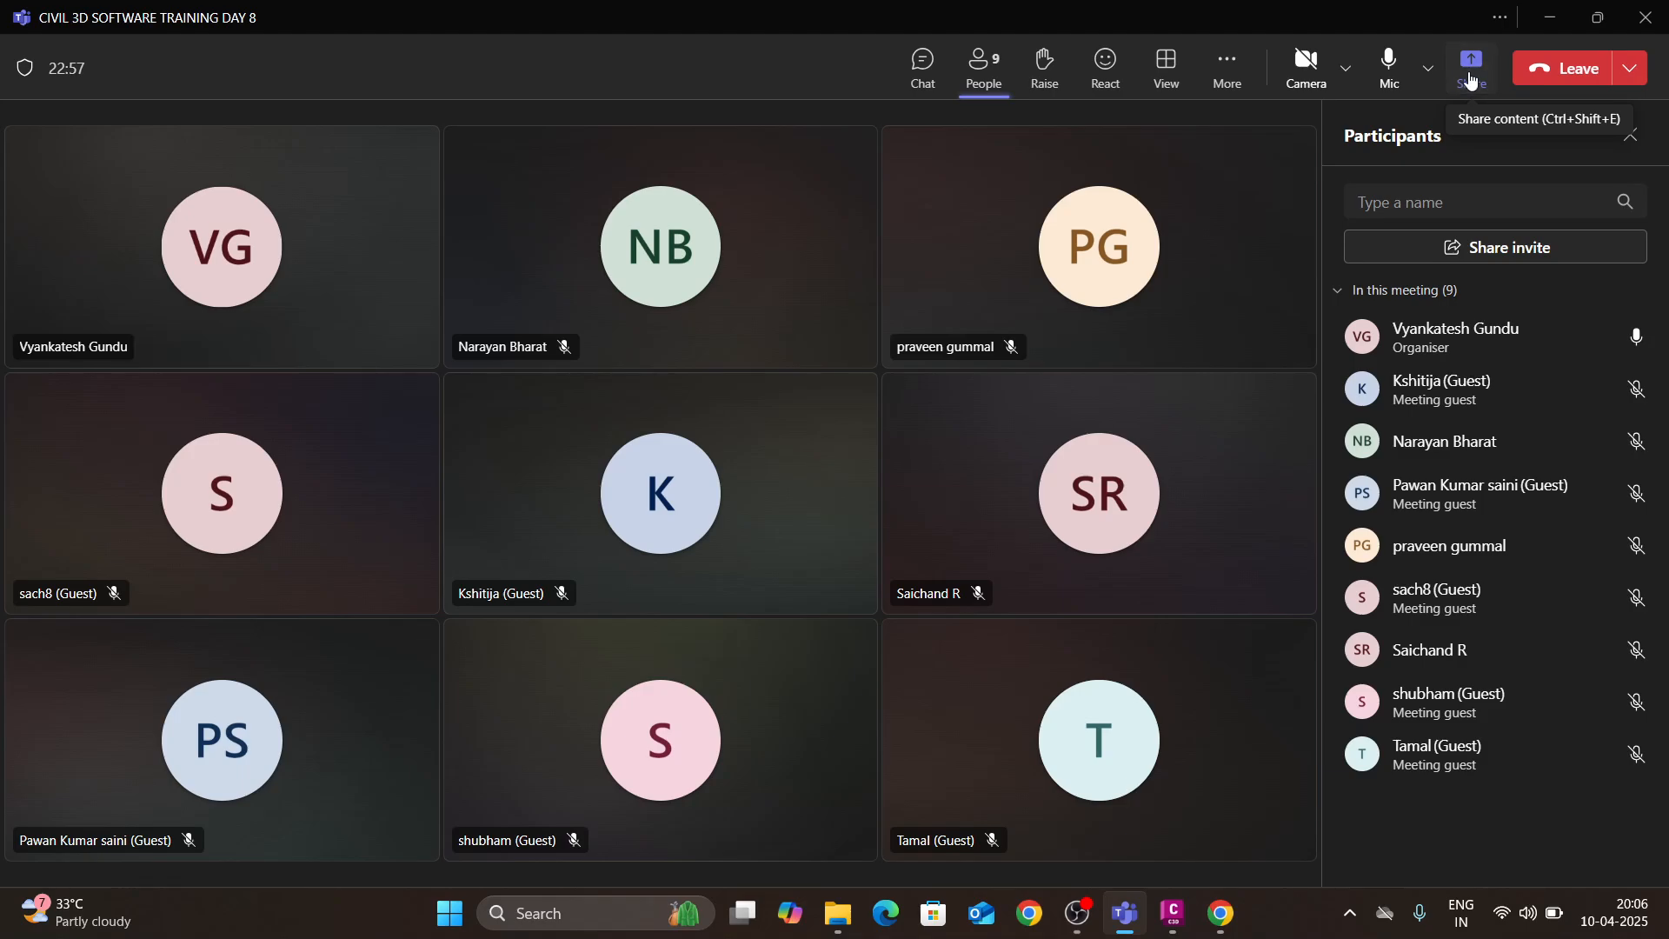
- Share the screen in the Teams meeting and switch to the Nagpur Goa Alignment drawing in Civil 3D
left_click(1471, 78)
left_click(1181, 358)
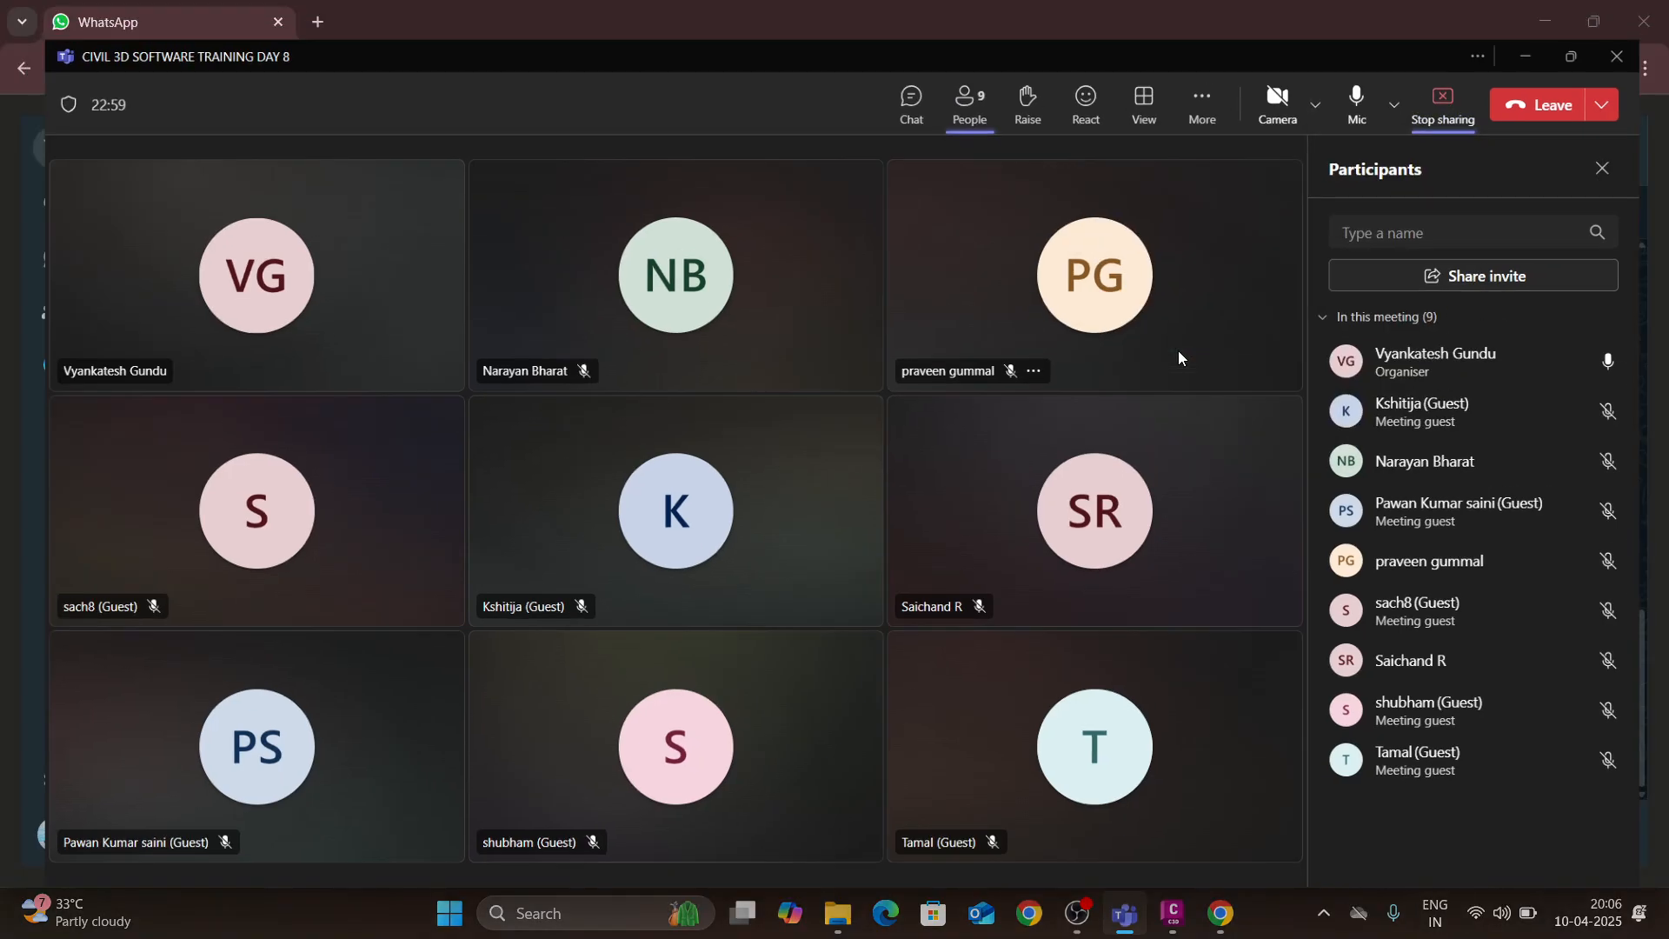
key("alt+Tab")
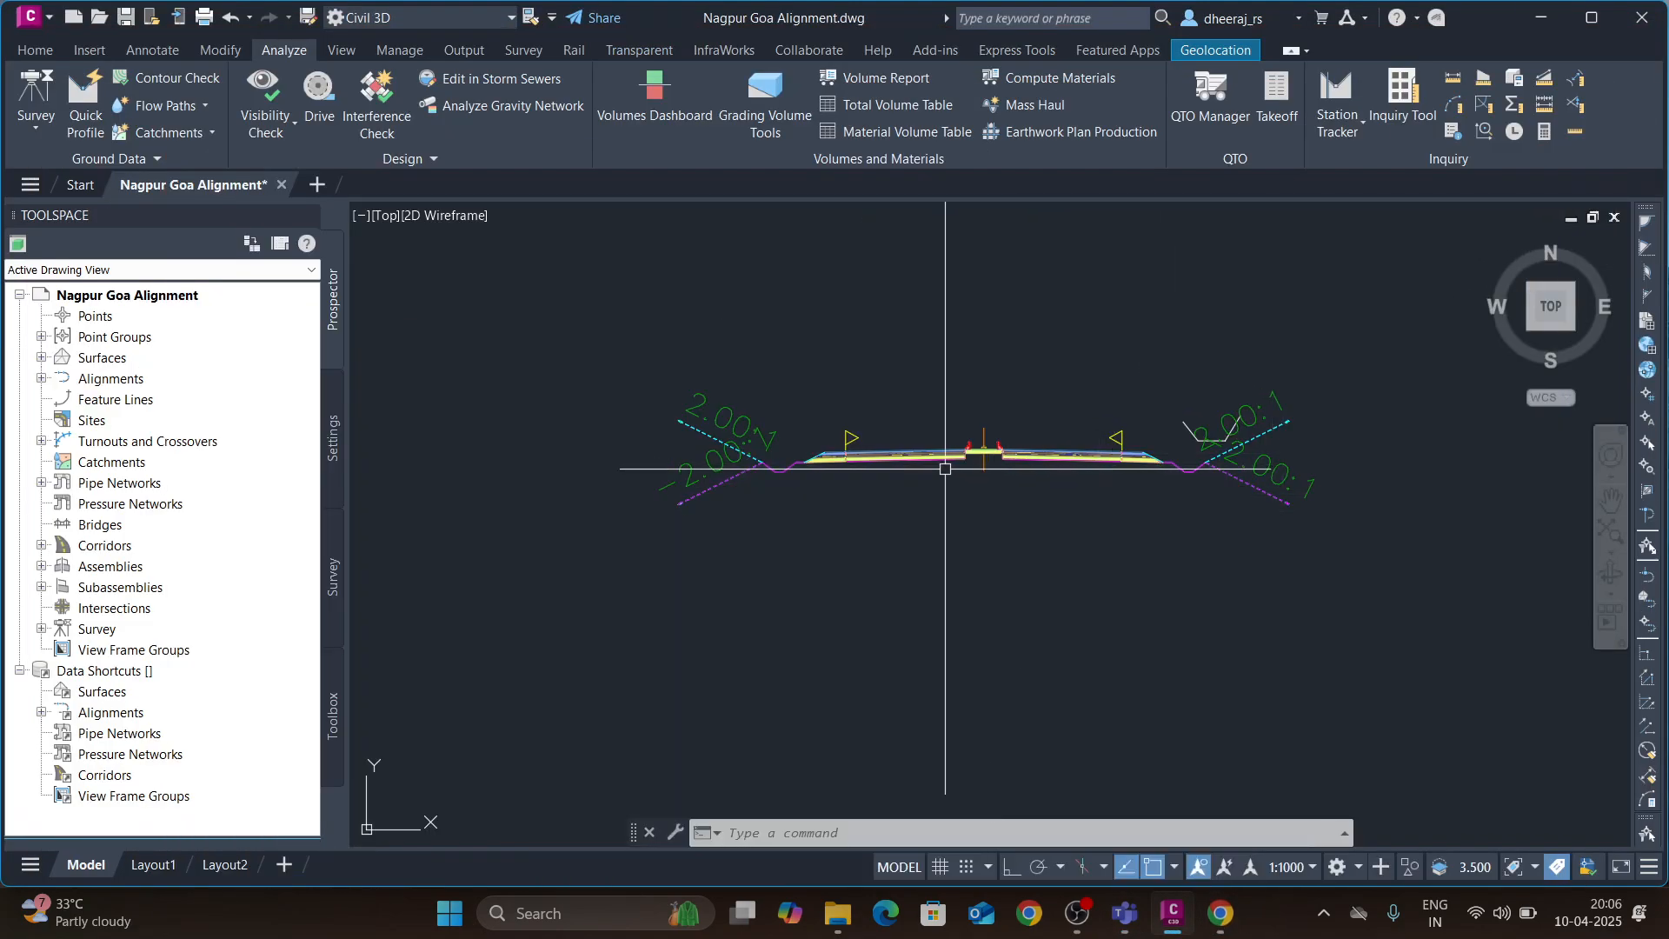
- Examine the road assembly, including its pavement layers, median, side ditches and daylight slopes
scroll(948, 463, "down", 3)
scroll(950, 463, "up", 1)
scroll(950, 464, "up", 5)
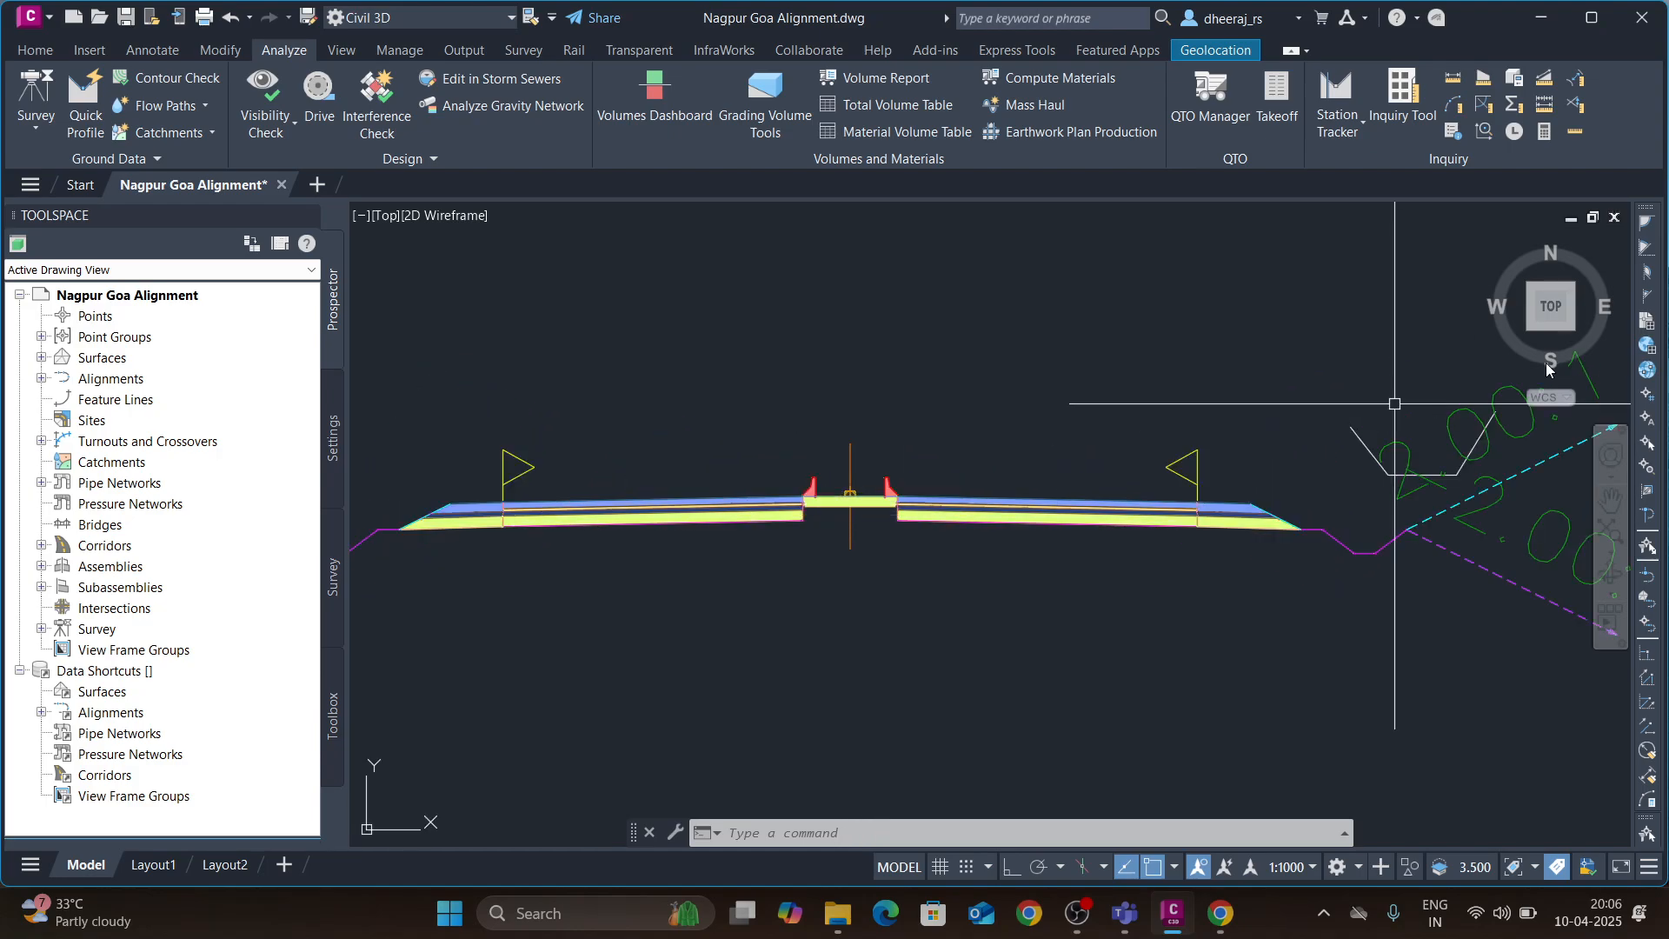
left_click(1275, 475)
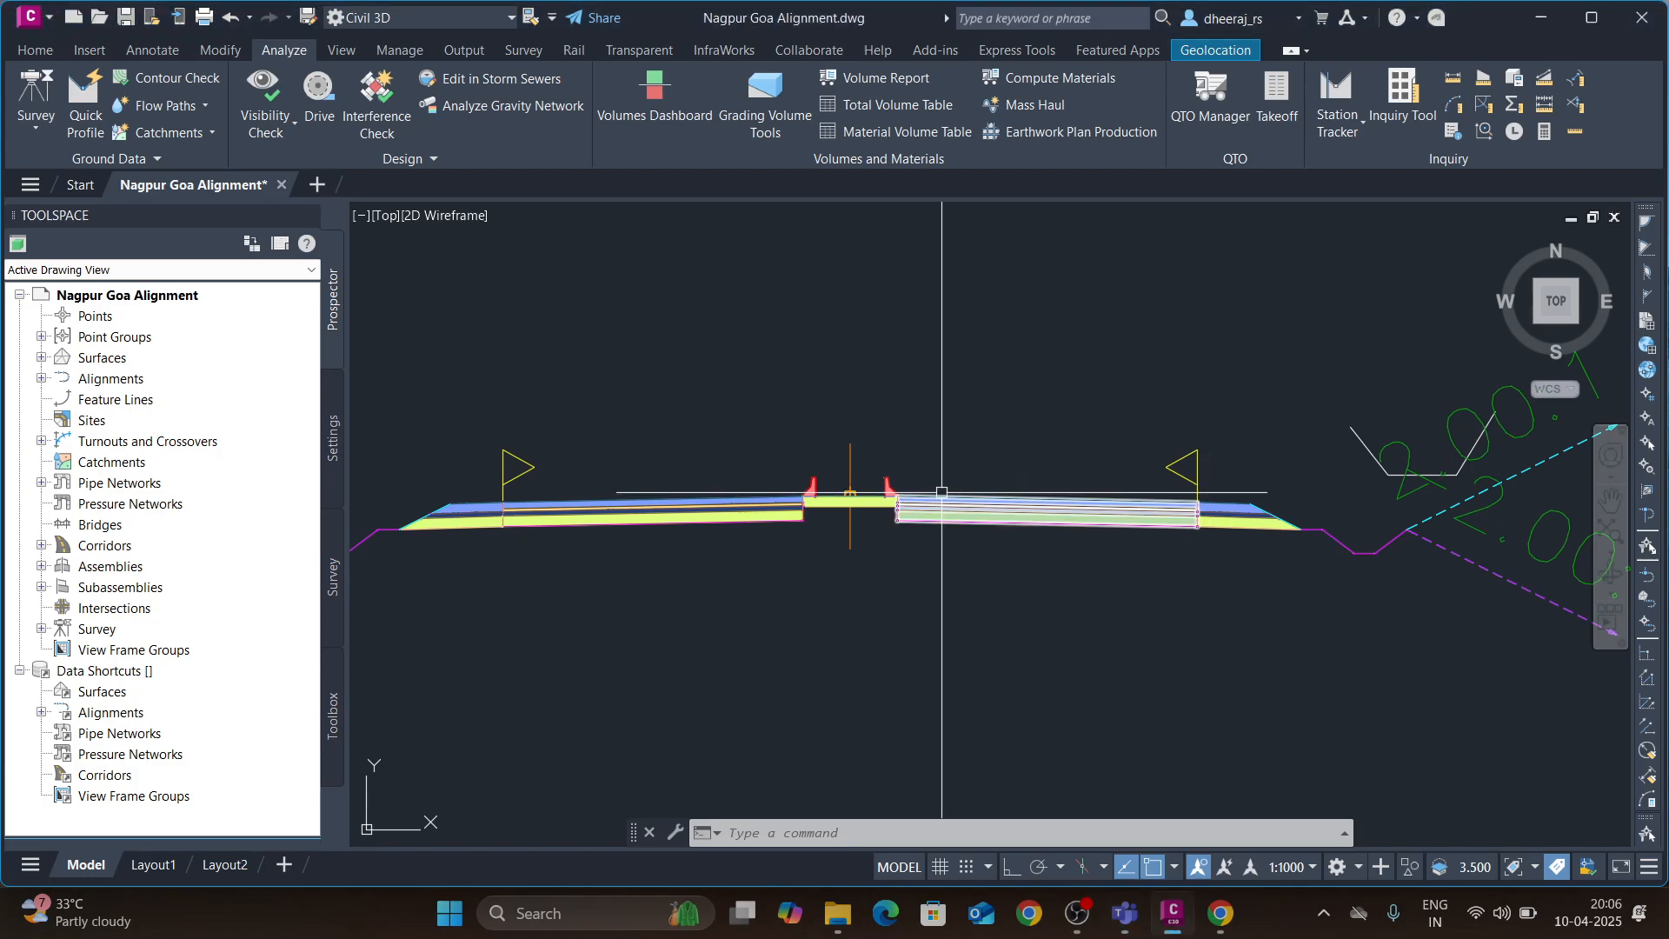
scroll(934, 529, "down", 2)
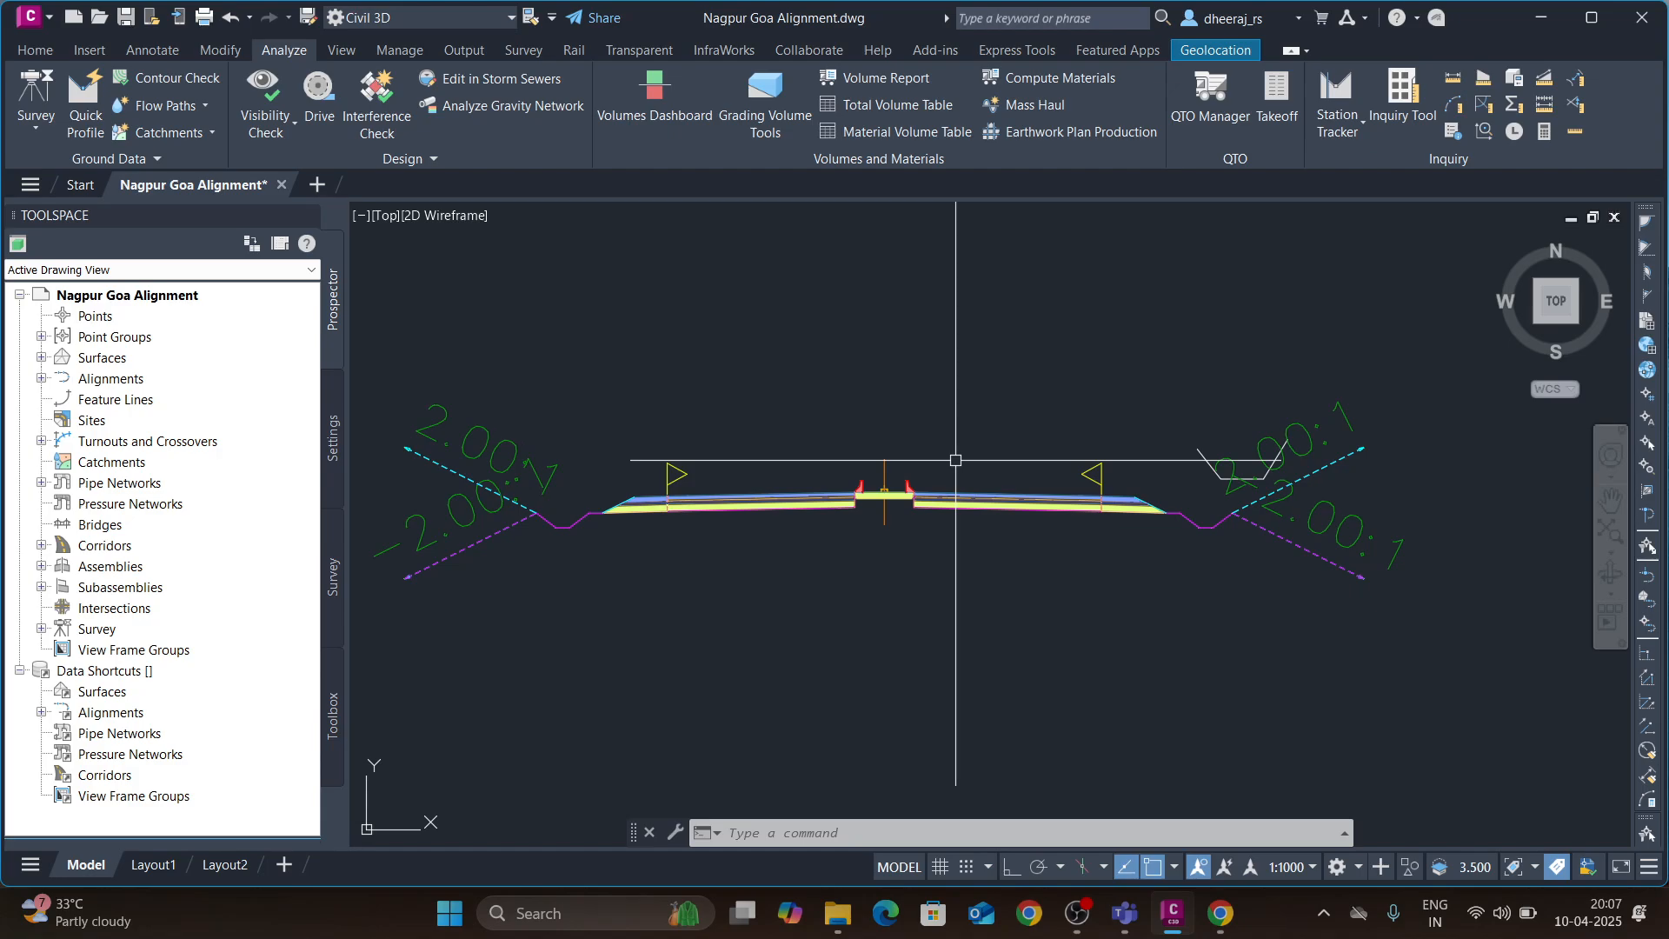
scroll(955, 460, "down", 8)
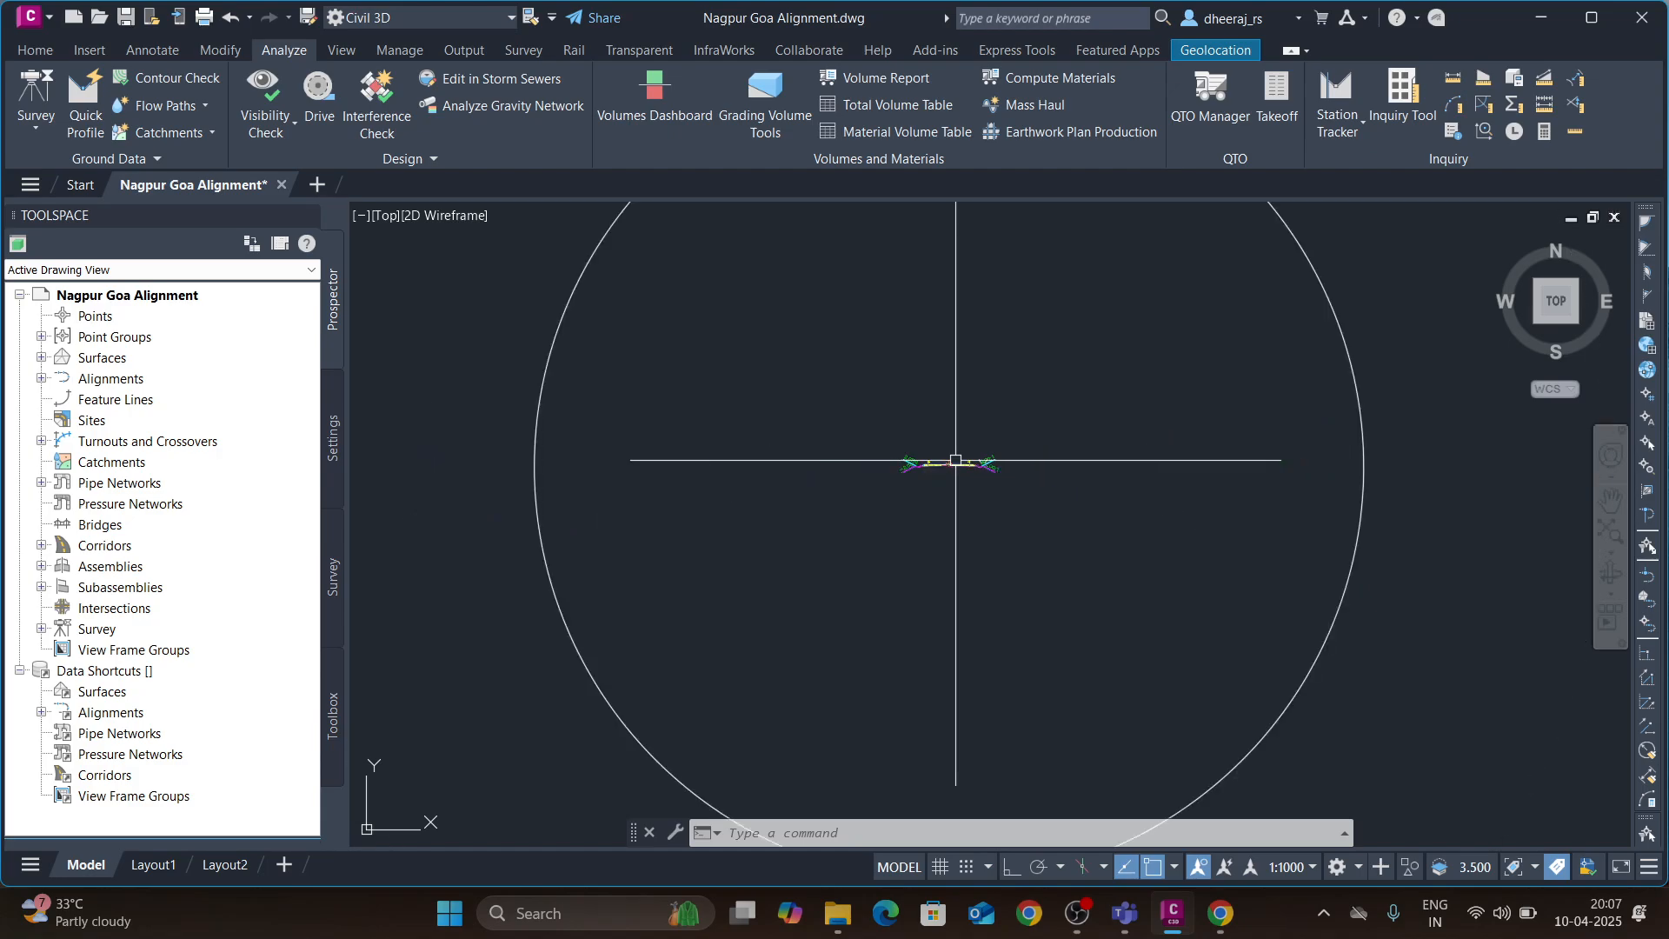
scroll(937, 540, "down", 6)
- Examine the corridor in plan up close around its starting chainage CH:0+000
scroll(837, 700, "up", 10)
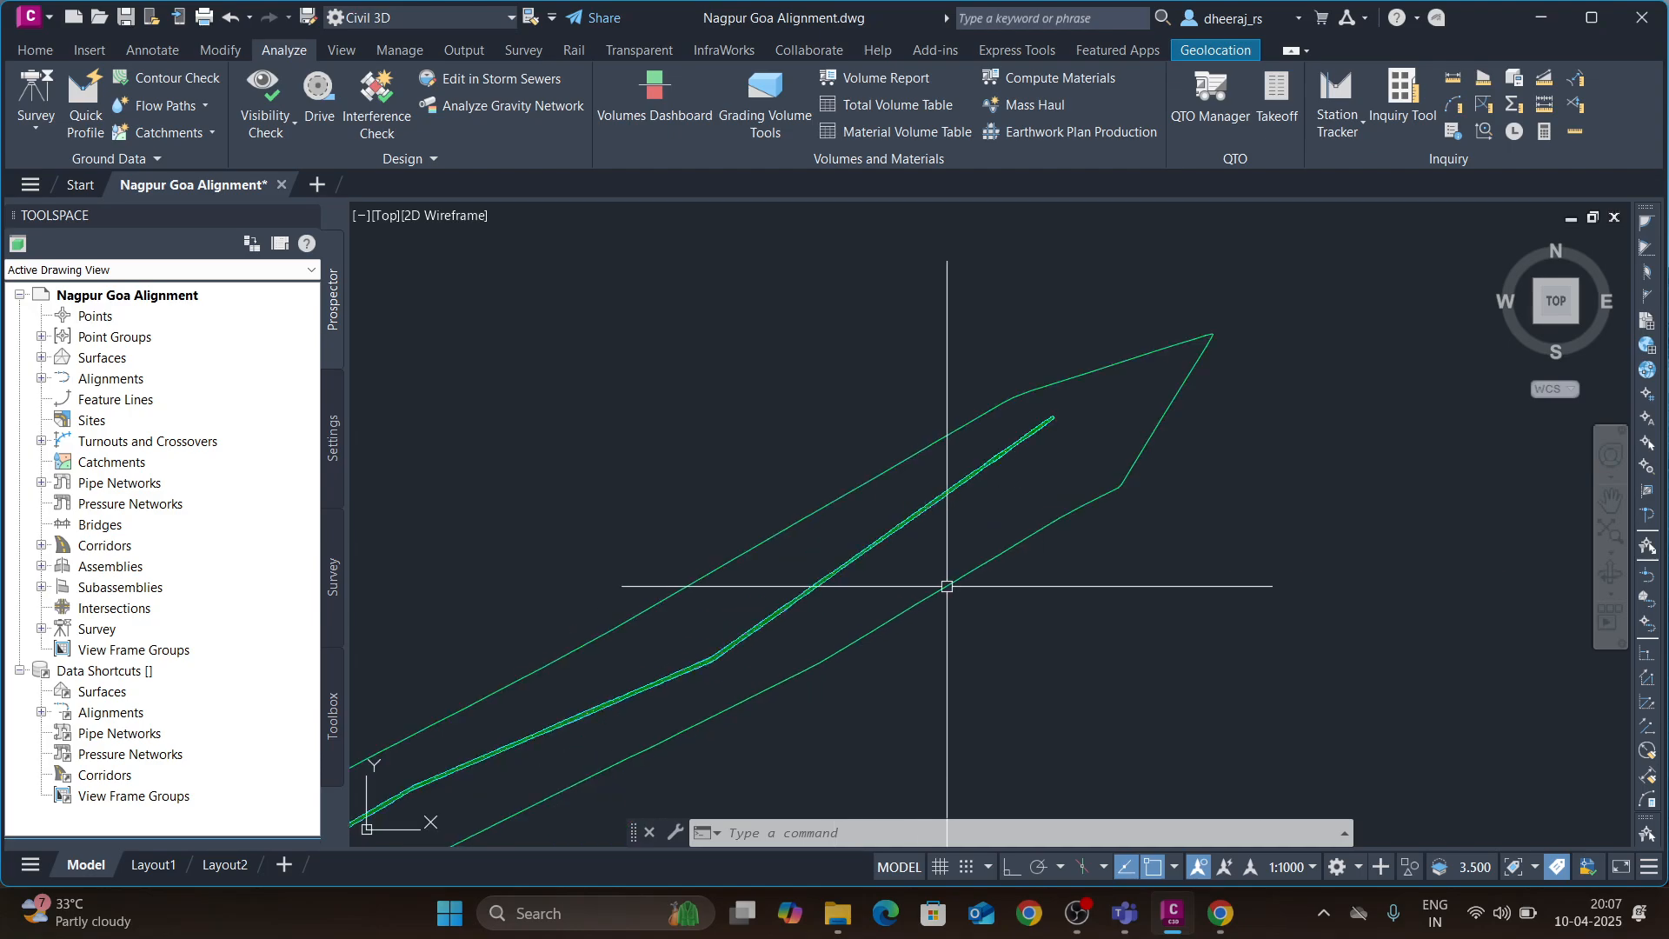
scroll(1040, 379, "up", 3)
middle_click_drag(913, 269, 782, 693)
middle_click_drag(842, 326, 690, 667)
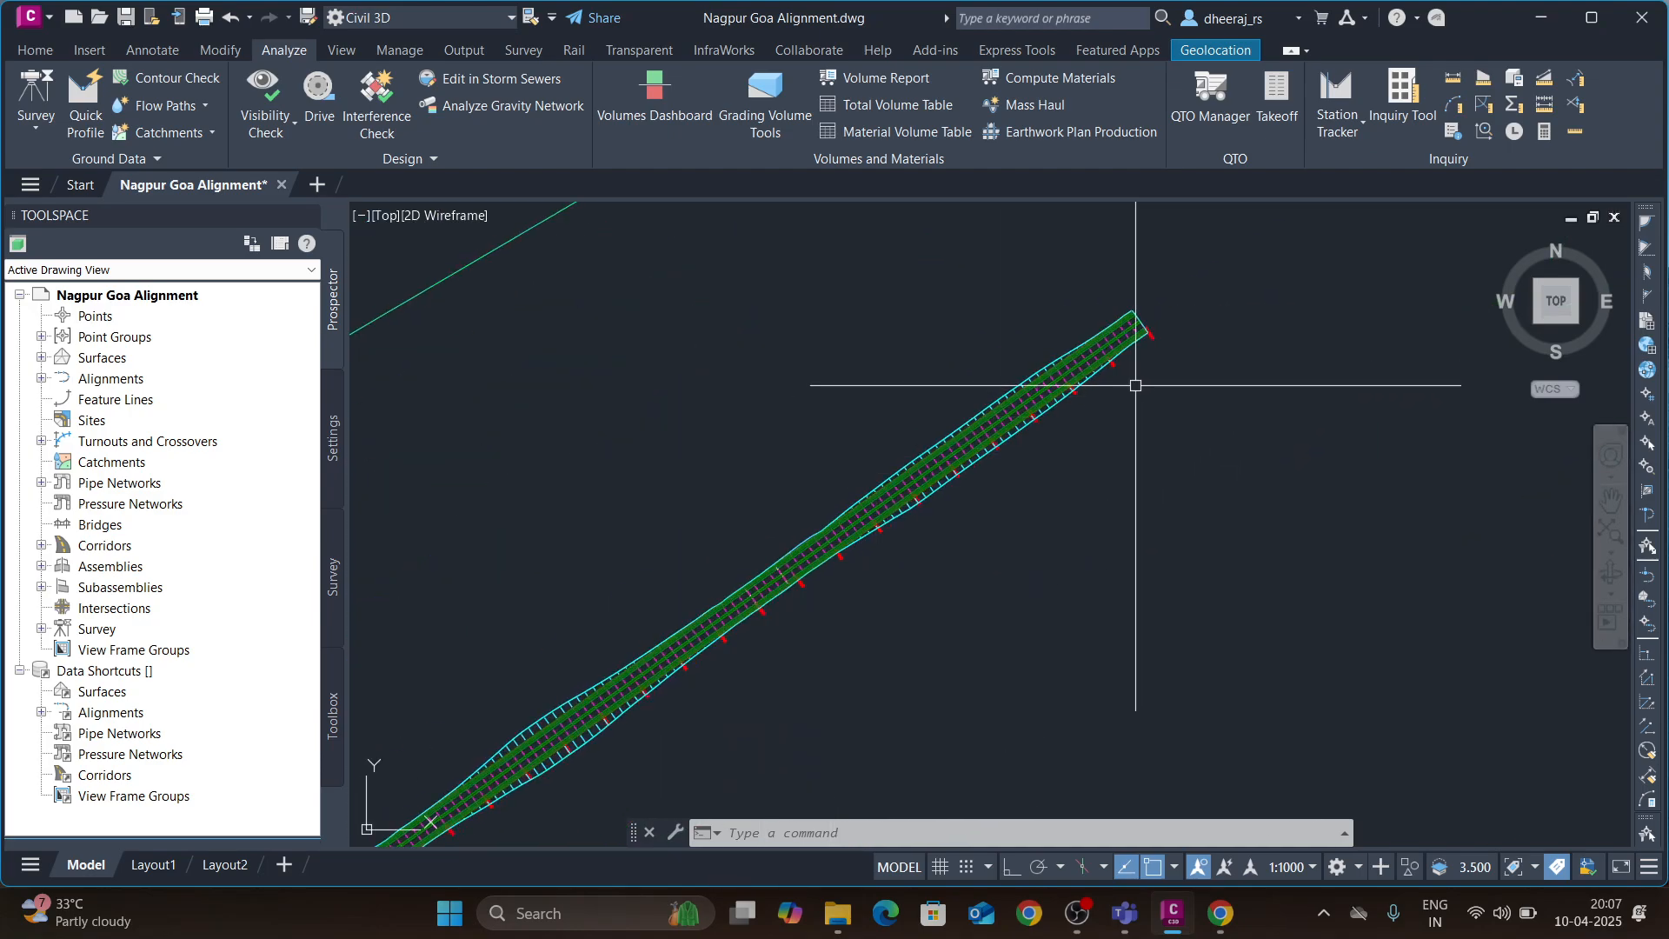
scroll(1127, 376, "up", 5)
middle_click_drag(1097, 243, 913, 503)
scroll(928, 396, "up", 6)
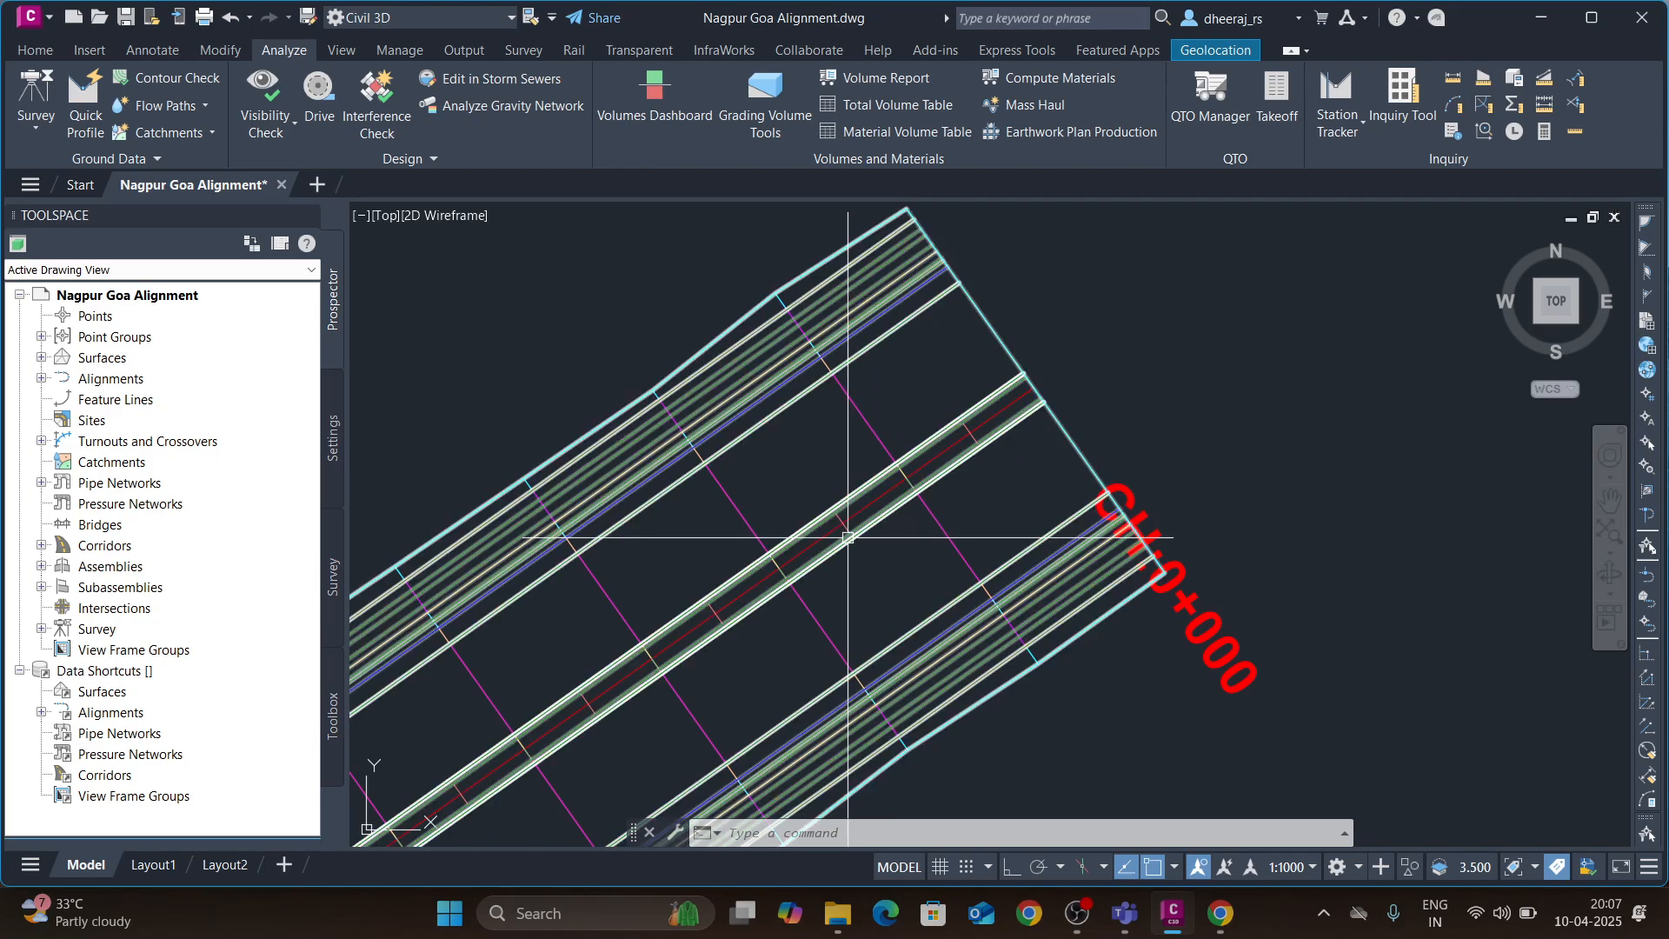
scroll(847, 537, "down", 8)
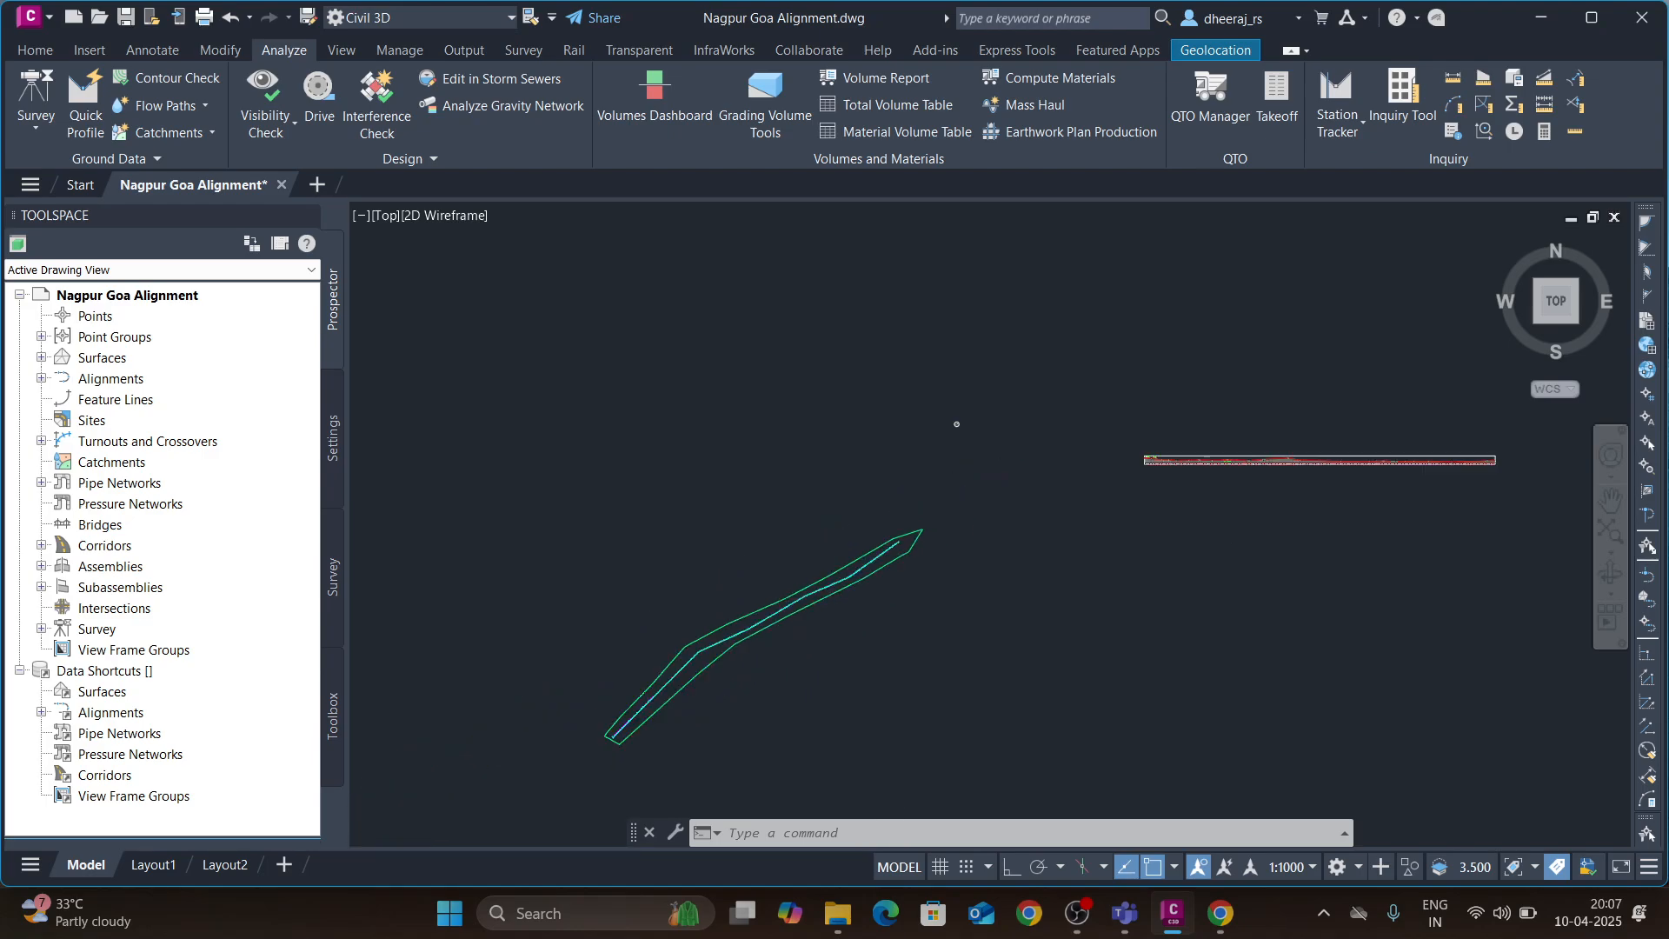
- Examine the profile view along its full length, comparing the ground and design profiles and the data bands
scroll(924, 537, "down", 4)
scroll(999, 514, "up", 10)
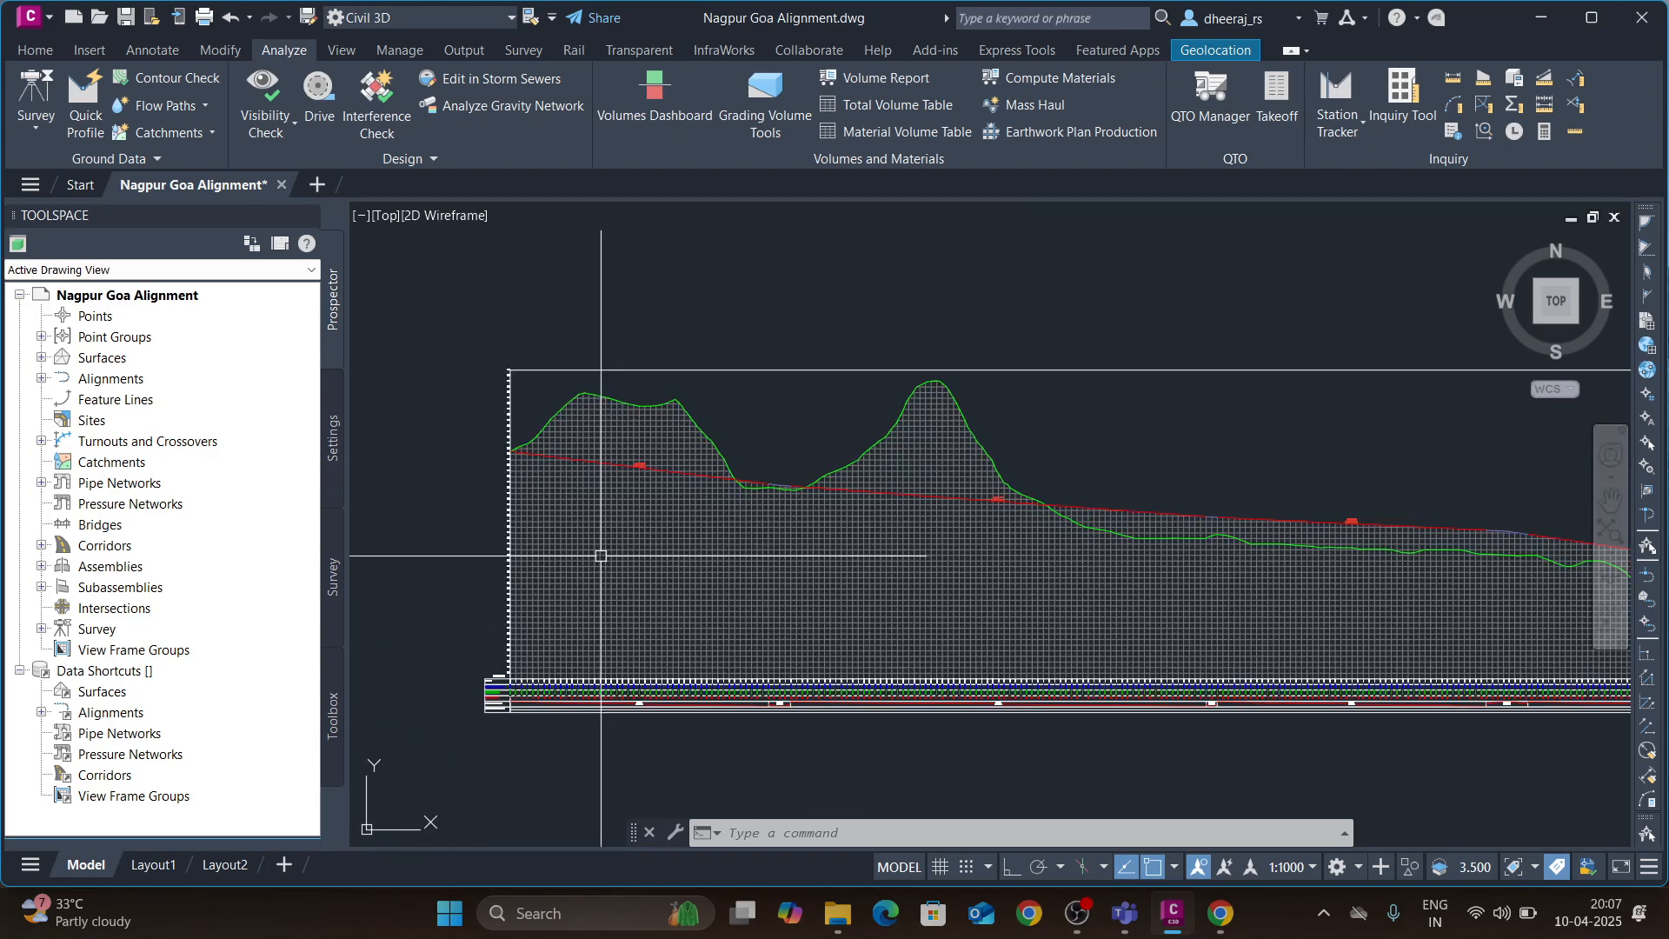
scroll(601, 555, "down", 6)
middle_click_drag(1222, 507, 1042, 529)
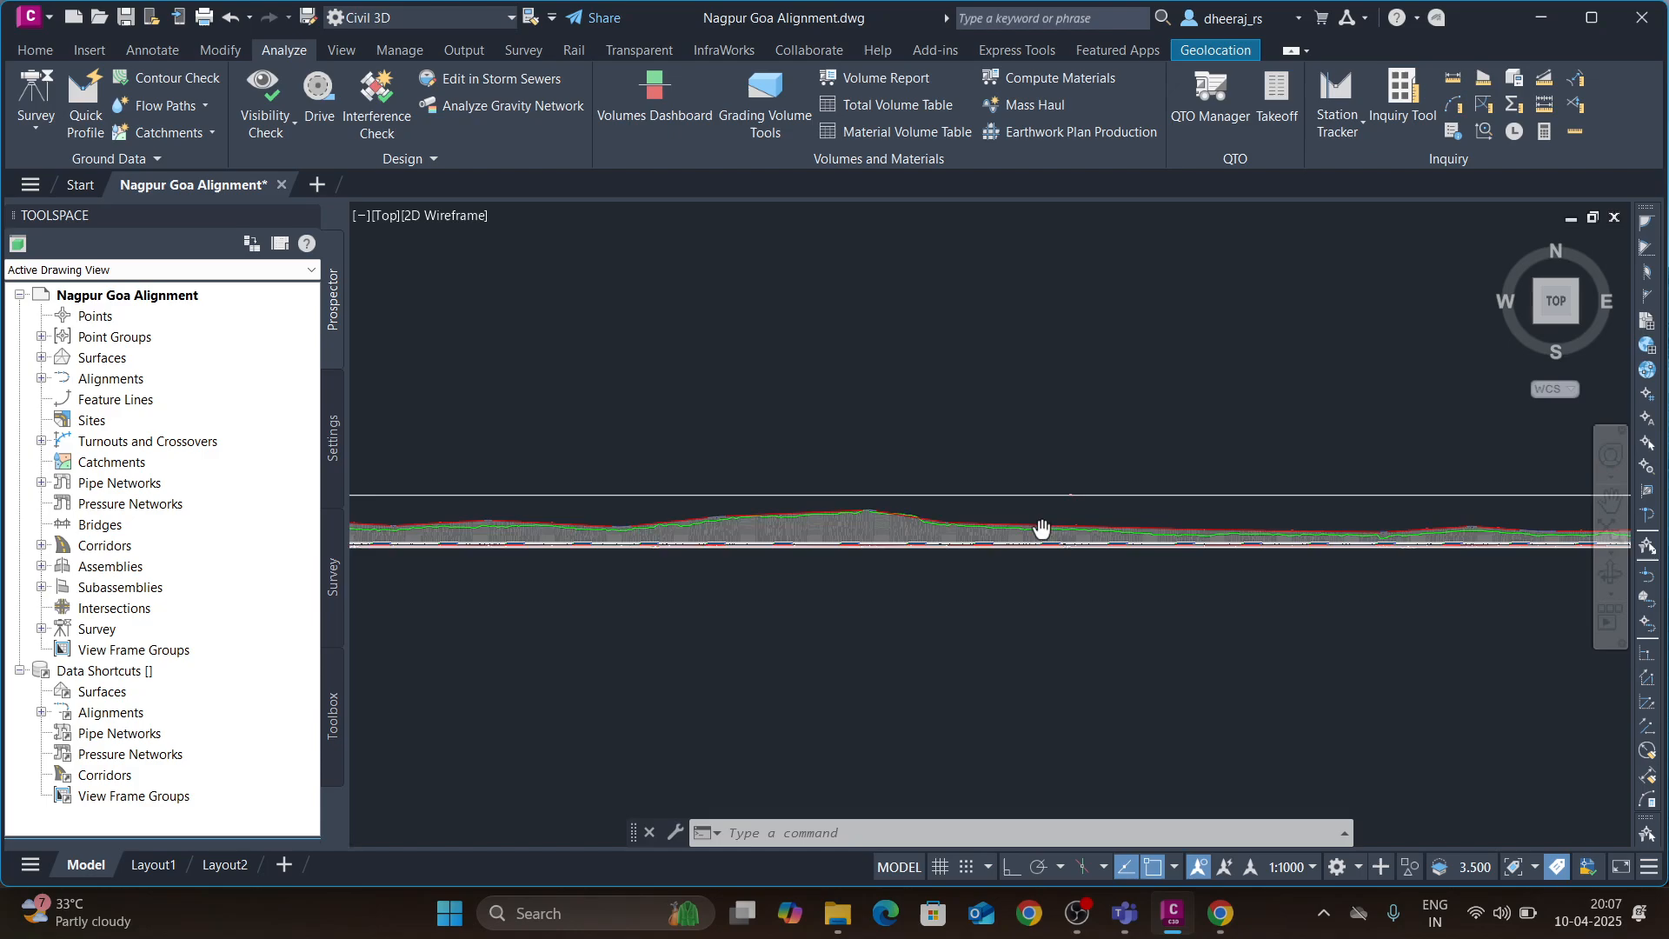
scroll(1211, 484, "up", 8)
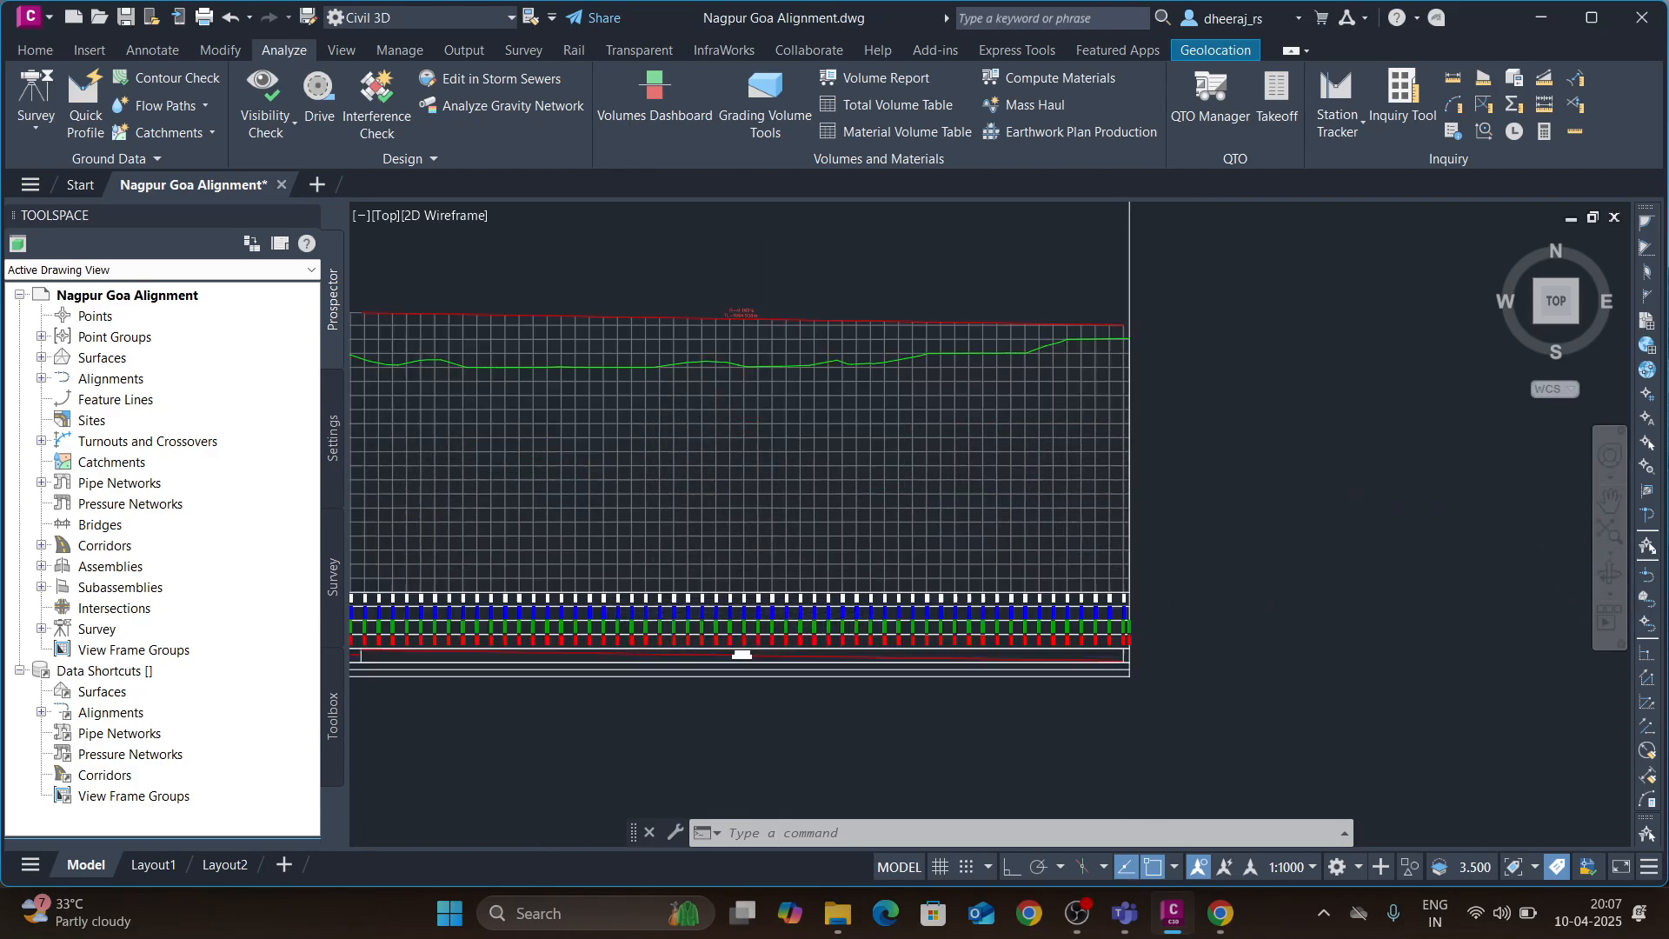
scroll(1021, 665, "up", 5)
scroll(1100, 662, "down", 8)
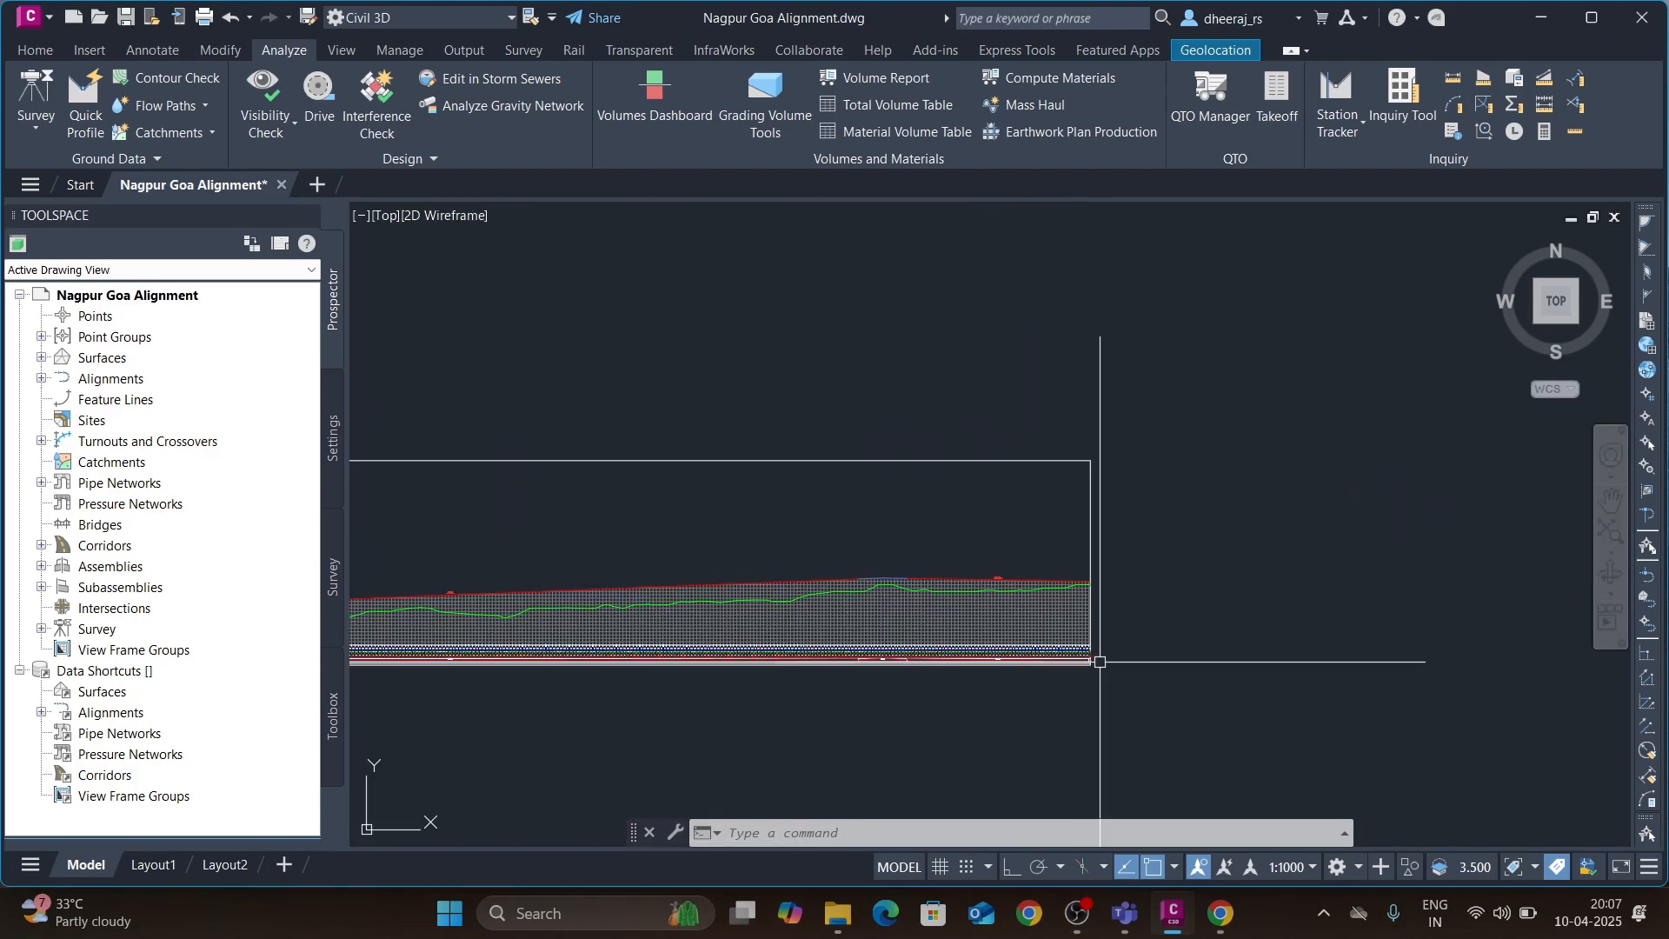
scroll(1100, 661, "down", 5)
middle_click_drag(946, 667, 1356, 658)
middle_click_drag(636, 675, 1282, 631)
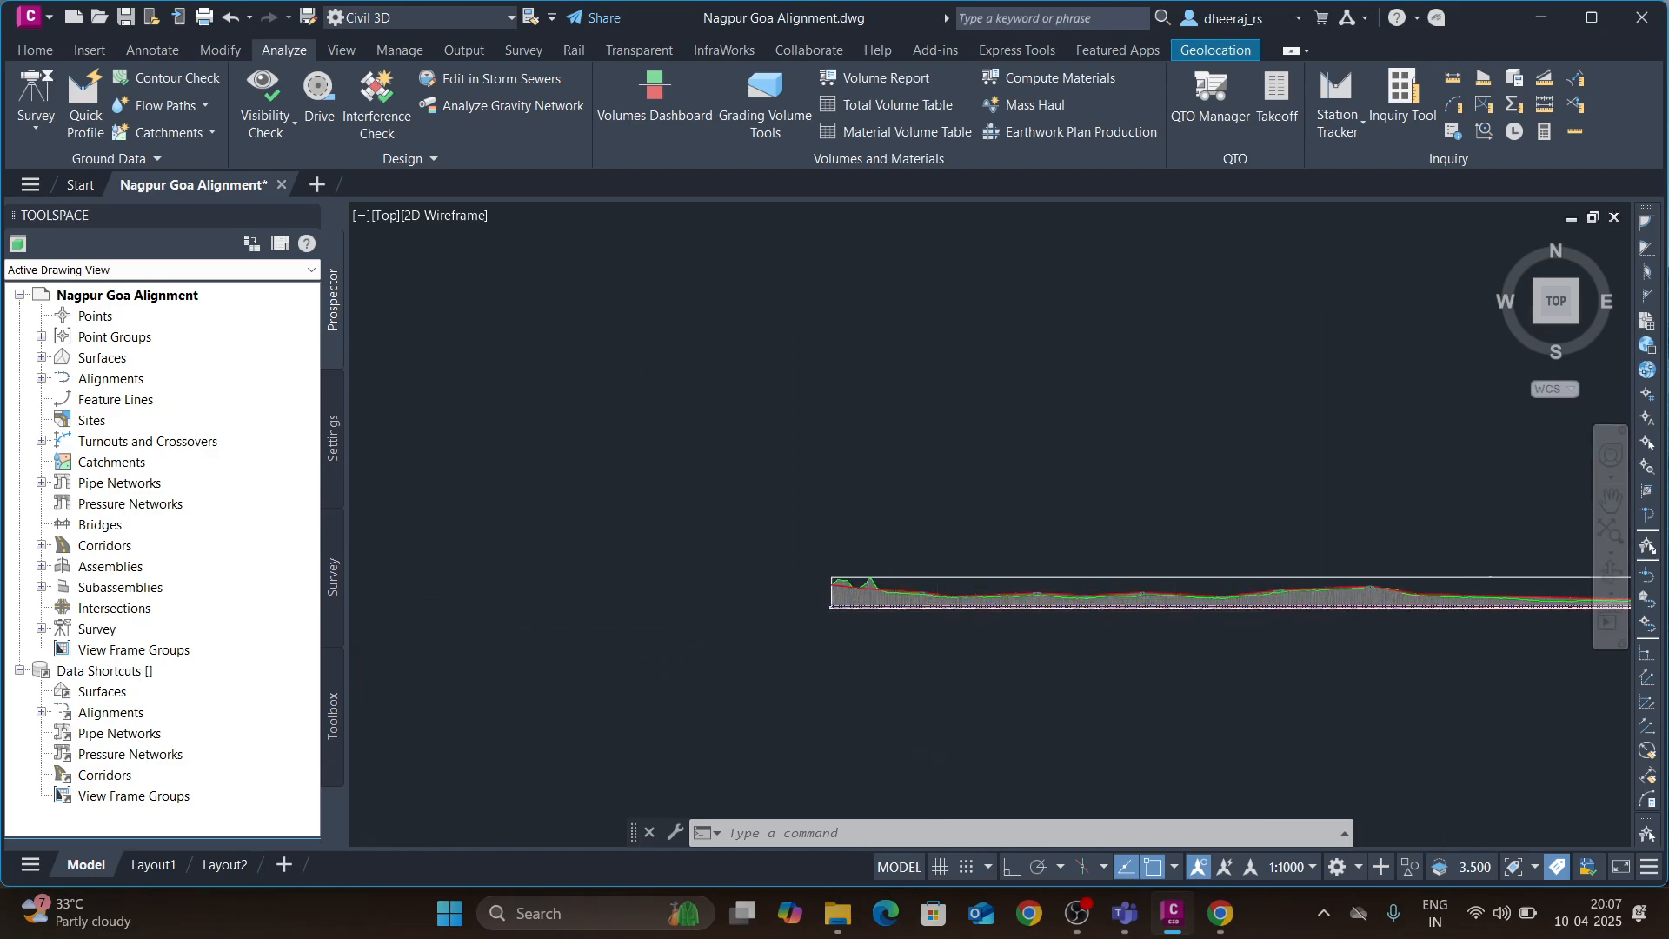
scroll(839, 586, "up", 3)
middle_click_drag(1017, 583, 1282, 546)
scroll(1161, 552, "down", 3)
scroll(887, 605, "down", 1)
middle_click_drag(935, 596, 1282, 559)
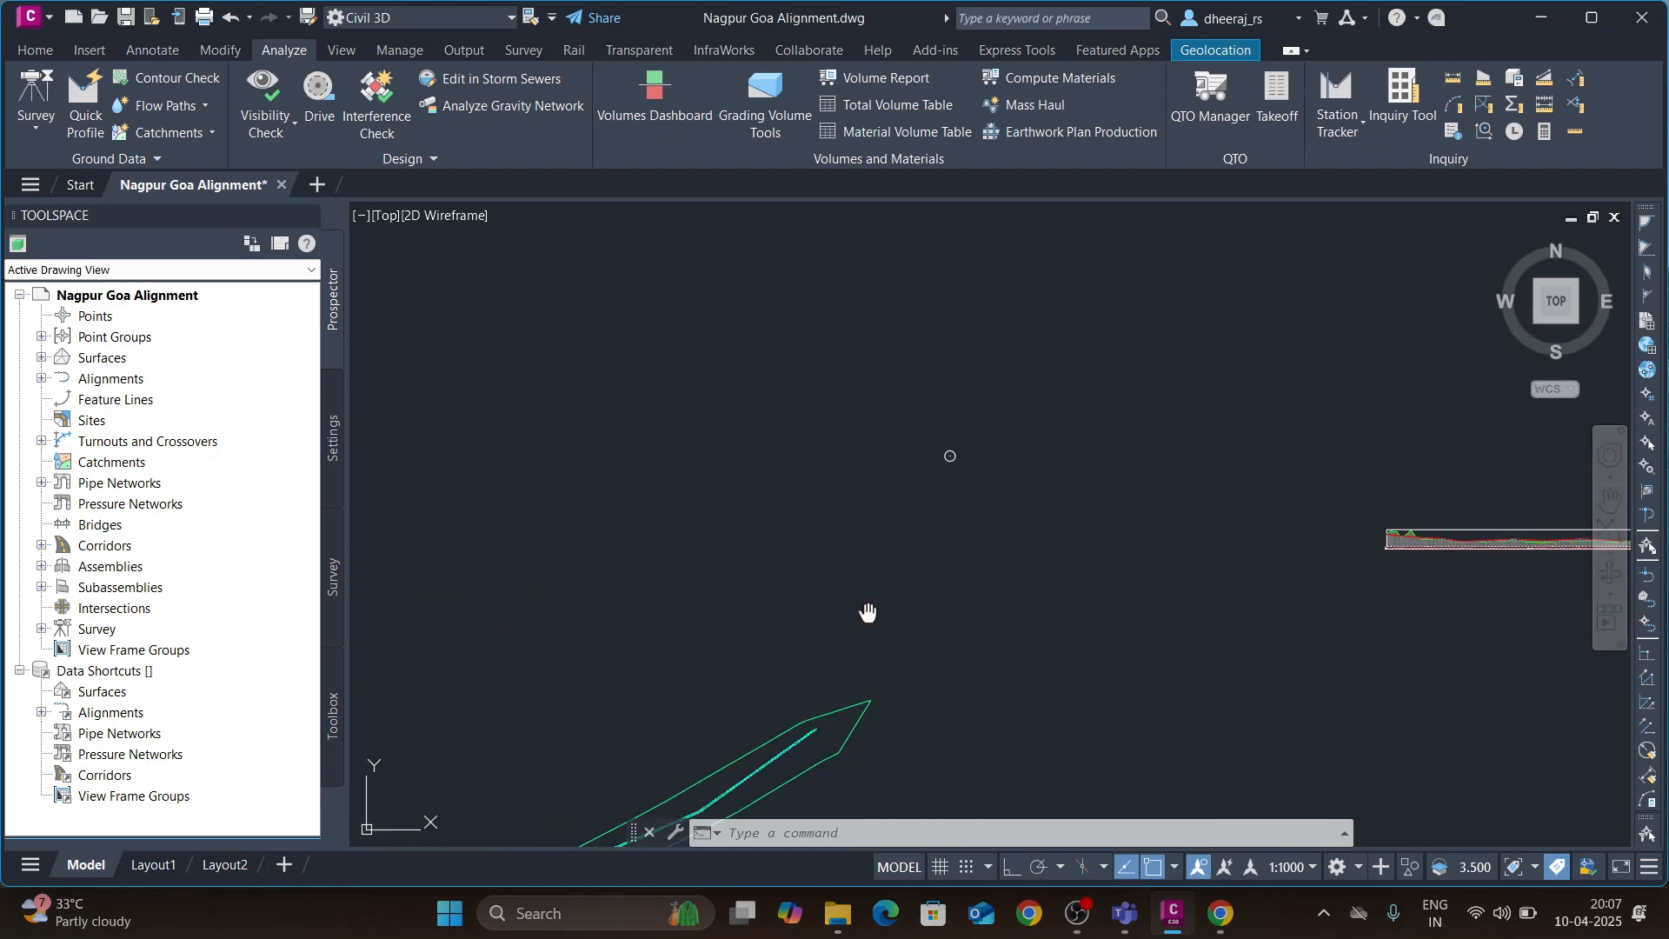
- Open the surface settings in the properties of the corridor DESIGN CORRIDOR NG CL
middle_click_drag(868, 613, 887, 551)
scroll(921, 487, "up", 6)
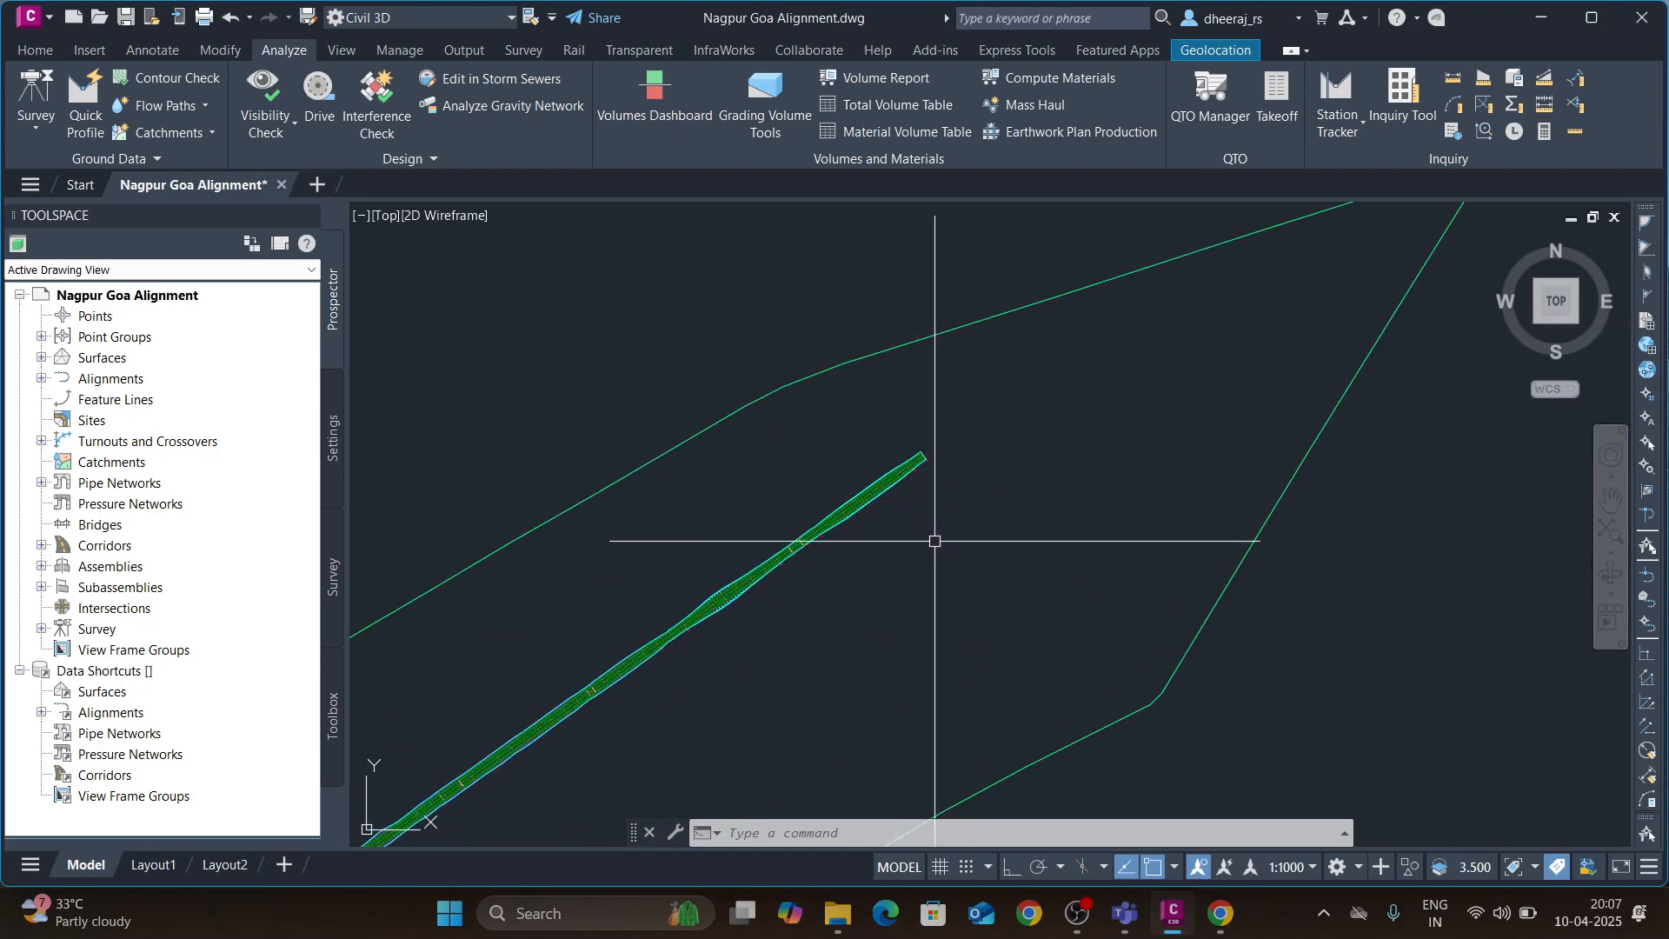
mouse_move(942, 534)
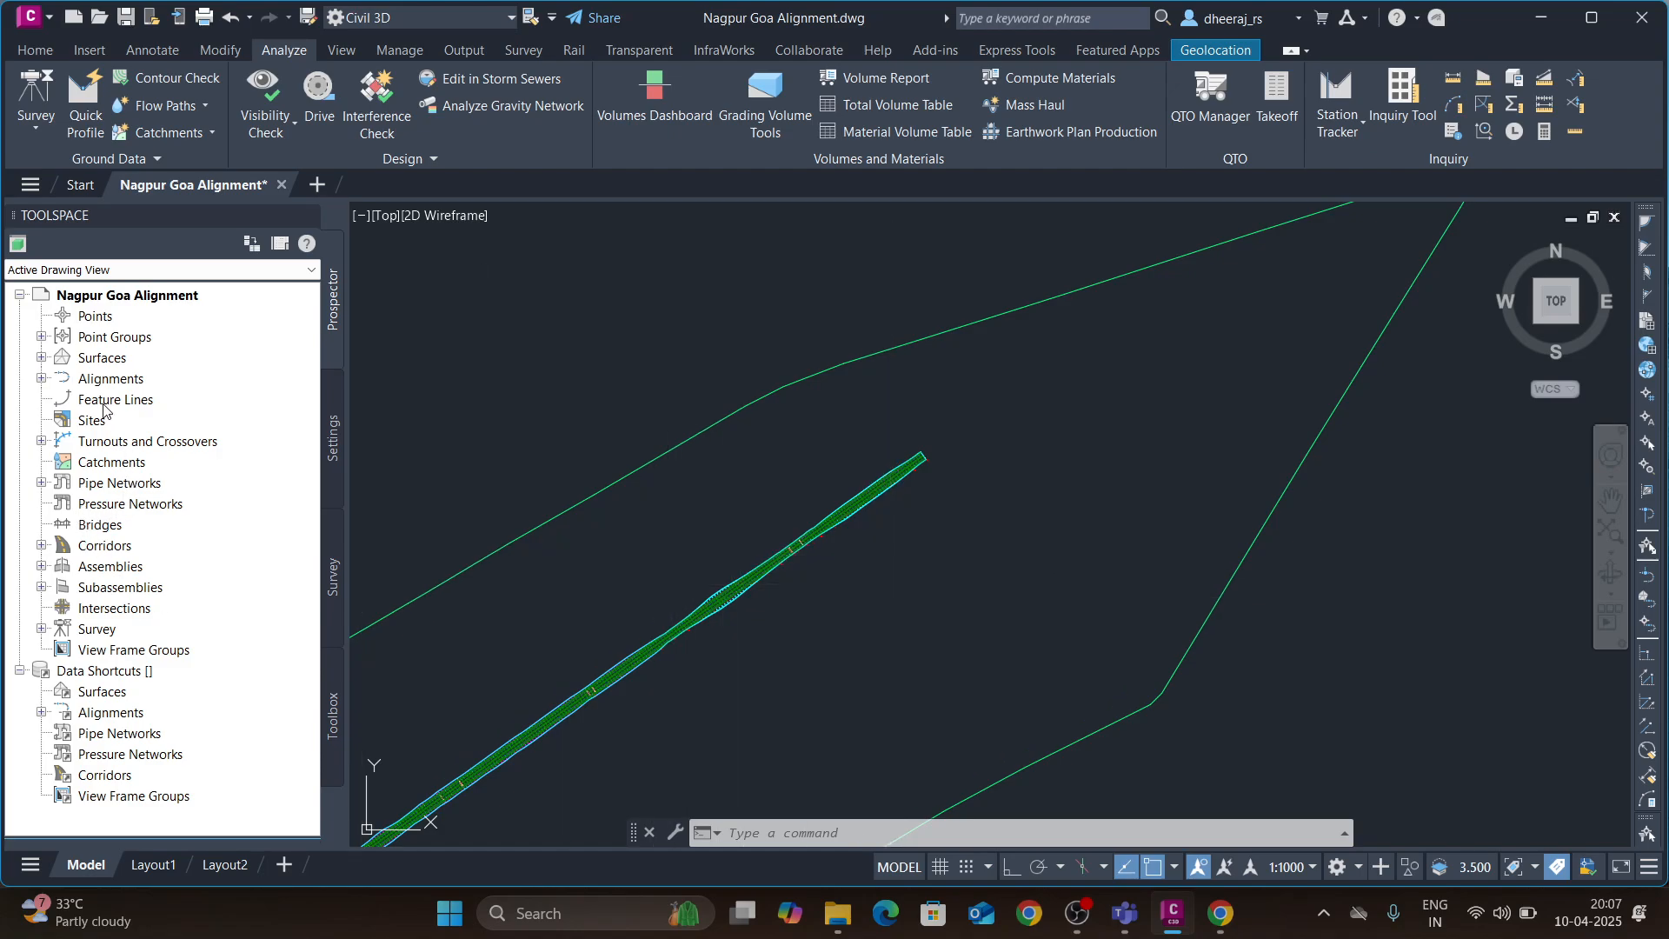
left_click(35, 49)
left_click(54, 115)
left_click(54, 115)
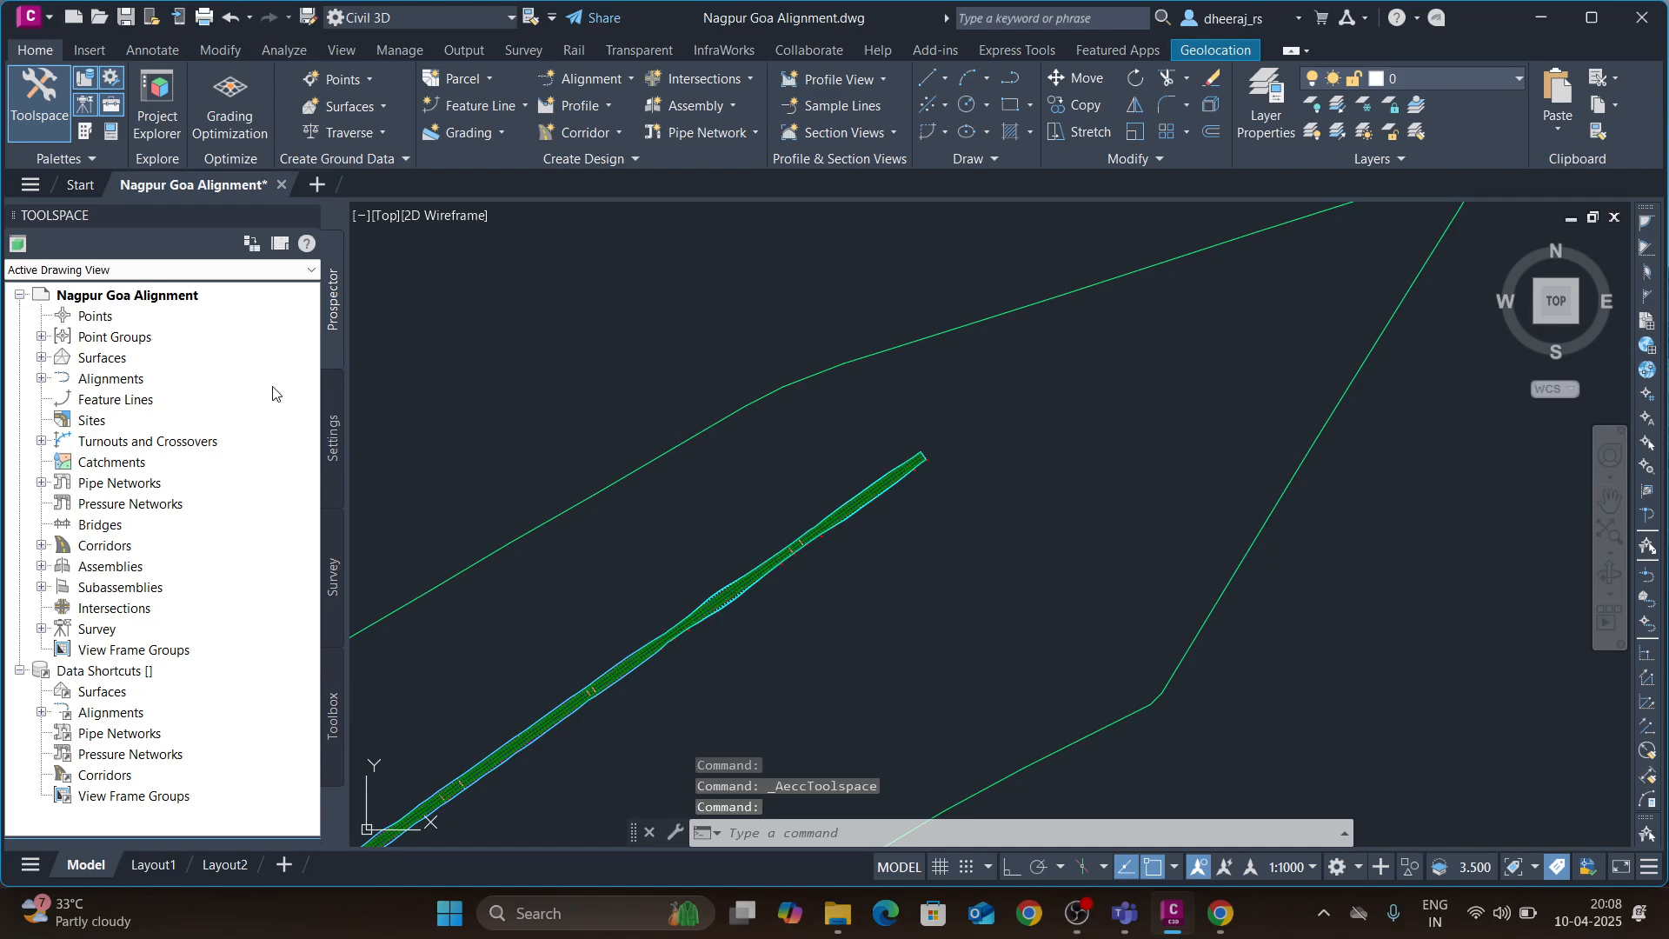
left_click(41, 546)
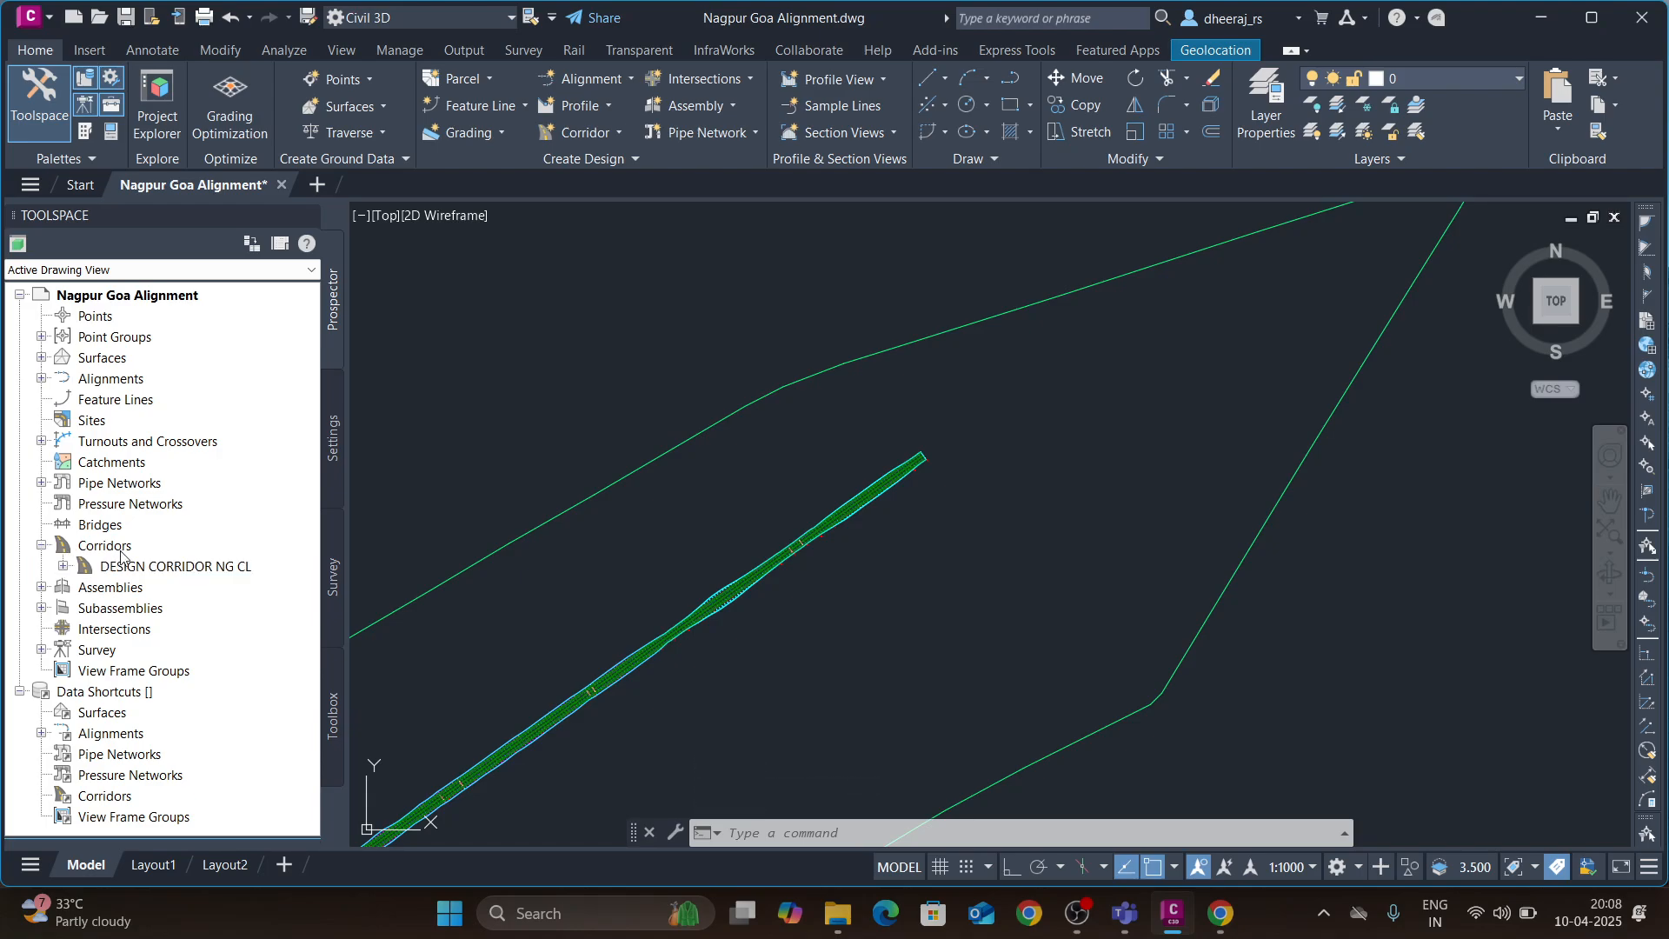
left_click(63, 567)
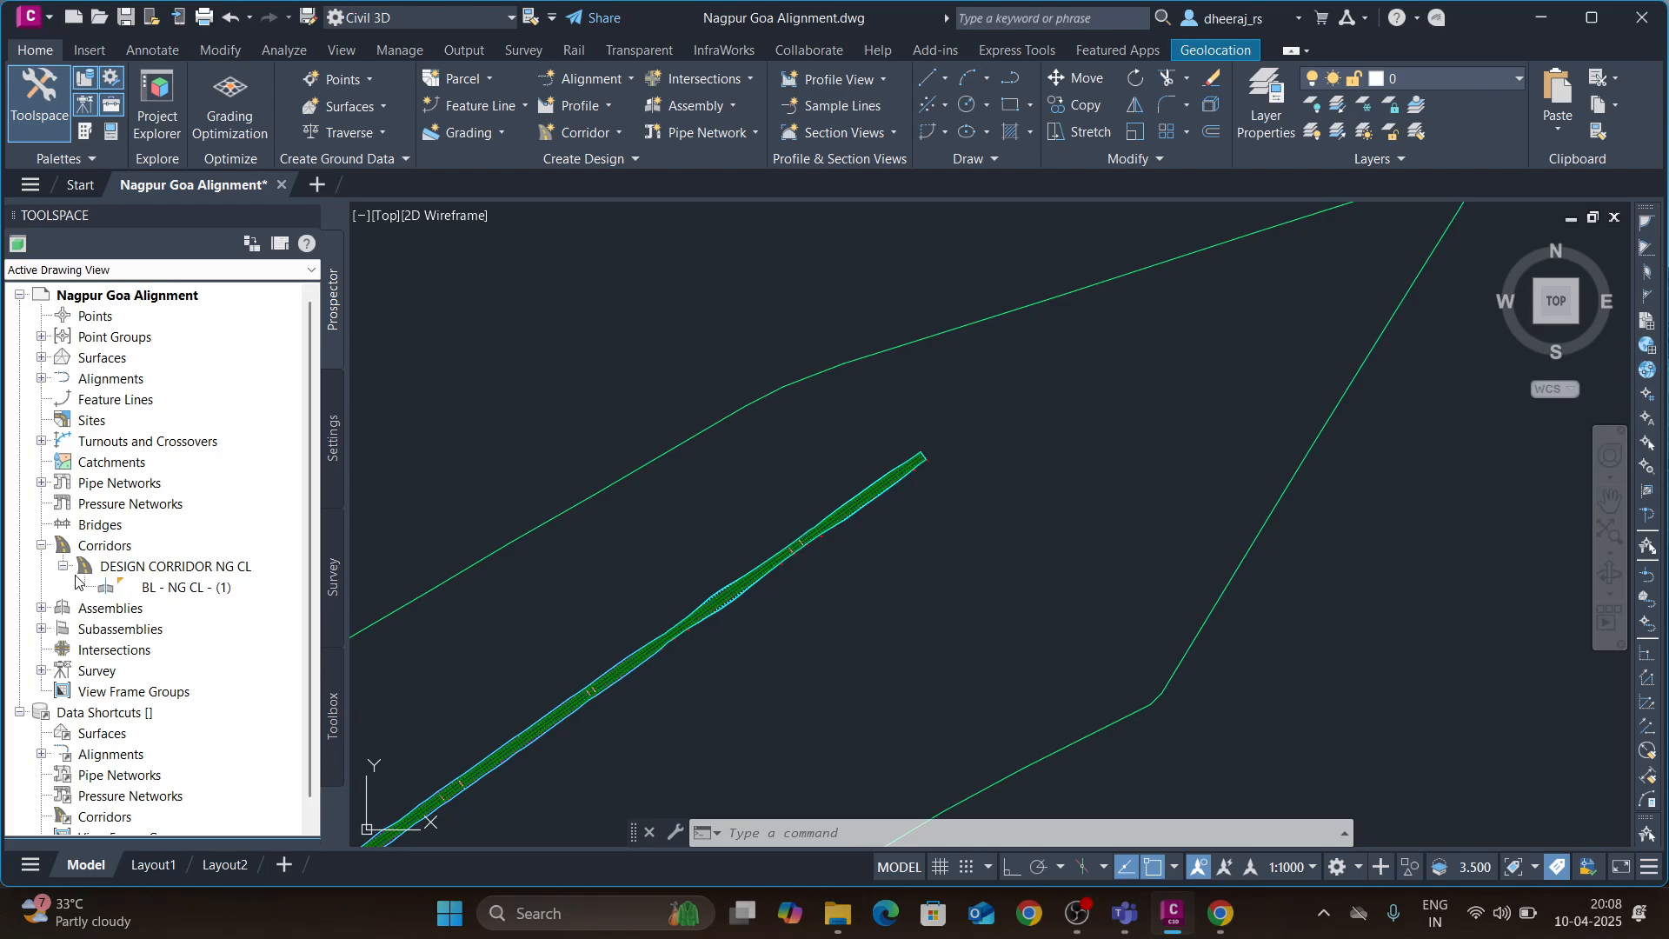
left_click(193, 567)
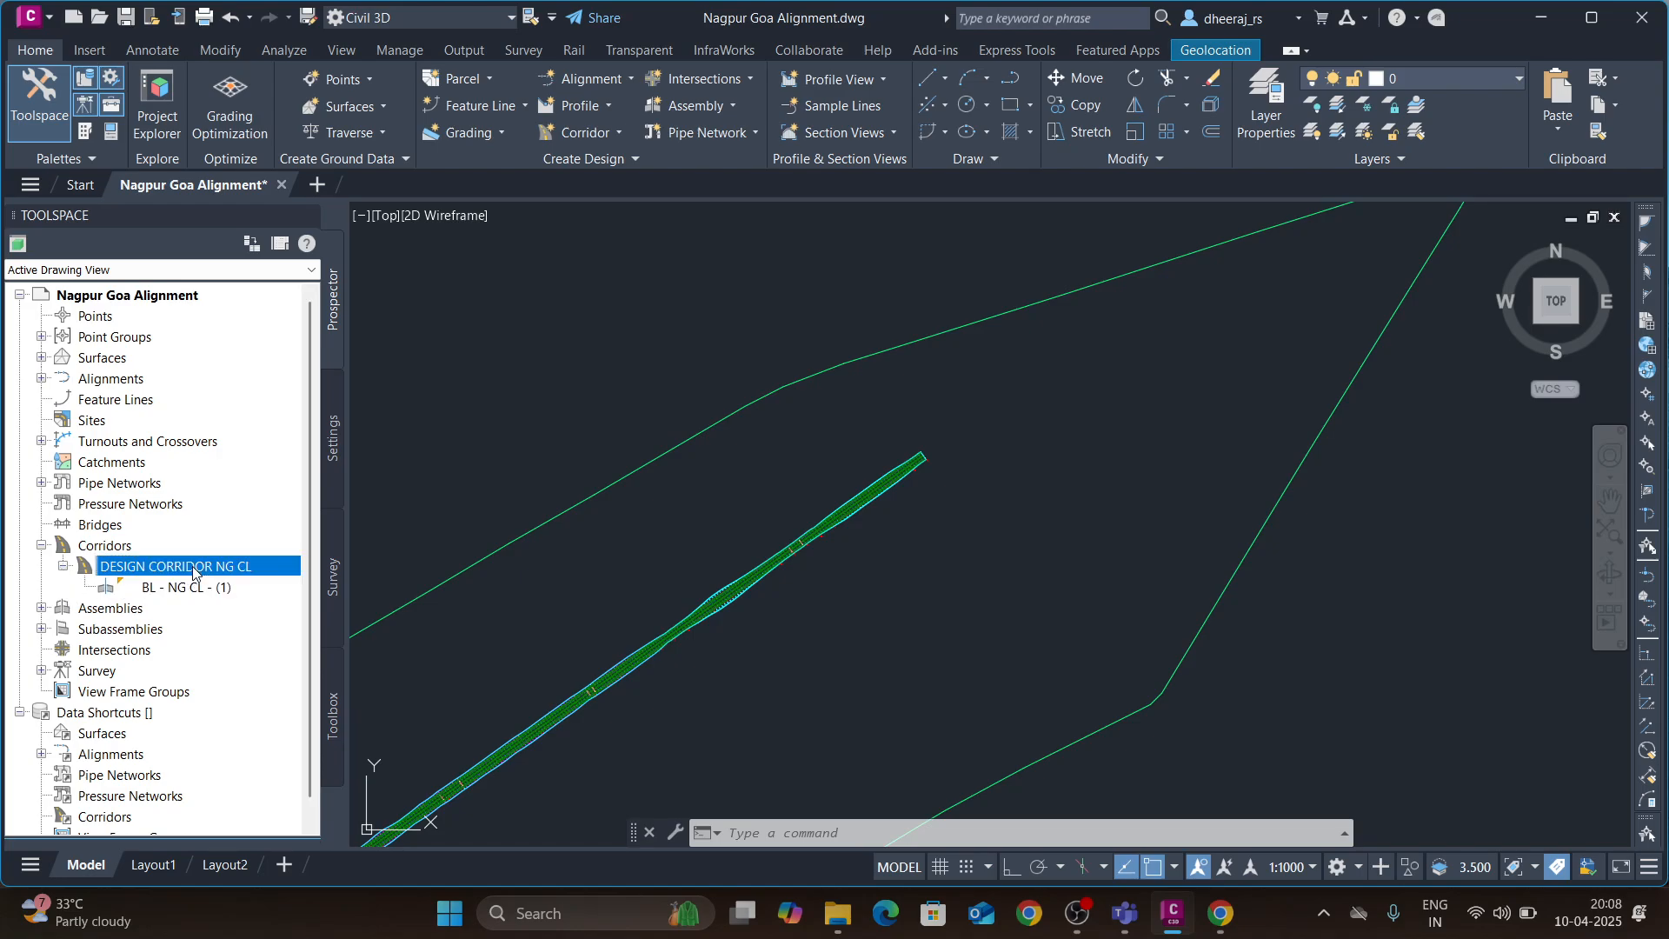
right_click(193, 567)
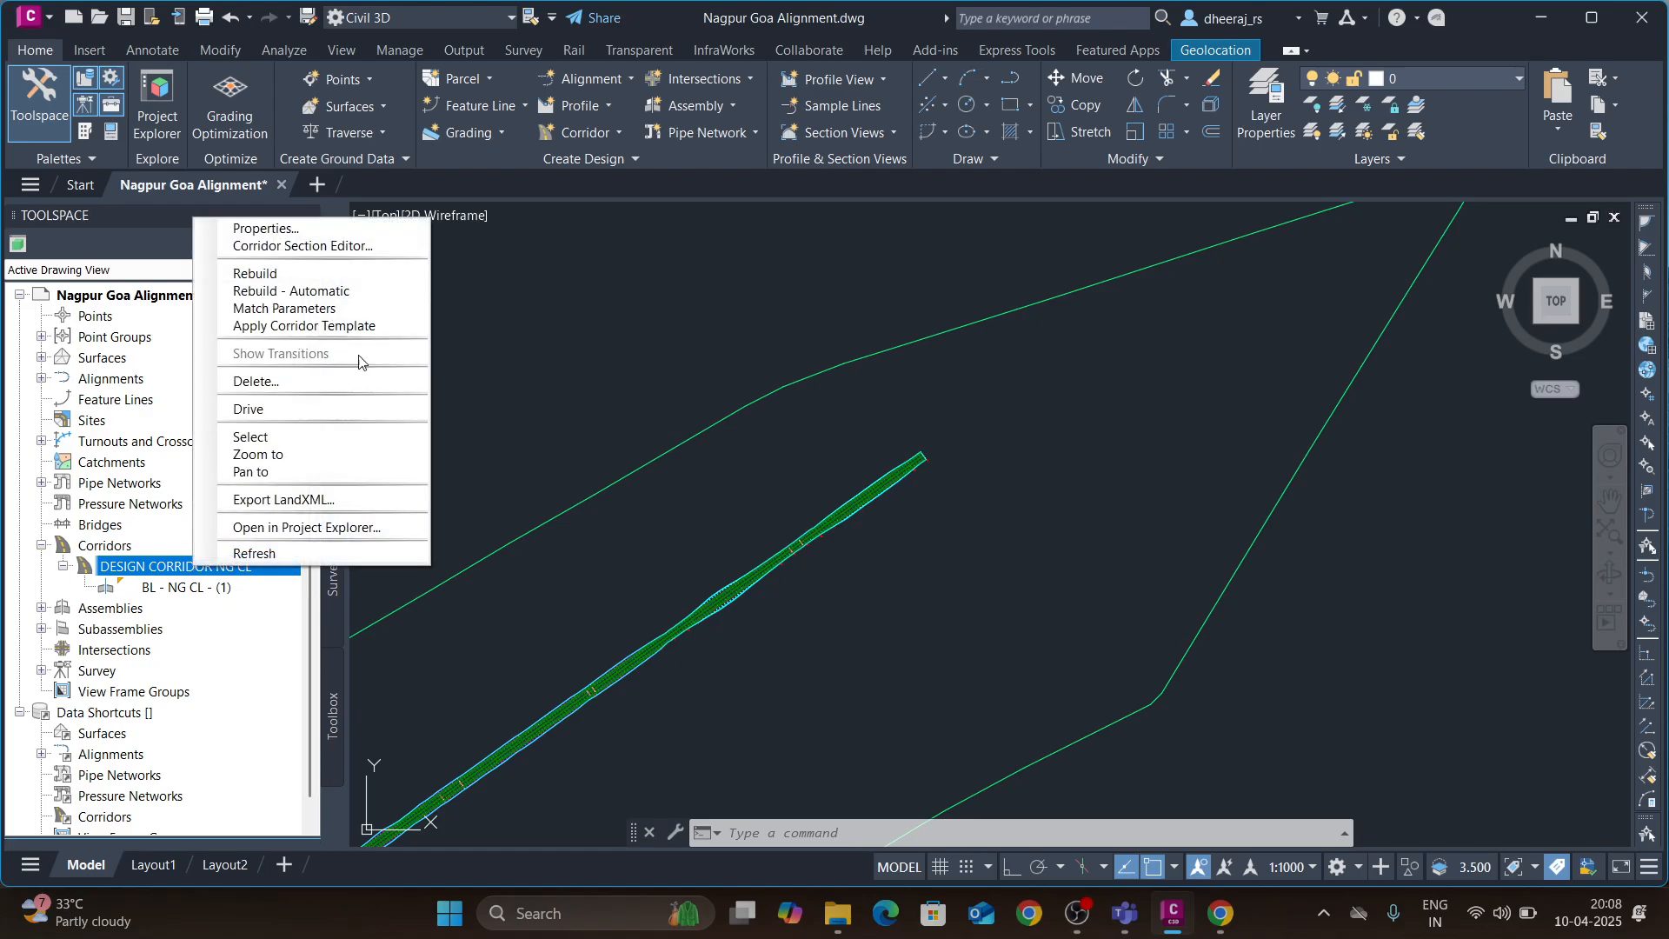
left_click(324, 230)
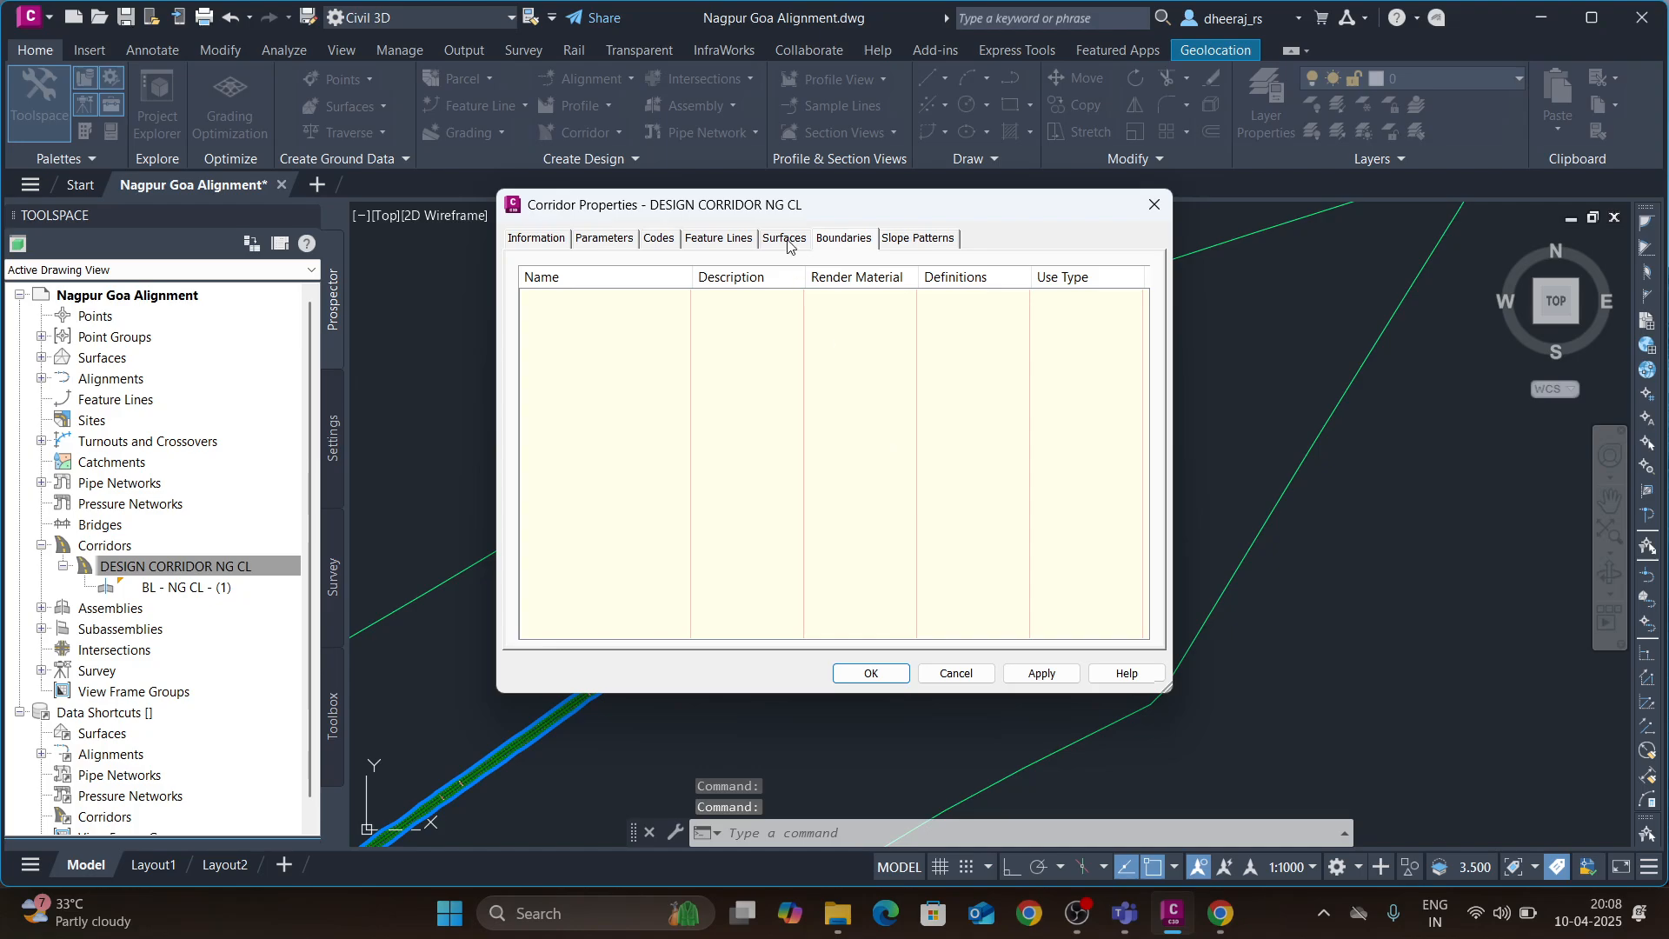
left_click(784, 243)
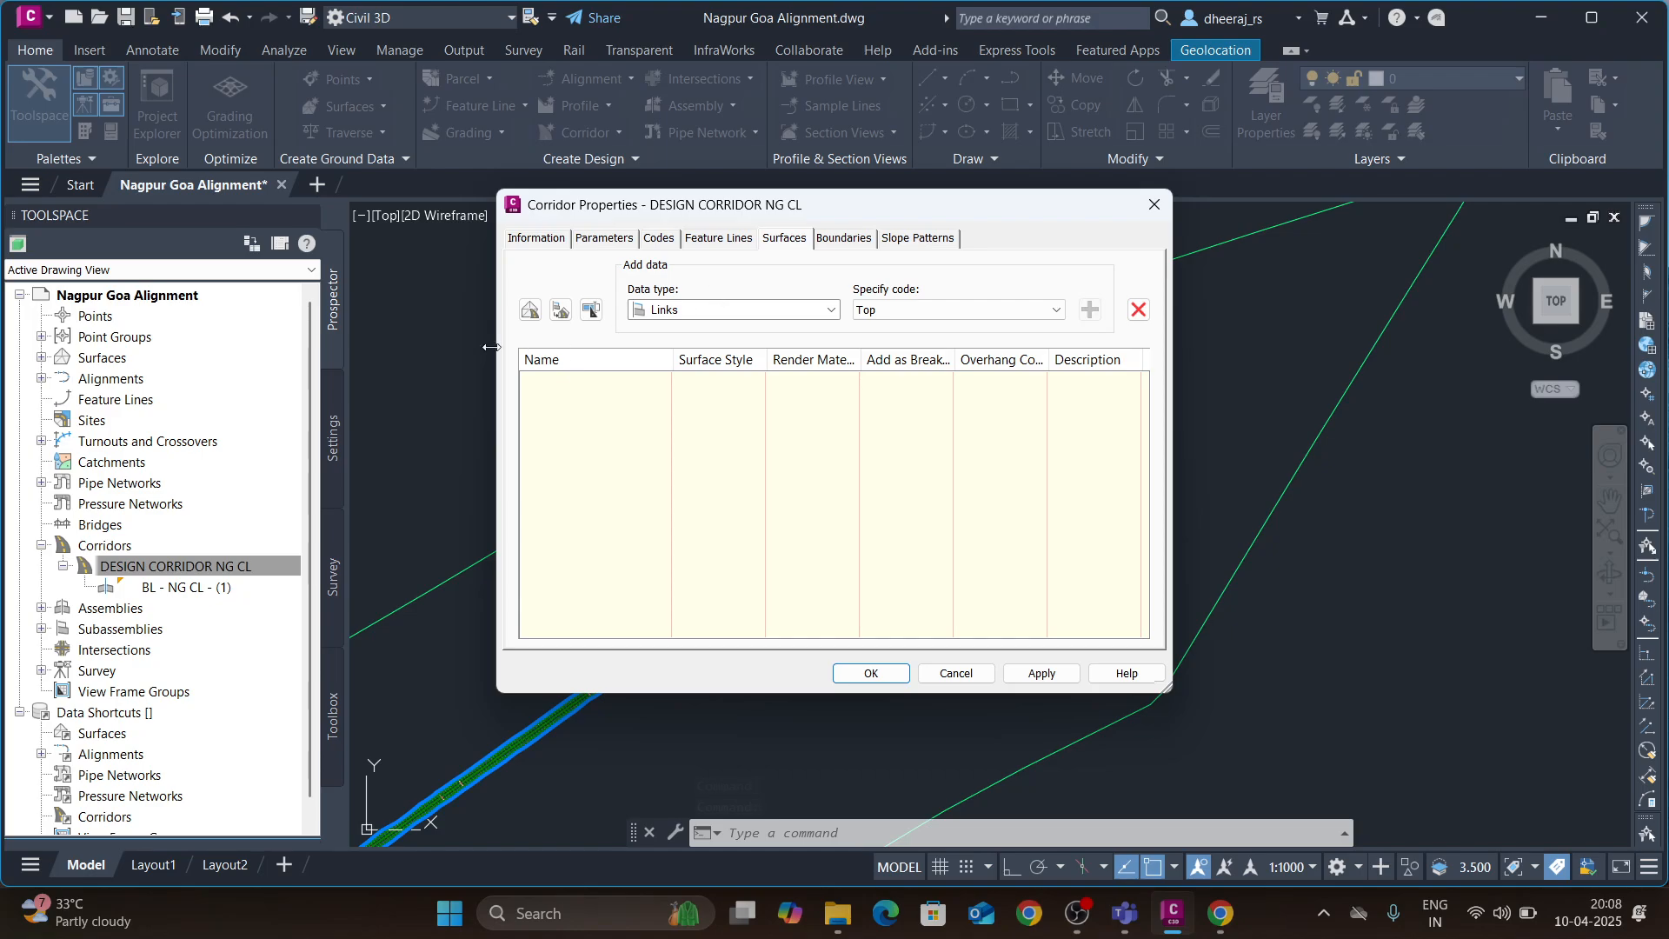
- Create a corridor surface named DC Top and set its overhang correction to Top Links
left_click(528, 312)
left_click(657, 384)
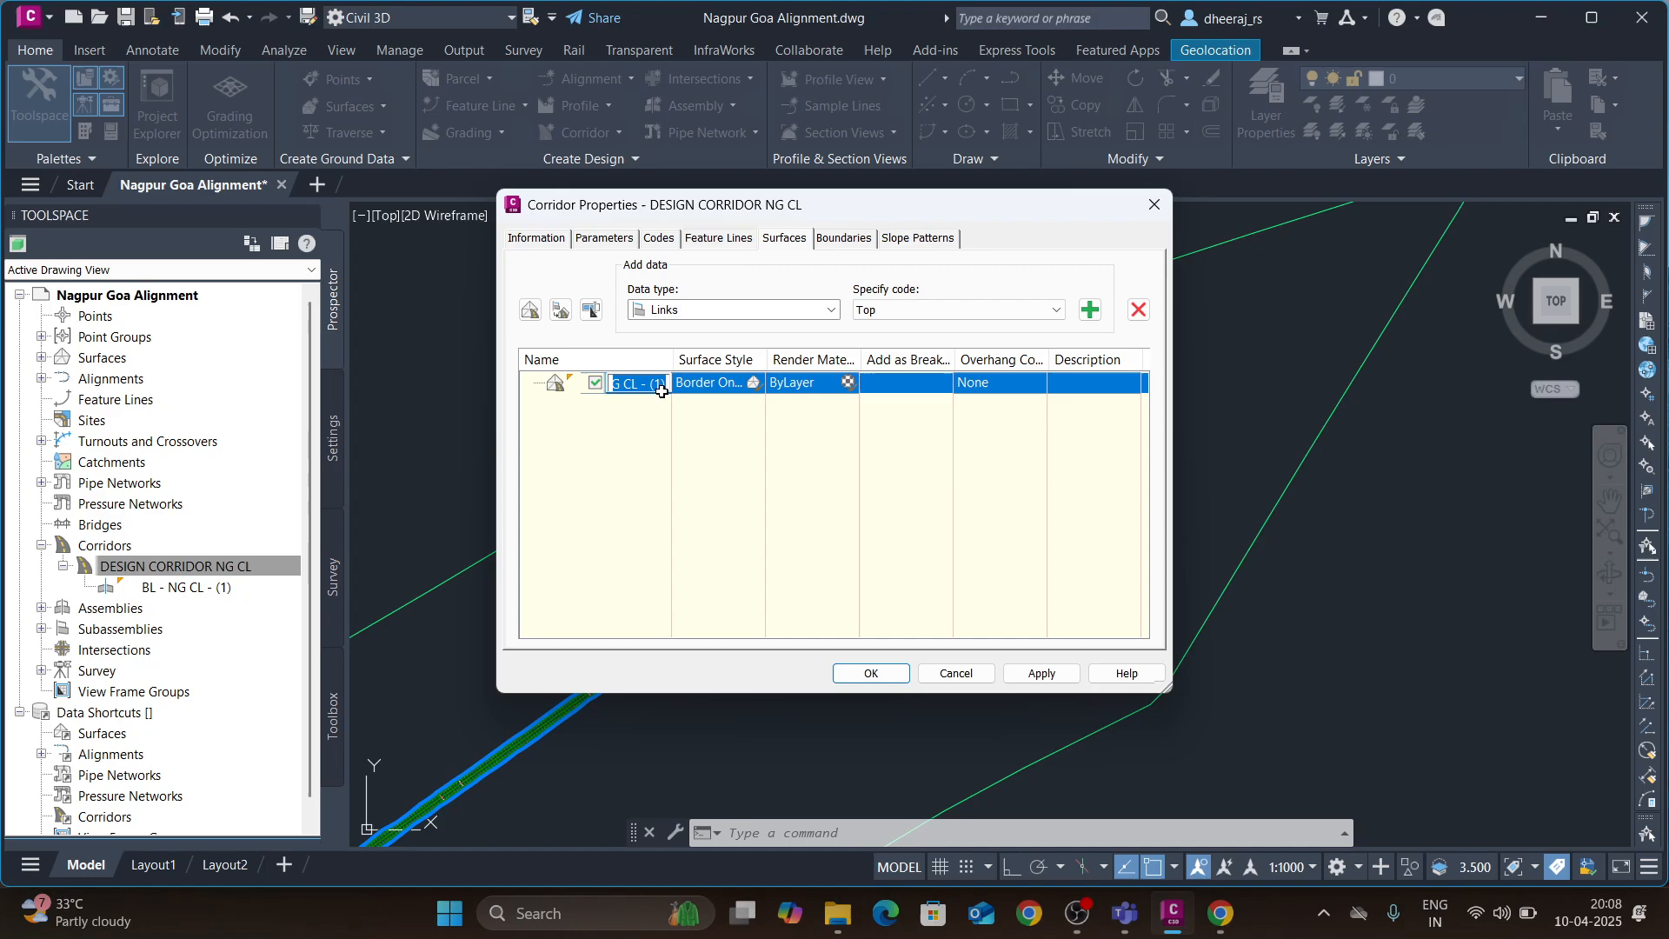
type("DC Top")
left_click(993, 387)
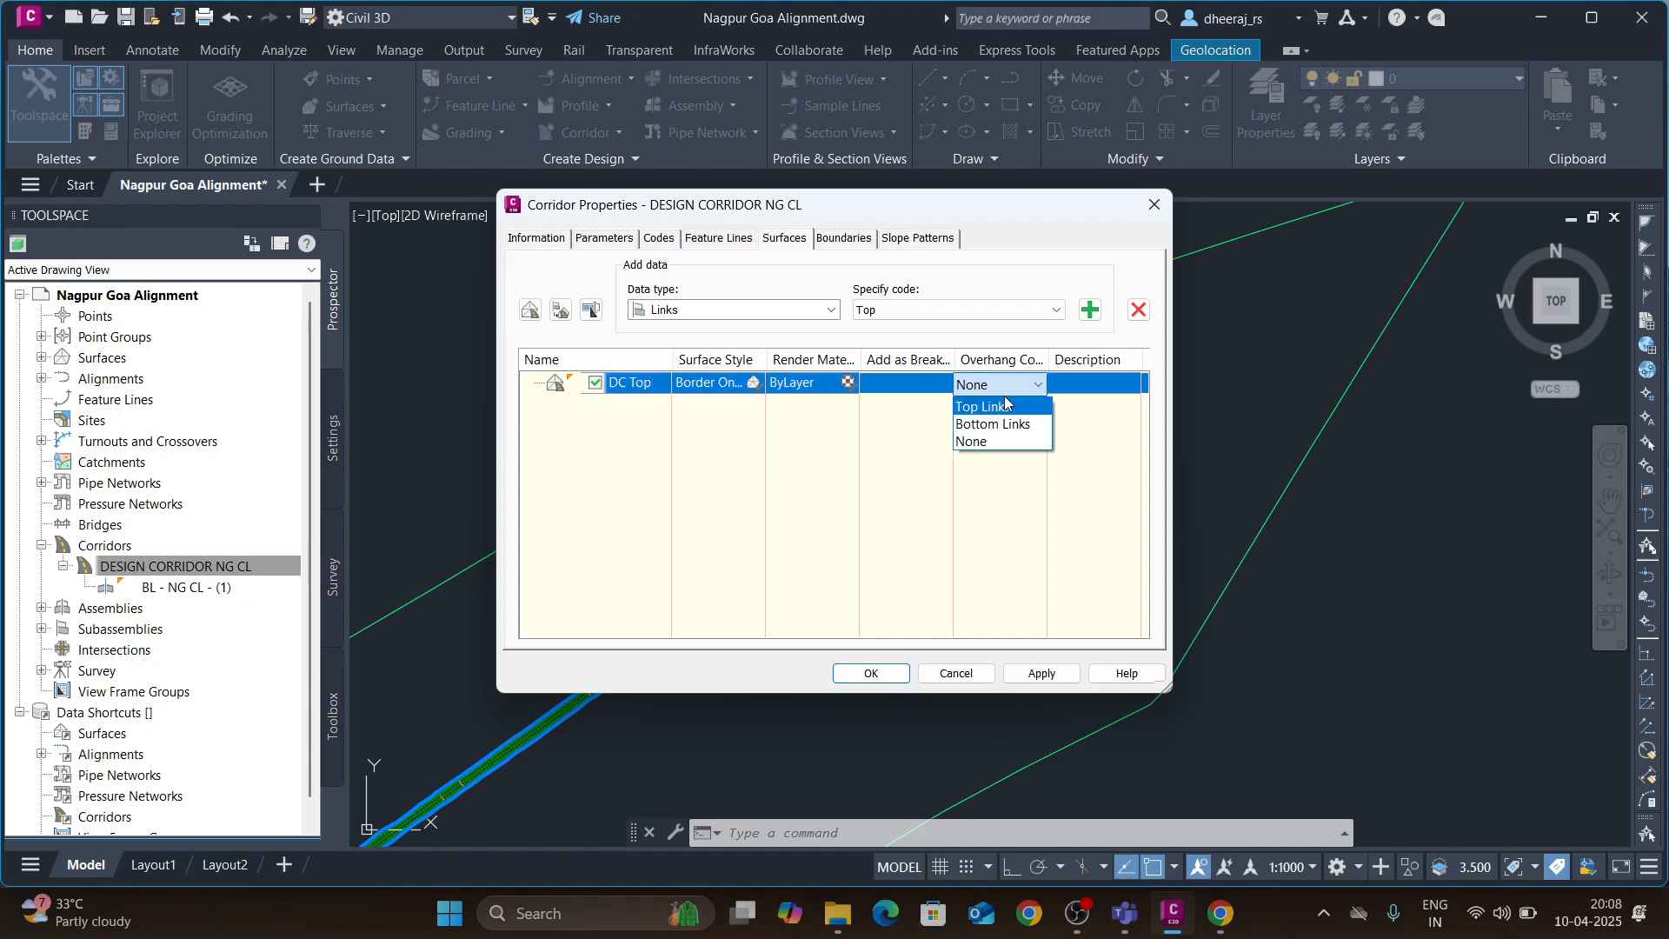
left_click(994, 496)
left_click_drag(1048, 360, 1107, 363)
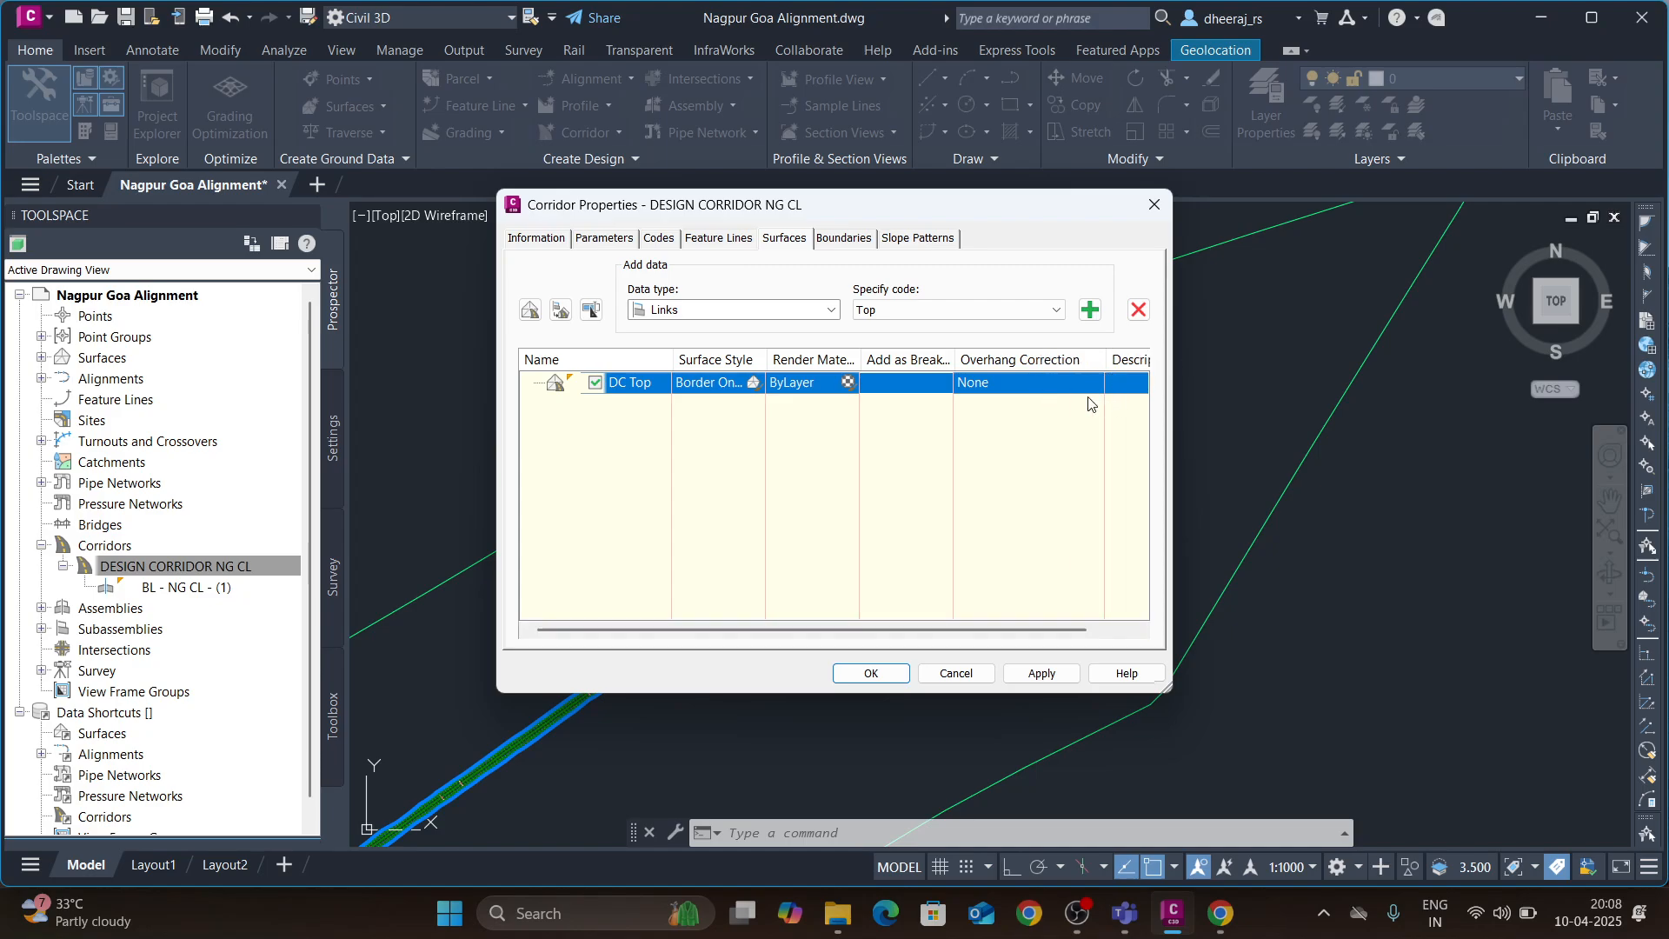
left_click(1029, 391)
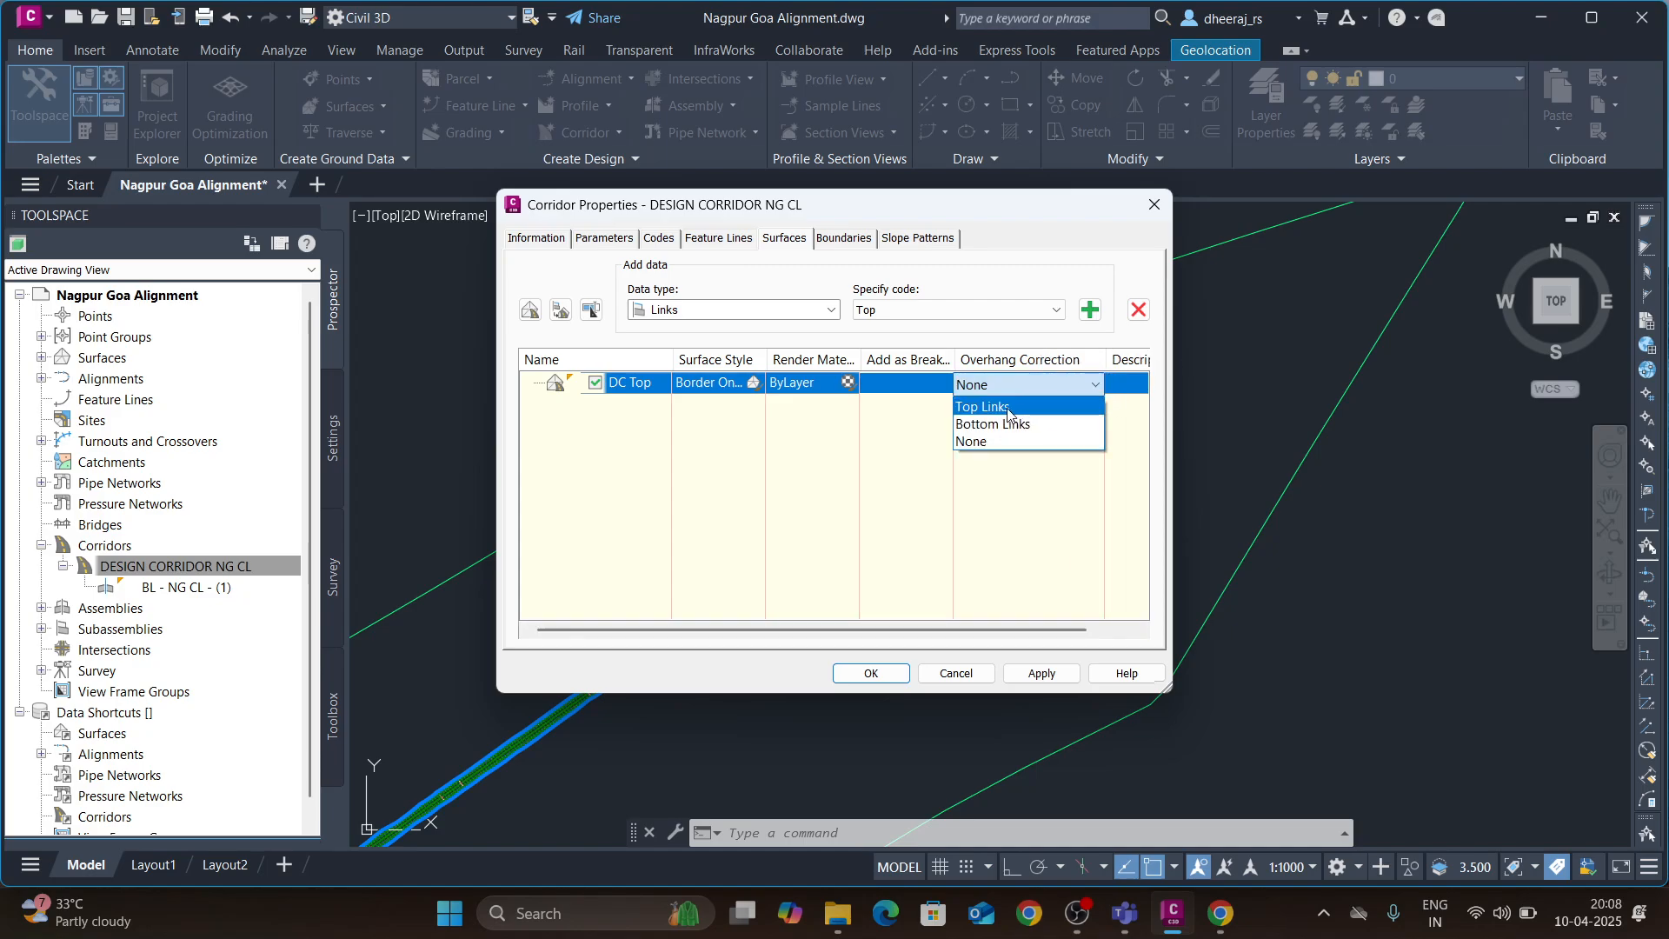
left_click(1008, 408)
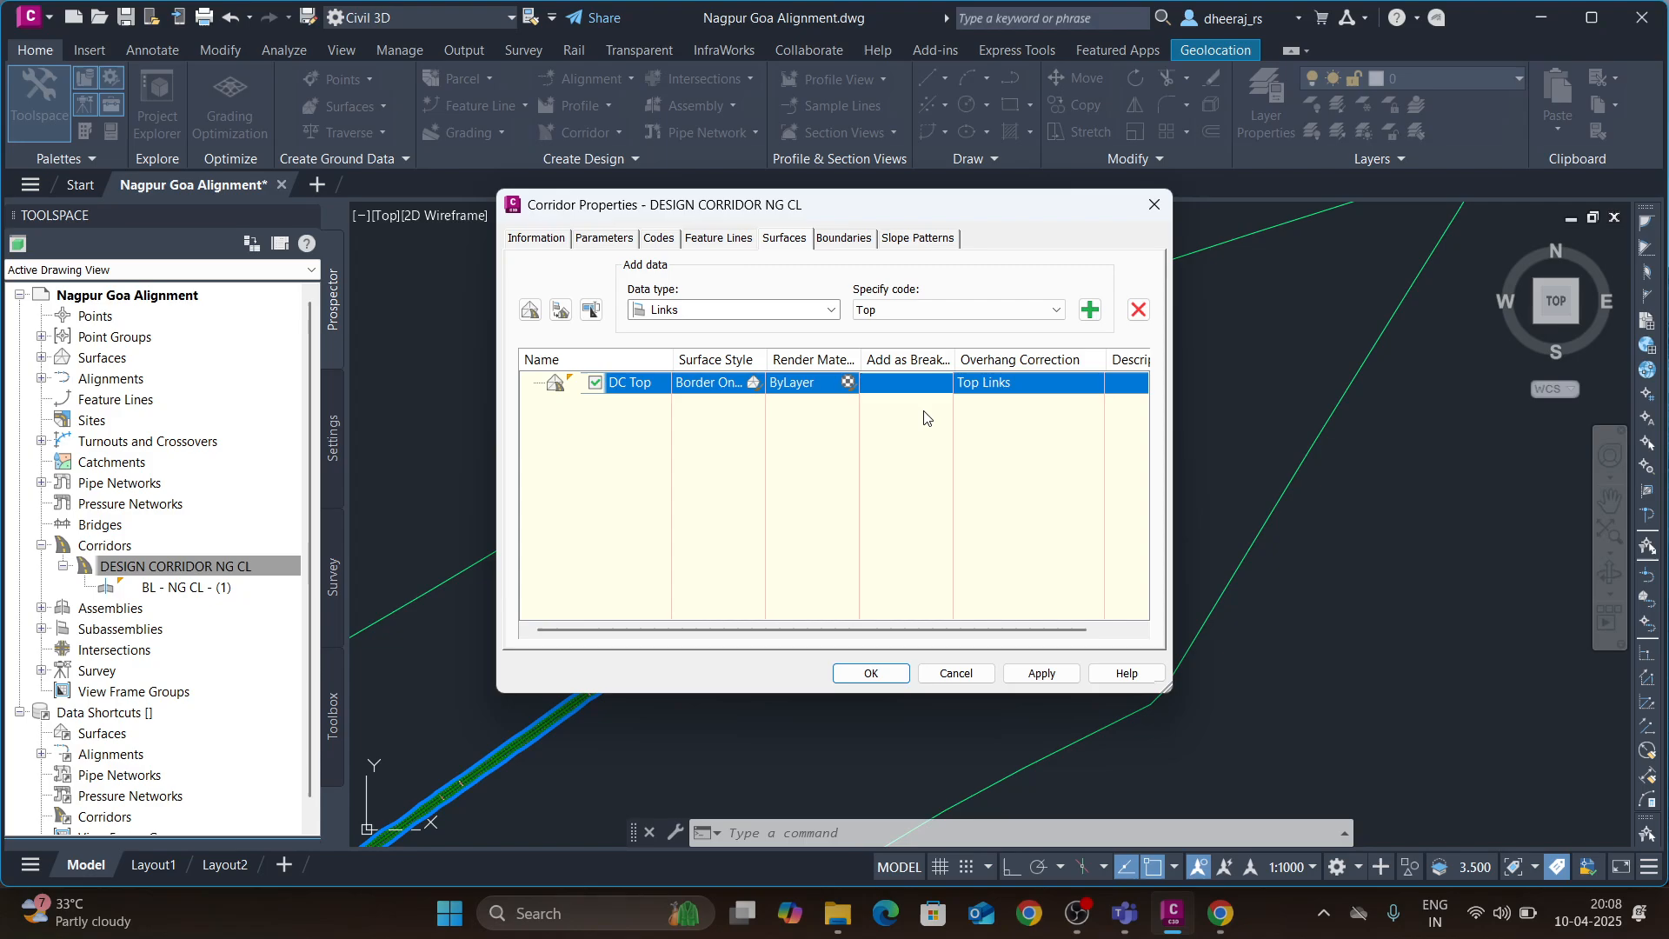
- Create a second corridor surface named DC Bottom and set its overhang correction to Bottom Links
left_click(530, 311)
left_click(638, 405)
left_click(638, 405)
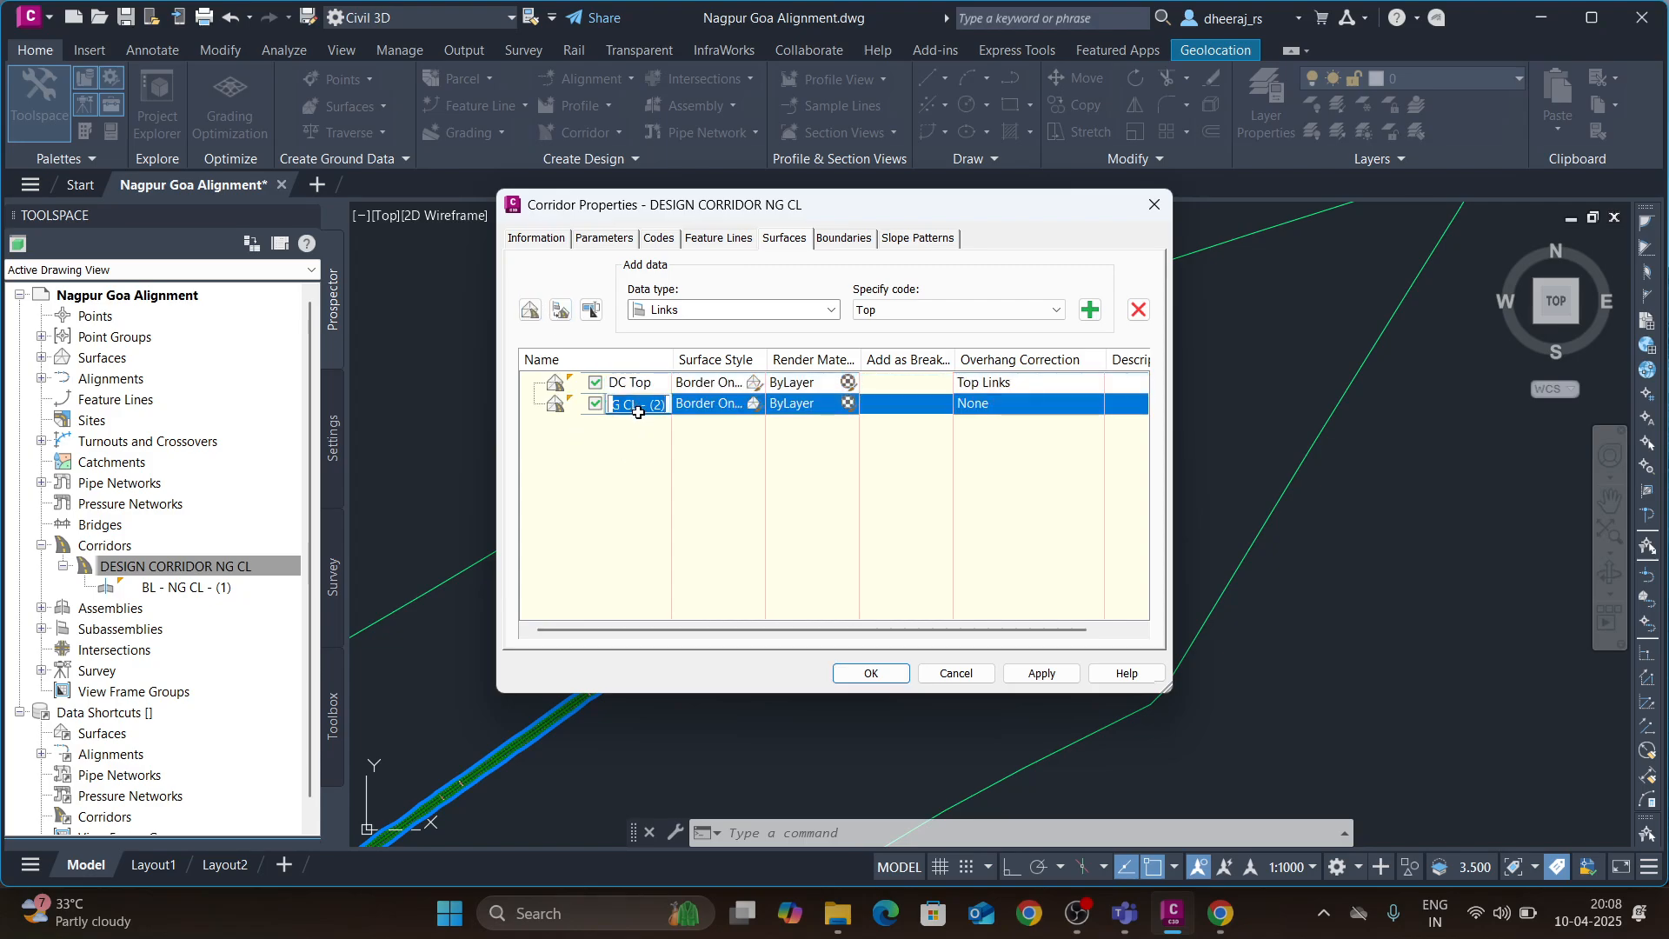
type("DC")
type(" Bottom")
key("Return")
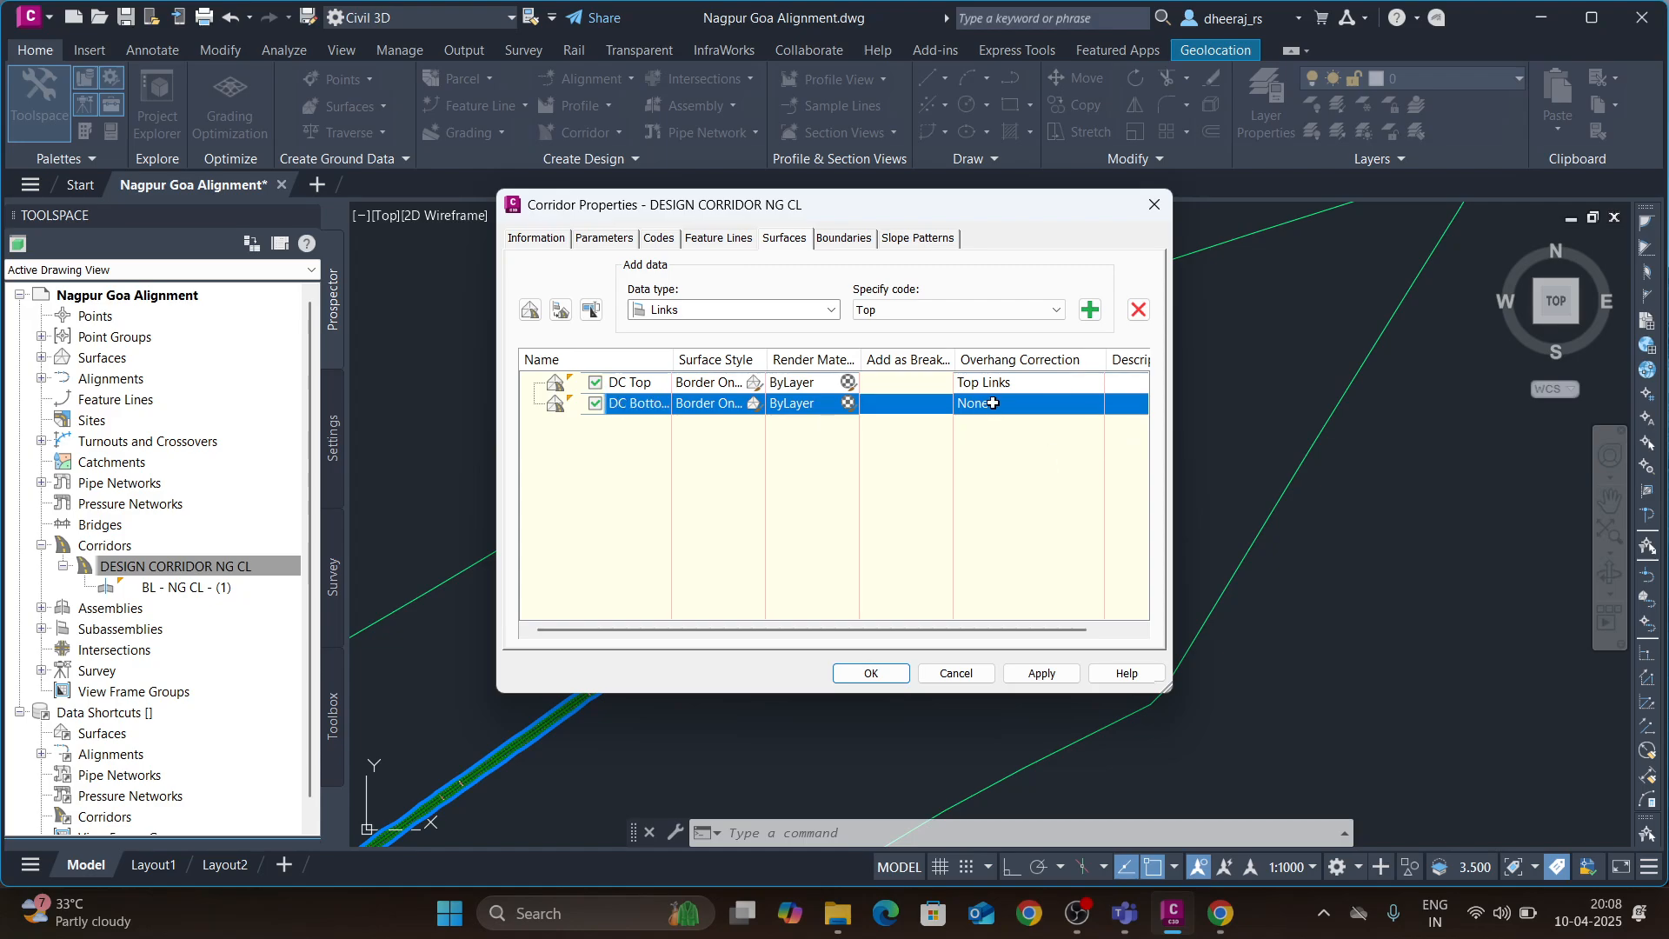
left_click(992, 404)
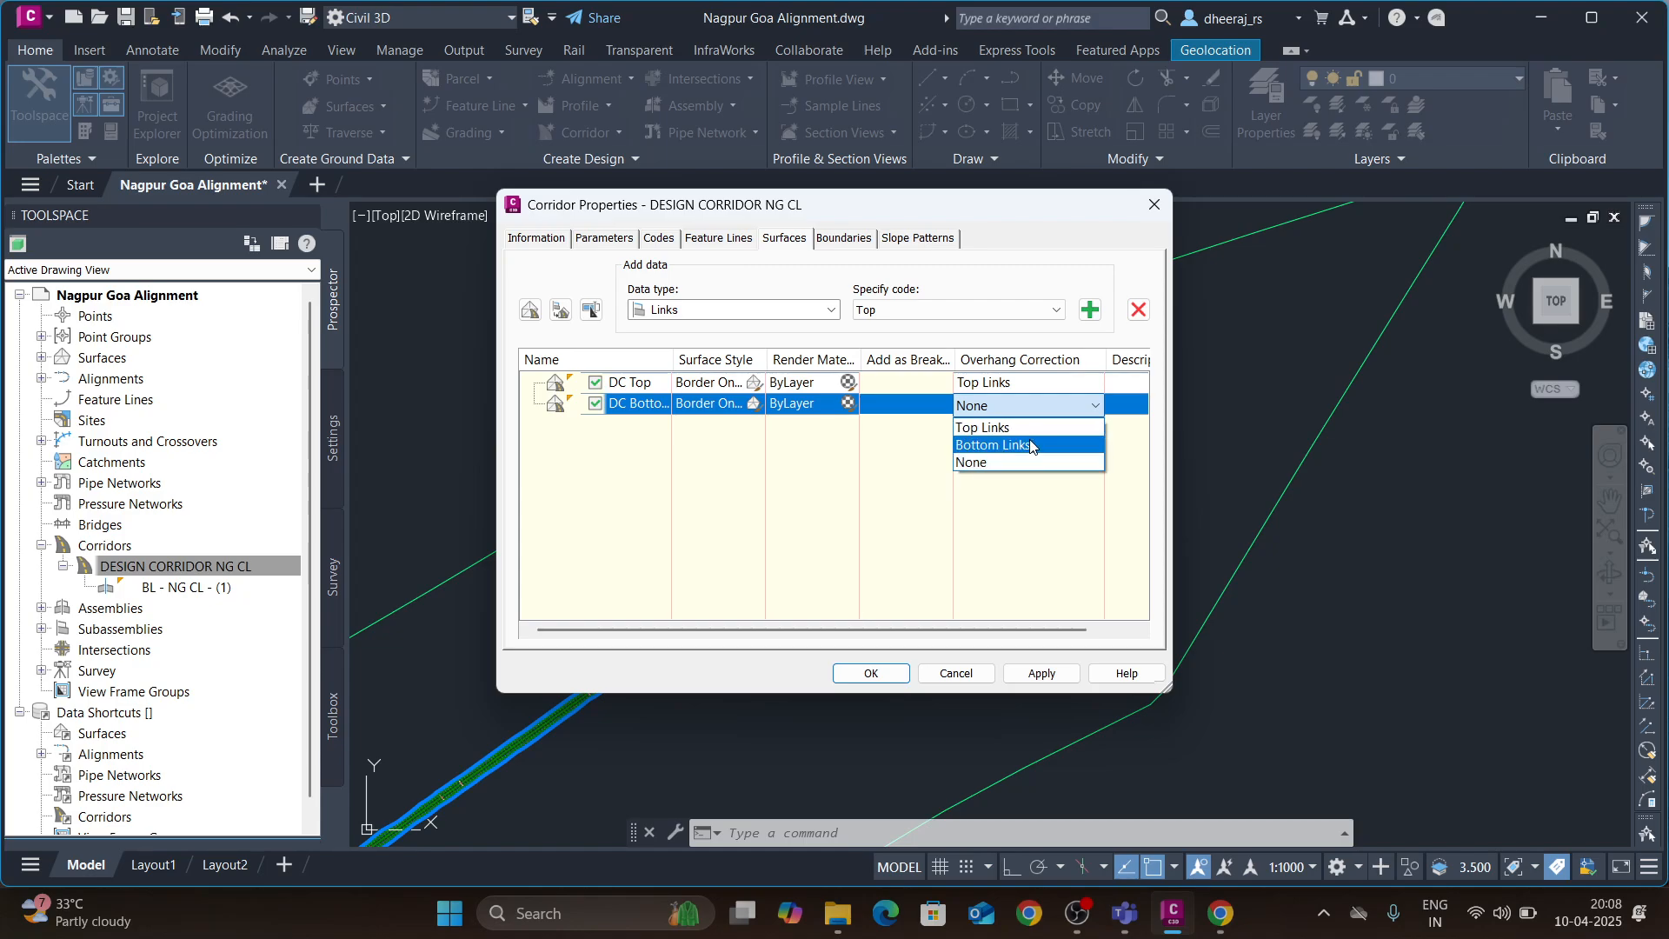
left_click(1021, 445)
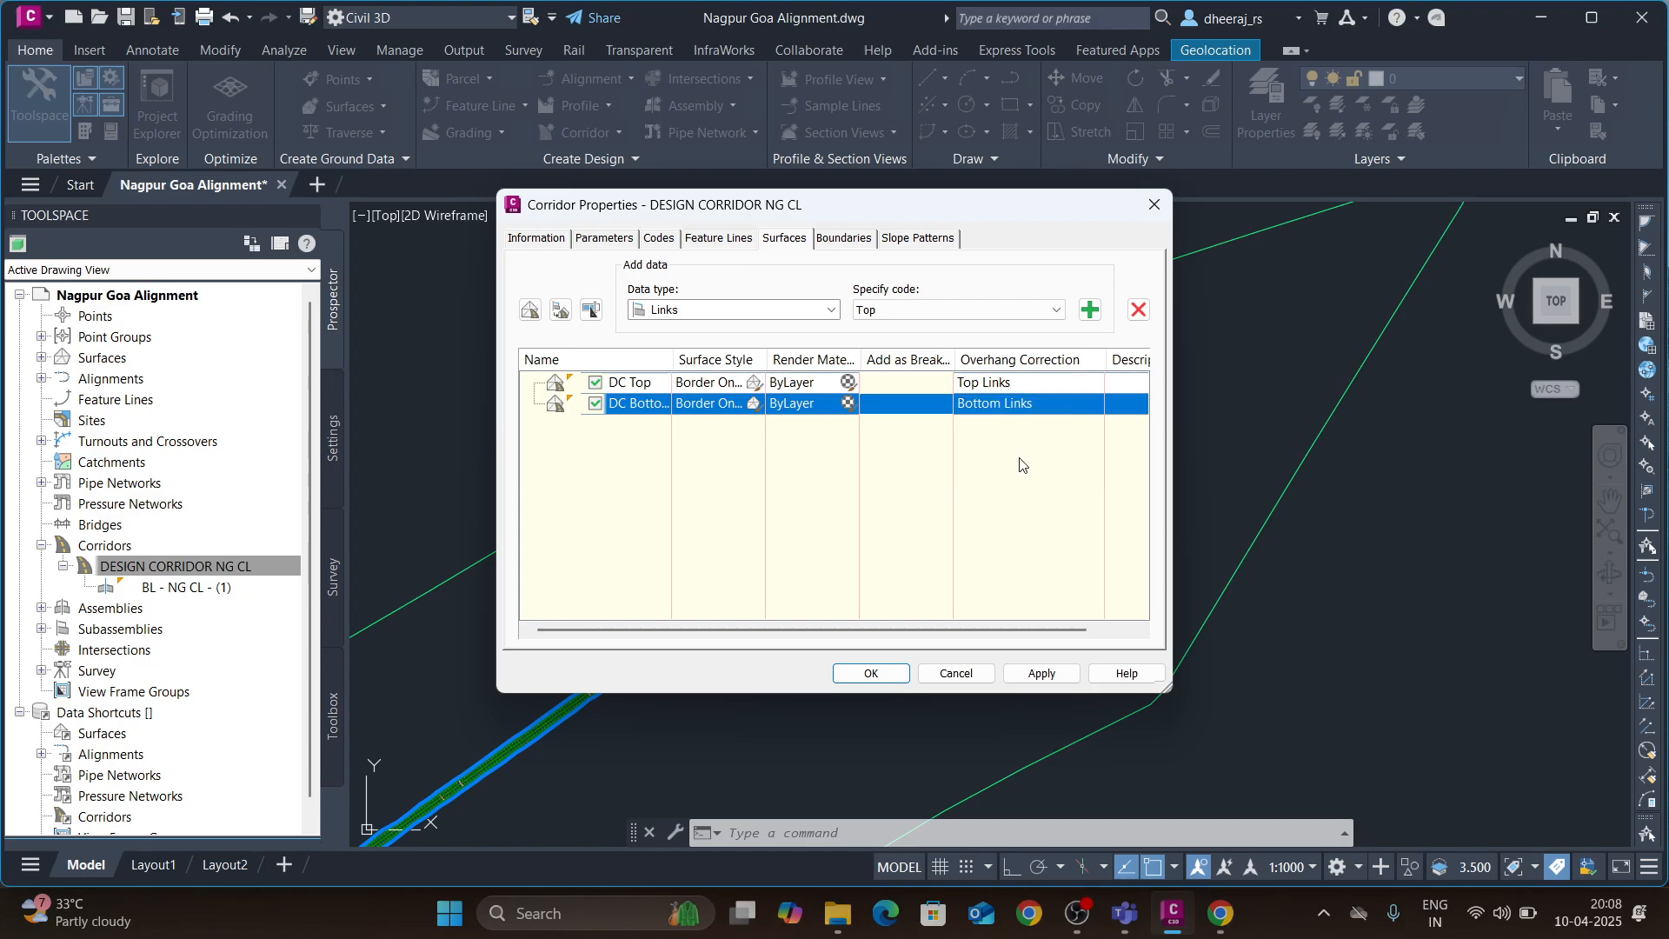
- Add the Top link code to the DC Top corridor surface
left_click(632, 385)
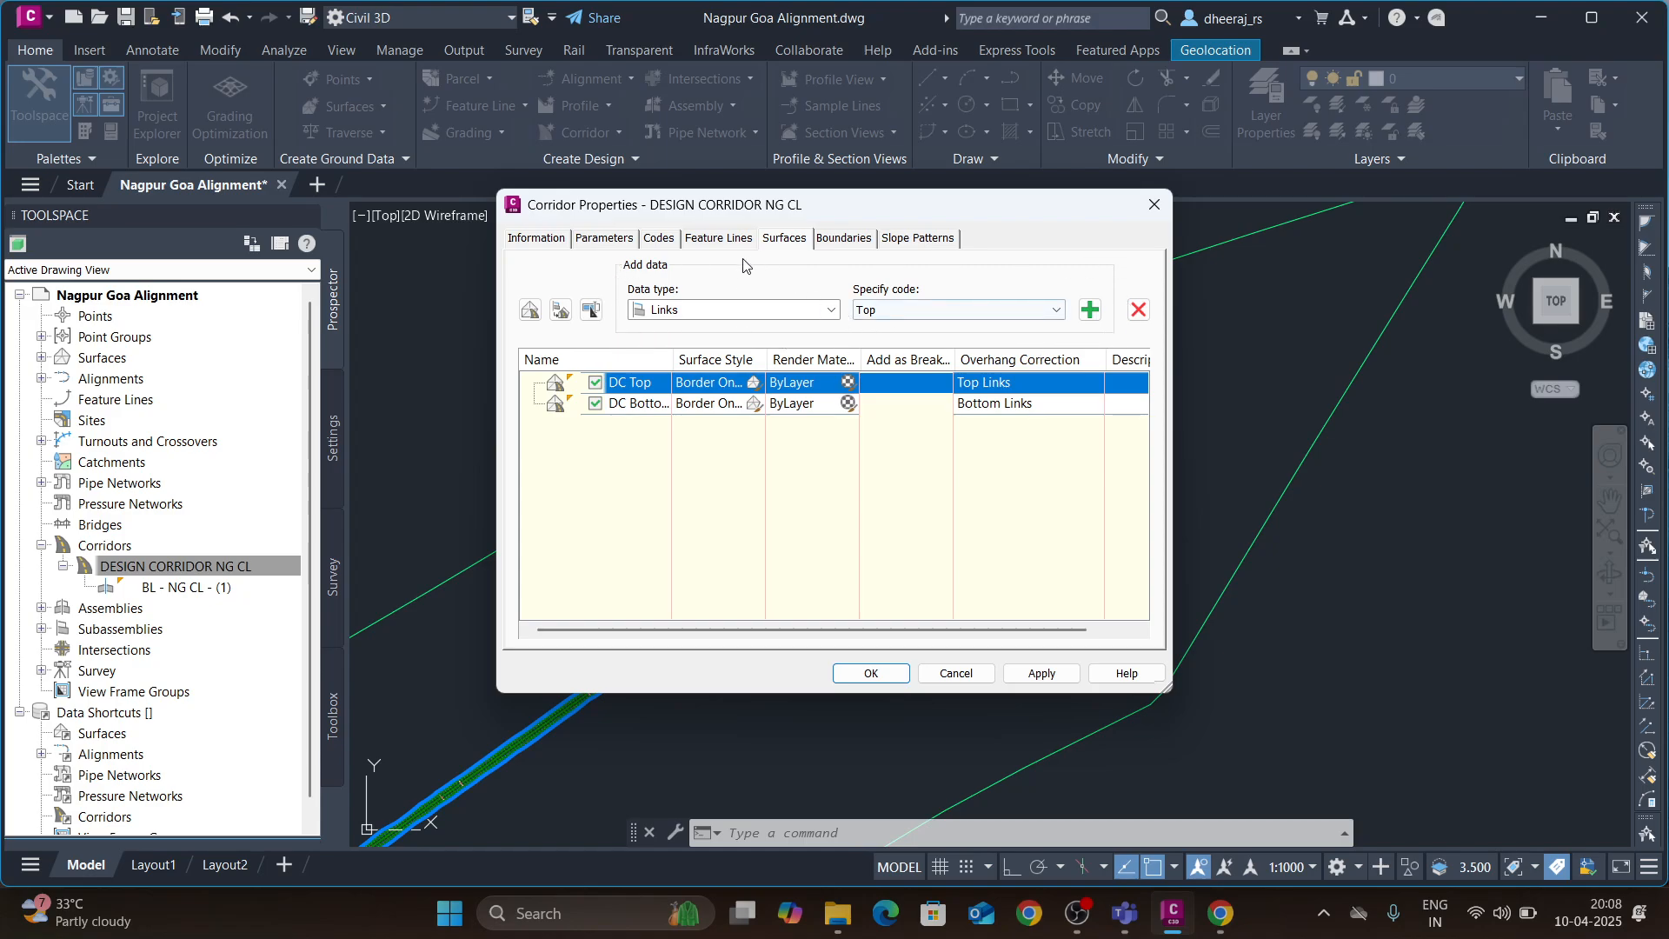
left_click(676, 311)
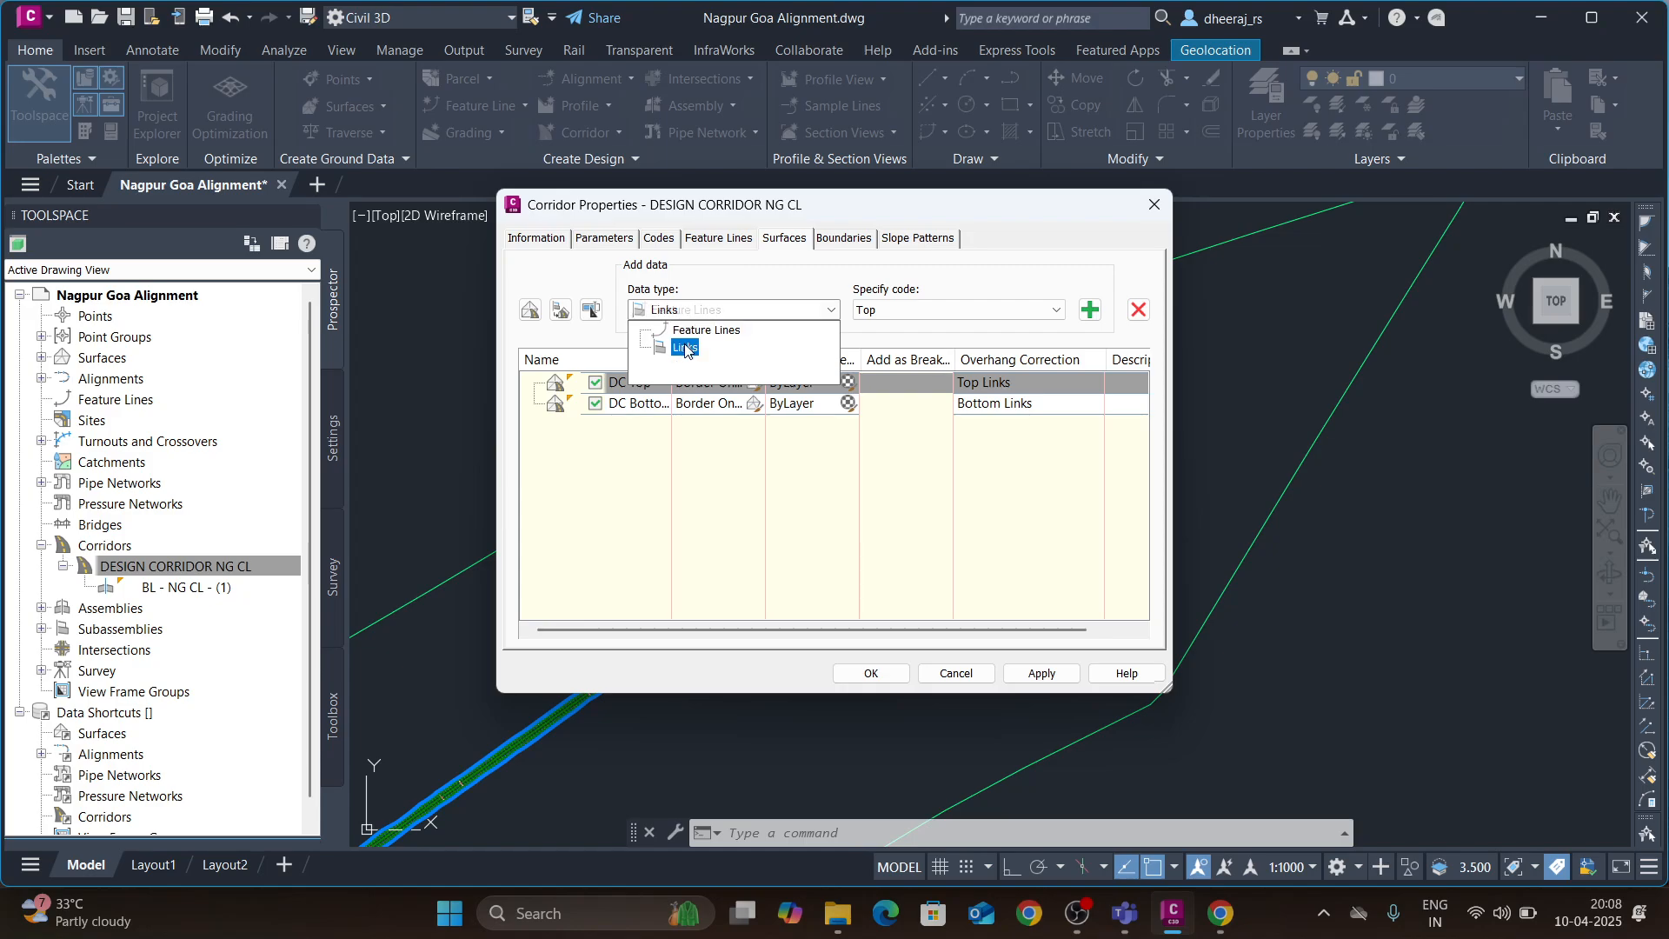
left_click(695, 352)
left_click(935, 311)
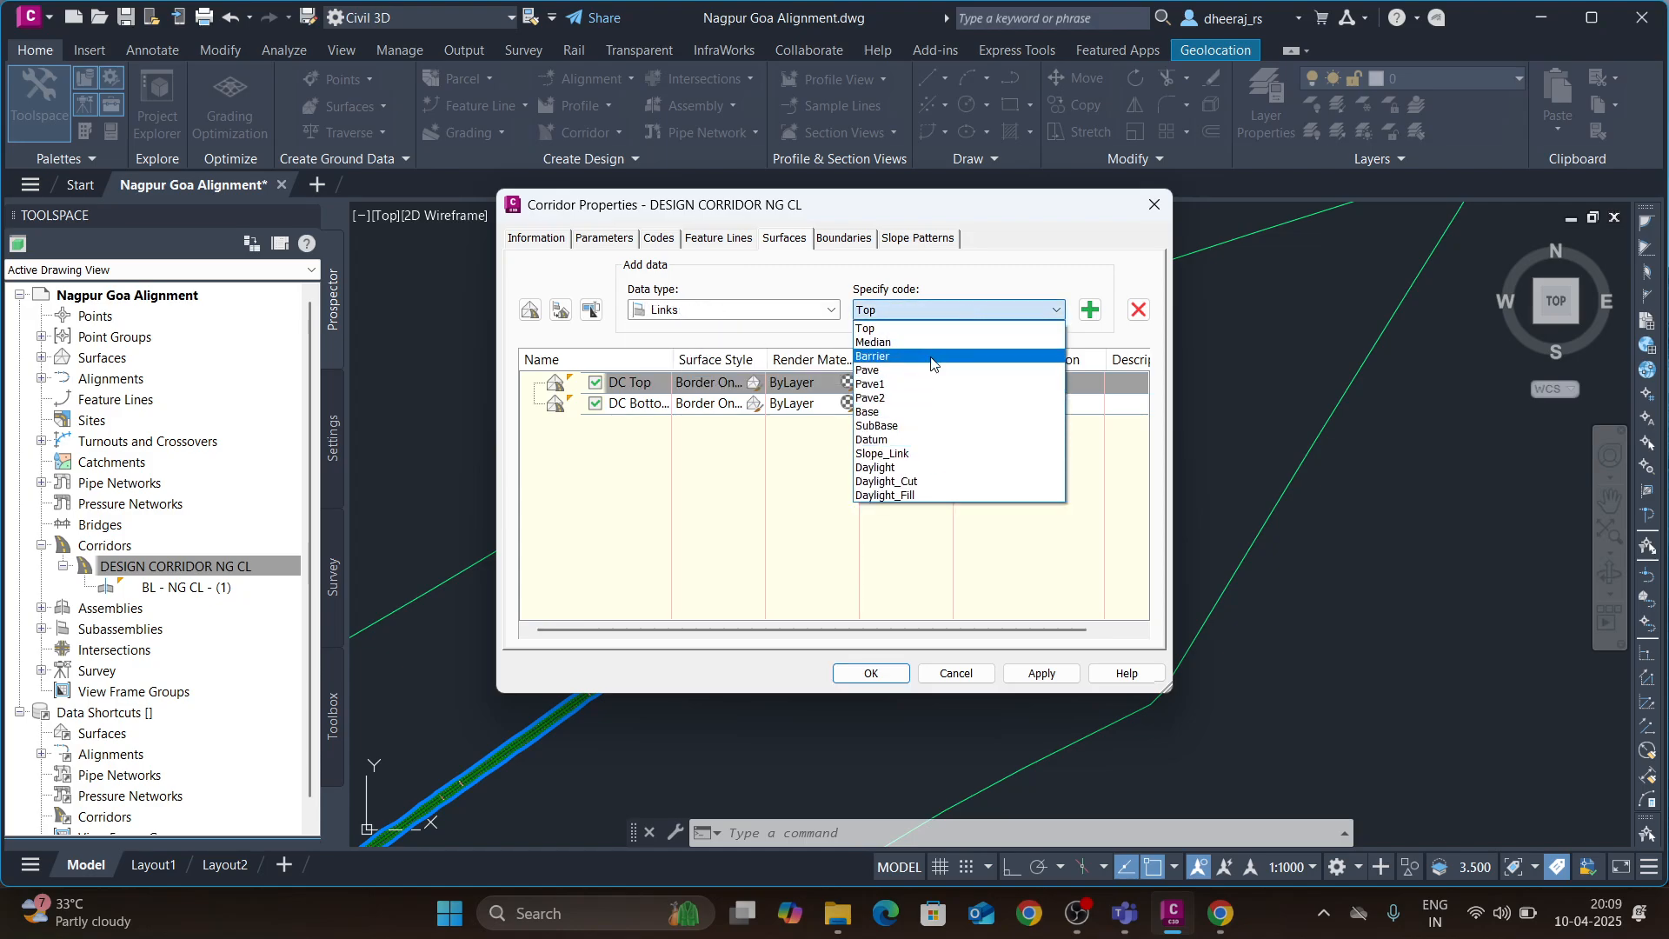
left_click(927, 329)
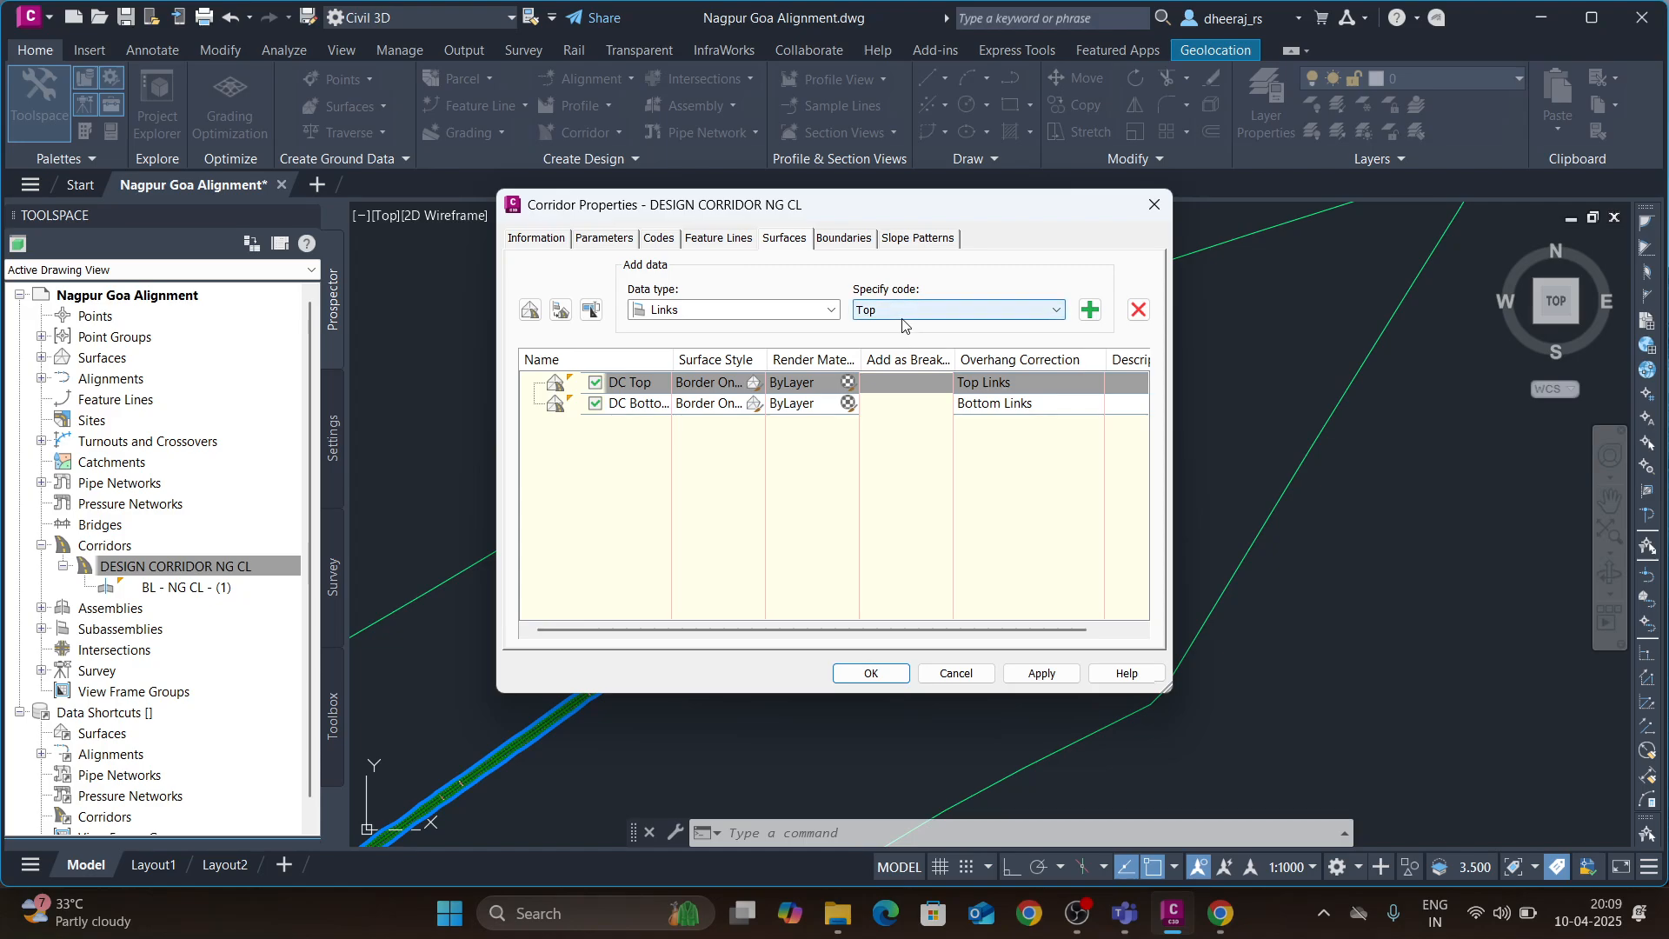
left_click(1090, 311)
- Add the Datum link code to the DC Bottom corridor surface and apply the surface definitions
left_click(640, 429)
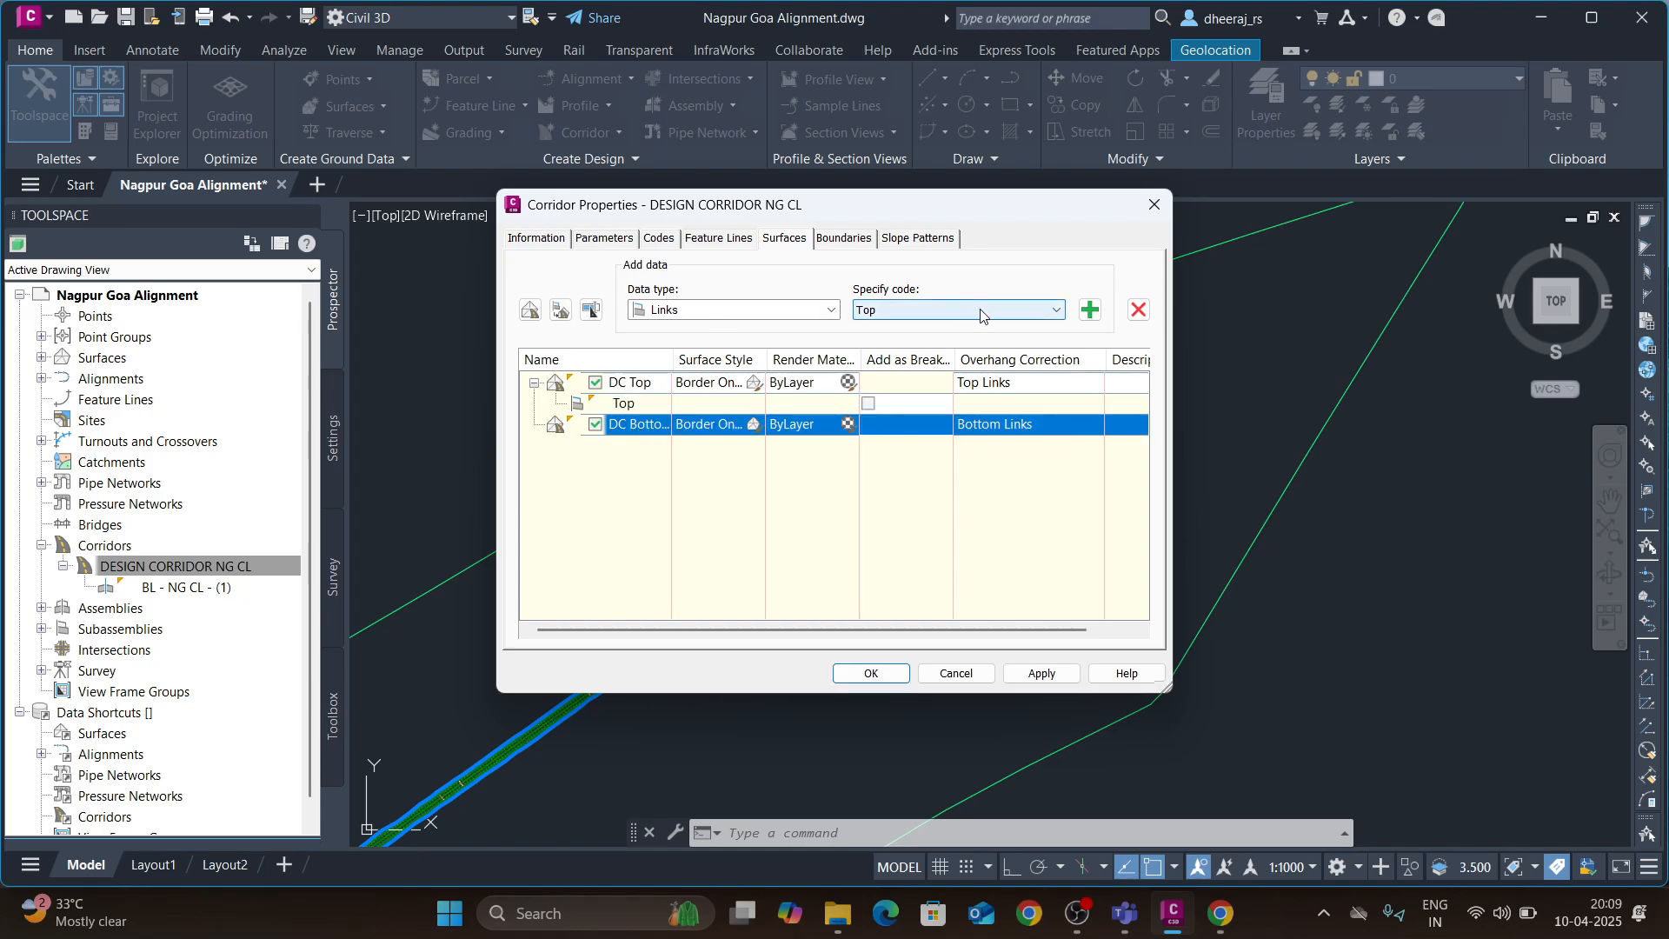
left_click(1004, 313)
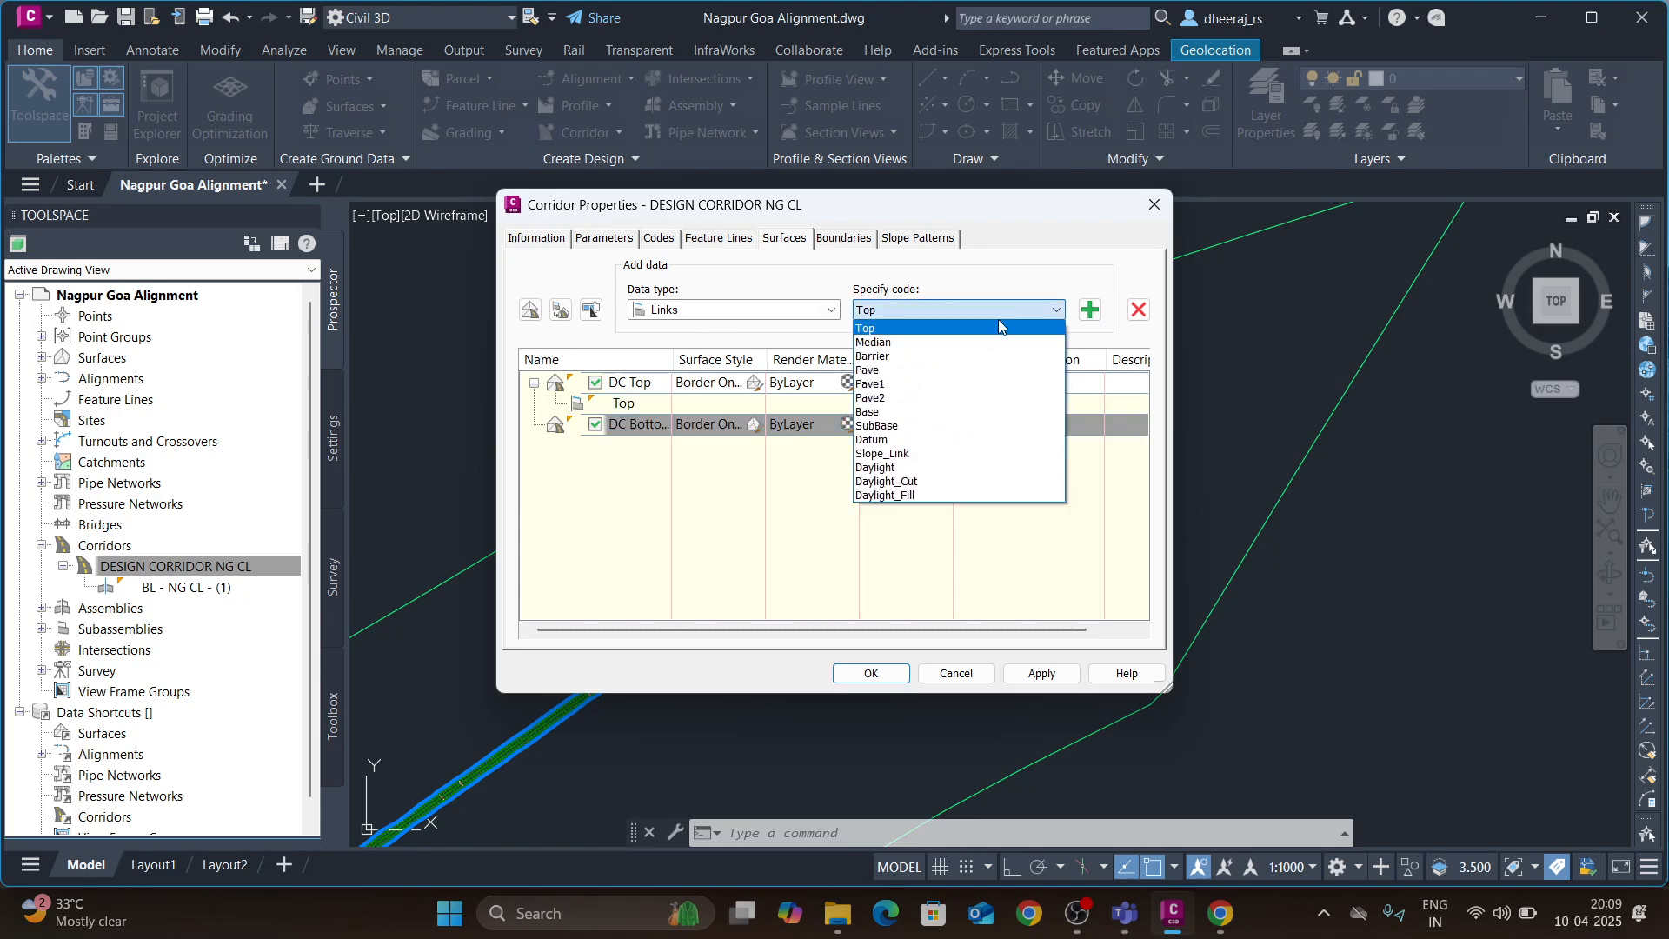
left_click(954, 440)
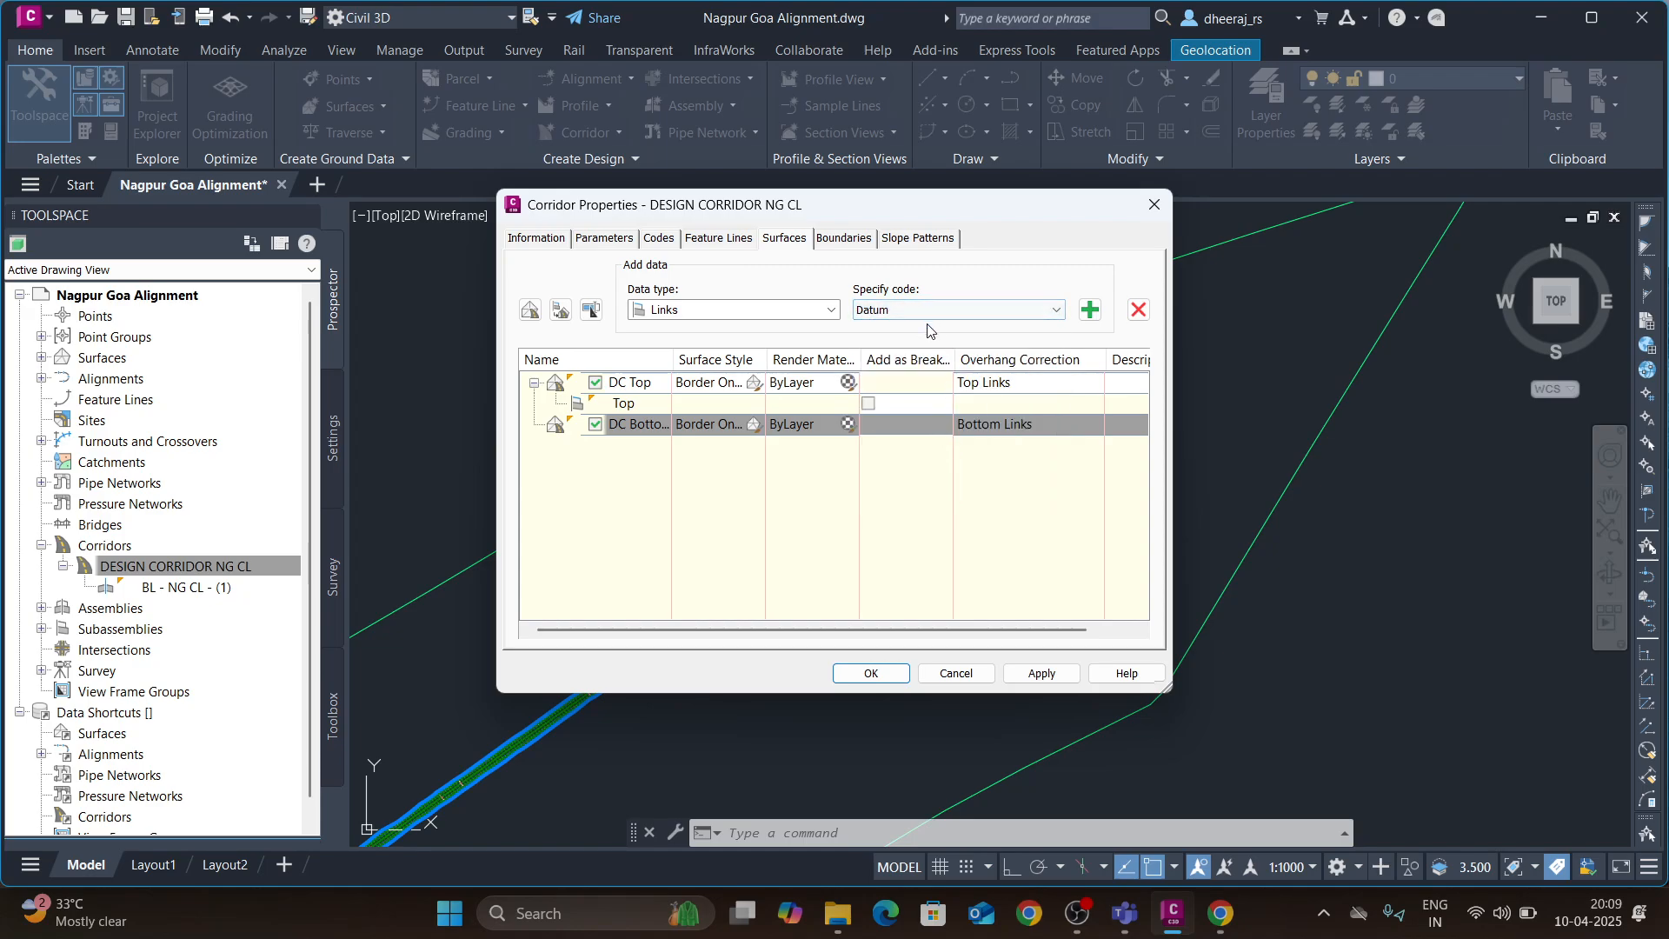
left_click(1091, 311)
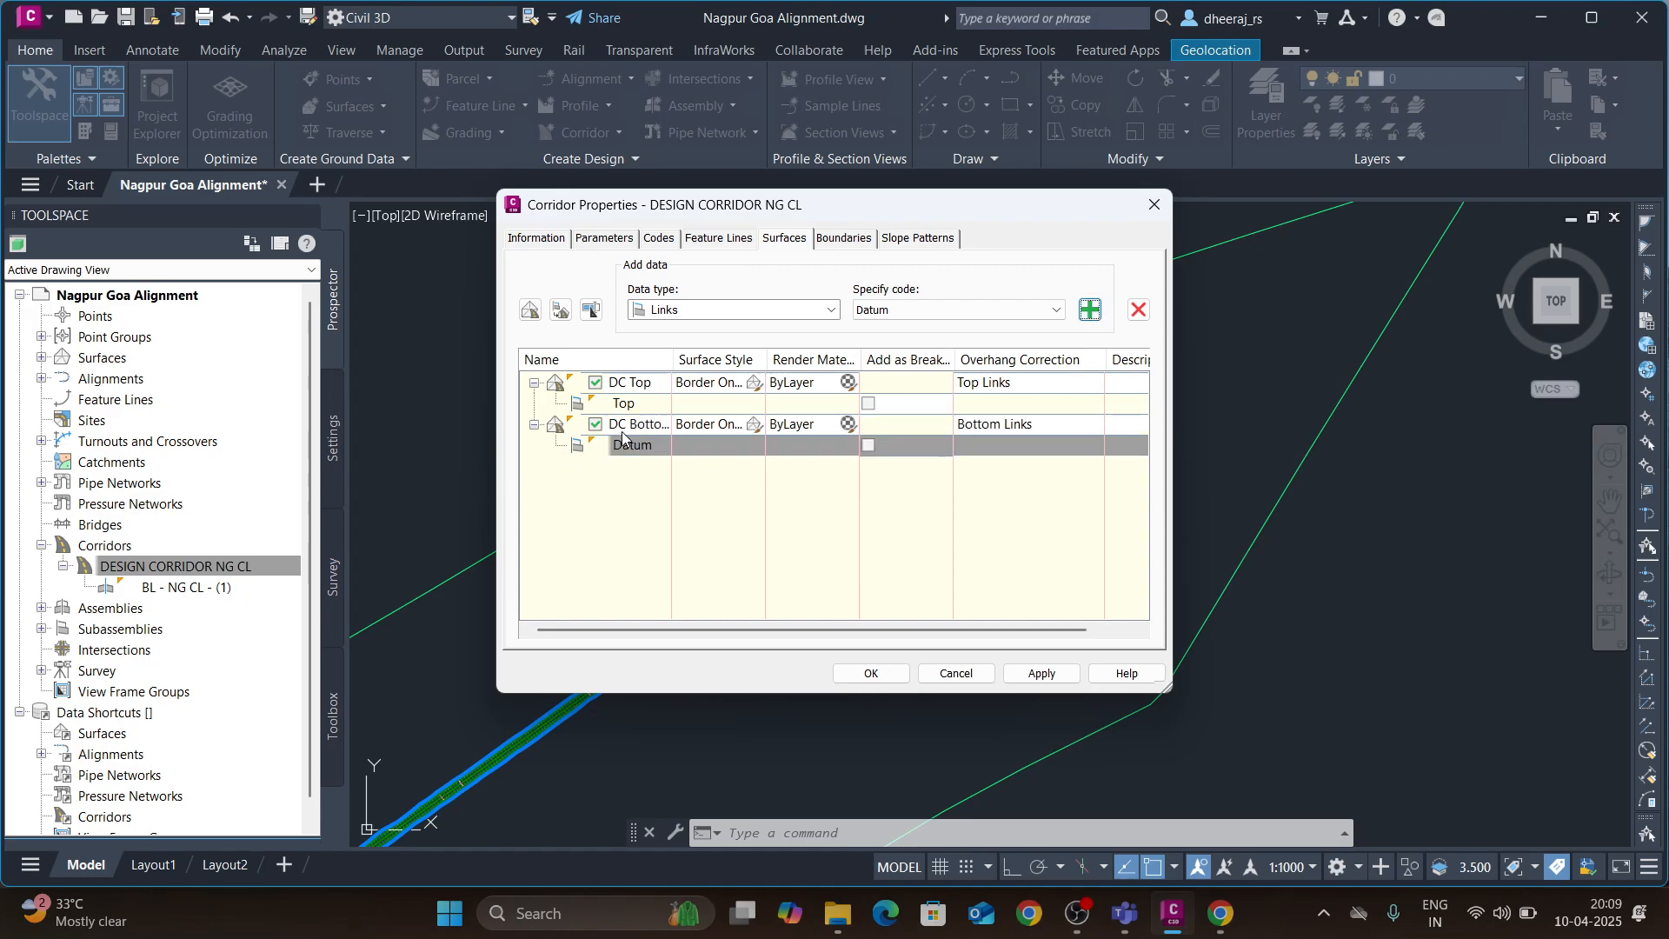
left_click(1041, 673)
- Set the corridor extents as the outer boundary for both the DC Top and DC Bottom surfaces
left_click(843, 239)
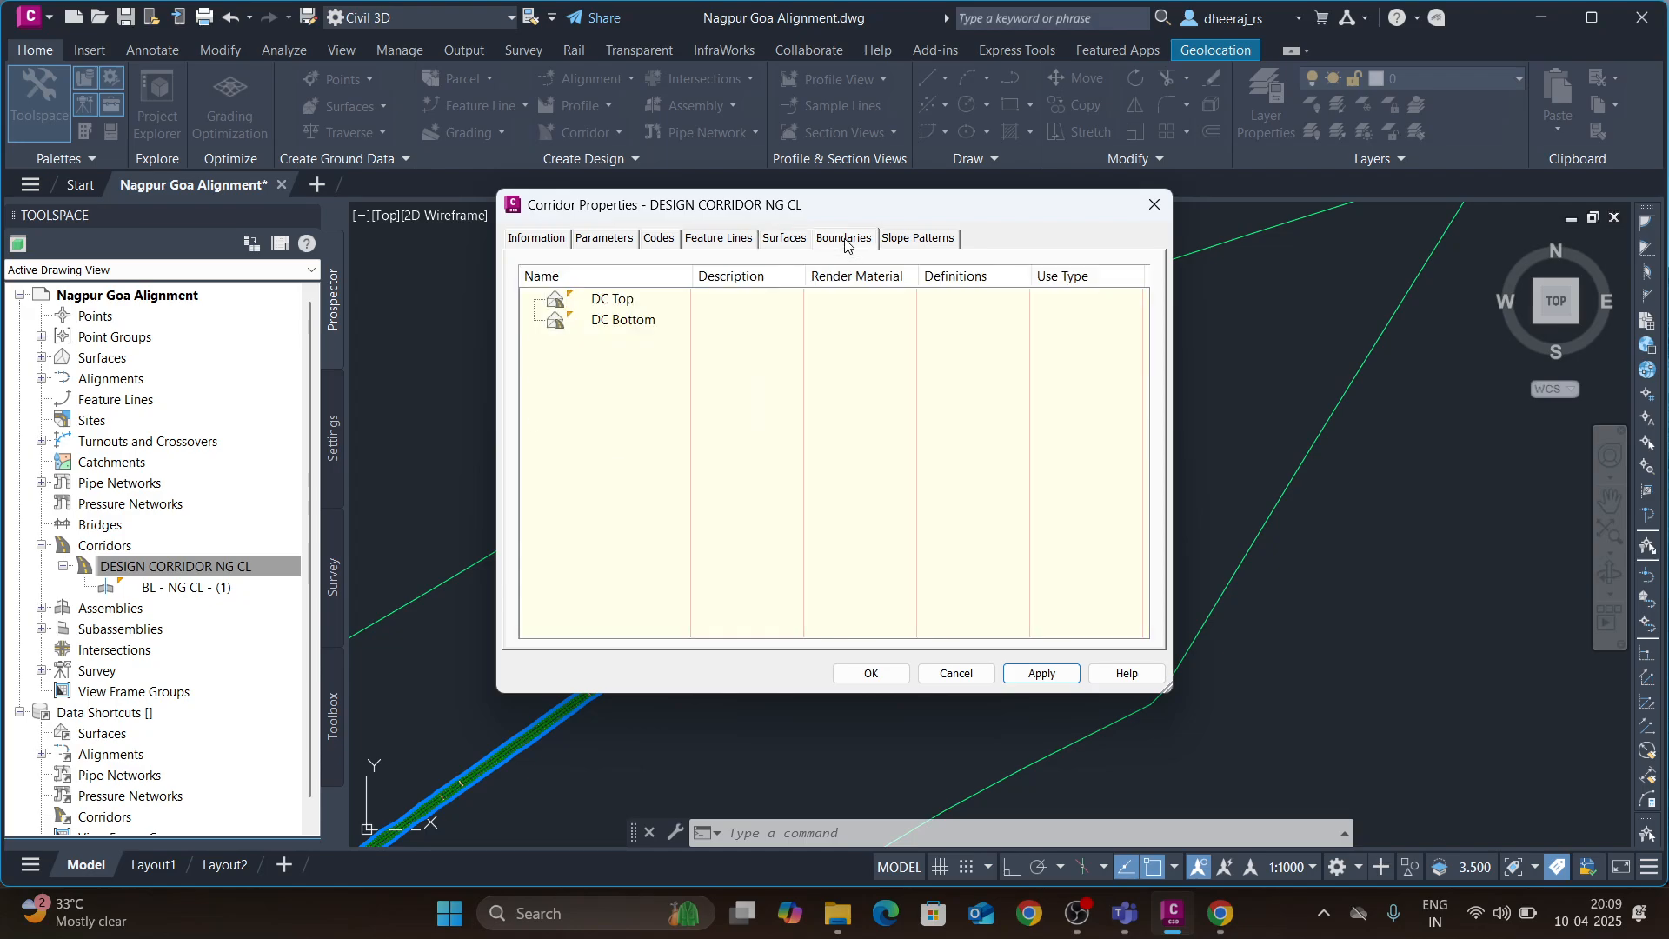
left_click(631, 303)
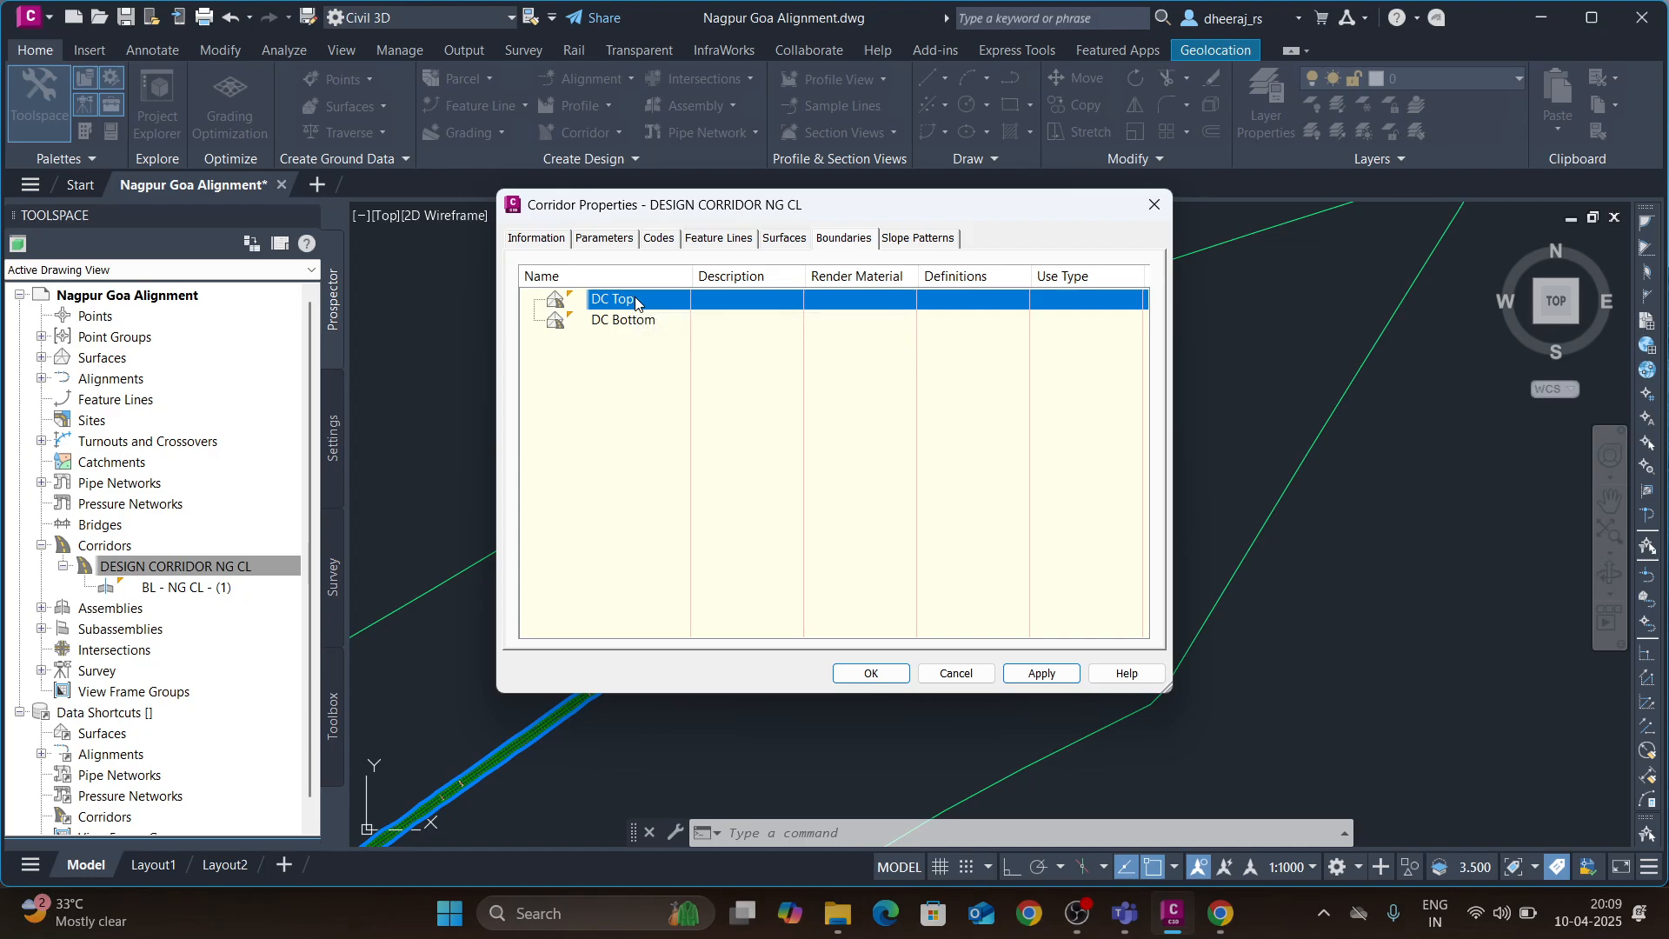
right_click(636, 302)
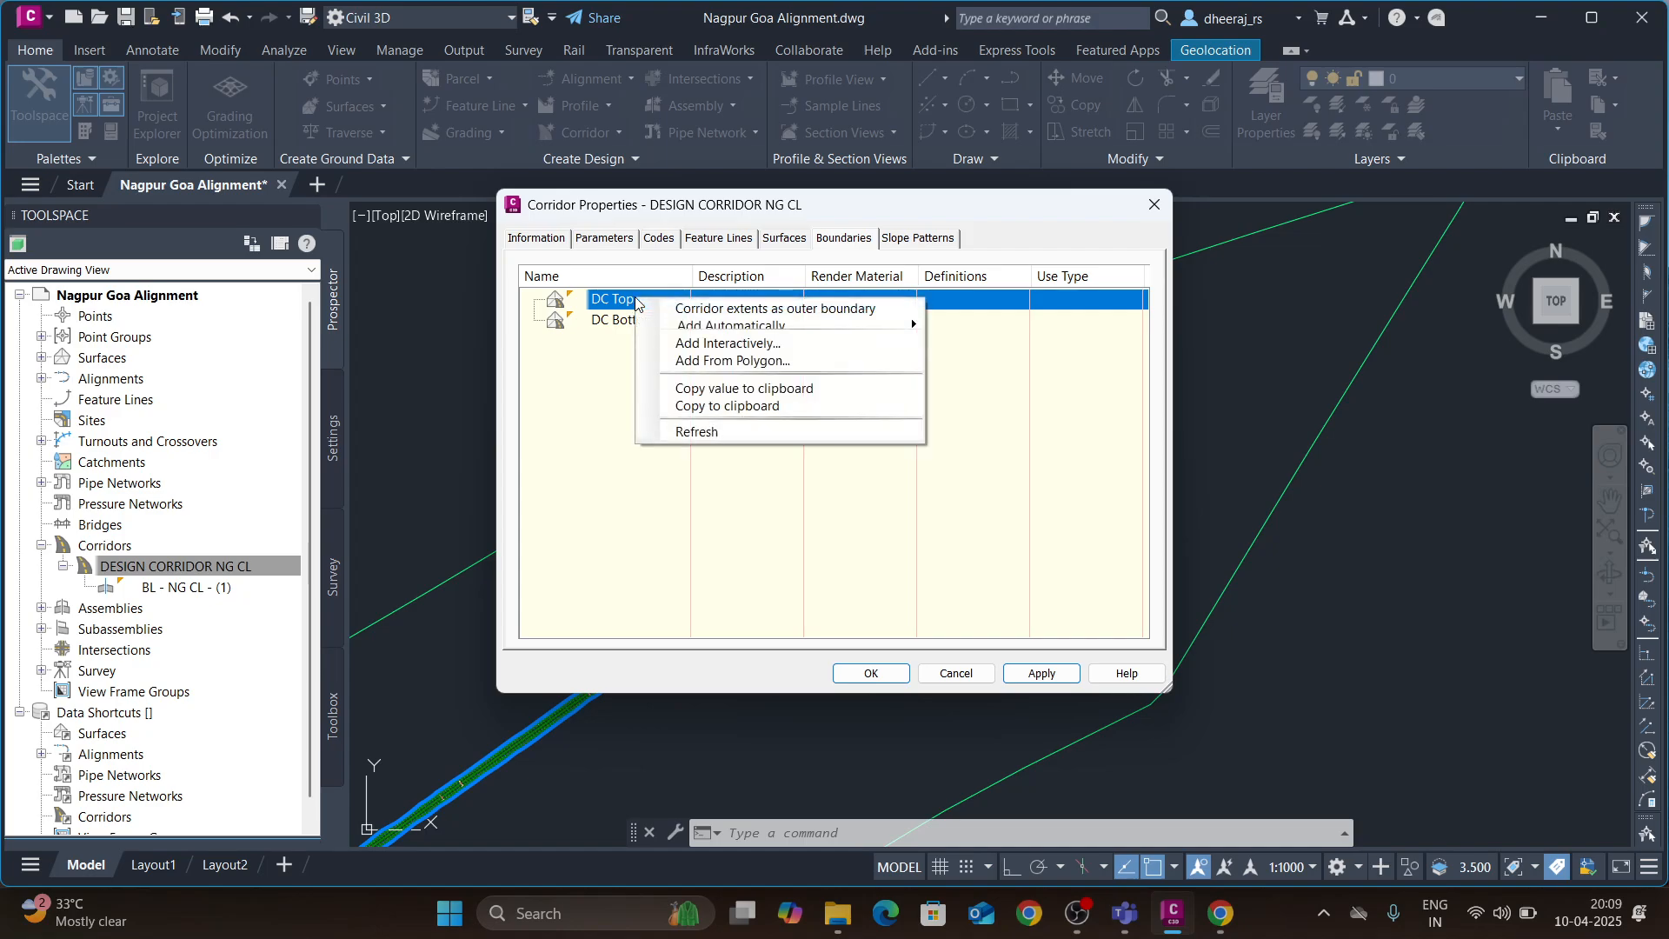
left_click(715, 310)
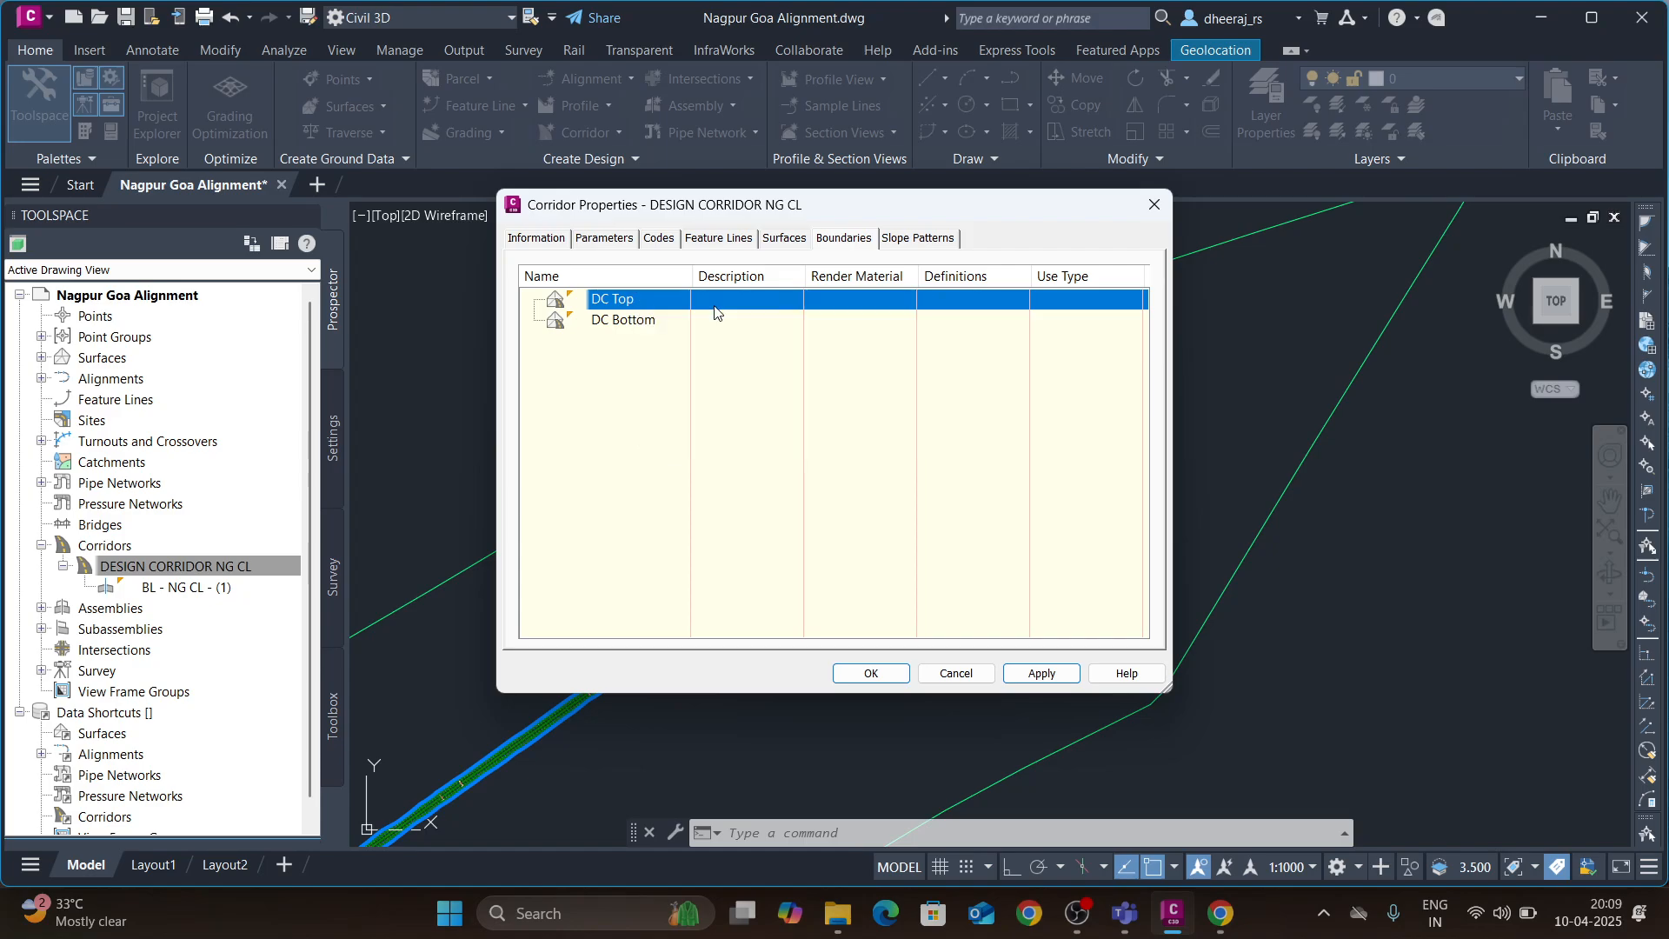
left_click(656, 343)
right_click(654, 343)
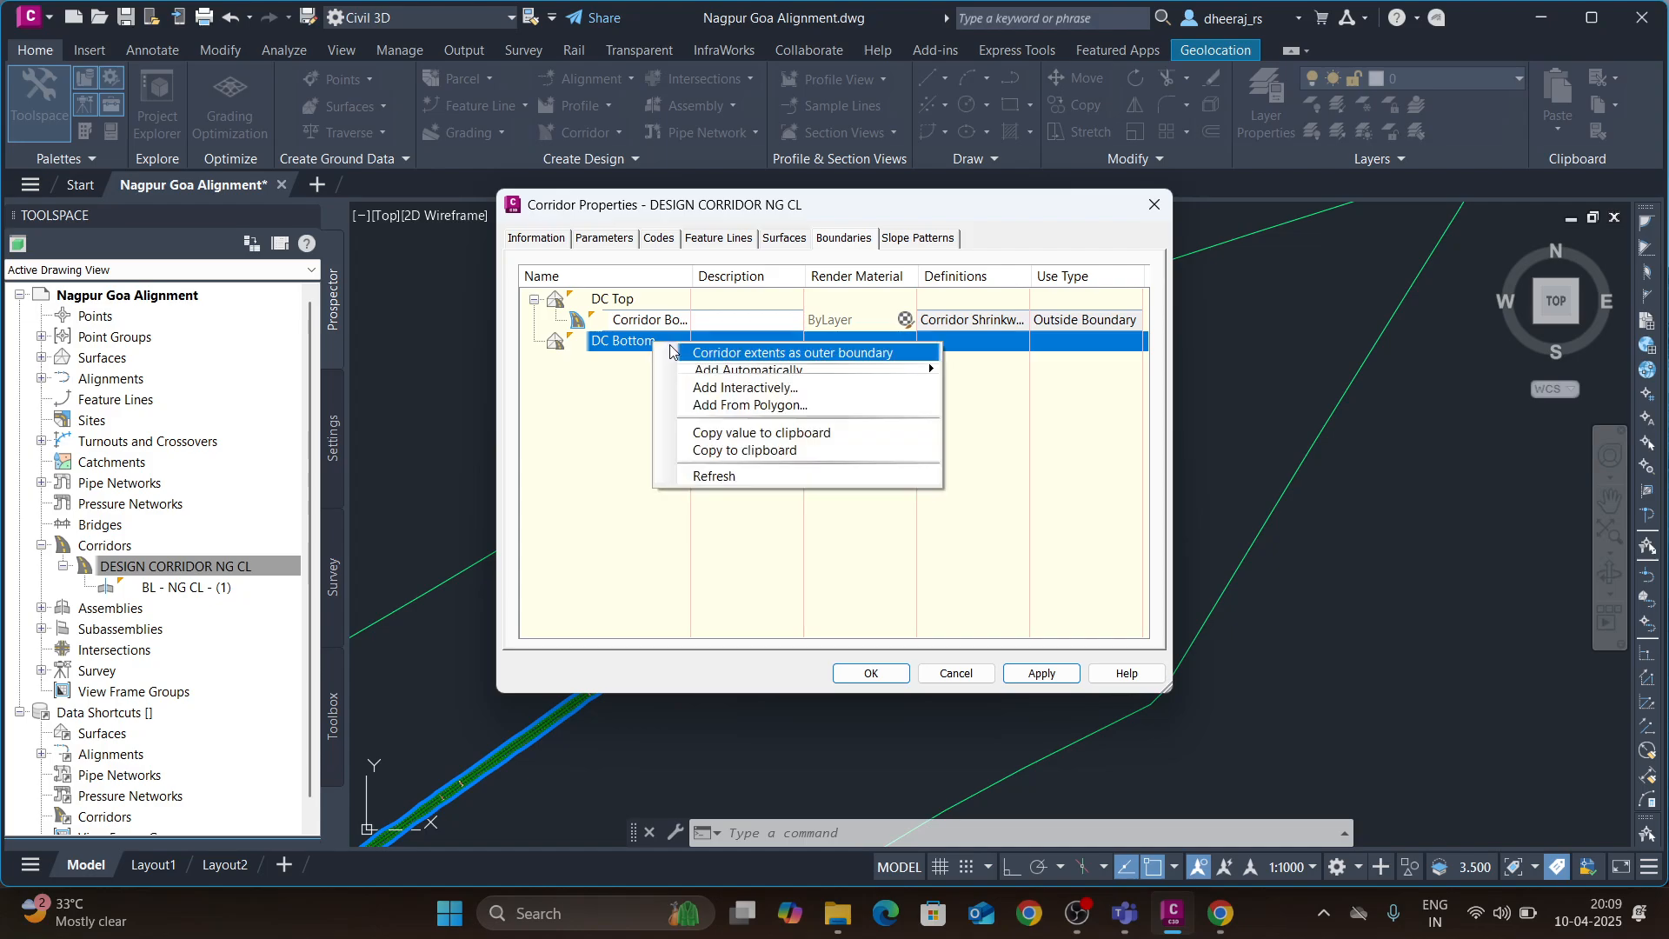
left_click(737, 354)
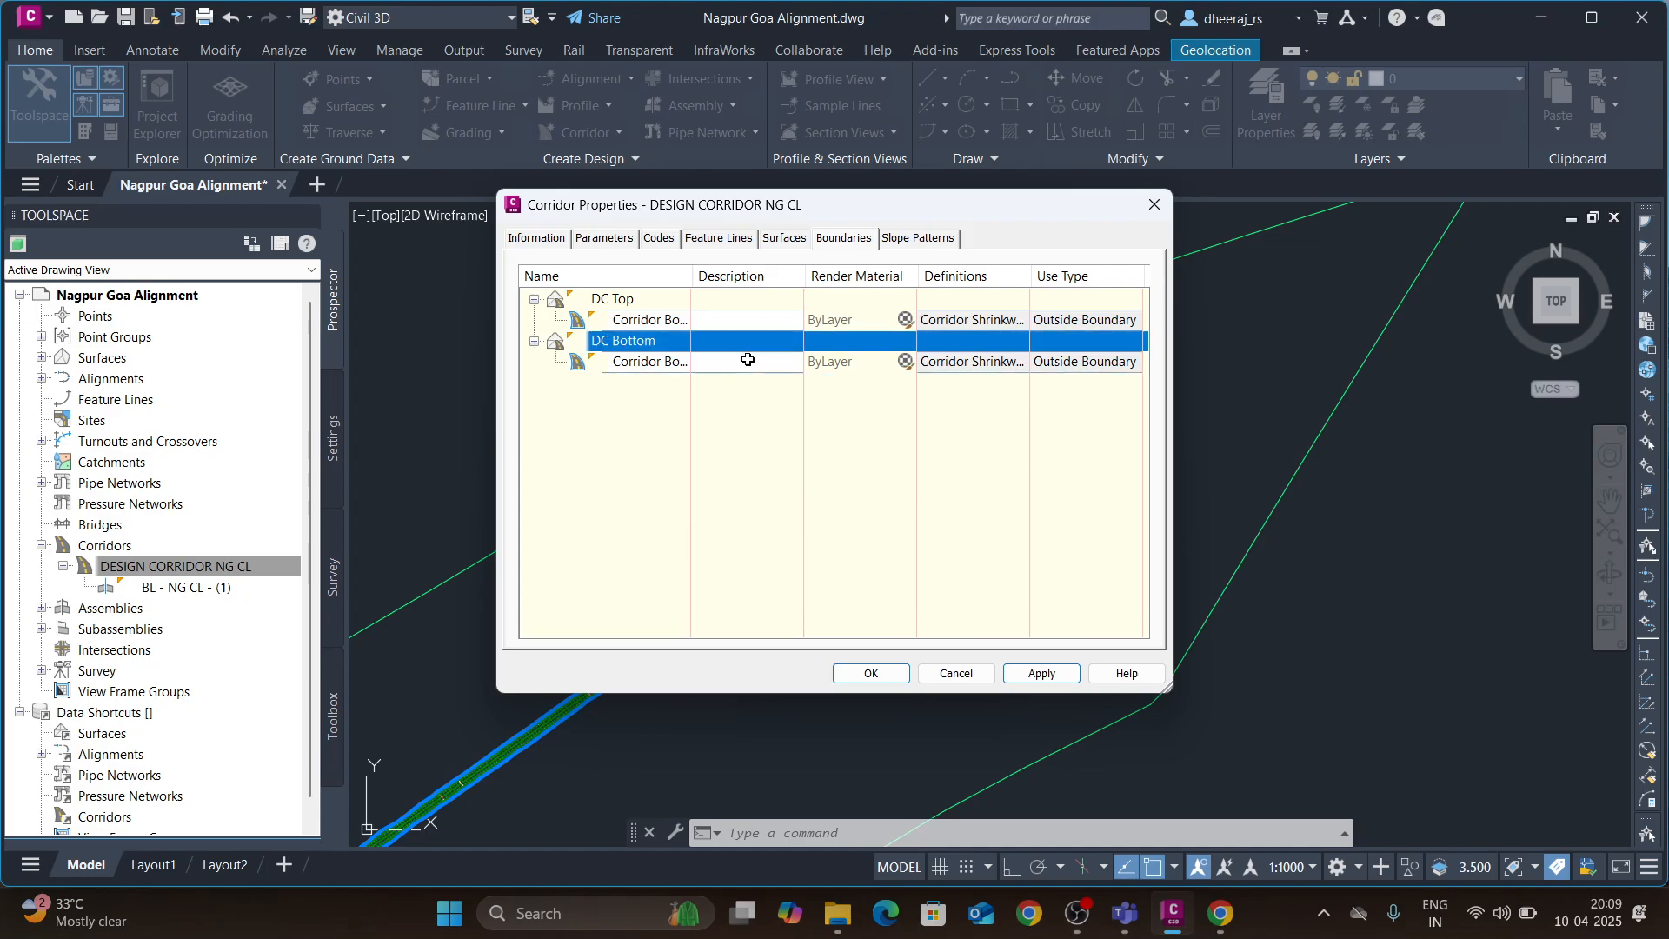
- Apply the boundary changes, rebuild the corridor, and list the drawing's surfaces
left_click(1041, 675)
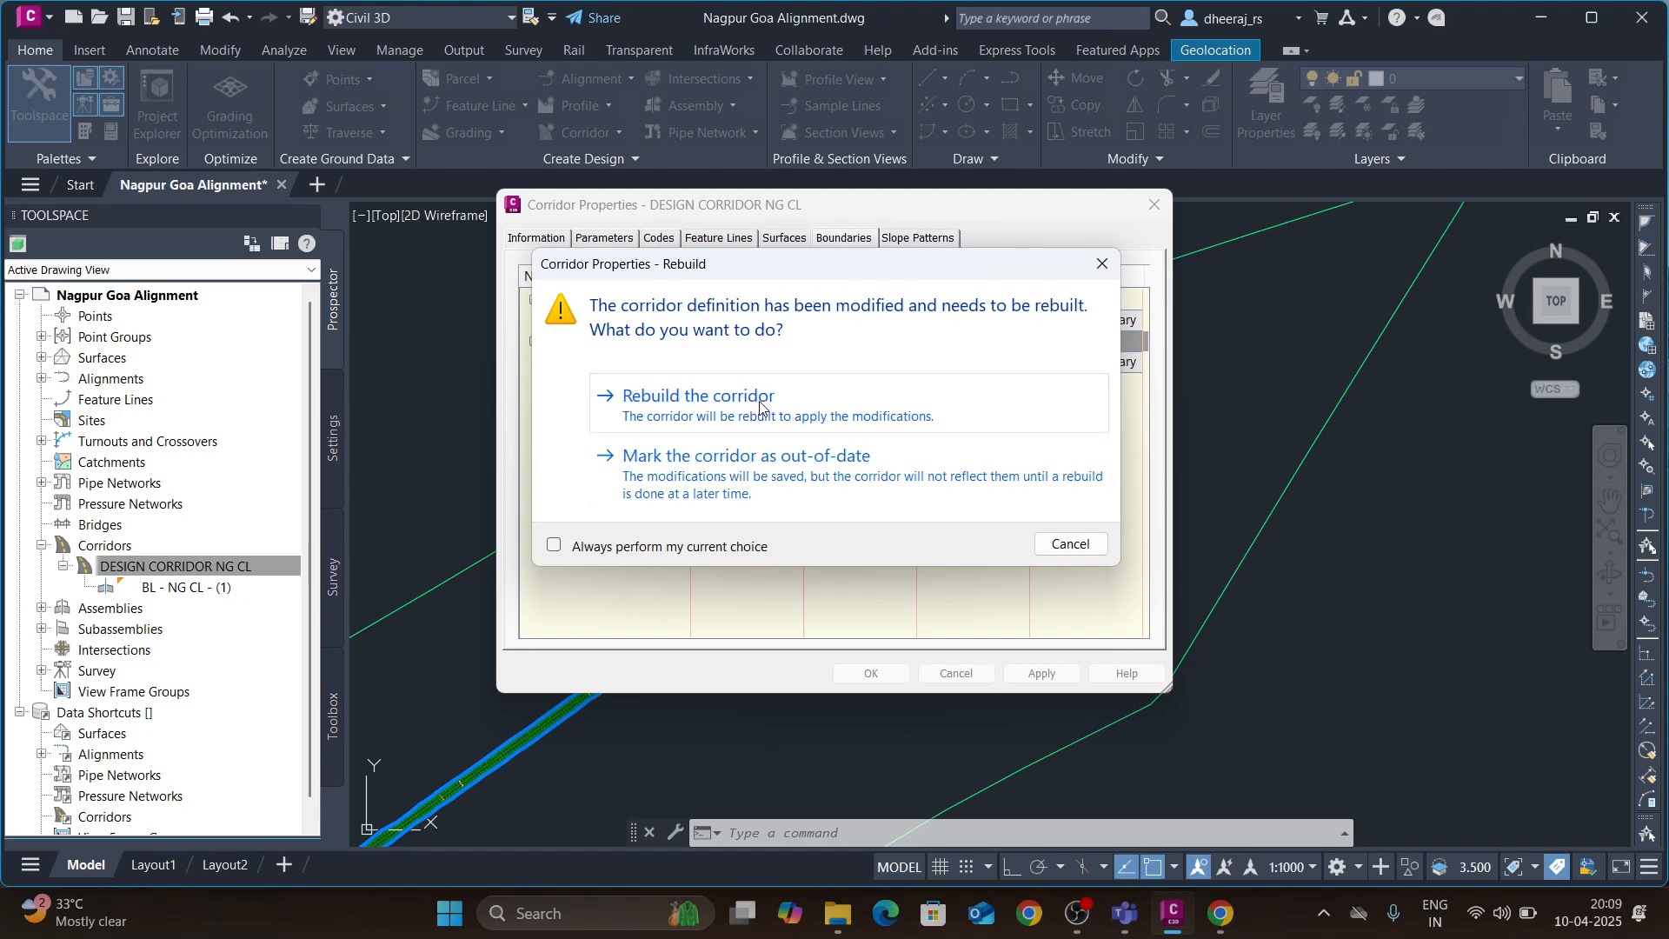
left_click(759, 405)
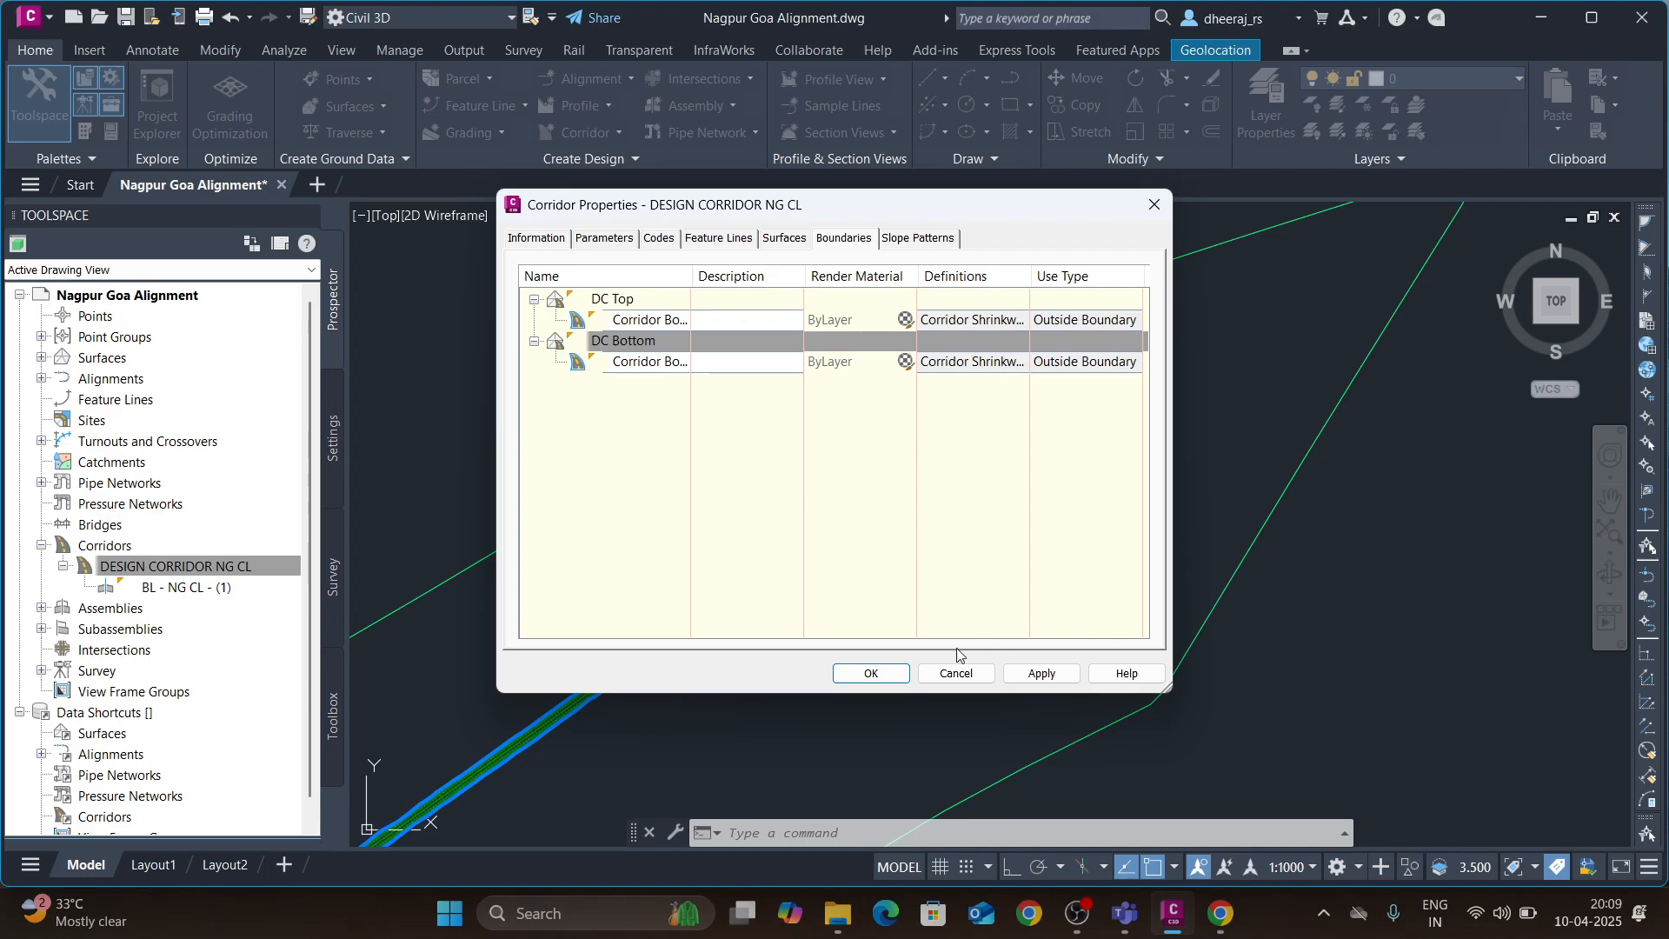
left_click(870, 674)
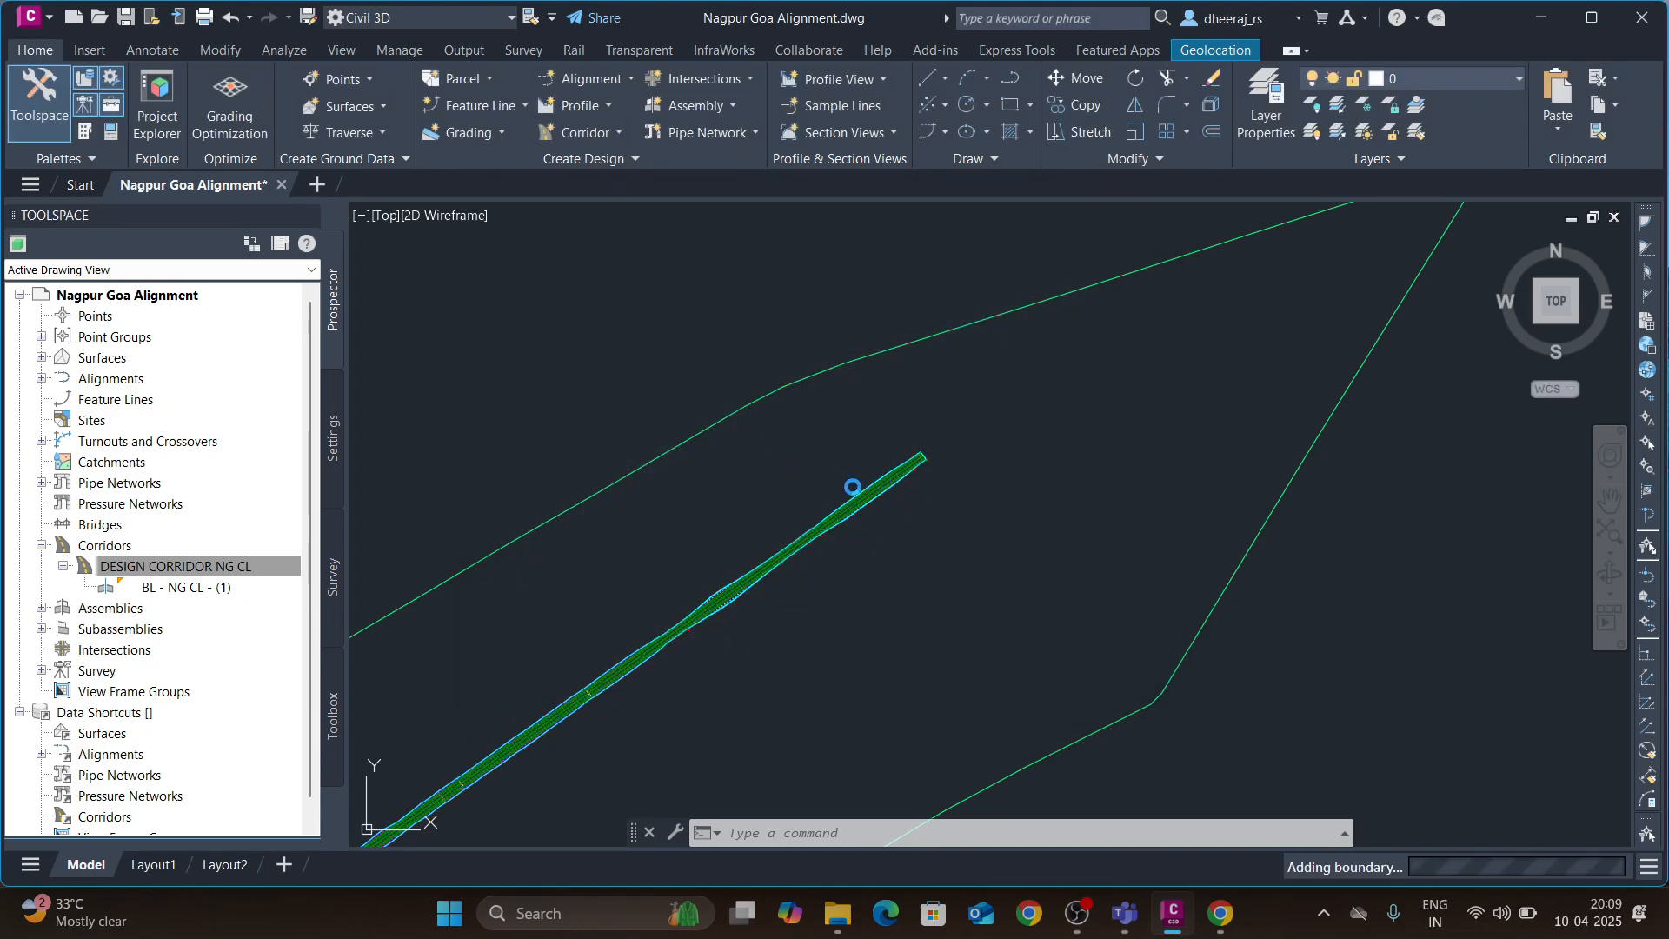
left_click(41, 358)
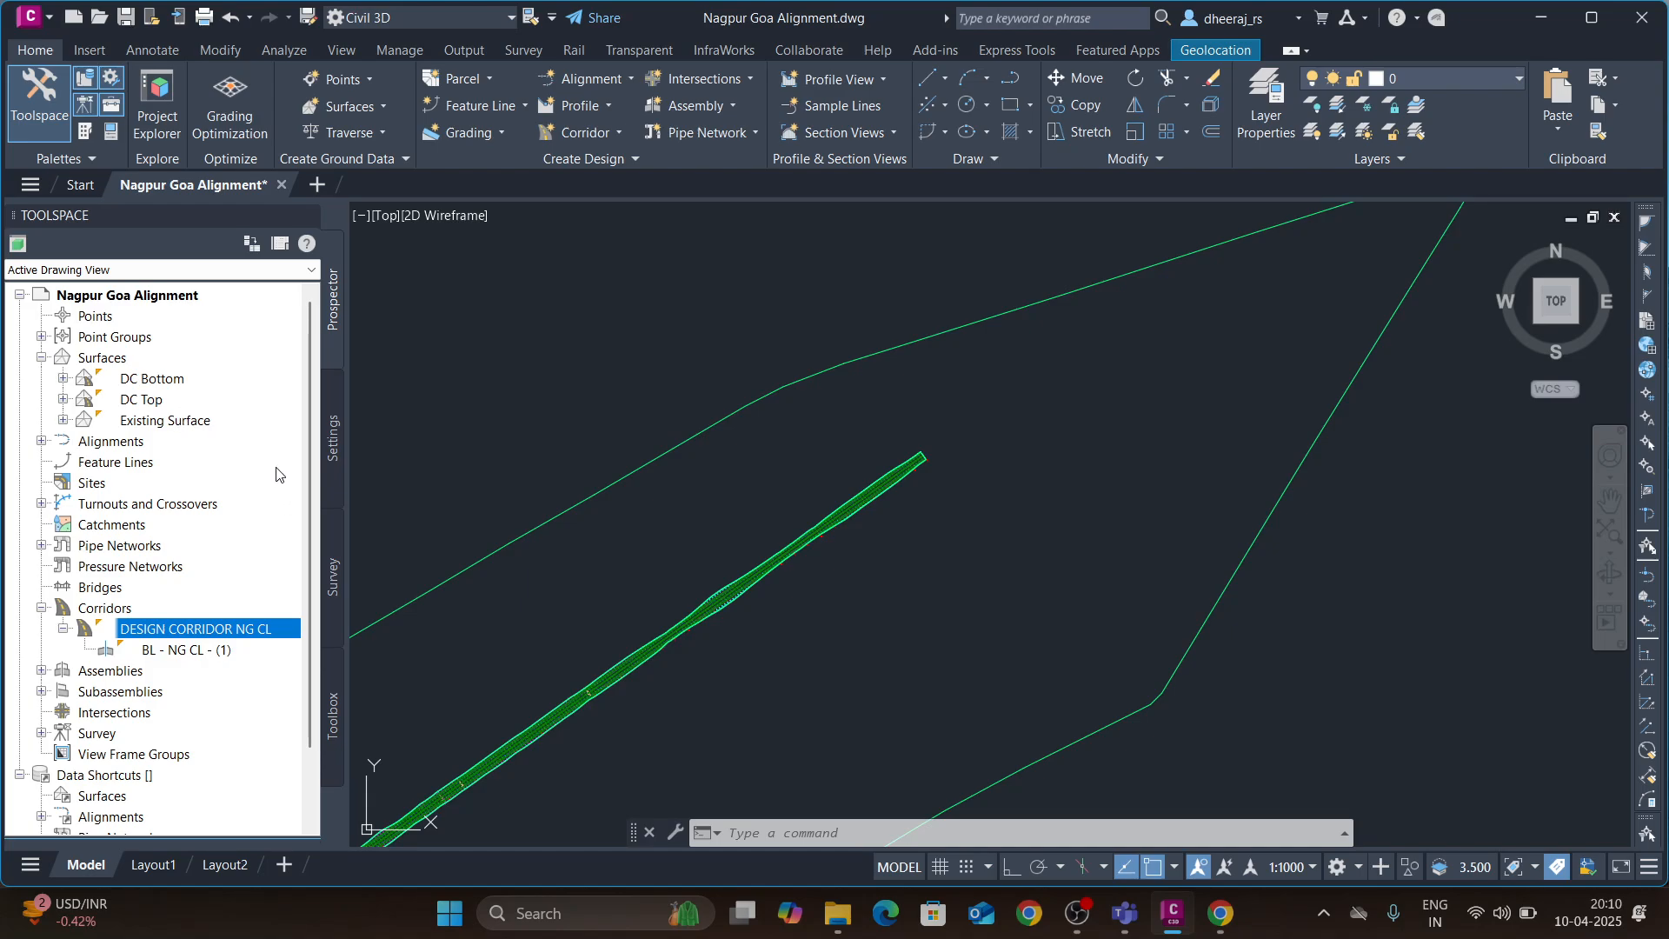
- Start a new quantity takeoff criteria in the drawing settings and show its material list
left_click(333, 451)
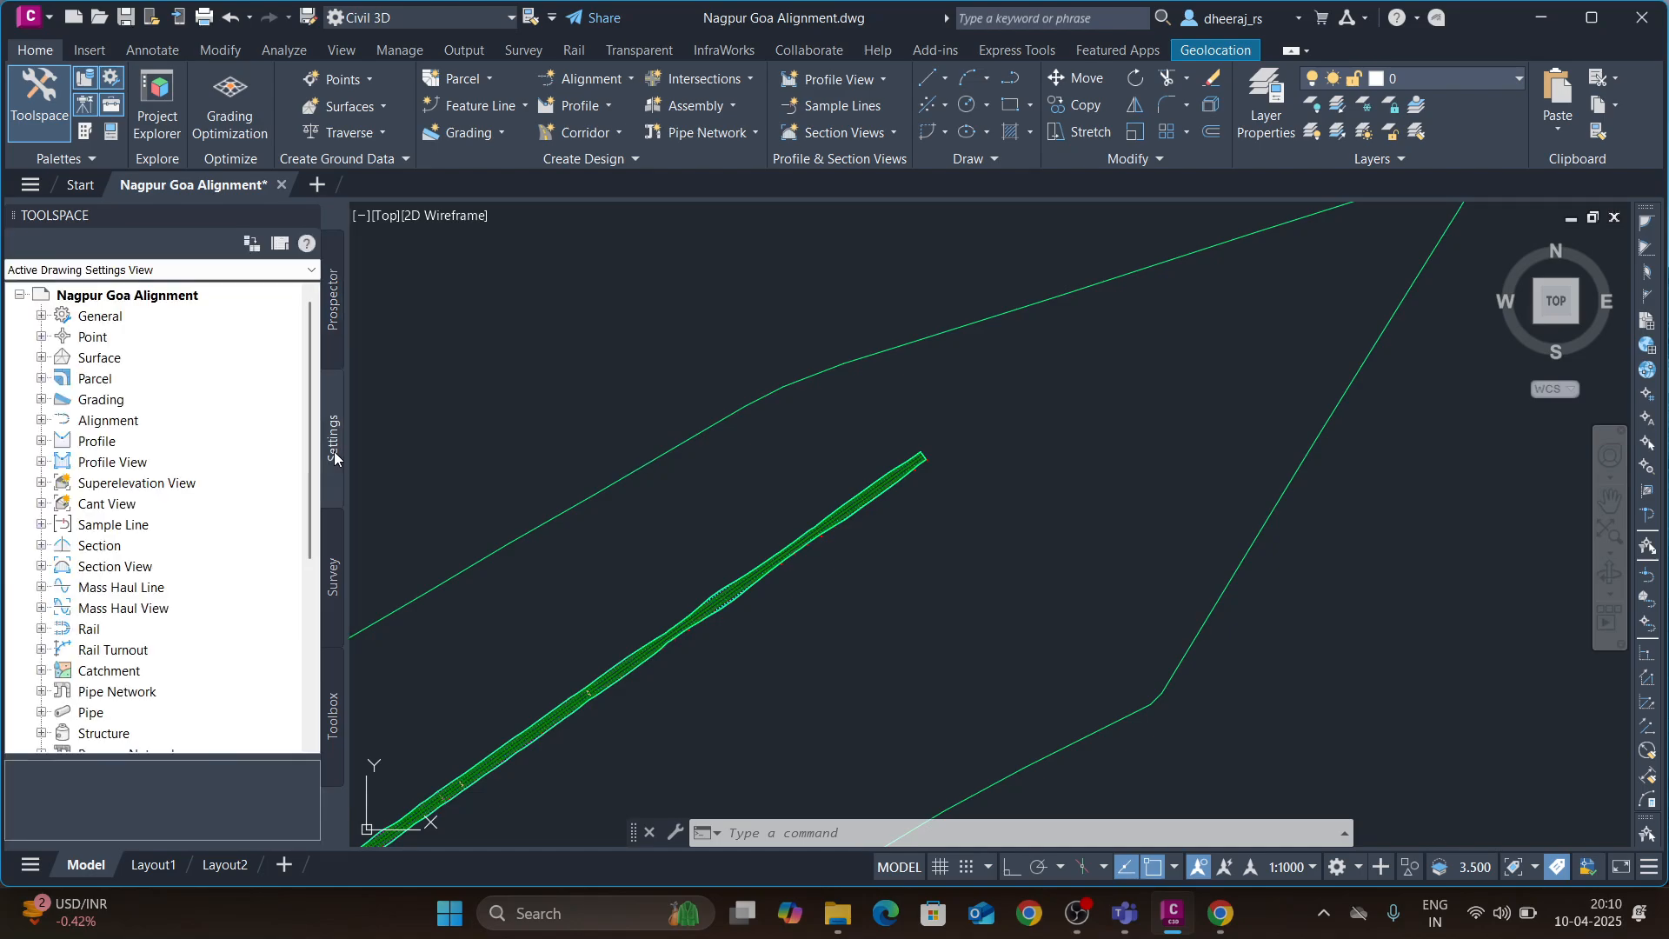
scroll(168, 569, "down", 5)
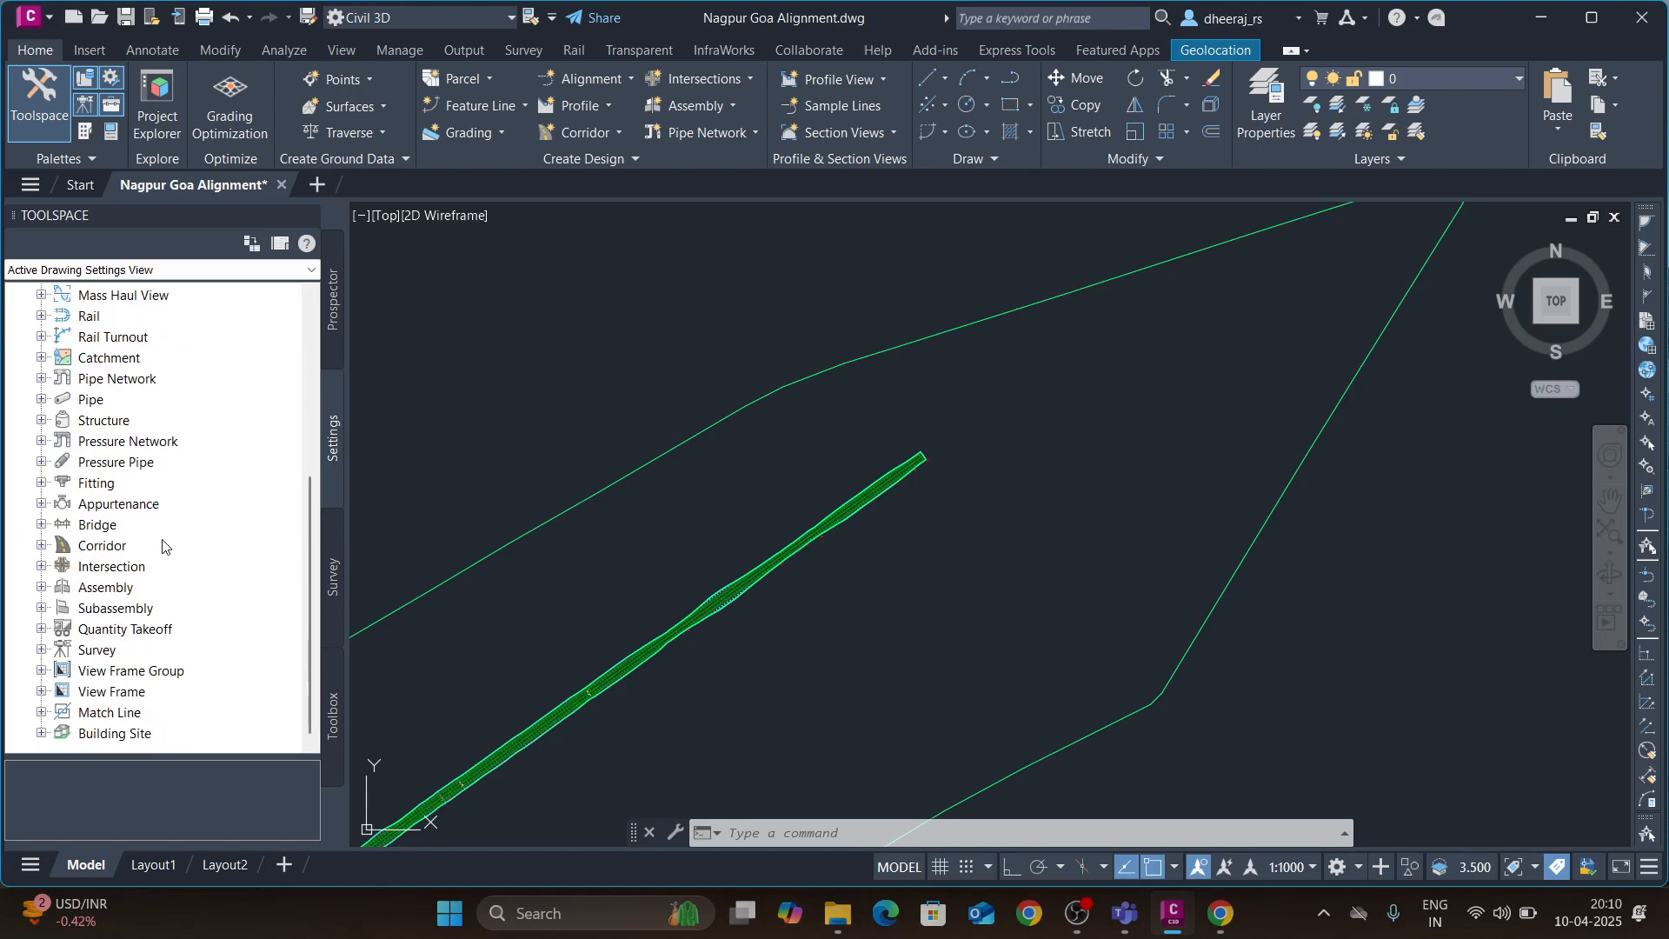
left_click(116, 635)
left_click(44, 631)
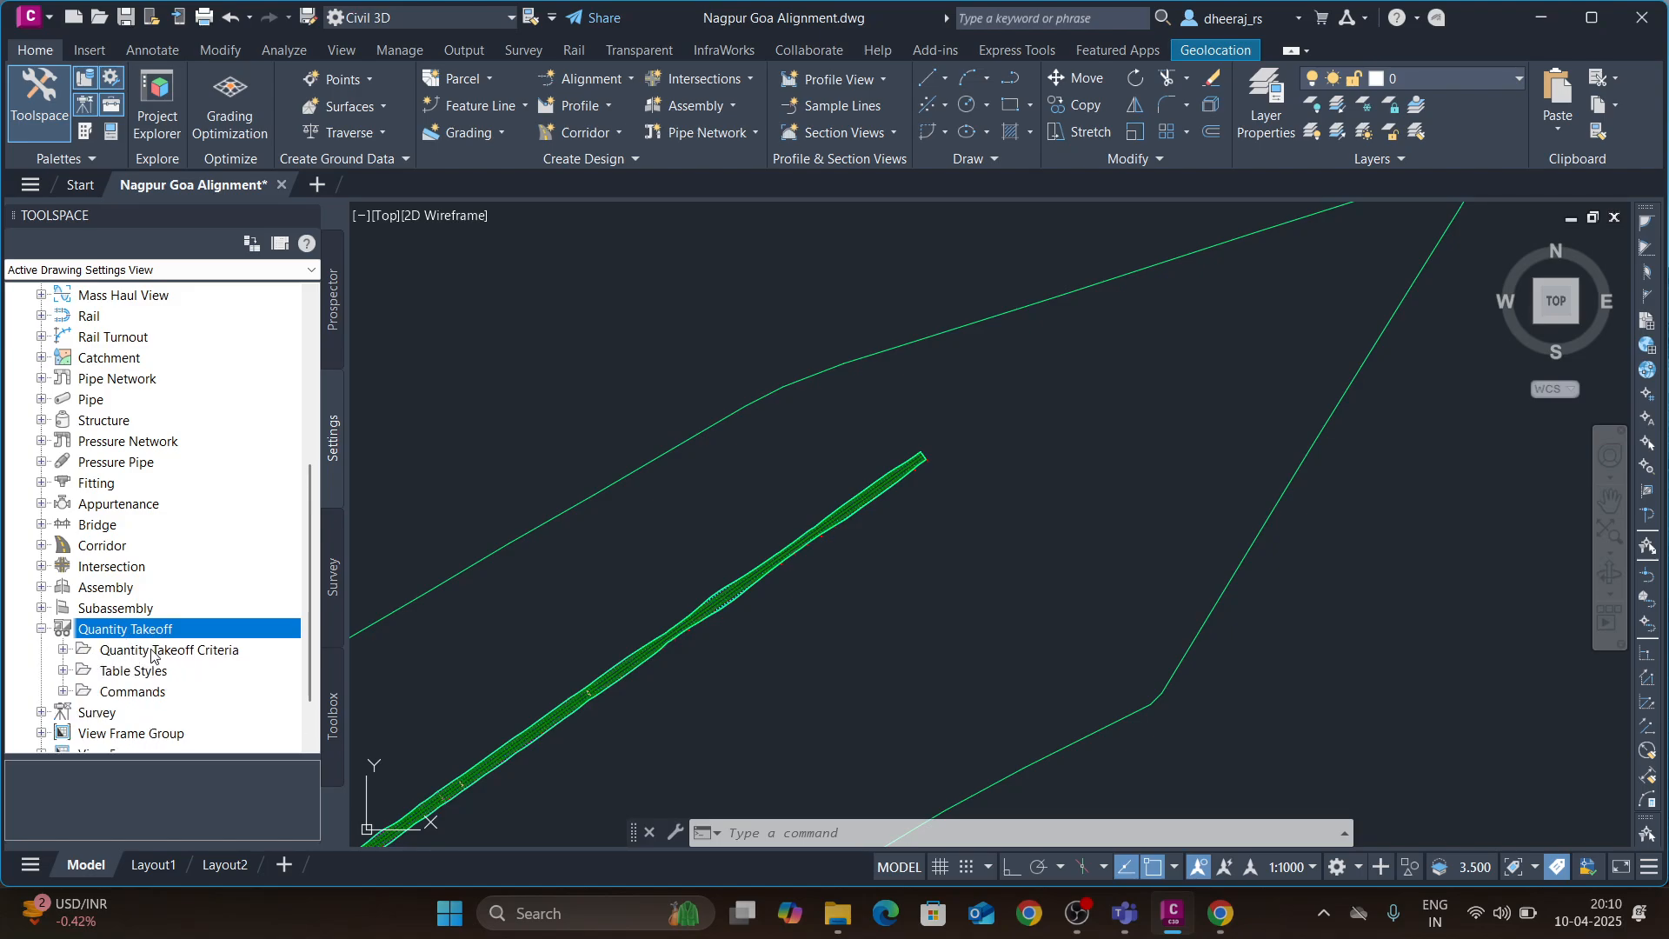
left_click(153, 652)
left_click(62, 649)
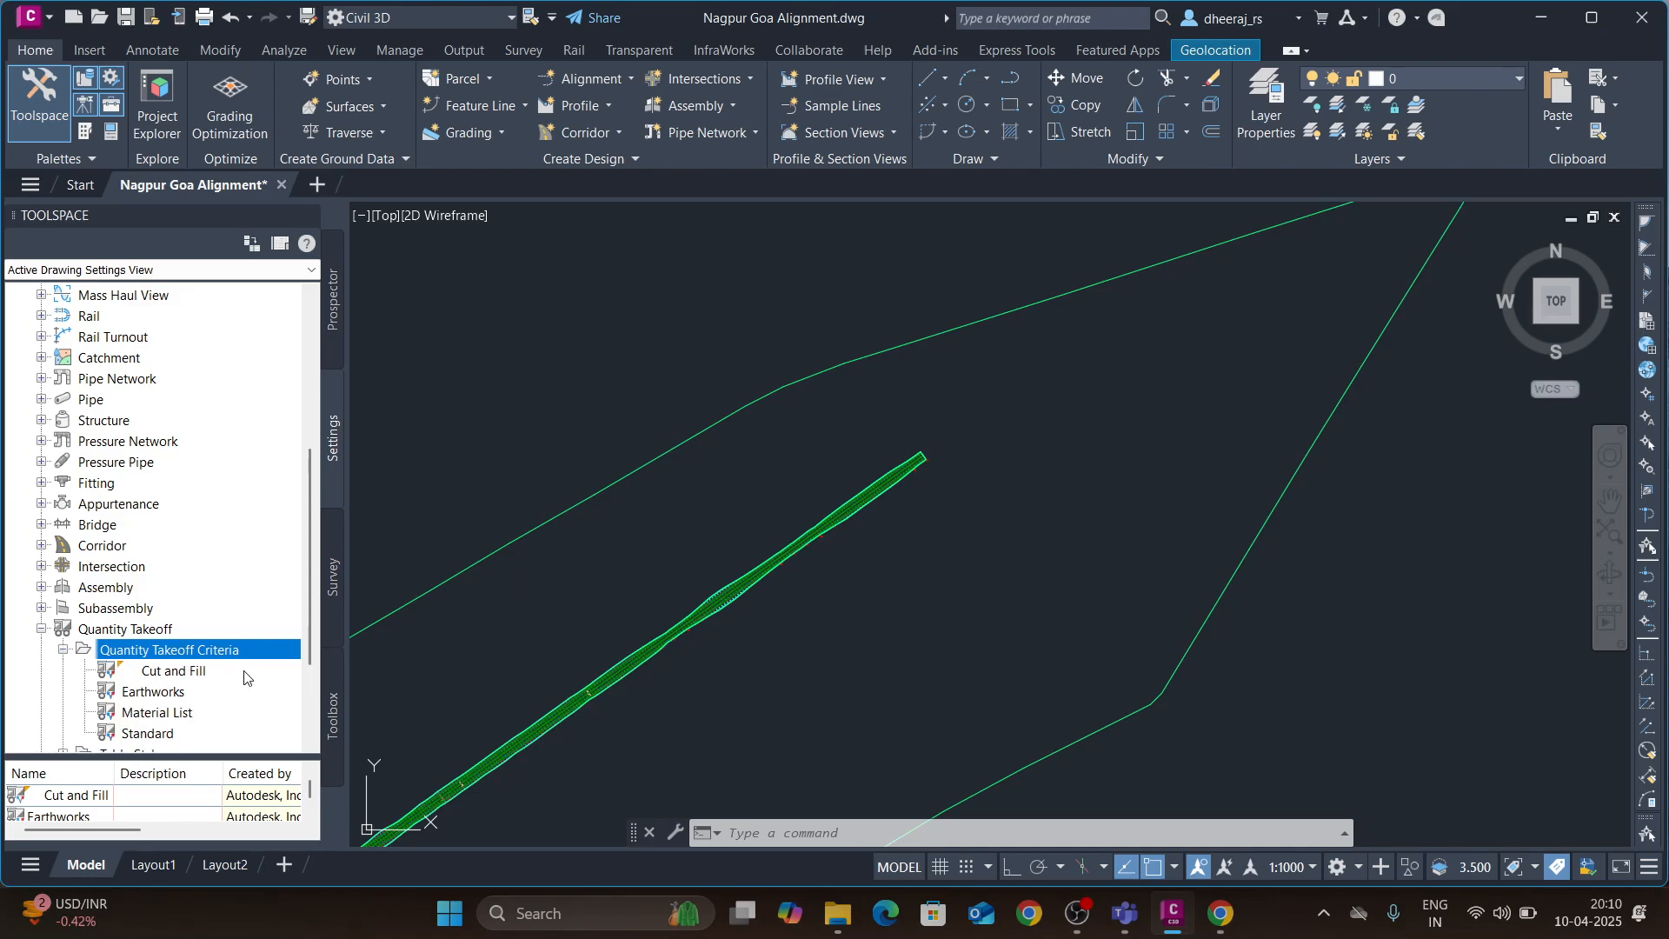
right_click(183, 658)
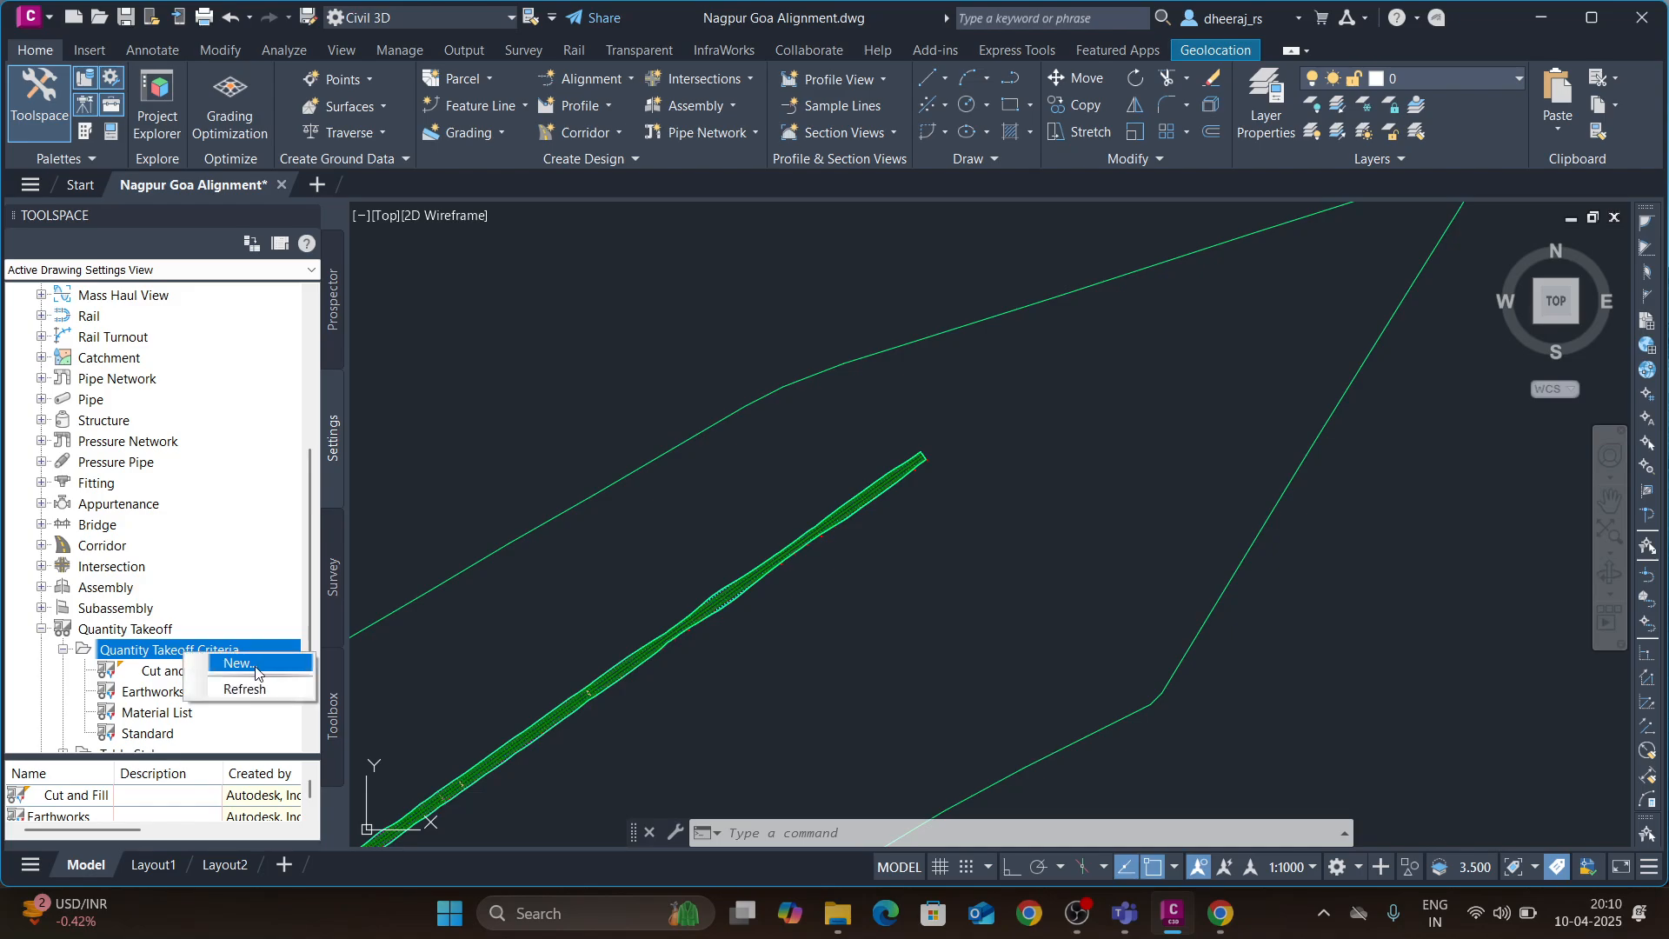
left_click(238, 663)
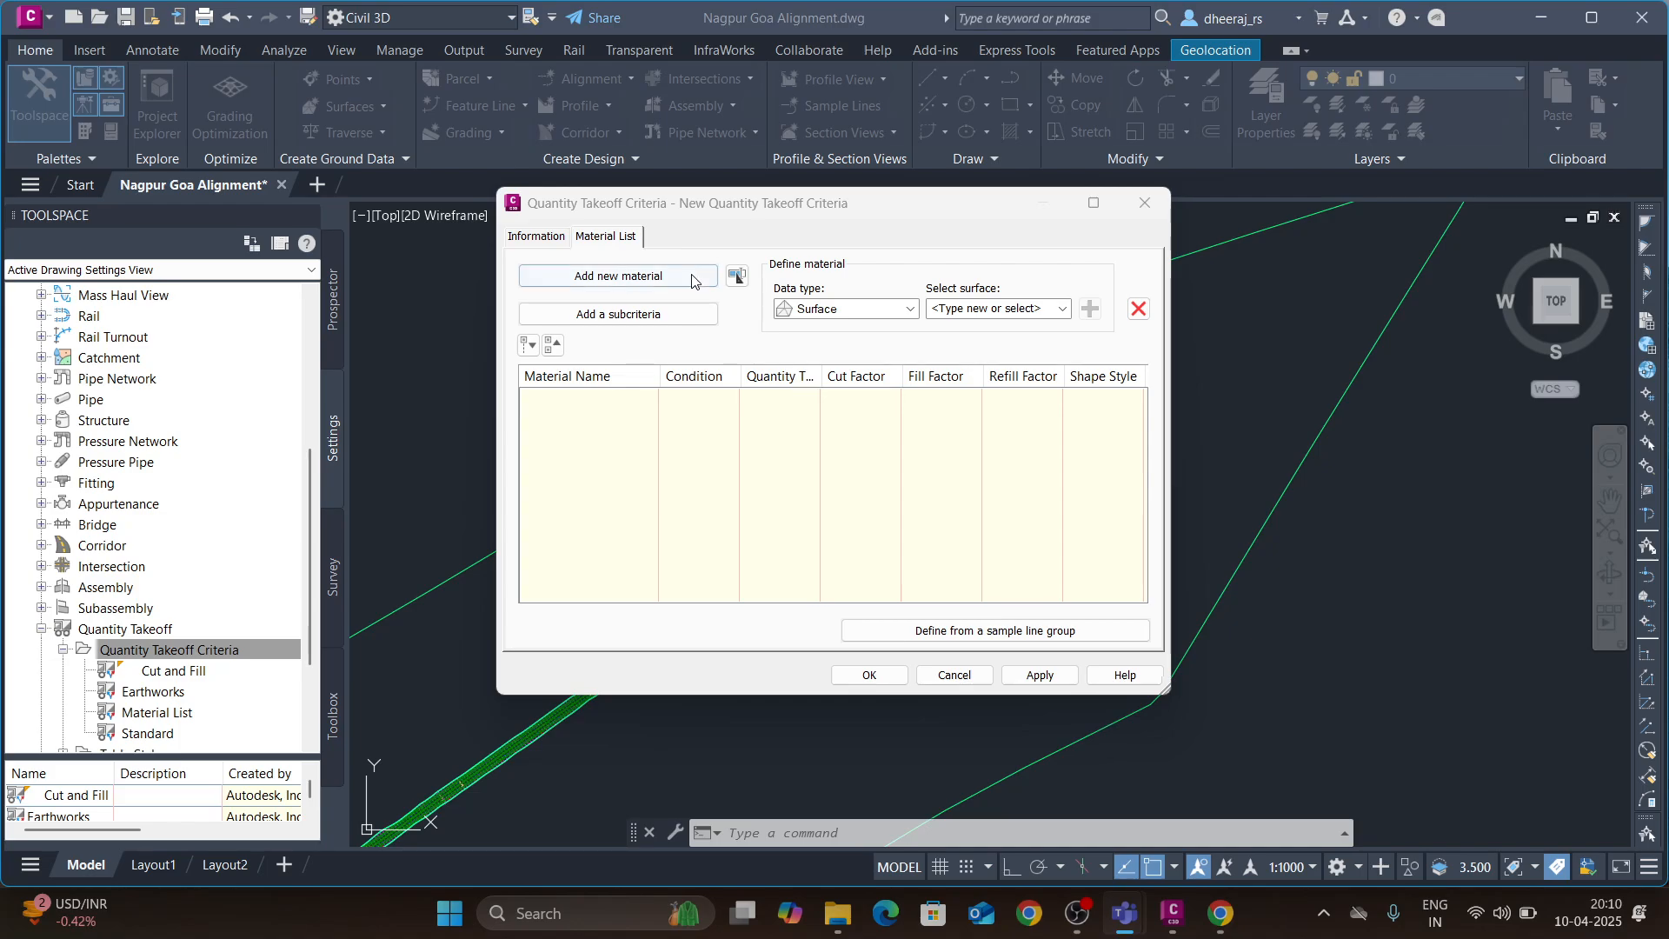
- Add a material named E. Work to the takeoff criteria and set its quantity type to Earthworks
left_click(615, 275)
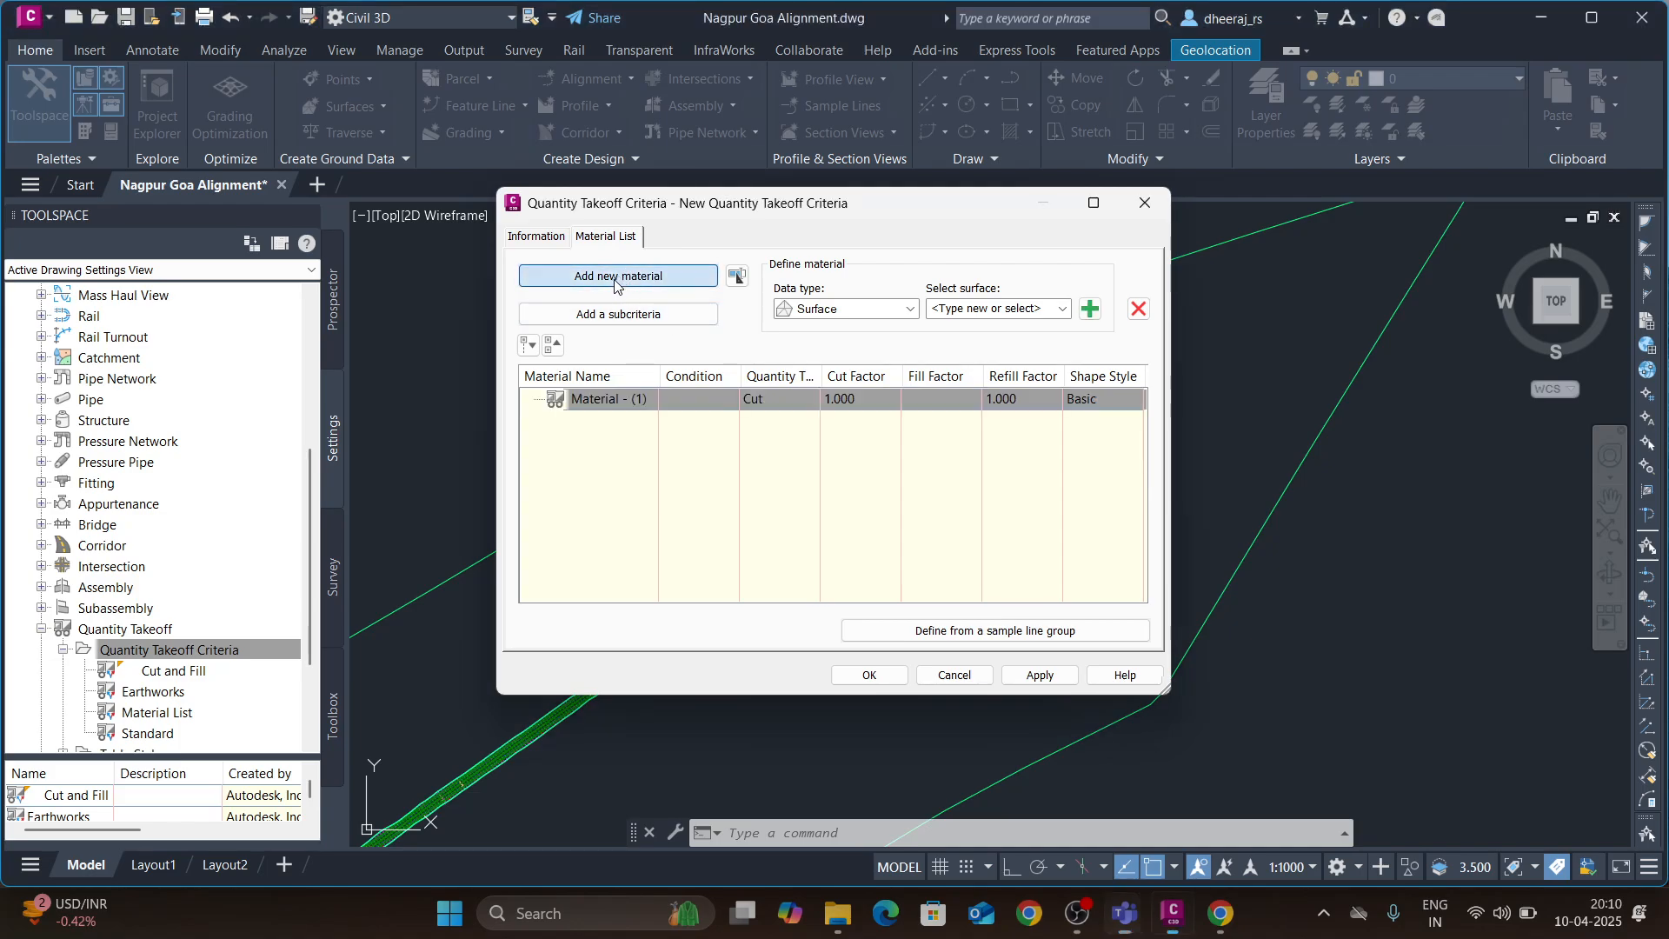
left_click(621, 401)
type("E. Work")
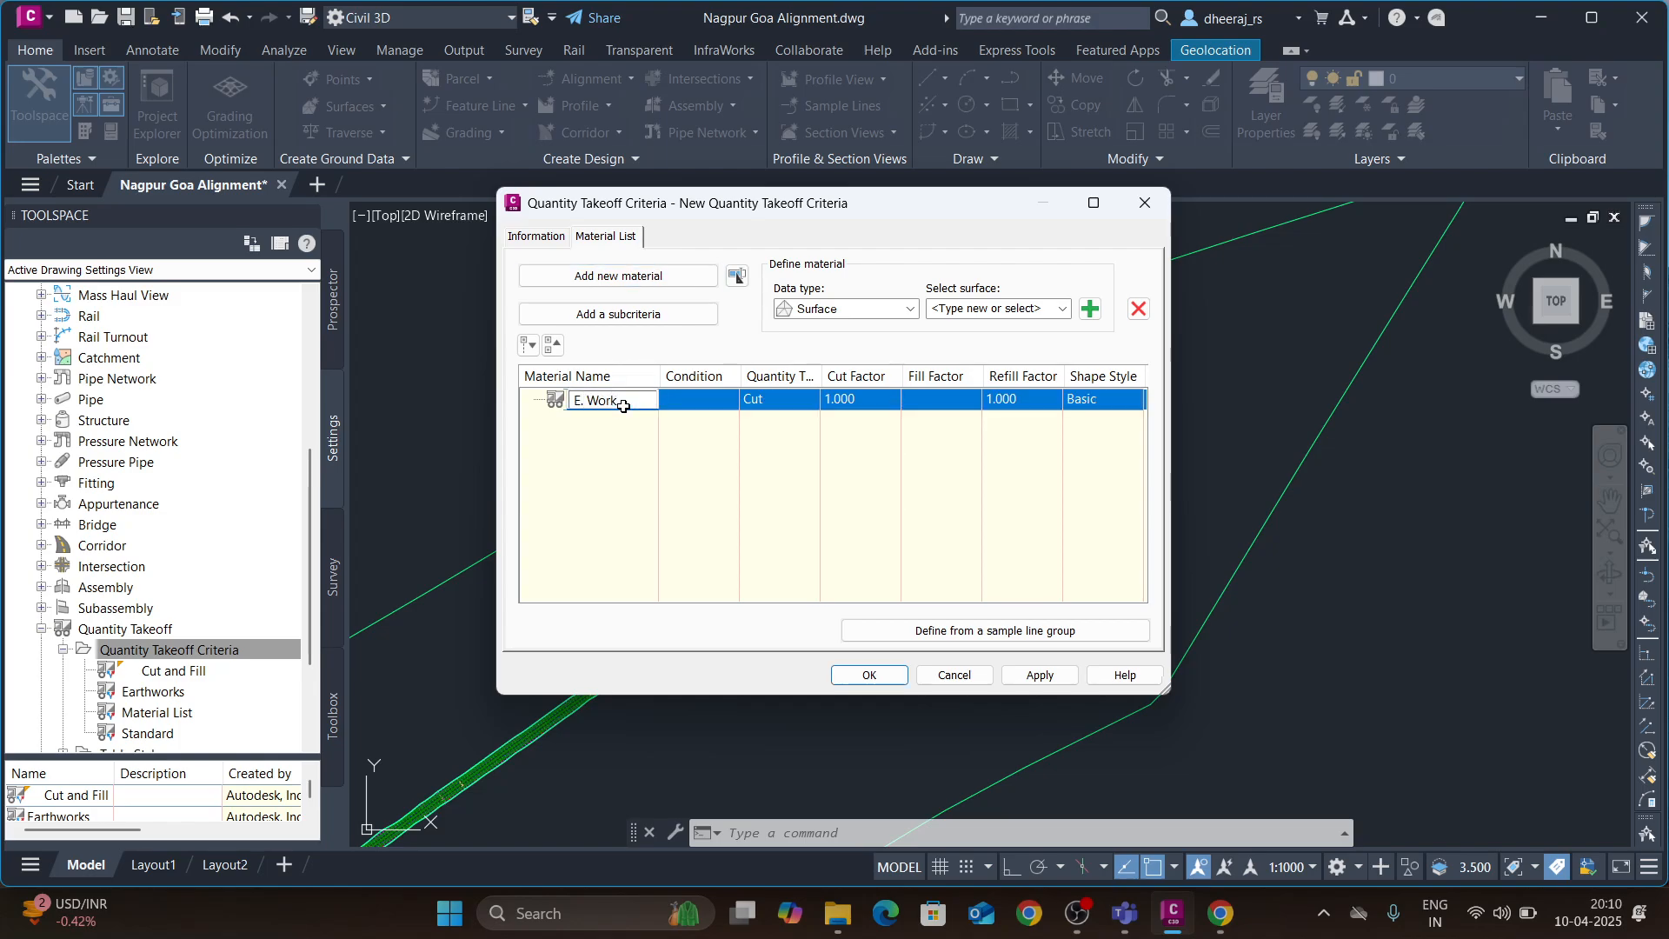
left_click(770, 401)
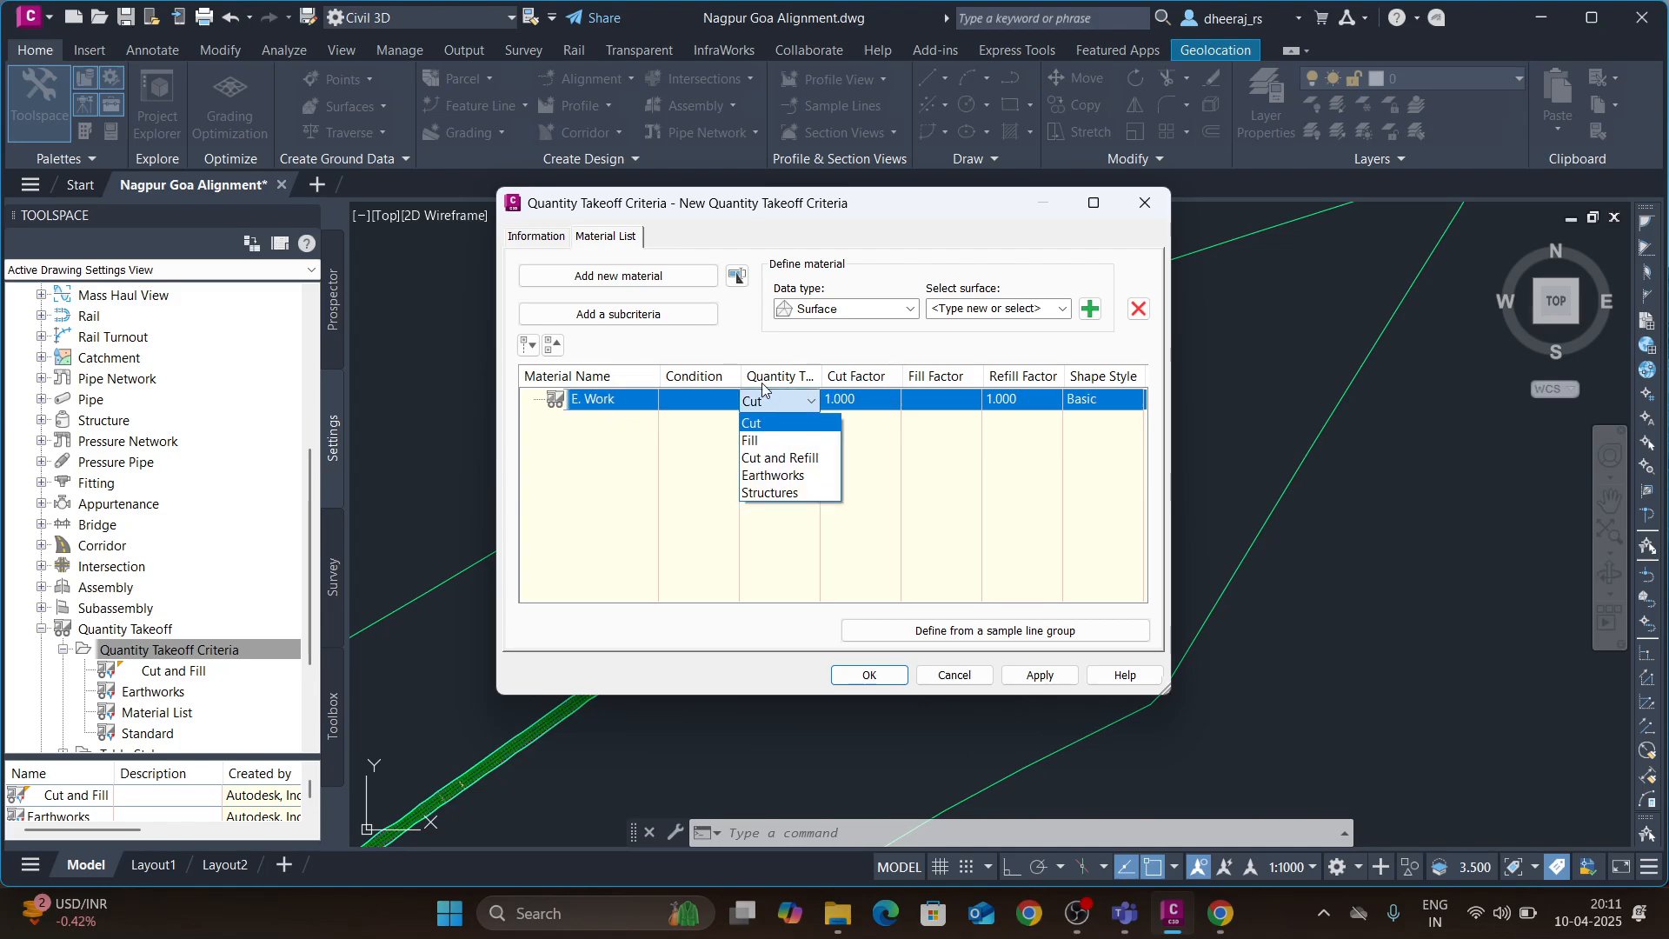
left_click(819, 392)
left_click_drag(818, 392, 949, 396)
left_click(817, 399)
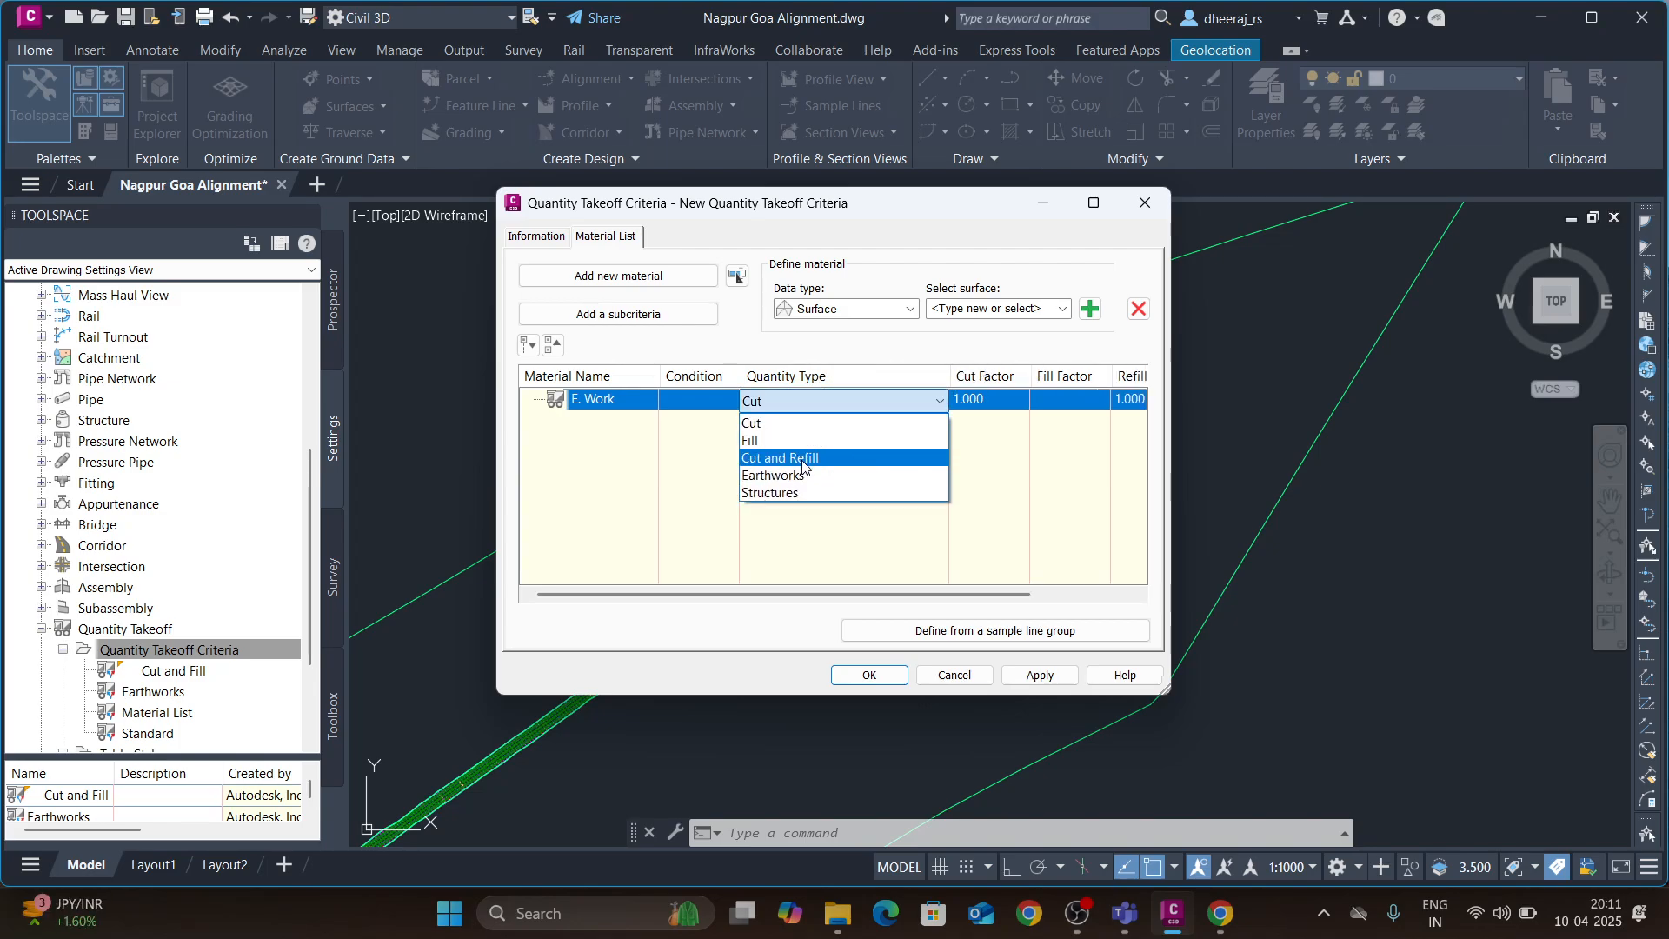
left_click(803, 476)
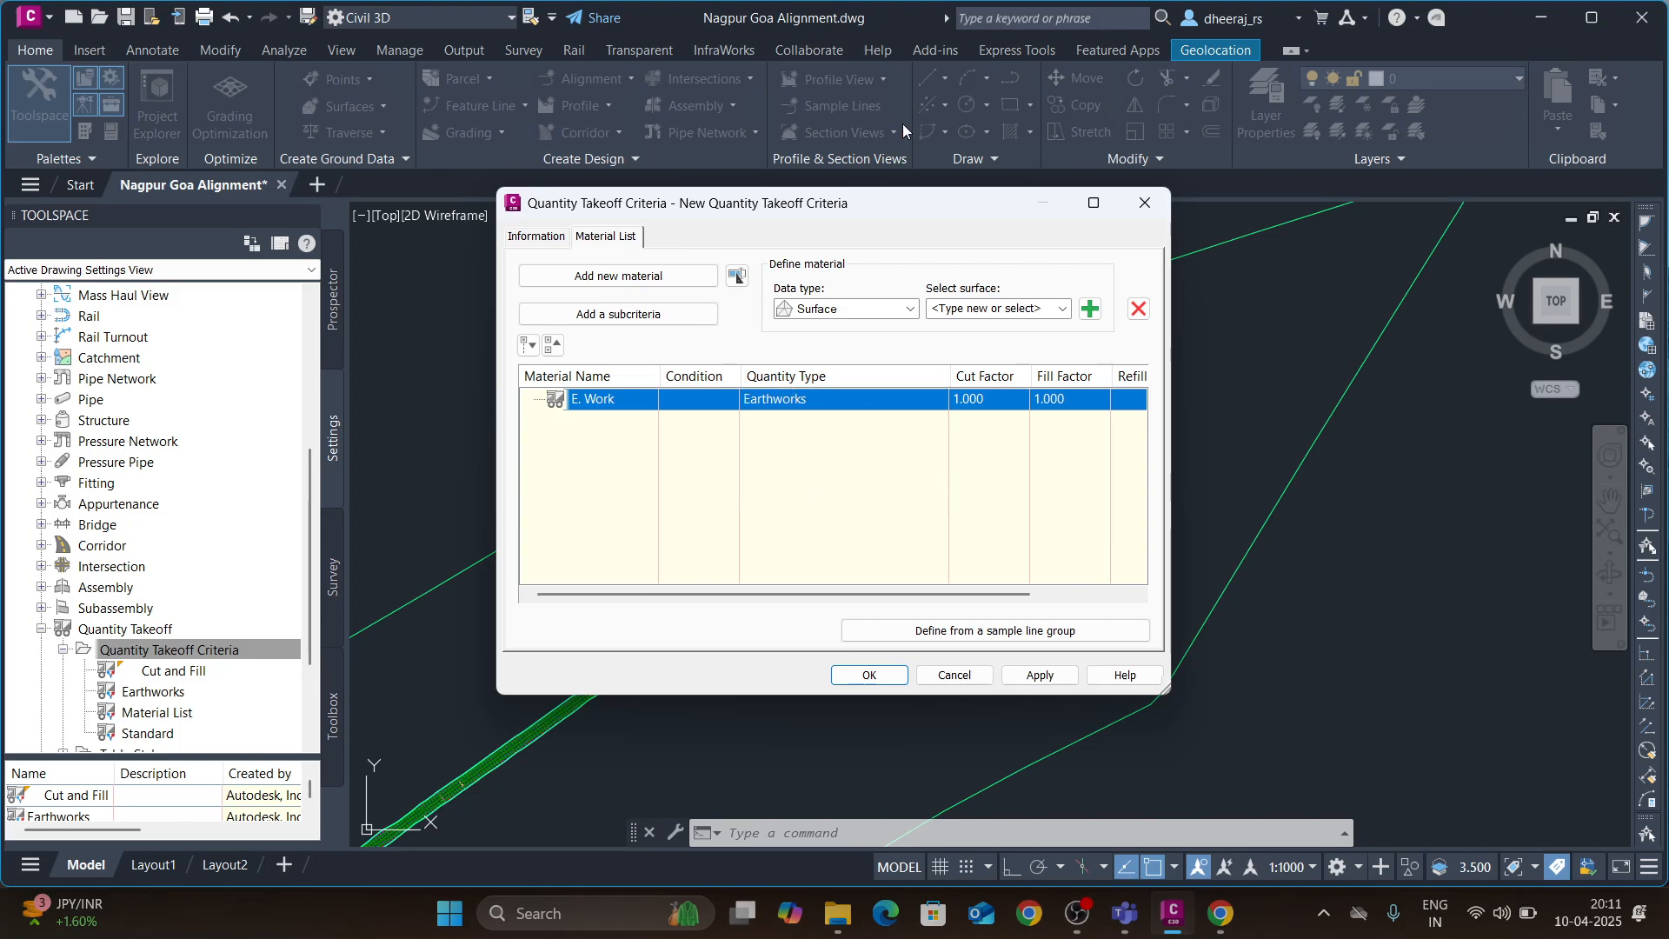
left_click_drag(944, 378, 841, 379)
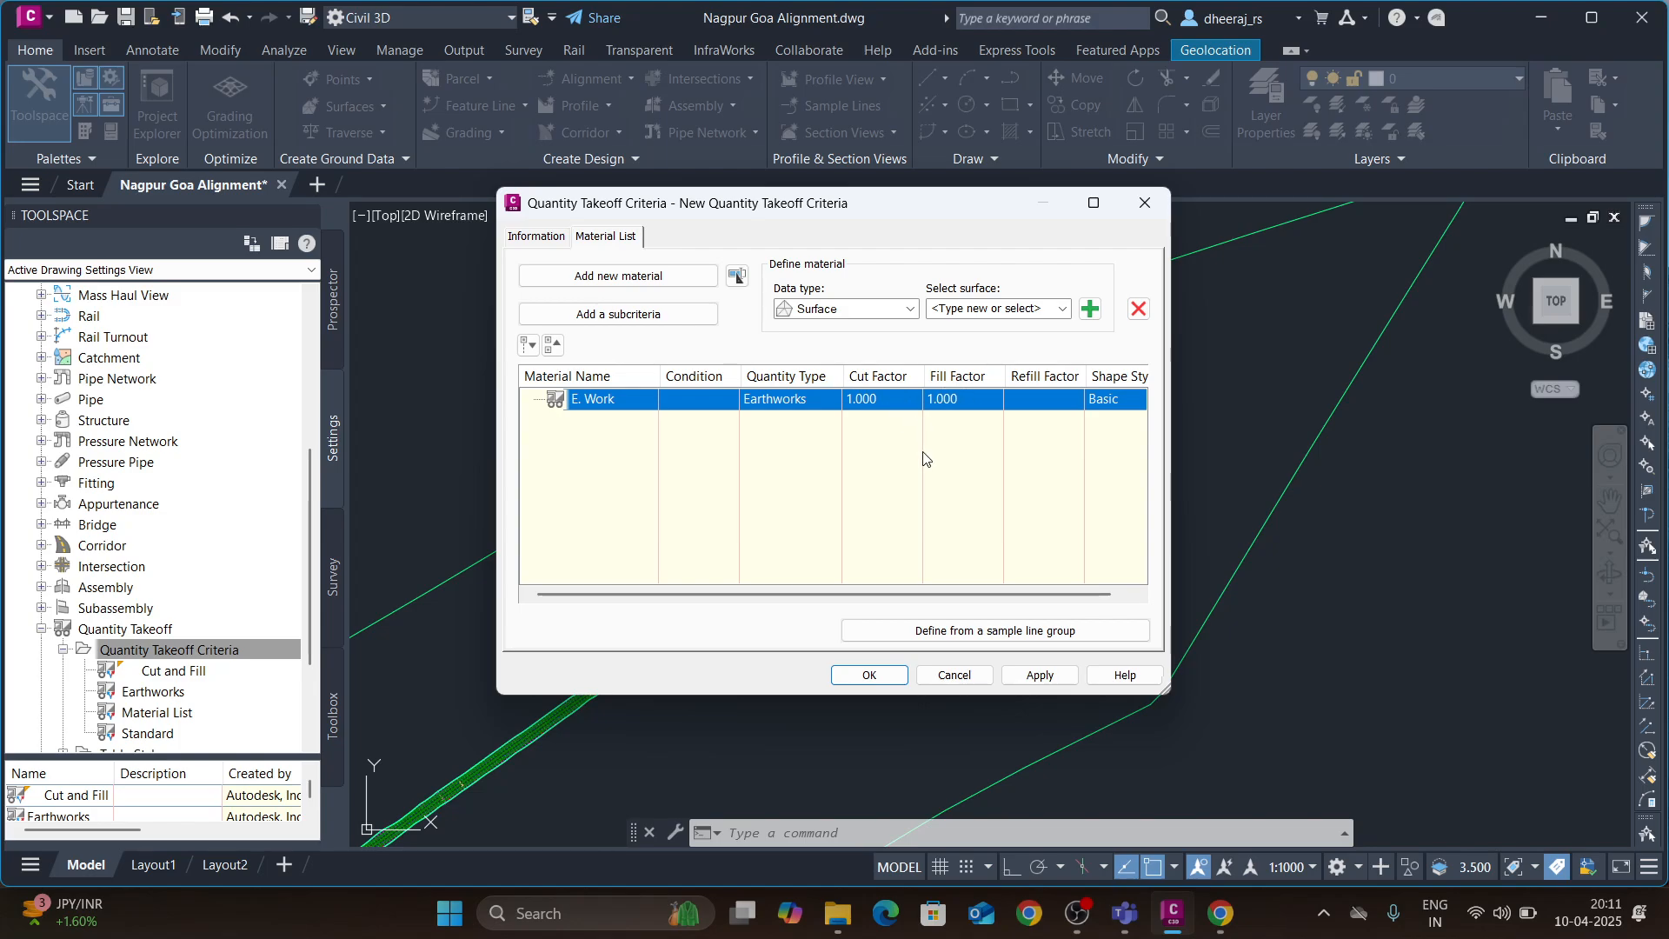
- Add Existing Surface as surface data to the E. Work material
left_click(910, 311)
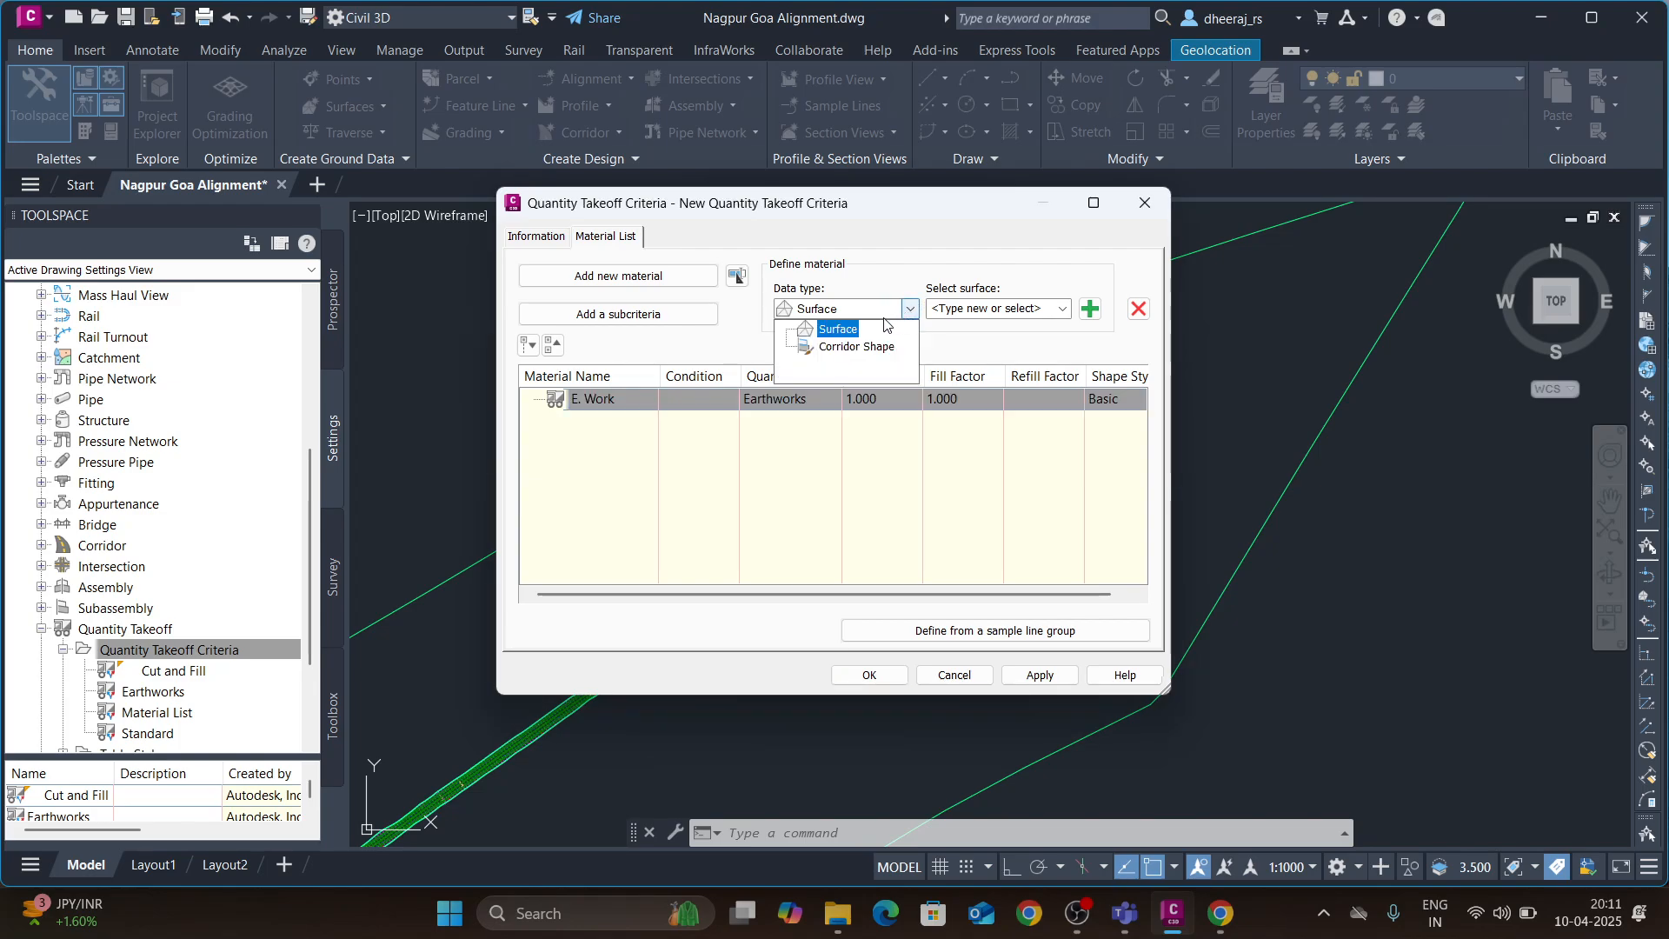
left_click(835, 337)
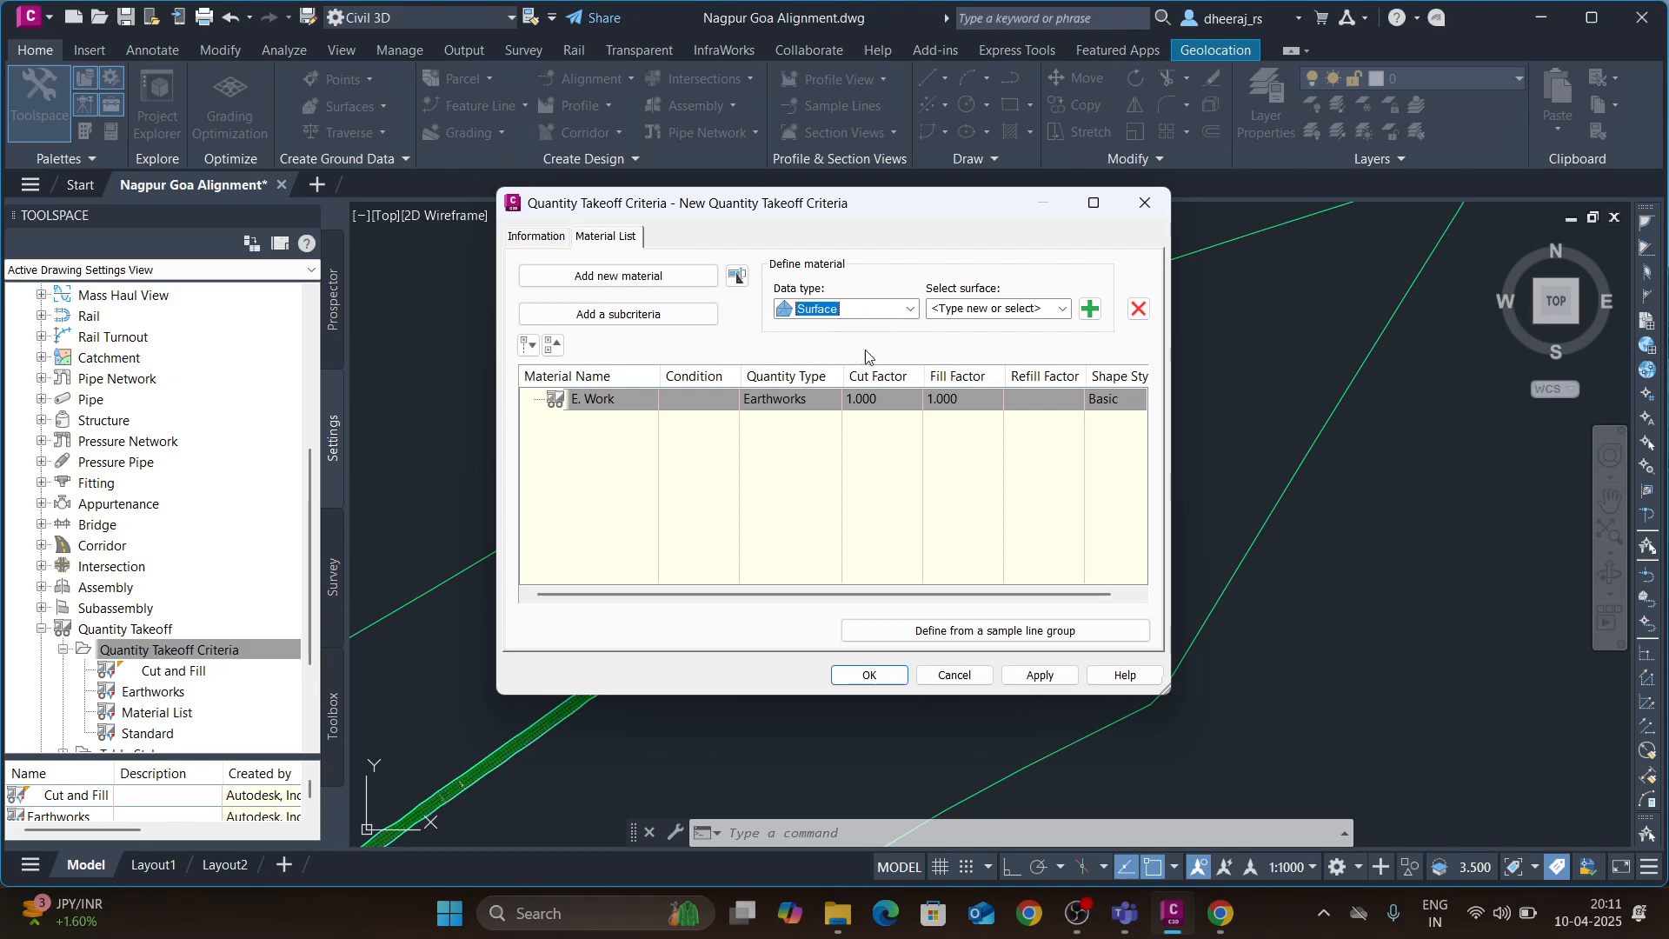
left_click(1062, 310)
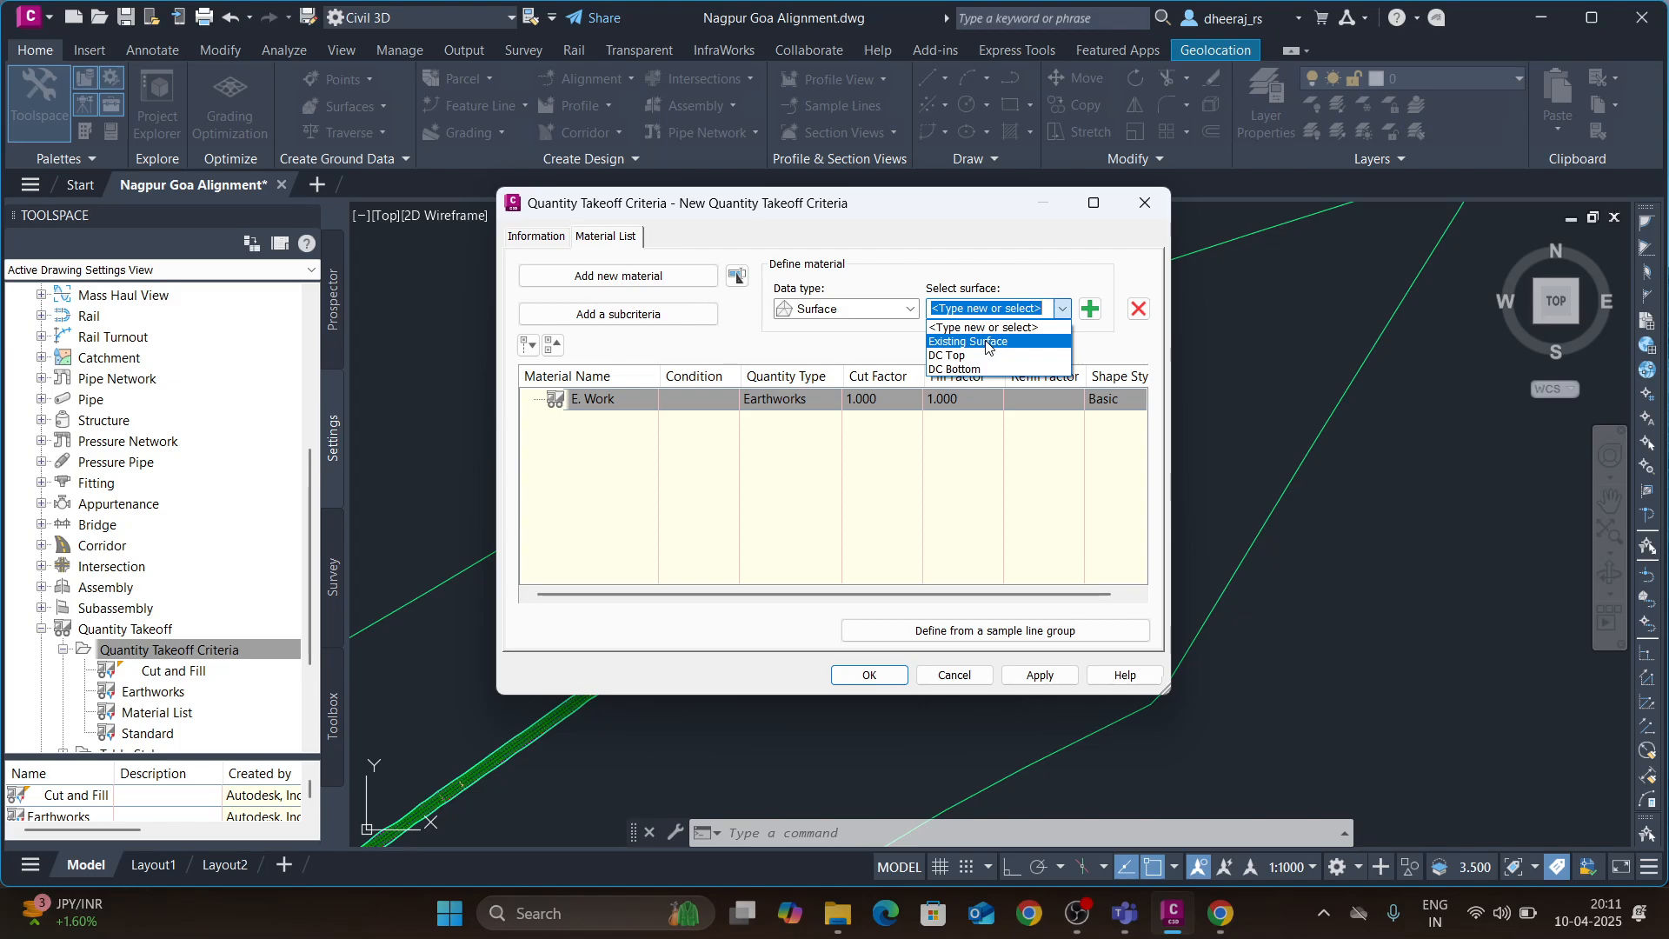
left_click(988, 343)
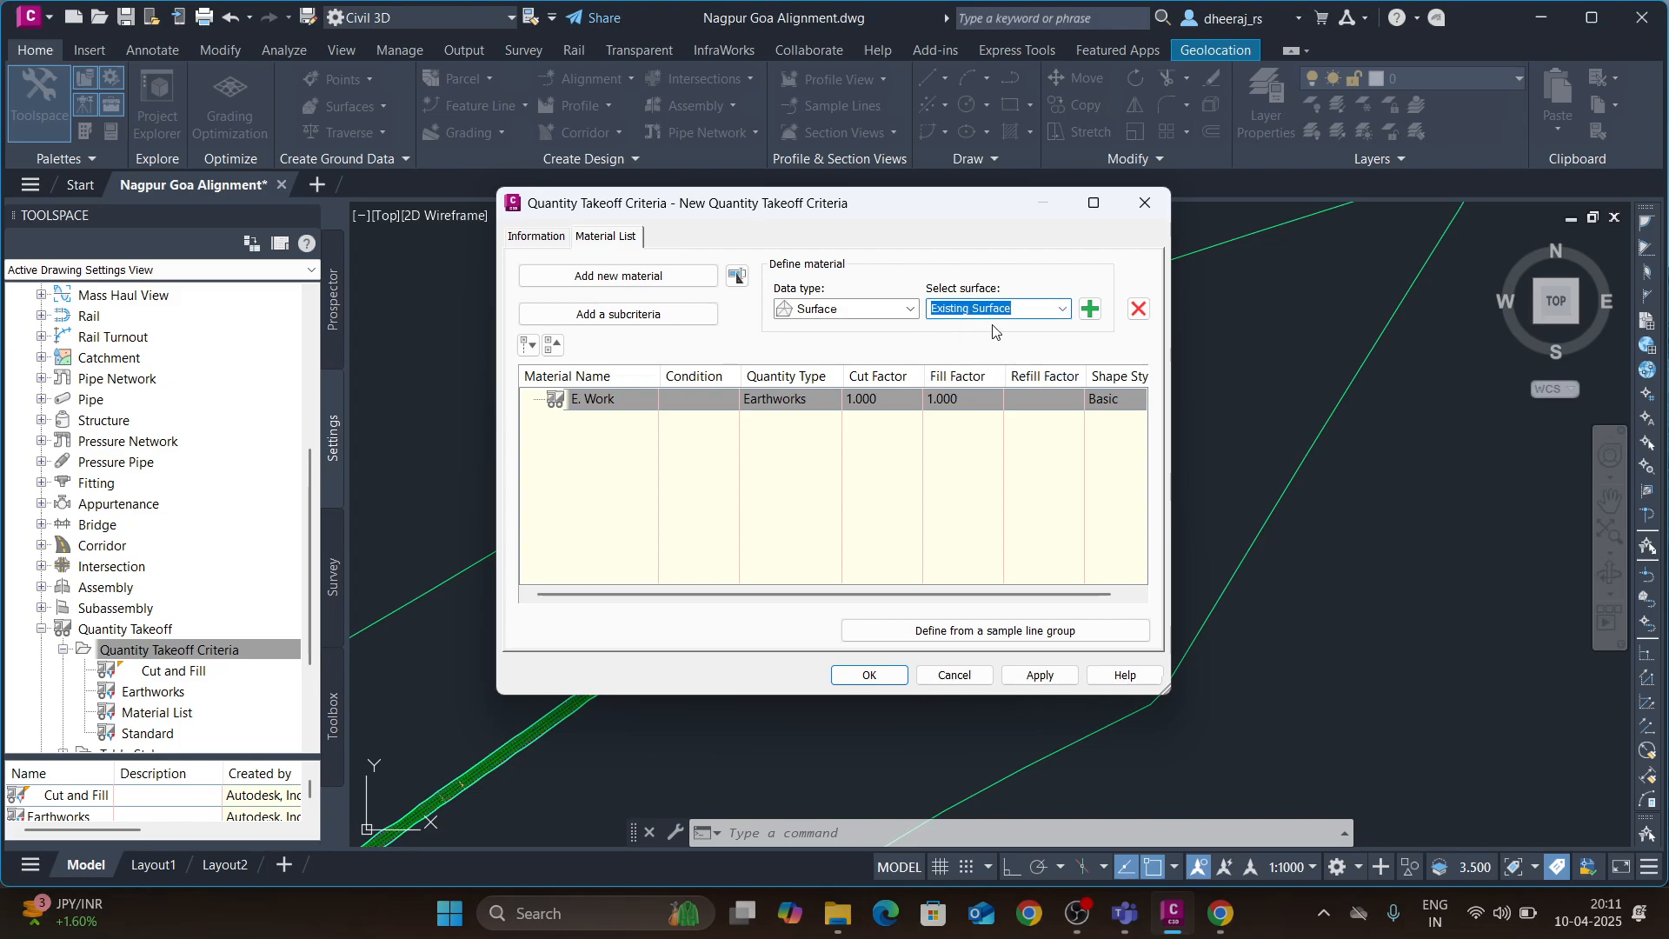
left_click(1088, 310)
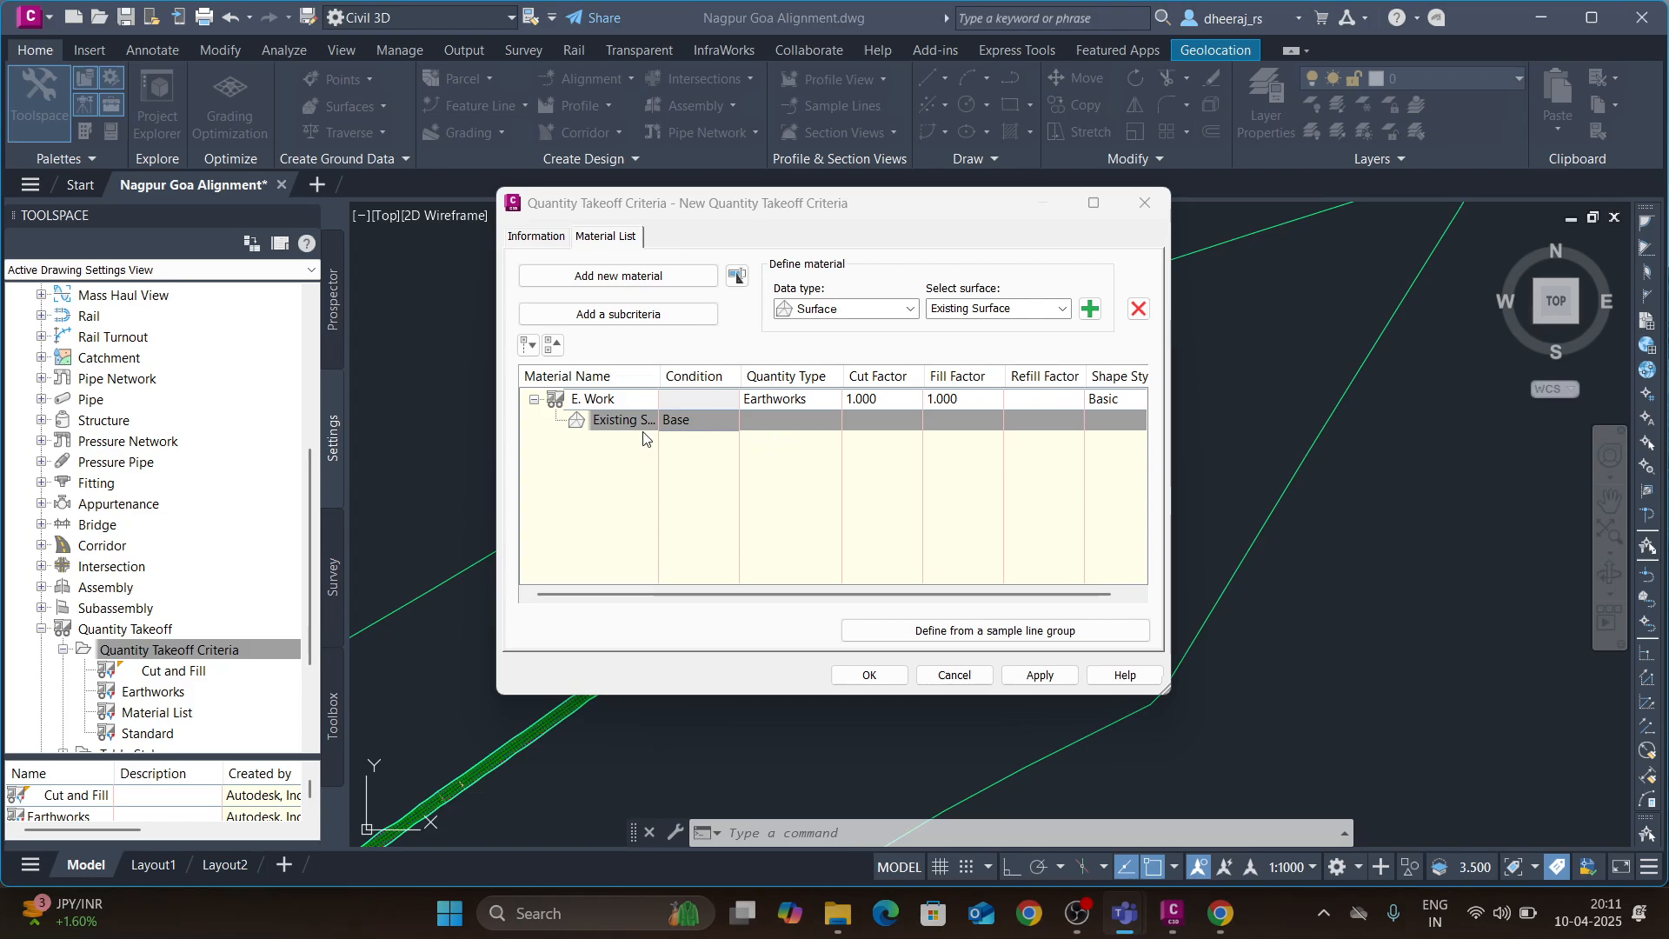
- Add the DC Bottom surface as a second data surface under the E. Work material
left_click(1061, 309)
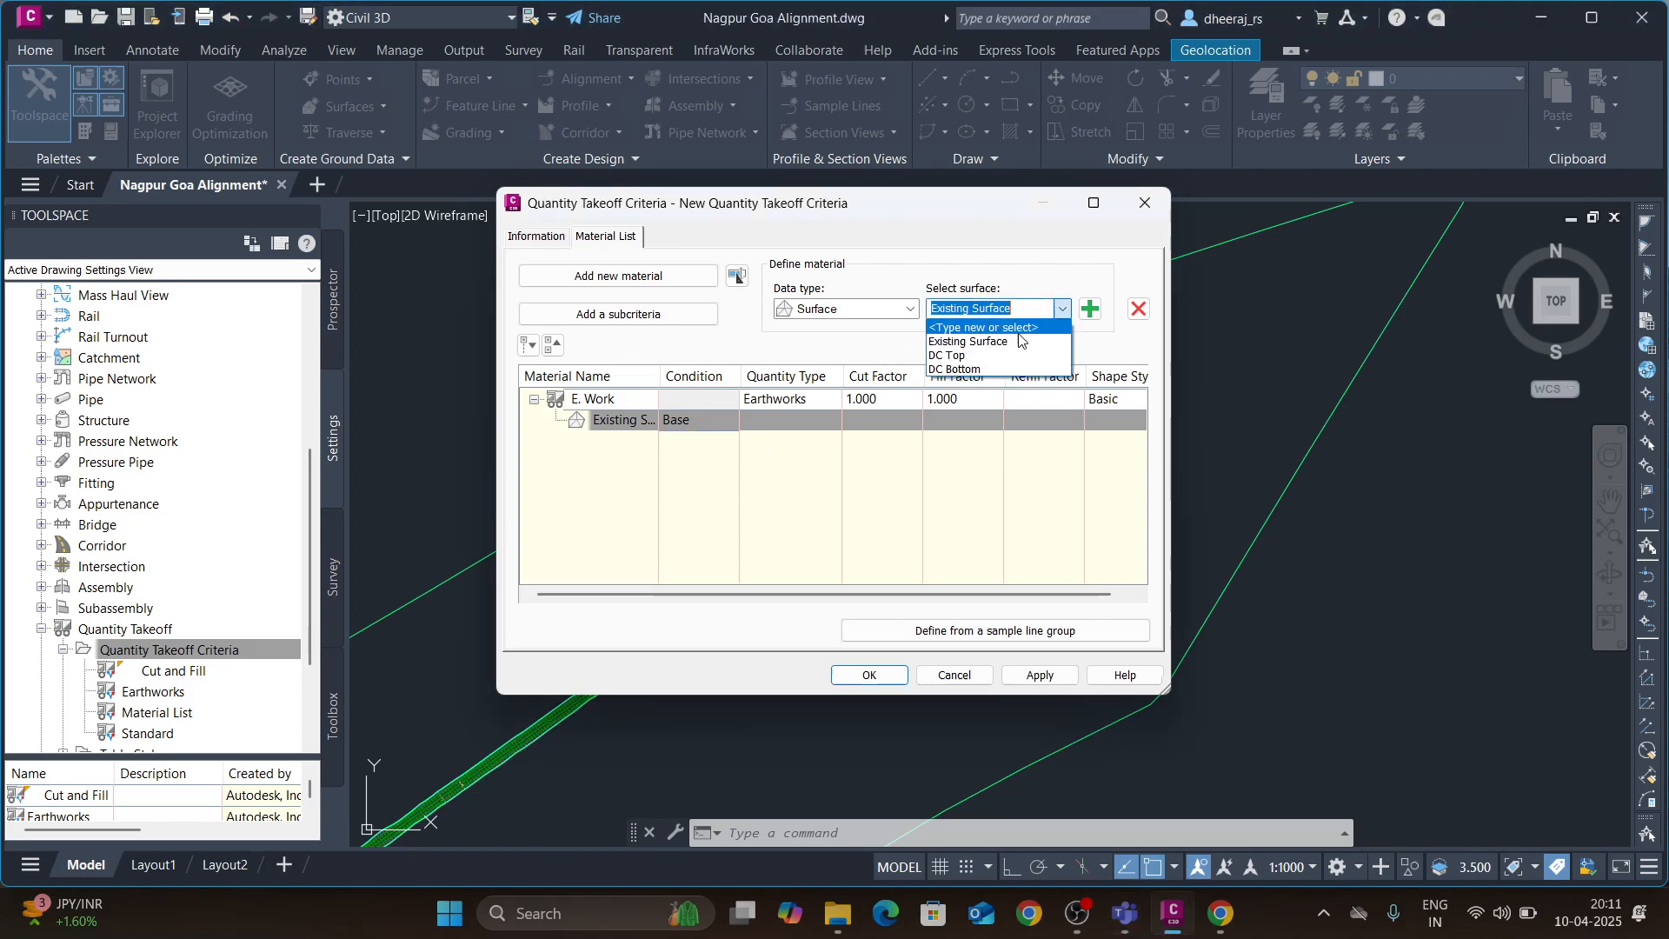
left_click(984, 368)
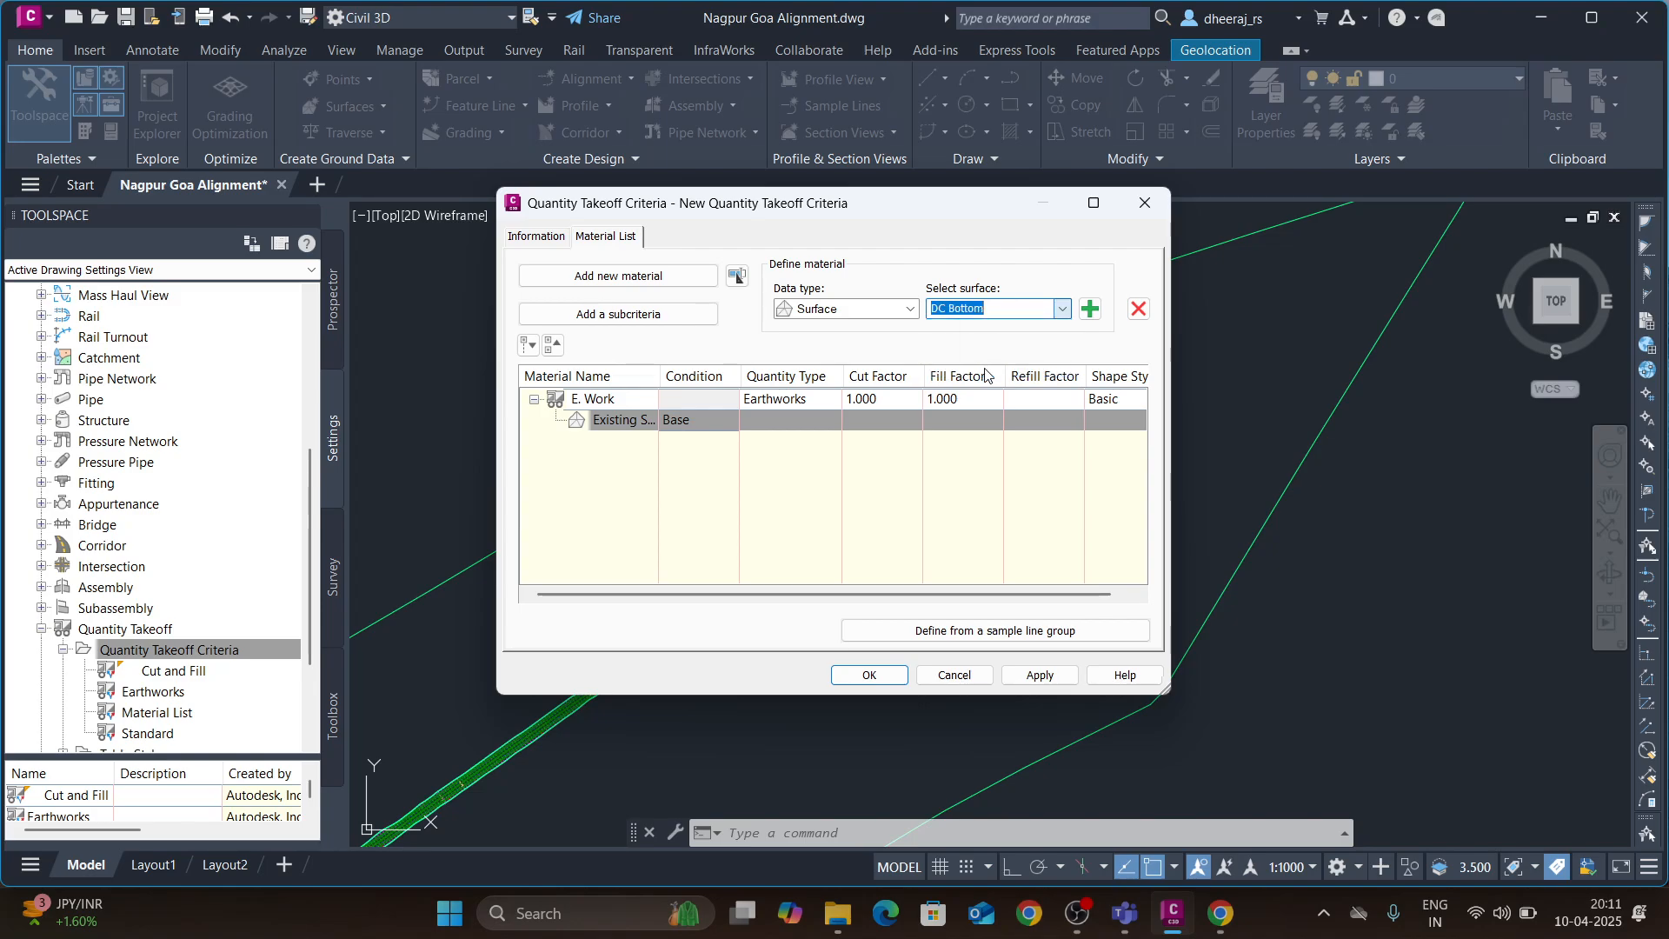
left_click(1090, 309)
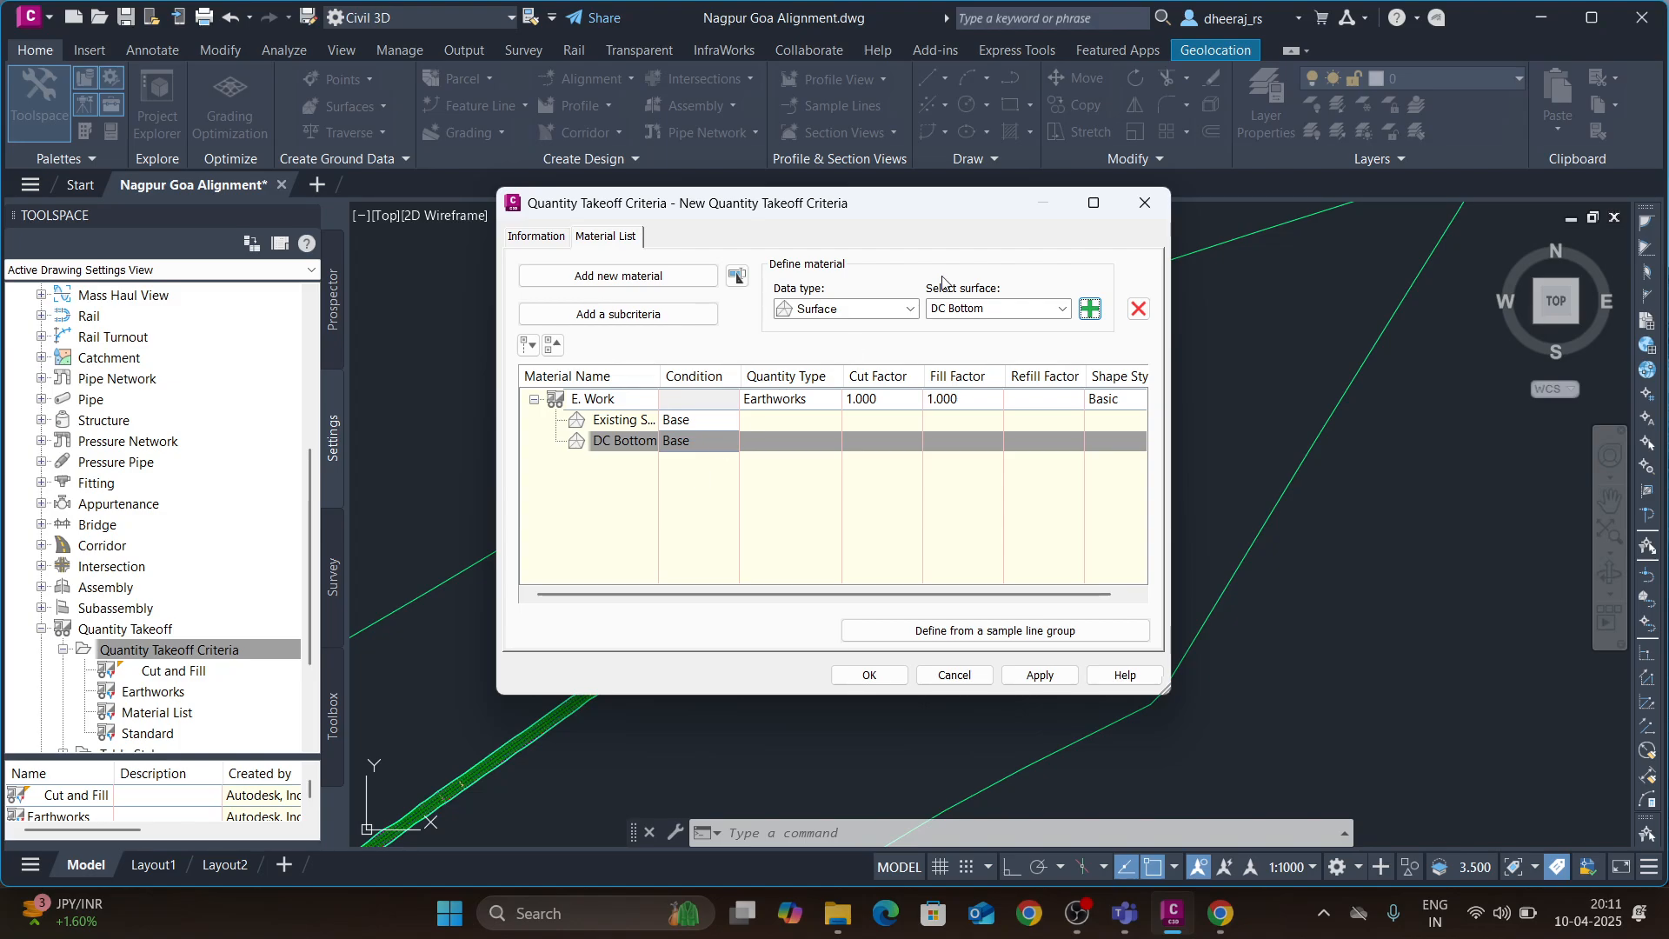
- Set the Existing Surface condition to Base and DC Bottom to Compare, and save the takeoff criteria
left_click(706, 422)
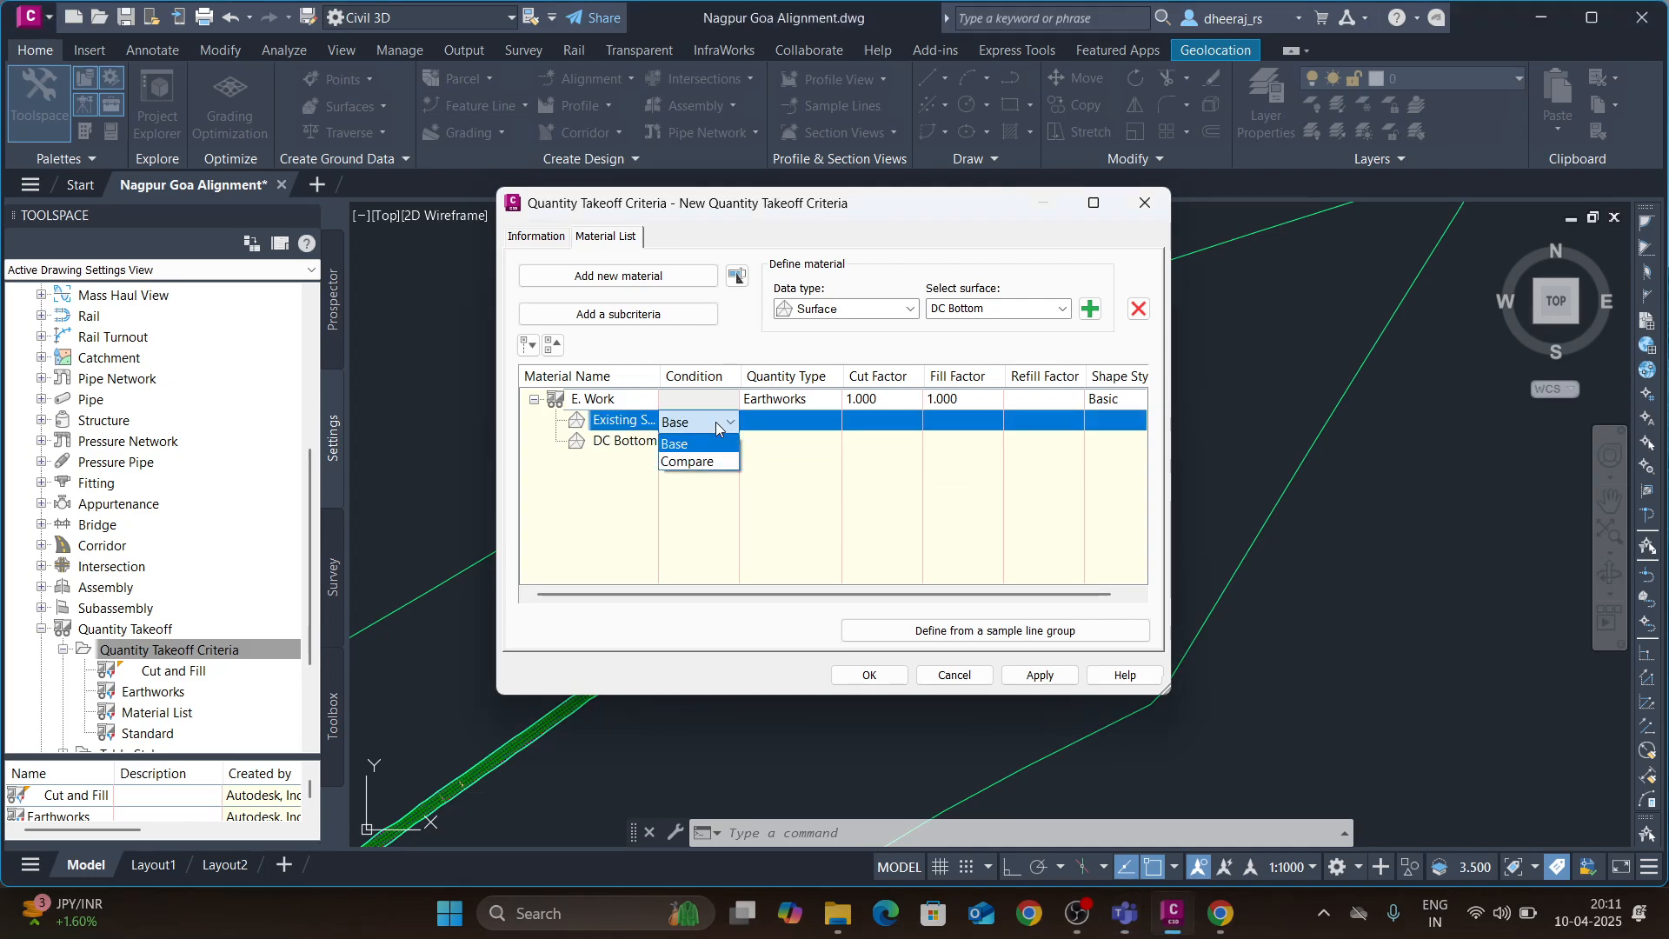
left_click(713, 444)
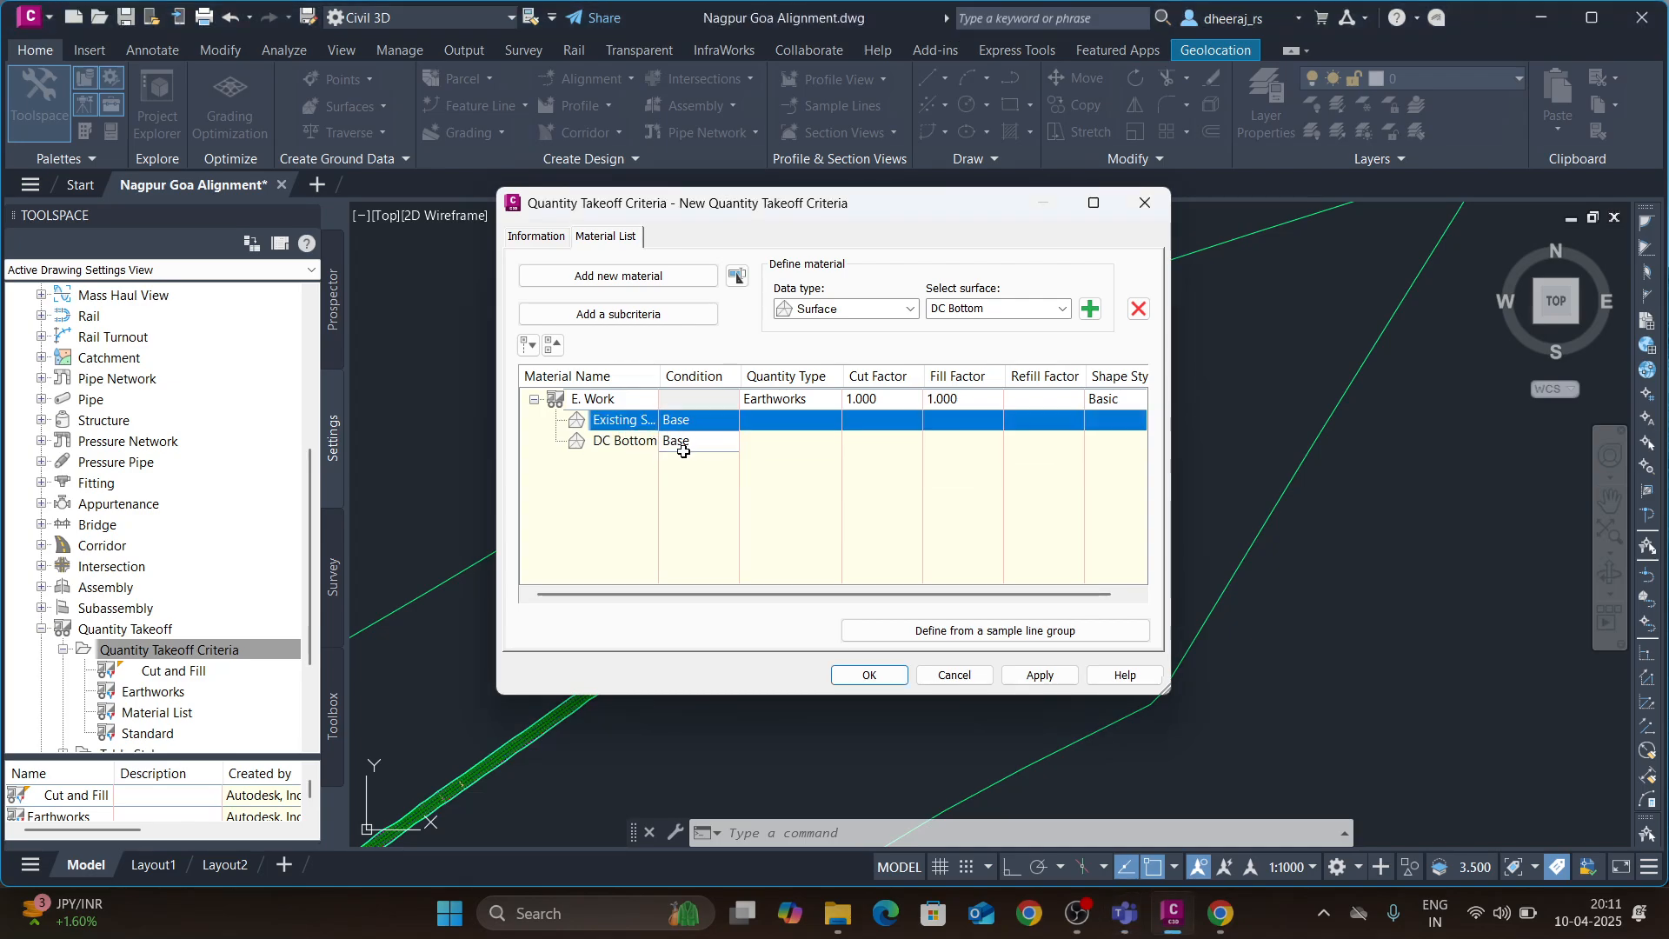
left_click(709, 445)
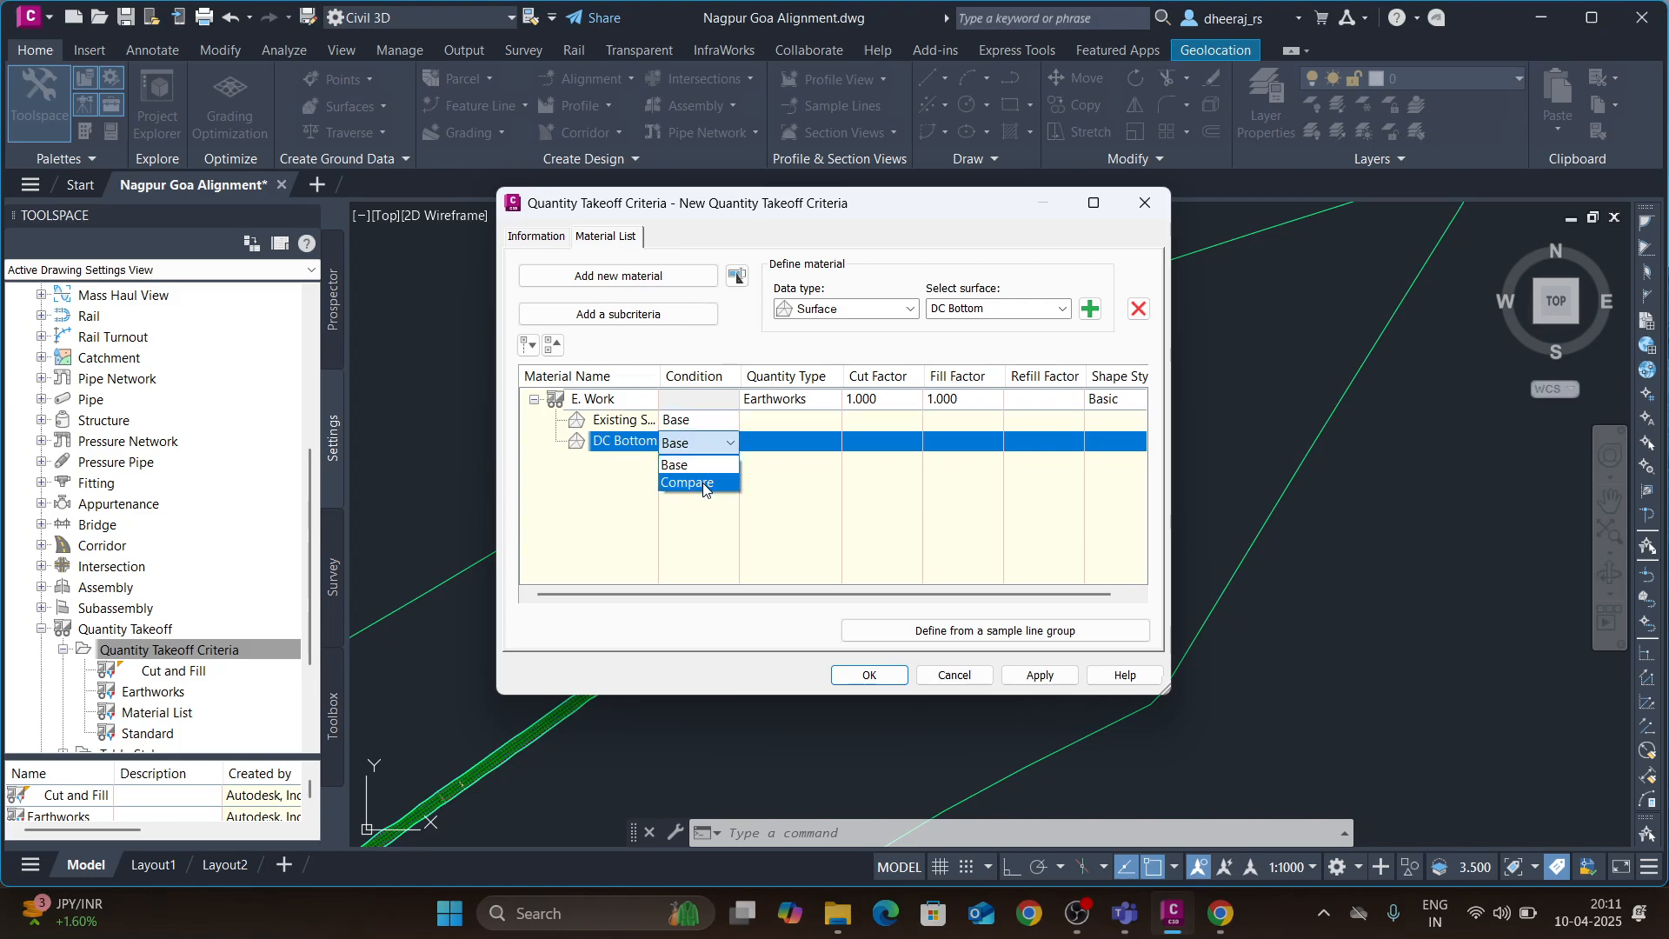
left_click(703, 487)
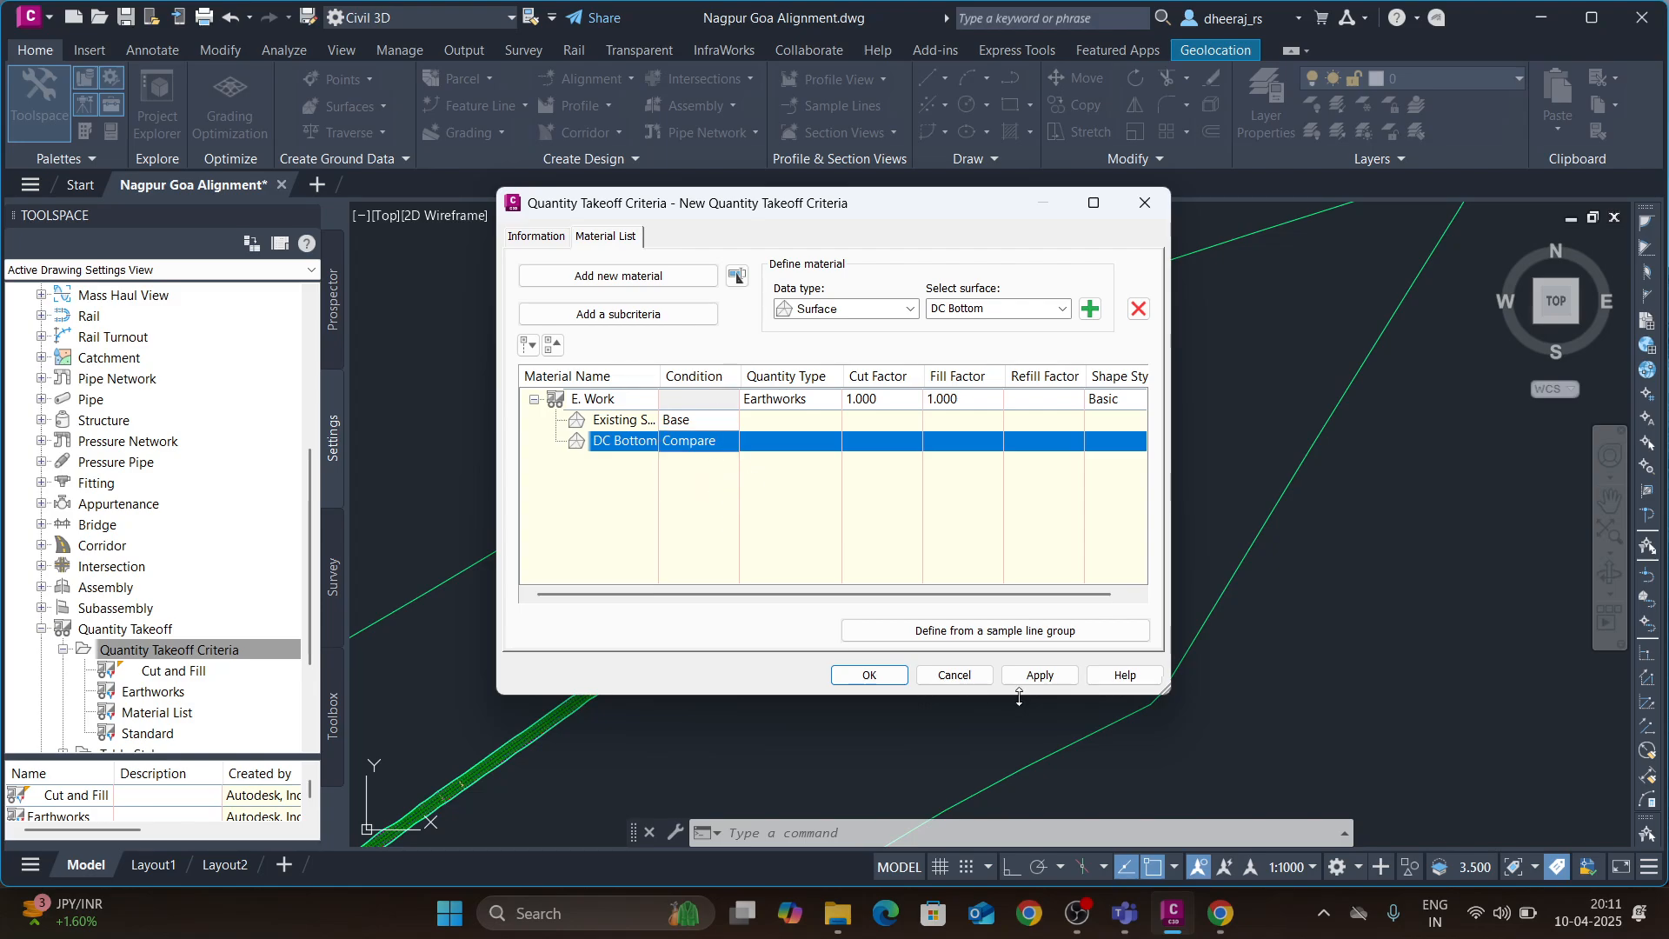
left_click(1040, 677)
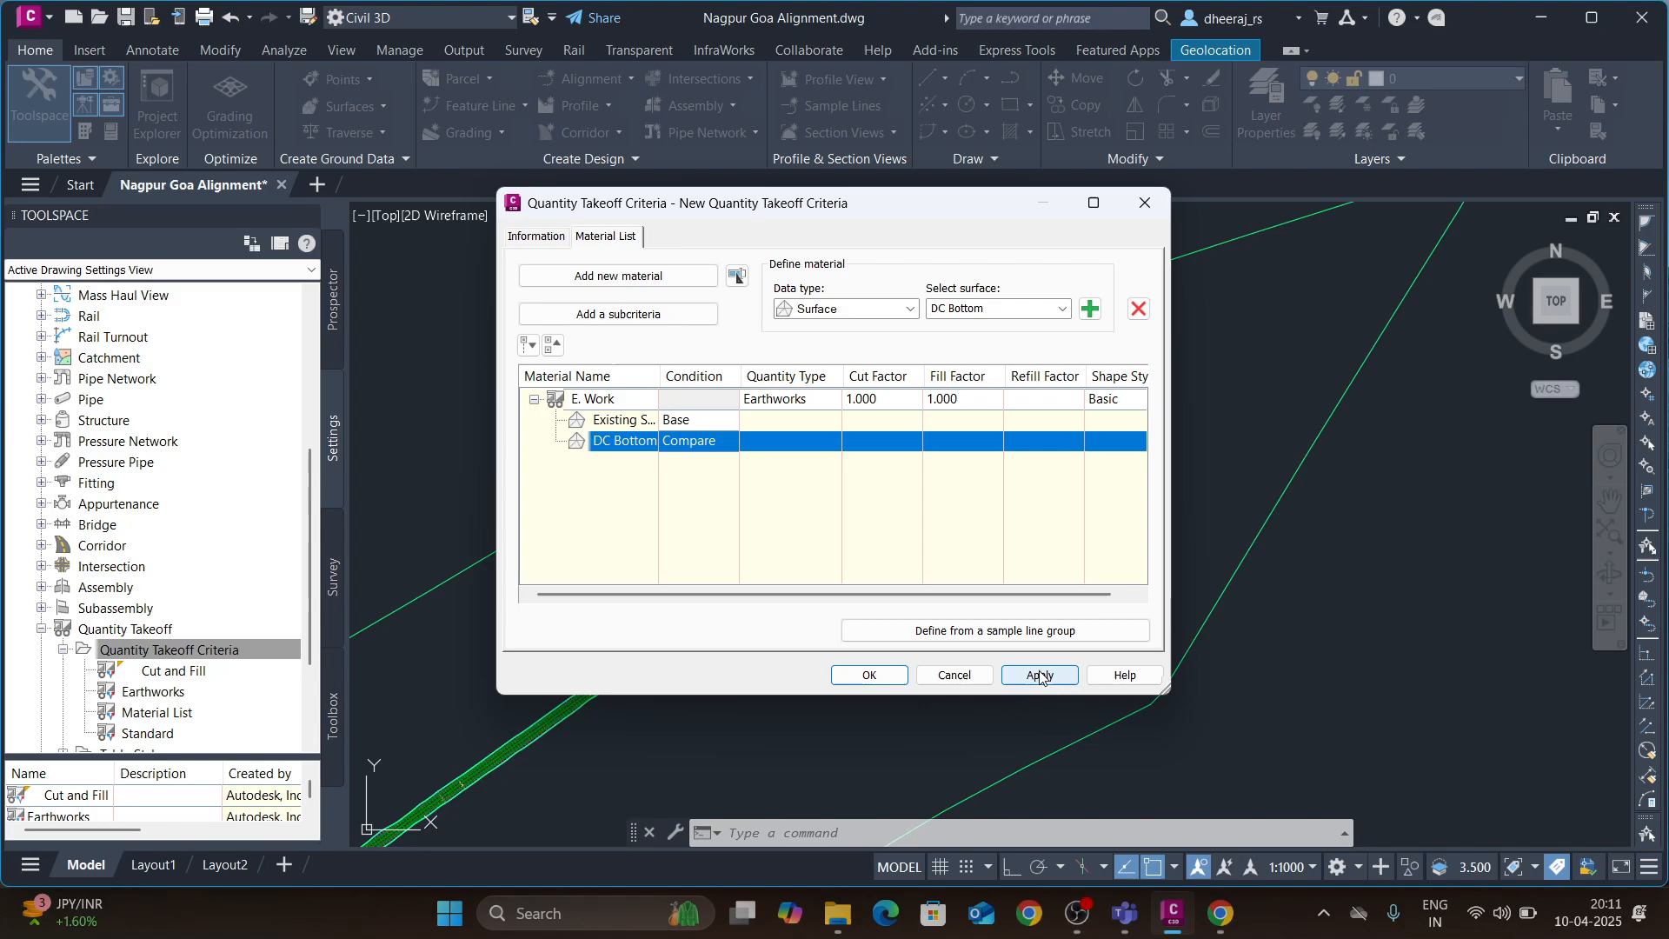
left_click(869, 675)
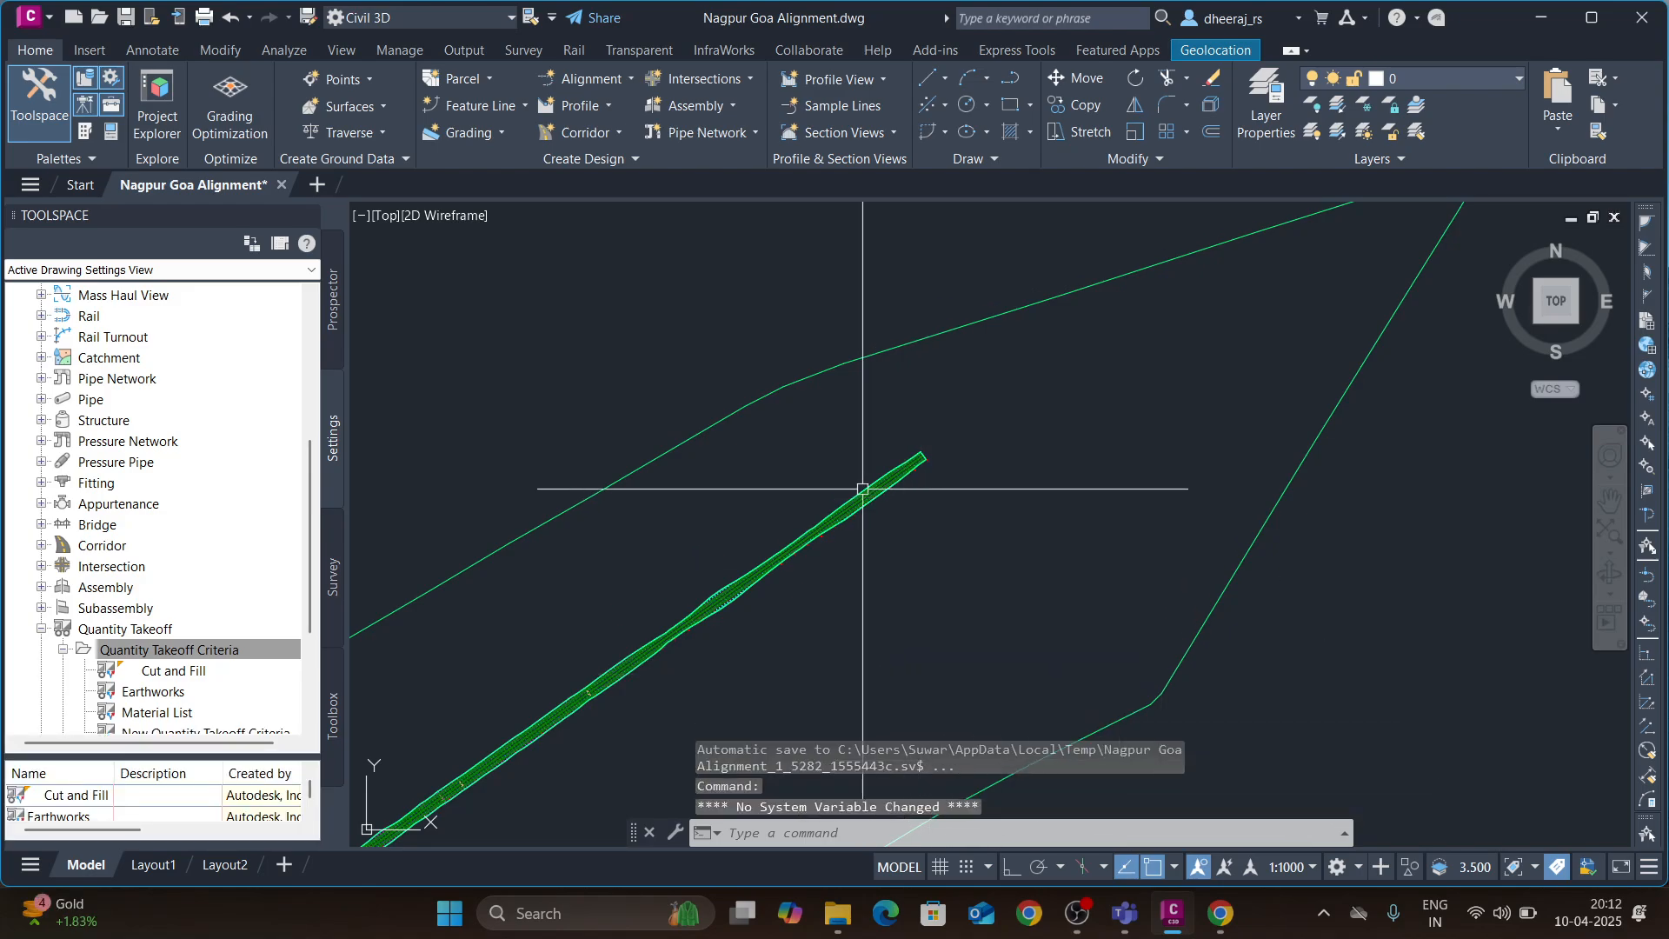
- Start the Sample Lines command and select the NG CL alignment near the CH:0+000 end of the corridor
middle_click_drag(808, 481, 761, 497)
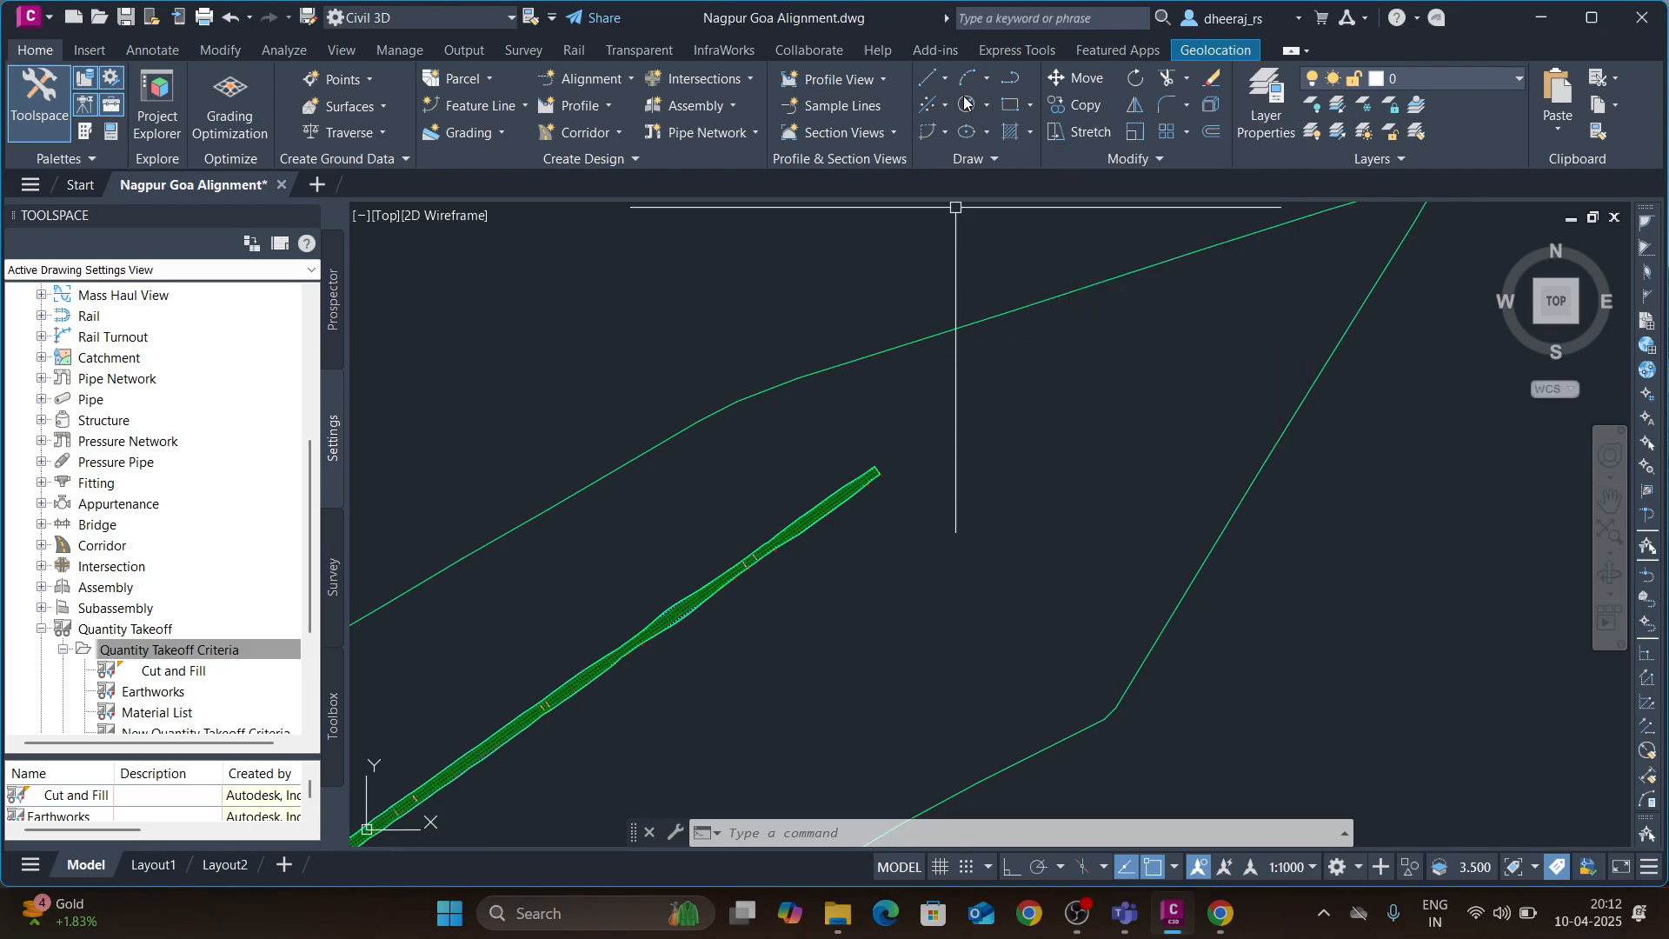
left_click(875, 165)
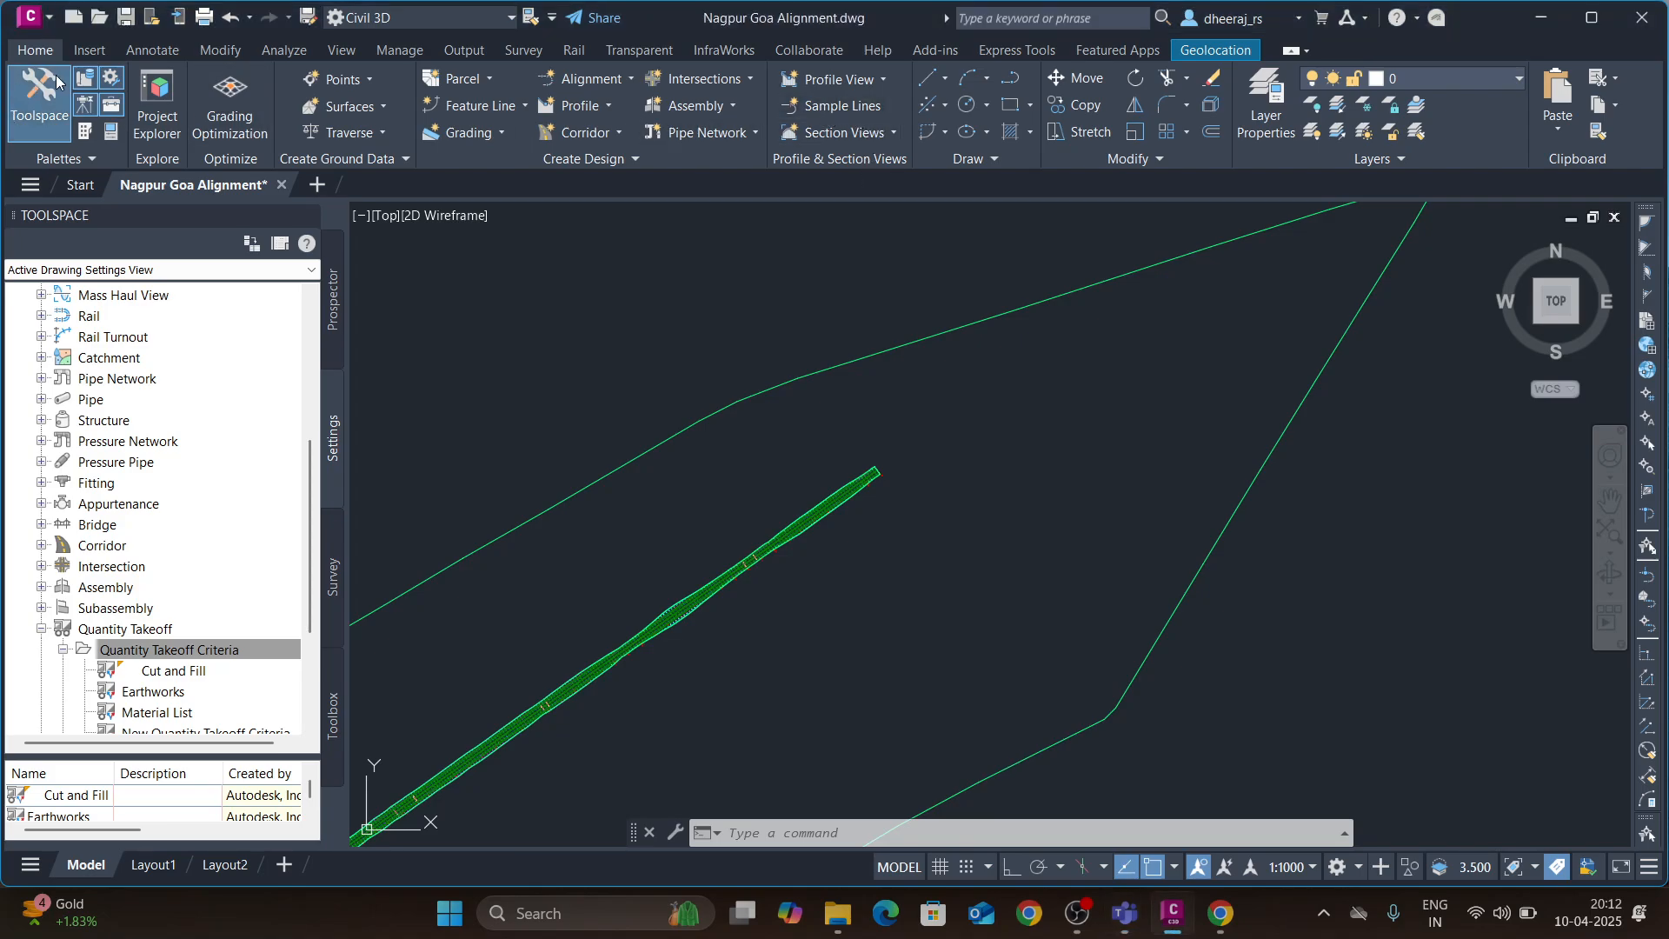
left_click(831, 108)
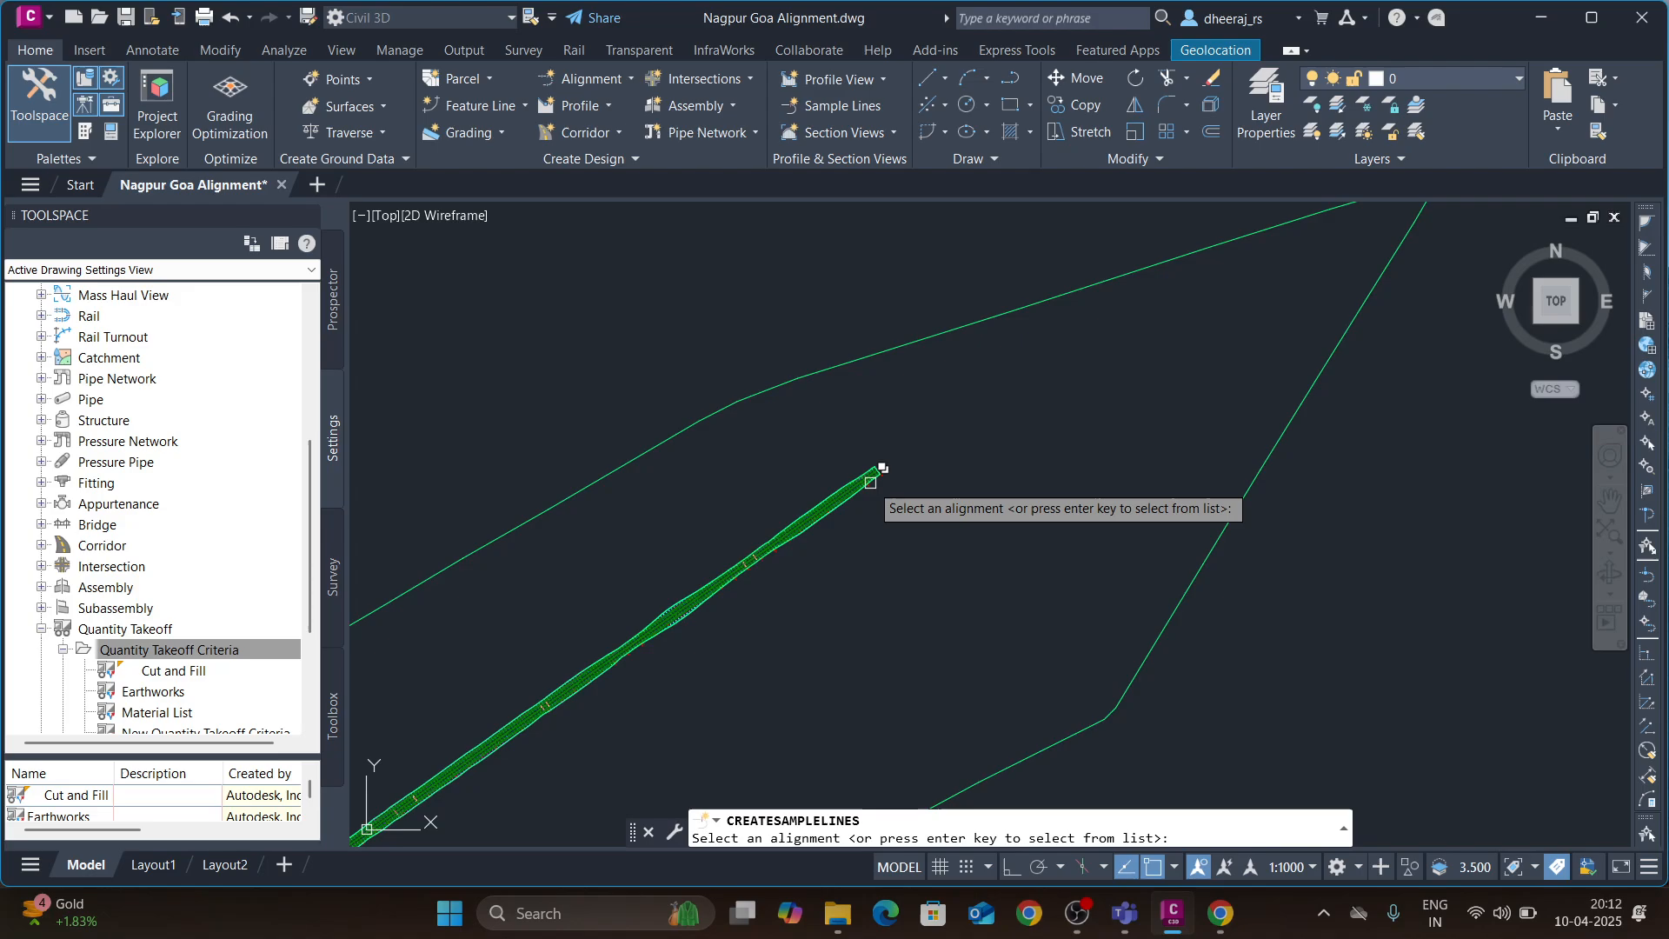
scroll(878, 469, "up", 3)
scroll(886, 436, "up", 5)
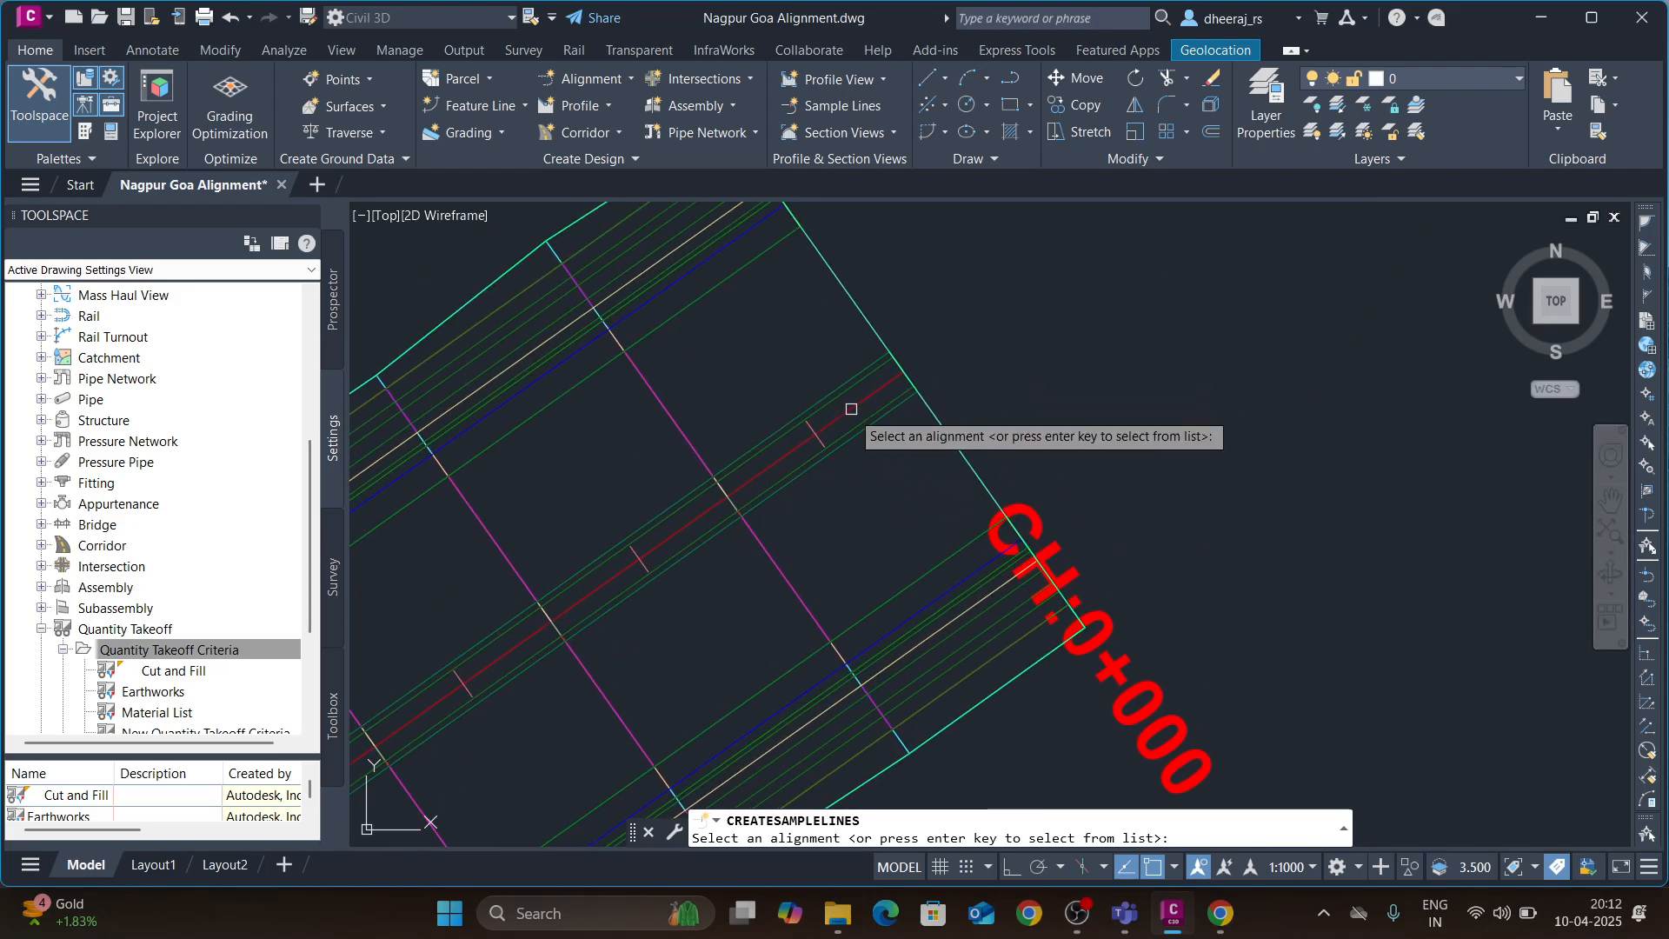
left_click(850, 410)
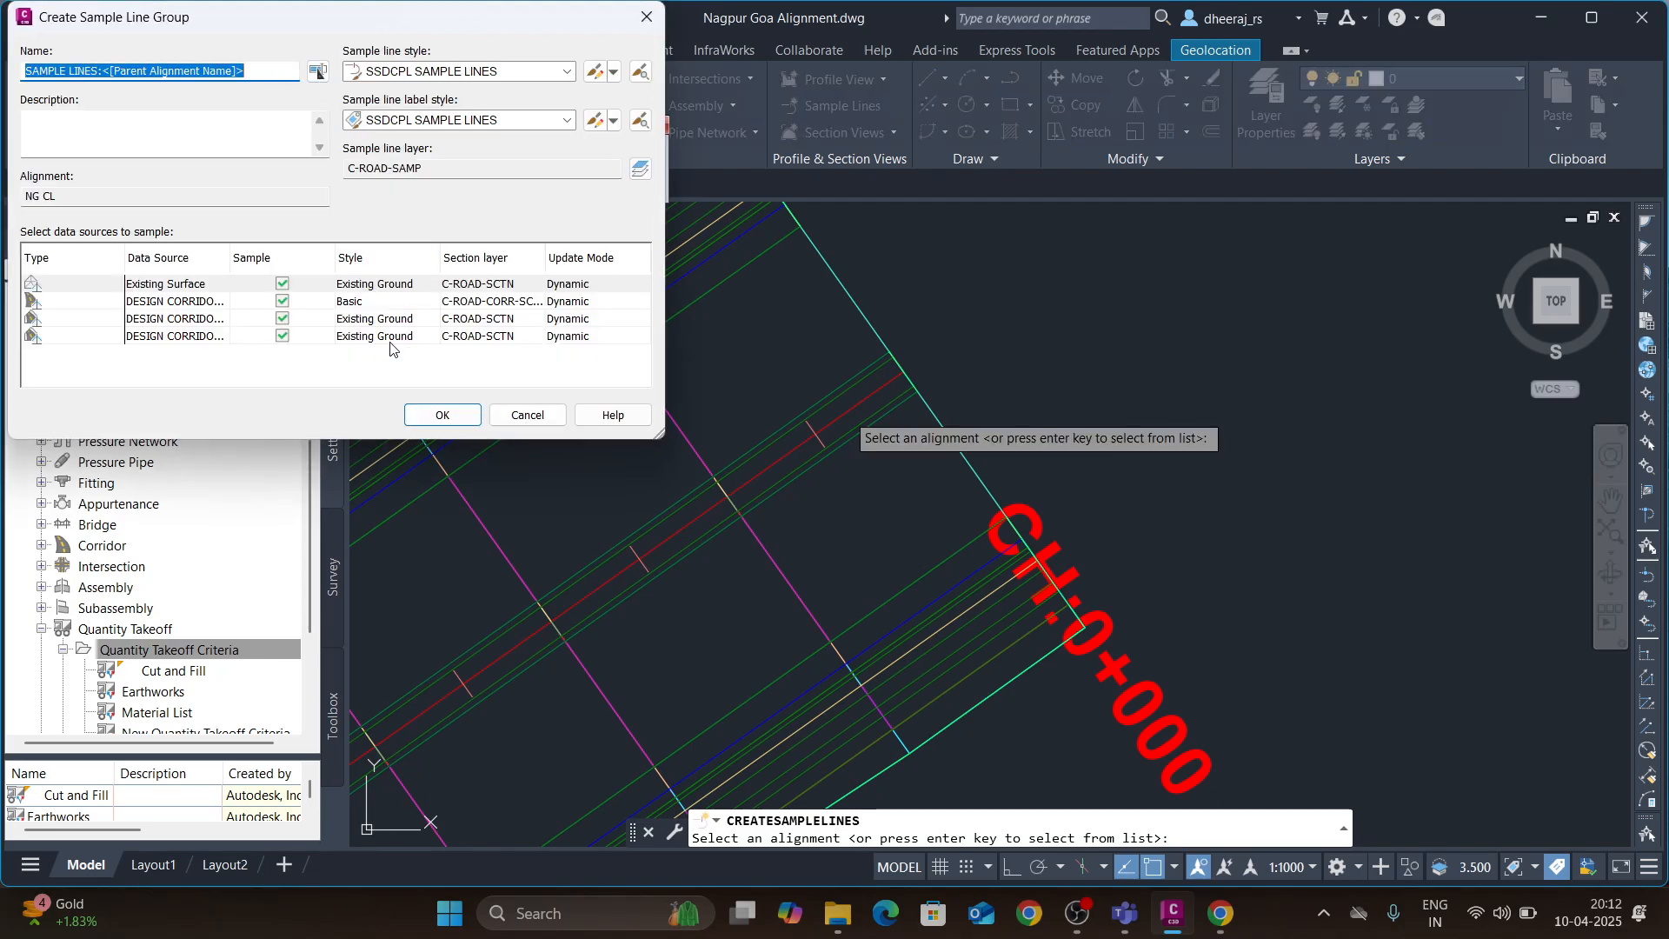
- Set the section style of the first DESIGN CORRIDOR surface in the sample line group's data sources to Finished Ground
left_click_drag(327, 24, 718, 158)
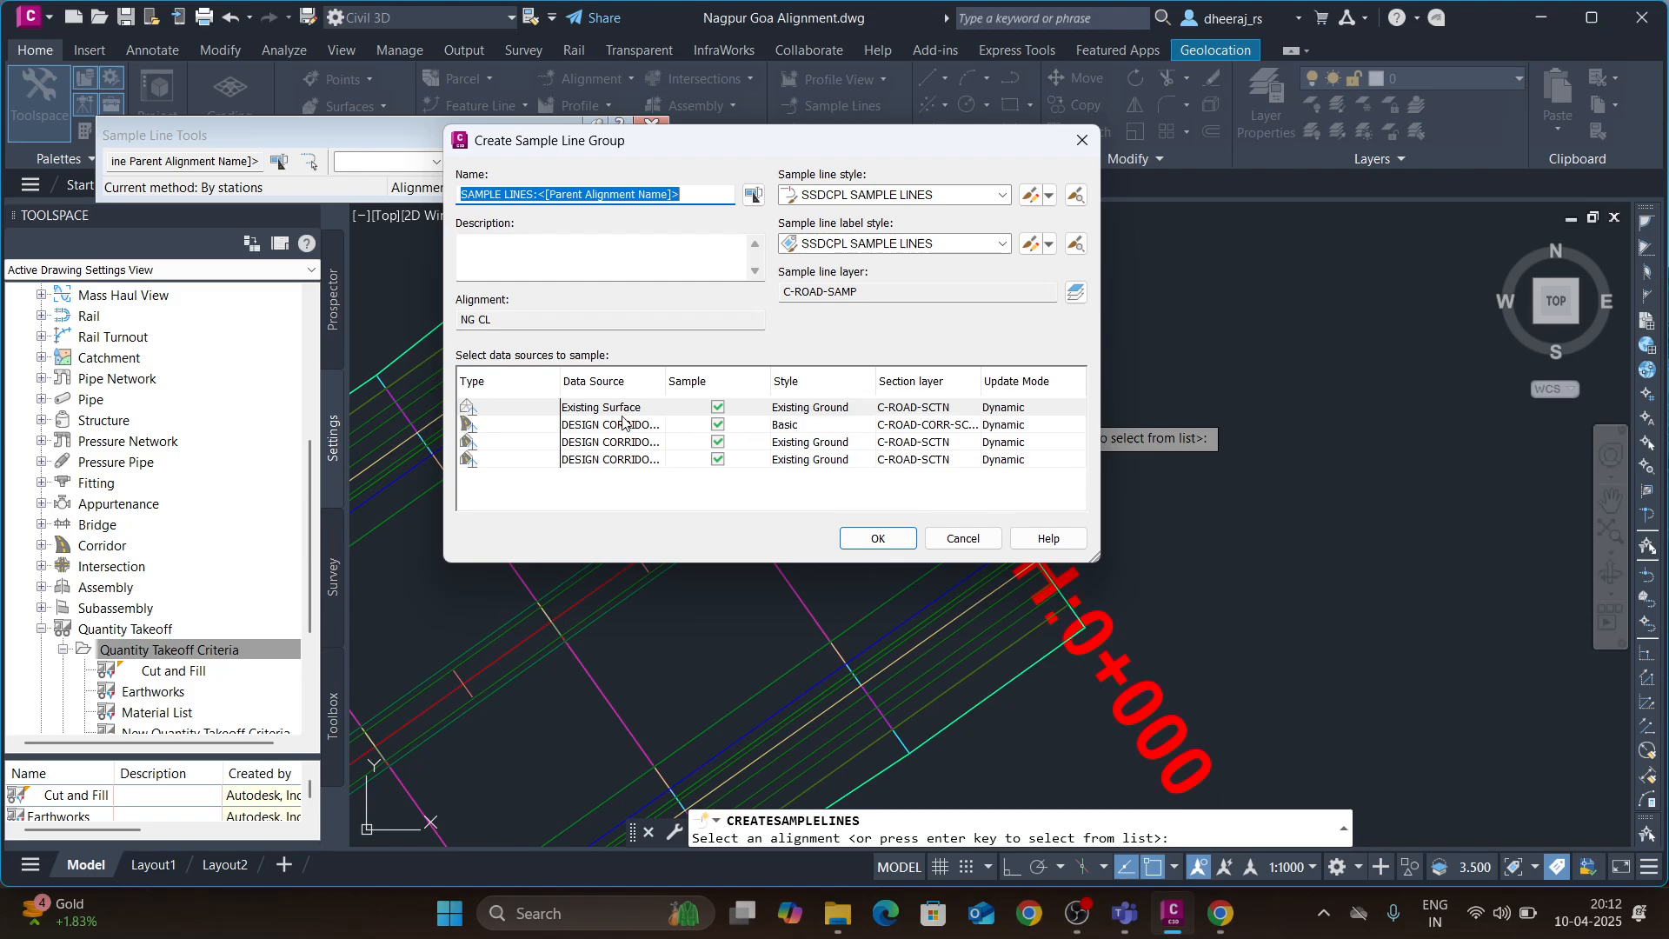
left_click(834, 416)
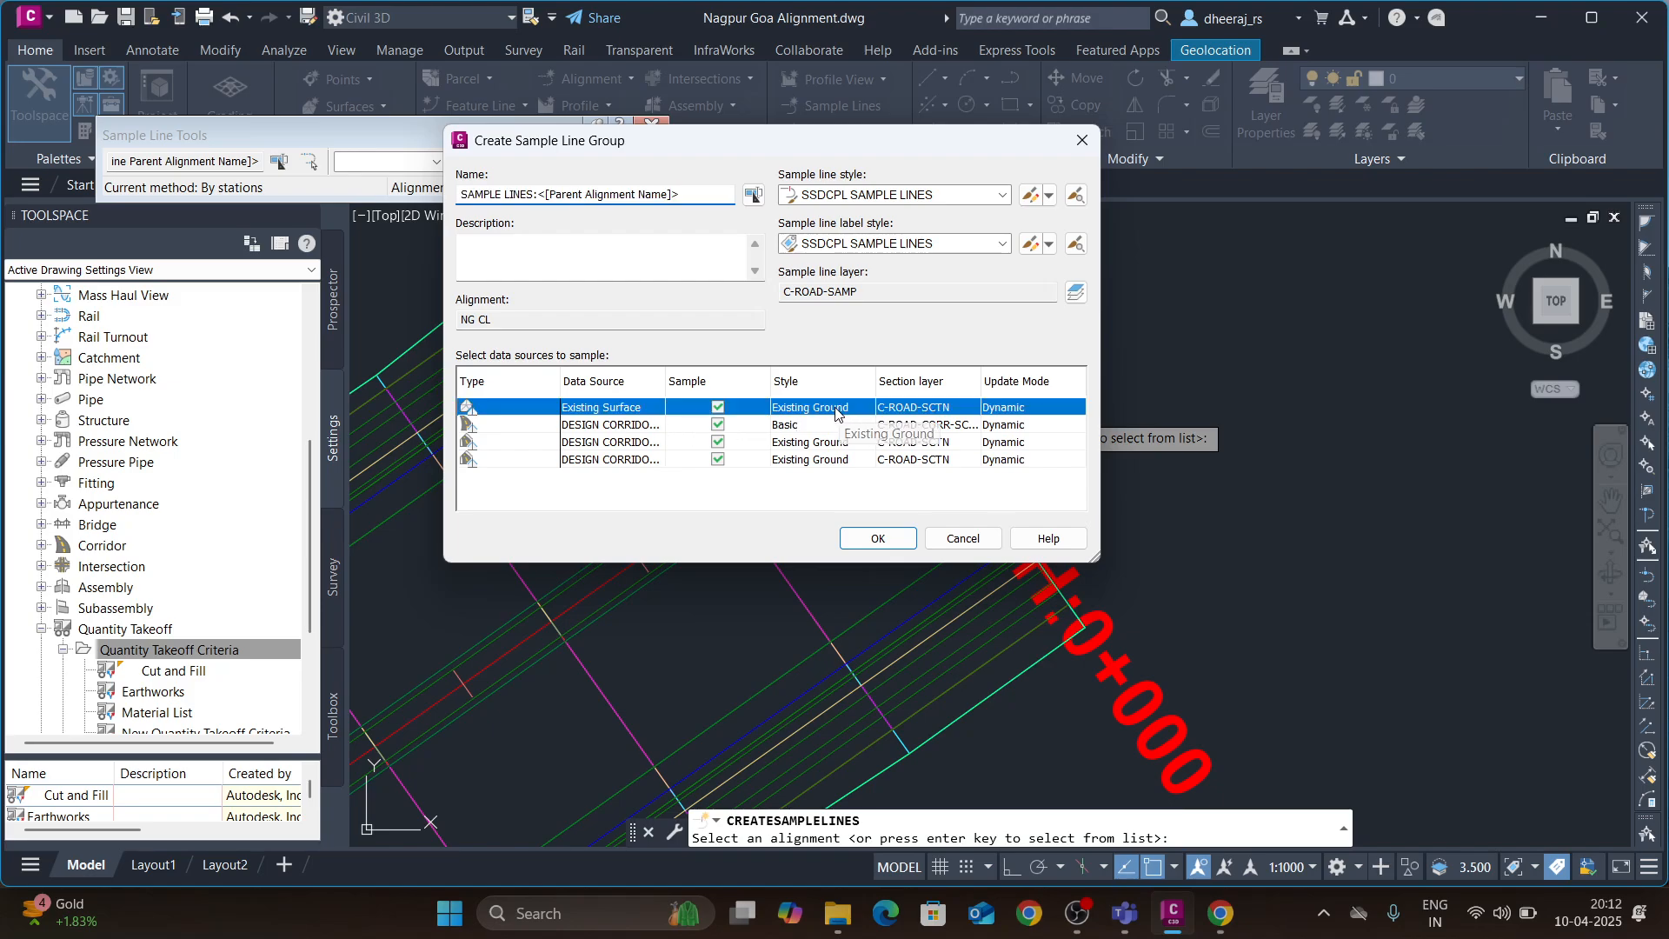
left_click(954, 398)
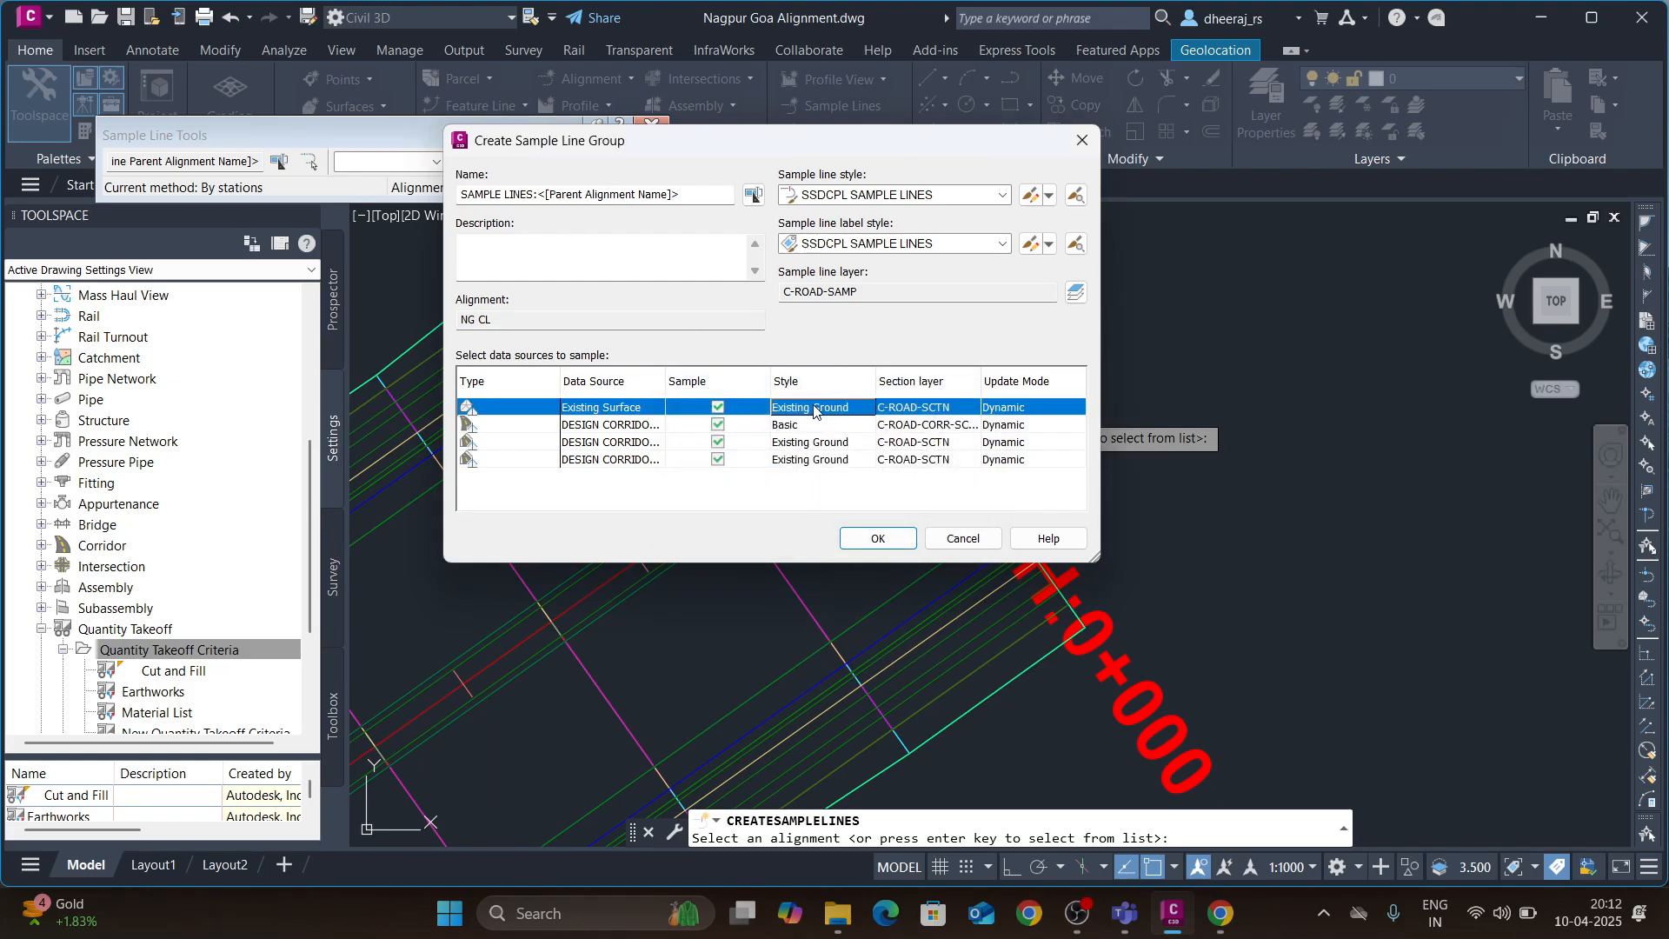
left_click(818, 445)
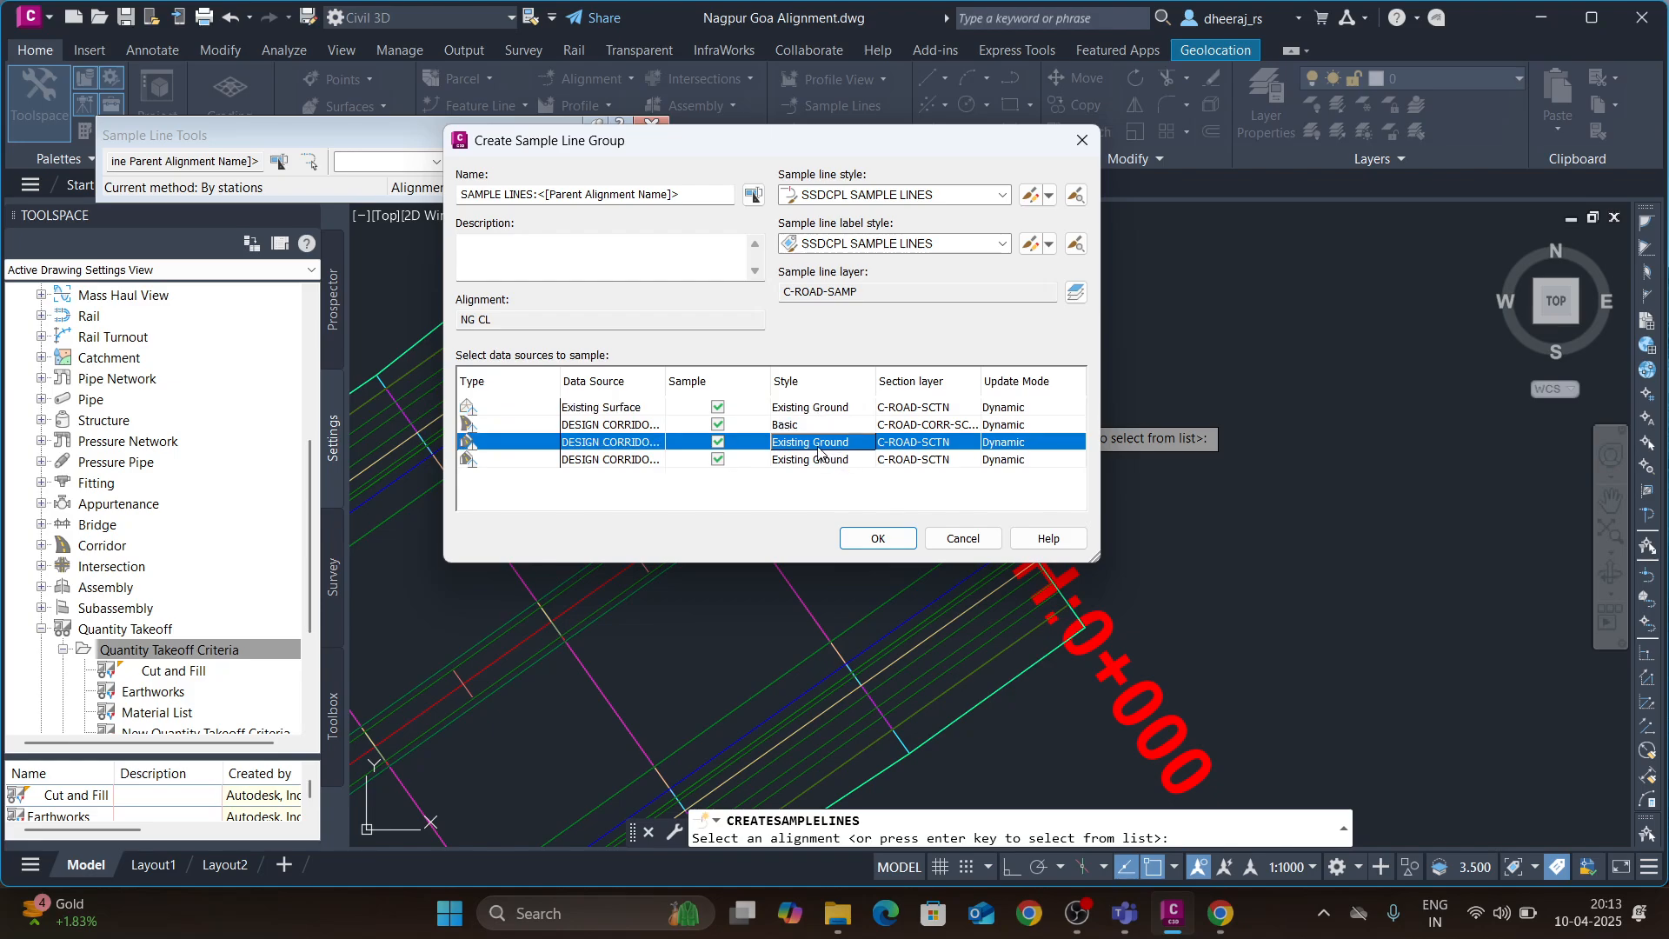
left_click(954, 396)
left_click(822, 440)
left_click(822, 440)
left_click(796, 494)
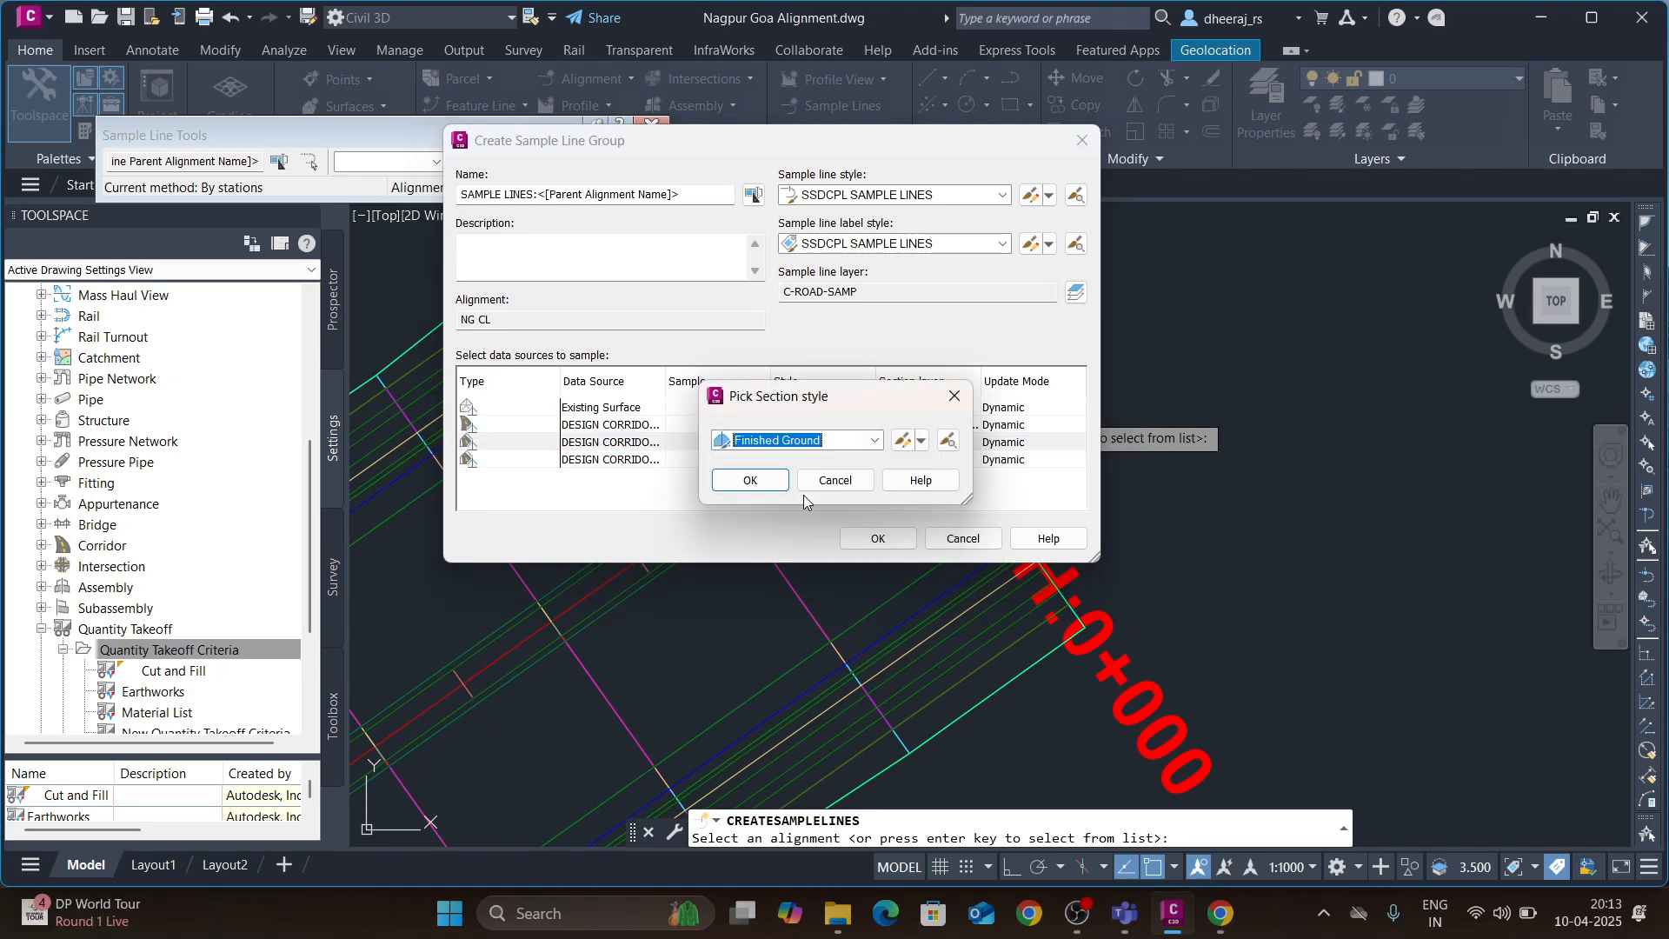
left_click(749, 477)
- Set the second DESIGN CORRIDOR surface's section style to Finished Ground and create the sample line group
left_click(814, 461)
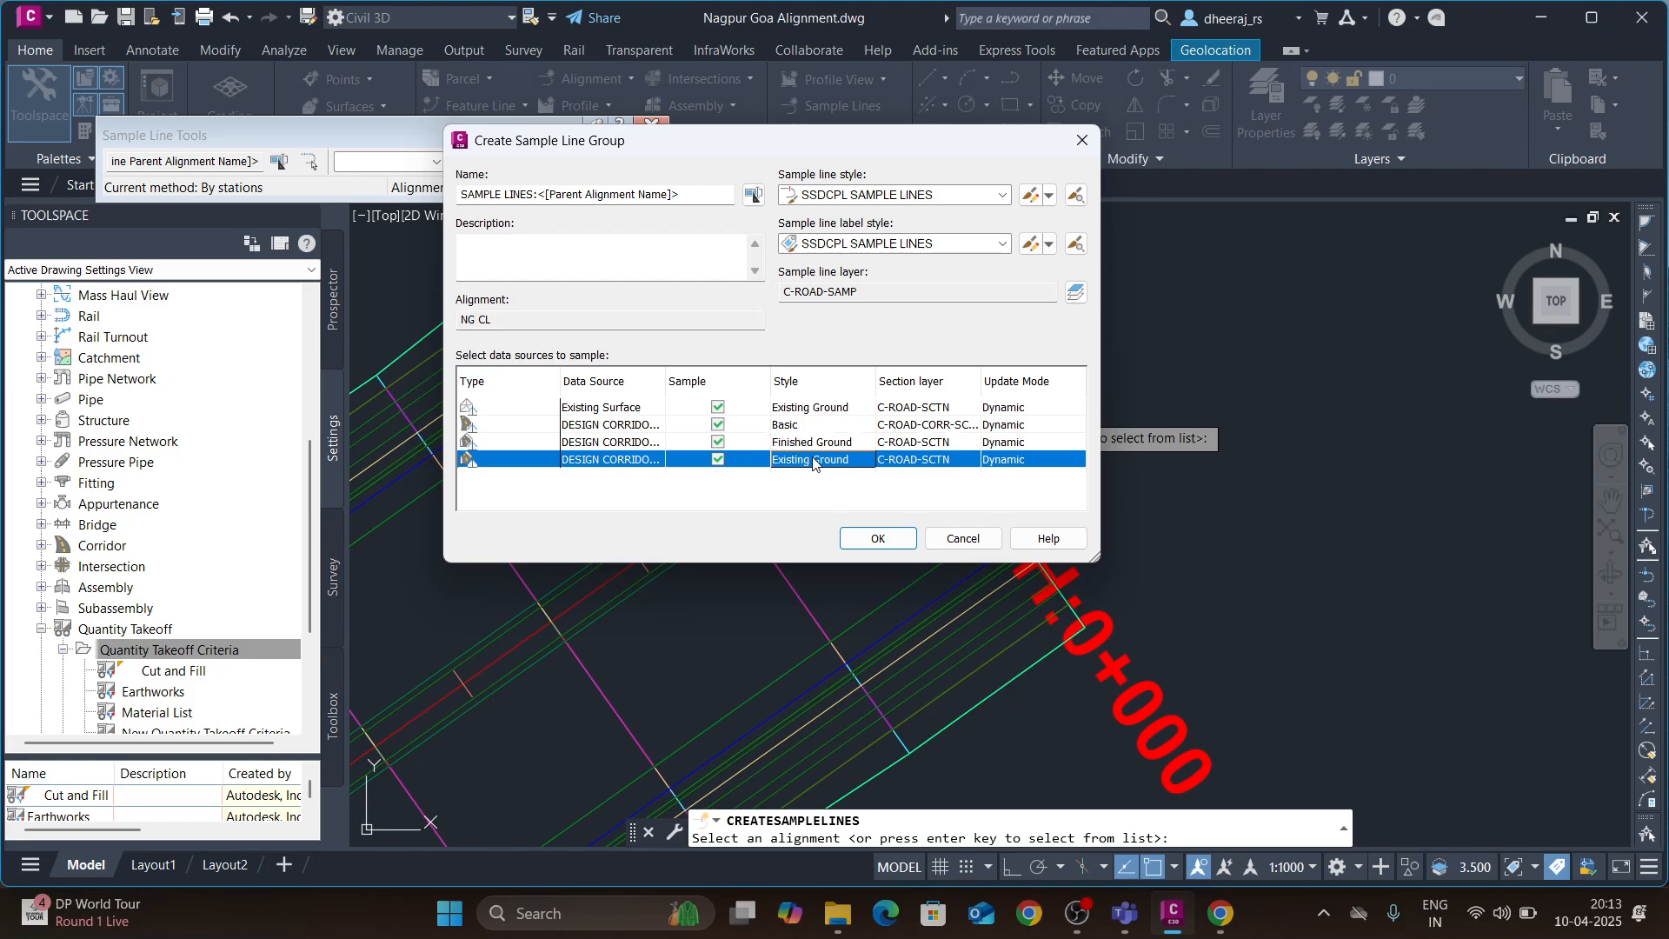
left_click(814, 461)
left_click(796, 440)
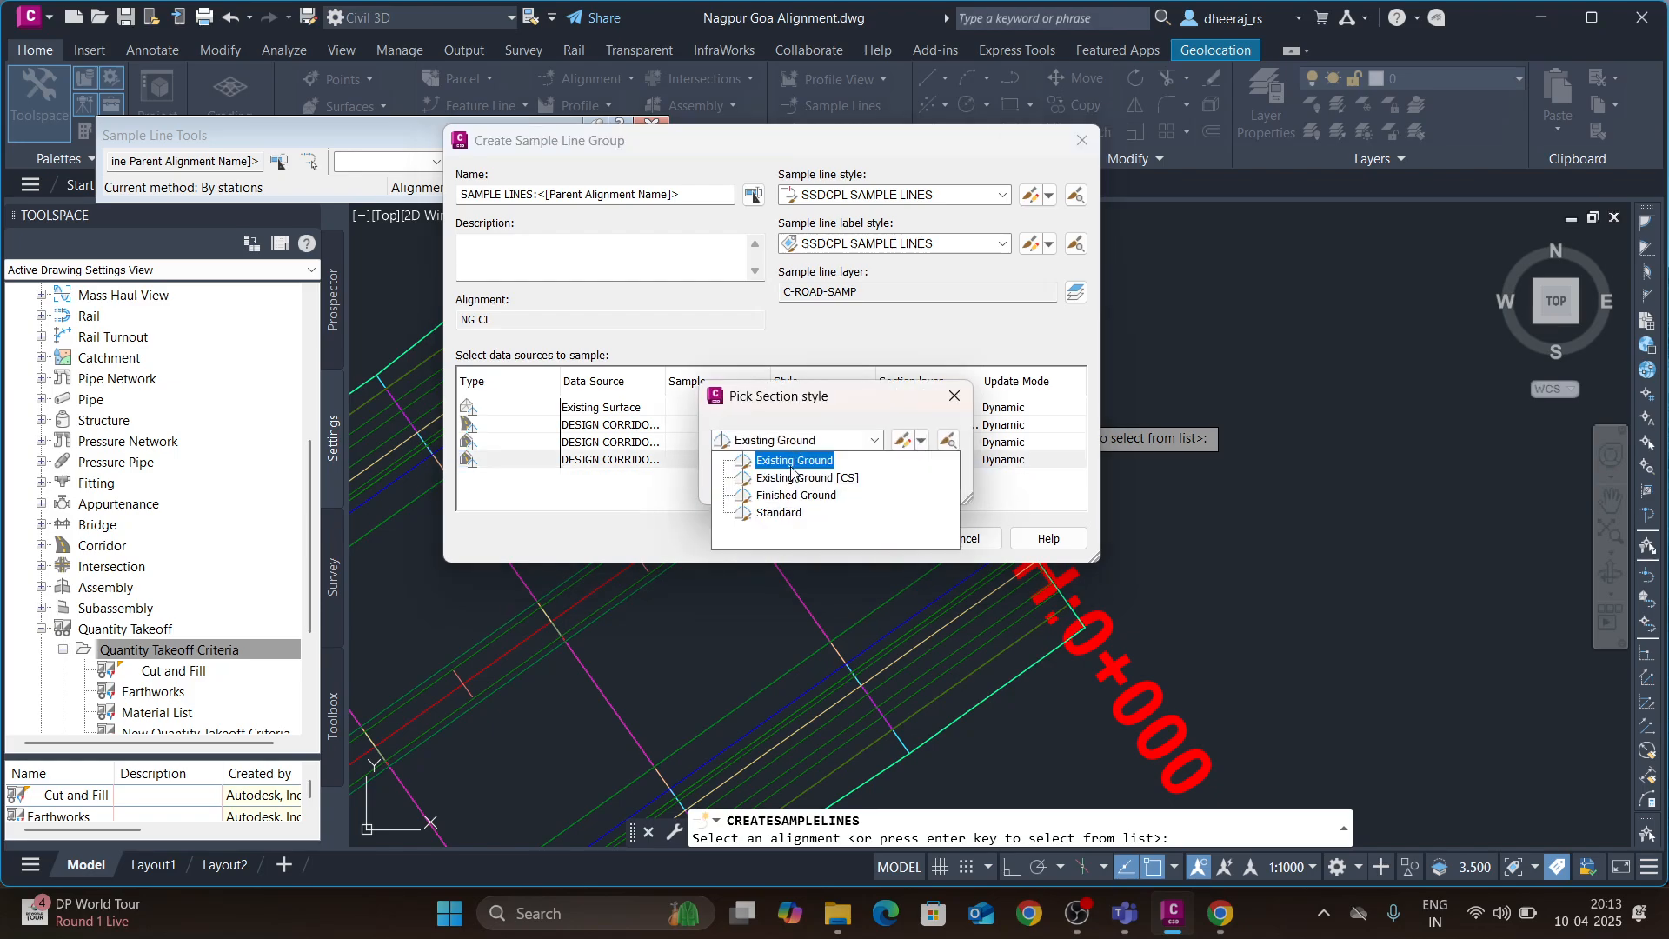
left_click(840, 495)
key("Return")
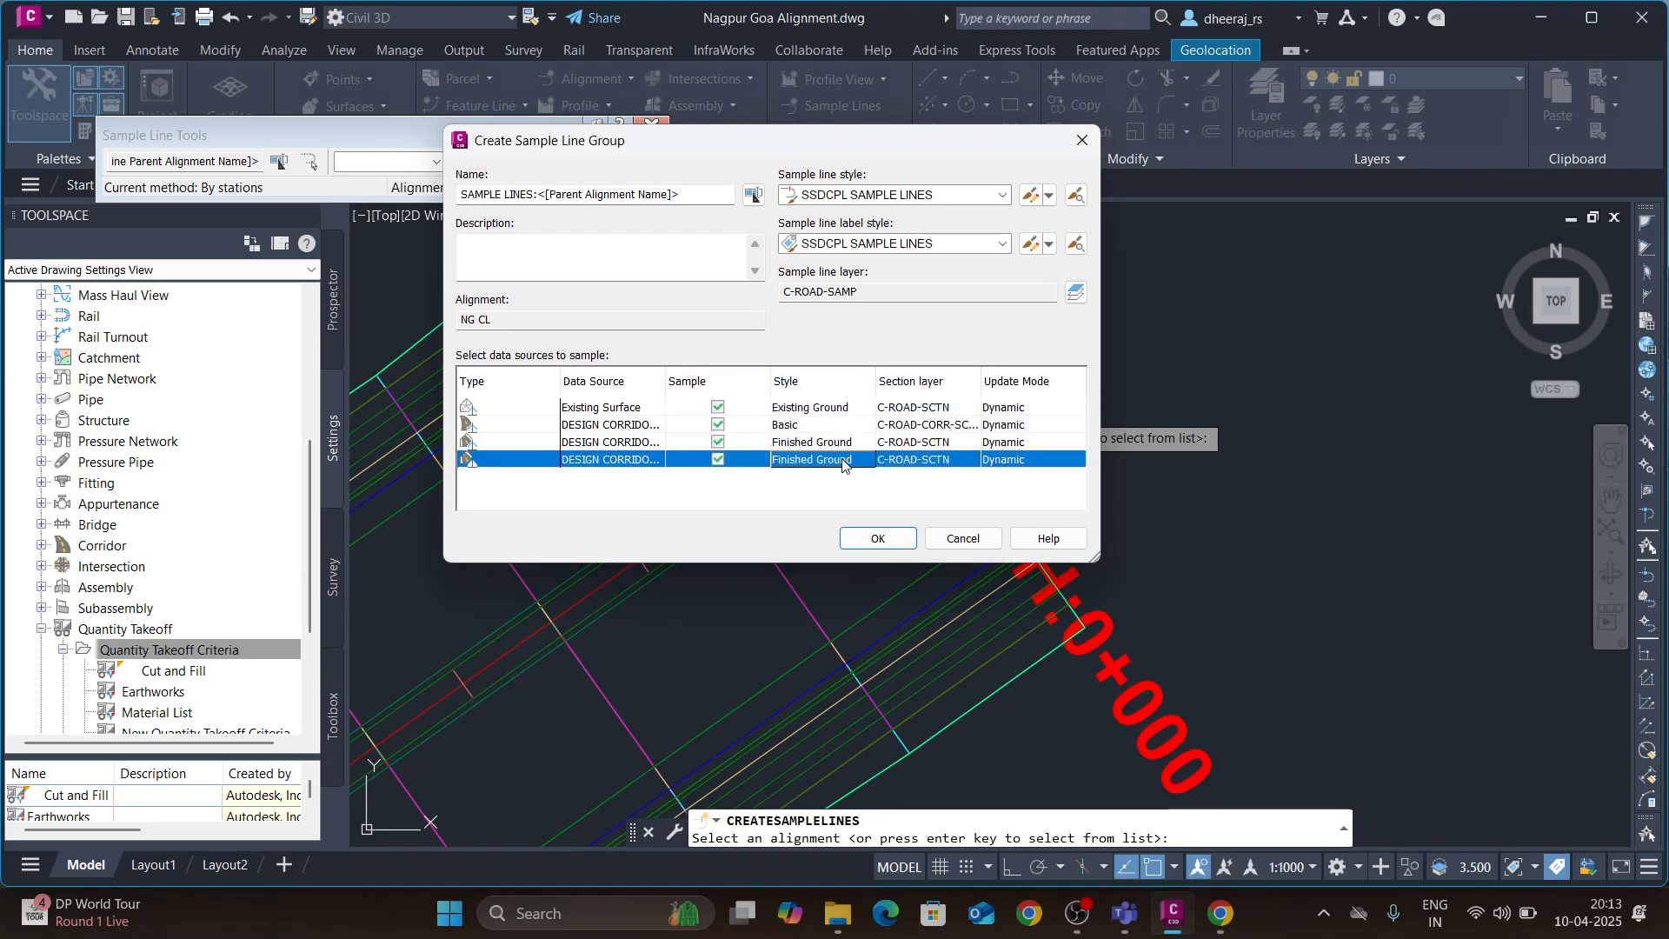
left_click(878, 538)
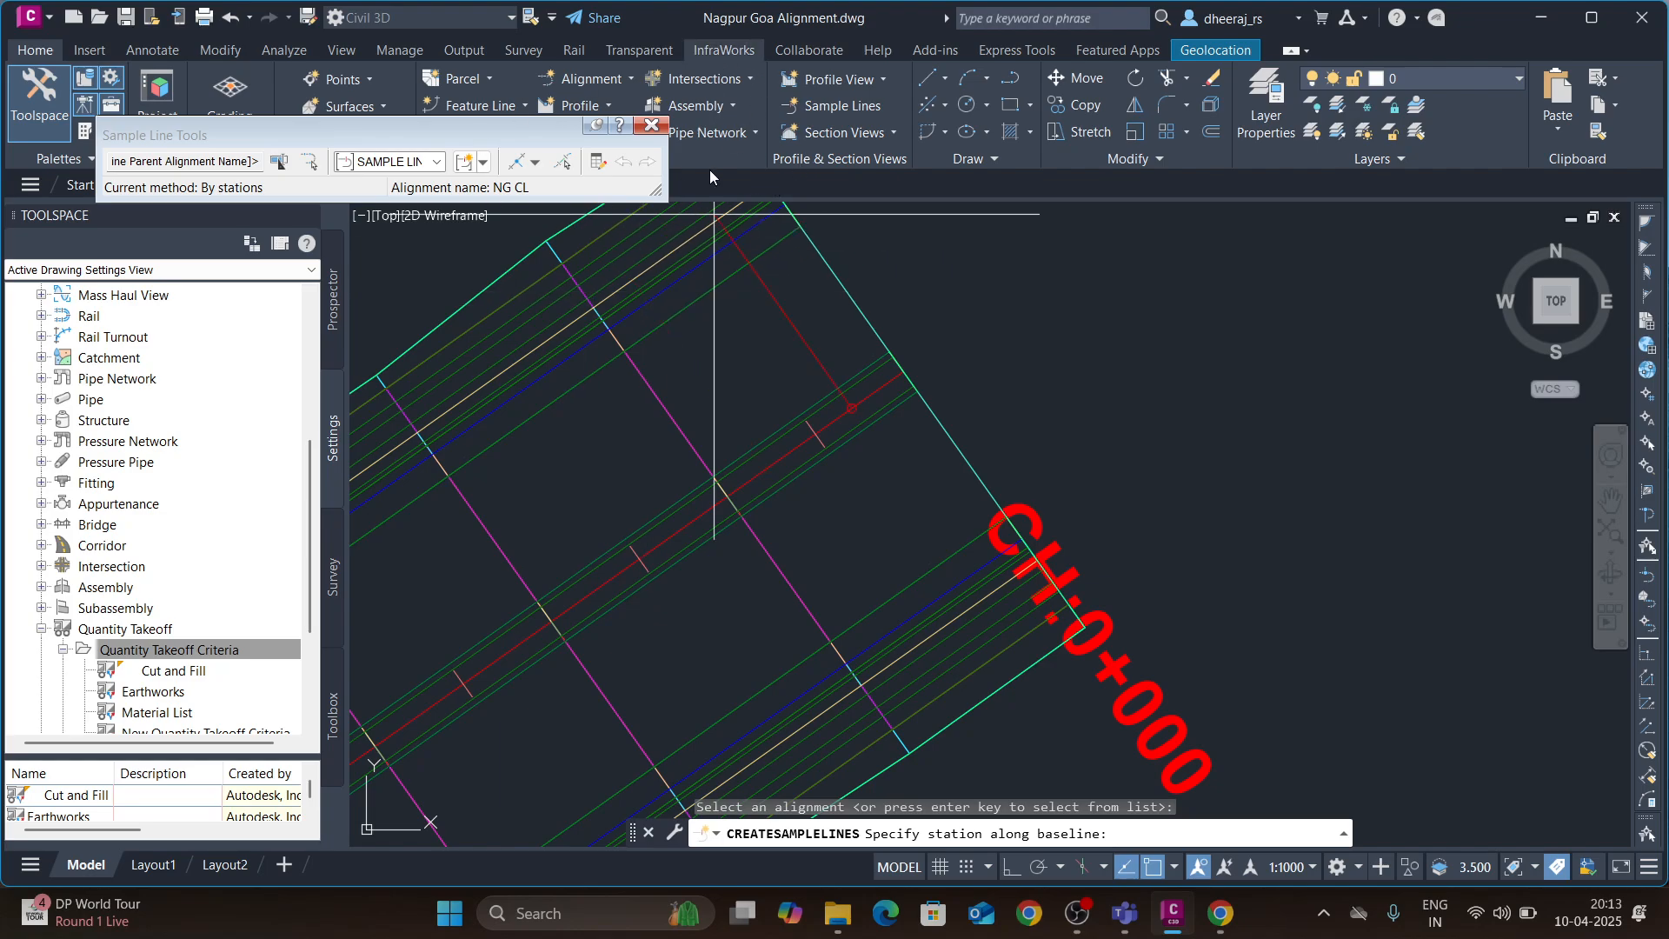
- Switch the sample line creation method to a range of stations and open its settings
left_click(536, 163)
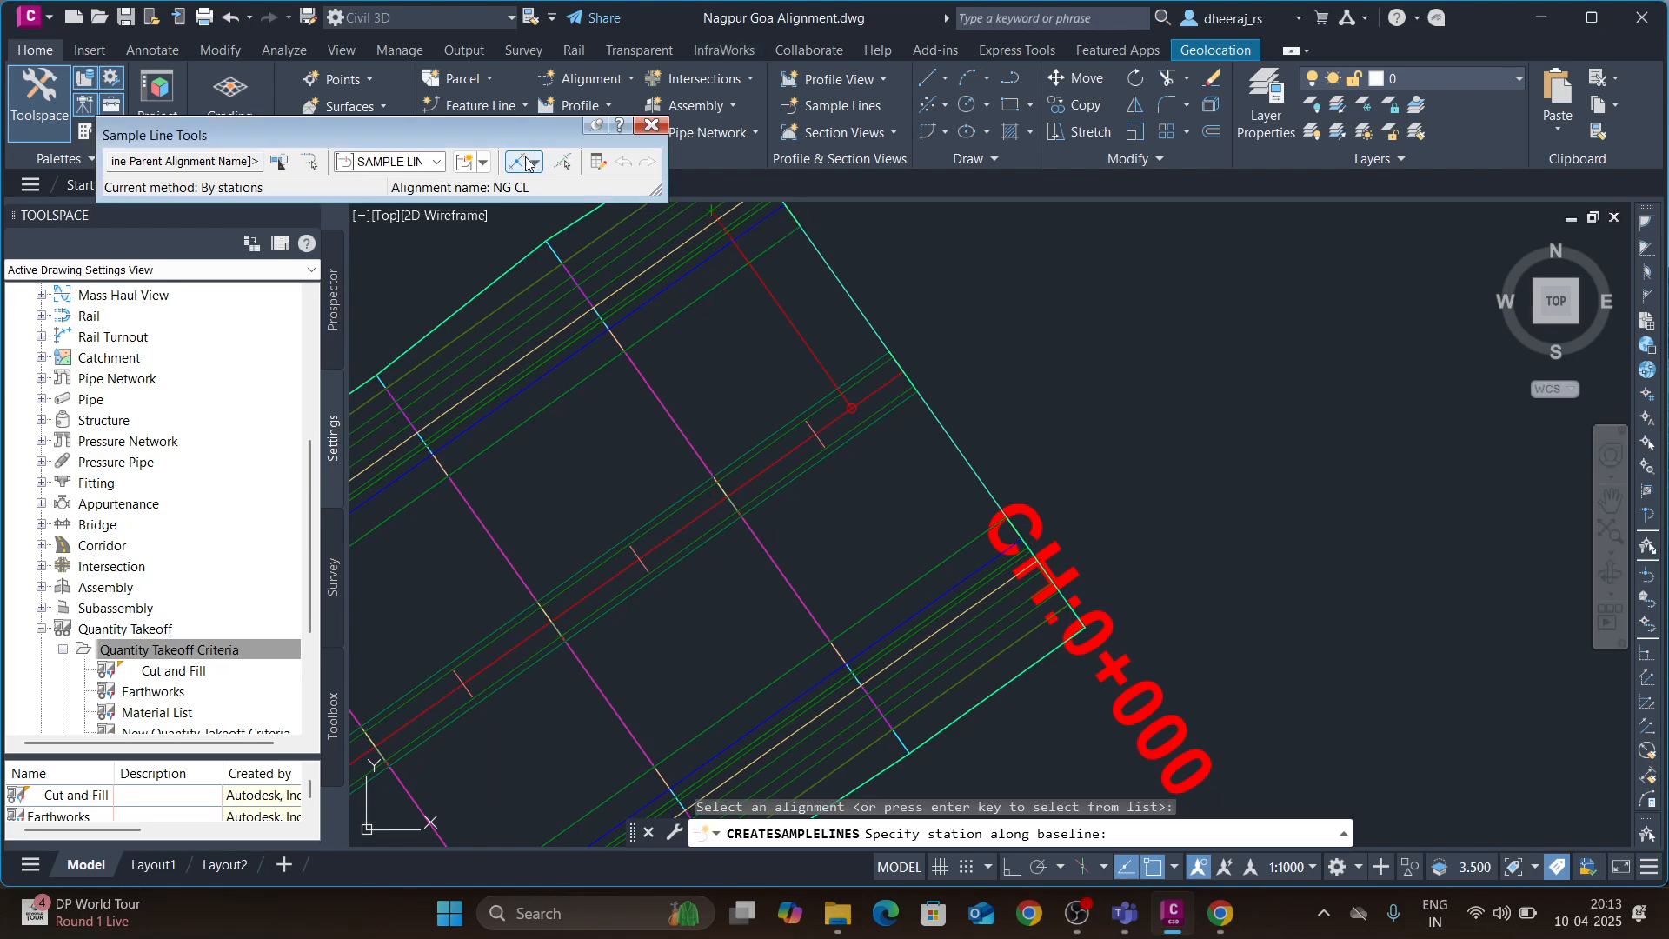
left_click(535, 163)
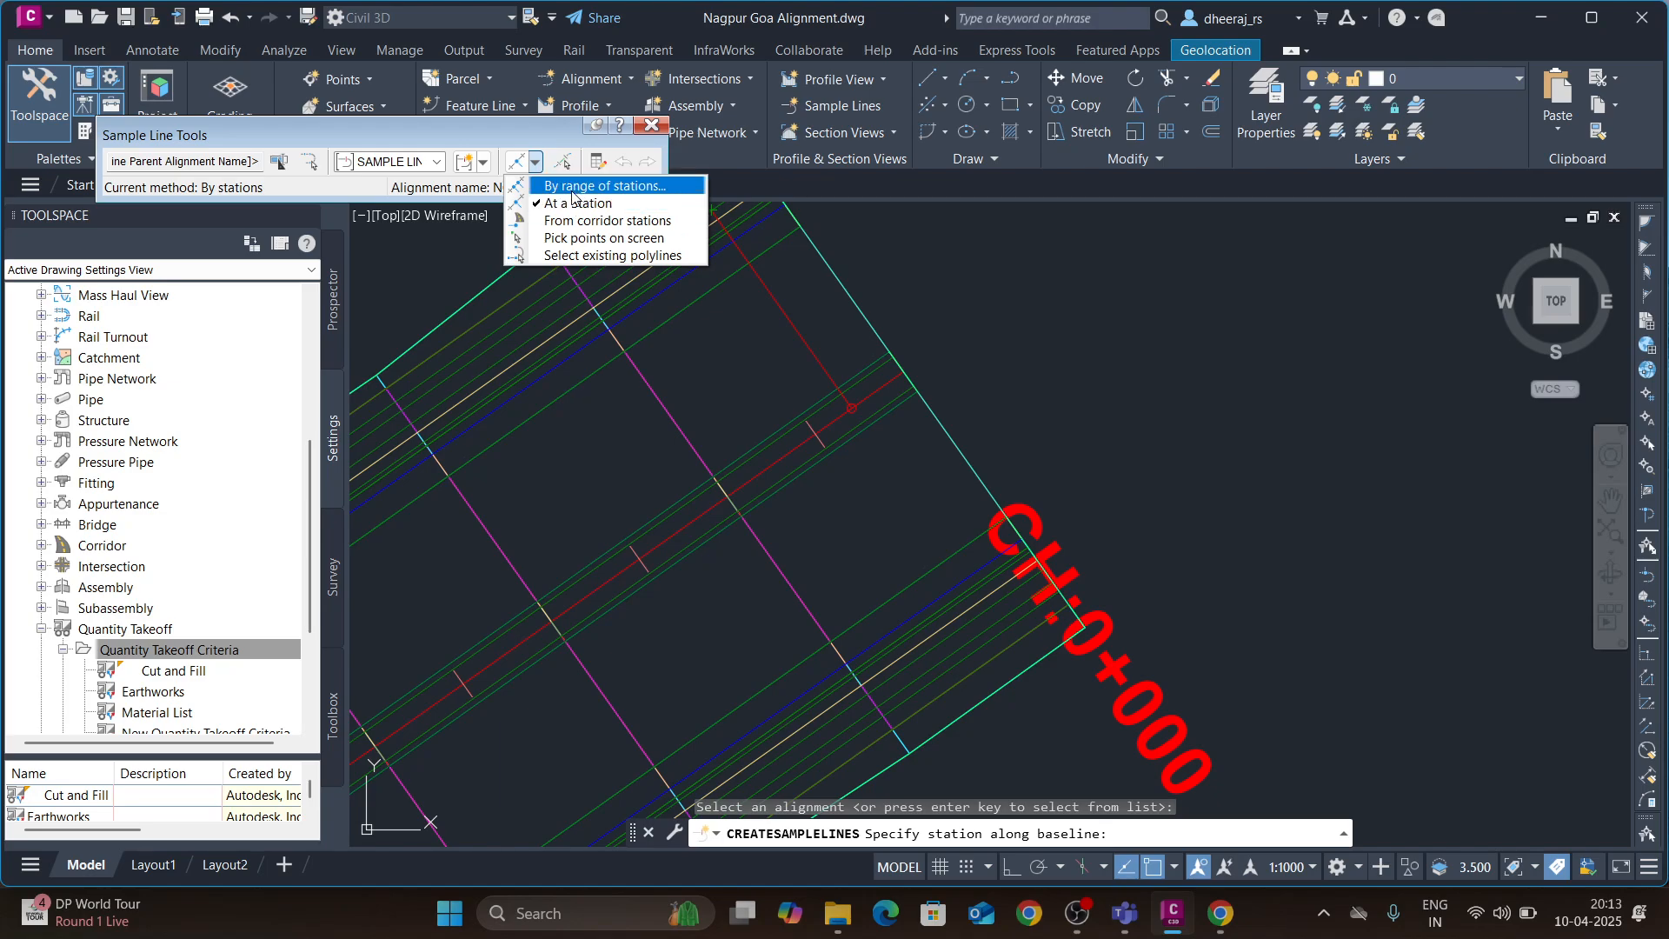
left_click(574, 187)
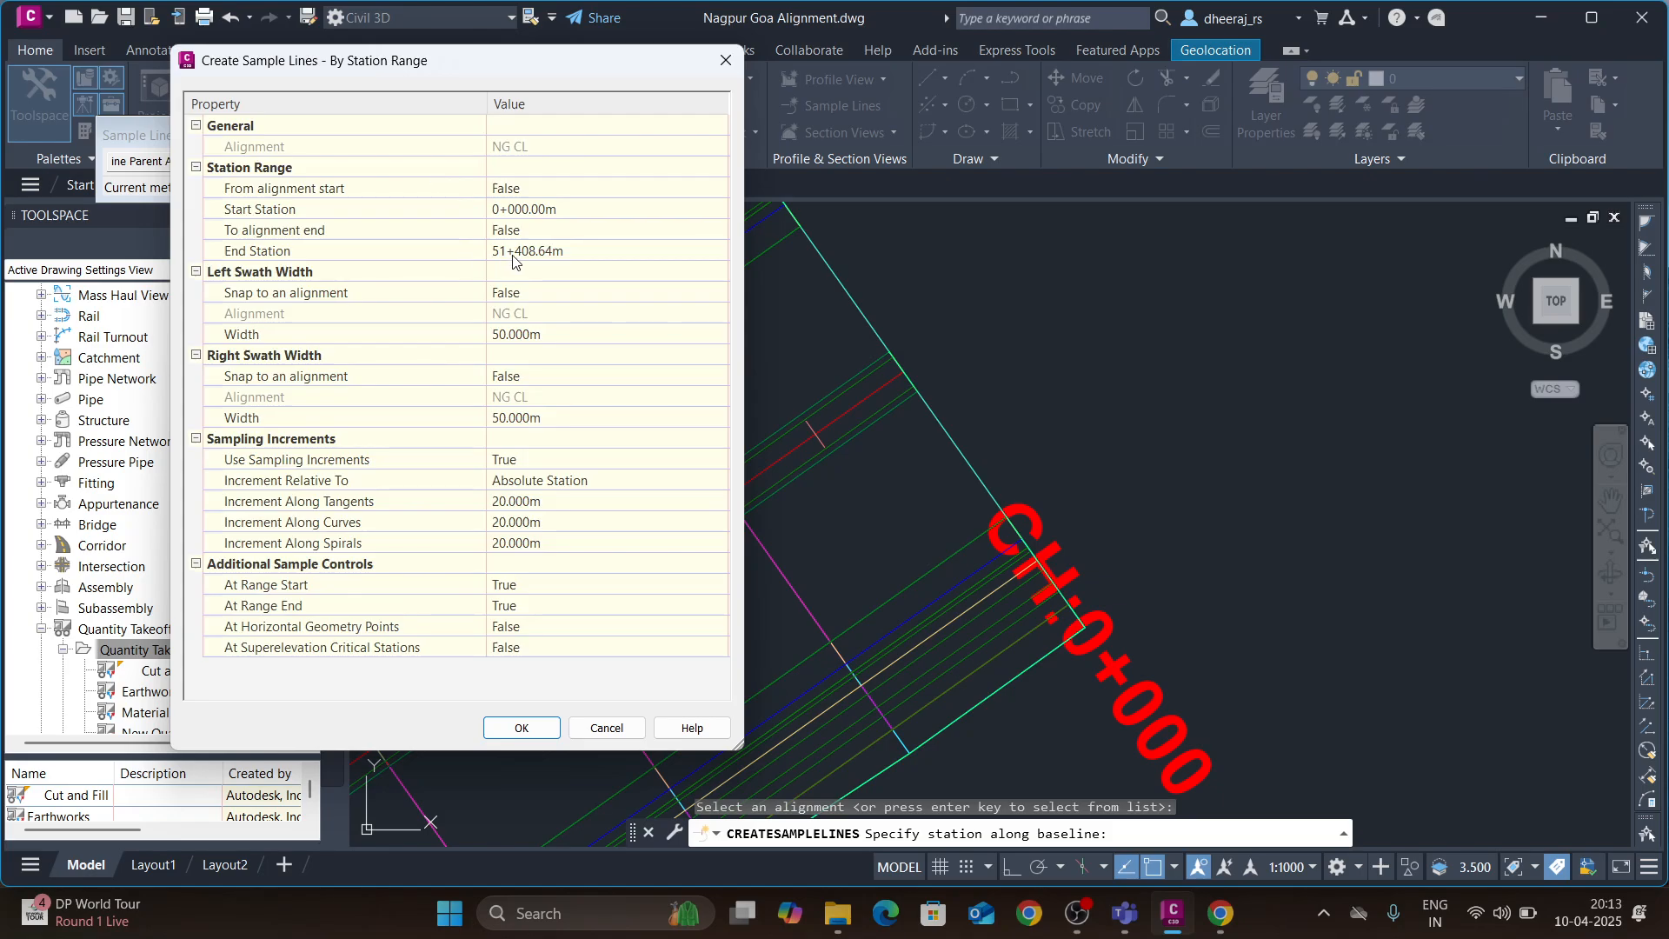
left_click_drag(475, 76, 729, 75)
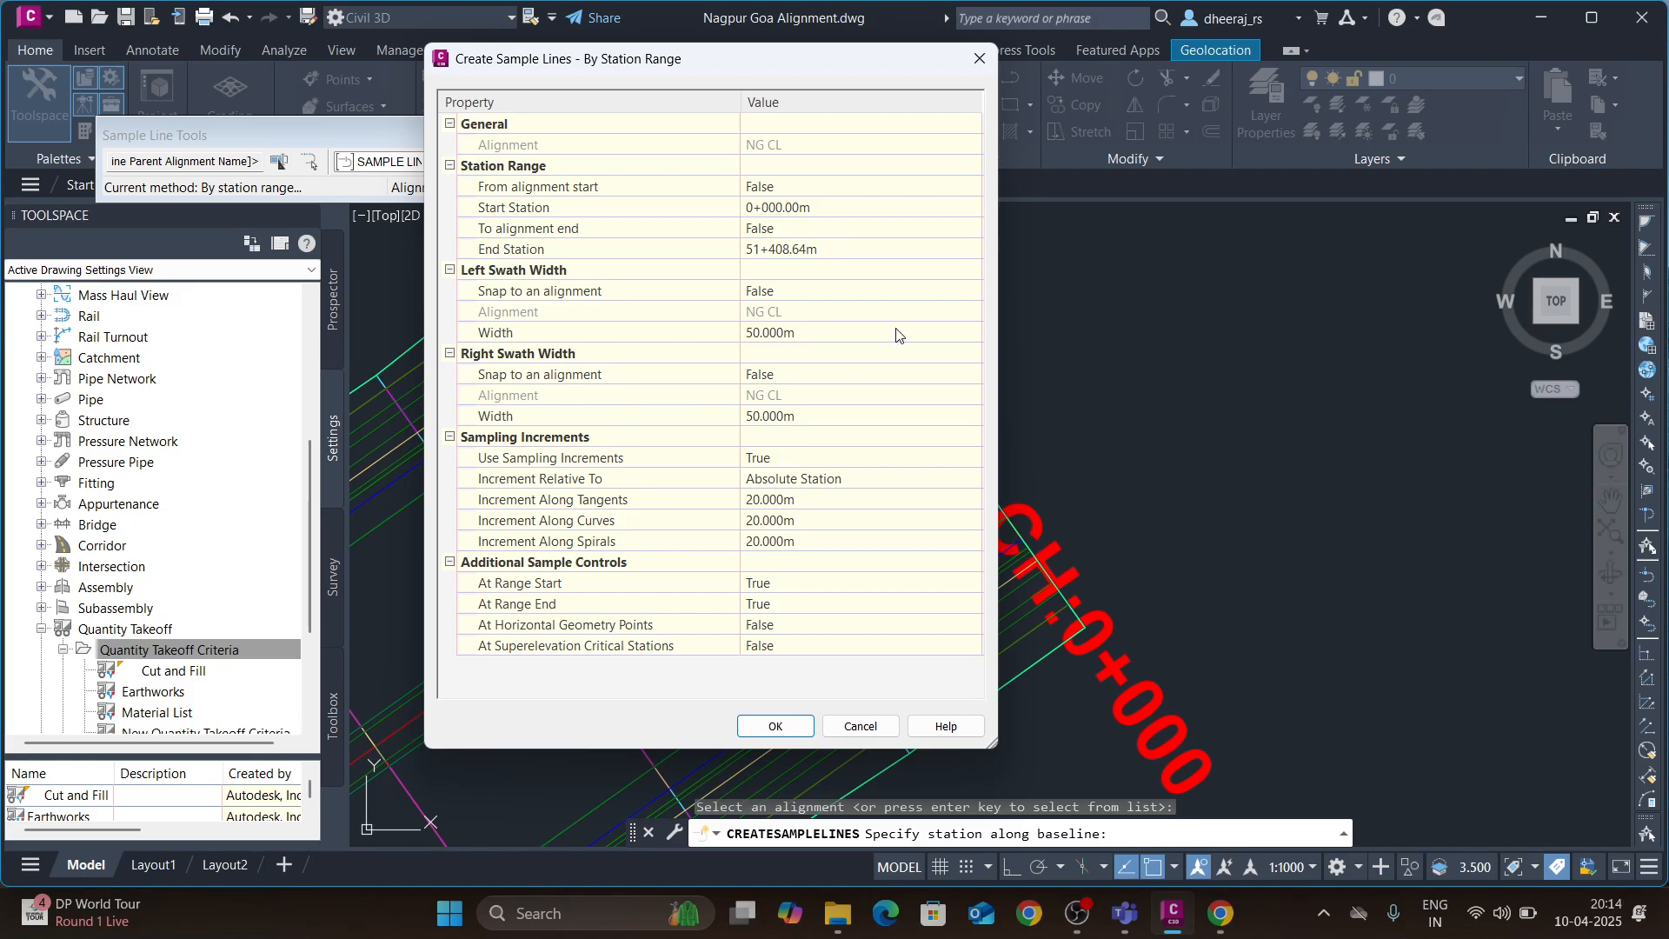
- Set both the left and right swath widths of the sample lines to 30 m
left_click(826, 332)
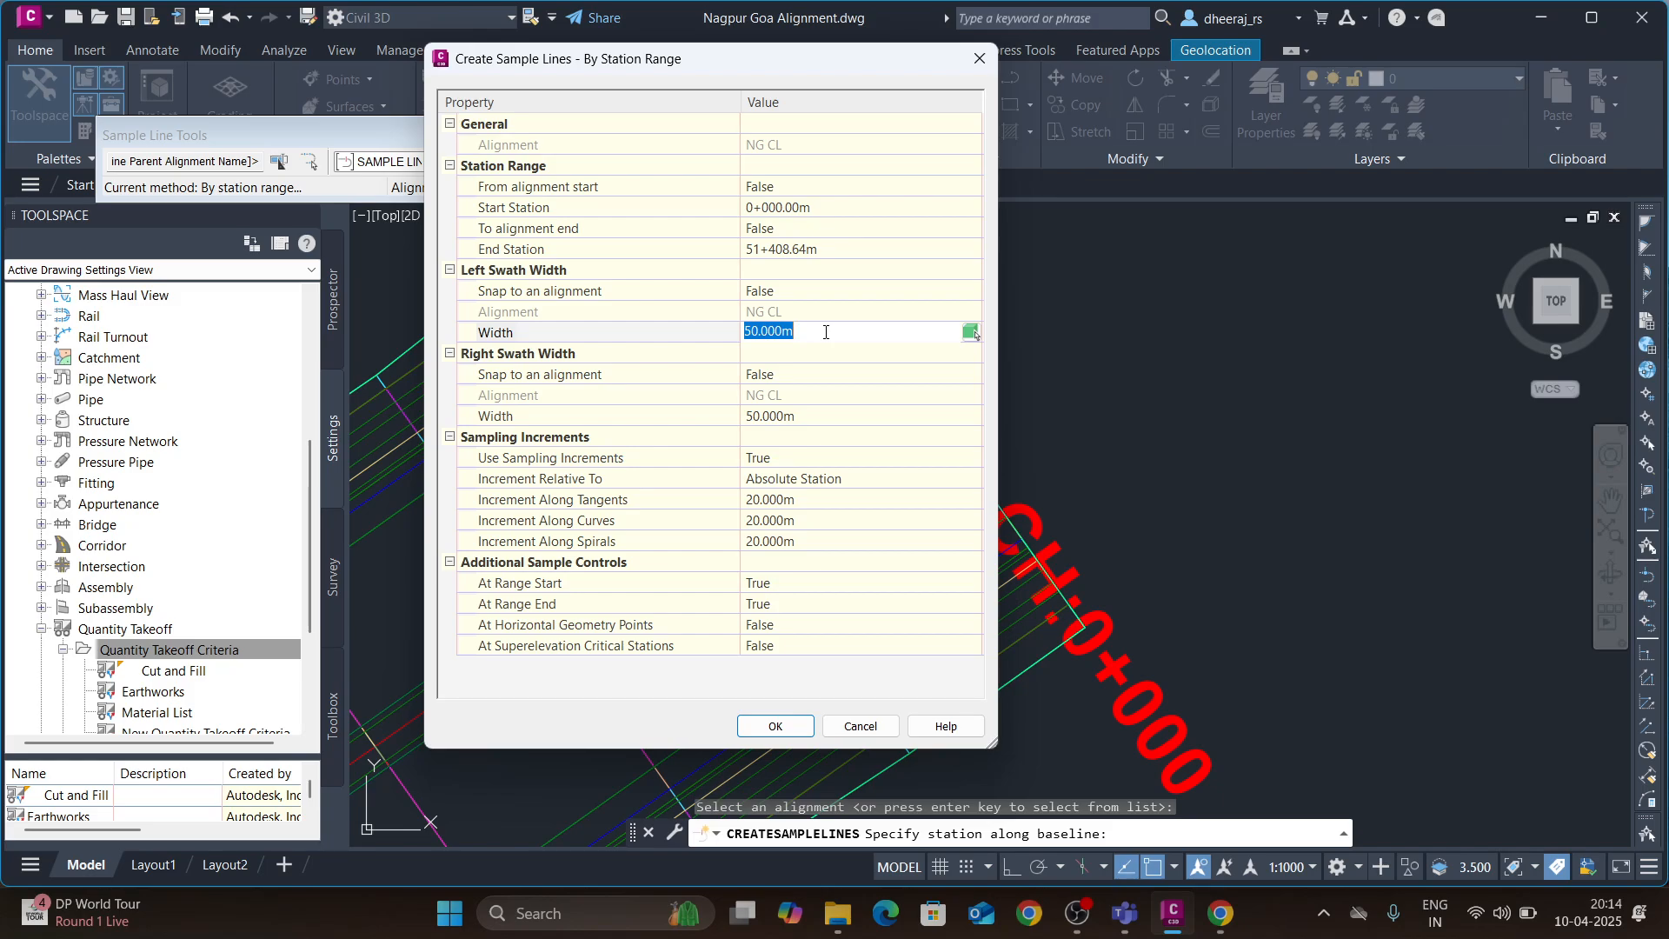
type("30")
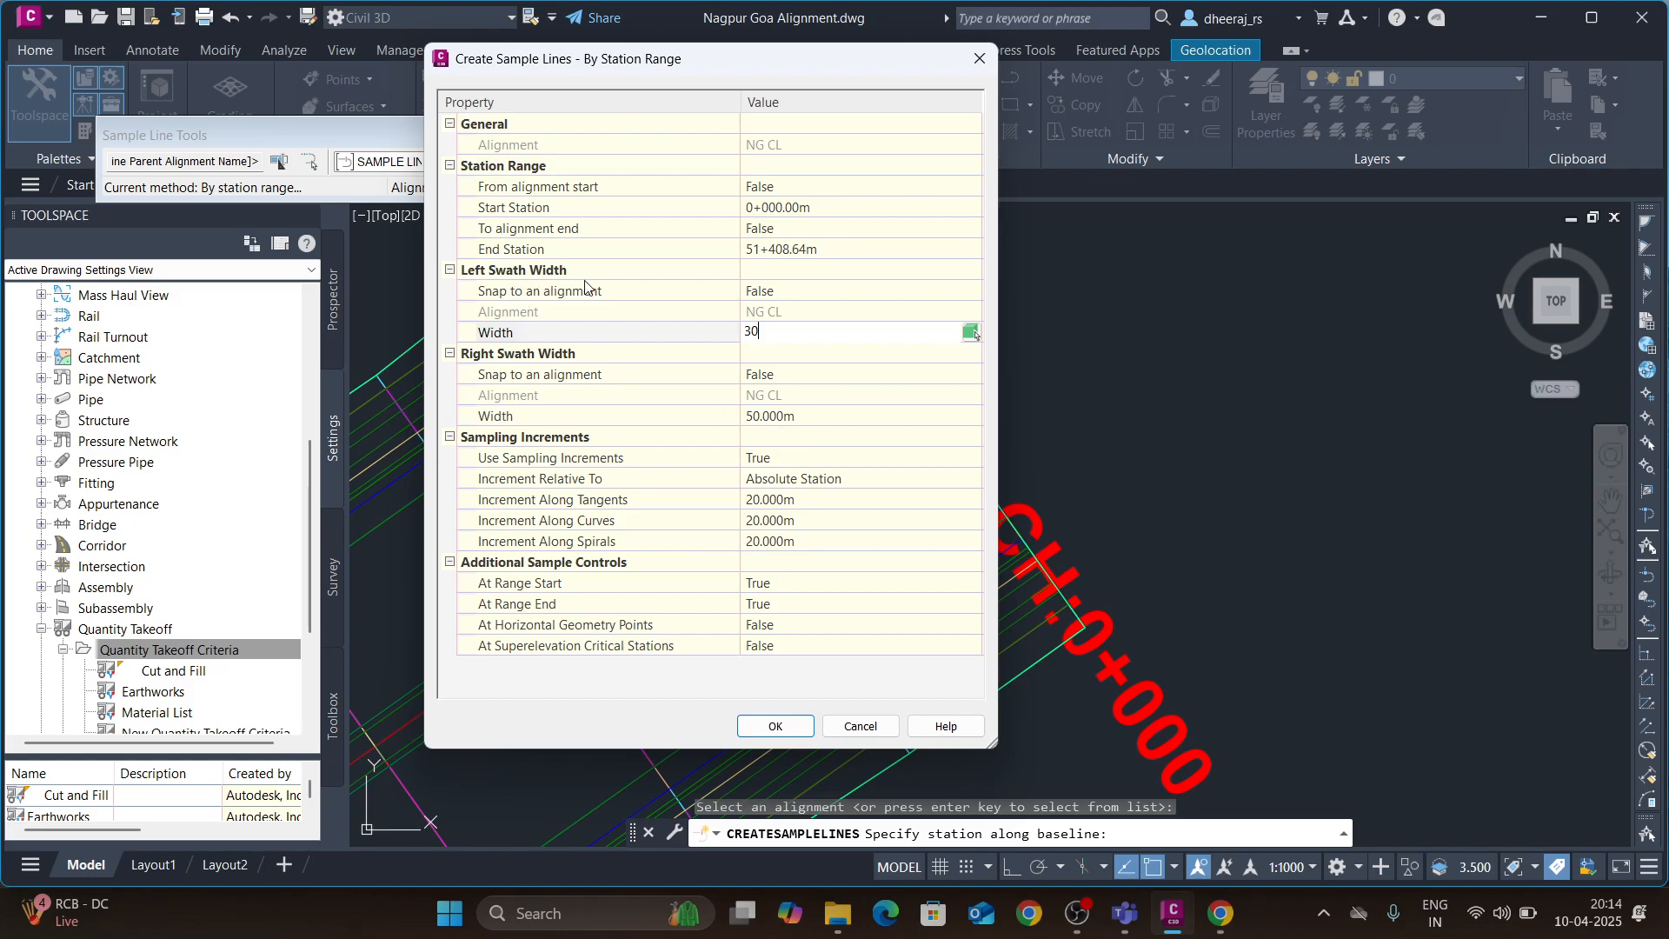
key("Return")
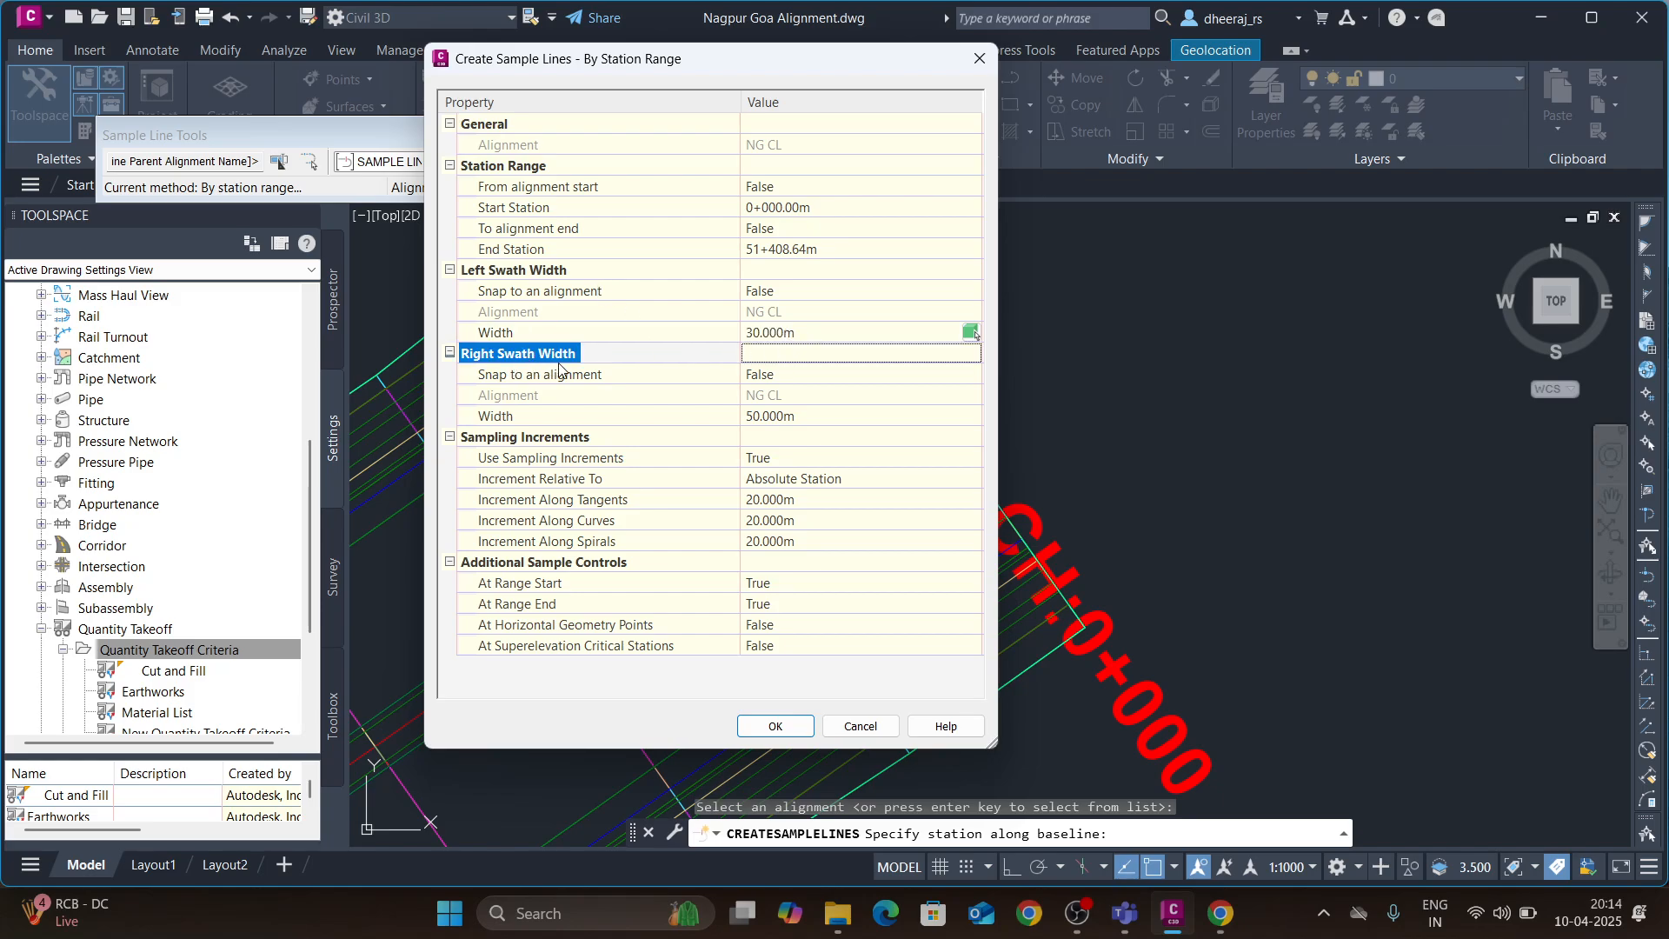
left_click(791, 416)
type("30")
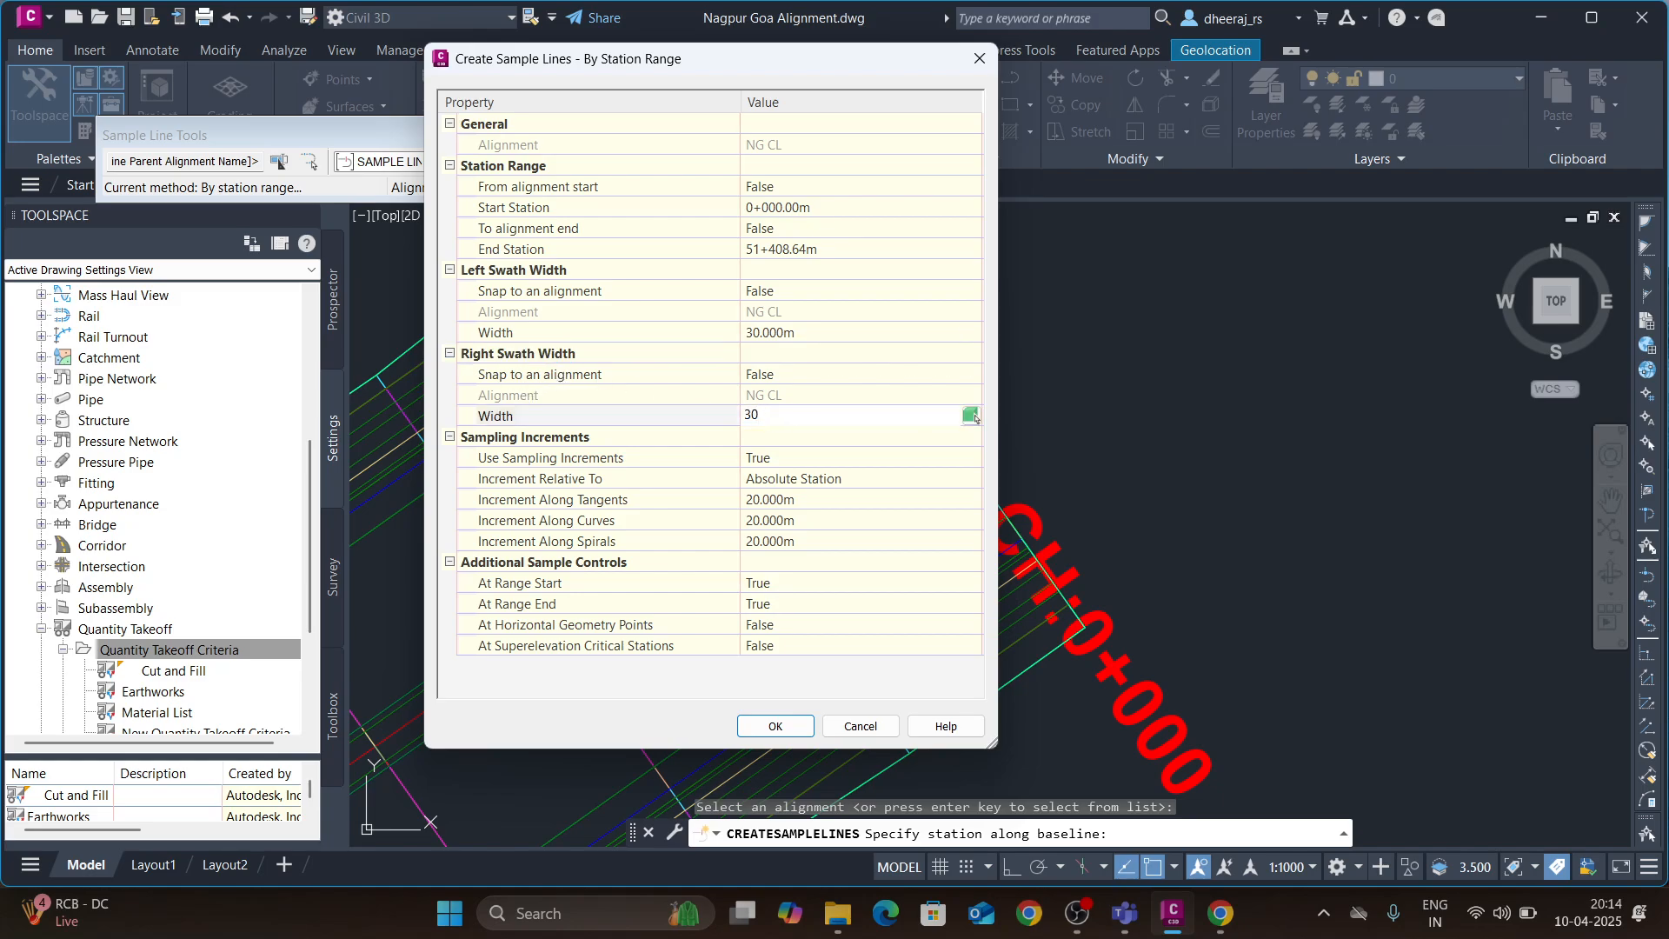
left_click(840, 374)
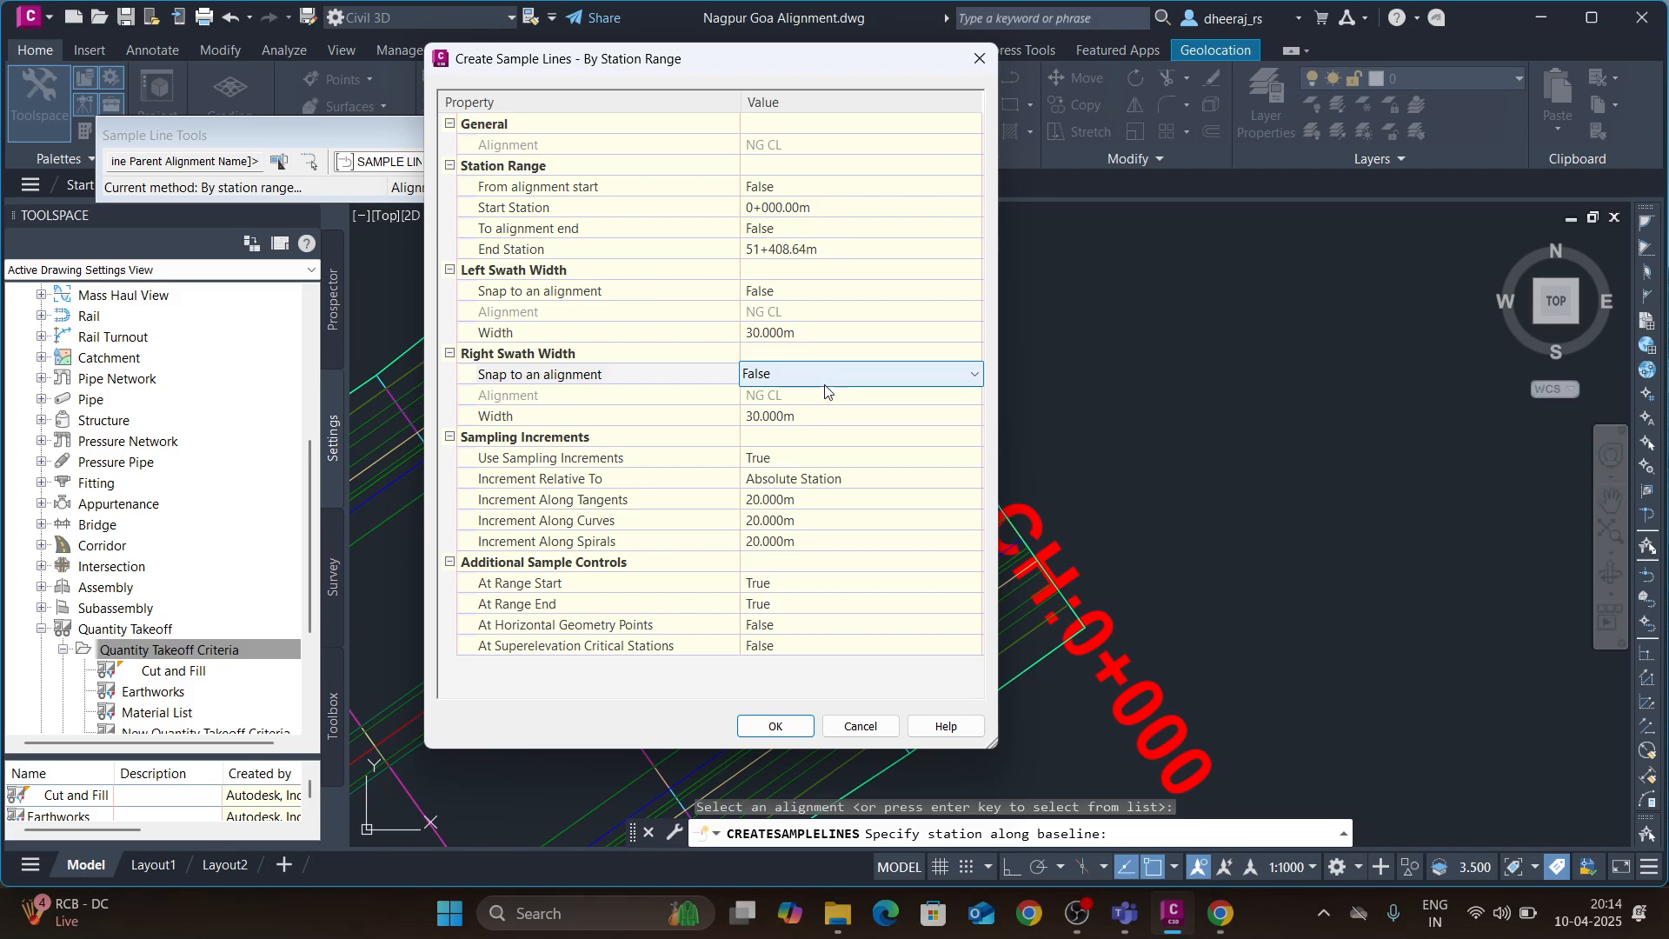
- Set the sampling increments along tangents, curves and spirals to 200 m each
left_click(796, 500)
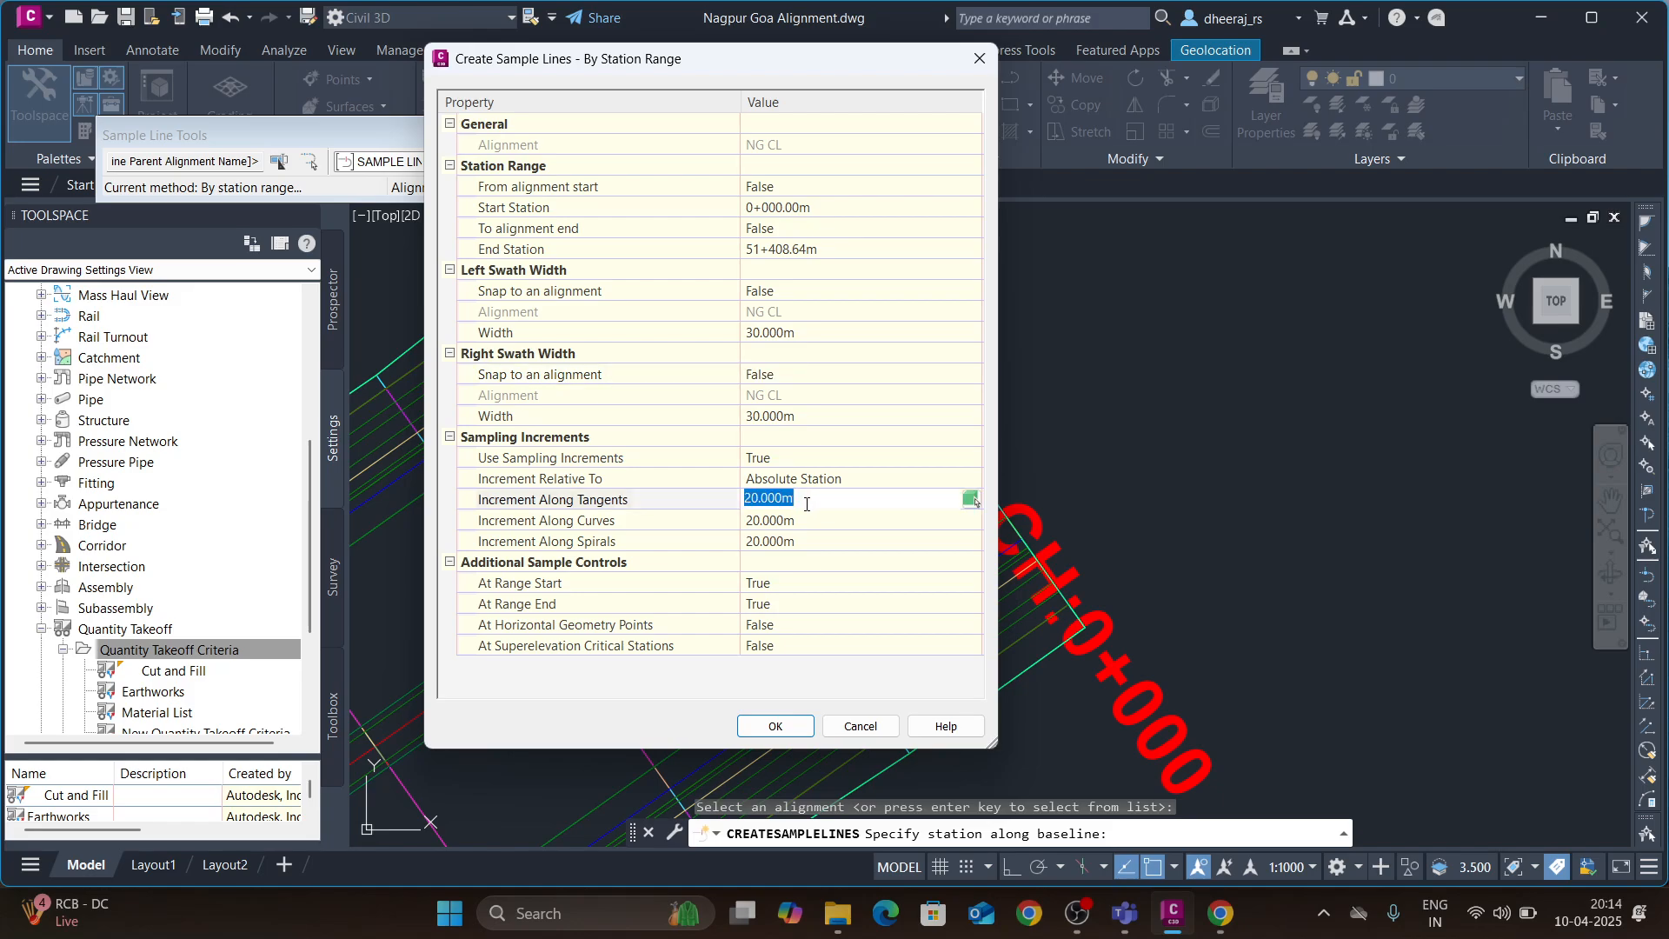
type("200")
left_click(805, 521)
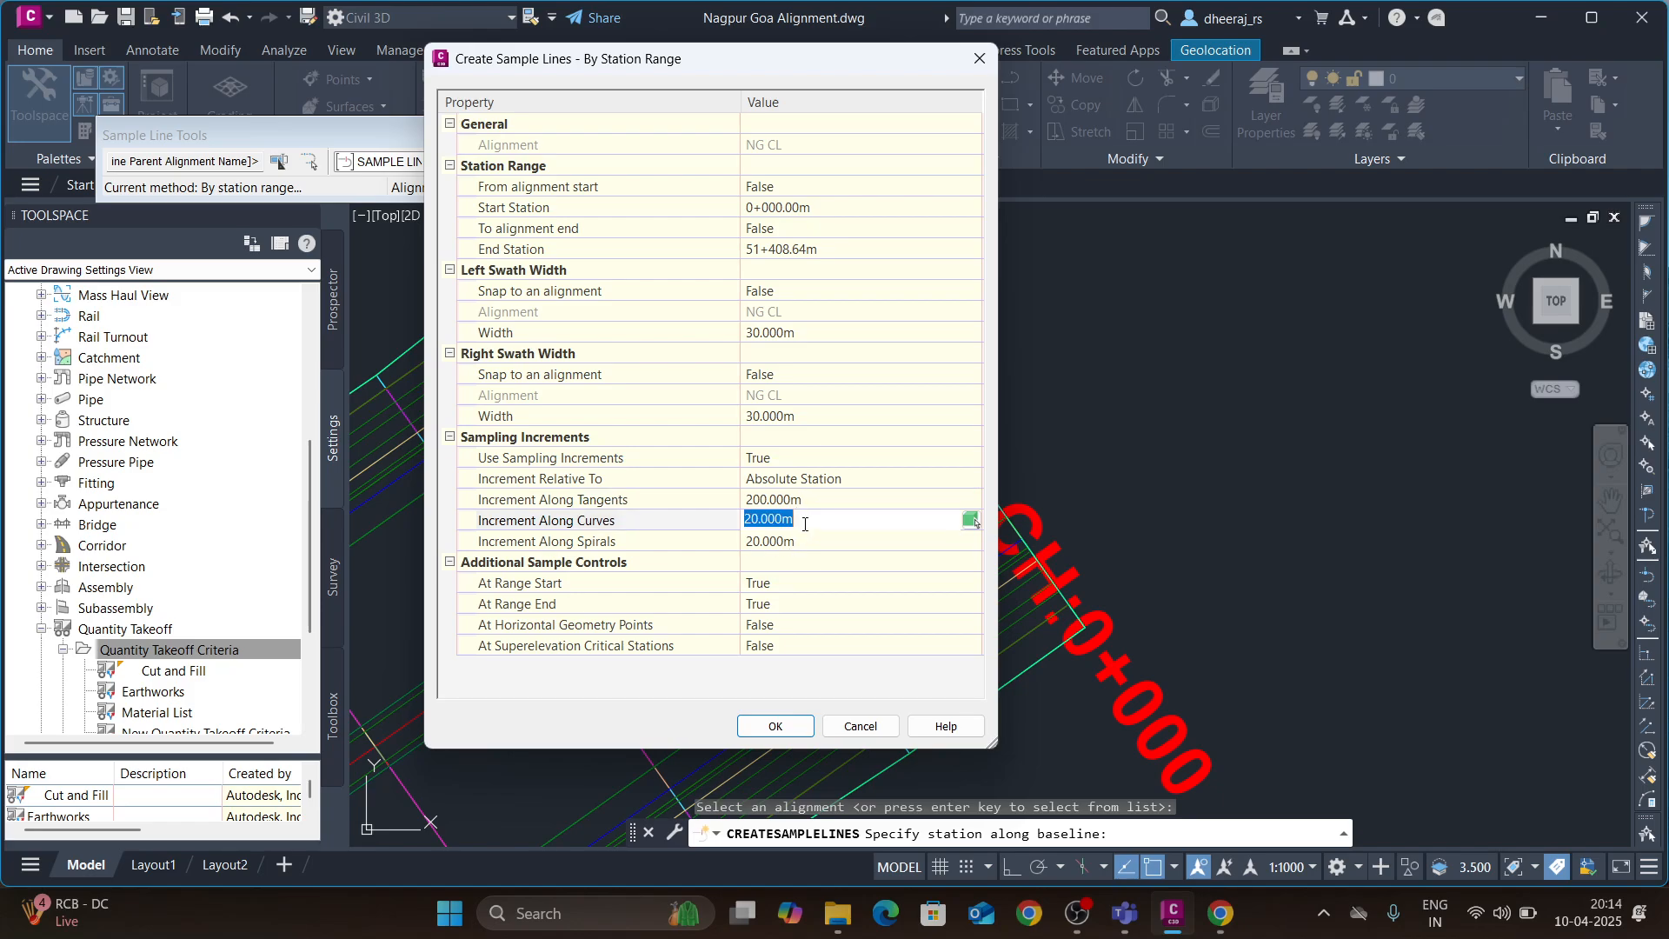
type("200")
left_click(972, 540)
type("200")
left_click(876, 438)
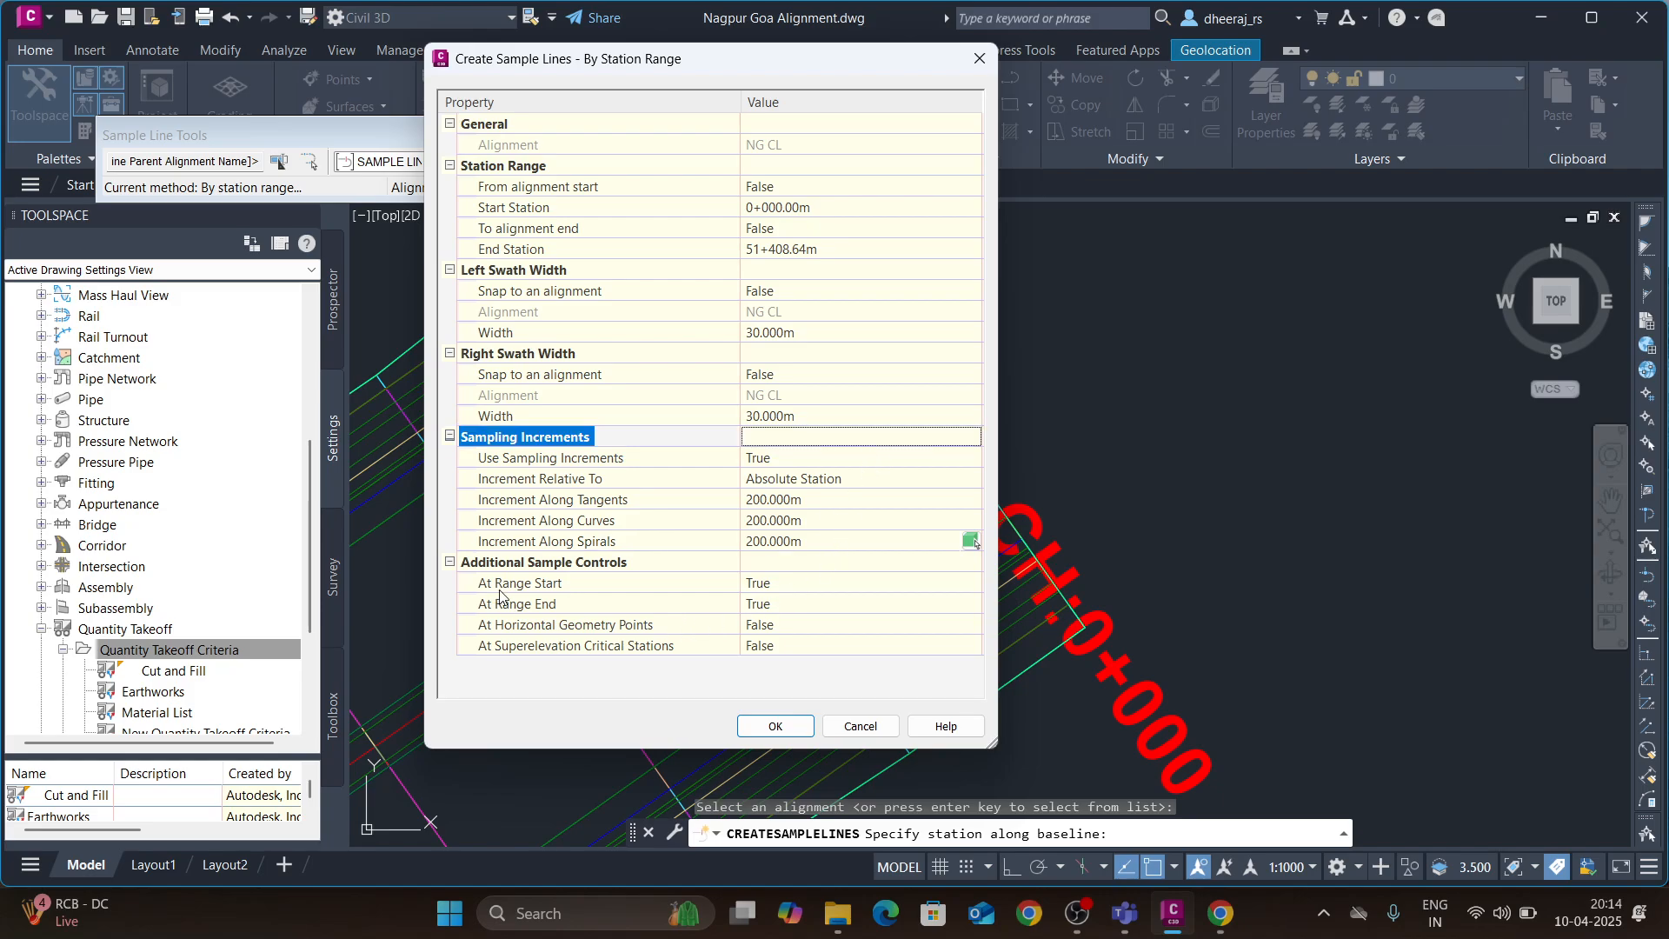
- Keep sampling at the range start and range end set to True and generate the sample lines over the station range
left_click(789, 584)
left_click(784, 587)
left_click(780, 622)
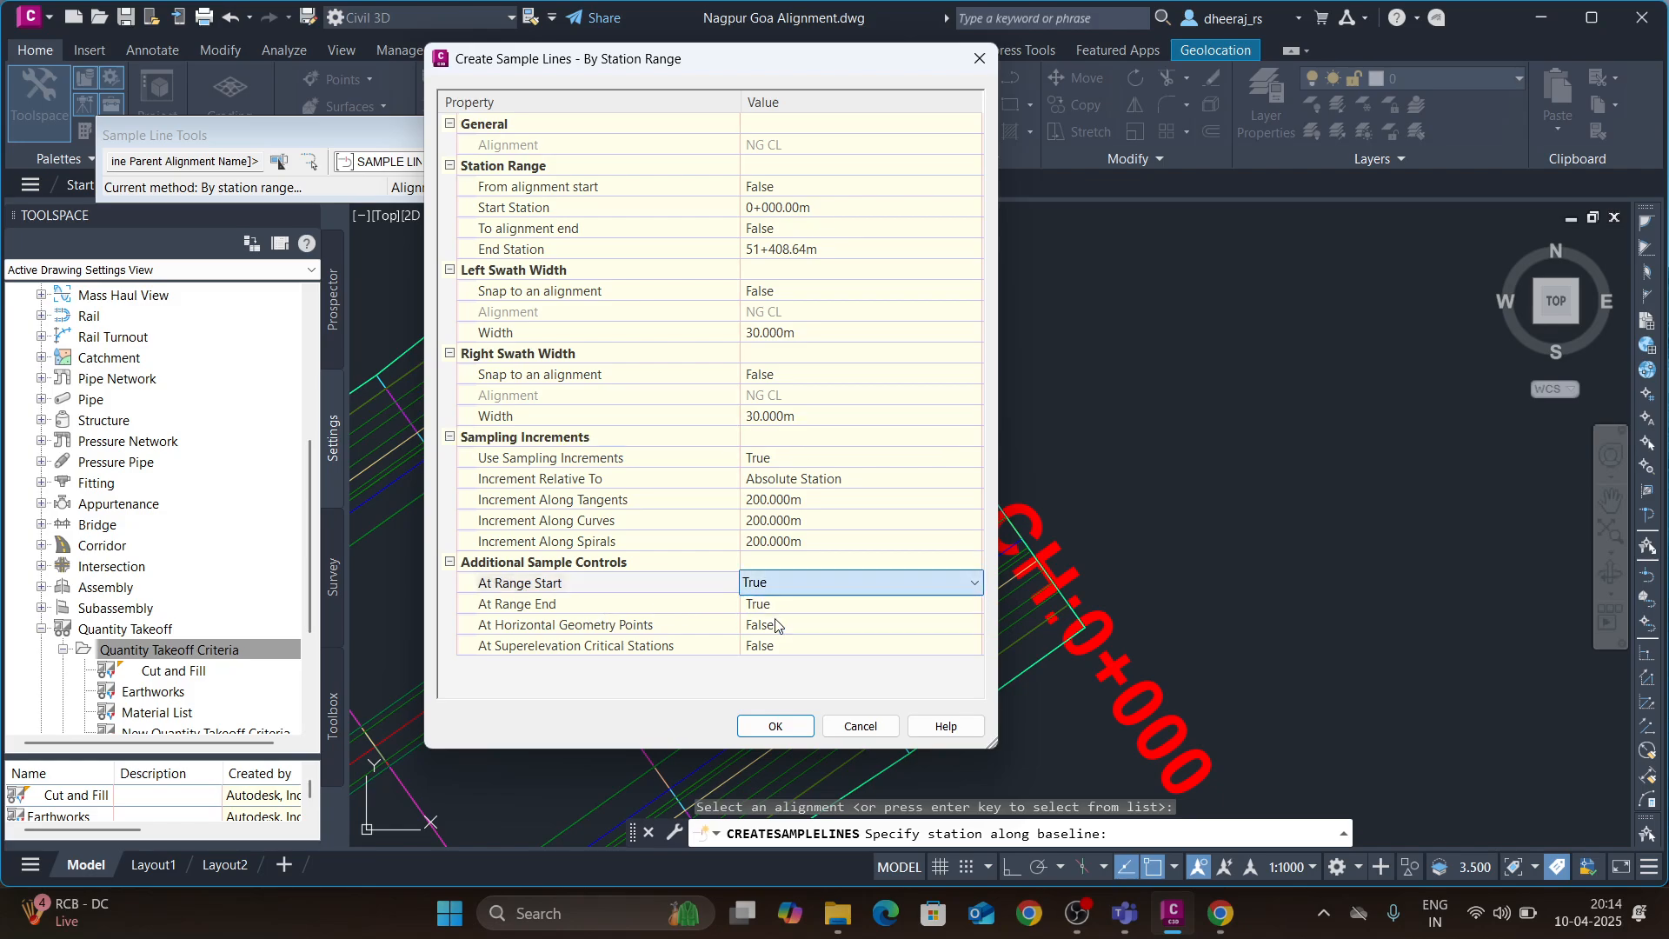
left_click(787, 605)
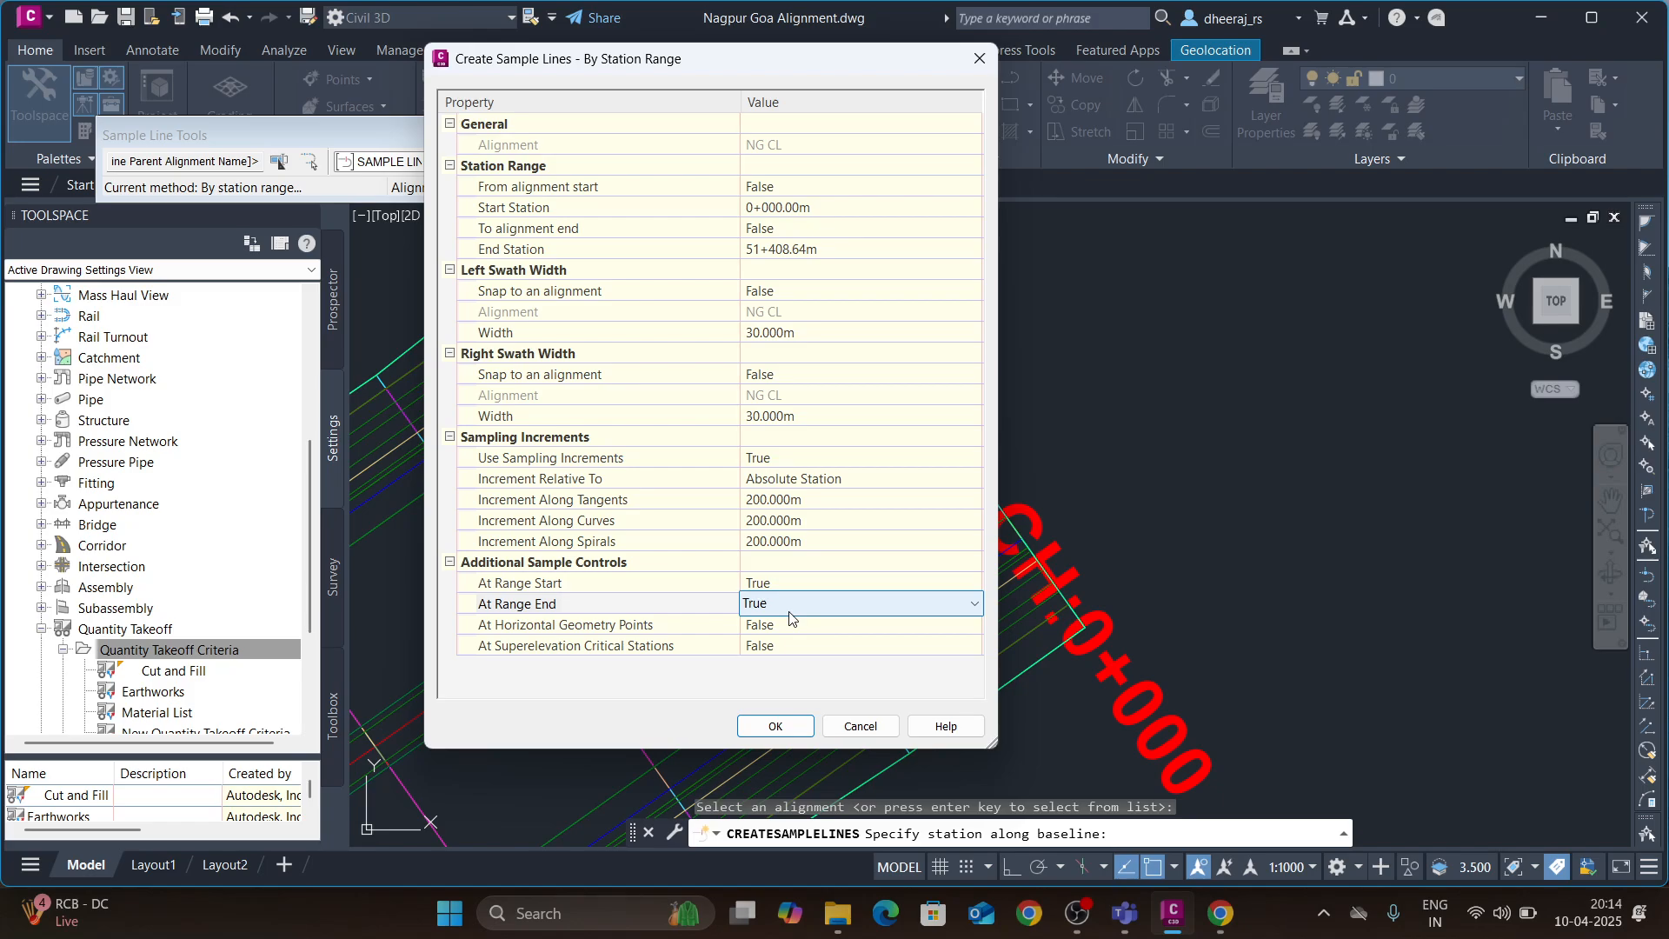
left_click(776, 727)
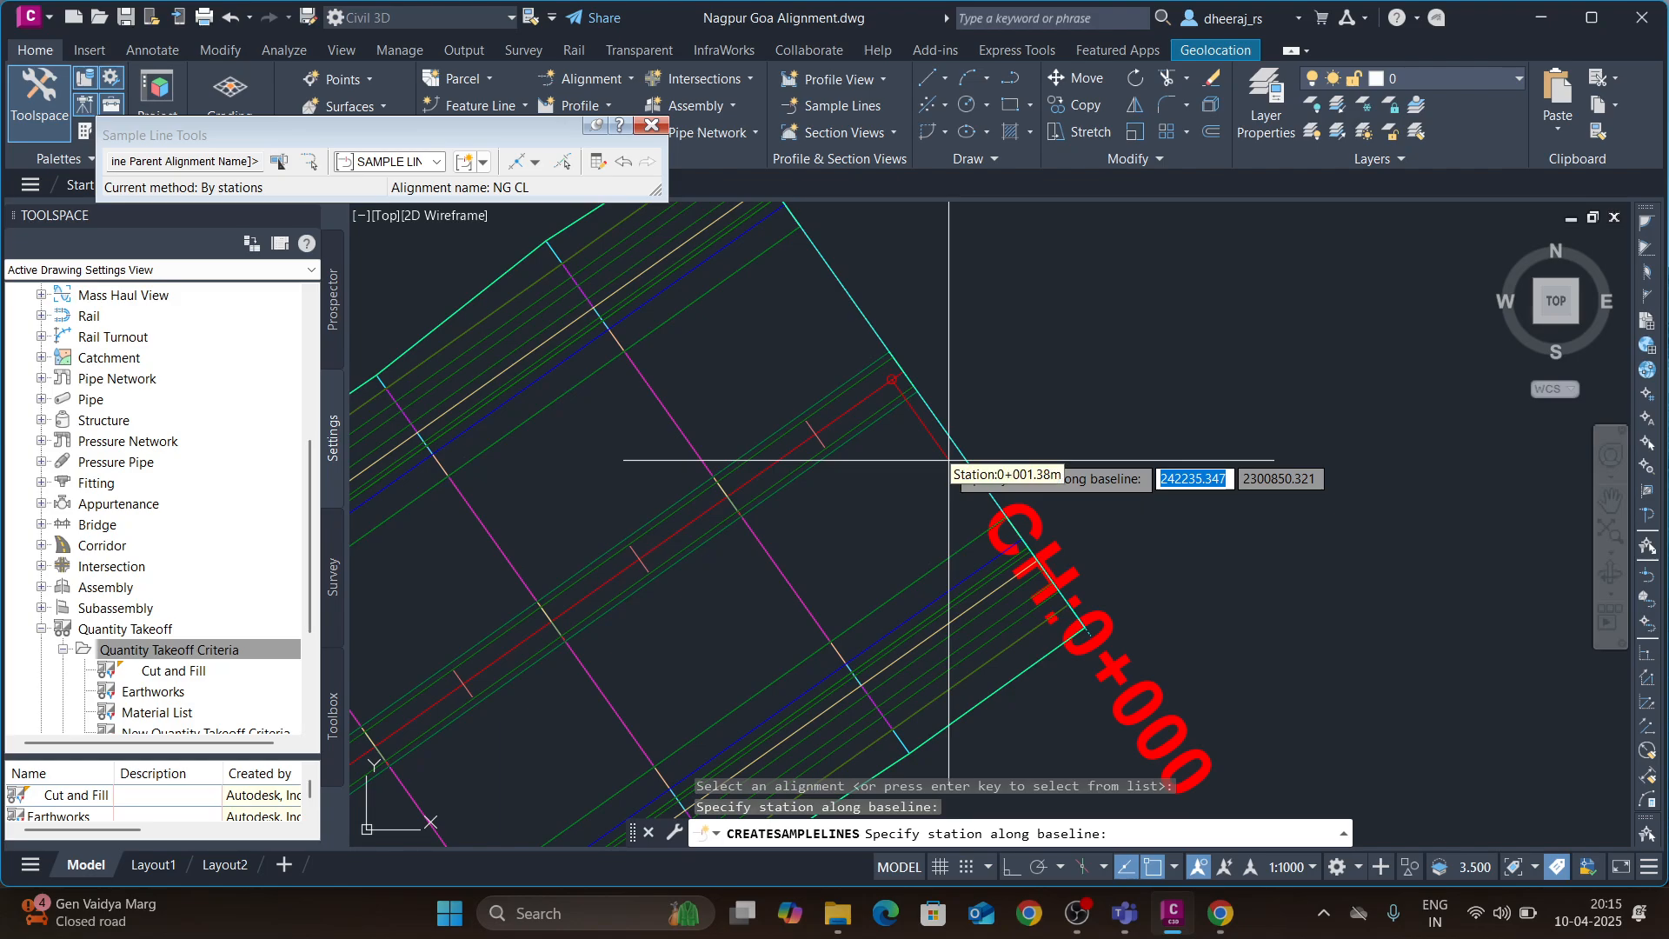
- Add a single sample line at about station 0+013.53 with 30 m left and right swath widths, and finish the command
left_click(855, 554)
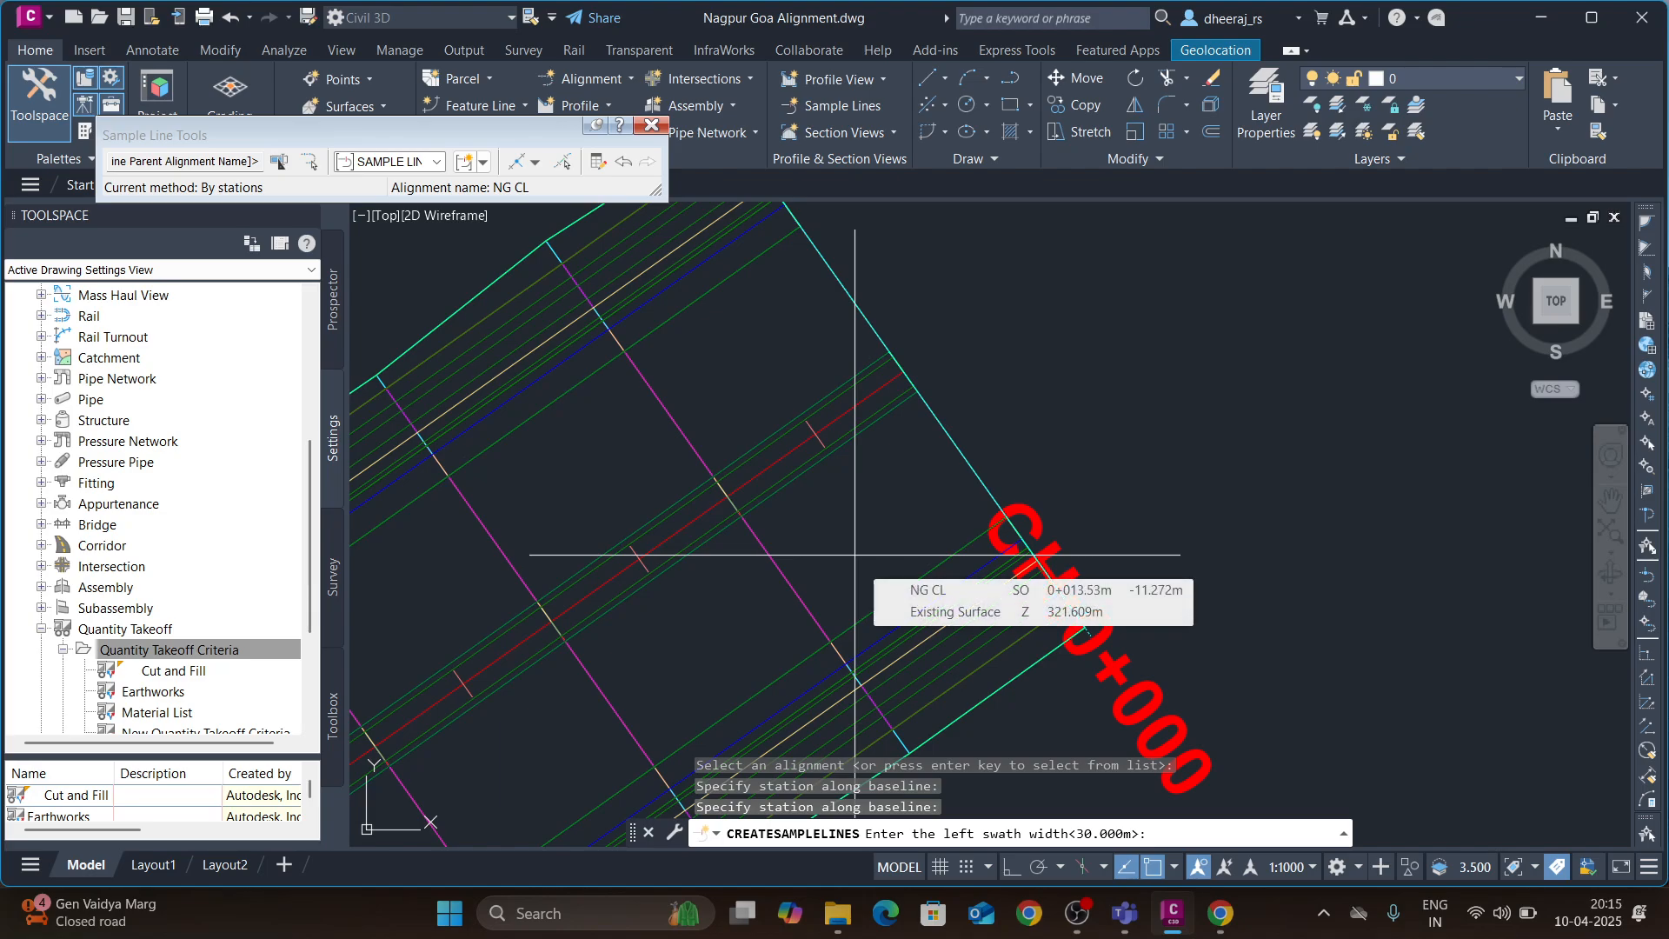
key("Return")
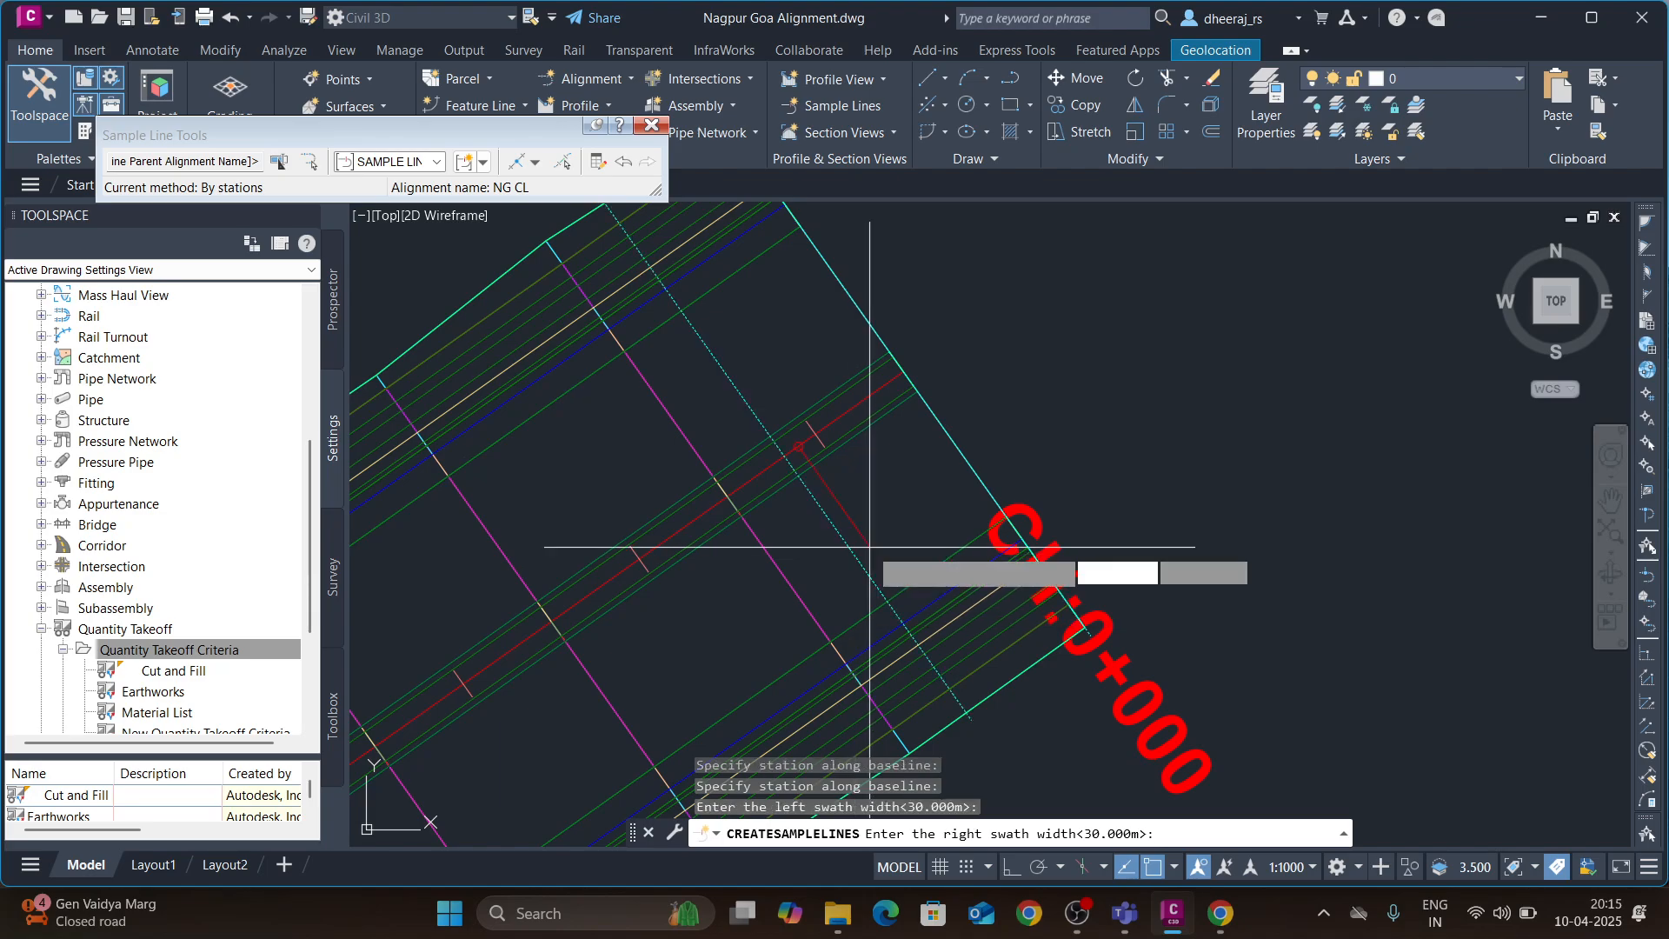
key("Return")
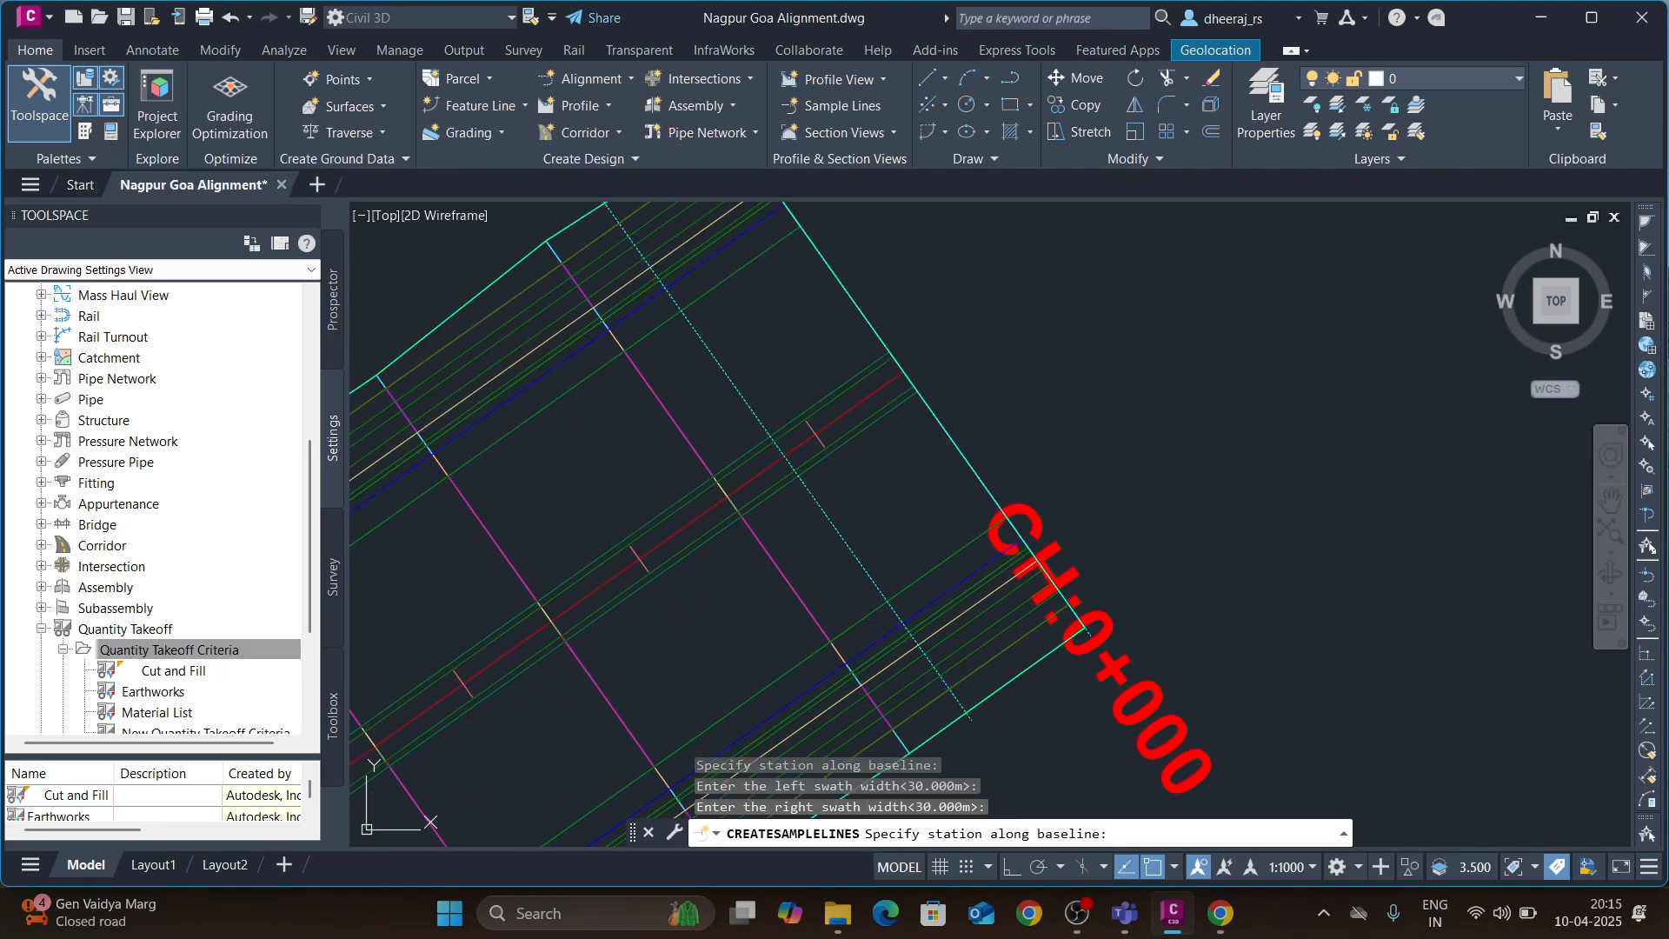
key("Return")
- Examine the sample lines, their station labels and their swath extents along the first part of the corridor
scroll(893, 541, "down", 8)
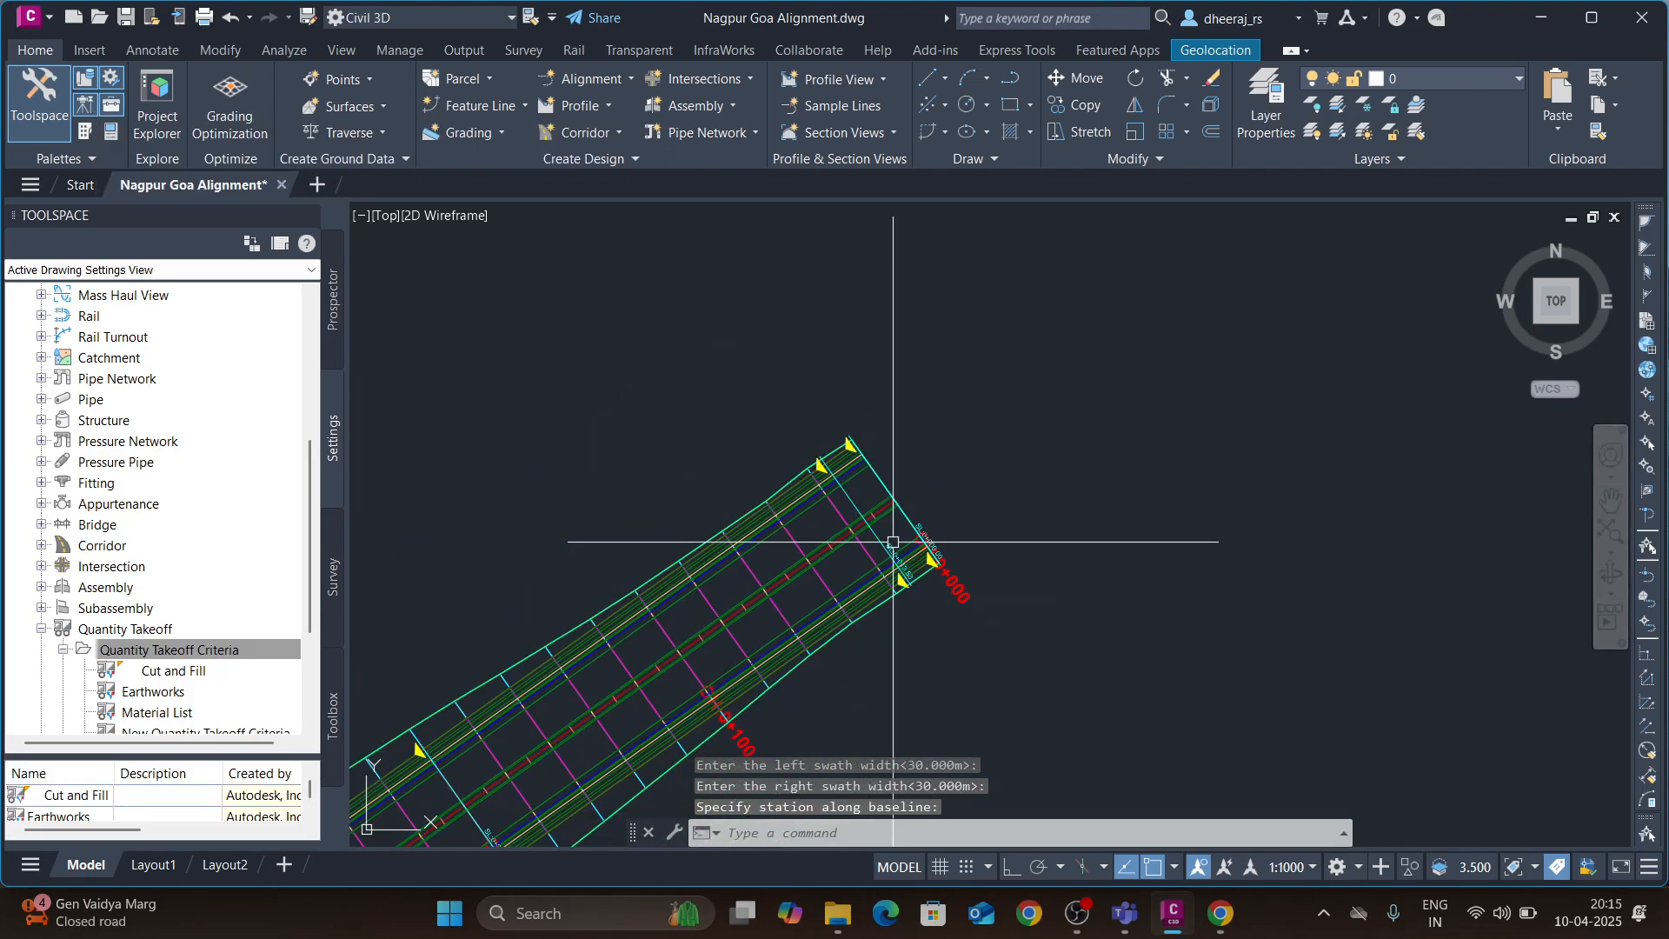
scroll(892, 541, "up", 8)
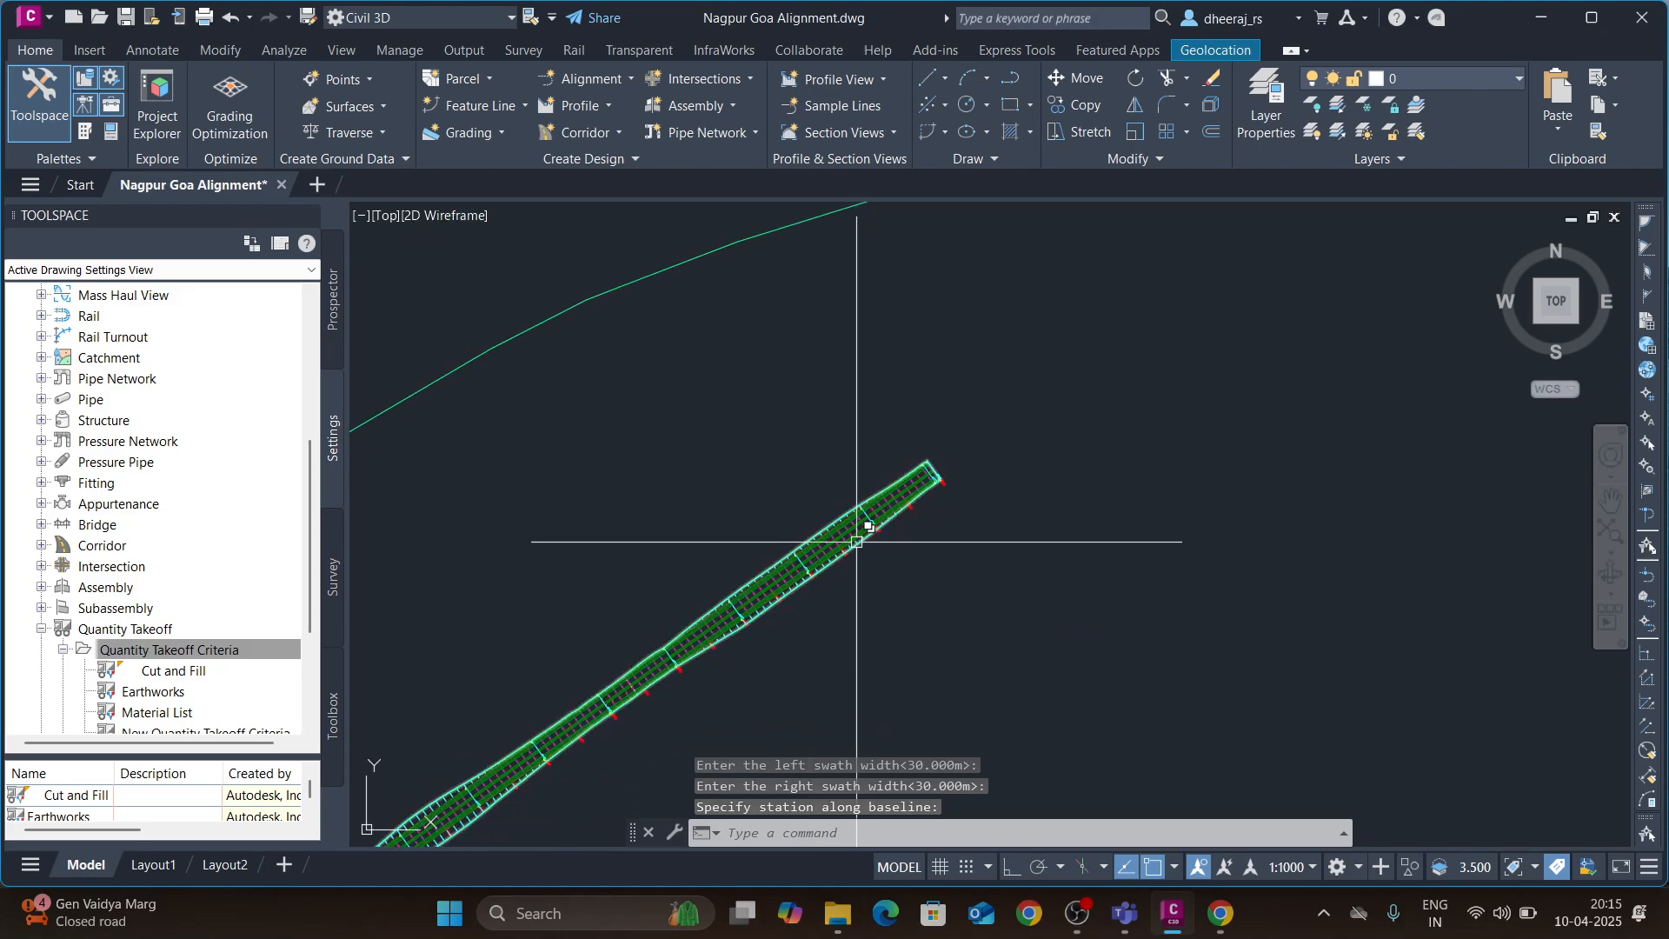
scroll(877, 491, "up", 2)
scroll(885, 477, "down", 7)
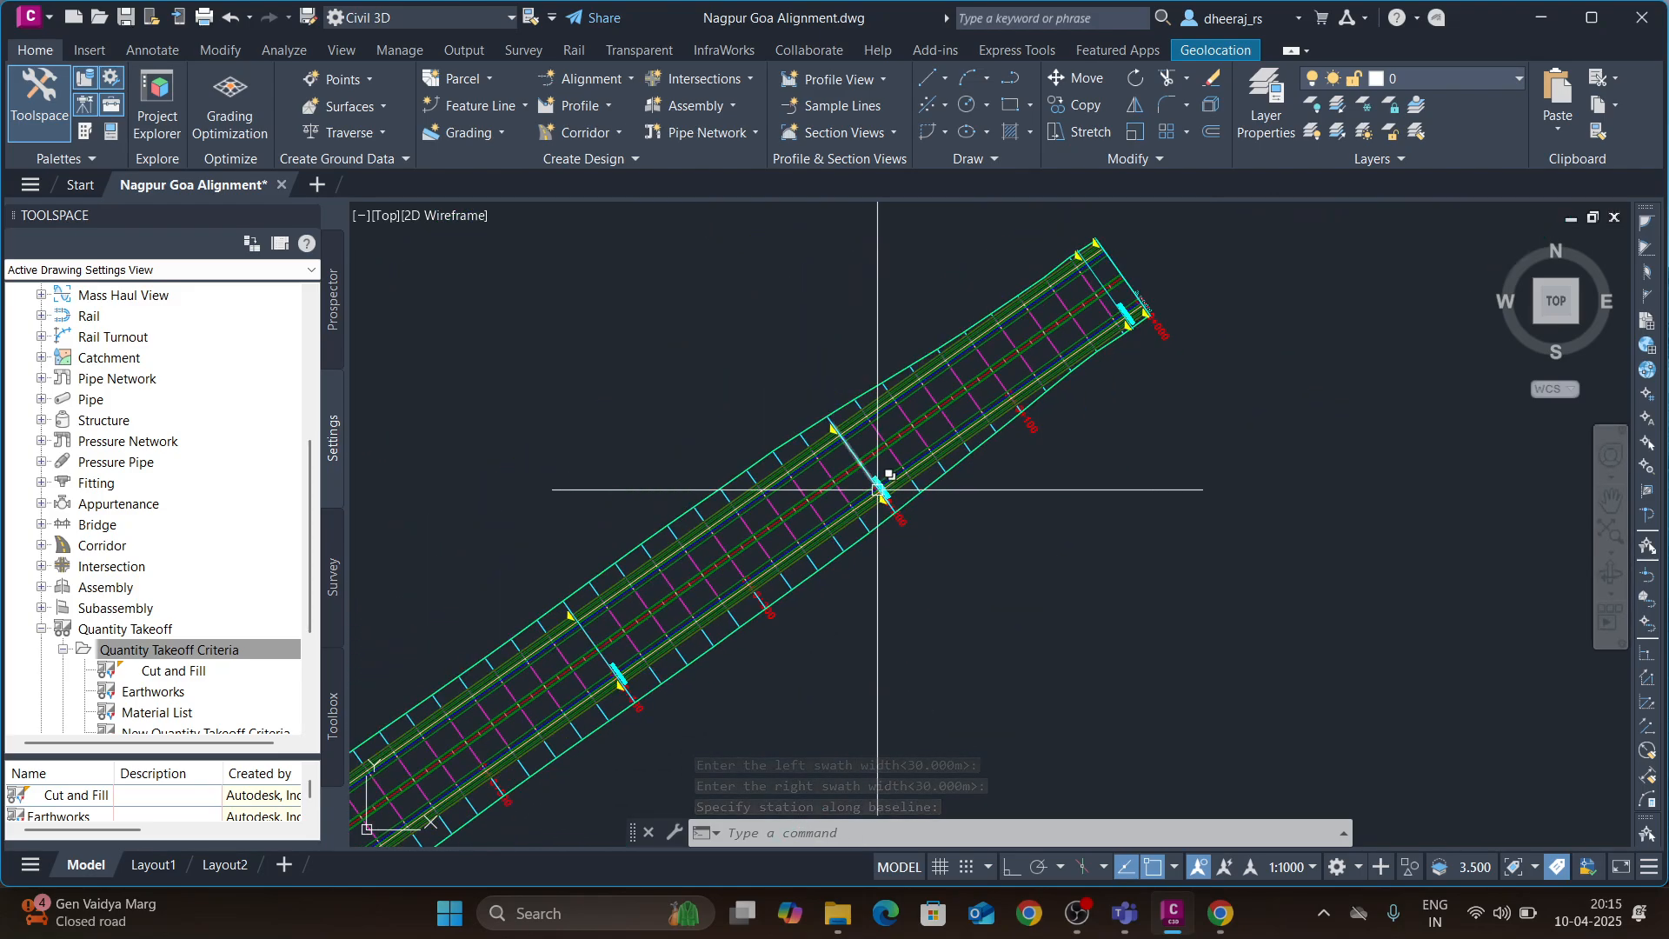
scroll(819, 565, "up", 6)
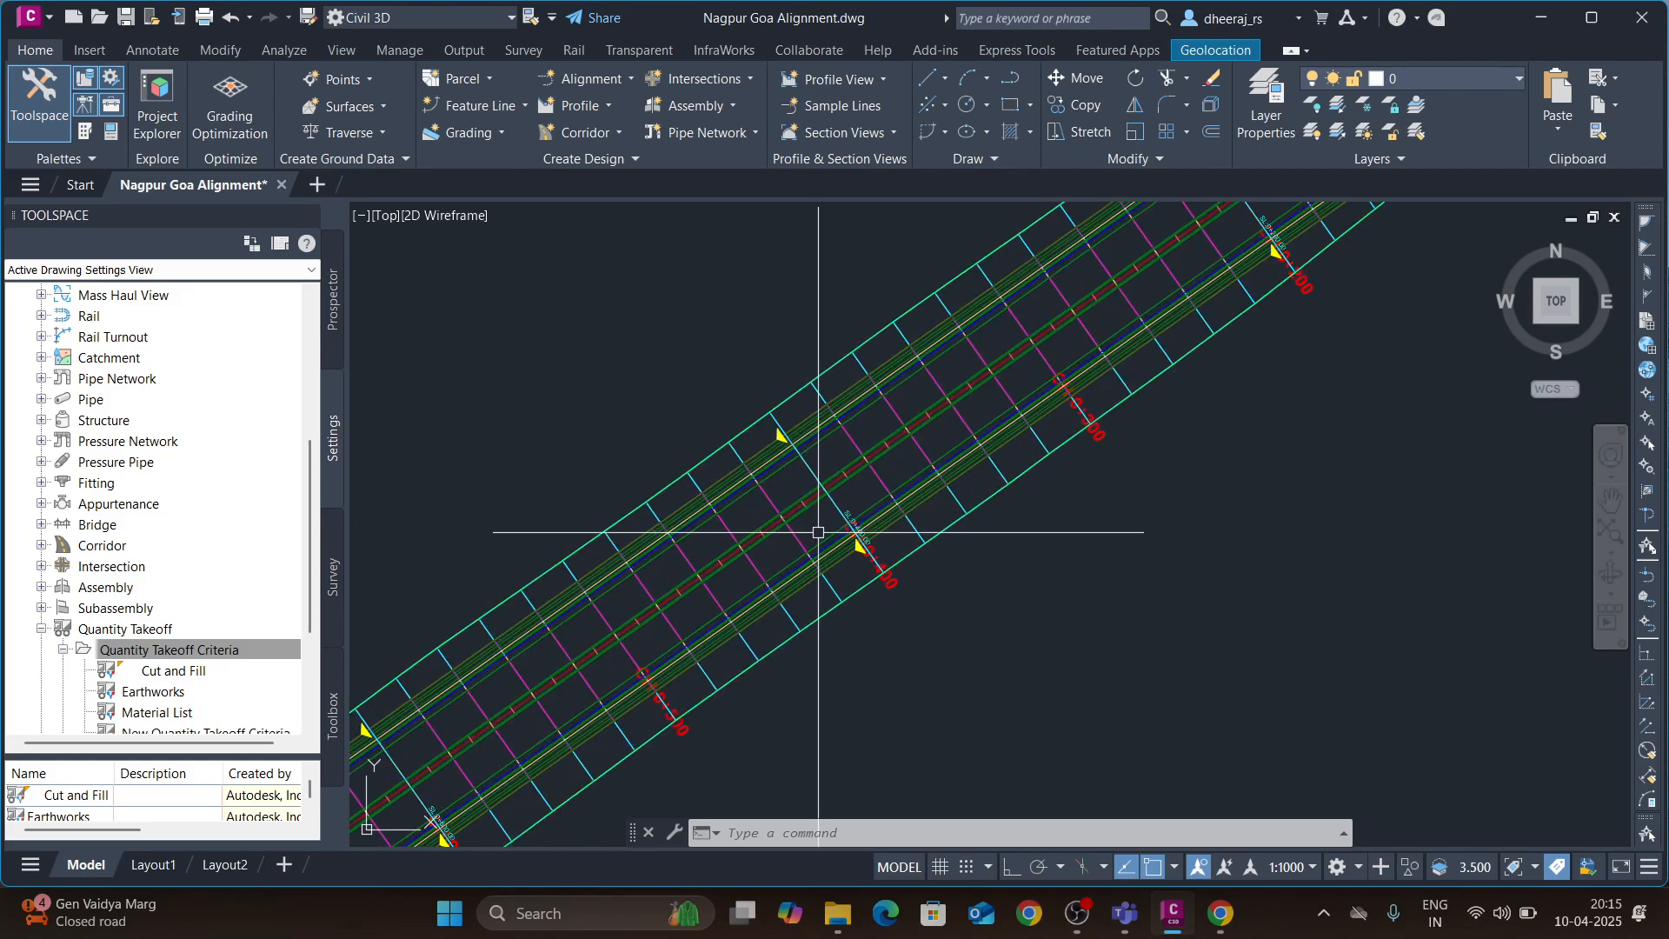
scroll(693, 446, "up", 4)
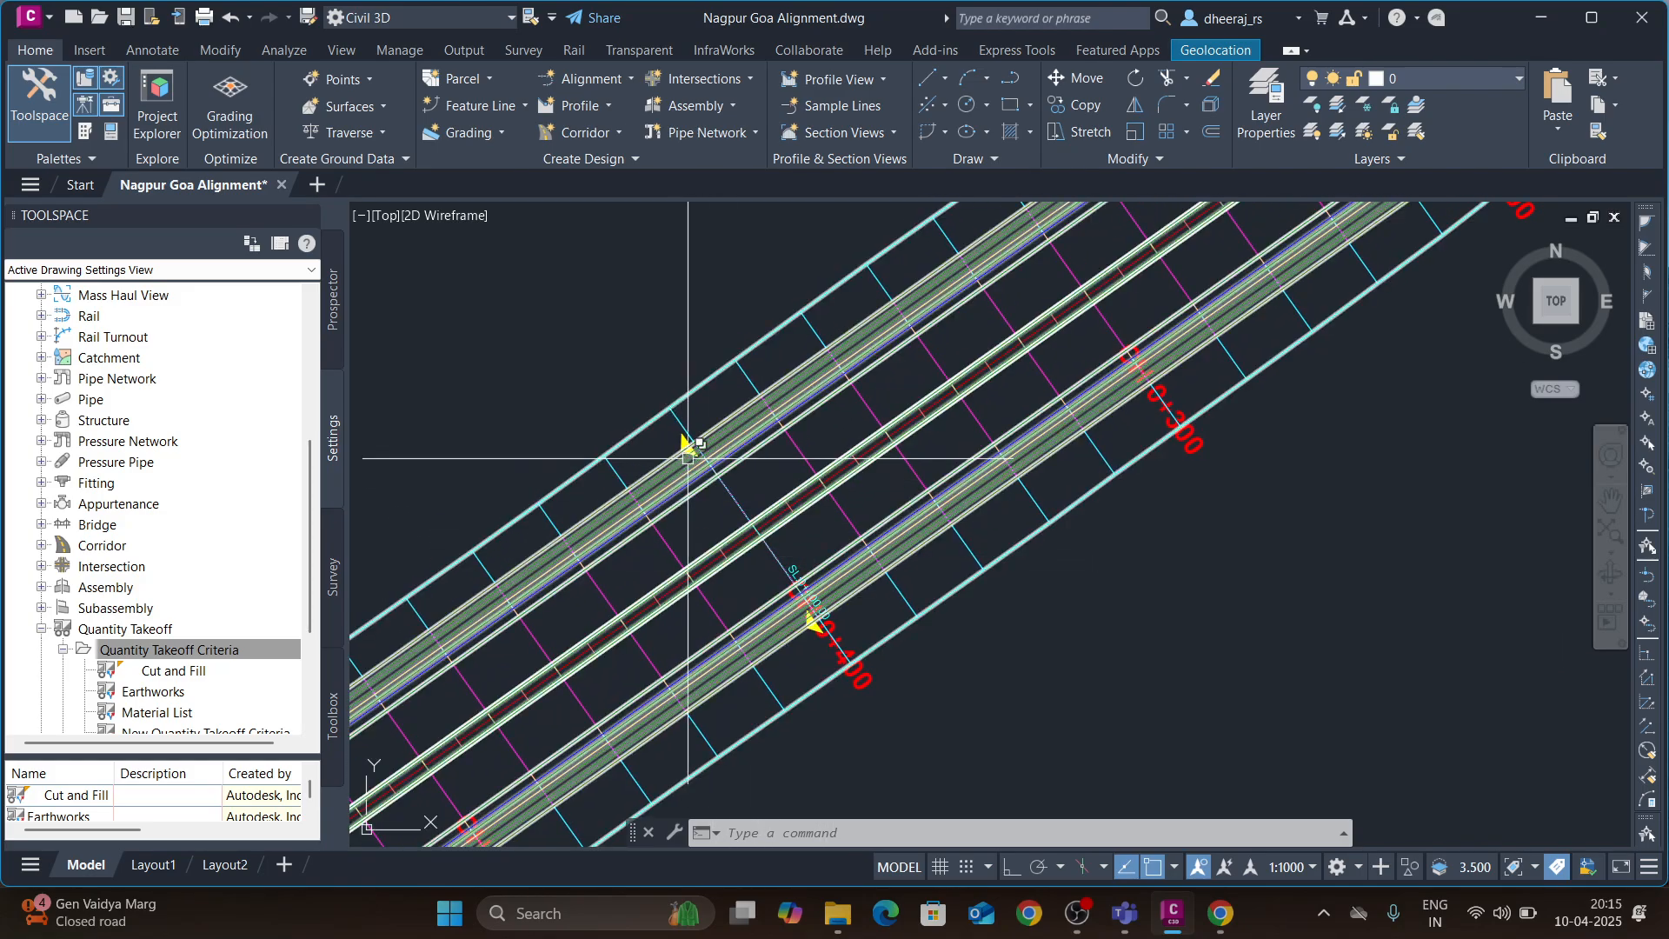
scroll(693, 447, "down", 2)
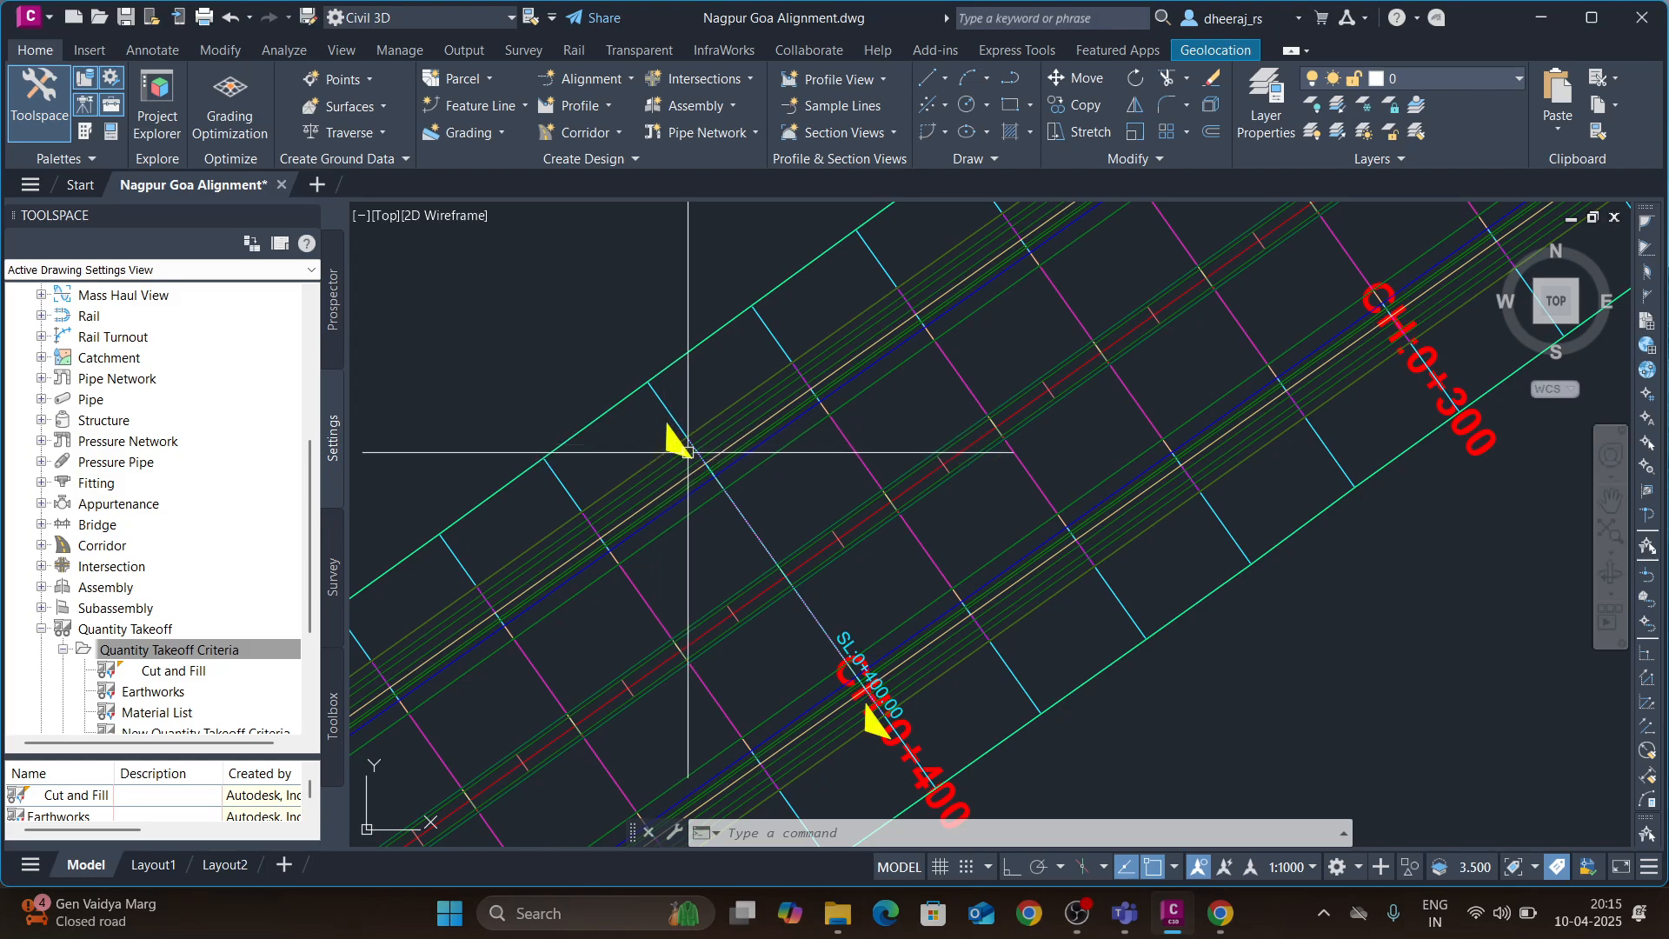
middle_click_drag(960, 757, 918, 685)
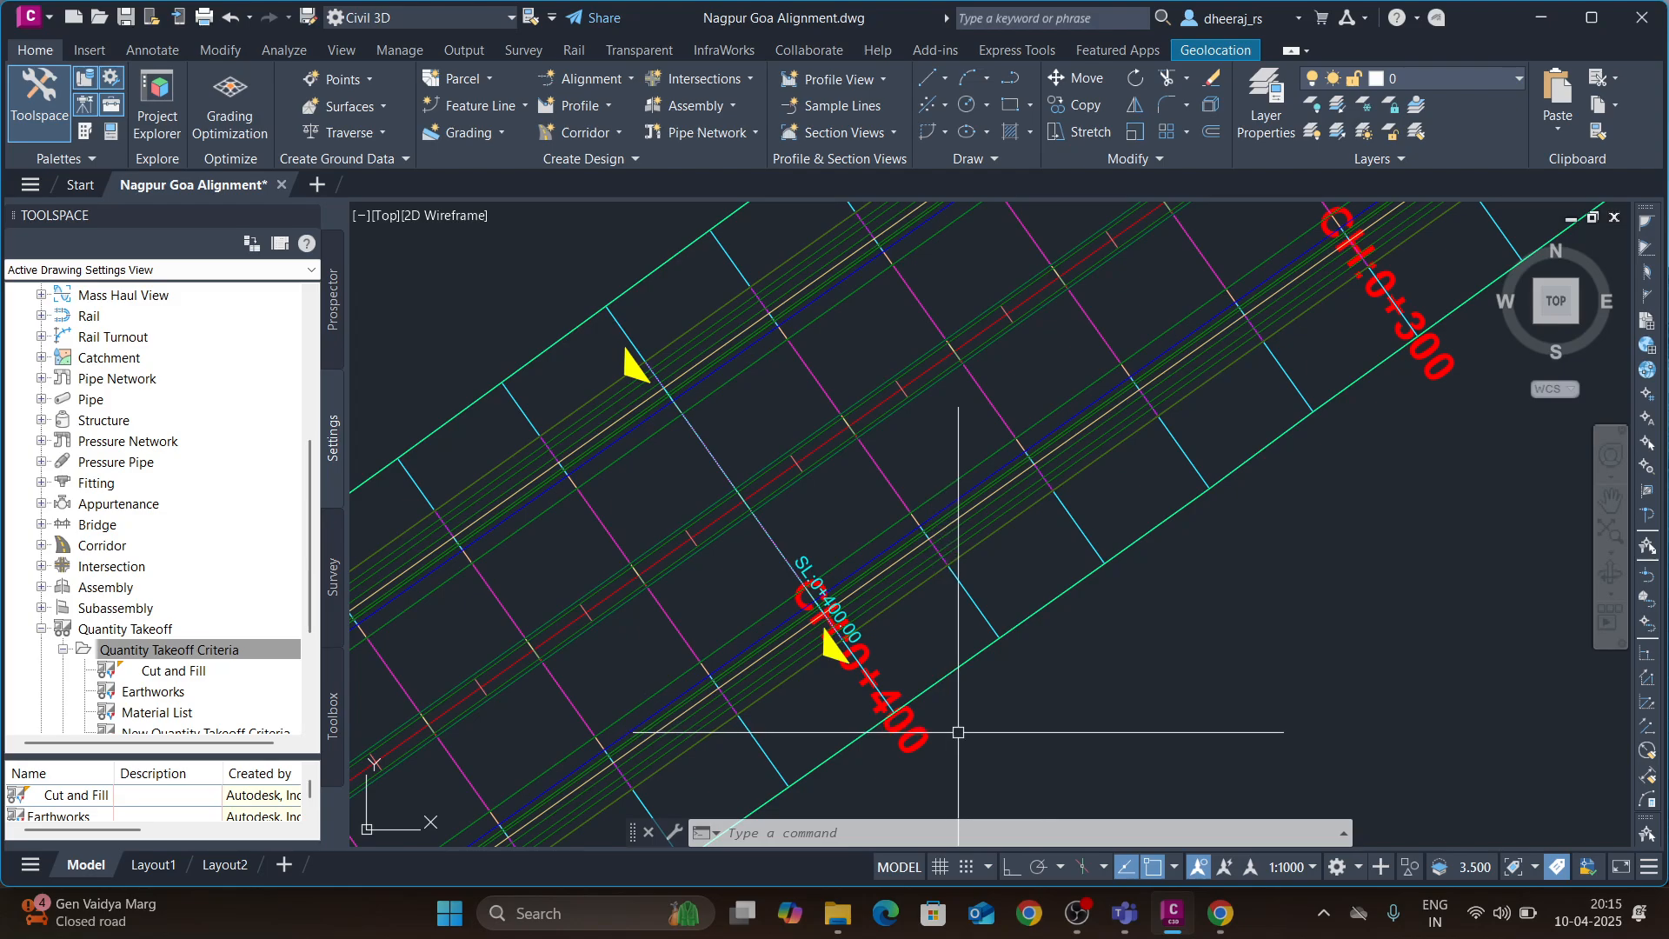
scroll(876, 705, "down", 2)
middle_click_drag(727, 484, 720, 496)
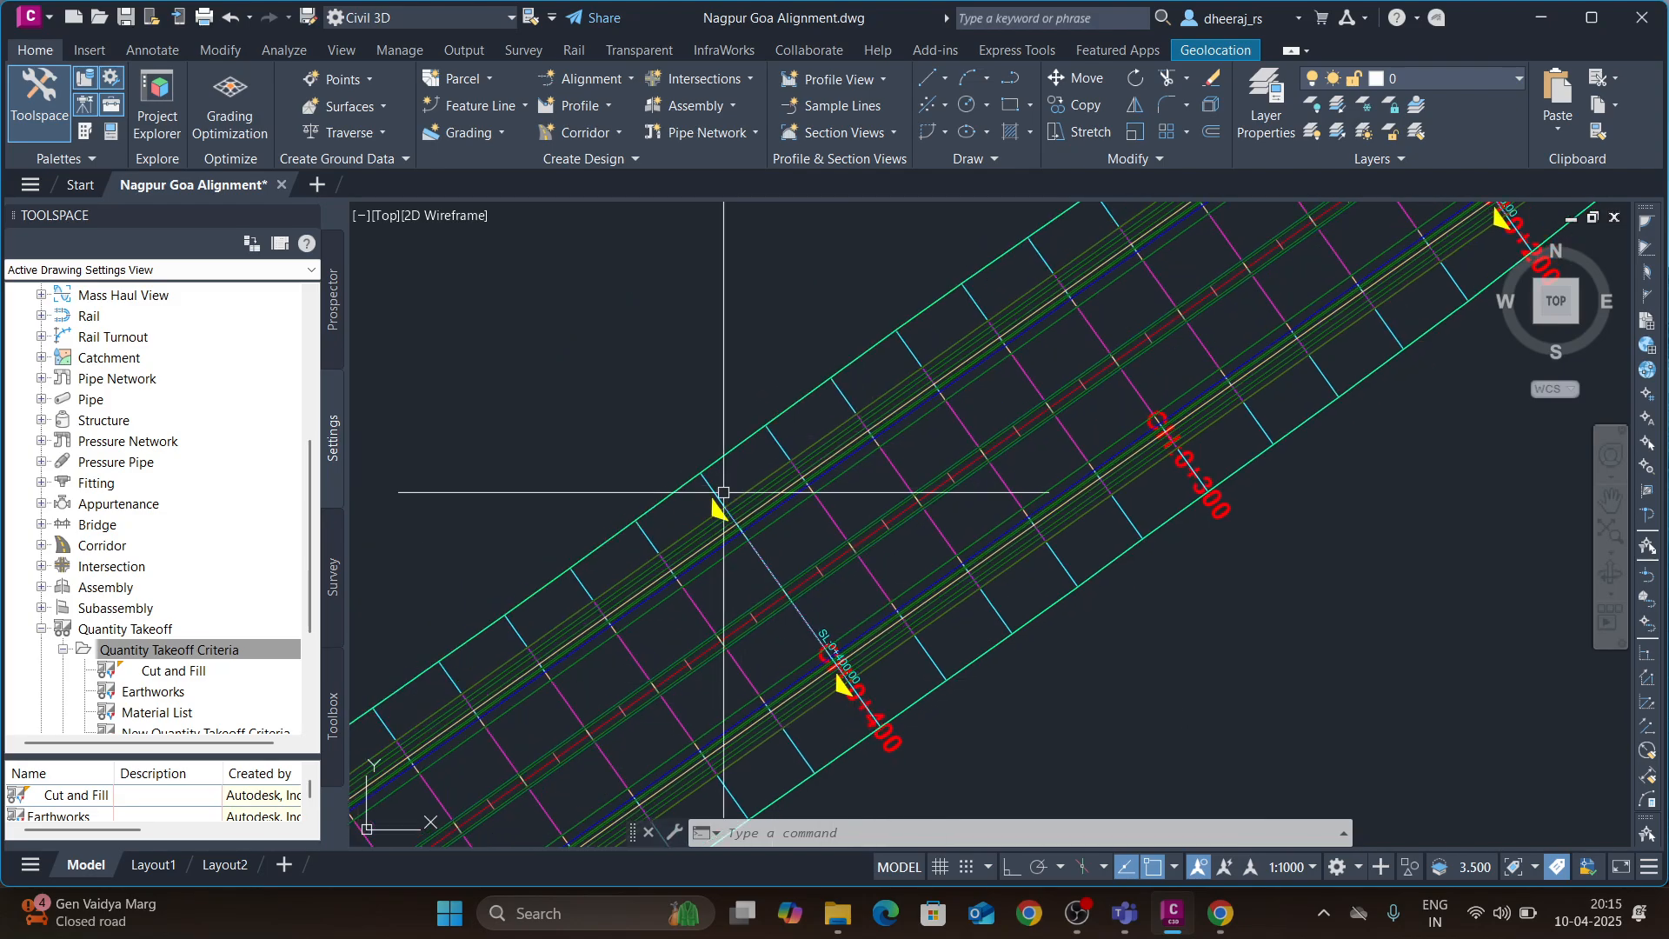
scroll(994, 400, "down", 4)
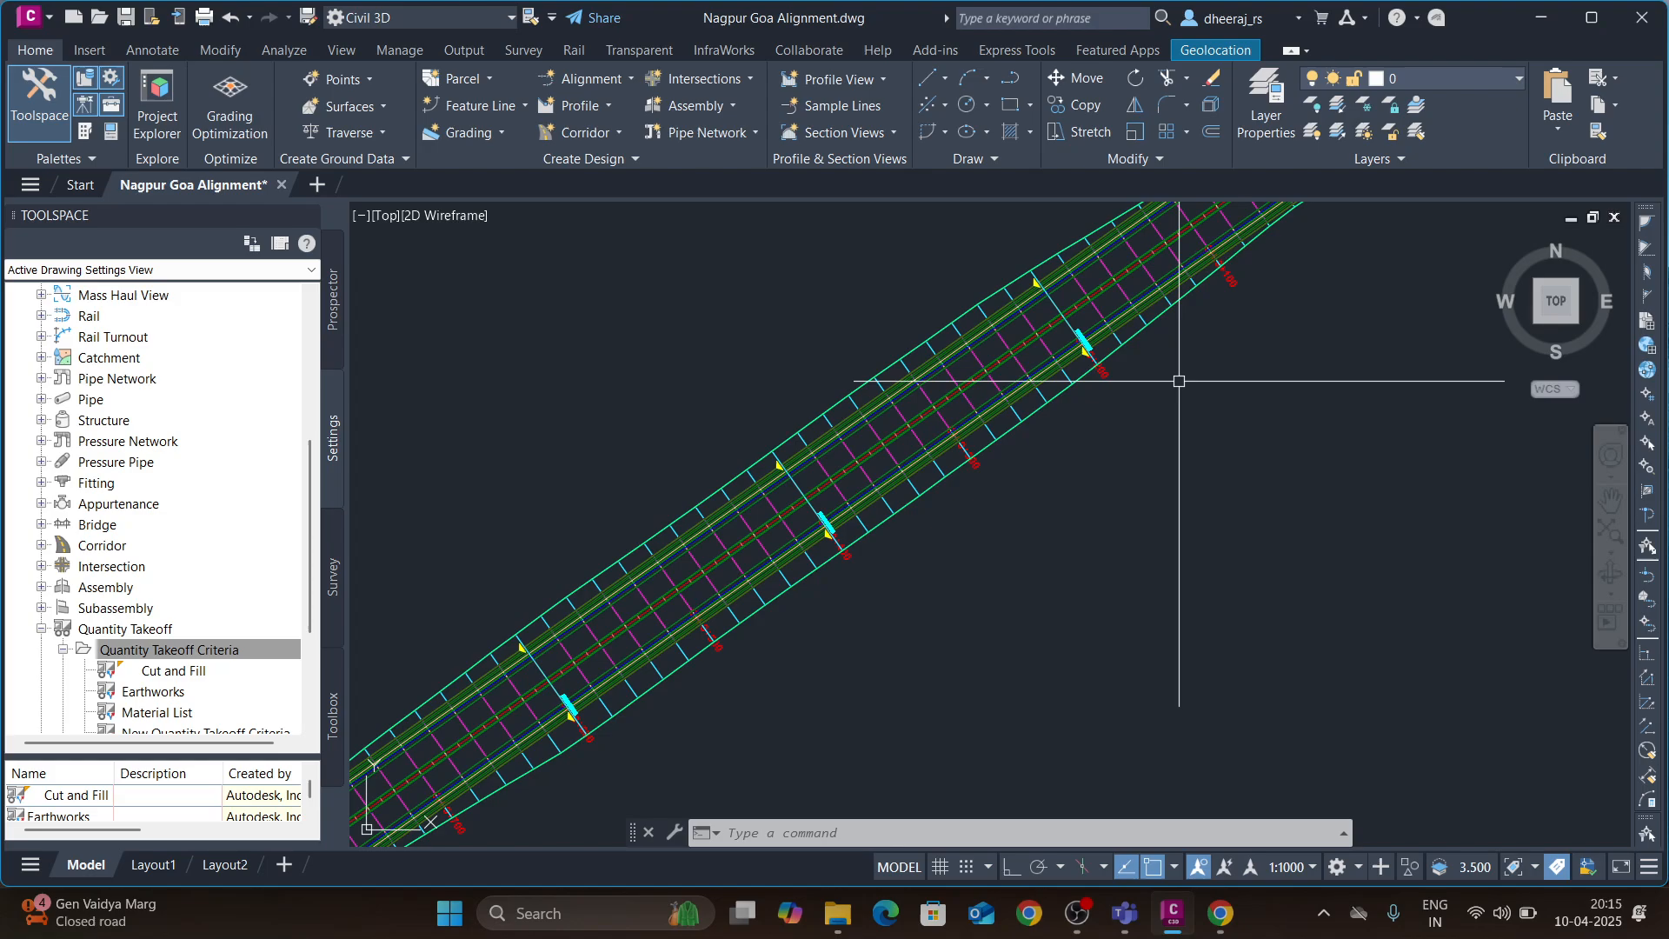
- Select the sample line label group near the start of the alignment, including similar objects, and delete it
scroll(994, 399, "up", 8)
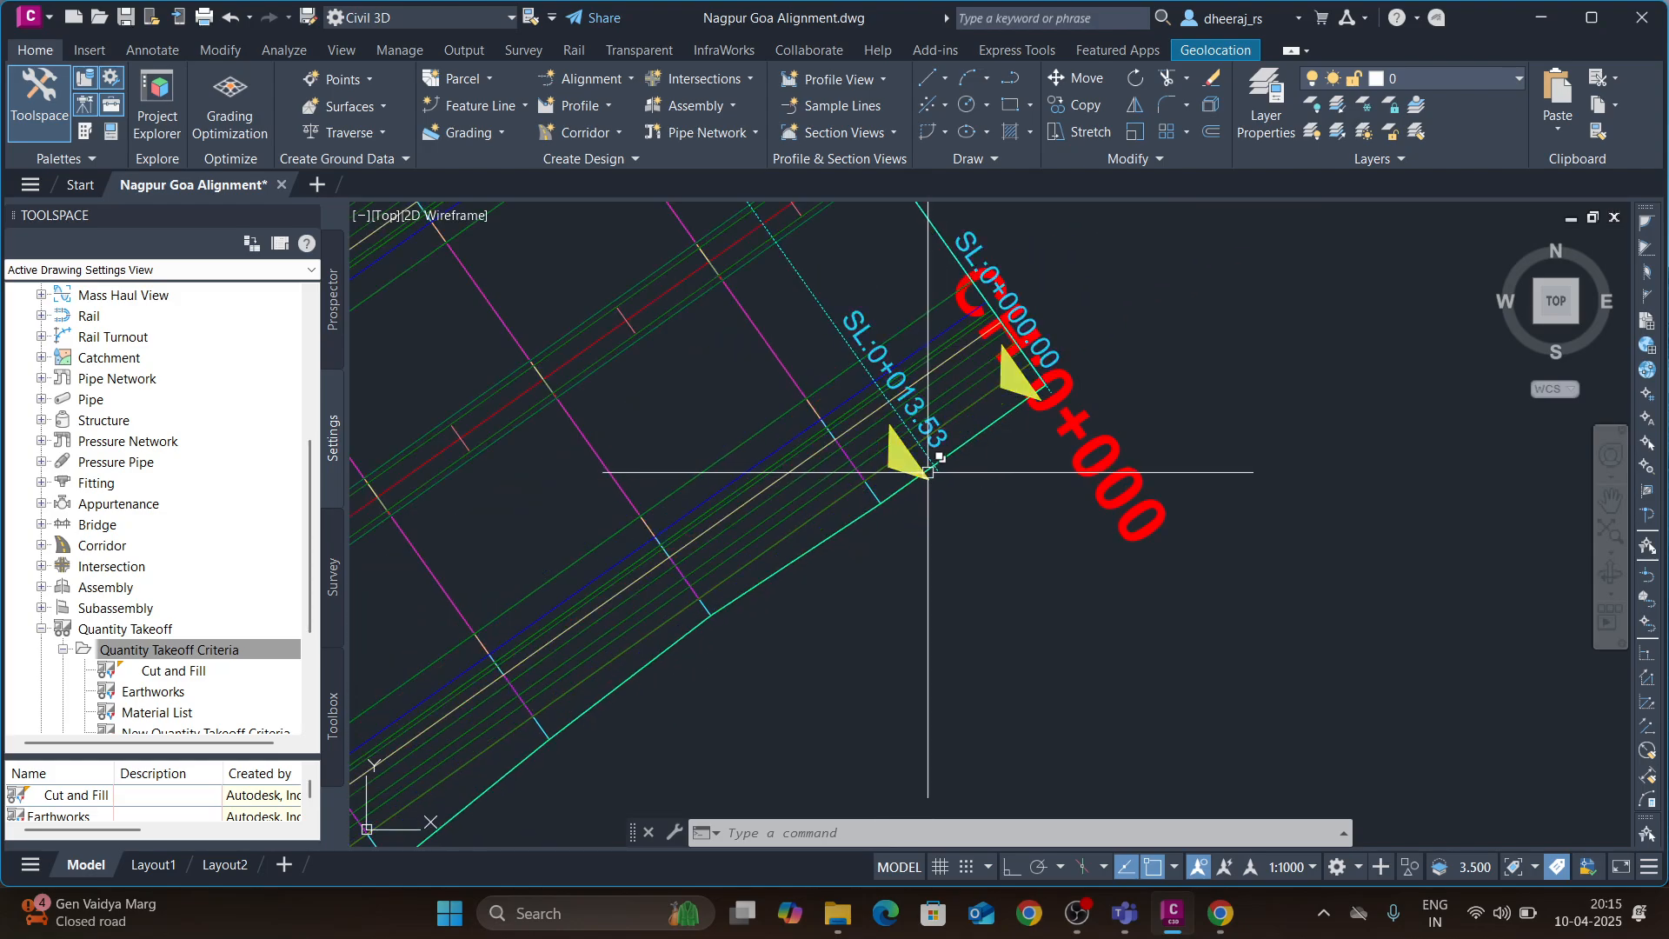
left_click(912, 467)
right_click(911, 468)
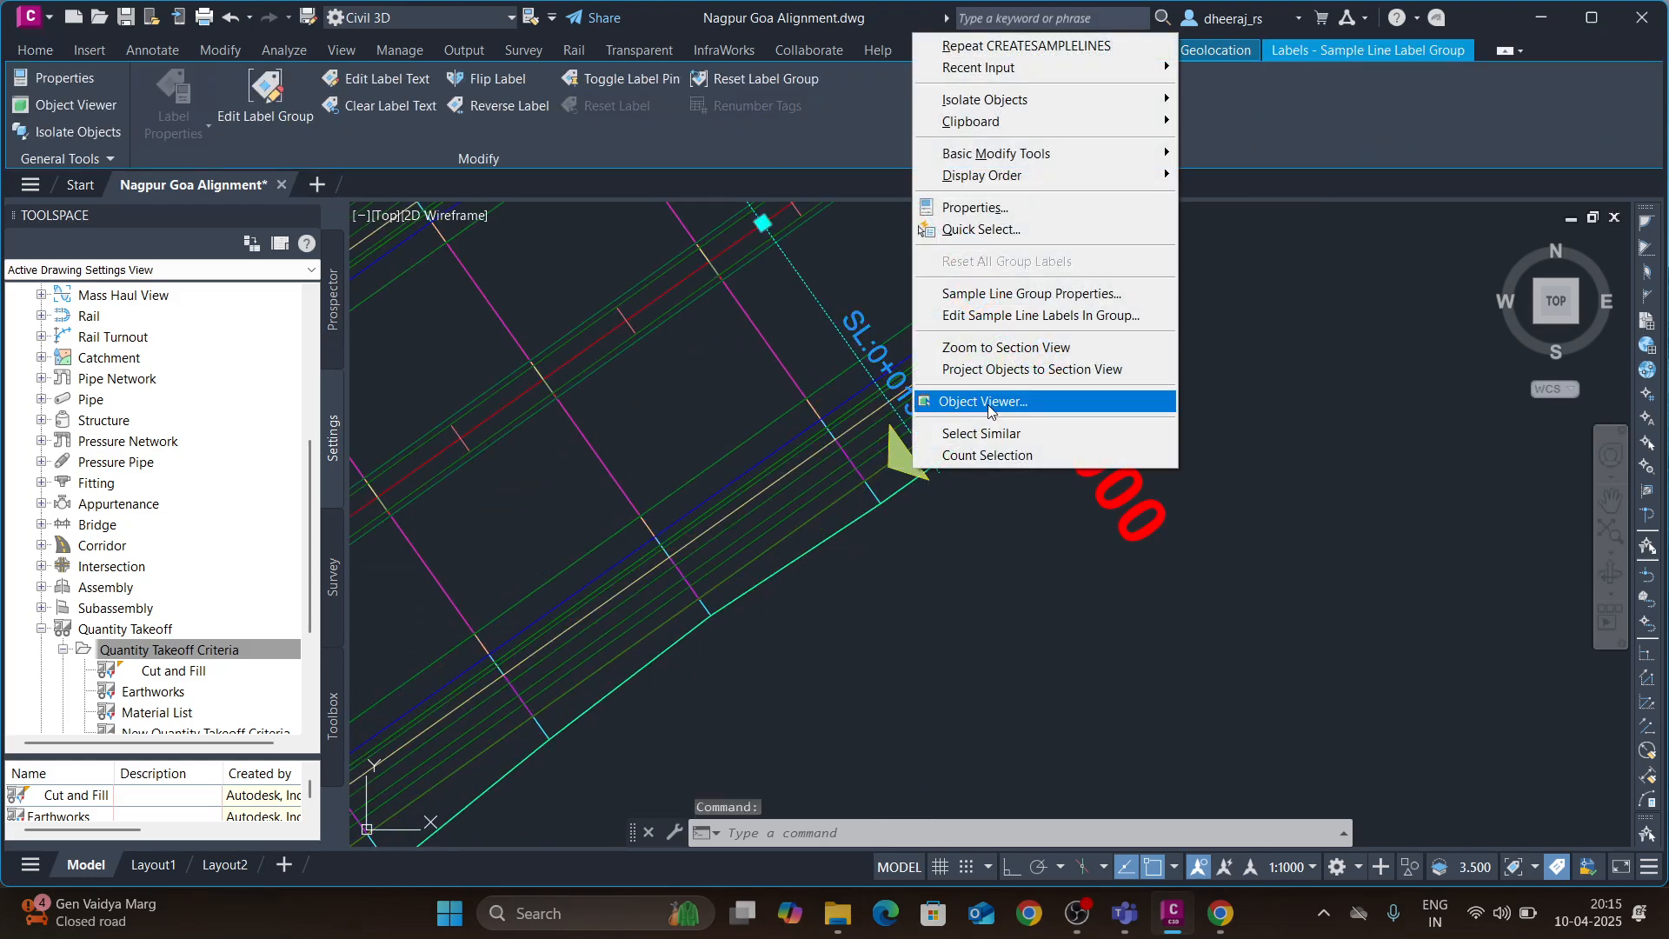
left_click(956, 432)
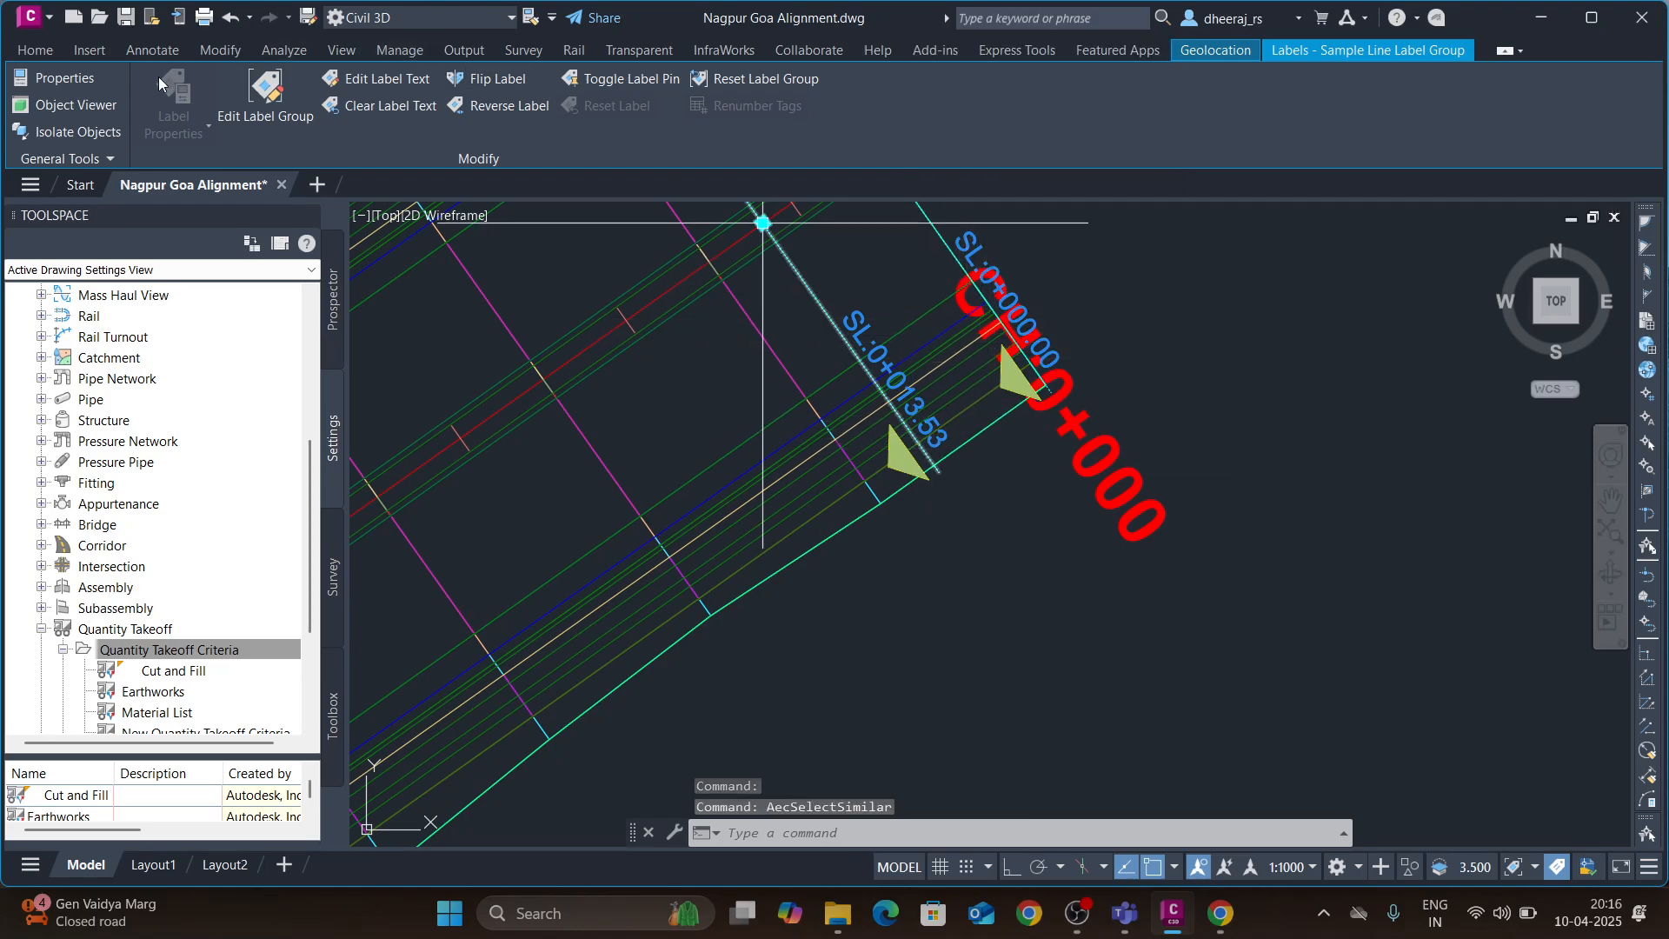
left_click(31, 49)
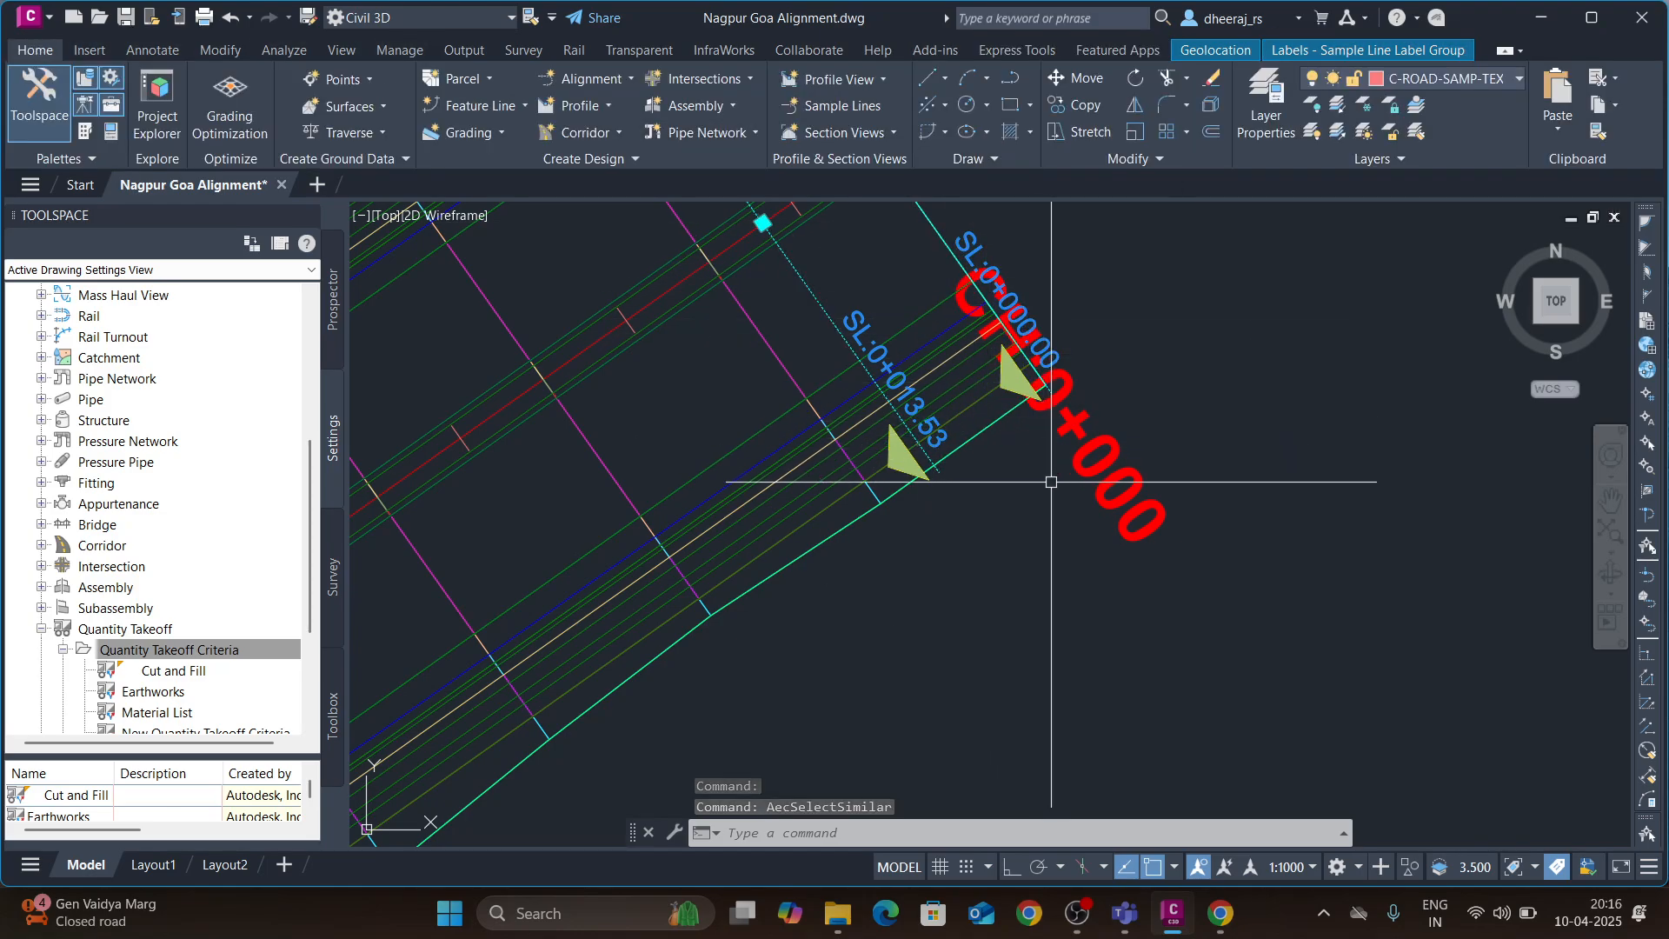
key("Delete")
- Restart sample line creation on the NG CL alignment by range of stations, with left and right swath widths of 50 m
scroll(982, 487, "down", 2)
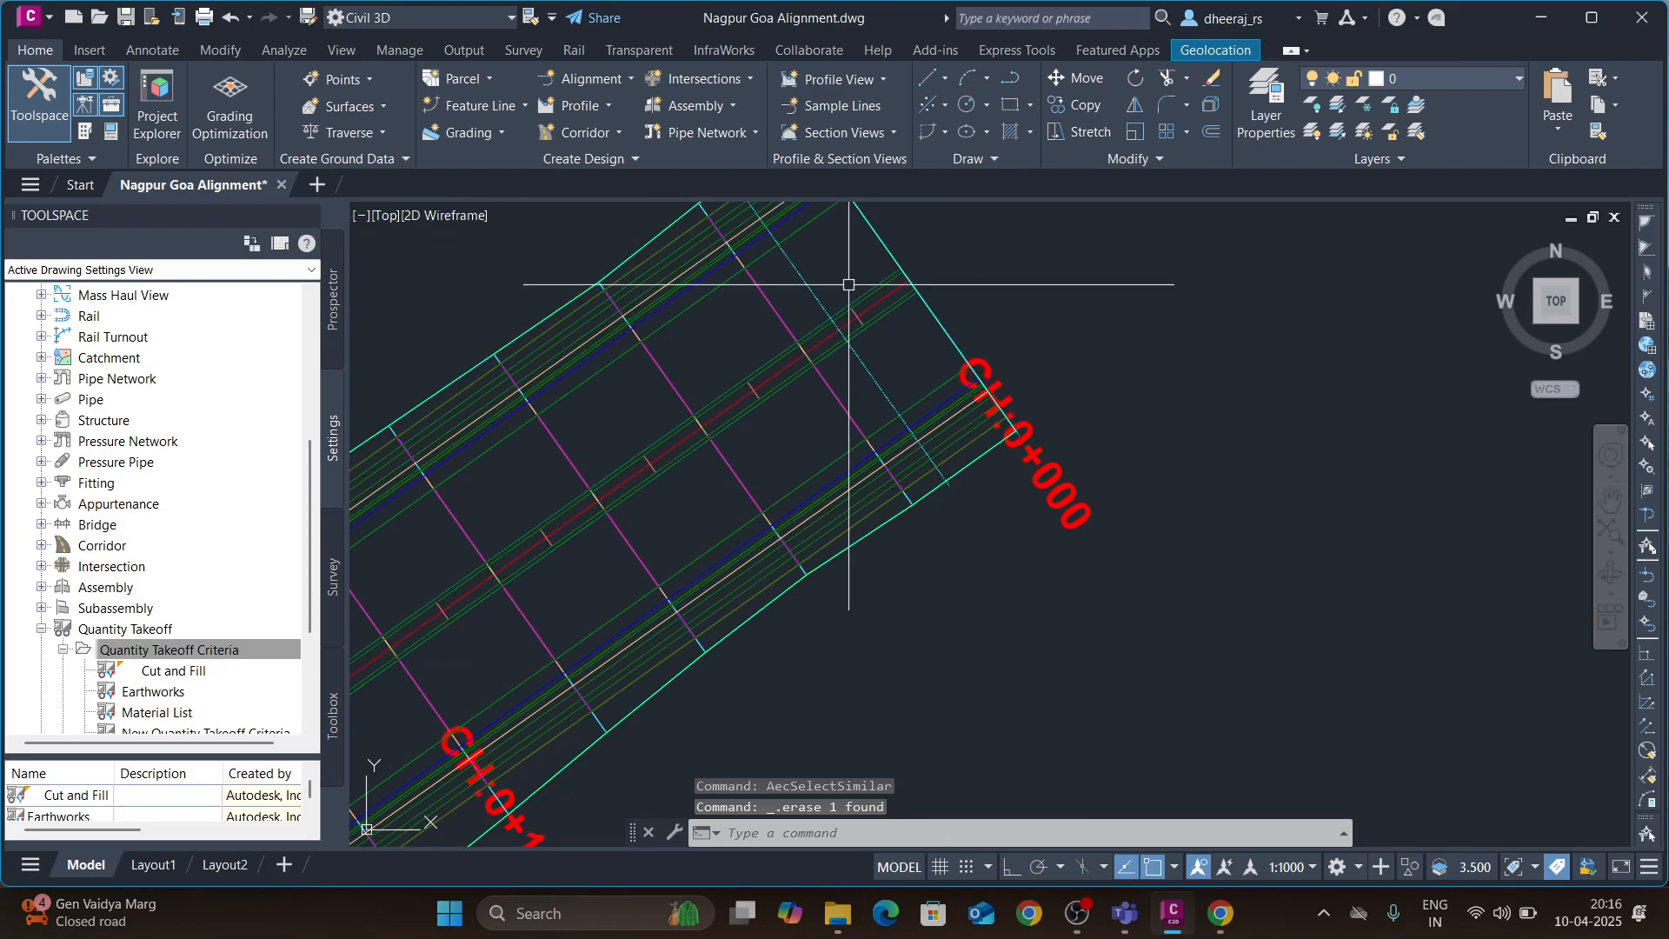
left_click(832, 102)
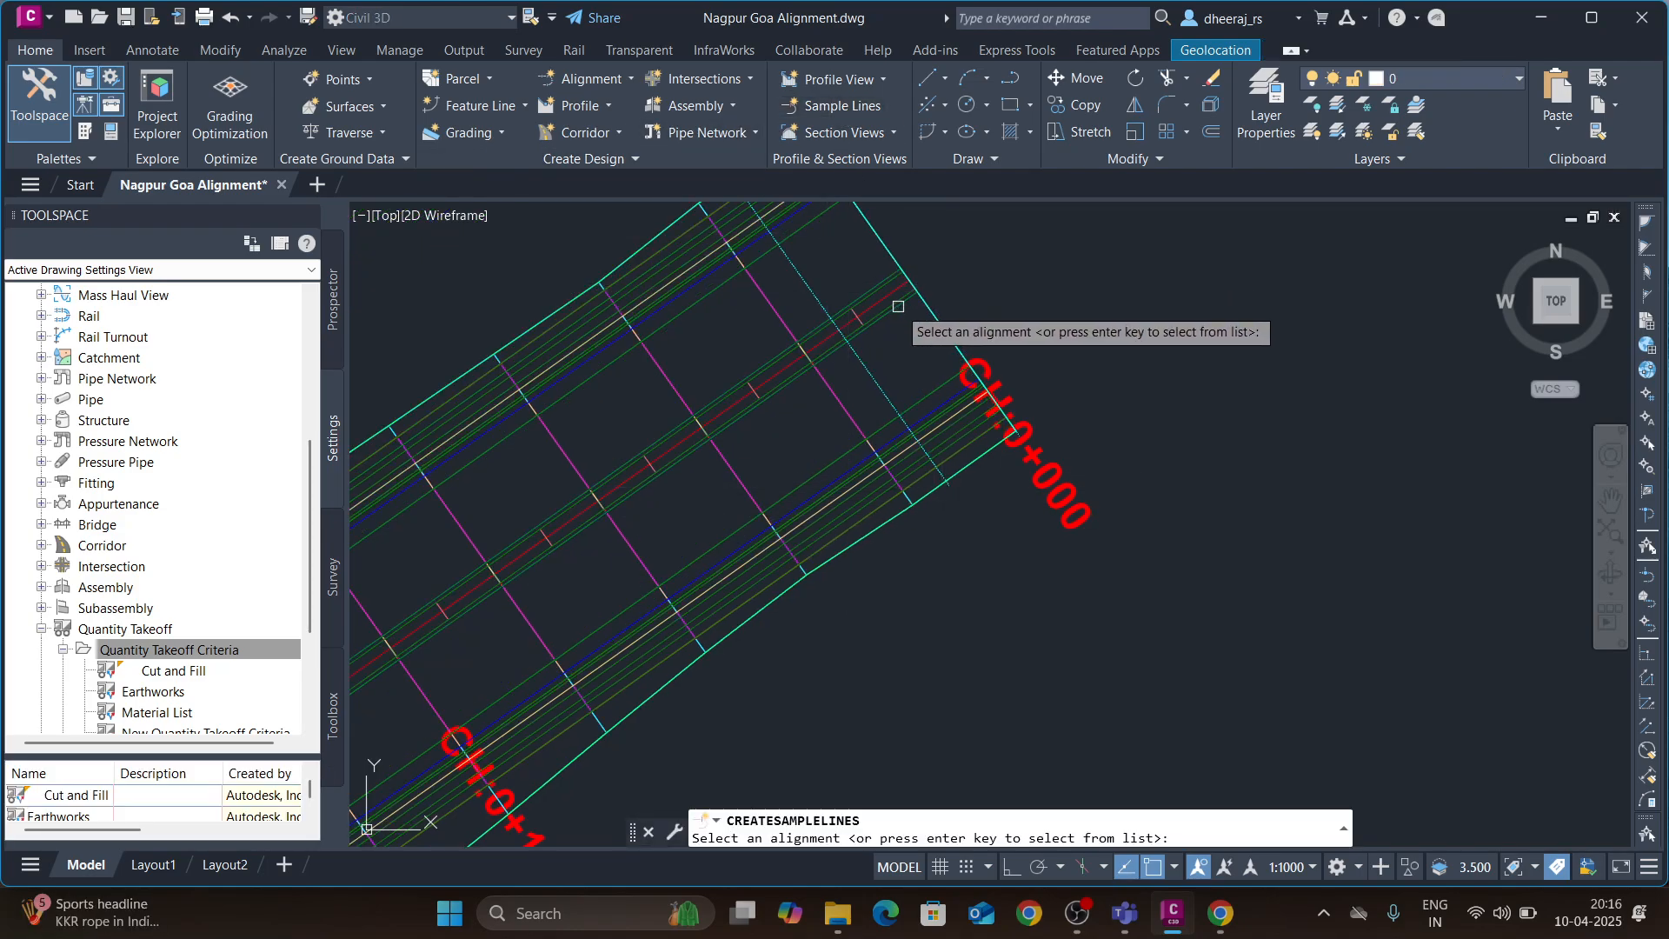
left_click(695, 430)
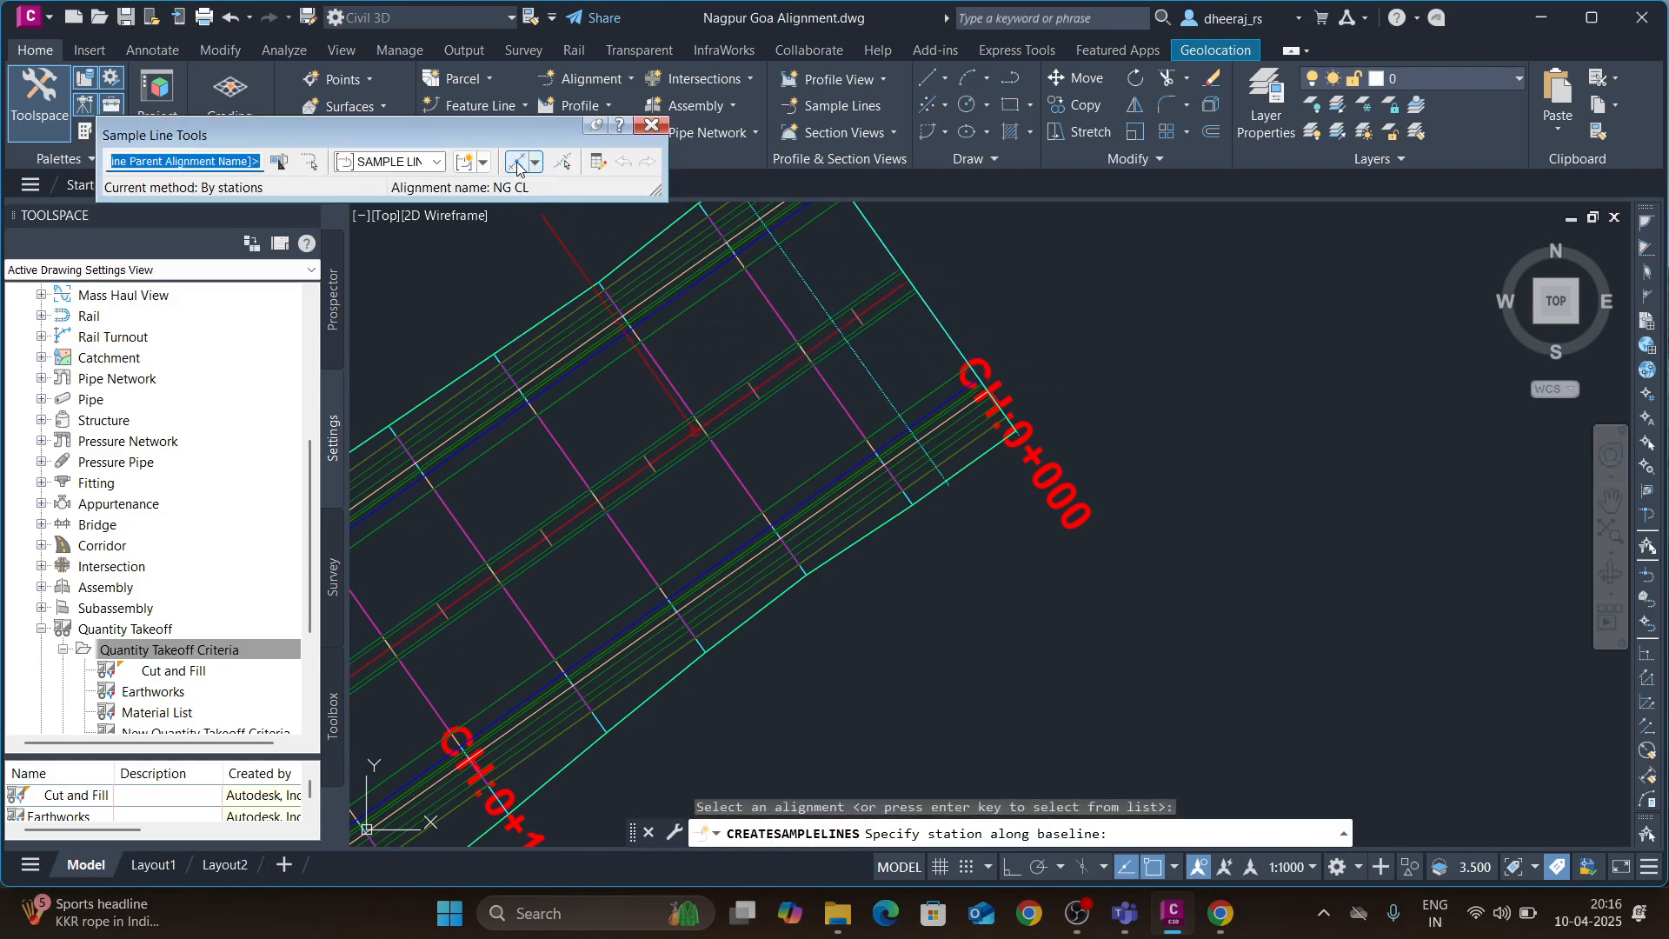
left_click(536, 161)
left_click(600, 185)
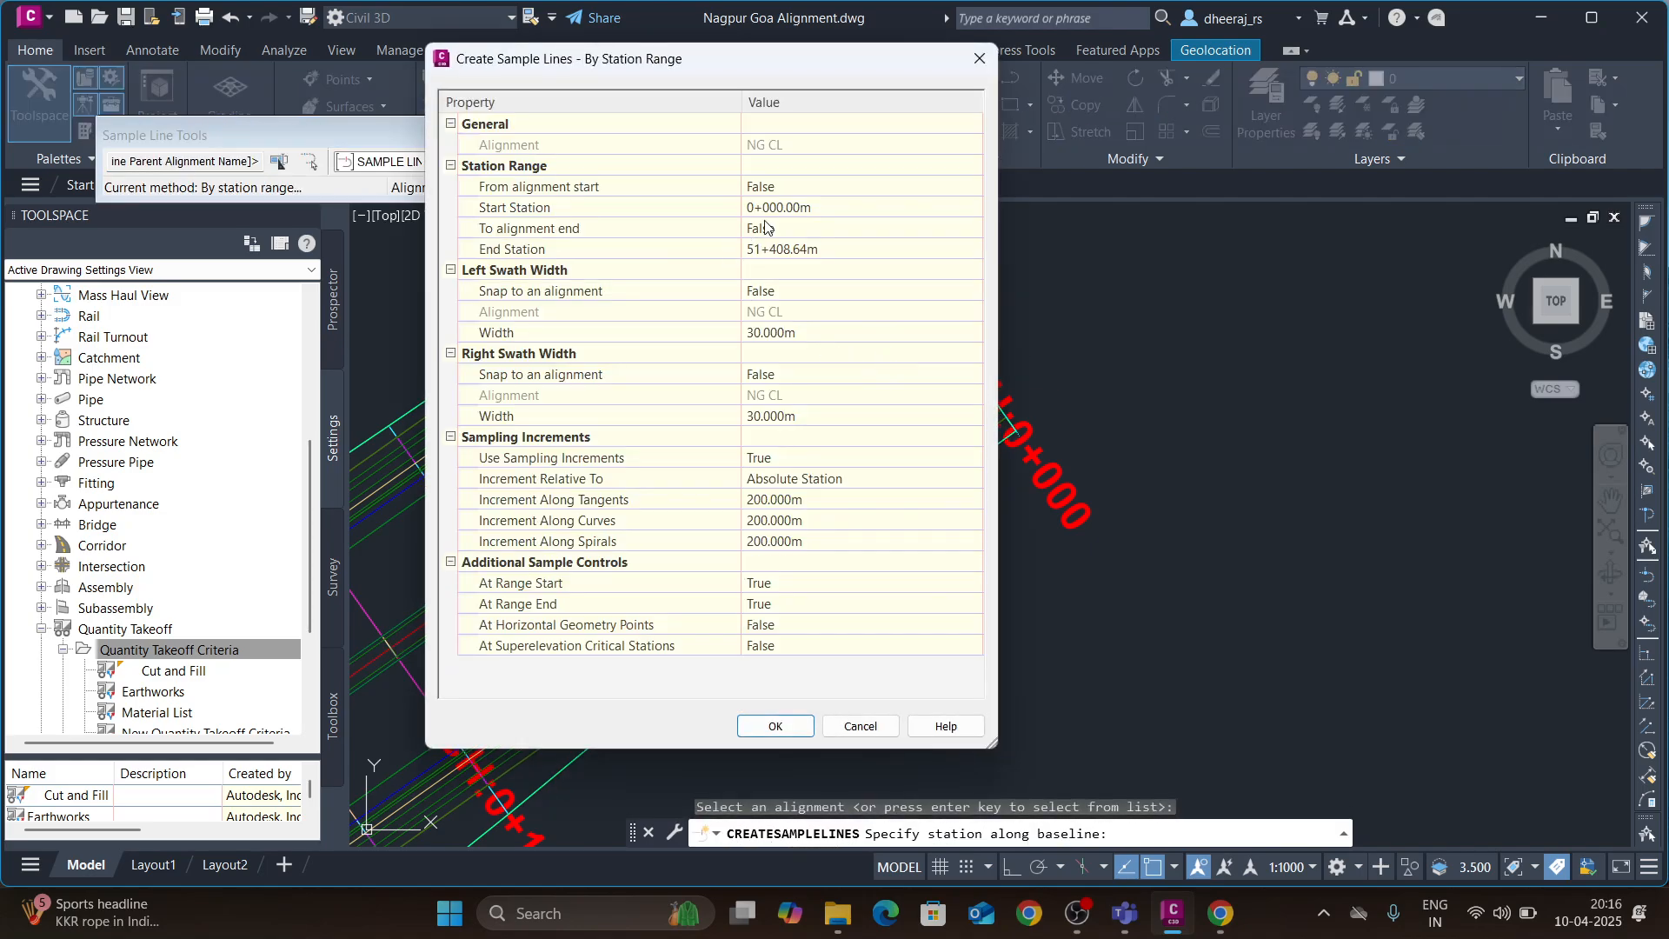
left_click(786, 333)
type("50")
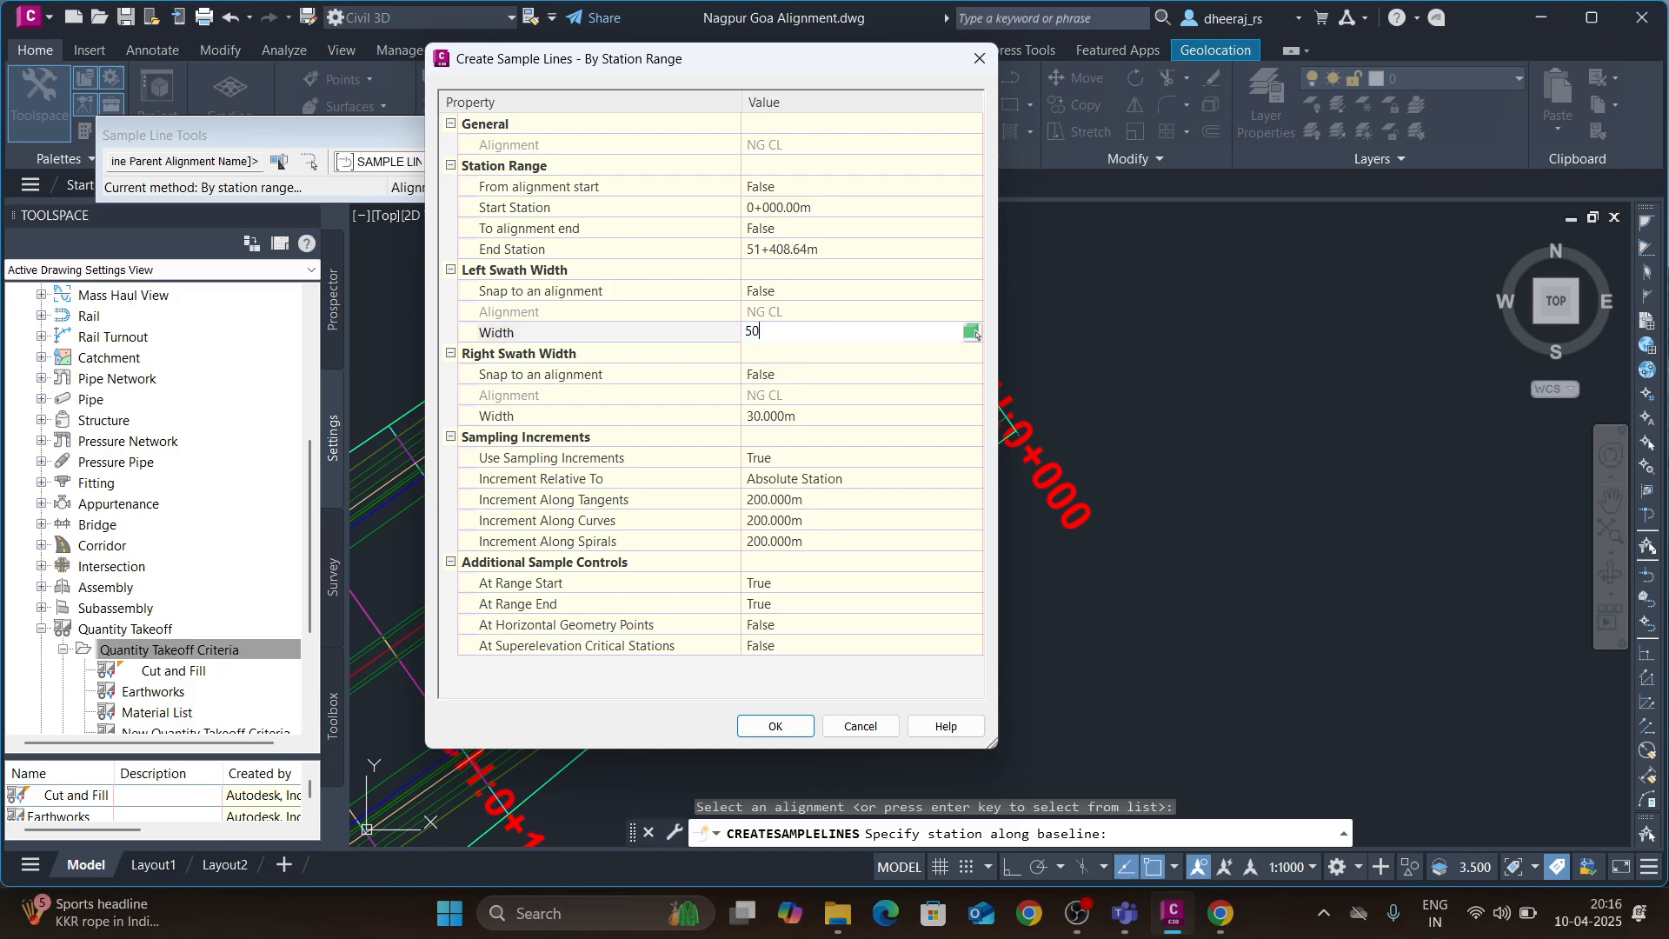
left_click(791, 420)
type("50")
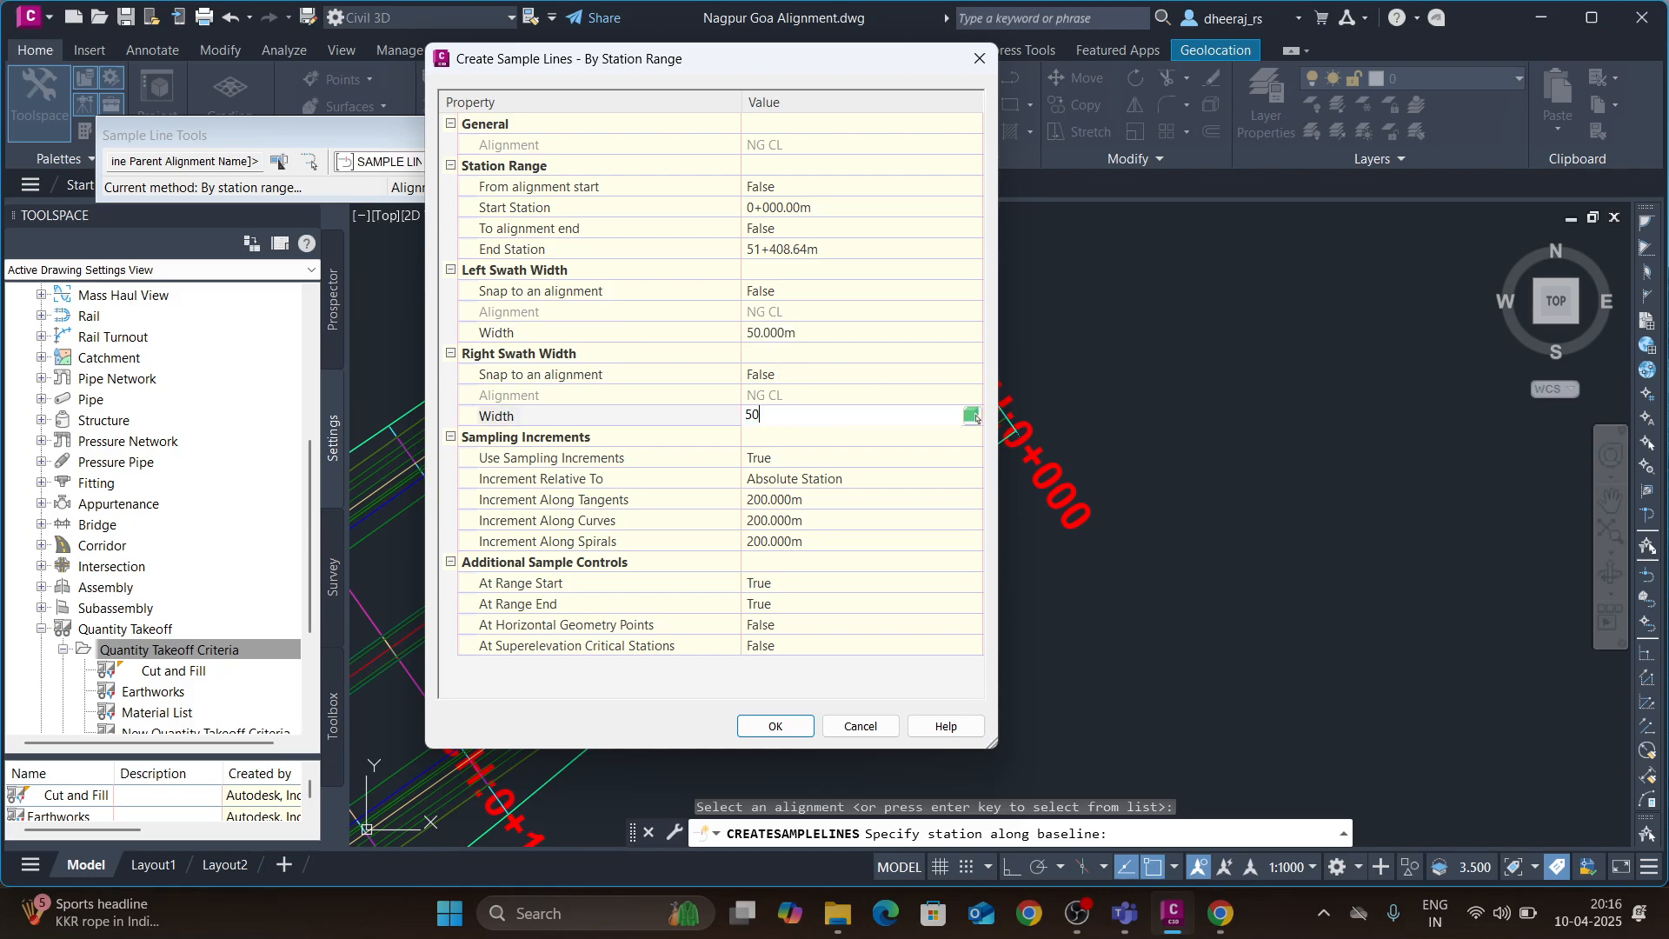
- Generate the sample lines, appending the new list and overwriting the duplicates at existing stations, and finish the command
left_click(788, 500)
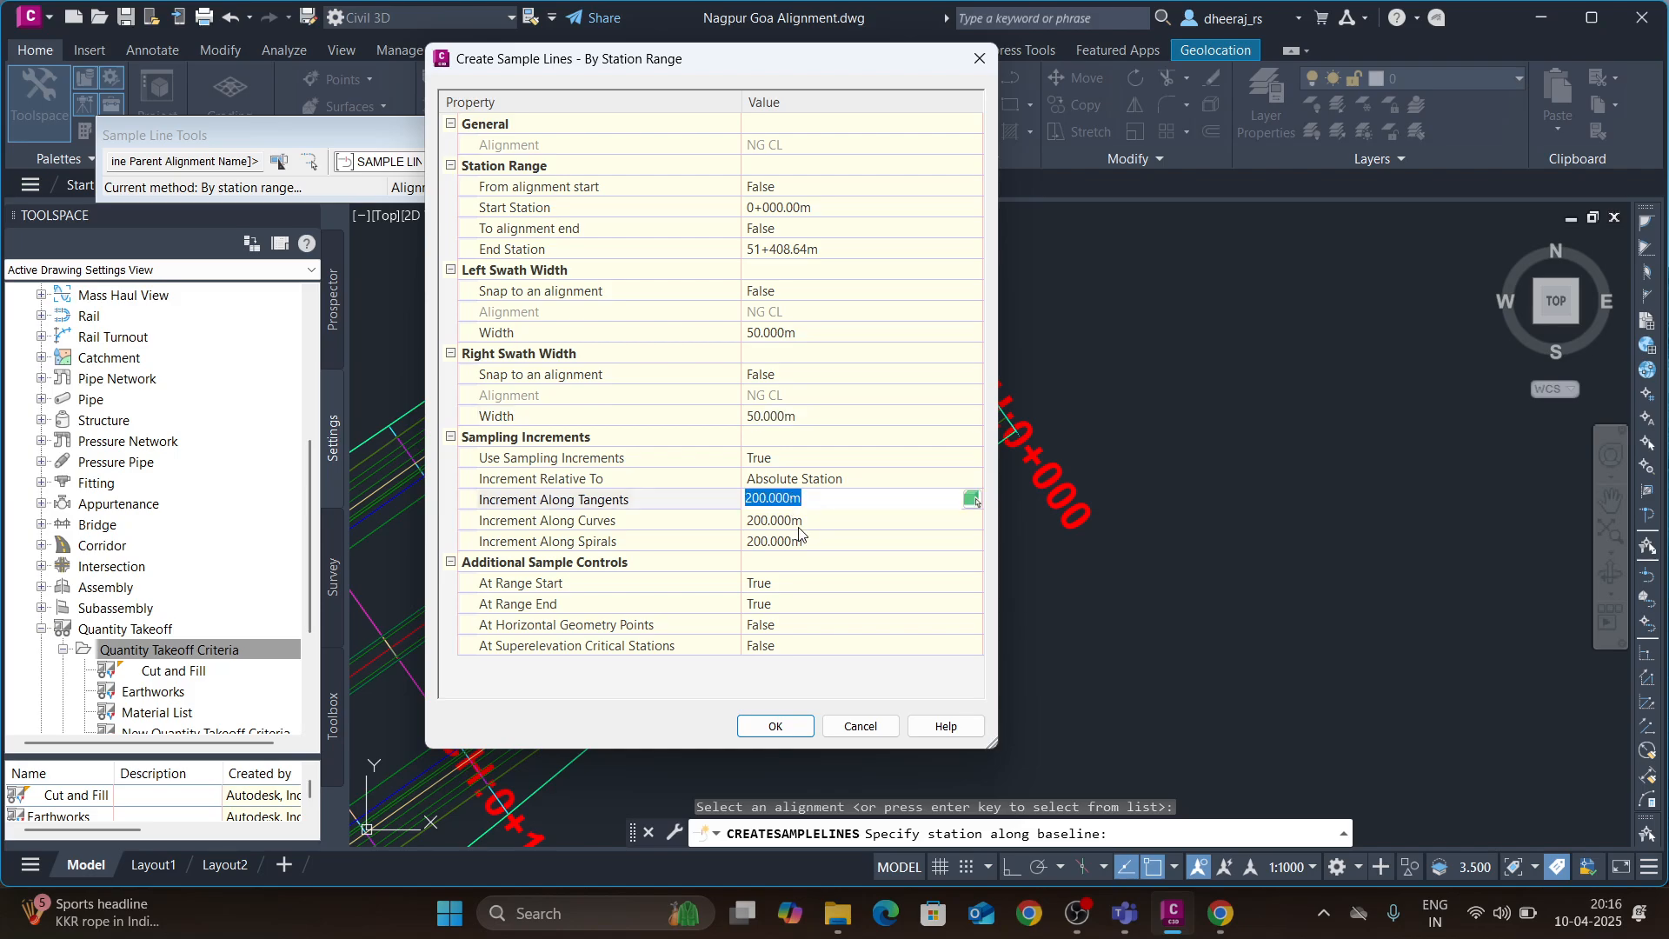
left_click(773, 725)
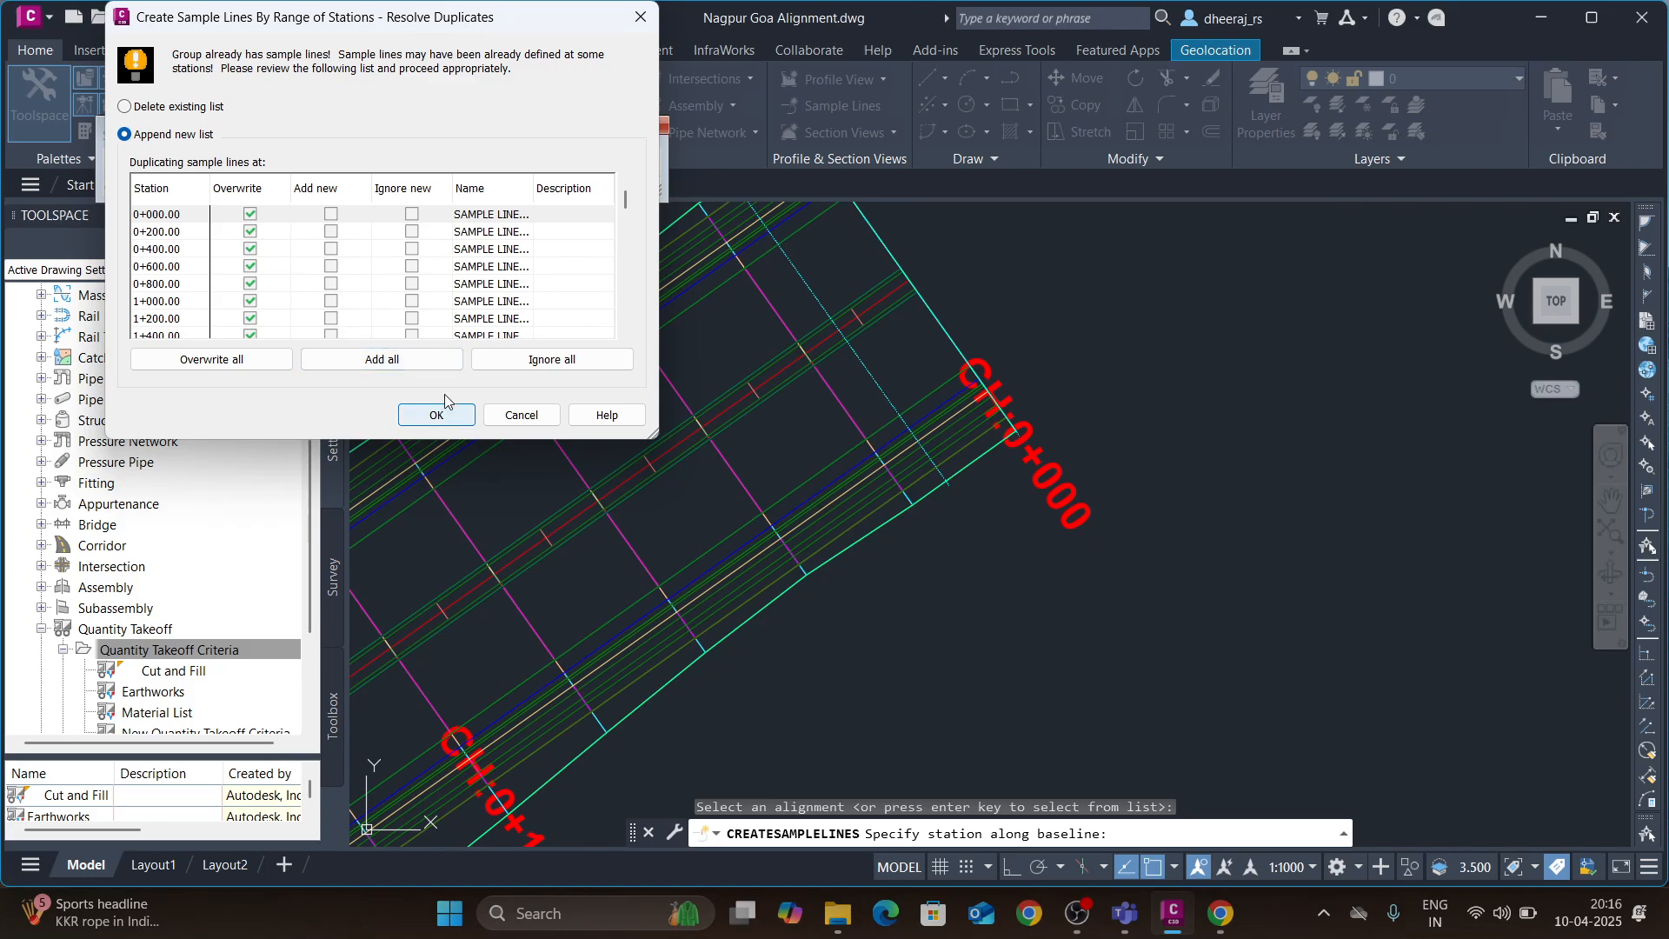
left_click(444, 414)
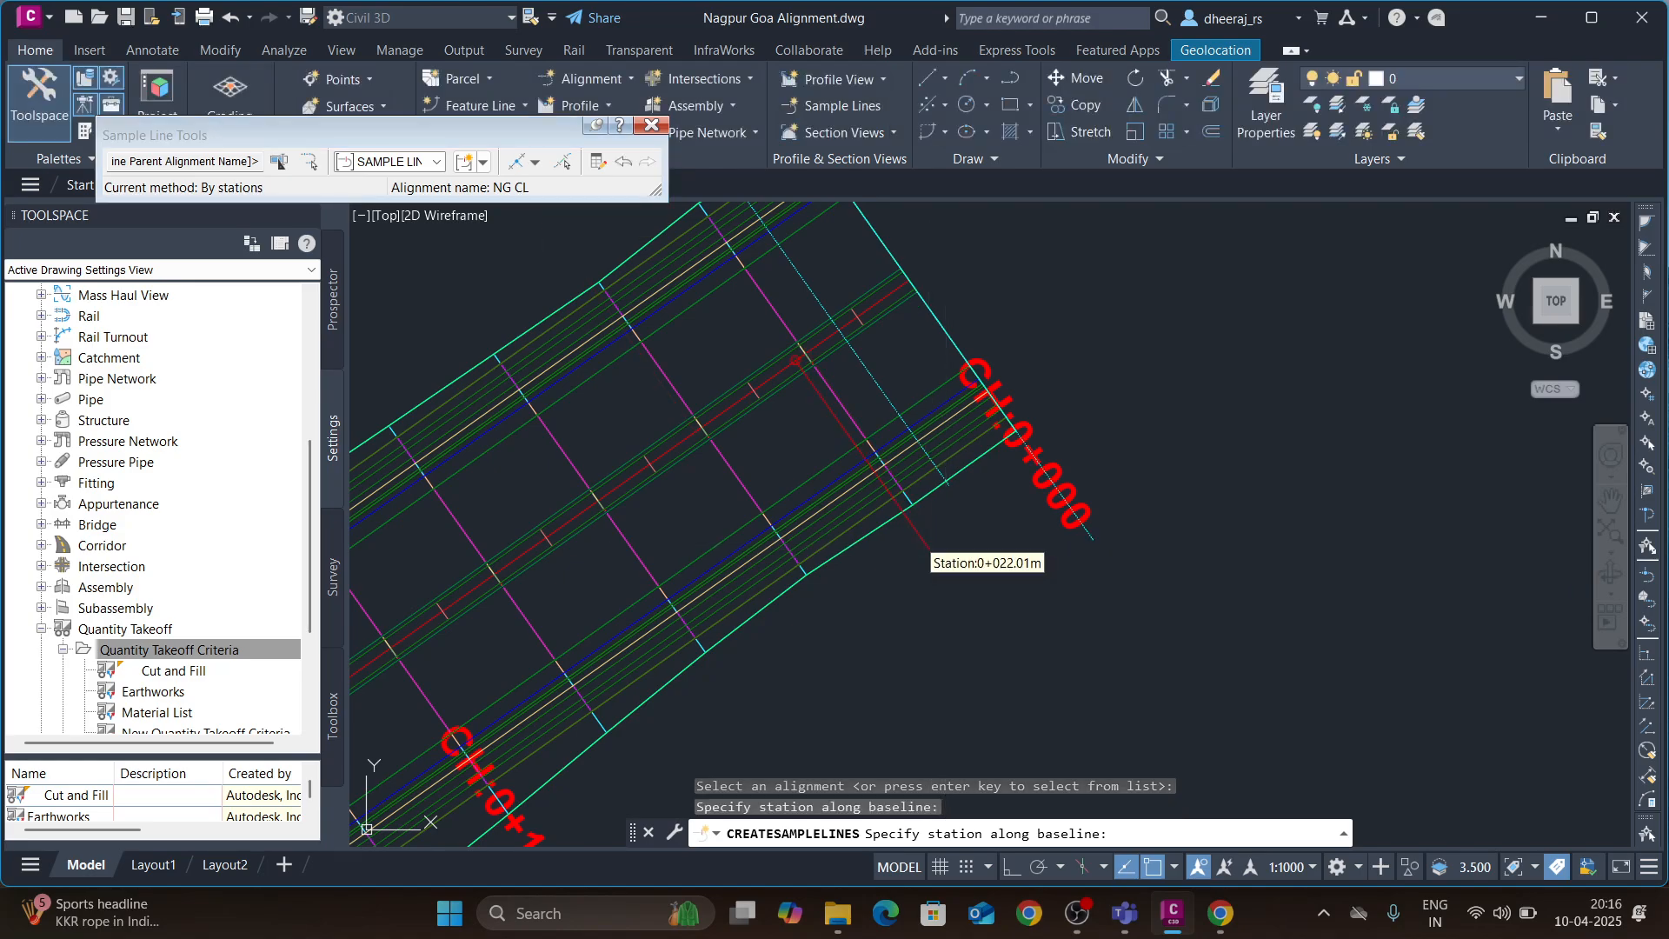
key("Return")
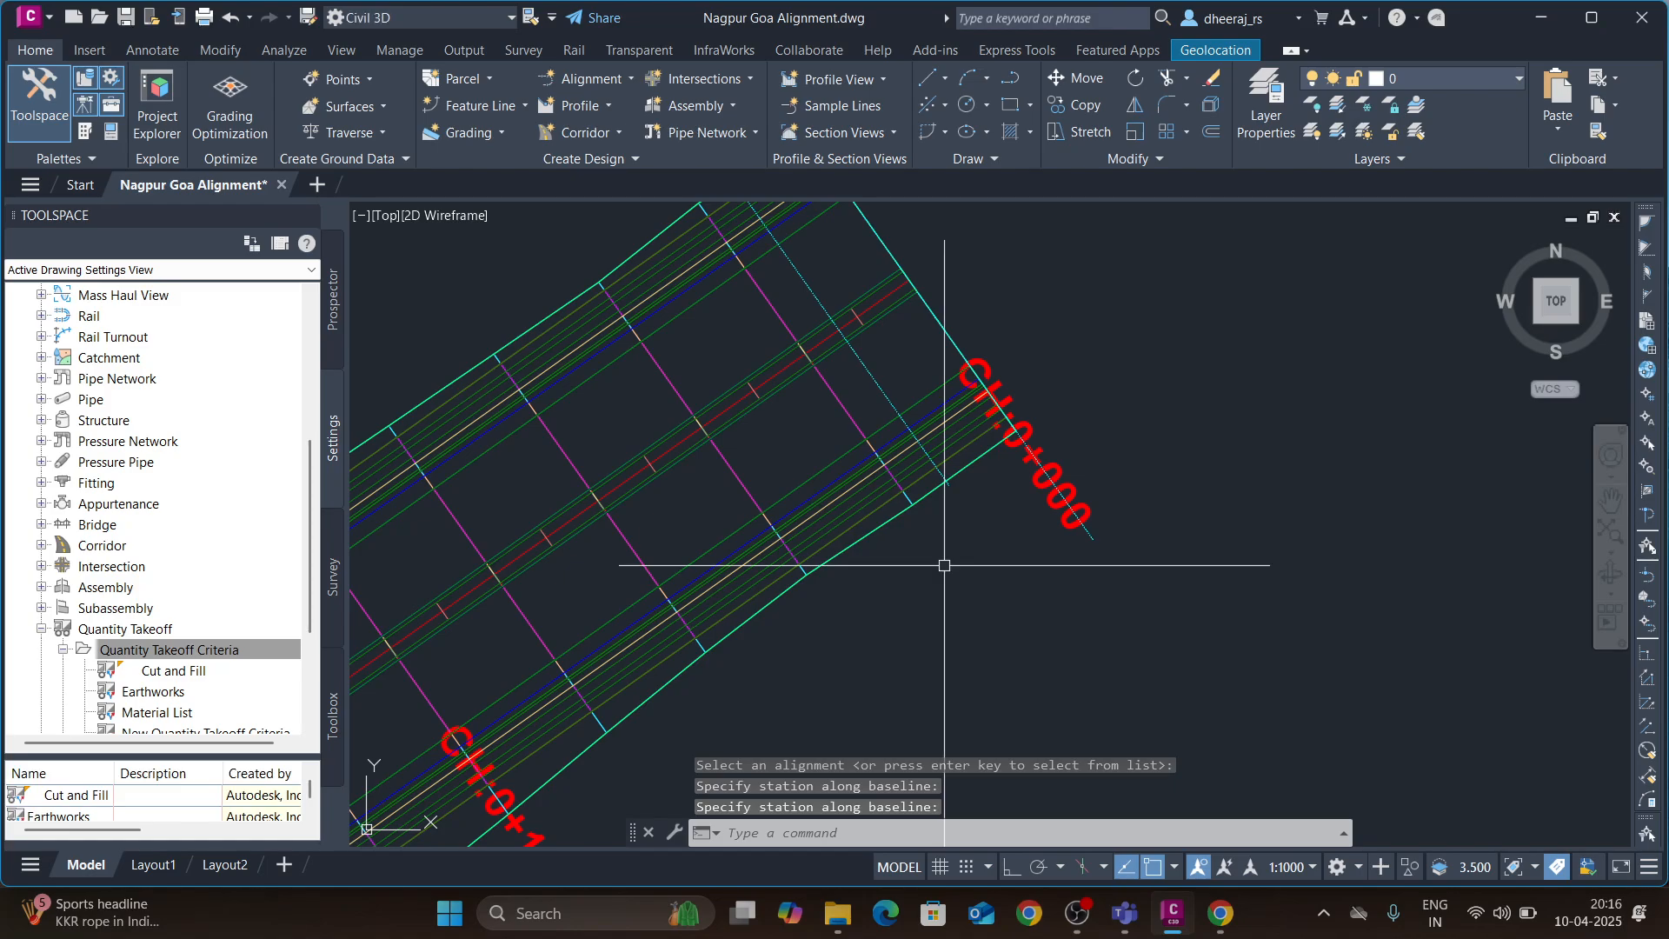
- Examine the widened sample lines along the corridor to check that they extend beyond its edges
scroll(823, 584, "down", 5)
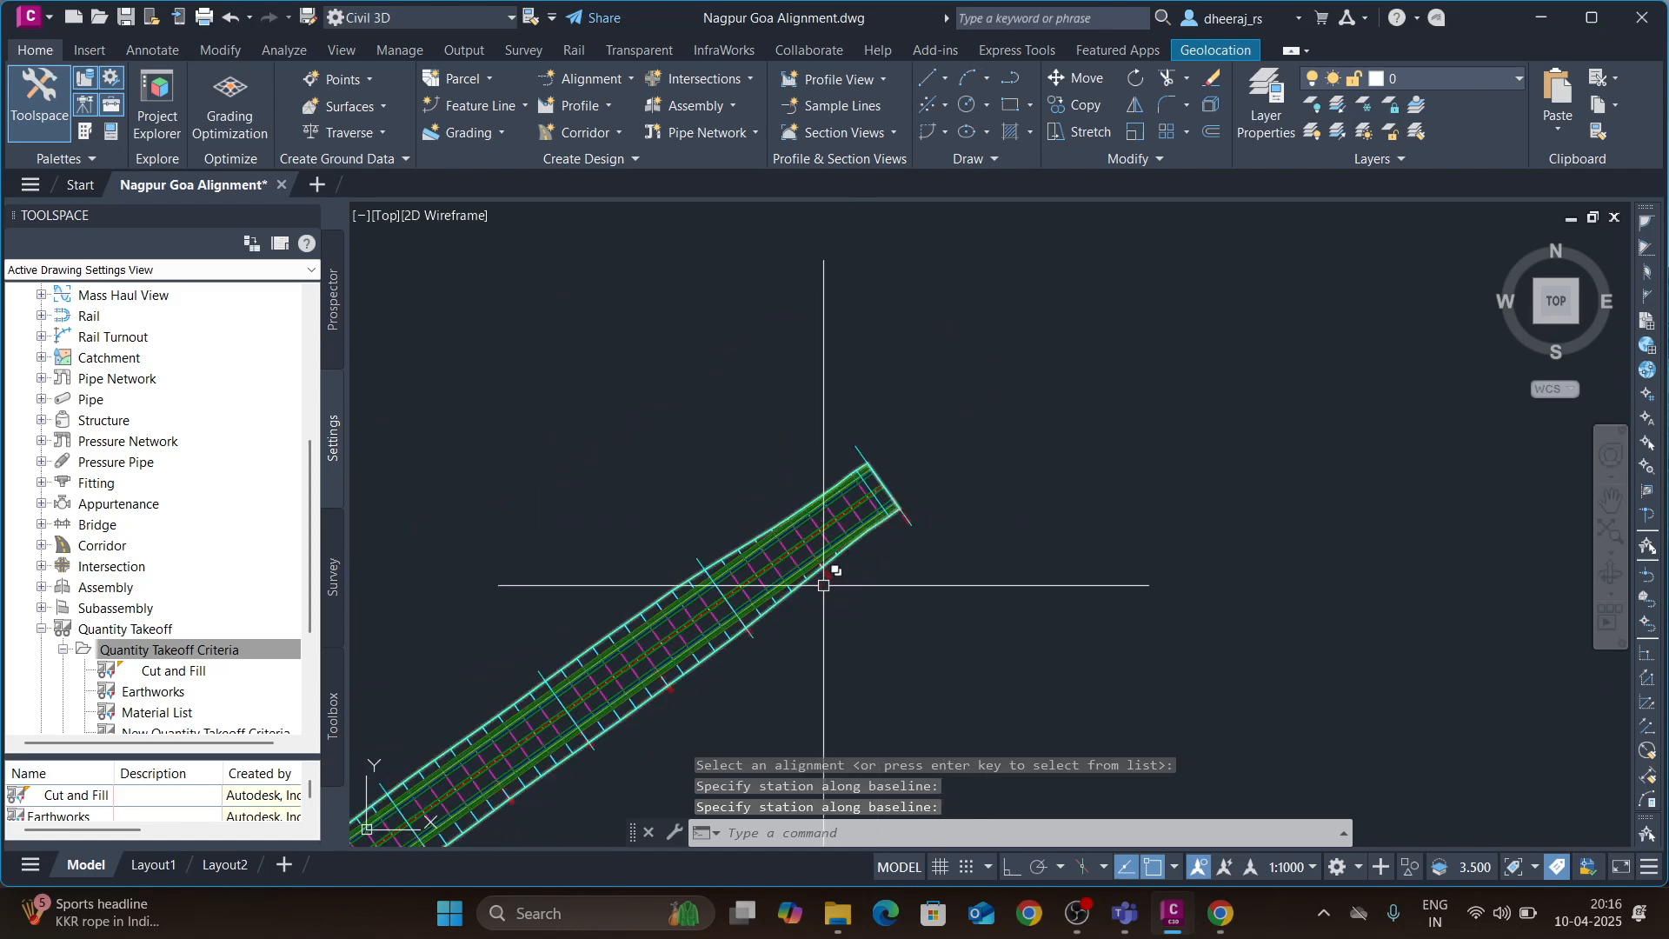
scroll(823, 584, "down", 3)
scroll(697, 622, "up", 5)
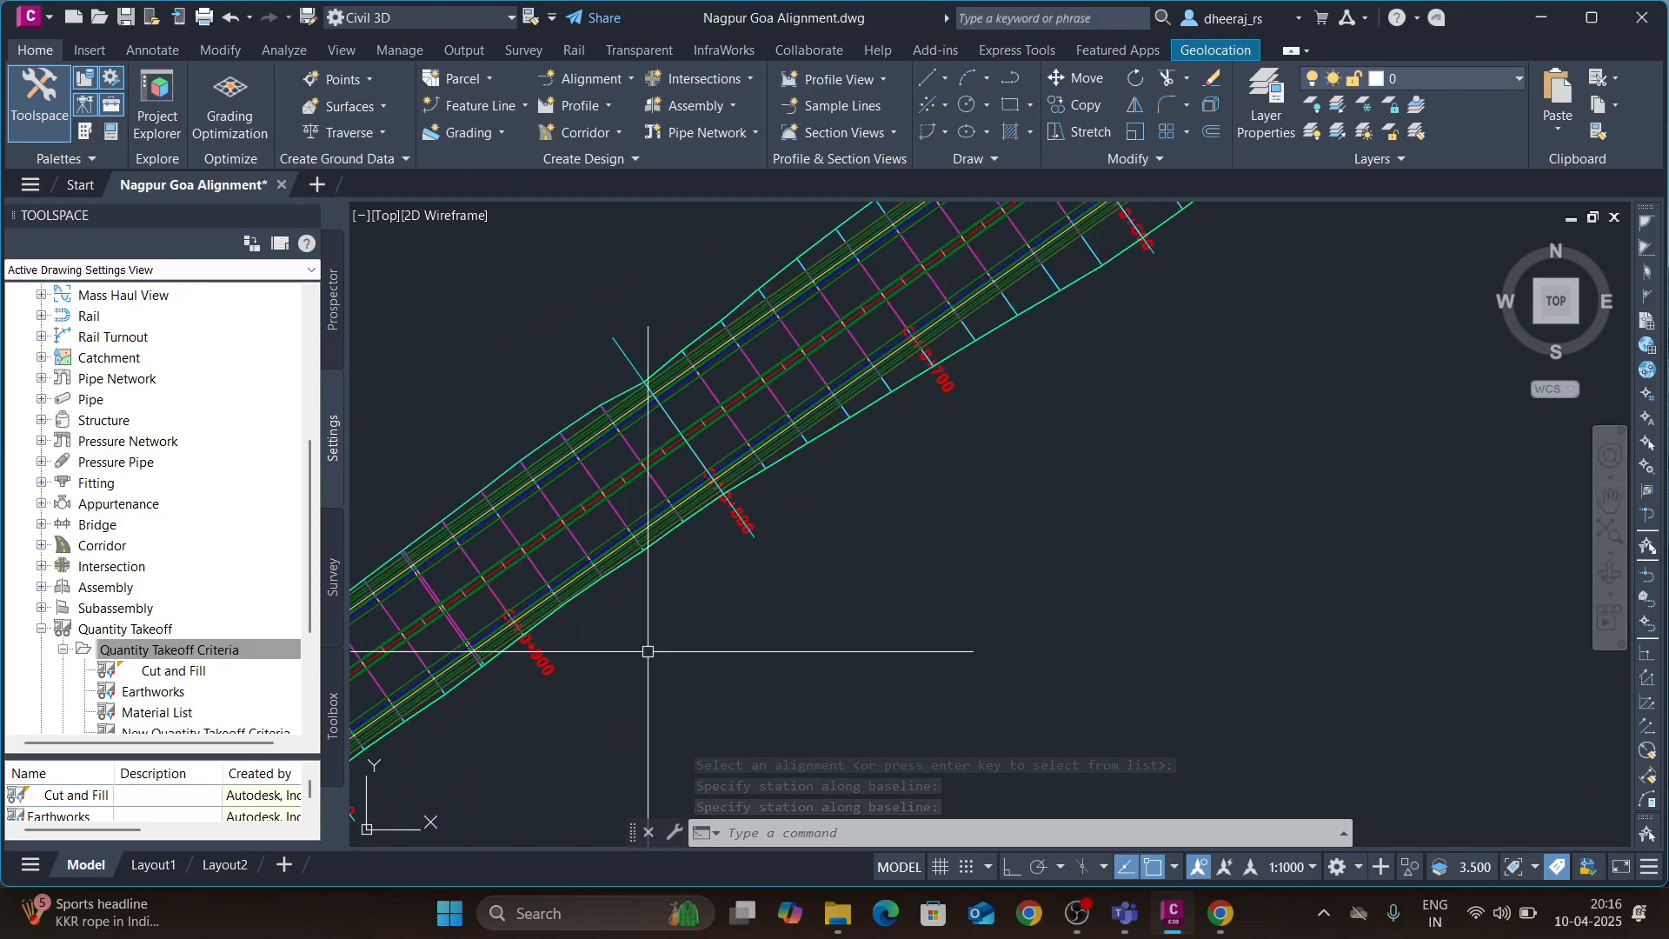
scroll(819, 467, "down", 2)
scroll(819, 467, "down", 6)
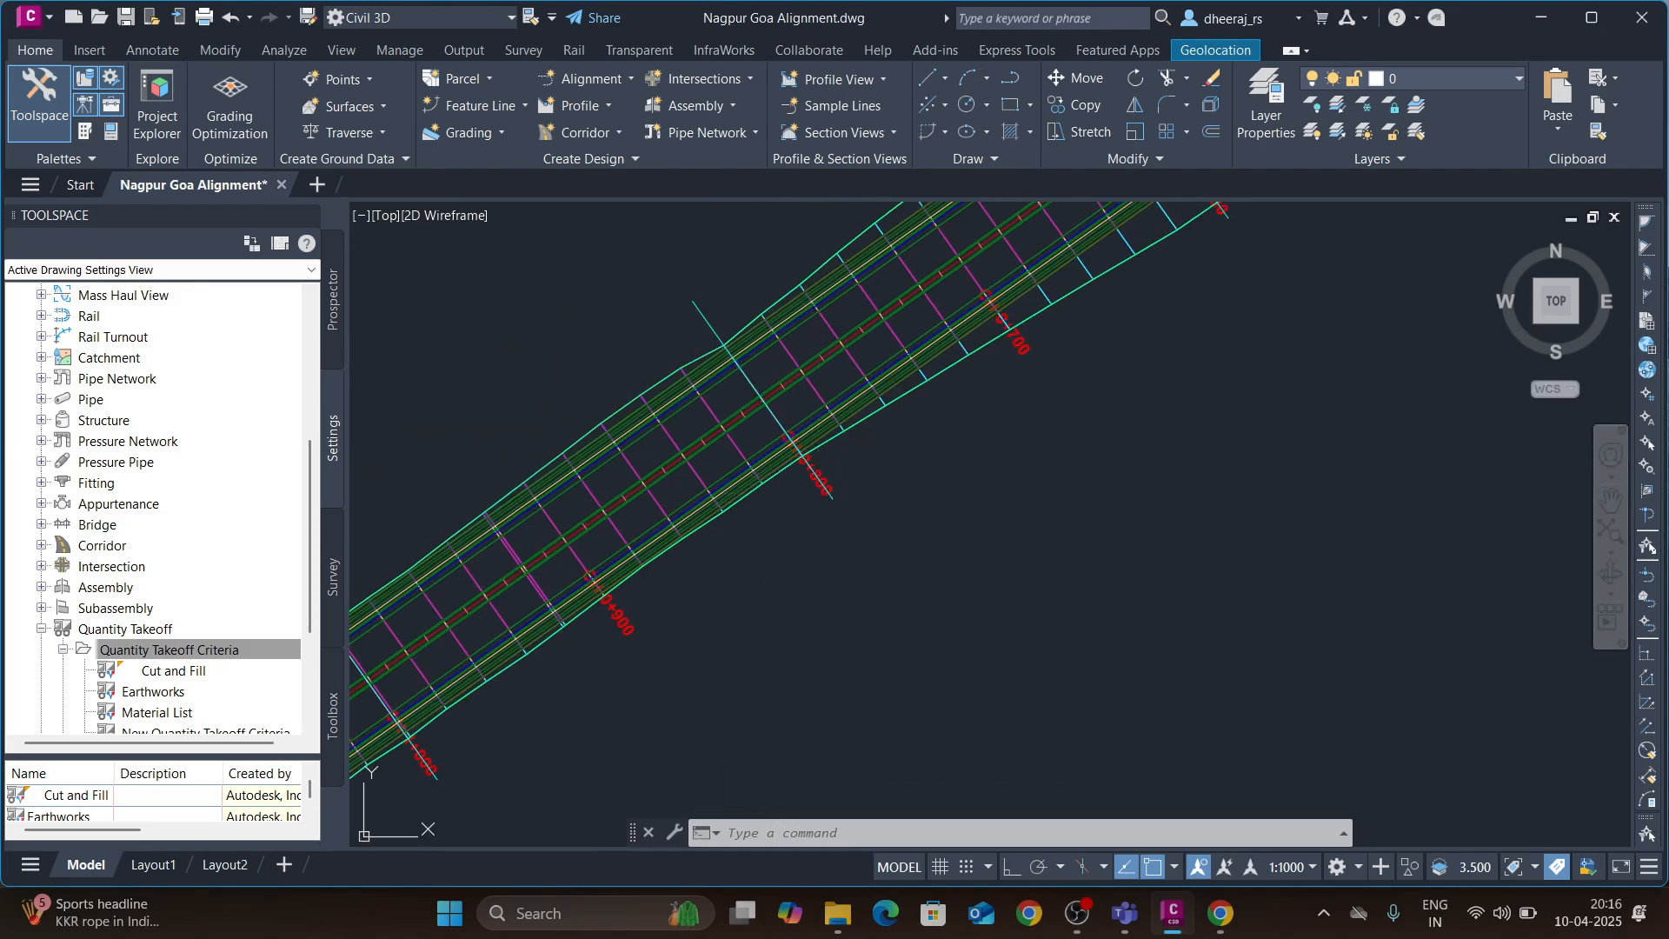
scroll(815, 570, "down", 3)
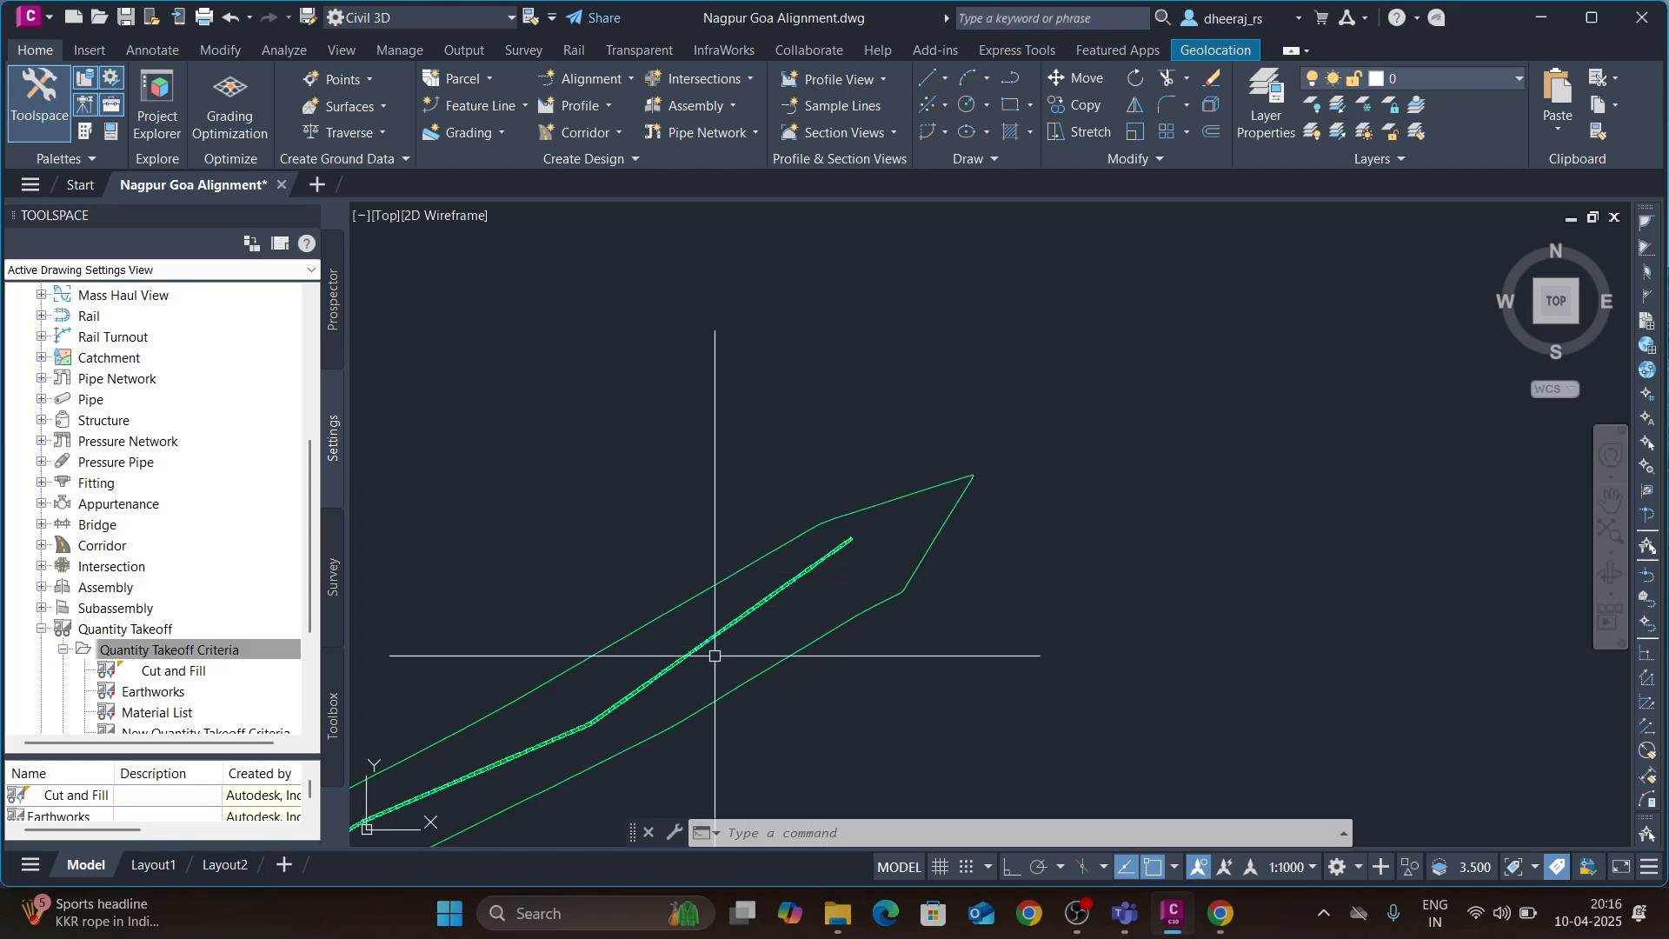
mouse_move(676, 673)
middle_mouse_down()
mouse_move(902, 555)
mouse_move(812, 631)
middle_mouse_up()
scroll(695, 662, "down", 1)
scroll(779, 642, "up", 4)
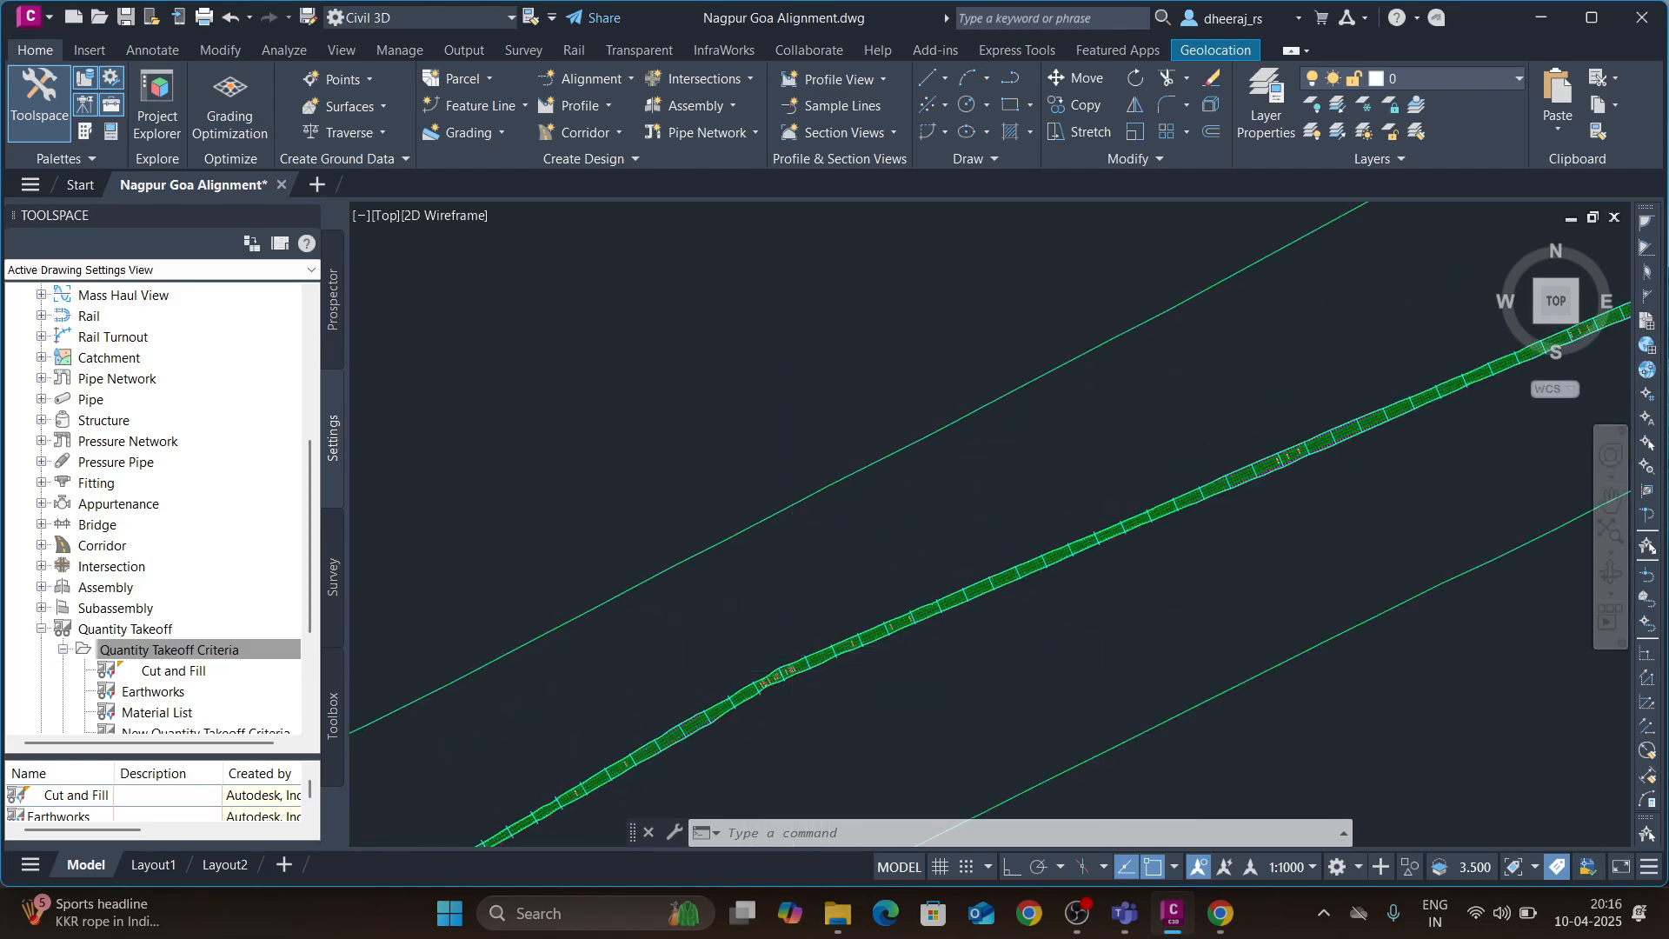
scroll(819, 634, "down", 1)
scroll(812, 626, "up", 5)
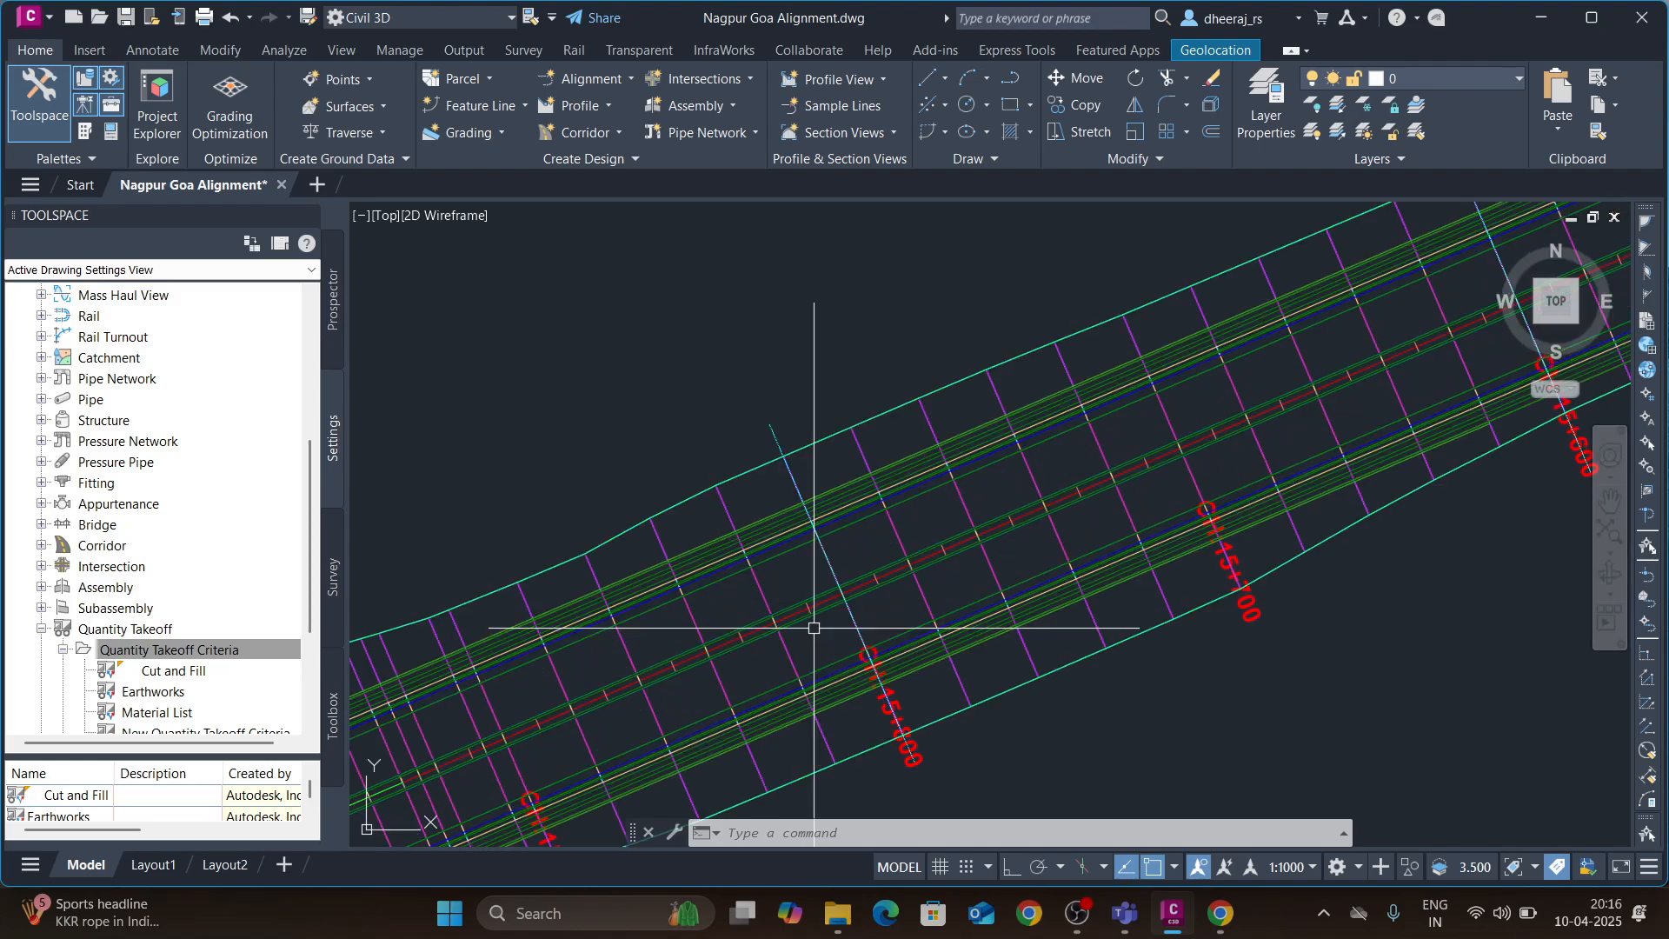
- Inspect the sample lines along the rest of the corridor up to its far end
scroll(780, 463, "down", 4)
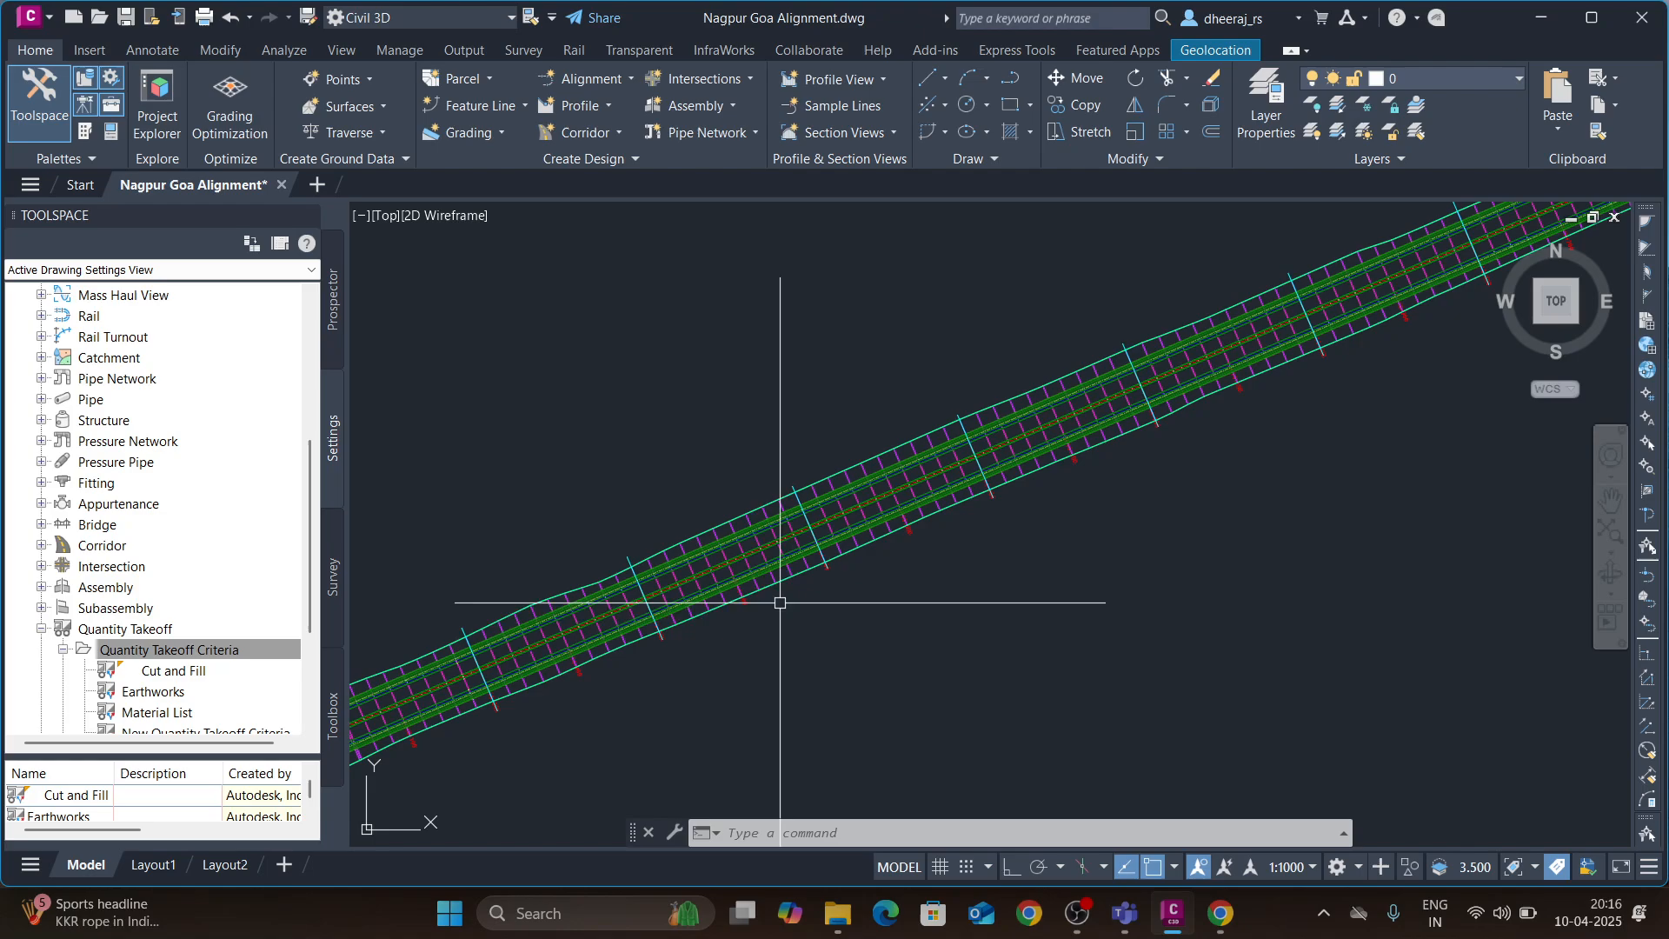
scroll(1035, 551, "down", 4)
middle_click_drag(1174, 375, 852, 615)
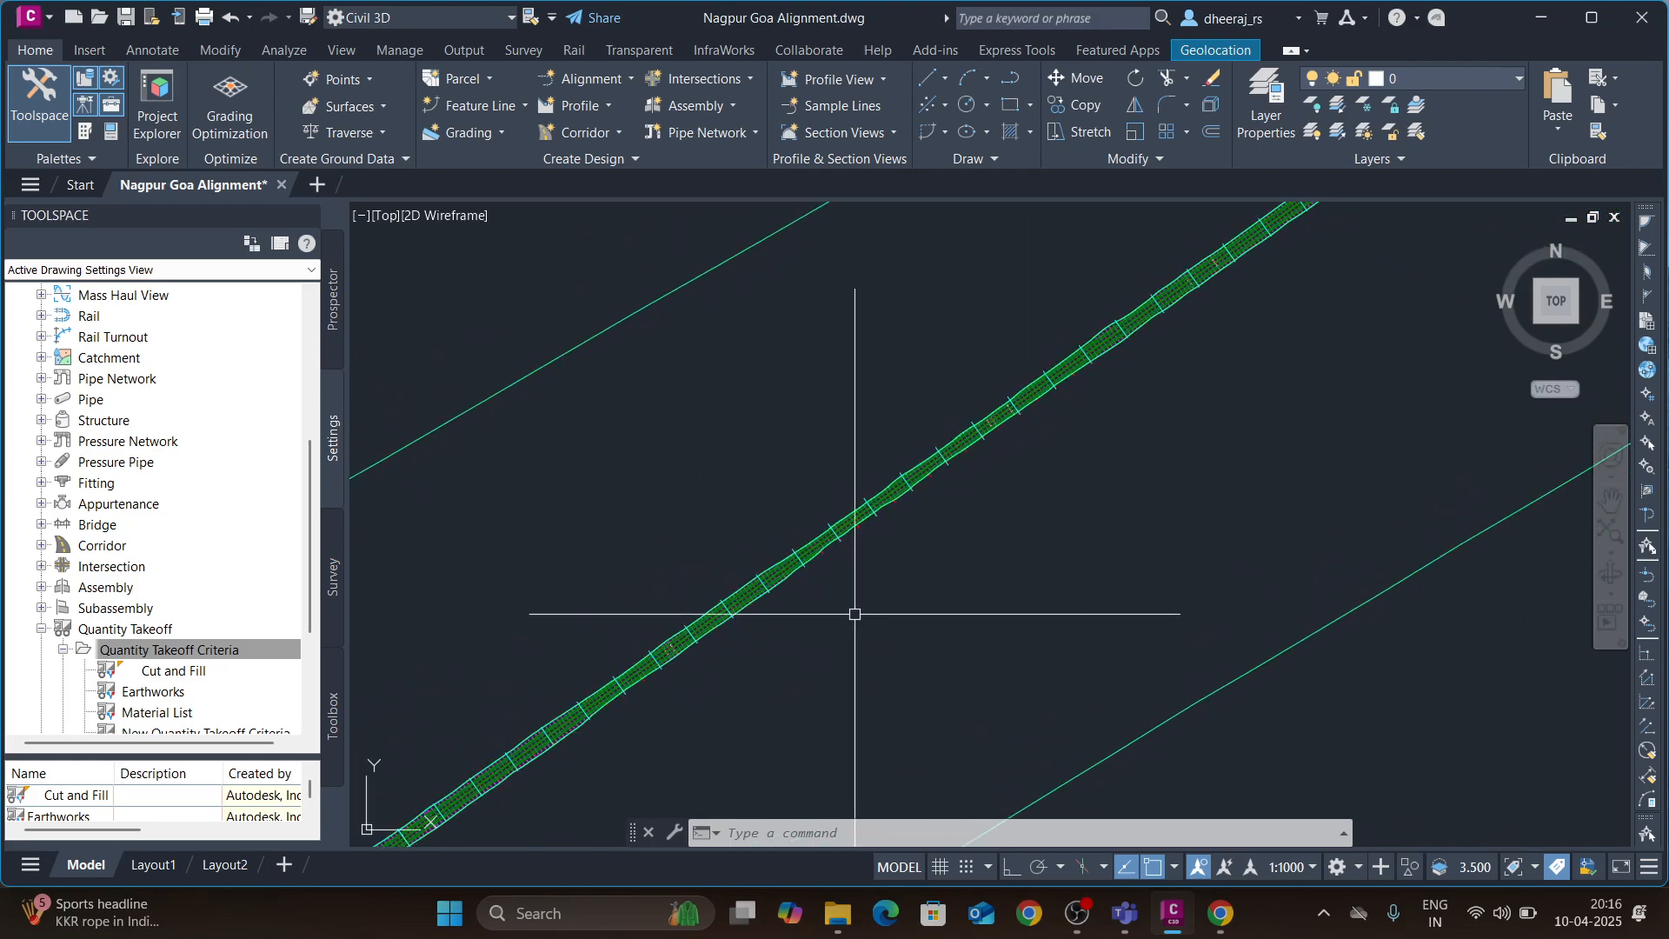
middle_click_drag(1156, 409, 851, 583)
middle_click_drag(1253, 396, 931, 577)
middle_click_drag(950, 439, 724, 617)
scroll(724, 618, "up", 4)
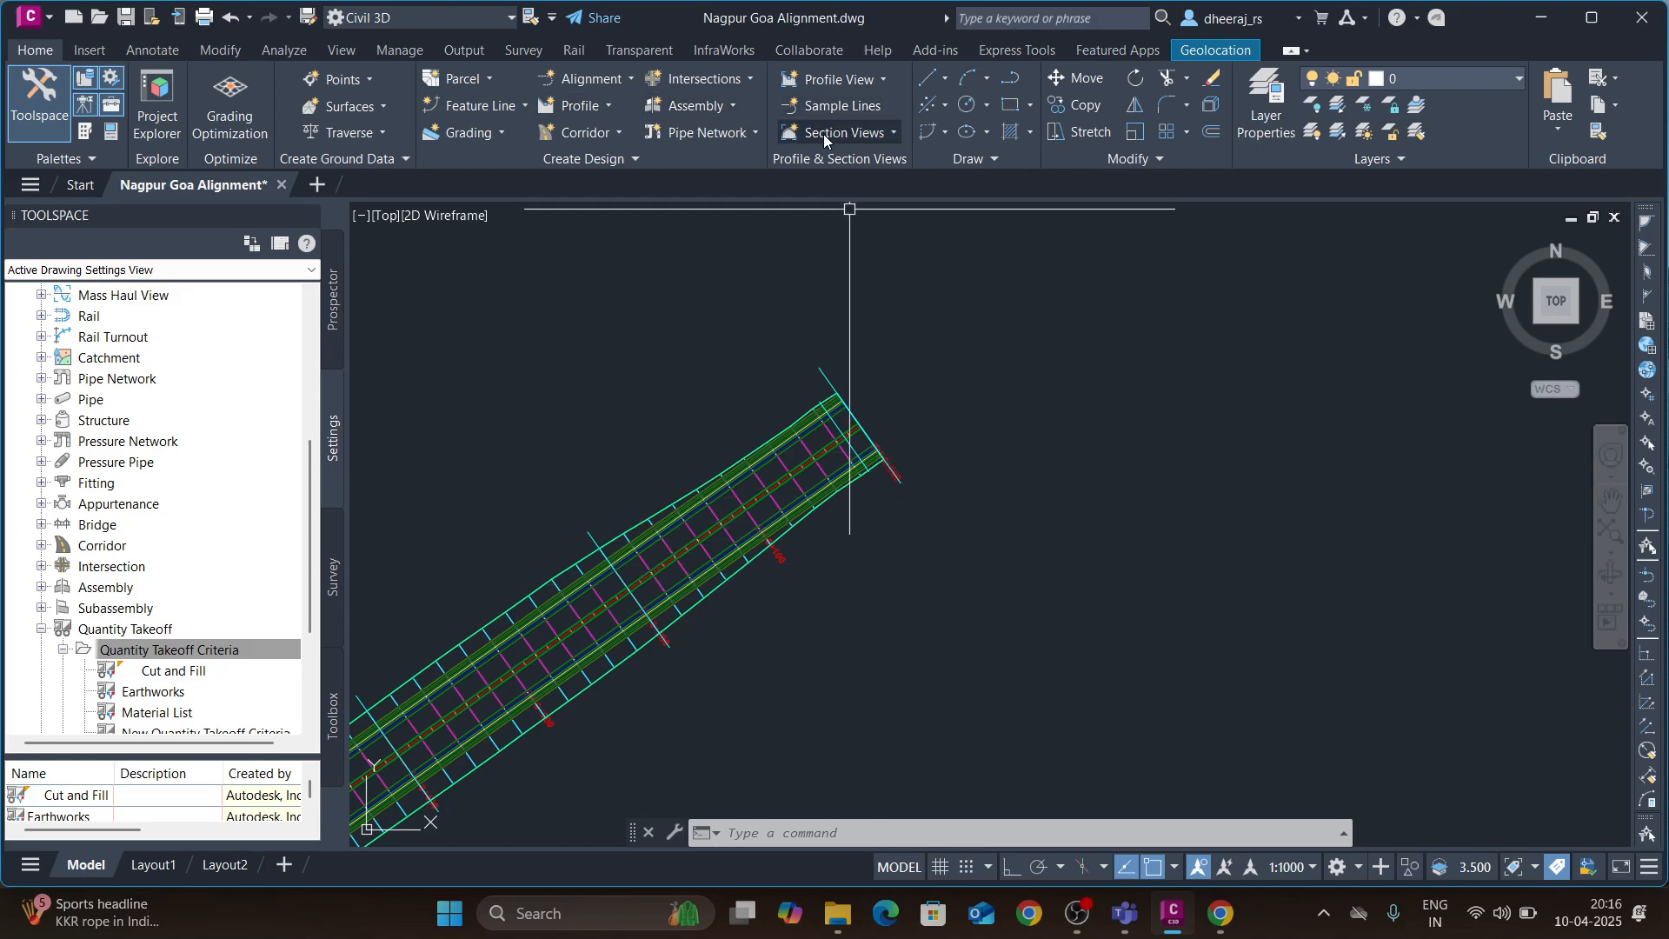
- Start creating multiple section views for the NG CL sample line group with an automatic station range, and proceed to the data band settings
left_click(883, 134)
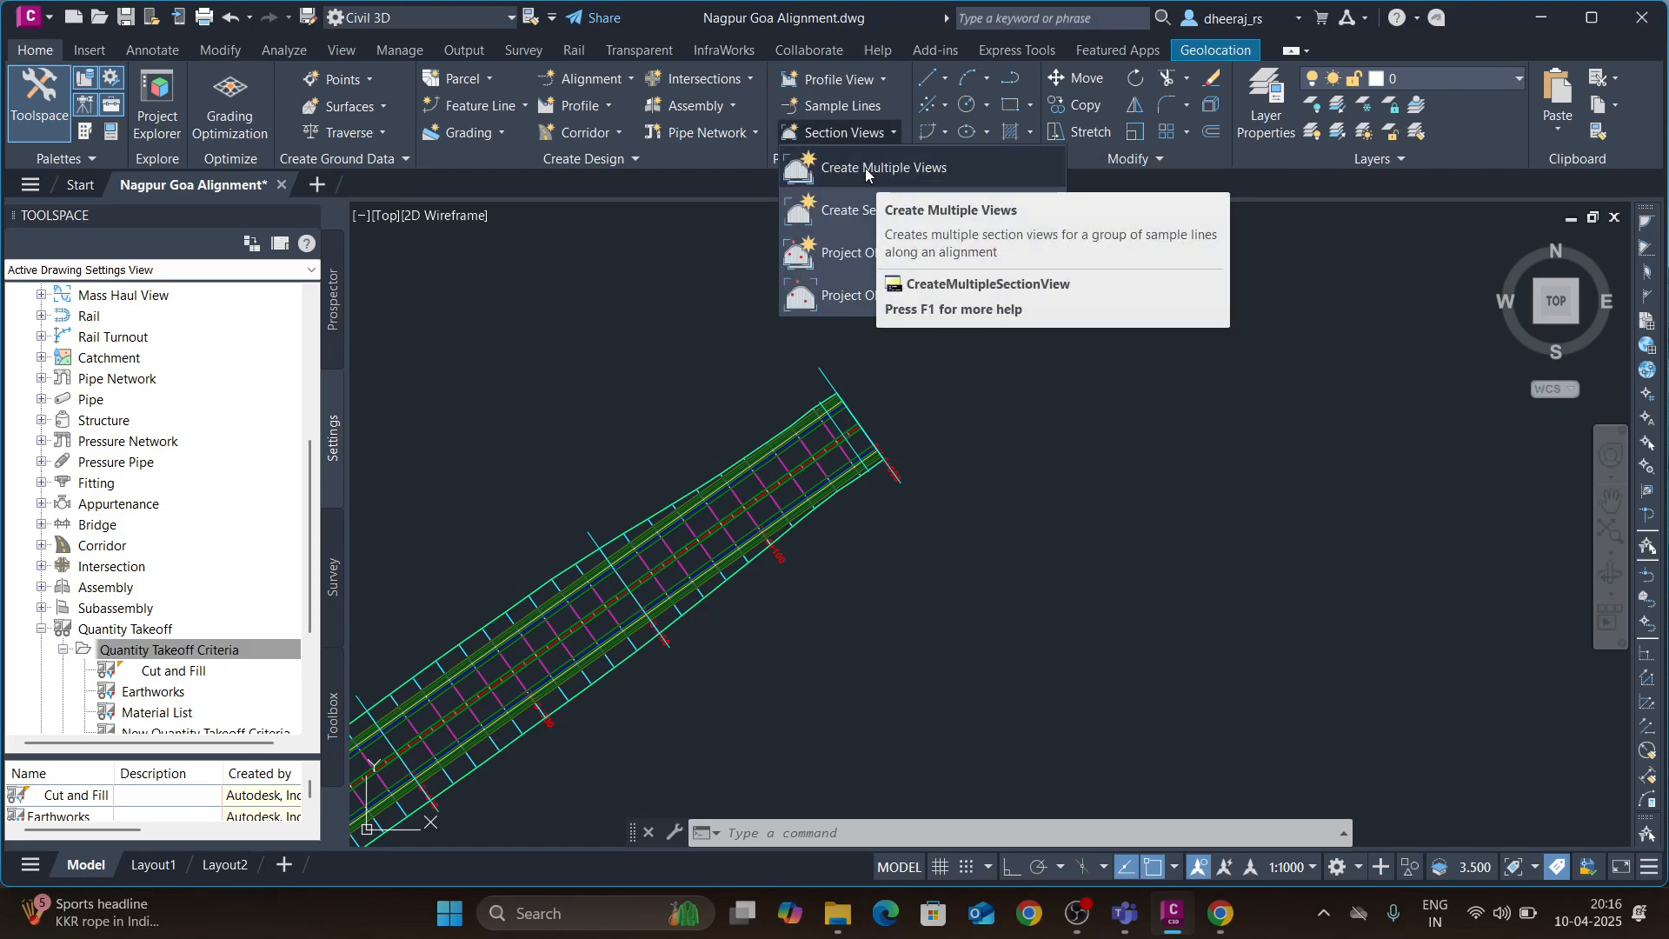
left_click(867, 172)
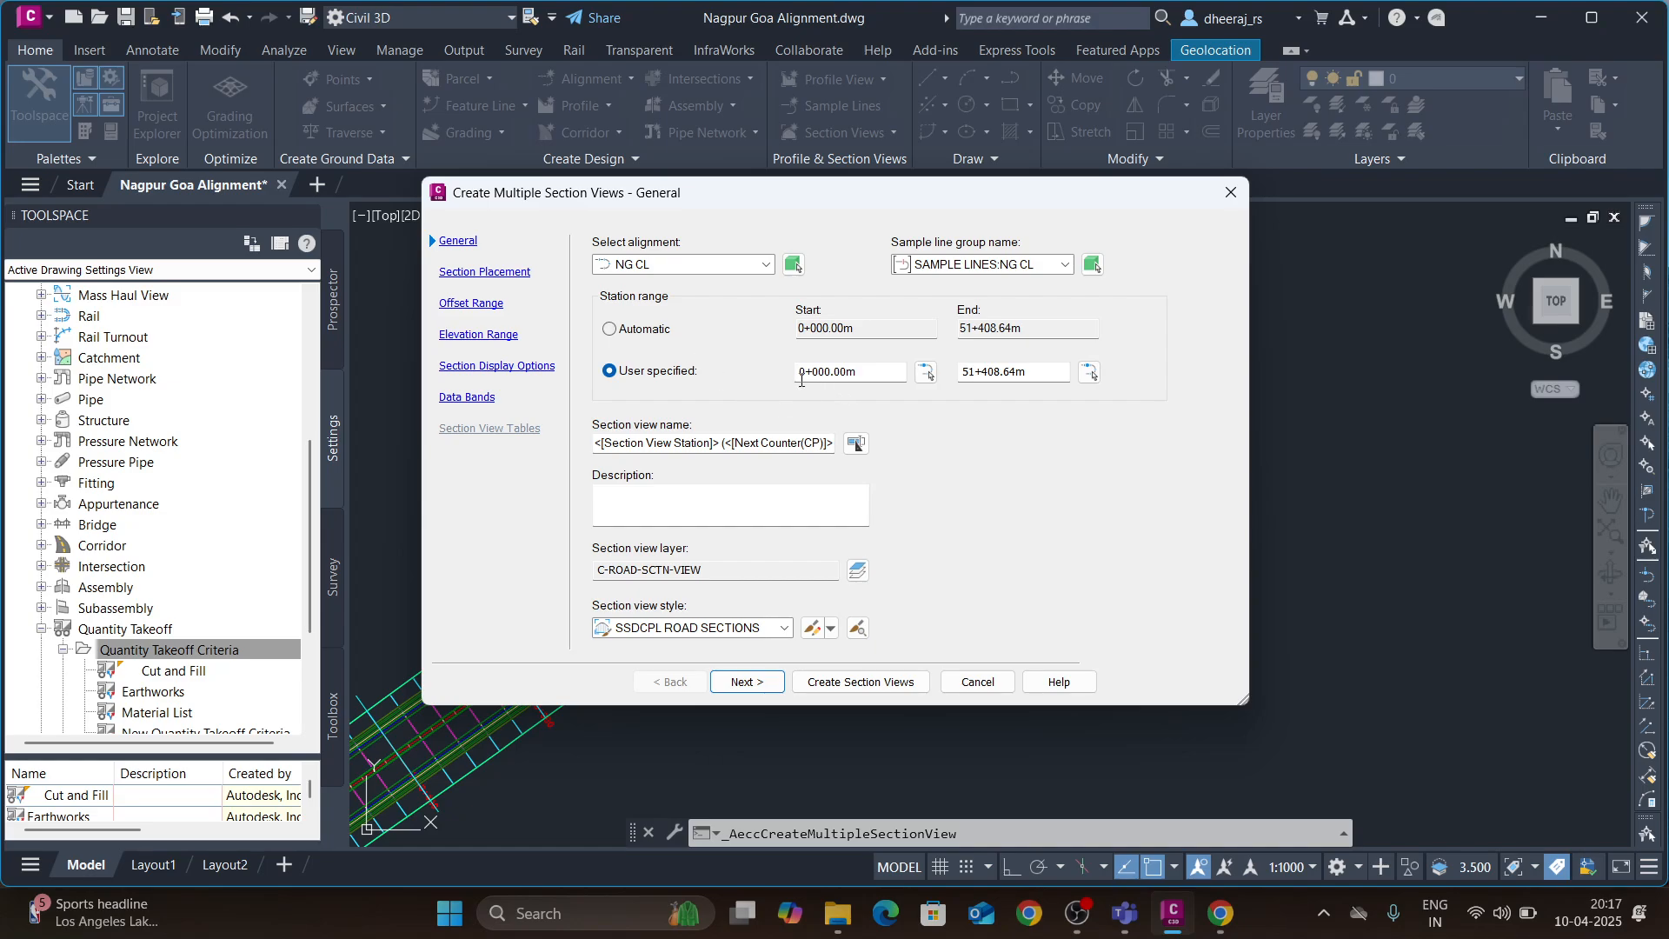
left_click(609, 330)
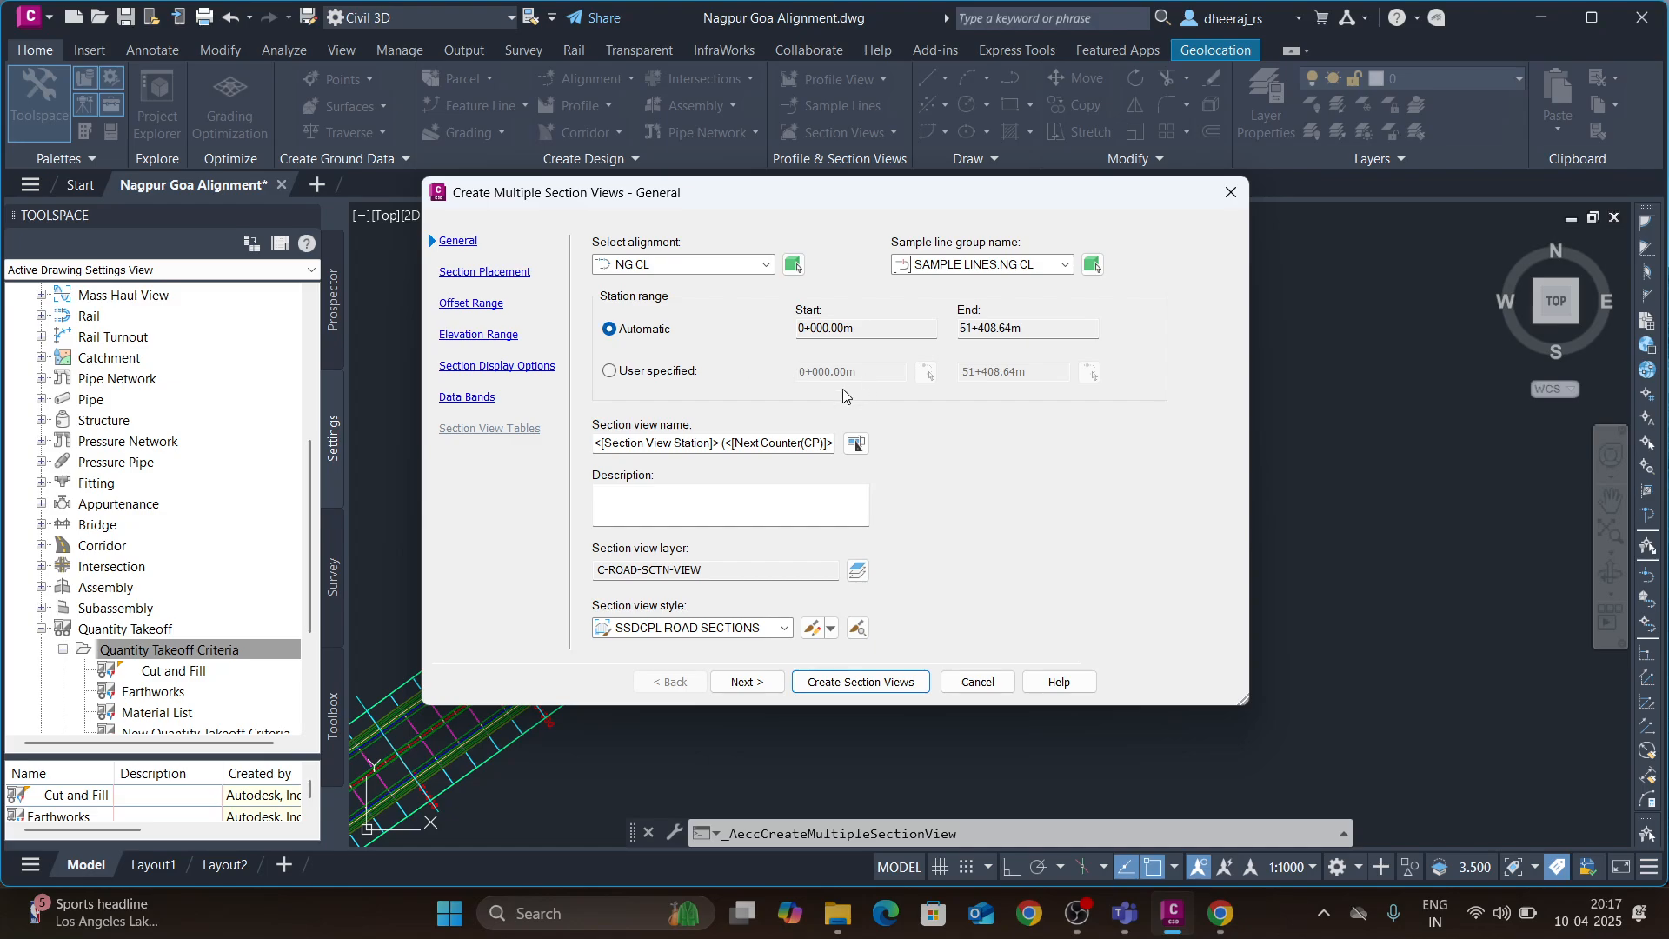
left_click(751, 685)
left_click(747, 682)
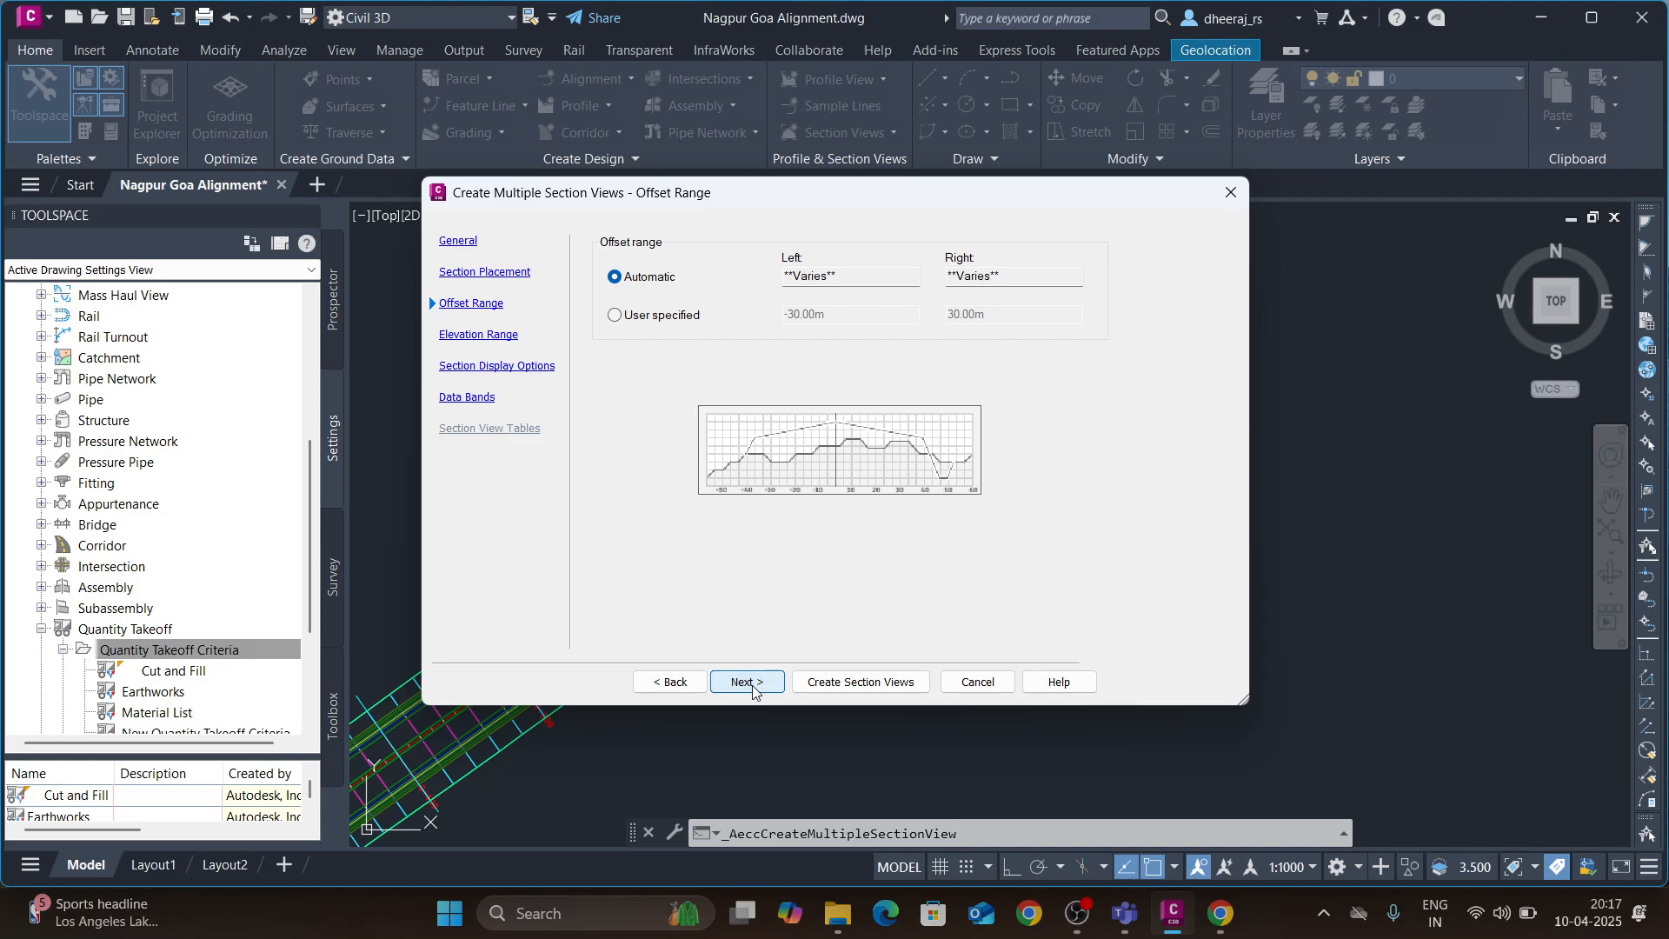
left_click(753, 685)
left_click(748, 683)
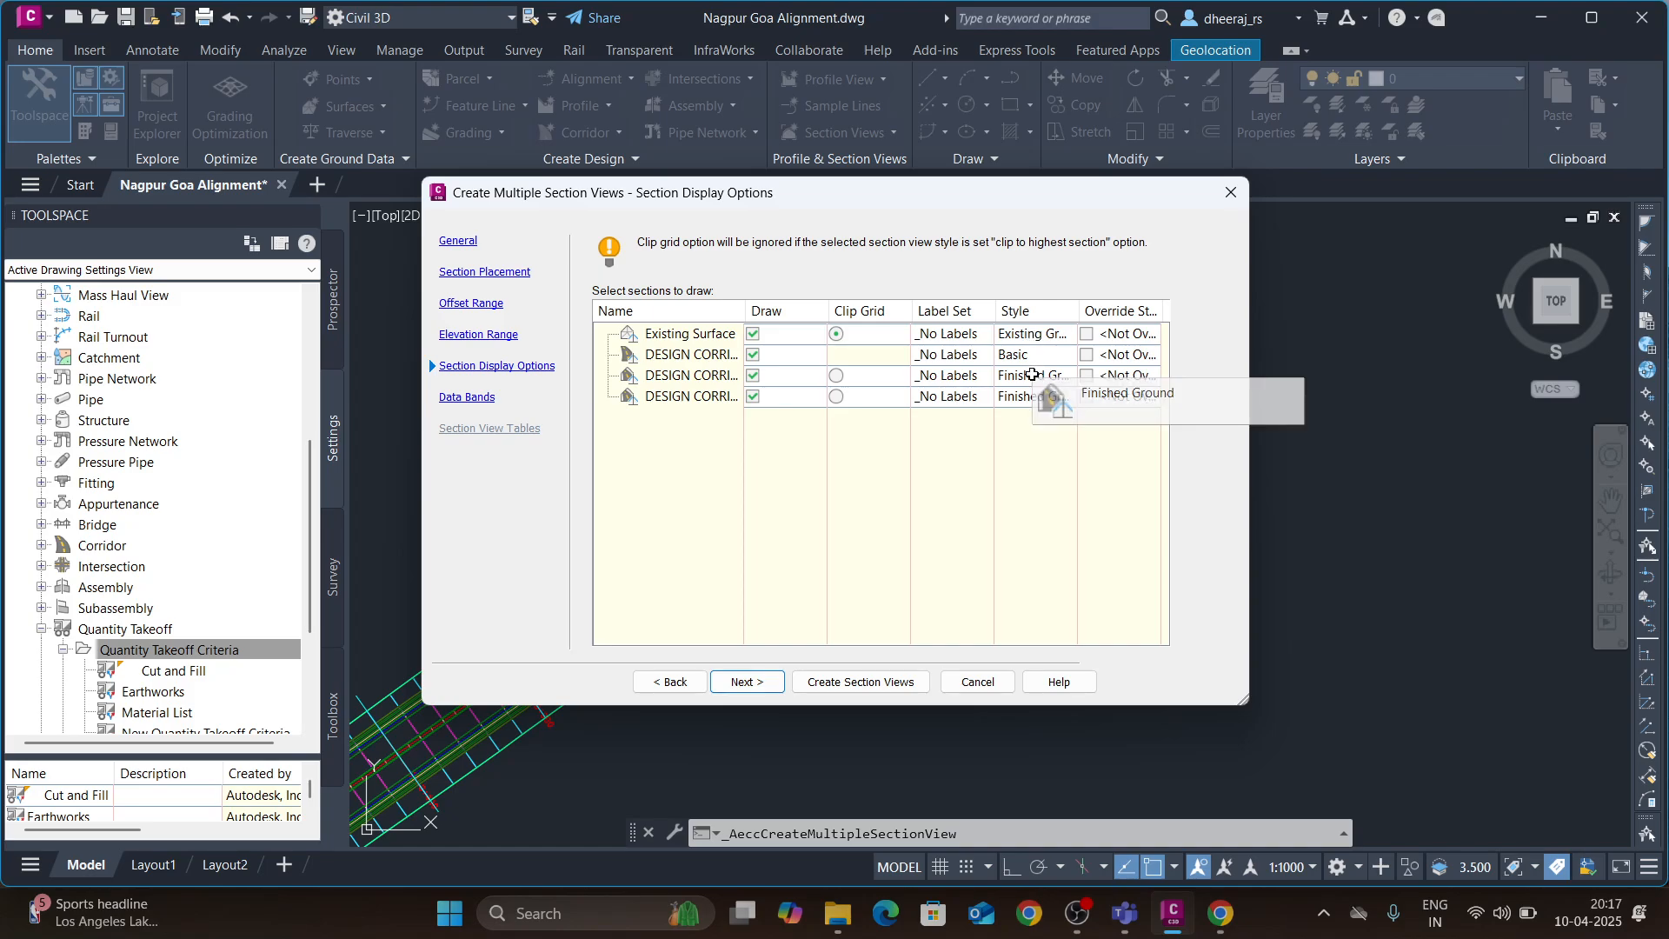
left_click(759, 682)
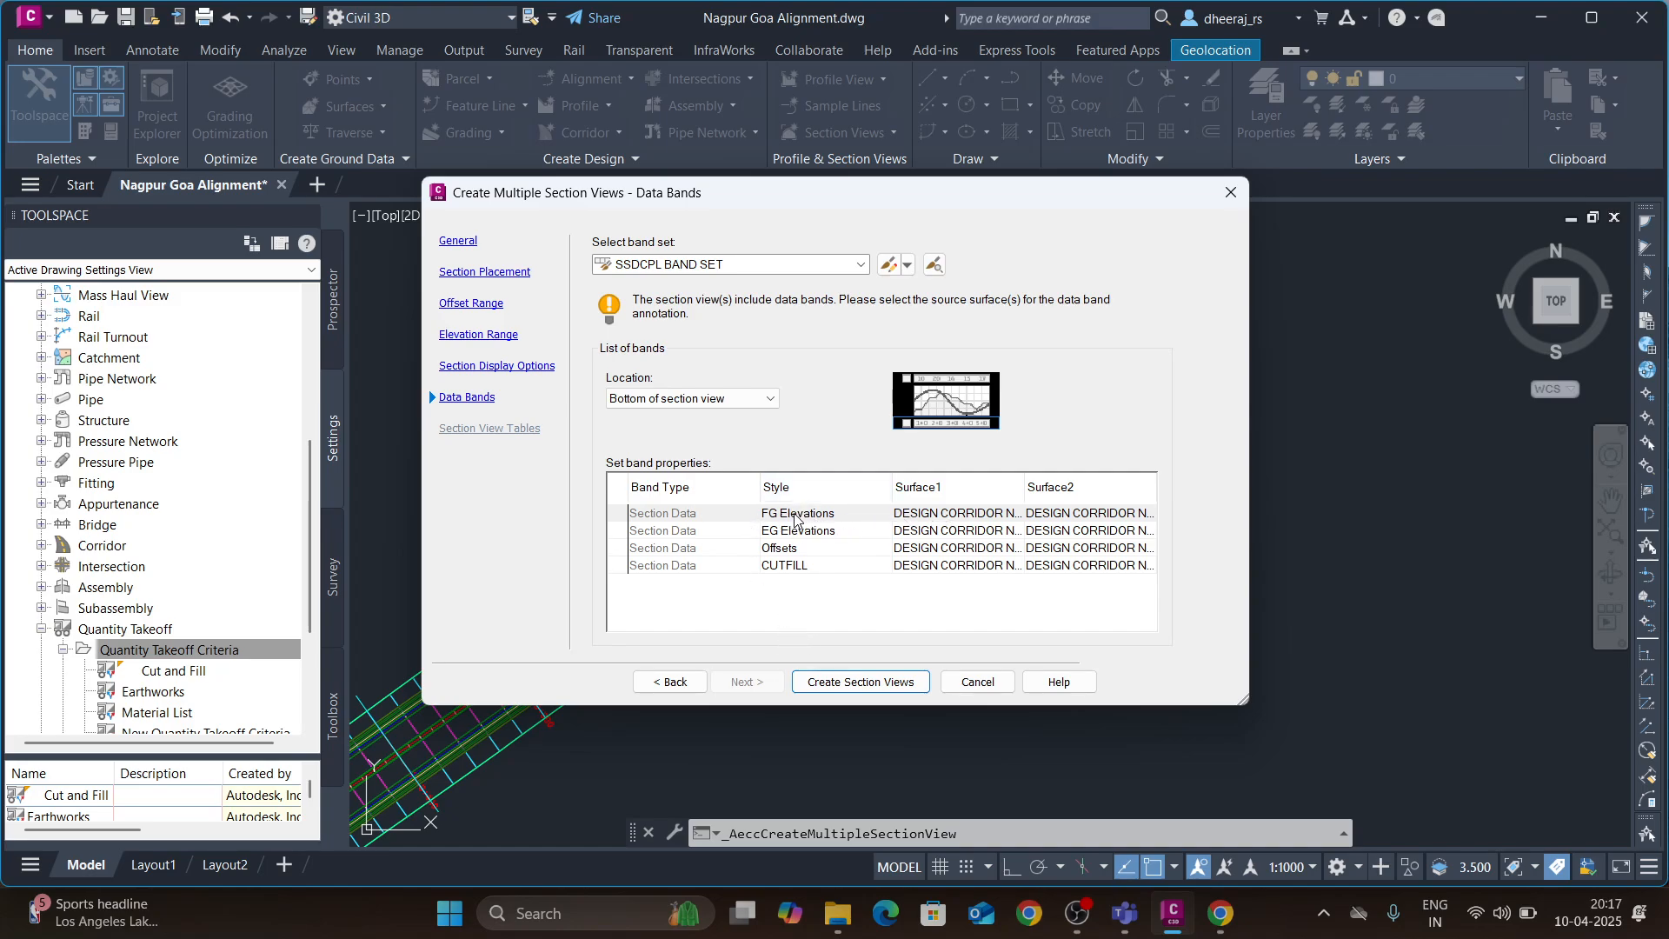
- Set both surfaces of the FG Elevations band to DESIGN CORRIDOR NG CL DC Top
left_click(944, 518)
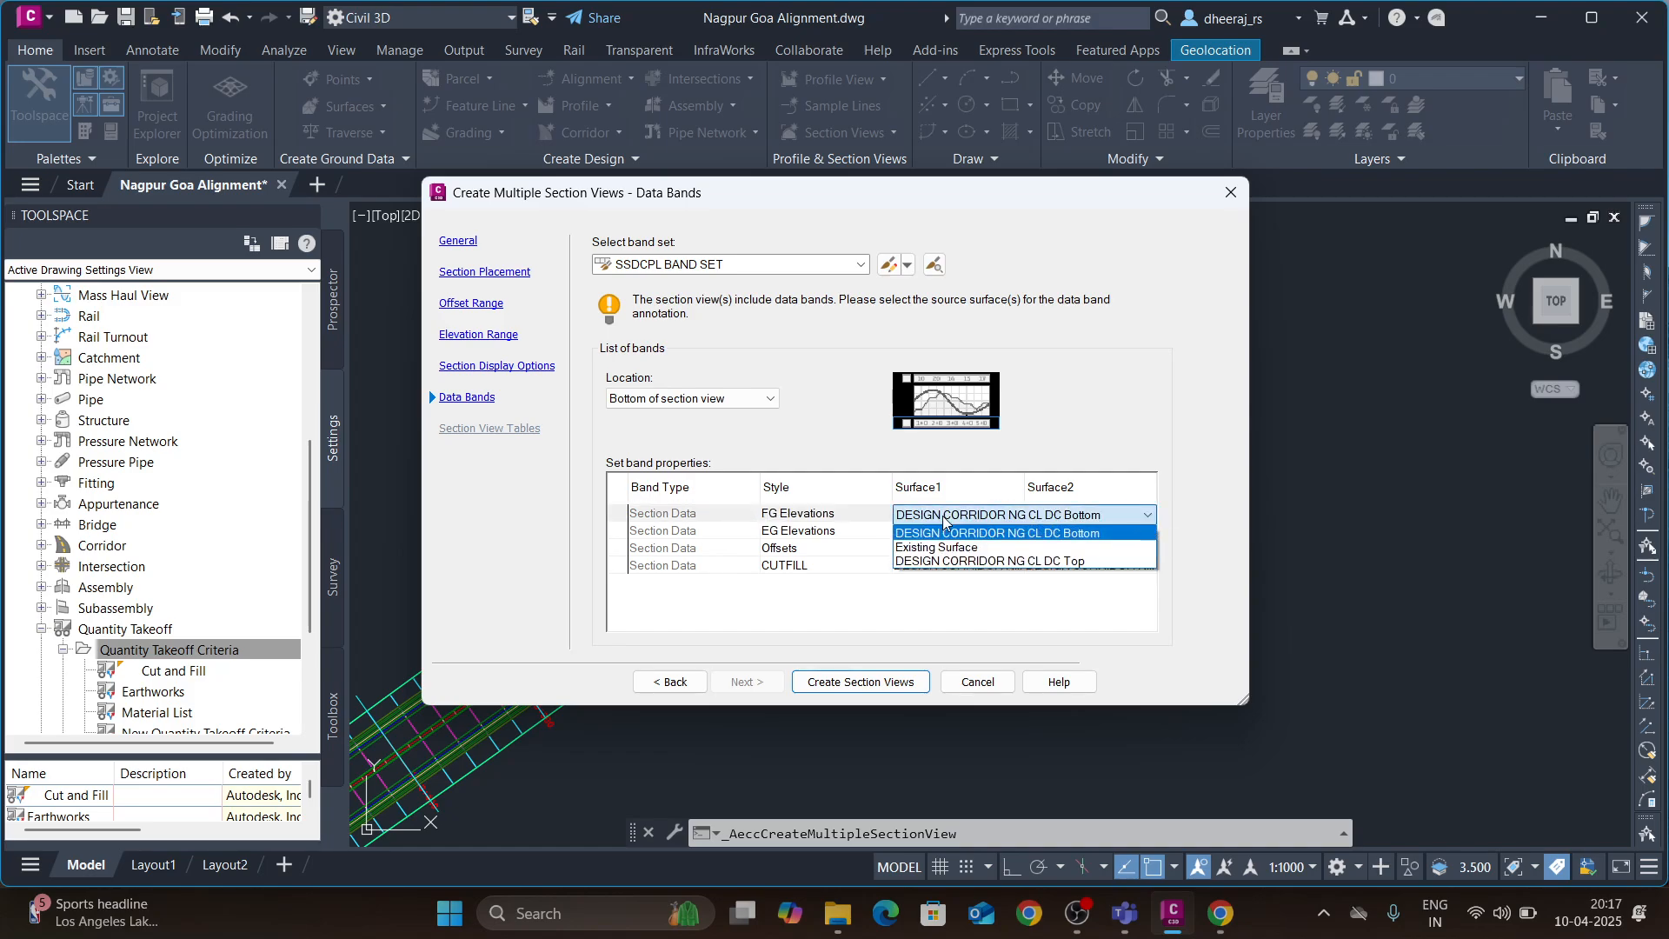
left_click(1012, 564)
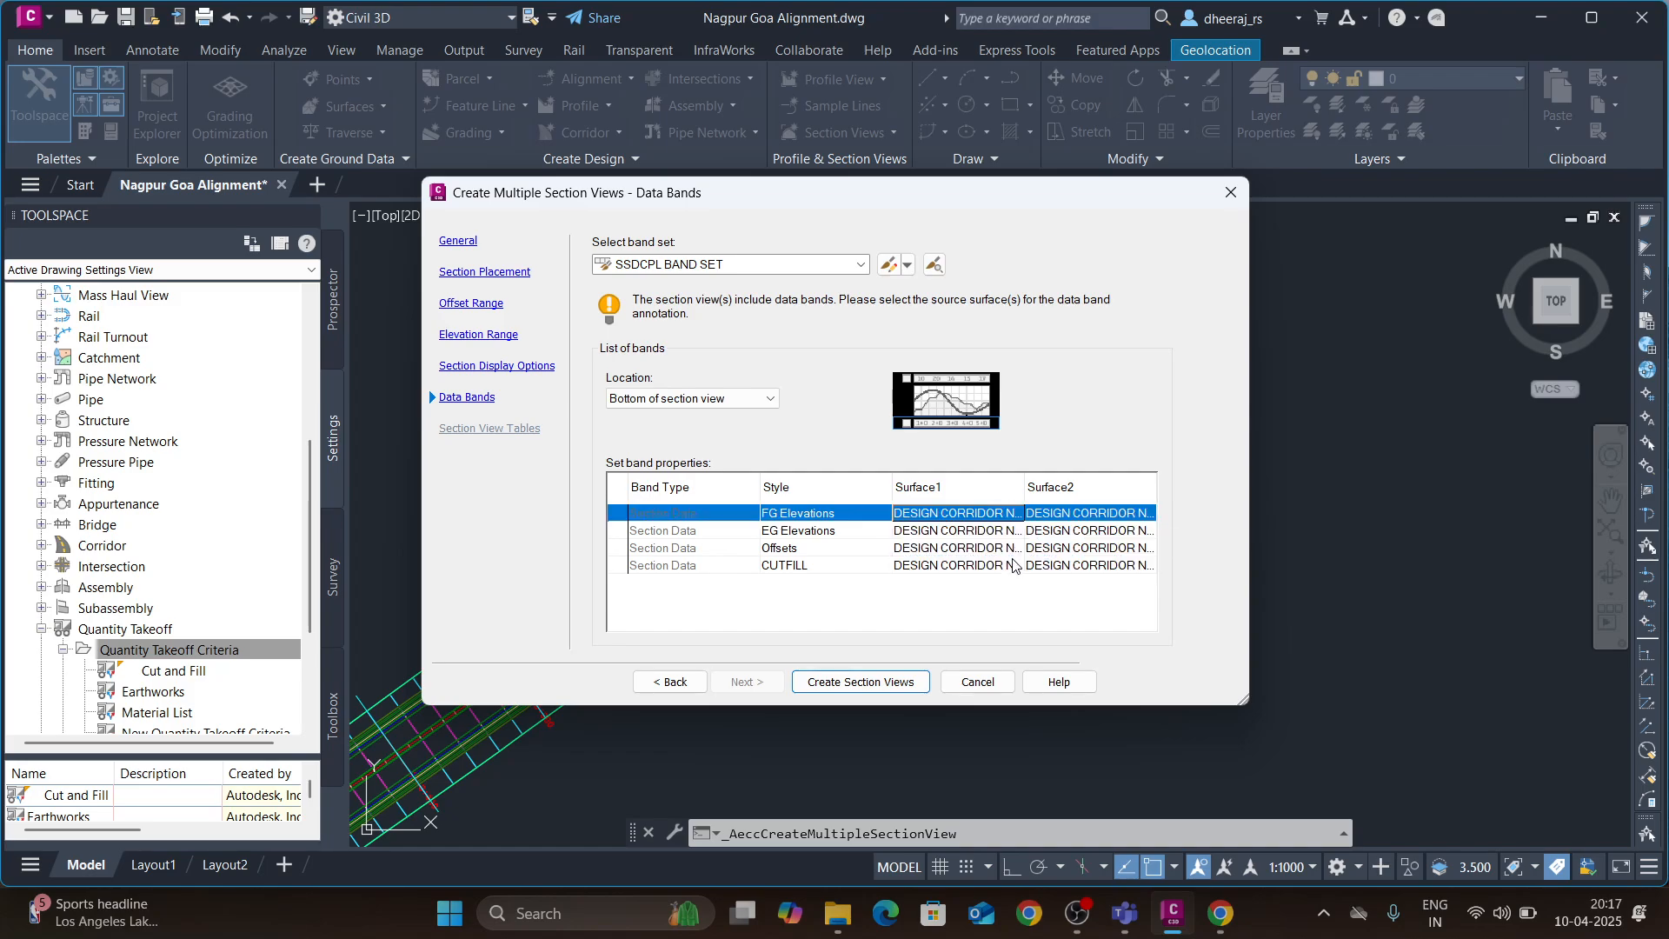
left_click(1067, 516)
left_click(1062, 562)
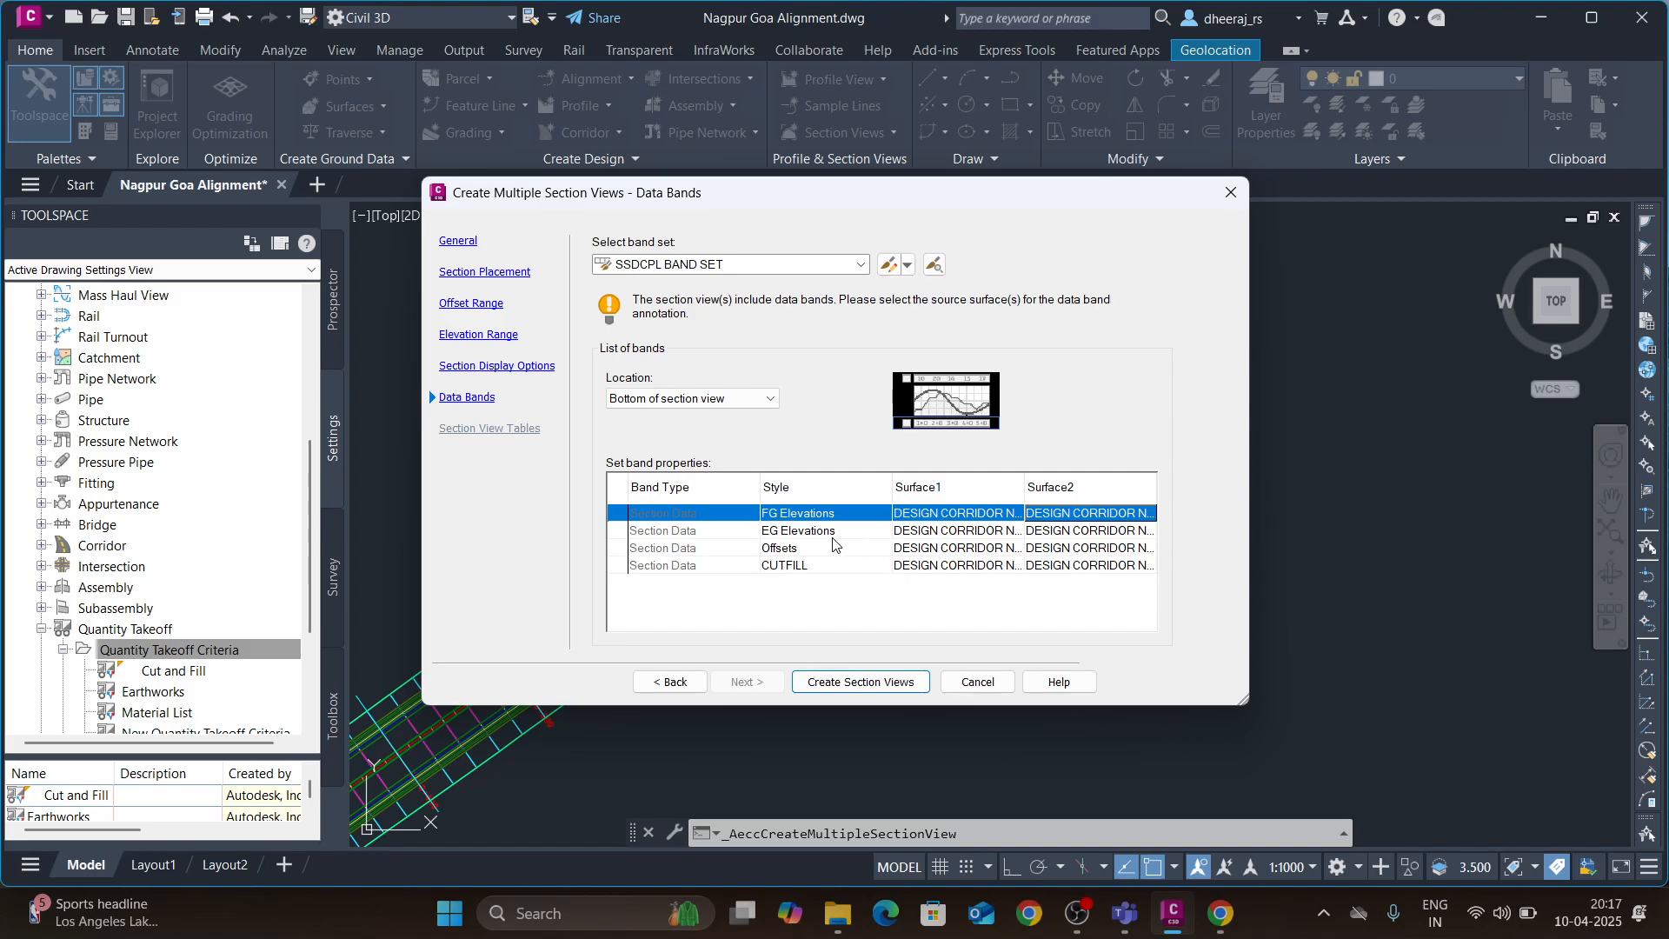
- Set Surface1 and Surface2 of the EG Elevations band to Existing Surface
left_click(942, 535)
left_click(941, 535)
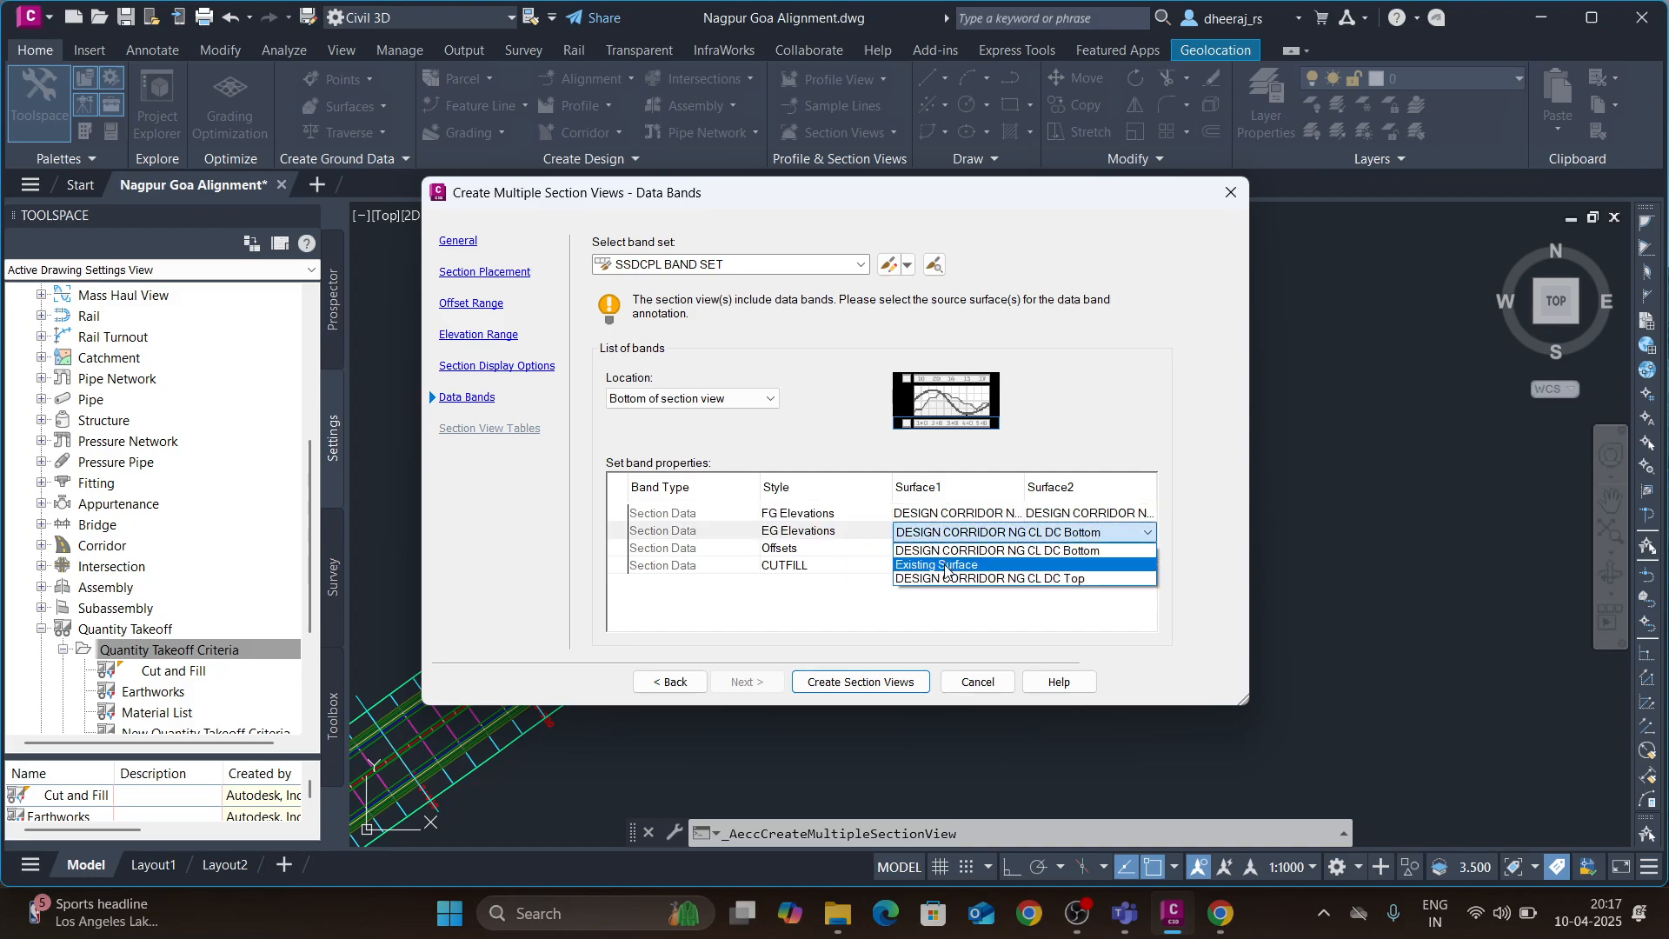
left_click(941, 551)
left_click(1067, 539)
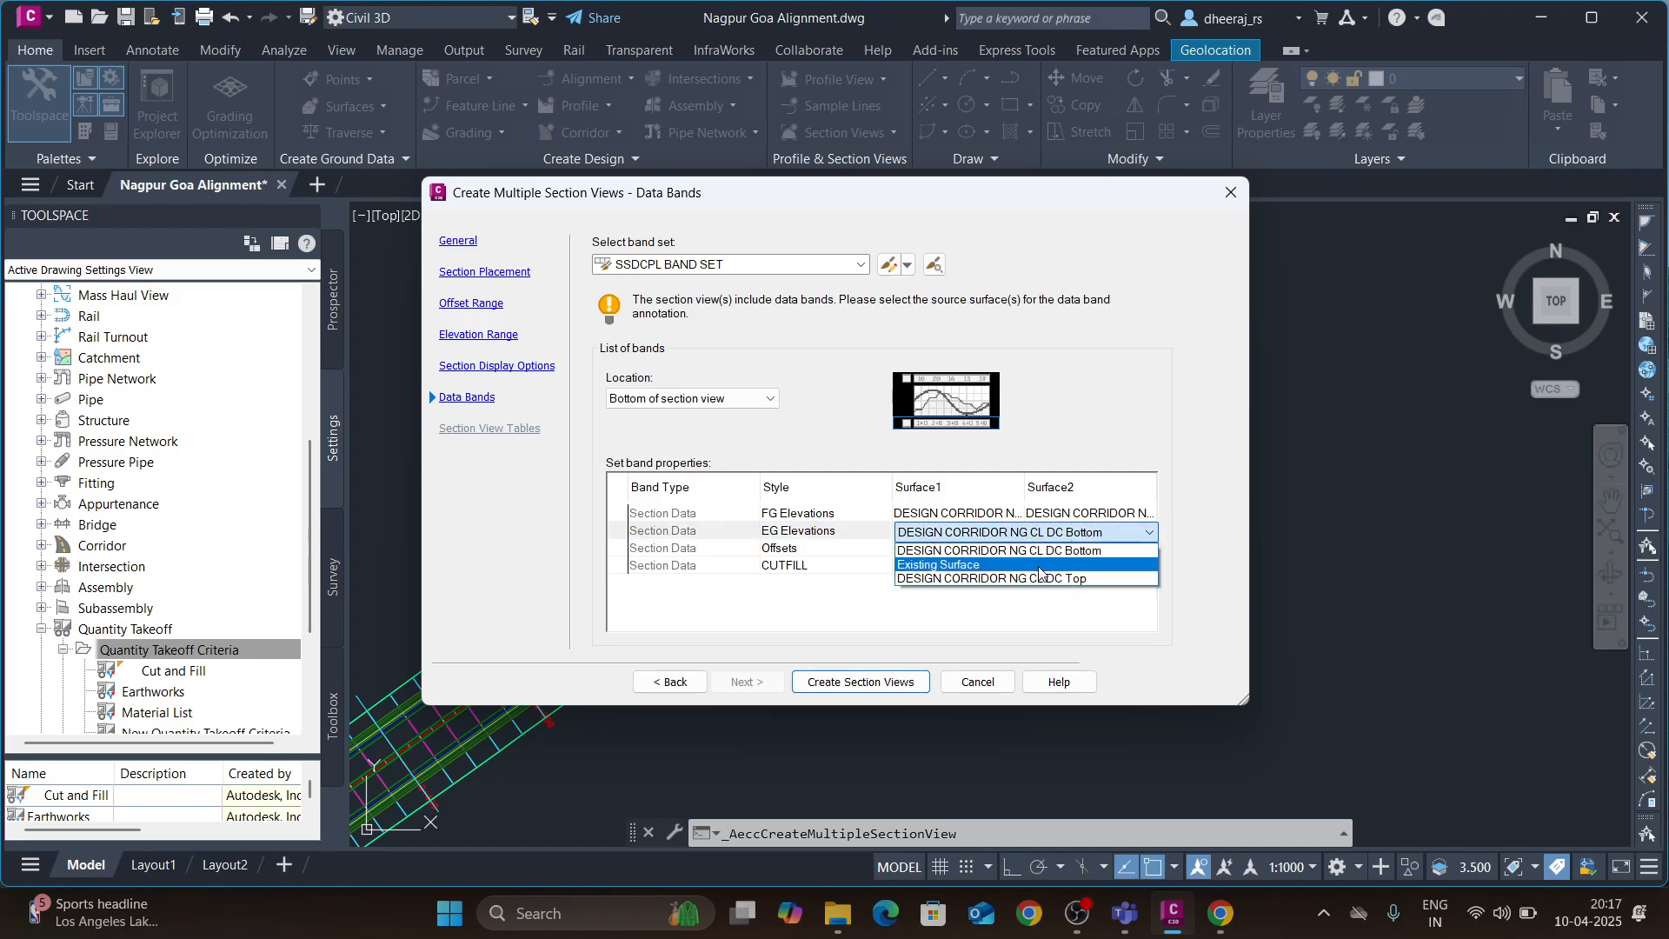
left_click(1043, 565)
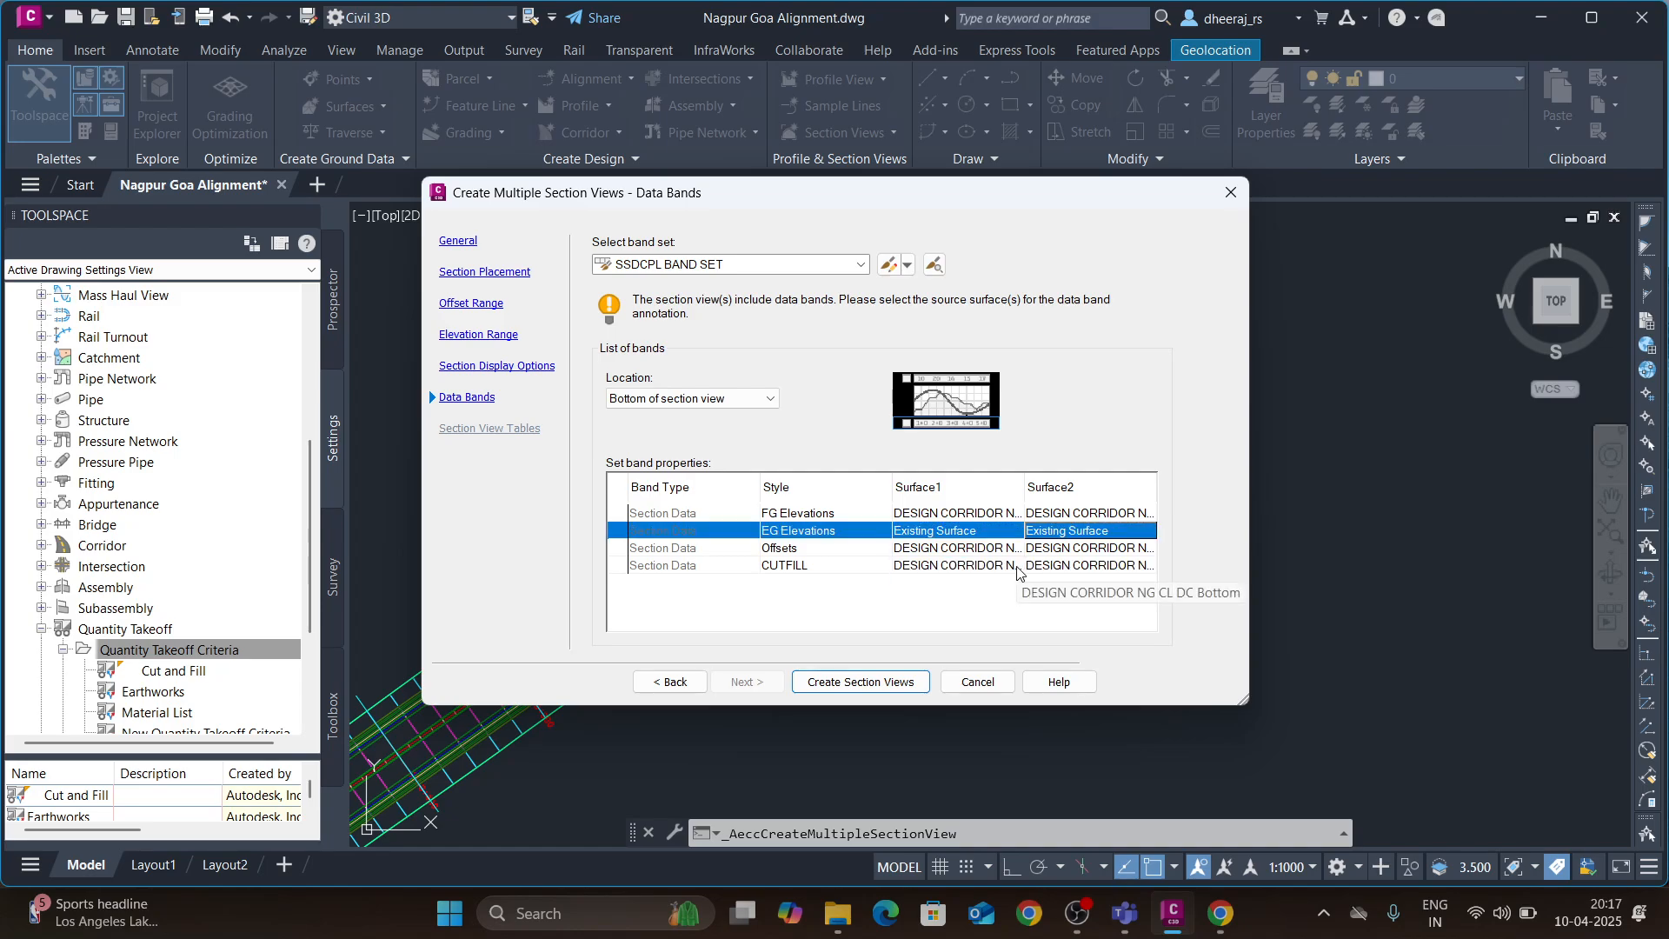
- Assign DESIGN CORRIDOR NG CL DC Top as both surfaces of the Offsets band
left_click(974, 553)
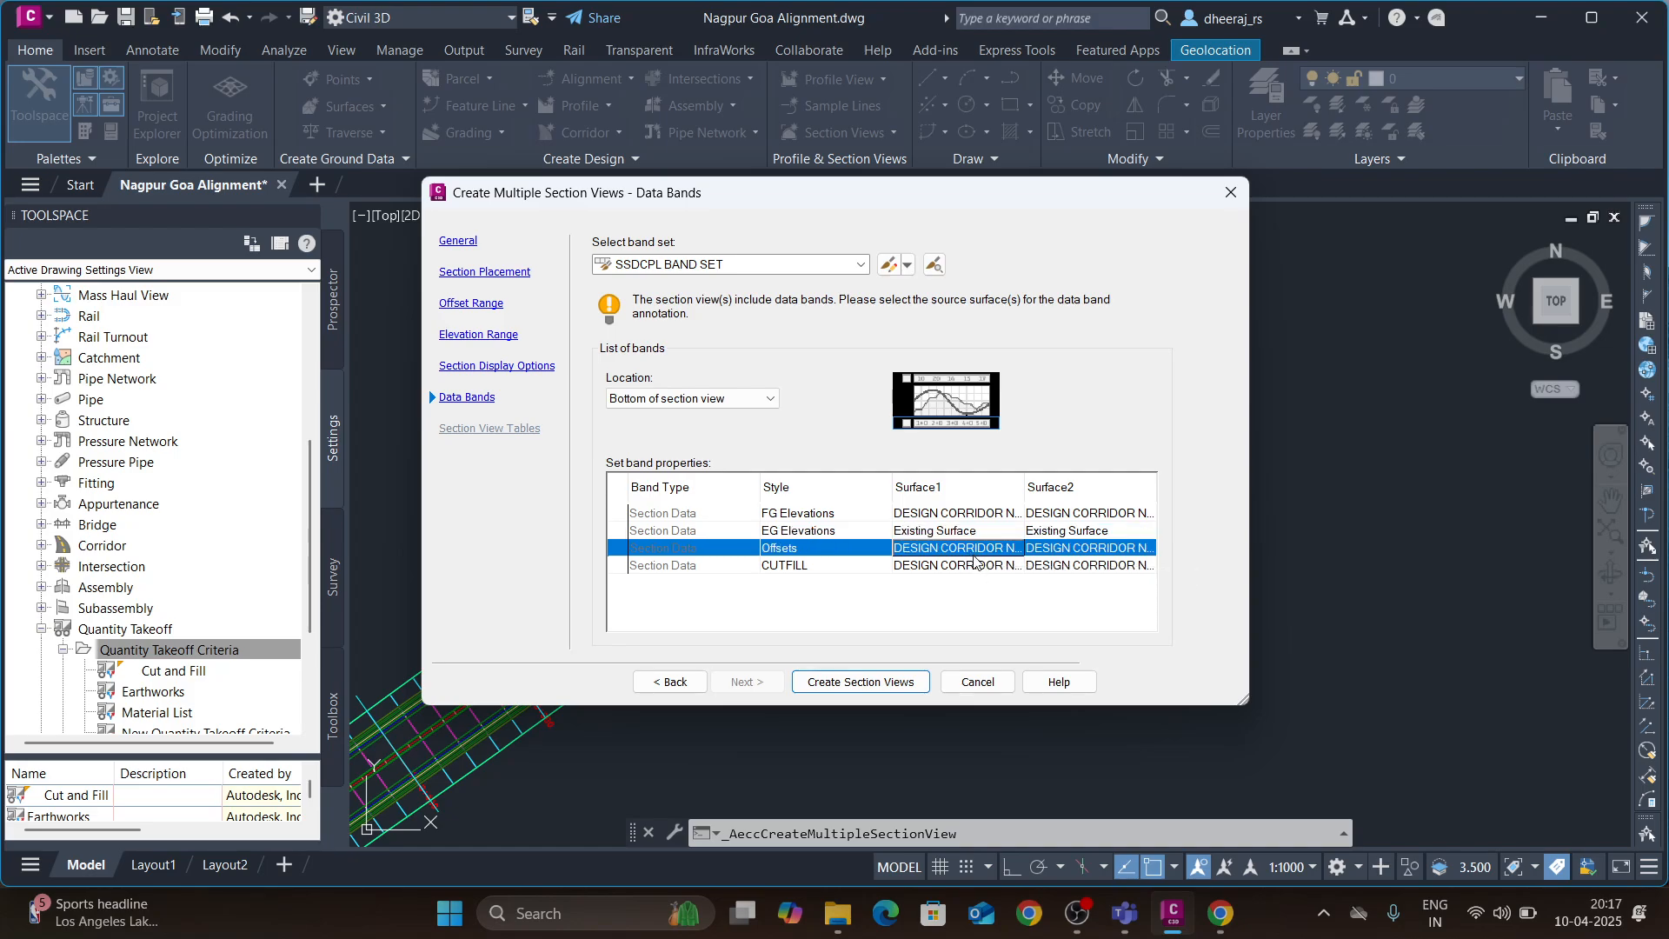
left_click(987, 596)
left_click(1065, 554)
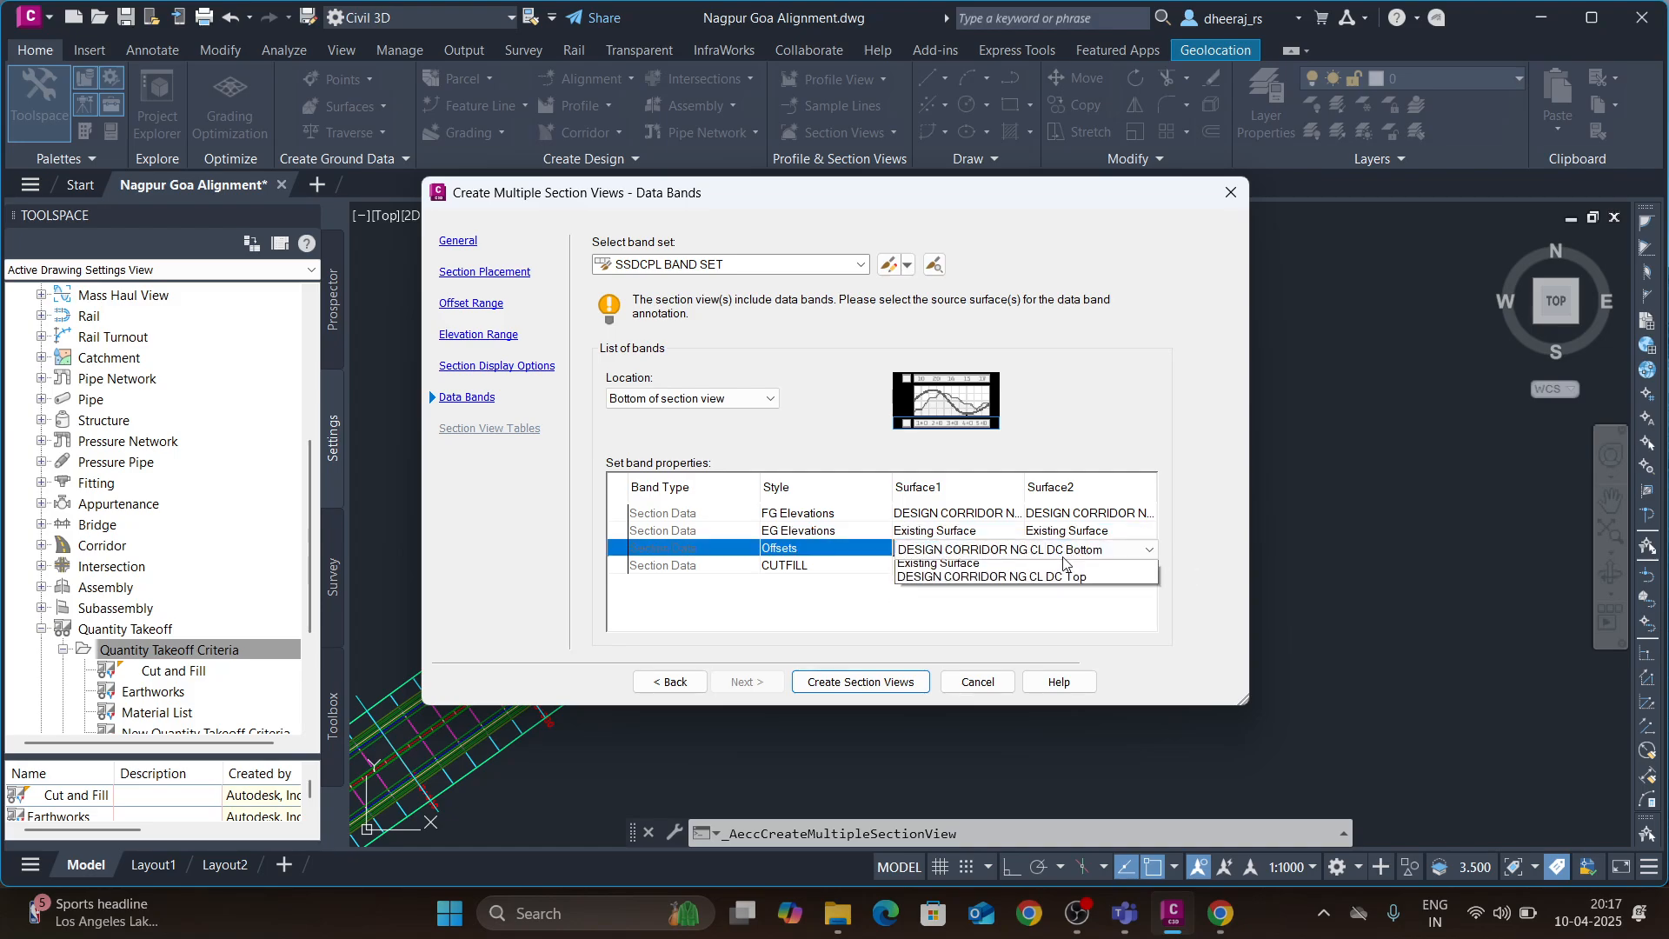
left_click(1061, 596)
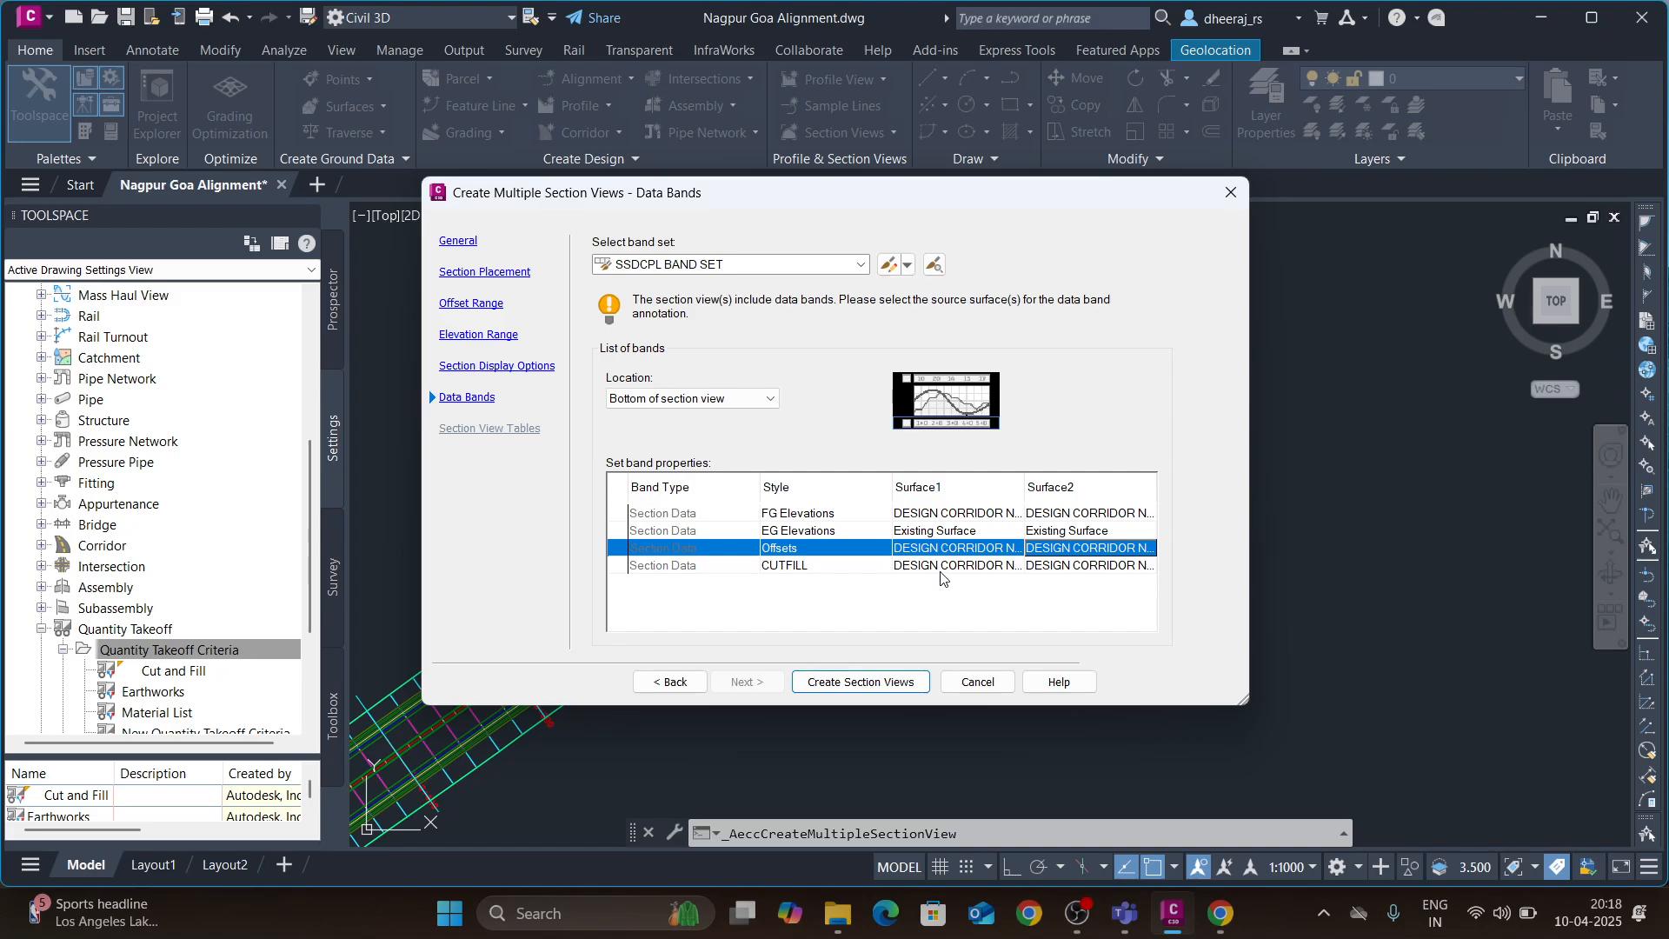
- Set the CUTFILL band to compare DESIGN CORRIDOR NG CL DC Top with Existing Surface, and create the section views
left_click(938, 566)
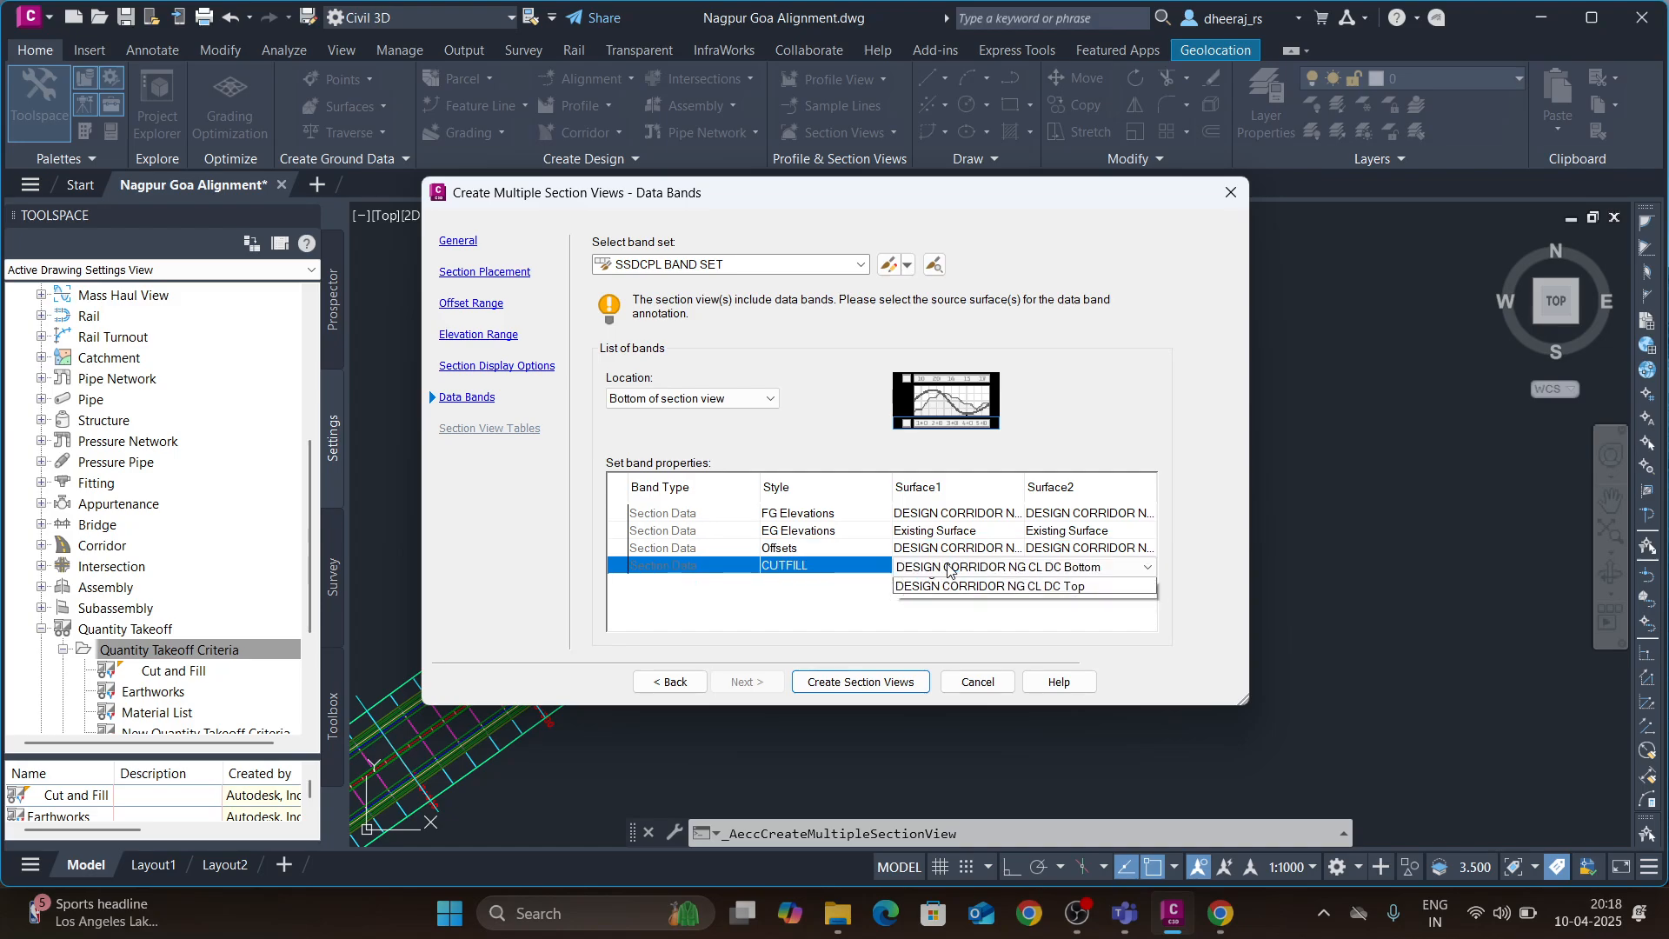
left_click(986, 618)
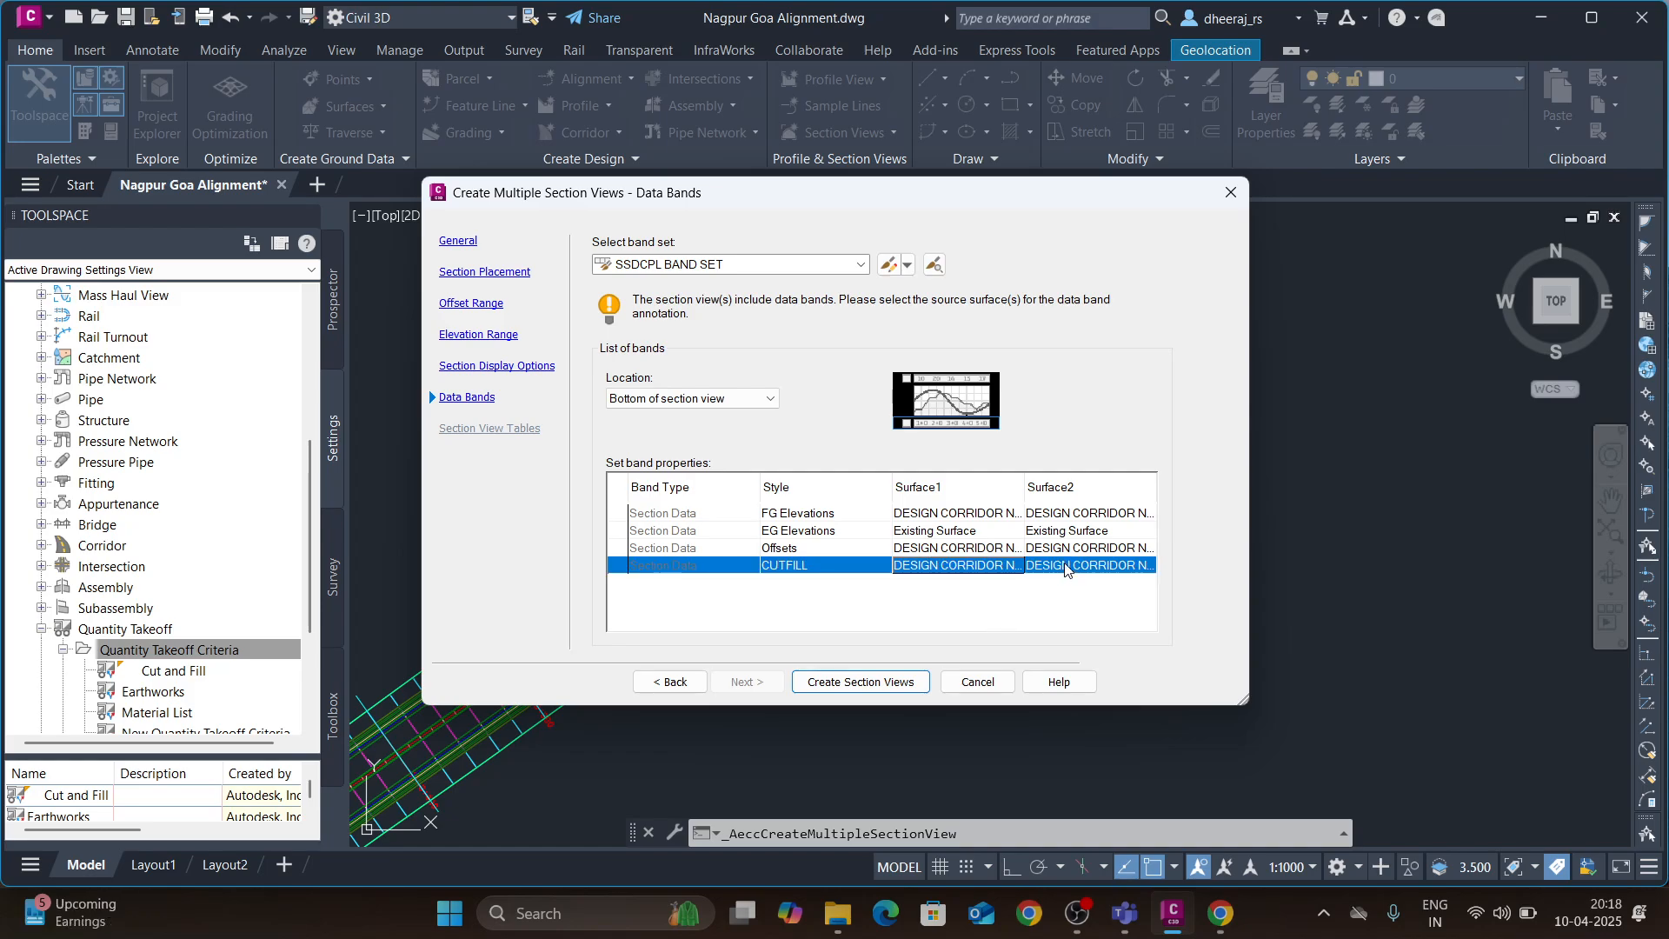
left_click(1065, 567)
left_click(985, 600)
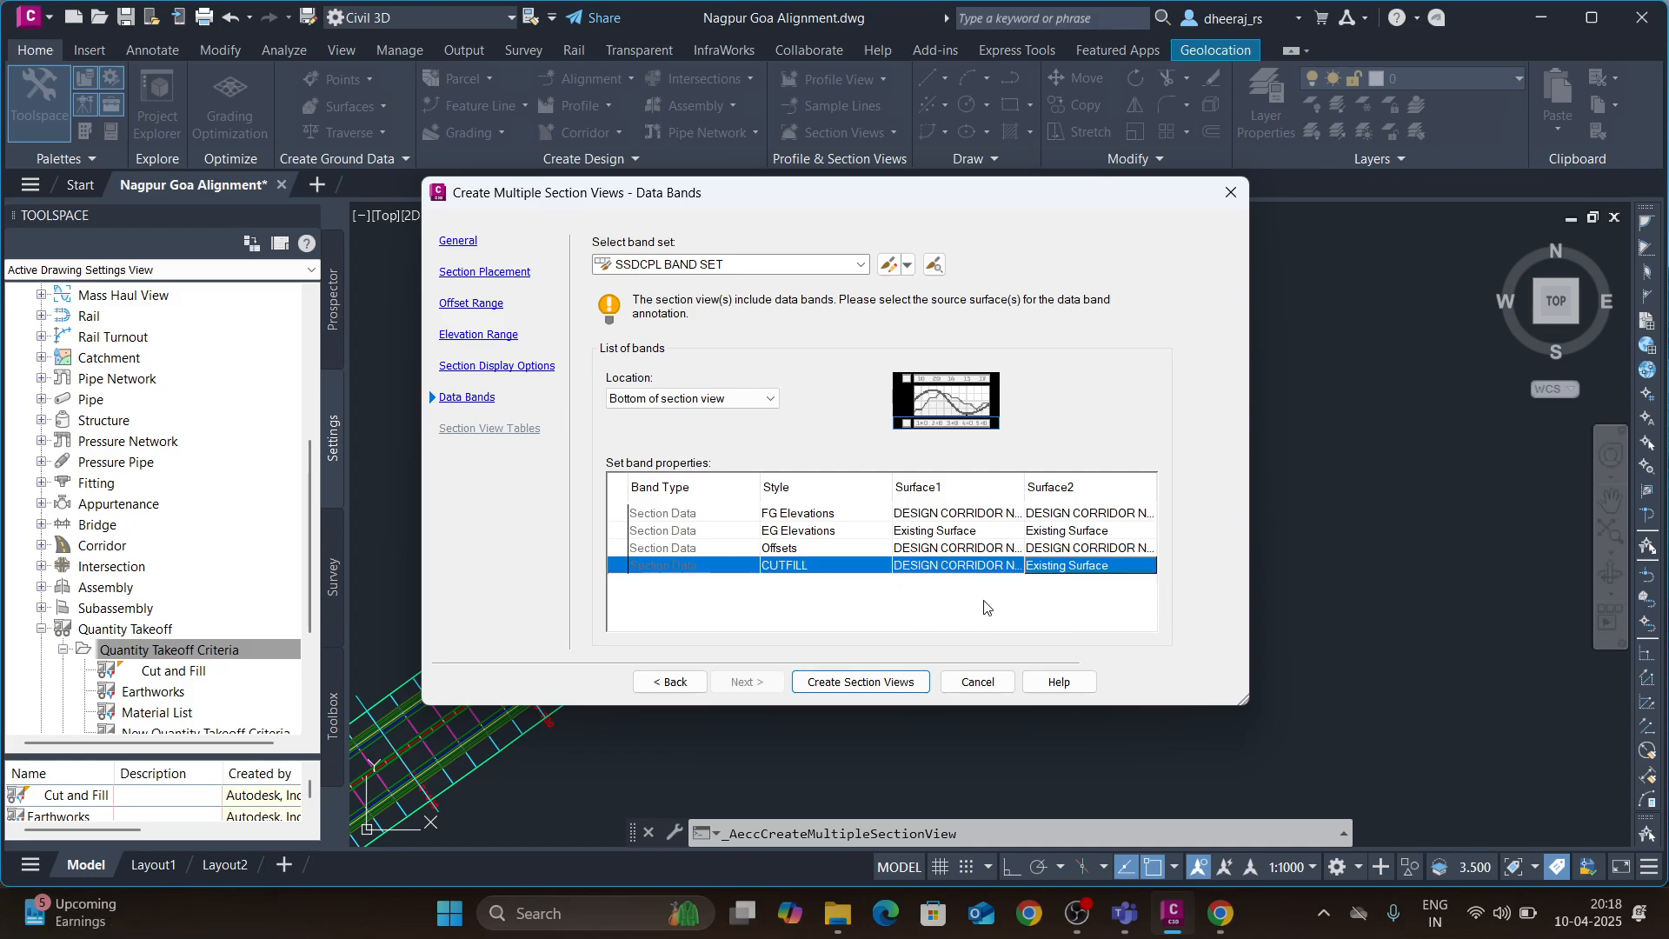
left_click(847, 682)
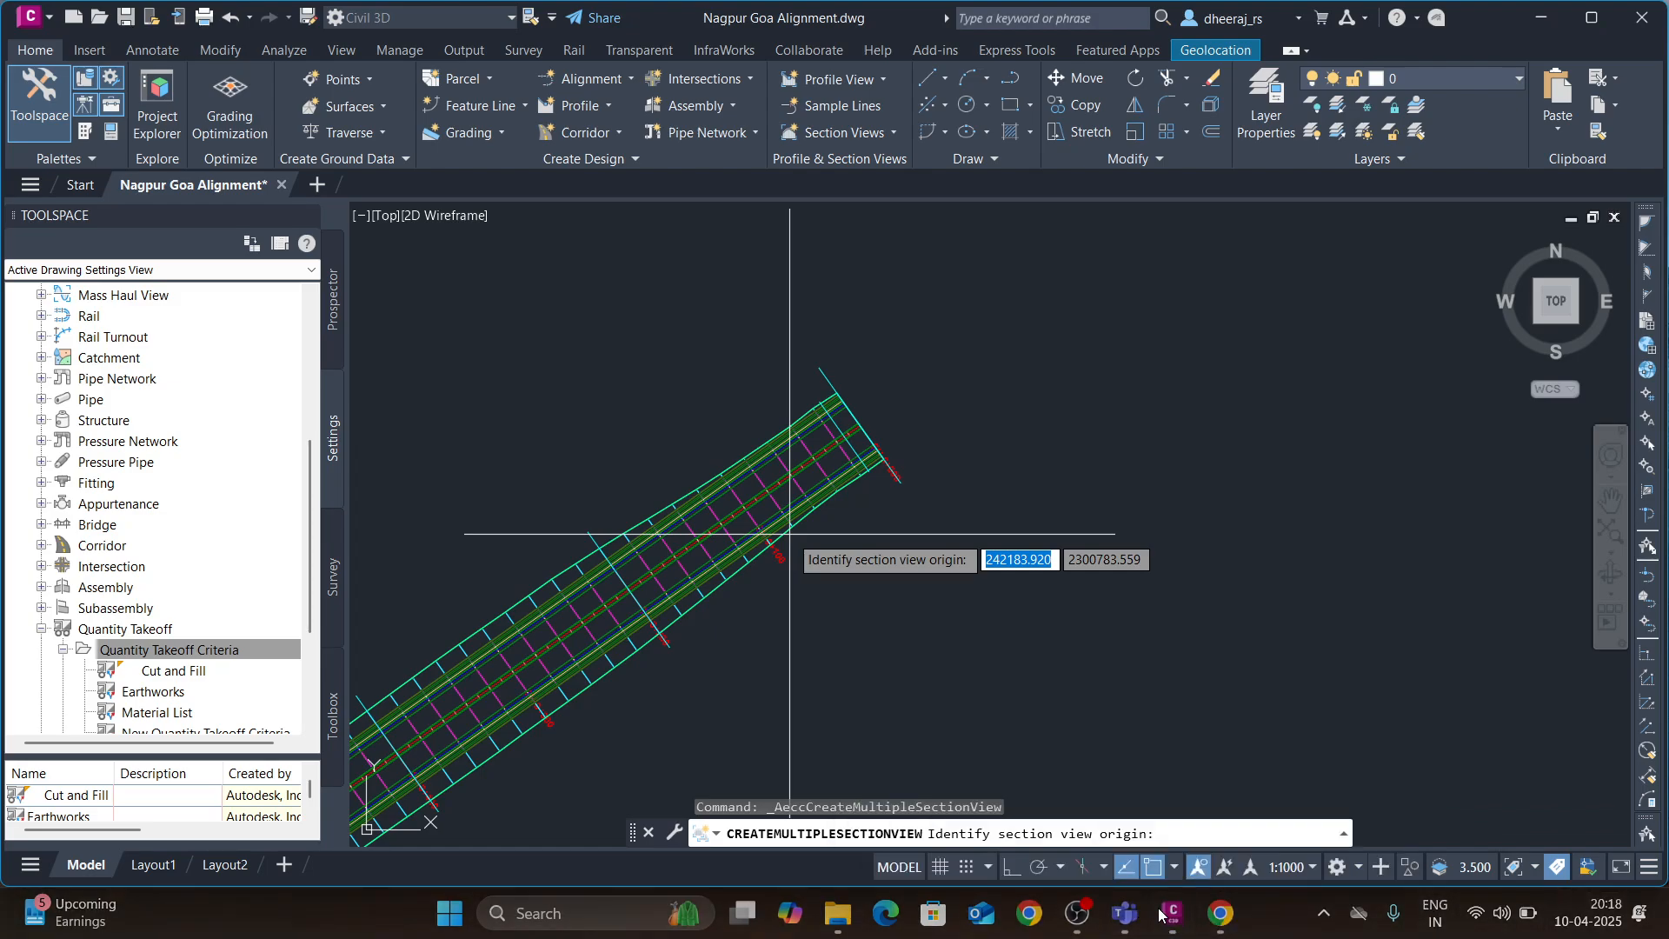
left_click(1074, 915)
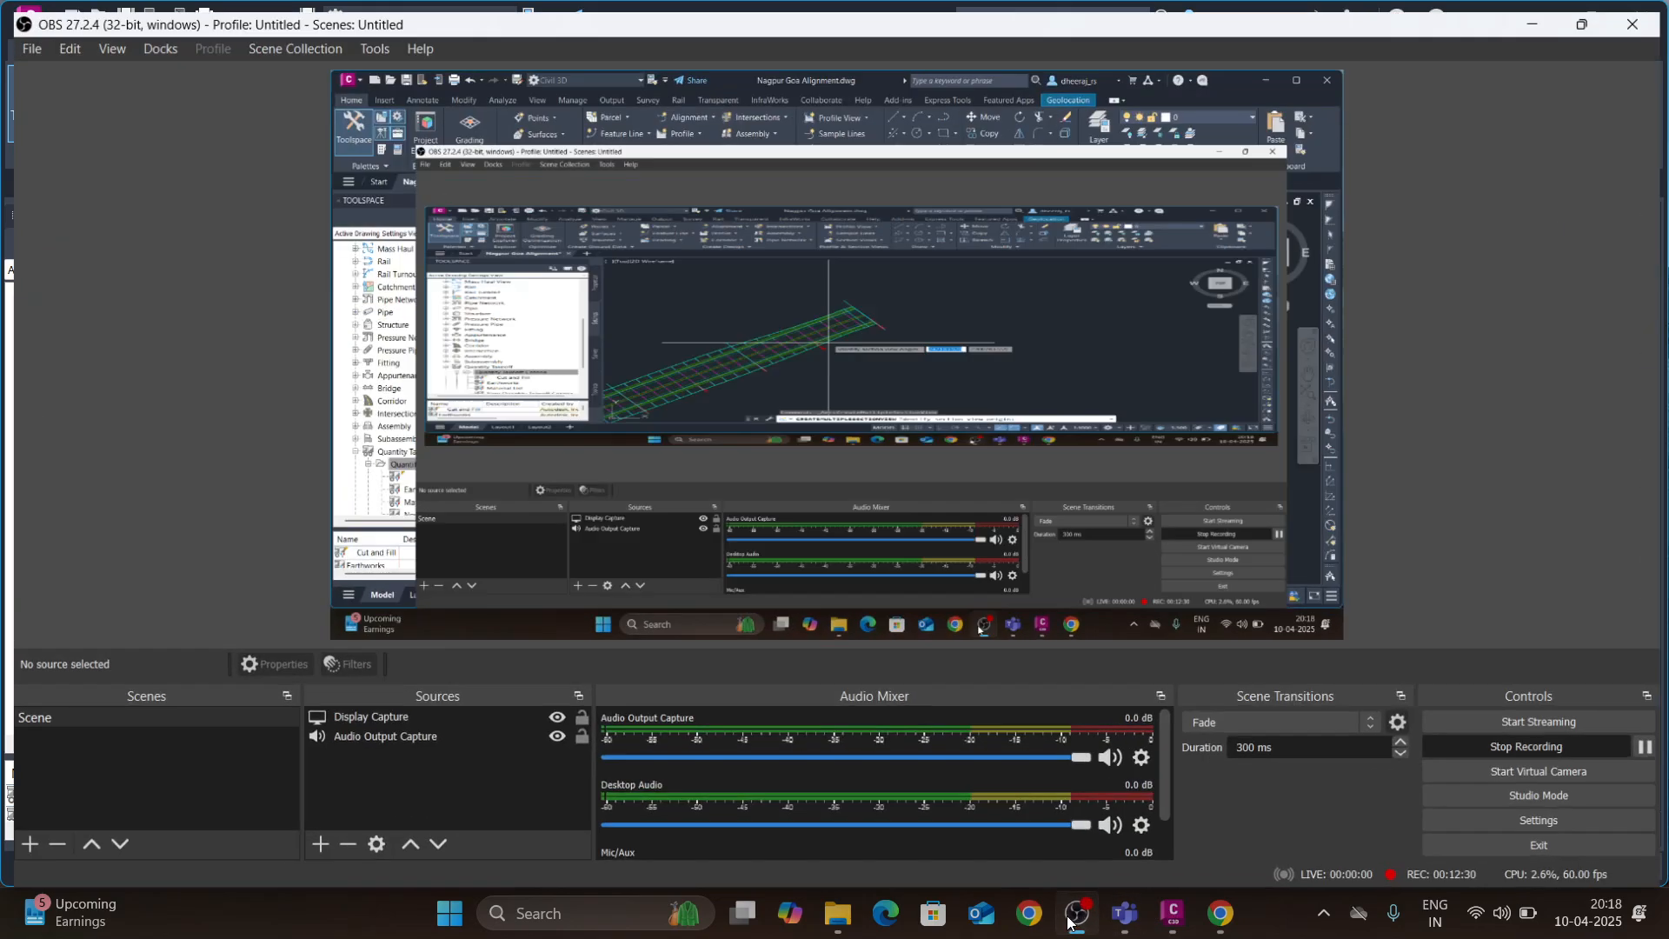
left_click(1075, 915)
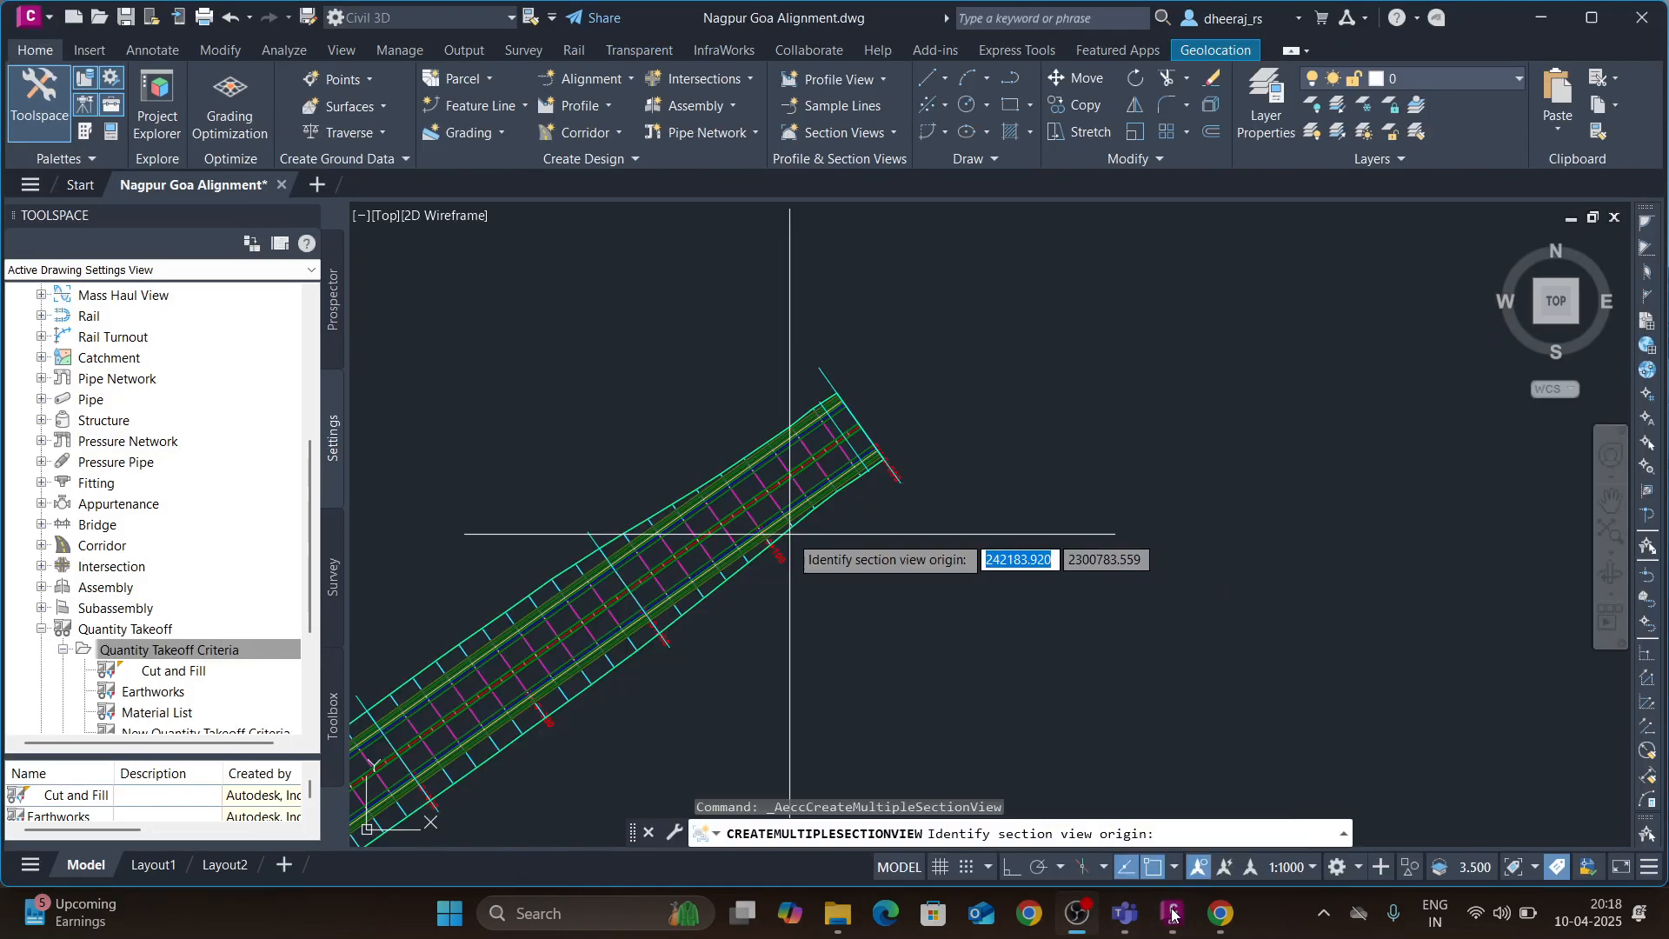
left_click(1221, 912)
left_click(1220, 912)
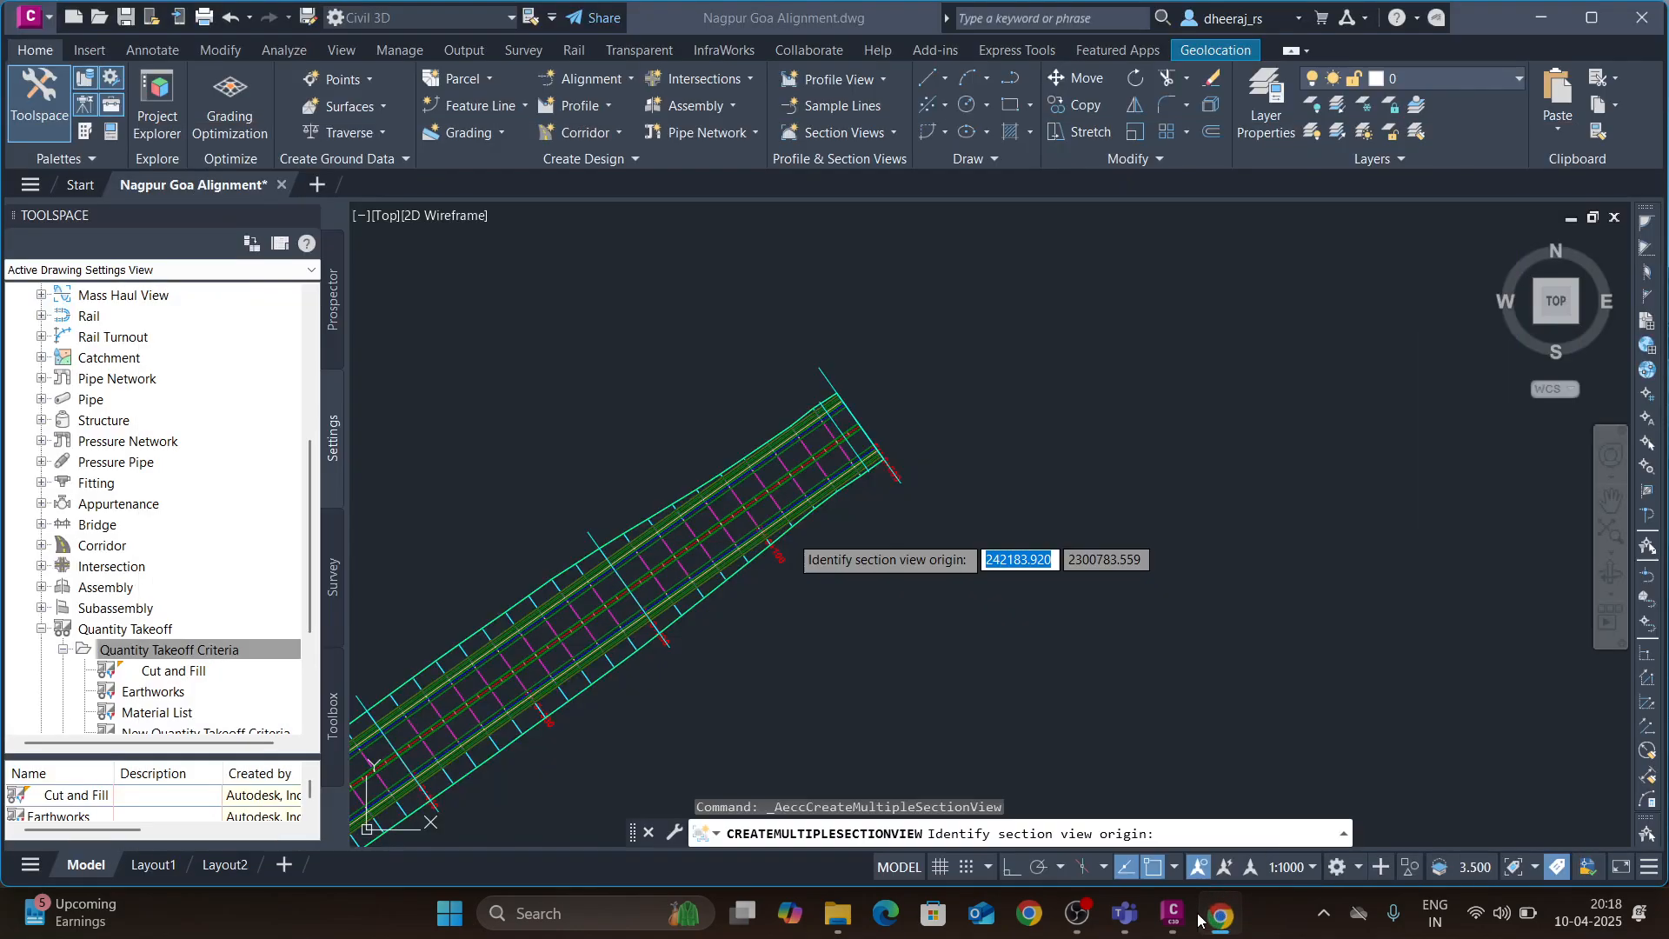
mouse_move(1138, 918)
left_click(1058, 836)
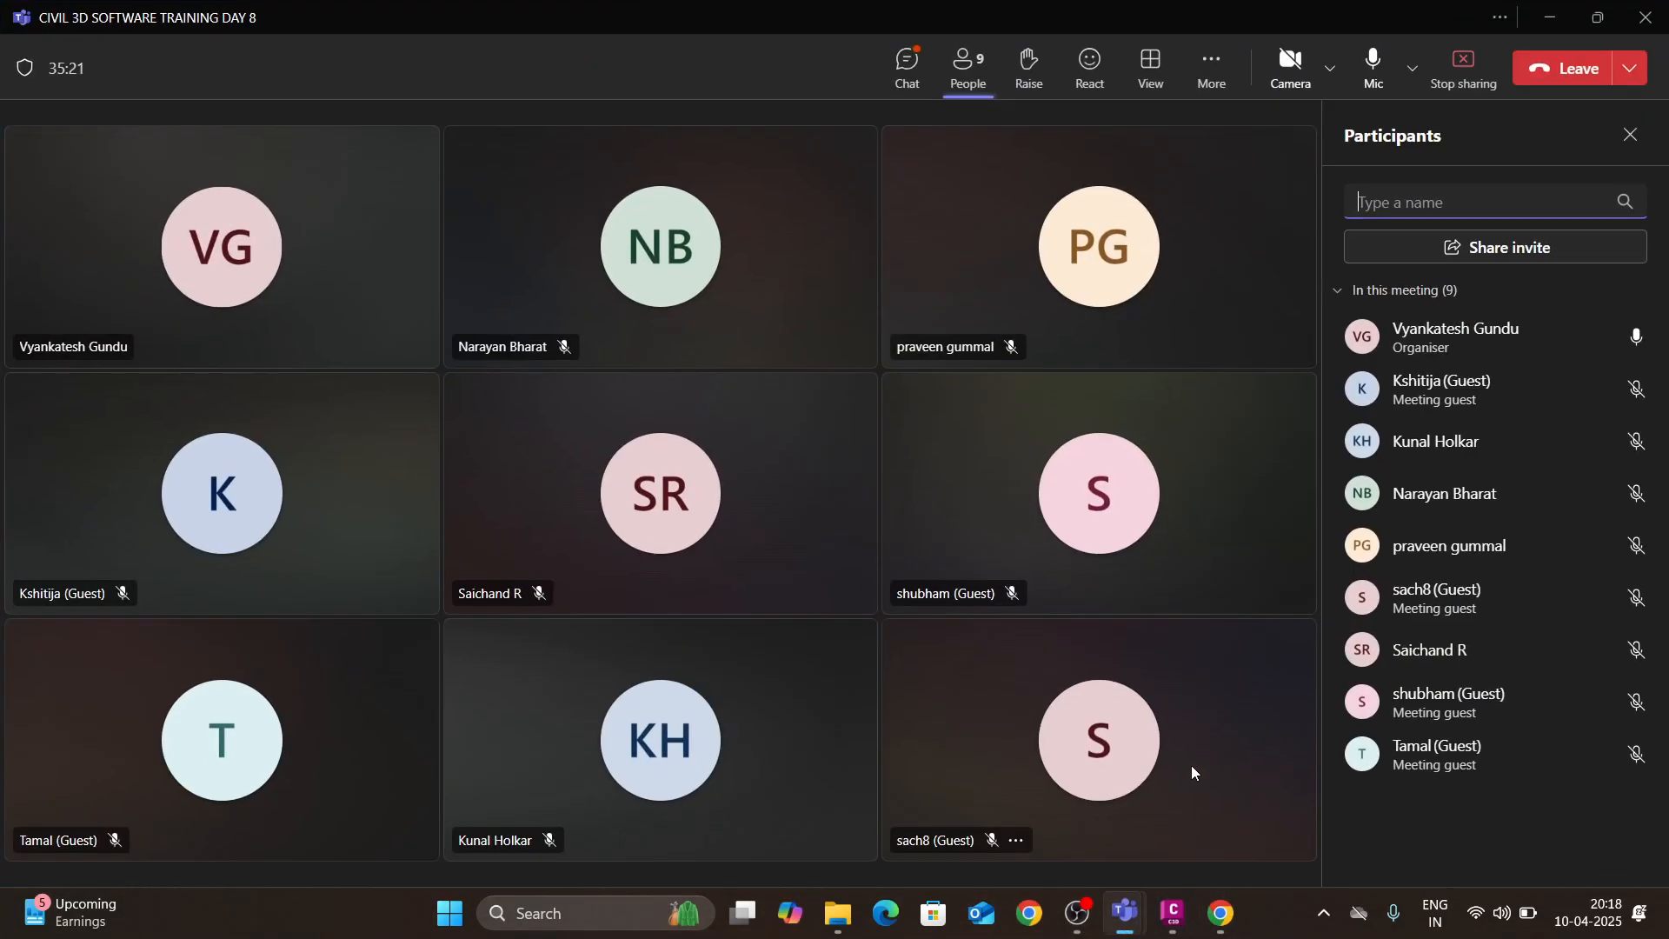
left_click(1549, 17)
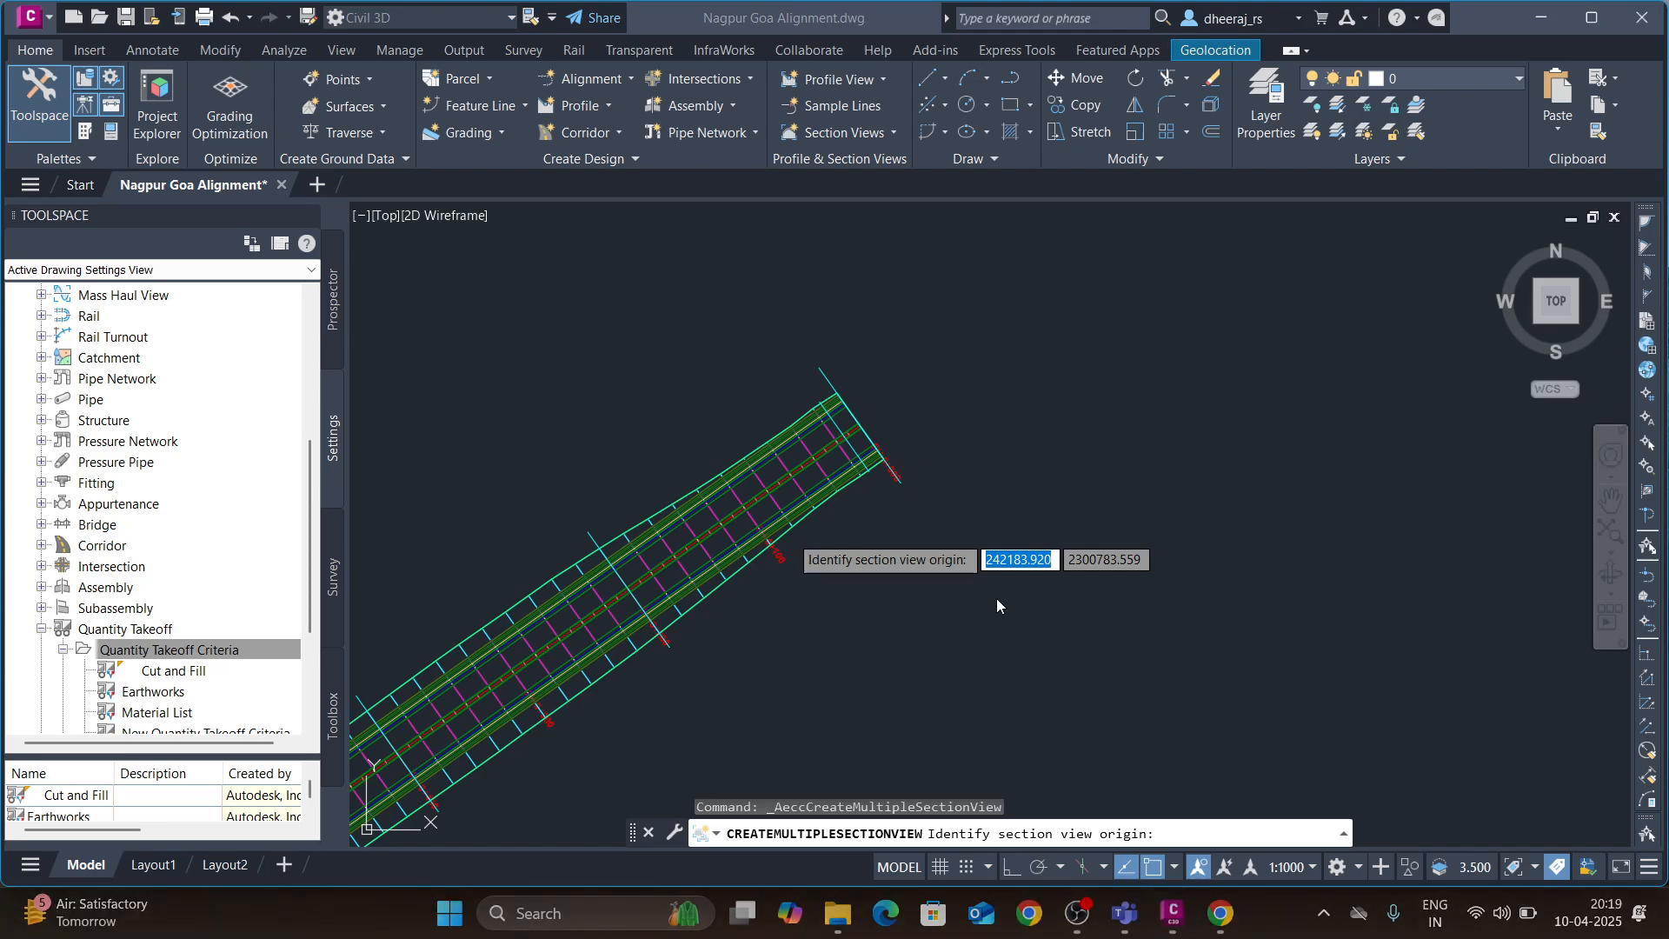
- Place the section views' origin in the empty area beside the corridor's end and leave any active selection
left_click(1102, 490)
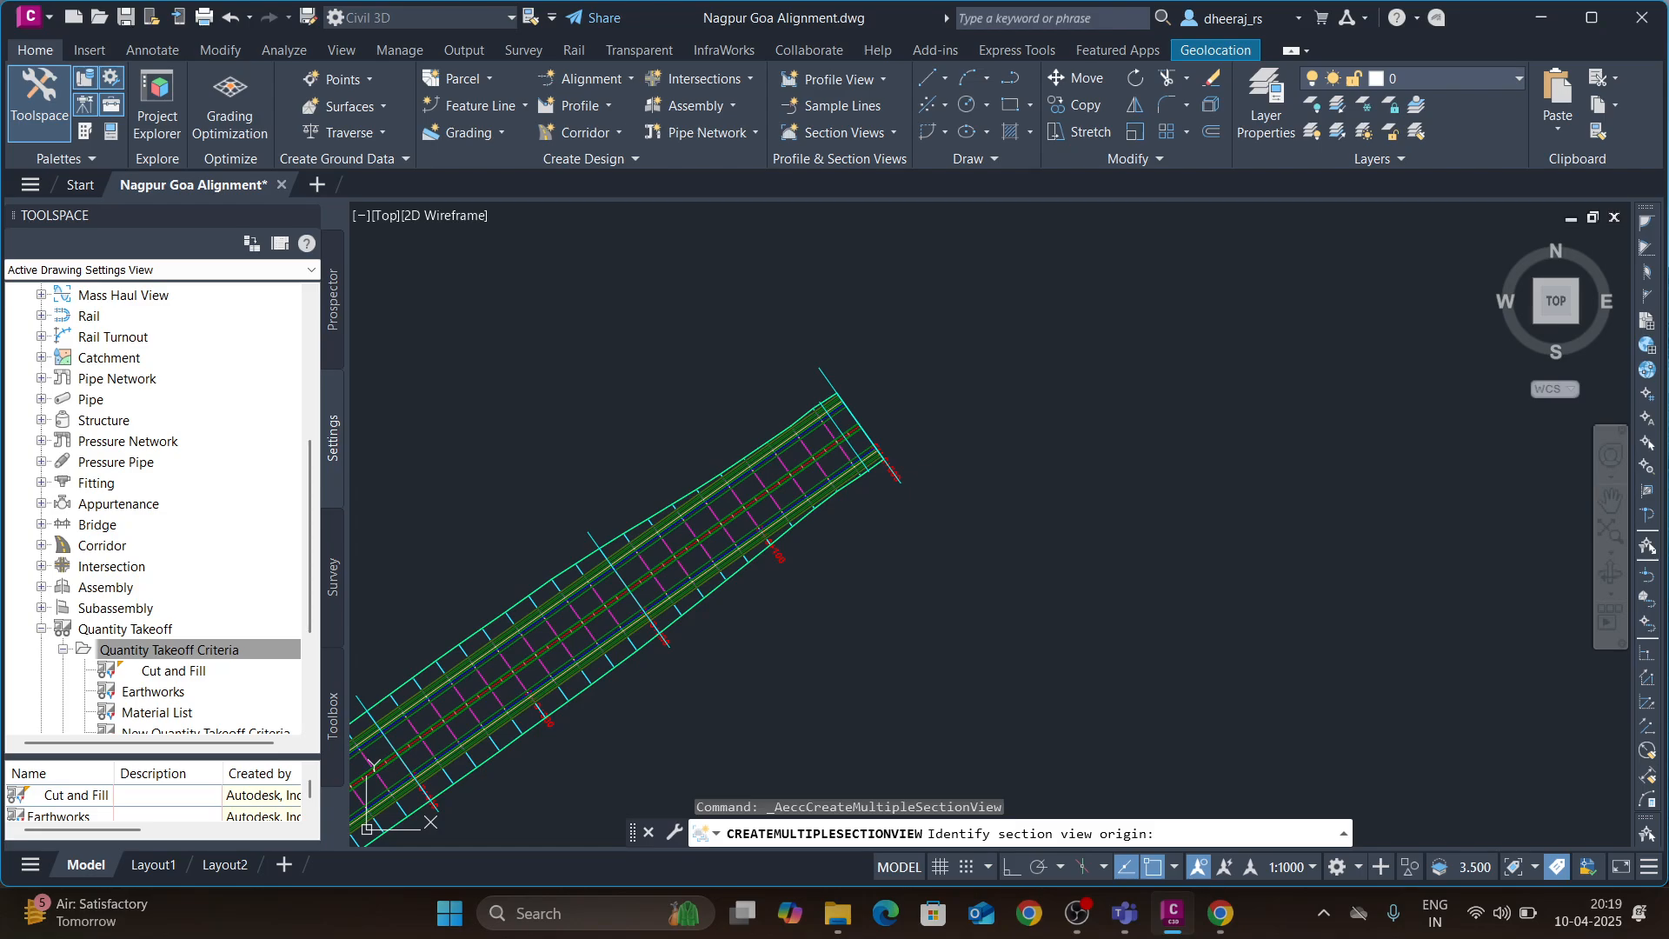
left_click(995, 594)
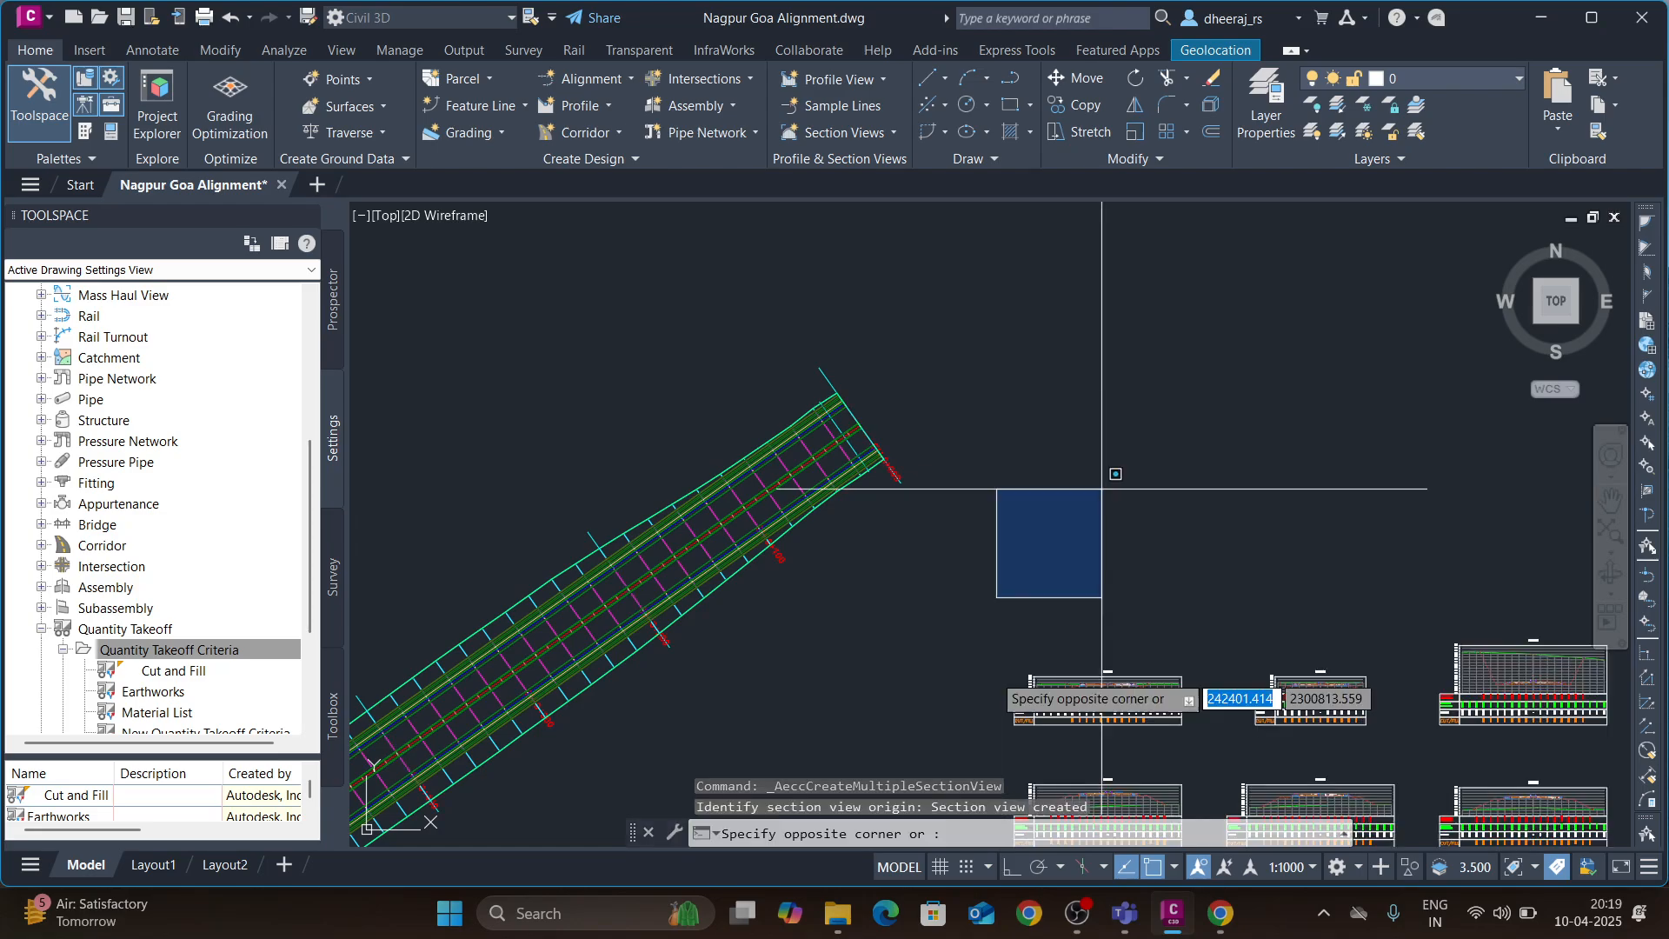
scroll(963, 695, "down", 5)
middle_click_drag(1005, 677, 996, 667)
scroll(996, 668, "down", 5)
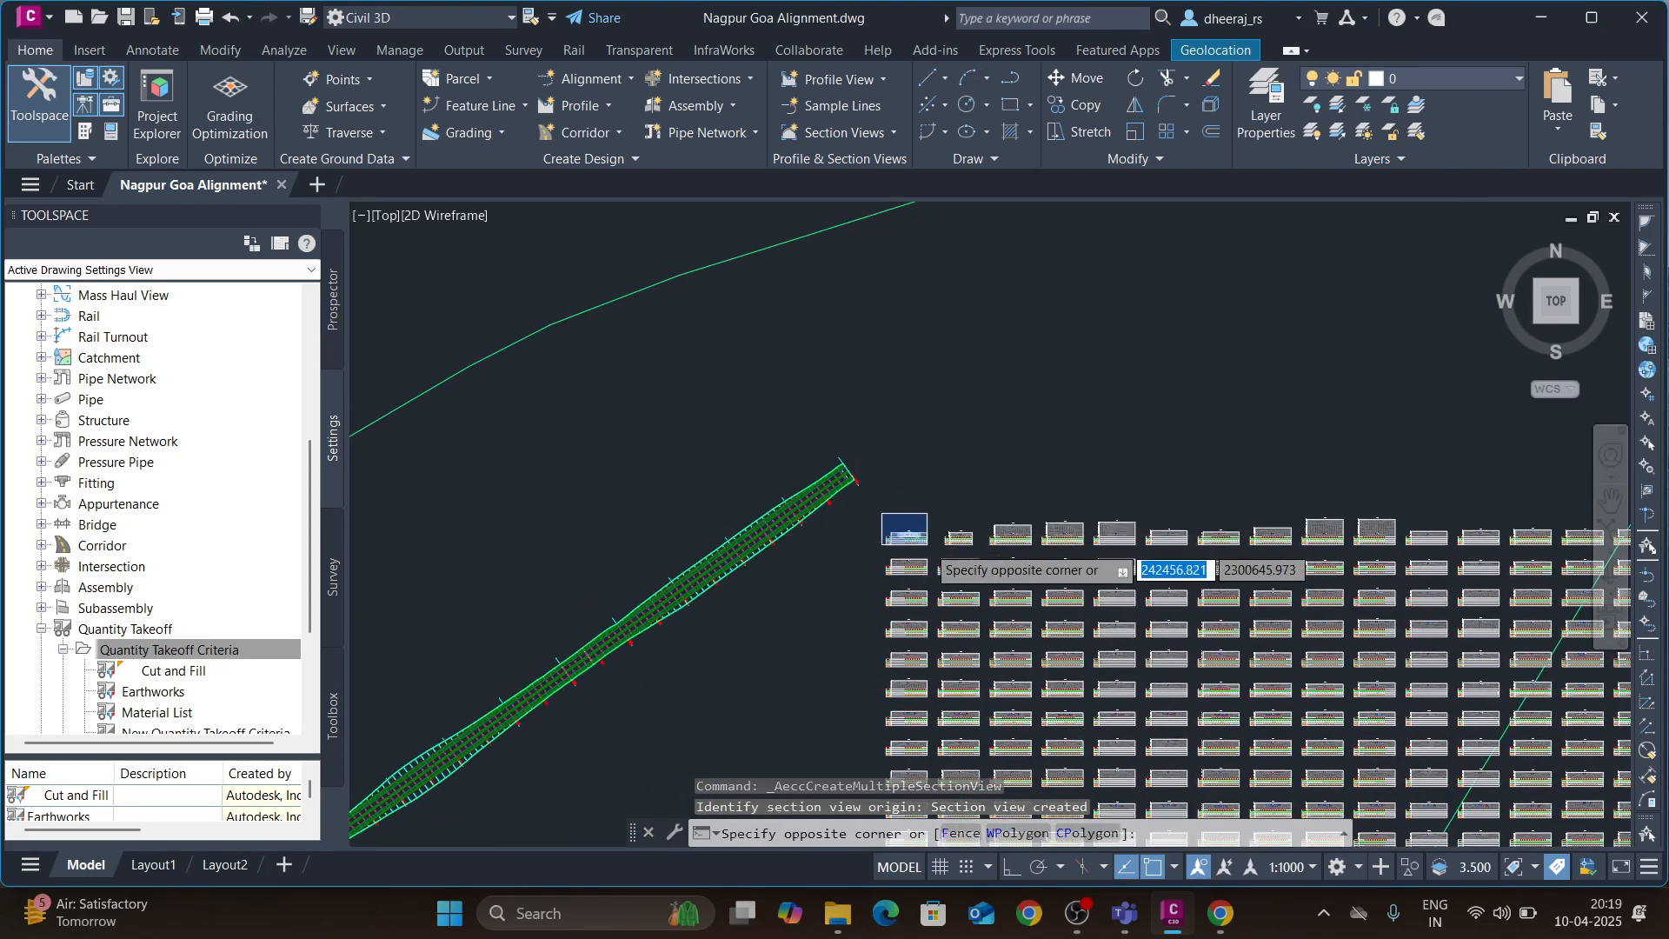
key("Escape")
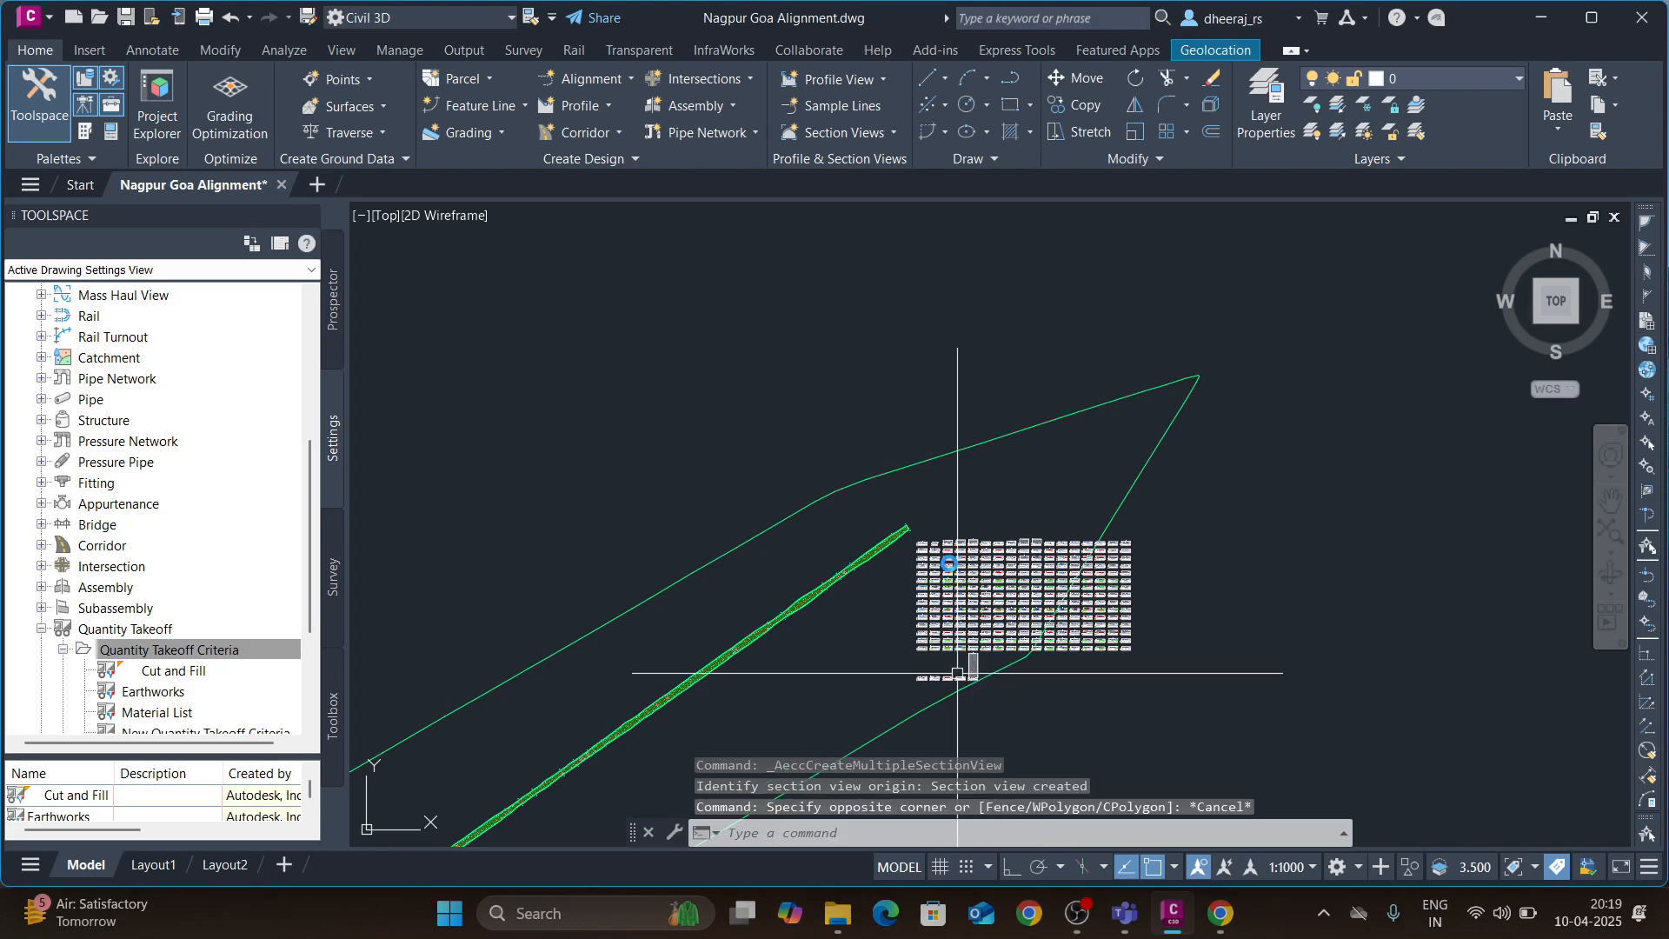
scroll(952, 573, "up", 2)
key("Escape")
key("Escape")
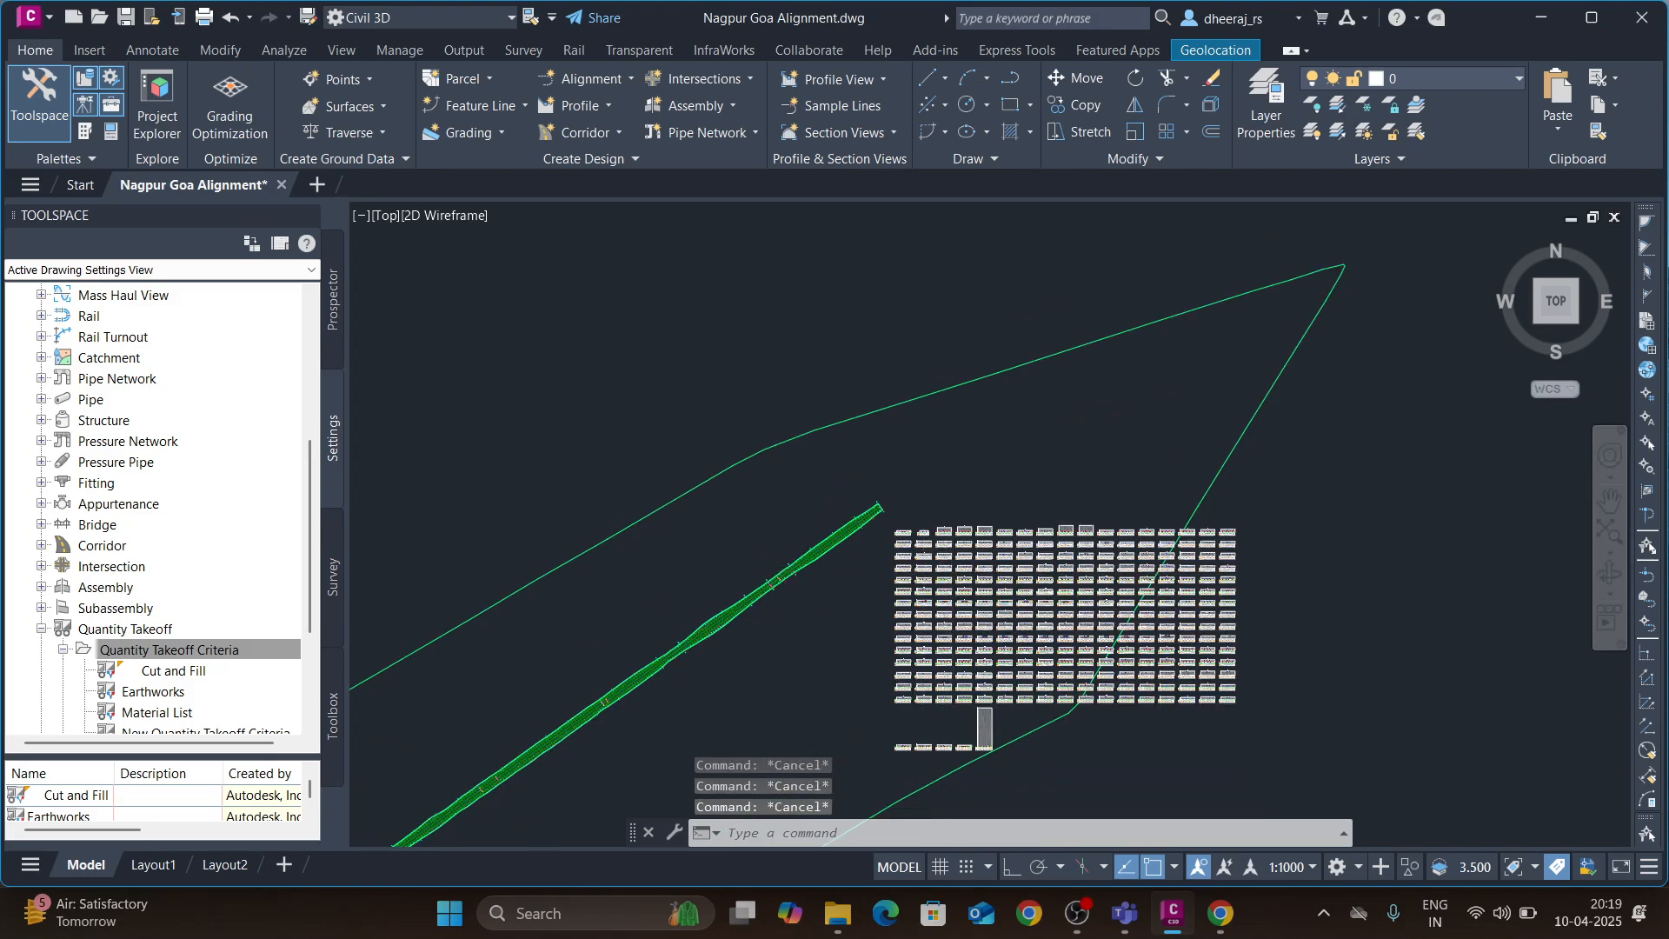
- Examine the section view at station 0+000.00, including its data bands, pavement layers and median barriers
scroll(921, 530, "up", 5)
scroll(738, 434, "down", 5)
scroll(704, 503, "up", 5)
scroll(704, 502, "up", 6)
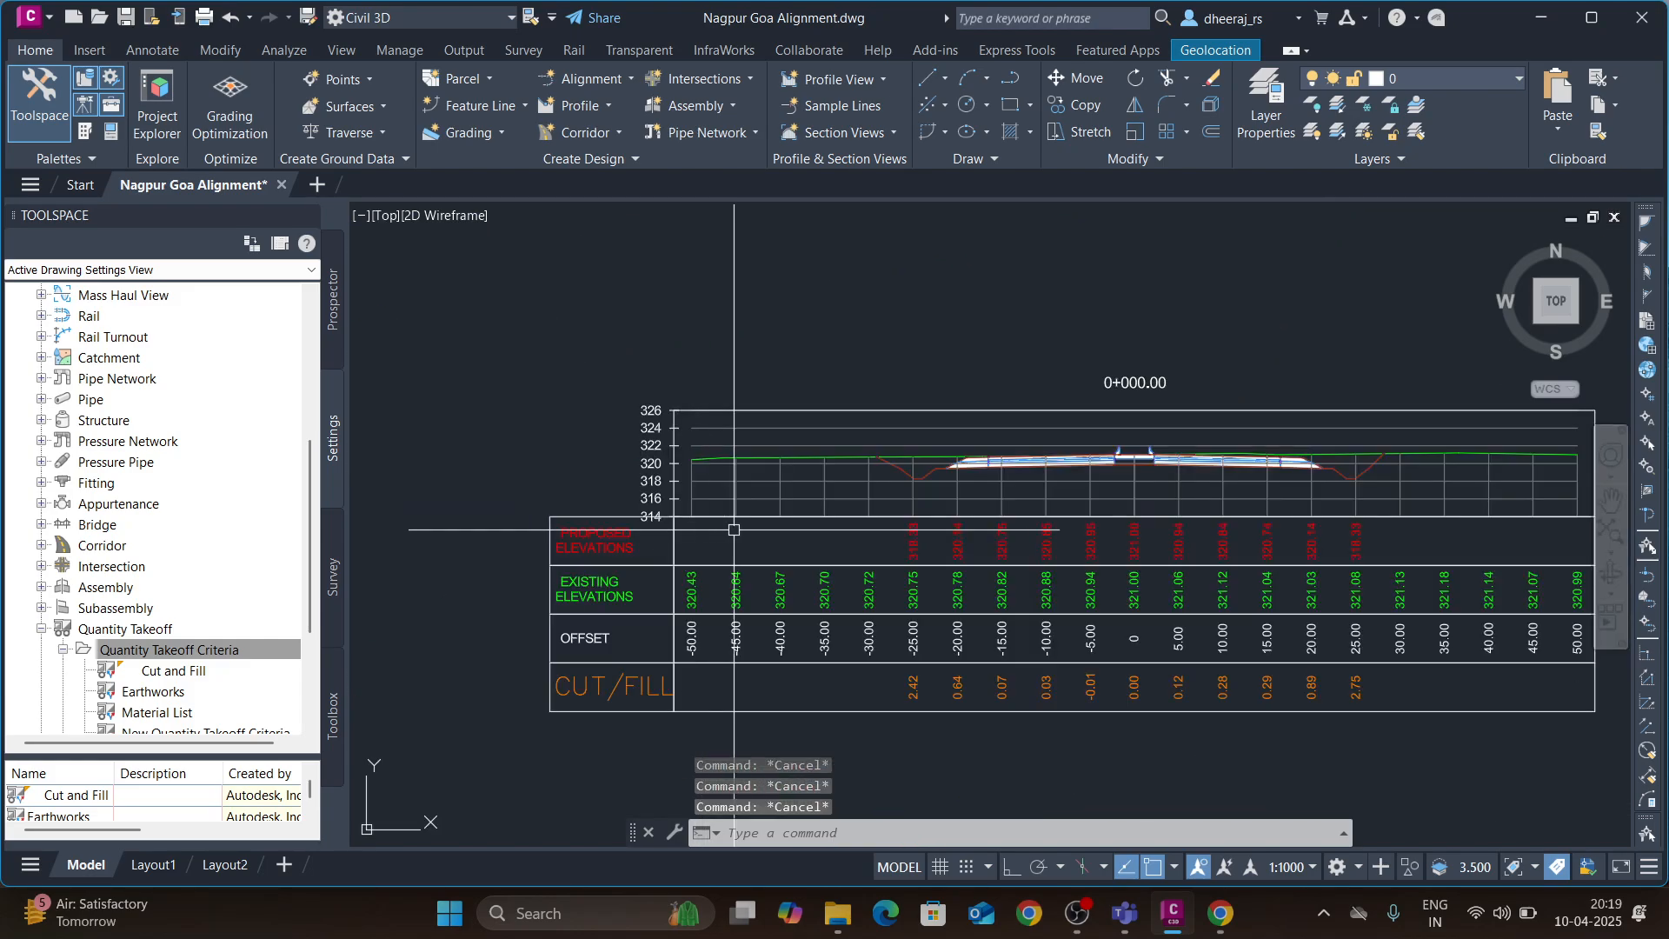
scroll(968, 484, "down", 3)
scroll(985, 476, "up", 1)
scroll(985, 476, "up", 6)
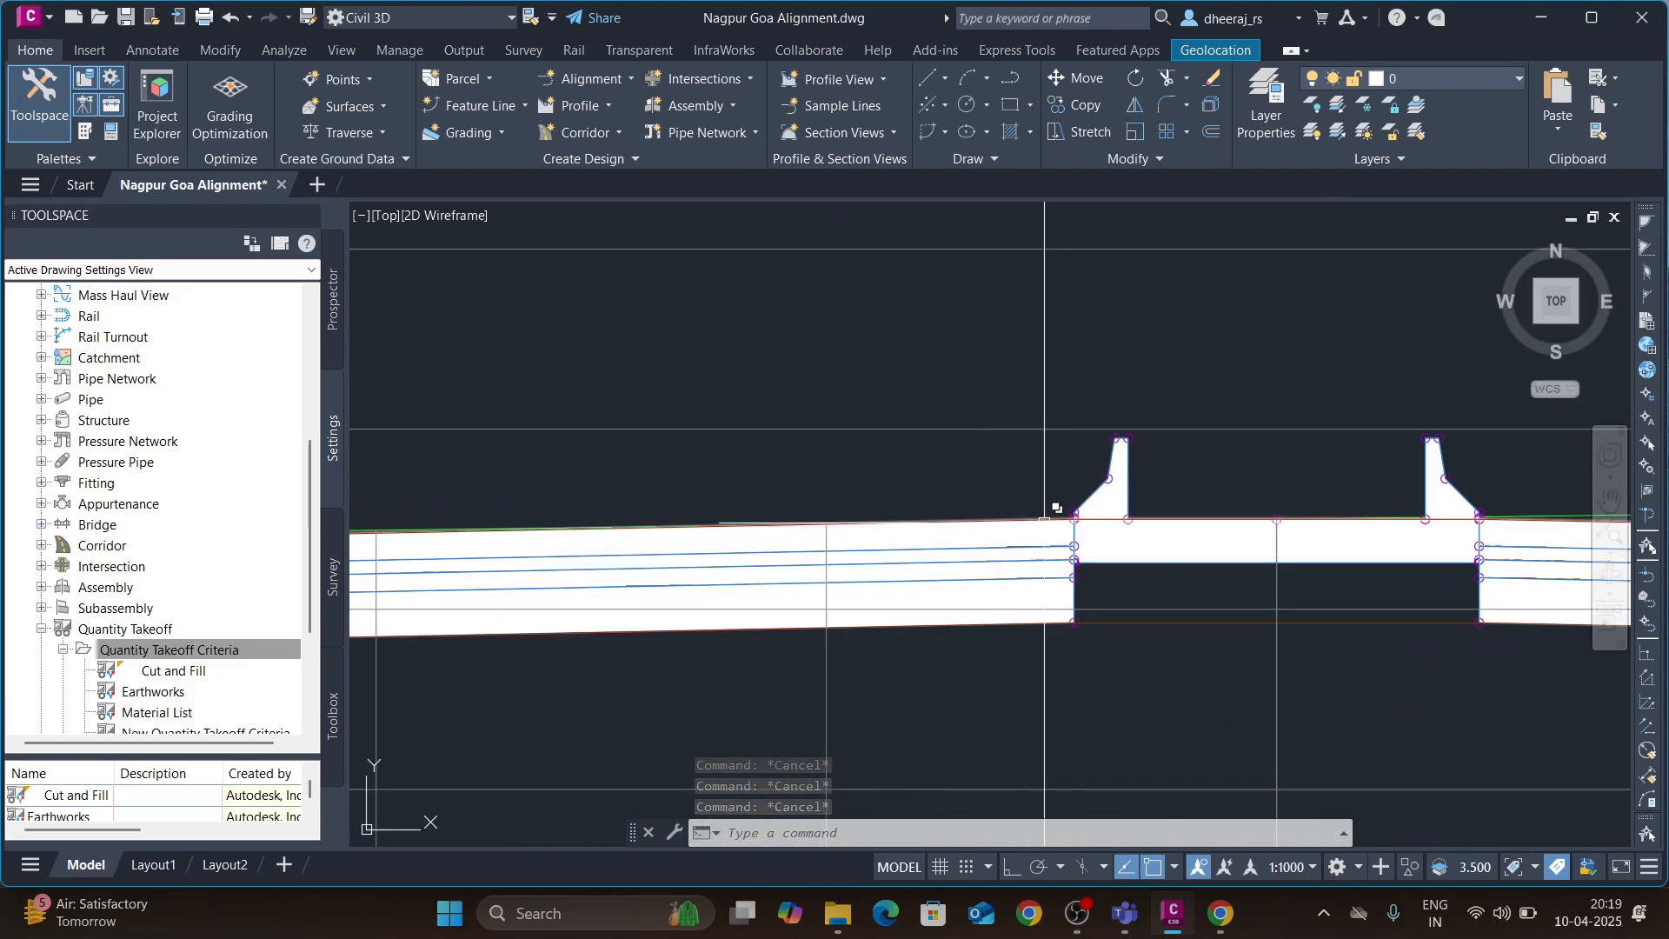
scroll(981, 539, "down", 4)
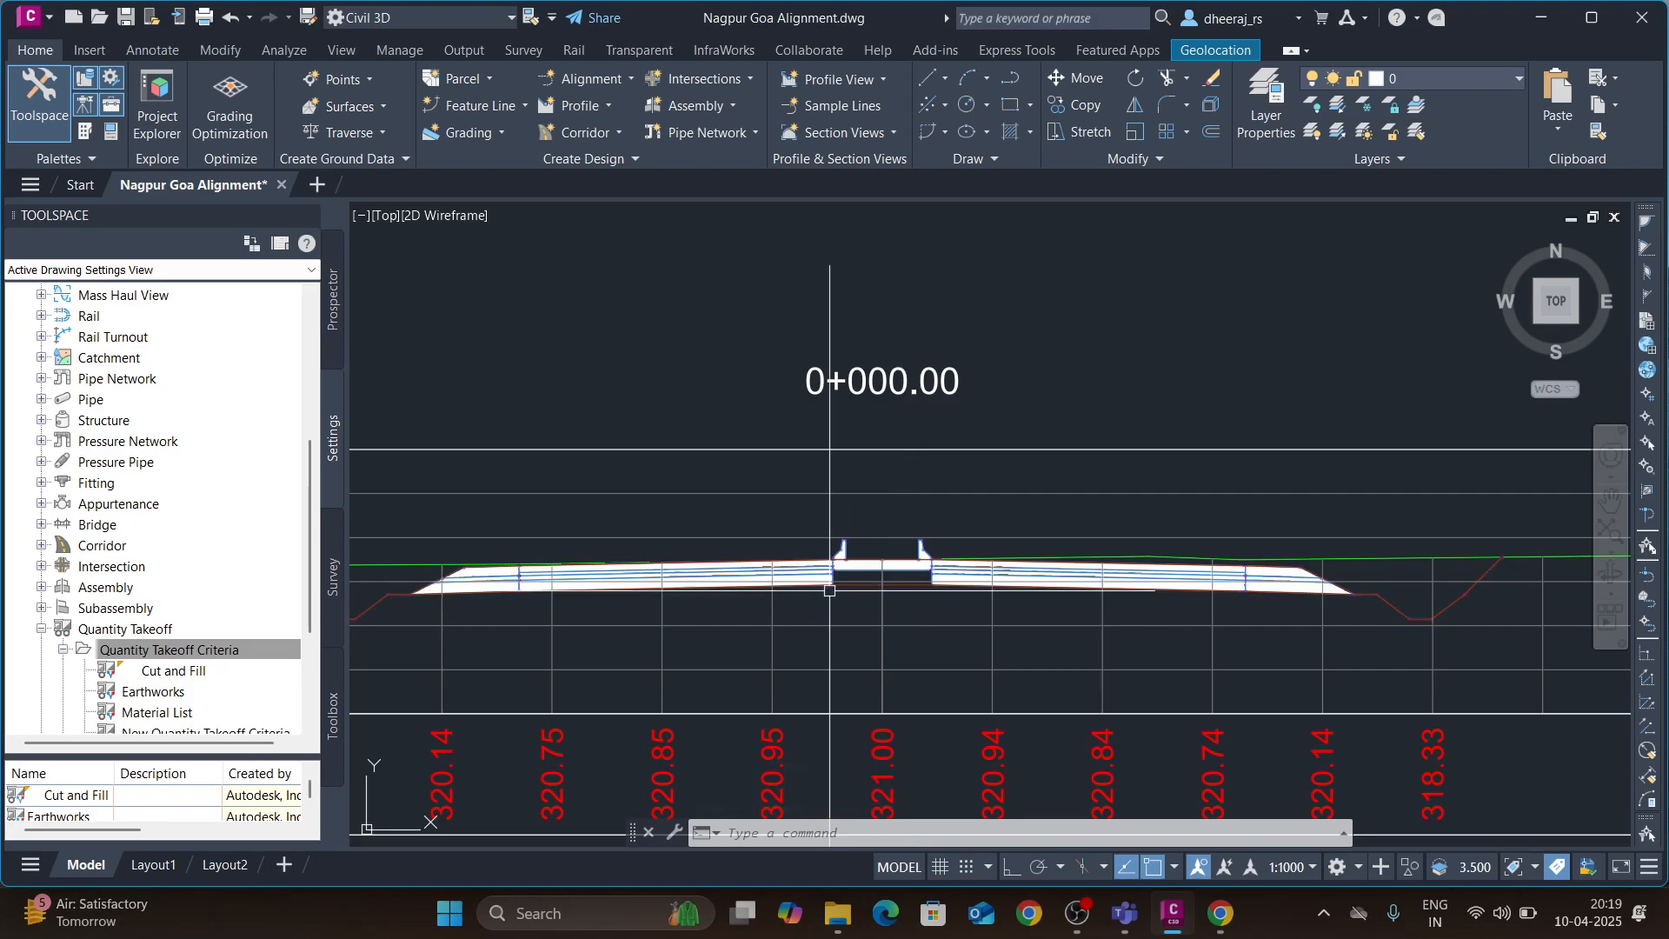
- Examine the pavement layers and median barriers at station 0+000.00, and the cut slopes in the section view at station 0+200.00
middle_click_drag(889, 577, 922, 573)
scroll(921, 573, "up", 2)
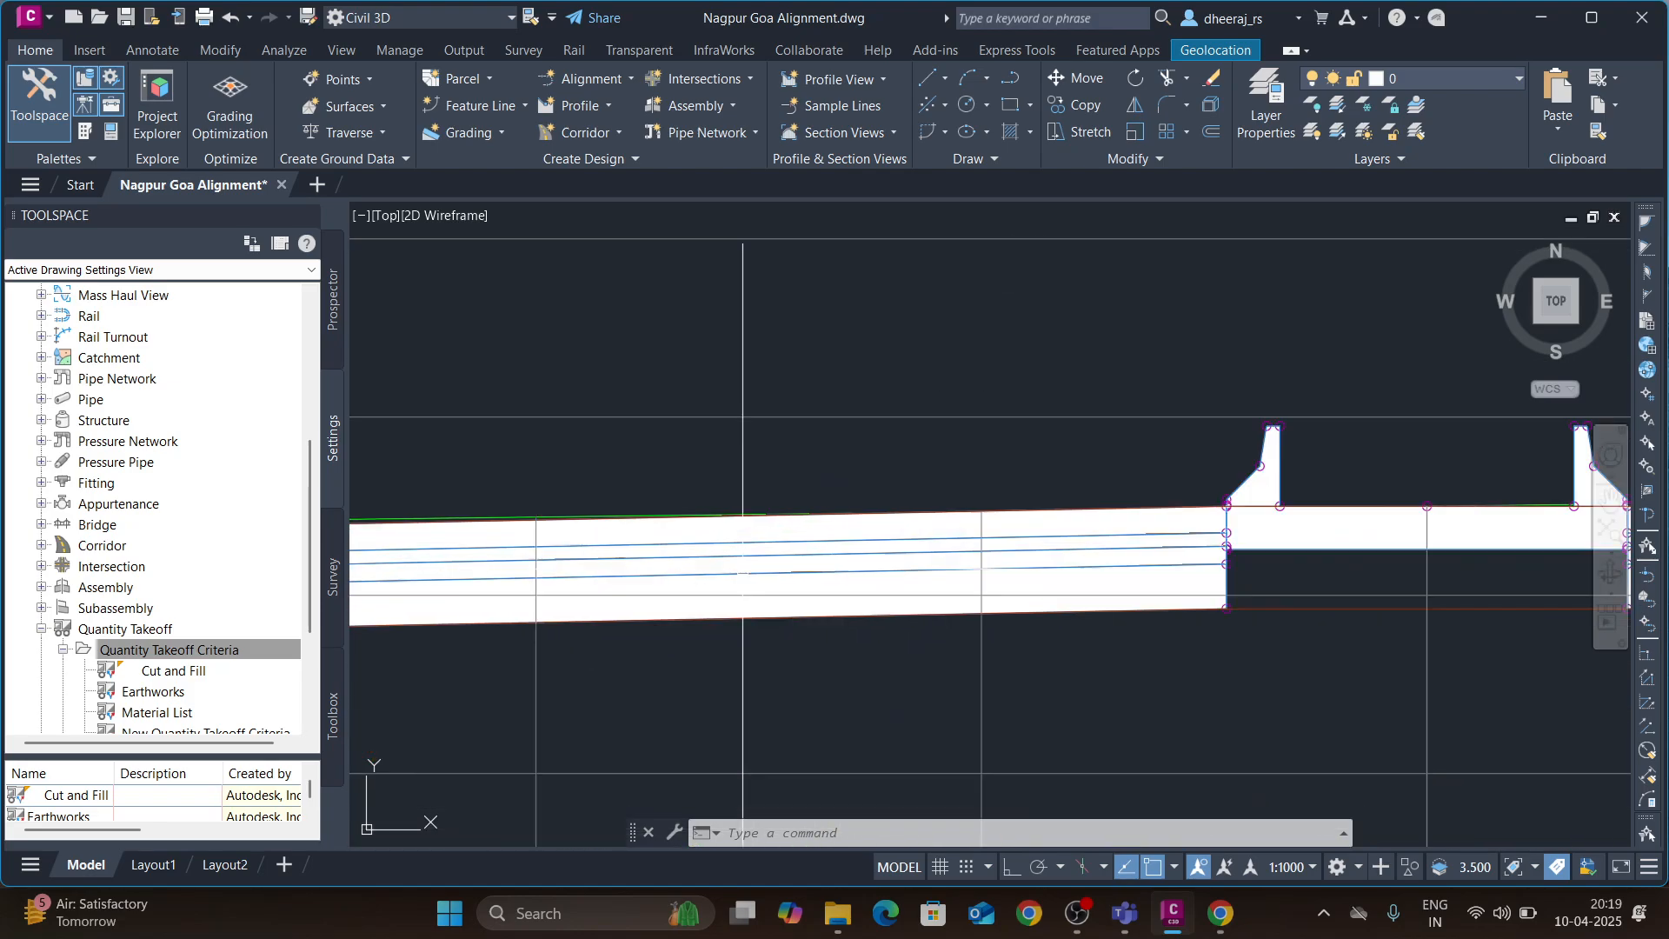
scroll(921, 572, "down", 6)
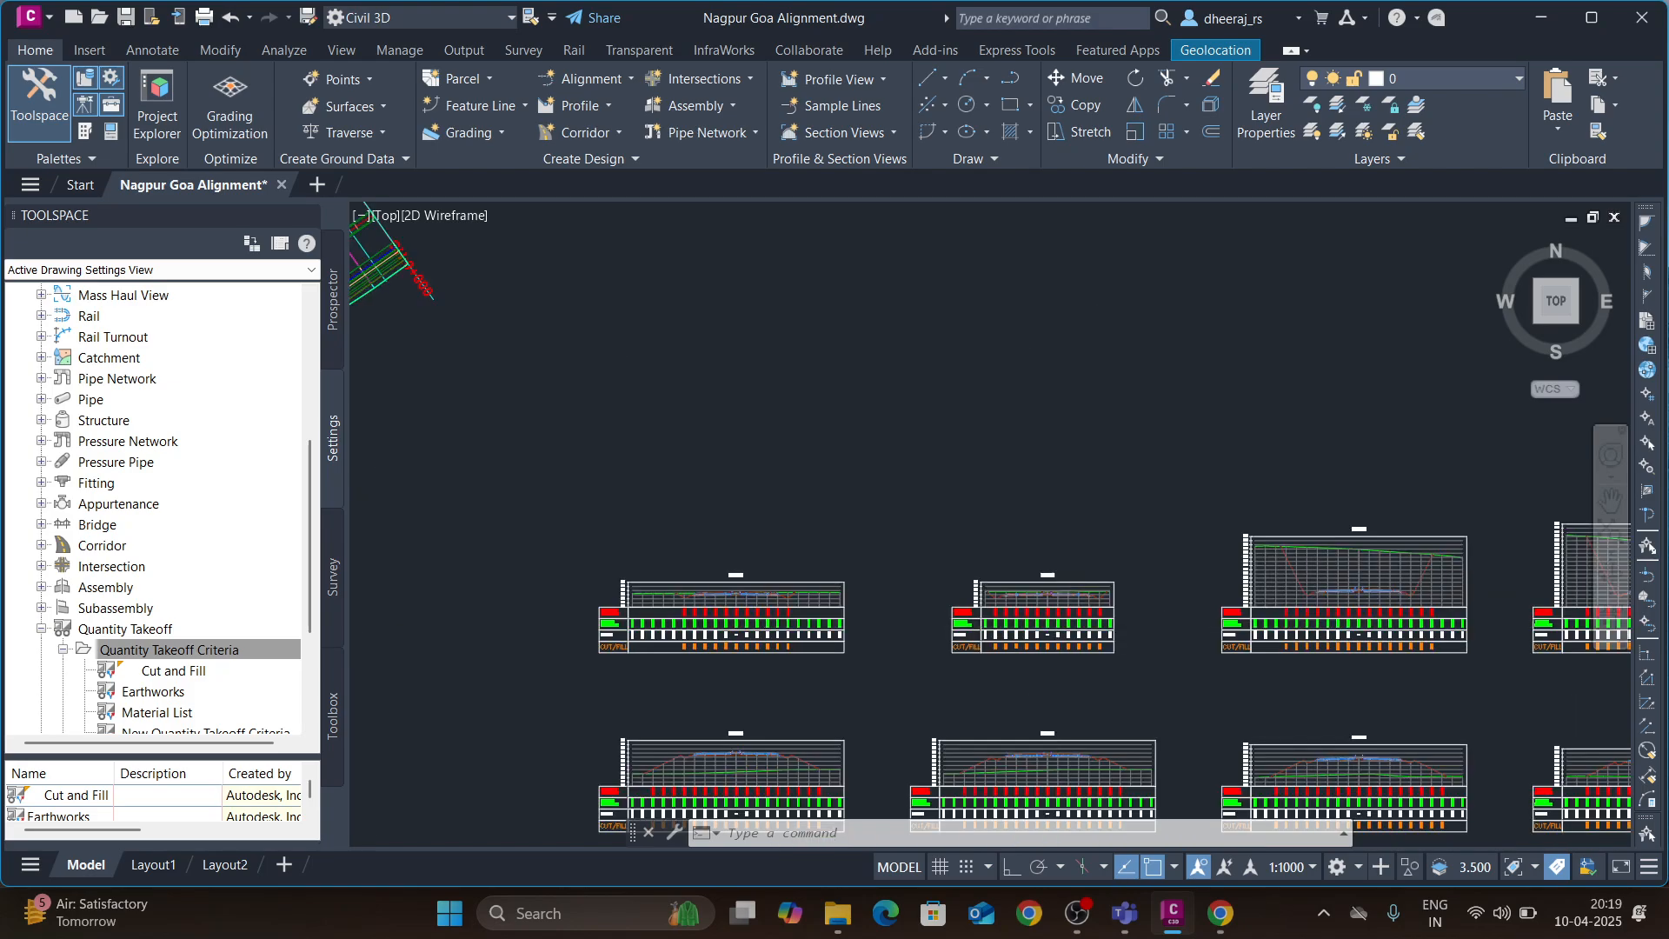
scroll(858, 556, "up", 3)
scroll(858, 556, "down", 3)
scroll(858, 556, "up", 4)
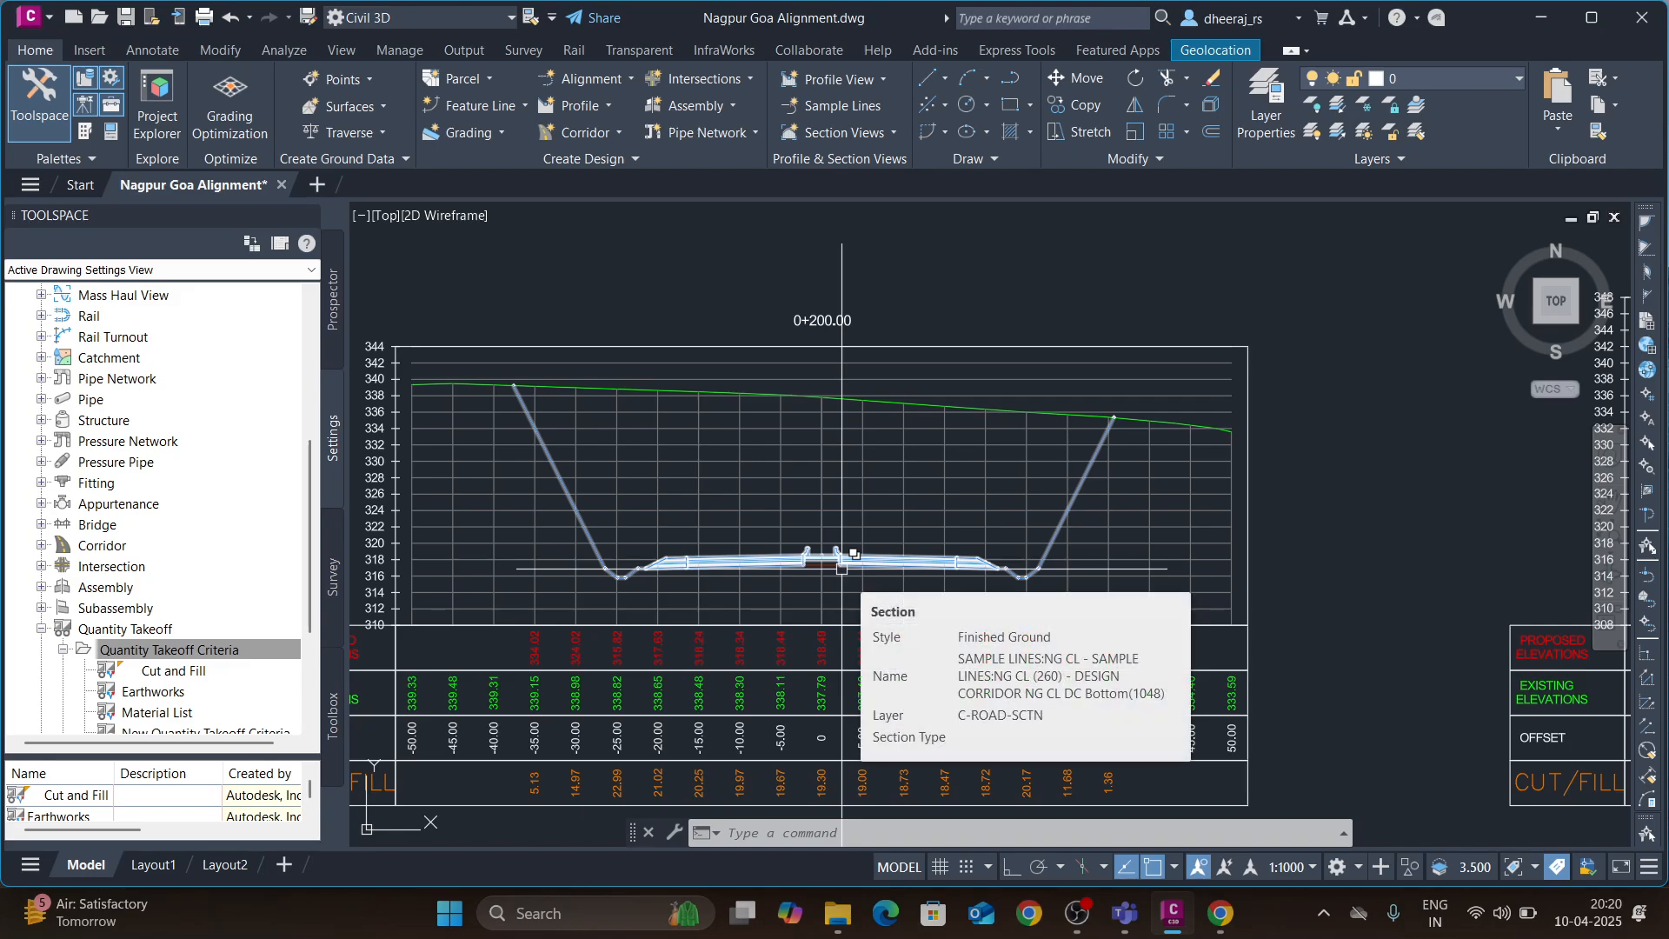
scroll(842, 567, "down", 6)
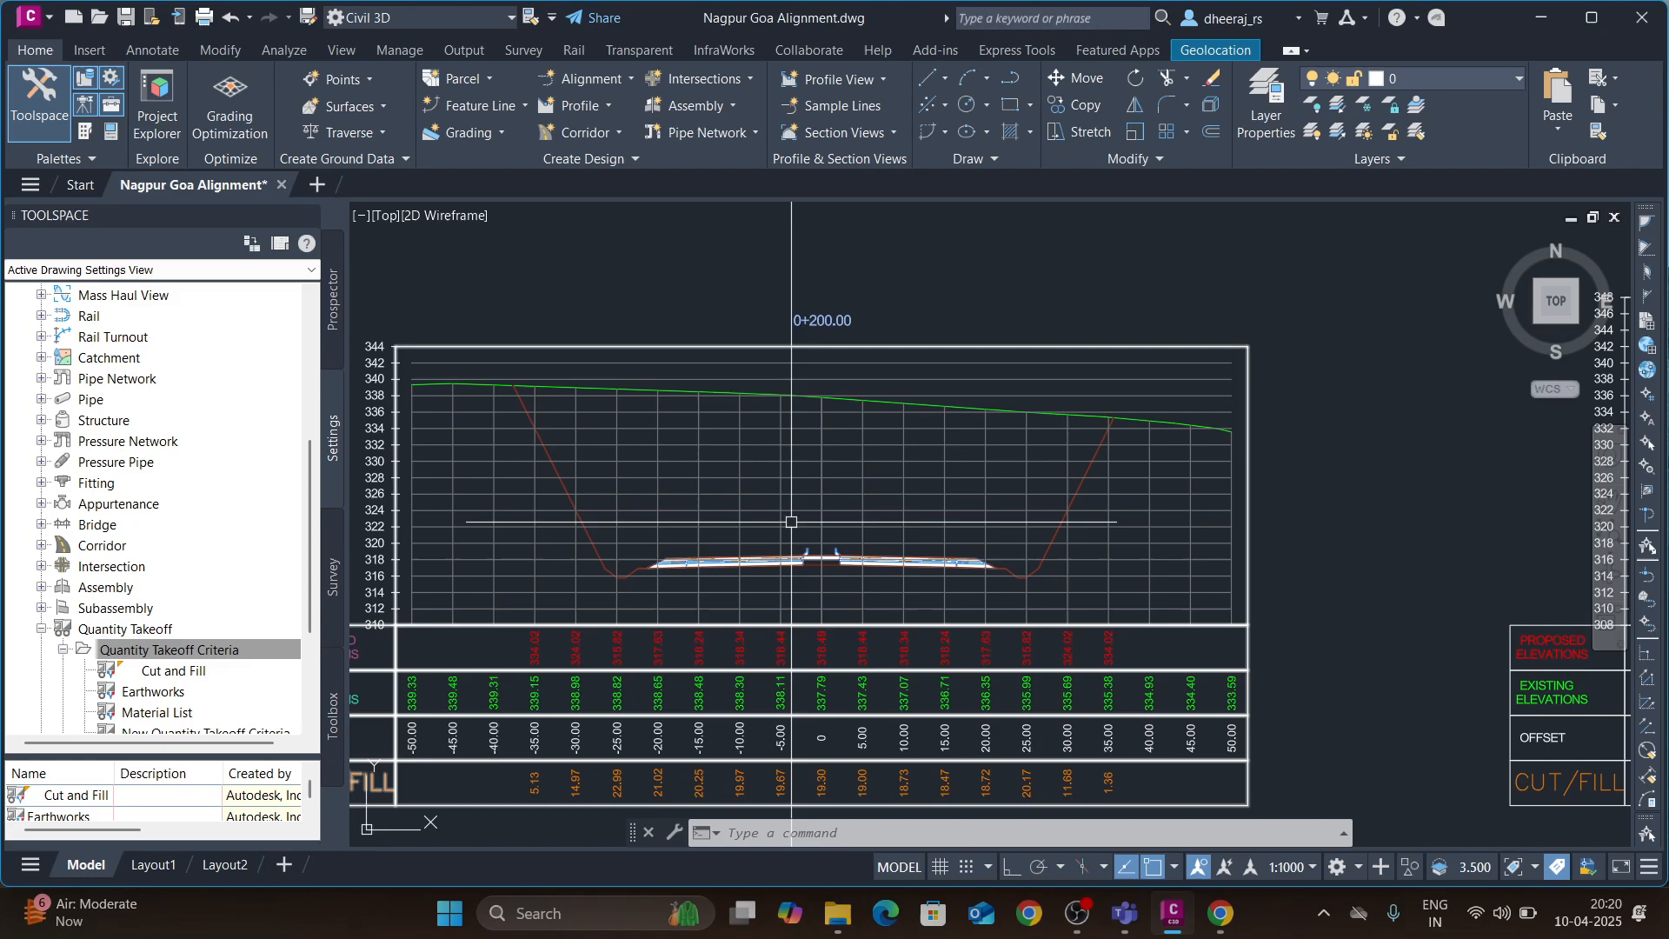
- Examine the section view at station 32+200.00, including its fill slopes, pavement layers and elevation bands
scroll(868, 600, "up", 6)
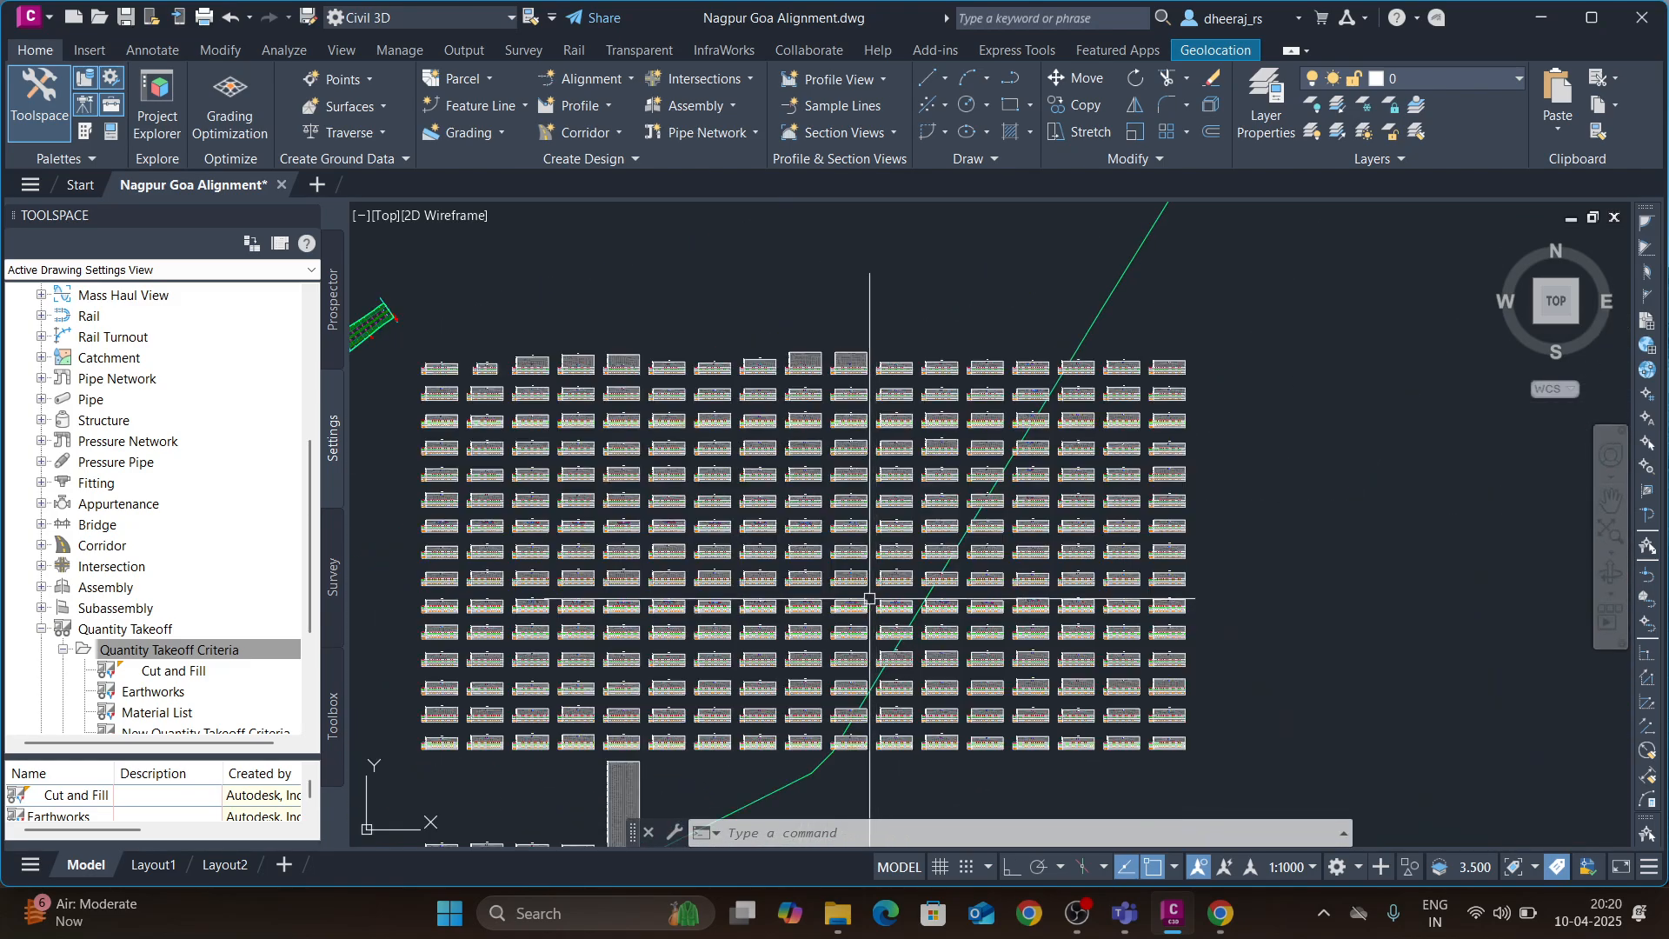
middle_click_drag(736, 568, 953, 570)
scroll(953, 569, "down", 3)
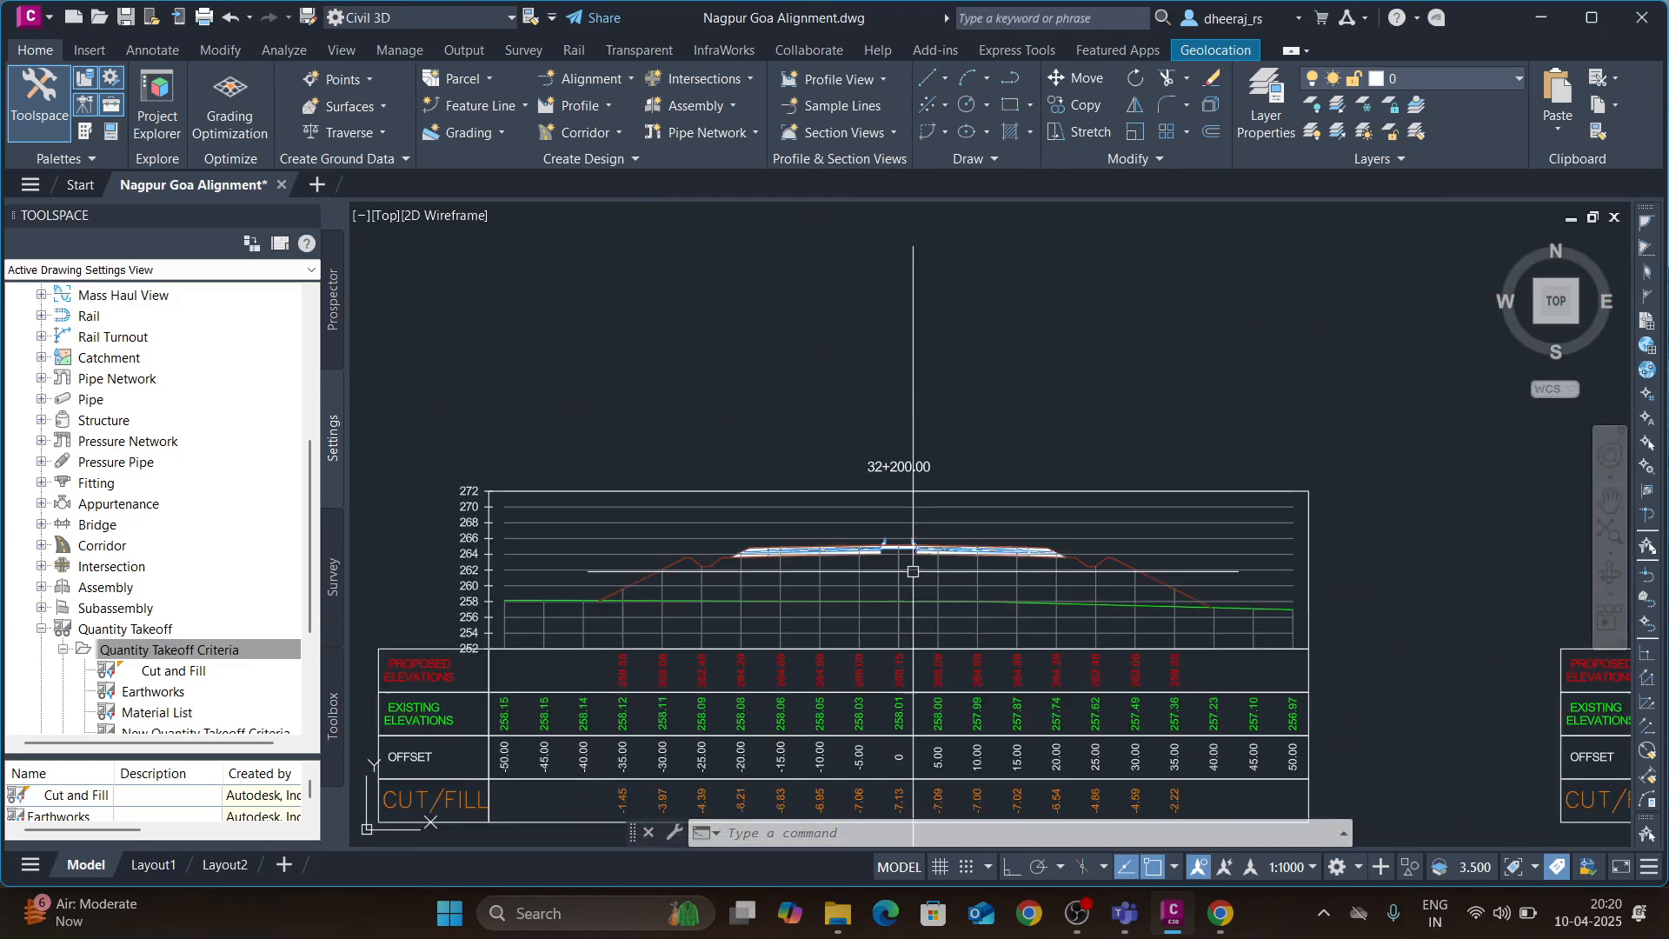
scroll(722, 556, "up", 3)
scroll(693, 547, "down", 3)
scroll(693, 548, "up", 3)
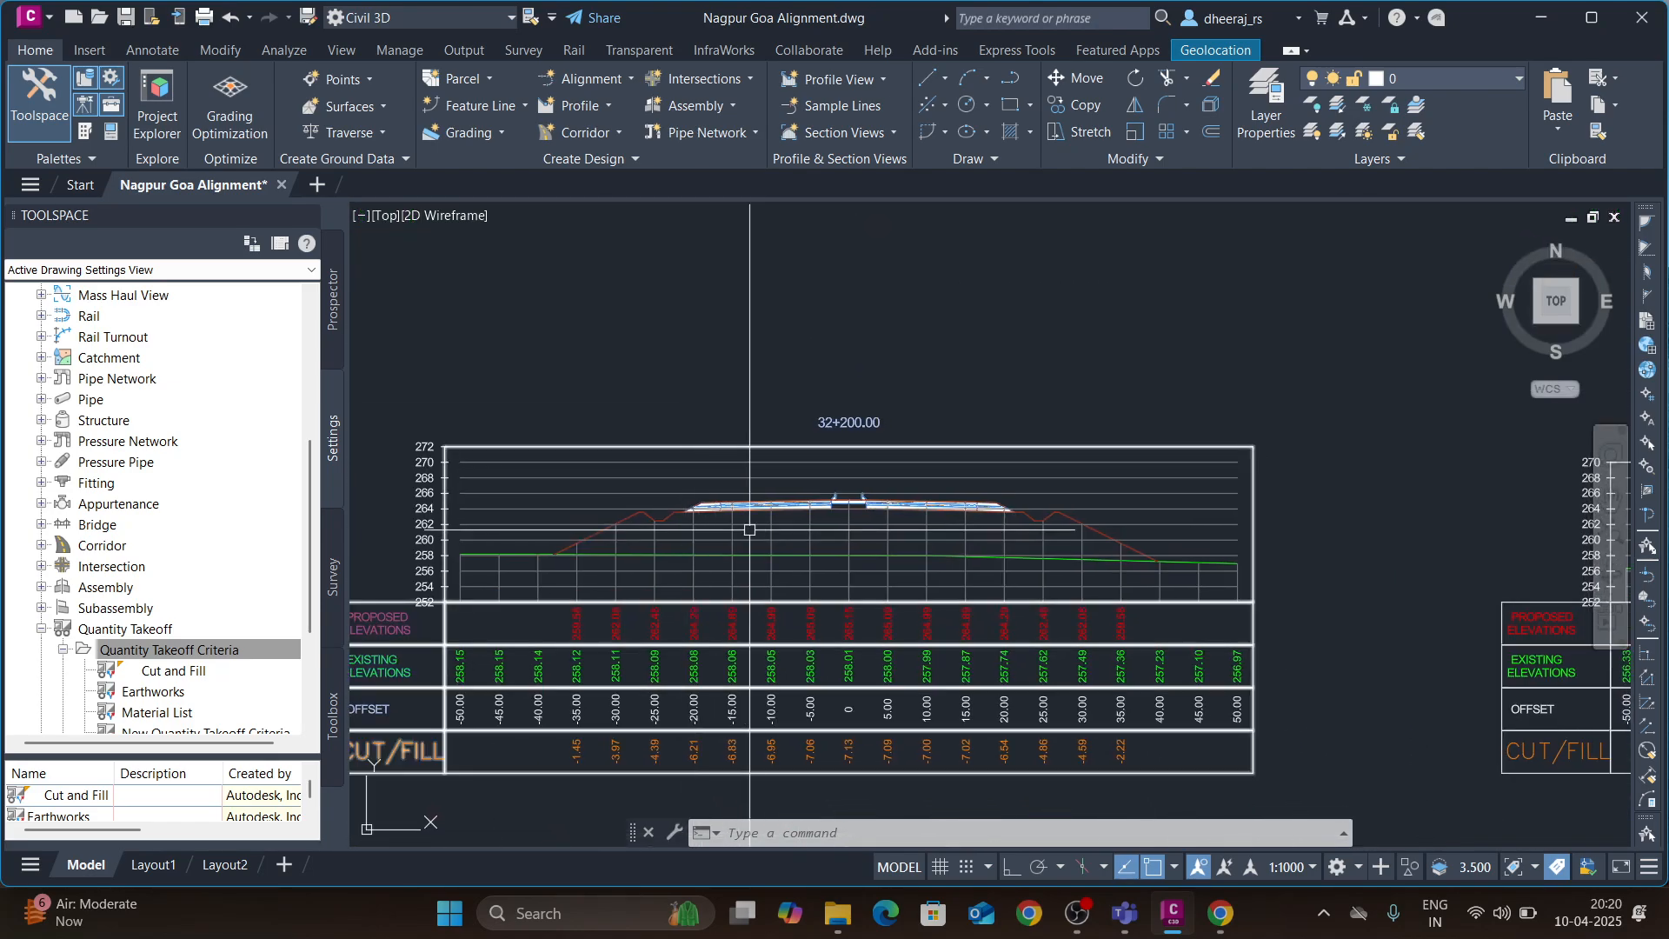
scroll(769, 521, "down", 2)
scroll(752, 487, "up", 2)
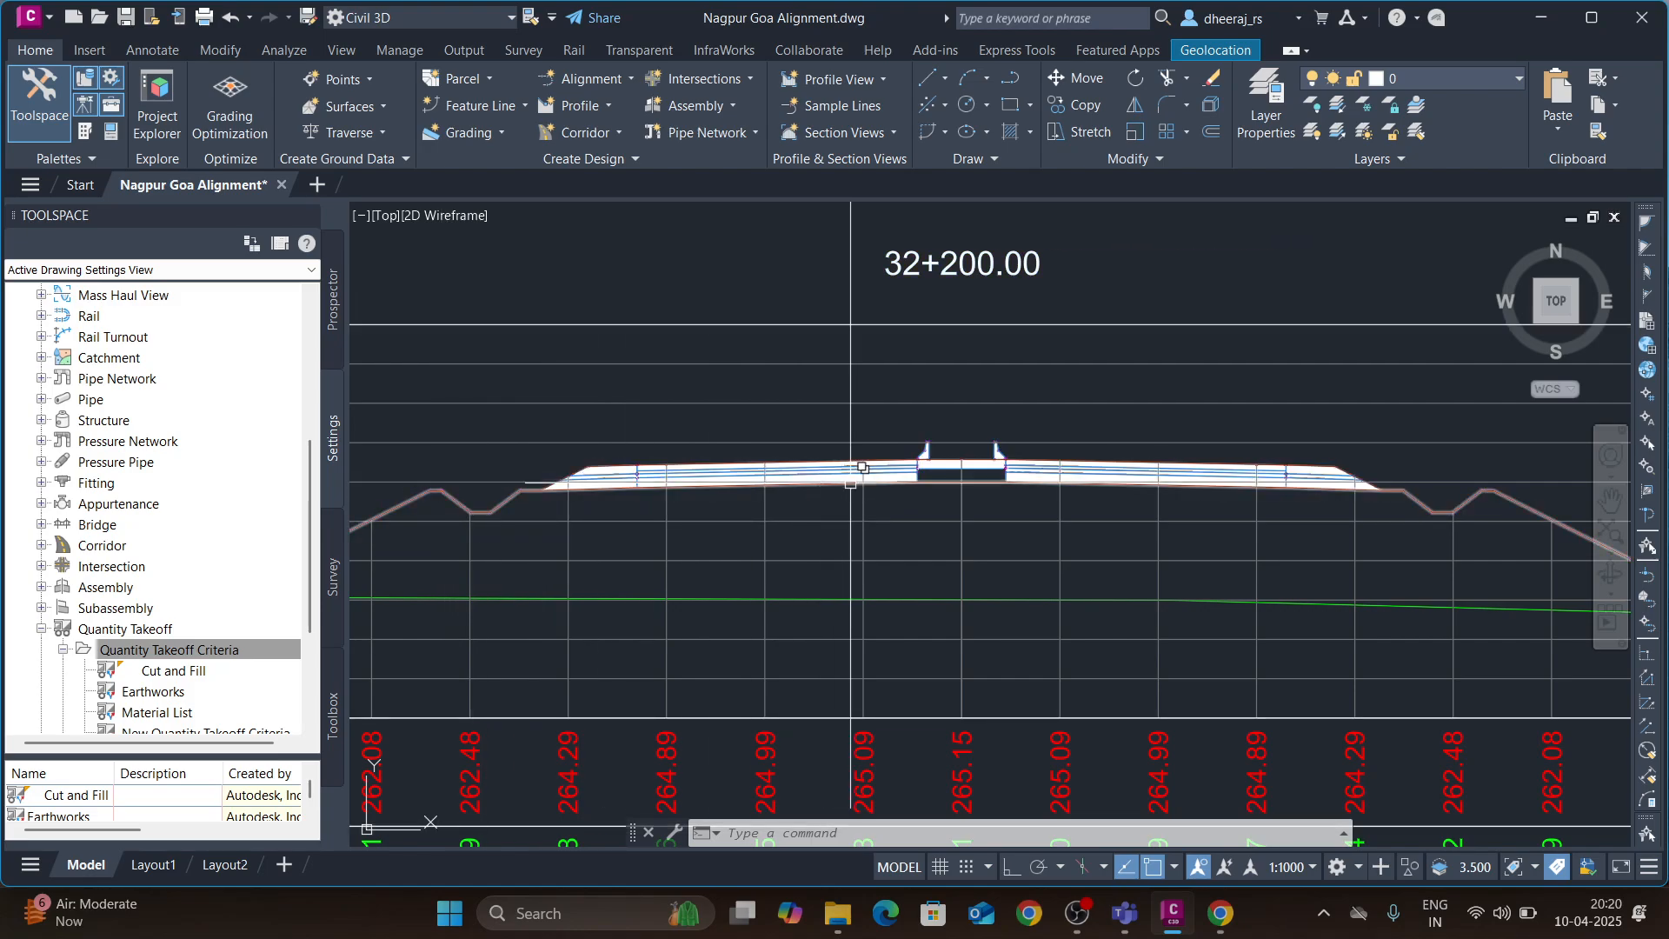
scroll(909, 551, "down", 2)
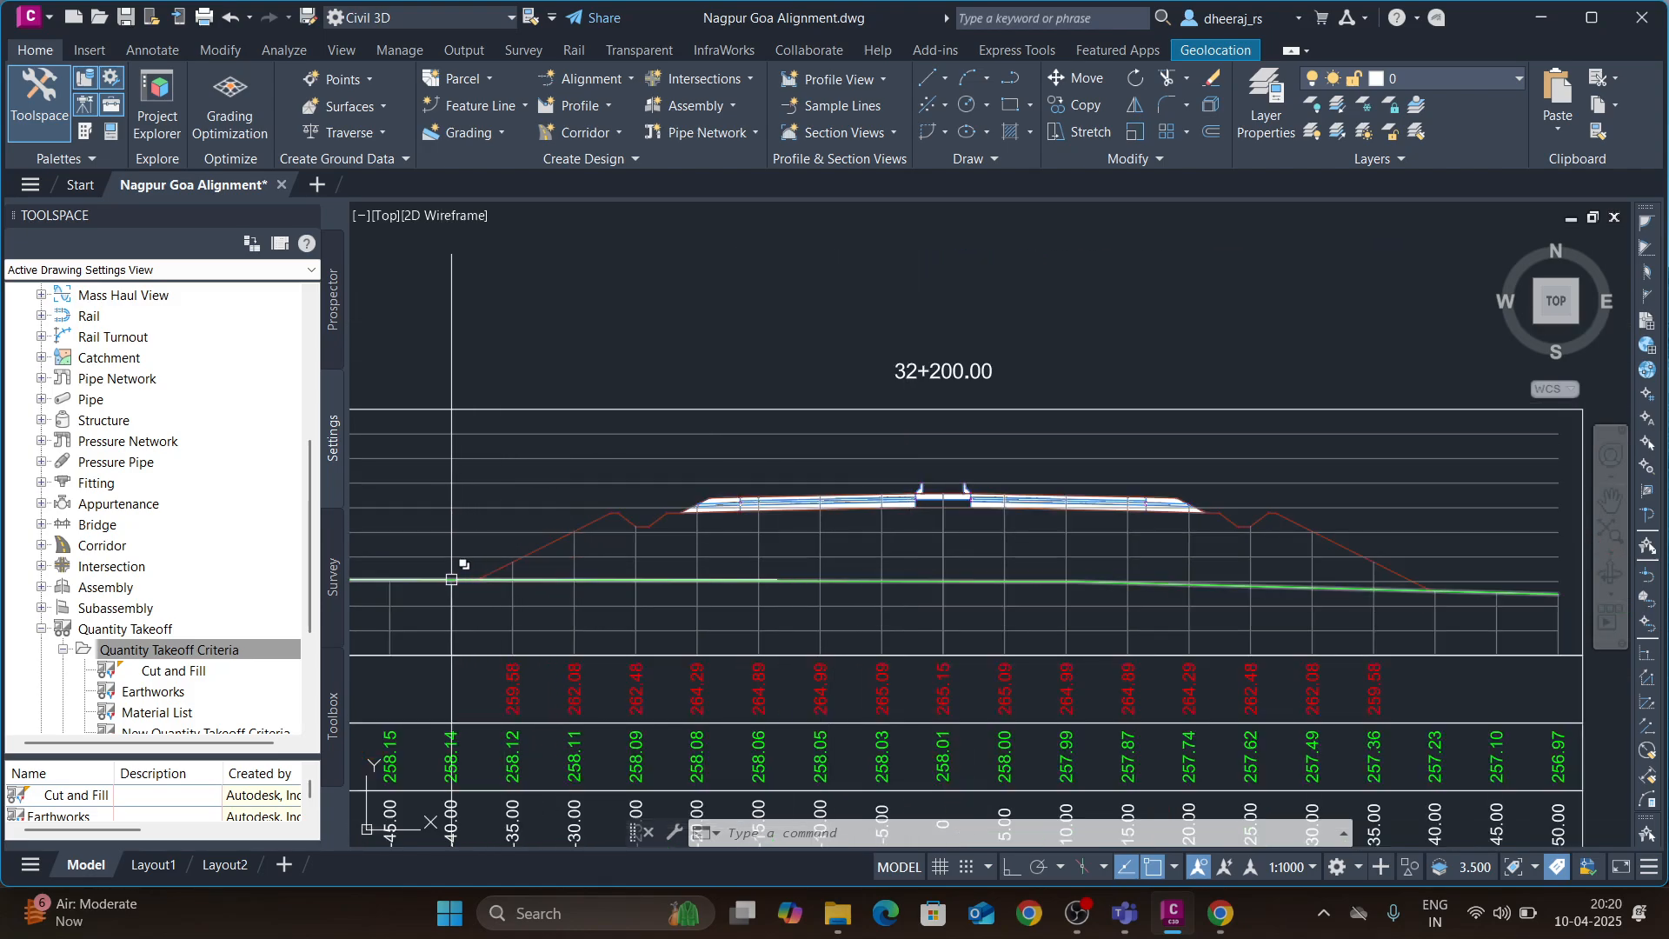
scroll(1165, 592, "down", 4)
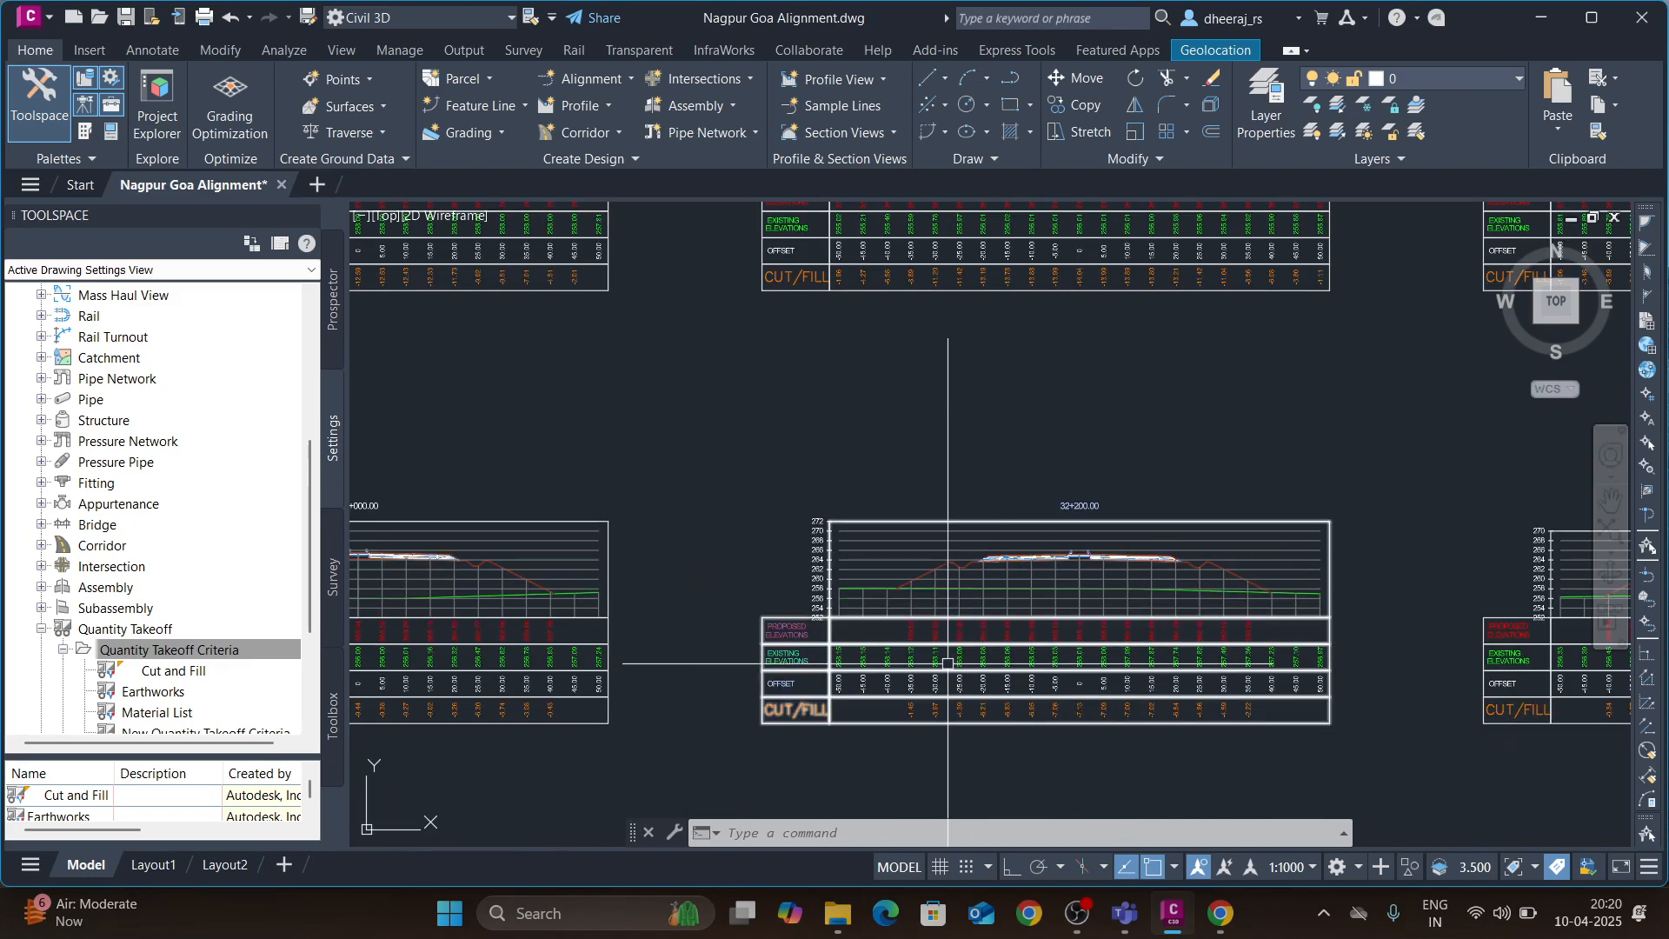
- Inspect the cut/fill band of the section view at station 0+000.00 and the overall array of section views beside the corridor
scroll(956, 643, "up", 5)
scroll(885, 518, "down", 15)
scroll(782, 548, "up", 15)
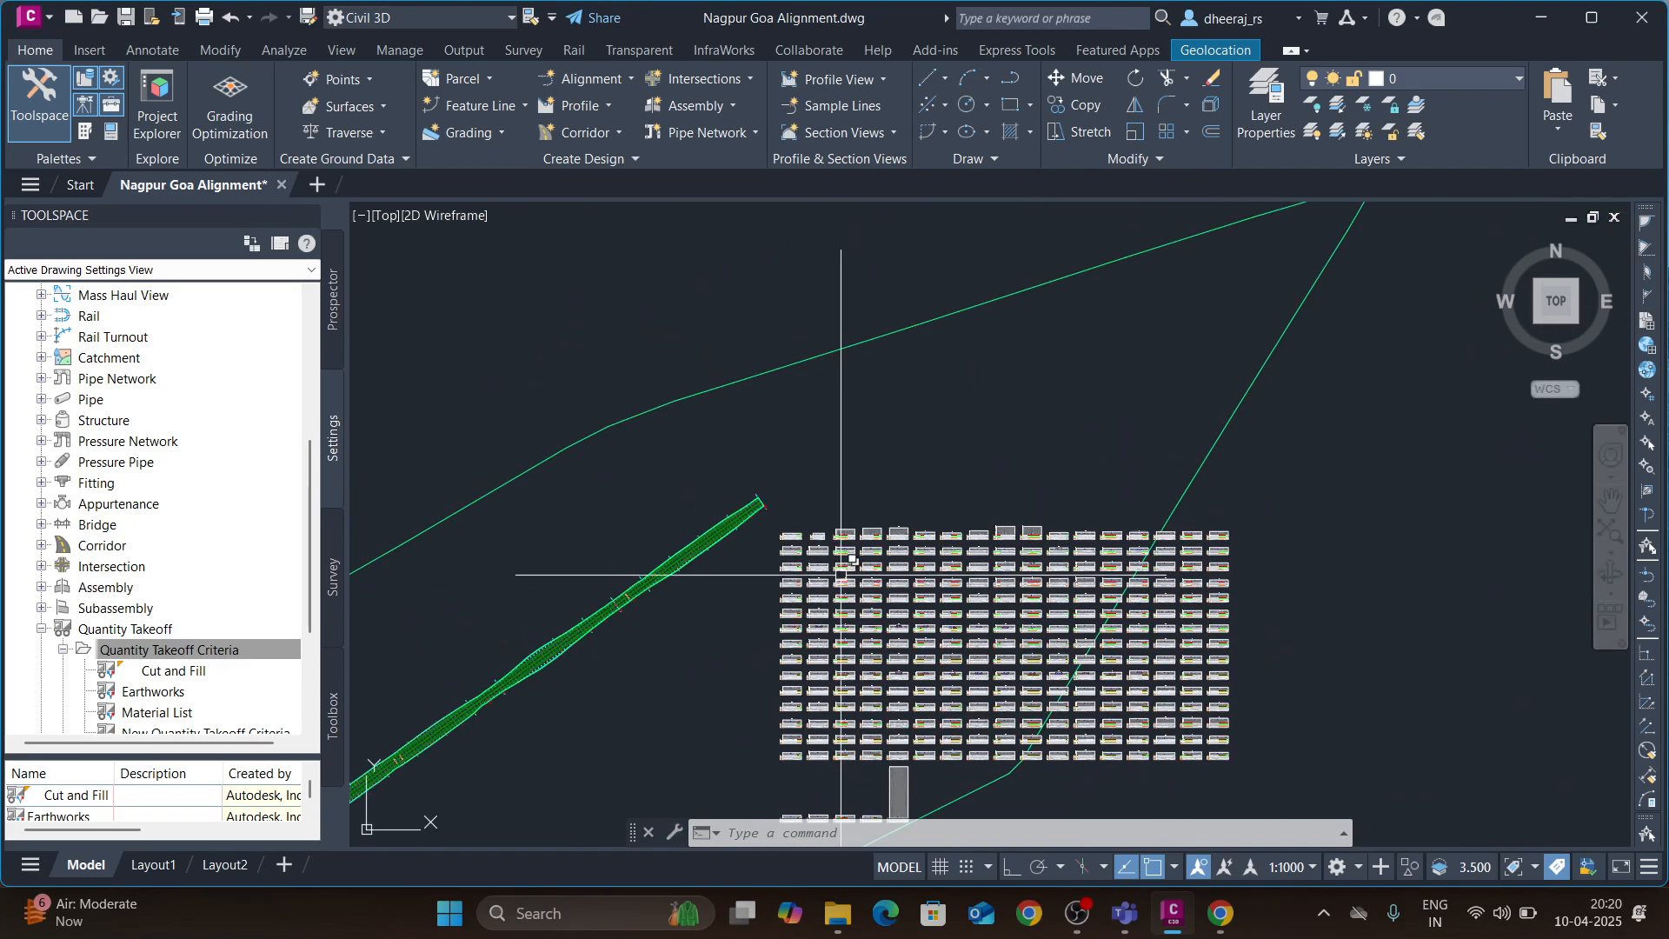
scroll(726, 528, "down", 6)
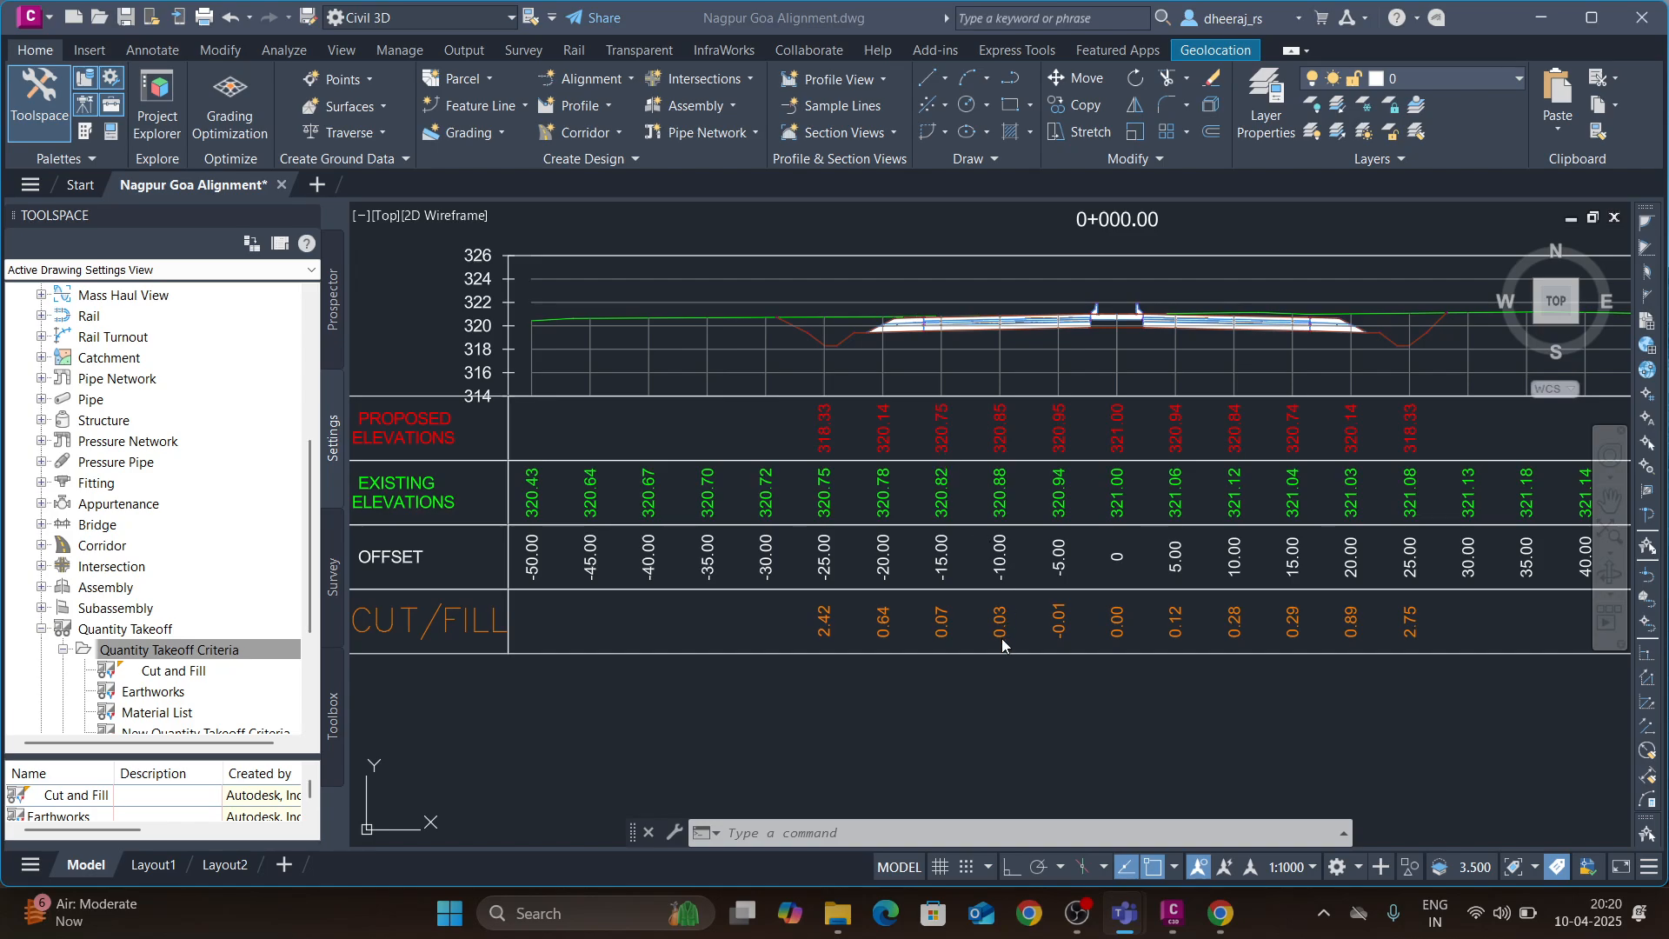
left_click(897, 642)
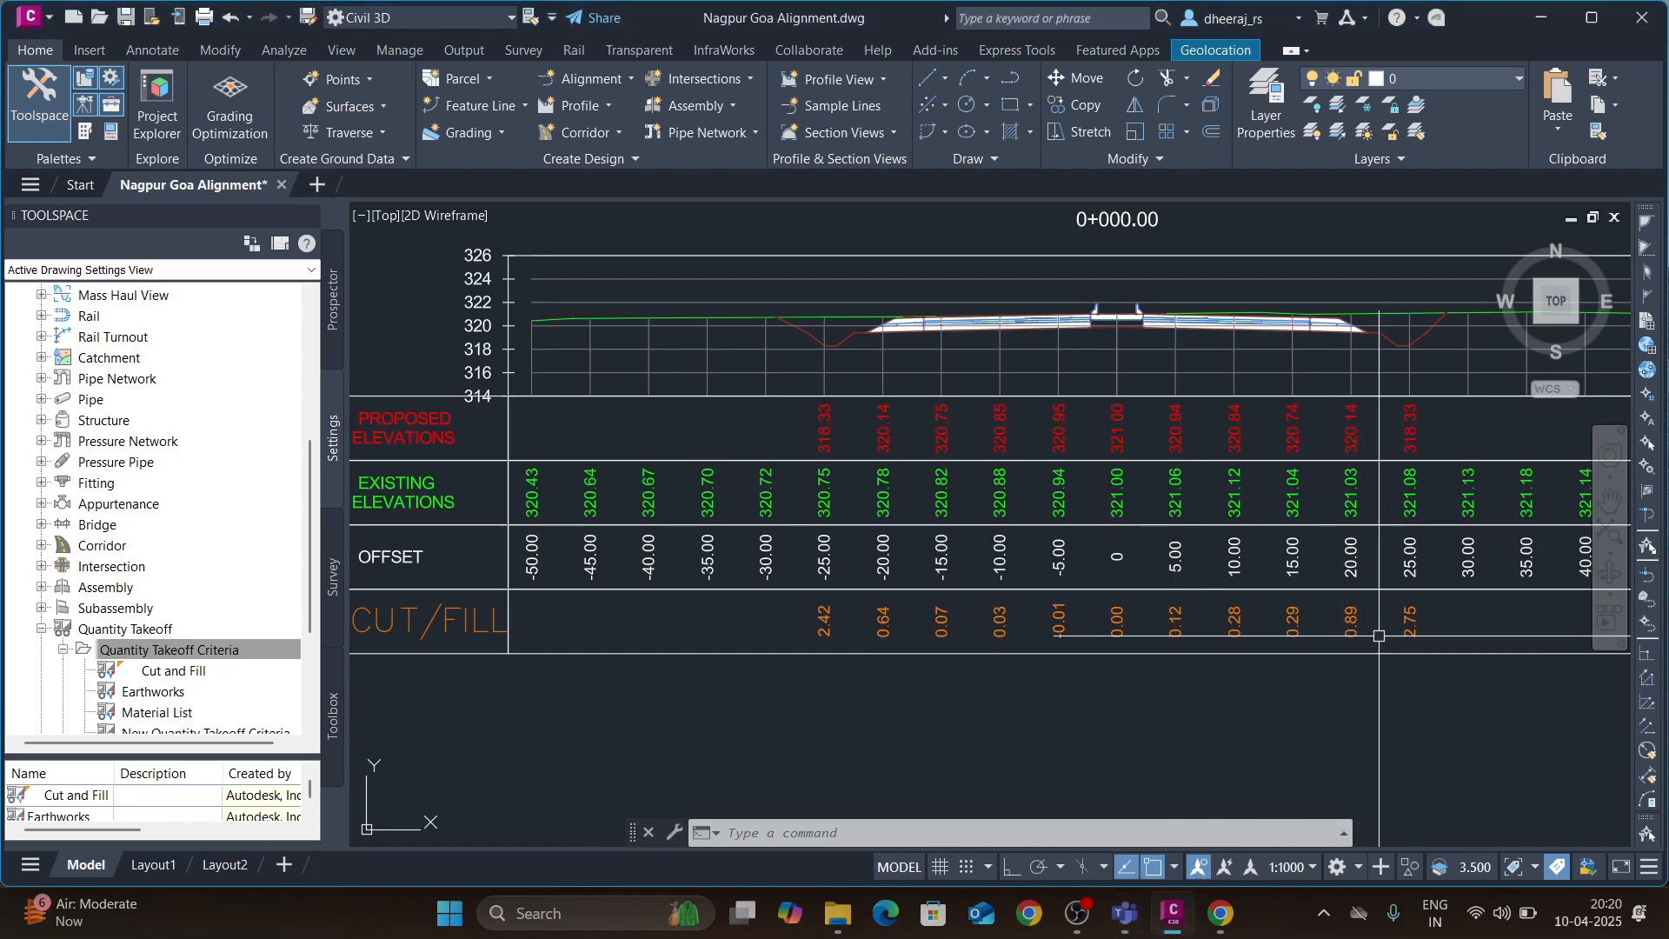
scroll(917, 548, "down", 10)
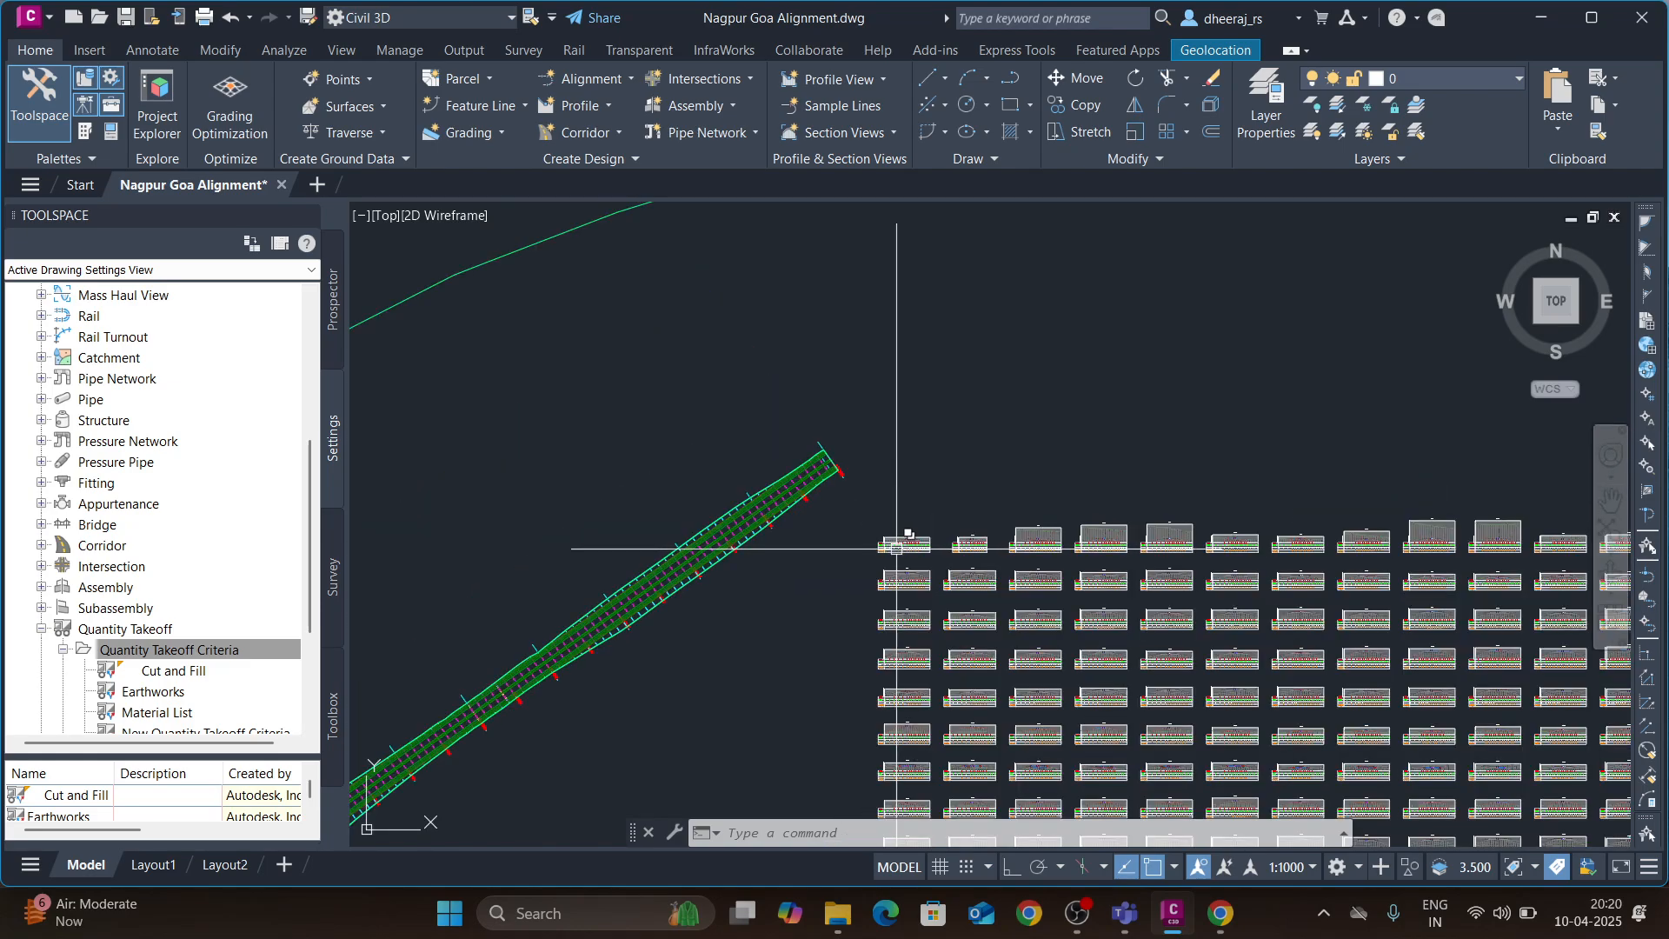
scroll(939, 713, "up", 5)
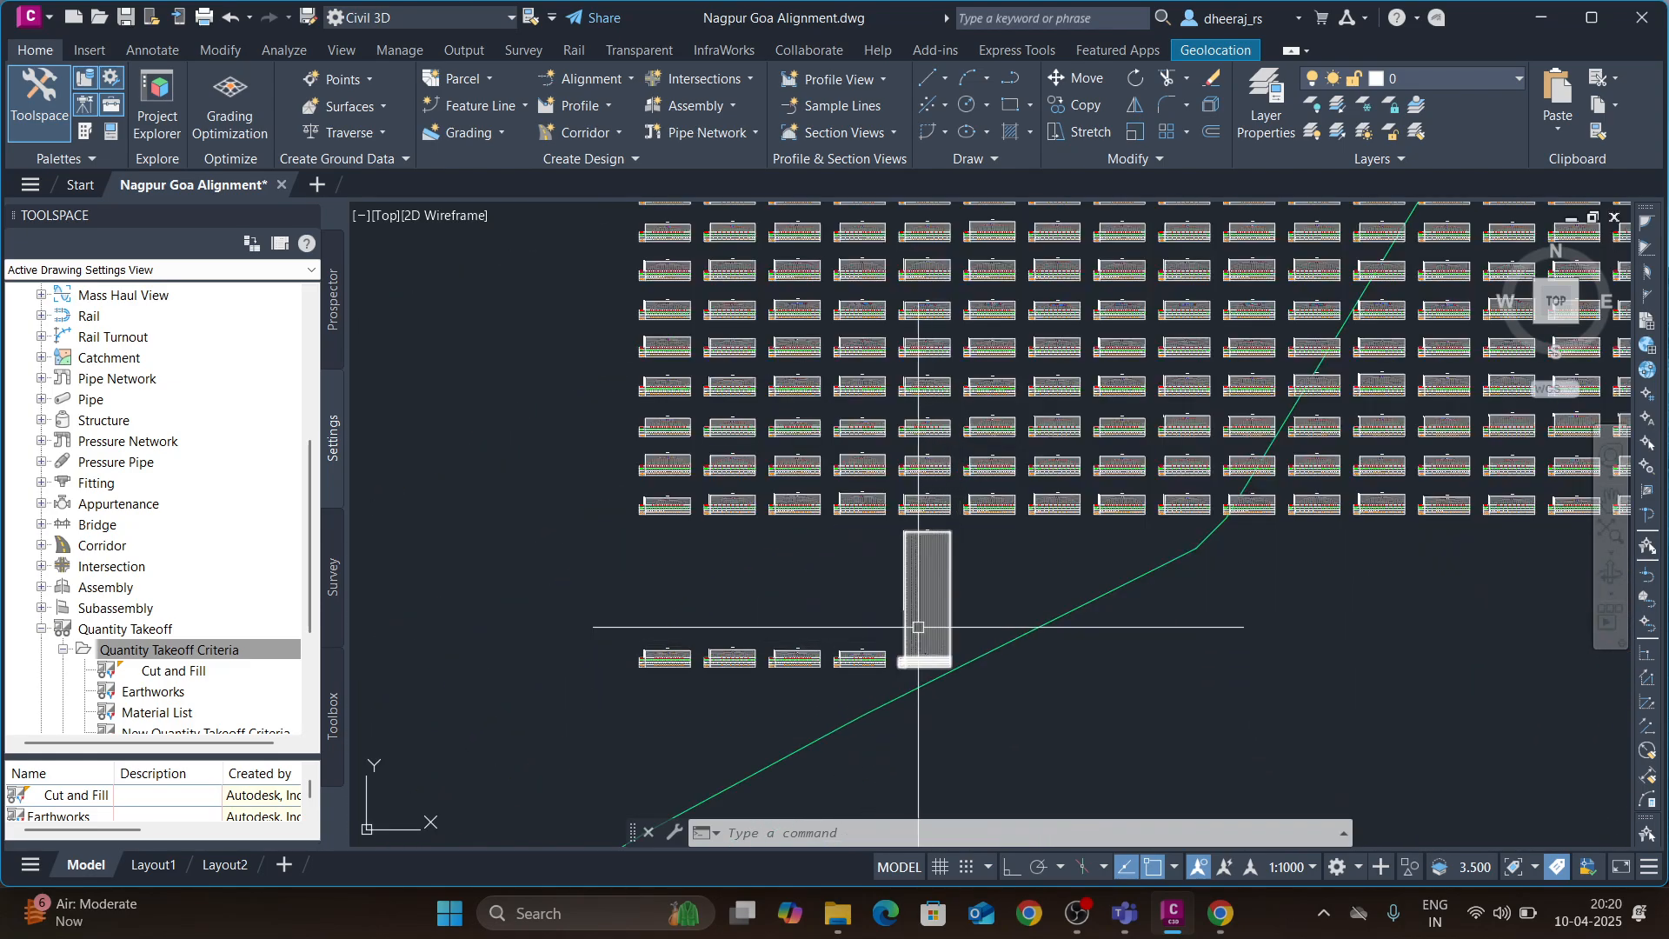
scroll(674, 510, "up", 2)
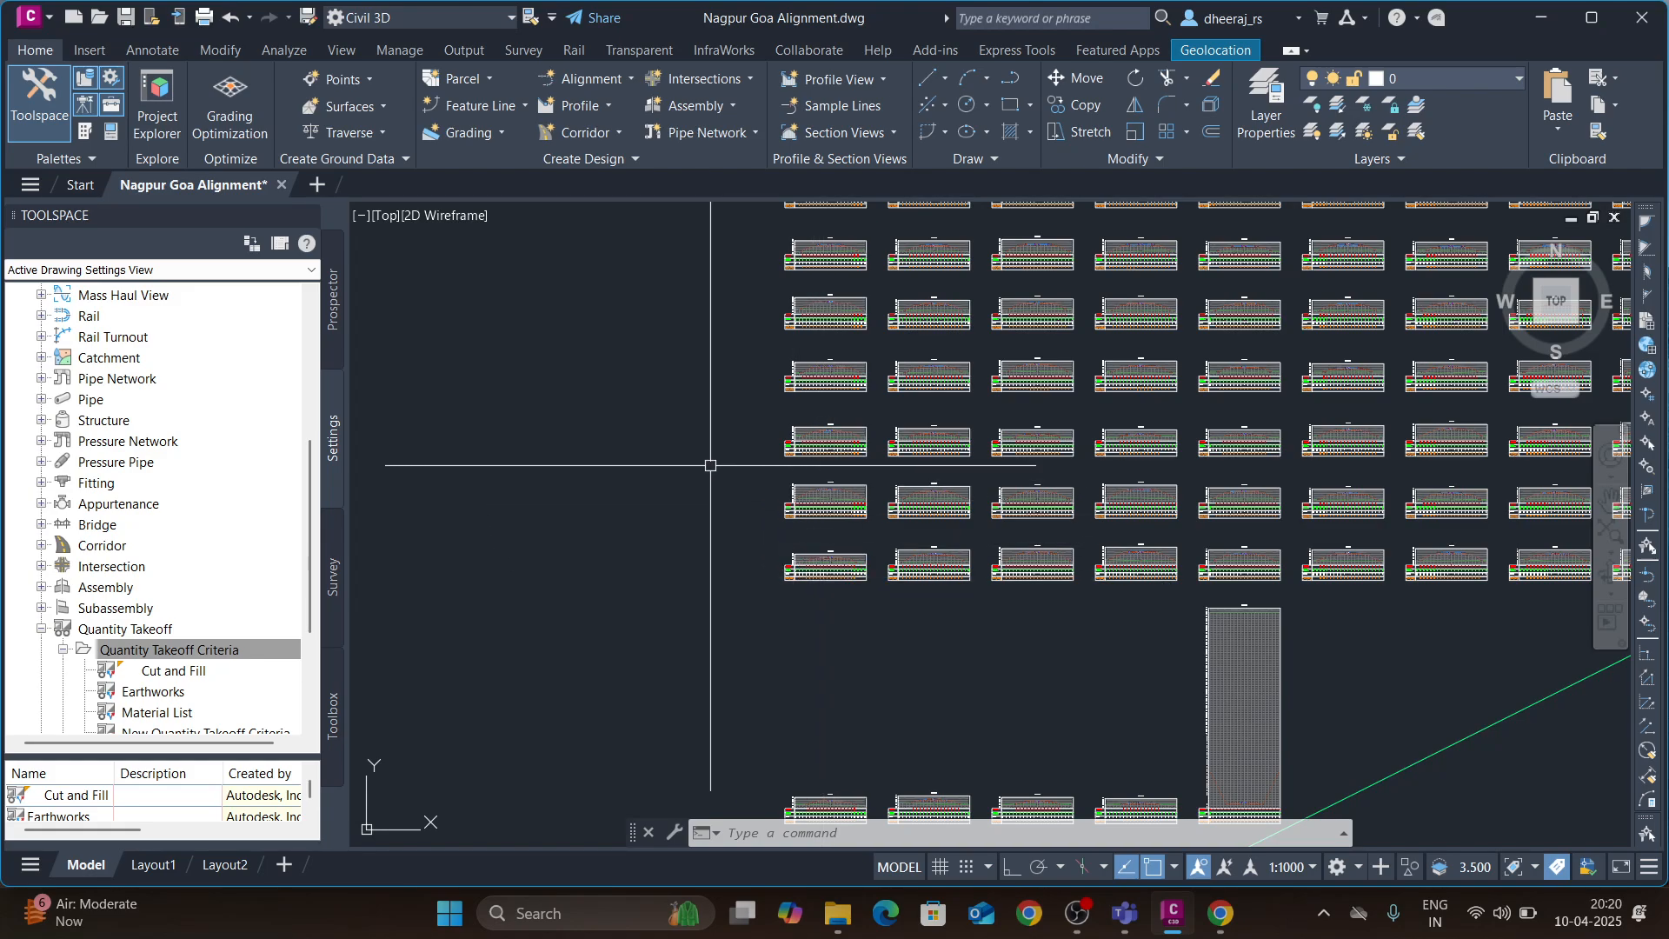
middle_click_drag(685, 317, 690, 458)
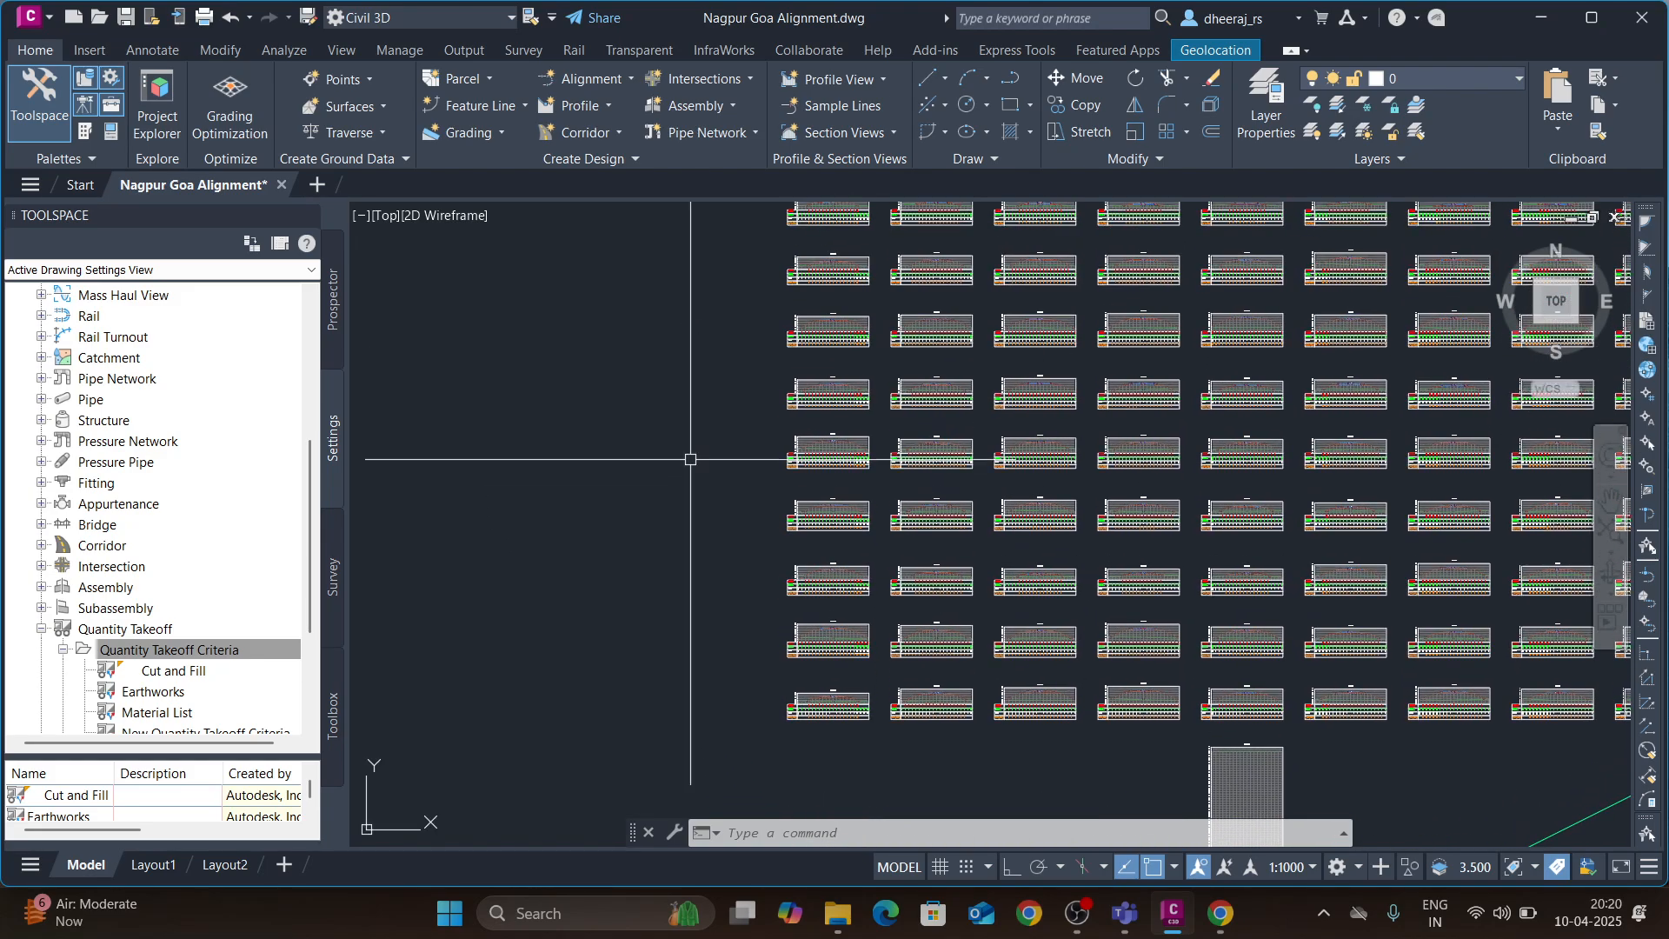
scroll(698, 372, "down", 2)
middle_click_drag(698, 371, 686, 456)
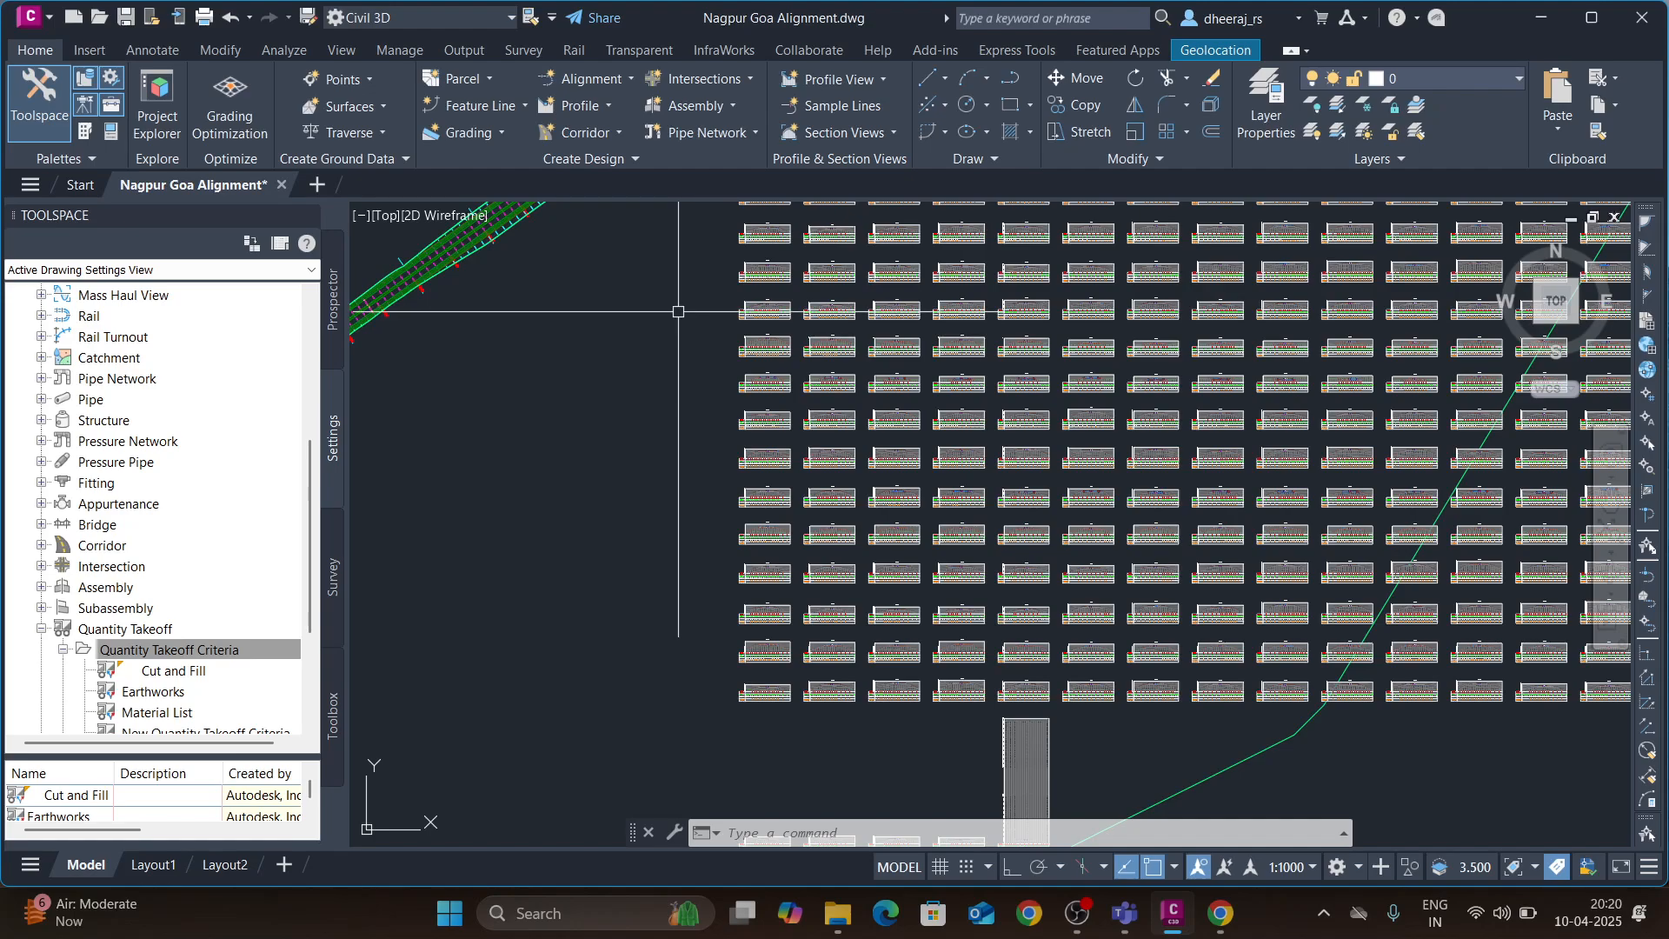
- Start a new TIN volume surface from the Volumes Dashboard with Existing Surface as its base surface
left_click(277, 50)
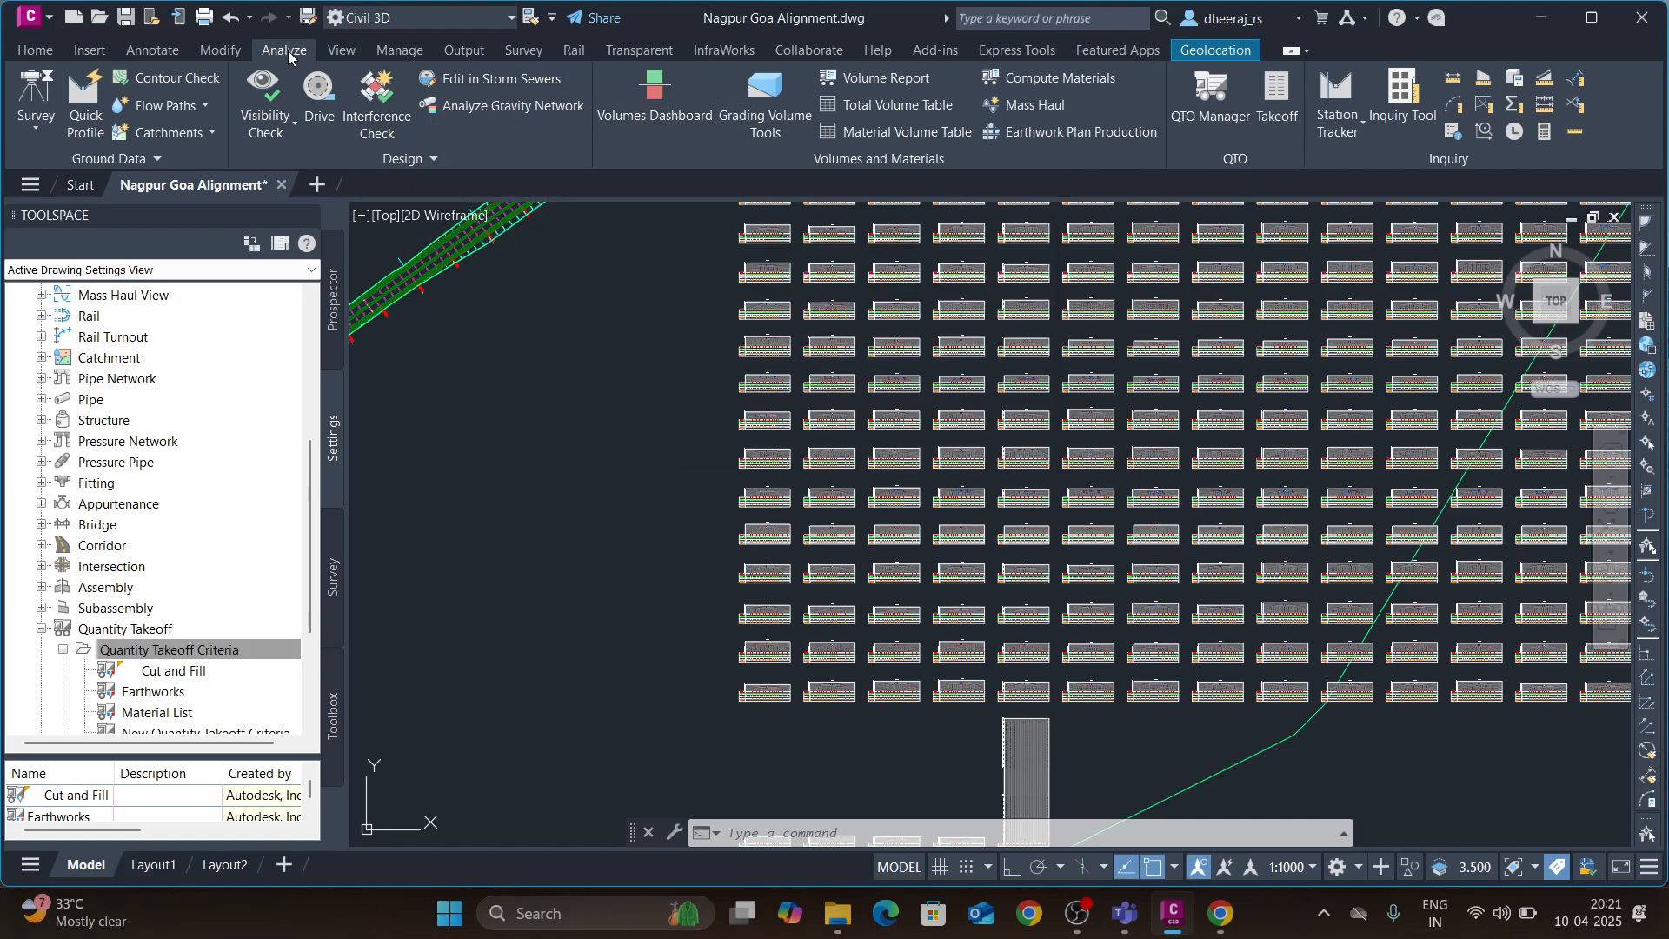
left_click(663, 114)
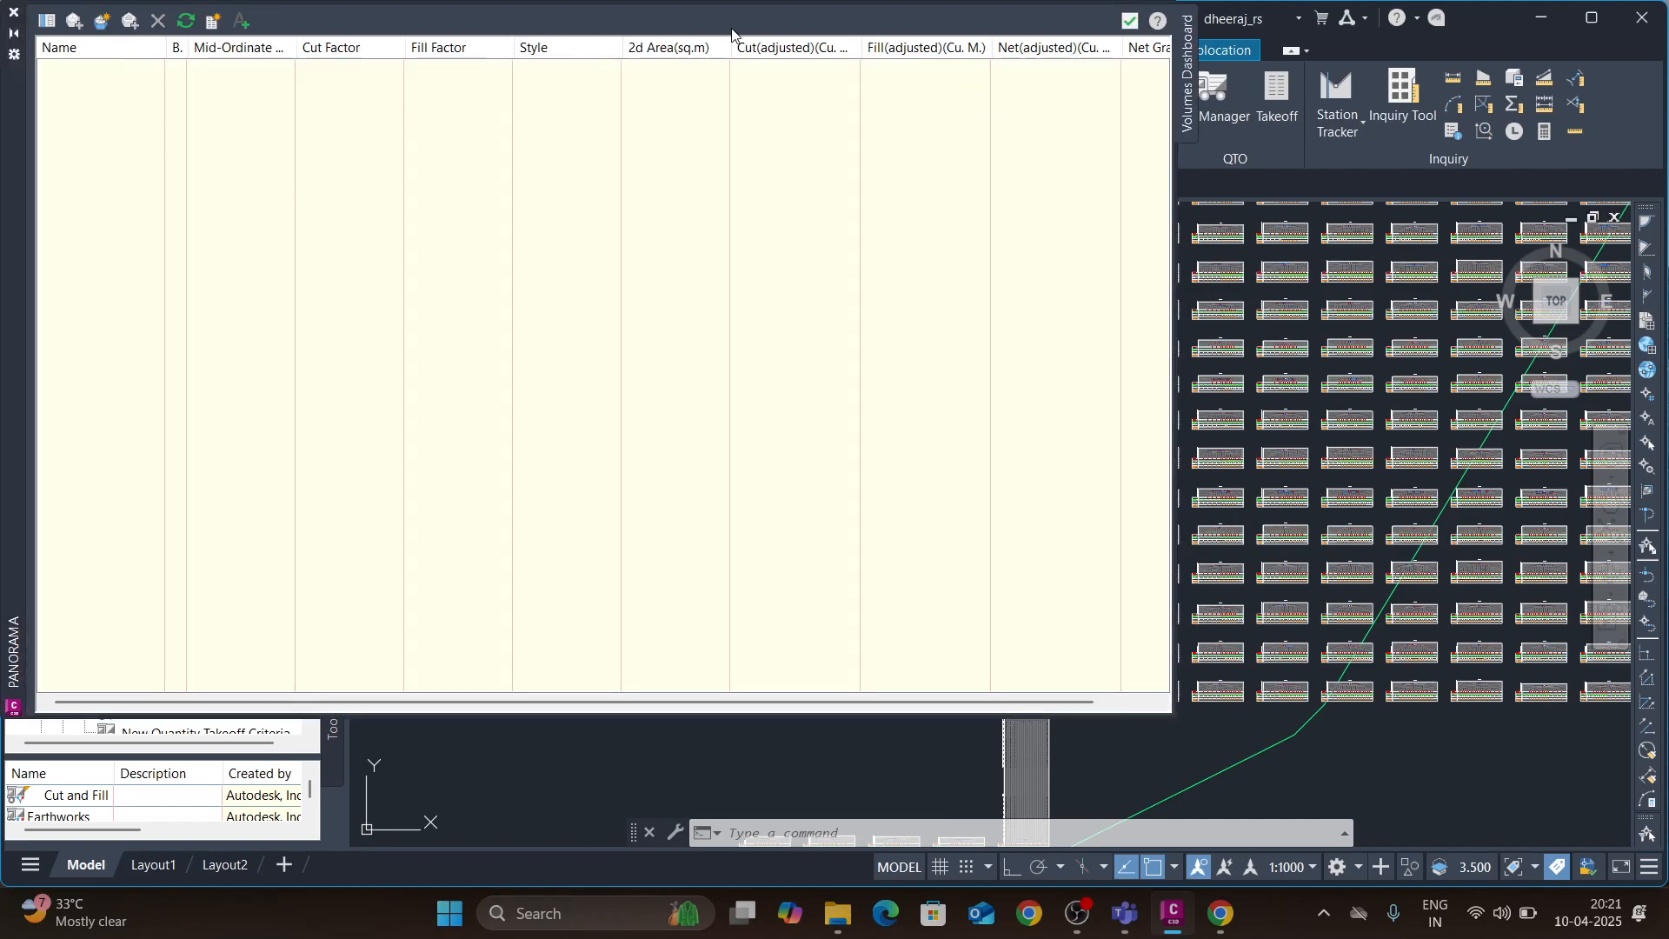
left_click(101, 27)
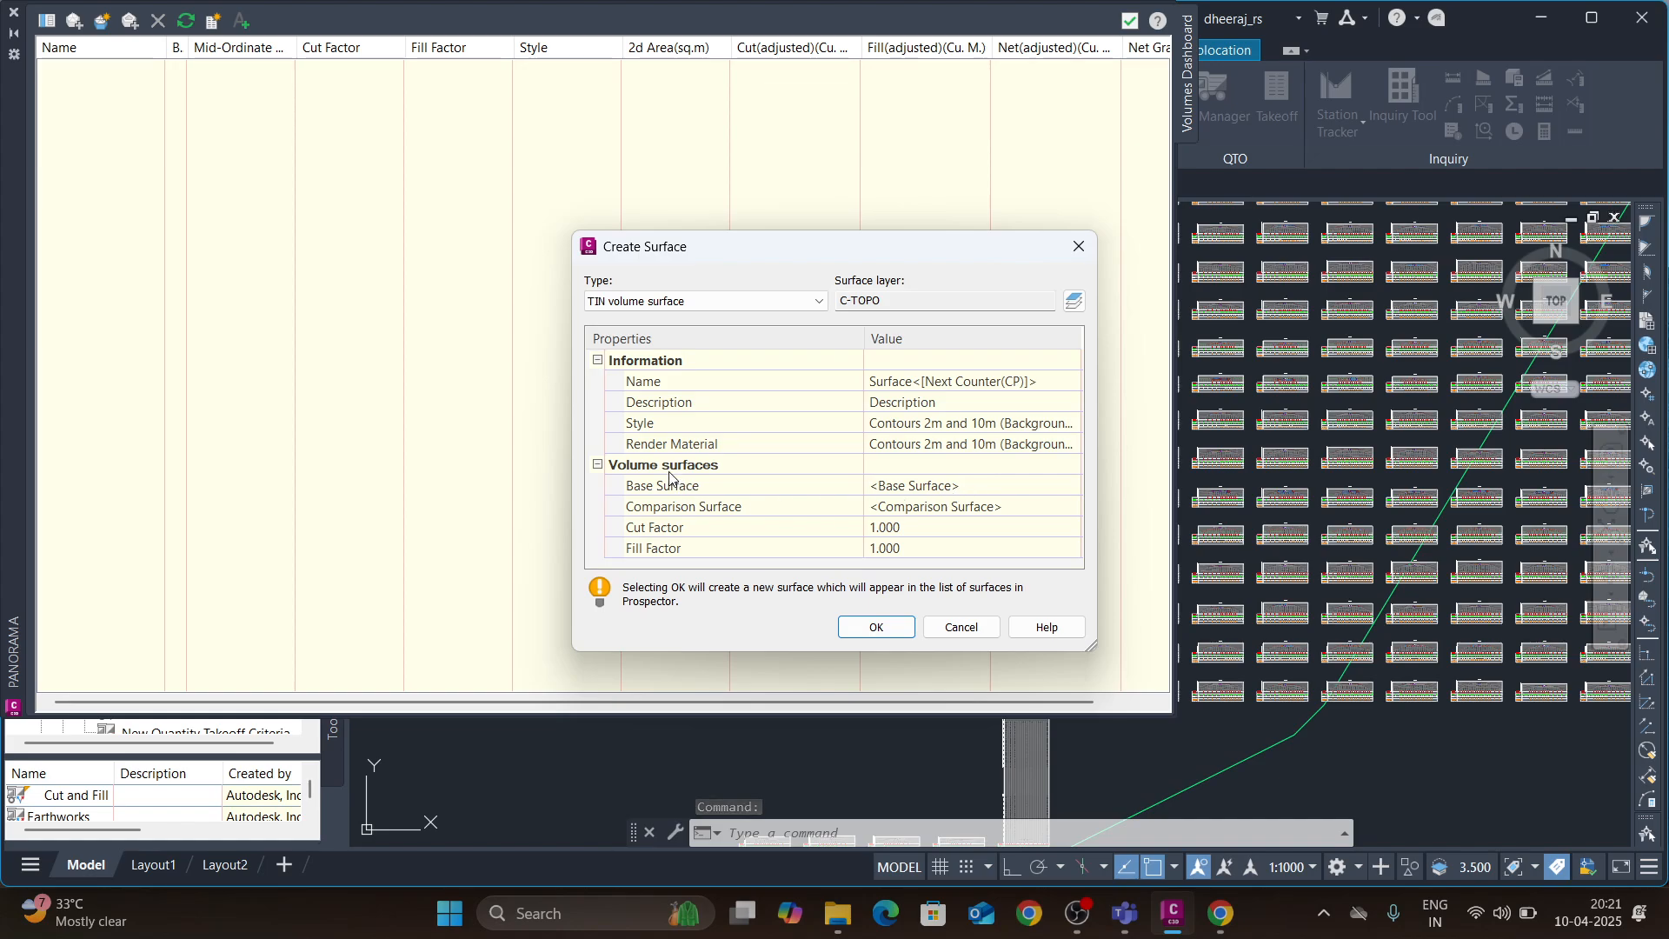
left_click(1003, 489)
left_click(1070, 485)
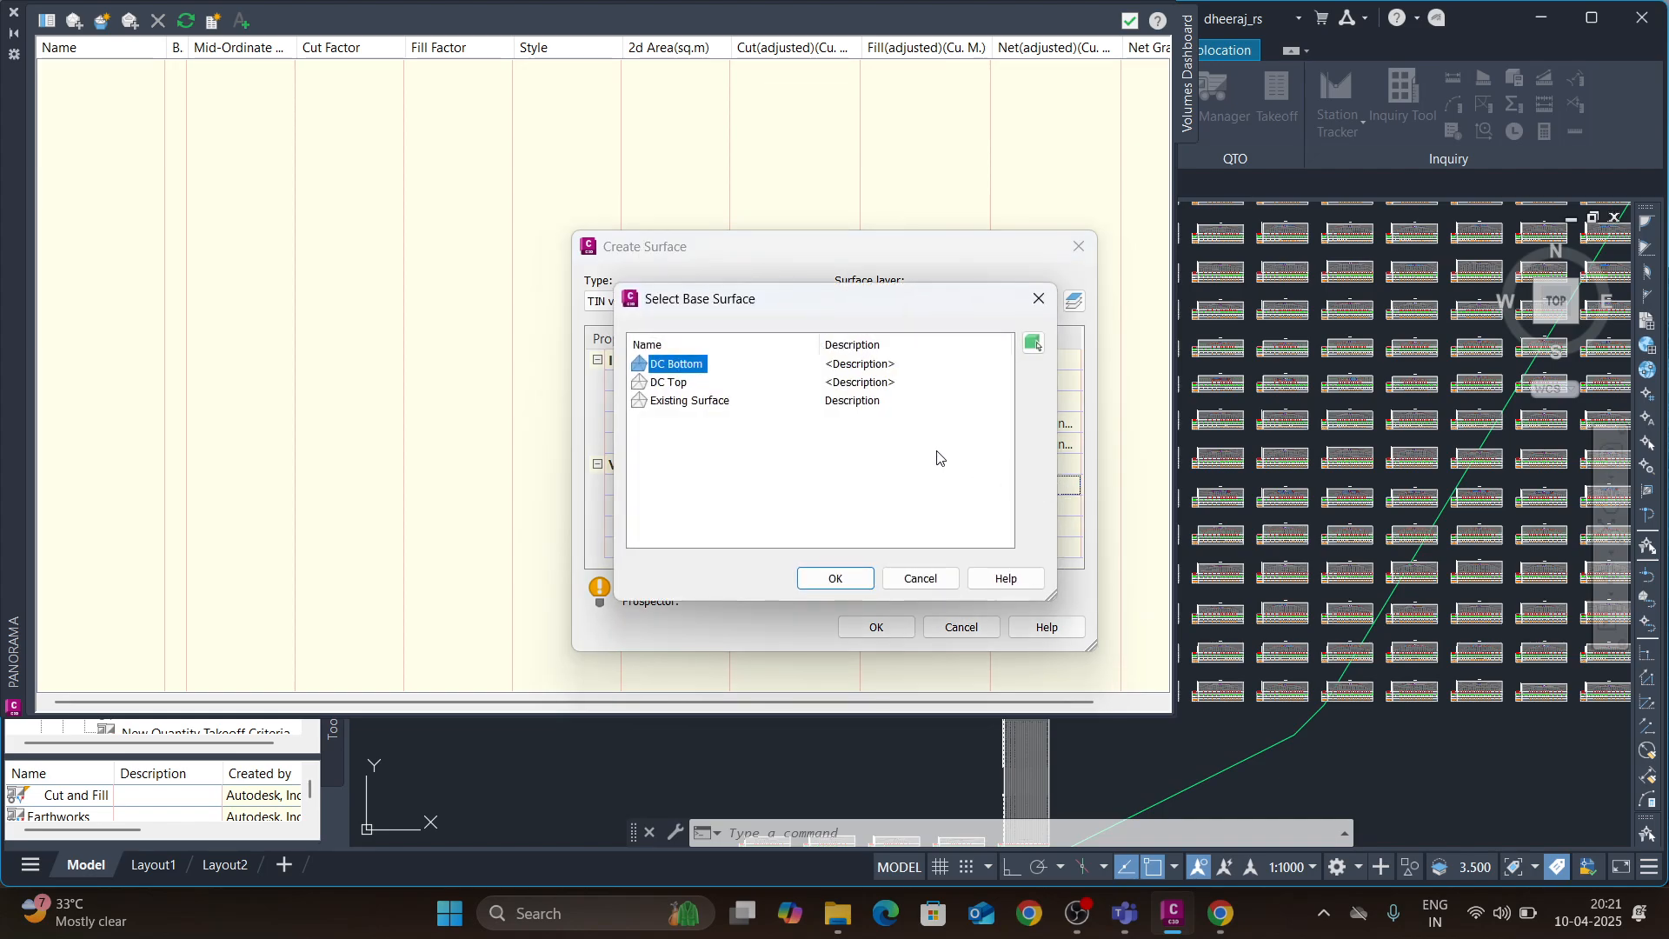
left_click(687, 401)
left_click(835, 578)
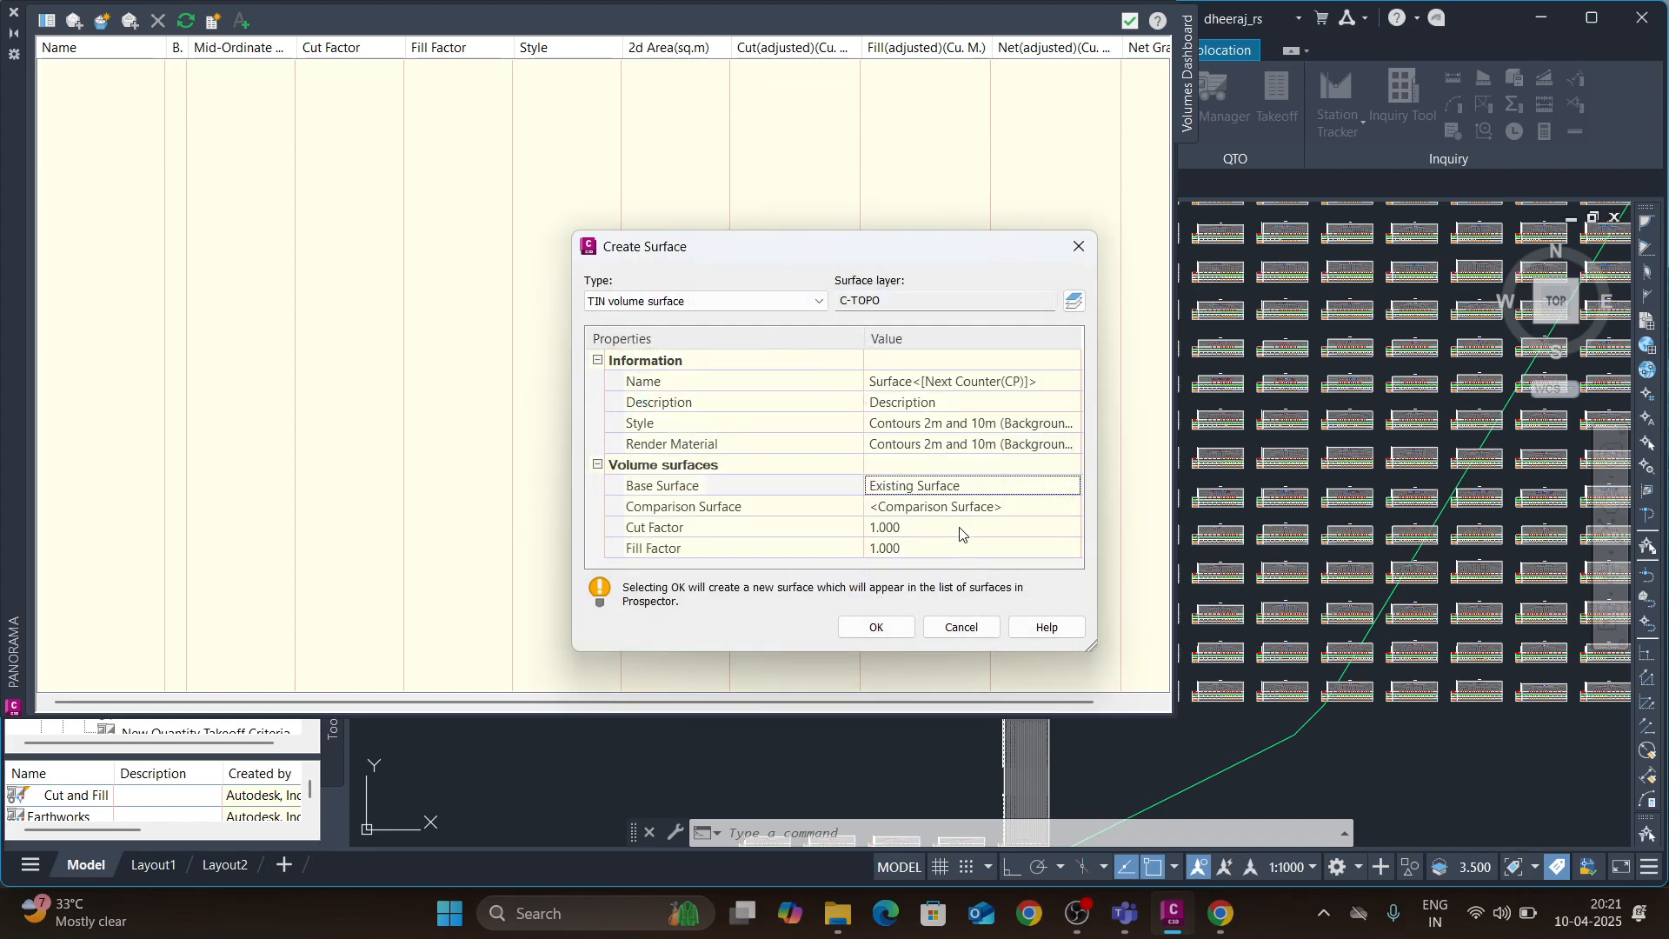
- Set DC Bottom as the comparison surface, create the volume surface and close the Volumes Dashboard
left_click(1056, 511)
left_click(1069, 506)
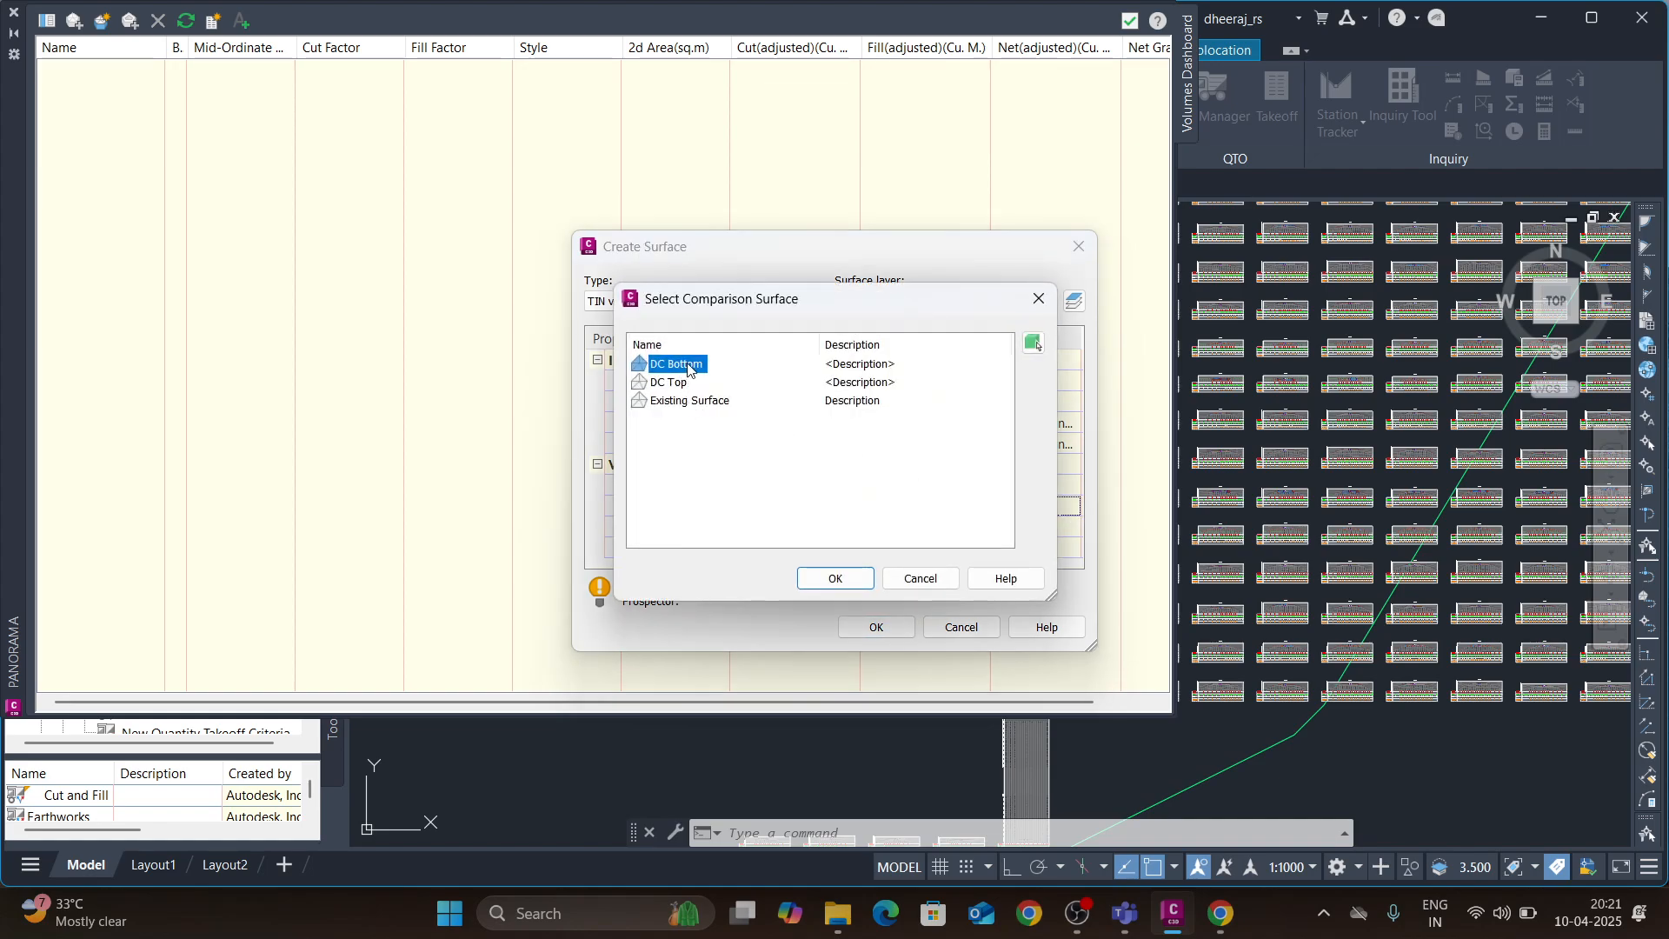
left_click(836, 579)
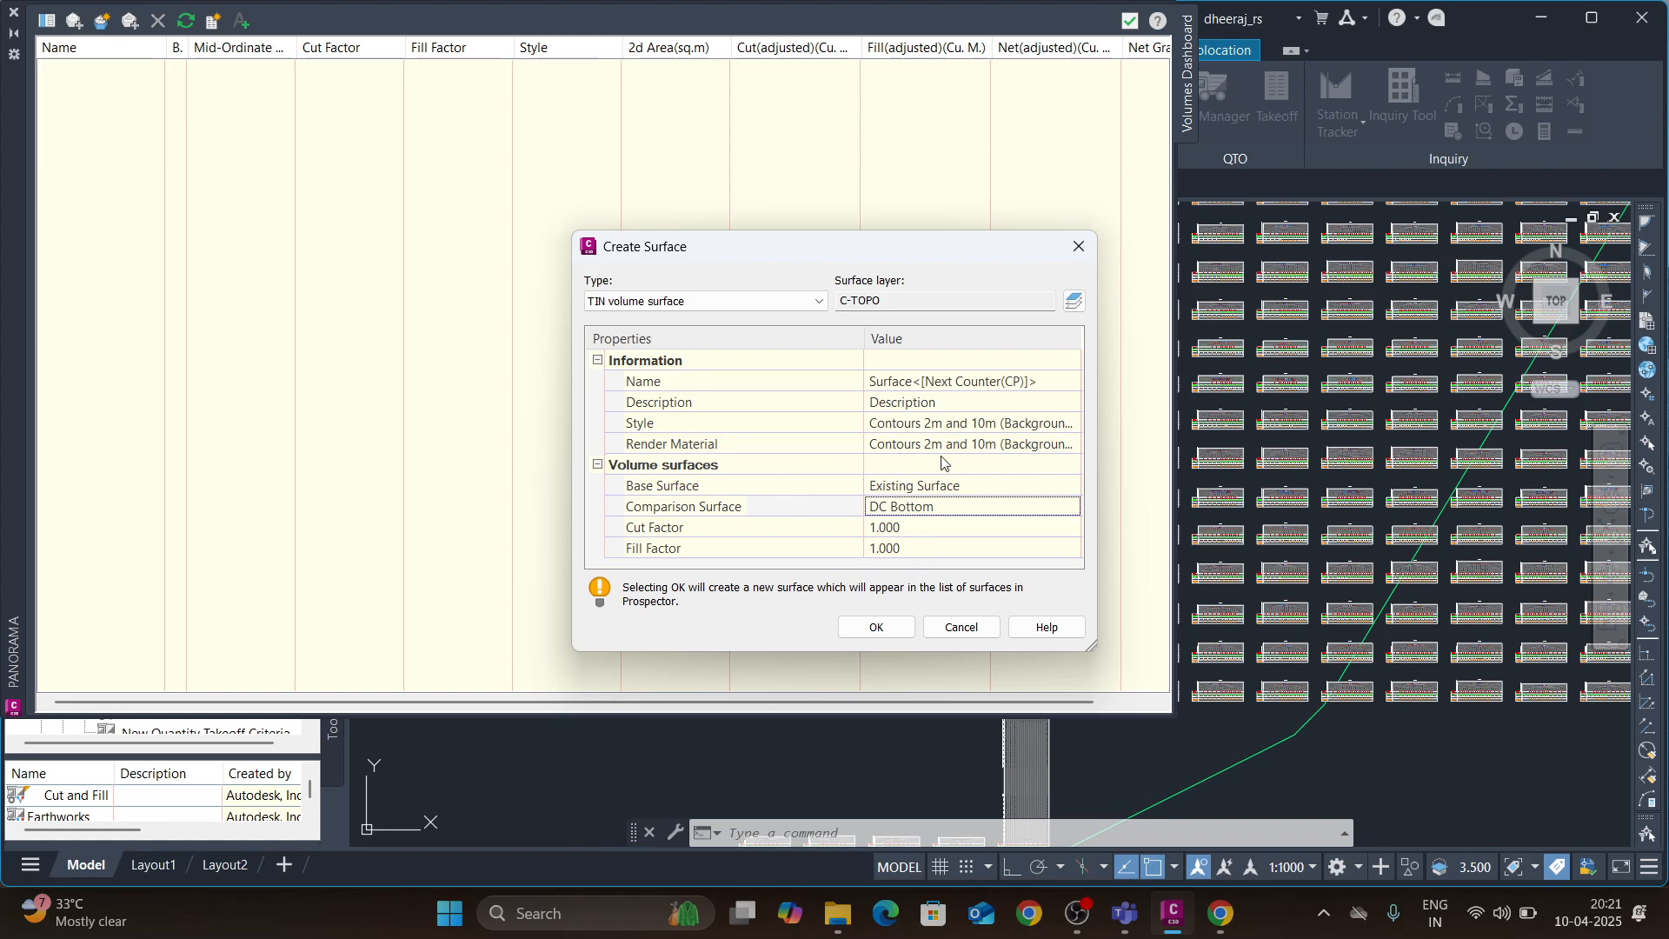
left_click(875, 627)
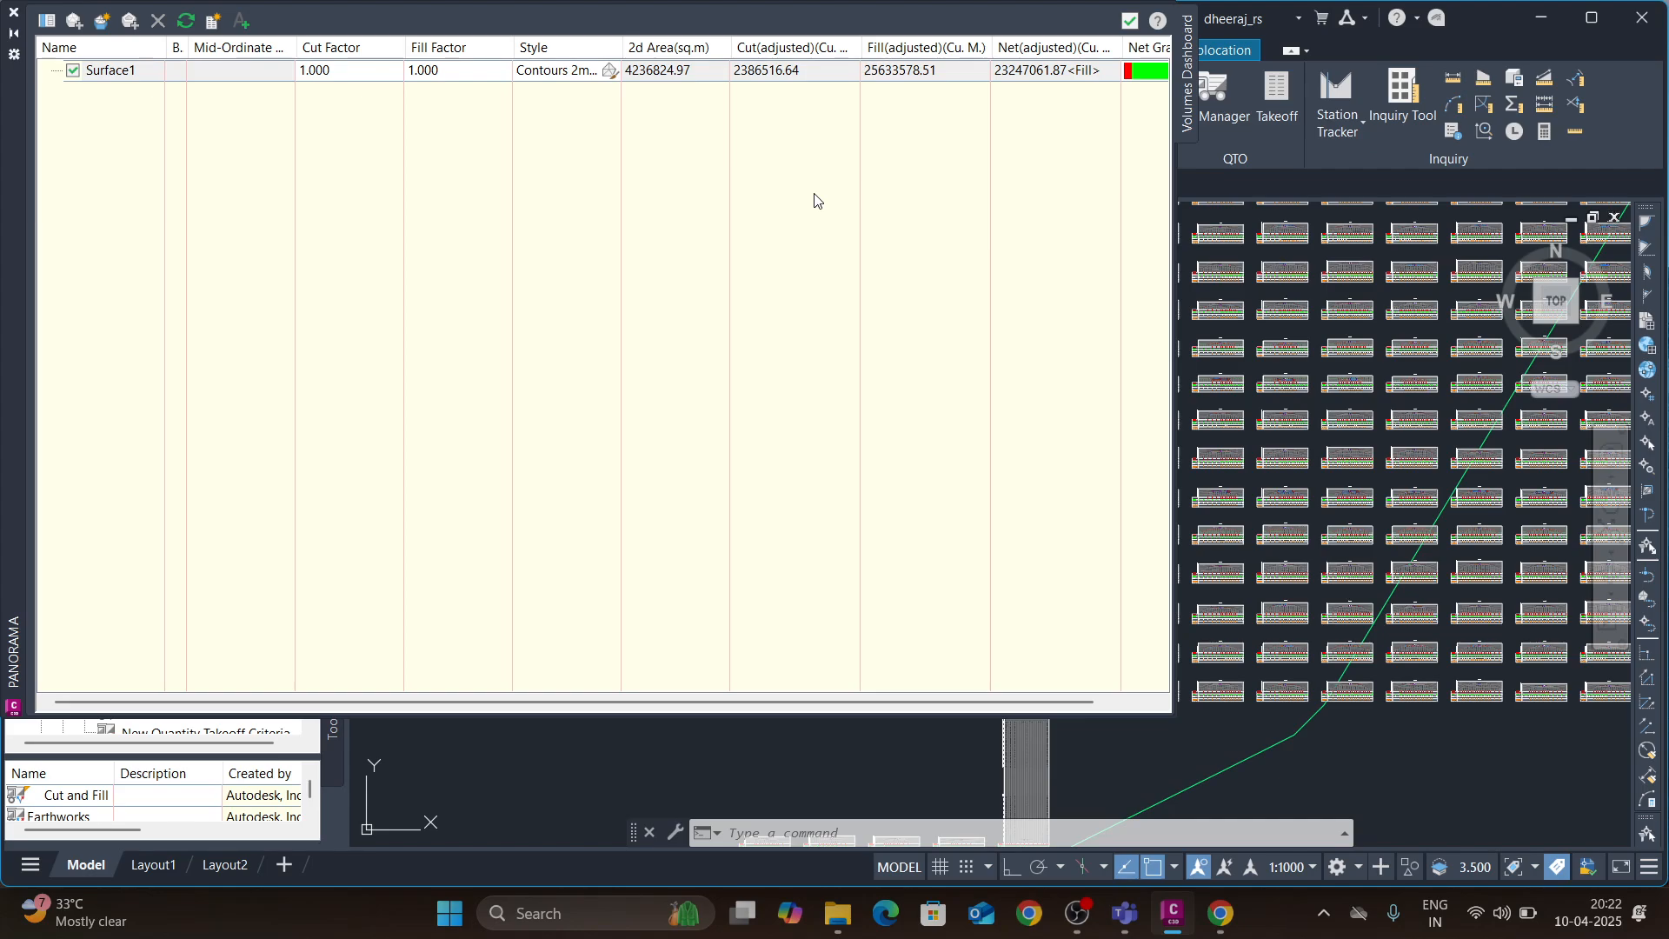
left_click(1128, 22)
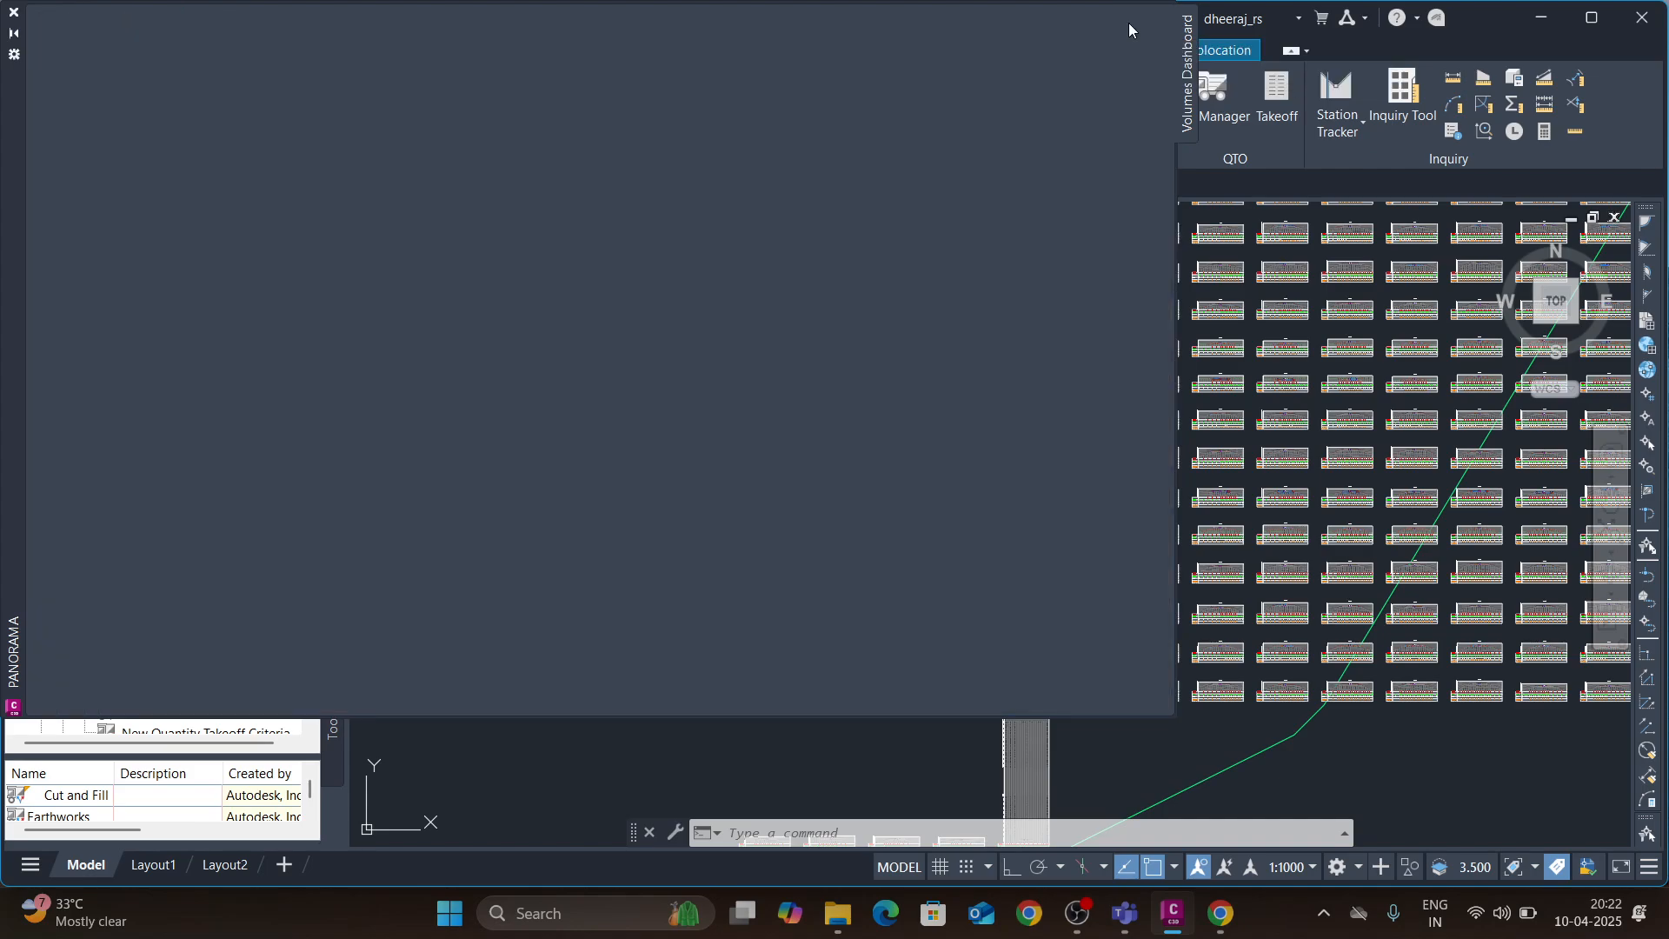
- Start Compute Materials for alignment NG CL and sample line group SAMPLE LINES:NG CL, using the Earthworks quantity takeoff criteria
scroll(764, 452, "down", 5)
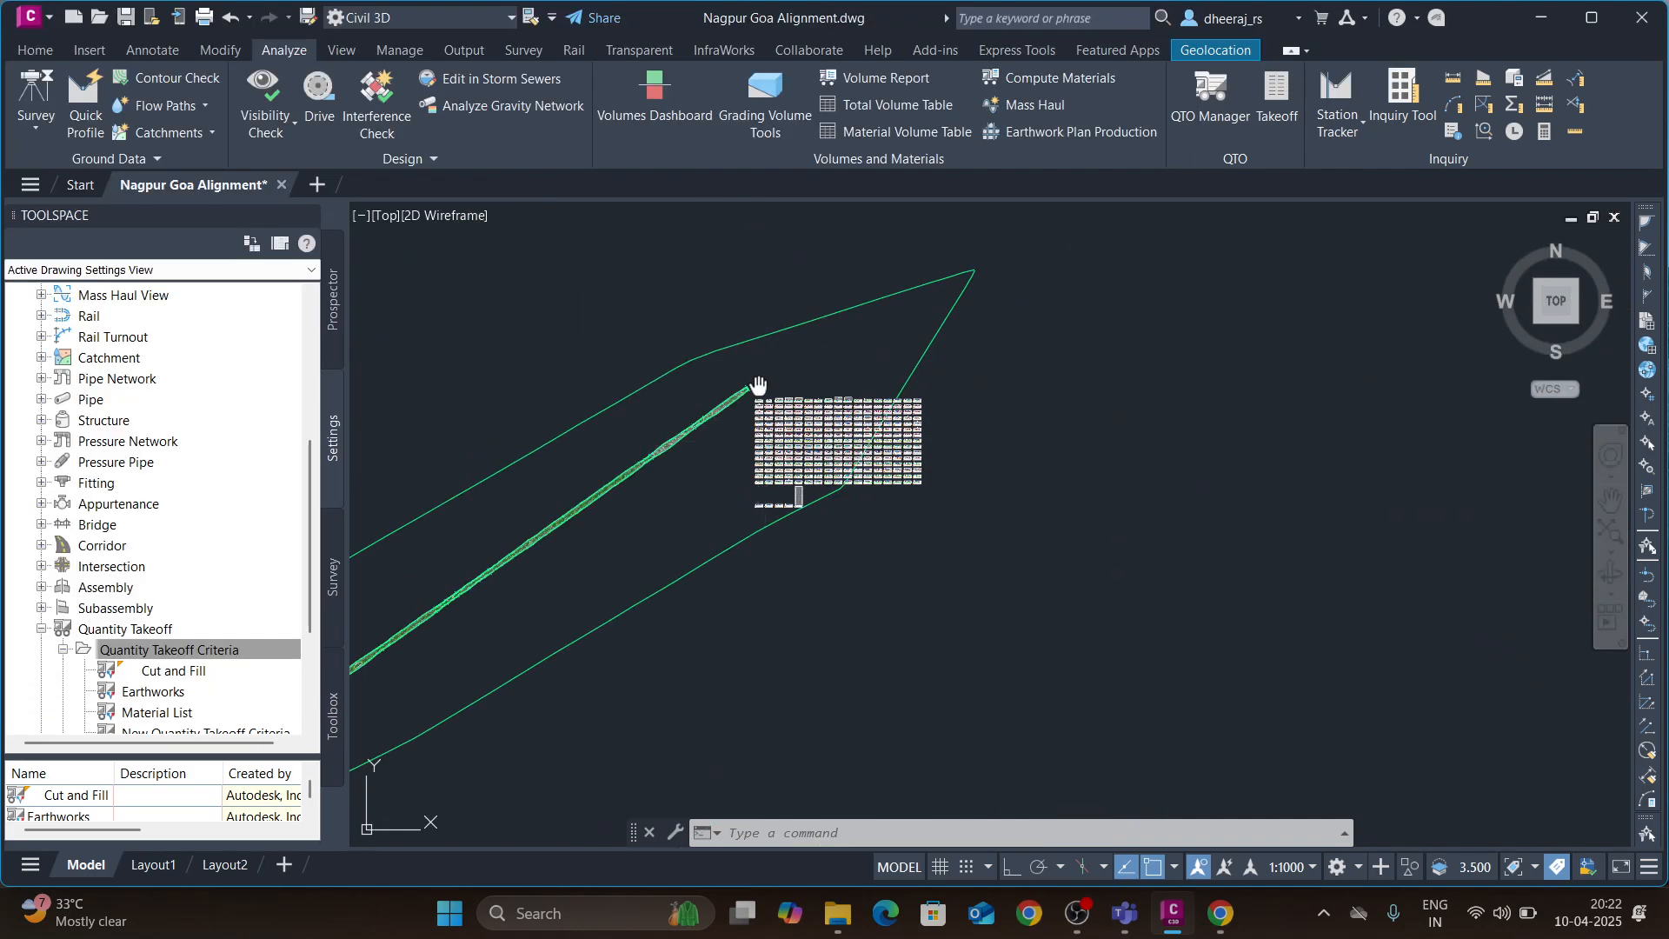
middle_click_drag(756, 383, 759, 425)
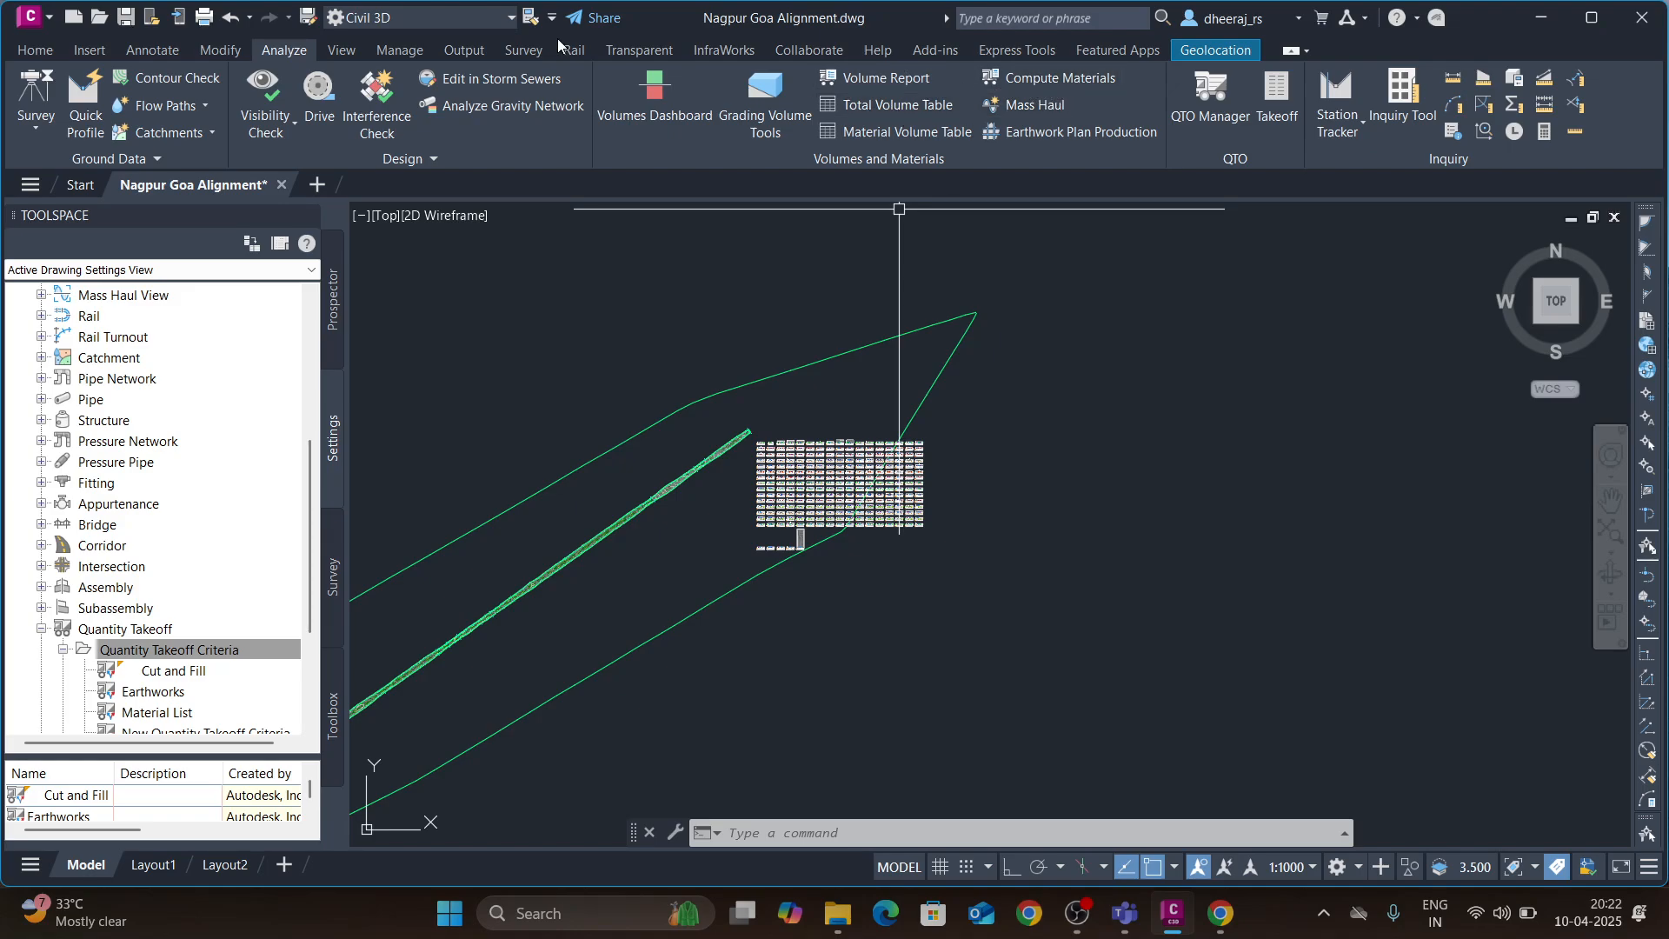
left_click(1042, 80)
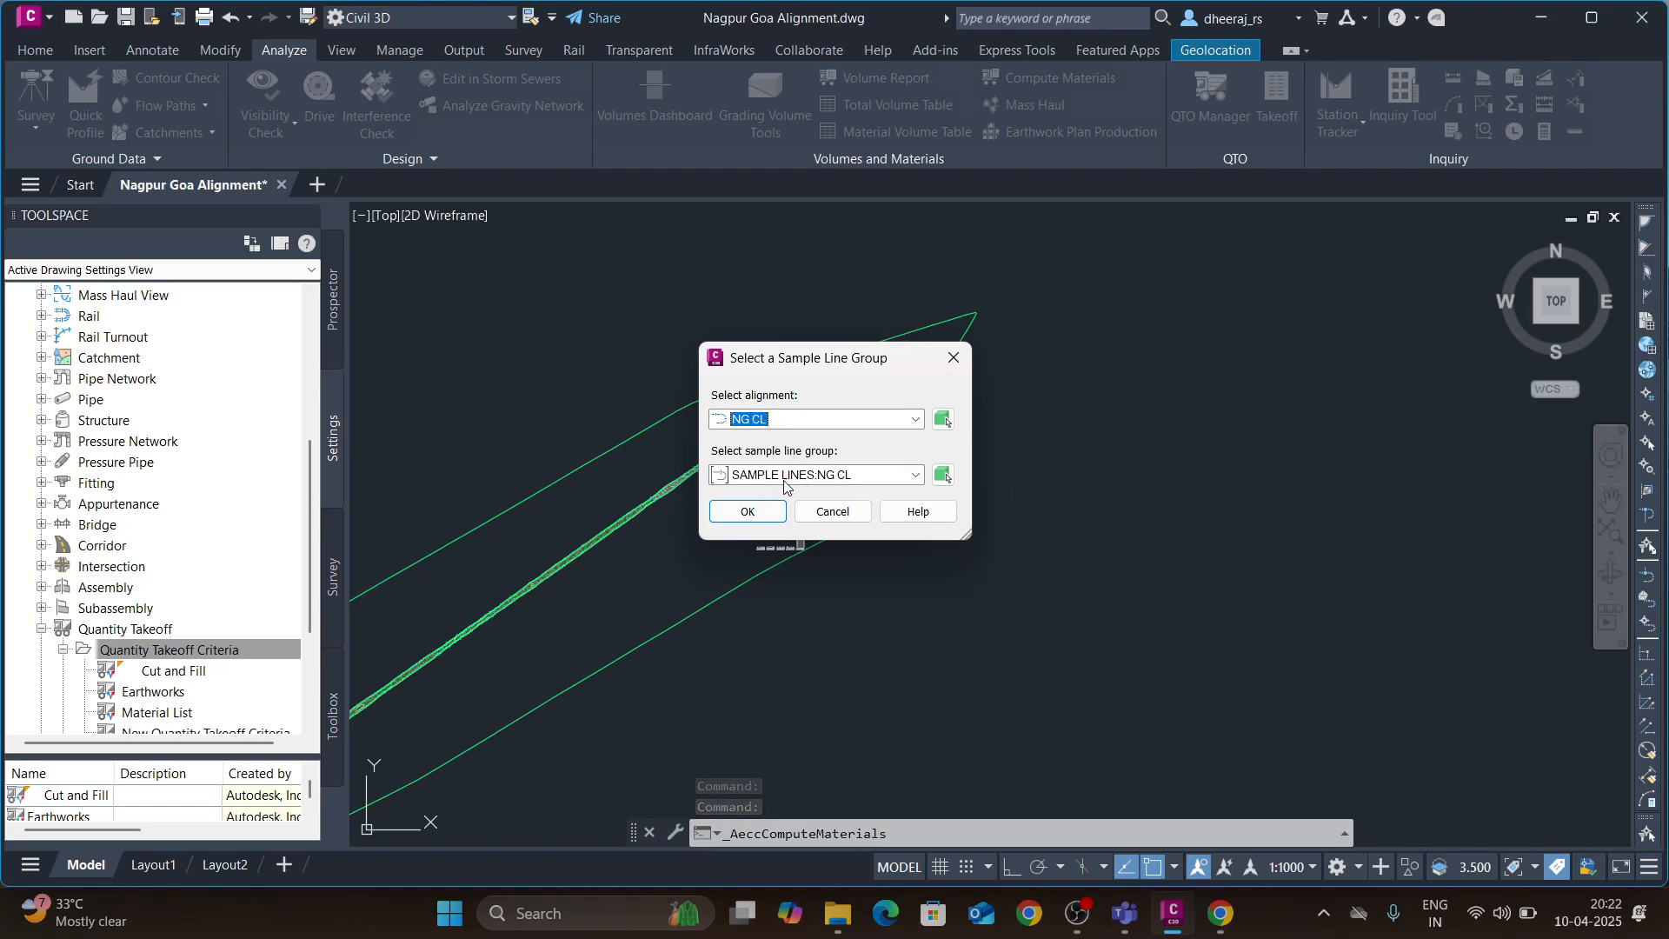
left_click(749, 512)
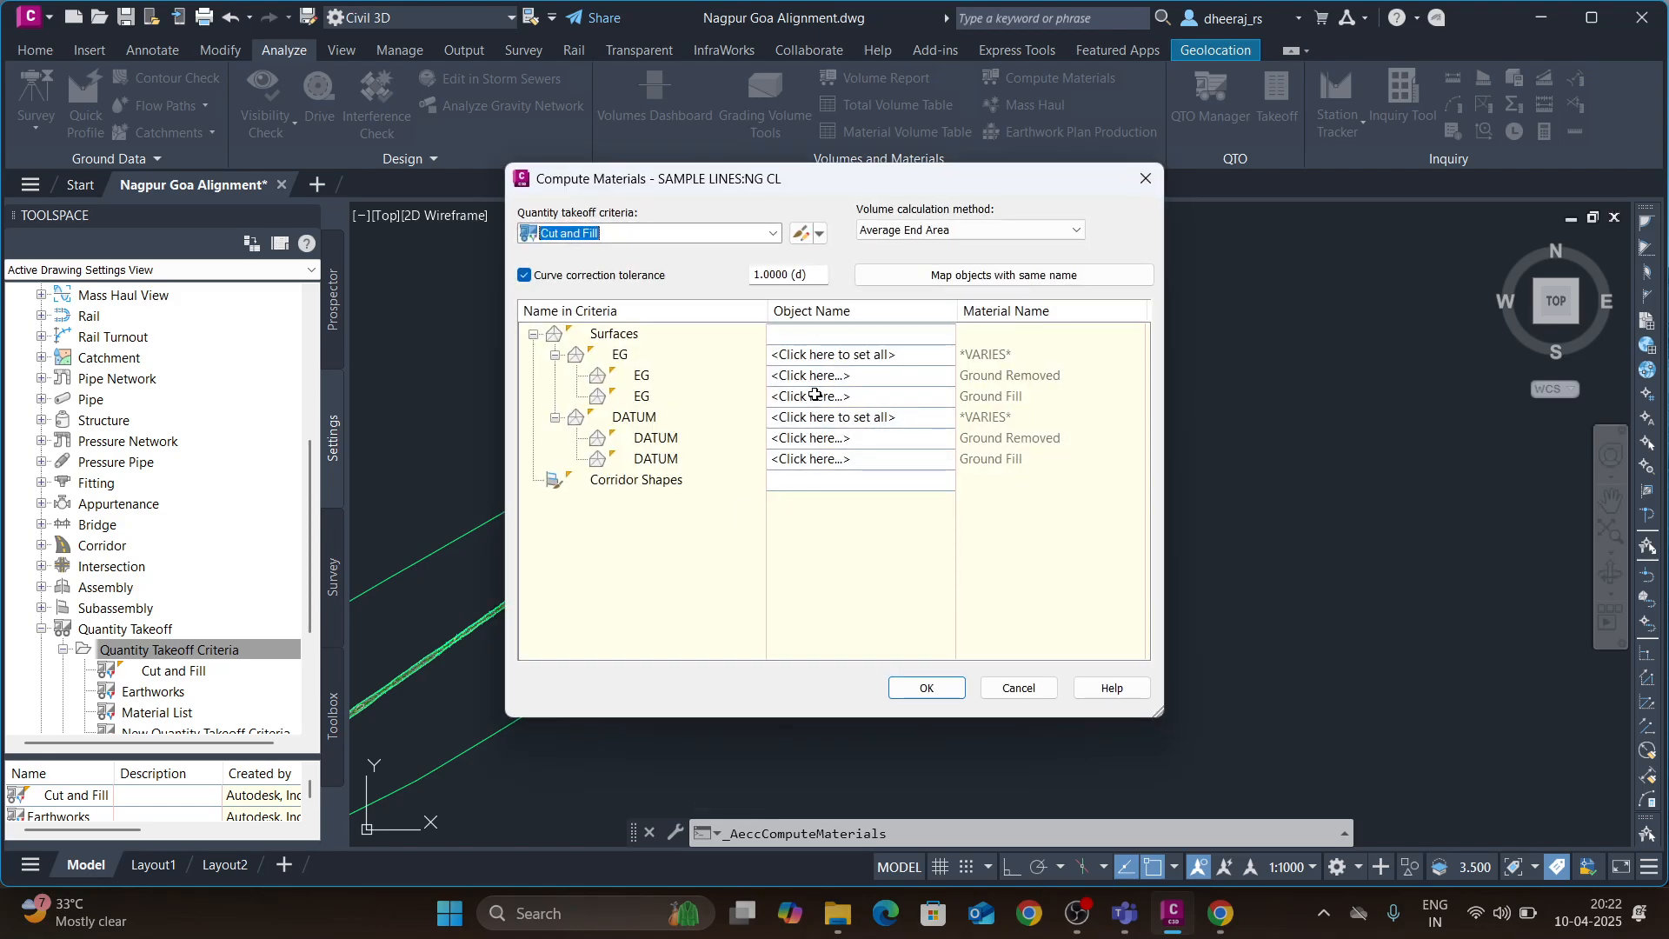
left_click(773, 233)
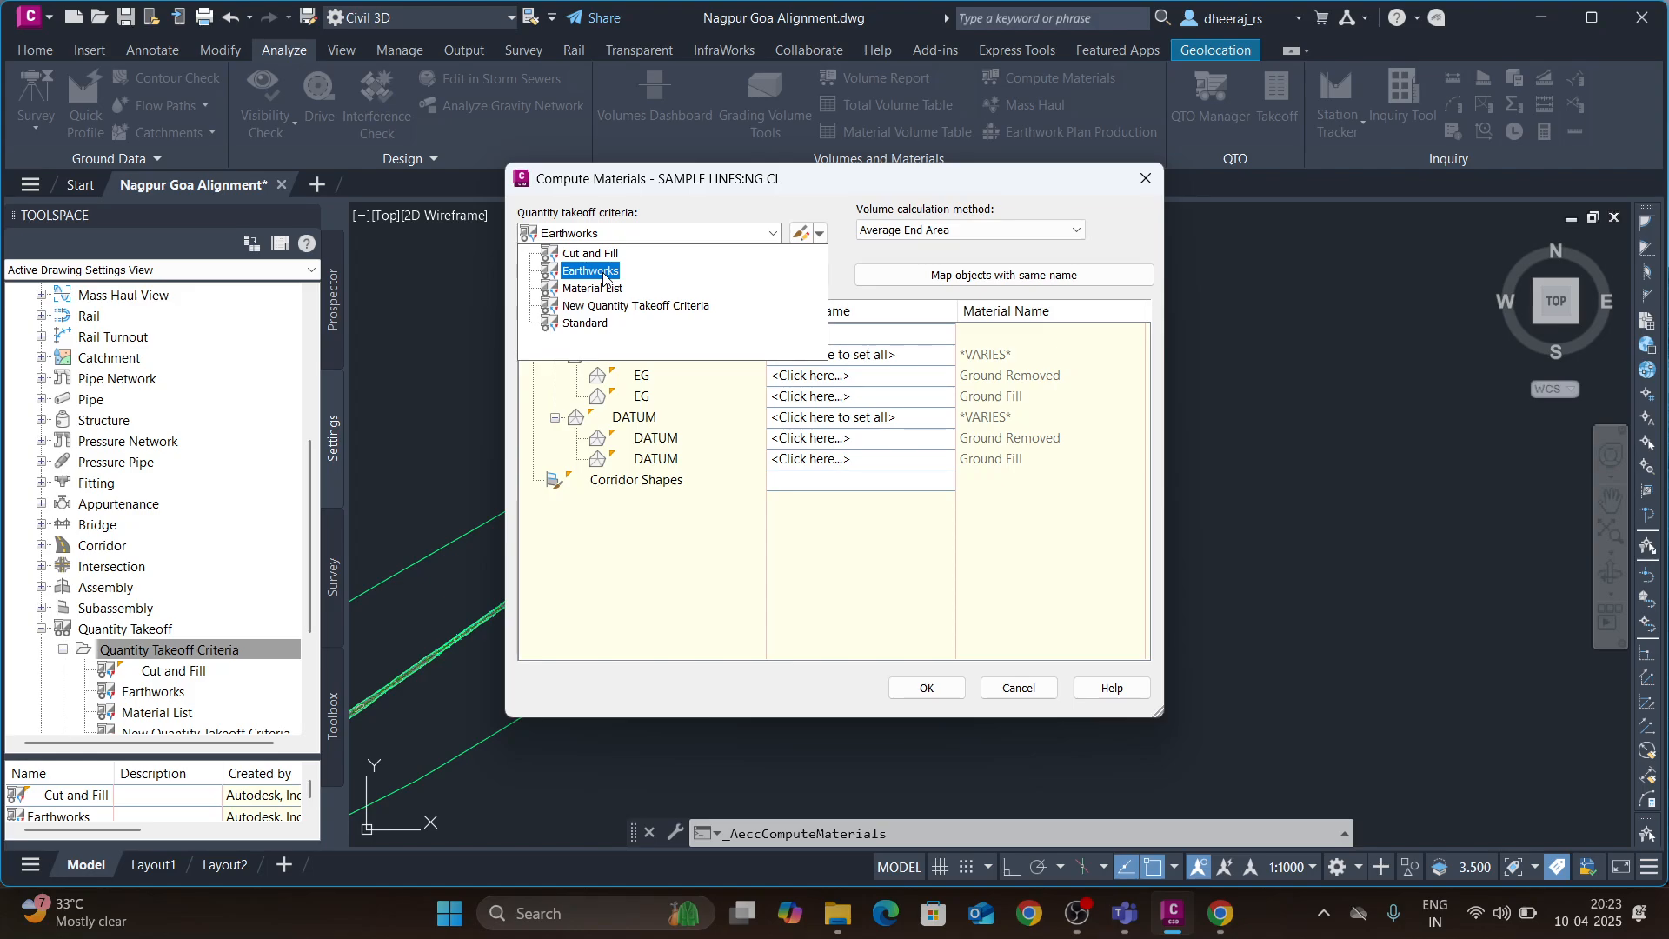
left_click(114, 680)
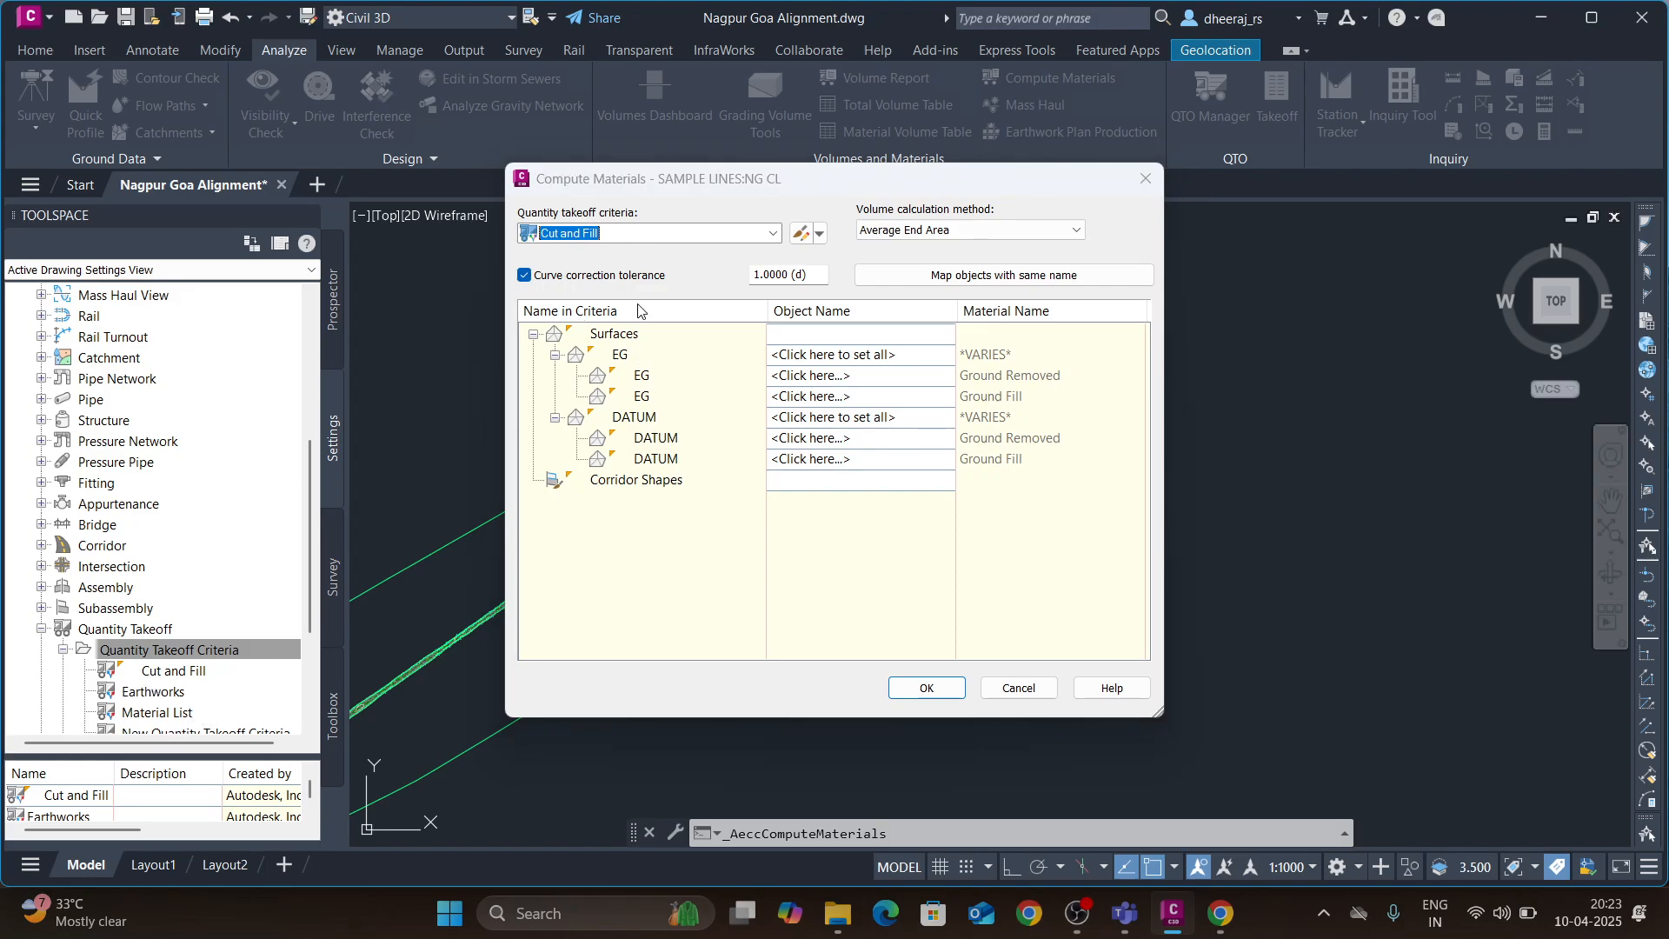
left_click(632, 233)
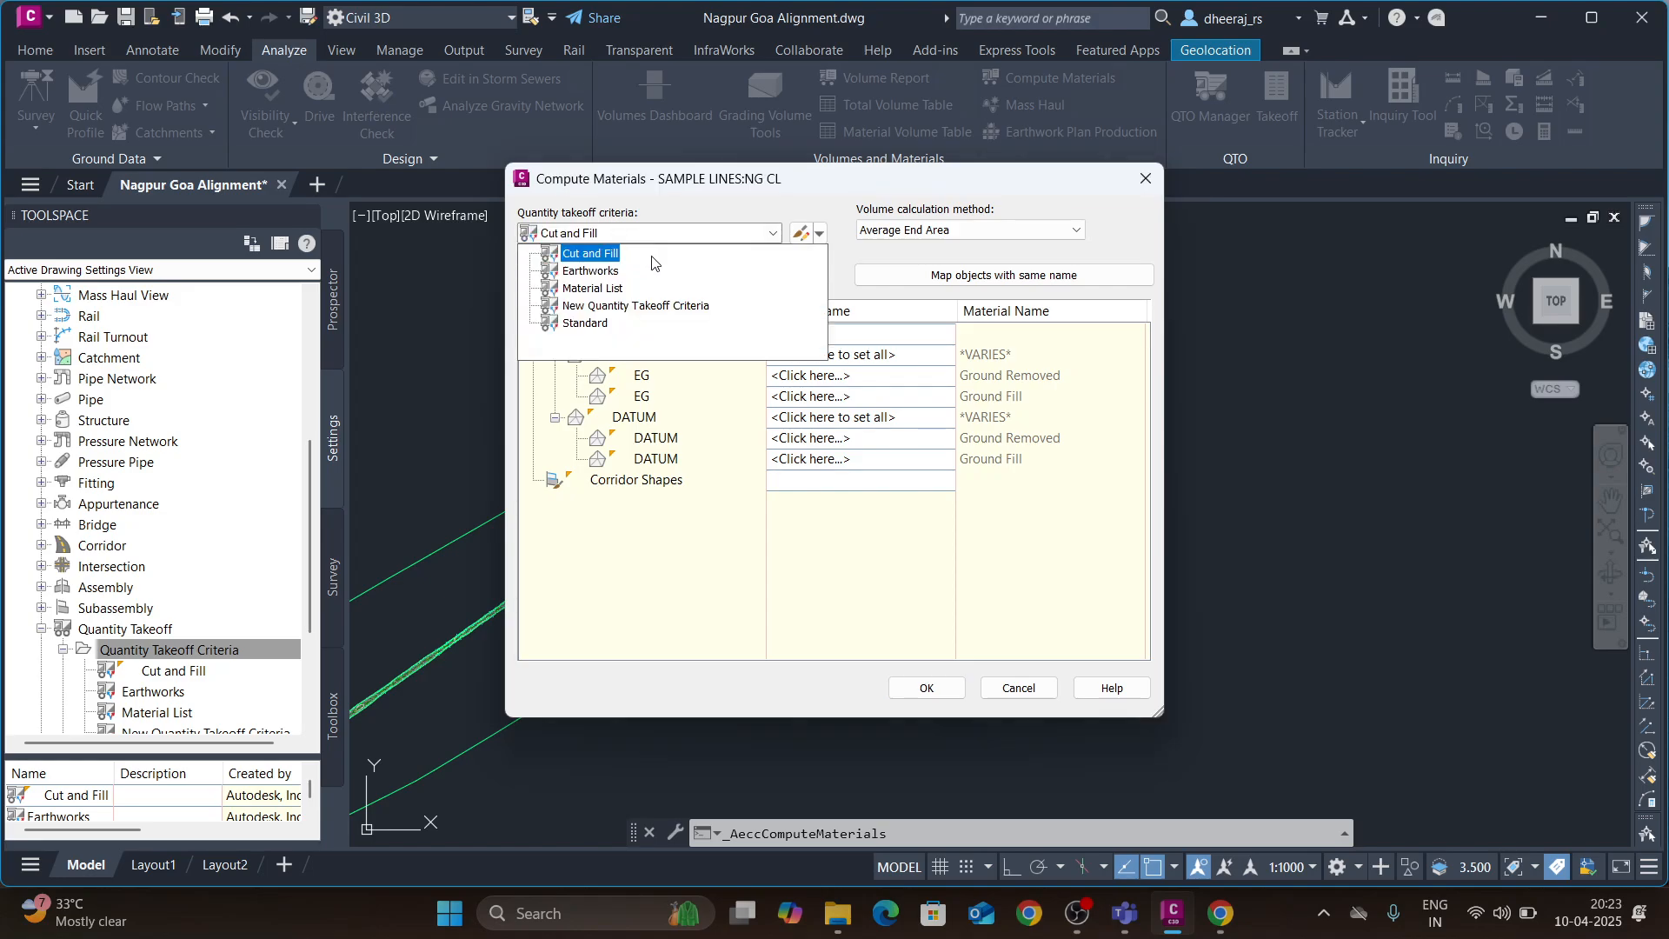
left_click(619, 271)
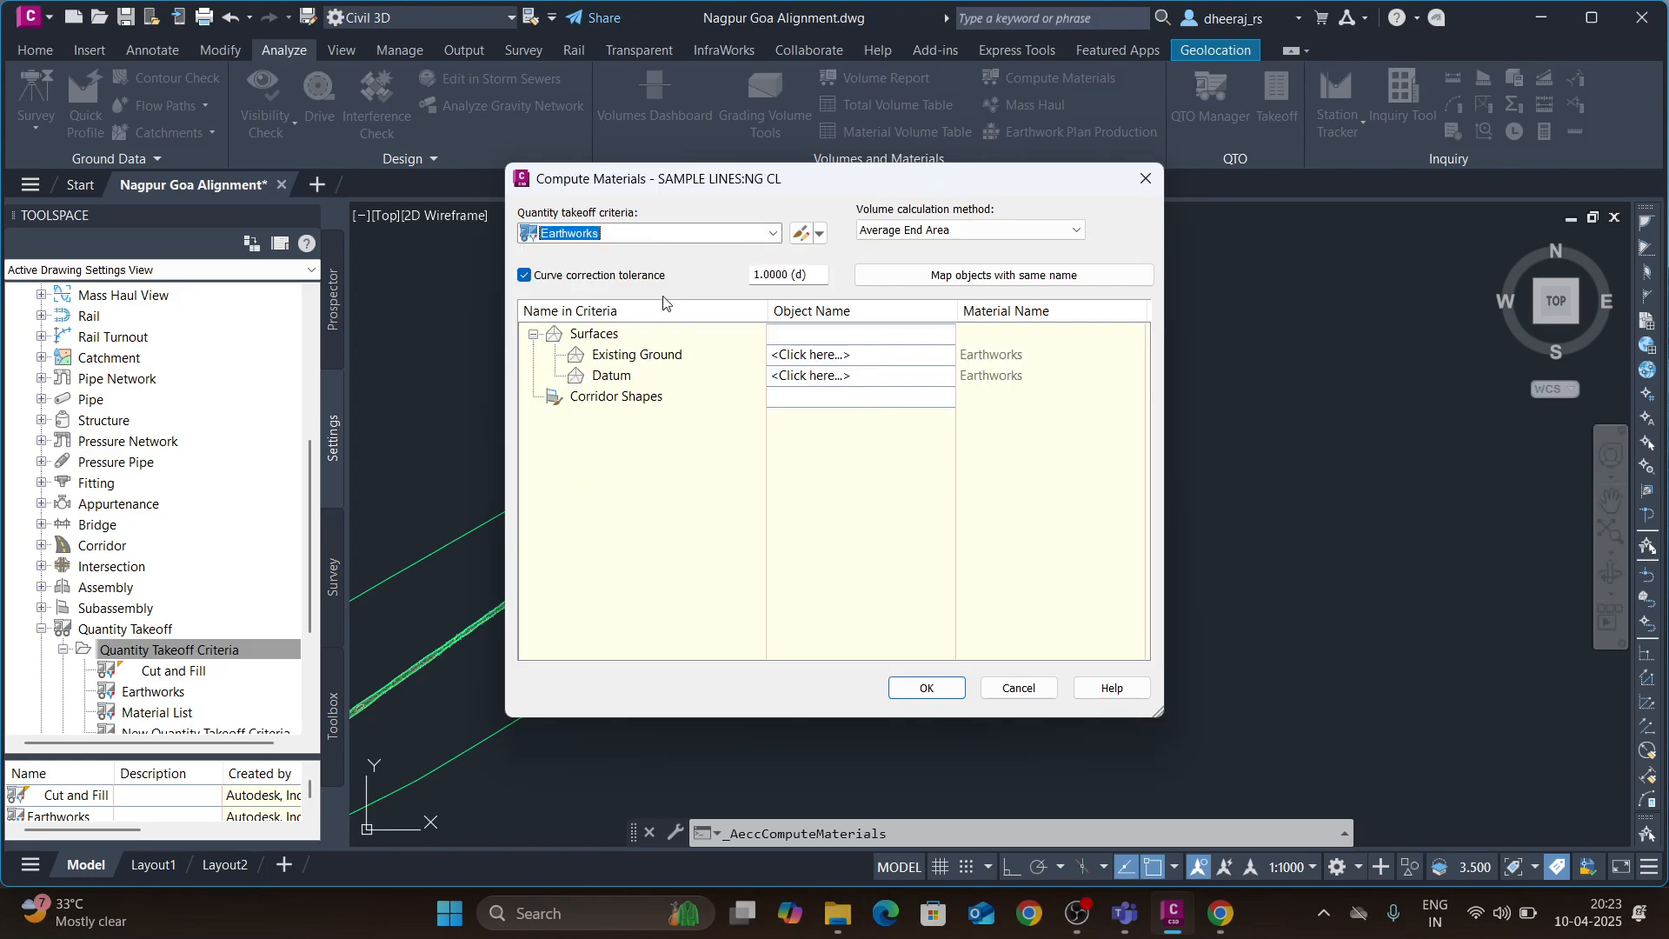
- Switch the quantity takeoff criteria to Cut and Fill and map all EG entries to Existing Surface
left_click(637, 231)
left_click(599, 259)
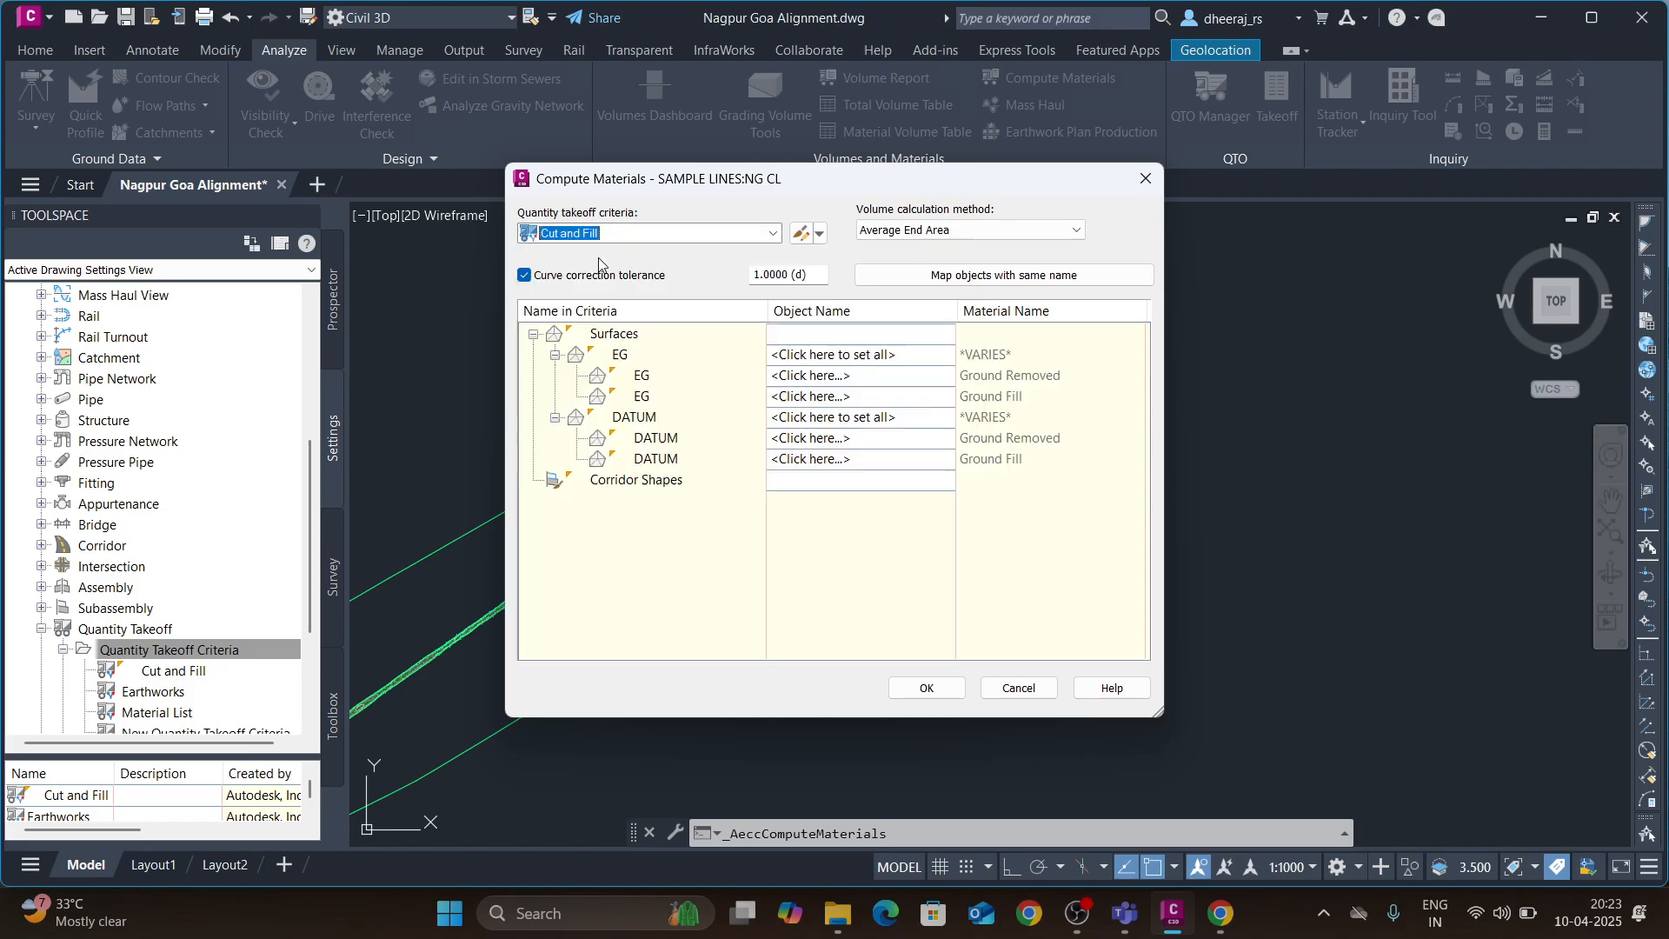
left_click(820, 356)
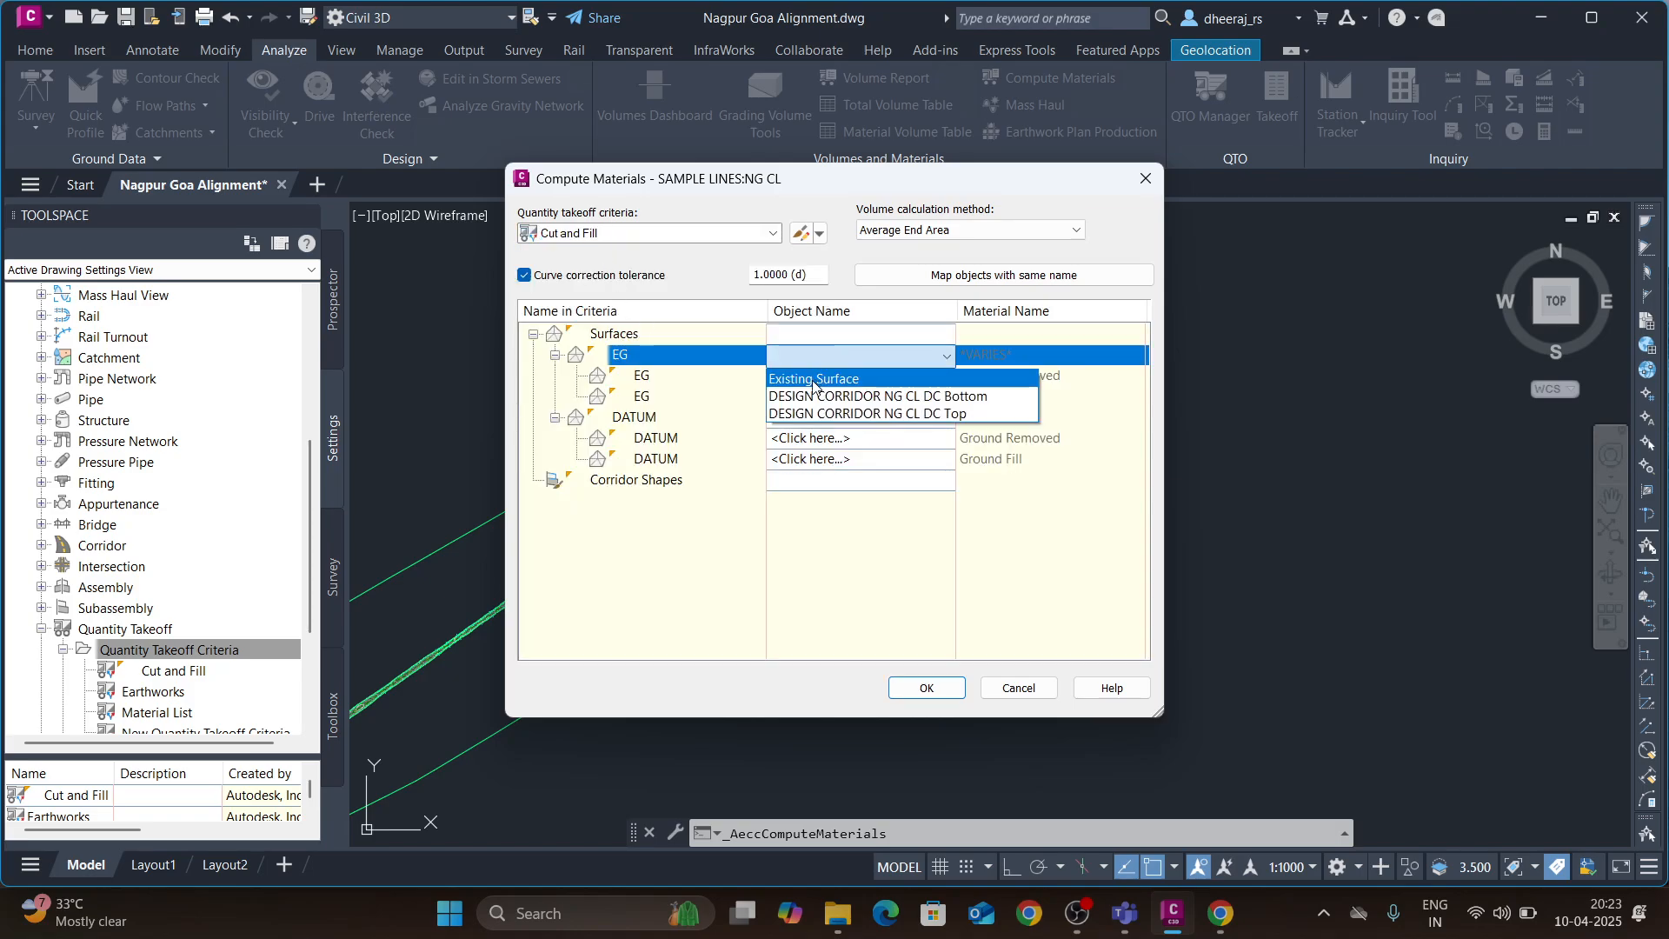
left_click(813, 379)
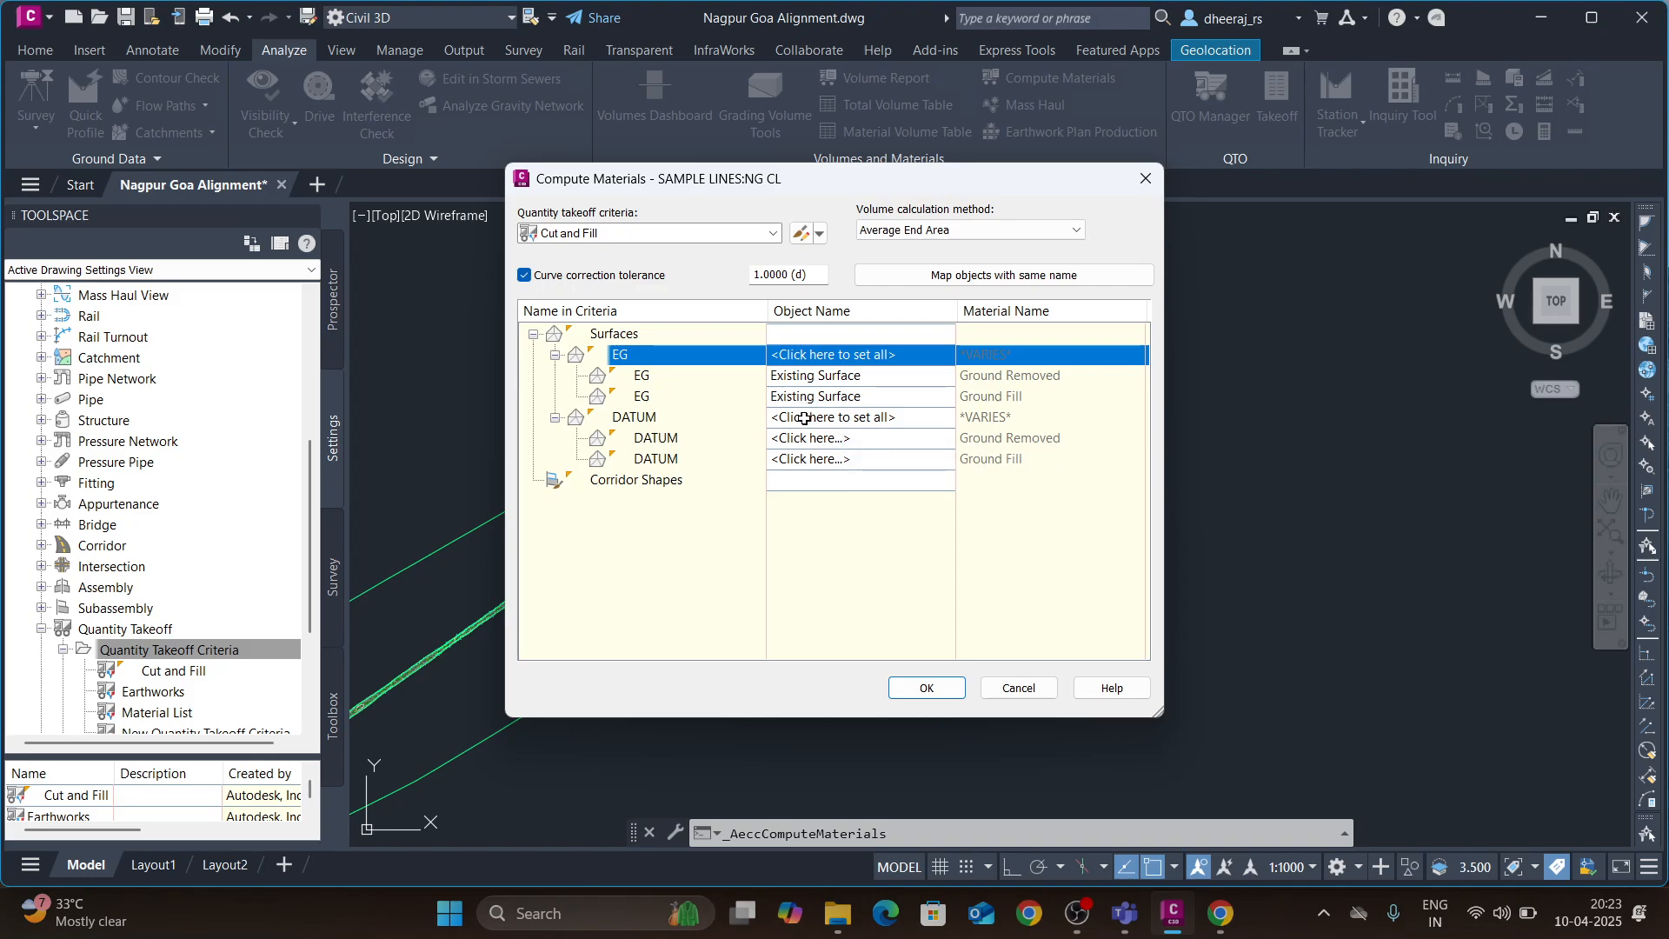
- Map all DATUM entries to the DESIGN CORRIDOR NG CL DC Bottom surface and compute the materials
left_click(804, 418)
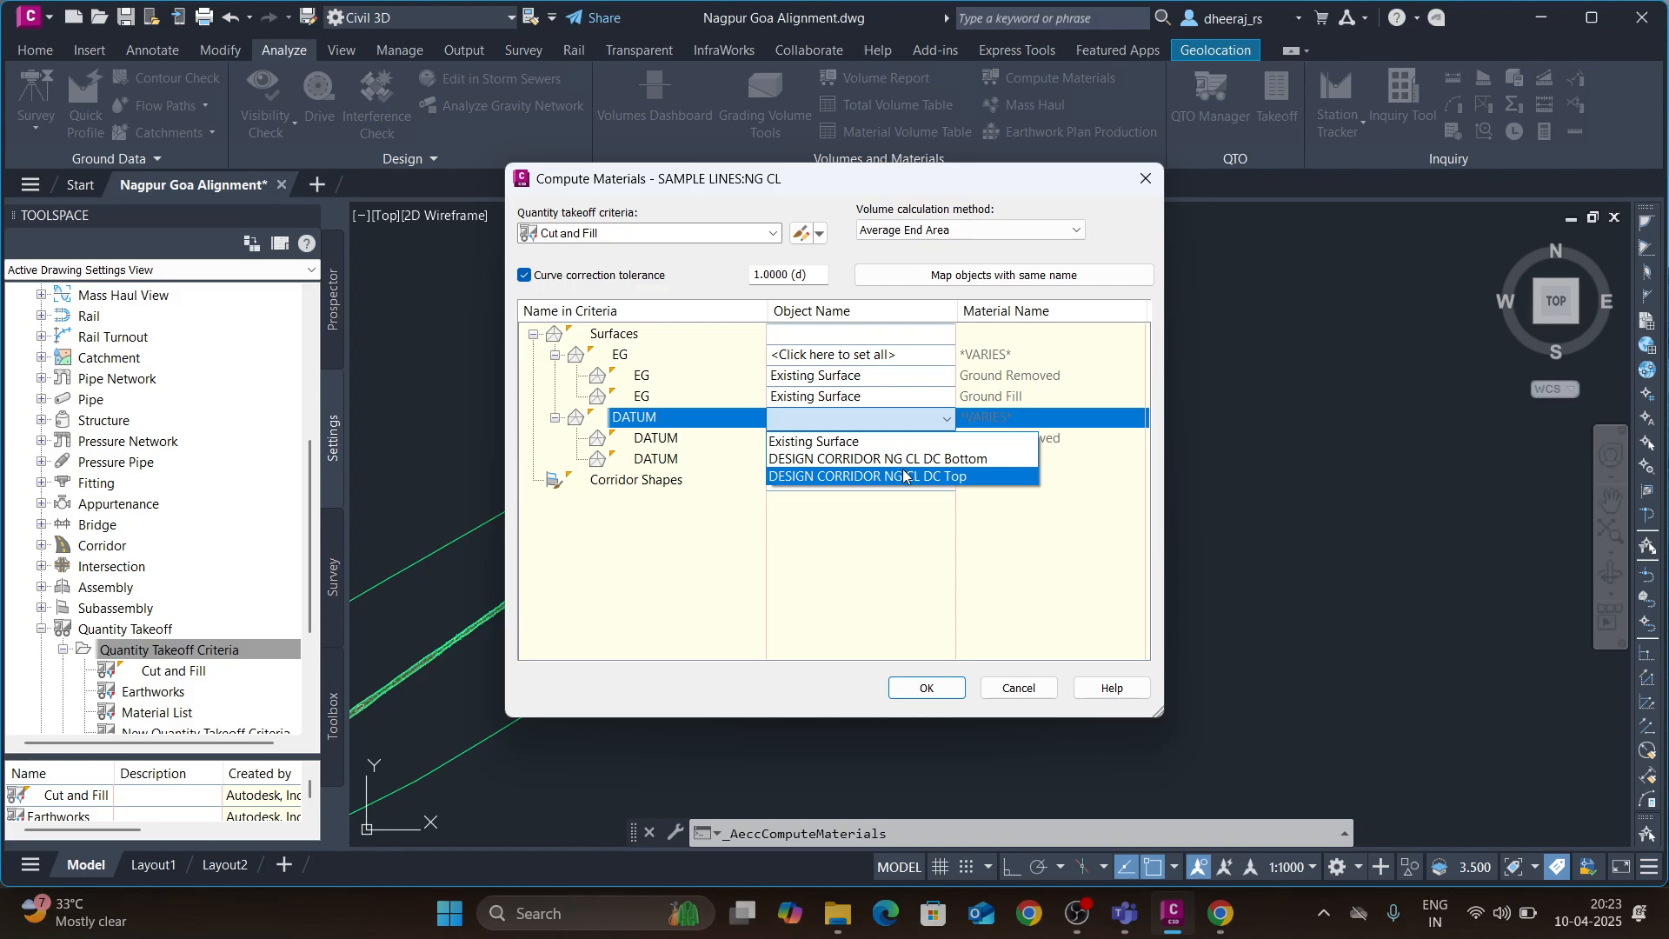
left_click(912, 461)
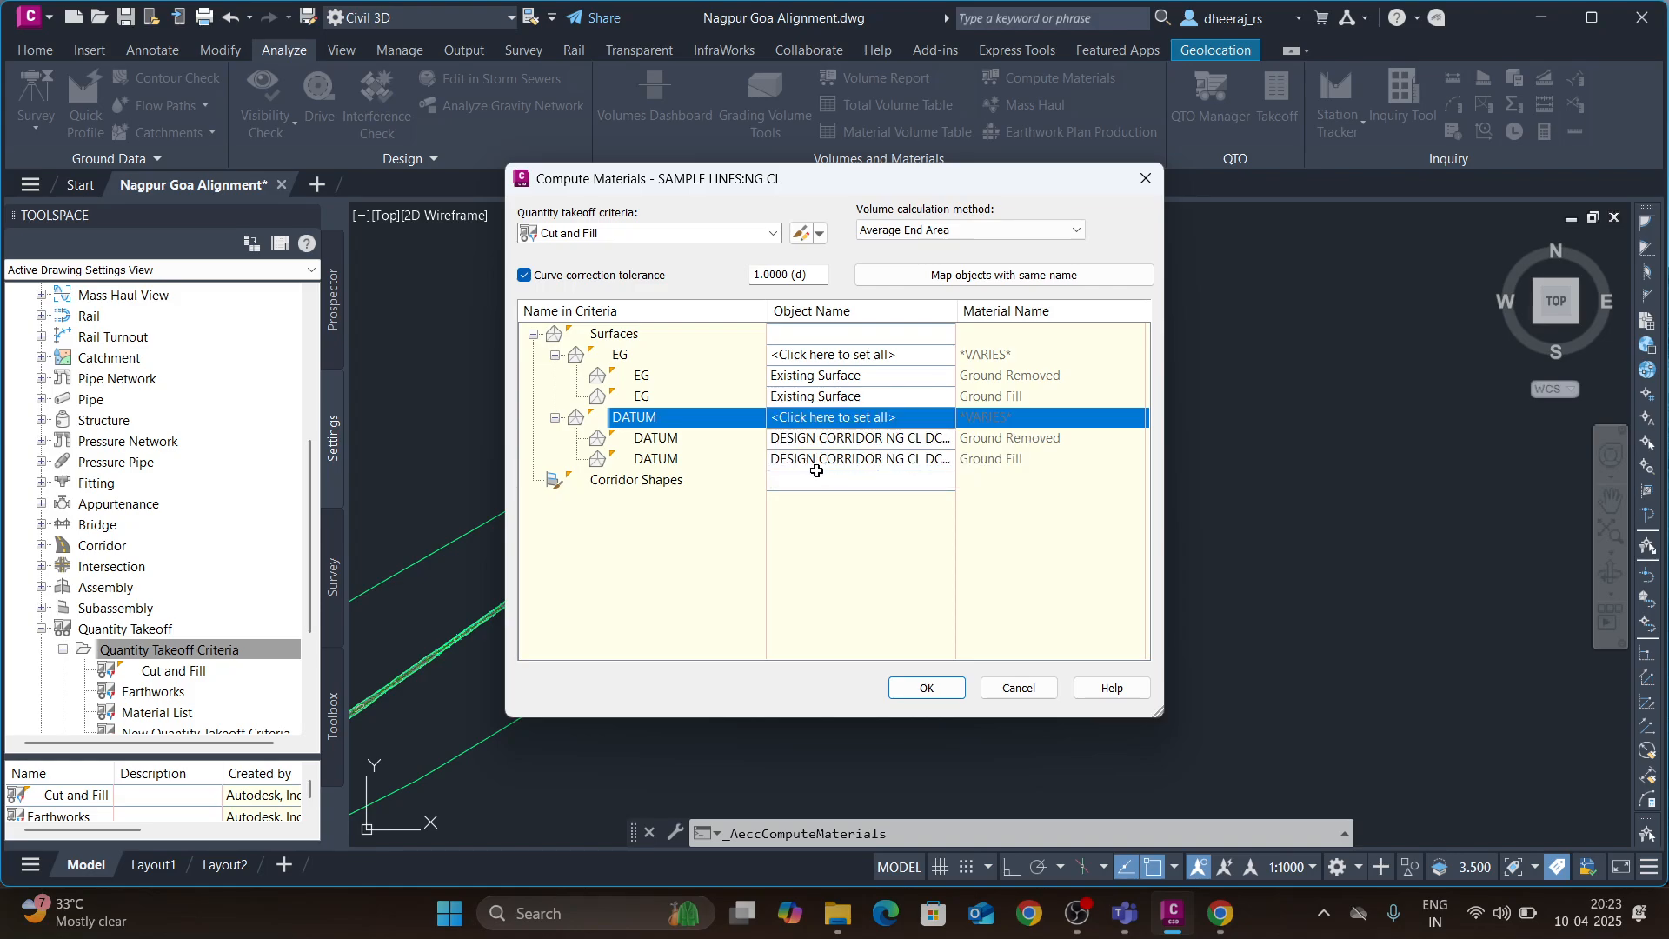
left_click(871, 441)
left_click(856, 467)
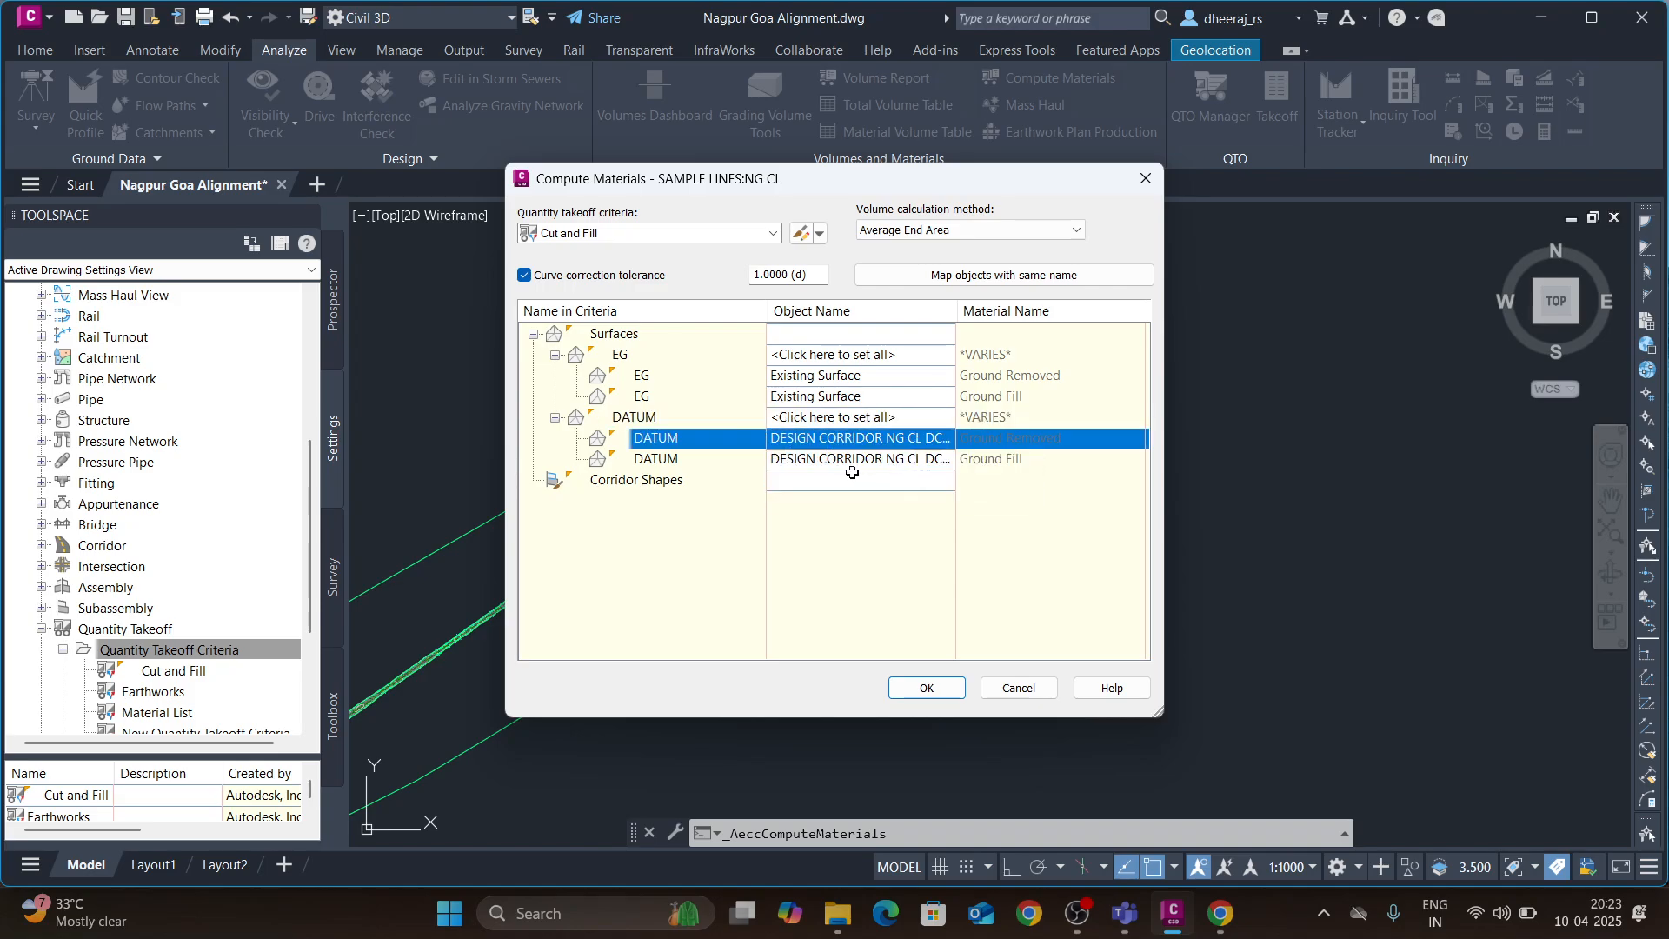
left_click(927, 688)
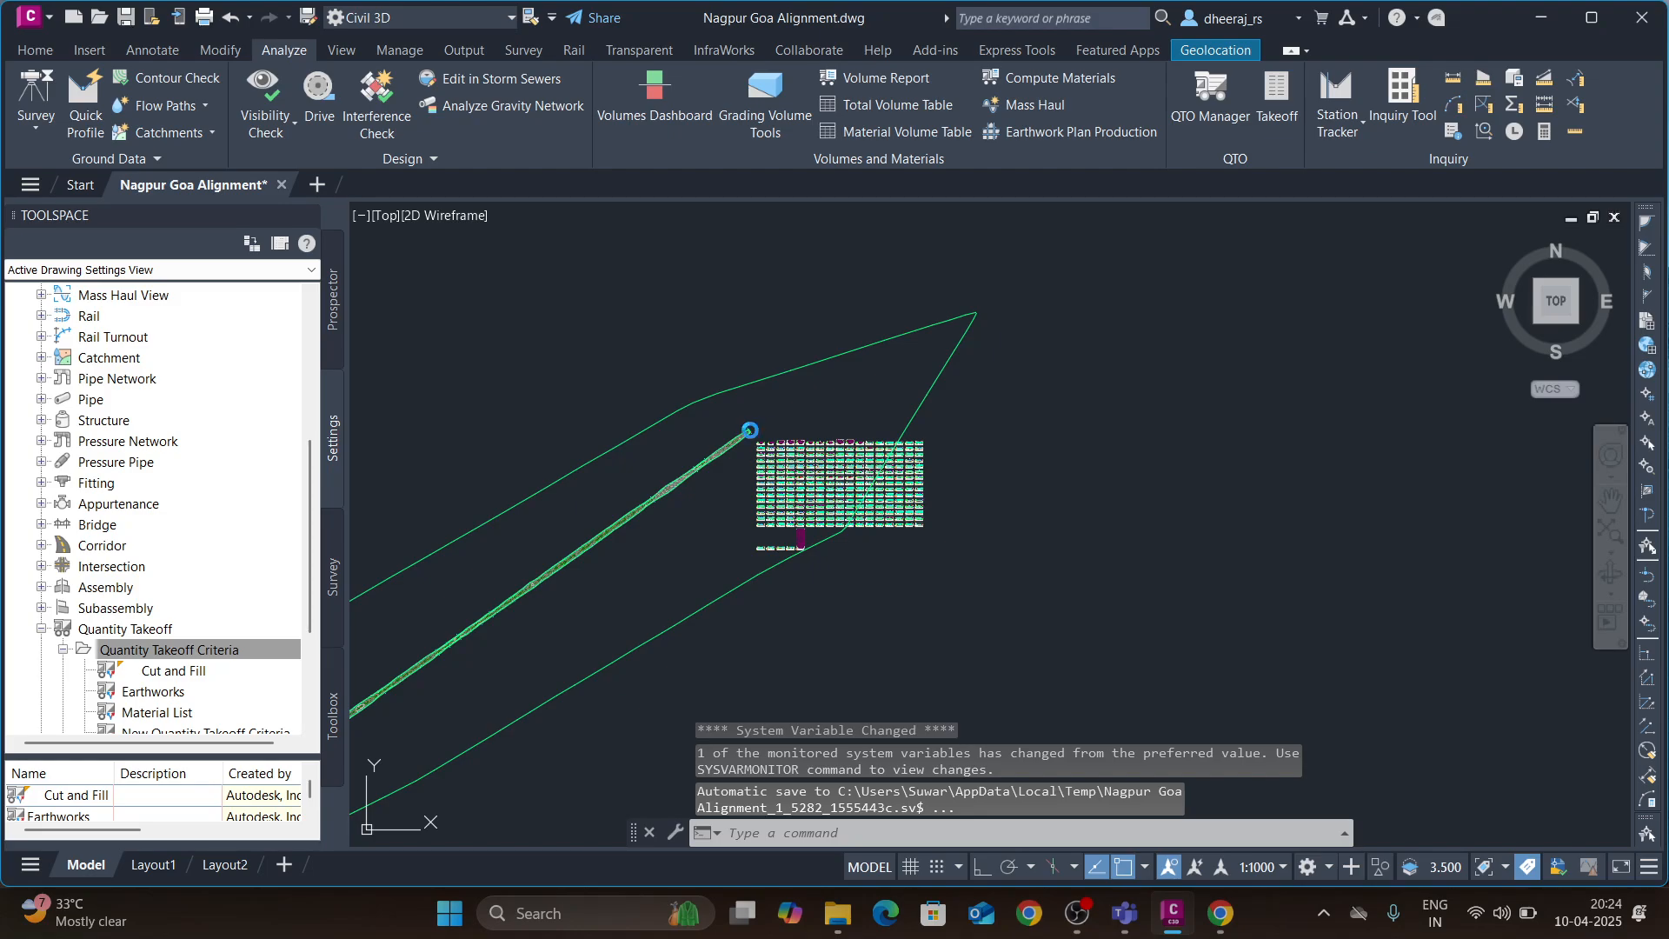
- Inspect the computed material hatching along the full width of the section view at station 0+000.00
scroll(788, 461, "up", 10)
middle_click_drag(644, 394, 712, 494)
scroll(635, 422, "up", 6)
scroll(768, 488, "down", 6)
scroll(703, 488, "up", 6)
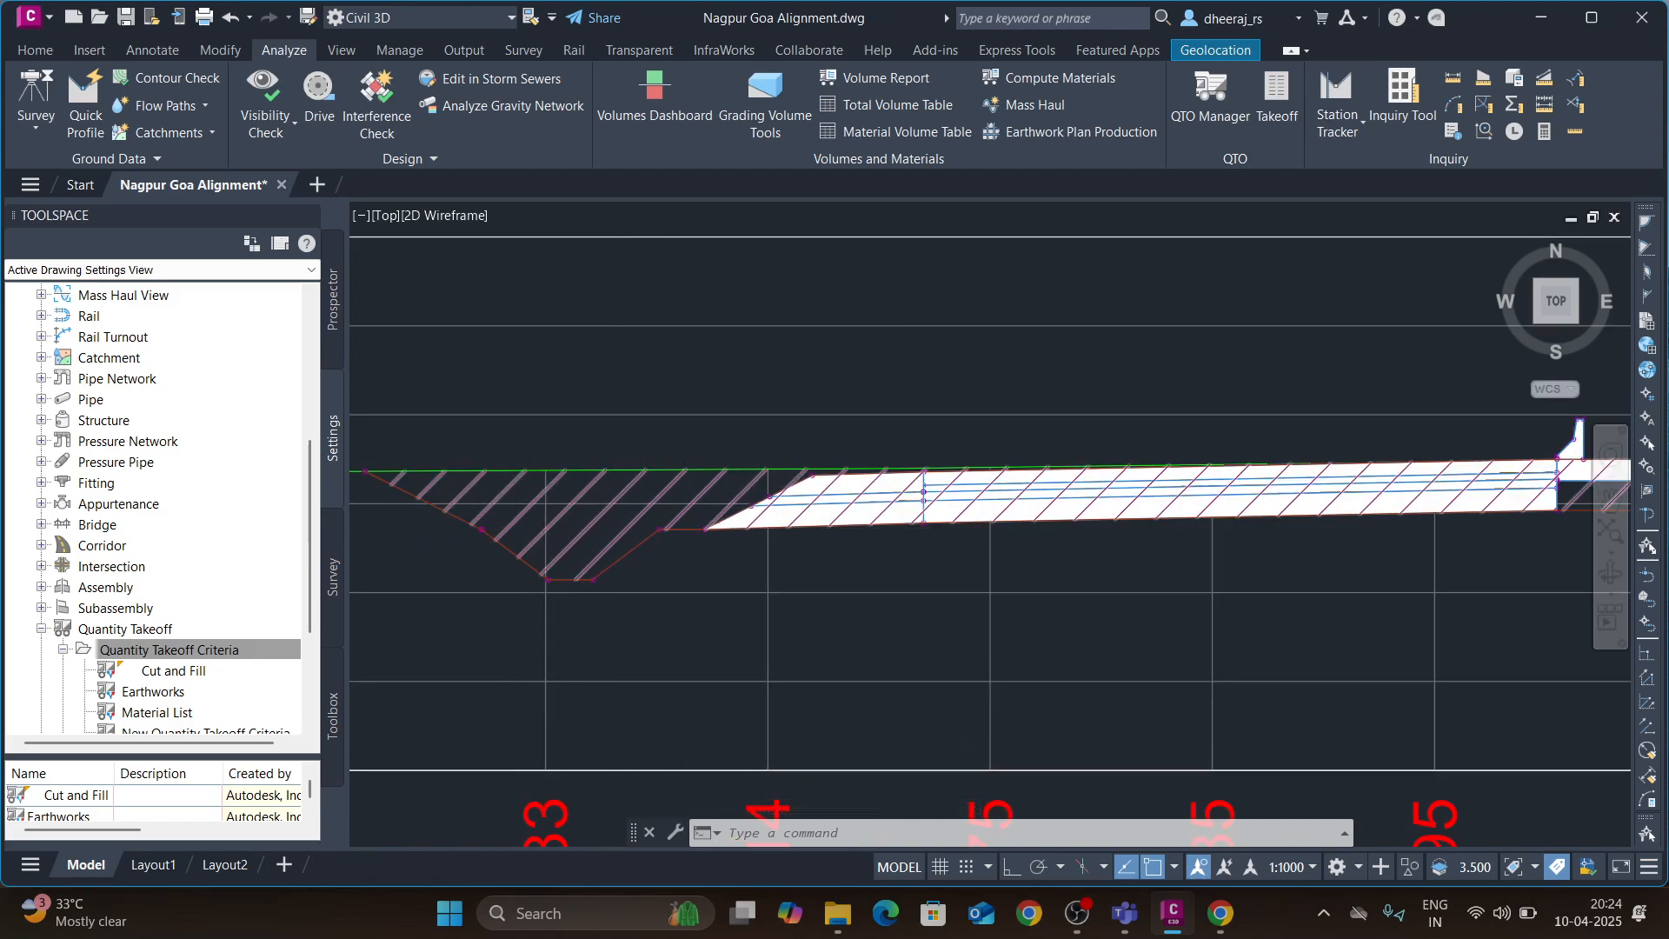
scroll(759, 506, "down", 2)
middle_click_drag(1137, 476, 833, 482)
middle_click_drag(1358, 505, 964, 504)
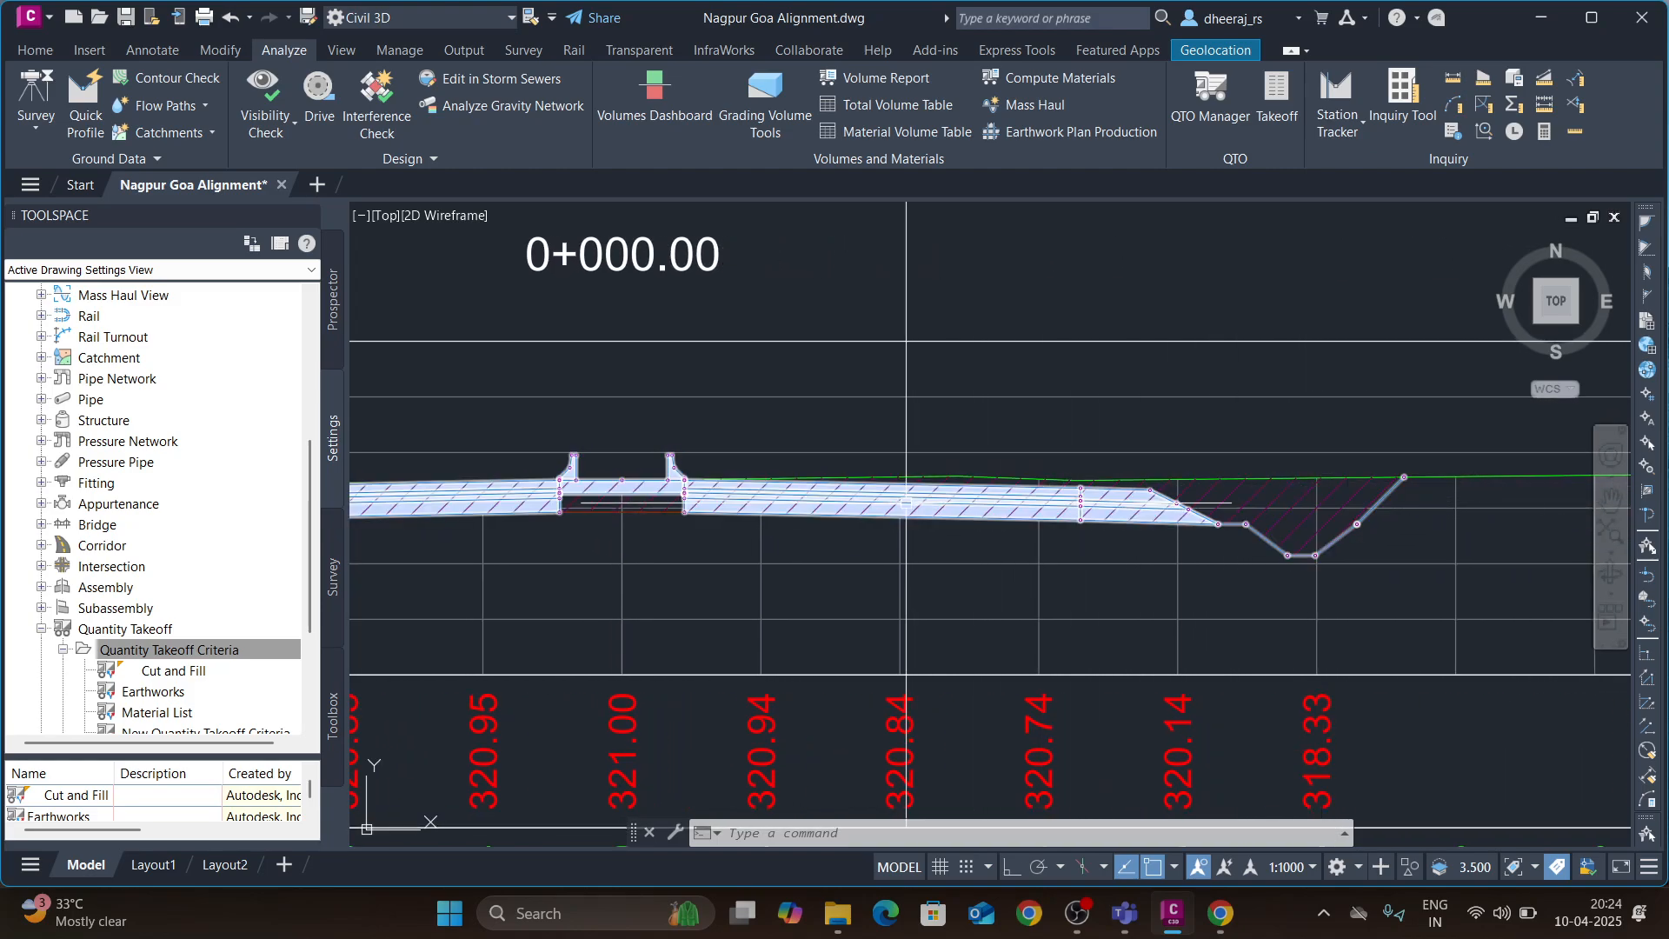
scroll(735, 465, "down", 5)
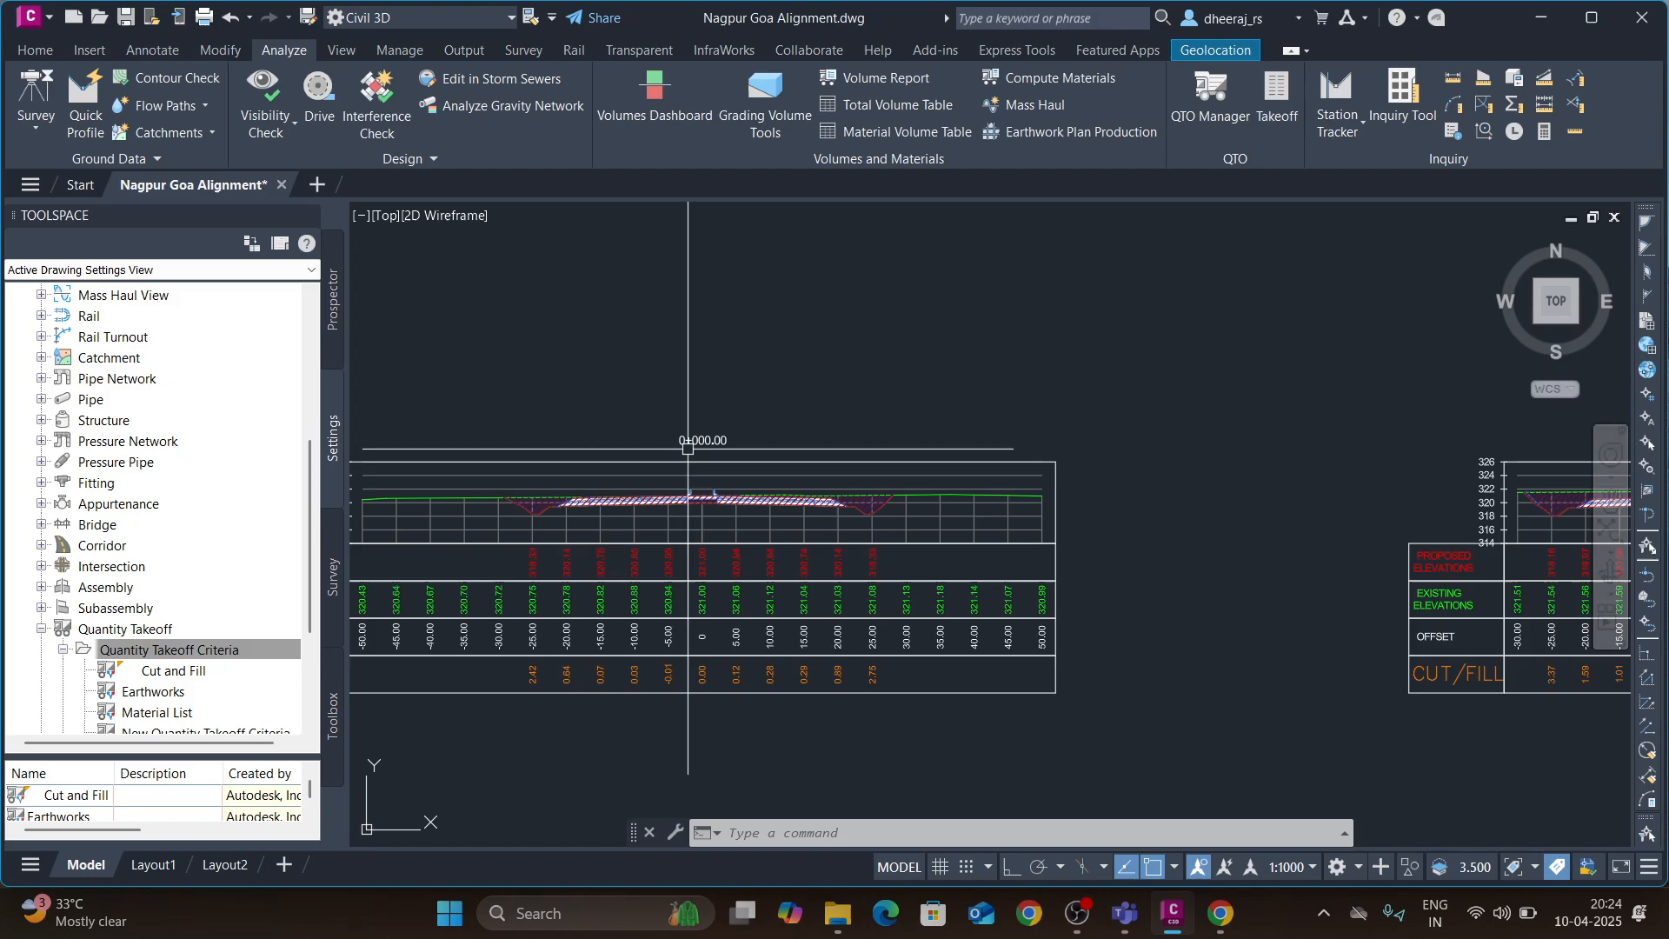
scroll(735, 452, "down", 3)
- Examine the cut material hatching in the section view at station 0+200.00 and the section views next to it
middle_click_drag(1217, 494, 852, 492)
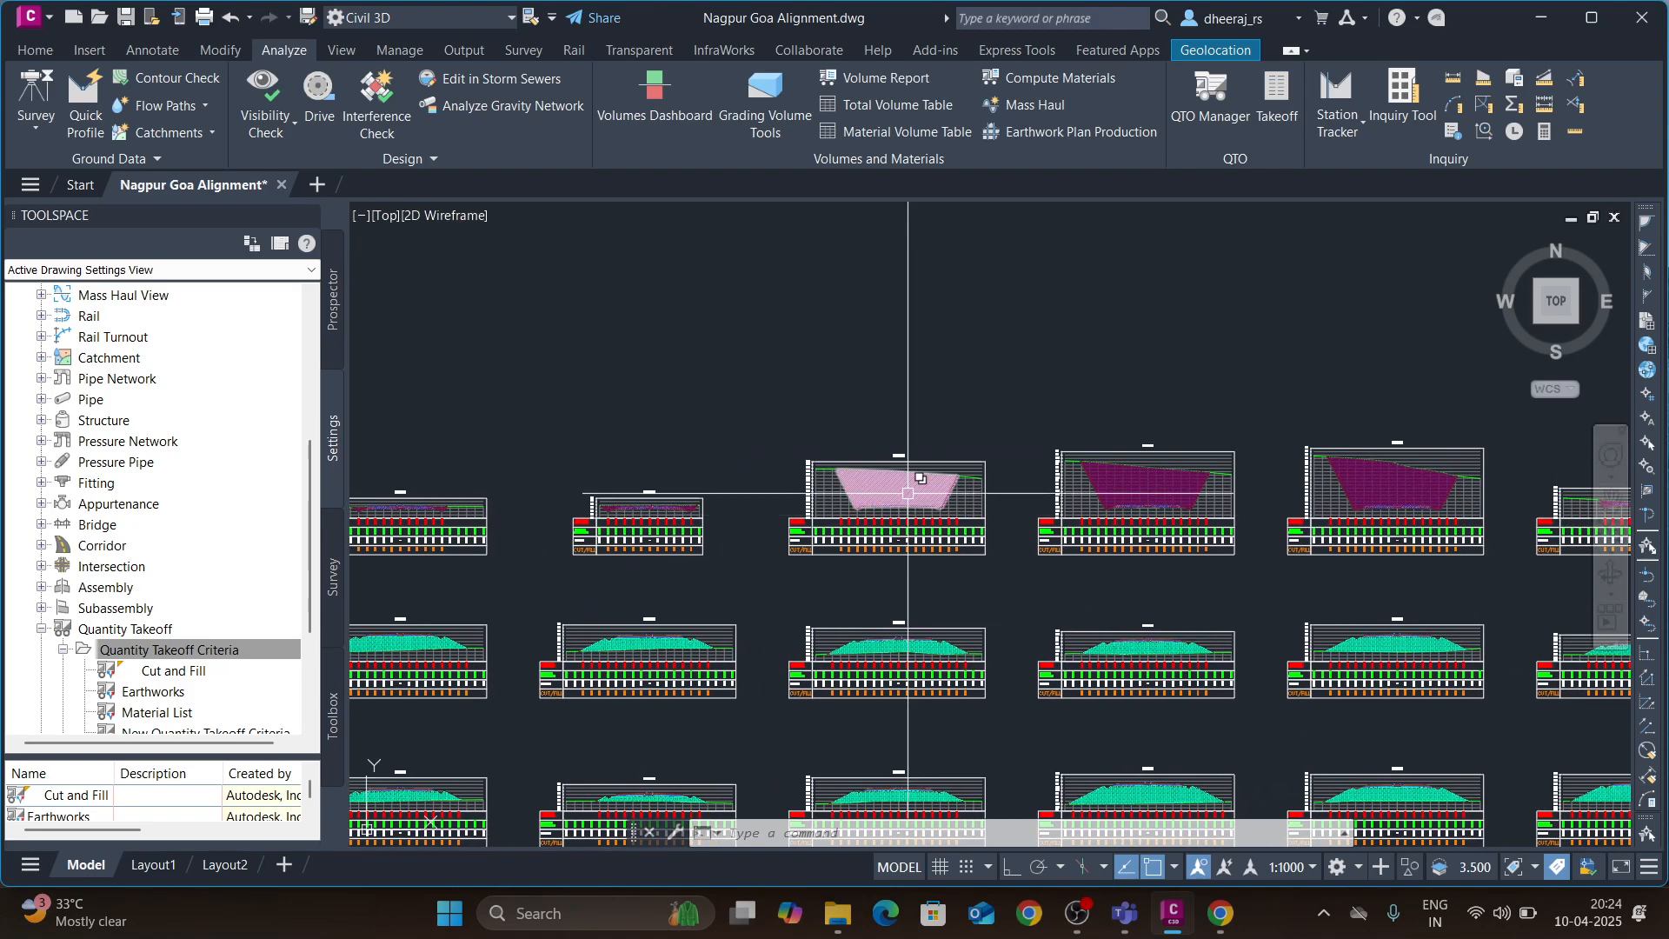
scroll(852, 492, "up", 5)
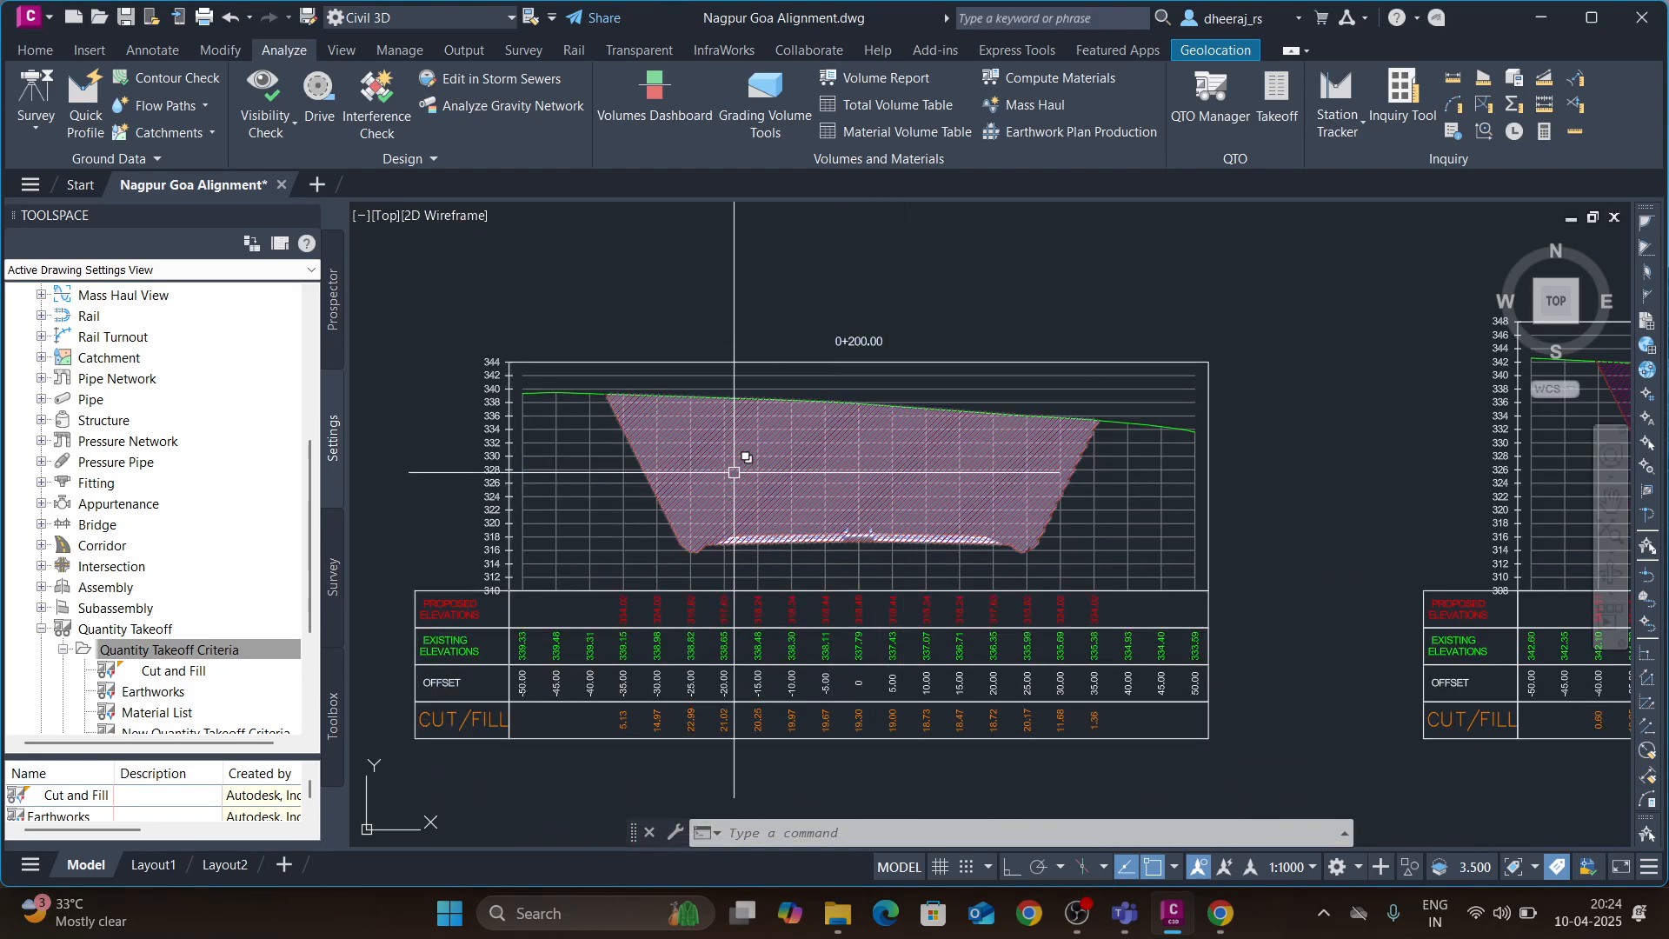
scroll(736, 471, "up", 4)
scroll(727, 476, "down", 2)
middle_click_drag(830, 478, 777, 501)
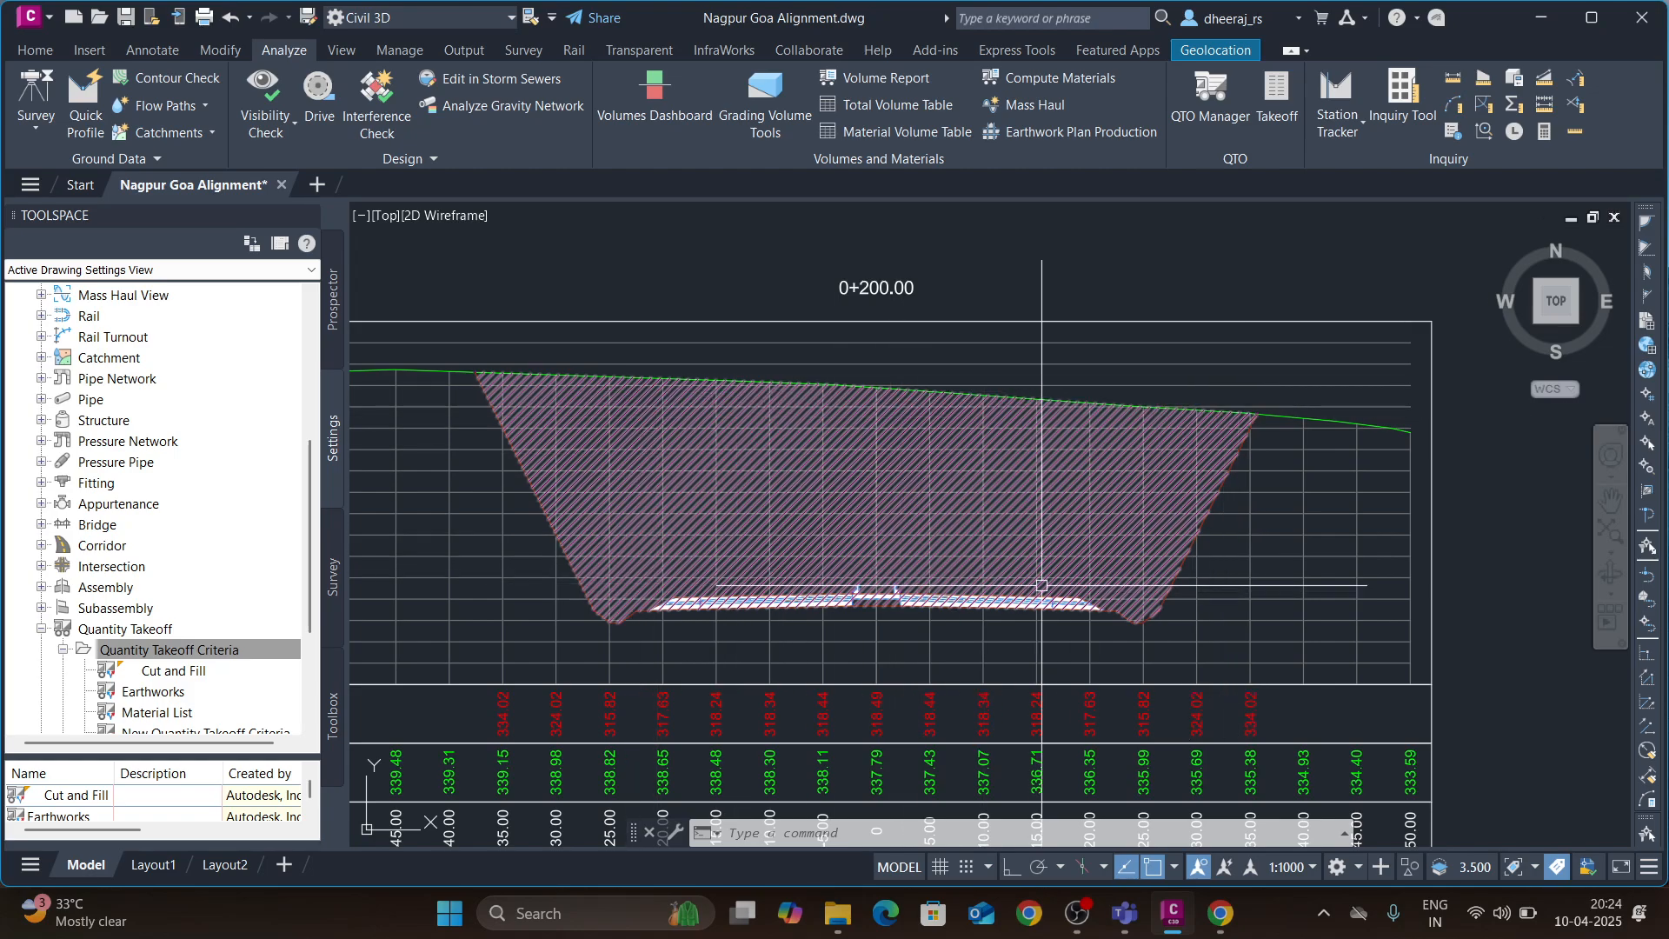
scroll(867, 611, "down", 6)
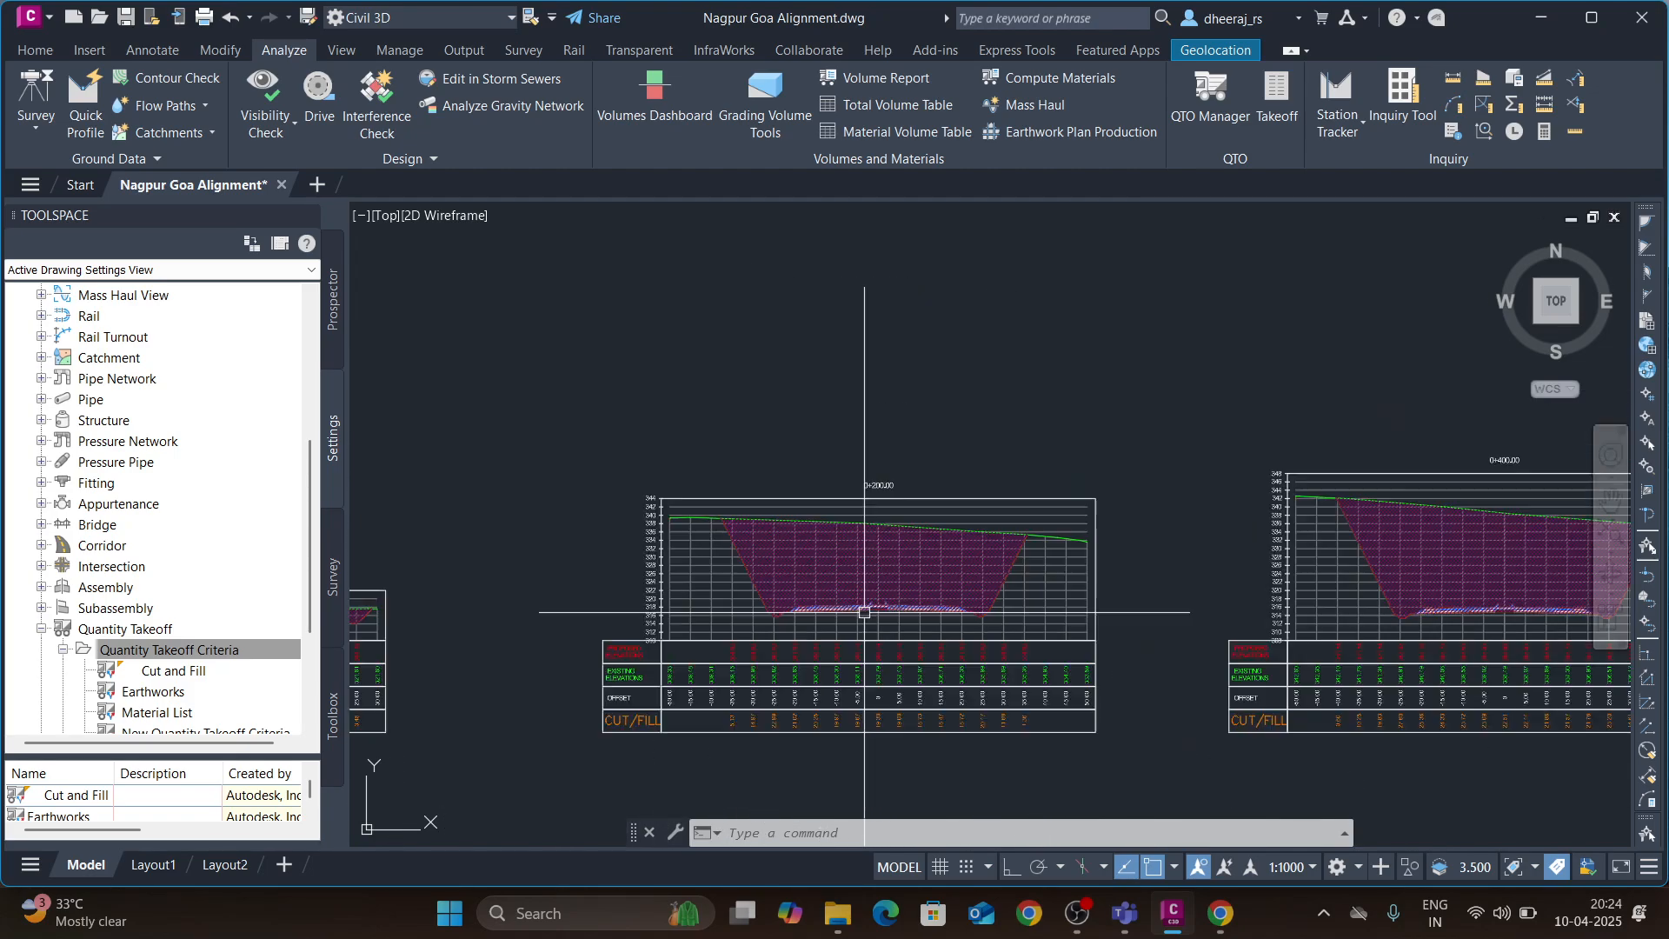
middle_click_drag(1260, 591, 884, 593)
middle_click_drag(1096, 599, 1091, 599)
scroll(1043, 591, "down", 7)
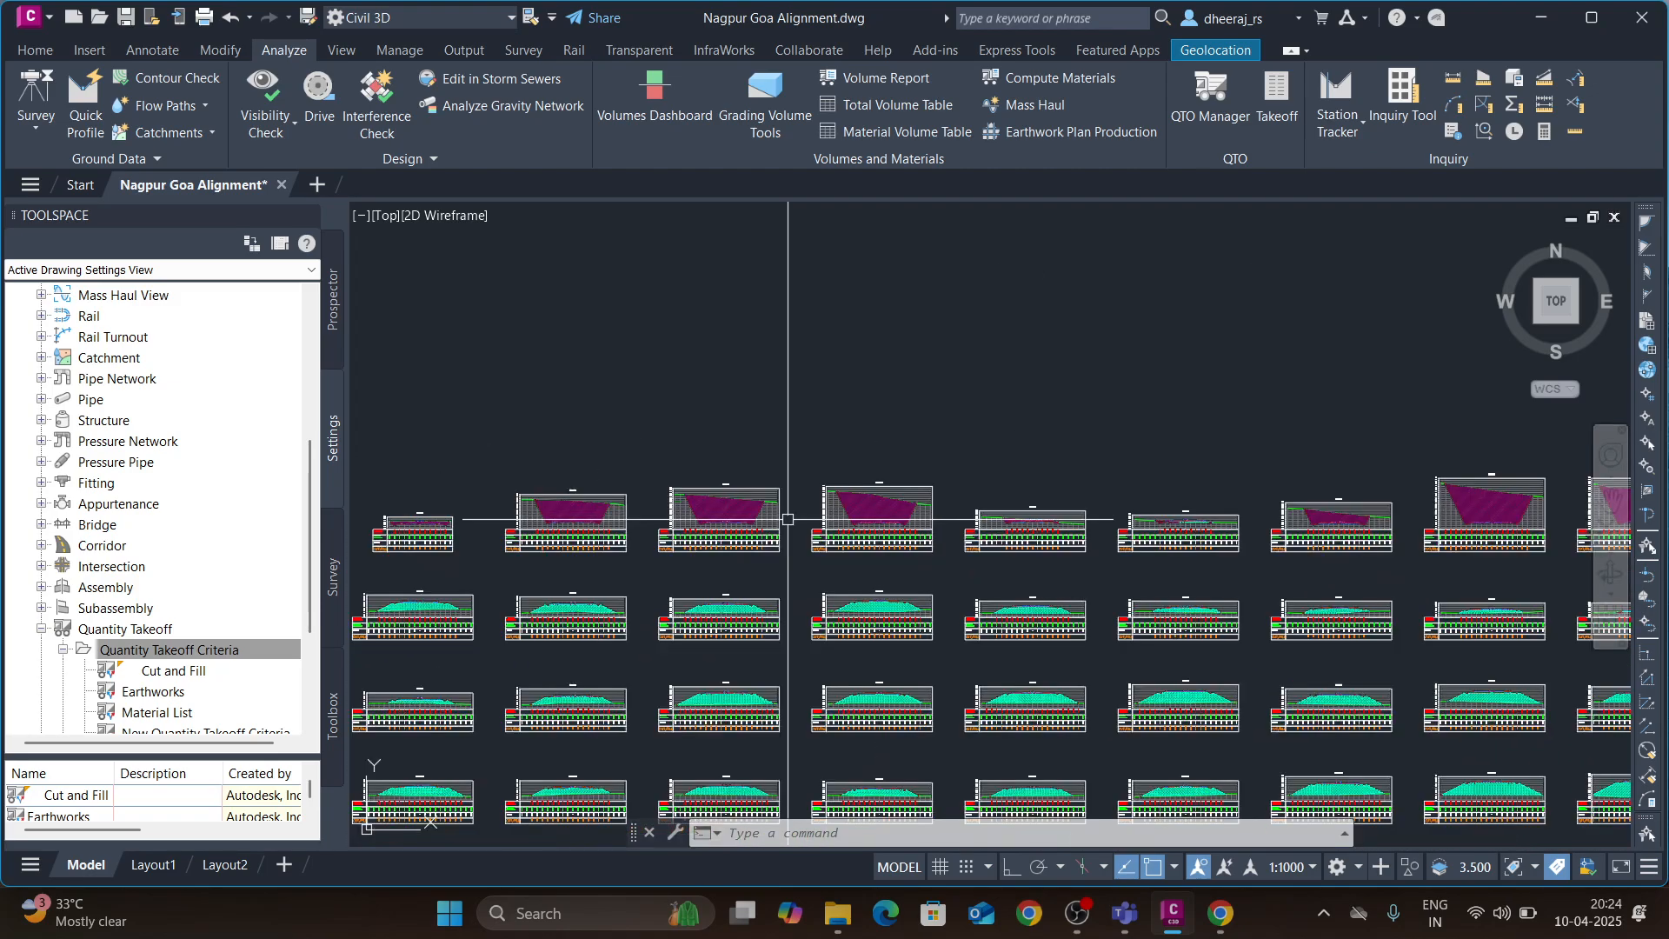
- Examine the fill material hatching in the section view at station 8+000.00 and review the whole section view array
scroll(936, 571, "up", 6)
scroll(936, 571, "up", 5)
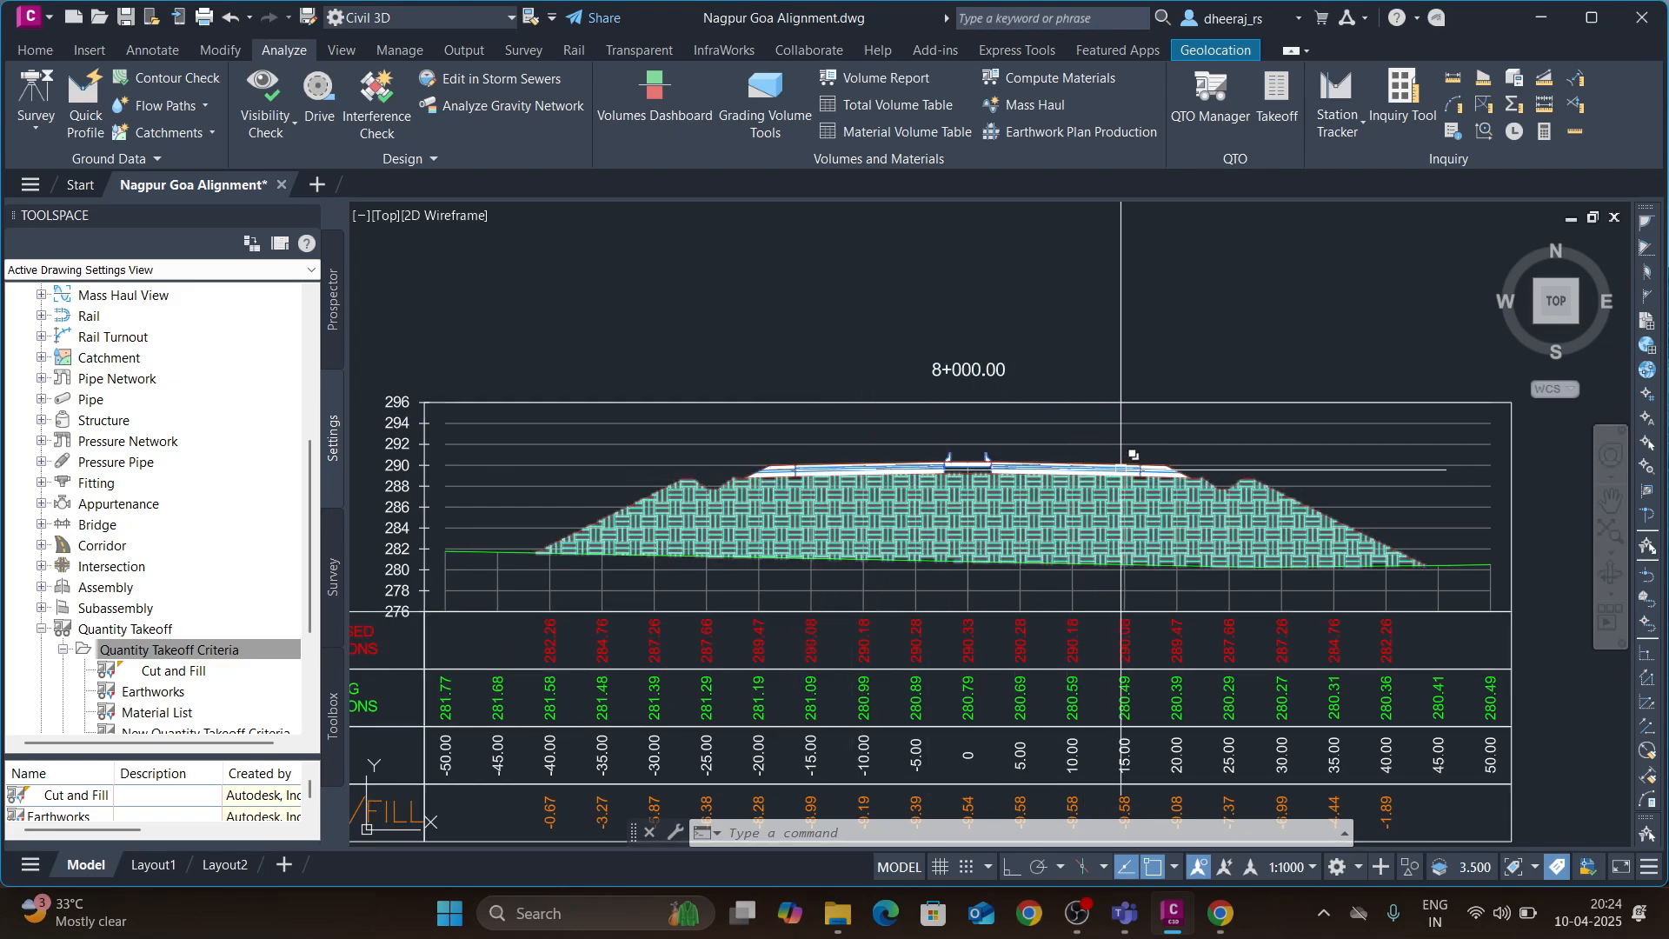
scroll(863, 473, "down", 4)
scroll(861, 481, "up", 6)
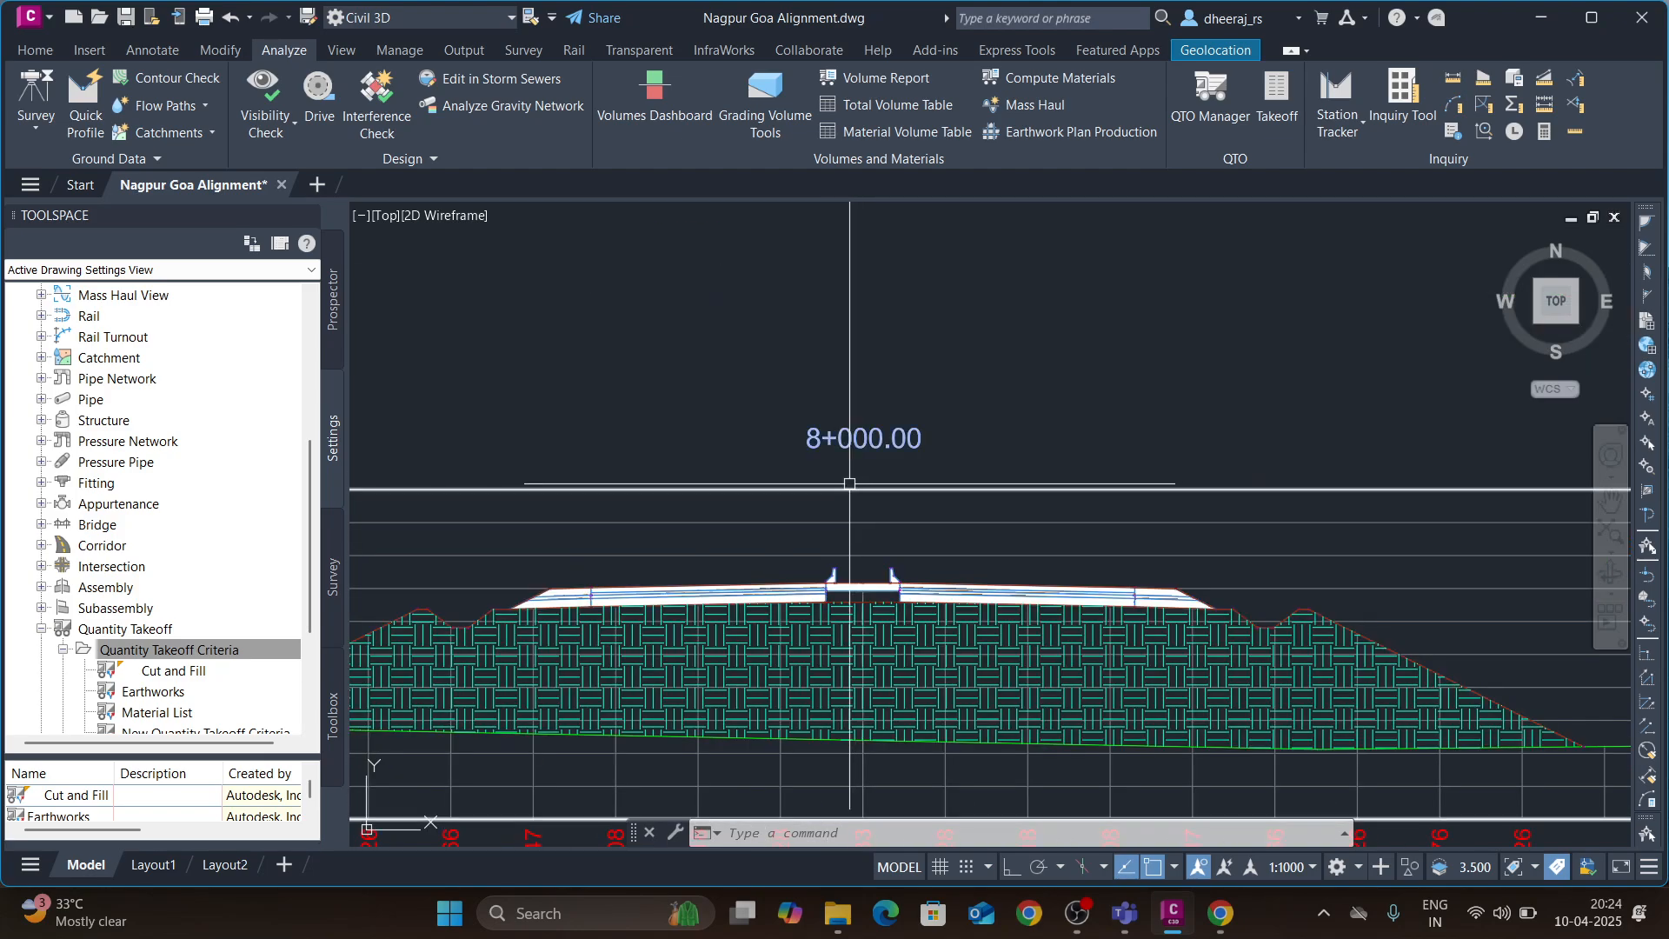
scroll(861, 481, "down", 8)
scroll(844, 508, "down", 2)
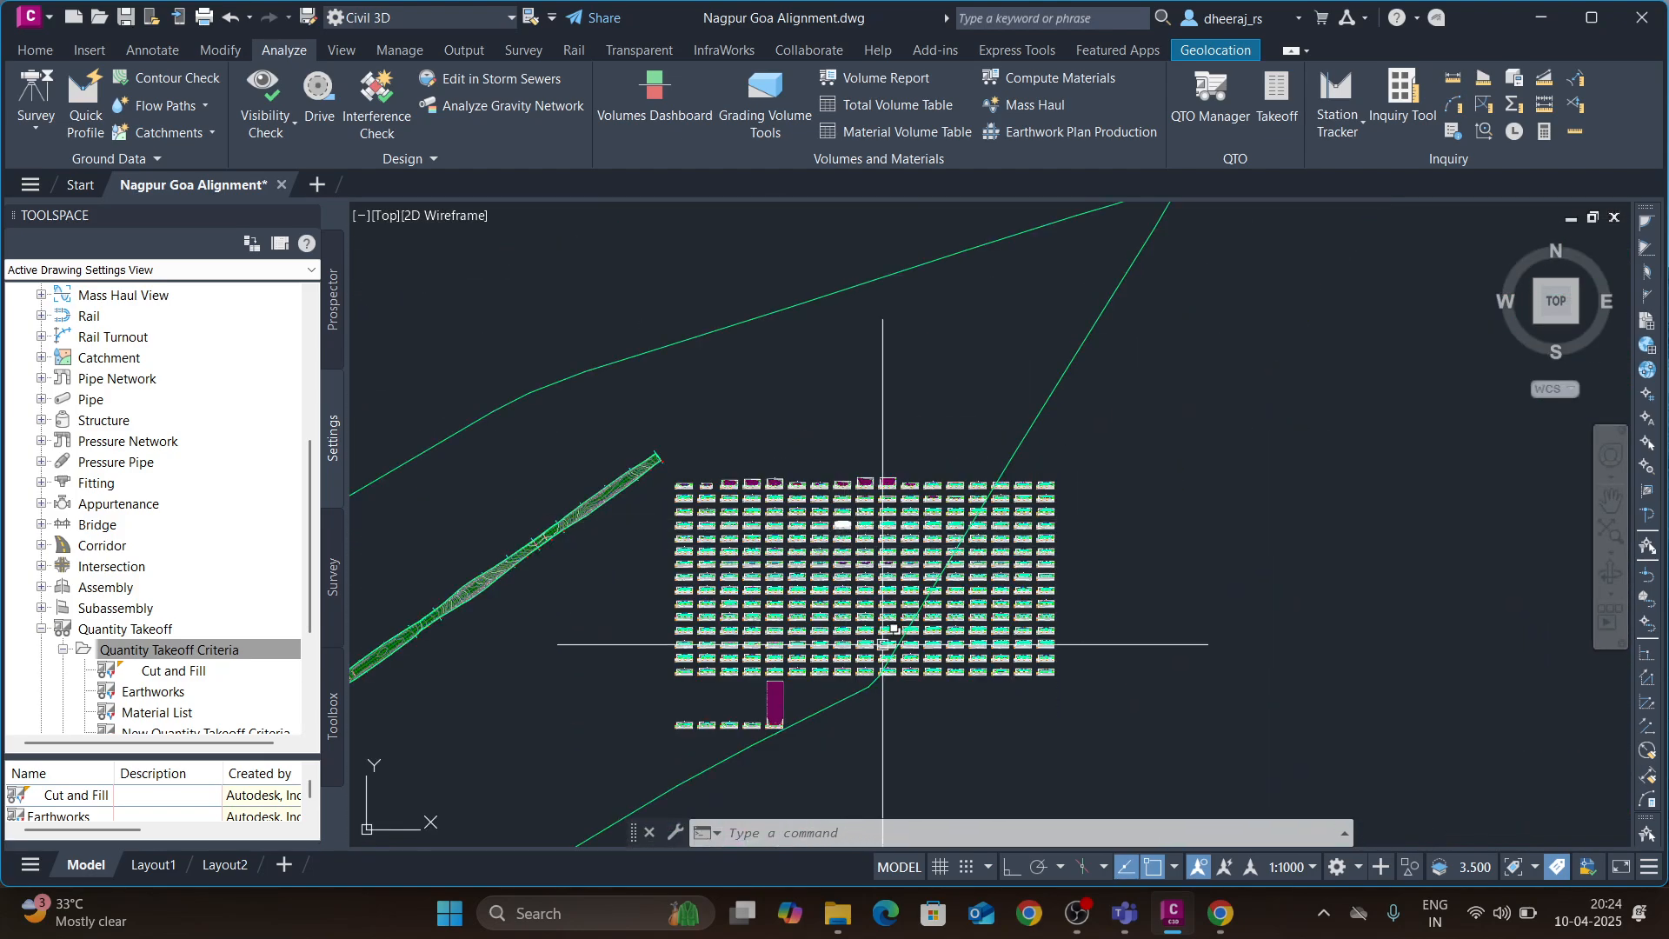
middle_click_drag(912, 681, 956, 534)
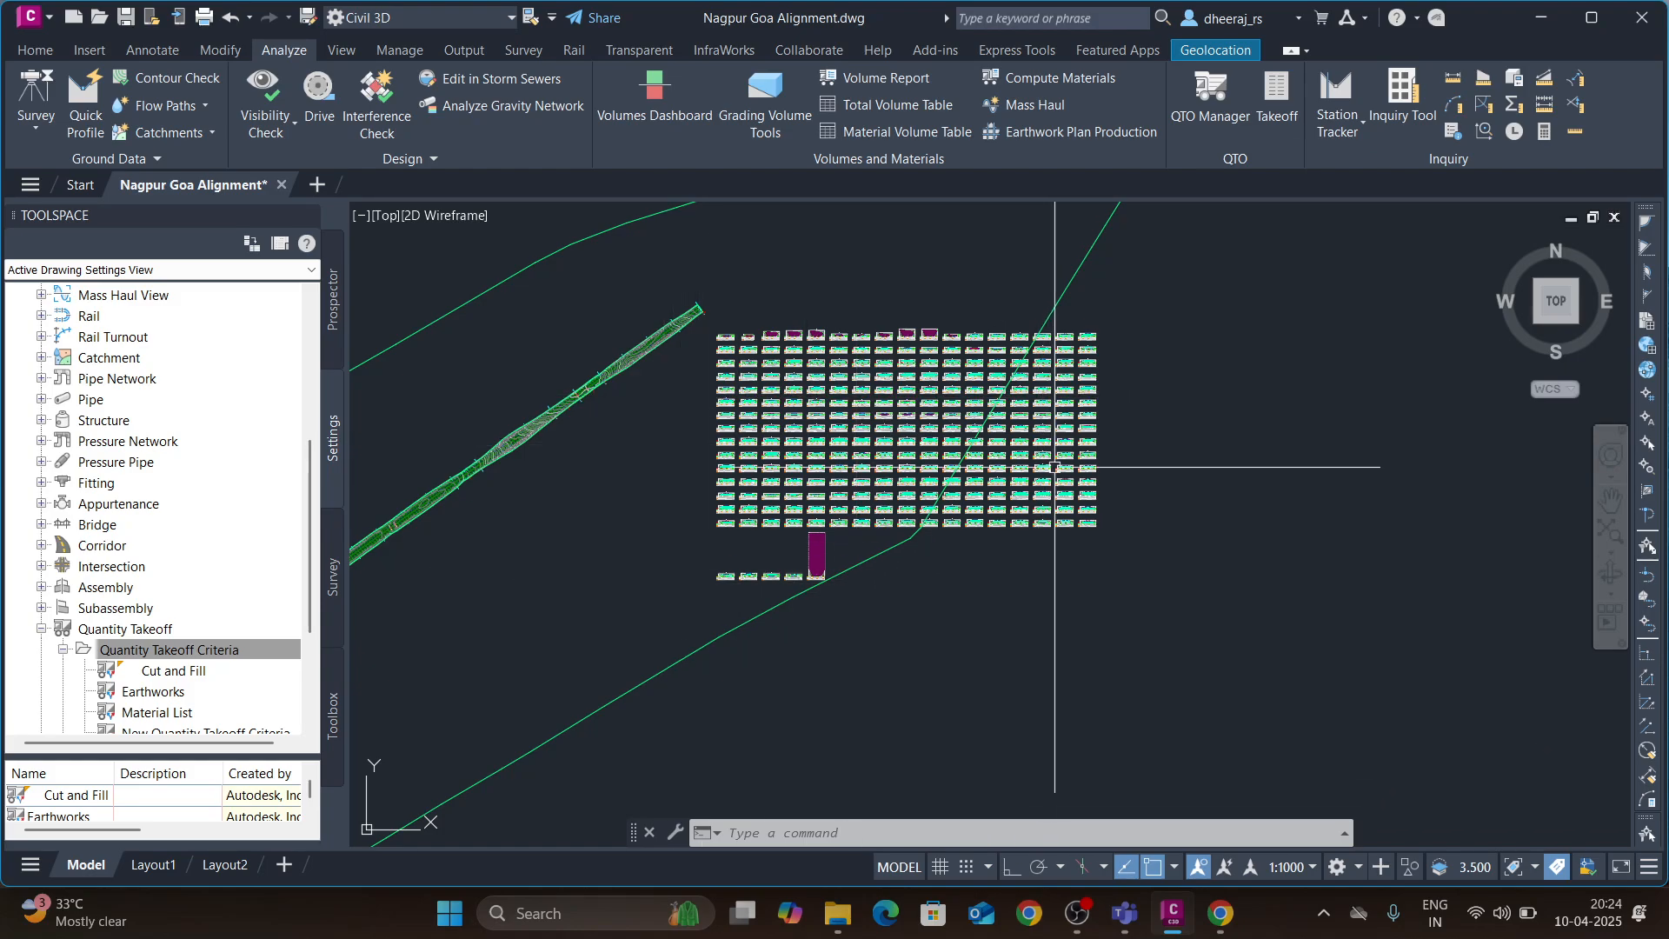
middle_click_drag(722, 383, 771, 454)
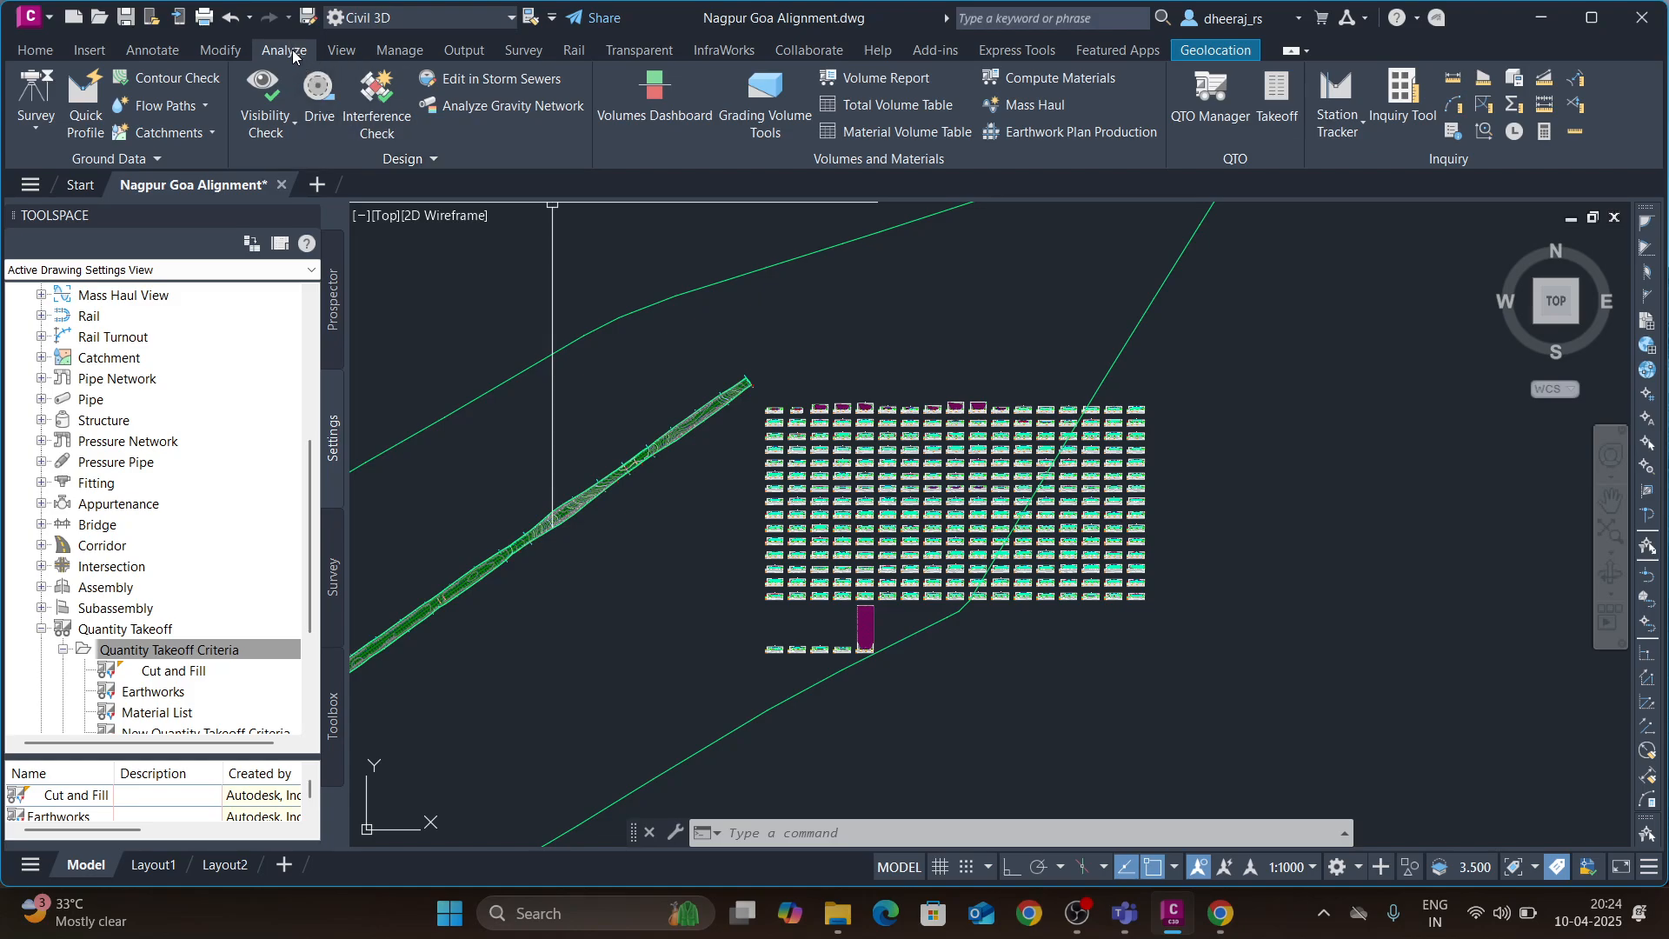
left_click(862, 81)
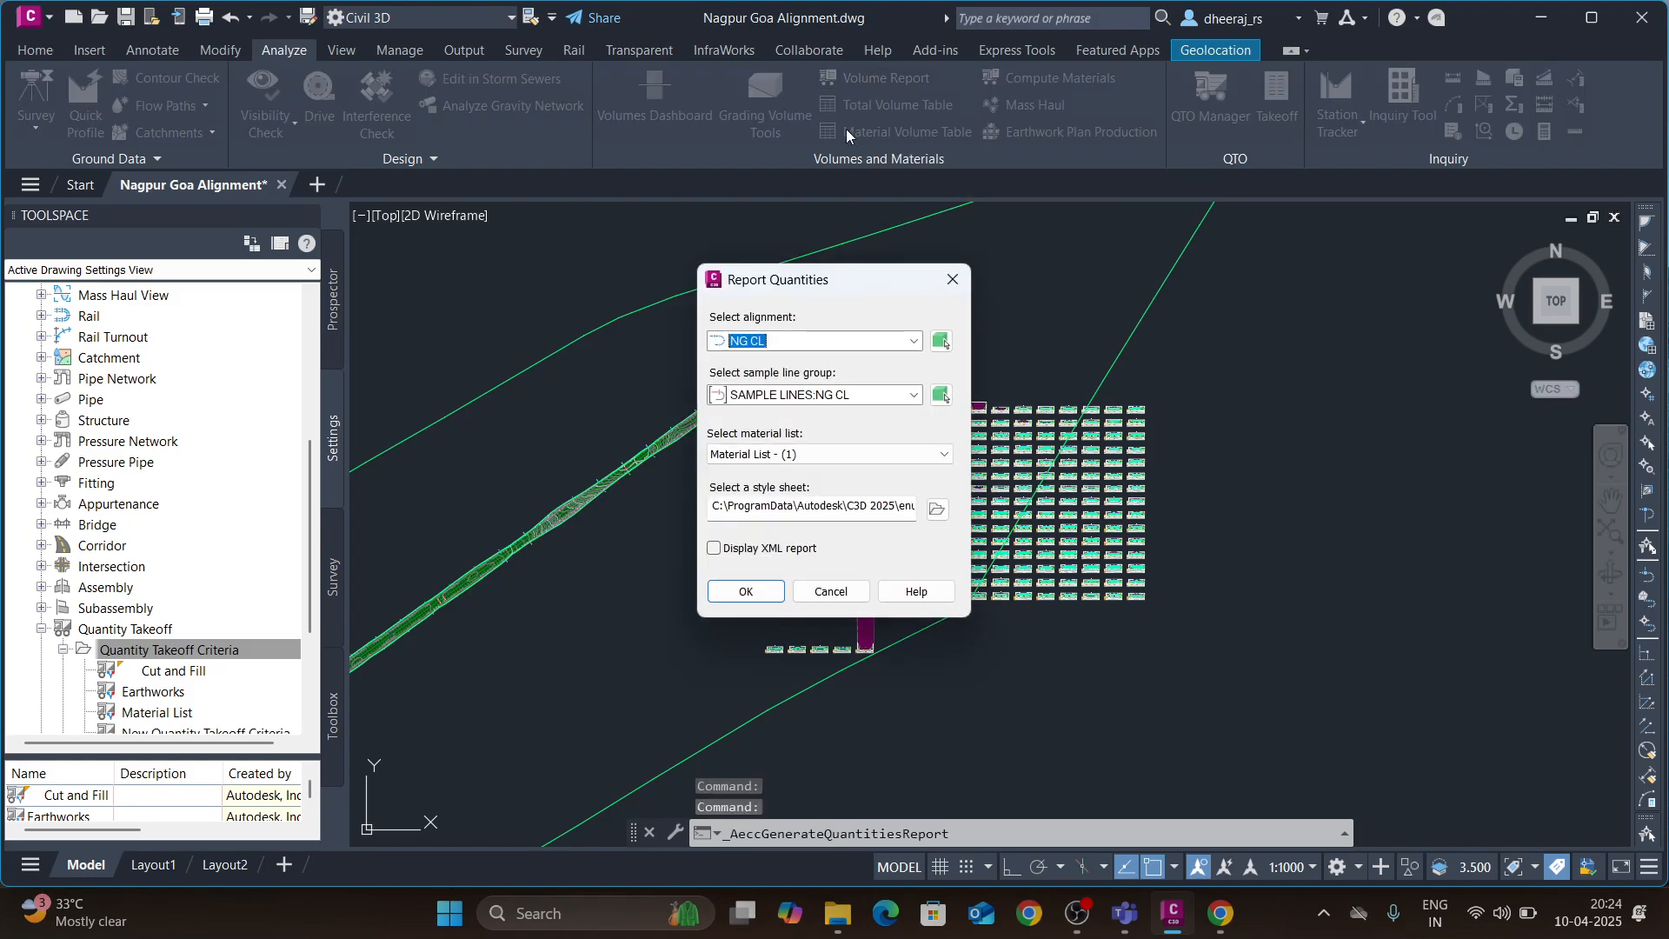
left_click(832, 452)
left_click(953, 282)
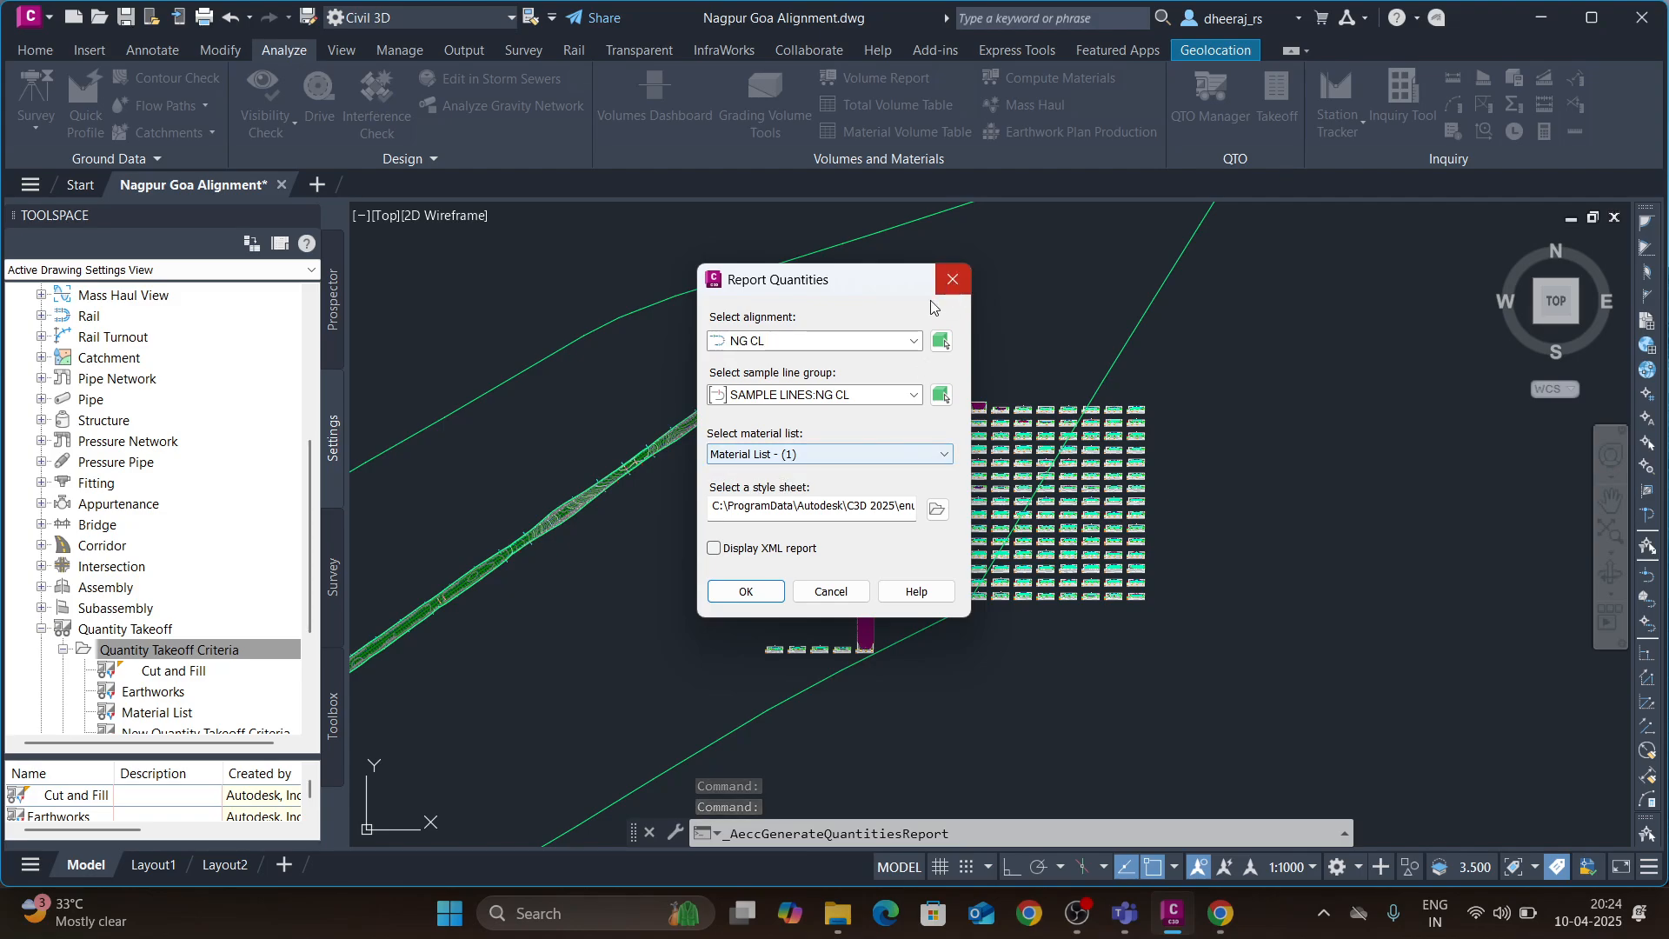
left_click(832, 592)
scroll(196, 647, "down", 3)
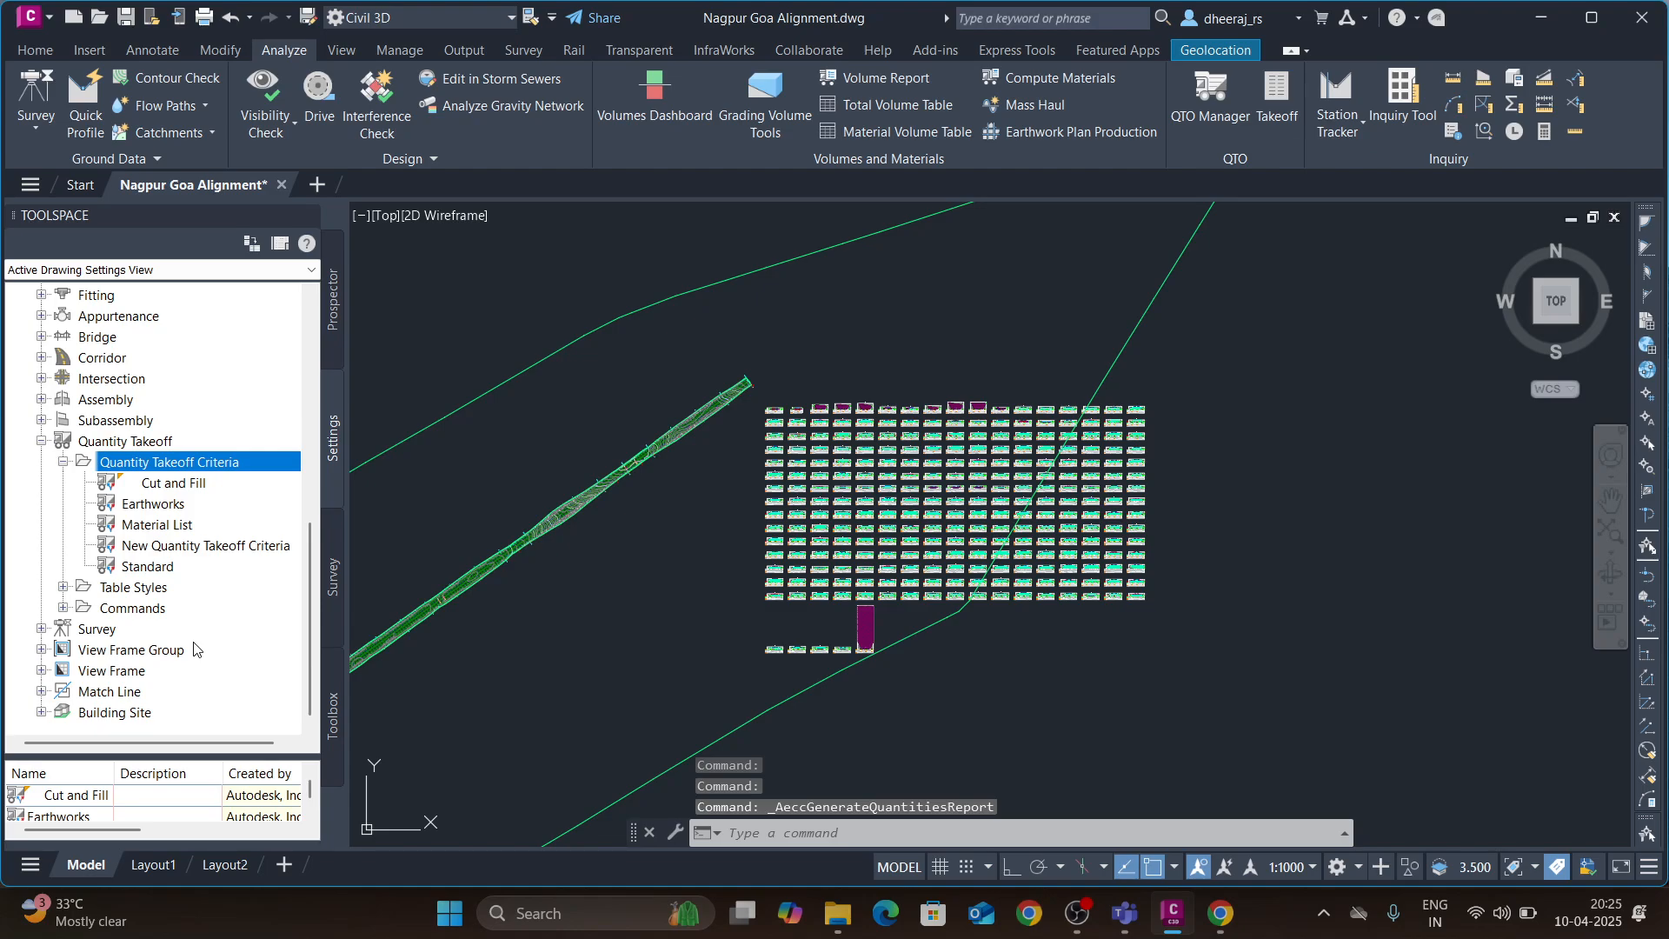
left_click(162, 504)
left_click(176, 484)
left_click(198, 464)
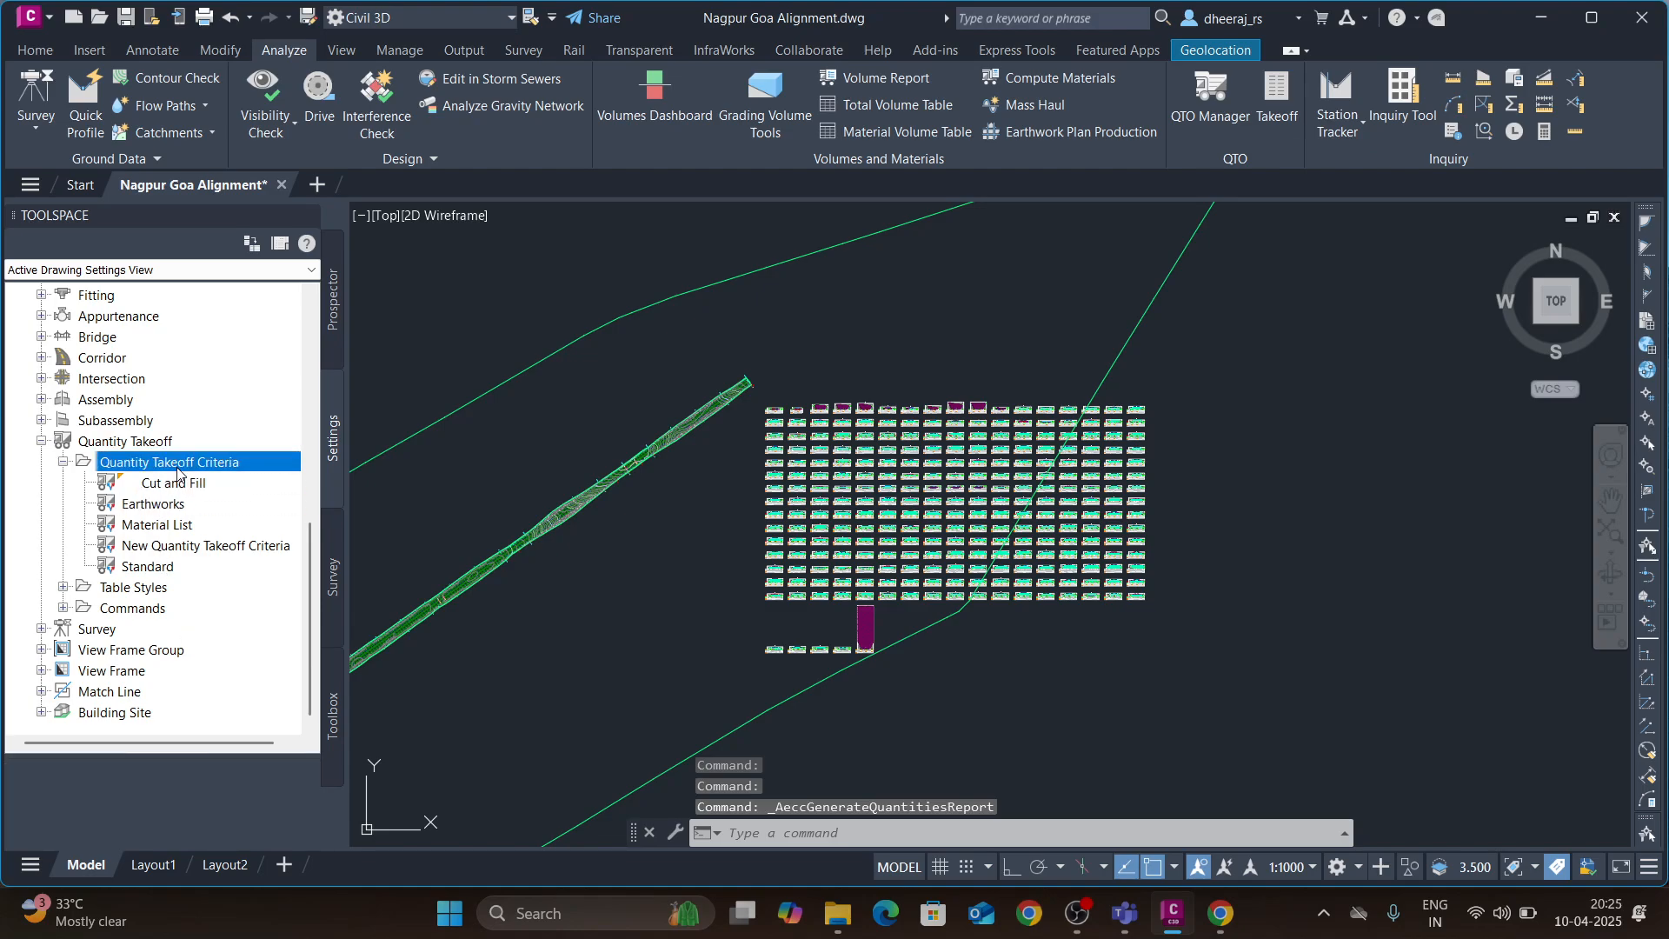
right_click(202, 470)
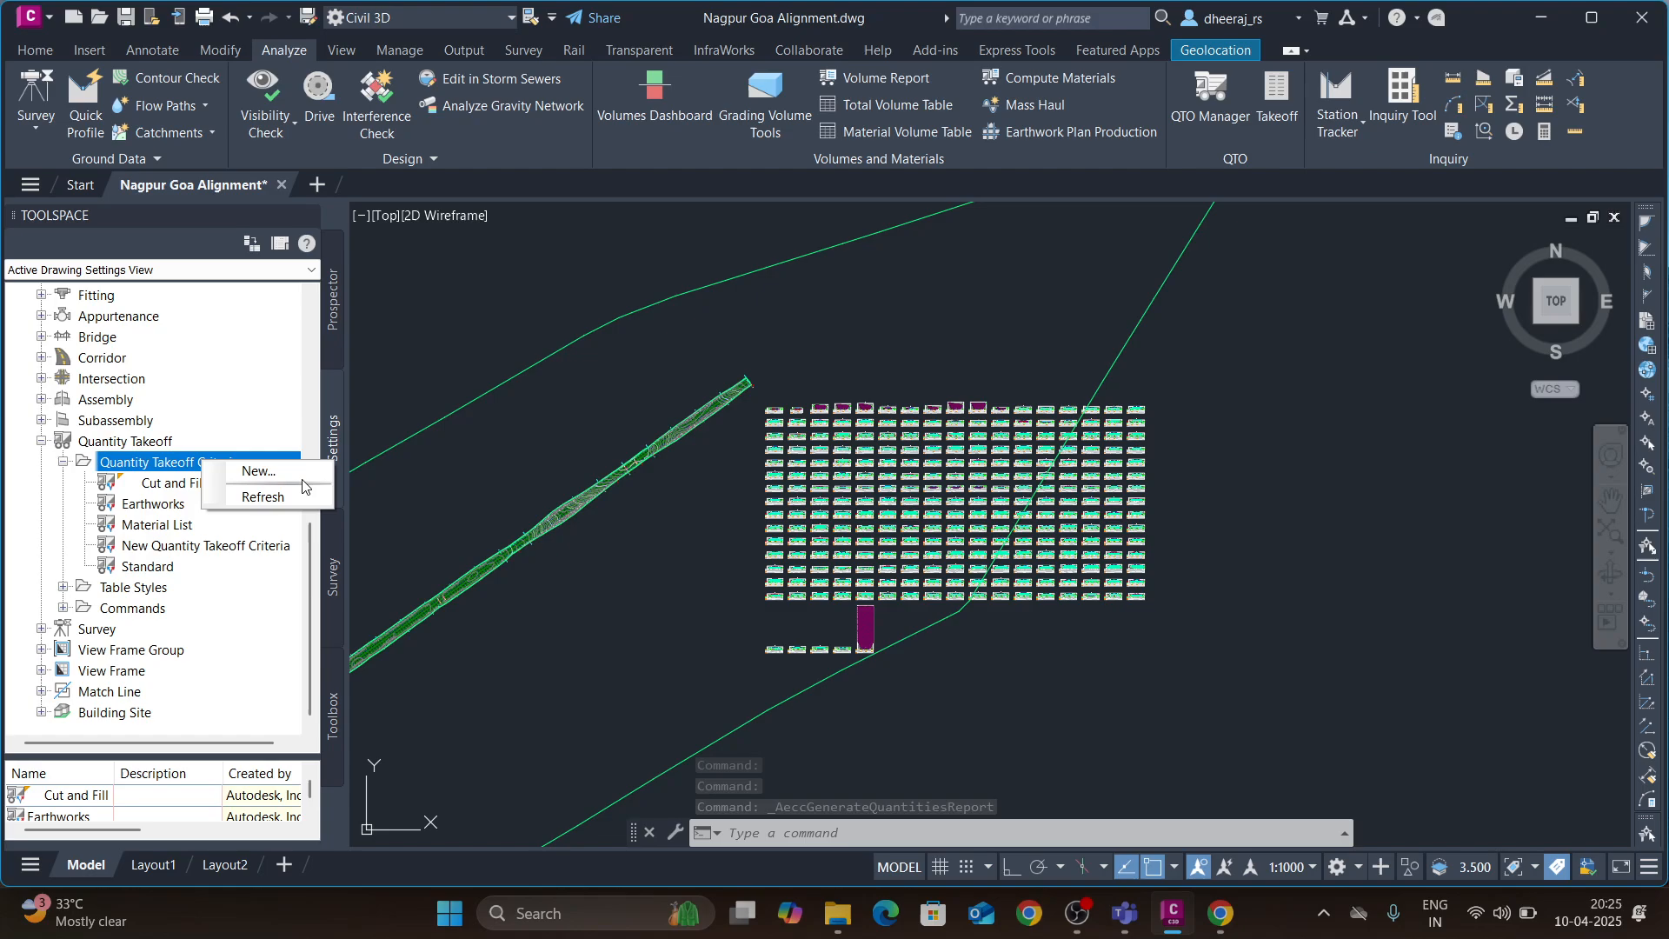
left_click(153, 484)
left_click(157, 509)
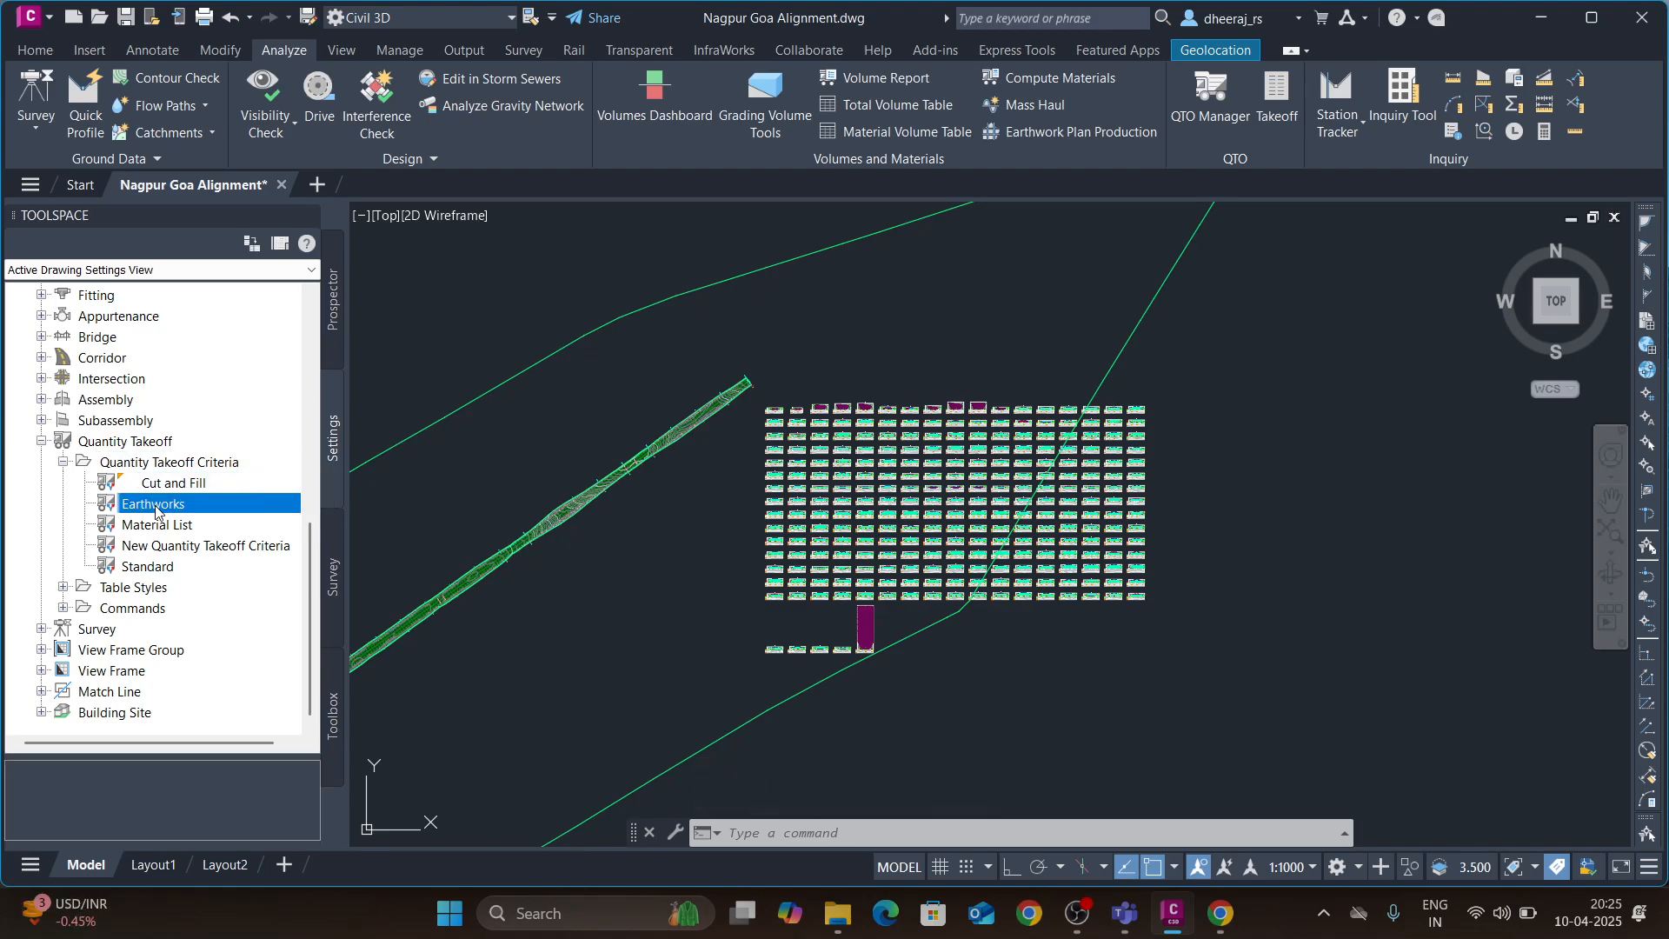
- Try to rename the Material List quantity takeoff criteria as E. Work and check its list of materials
right_click(186, 526)
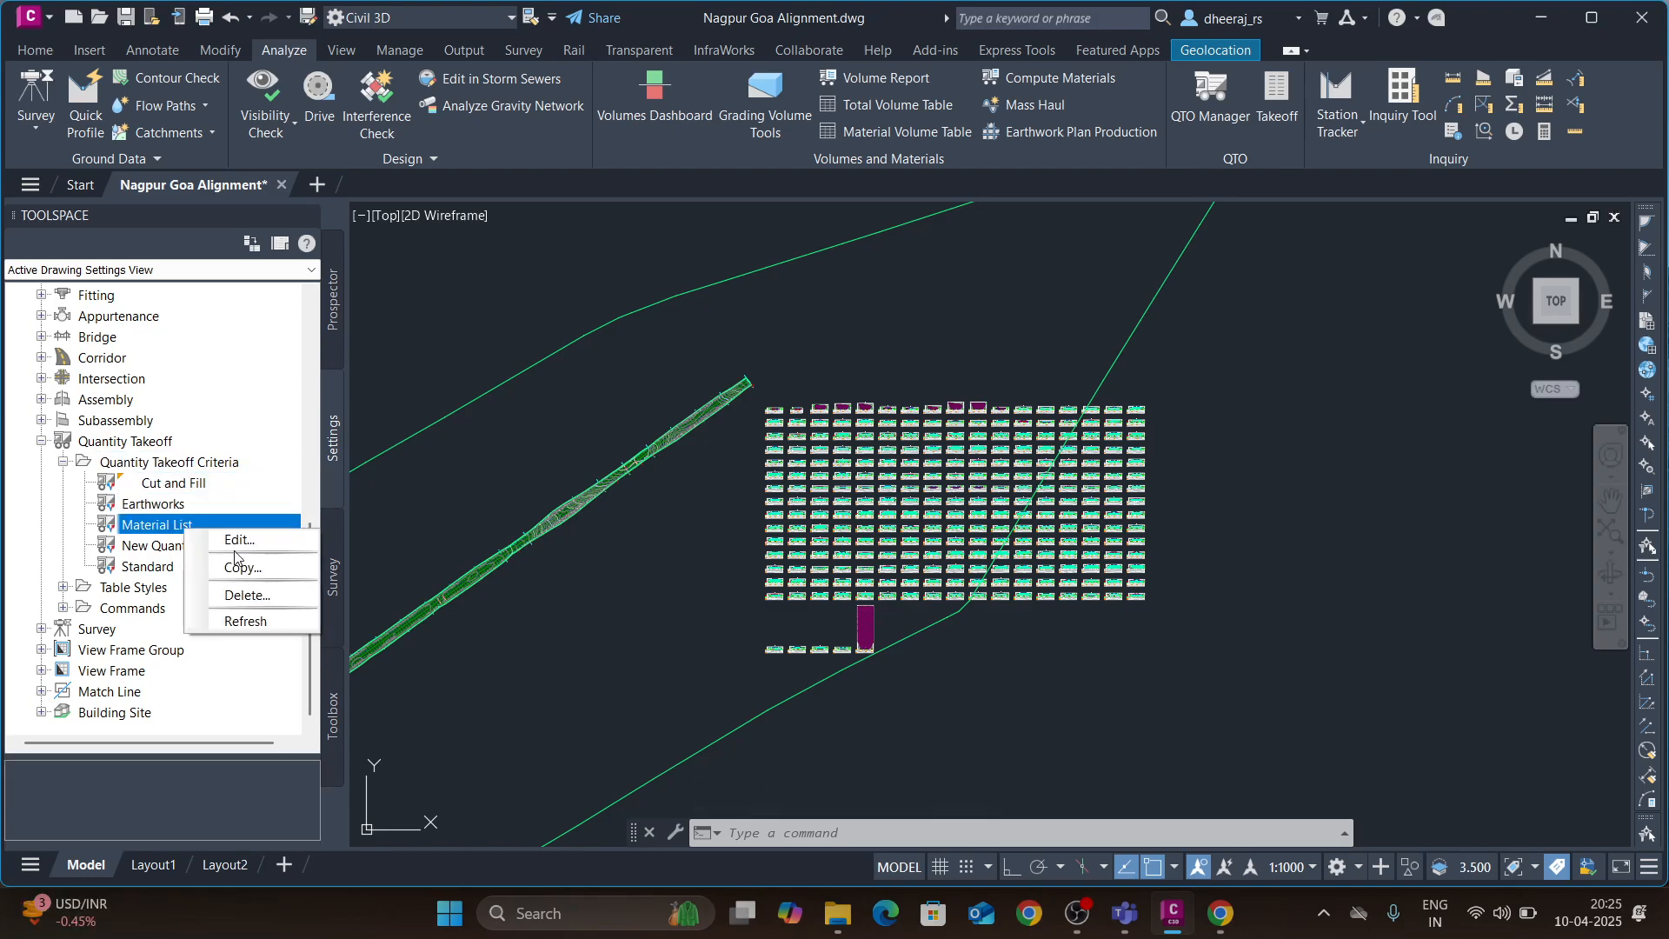
left_click(236, 540)
left_click(536, 236)
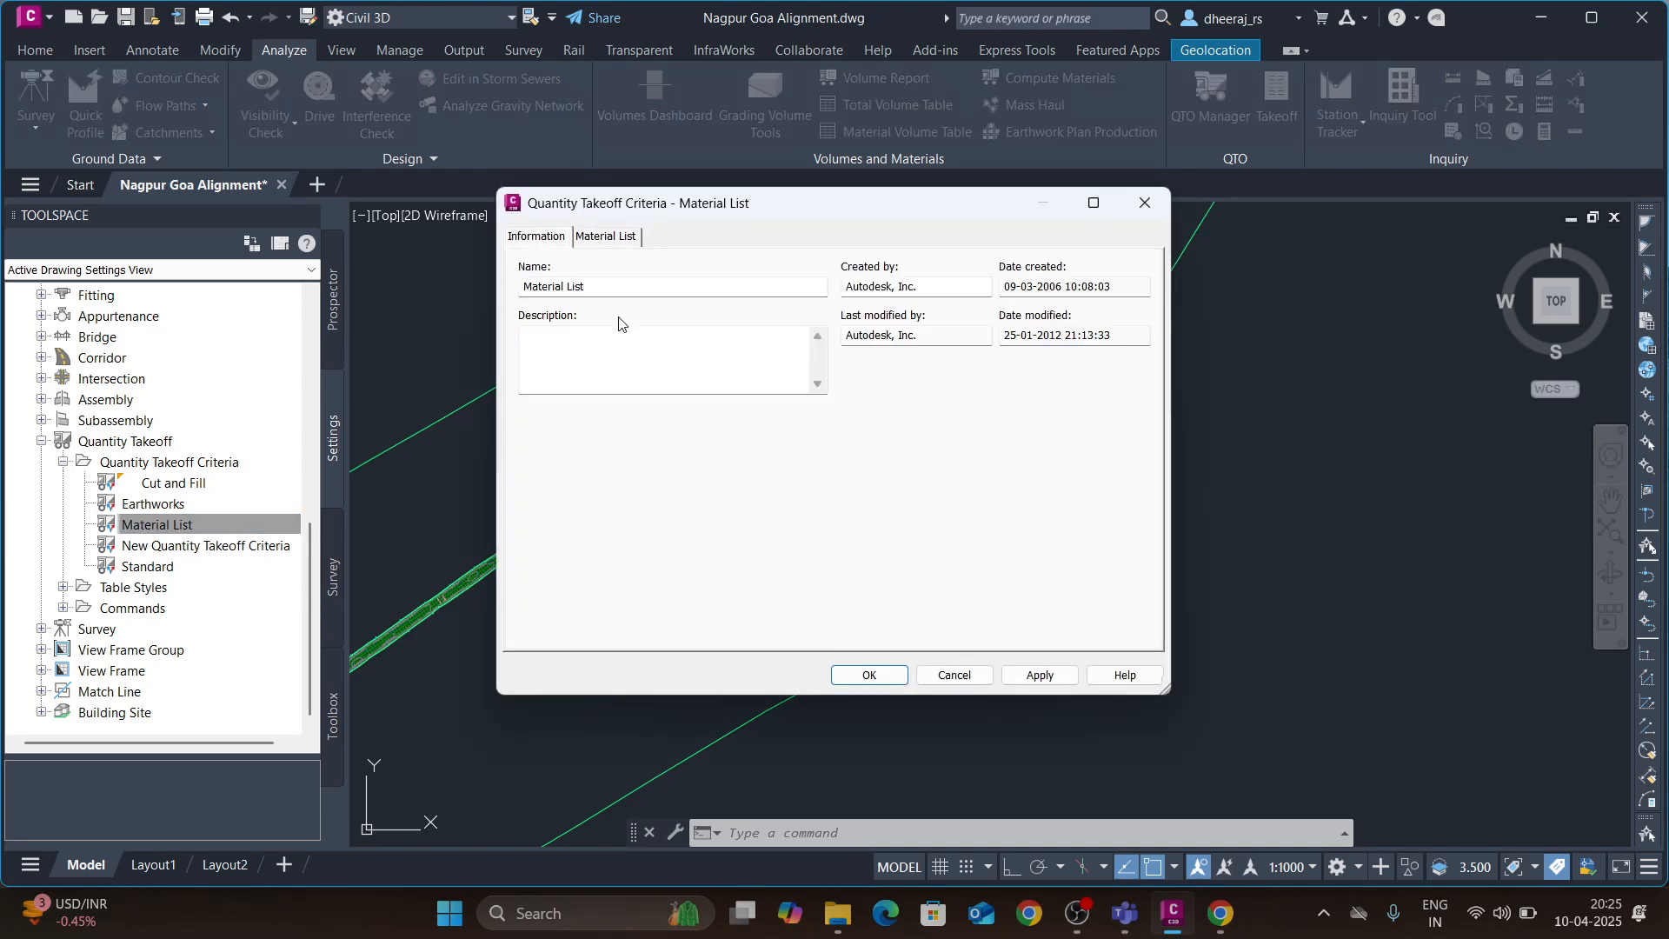
left_click(619, 290)
left_click_drag(618, 291, 357, 302)
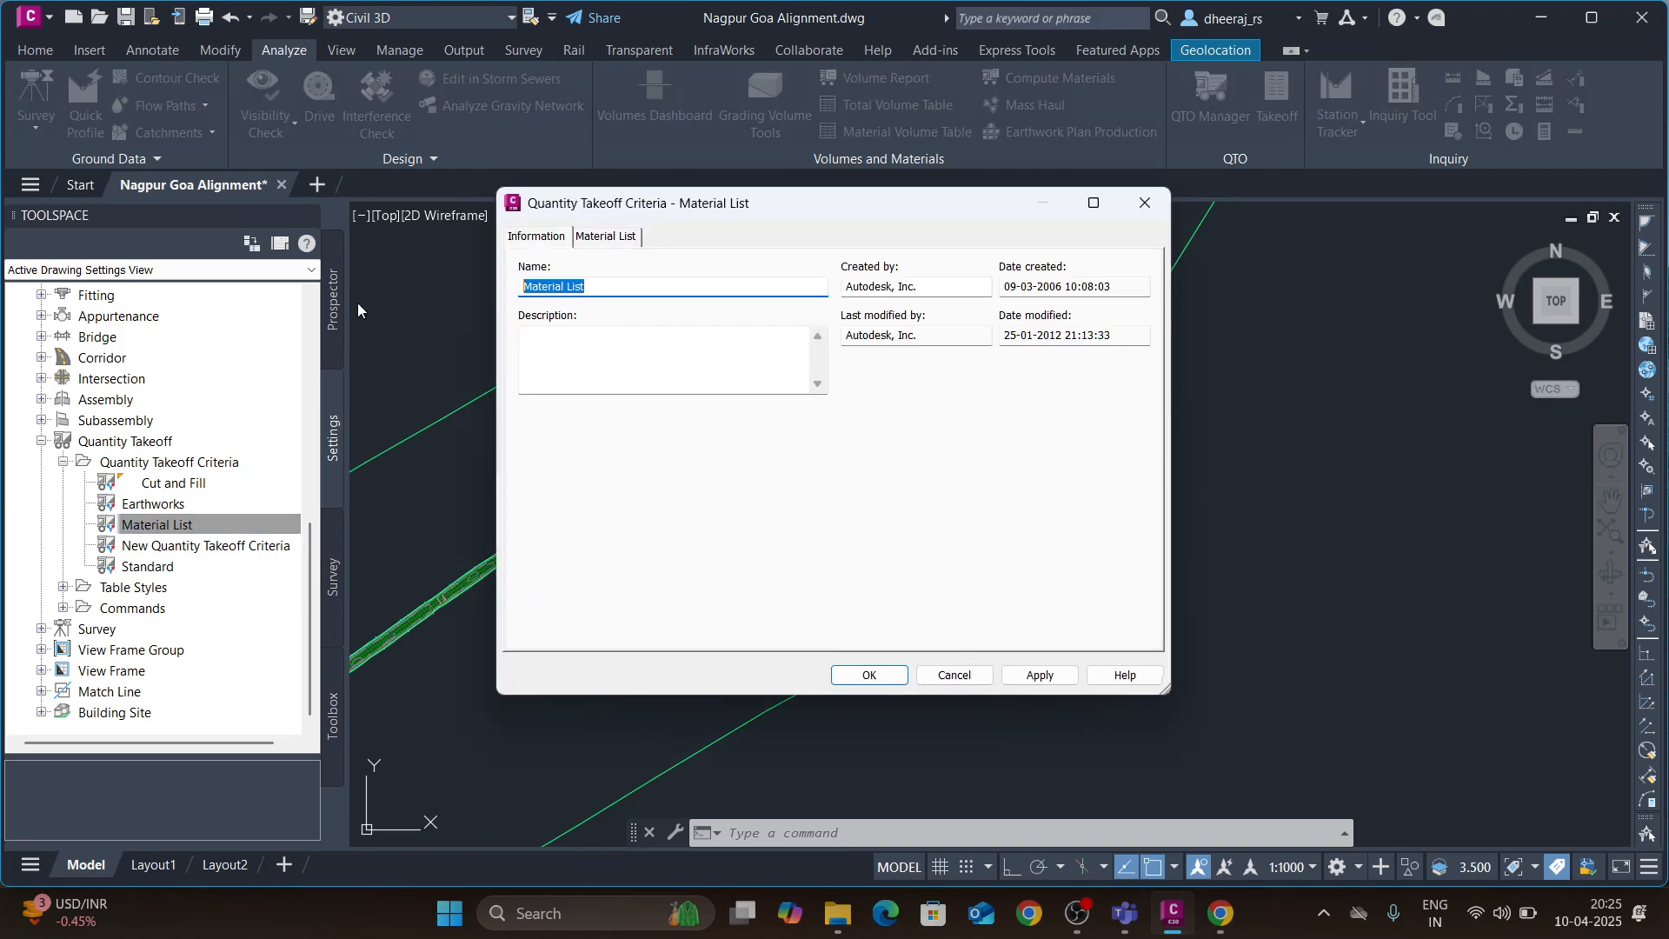
type("E. Work")
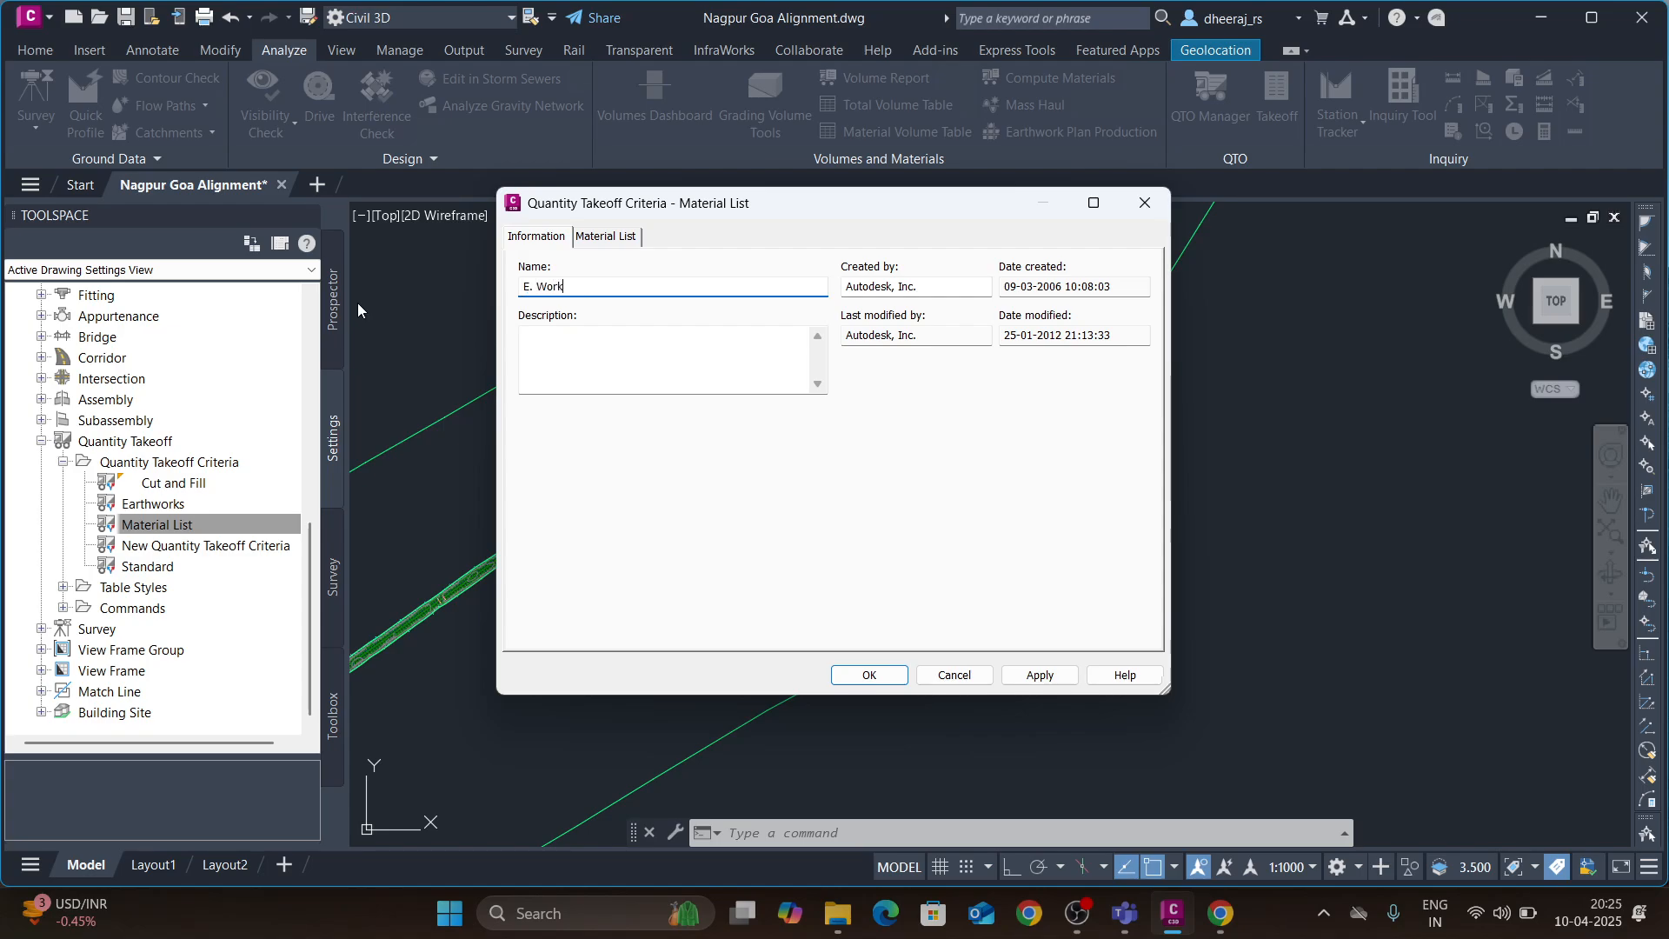
left_click(596, 235)
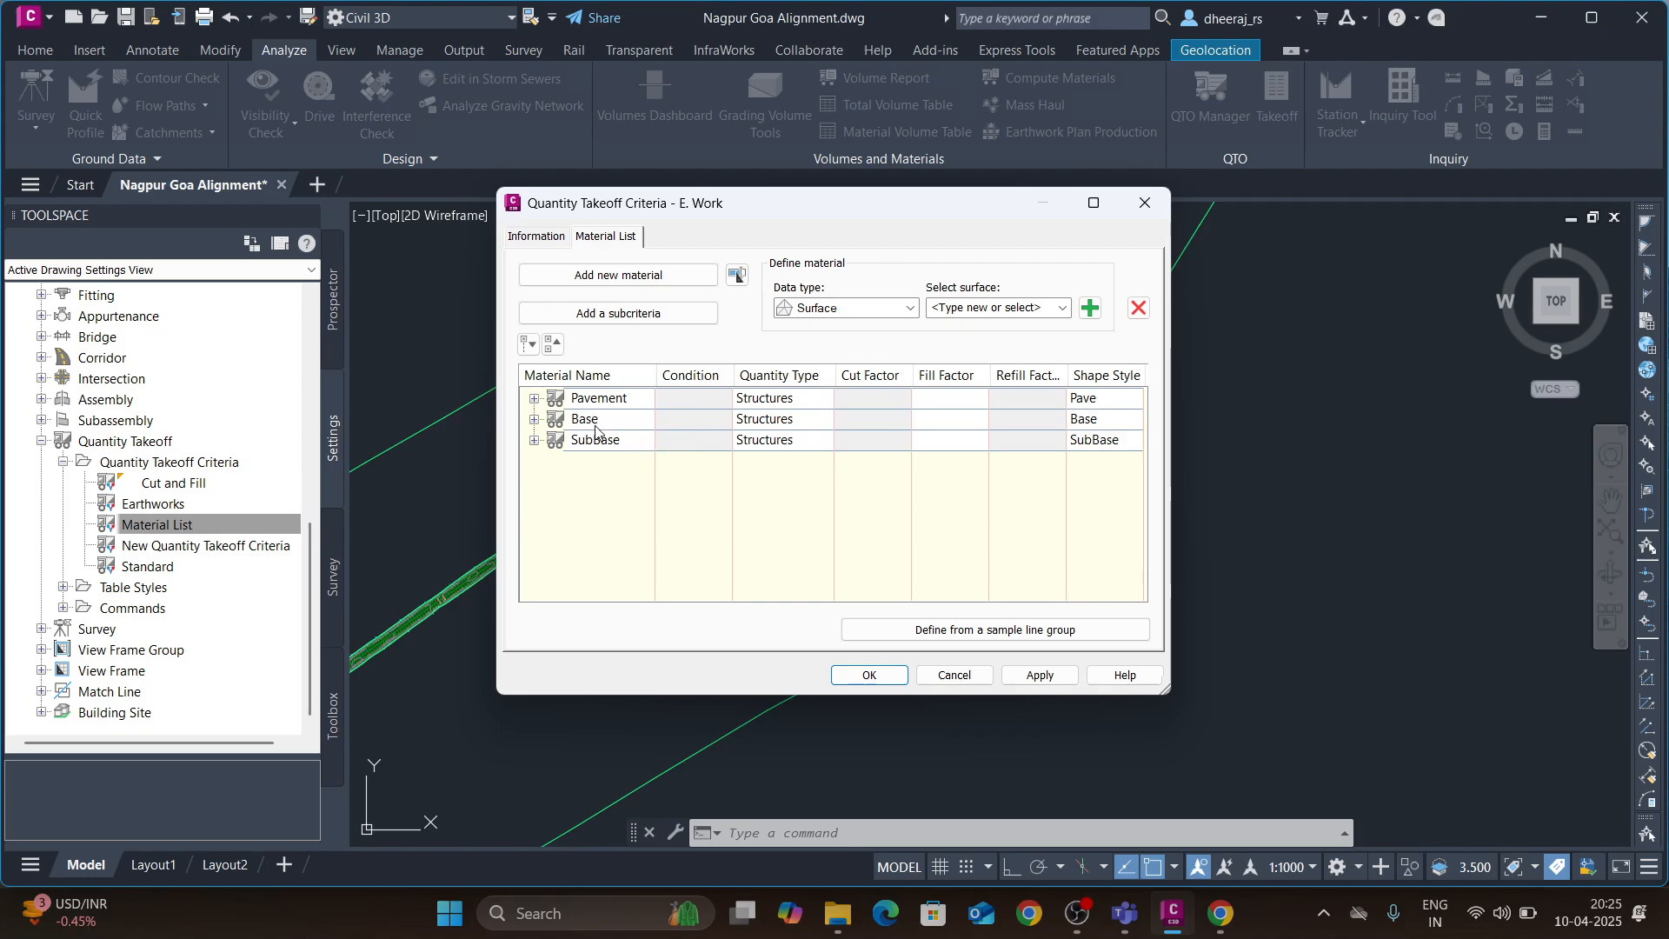
left_click(1144, 205)
- Rename the New Quantity Takeoff Criteria as E. Work and check its list of materials
left_click(180, 545)
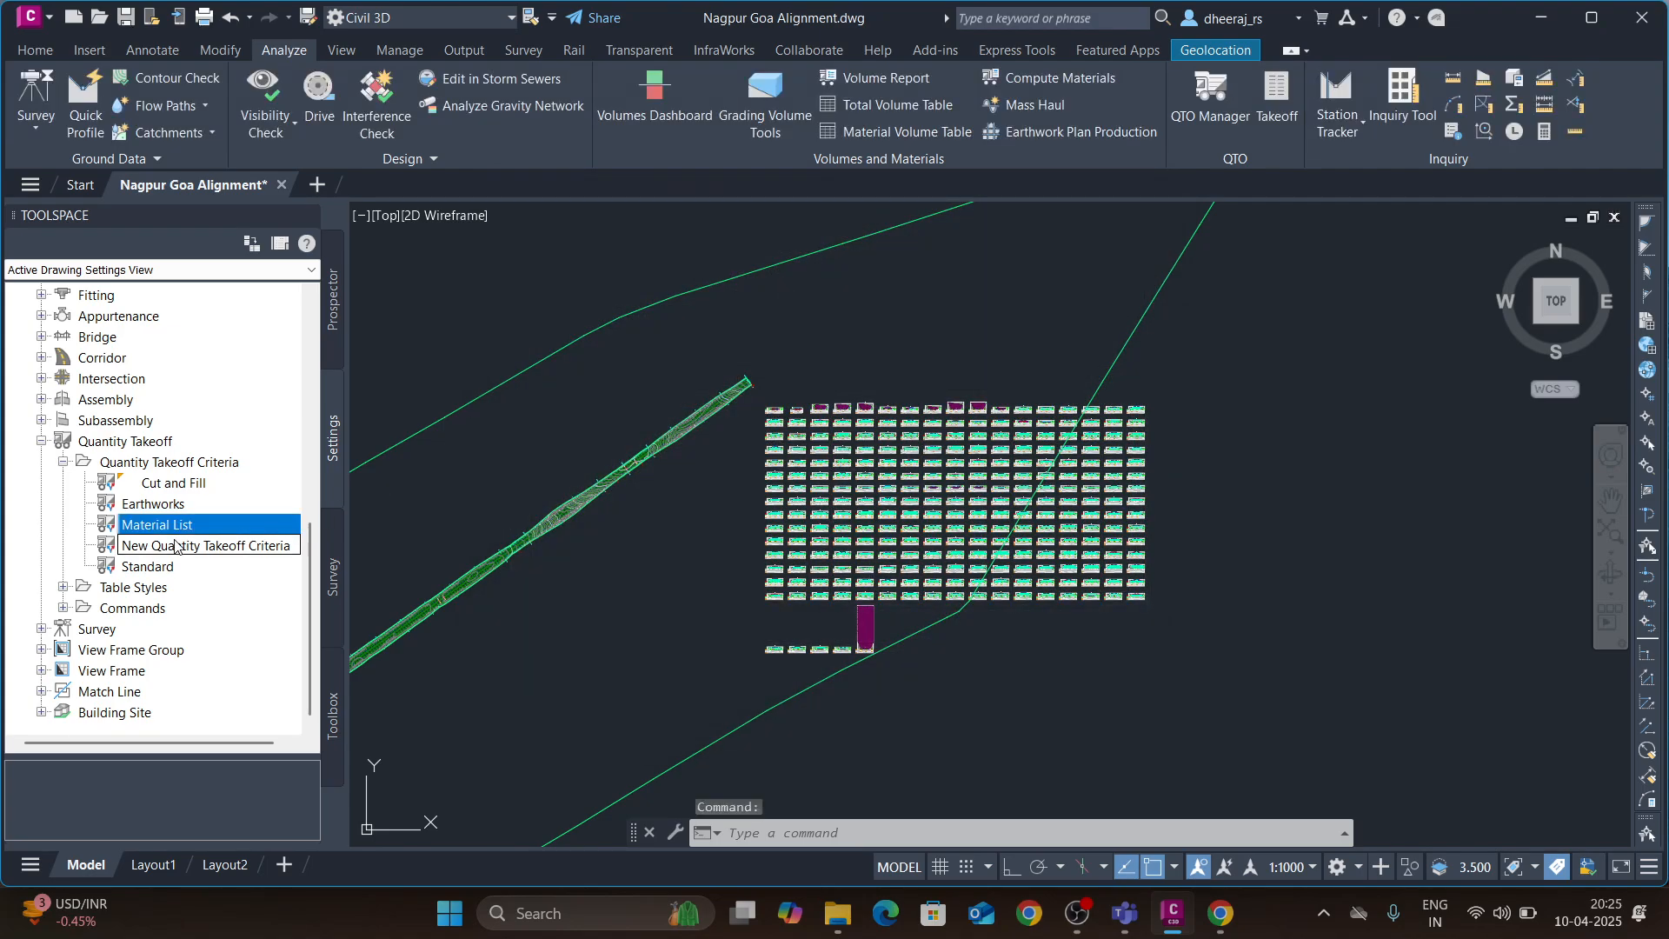
right_click(181, 545)
left_click(230, 555)
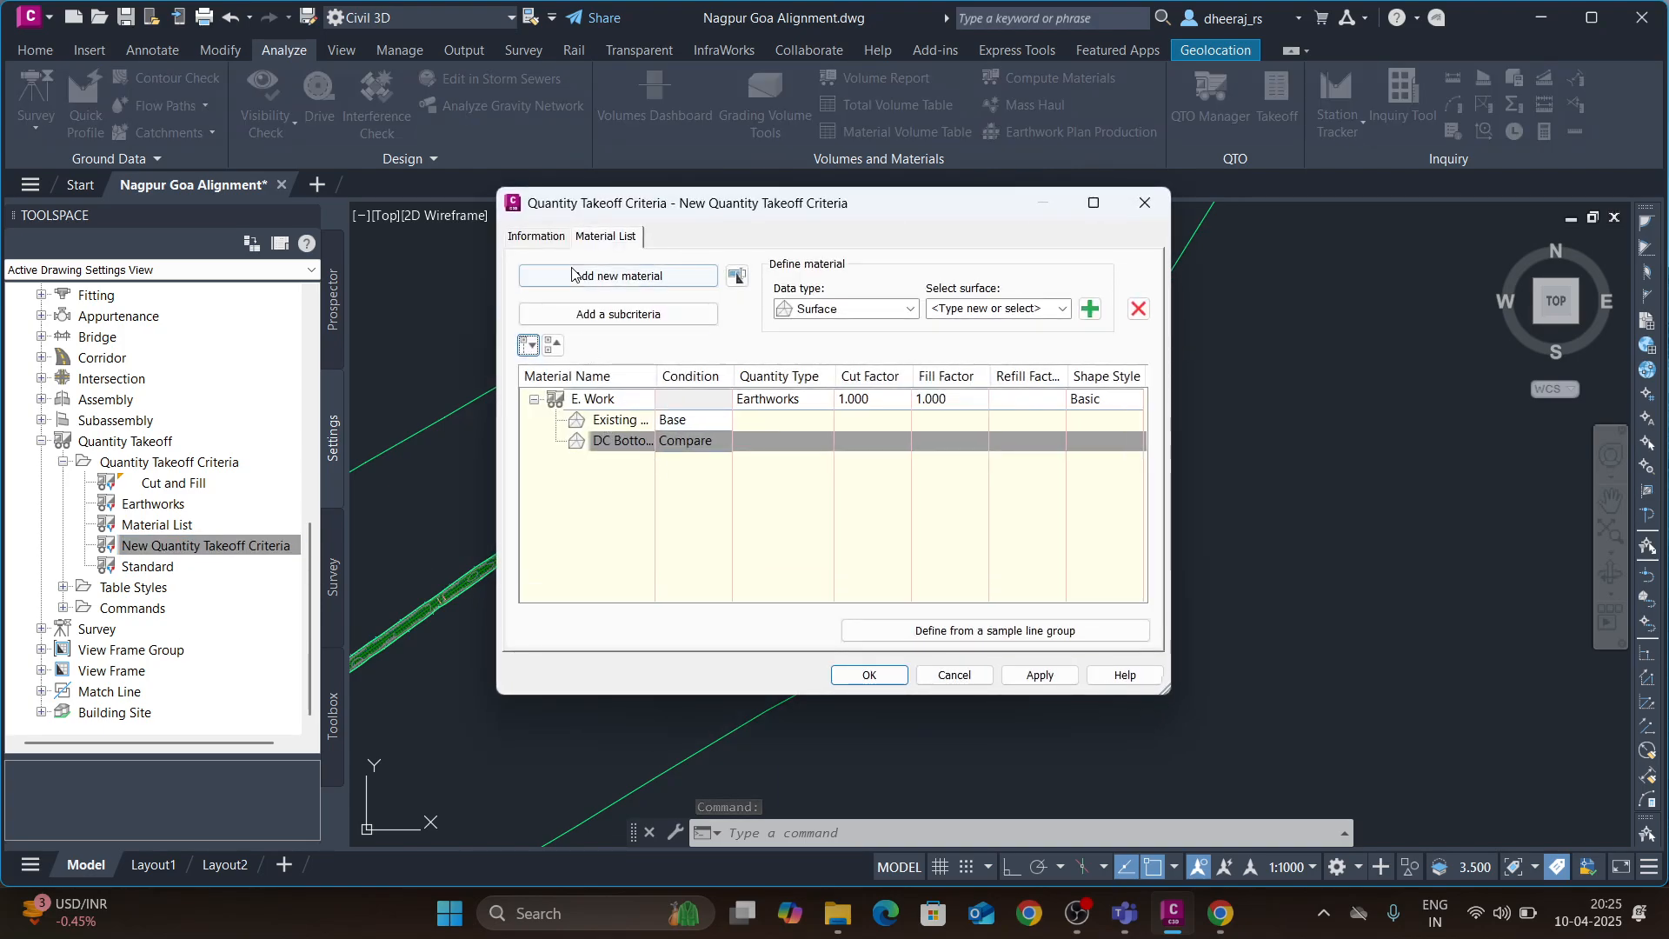
left_click(536, 236)
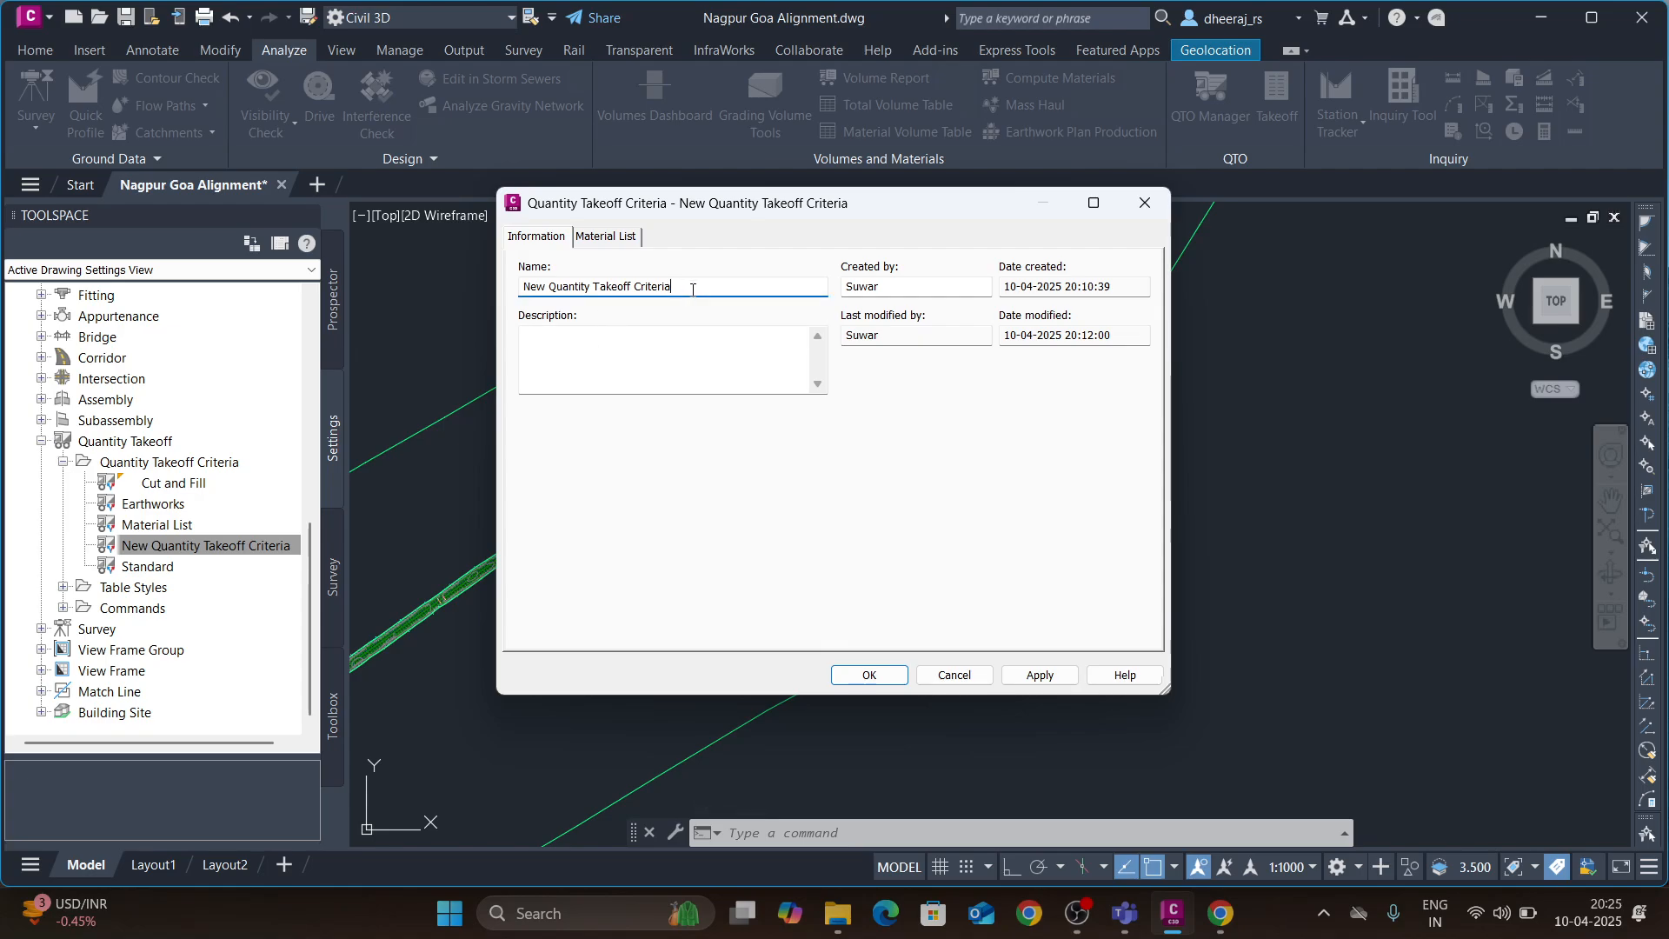
left_click_drag(693, 285, 328, 287)
type("E. Work")
left_click(606, 235)
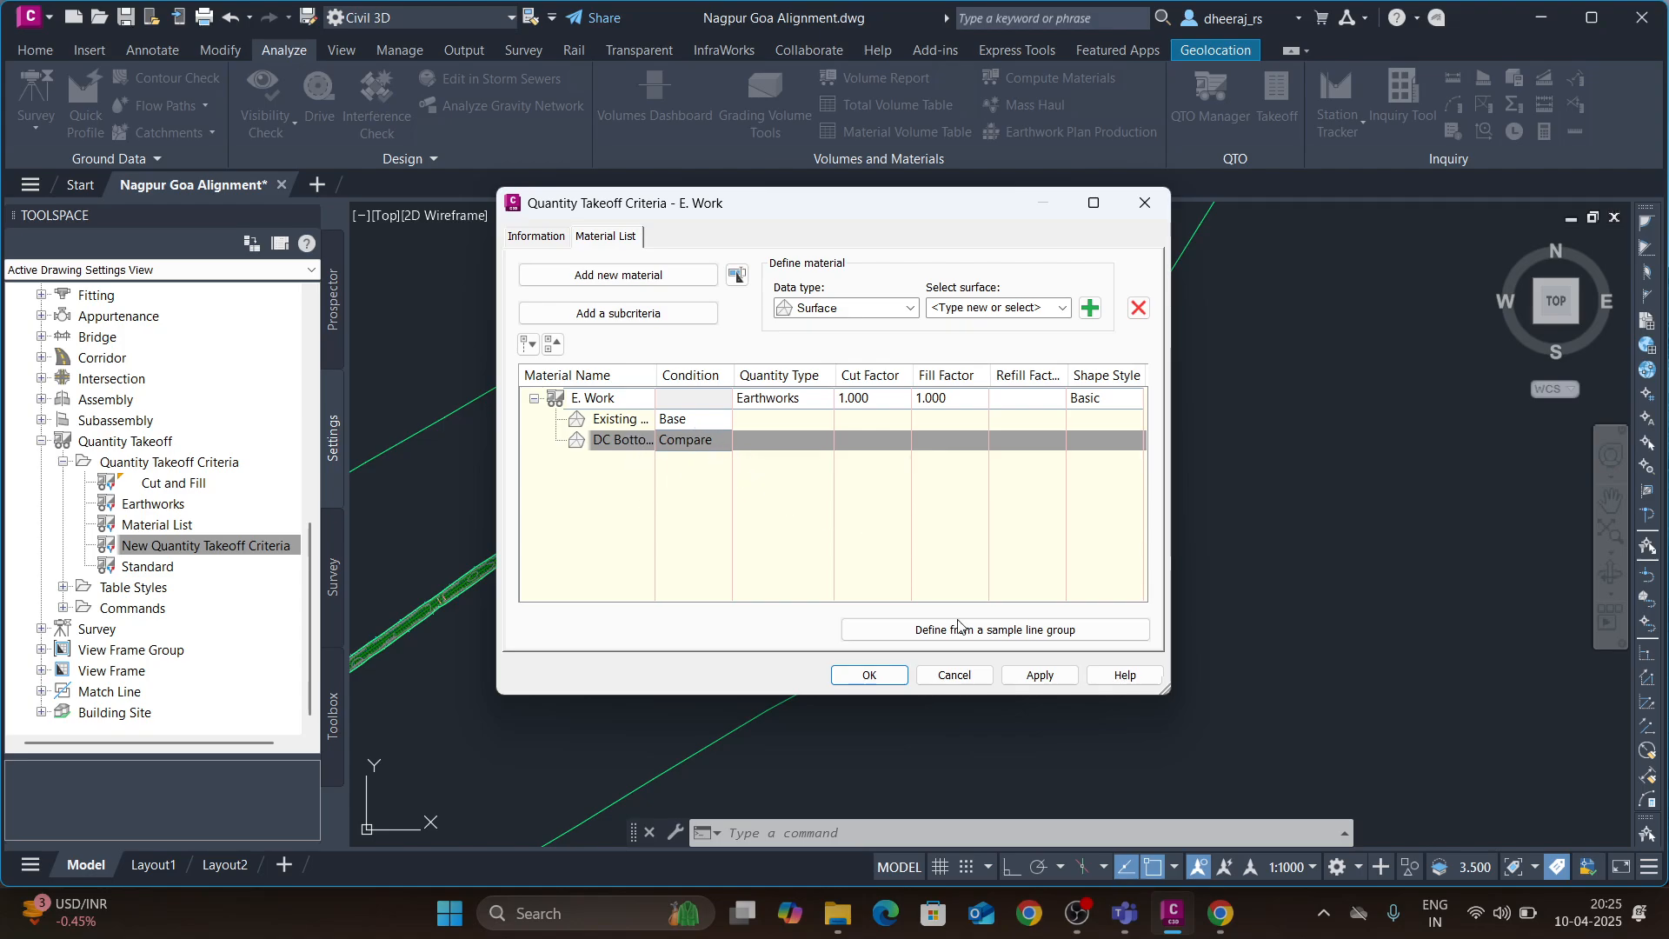
left_click(879, 674)
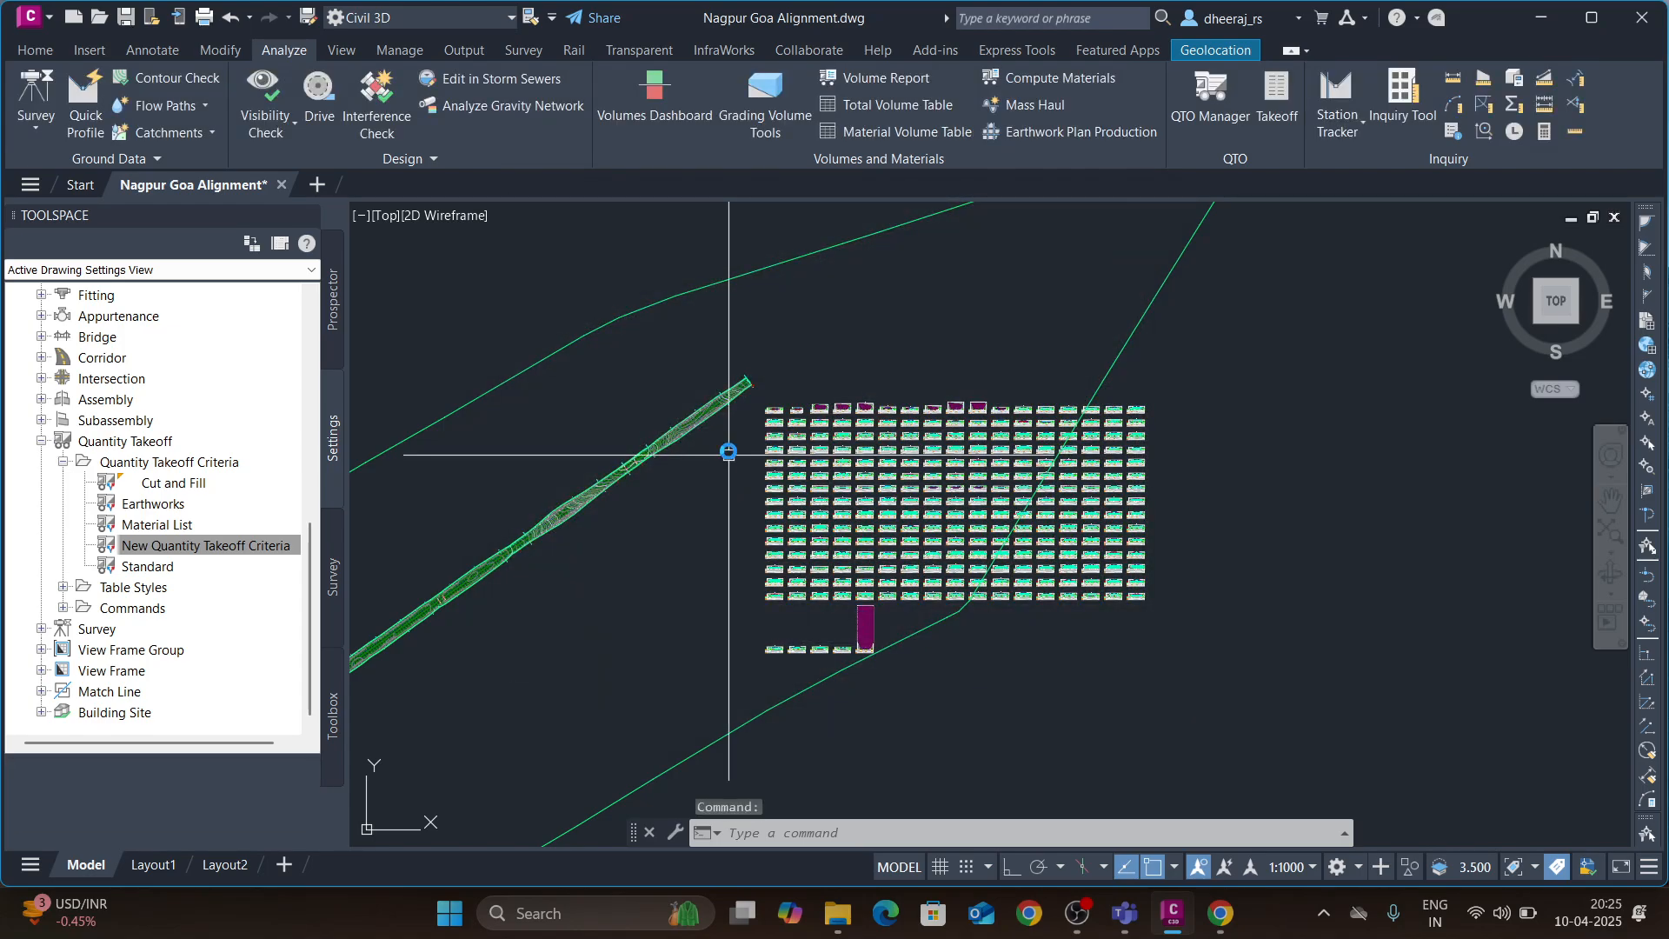
- Generate a volume report for alignment NG CL and its SAMPLE LINES group from Material List - (1), using the earthwork style sheet
left_click(884, 80)
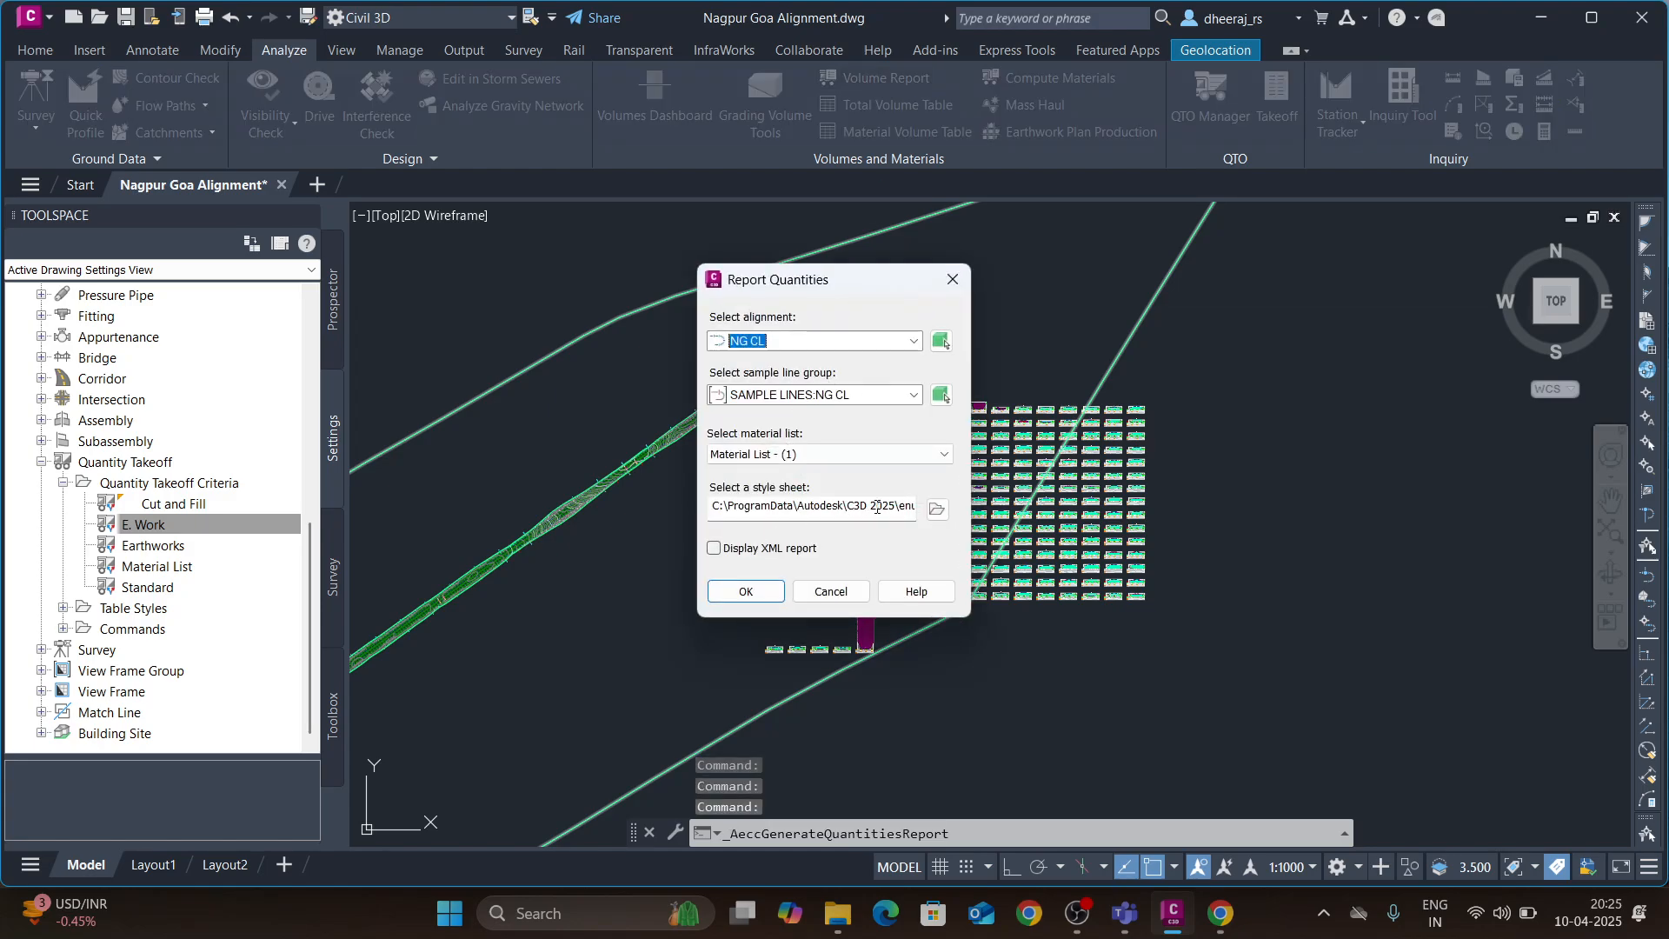
left_click(830, 454)
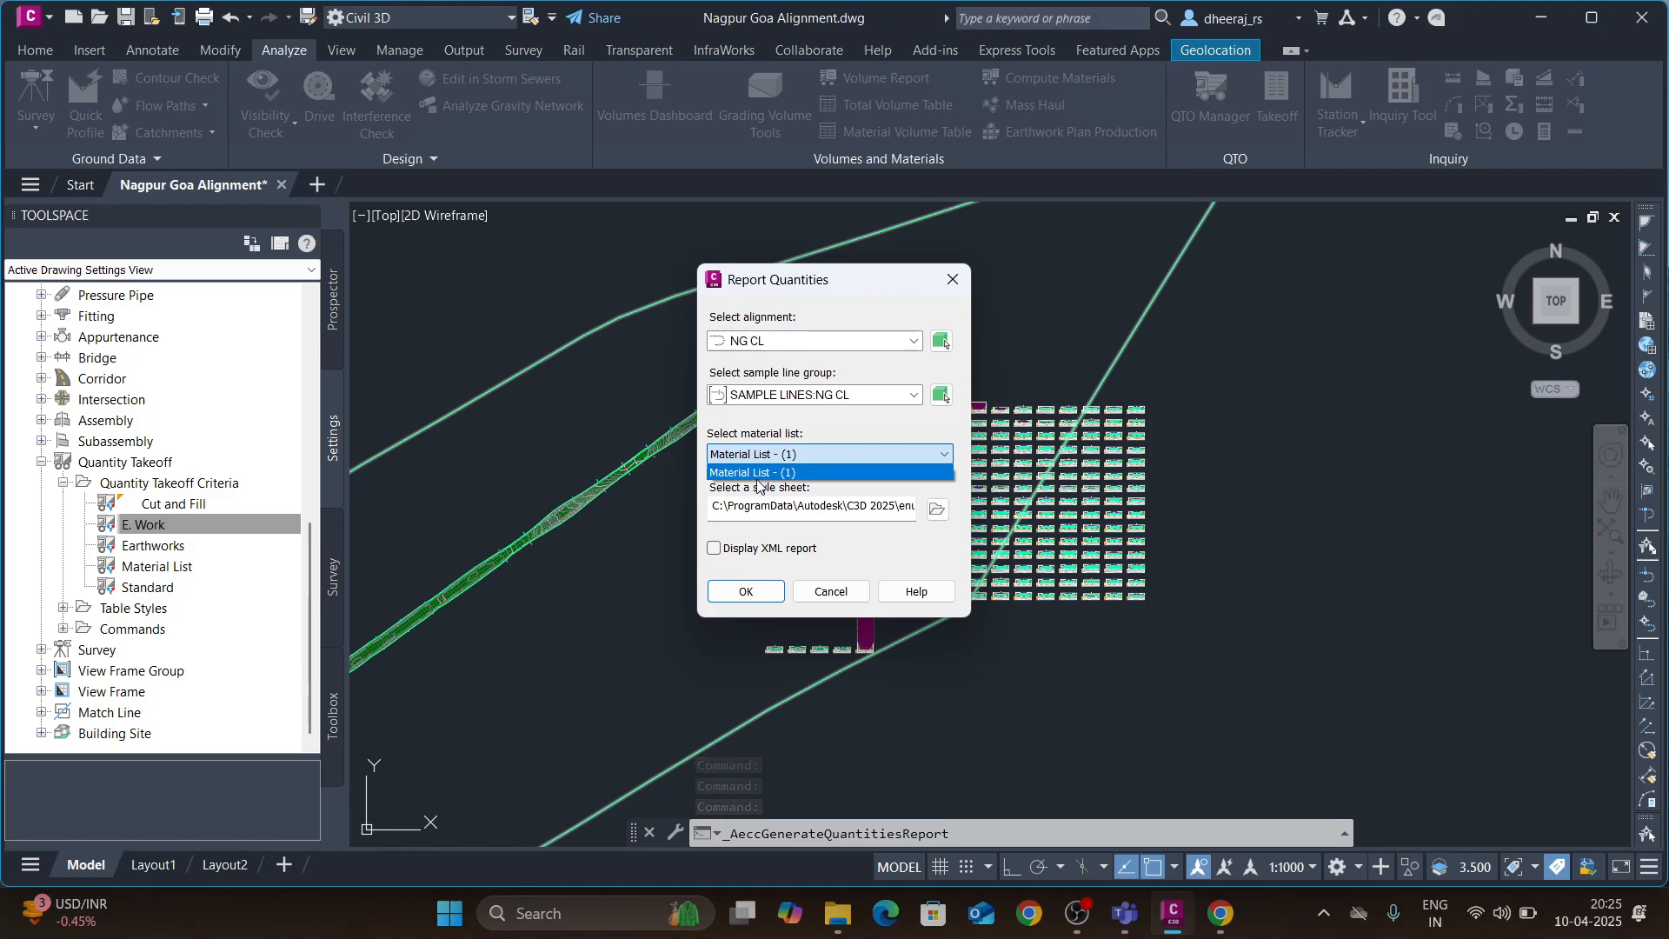
left_click(801, 474)
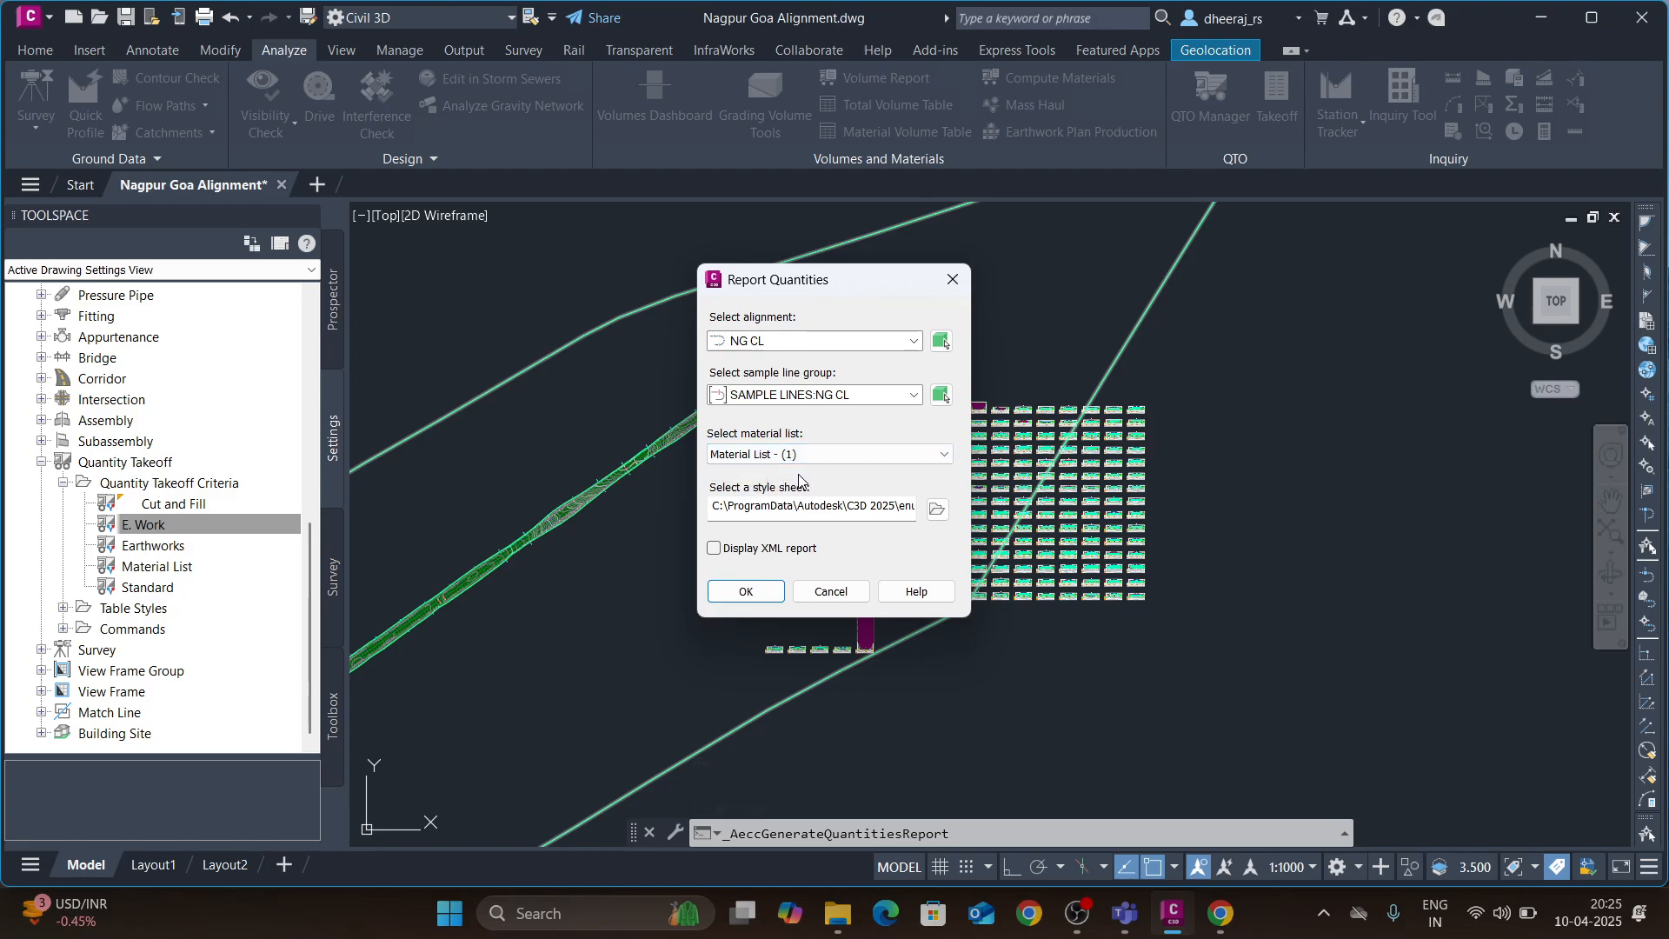
left_click(937, 511)
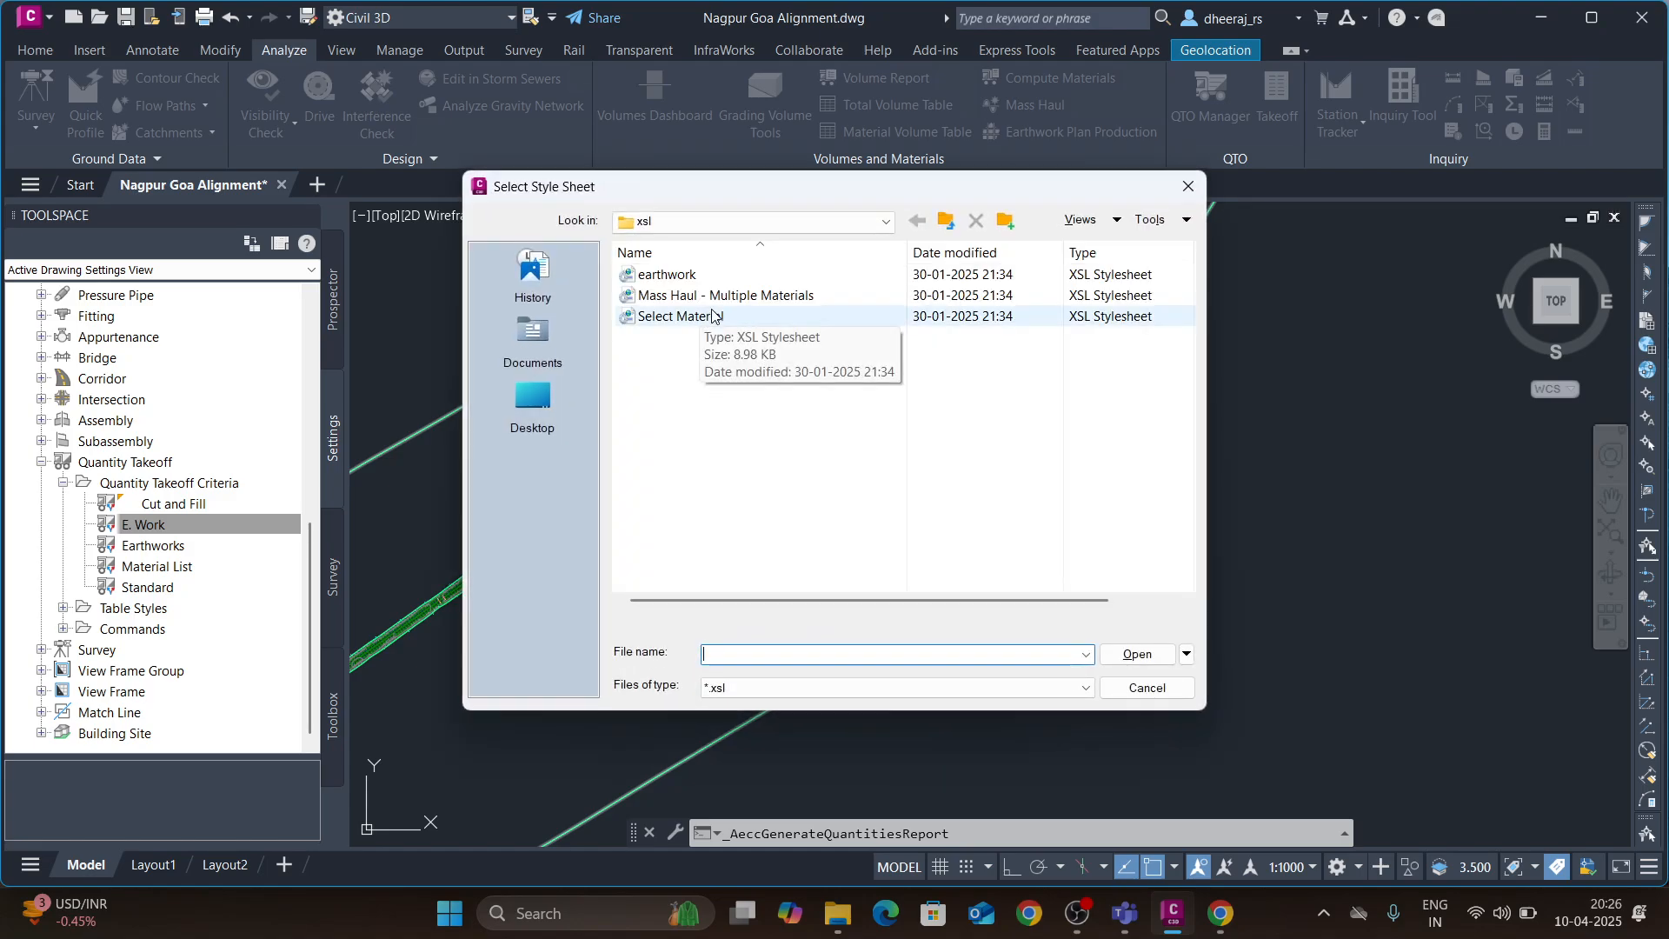
left_click(674, 276)
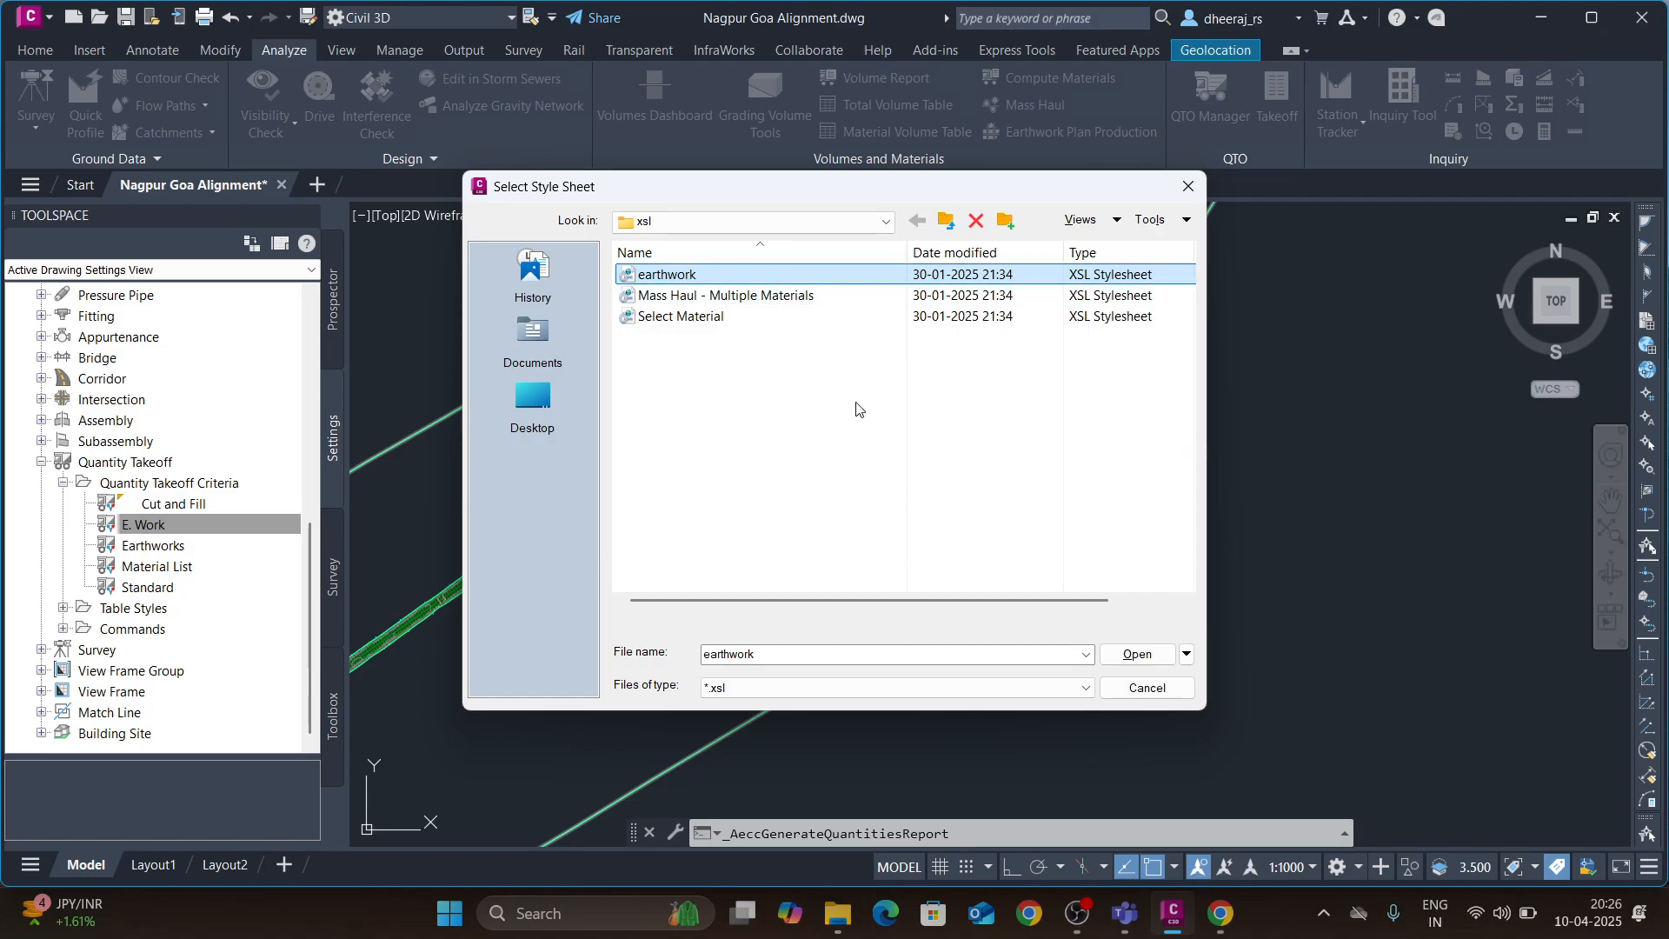
left_click(1138, 656)
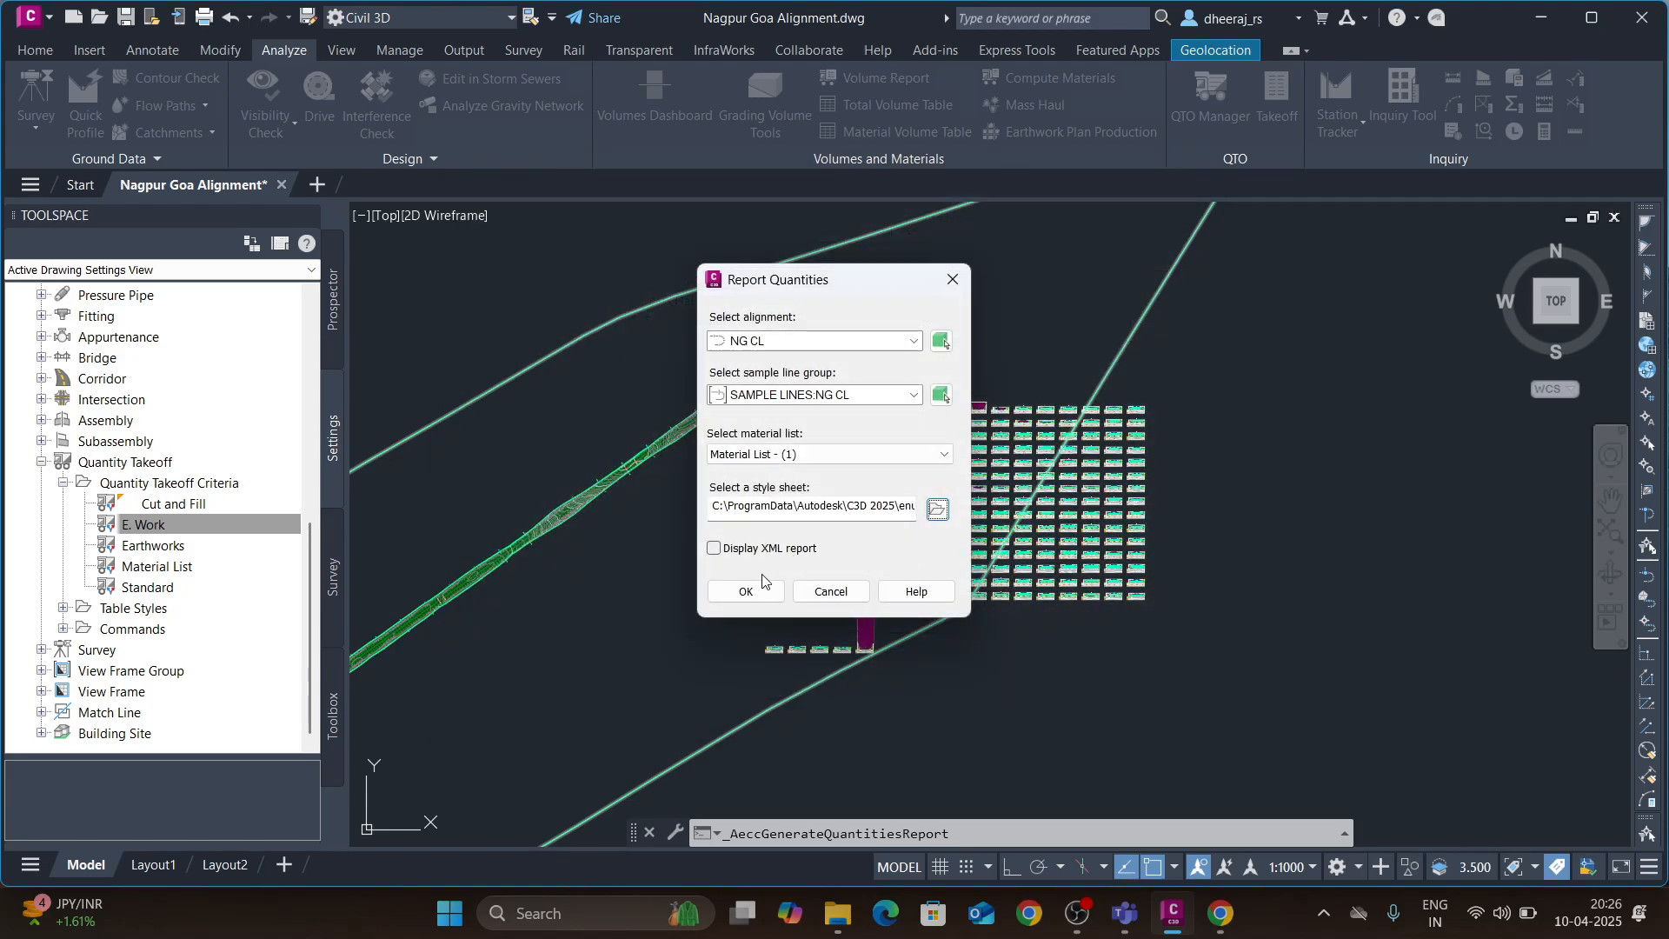
left_click(937, 508)
left_click(667, 274)
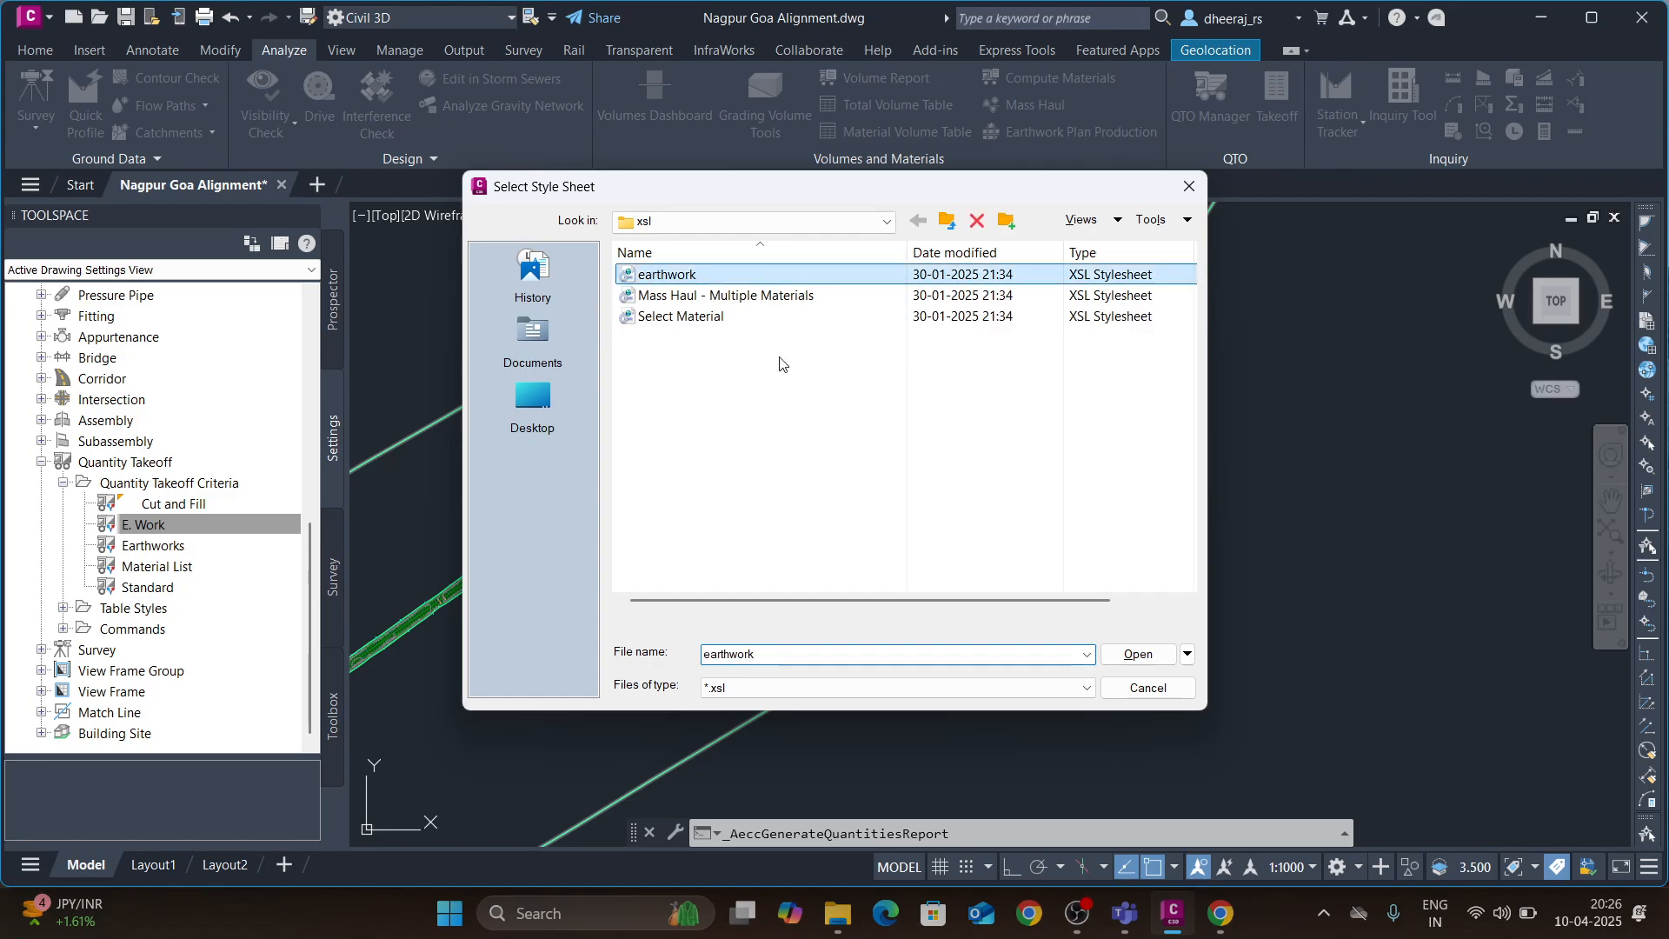
left_click(1138, 654)
left_click(751, 597)
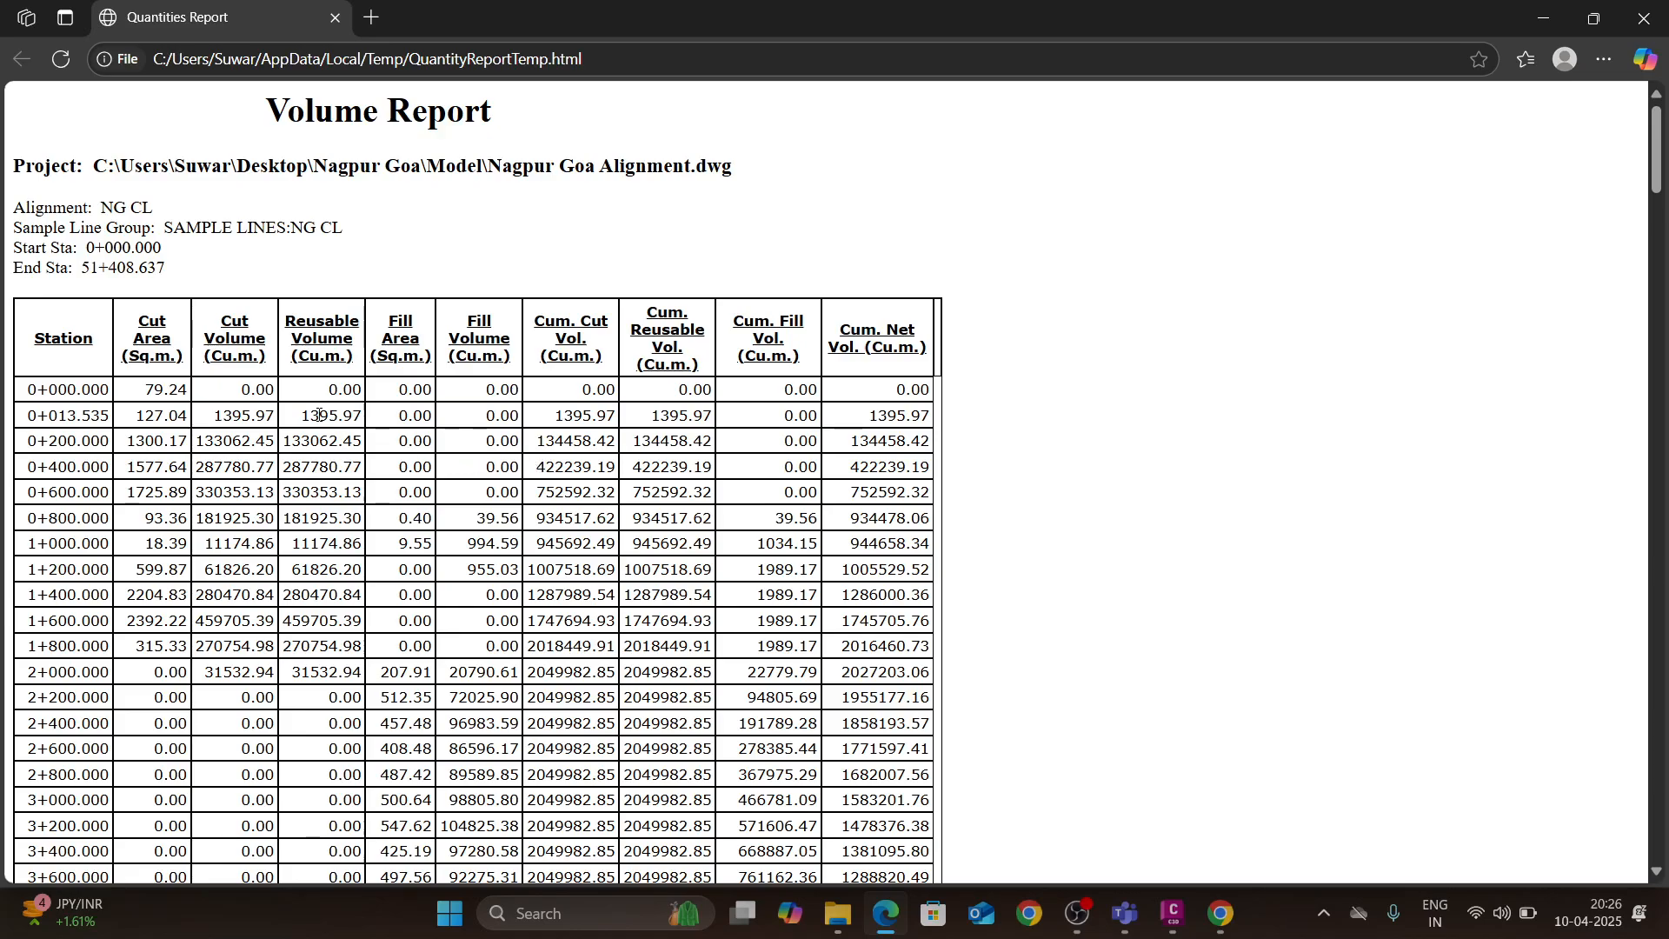
- Examine the cut and fill areas and volumes per station through the whole volume report, and close it
left_click_drag(21, 394, 887, 828)
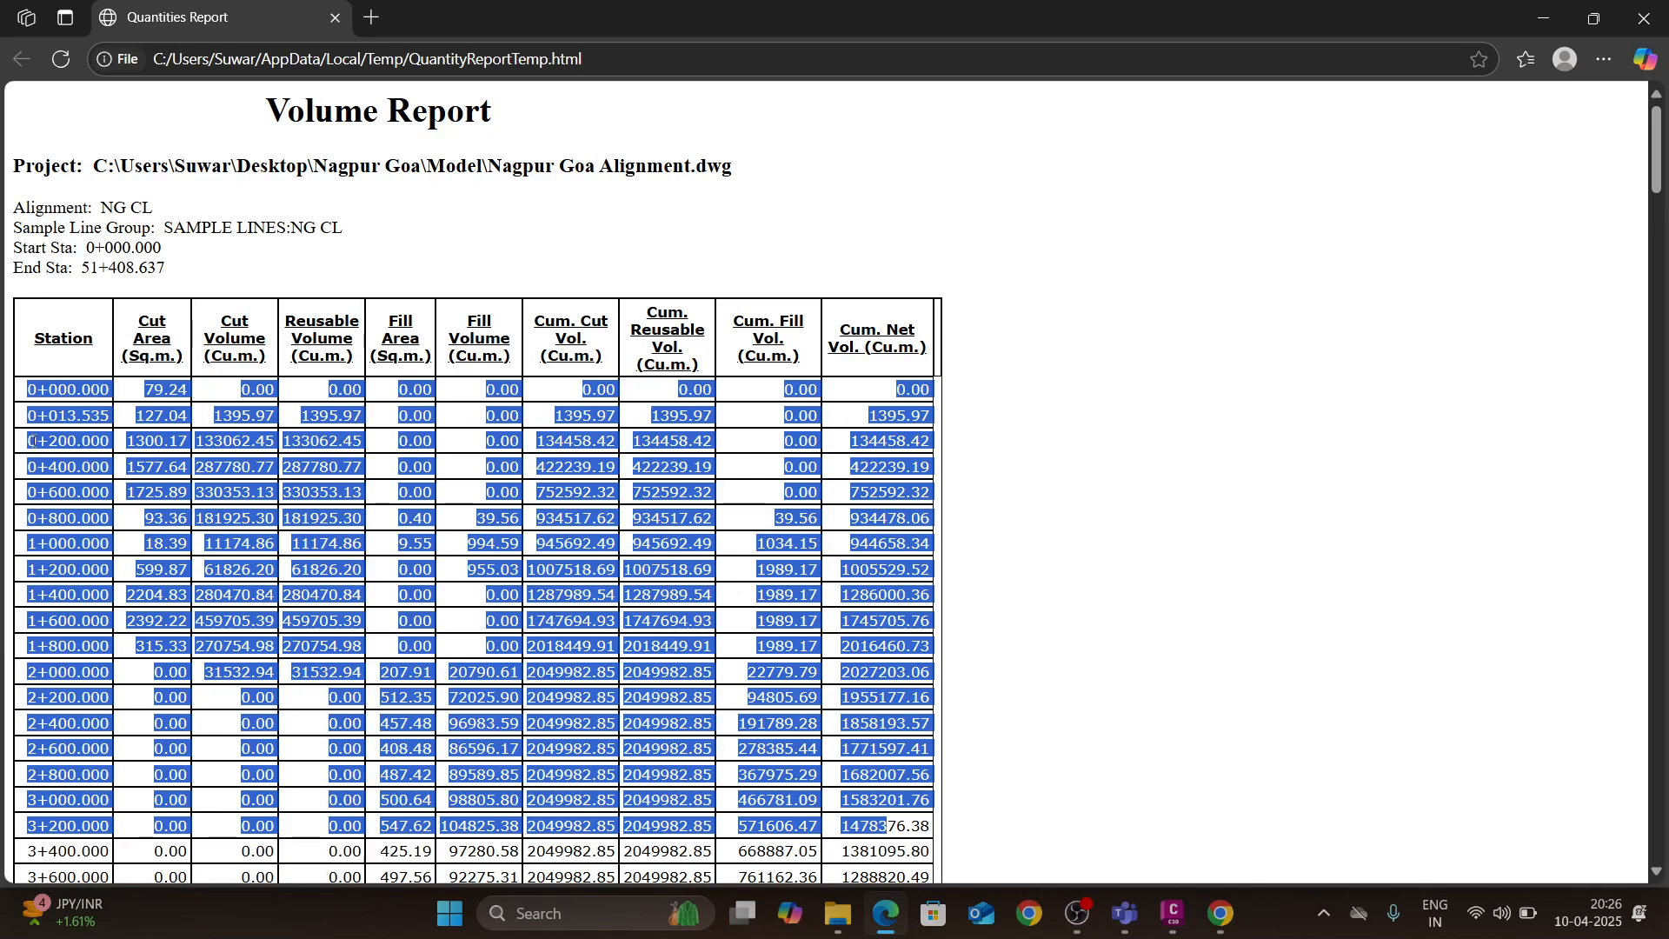
left_click(402, 432)
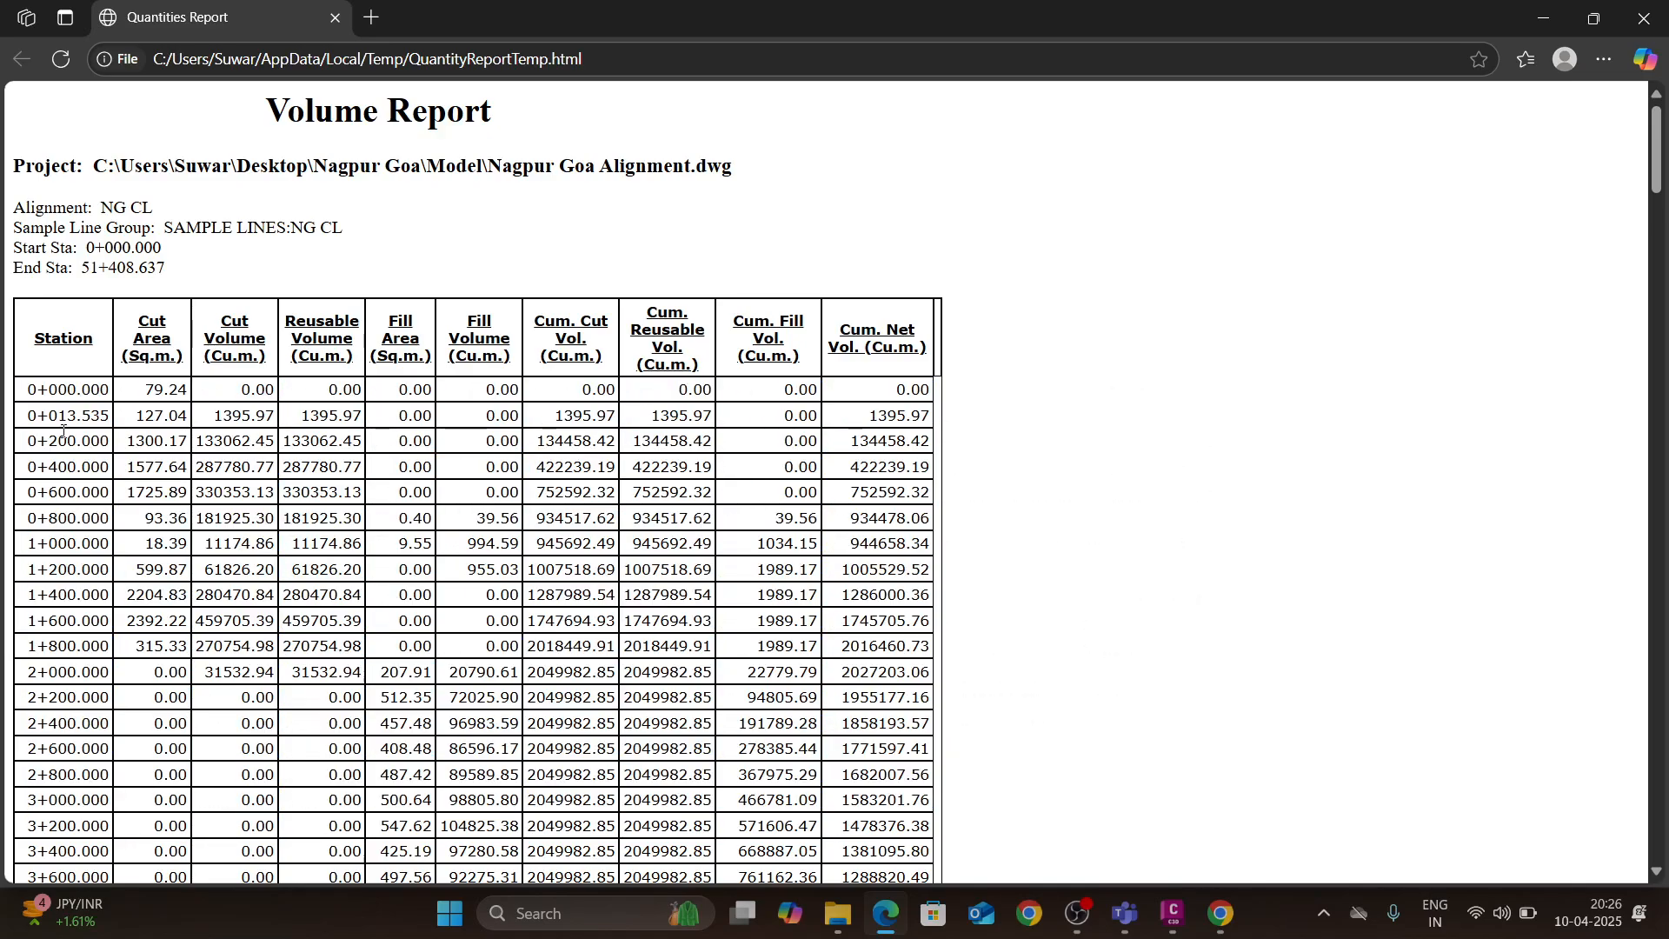
left_click_drag(21, 445, 939, 448)
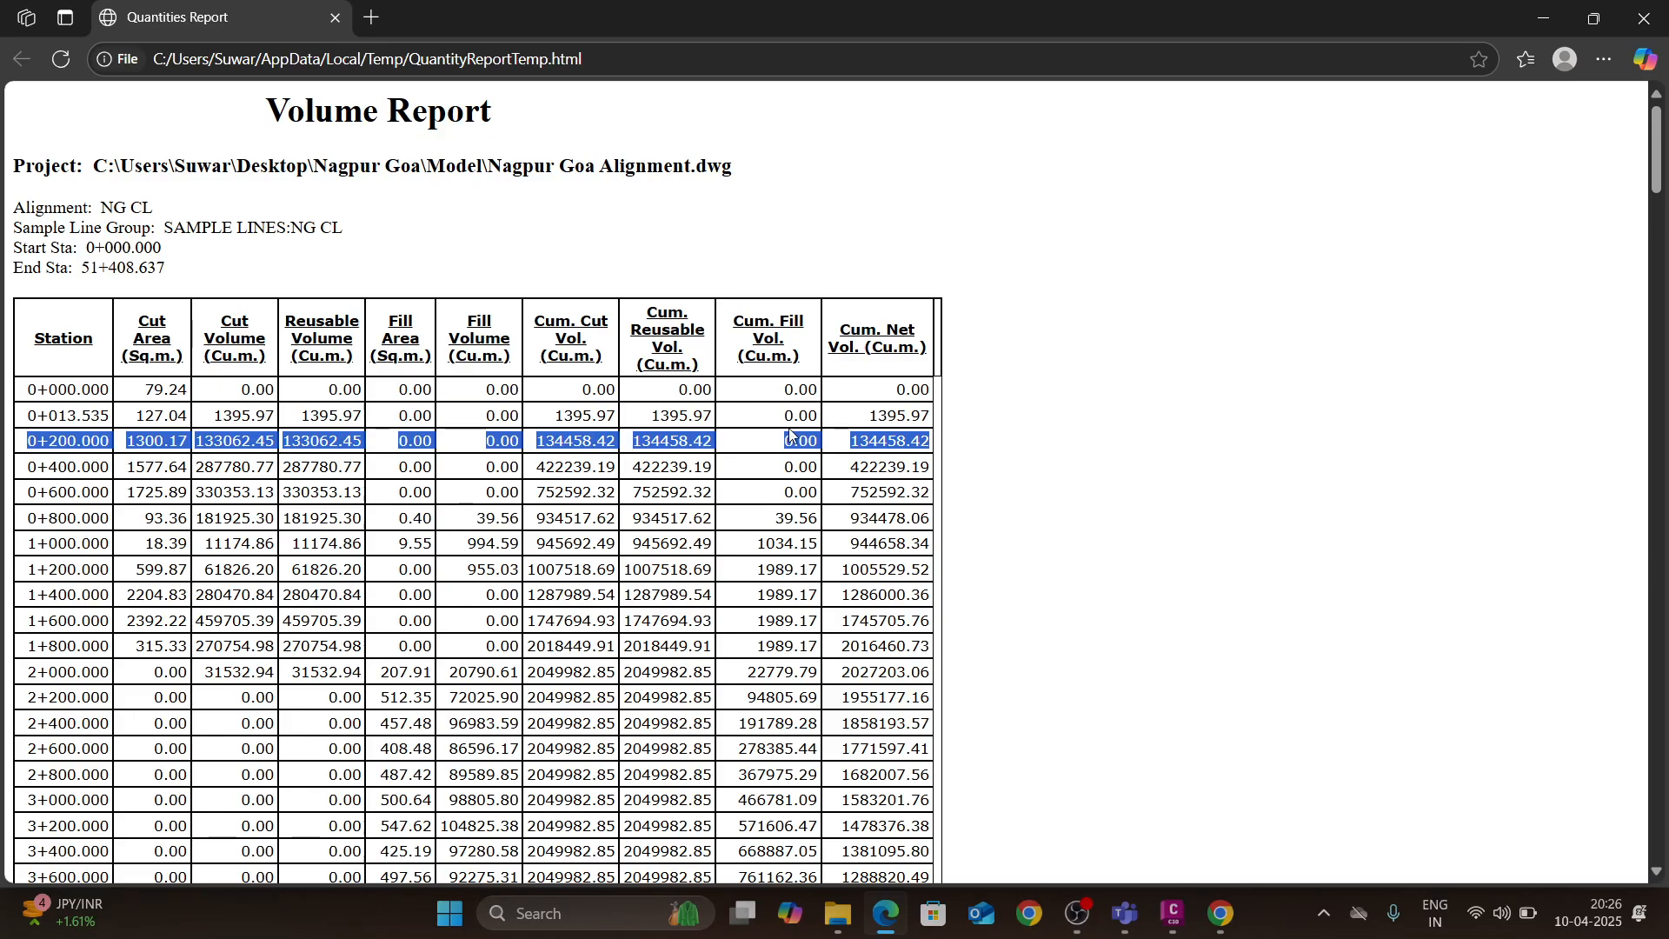
scroll(787, 456, "down", 10)
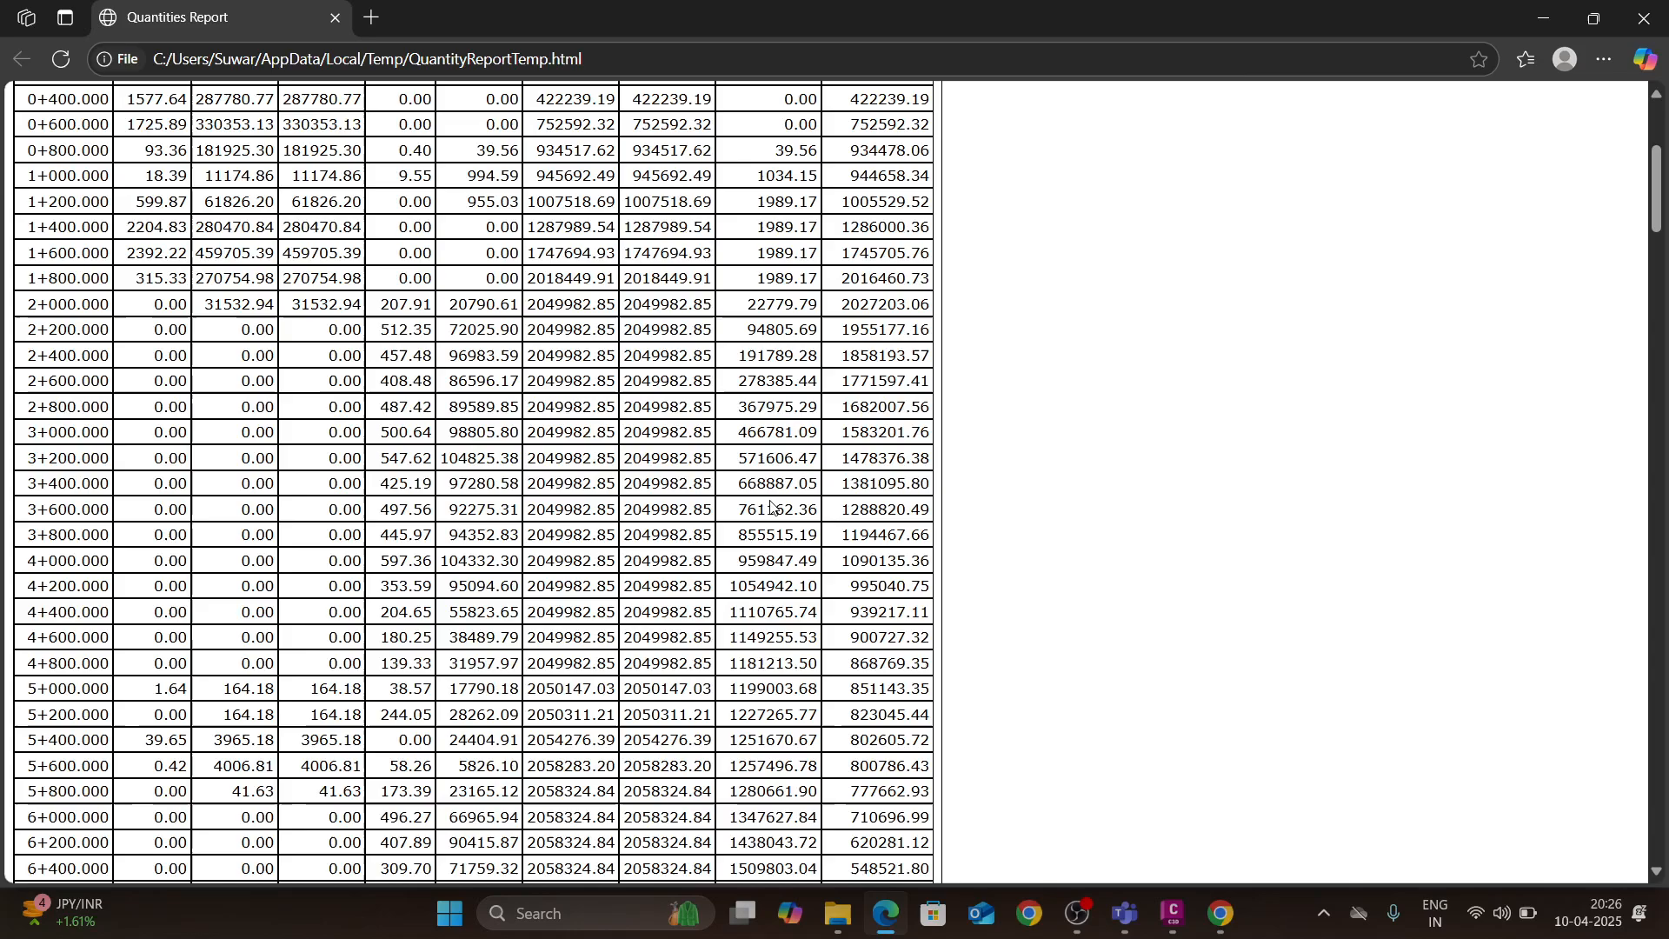
scroll(771, 515, "down", 12)
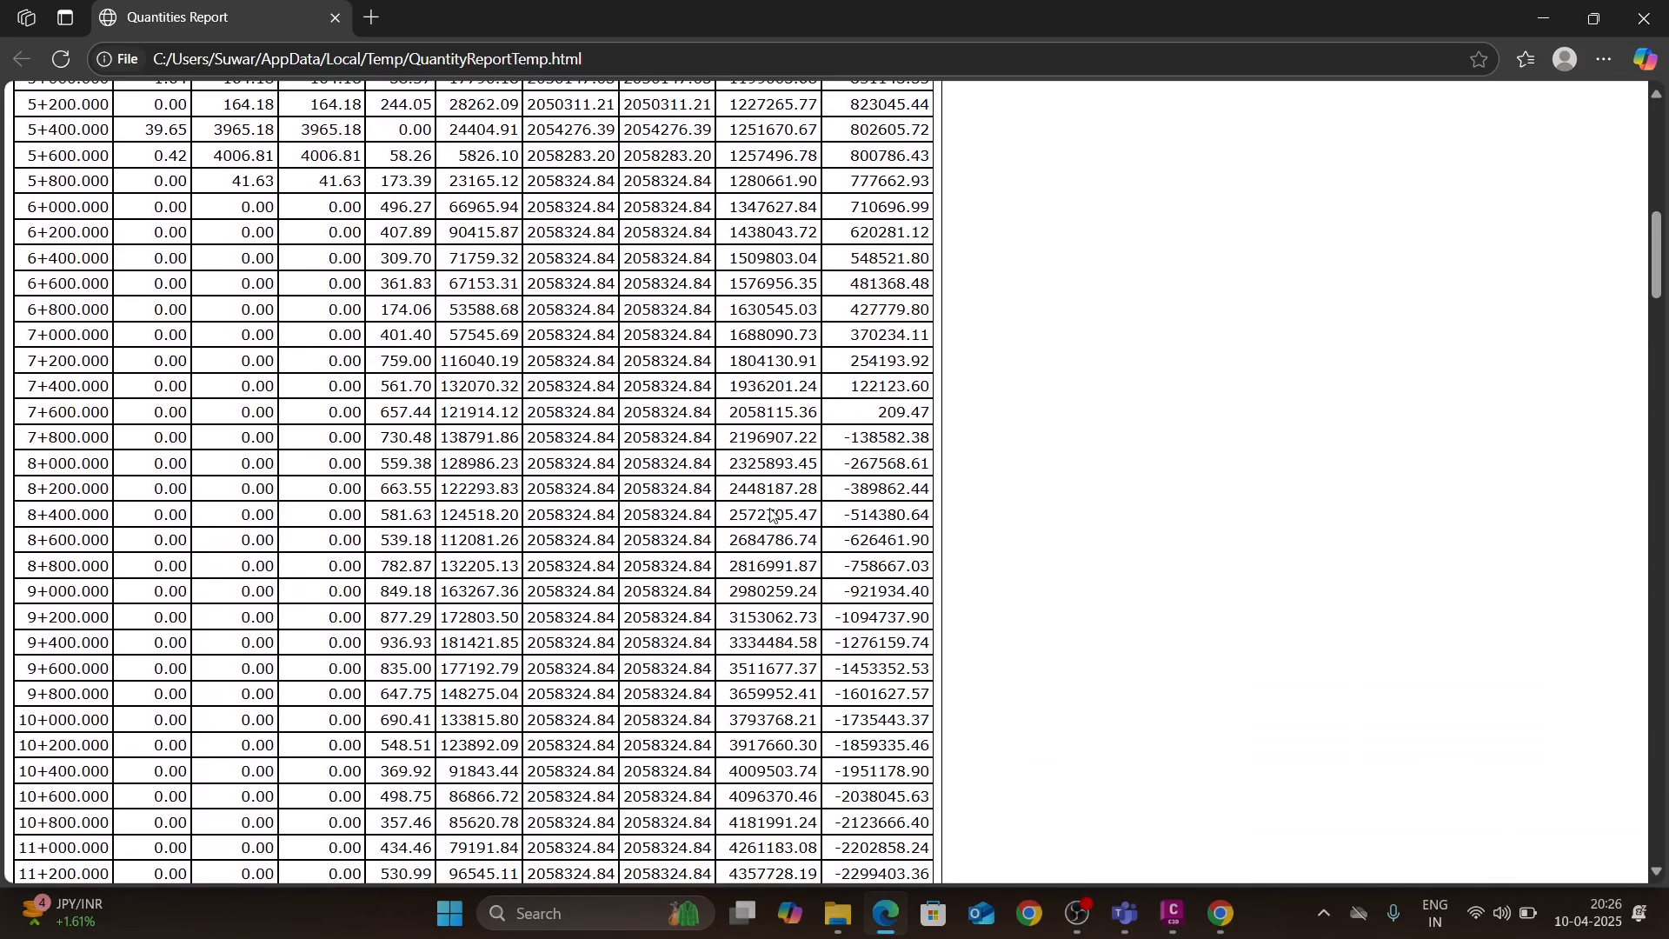
scroll(771, 514, "down", 20)
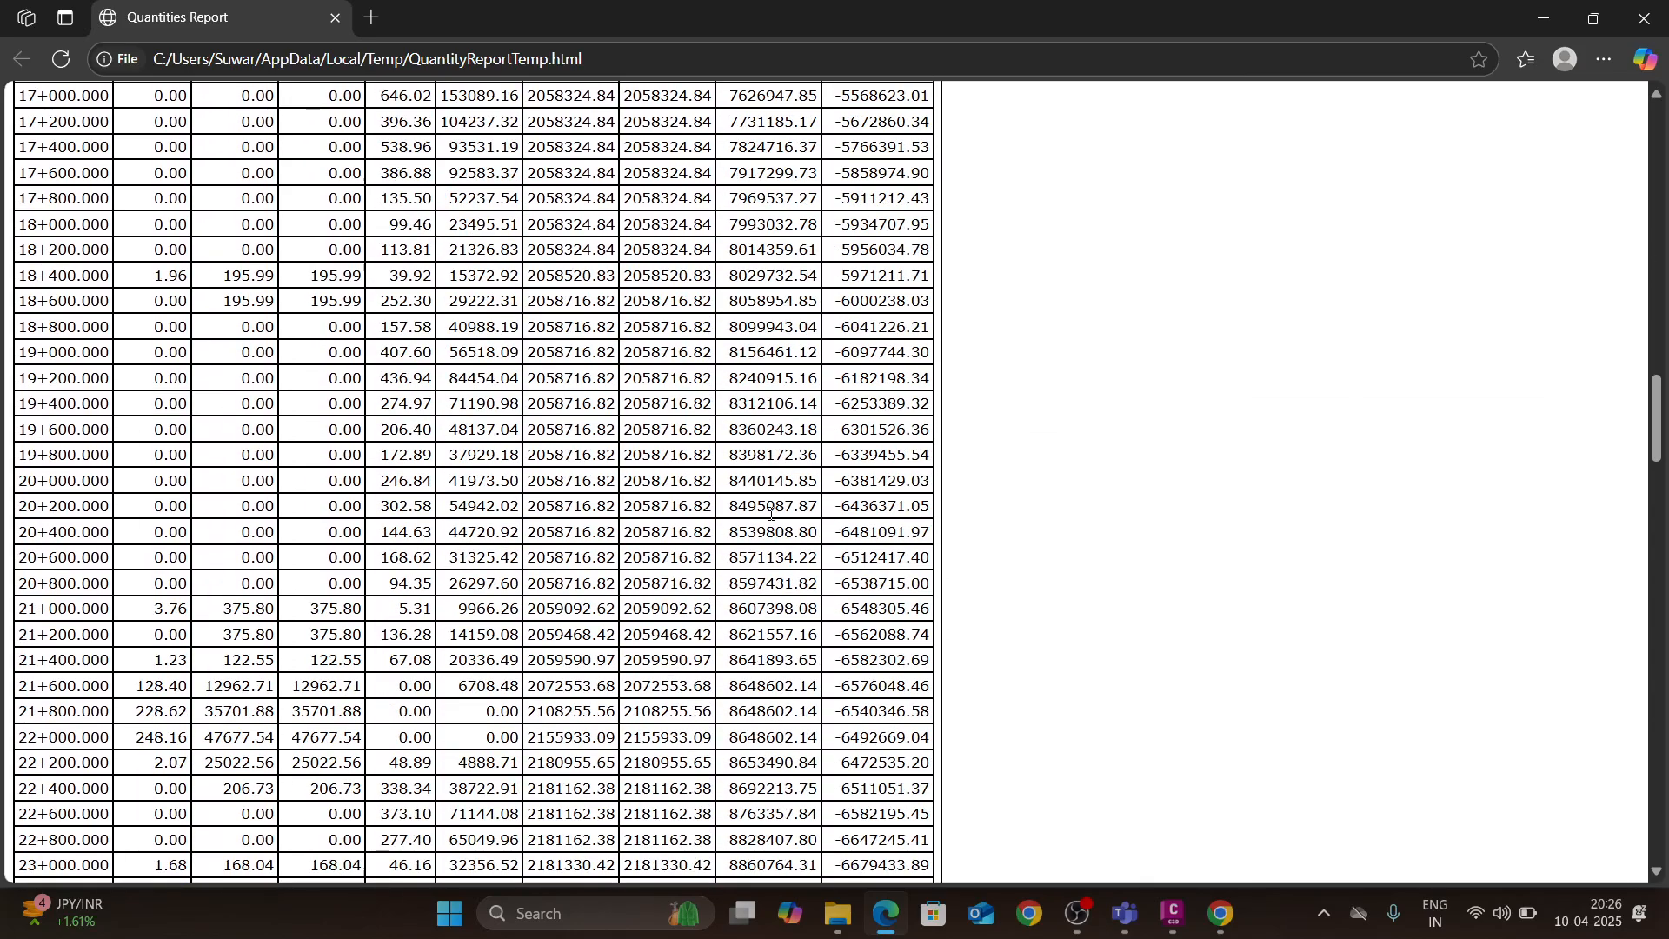
scroll(765, 535, "down", 10)
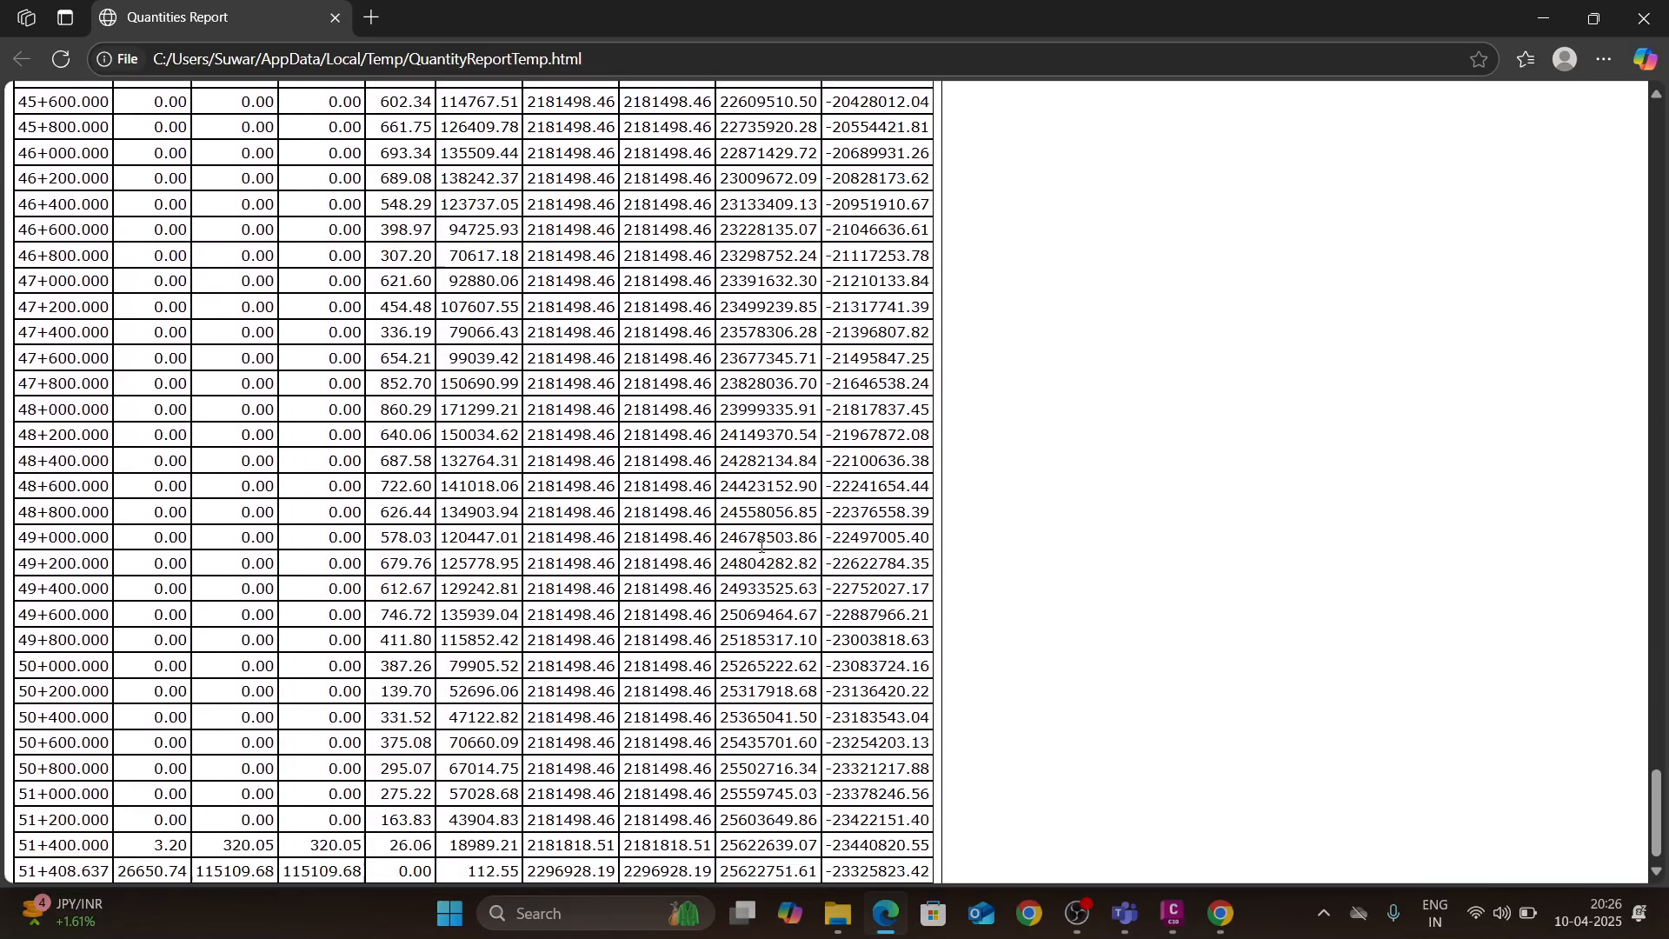
scroll(763, 559, "up", 20)
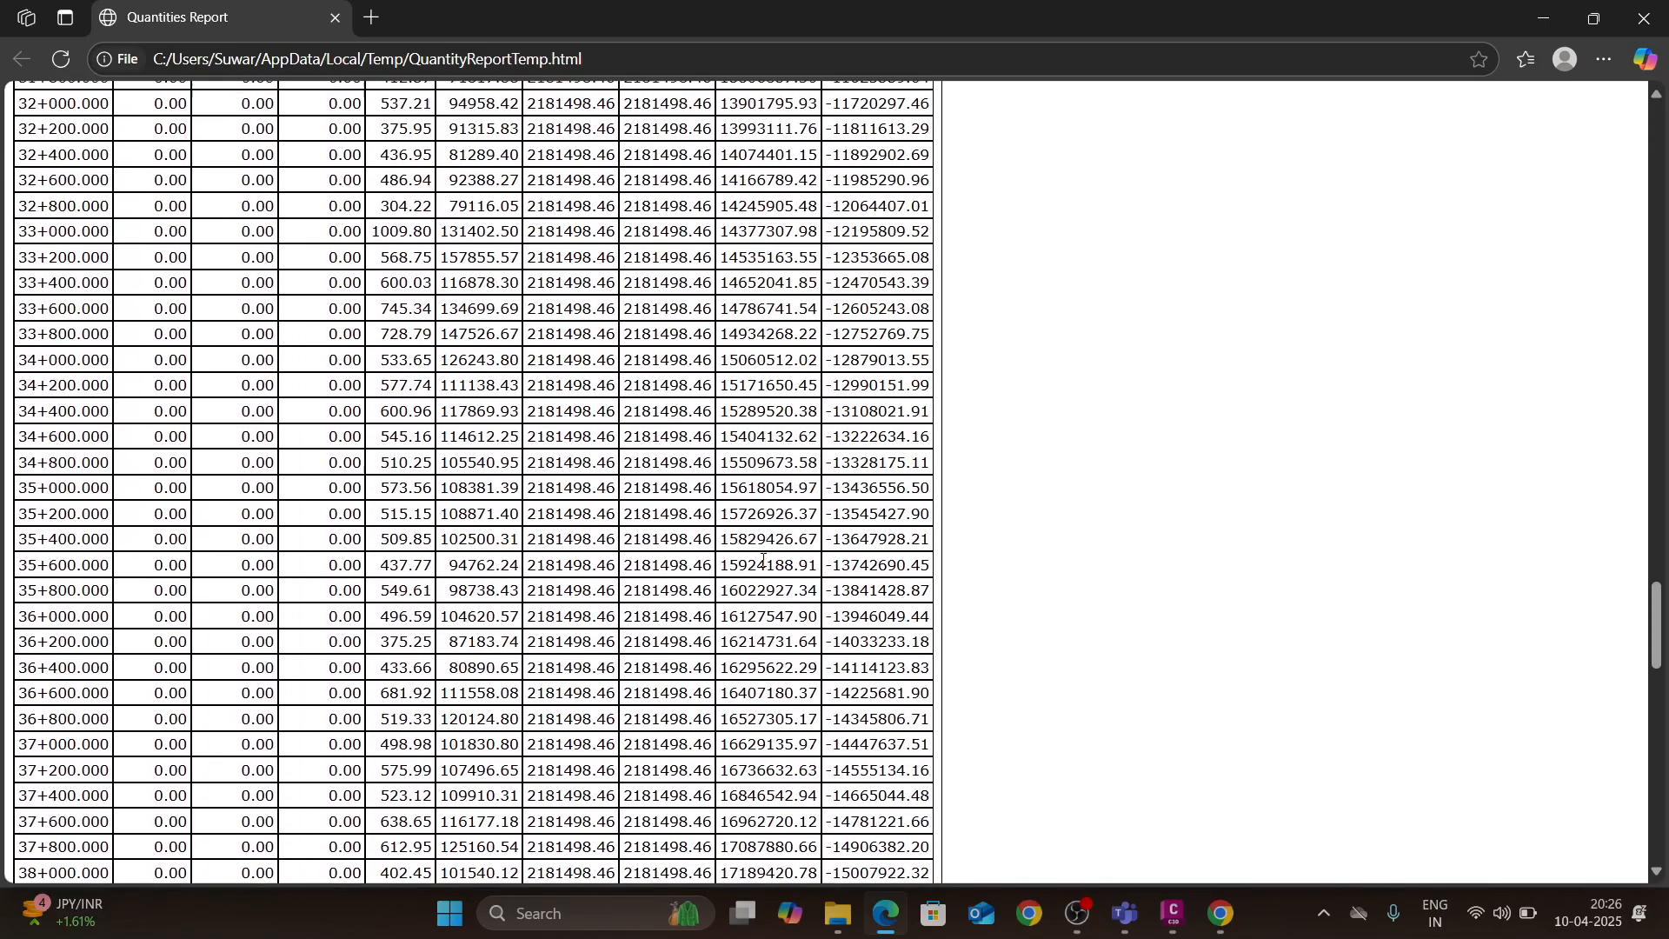
scroll(772, 537, "up", 19)
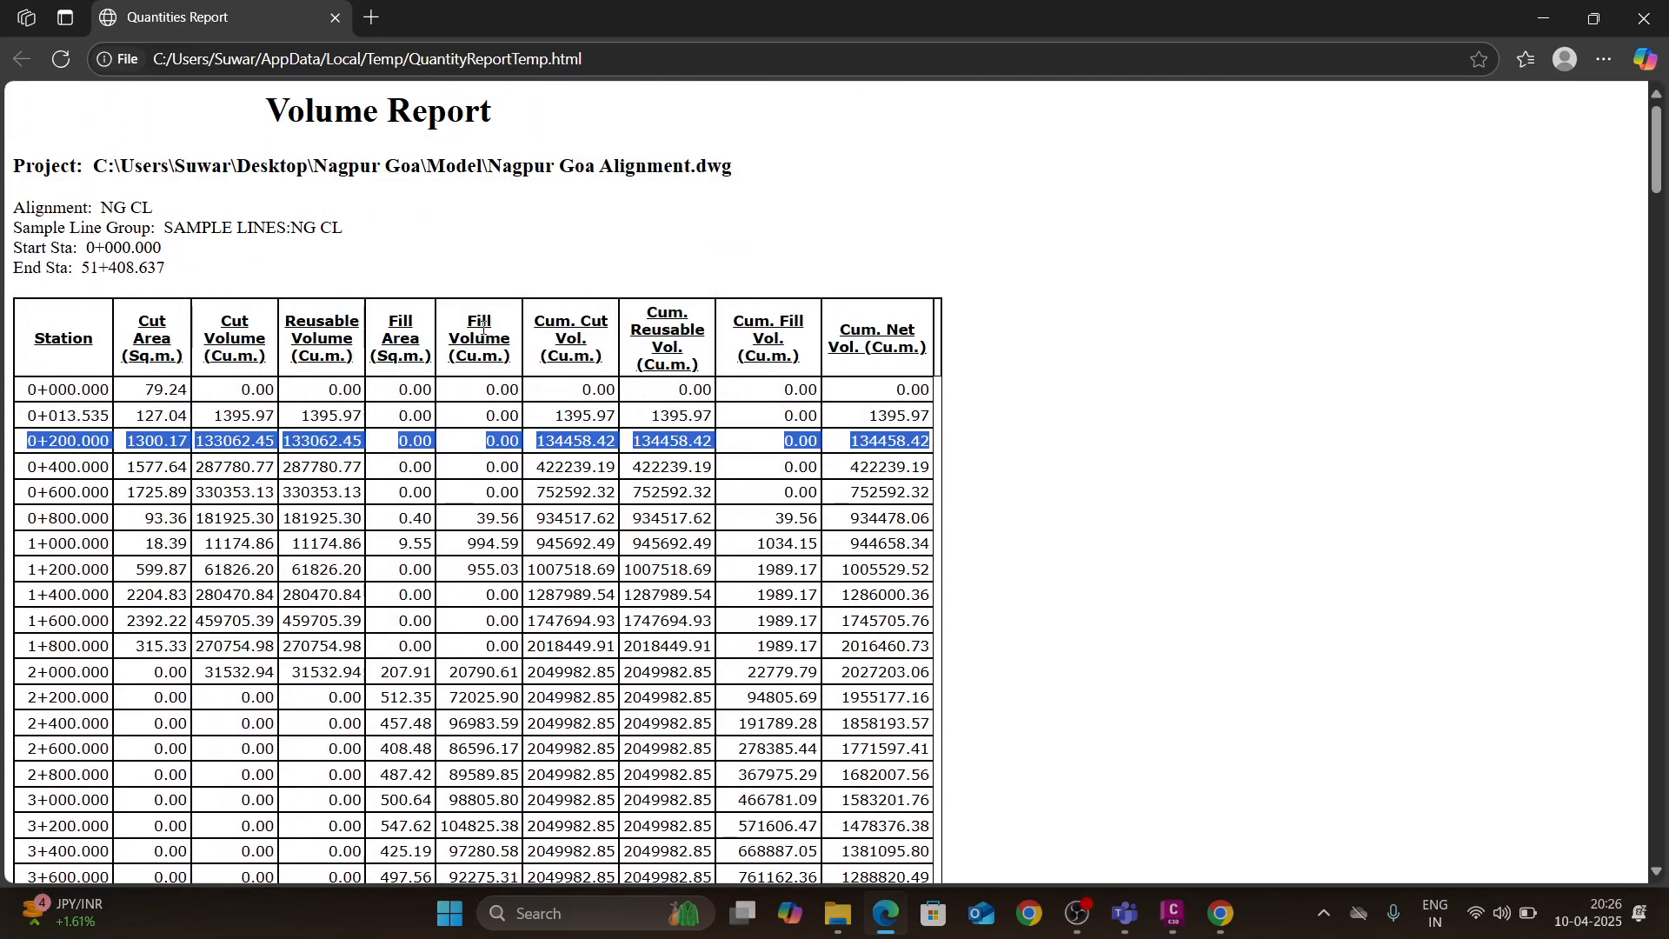
left_click(1646, 18)
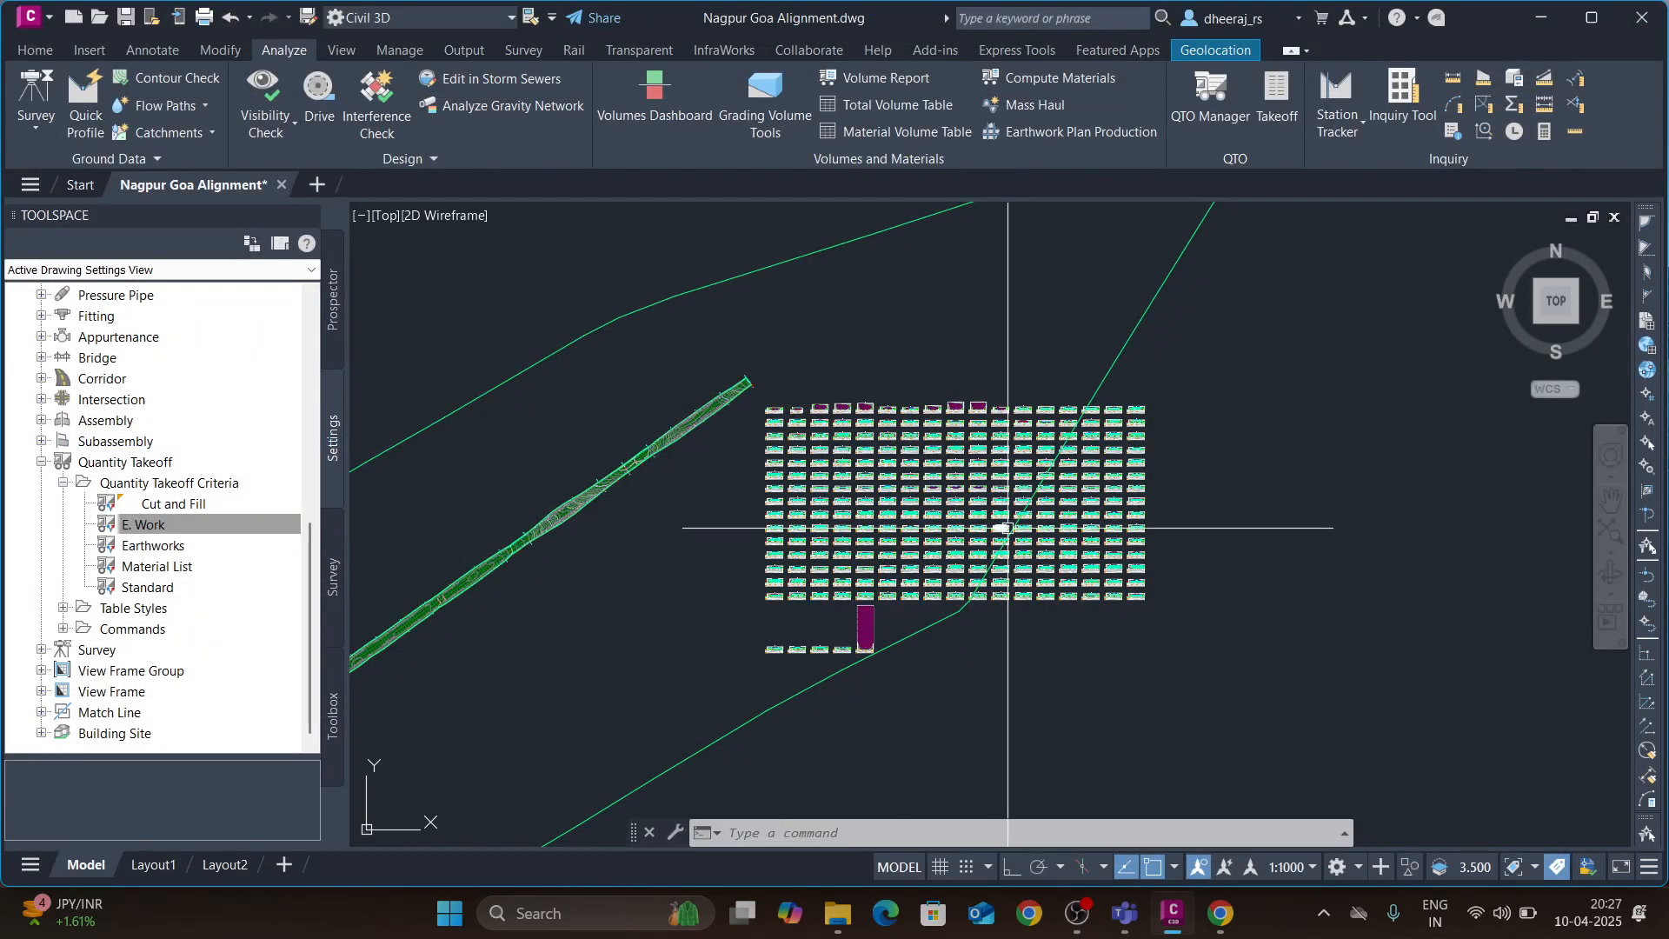
- Switch to the Teams meeting to check on the participants and return to the Civil 3D drawing
mouse_move(1126, 926)
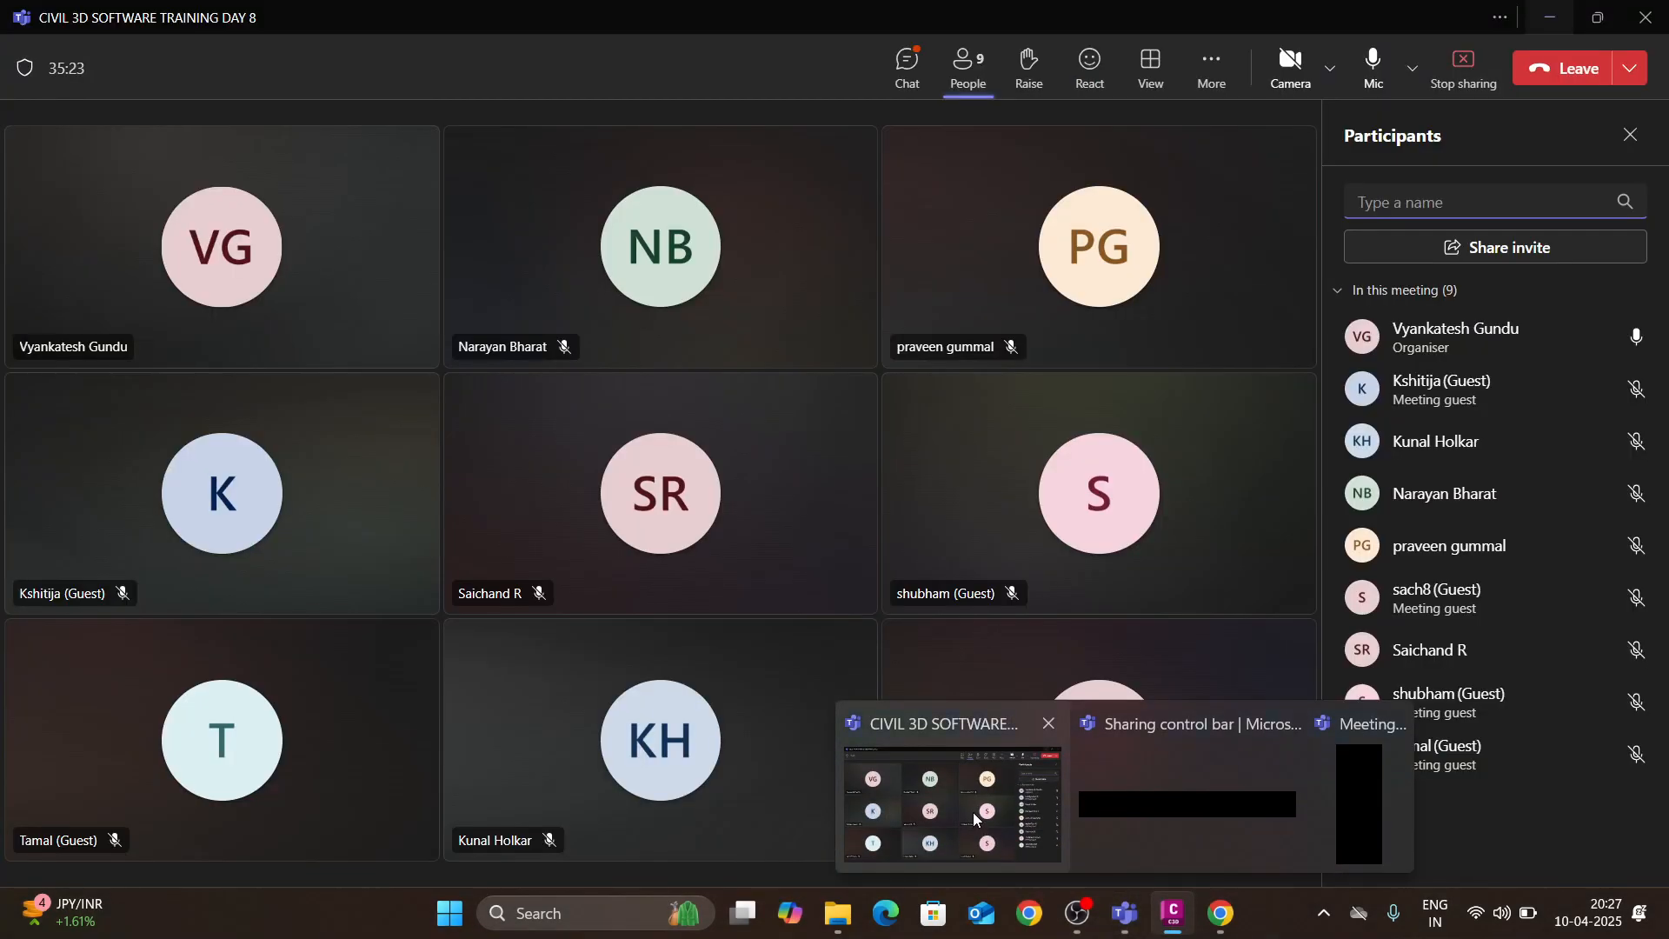
left_click(974, 820)
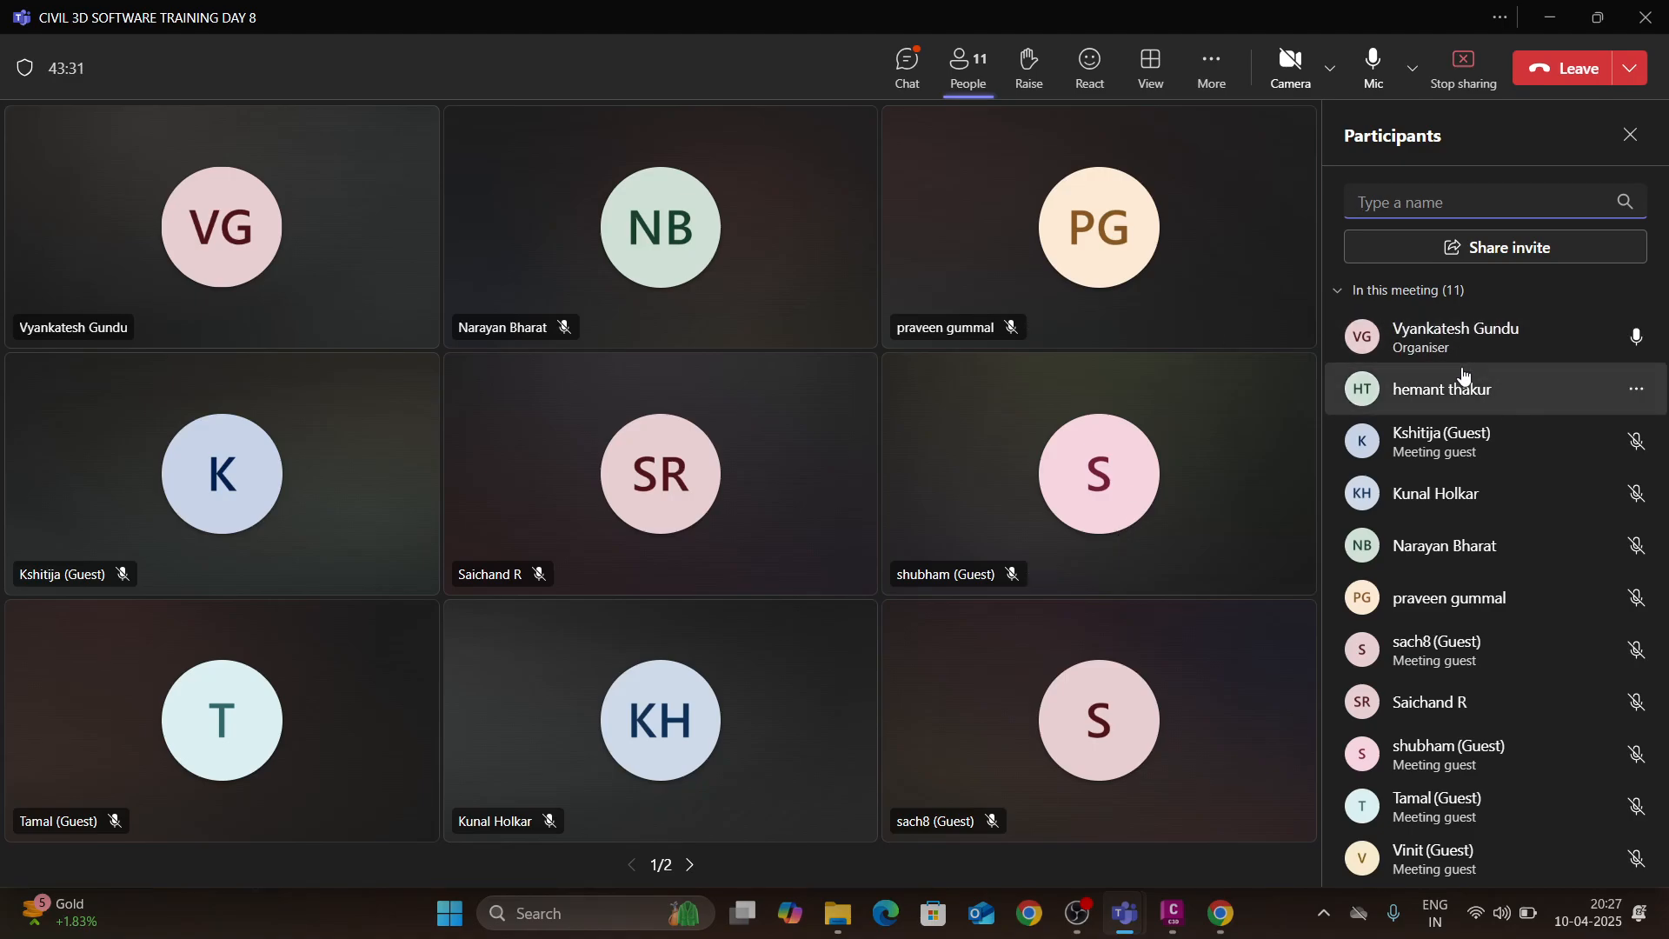
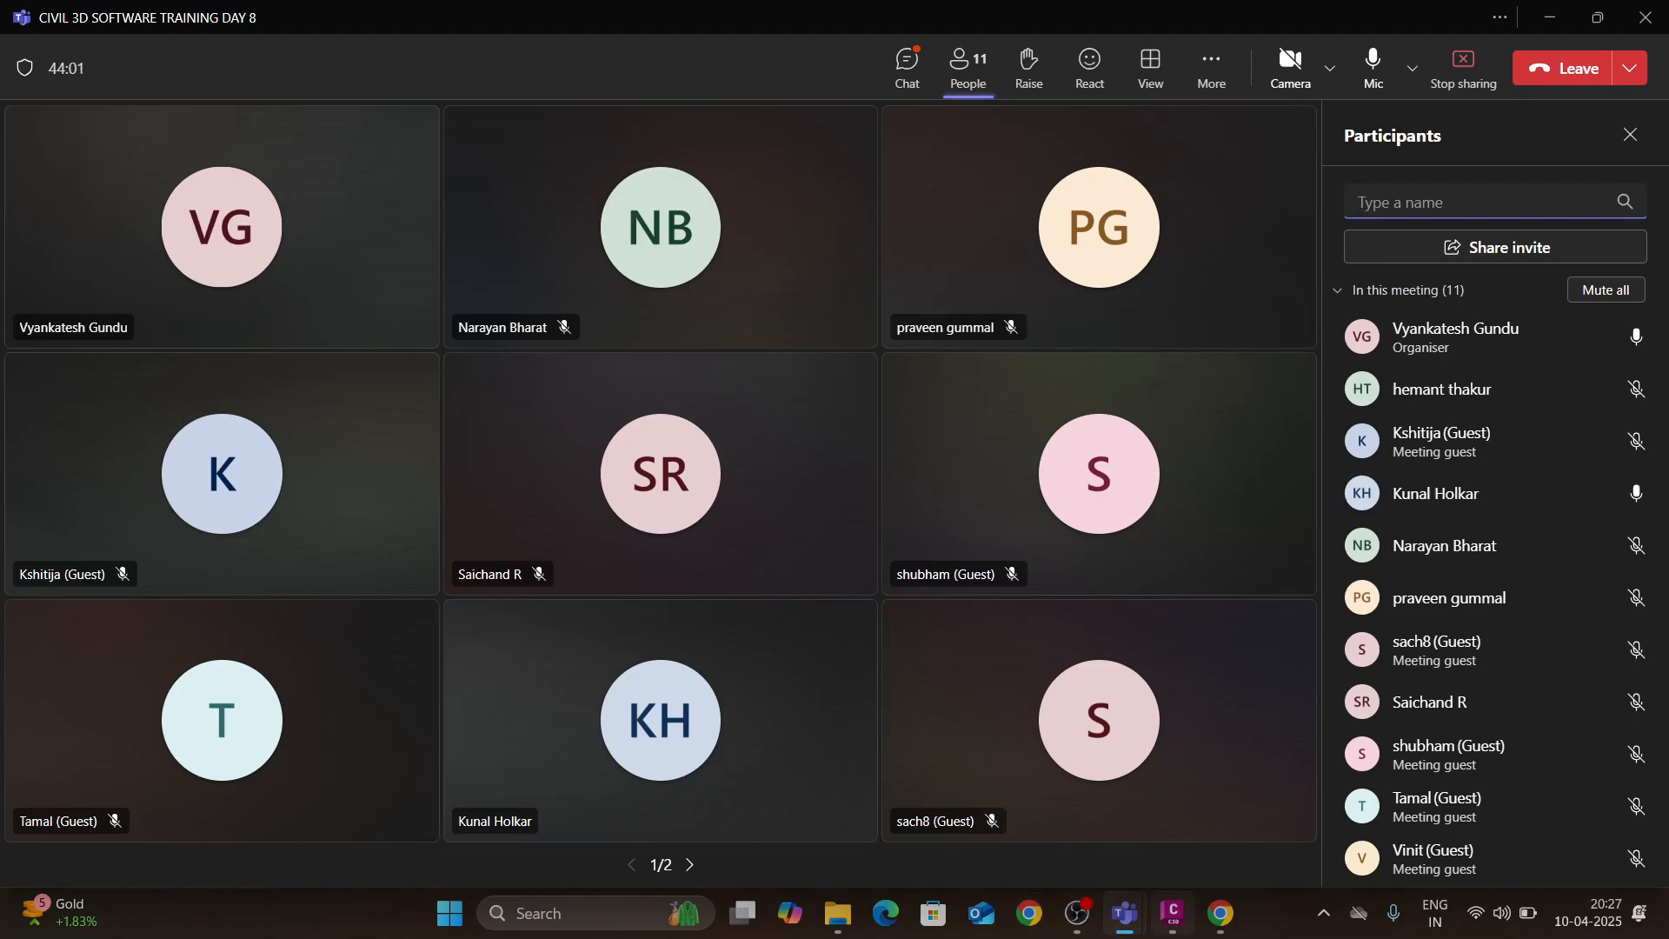
mouse_move(1178, 926)
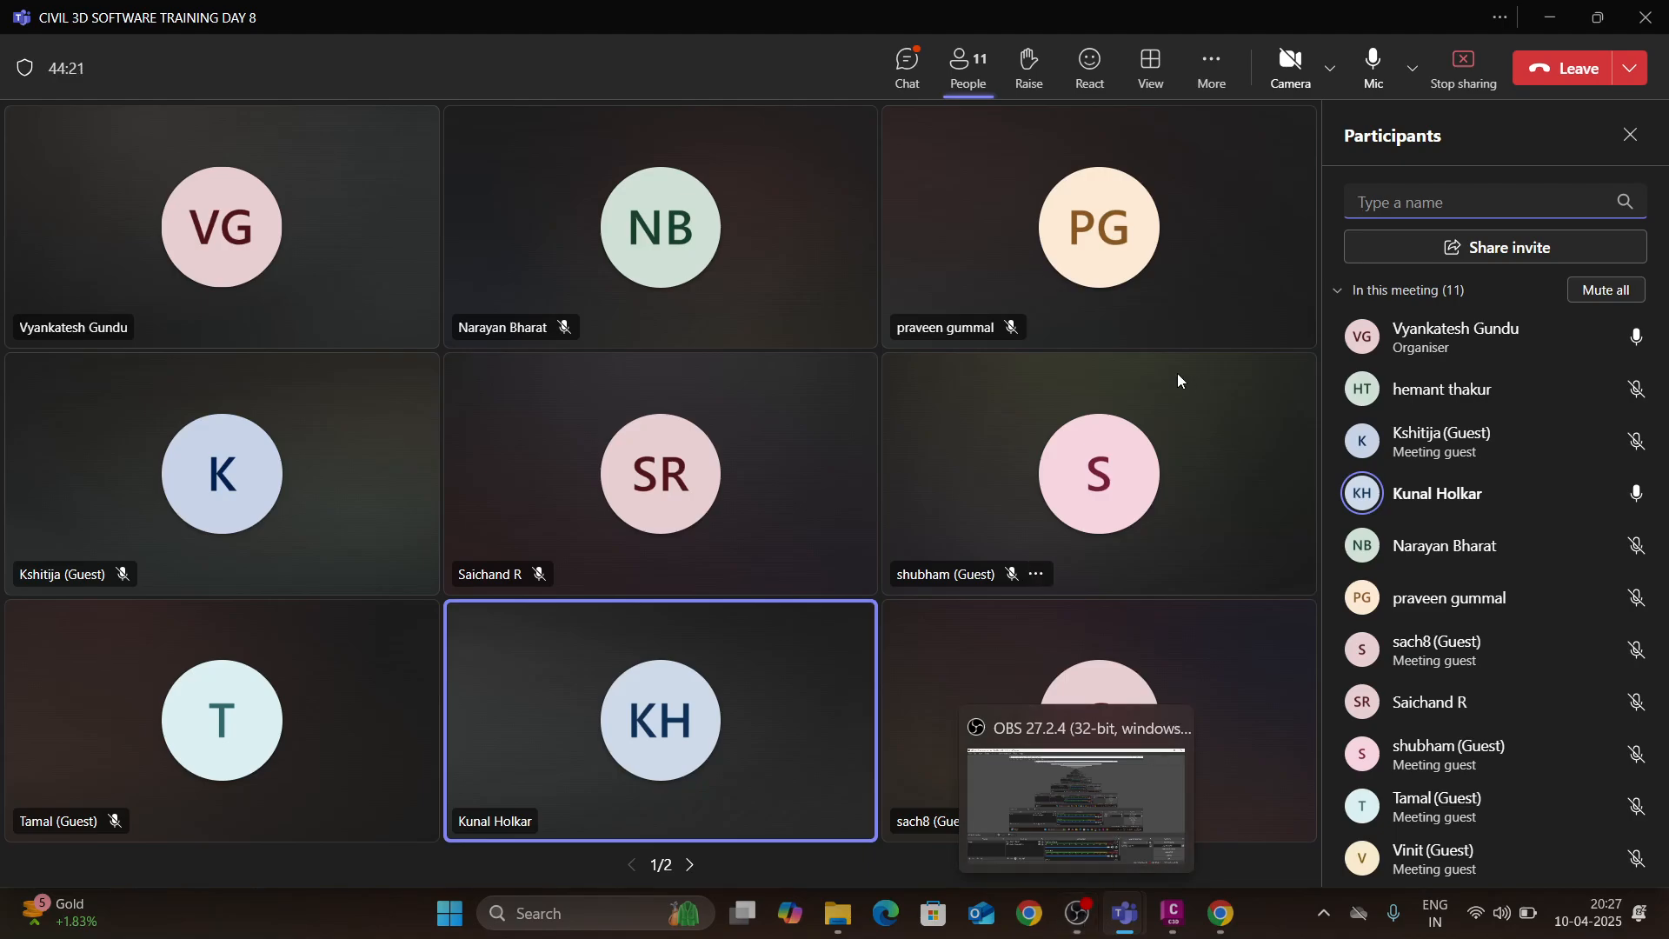
left_click(1172, 917)
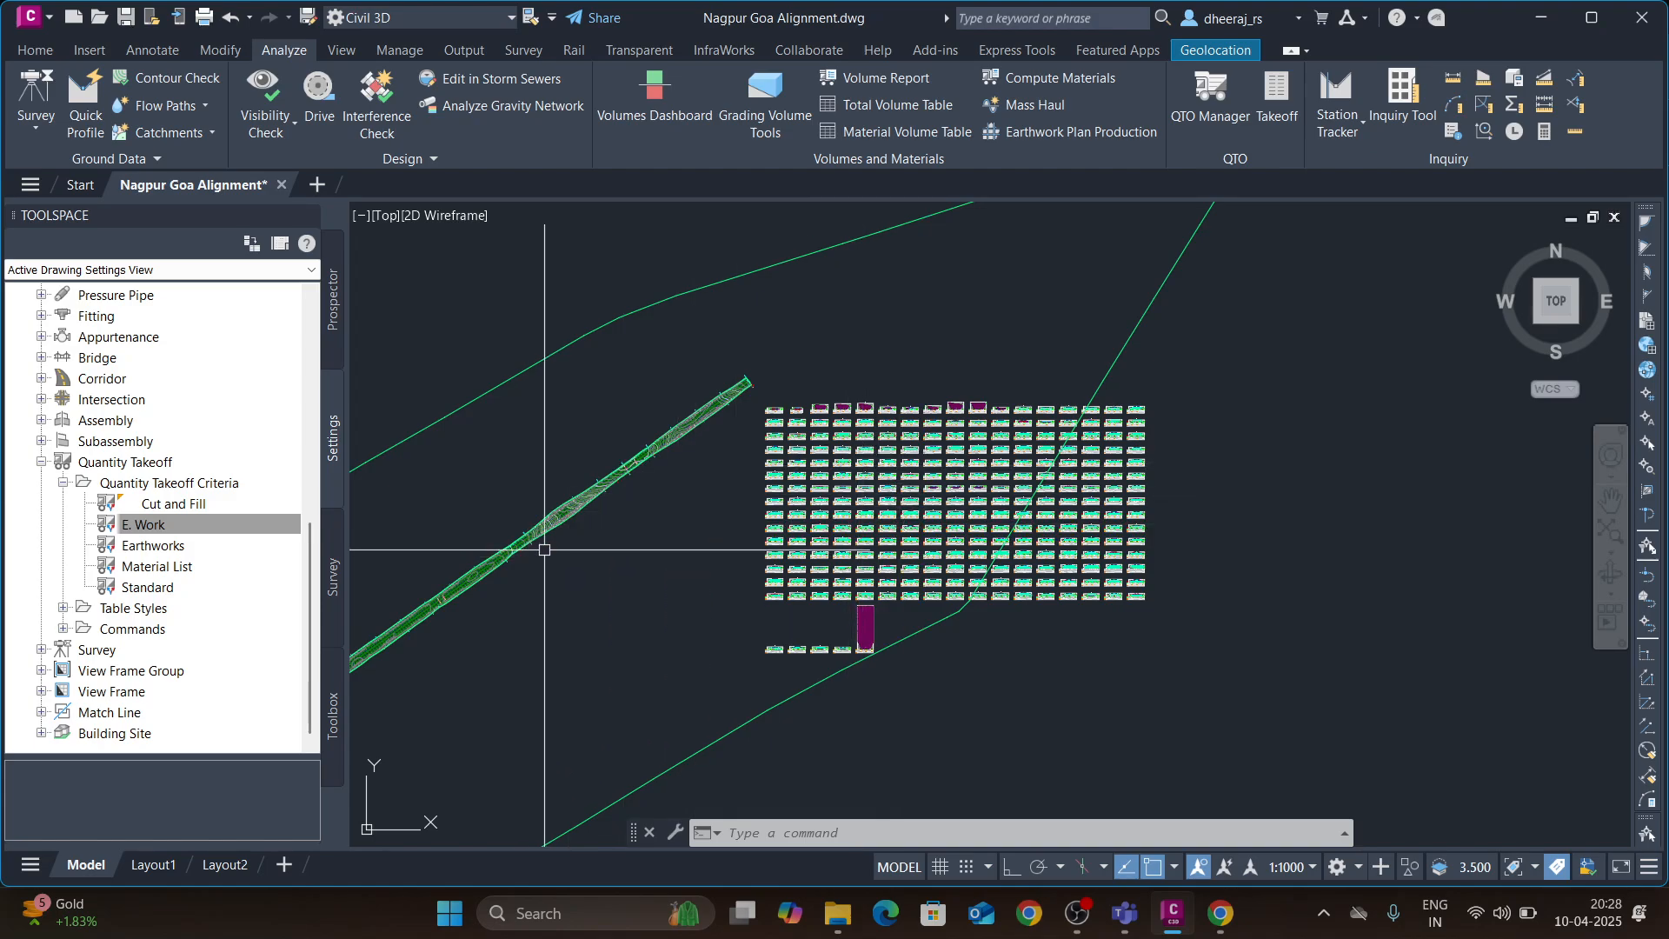
- Create a new quantity takeoff criteria in the drawing settings and name it Pavement Layers
middle_click_drag(540, 548, 607, 550)
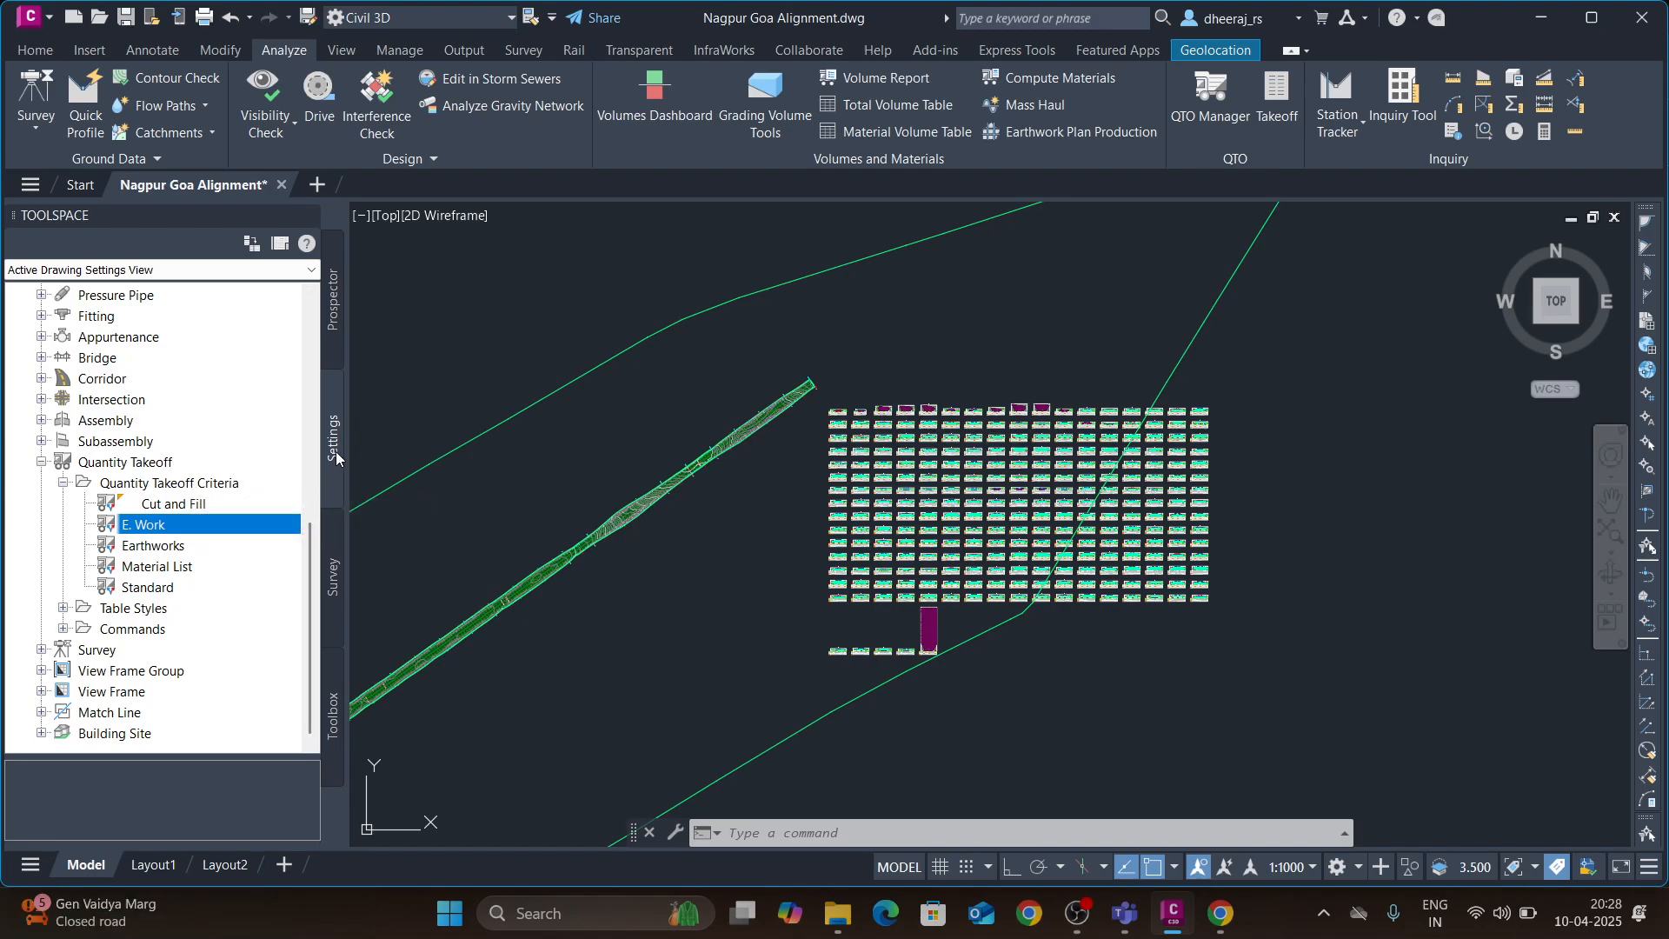
scroll(218, 391, "up", 5)
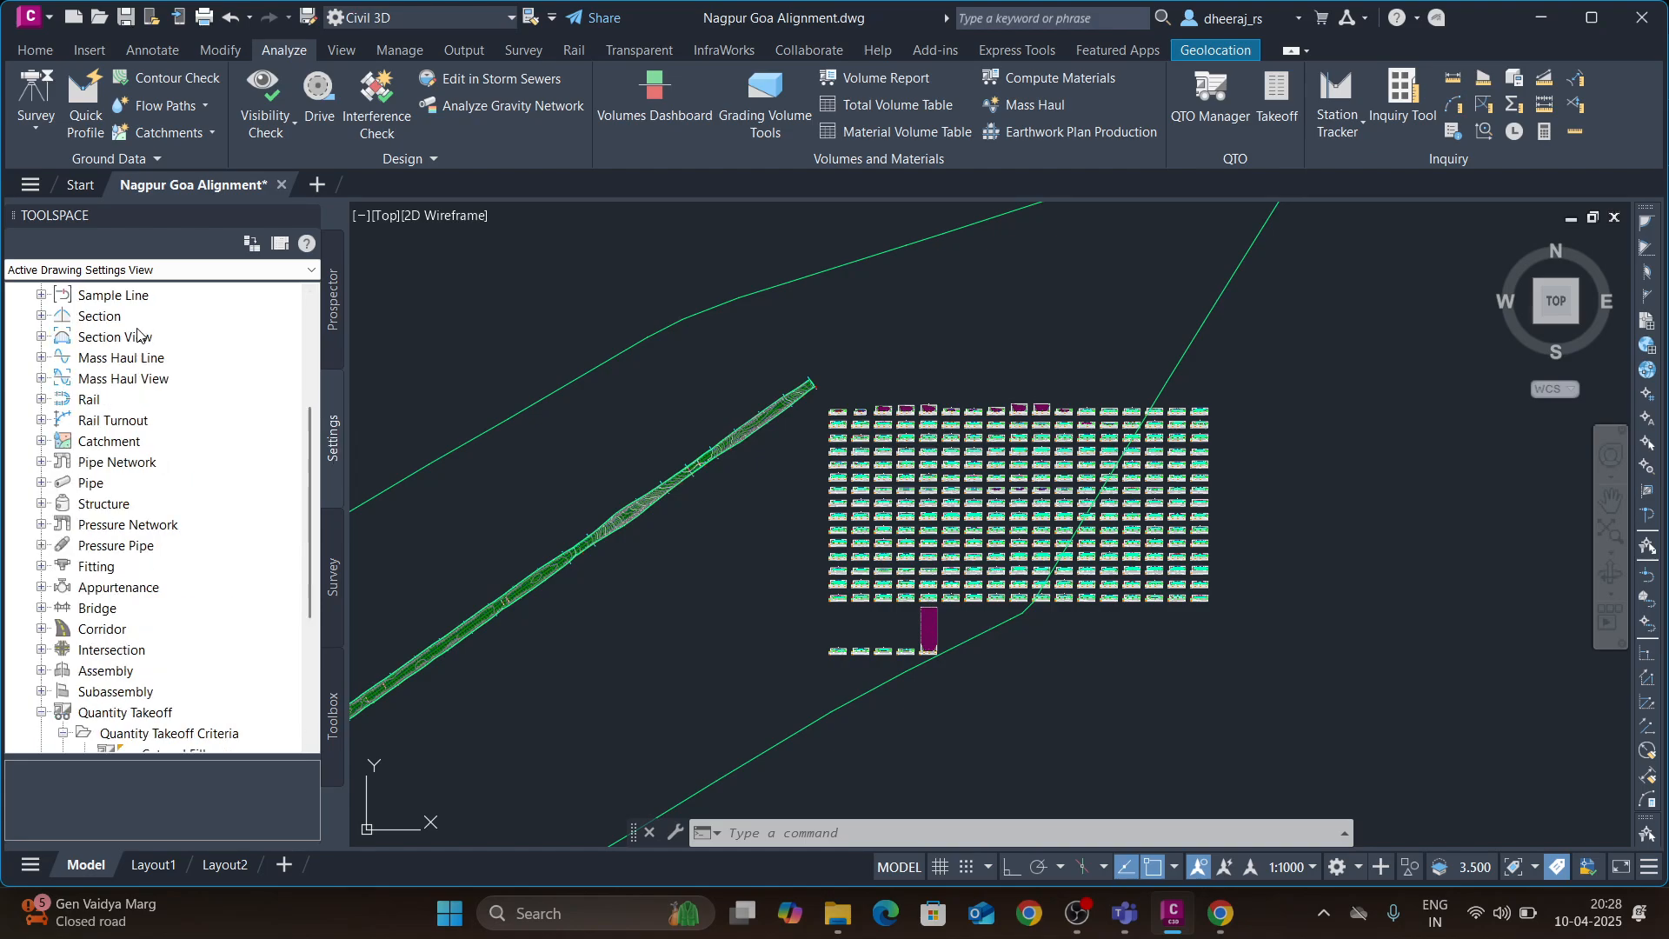
left_click(35, 50)
left_click(43, 131)
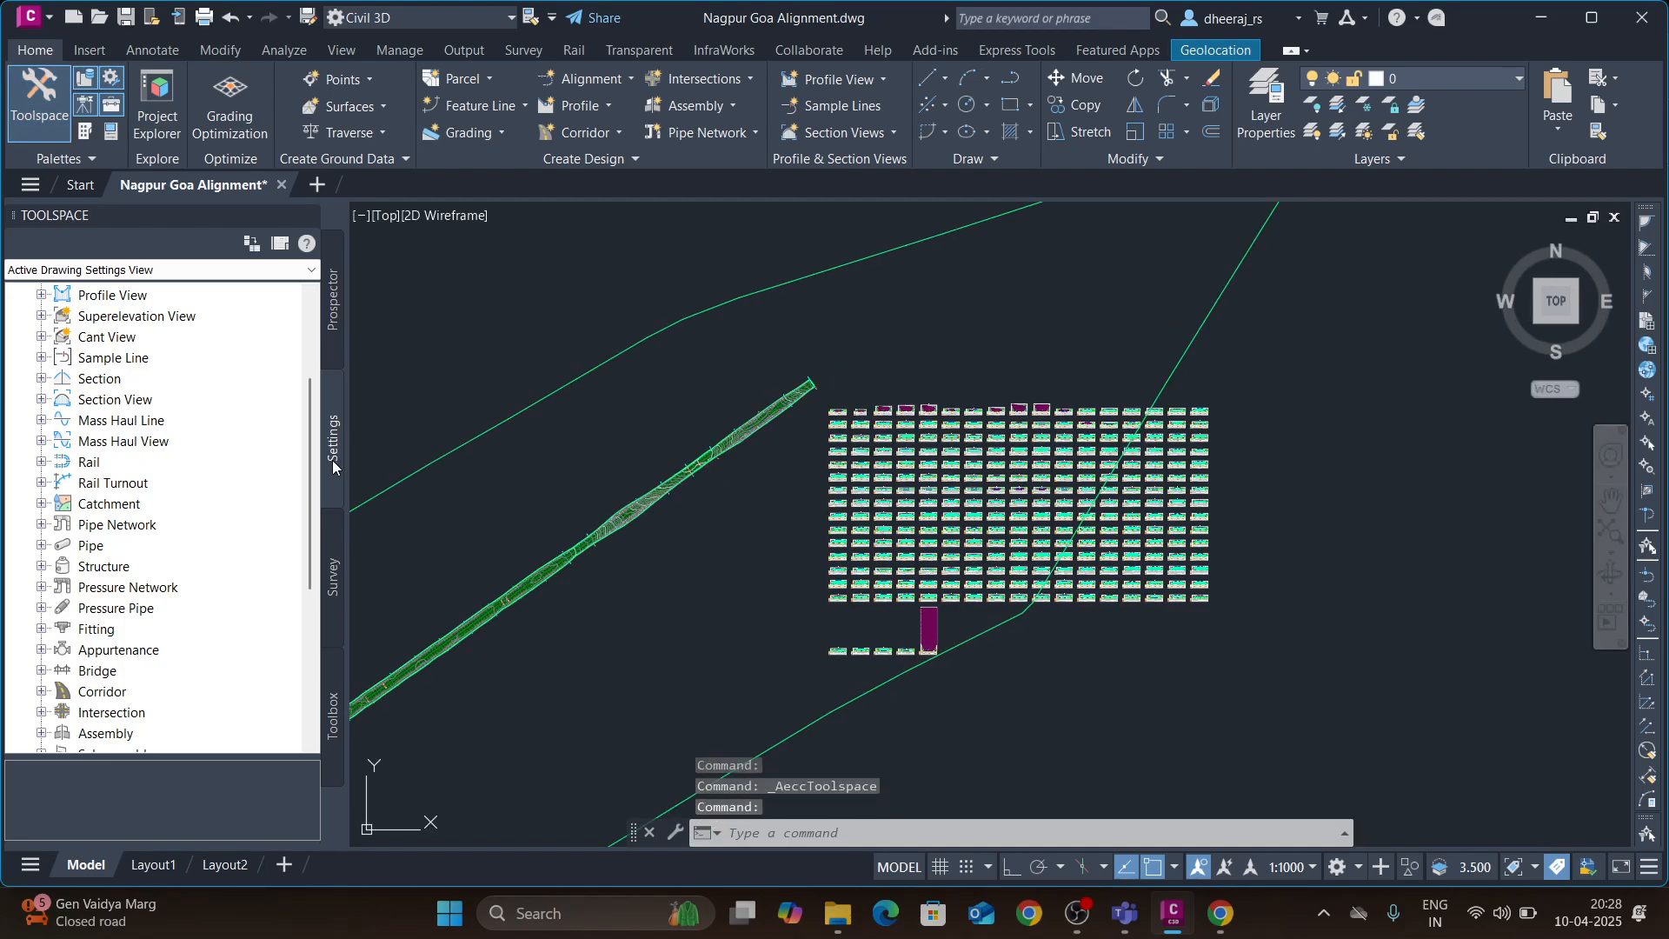
scroll(174, 487, "down", 5)
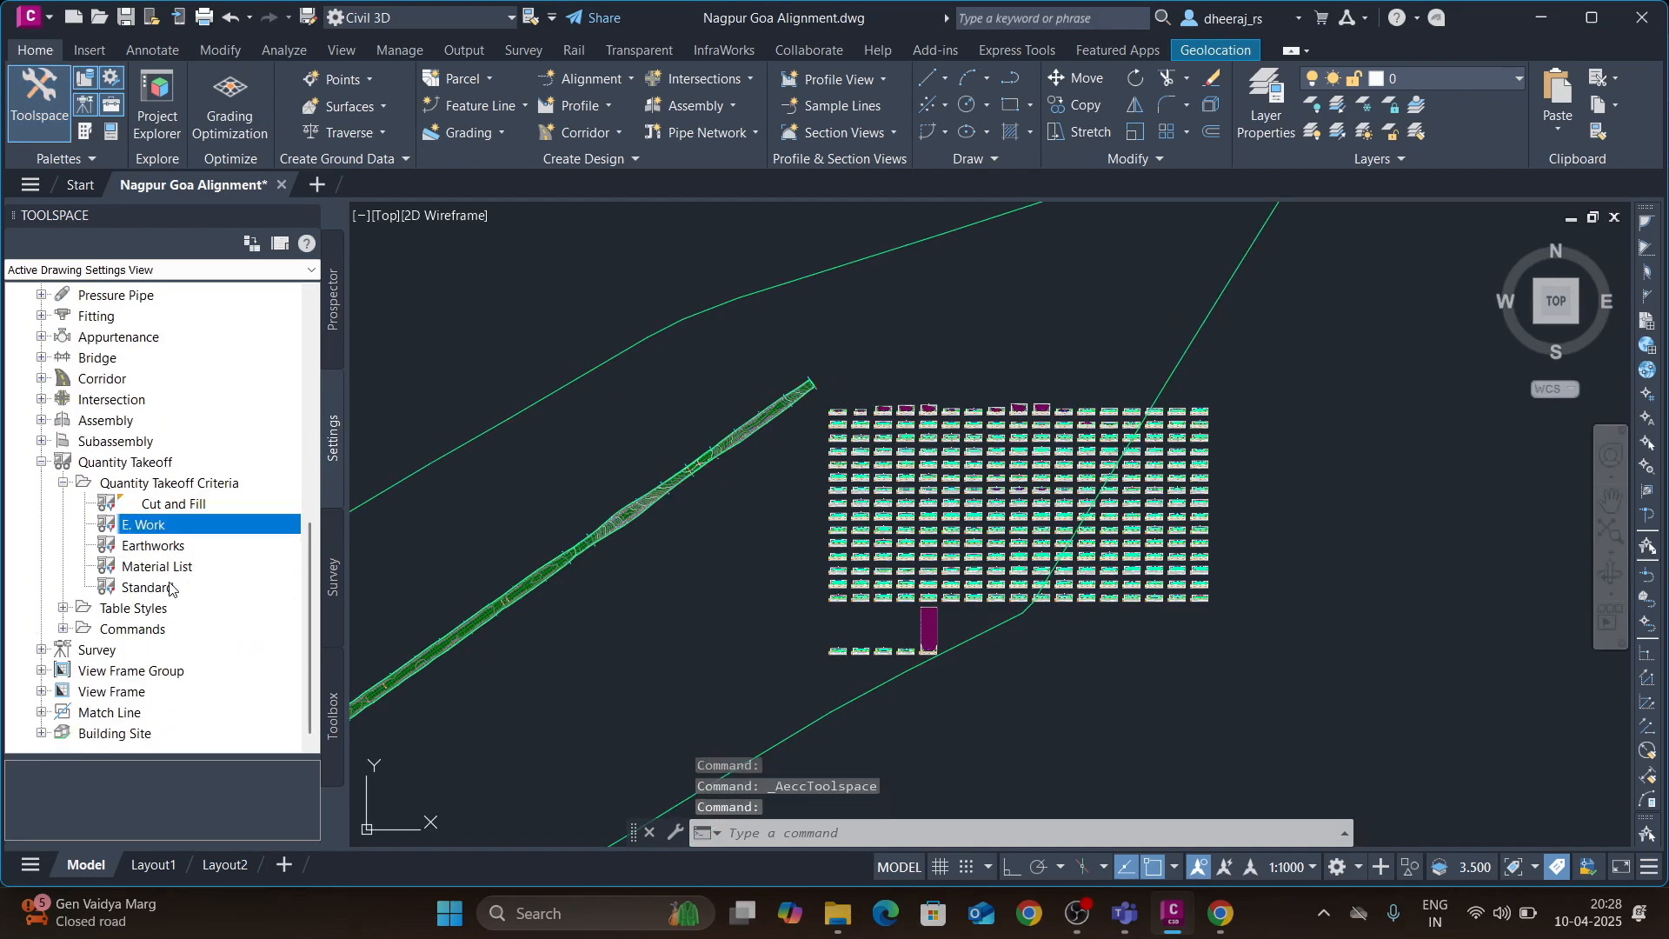
left_click(180, 484)
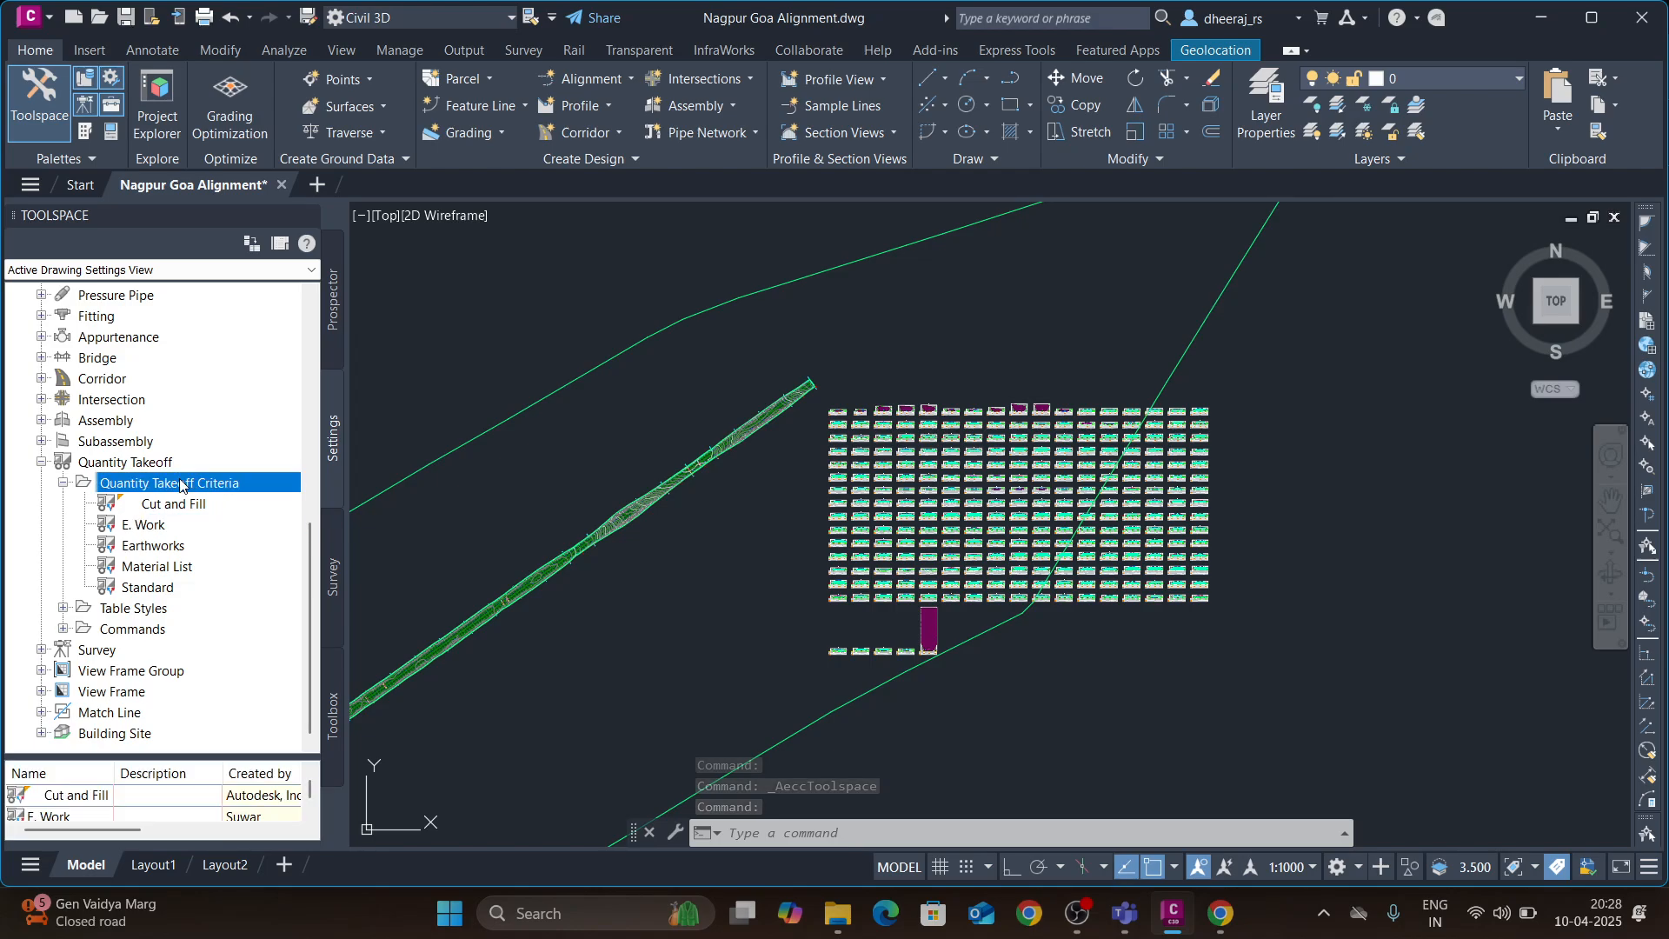
right_click(181, 484)
left_click(222, 490)
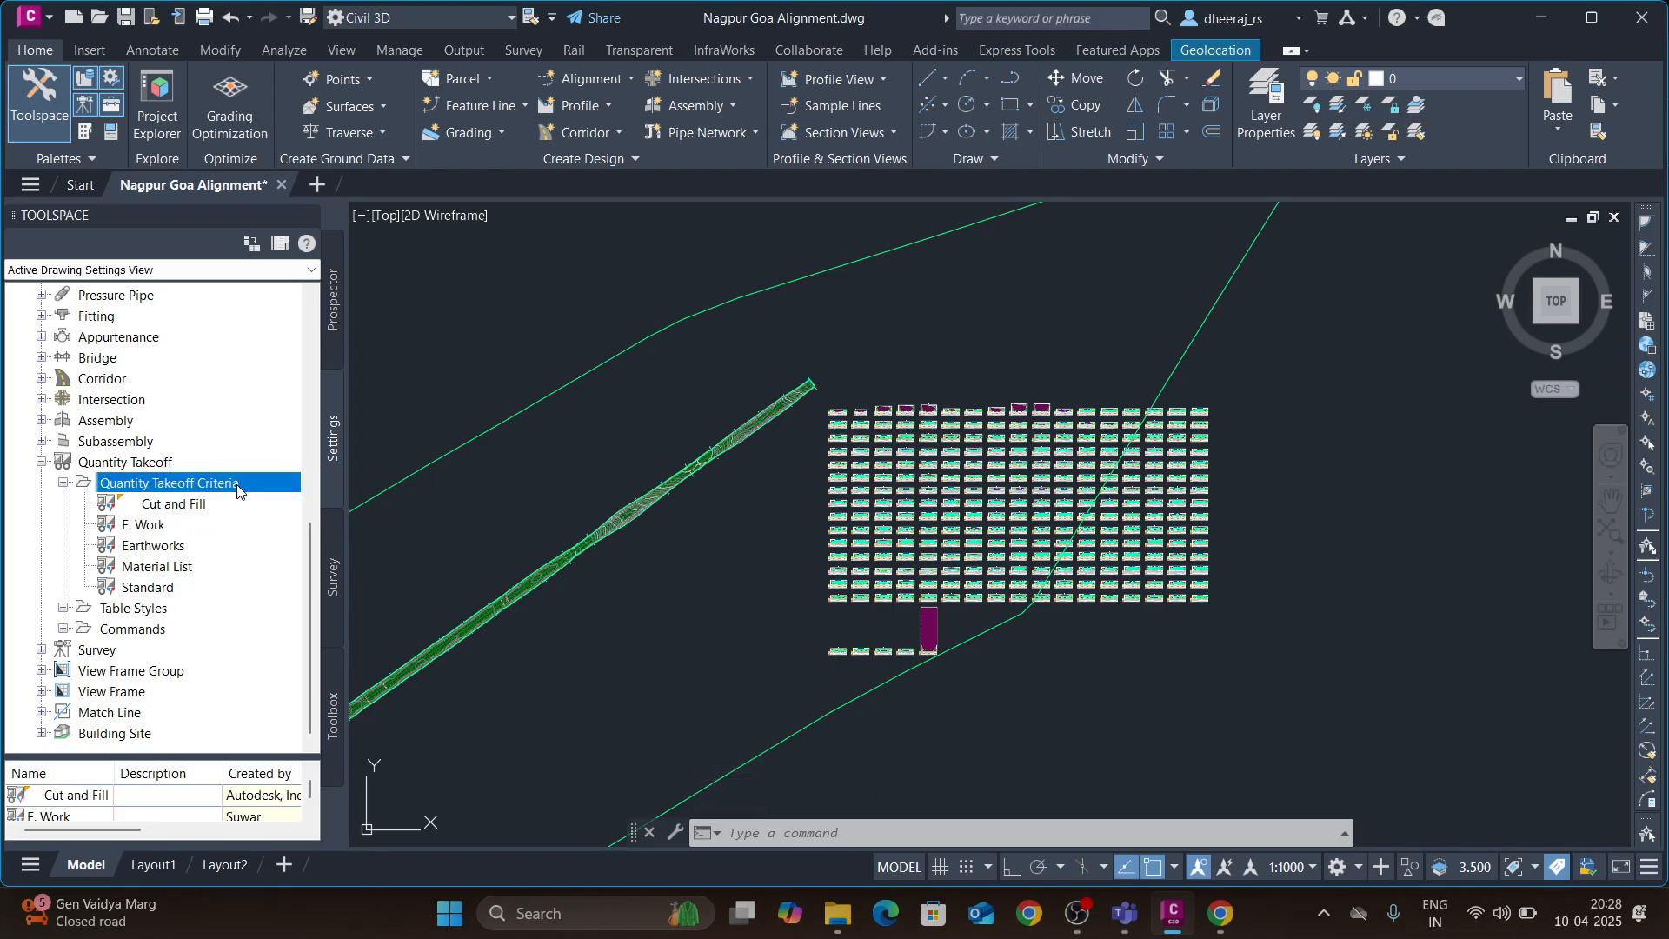
left_click(535, 237)
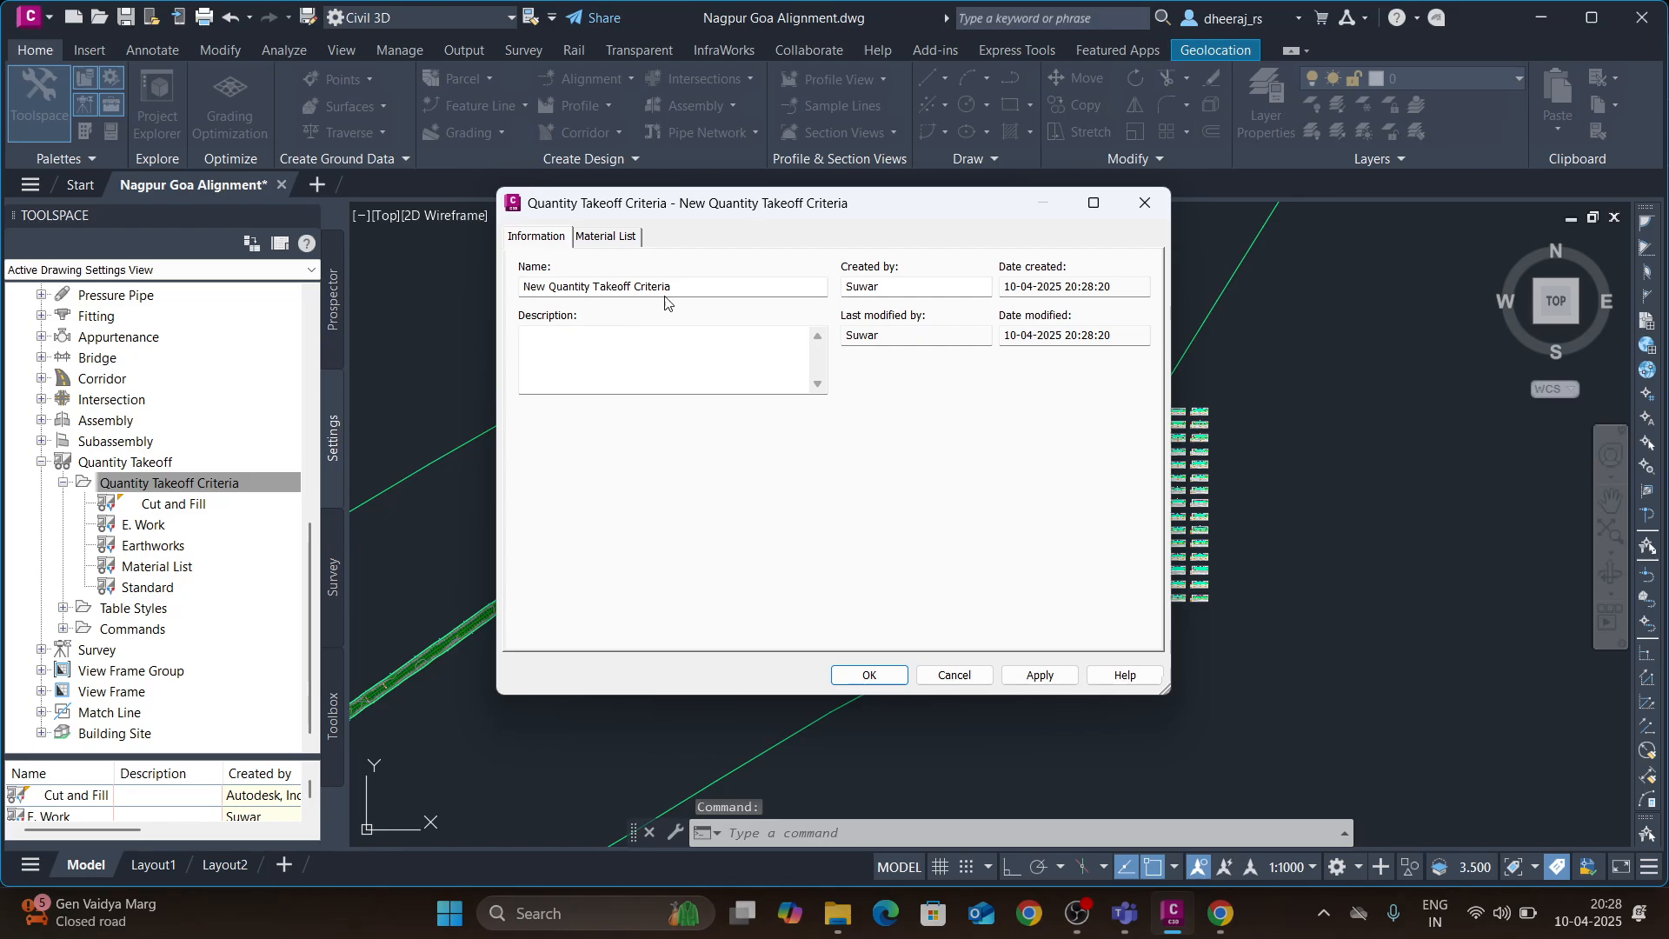
left_click_drag(679, 288, 319, 278)
type("Pave")
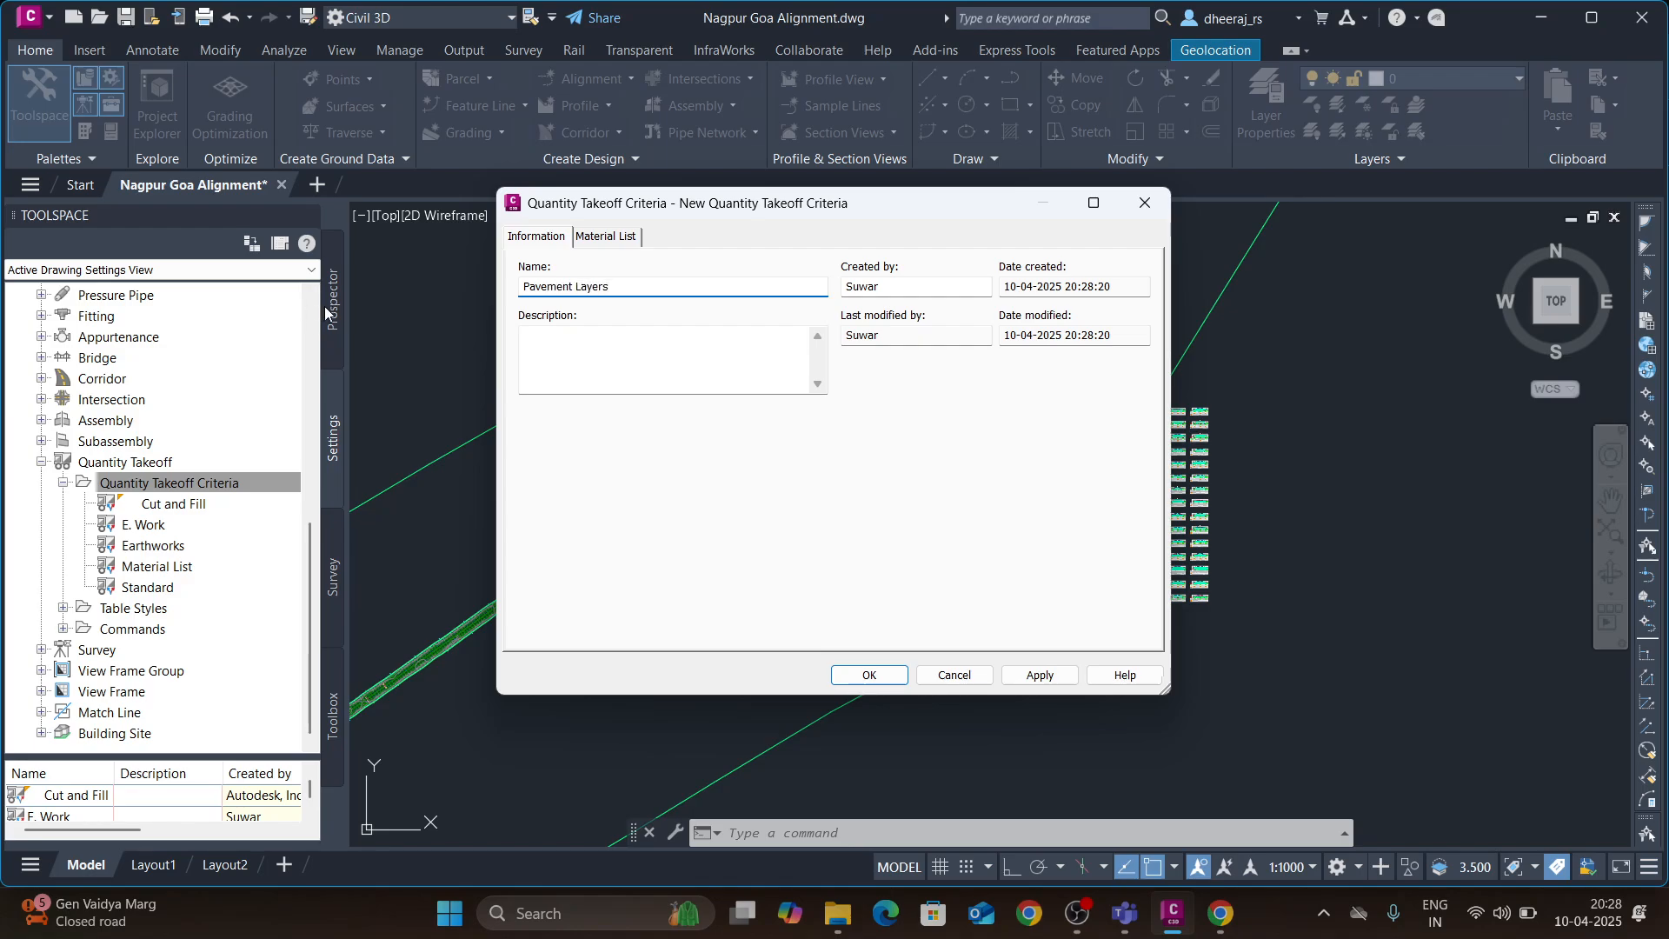
type("ment Layers")
- Add four new materials to the material list of the Pavement Layers criteria
left_click(608, 243)
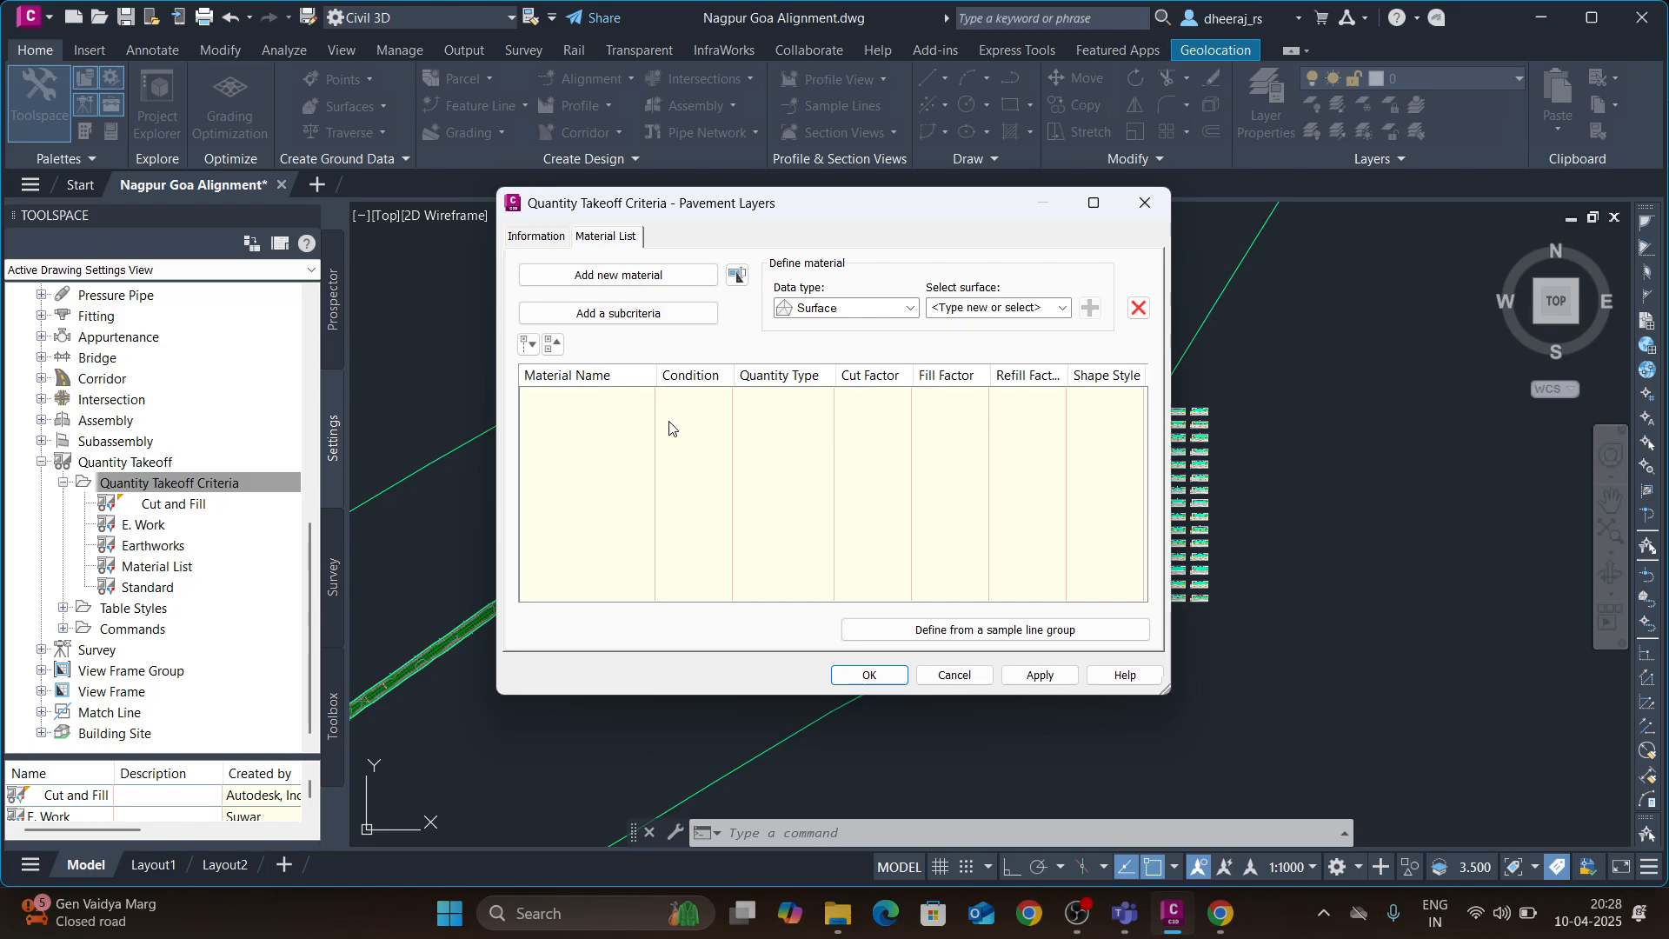
left_click(611, 276)
left_click(611, 275)
left_click(611, 276)
left_click(611, 276)
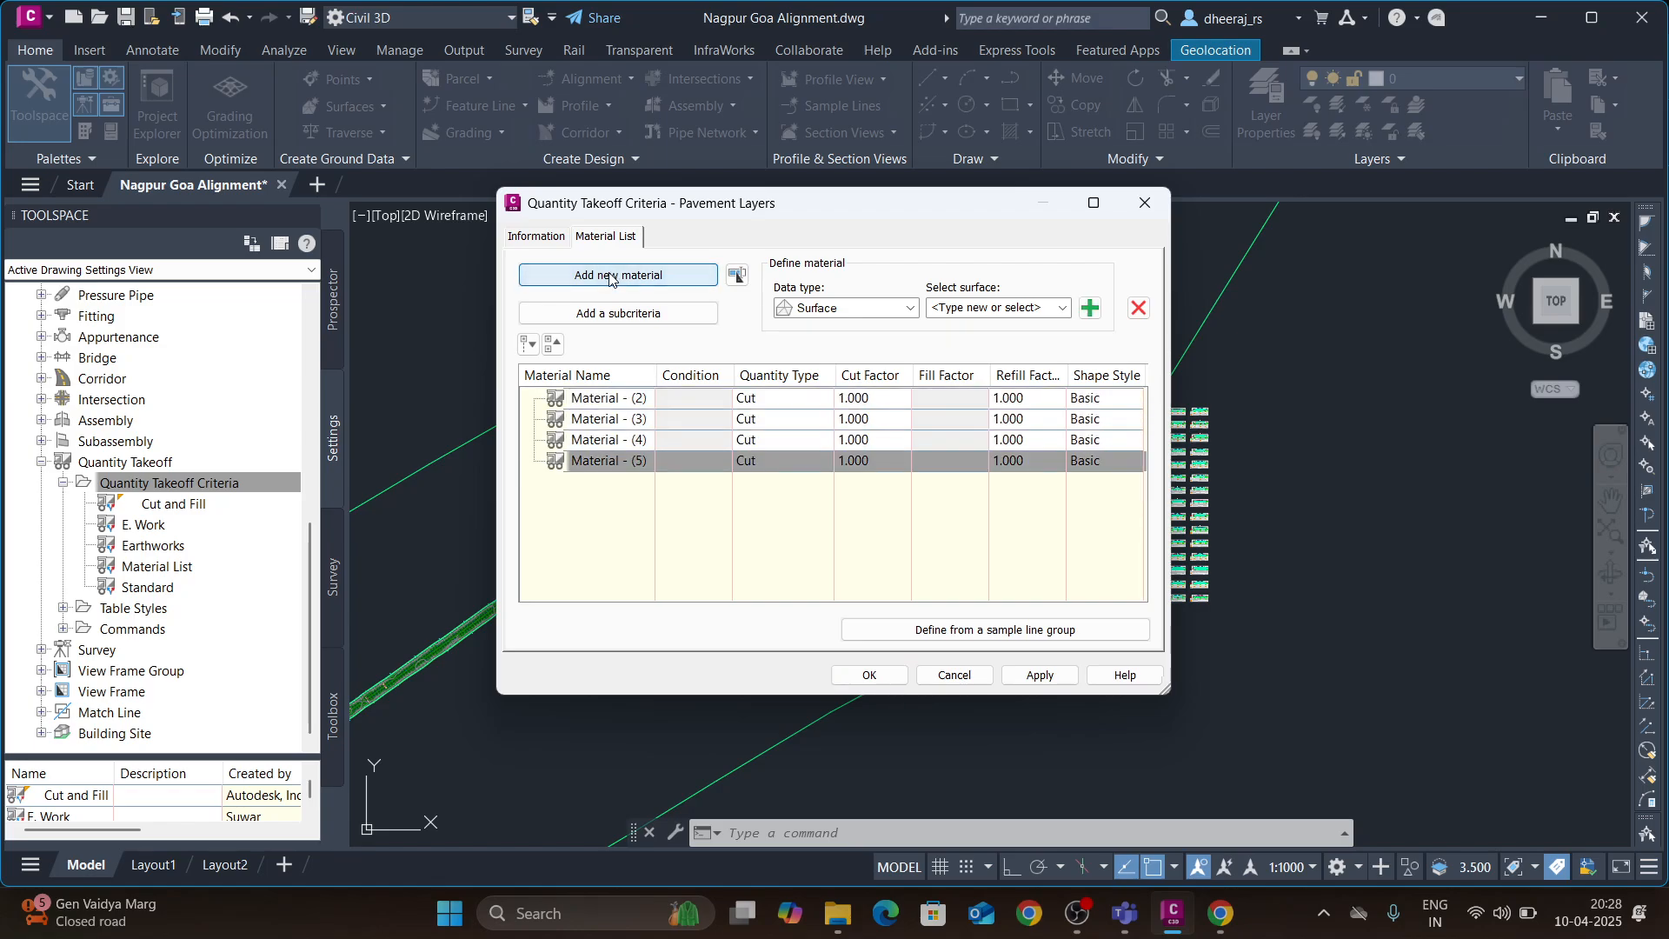
- Rename the first two materials in the list as PQC and DLC
left_click(609, 400)
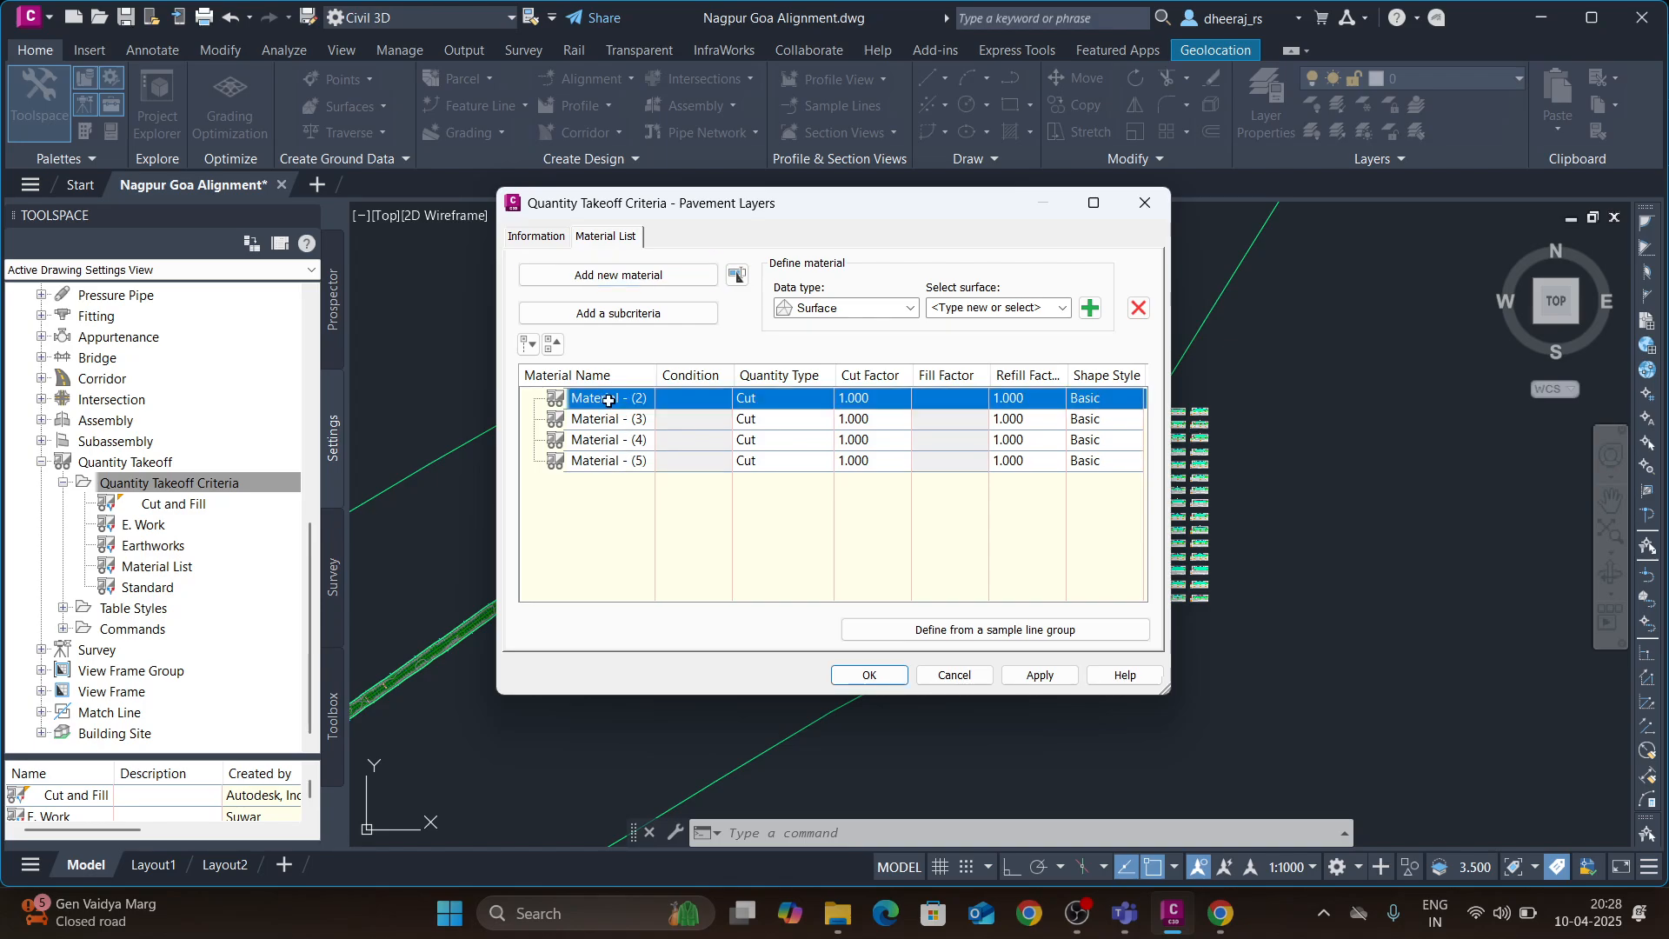
left_click(612, 402)
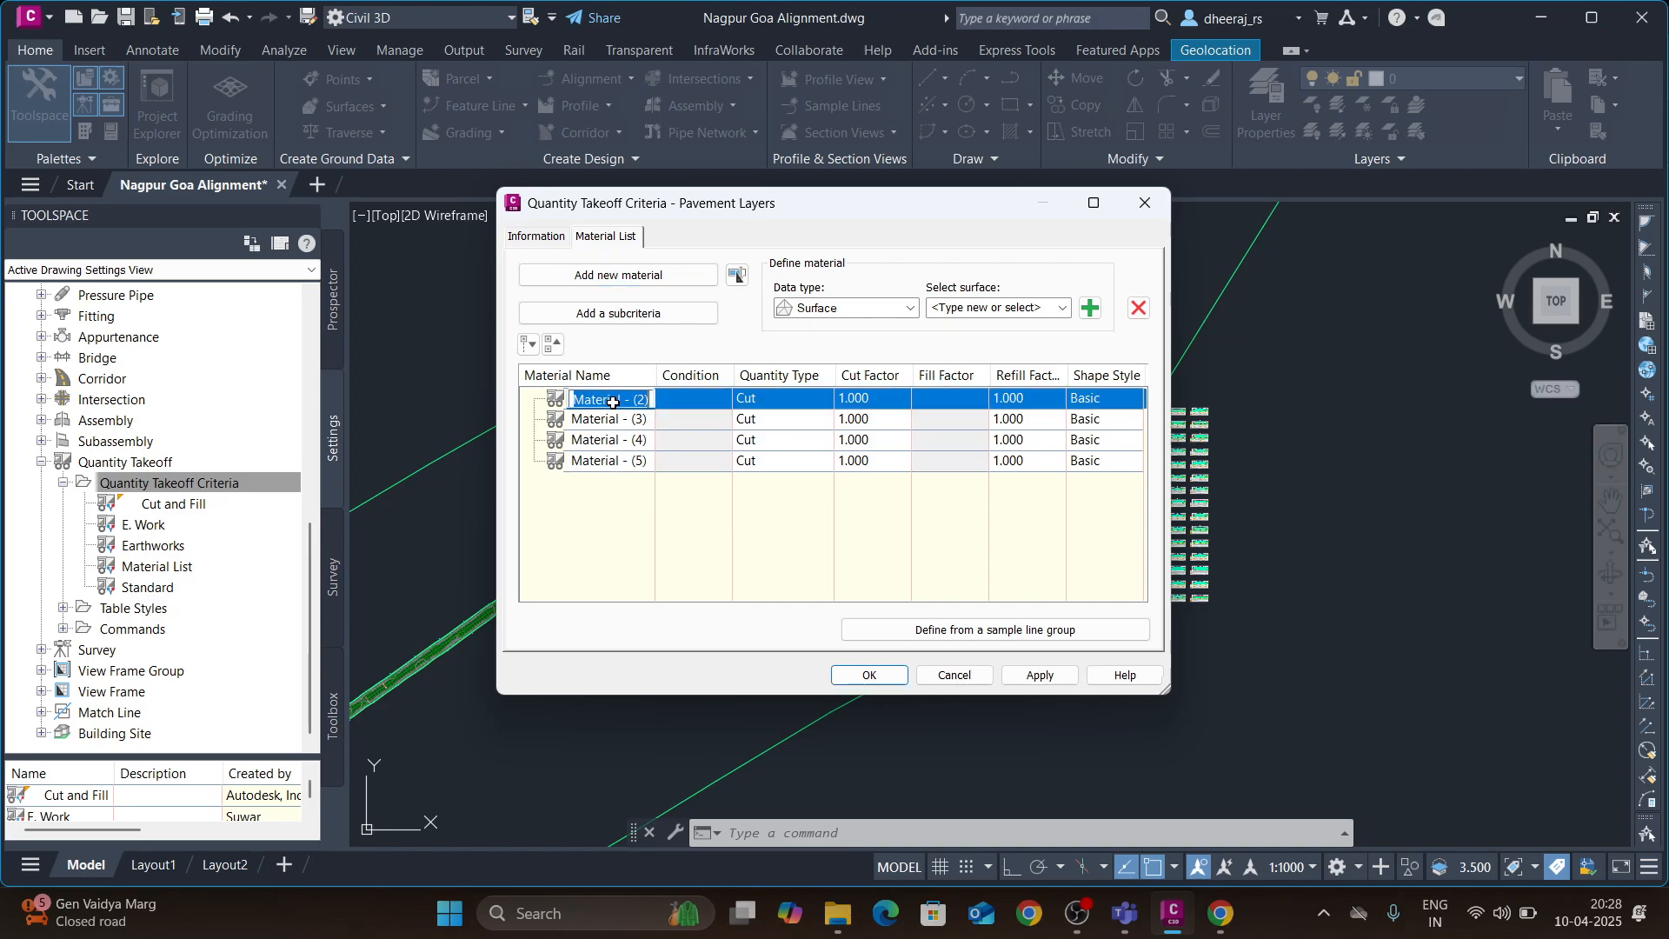
type("PQC")
left_click(630, 423)
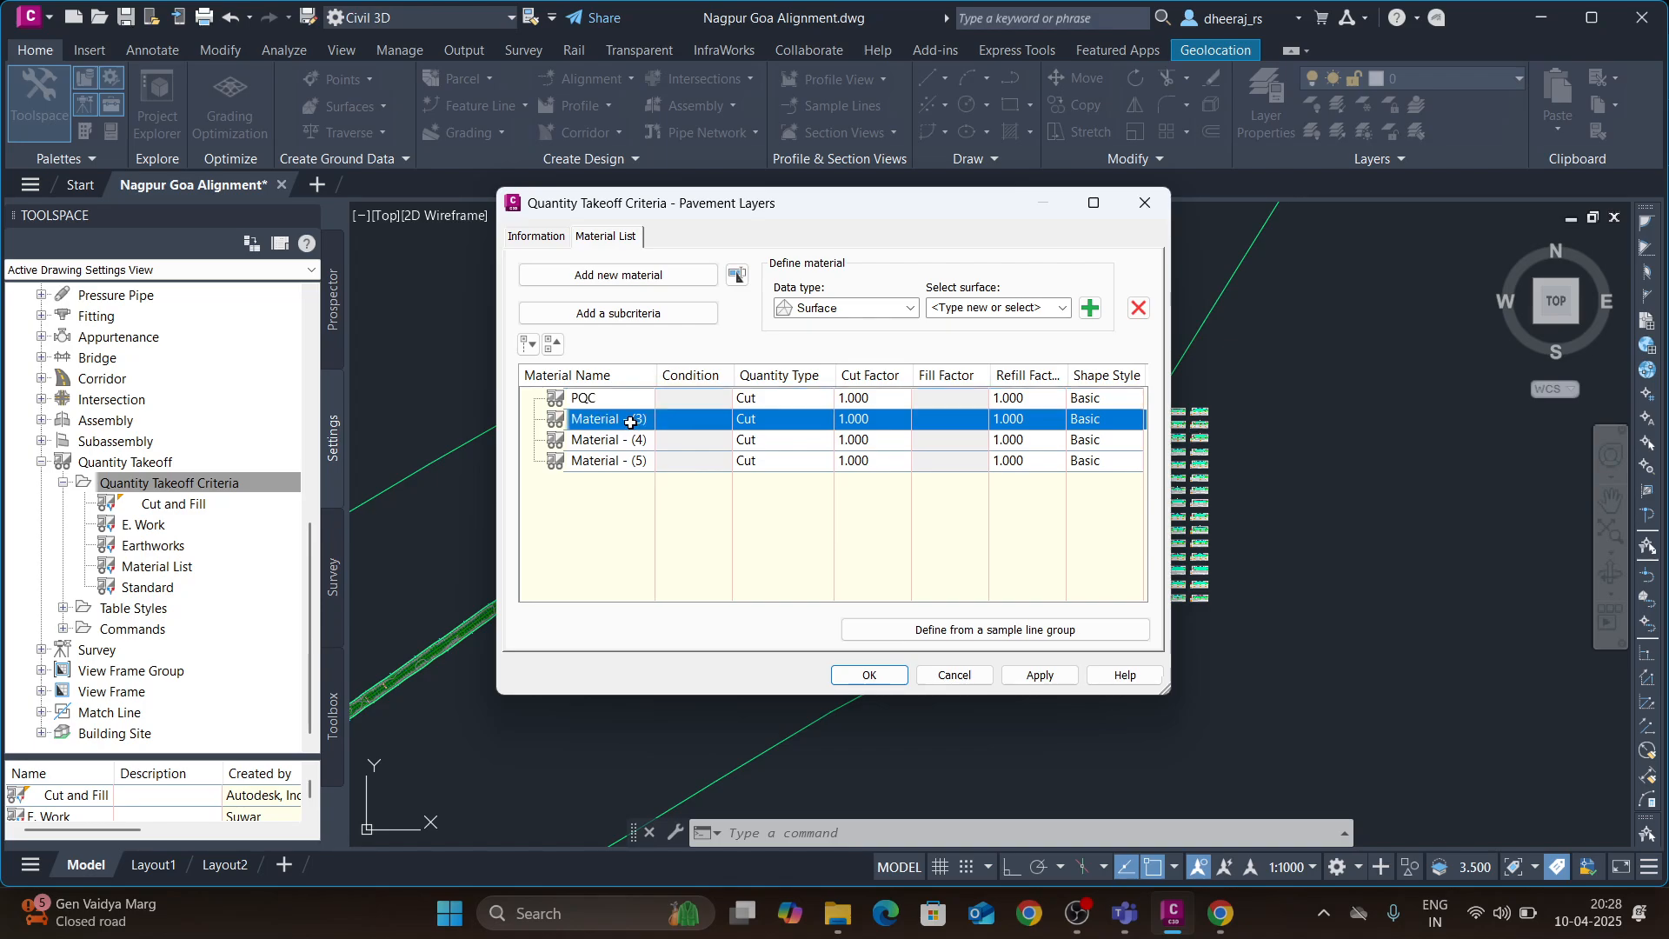
left_click(632, 422)
type("DLC")
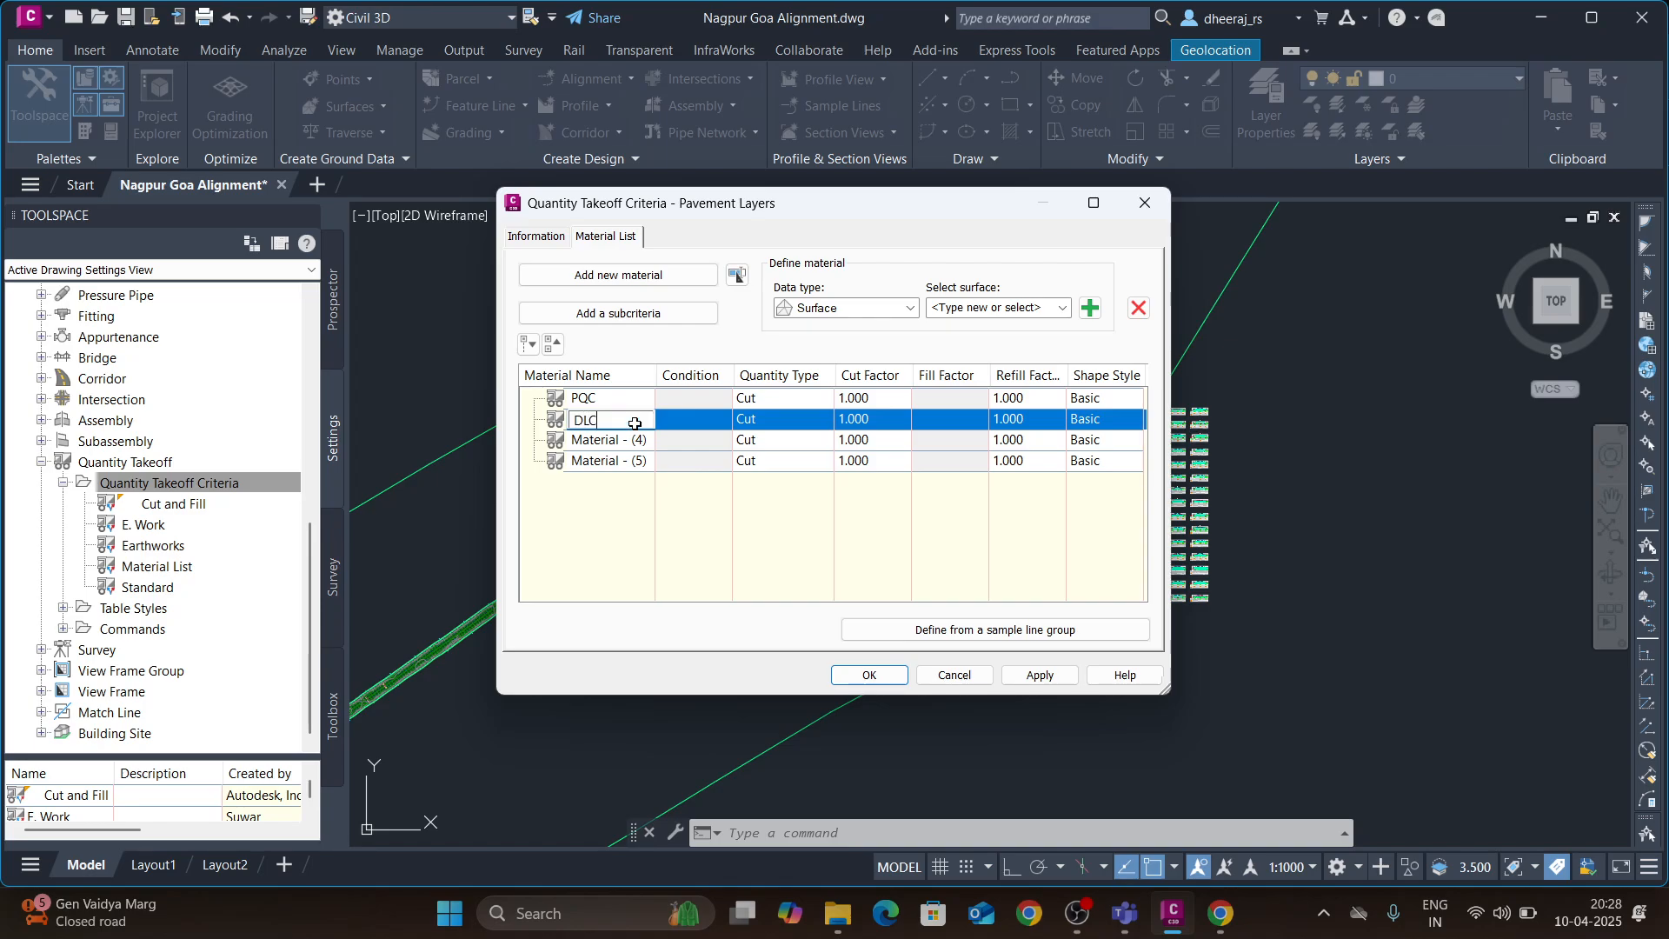
- Rename the third and fourth materials in the list as GSB and Subgrade
left_click(601, 440)
left_click(604, 442)
type("G")
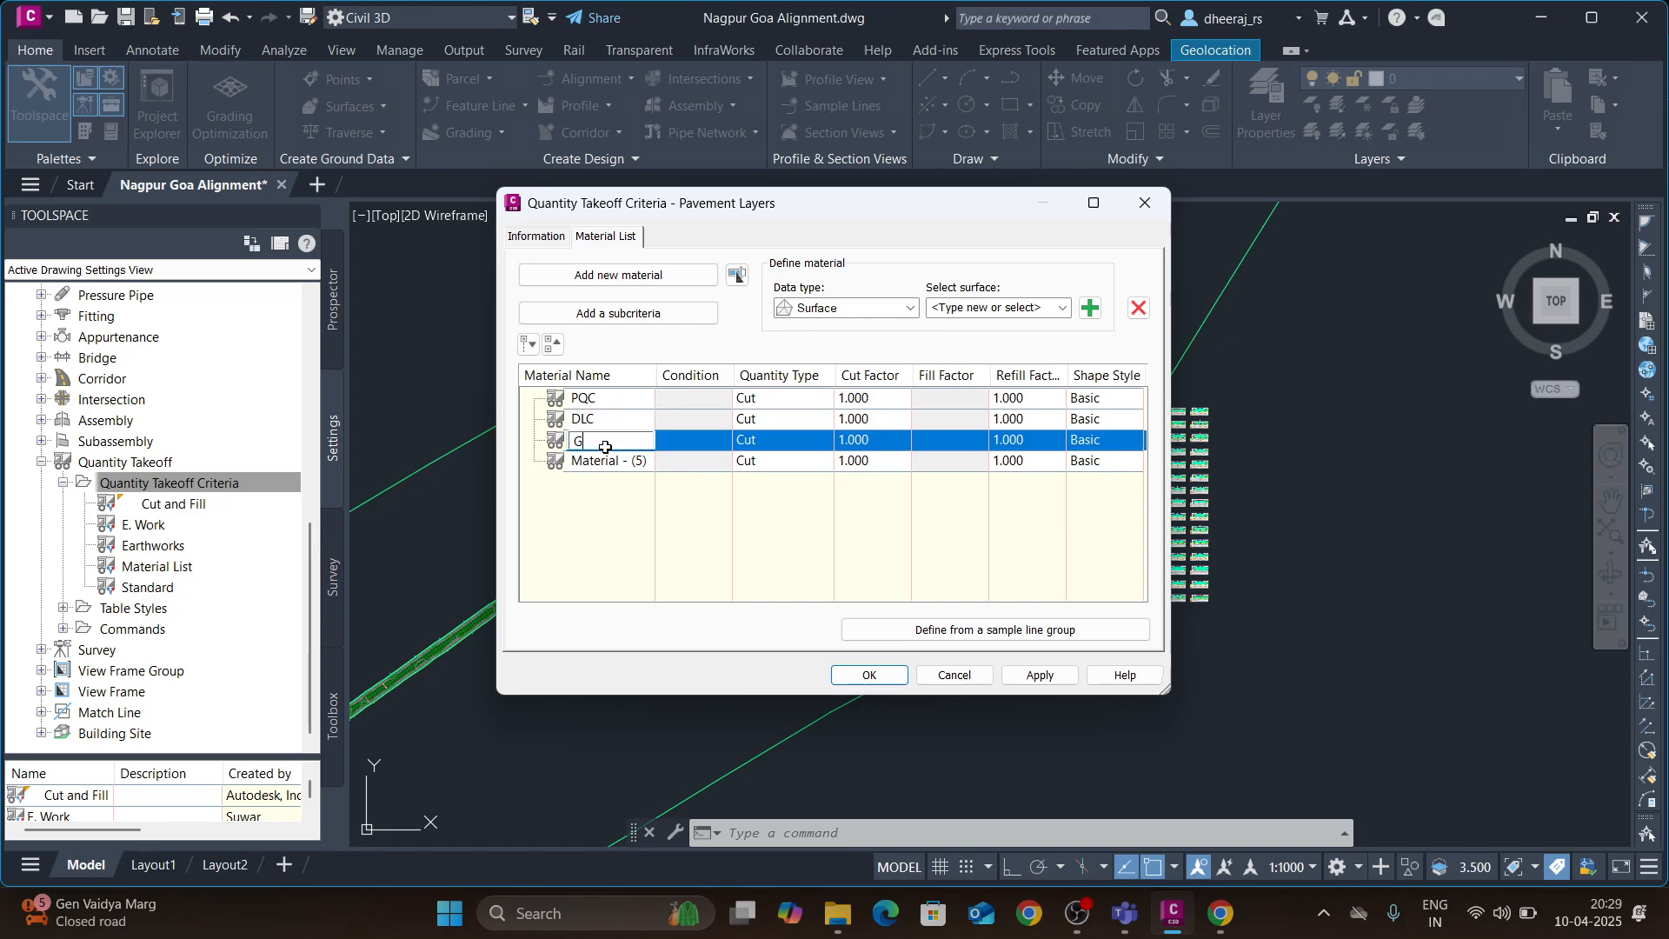
type("SB")
left_click(604, 462)
left_click(604, 461)
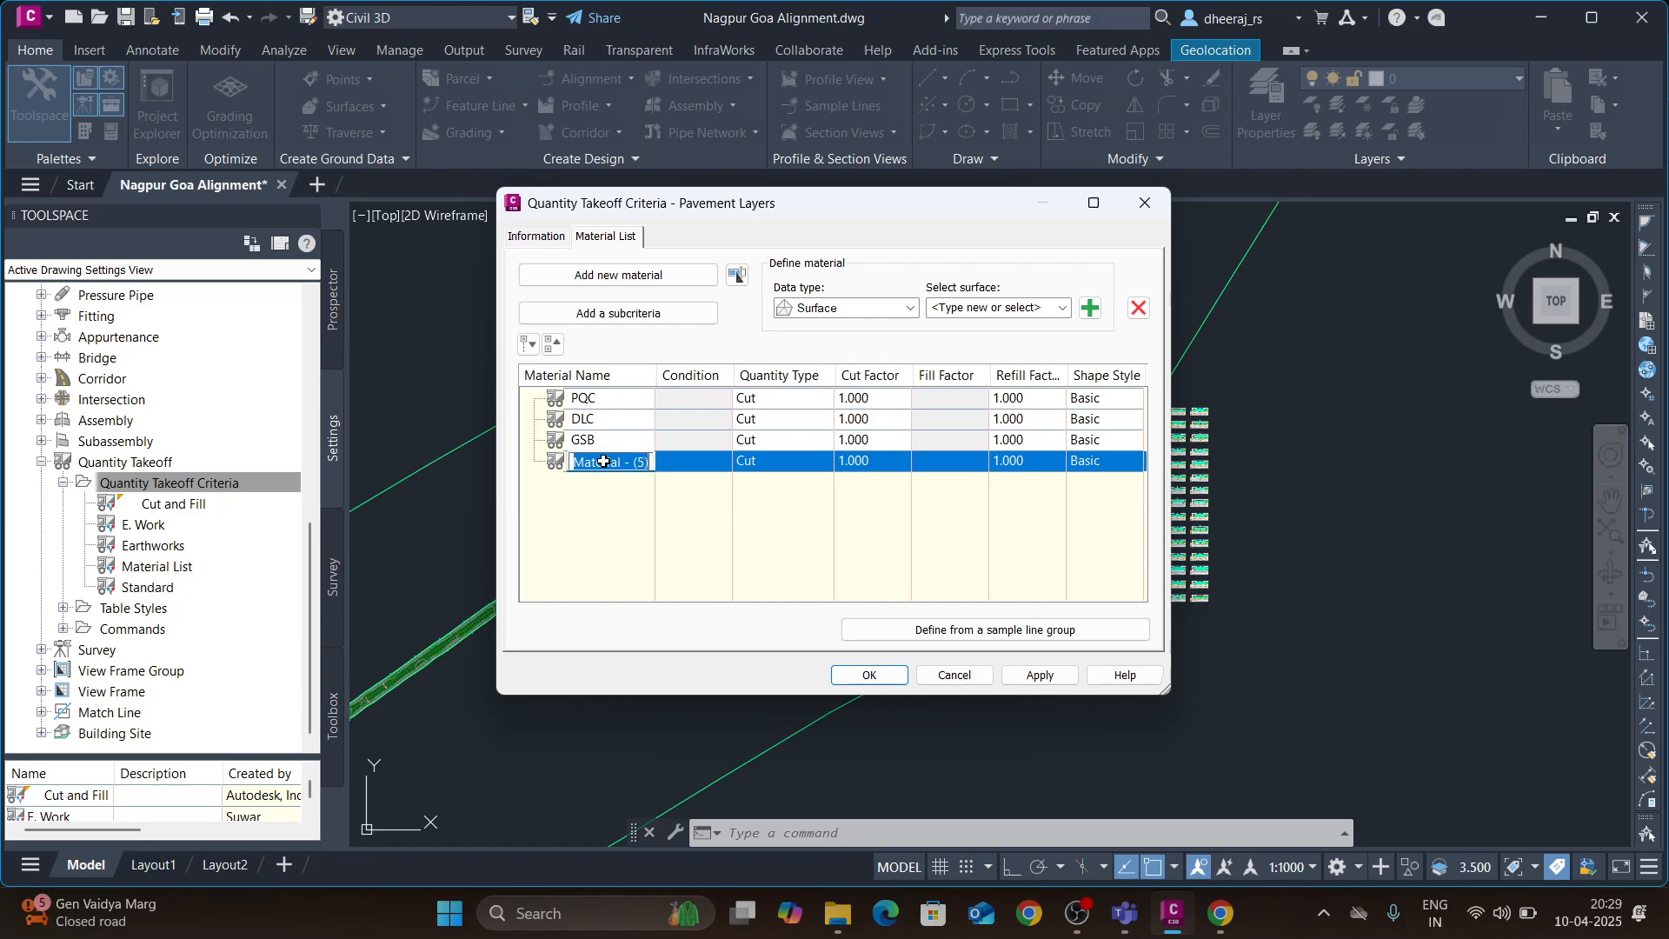
type("Subgrade")
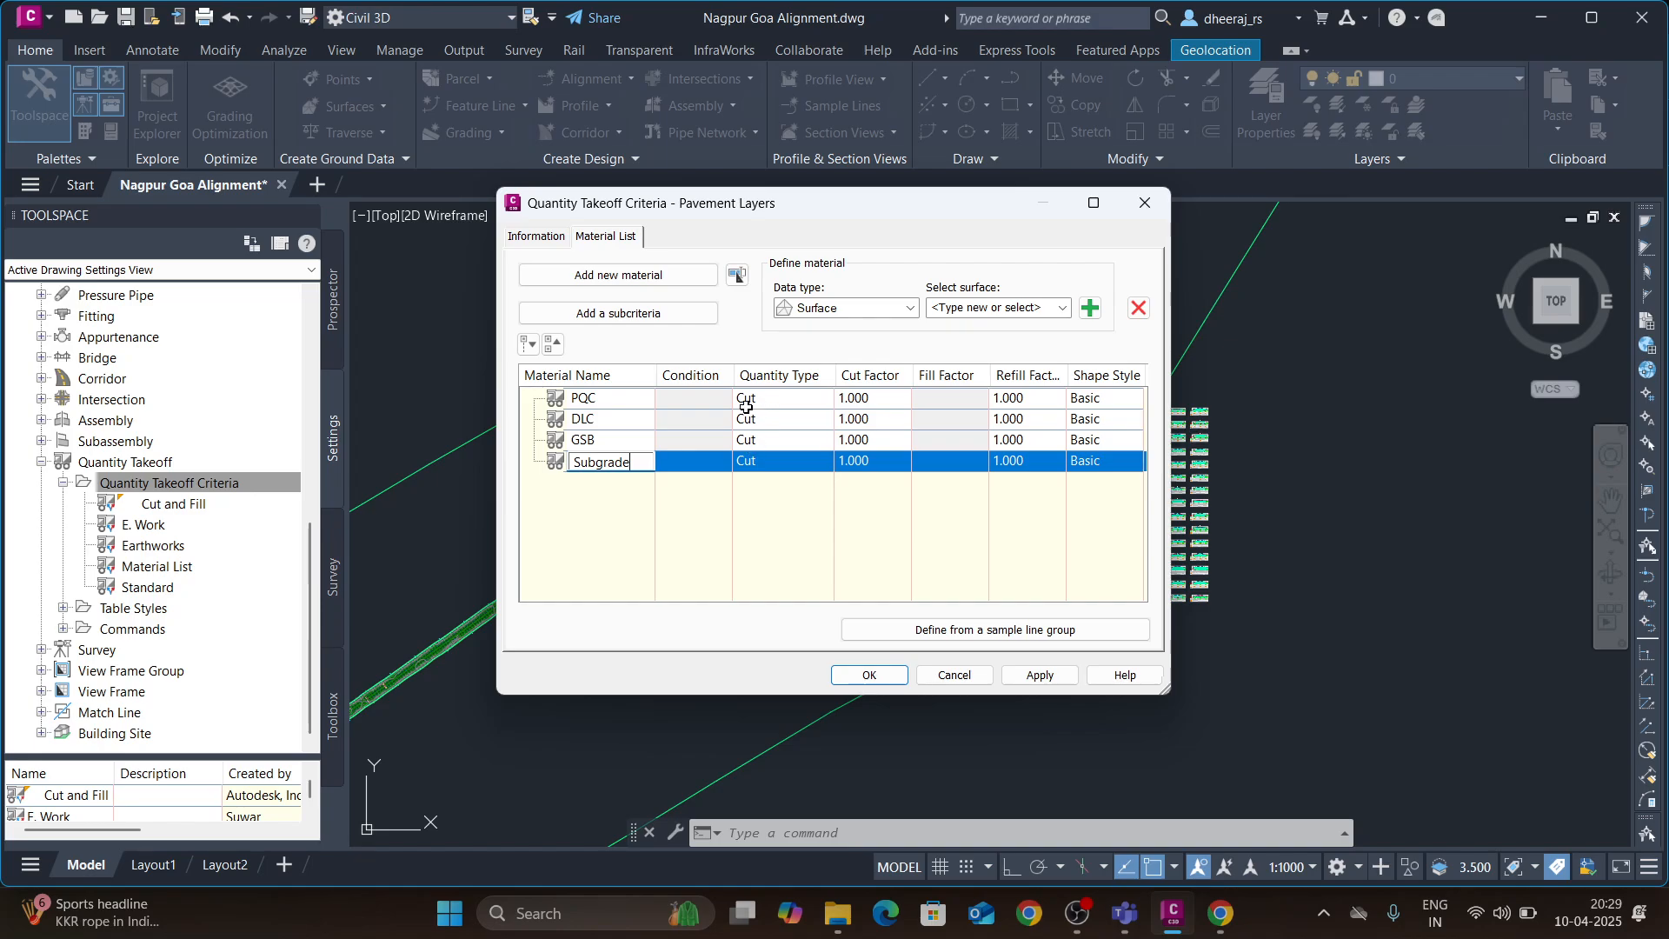
- Set the quantity type of PQC, DLC, GSB and Subgrade to Structures
left_click(783, 400)
left_click(782, 400)
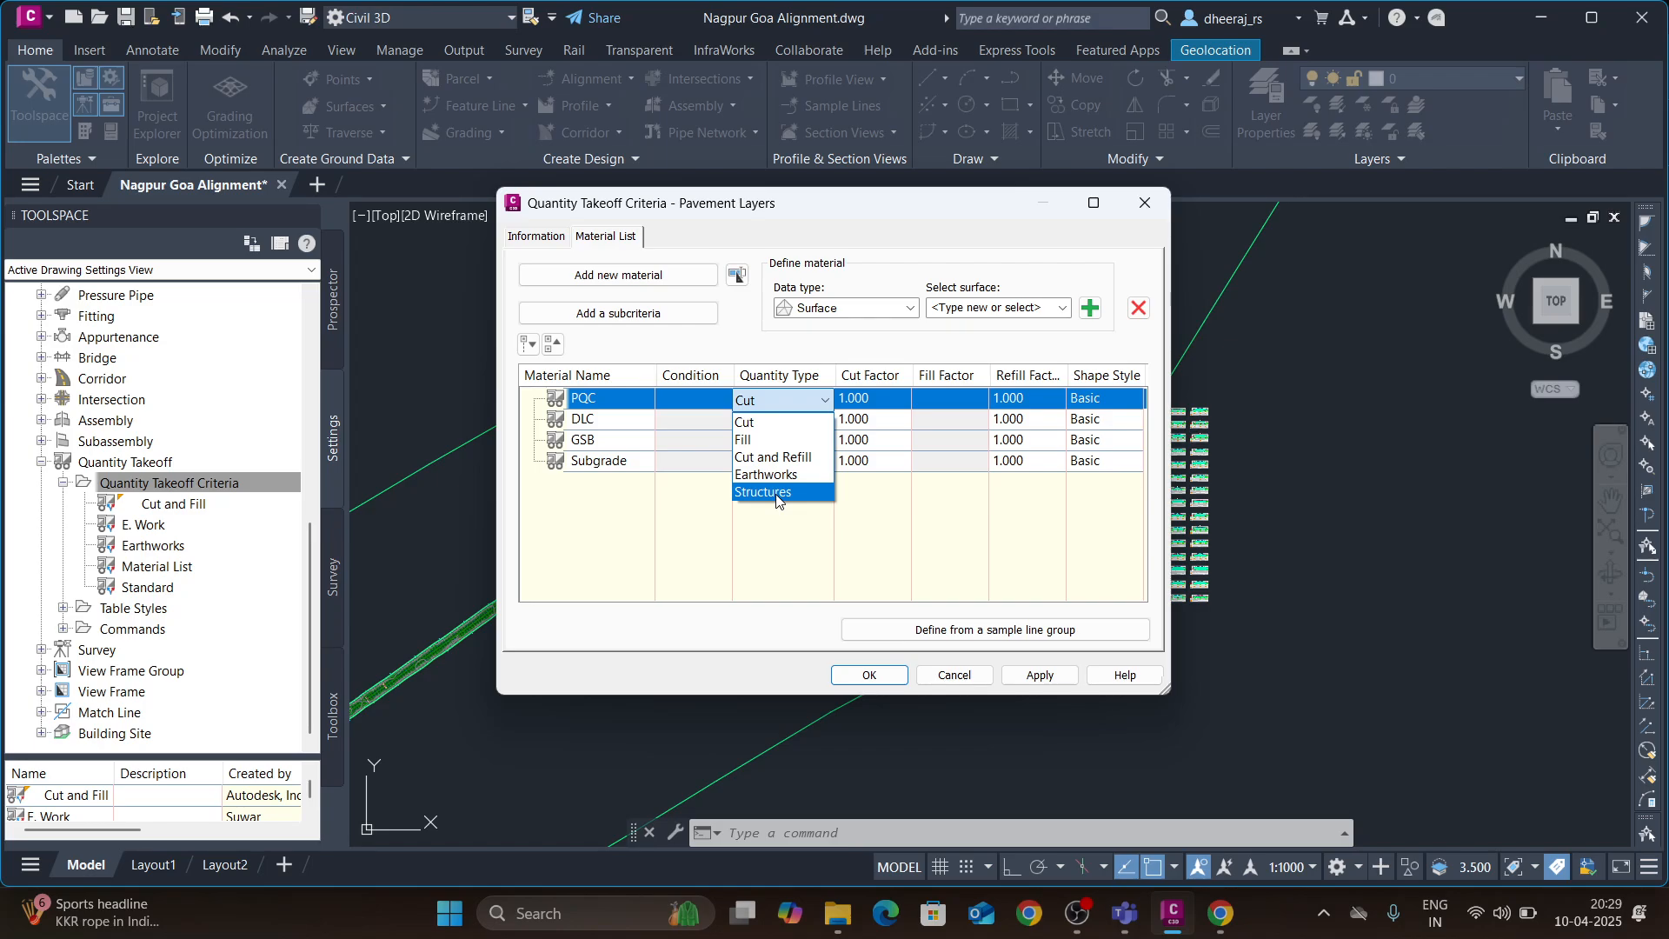
left_click(776, 493)
double_click(783, 419)
left_click(780, 513)
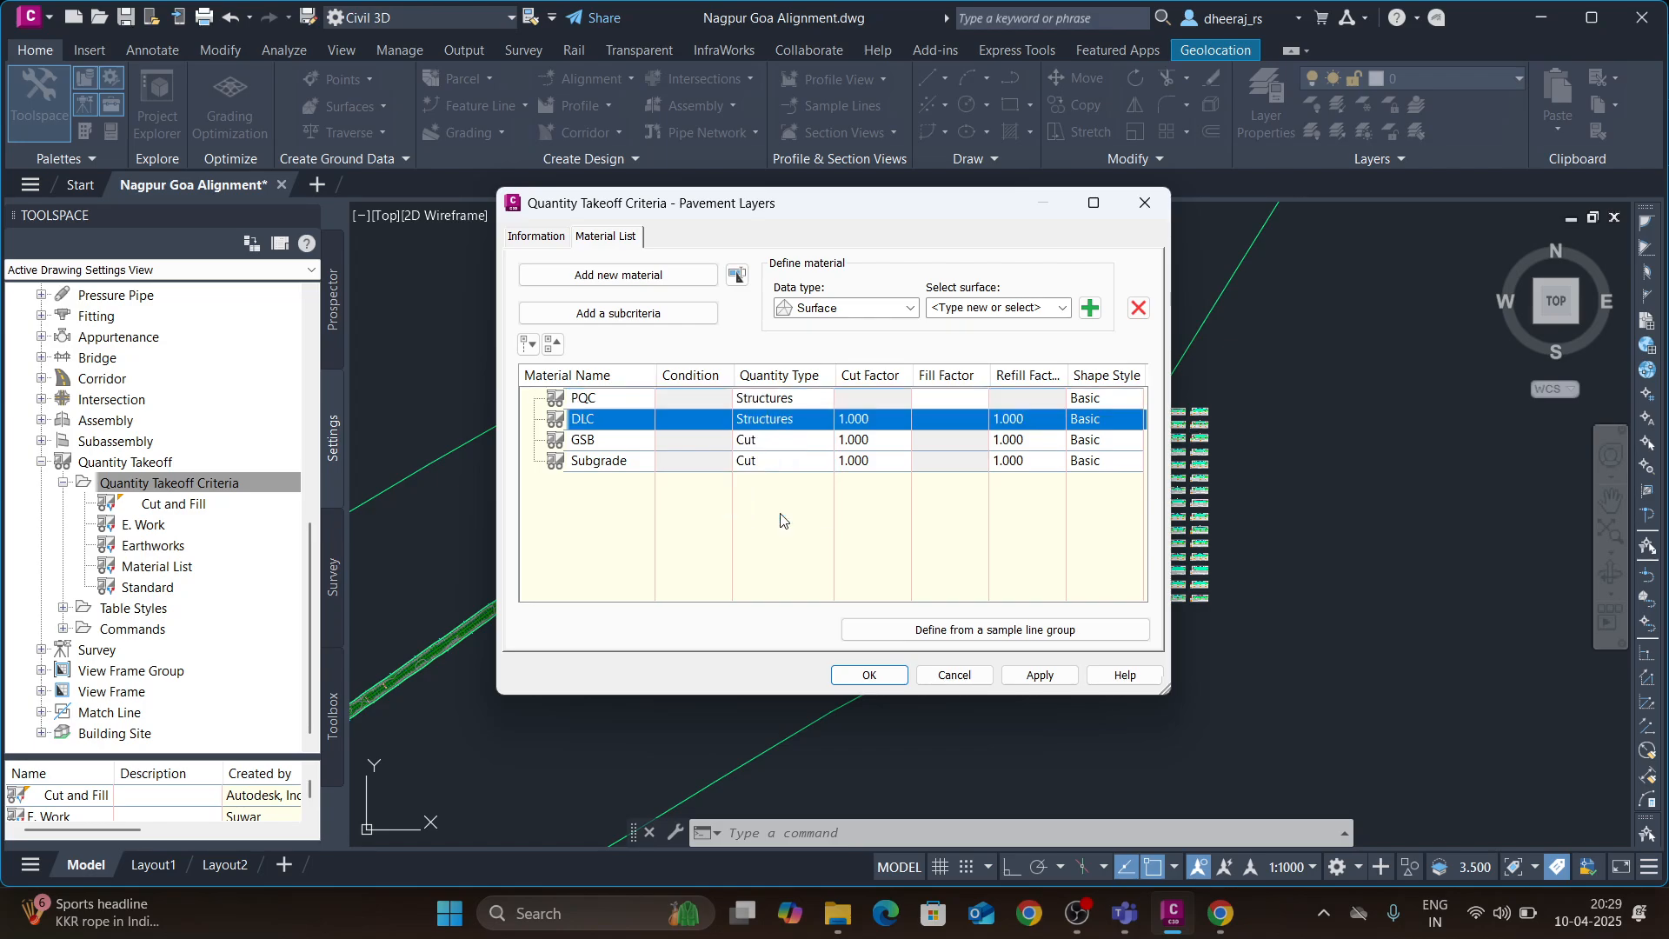
double_click(778, 439)
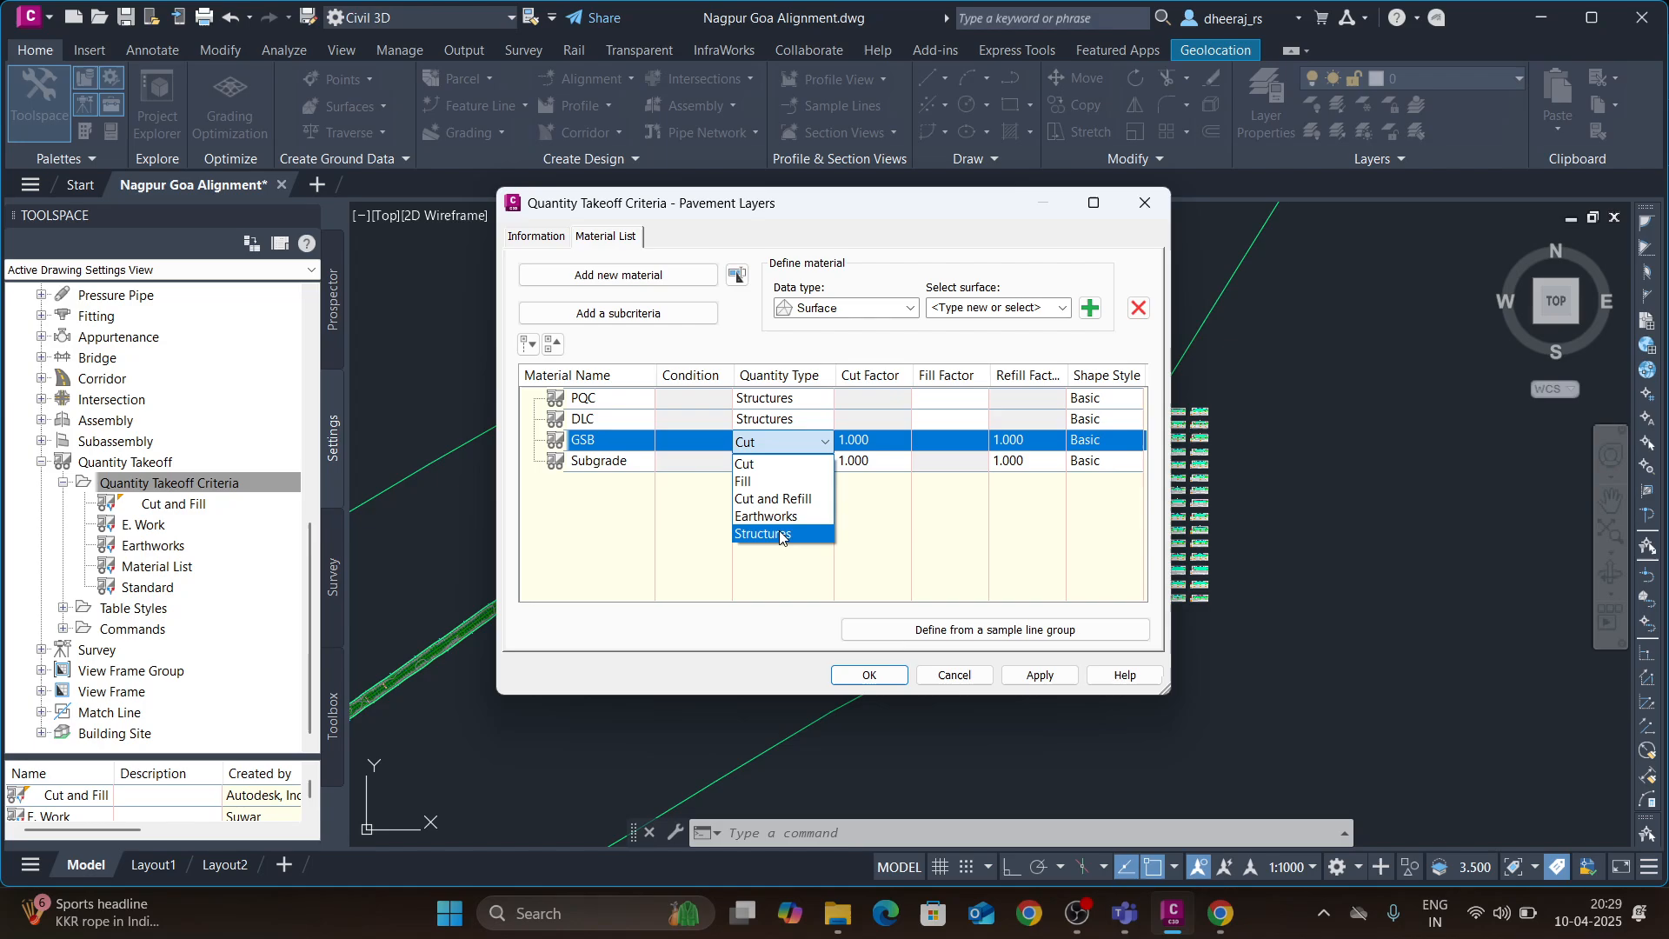
left_click(778, 533)
double_click(778, 461)
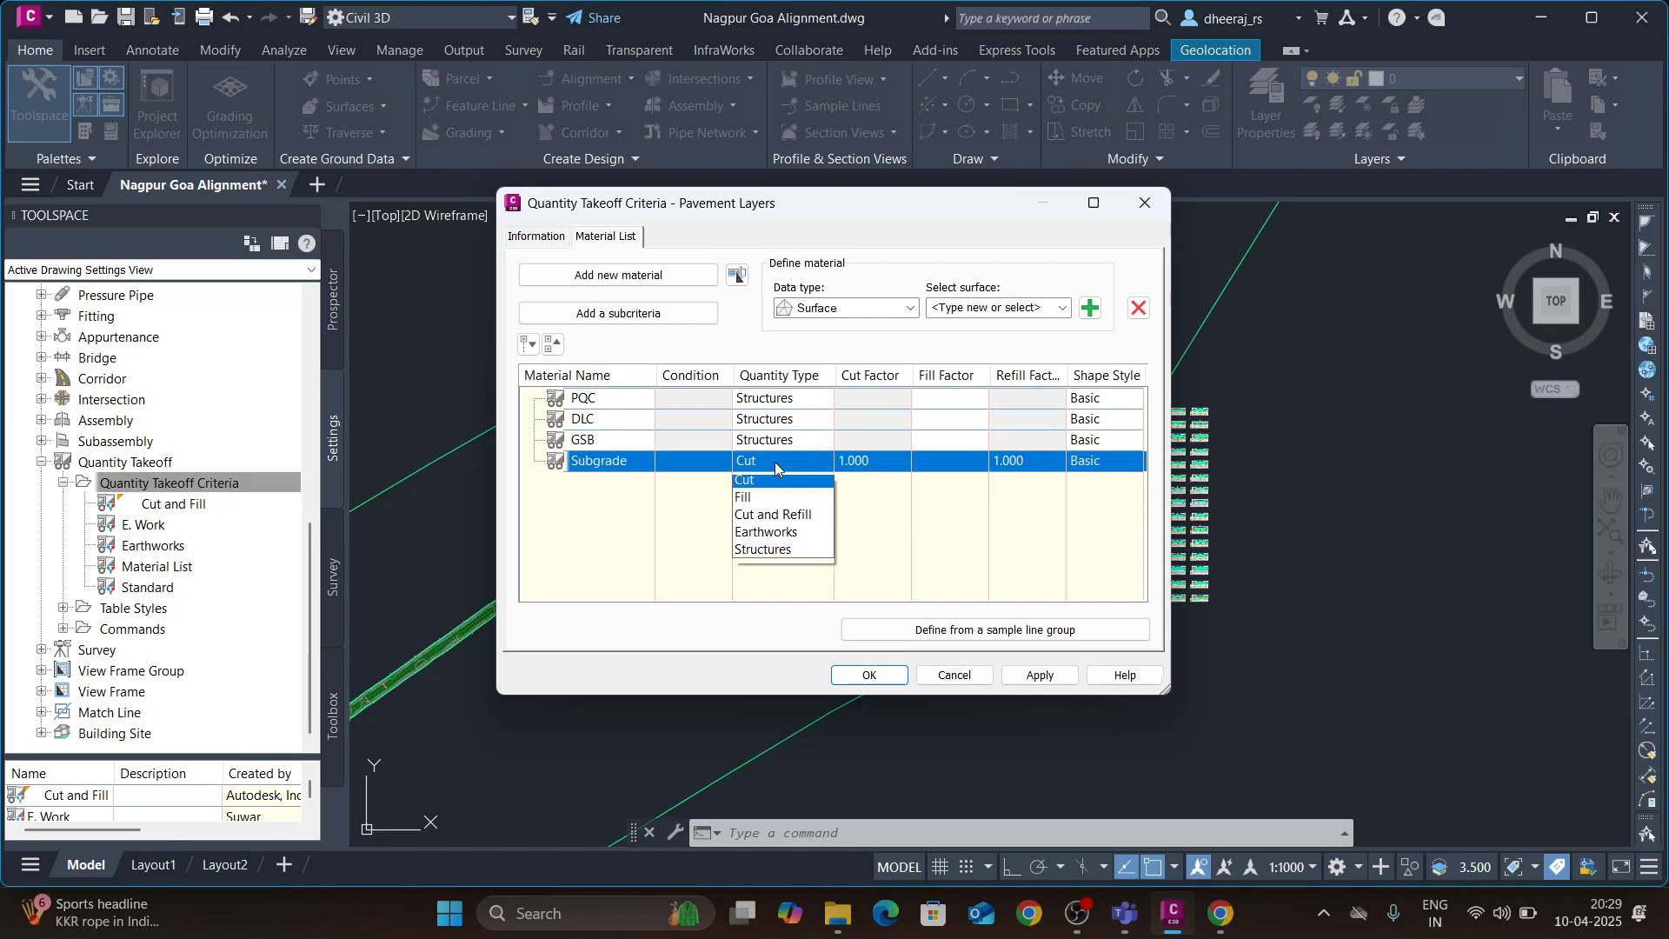
left_click(782, 555)
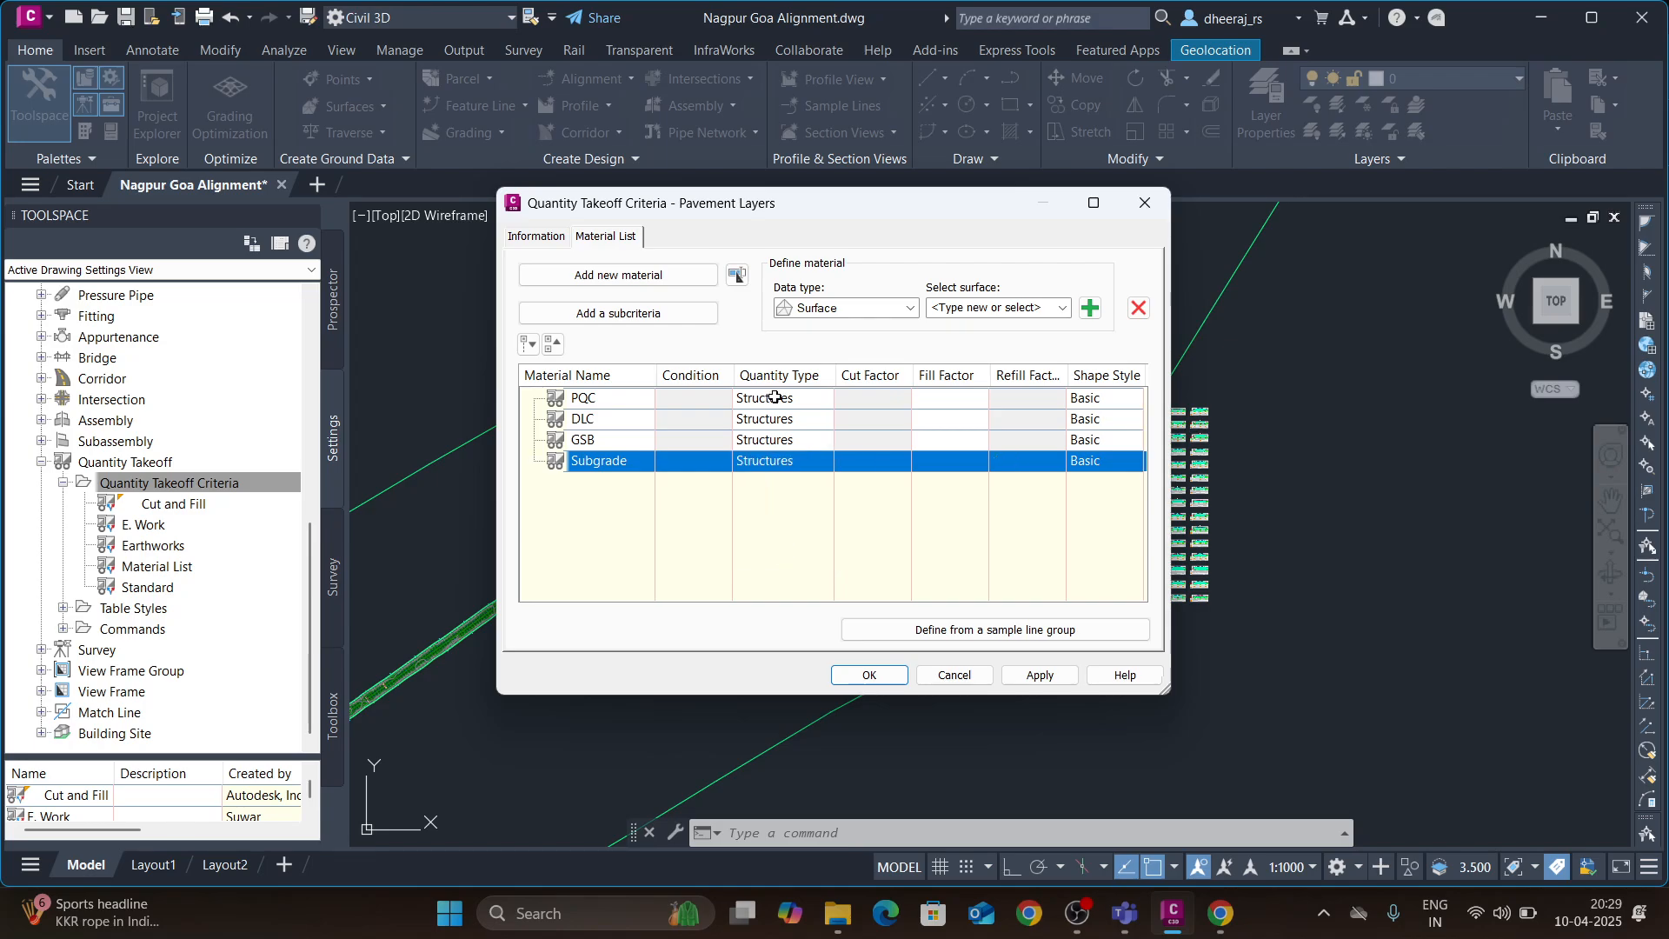
- Define the PQC material with the data type Corridor Shape, using the shape Pave1
left_click(632, 397)
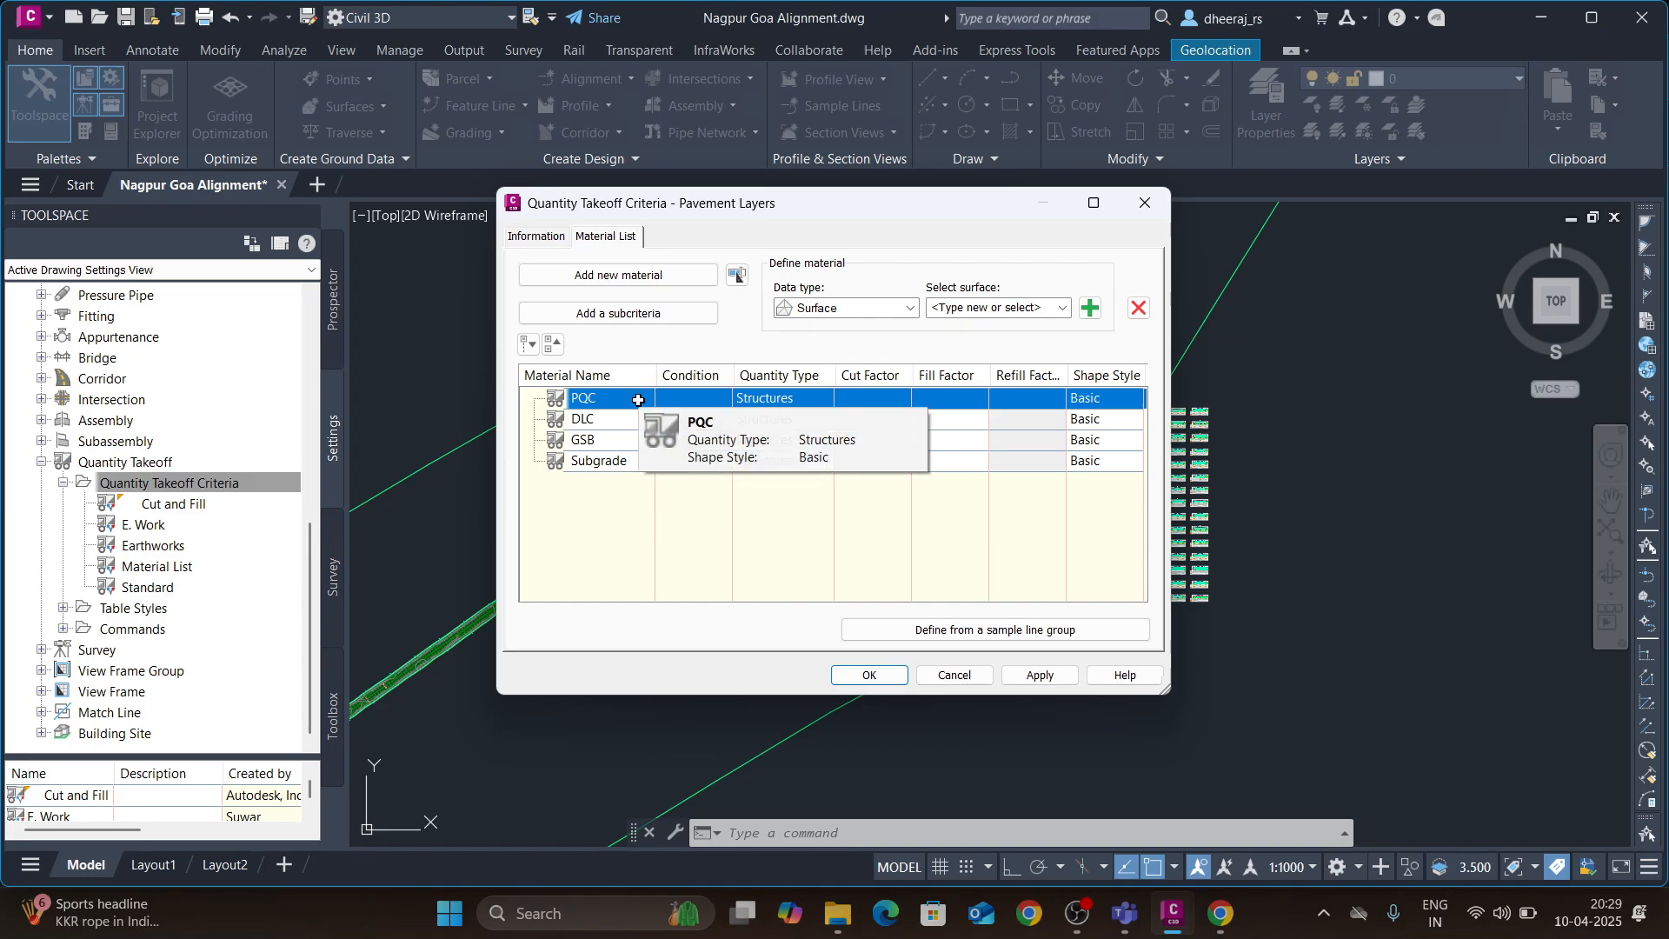
left_click(853, 310)
left_click(854, 348)
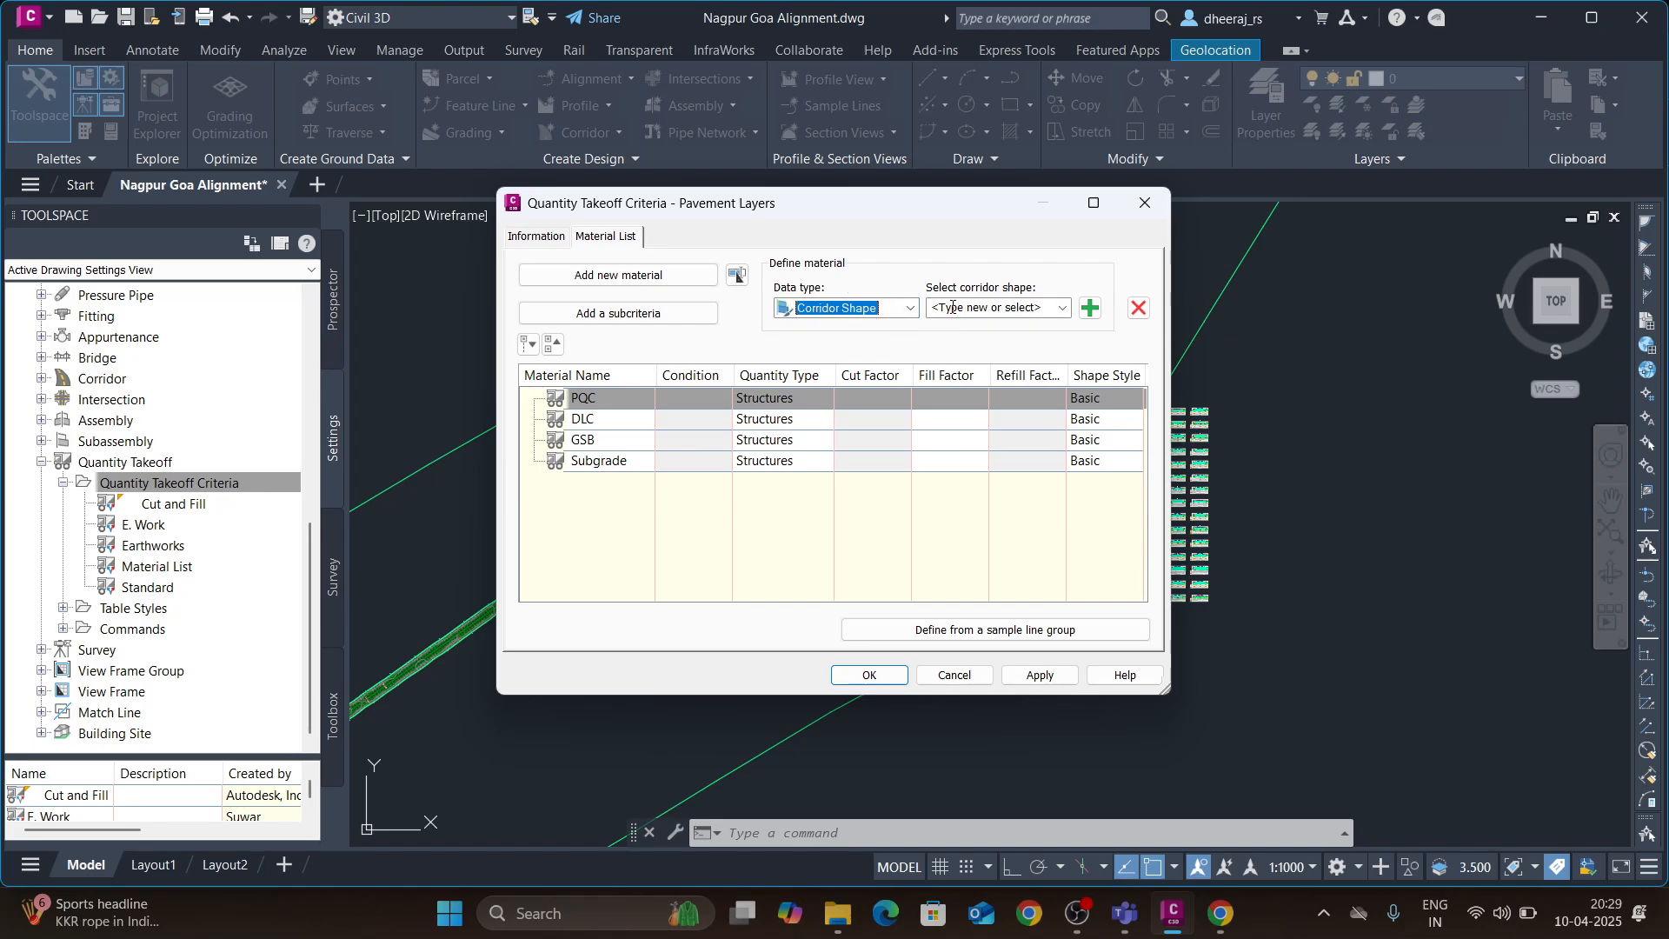
left_click(1063, 308)
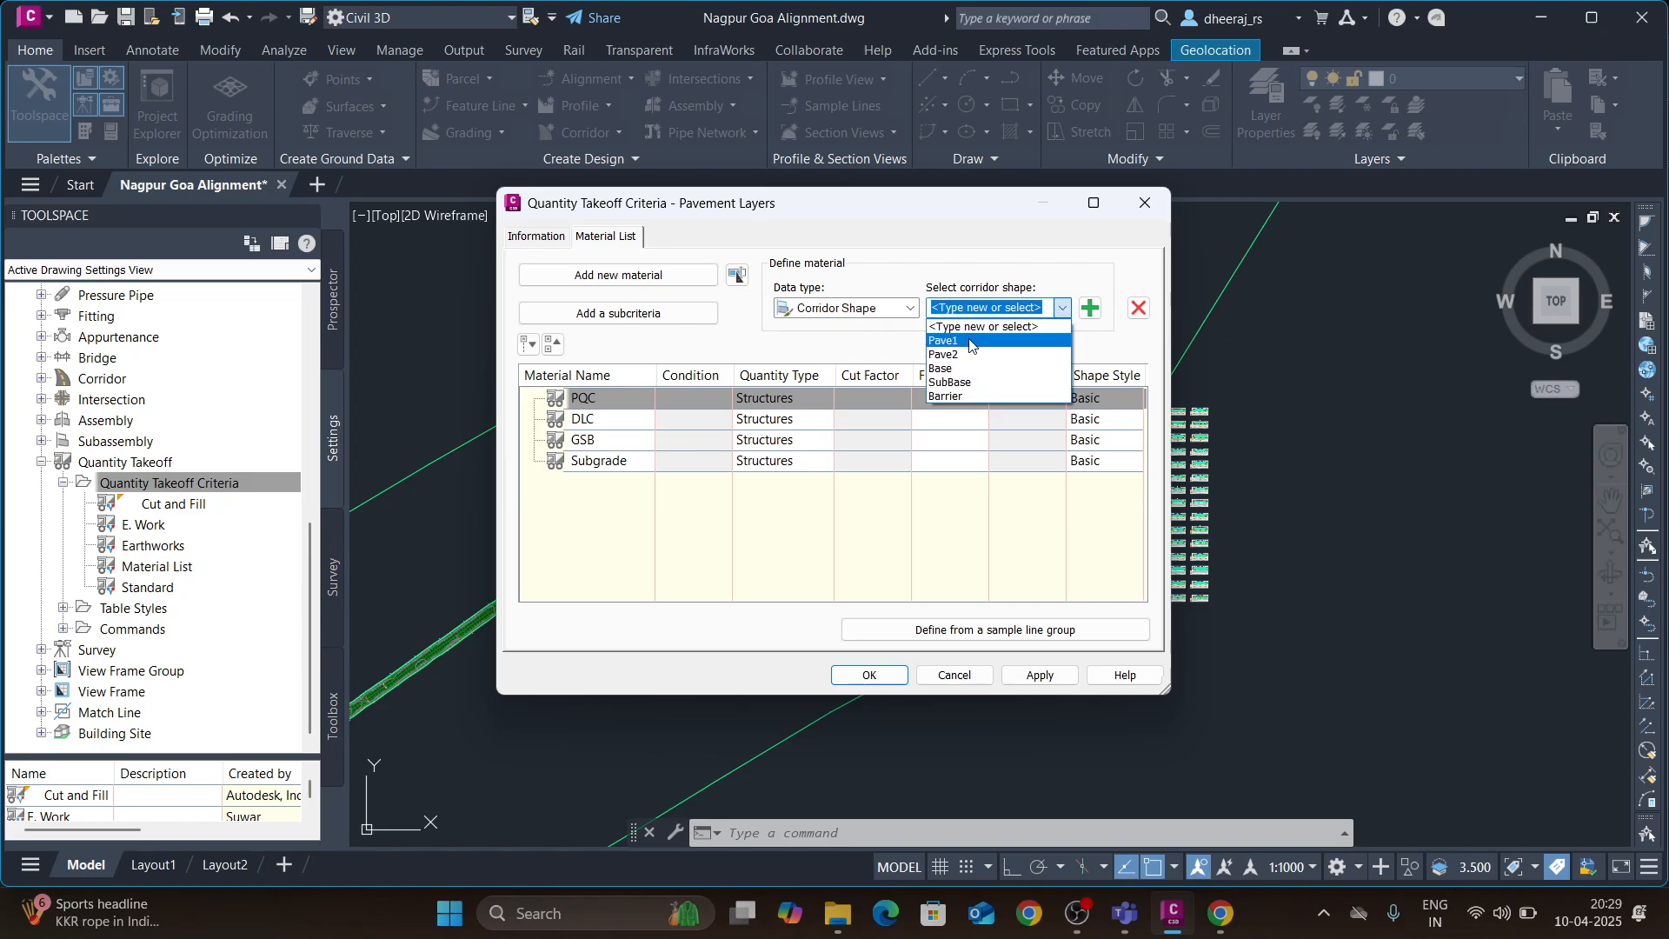
left_click(969, 341)
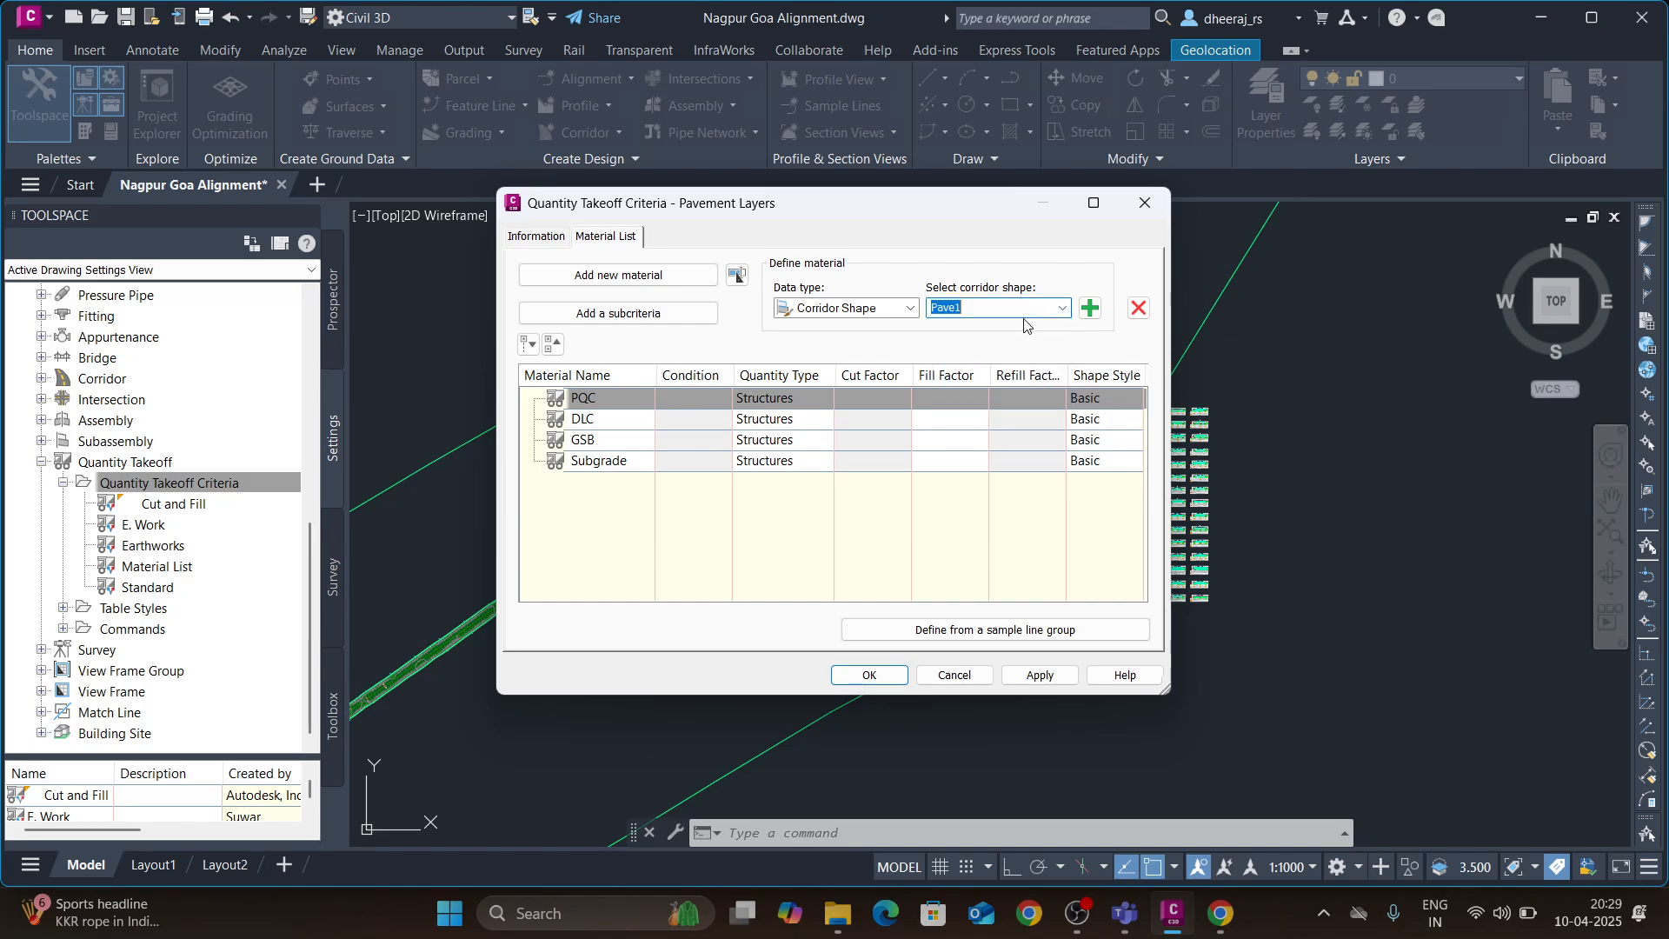
left_click(1097, 310)
- Add the corridor shape Pave2 to the DLC material and the corridor shape Base to GSB
left_click(621, 444)
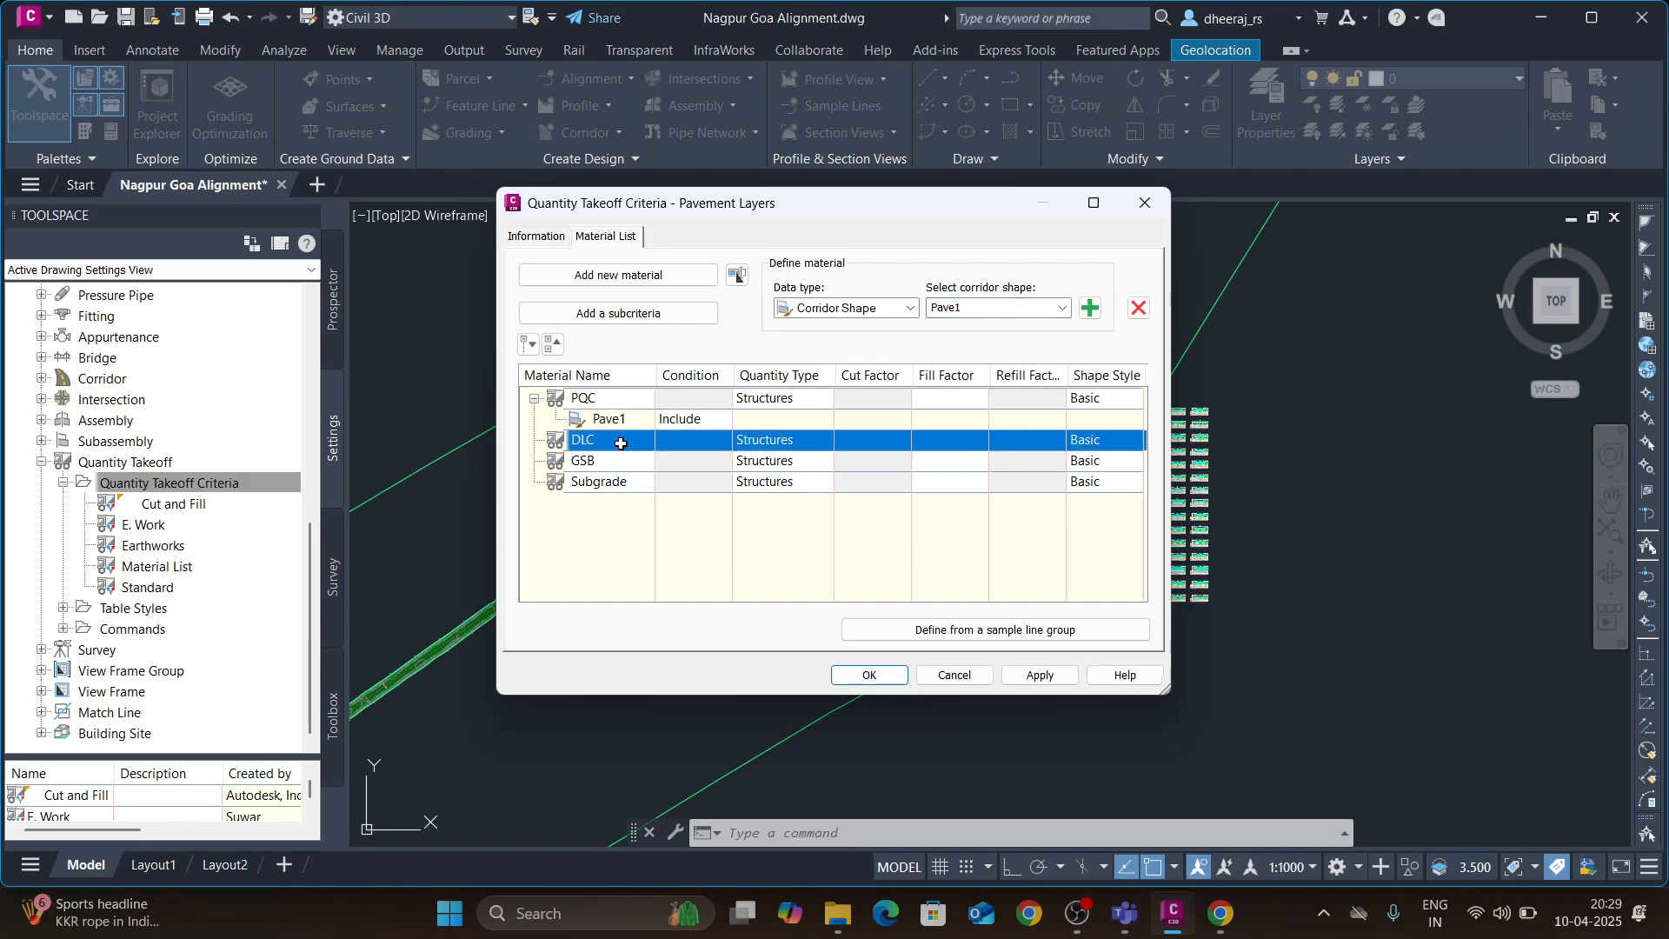
left_click(1062, 308)
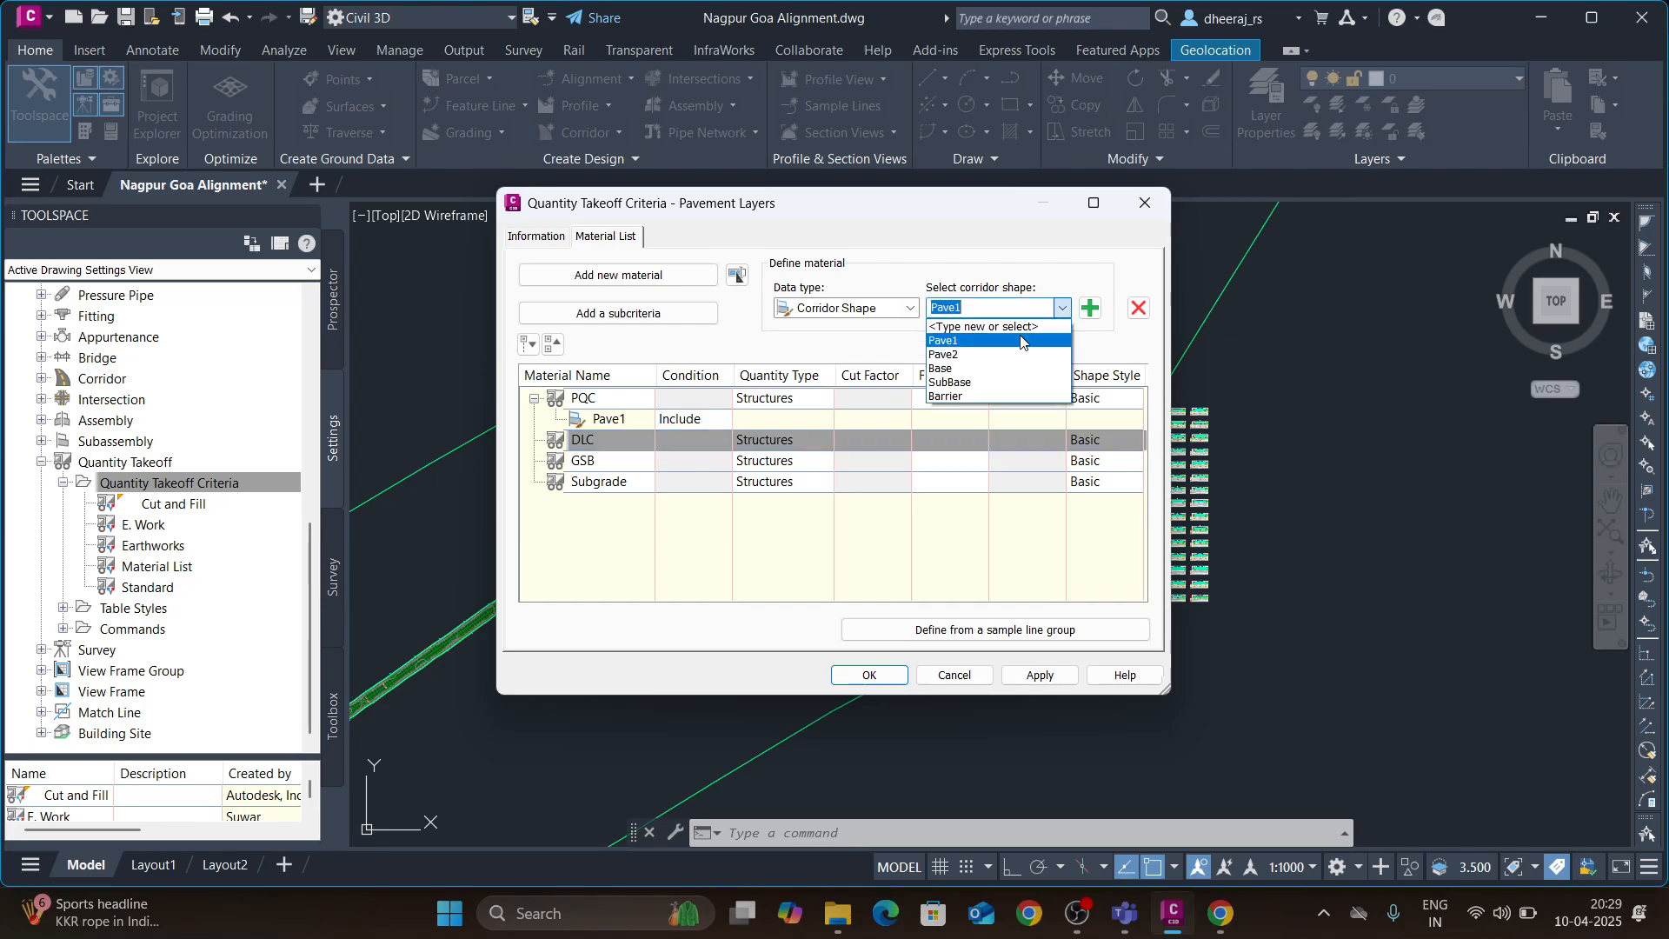
left_click(966, 356)
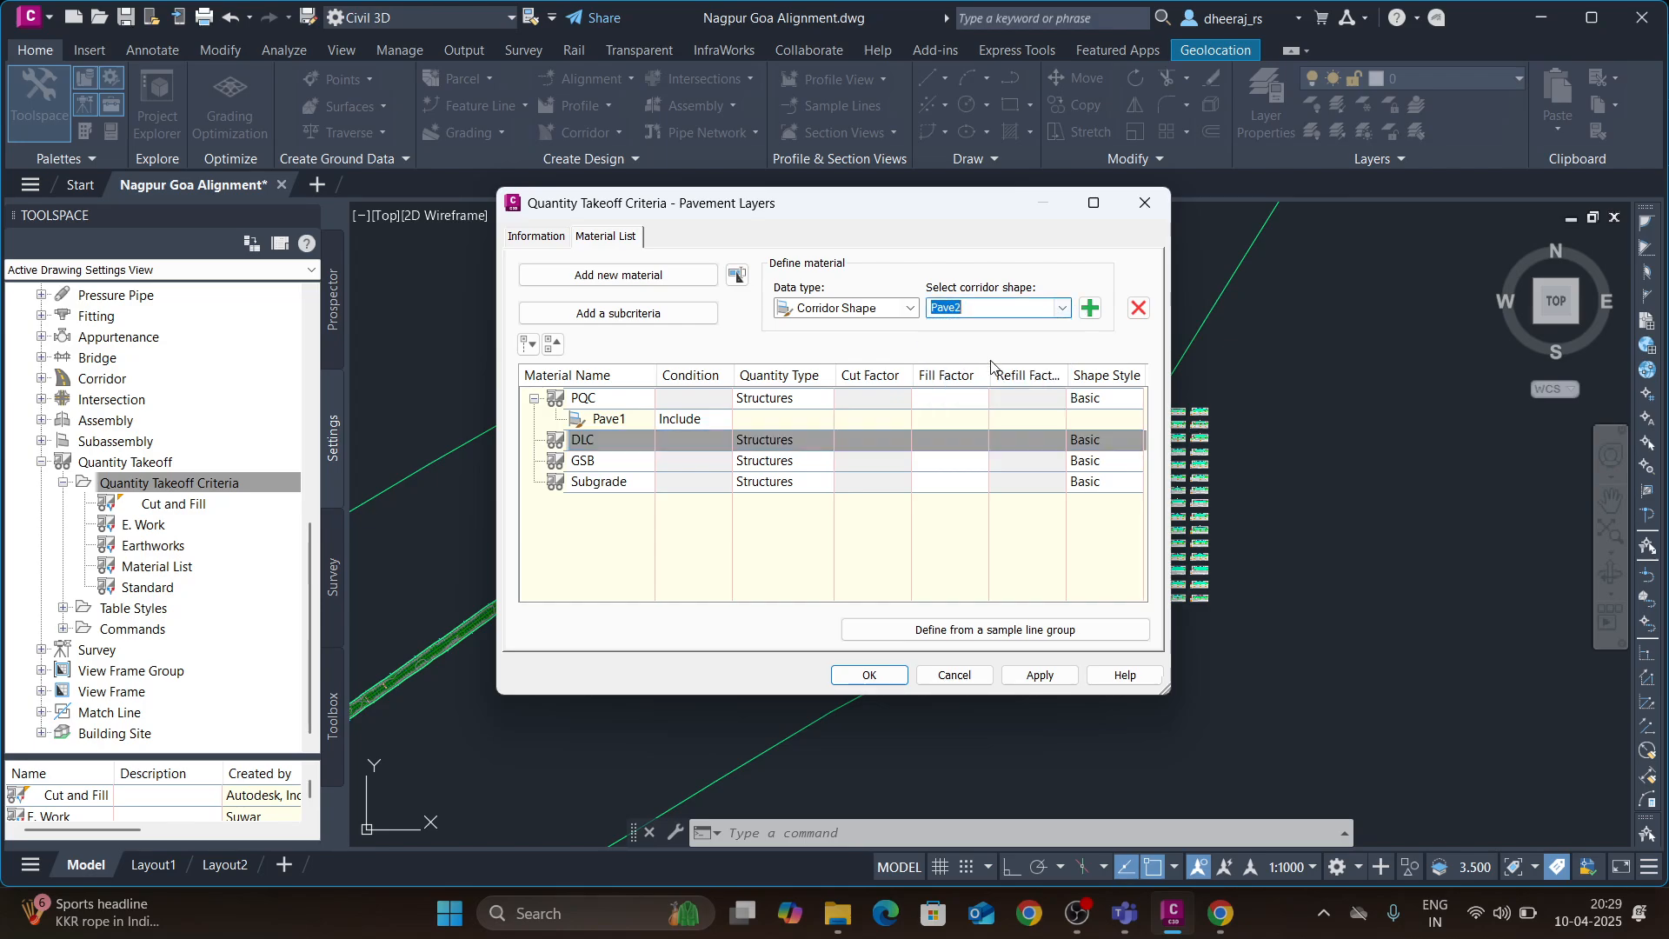
left_click(1090, 307)
left_click(639, 493)
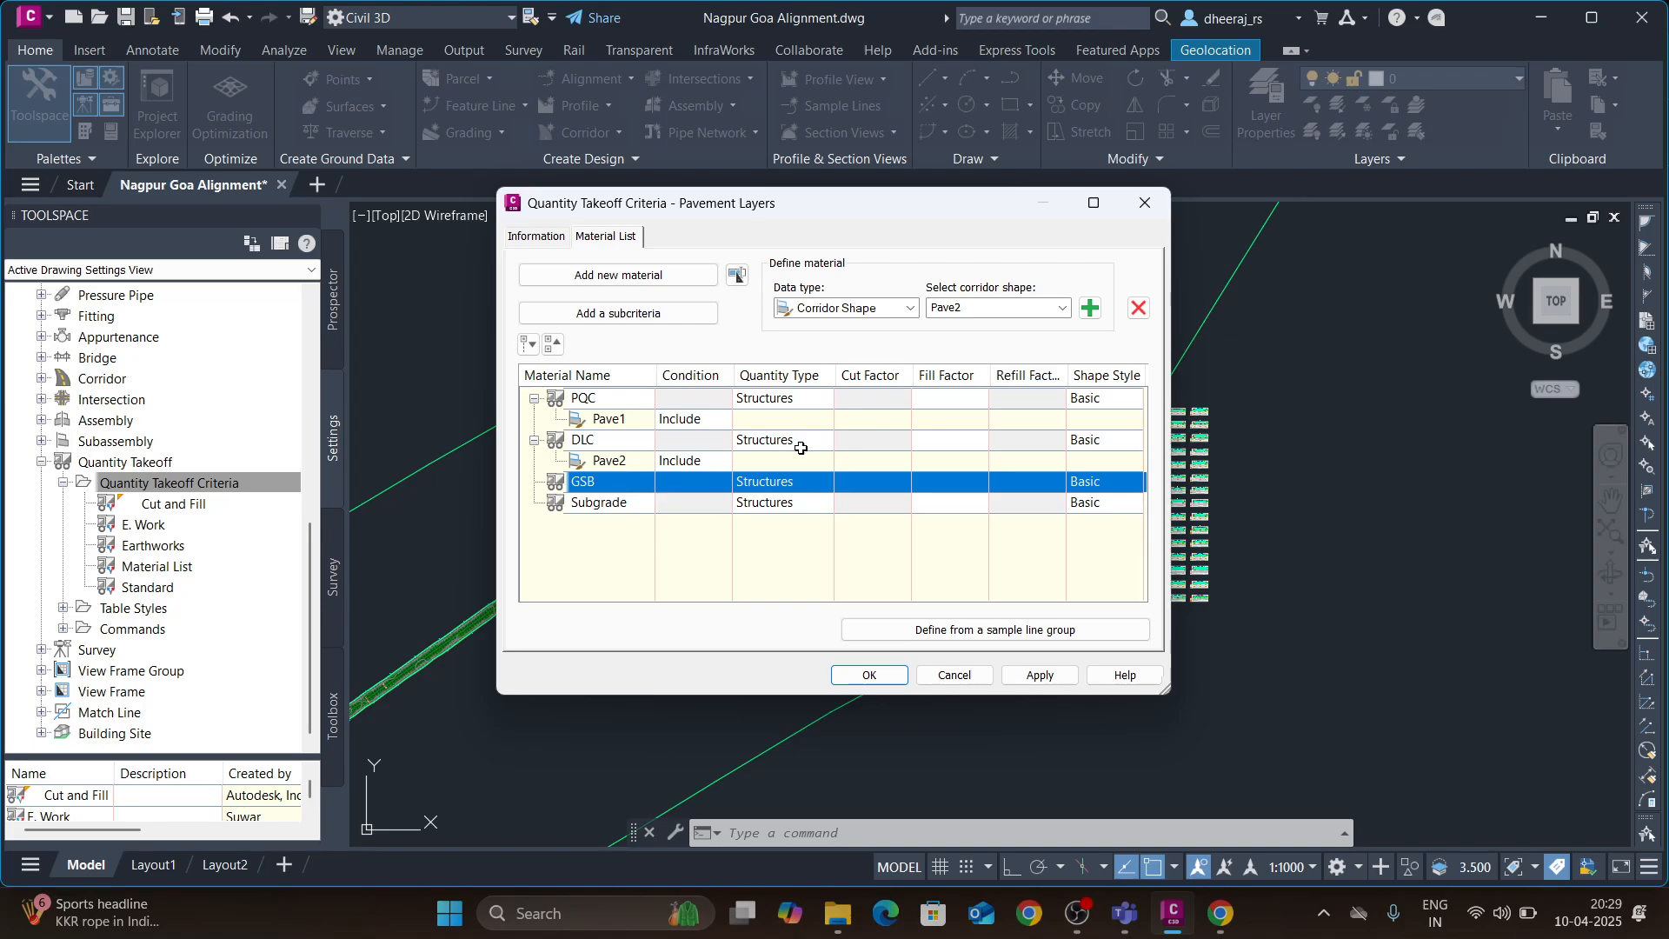
left_click(1060, 309)
left_click(940, 364)
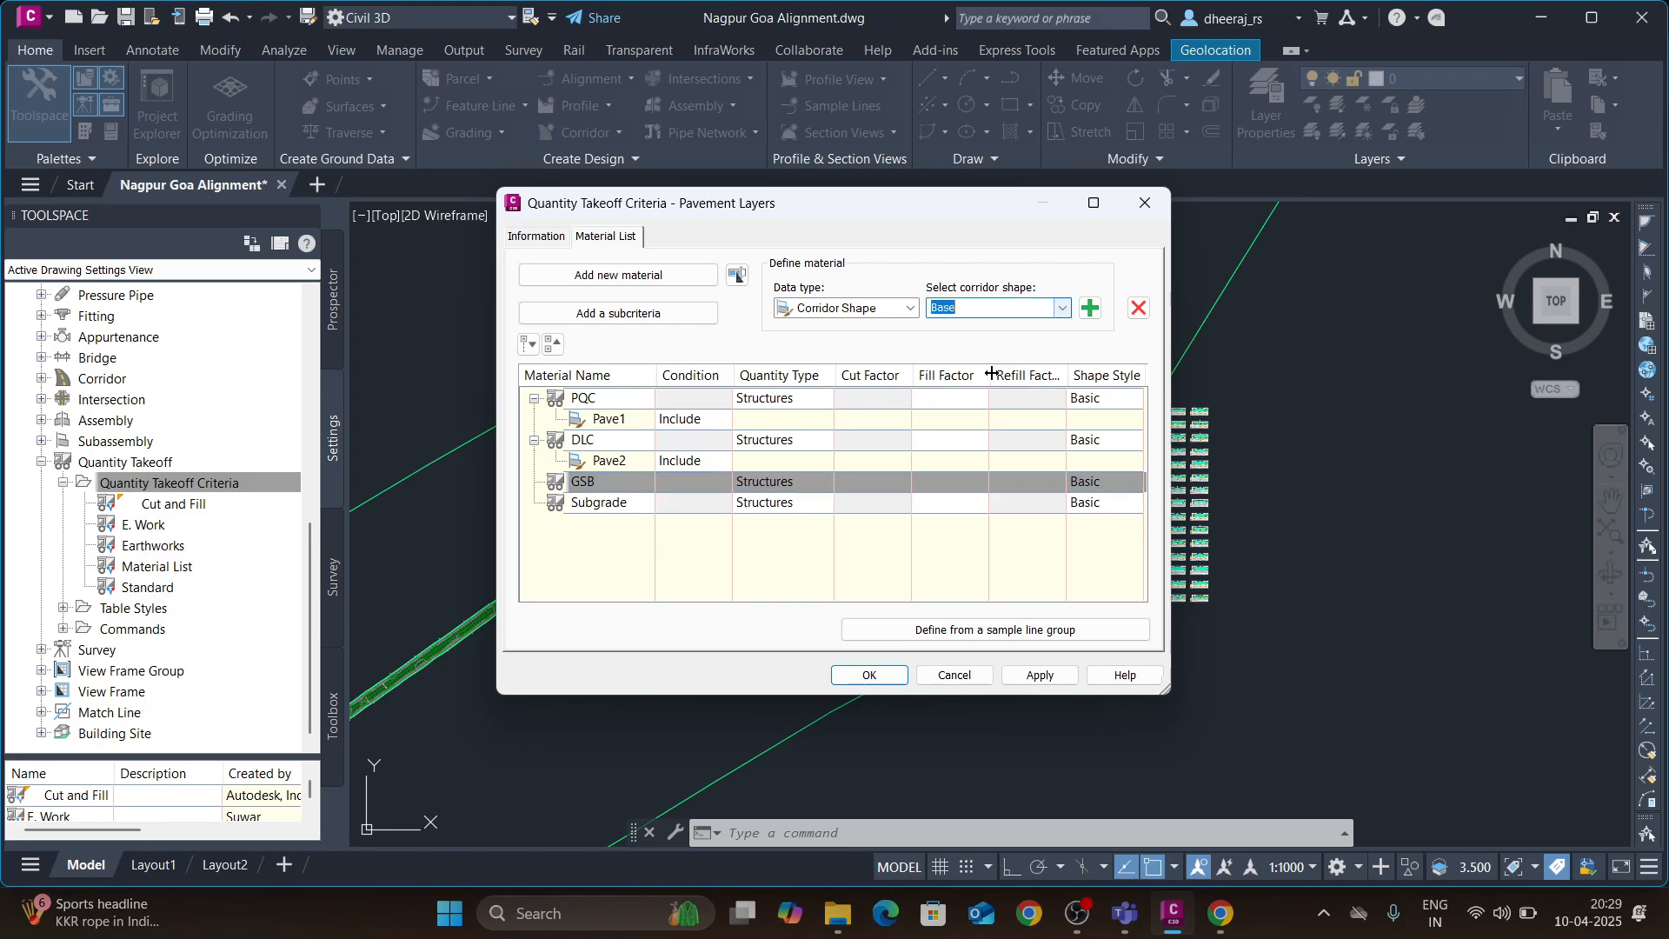
left_click(1091, 310)
- Add the corridor shape SubBase to the Subgrade material and apply the Pavement Layers criteria
left_click(626, 526)
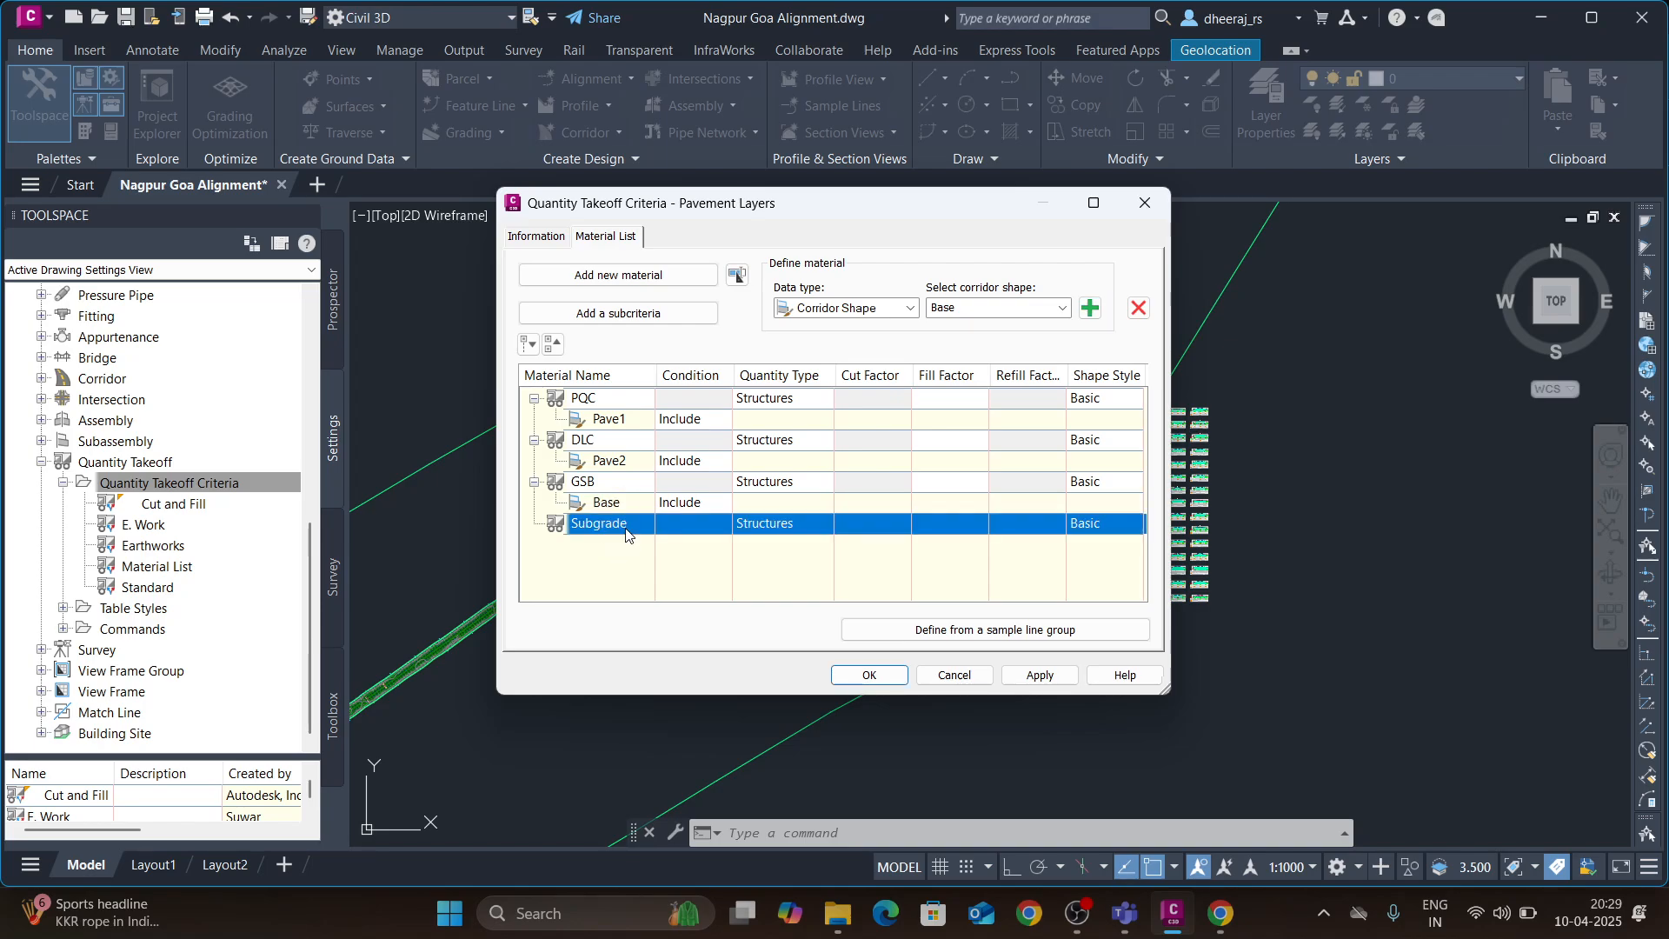
left_click(1063, 308)
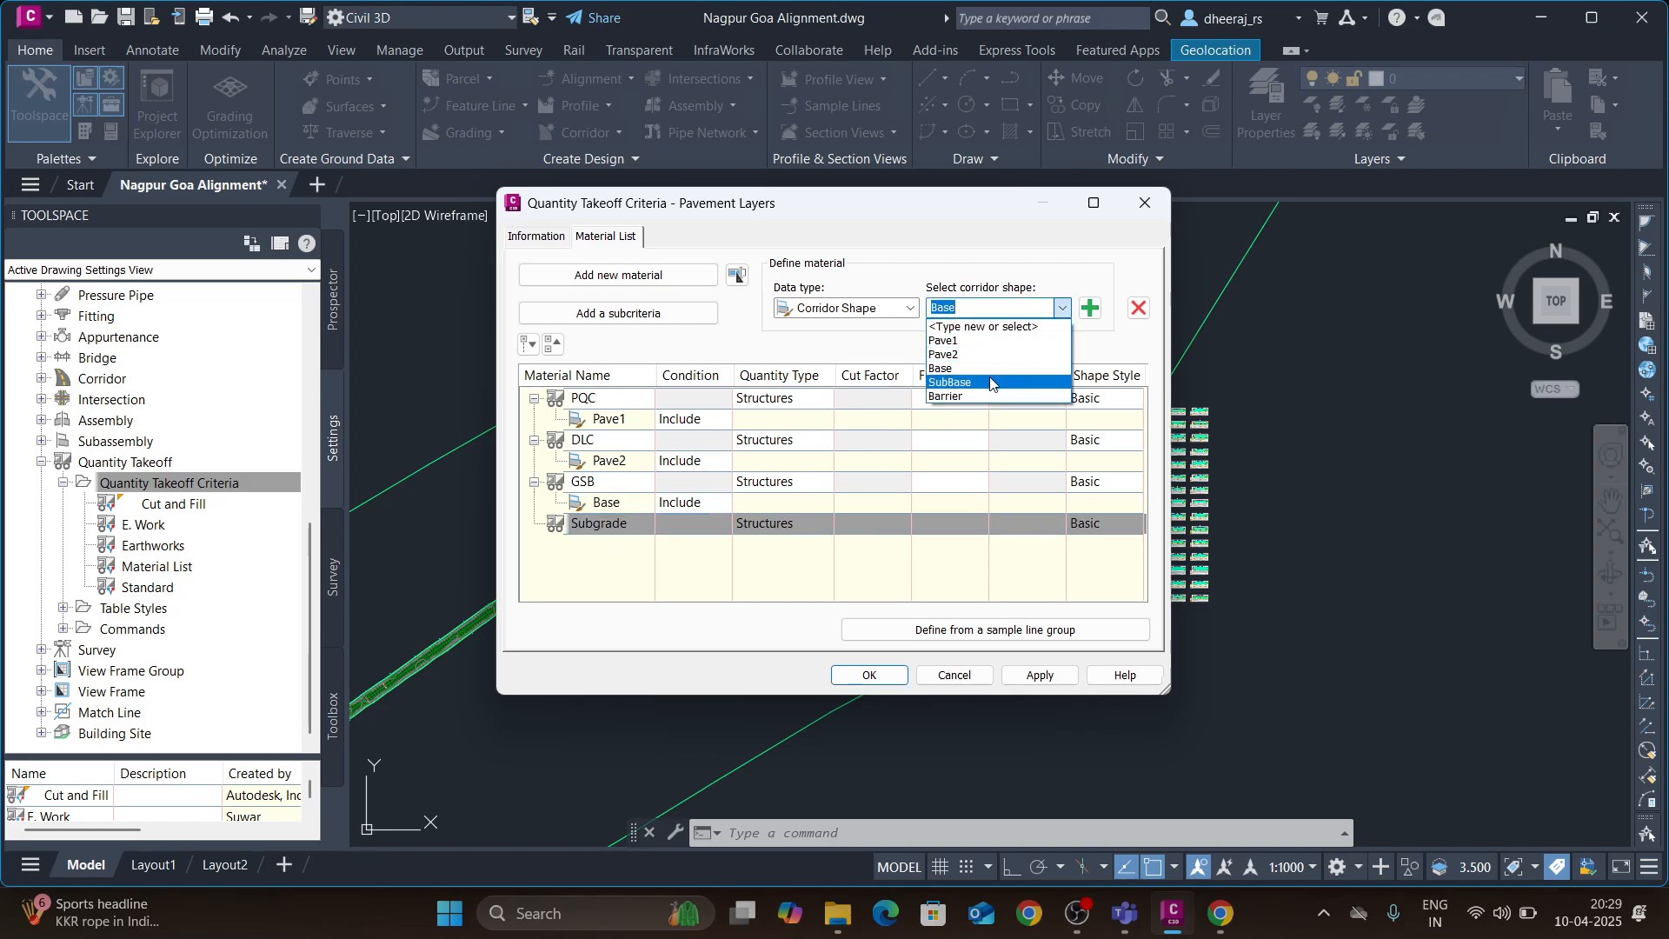
left_click(956, 382)
left_click(1090, 308)
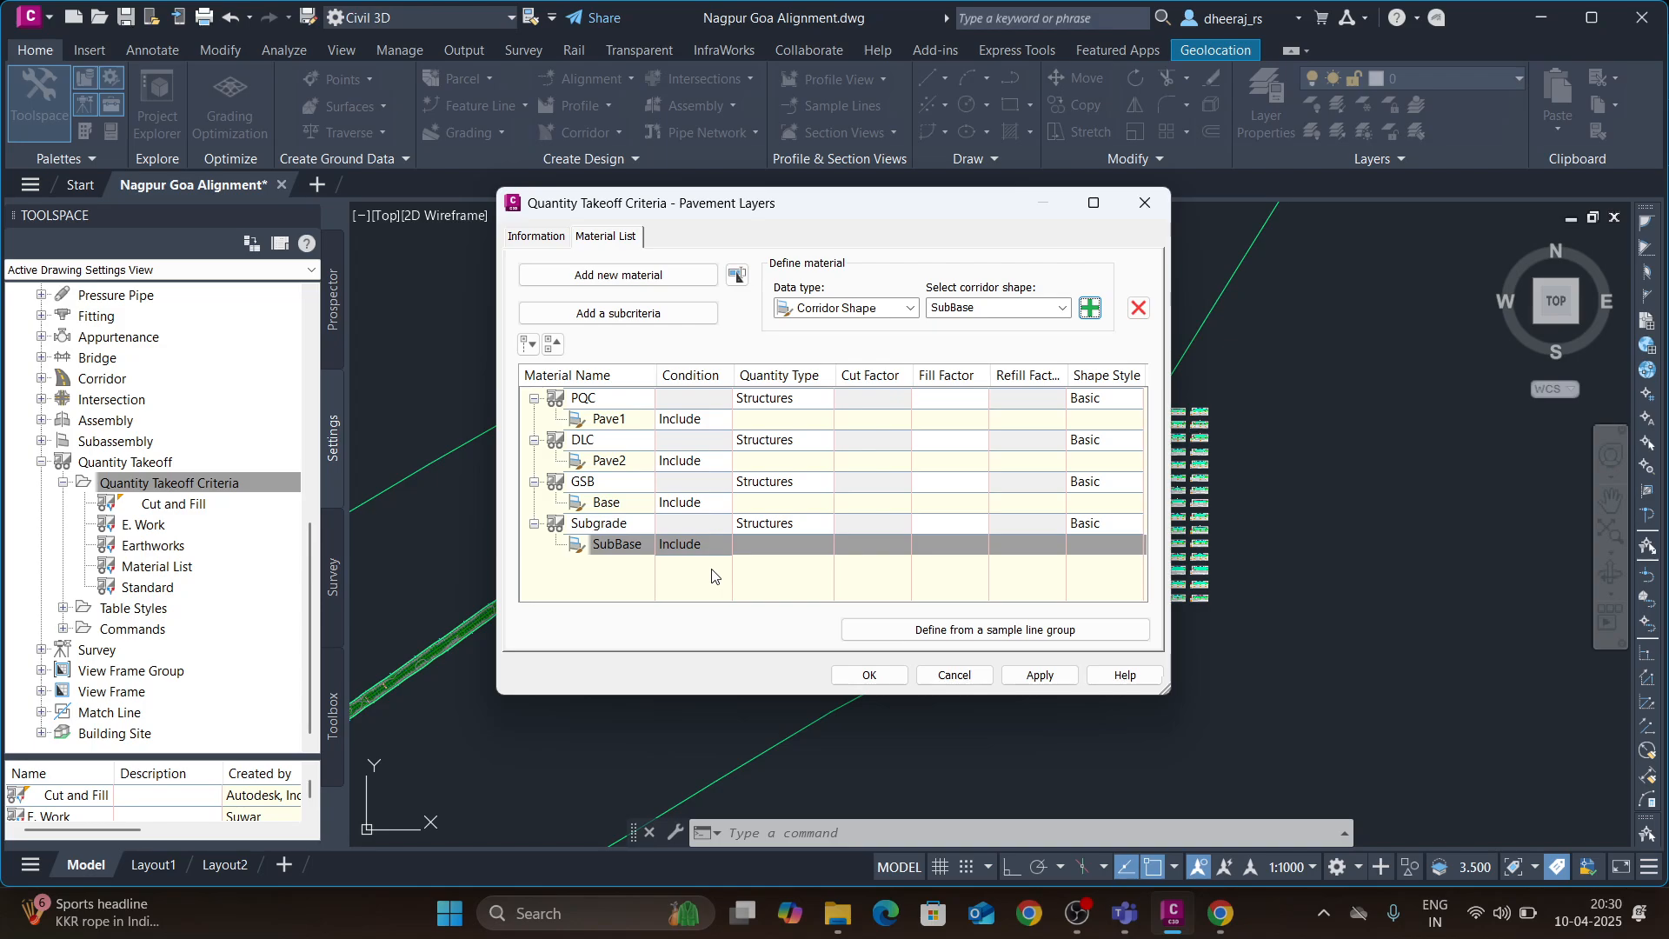
left_click(1040, 676)
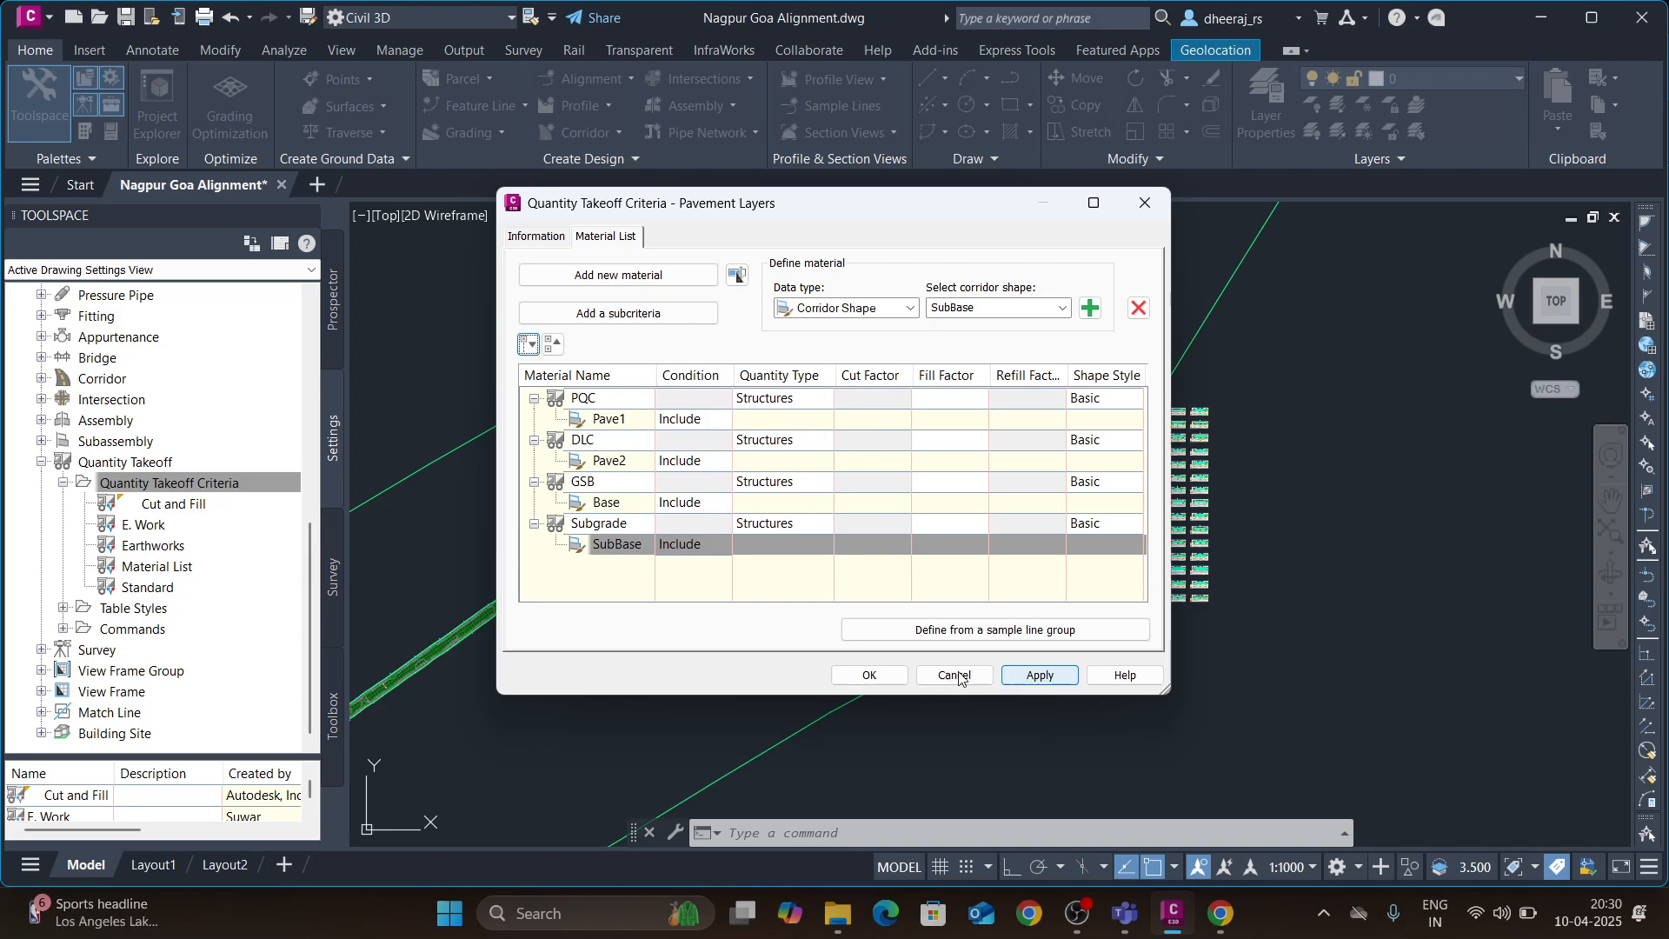
- Save the Pavement Layers criteria and open the Compute Materials list for the NG CL sample line group, expanding its existing material list
left_click(868, 675)
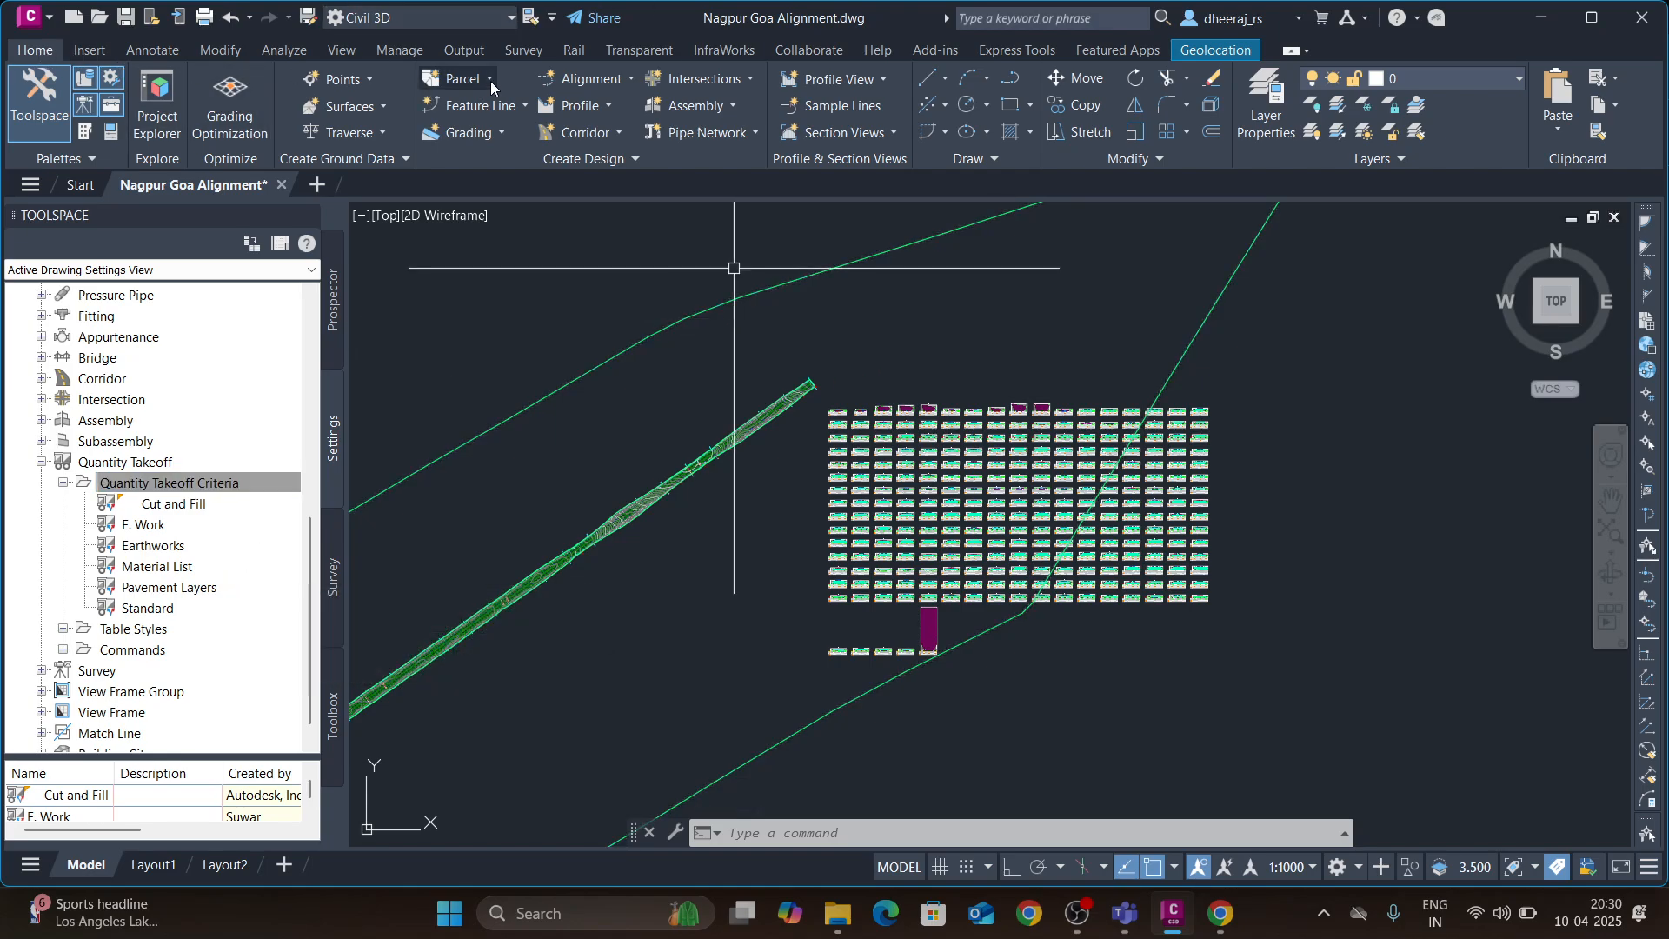
left_click(284, 50)
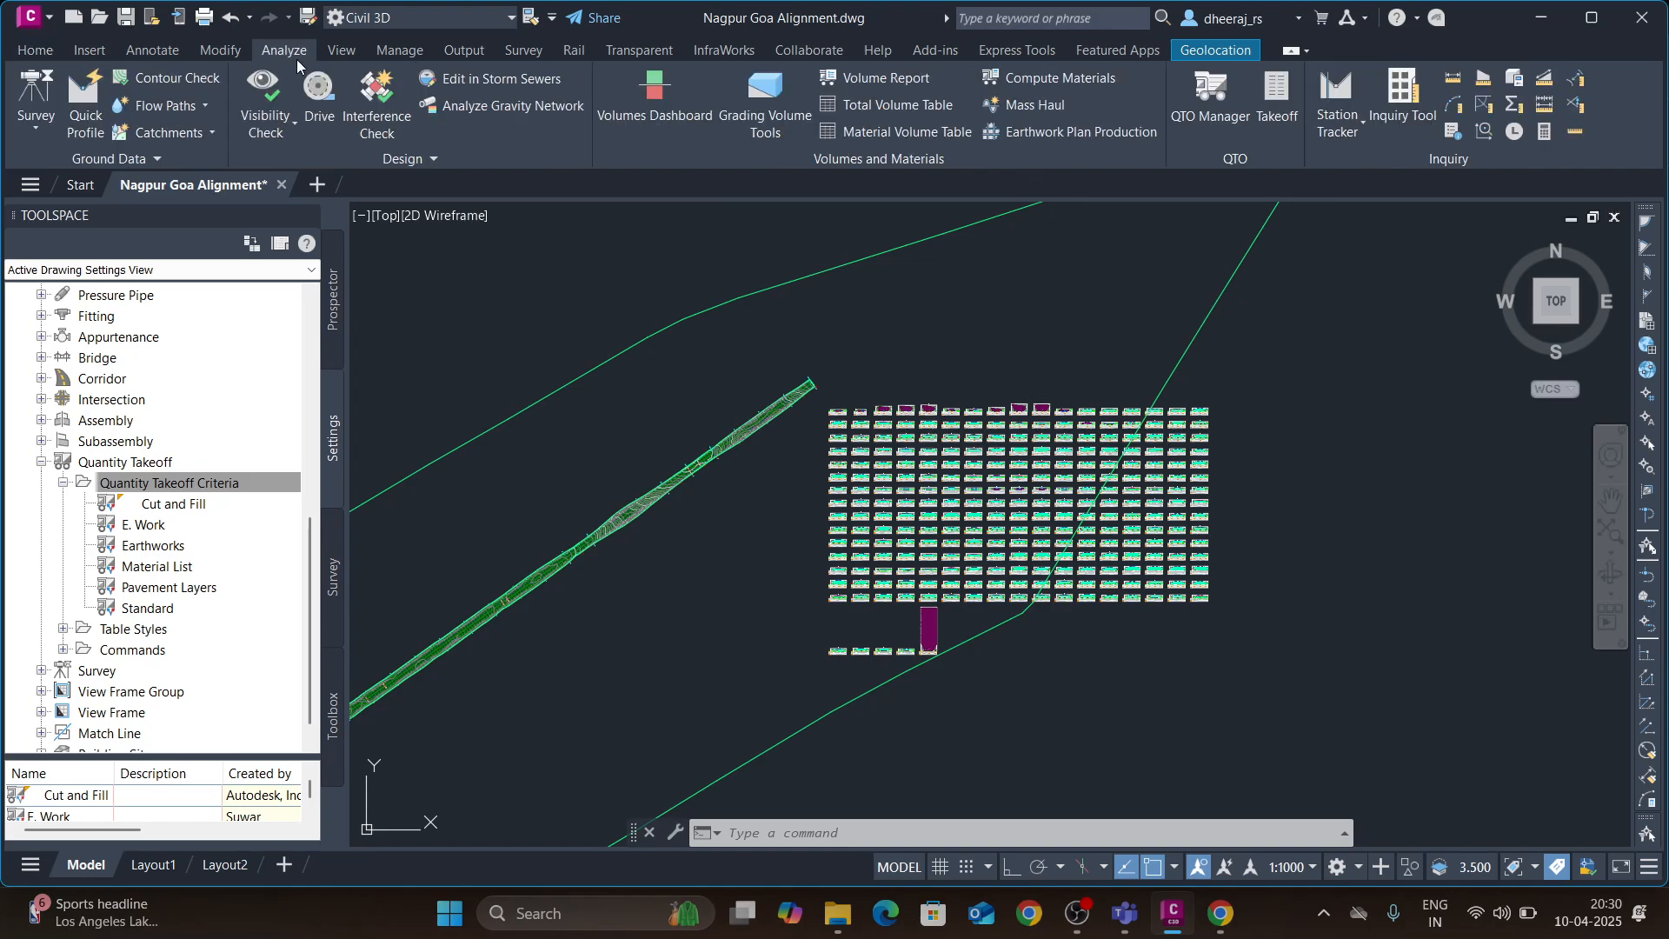
left_click(1032, 78)
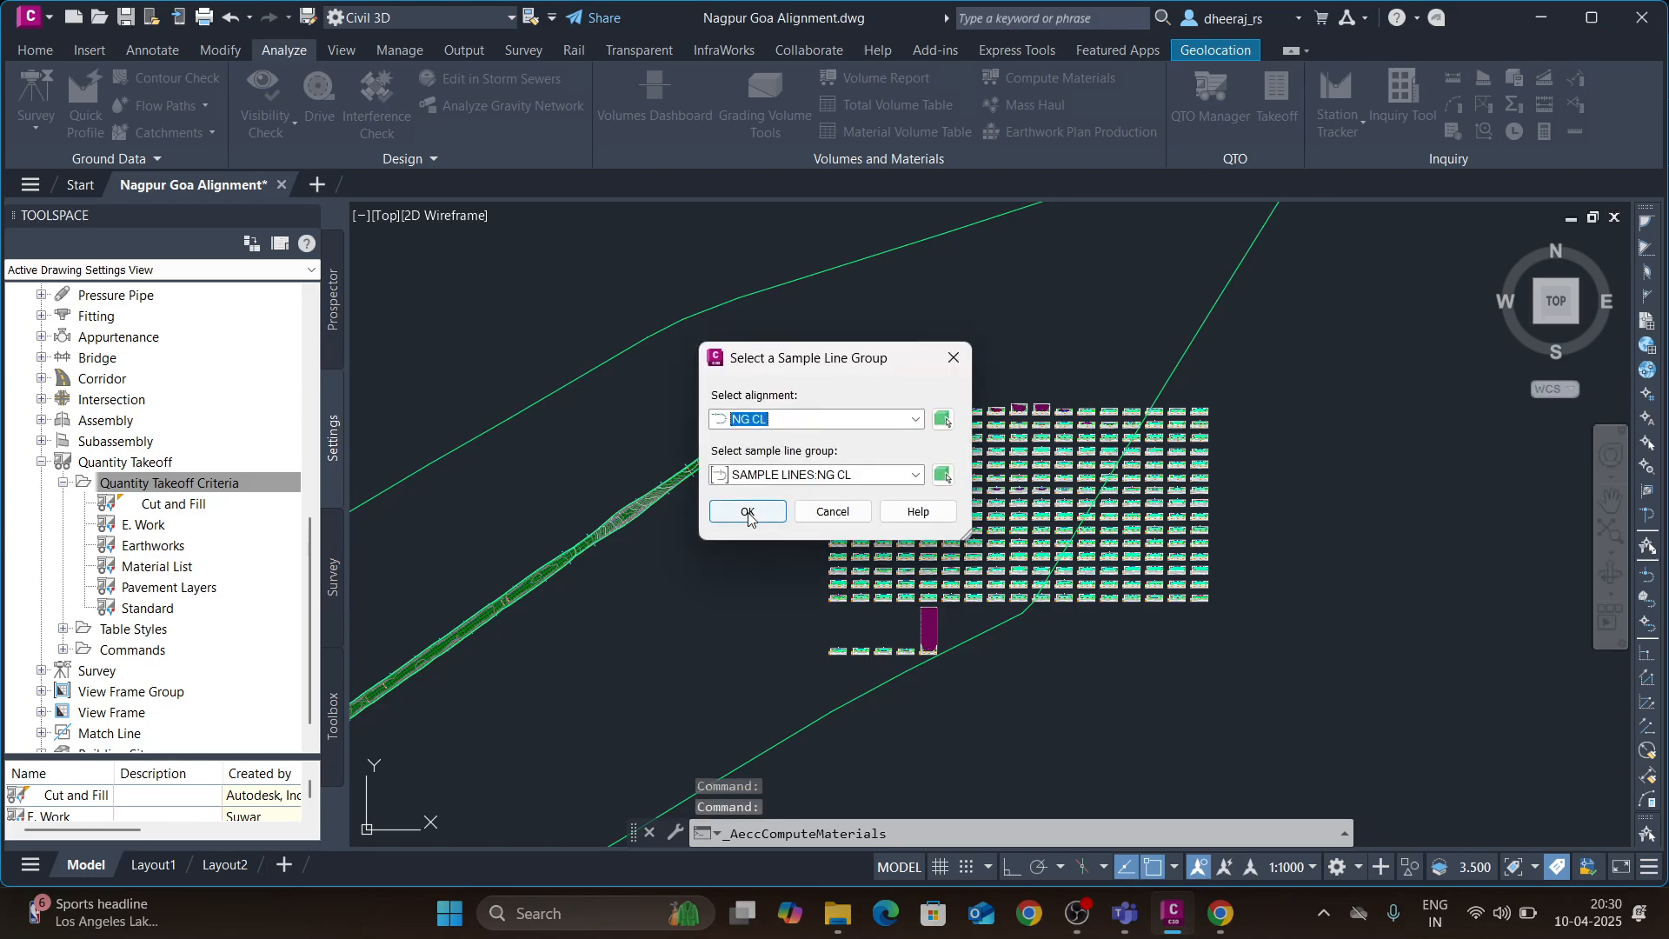
left_click(747, 512)
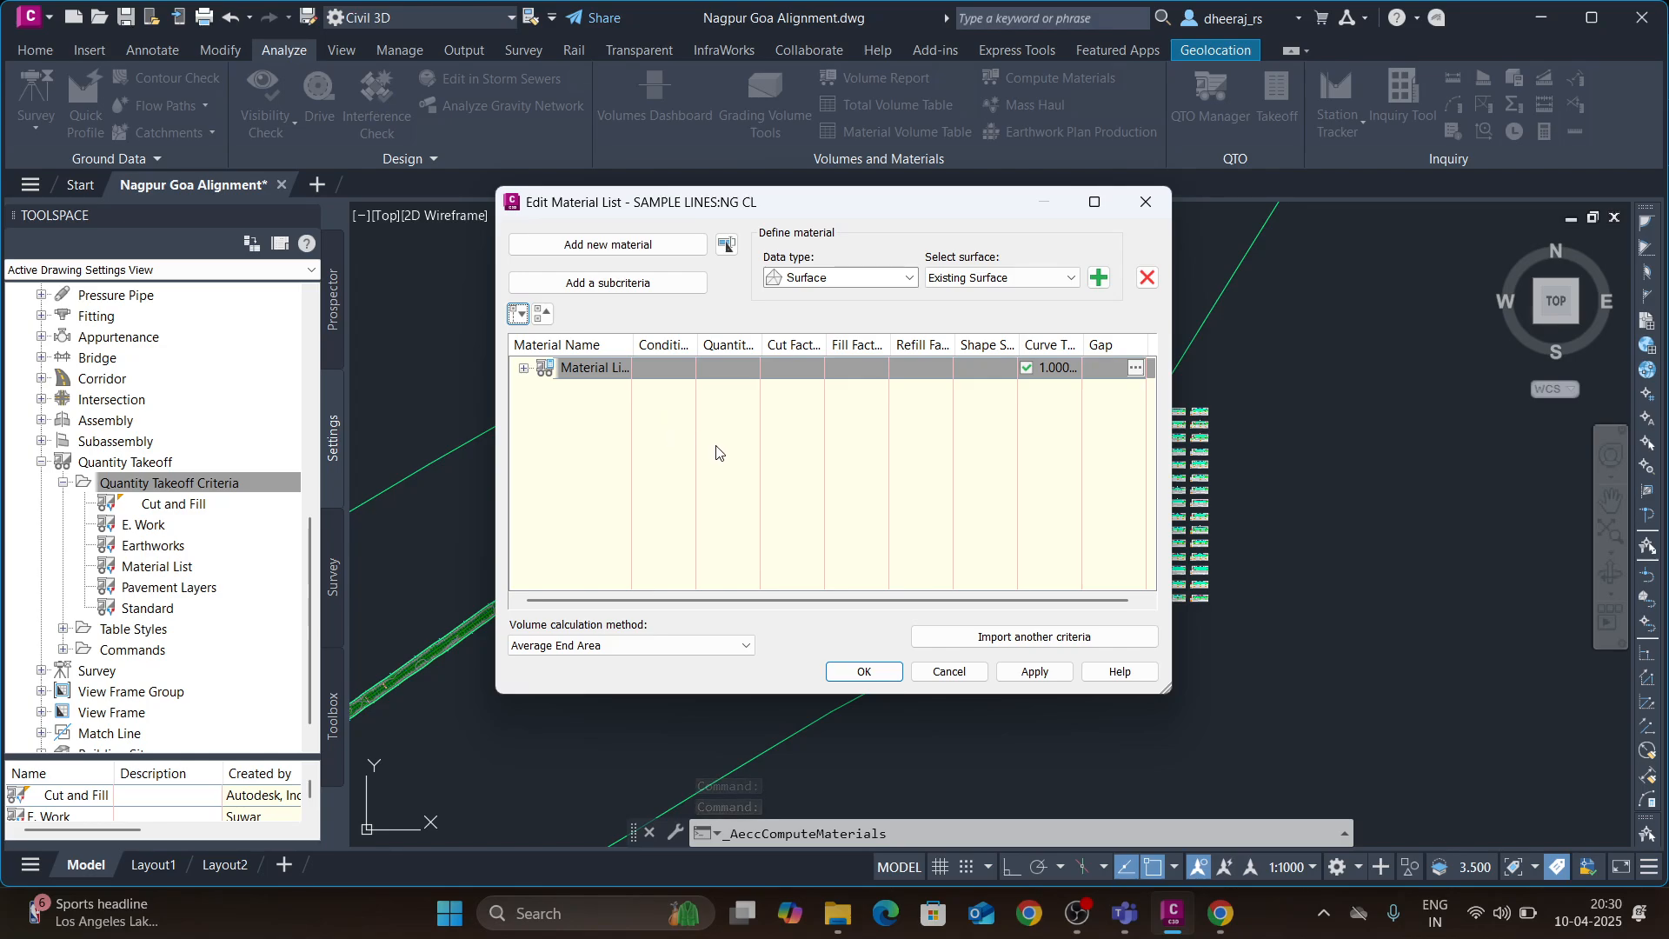
left_click(523, 368)
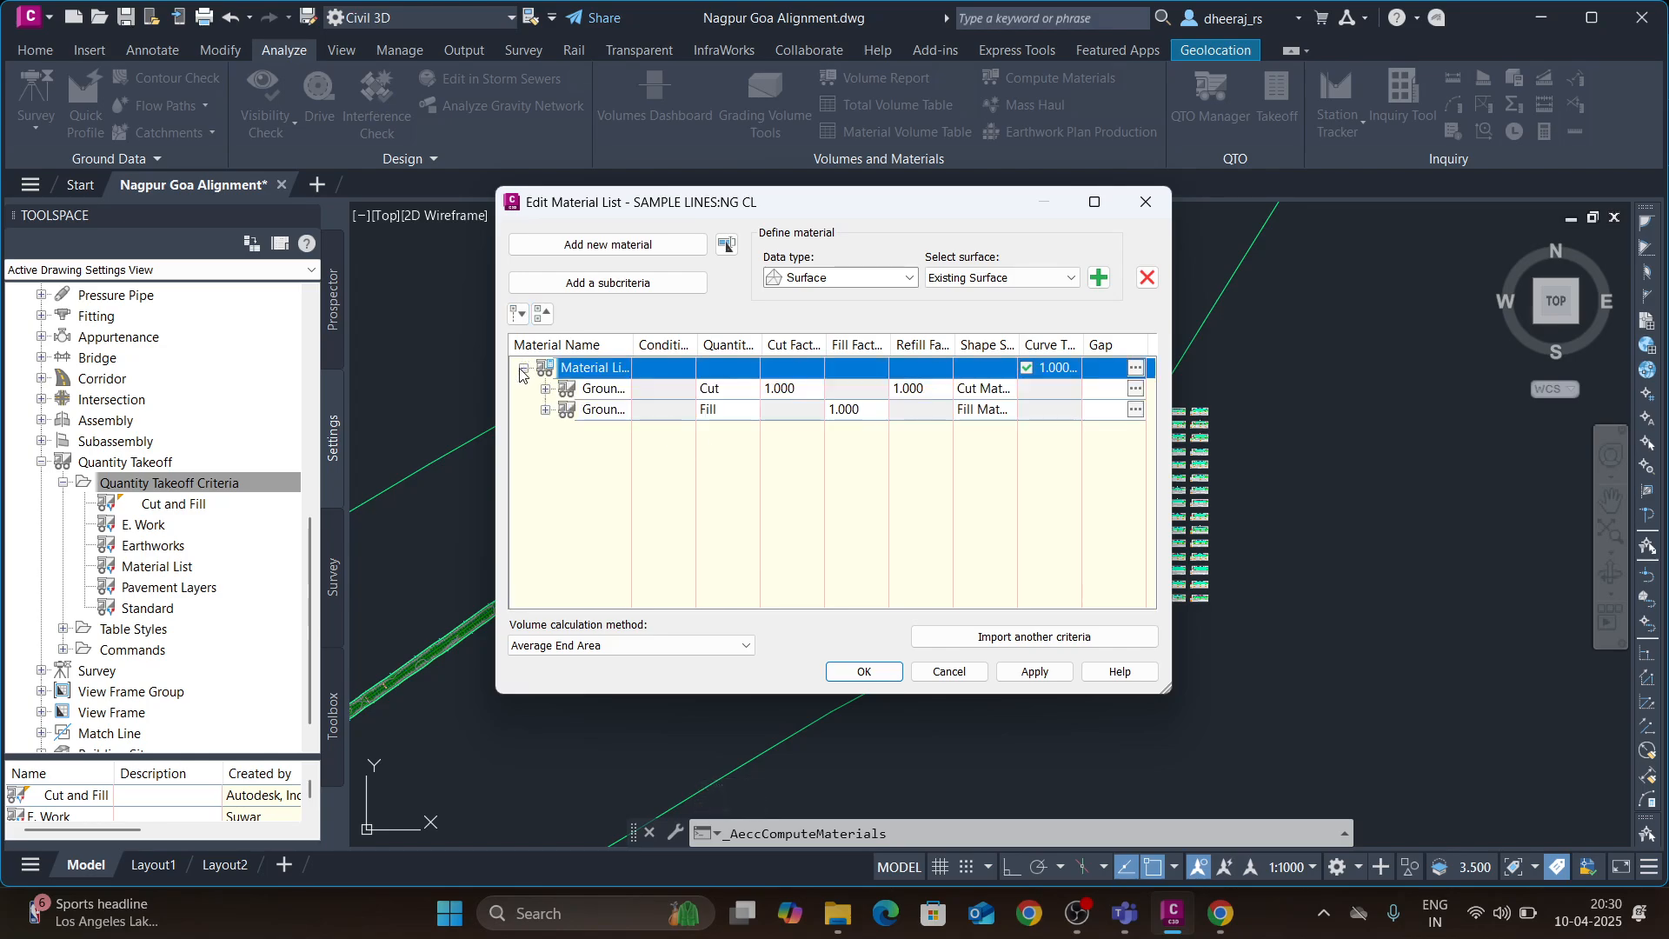
- Import the Pavement Layers quantity takeoff criteria into the material list of the NG CL sample lines
left_click(1022, 642)
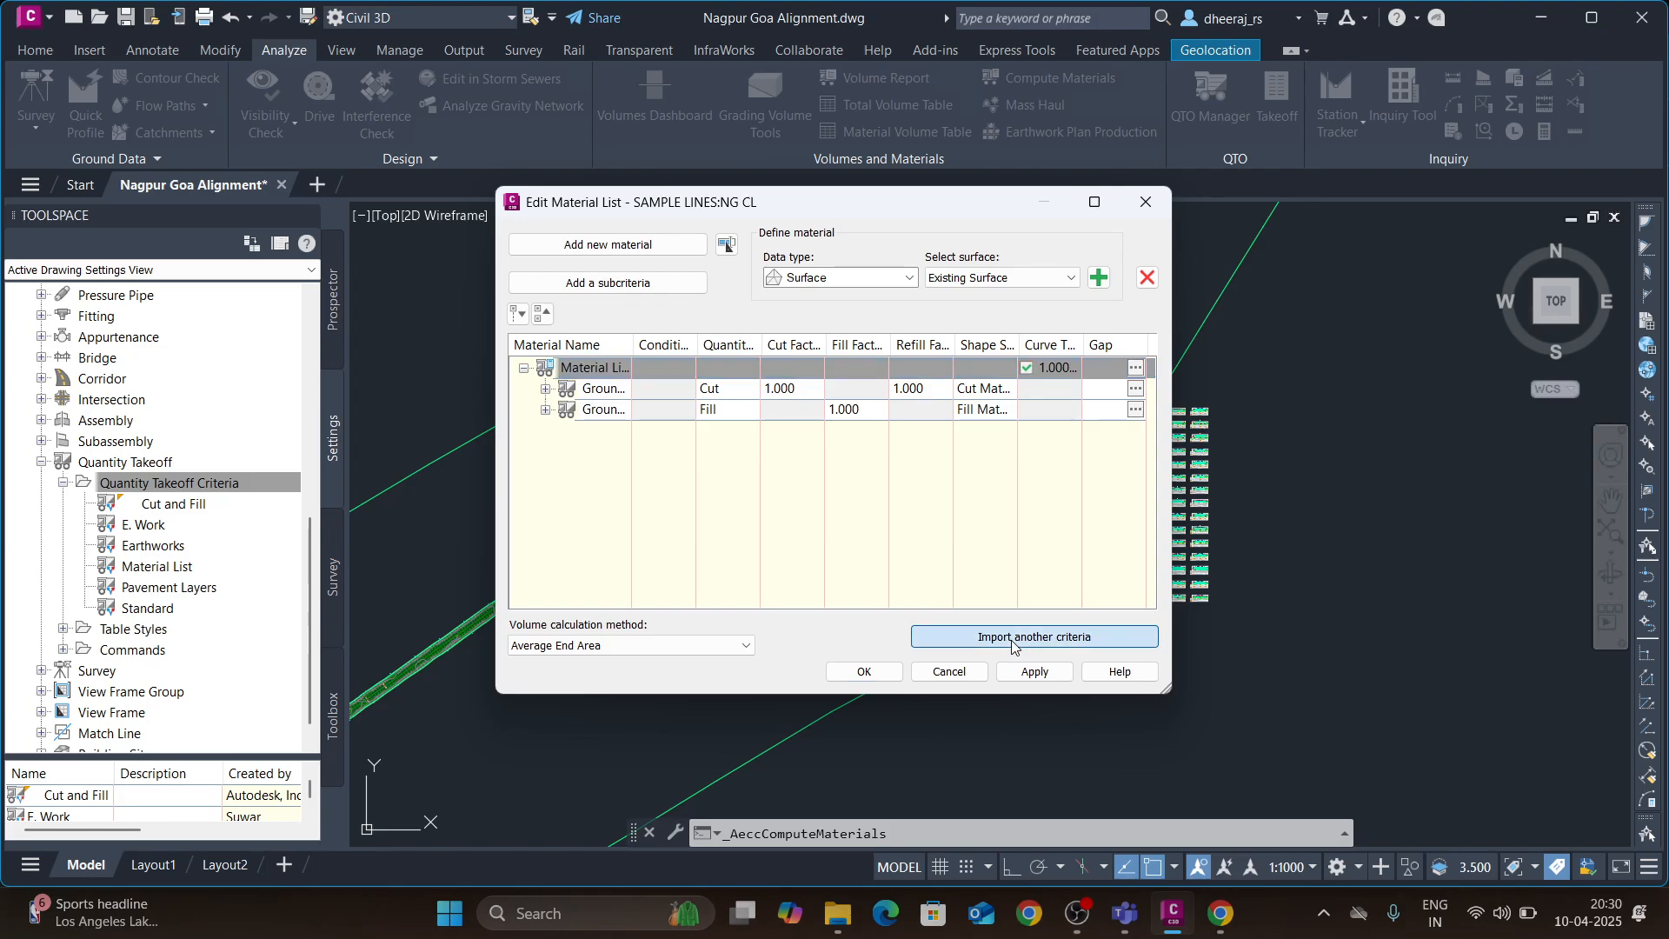
left_click(791, 442)
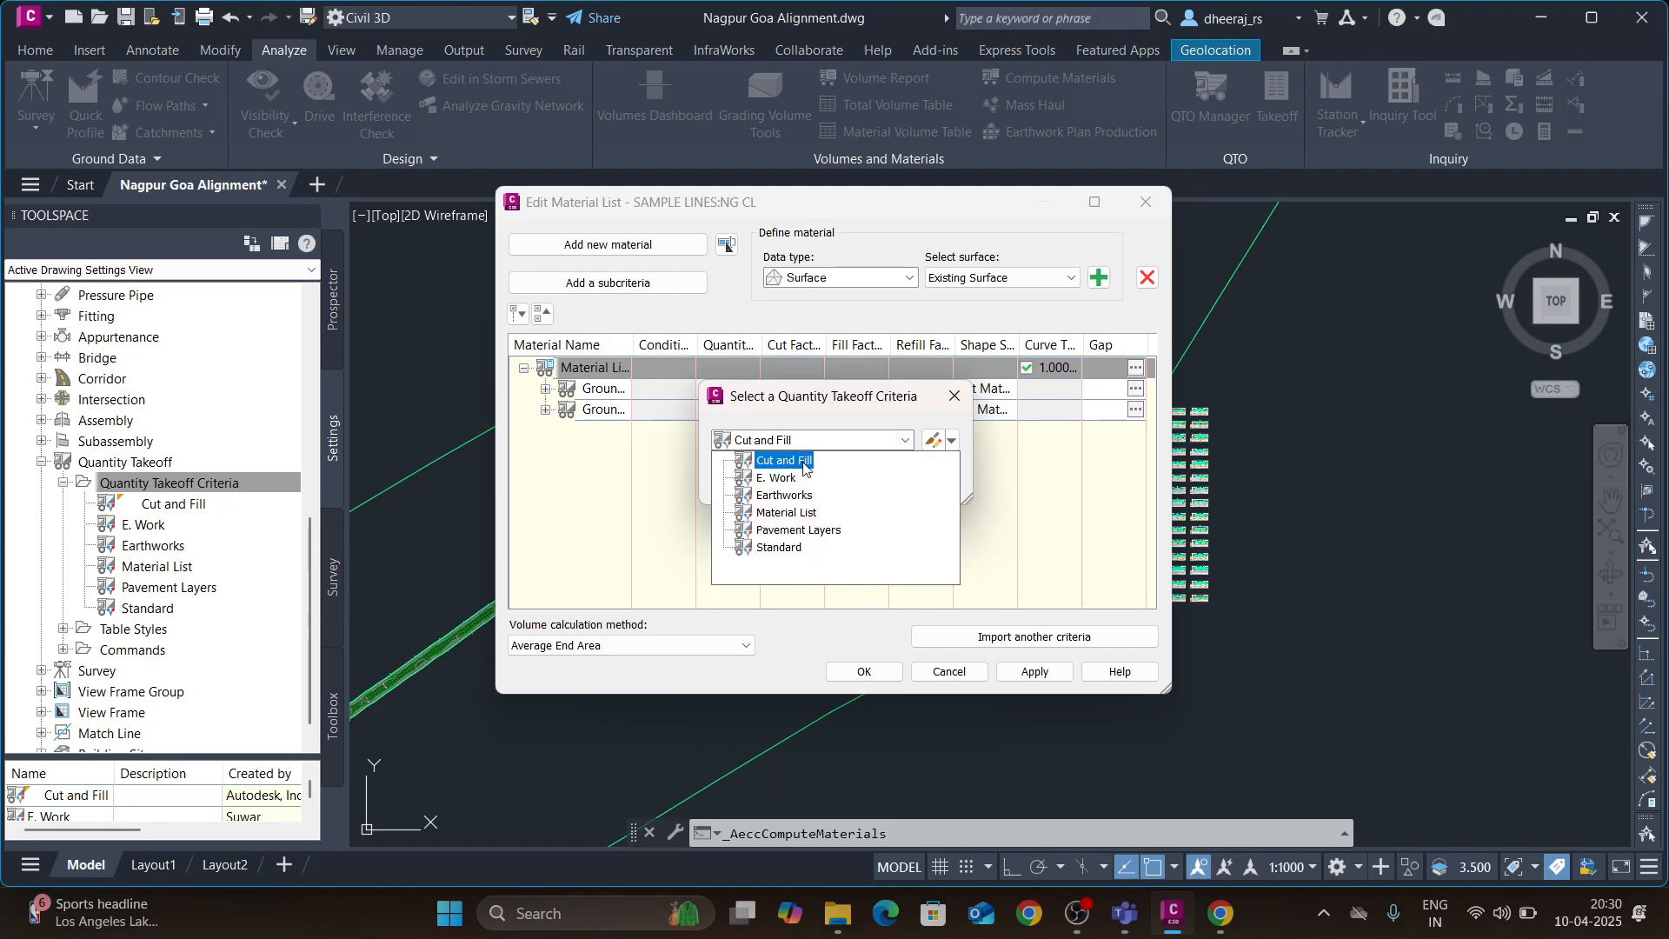
left_click(801, 531)
left_click(754, 481)
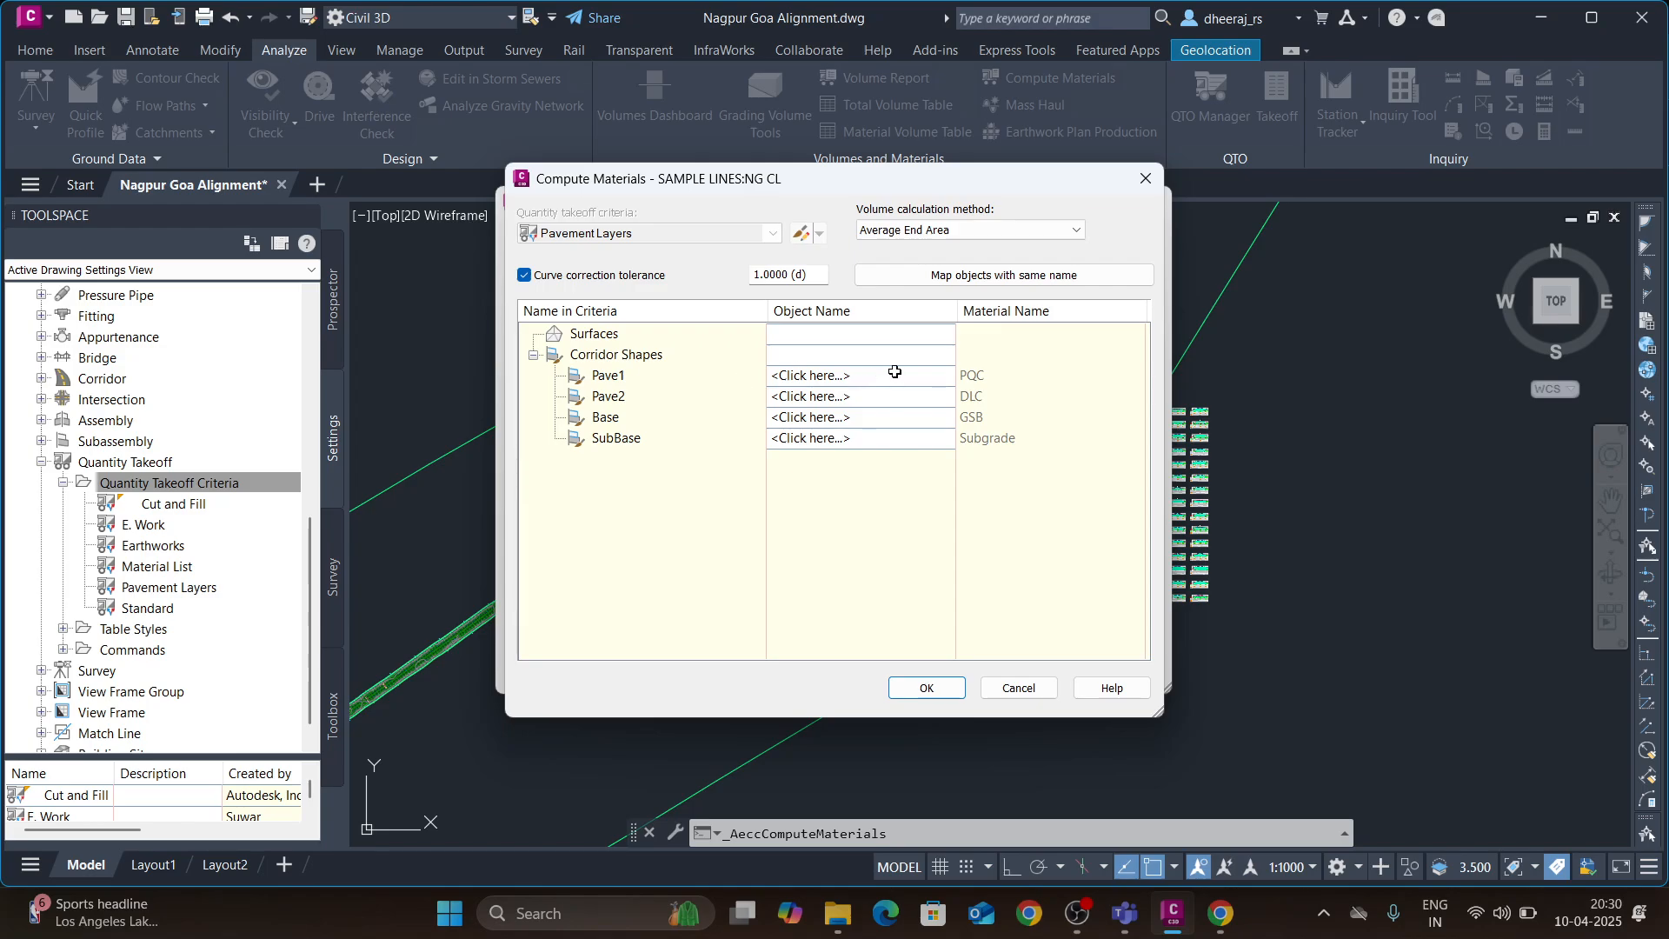
- Map the criteria shapes Pave1 and Pave2 to DESIGN CORRIDOR NG CL Pave1 and Pave2, and start mapping Base
left_click(859, 379)
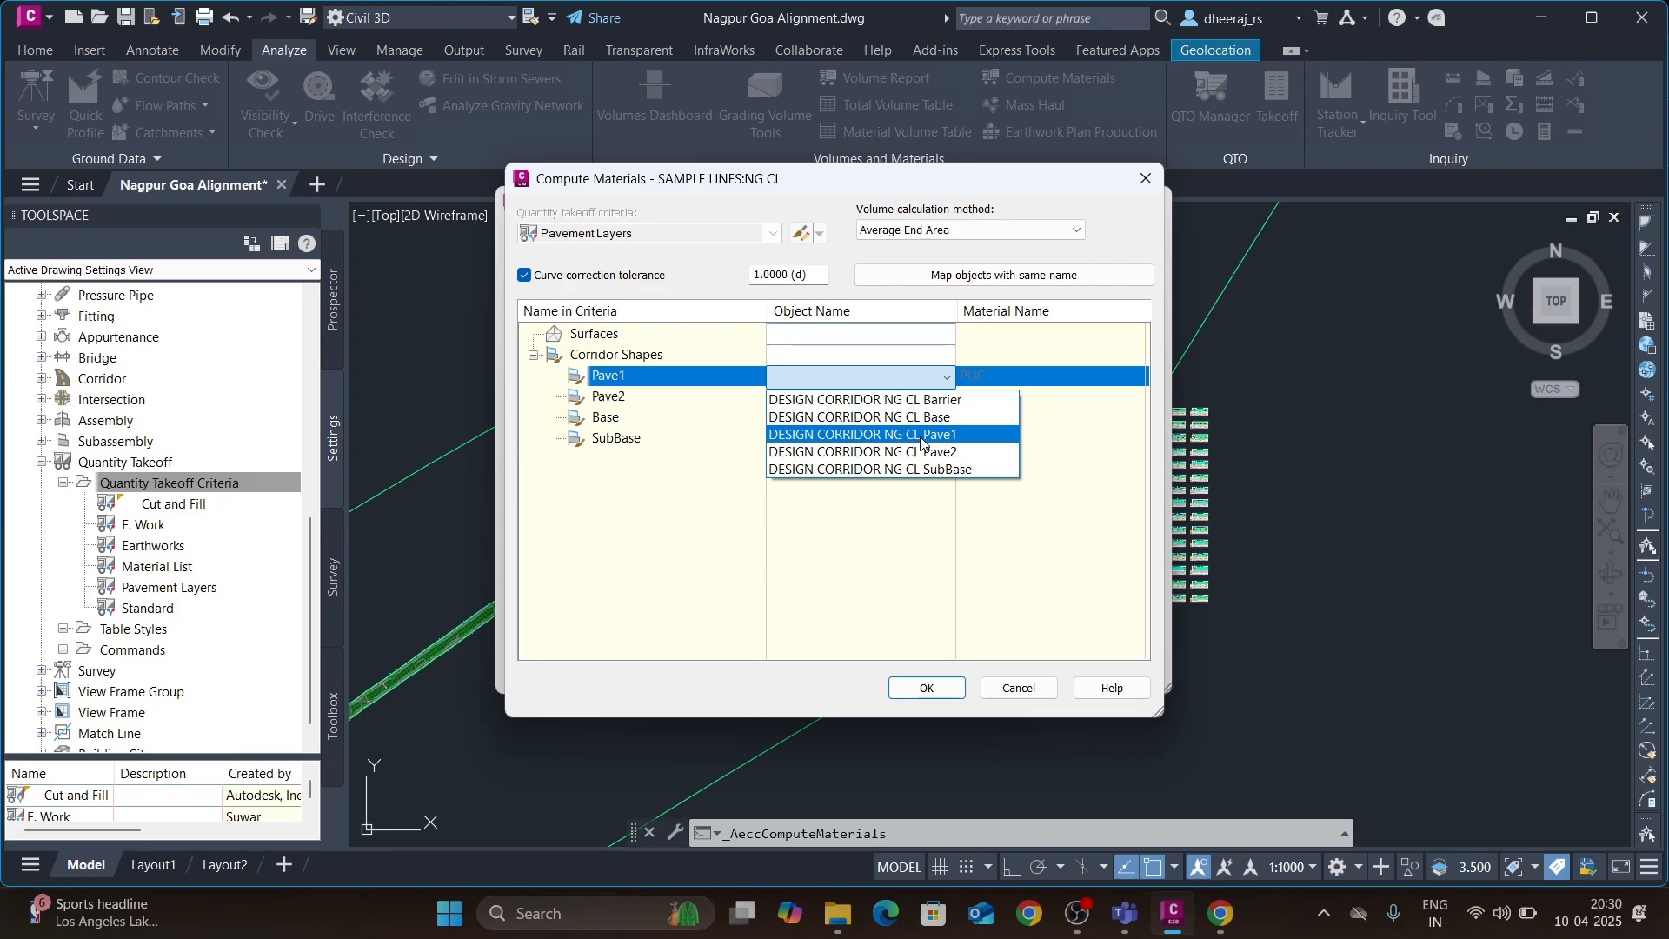
left_click(923, 436)
left_click(842, 397)
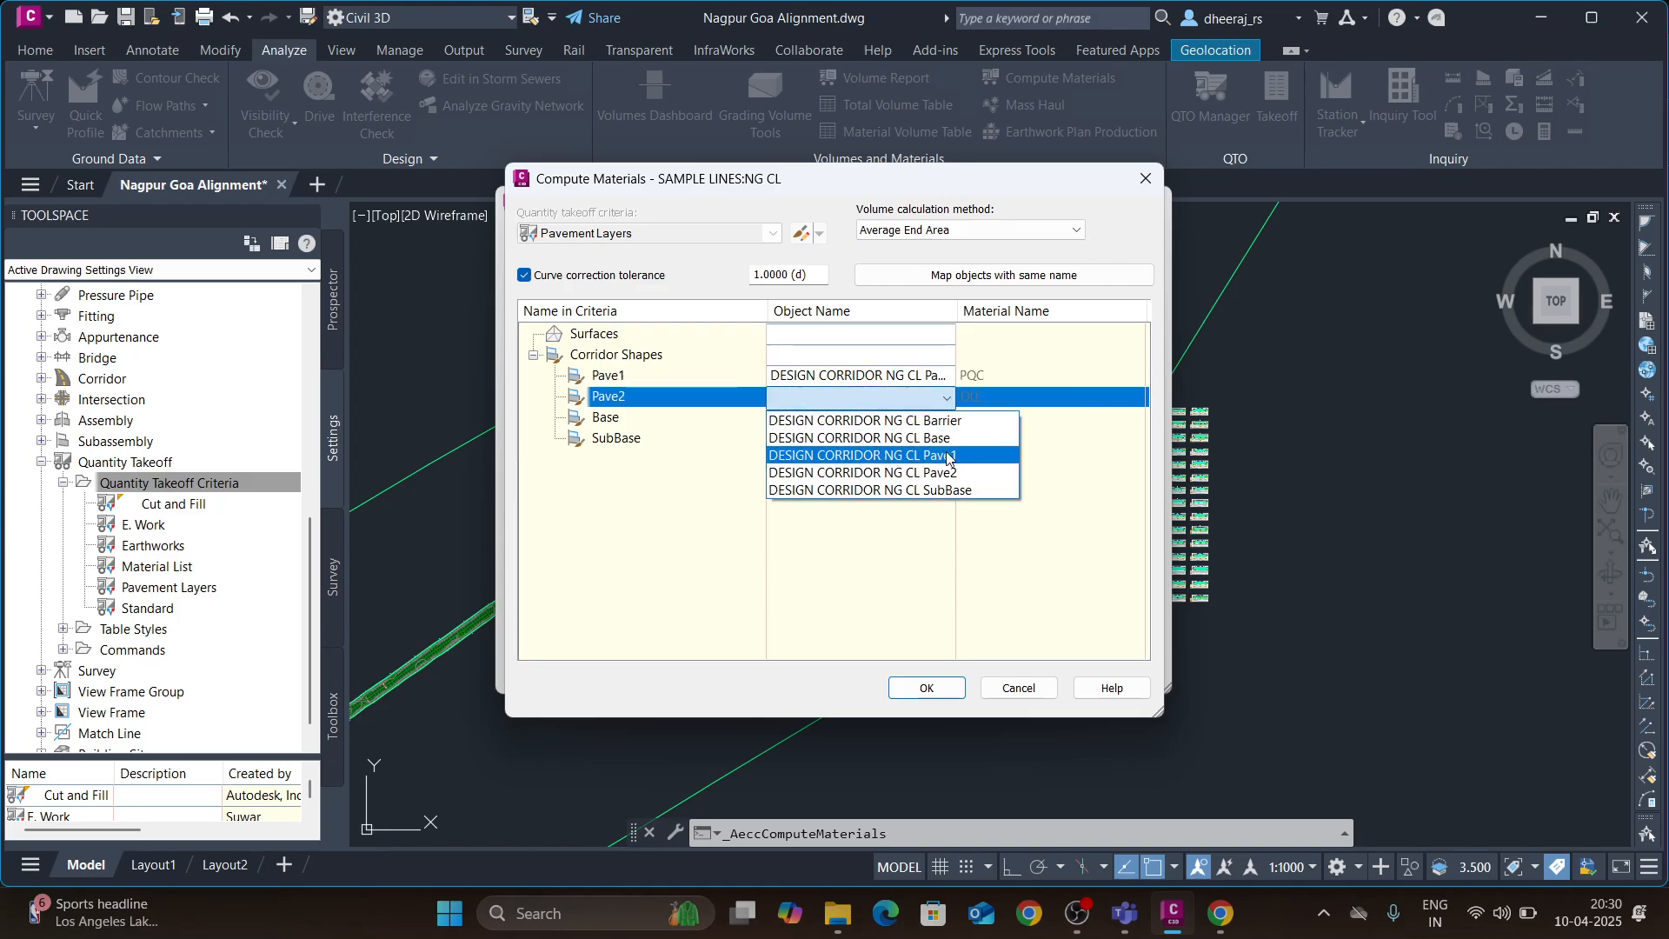
left_click(945, 474)
left_click(862, 419)
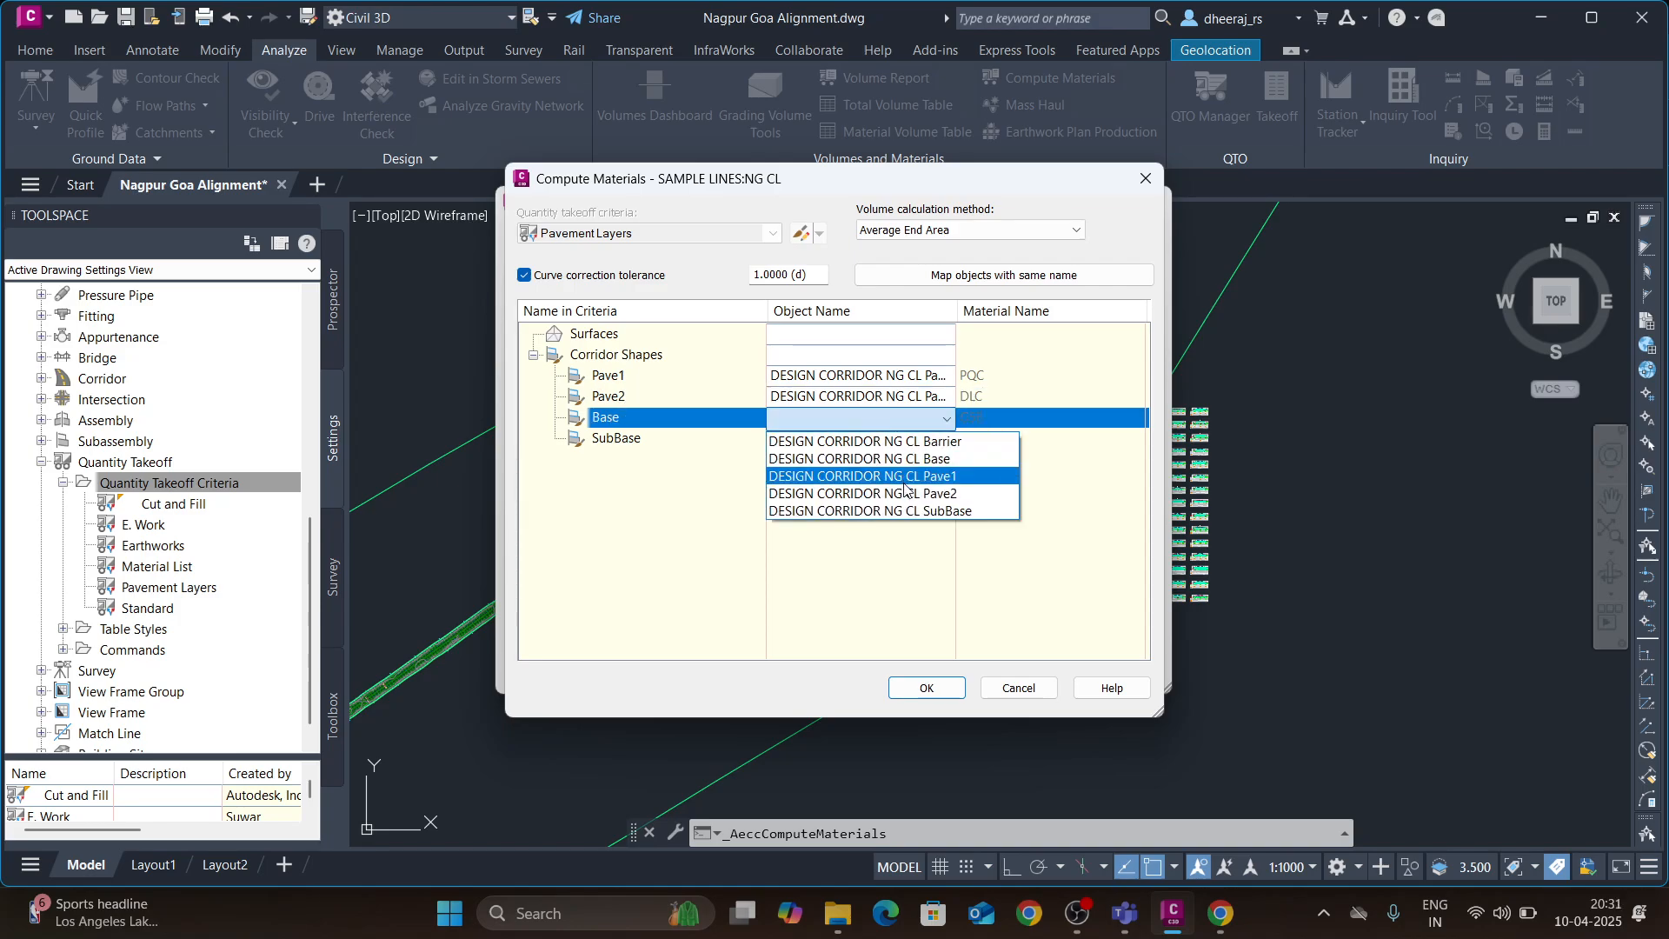
- Map Base to the DESIGN CORRIDOR NG CL Base shape and SubBase to the SubBase shape, and accept the Pavement Layers criteria
left_click(928, 459)
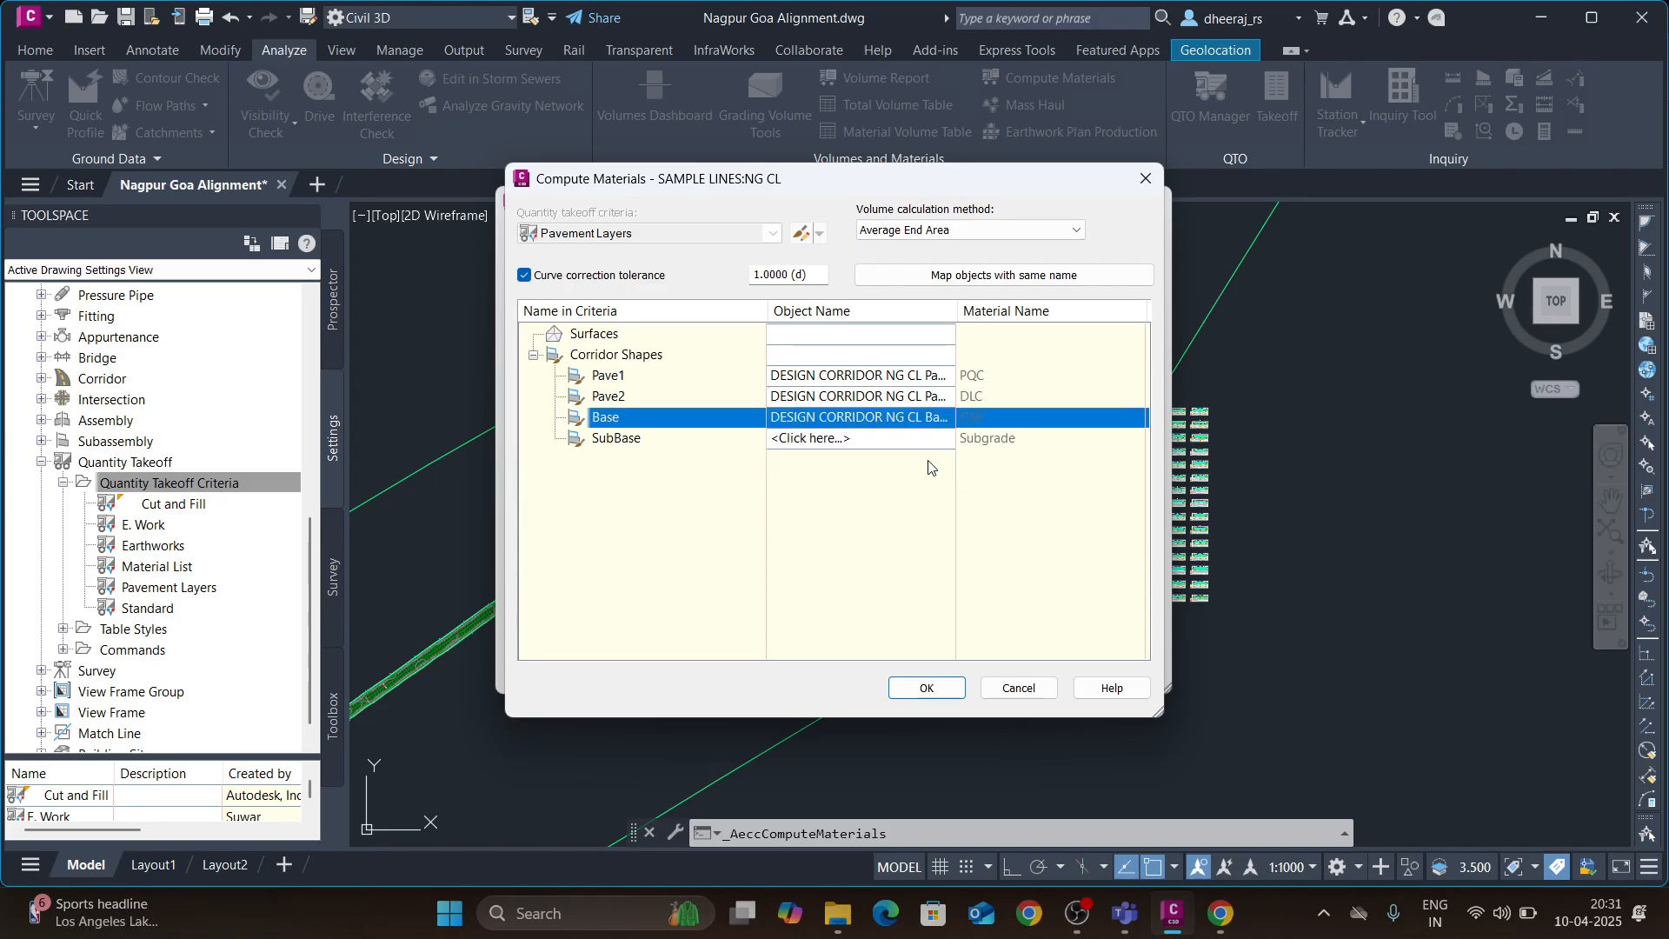
left_click(869, 439)
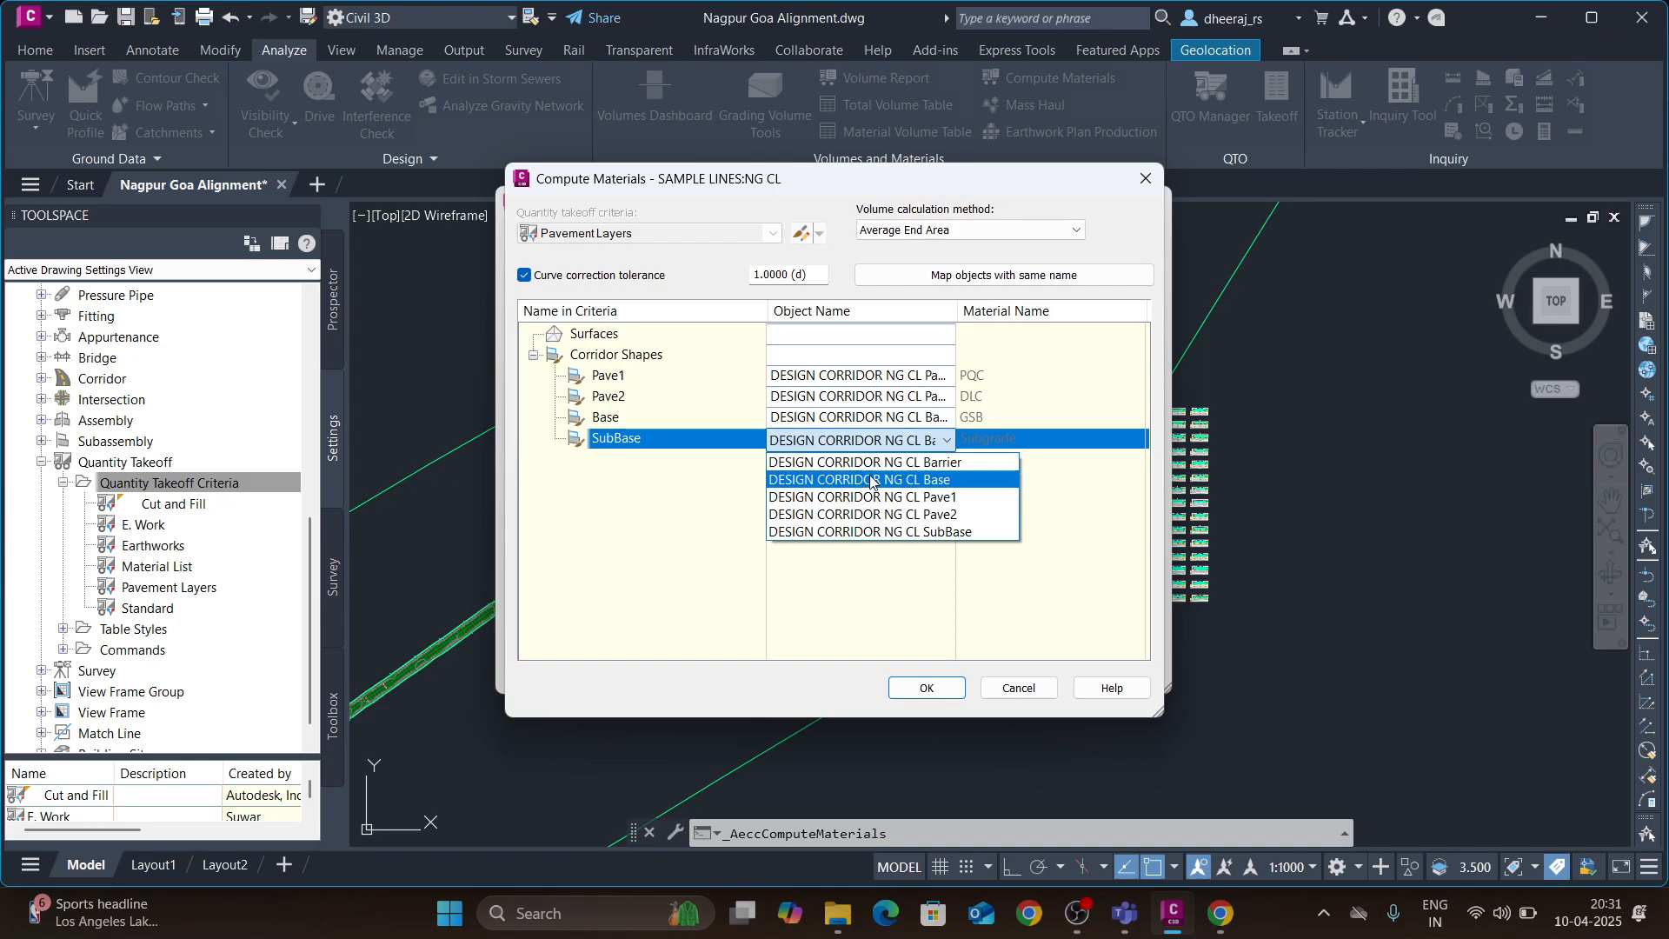
left_click(903, 531)
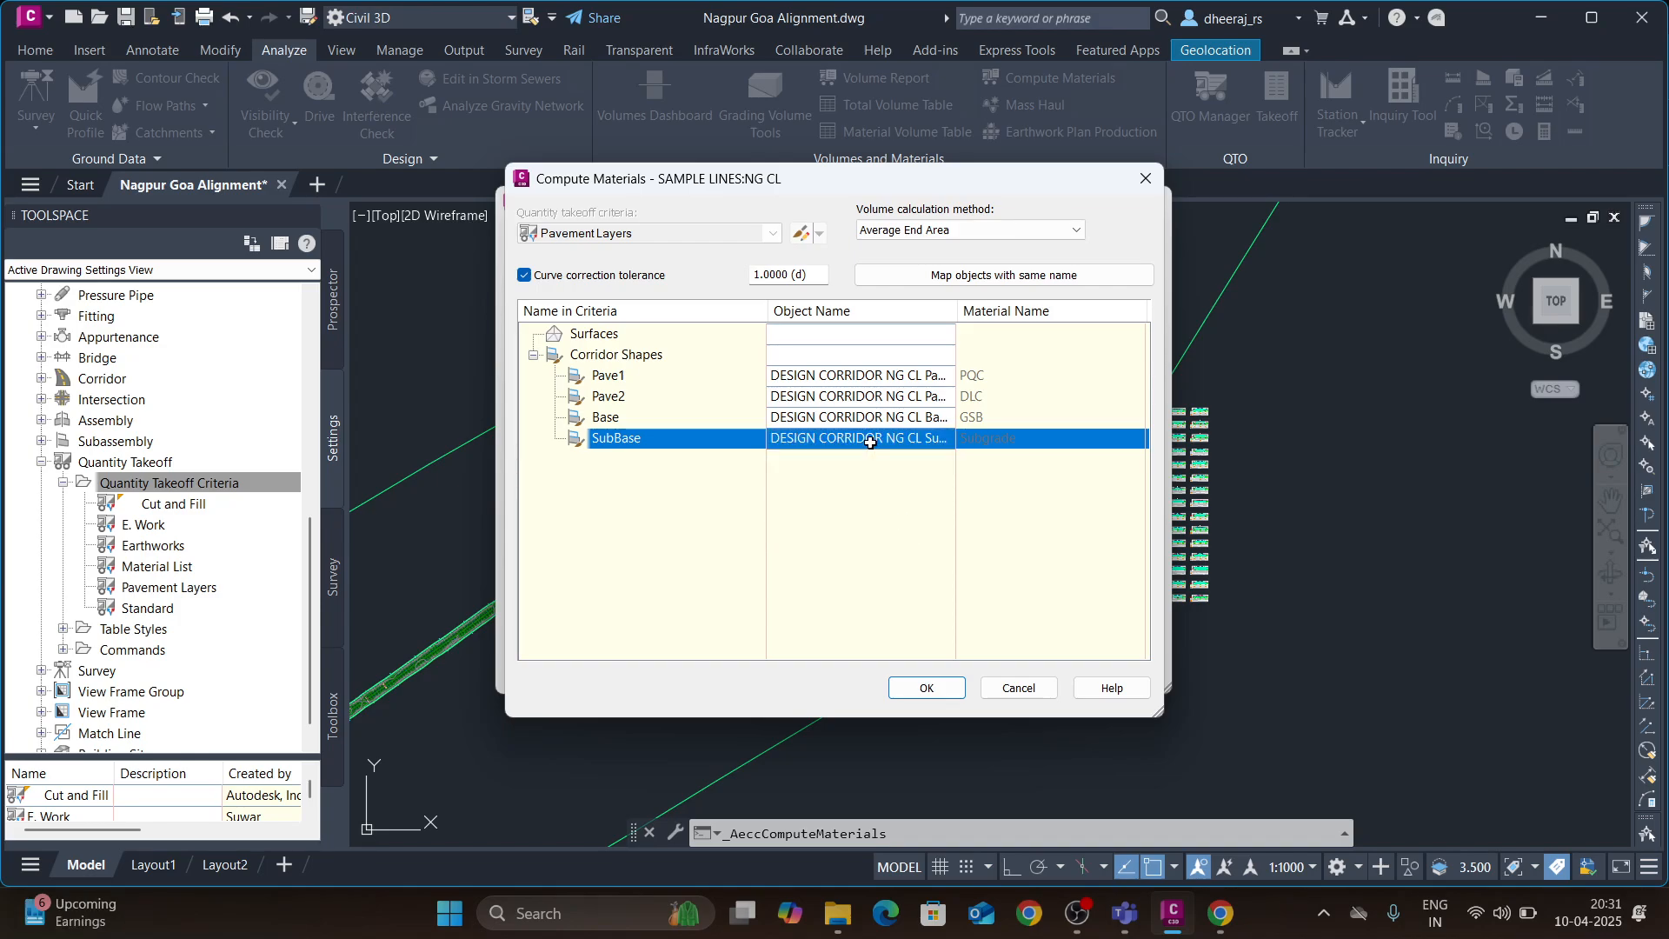
left_click(949, 688)
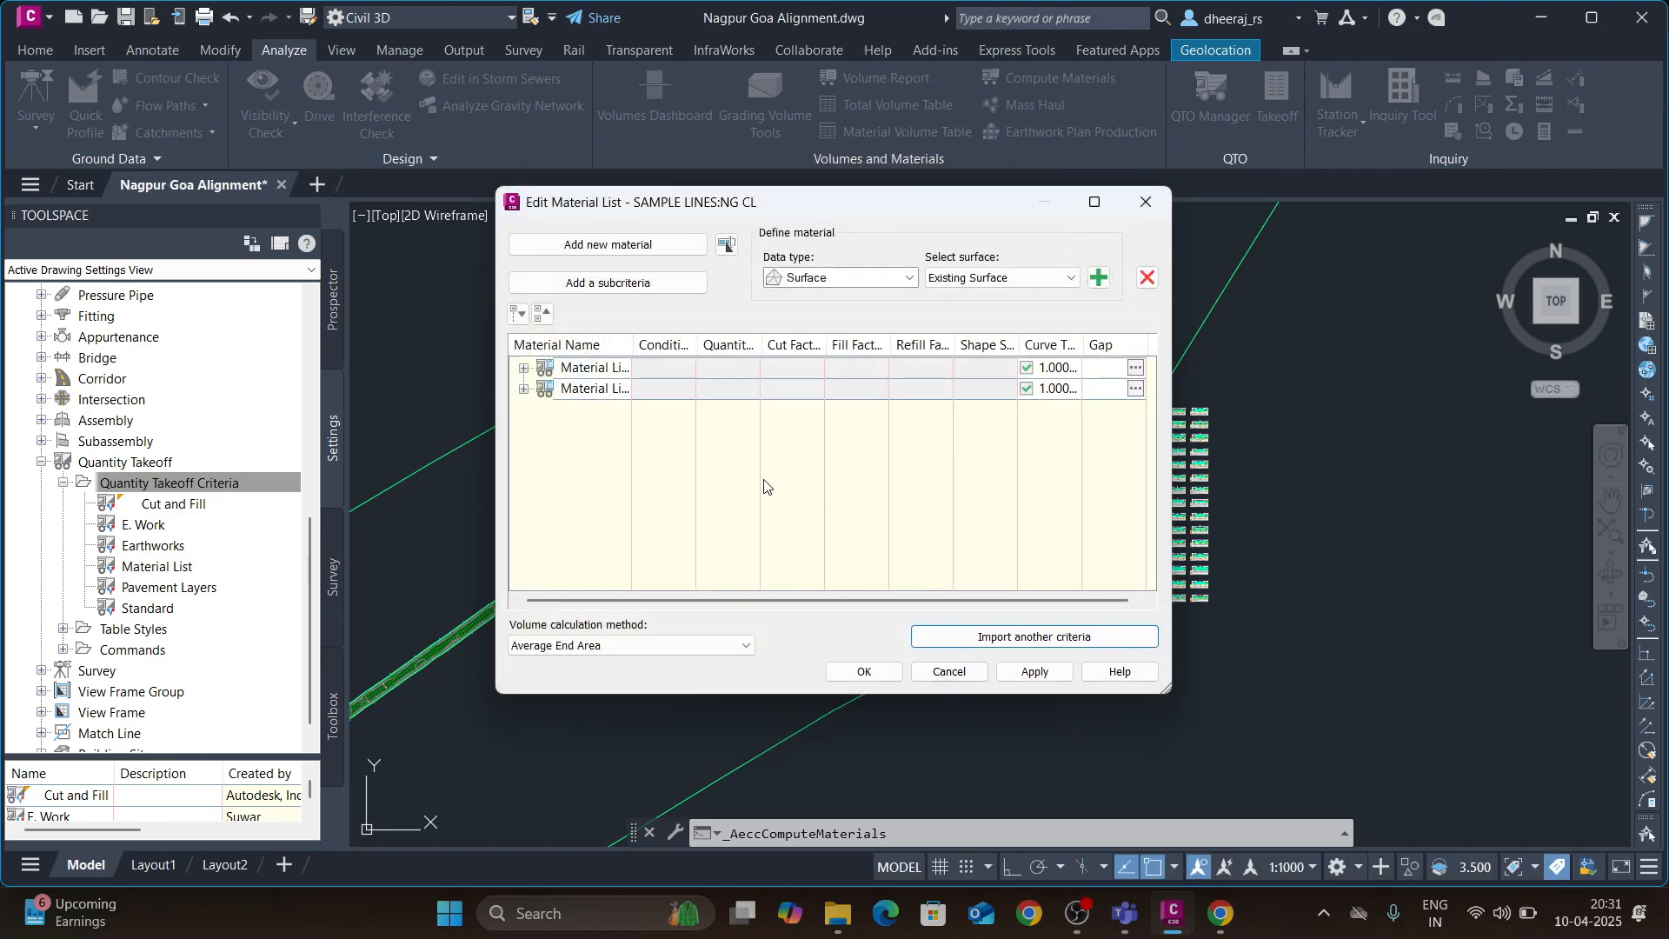
- Expand both material lists and the two ground materials, widening the Material Name column, to review their materials and surface conditions
left_click(523, 368)
left_click(523, 430)
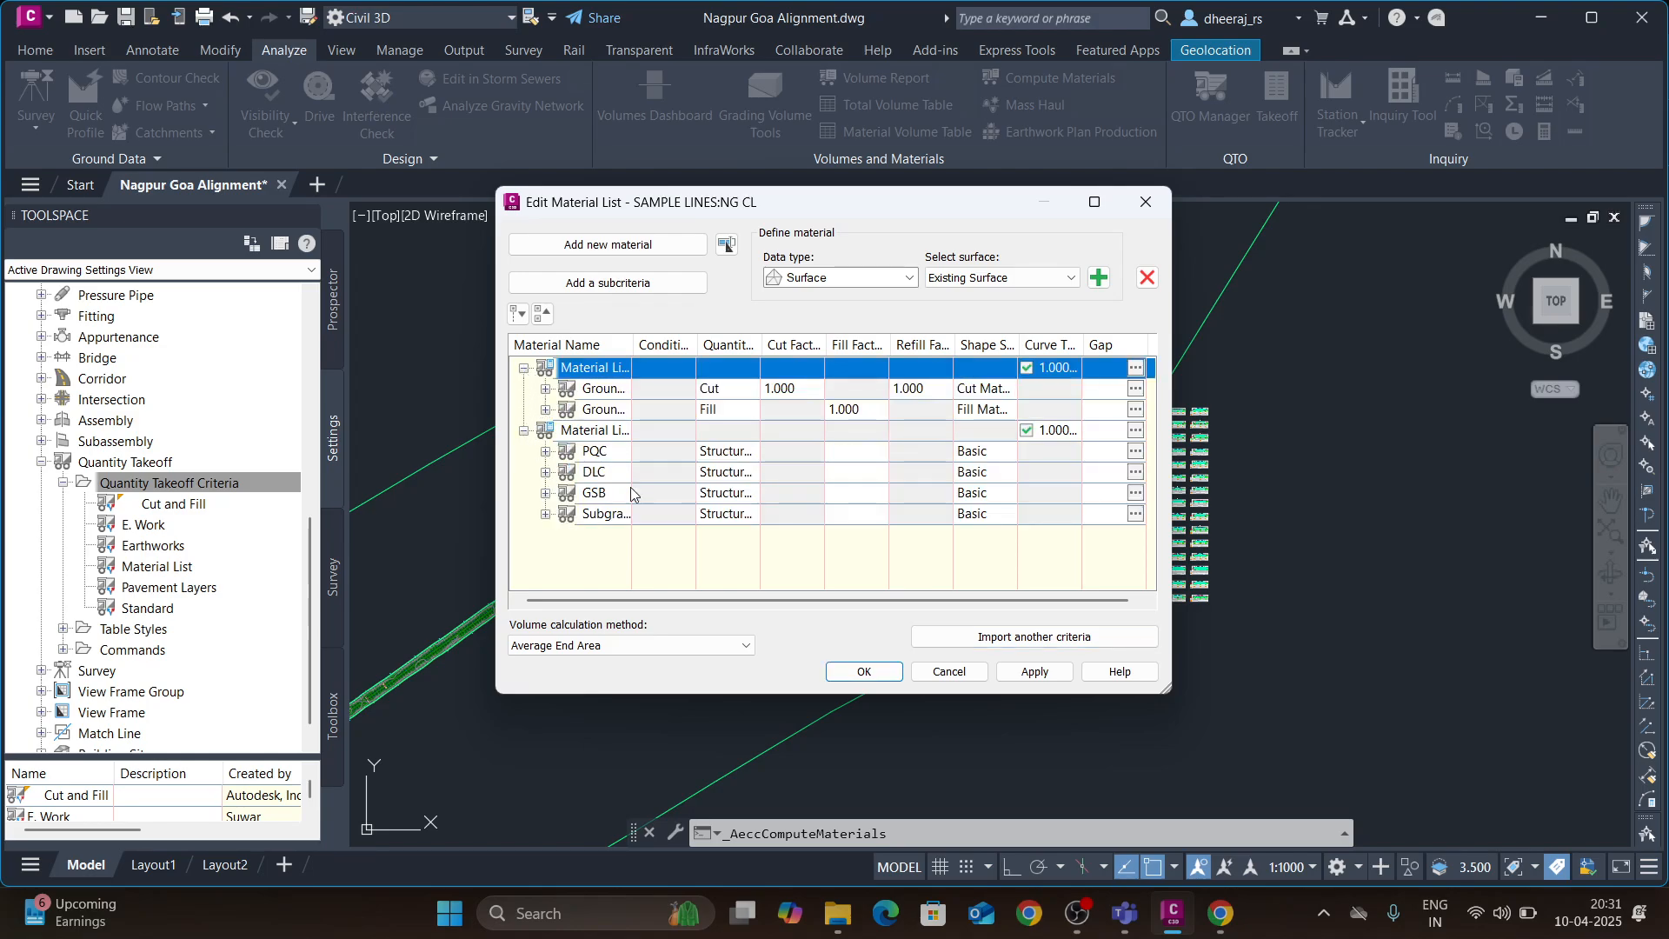
left_click(607, 368)
left_click_drag(633, 344, 692, 344)
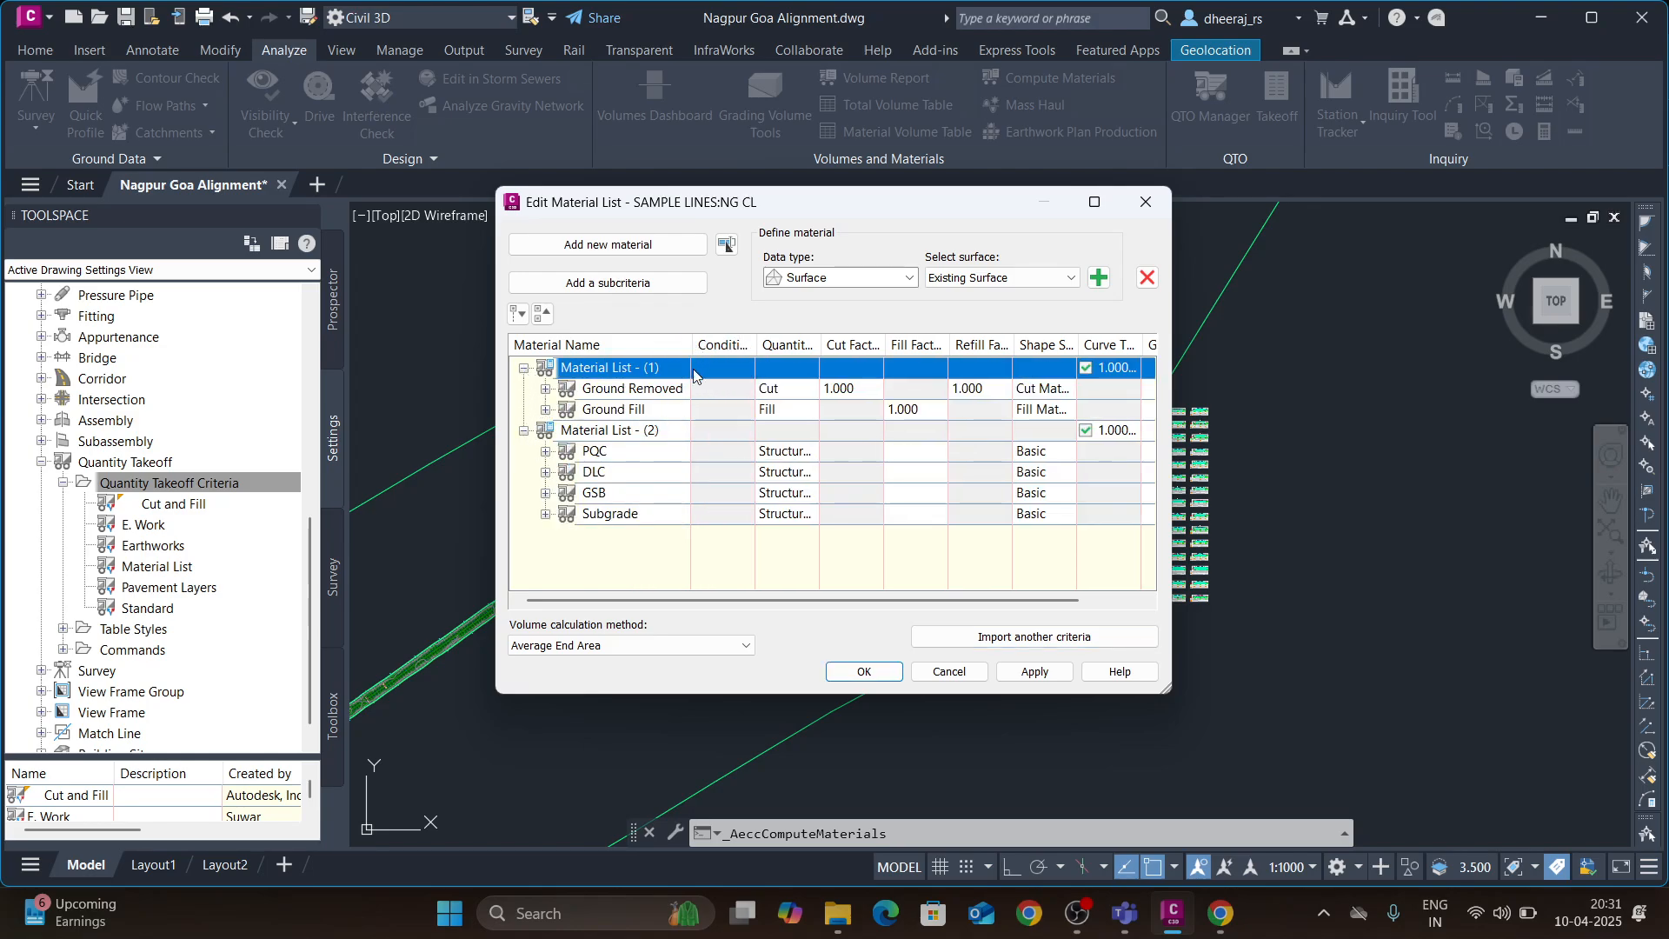
left_click(642, 390)
left_click(546, 390)
left_click(545, 452)
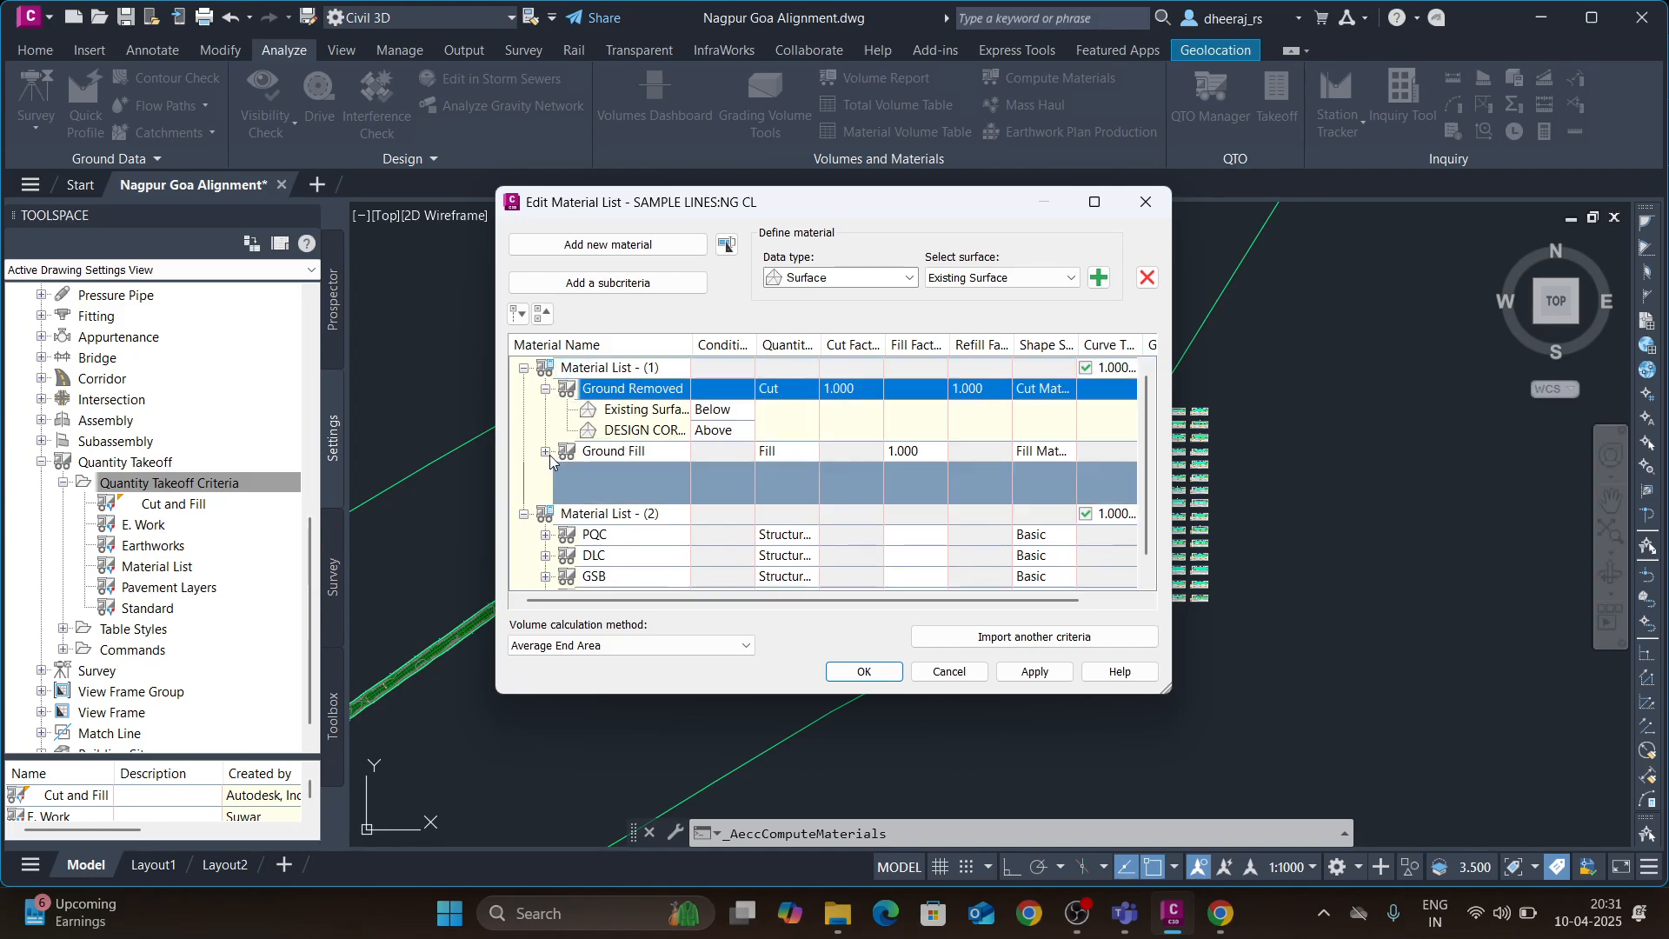
- Rename the second material list as Pavement Layers and the first as E. Work, and apply the changes to compute the materials
double_click(645, 515)
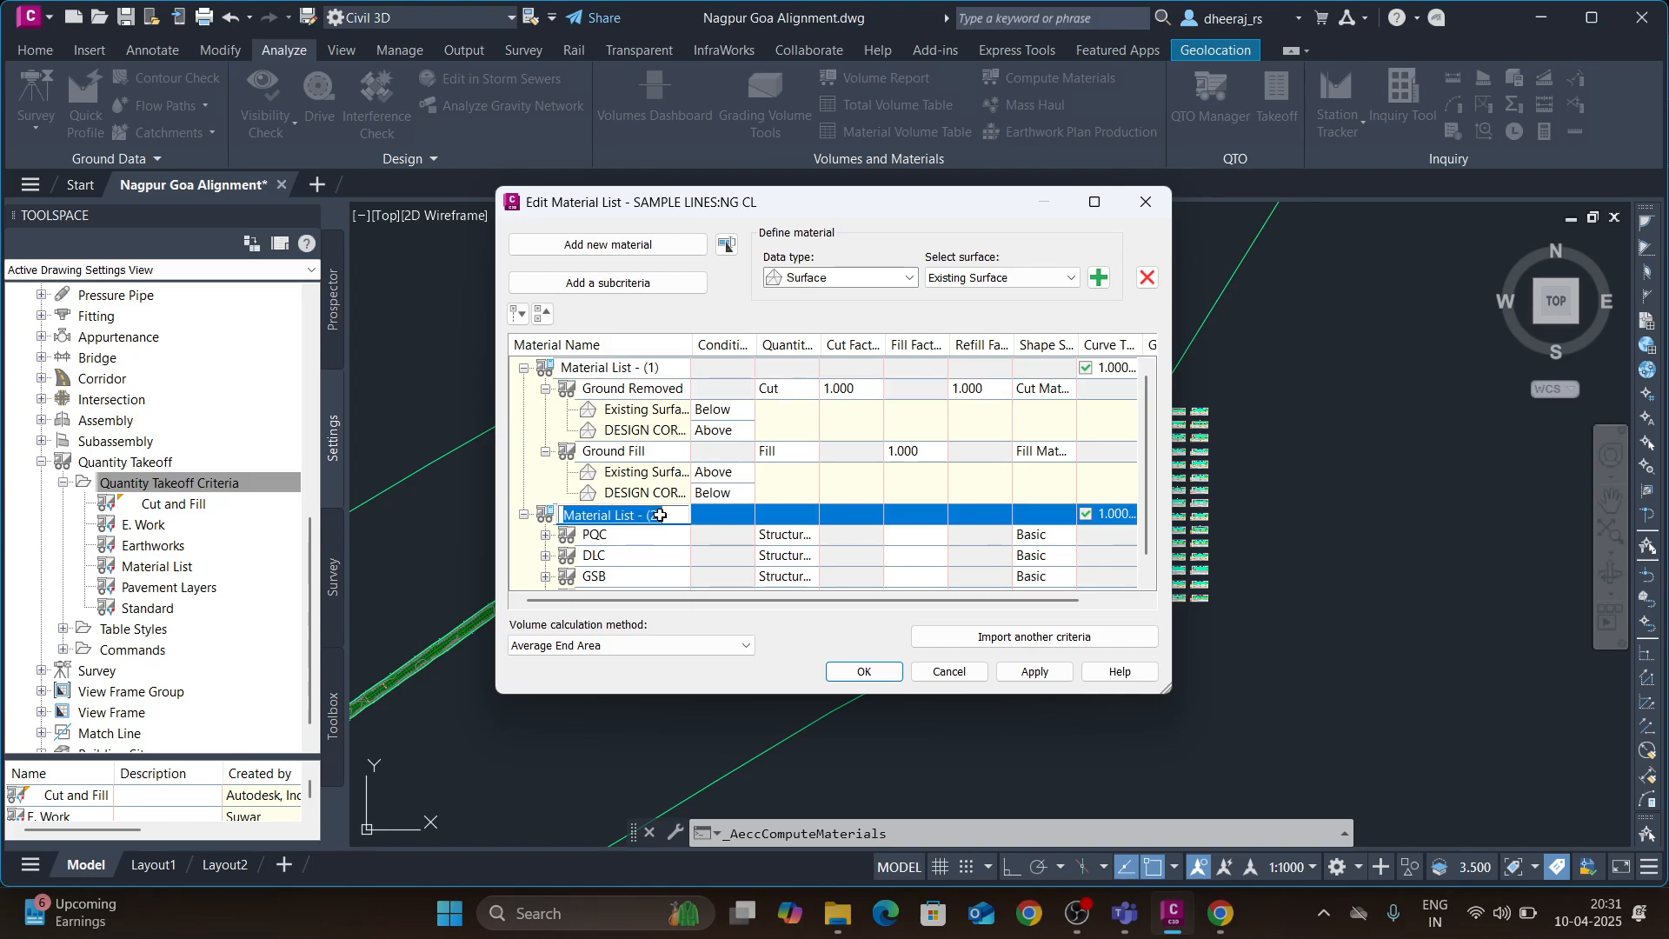
type("Pavement Layers")
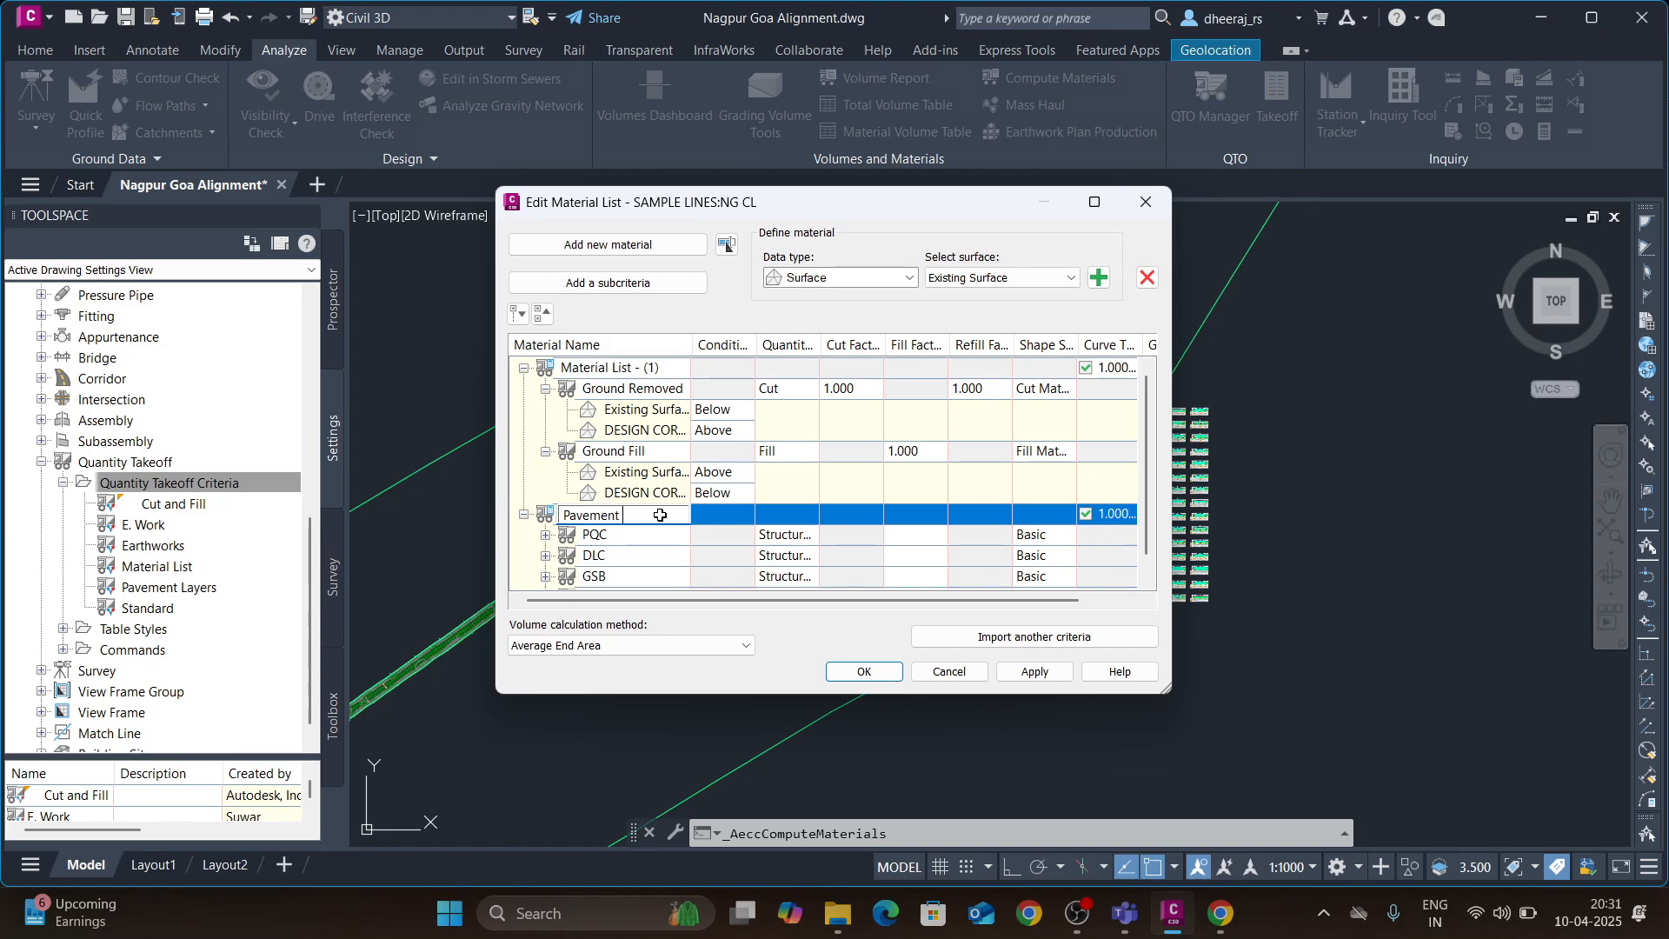
double_click(638, 365)
type("E. Work")
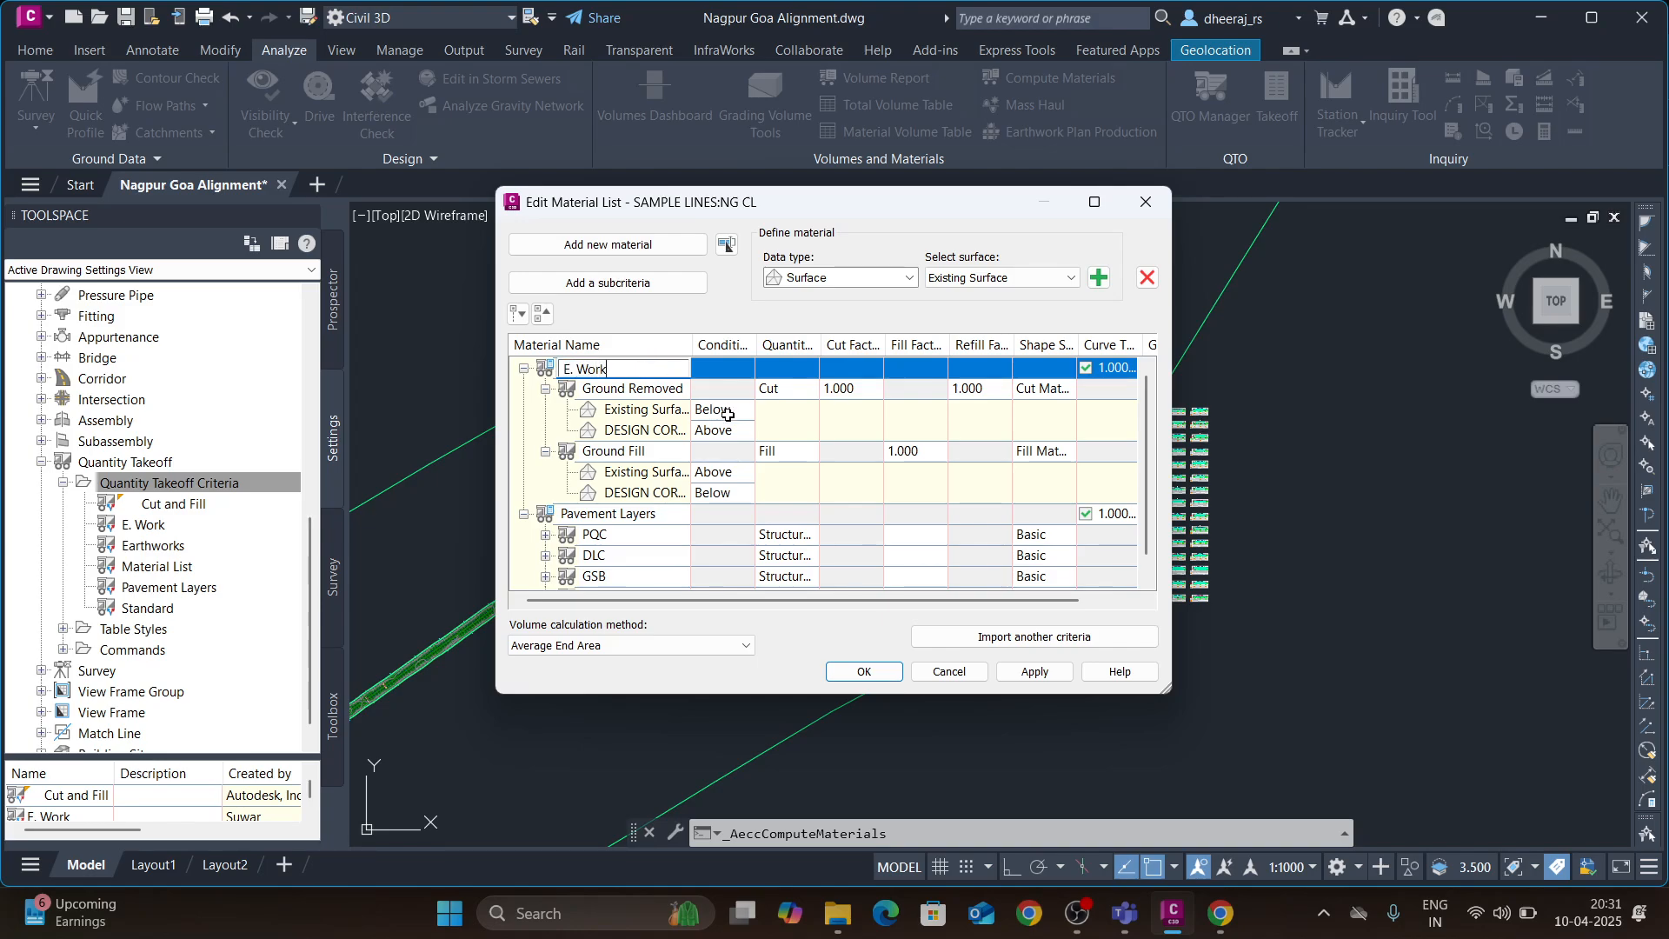
left_click(1025, 672)
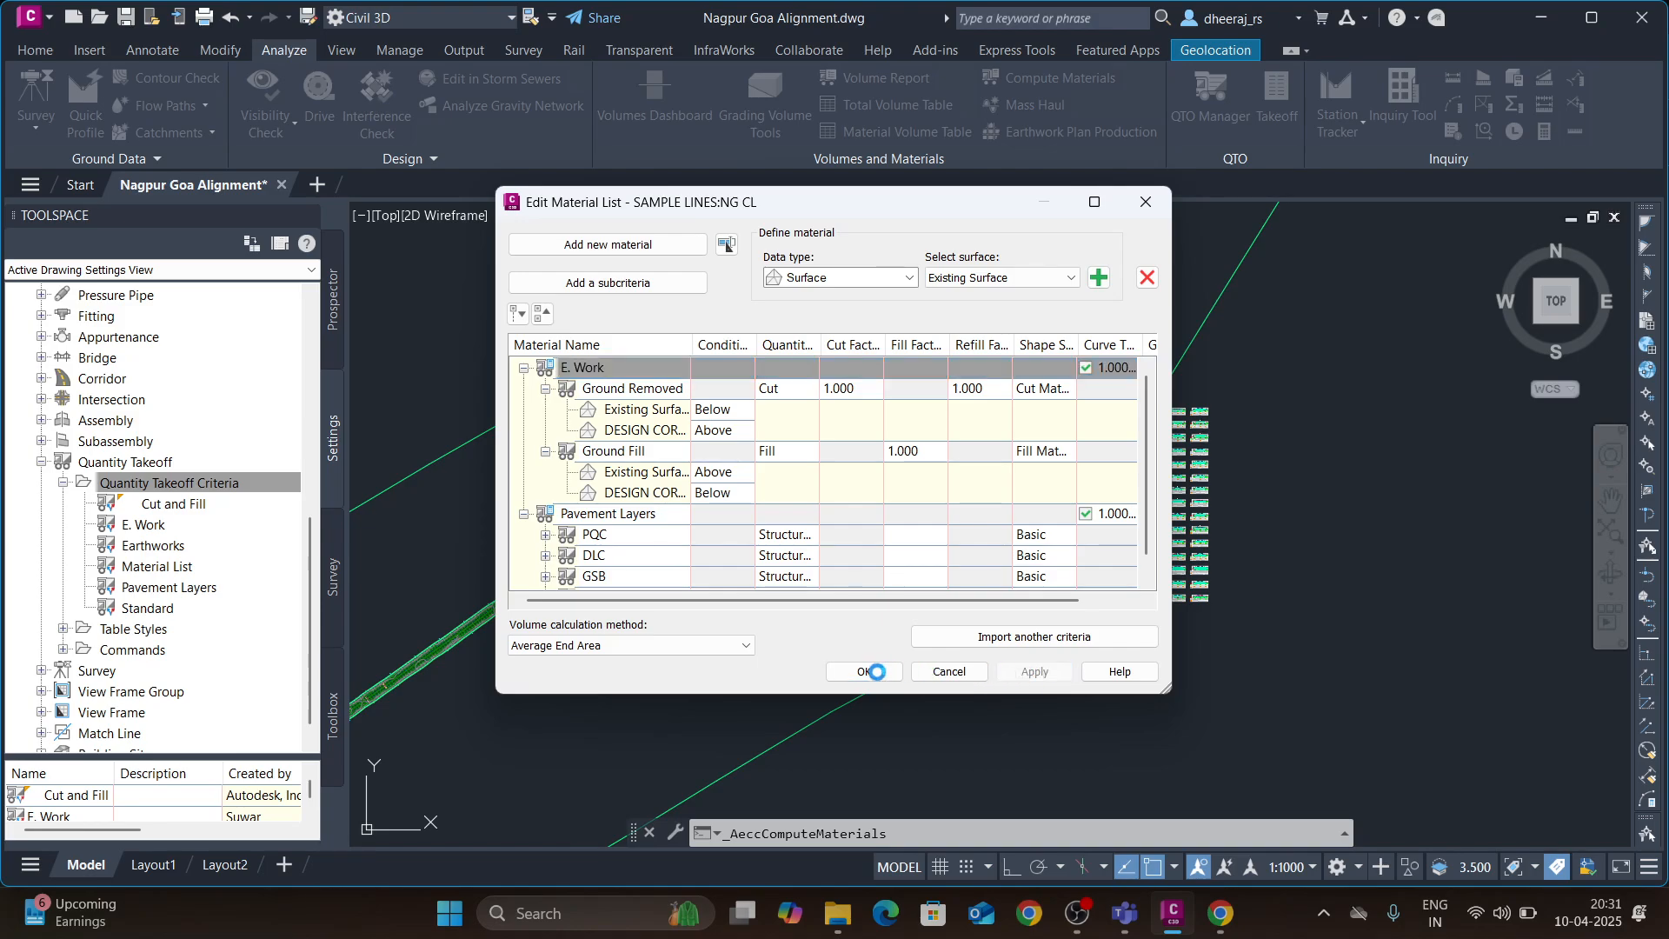
left_click(878, 671)
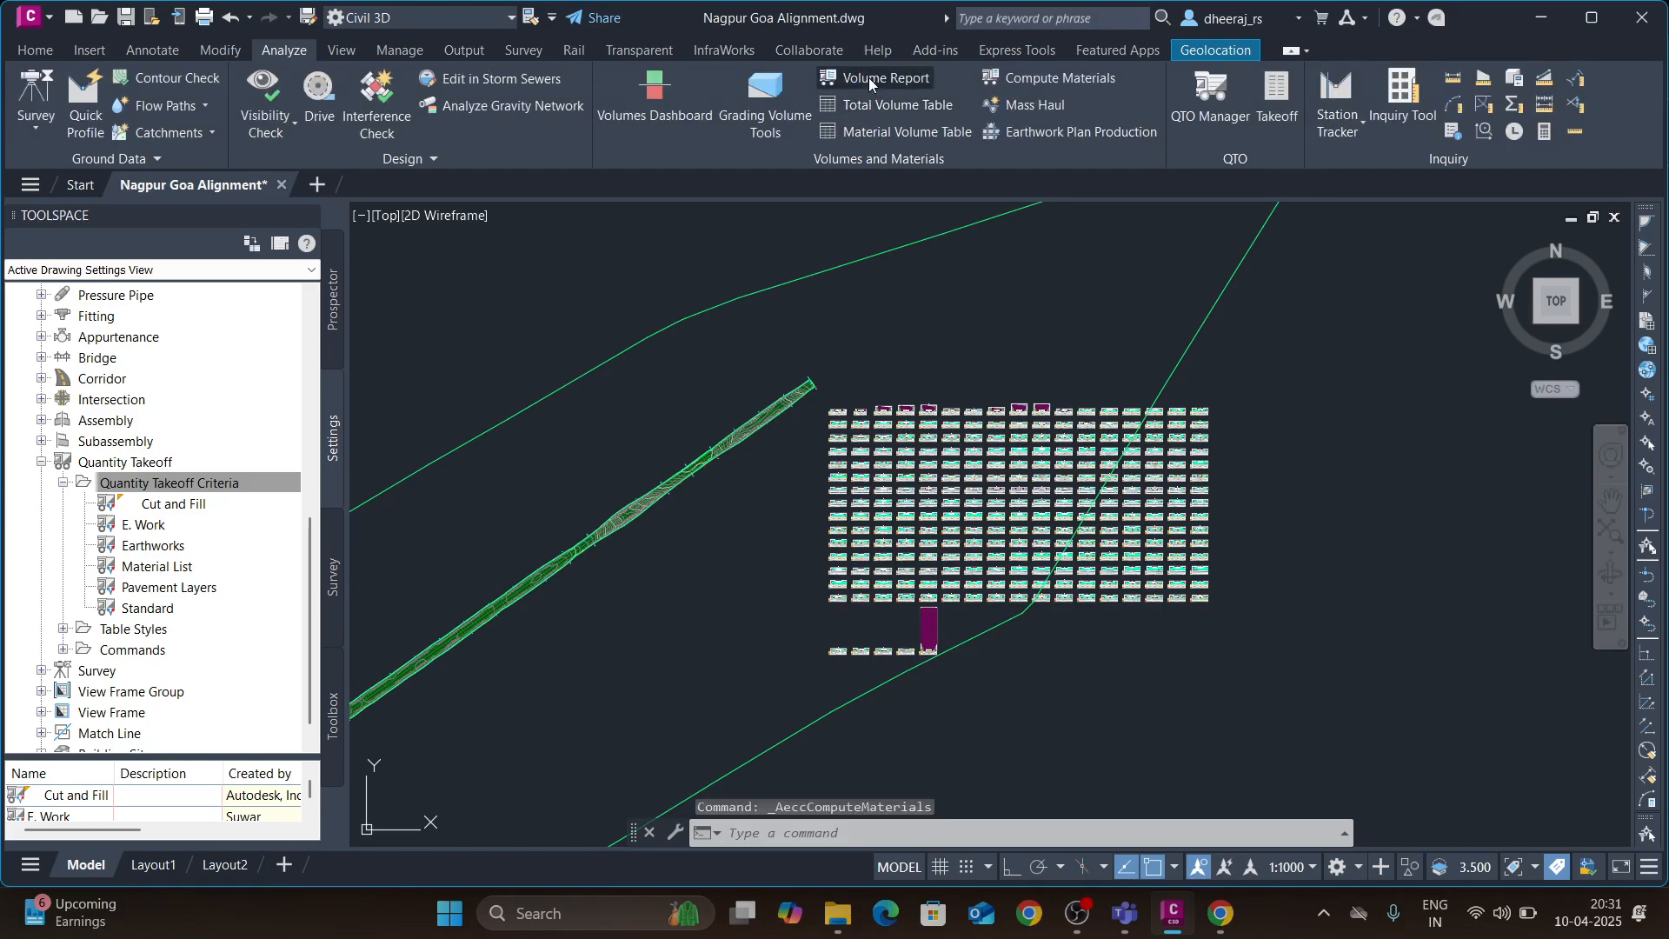
- Generate a volume report for the Pavement Layers material list of NG CL using the Select Material style sheet
left_click(868, 77)
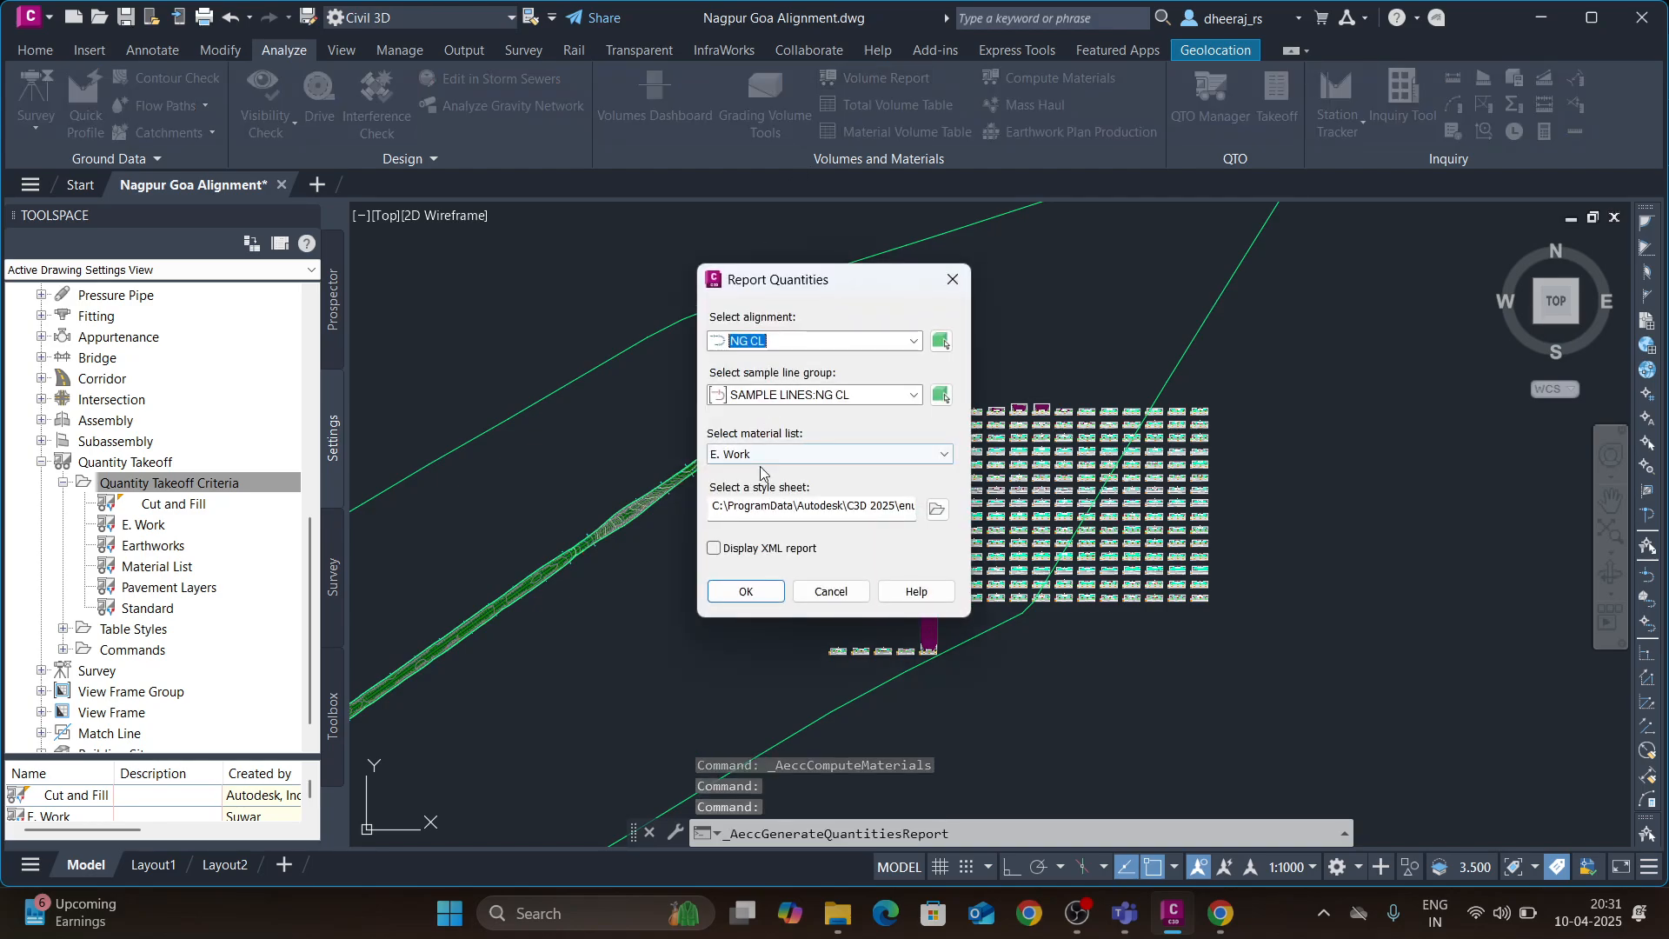
left_click(753, 455)
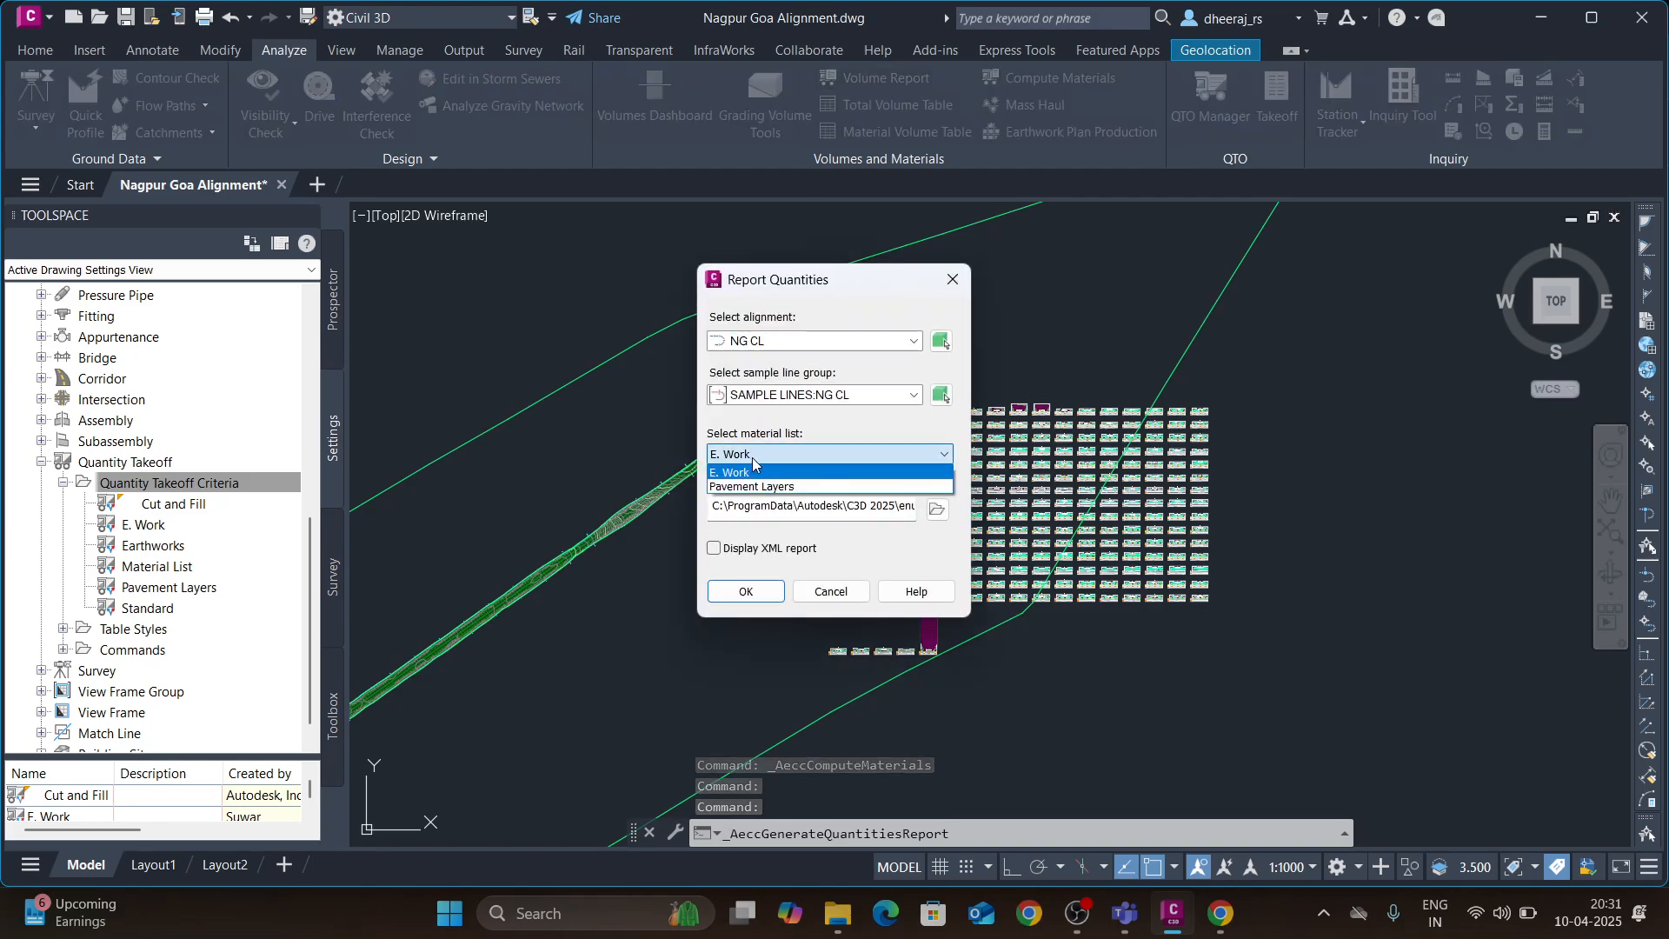
left_click(764, 488)
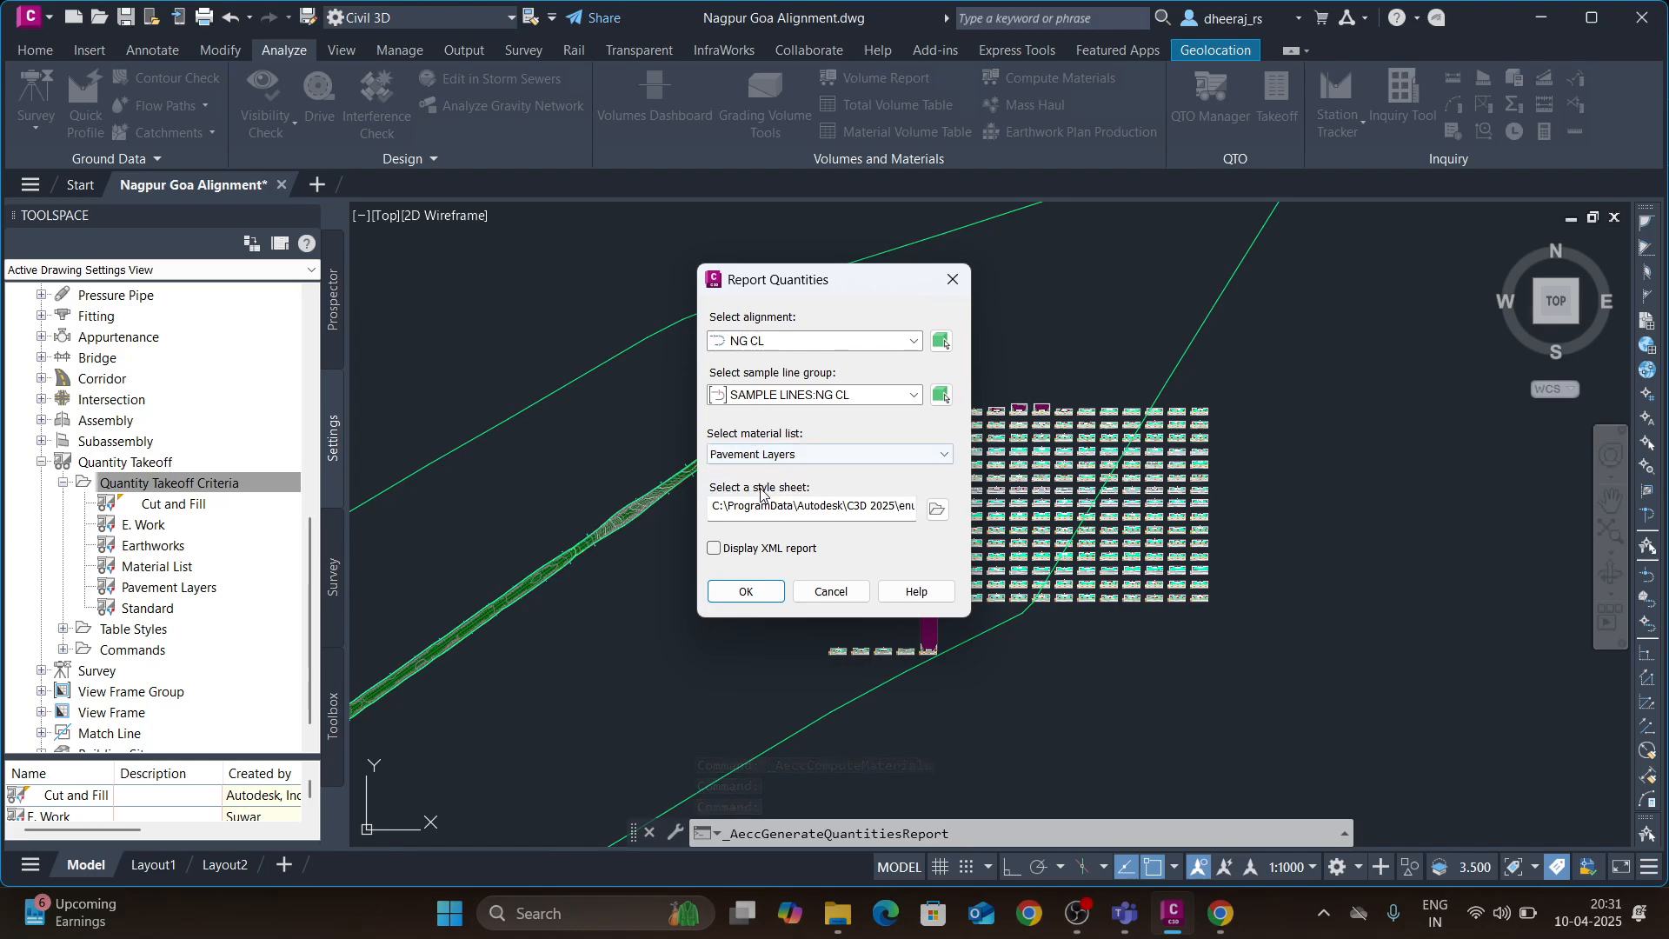
left_click(935, 513)
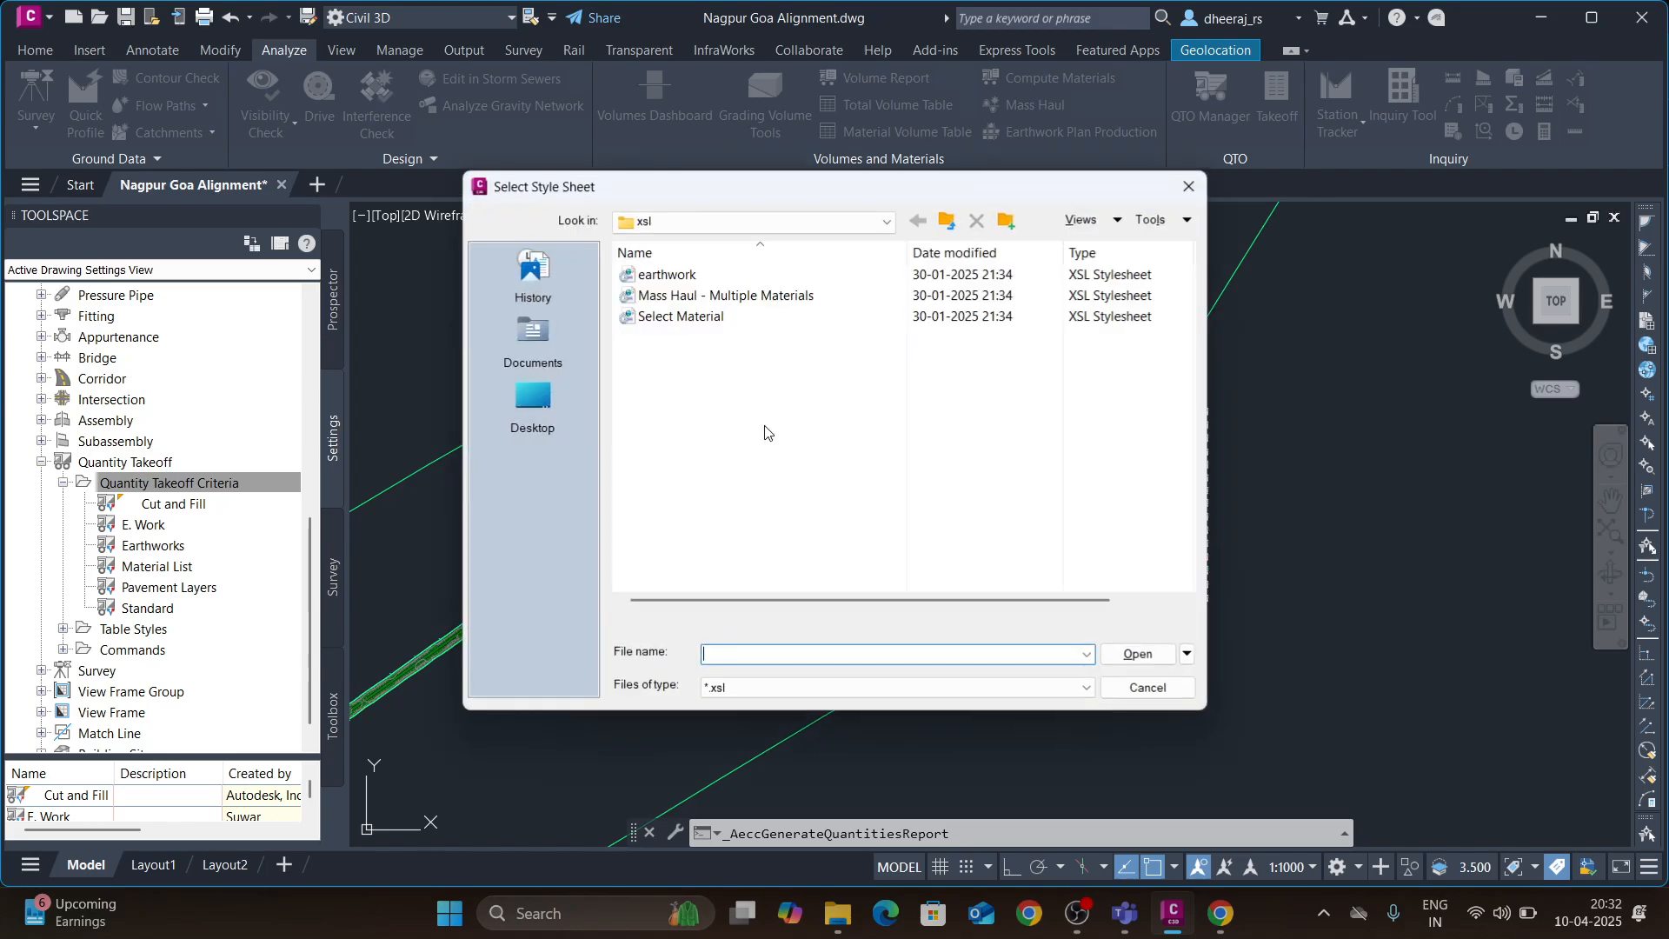
left_click(695, 317)
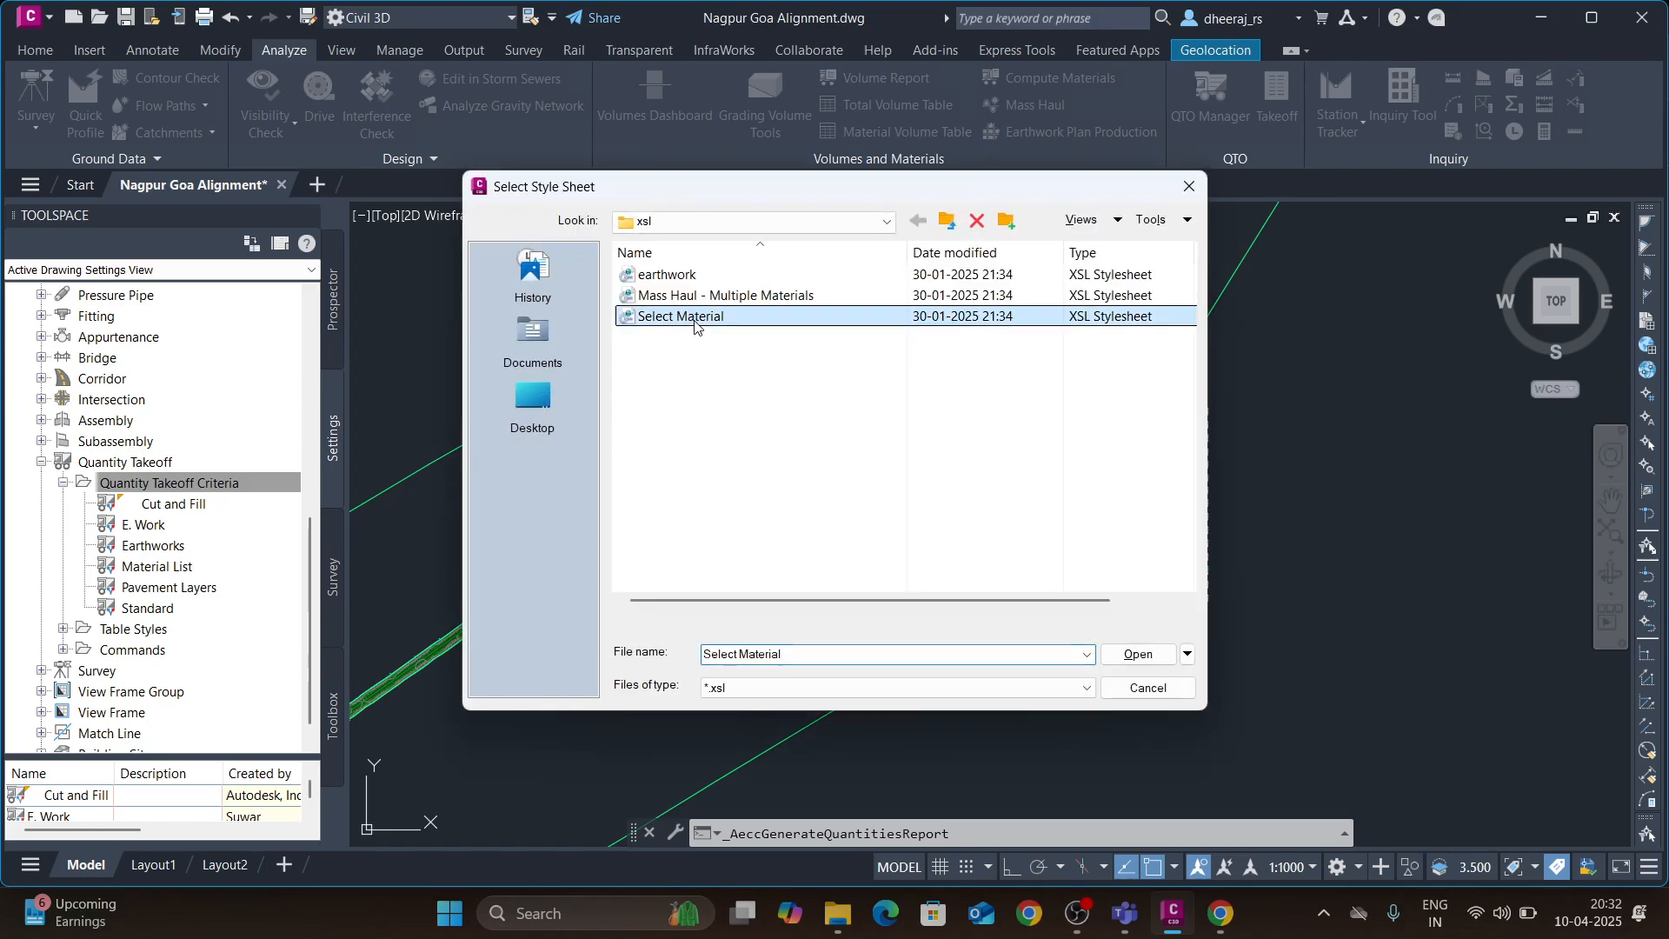
left_click(1149, 658)
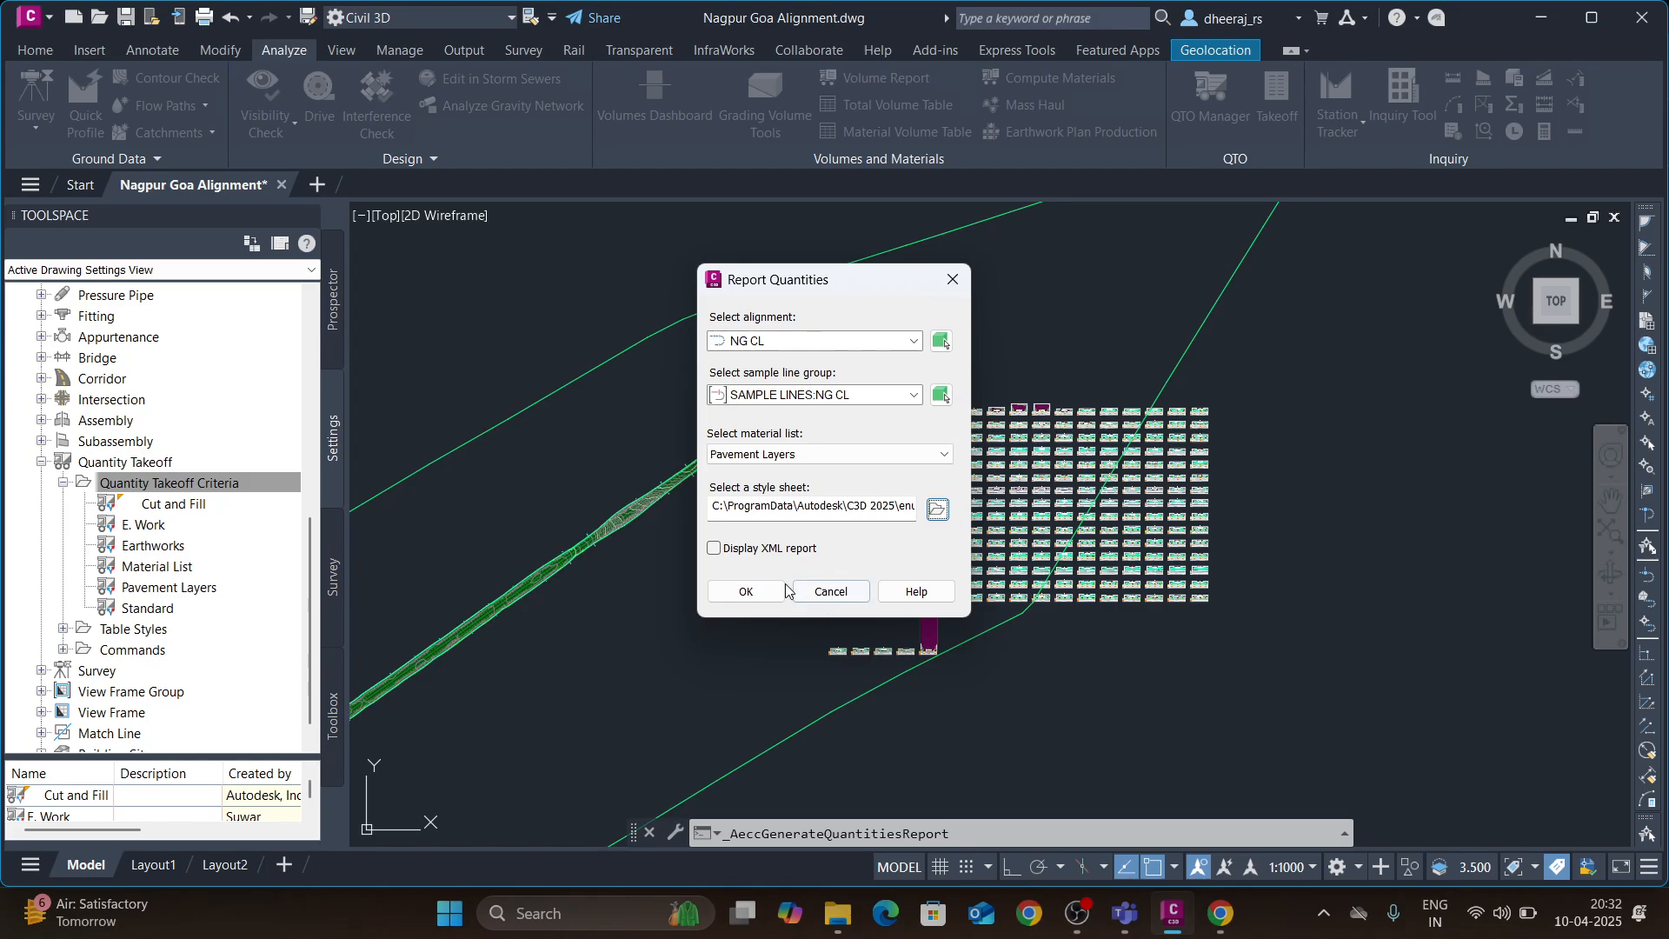
left_click(747, 591)
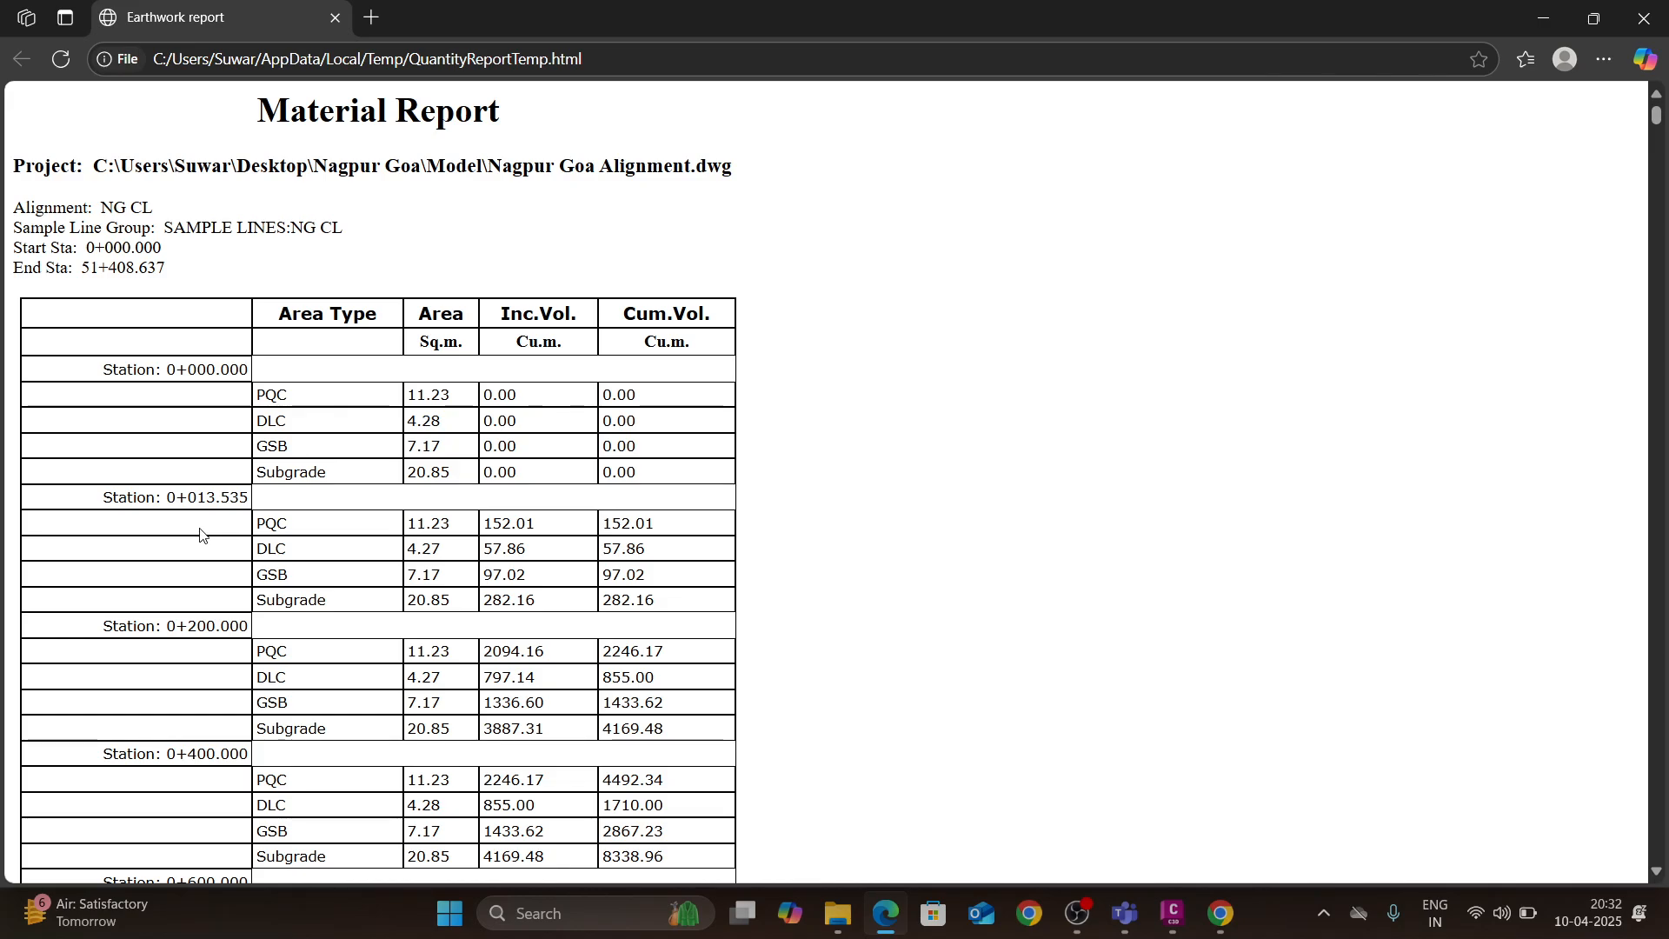
- Examine the areas, incremental volumes and cumulative volumes of the pavement layers at station 0+200.000 in the material report
scroll(199, 537, "down", 1)
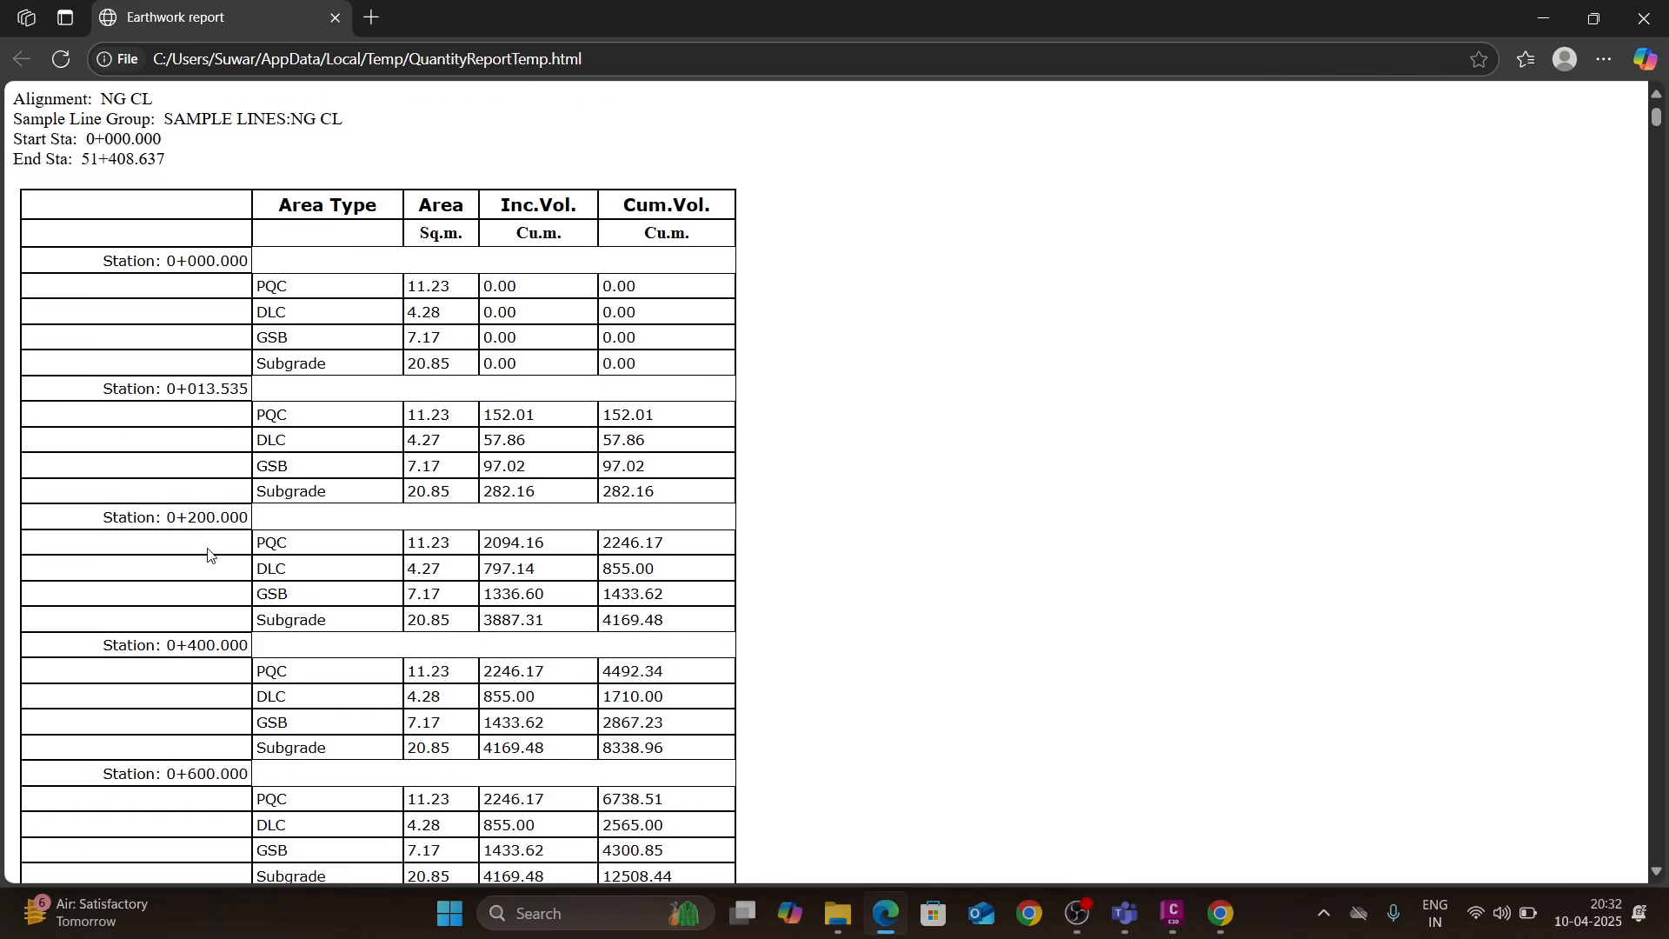
left_click_drag(187, 518, 228, 518)
left_click_drag(485, 542, 549, 596)
left_click(452, 544)
left_click(470, 594)
left_click_drag(609, 539, 659, 571)
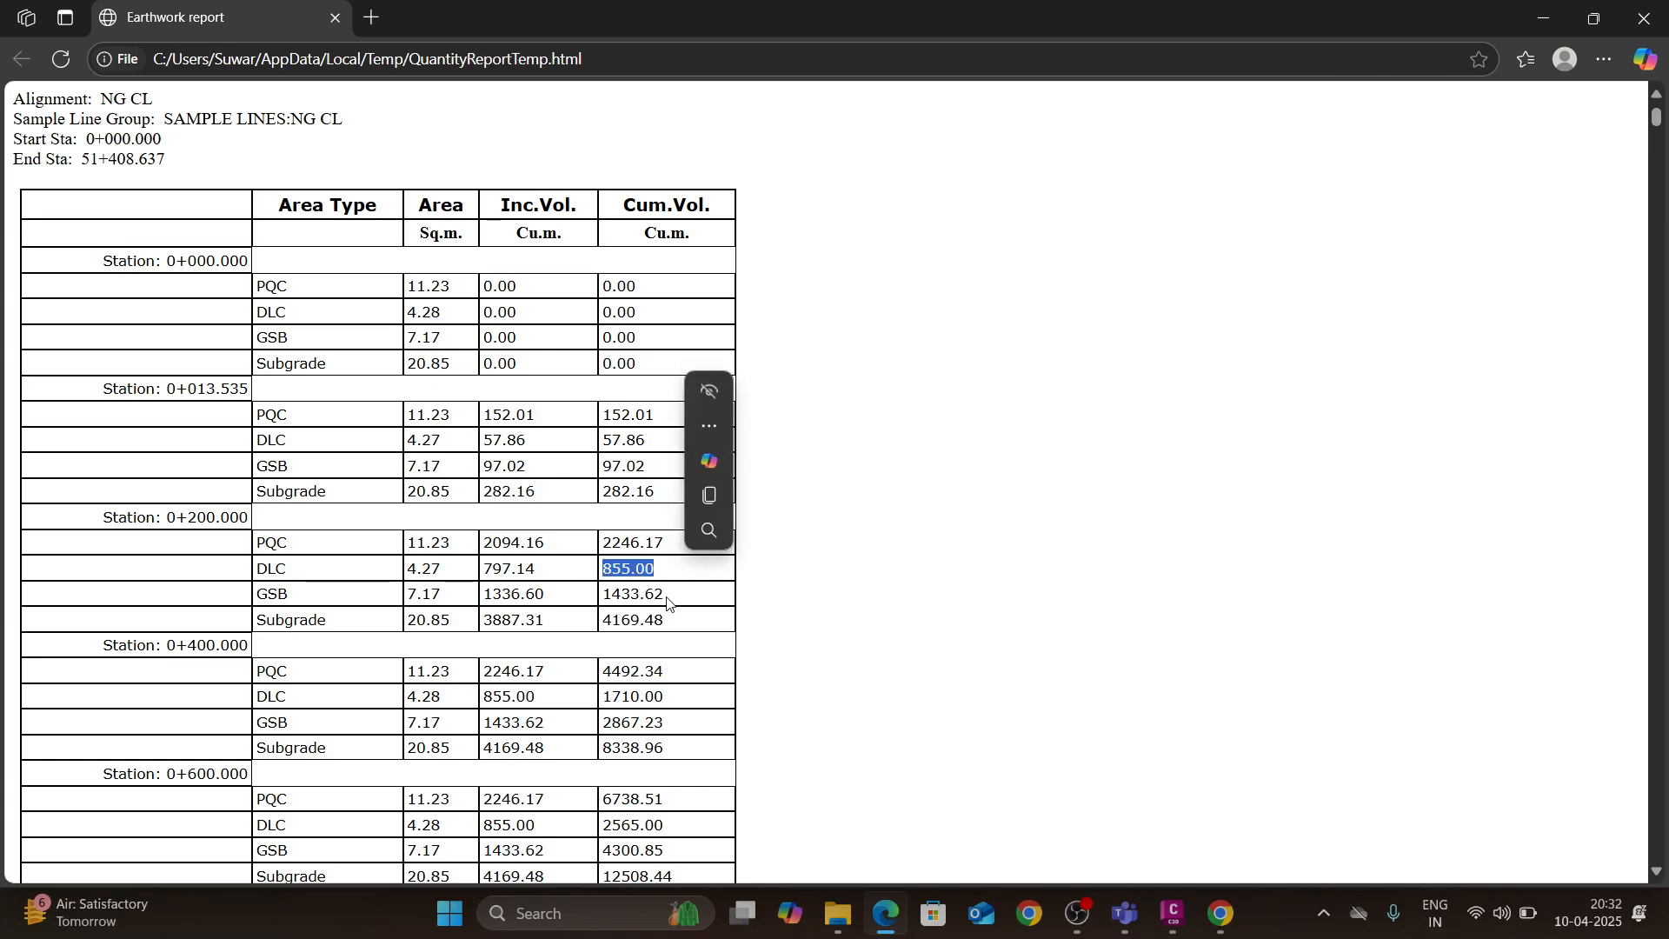
- Check the final cumulative volumes of the pavement layers at end station 51+408.637, highlighting the PQC value
scroll(1312, 522, "down", 20)
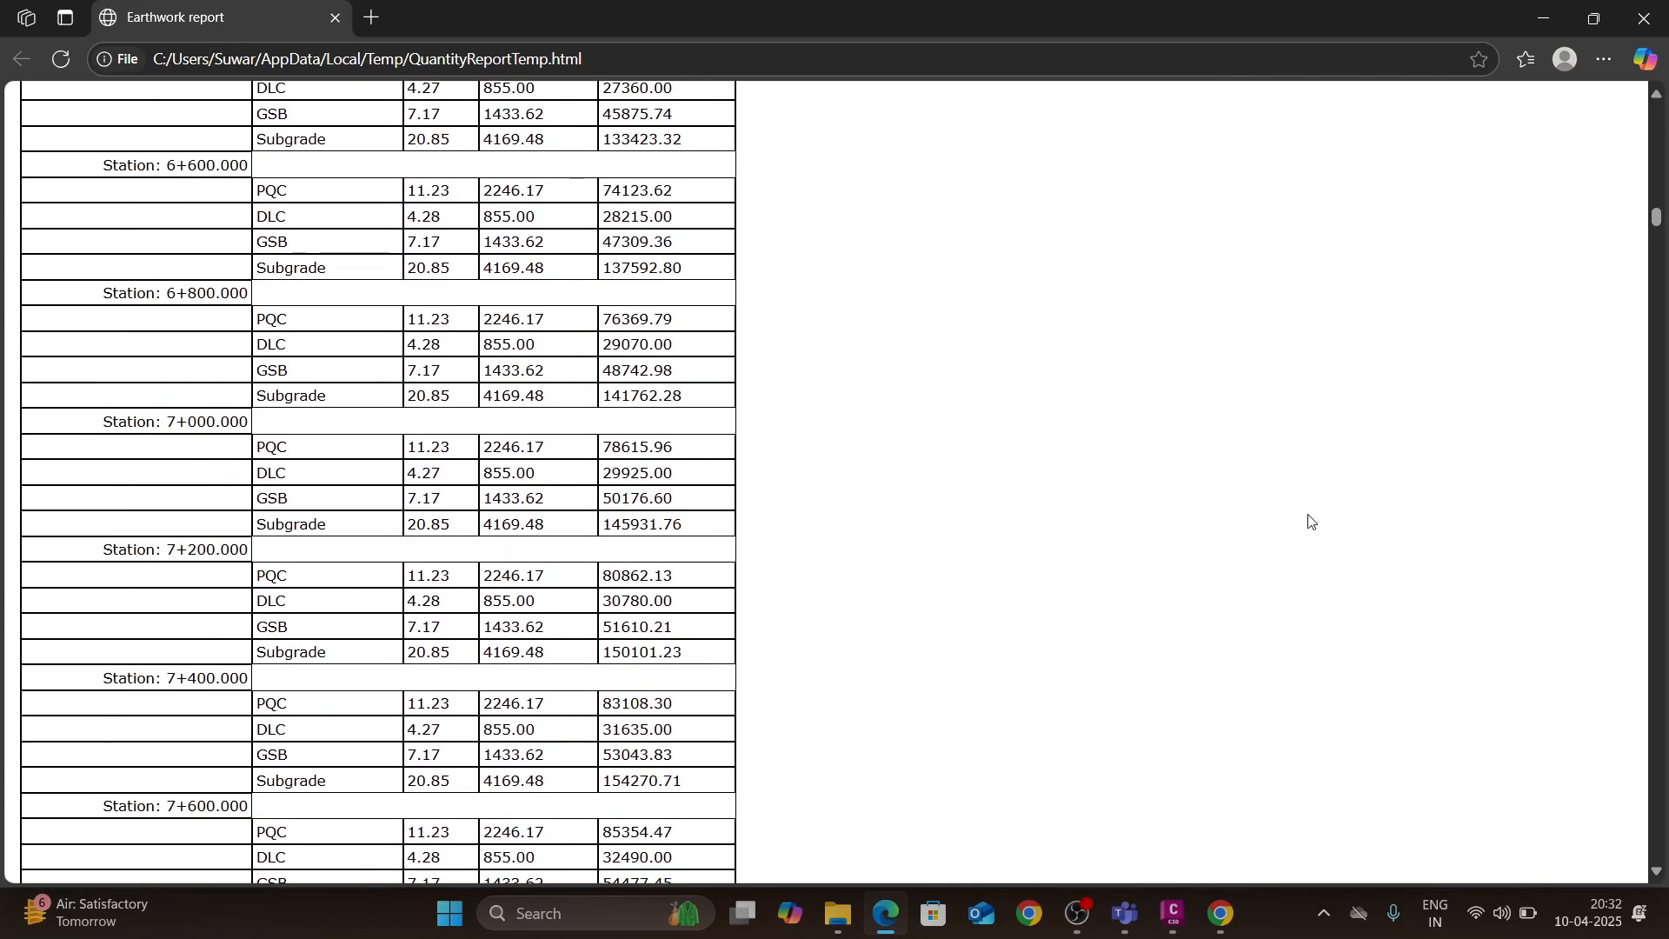
left_click_drag(1655, 217, 1656, 844)
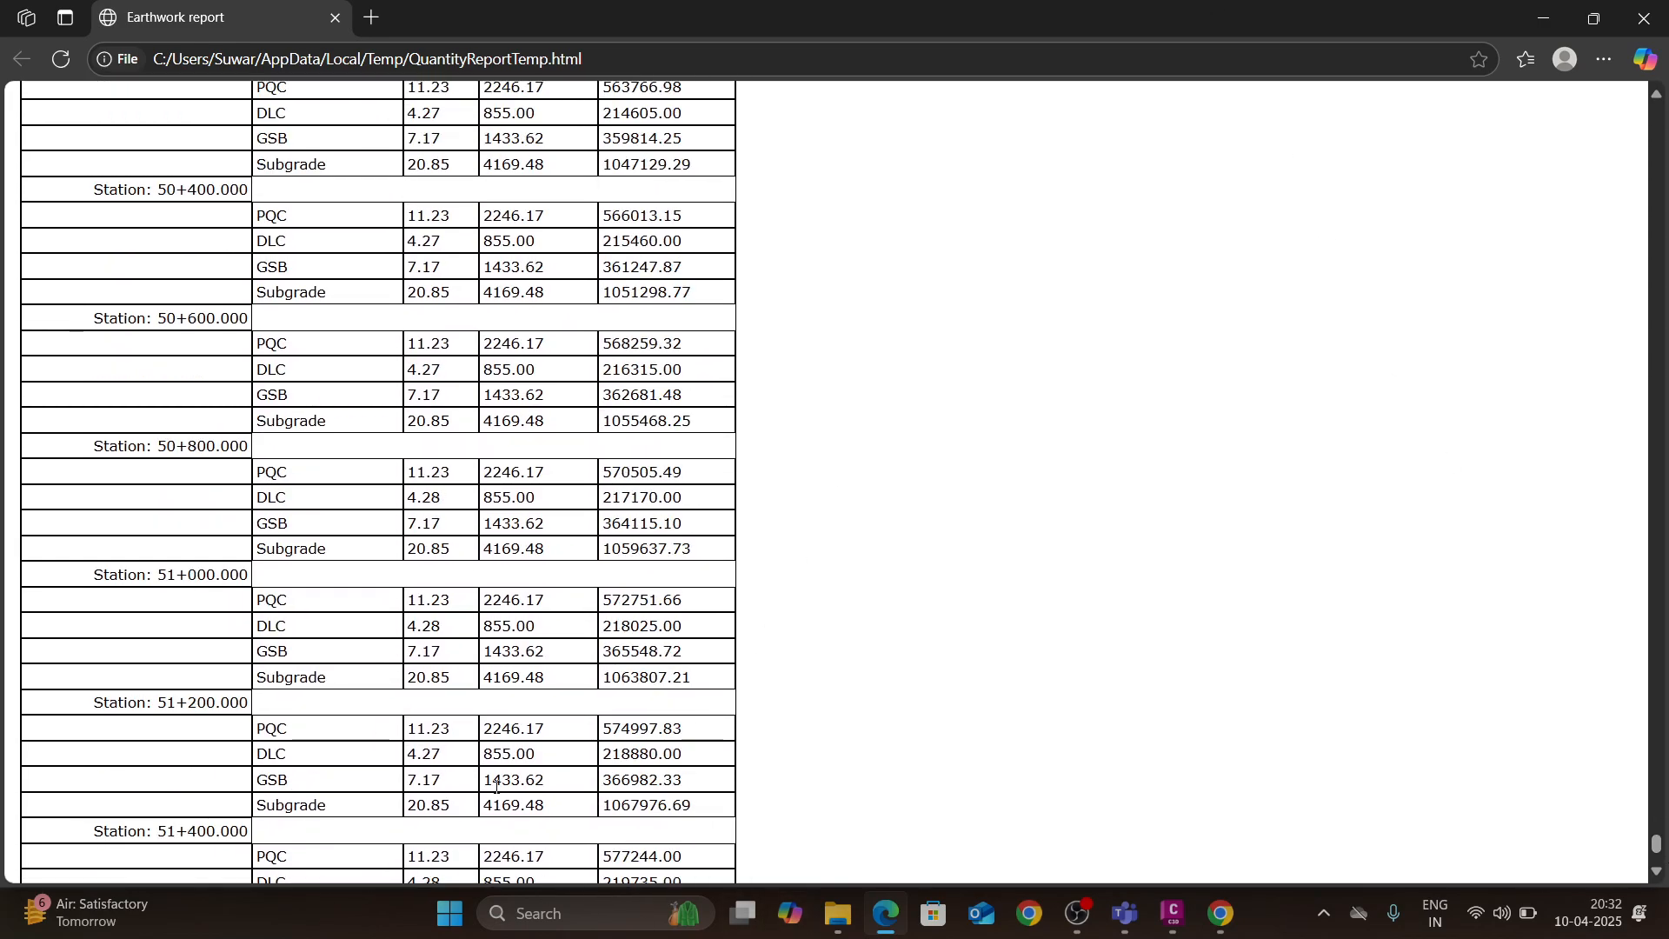
scroll(496, 787, "down", 2)
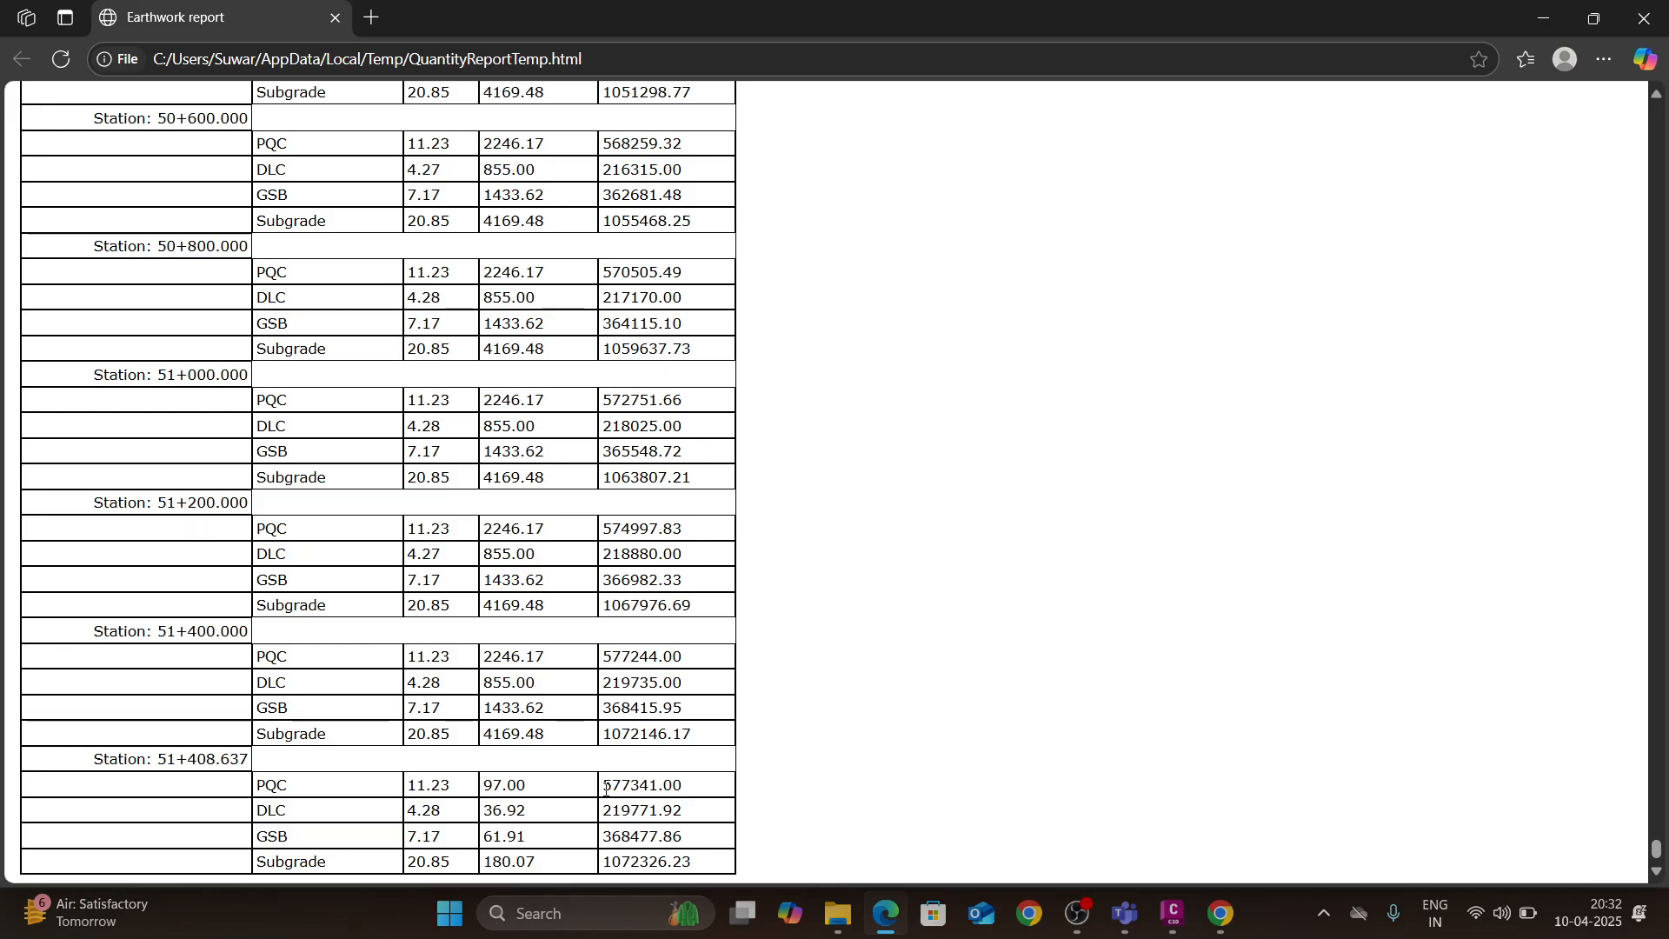
left_click_drag(606, 789, 709, 793)
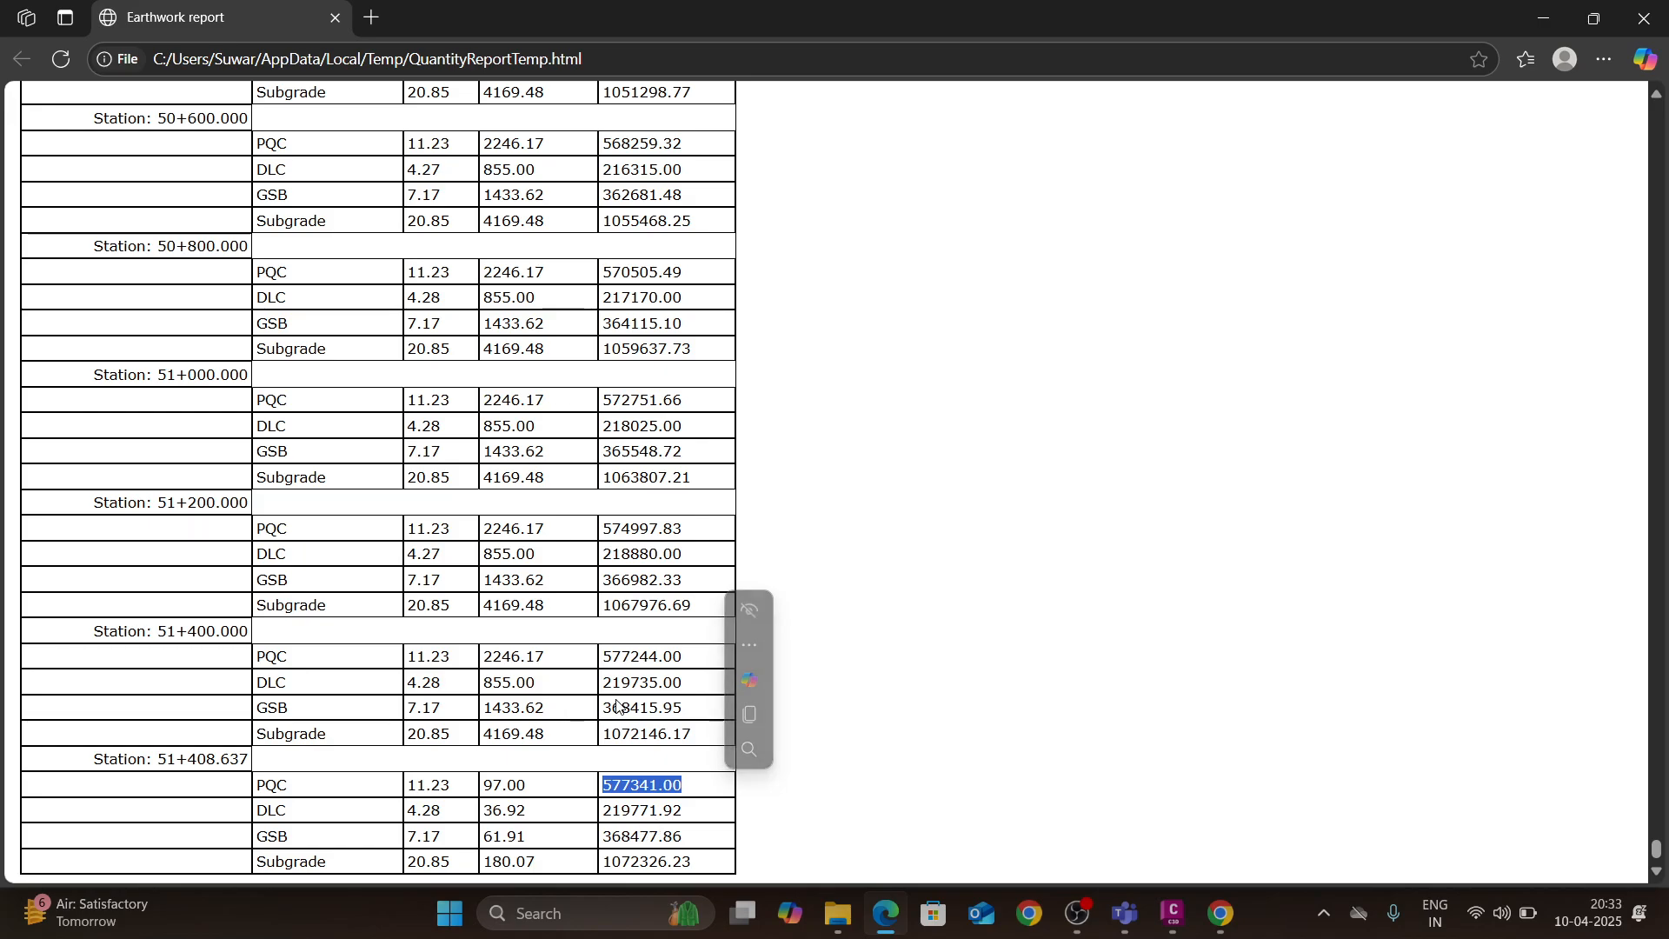
- Review the material quantities at the intermediate stations and close the report
scroll(609, 631, "up", 20)
scroll(608, 631, "up", 20)
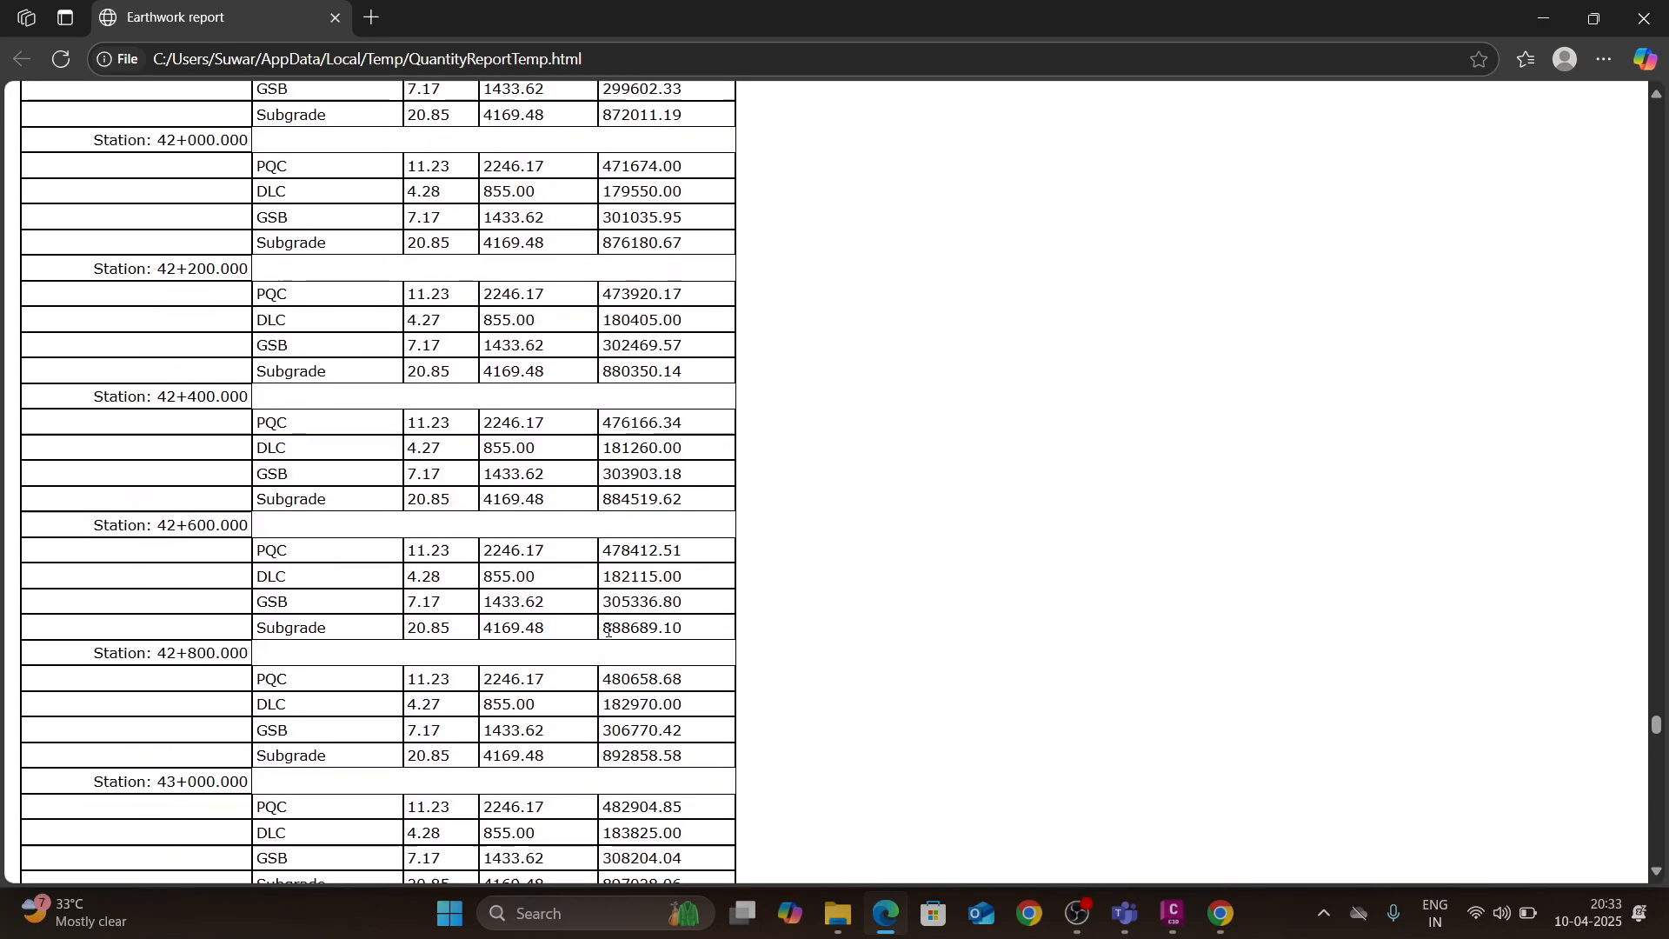
scroll(609, 630, "up", 5)
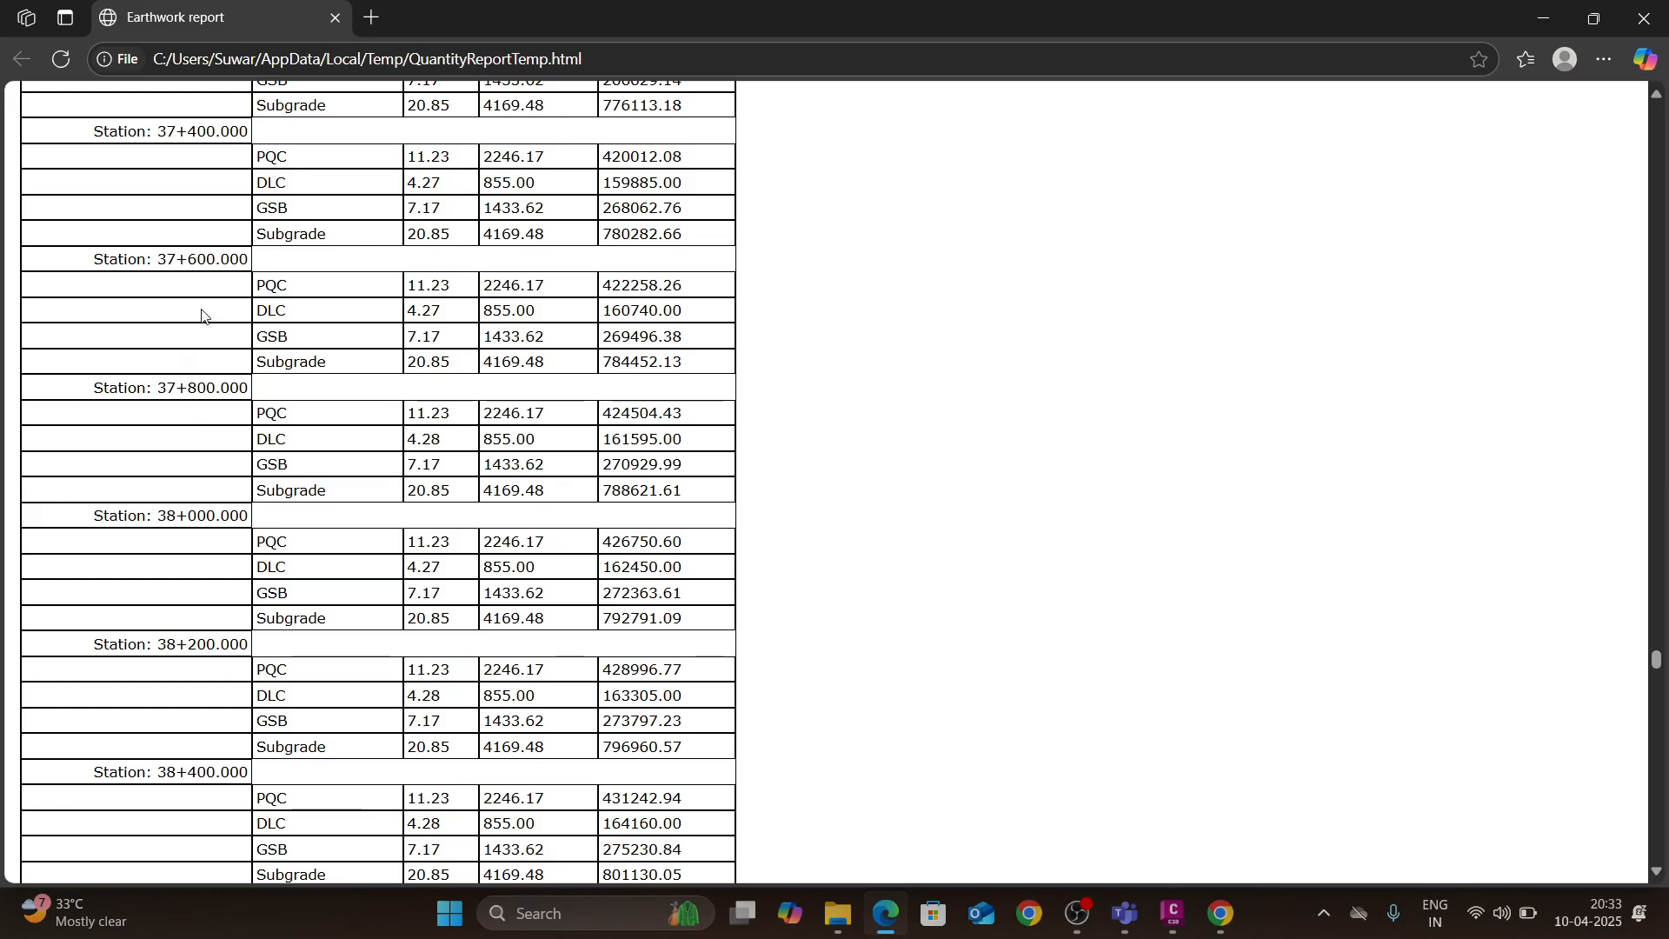
left_click_drag(206, 314, 650, 718)
scroll(414, 648, "down", 7)
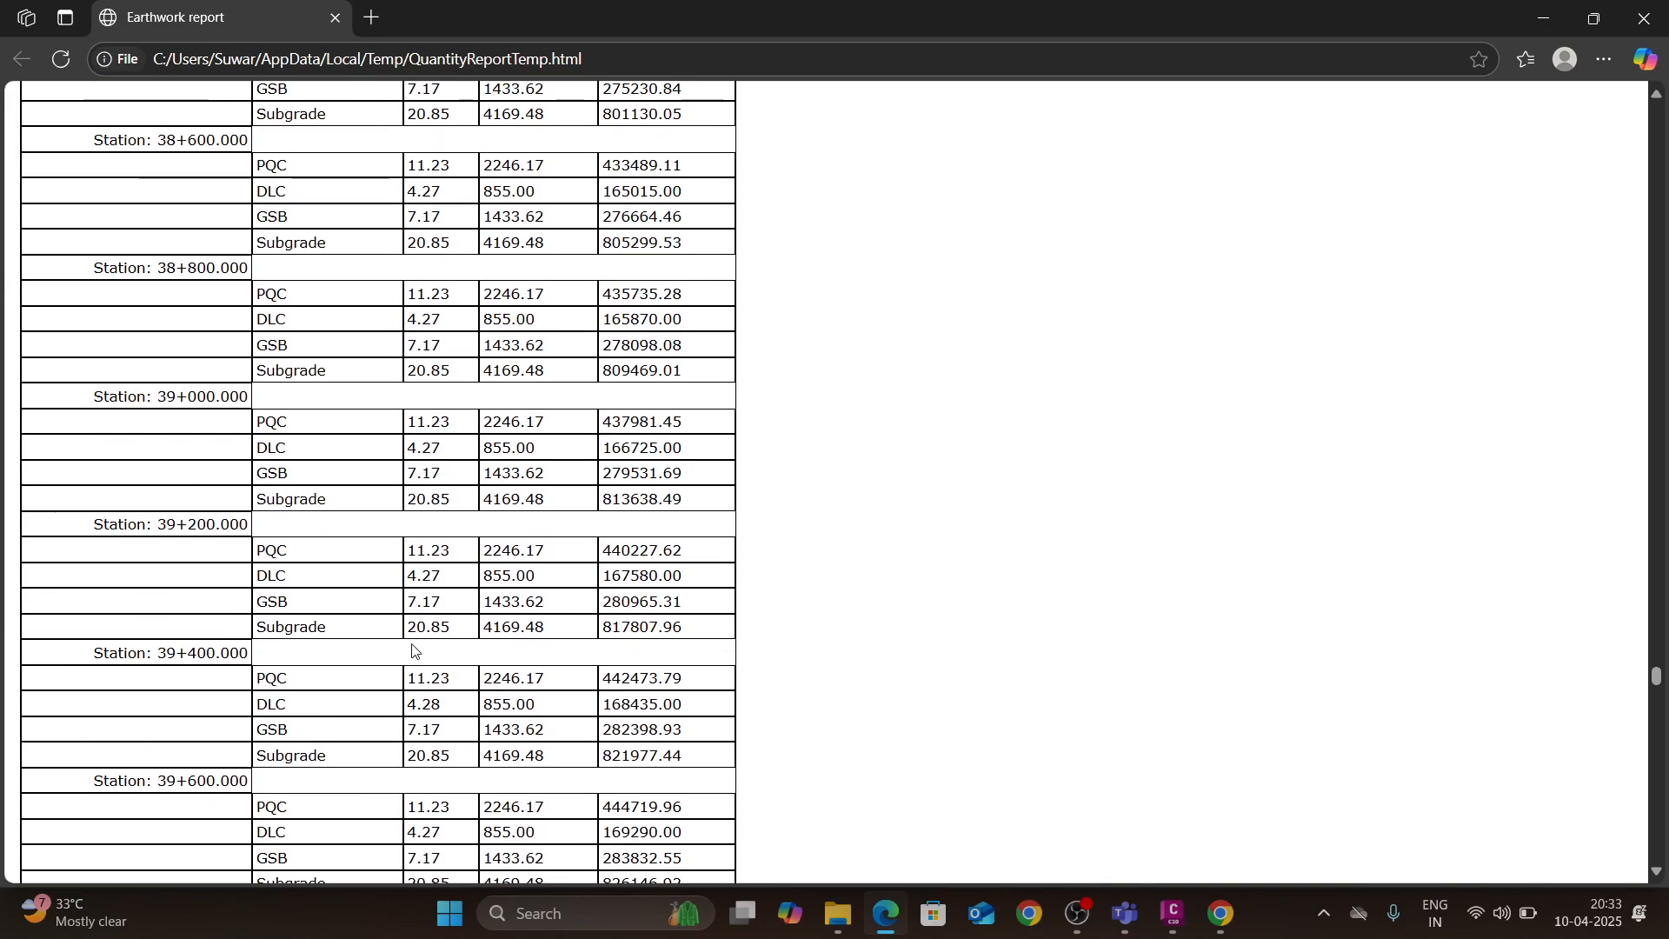
scroll(416, 643, "up", 18)
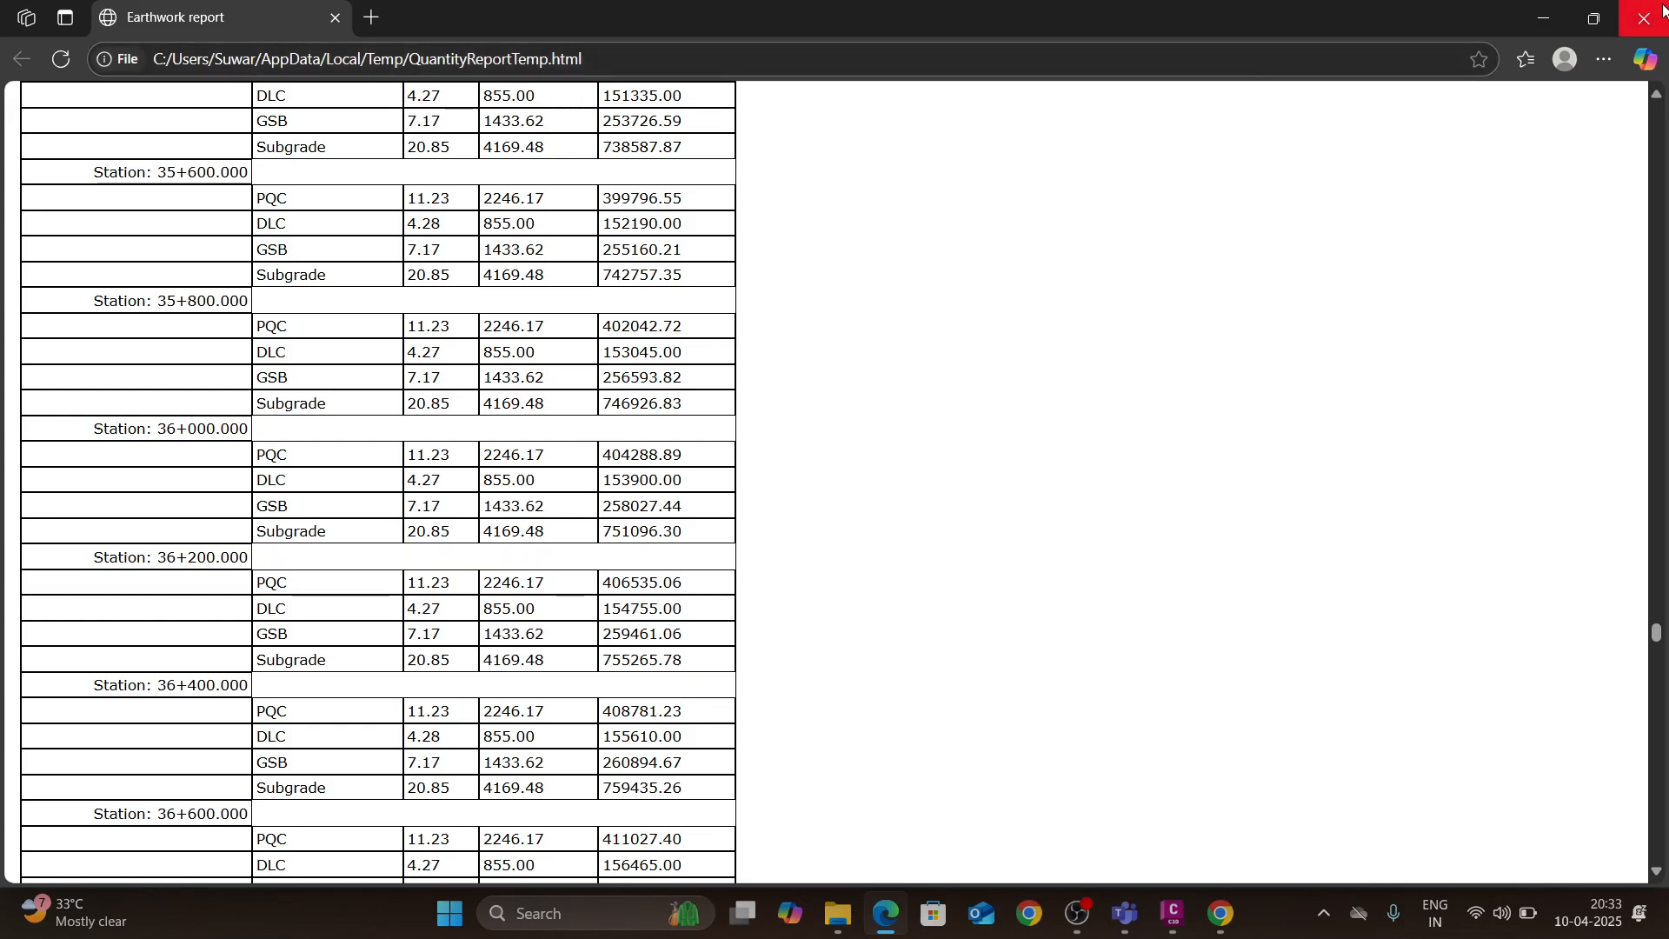
left_click(1646, 21)
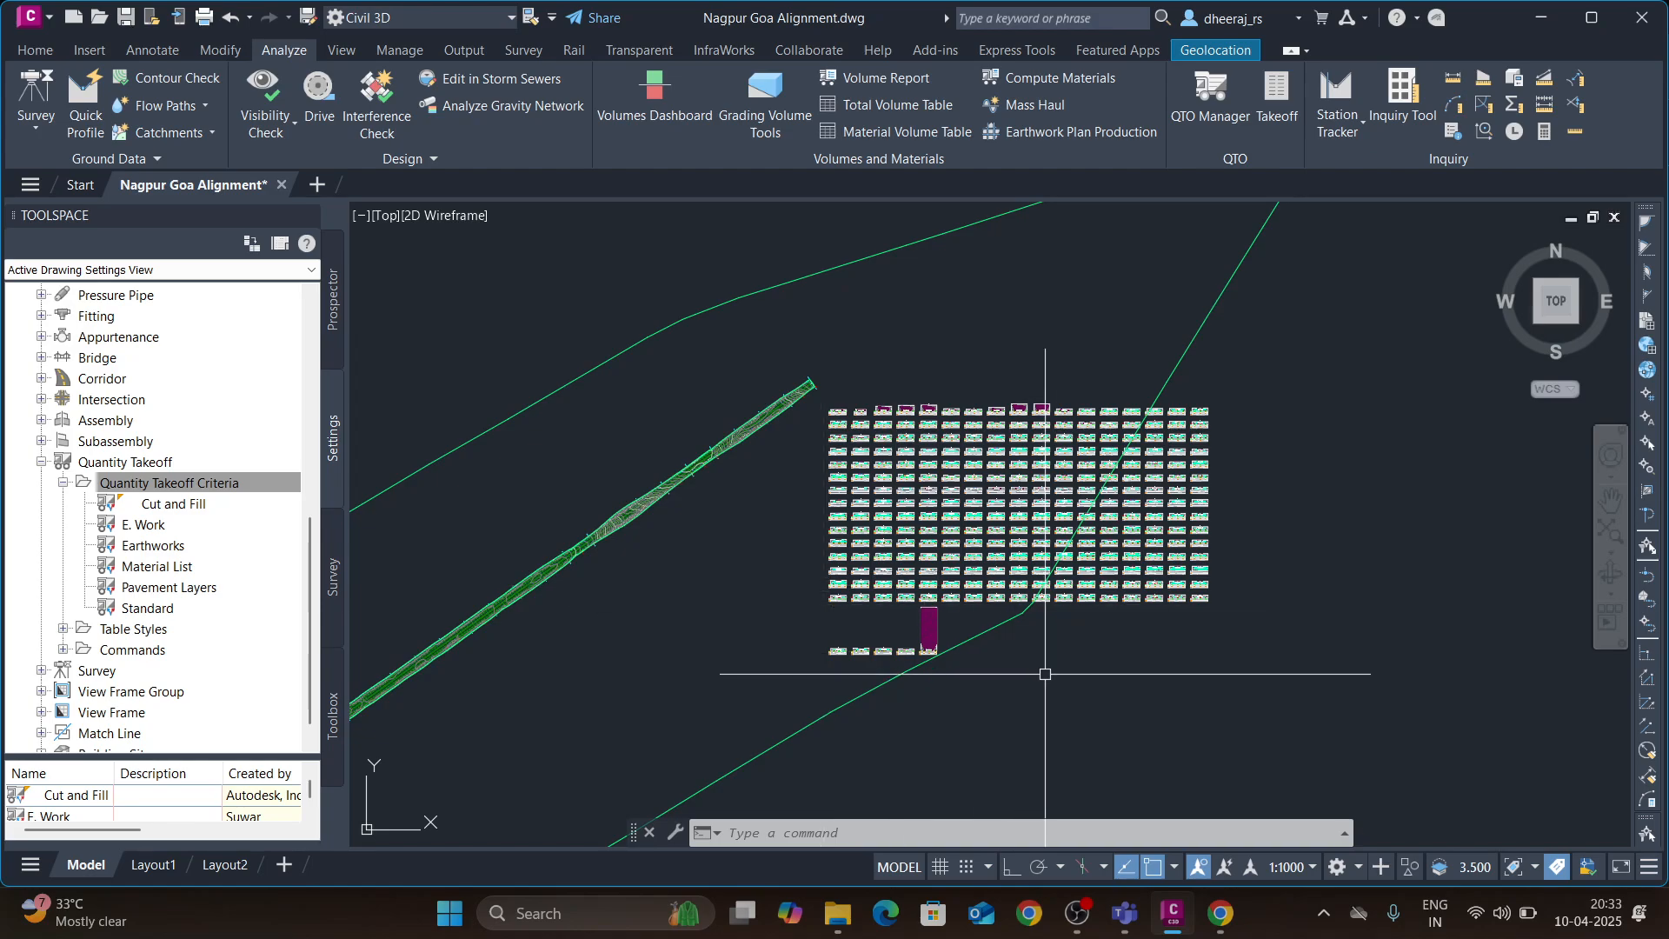
- Switch to the Microsoft Teams meeting to check on the participants, and return to the Civil 3D drawing
mouse_move(1125, 912)
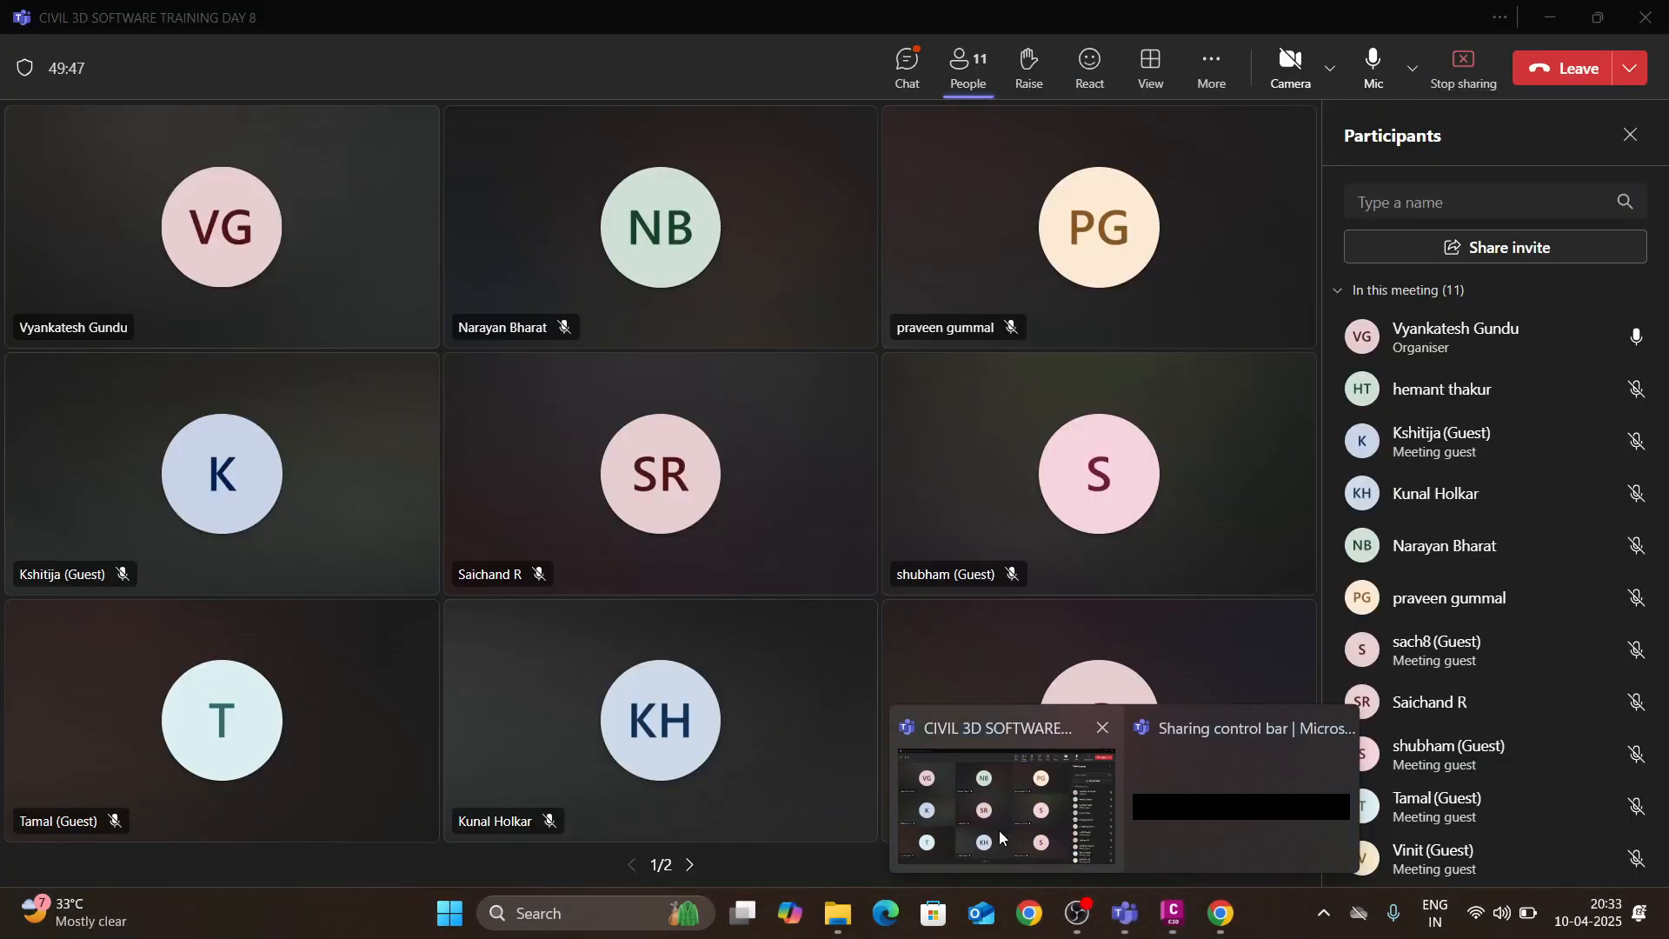
left_click(999, 837)
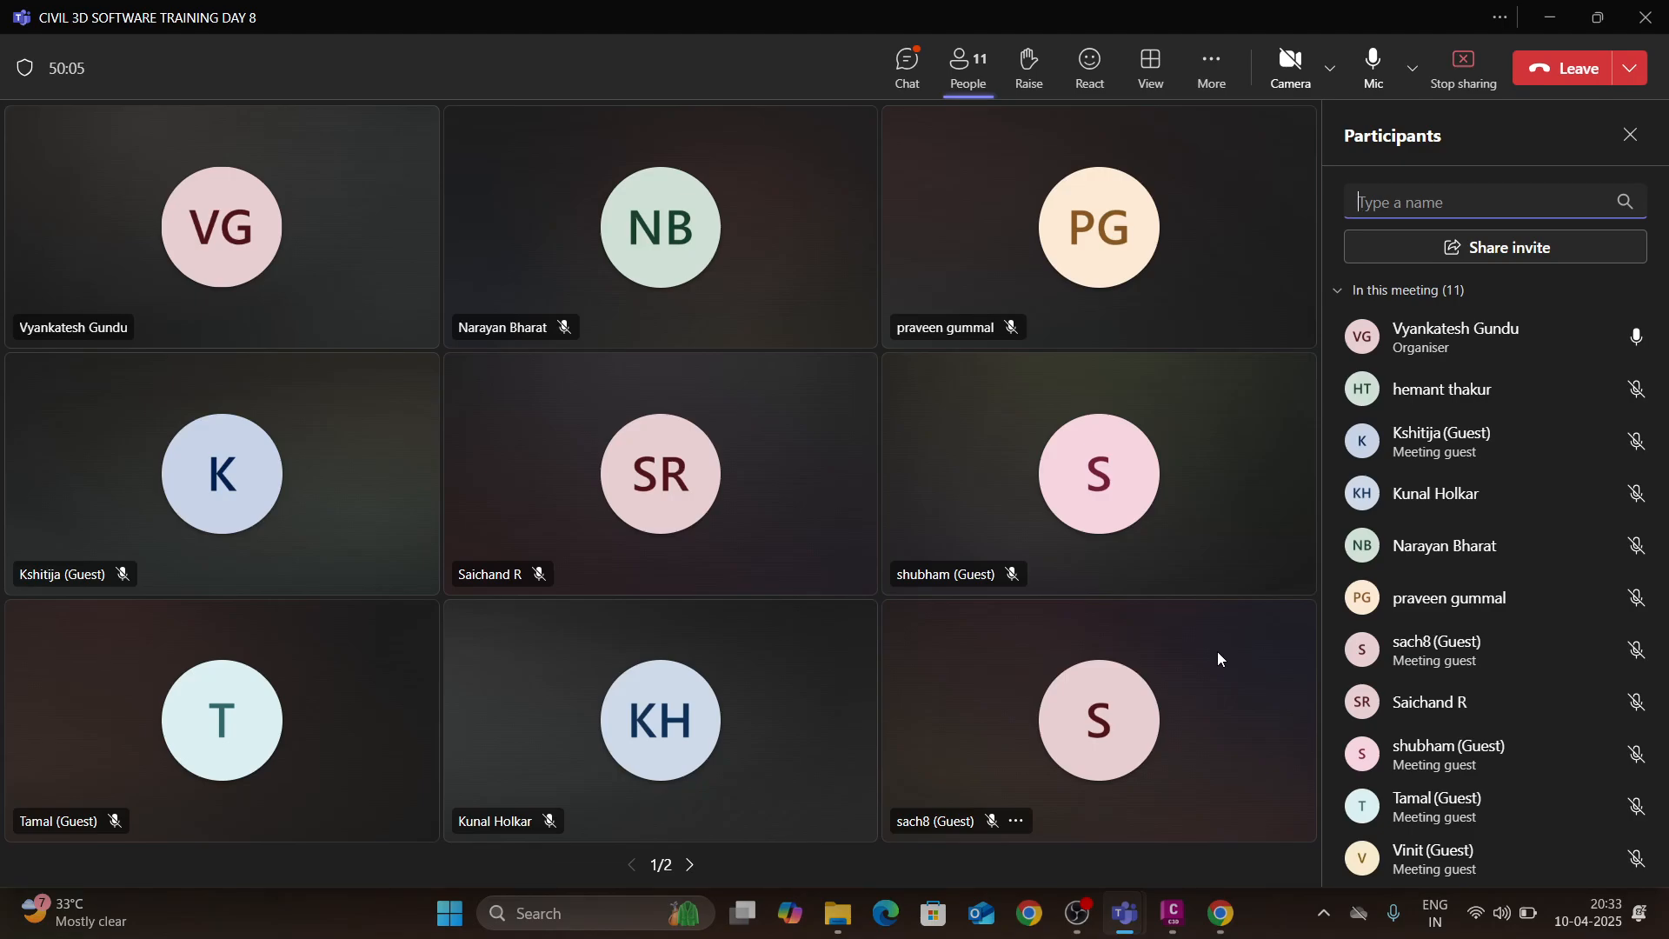
left_click(1555, 21)
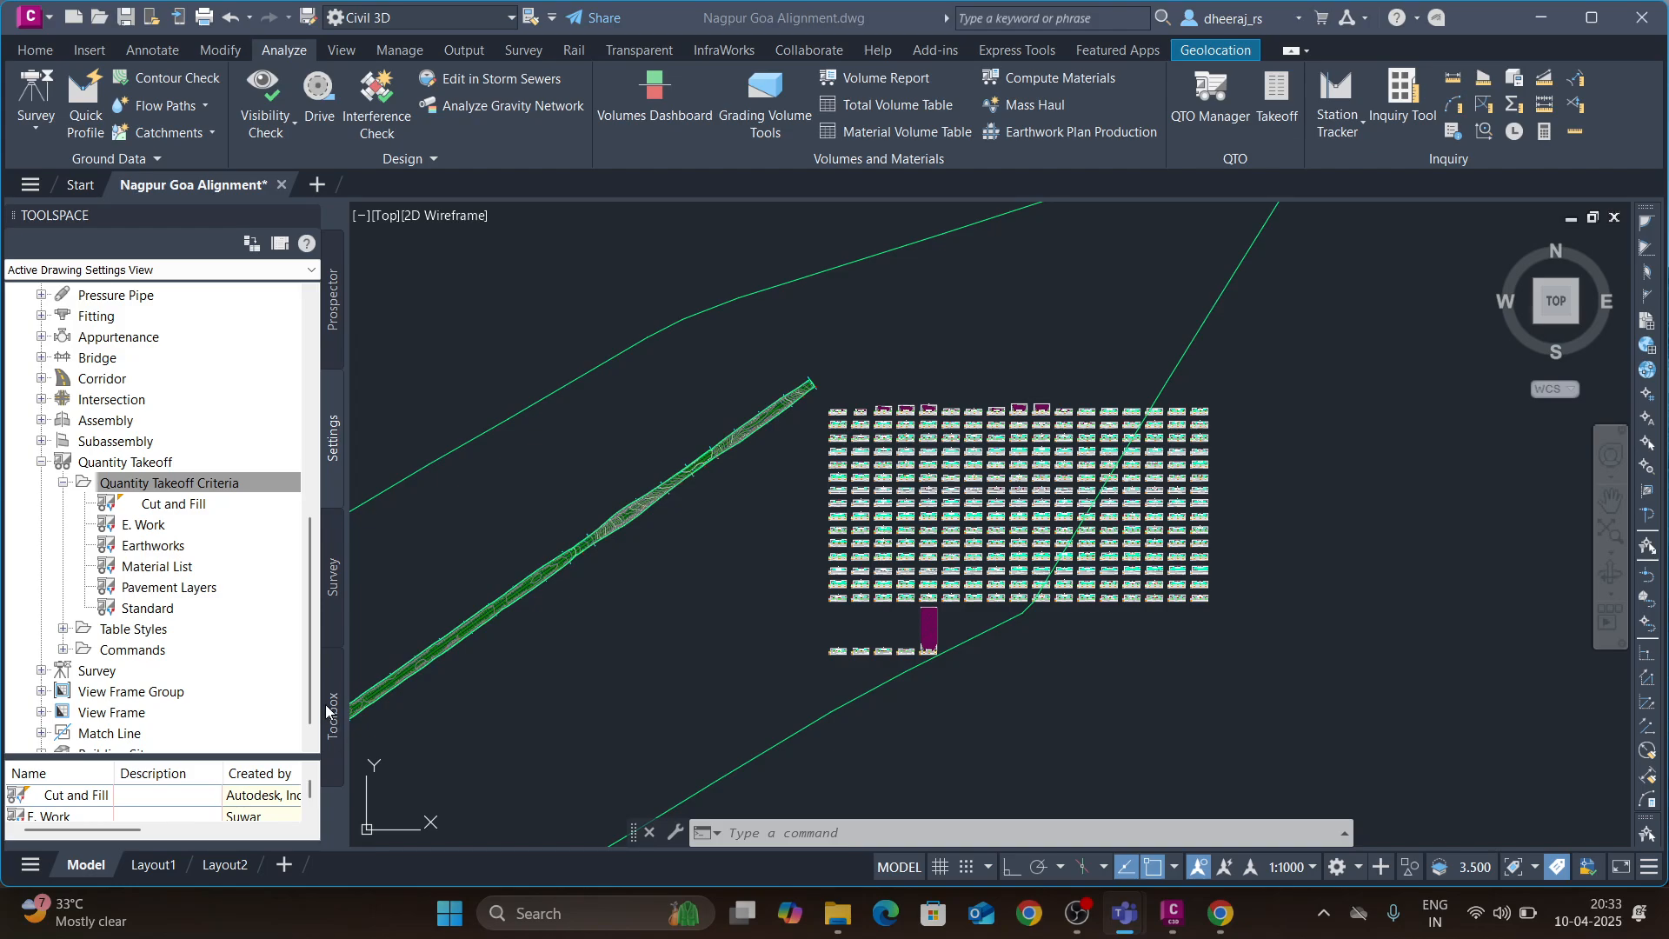
left_click(339, 732)
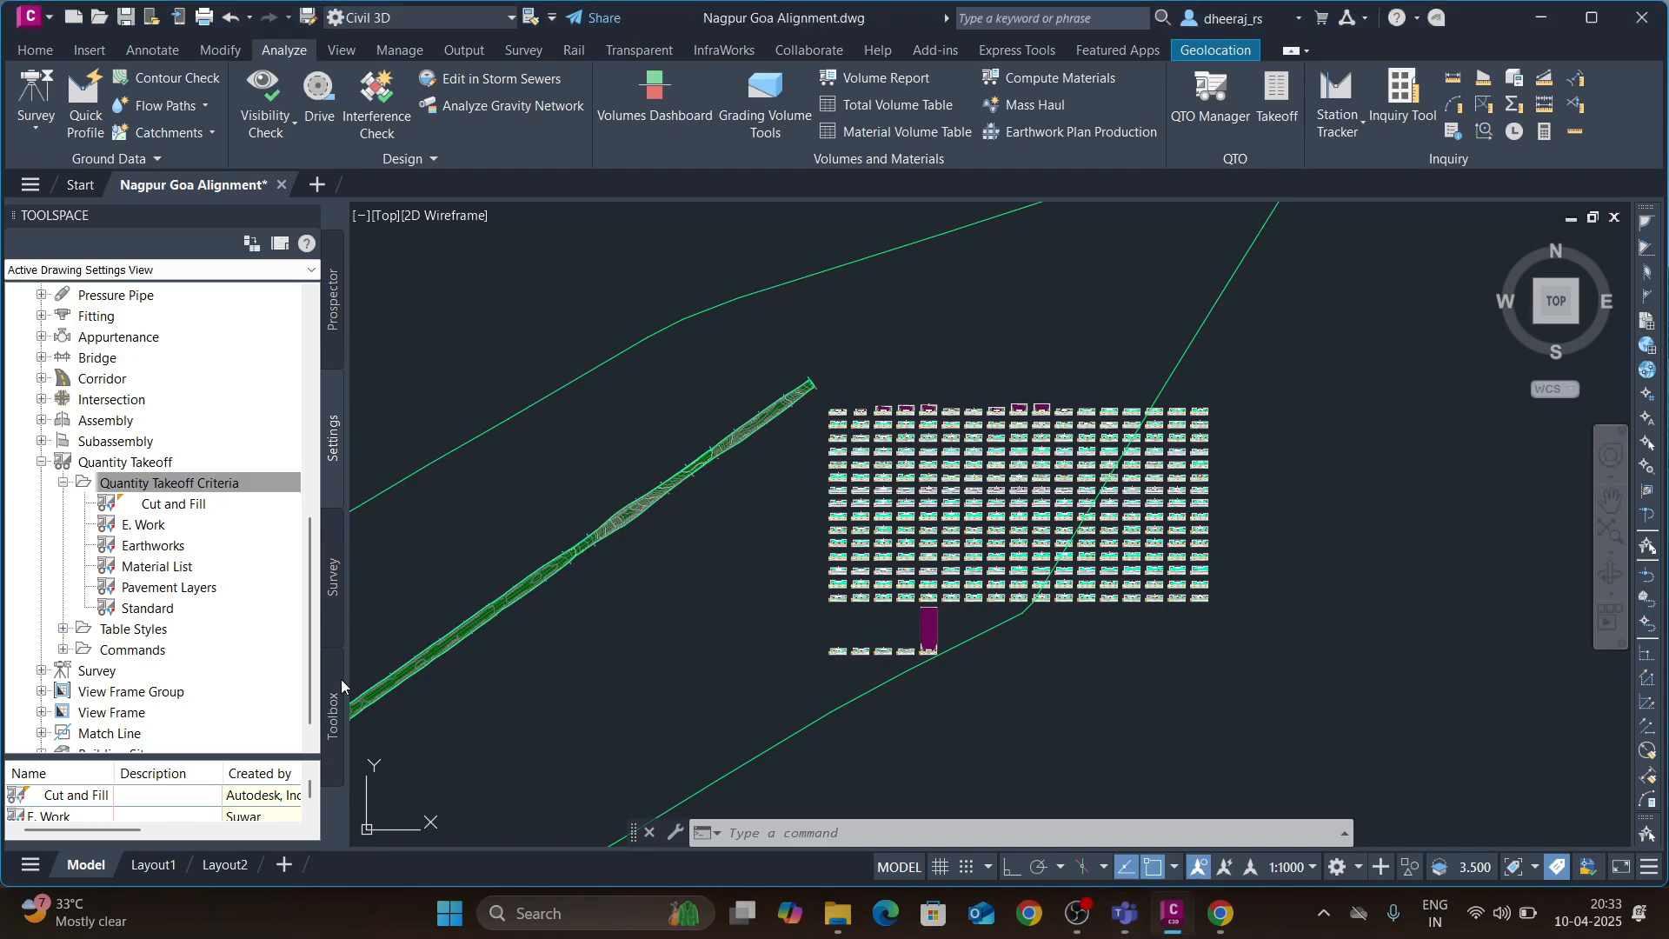
left_click(35, 49)
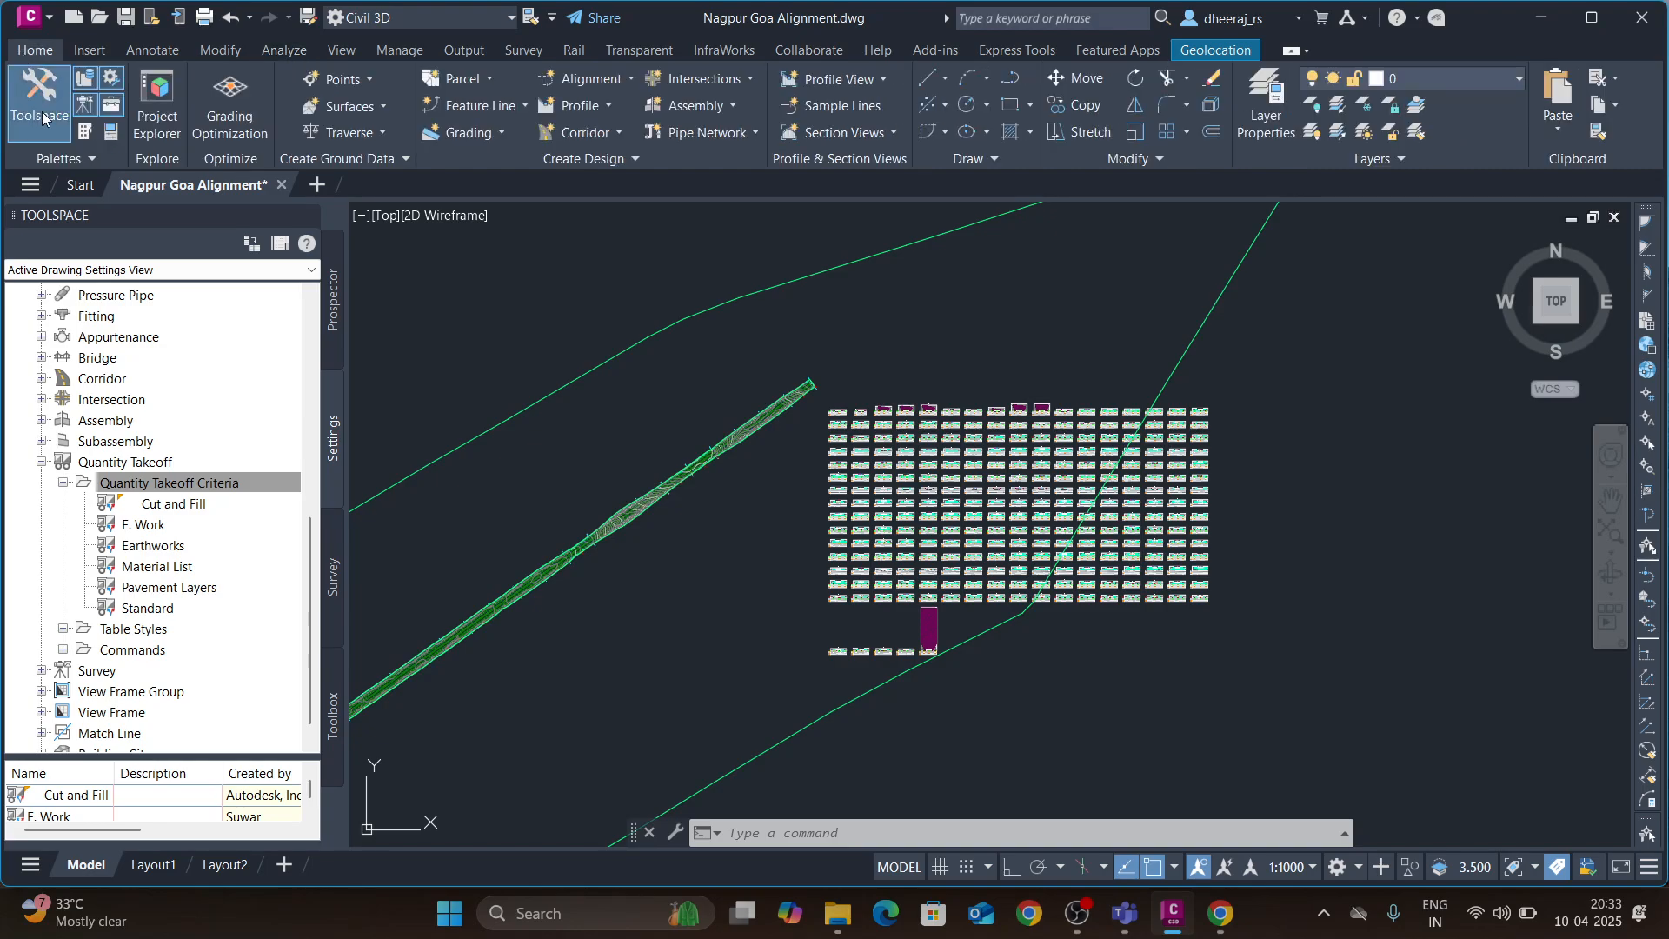
- Show the Toolbox in the Toolspace and expand the Reports Manager with its Alignment reports
left_click(43, 121)
left_click(44, 121)
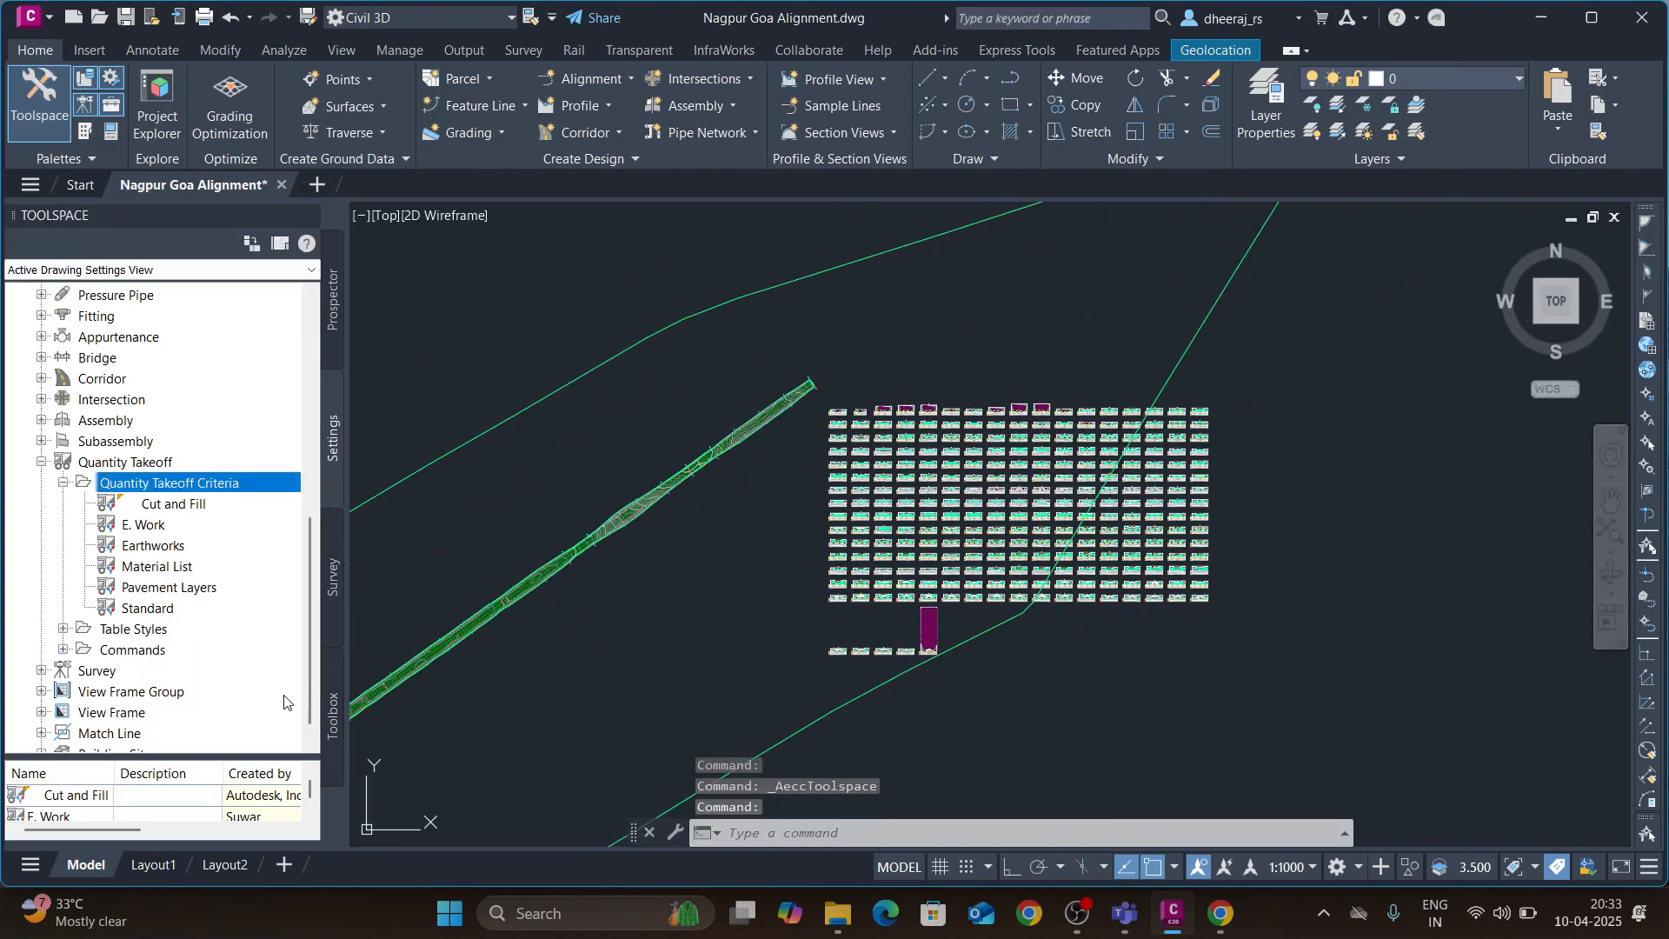
left_click(336, 739)
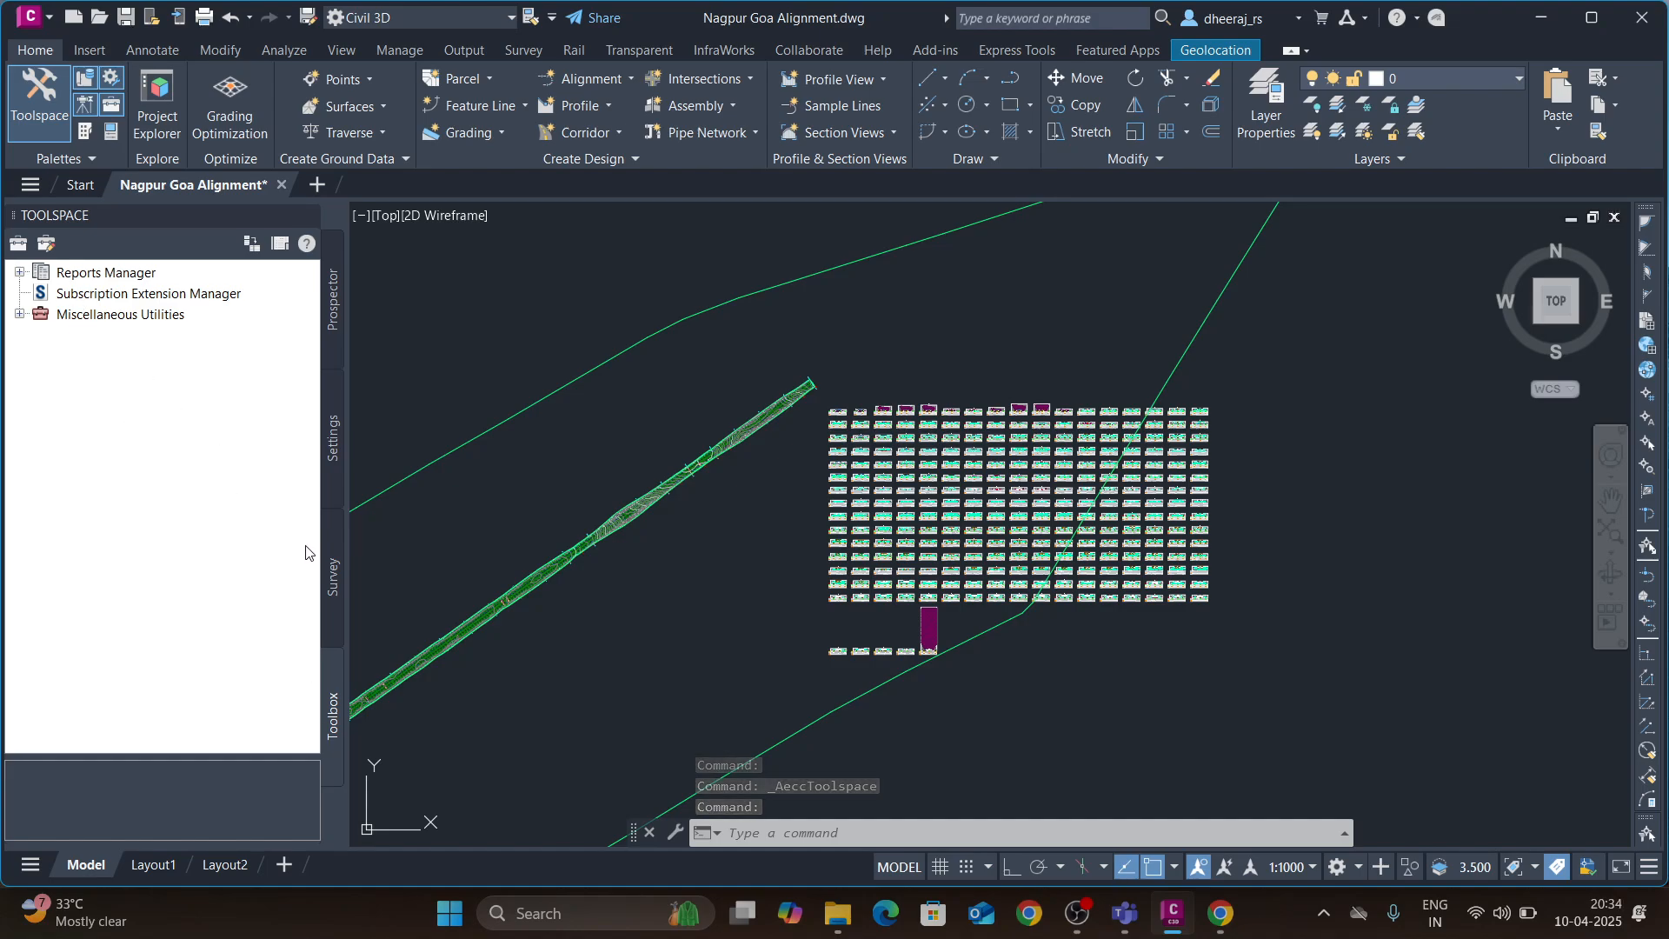
left_click(20, 273)
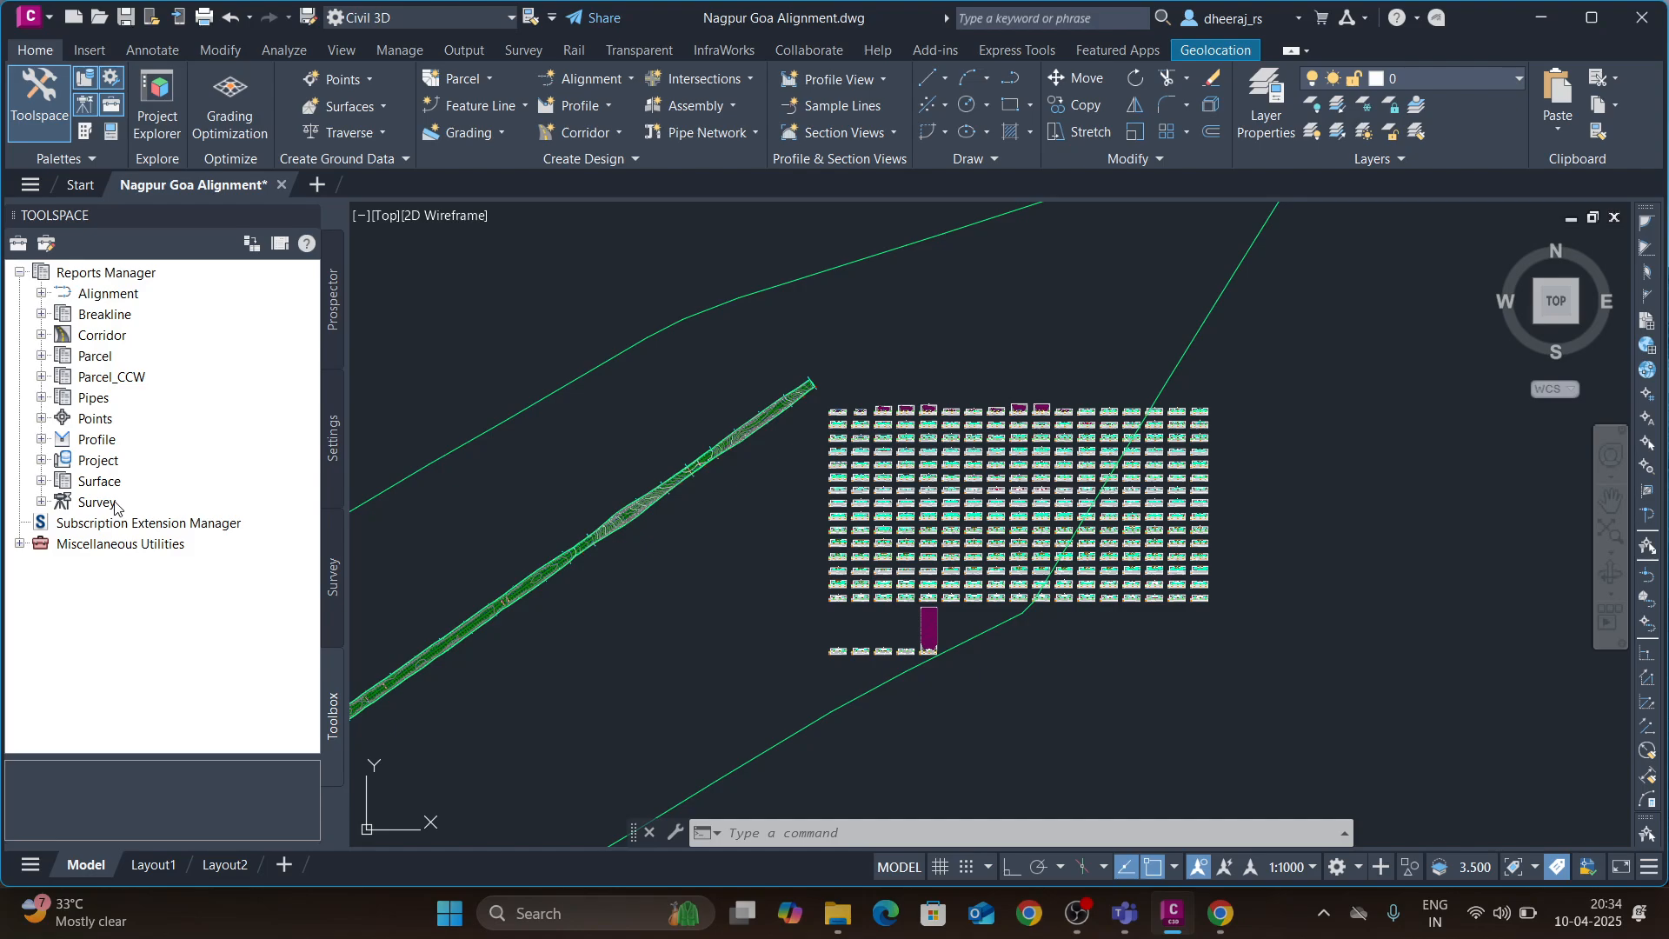
left_click(40, 295)
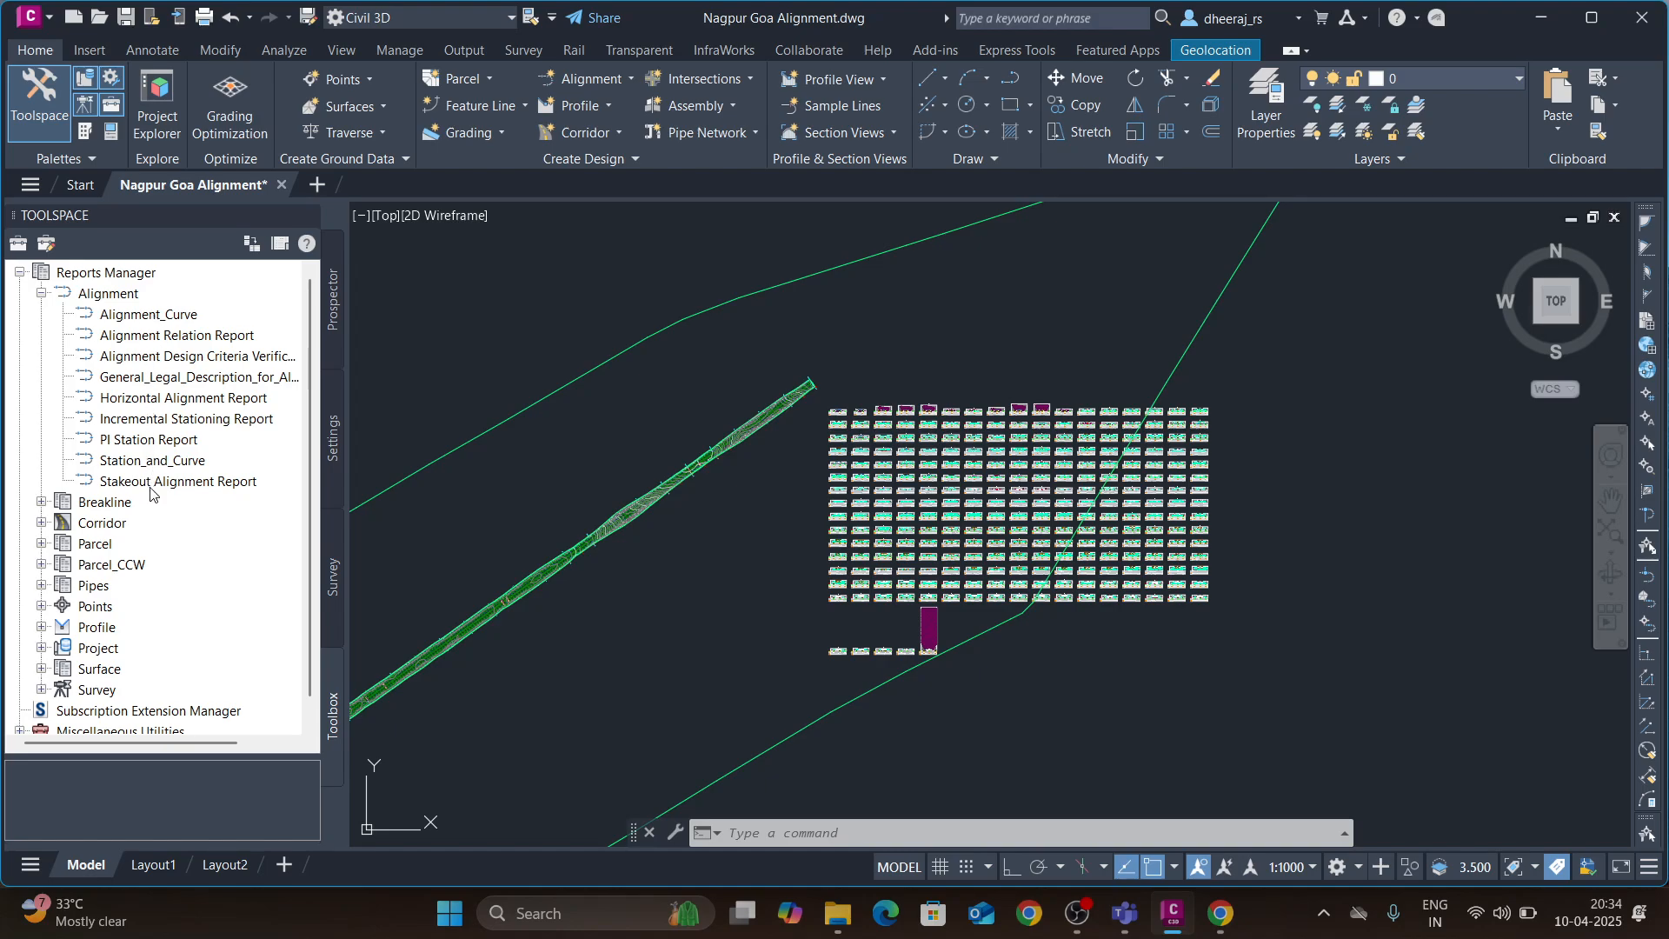
- Look through the report types available for breaklines, corridors, parcels, Parcel_CCW and pipes in the Reports Manager
left_click(41, 502)
left_click(41, 565)
scroll(49, 614, "down", 2)
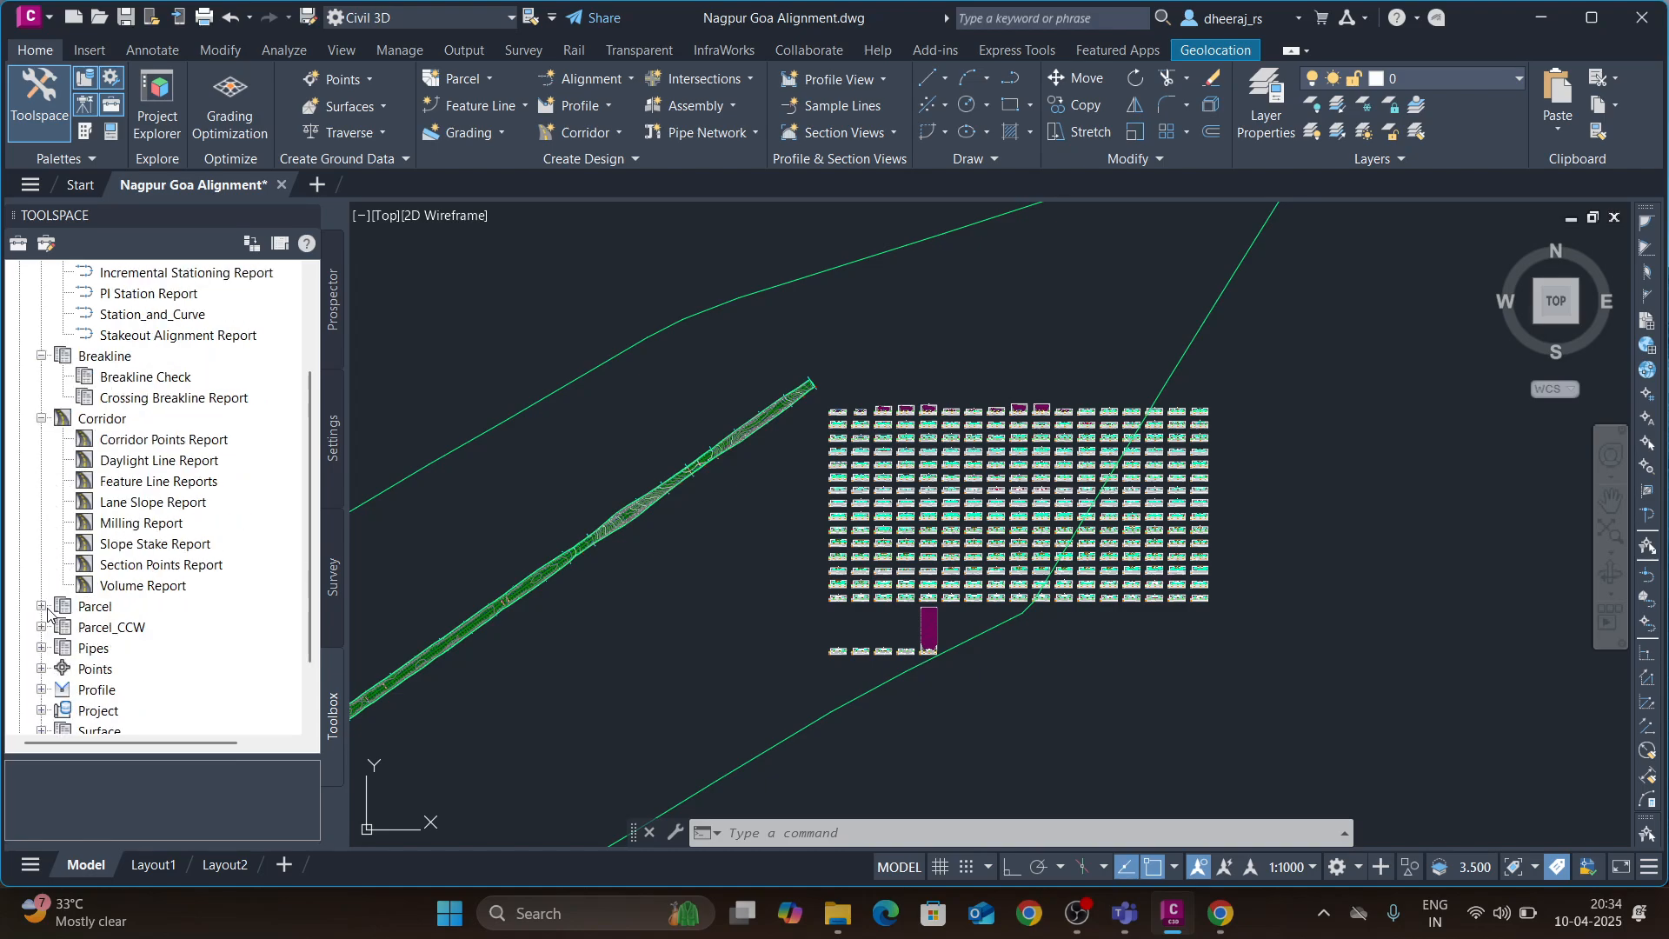
left_click(41, 607)
scroll(48, 609, "down", 4)
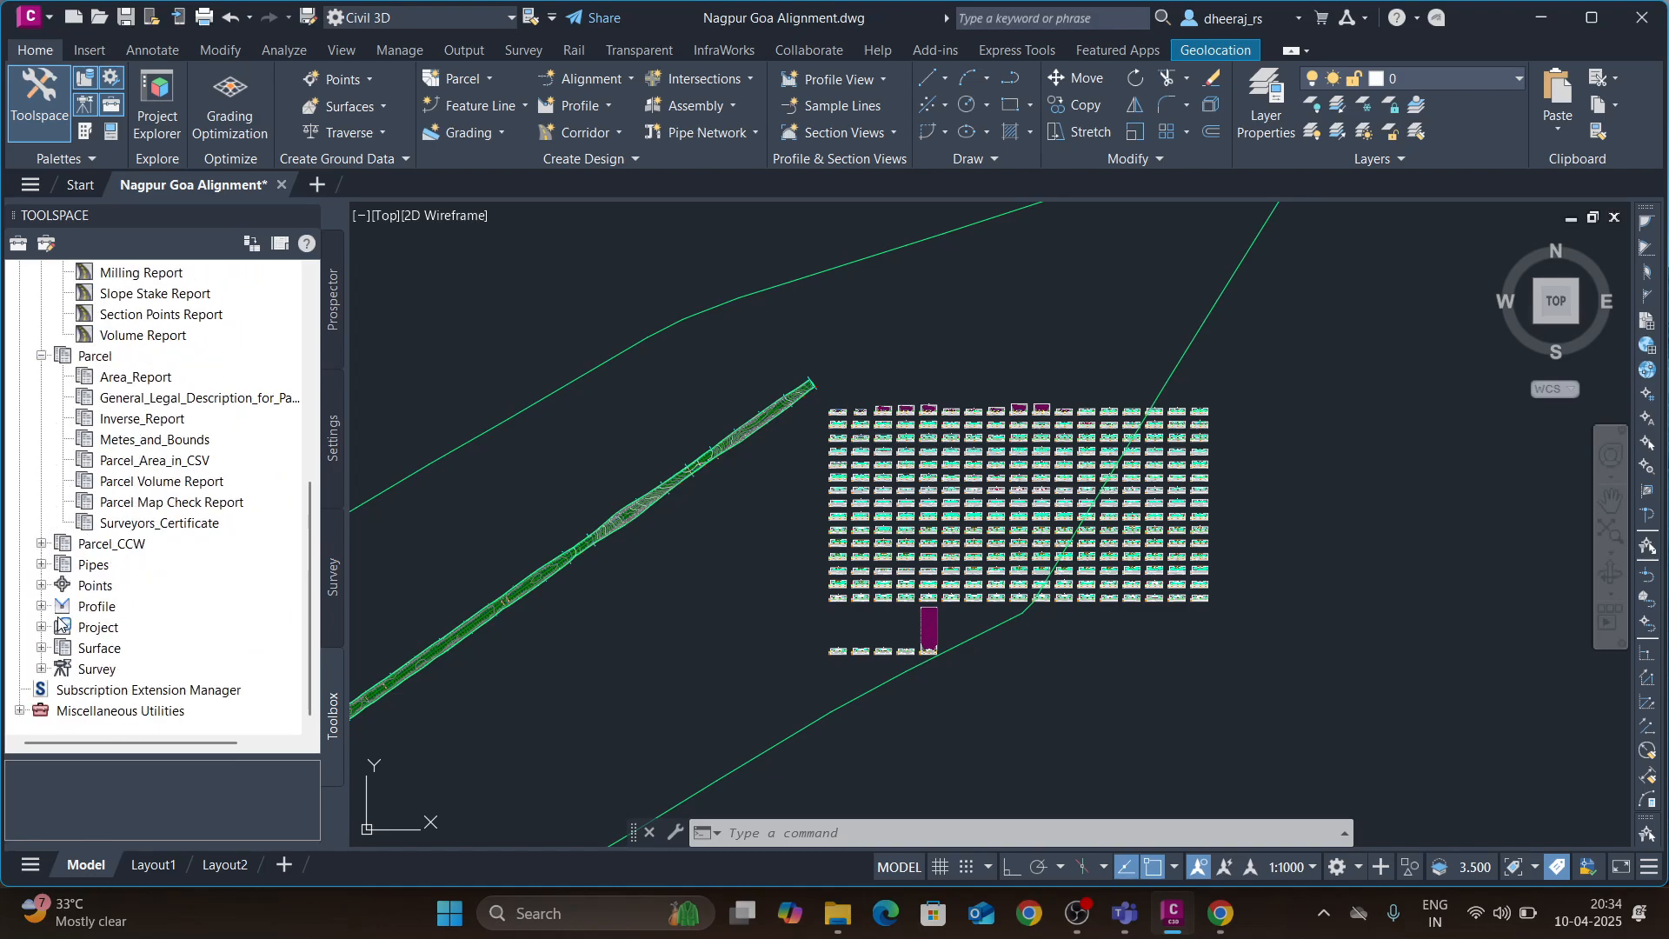
left_click(41, 544)
scroll(69, 591, "down", 1)
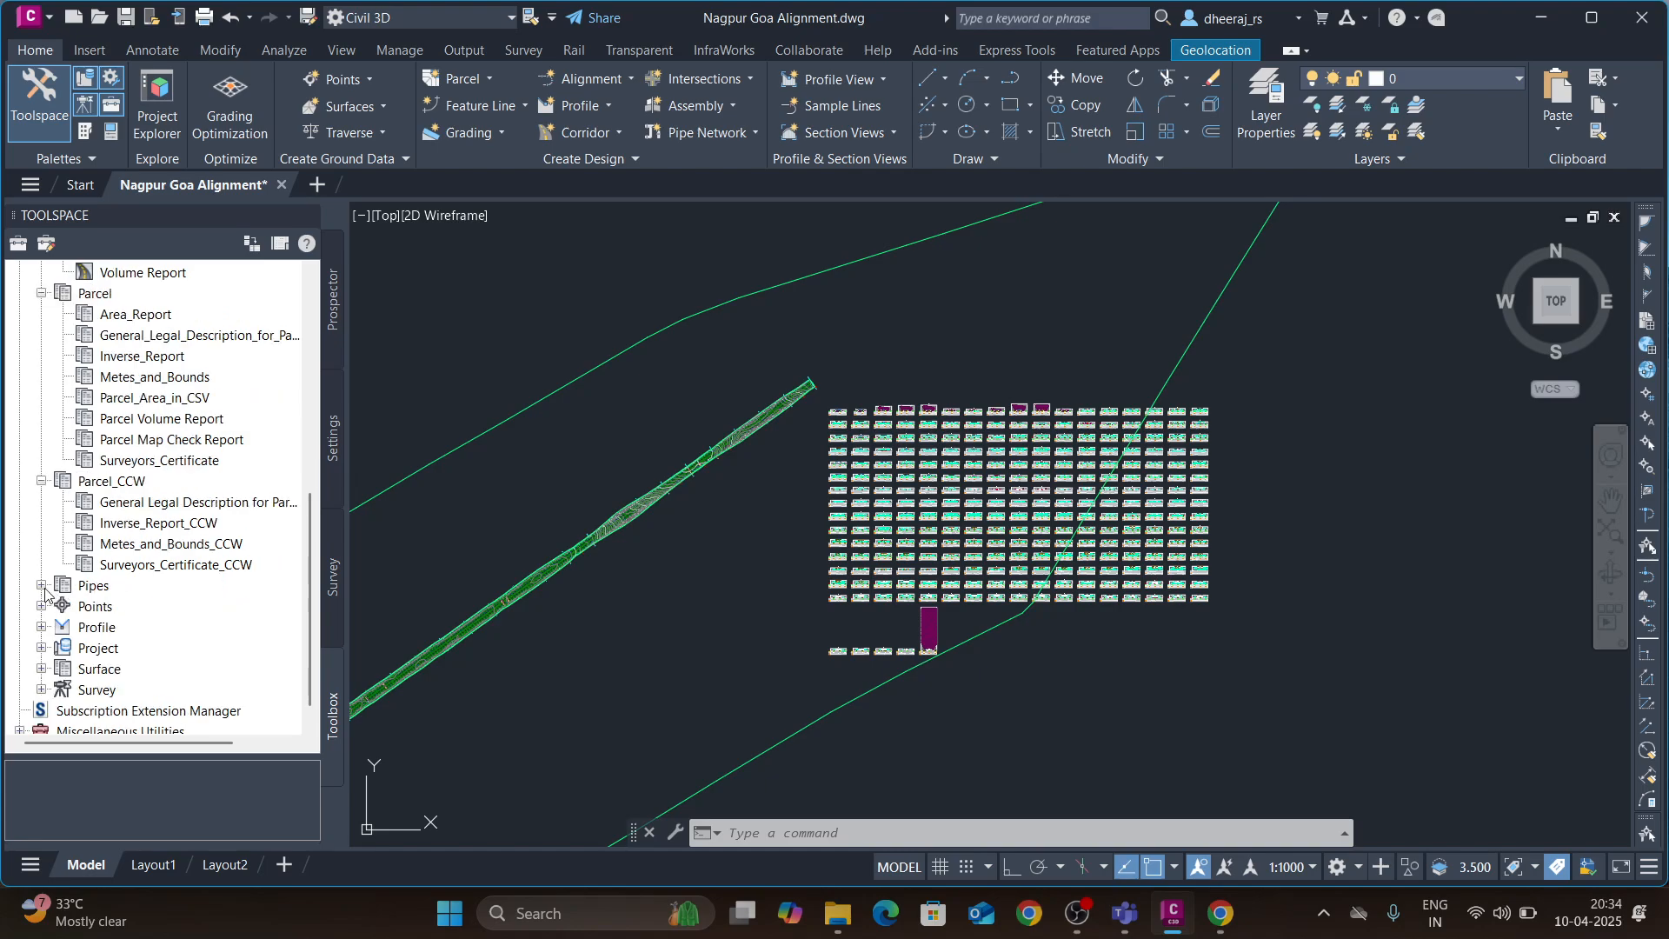
left_click(42, 586)
scroll(42, 591, "down", 2)
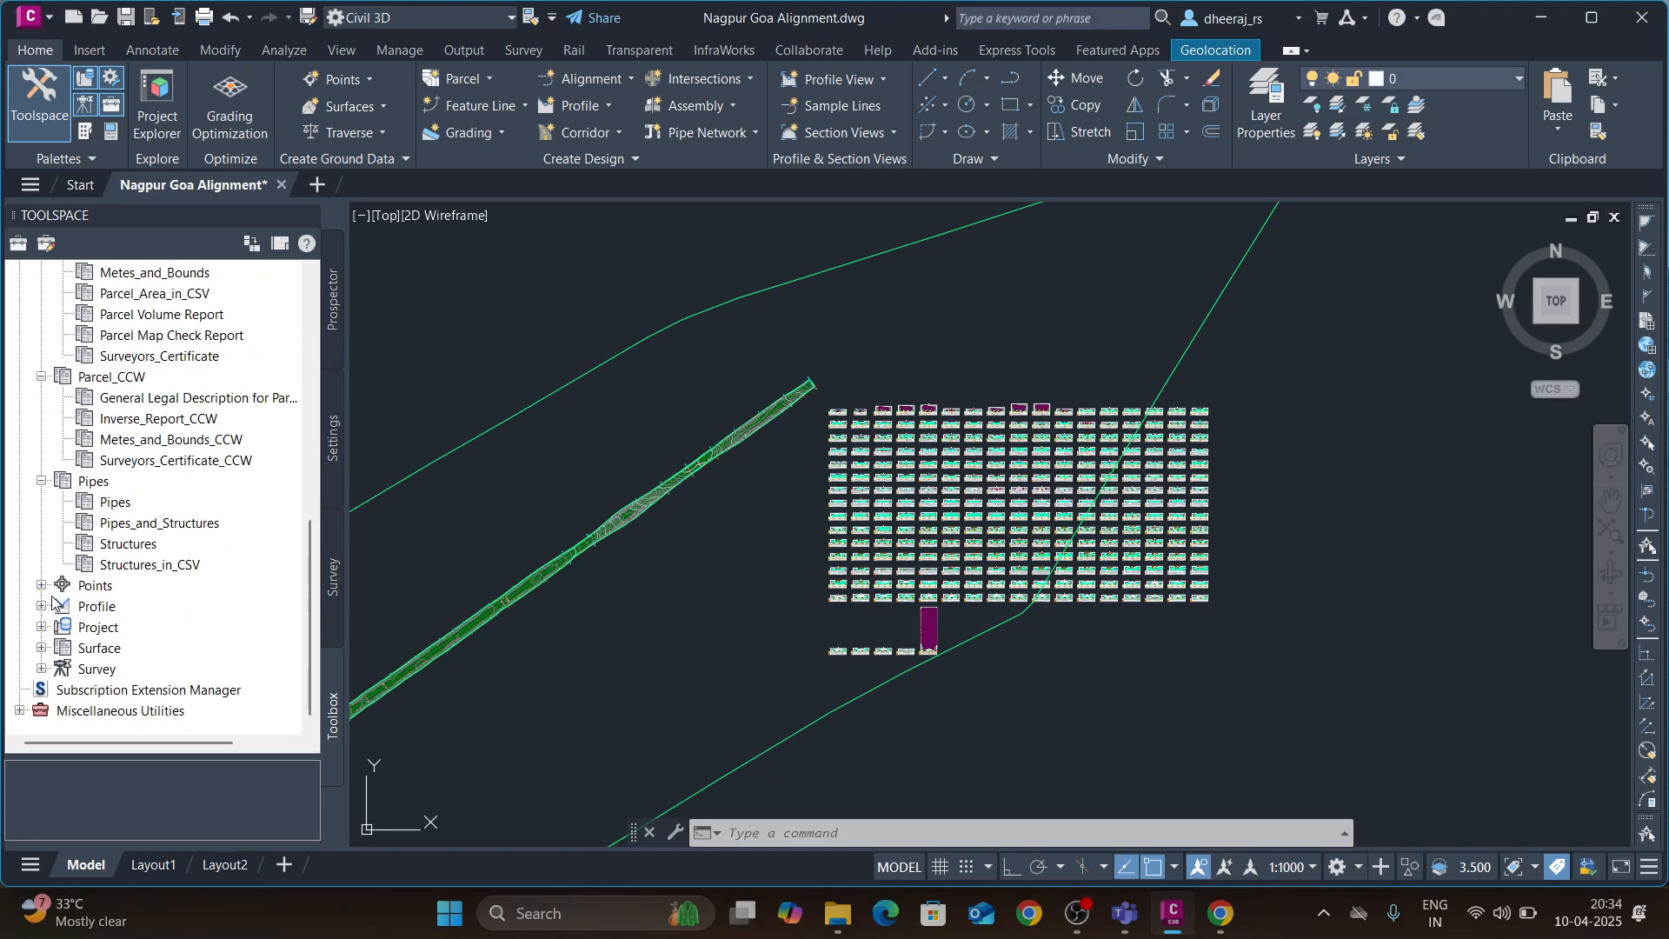
- Collapse the Pipes, Parcel_CCW, Parcel and Breakline report categories in the Reports Manager
left_click(41, 481)
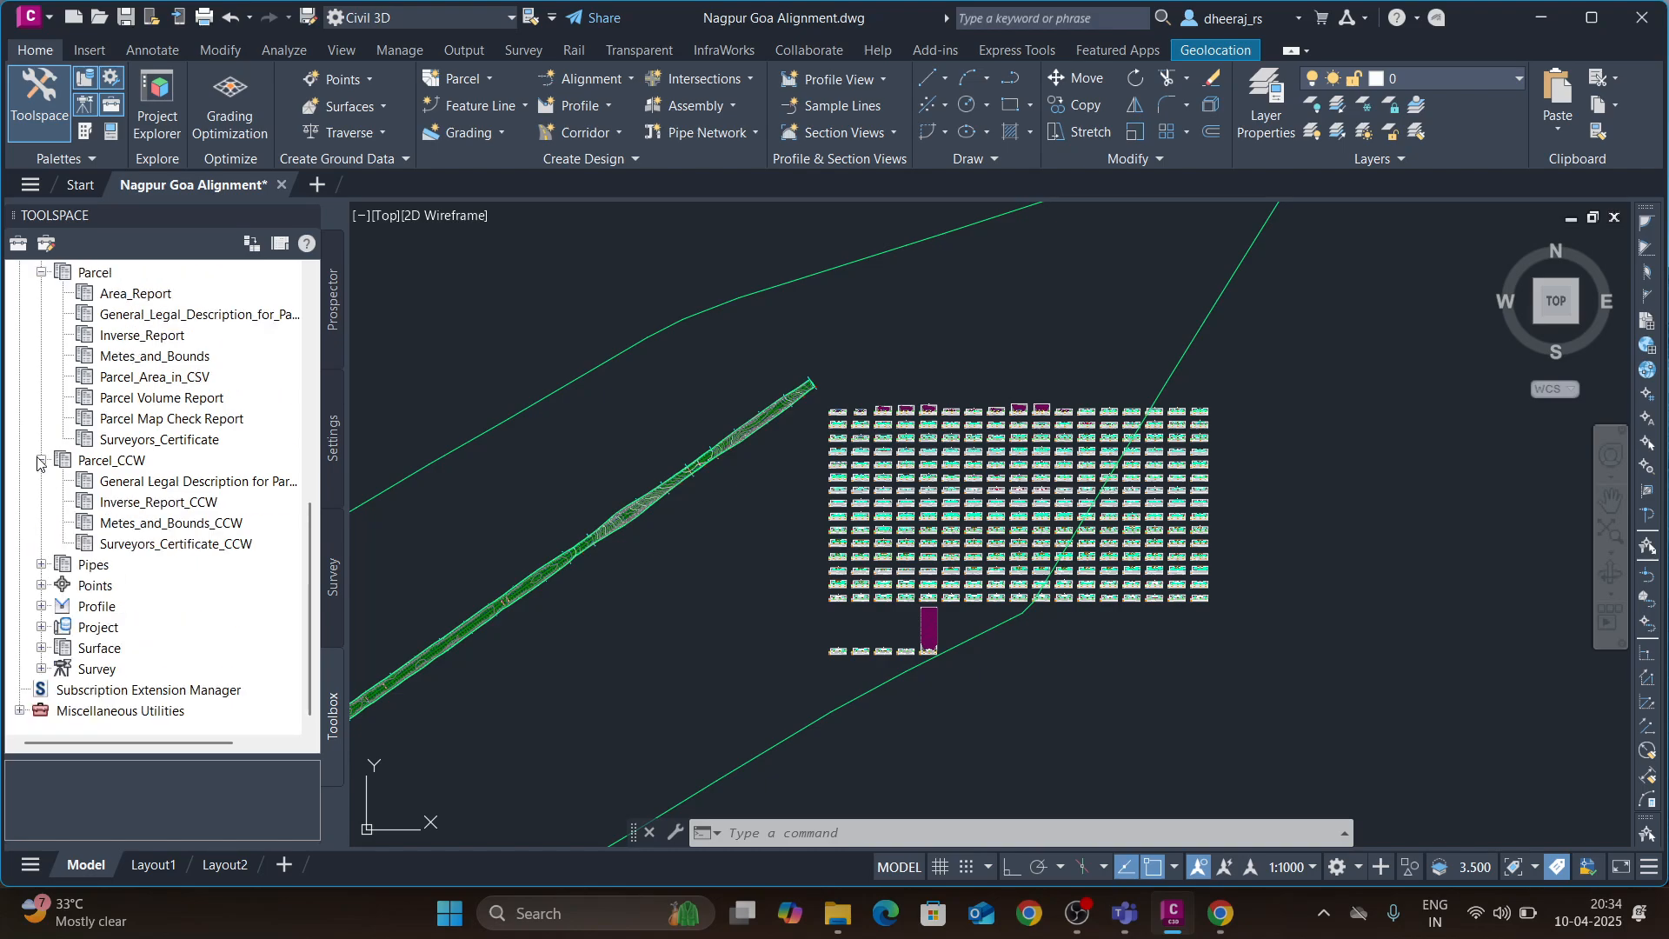
left_click(41, 460)
left_click(41, 357)
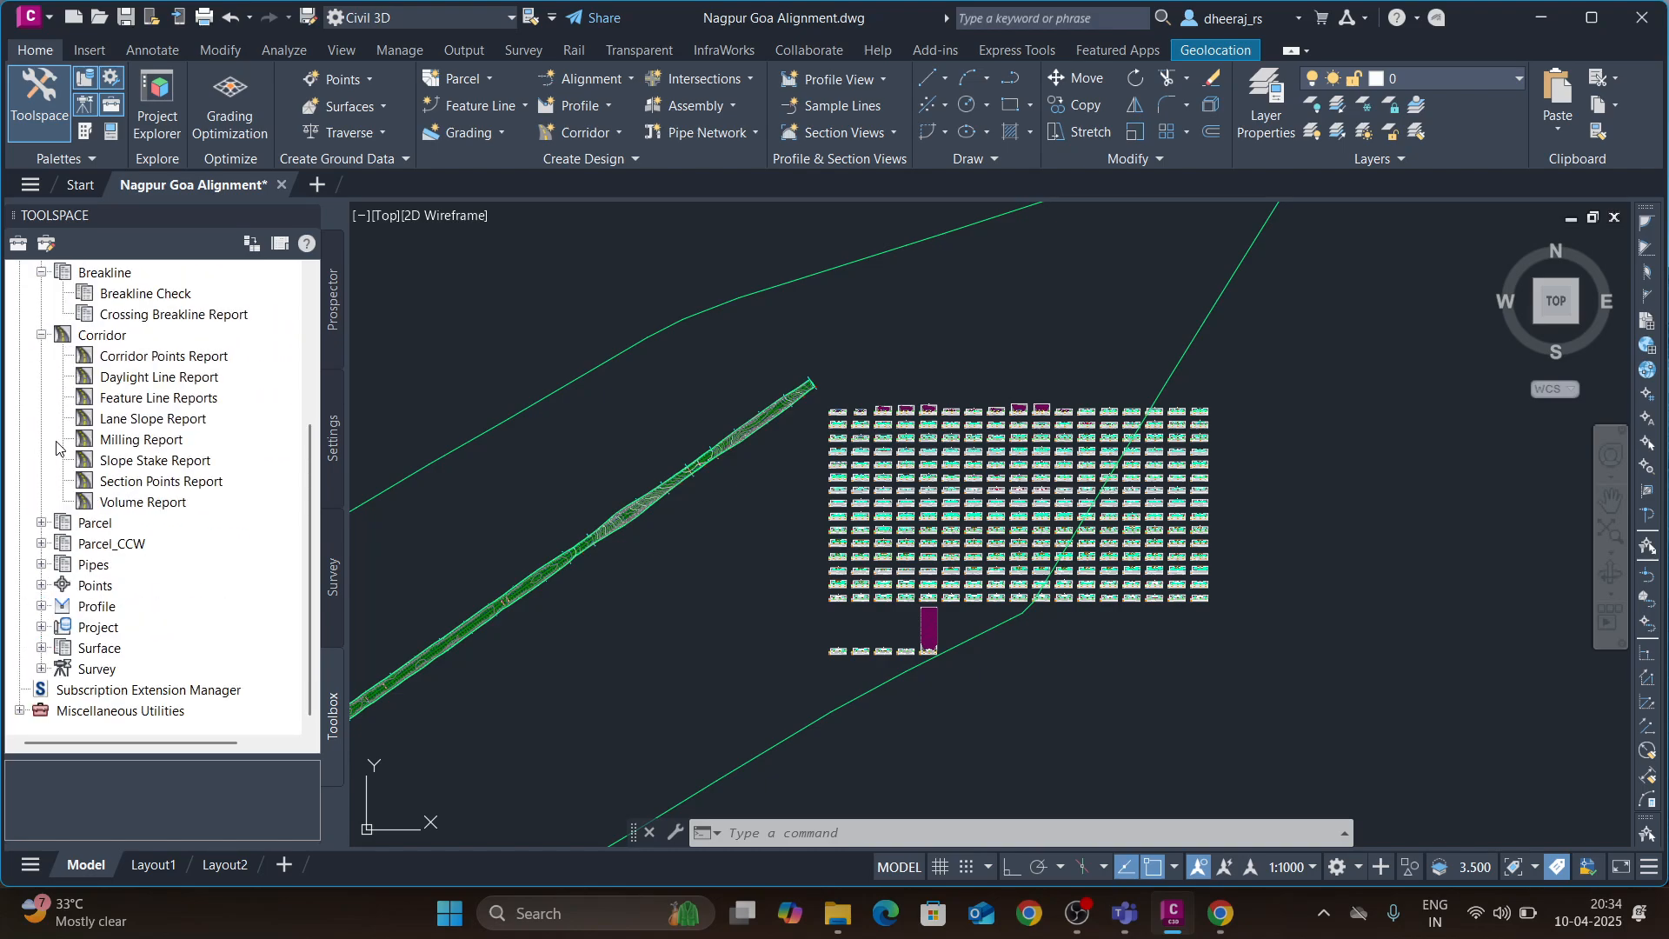
scroll(87, 395, "up", 2)
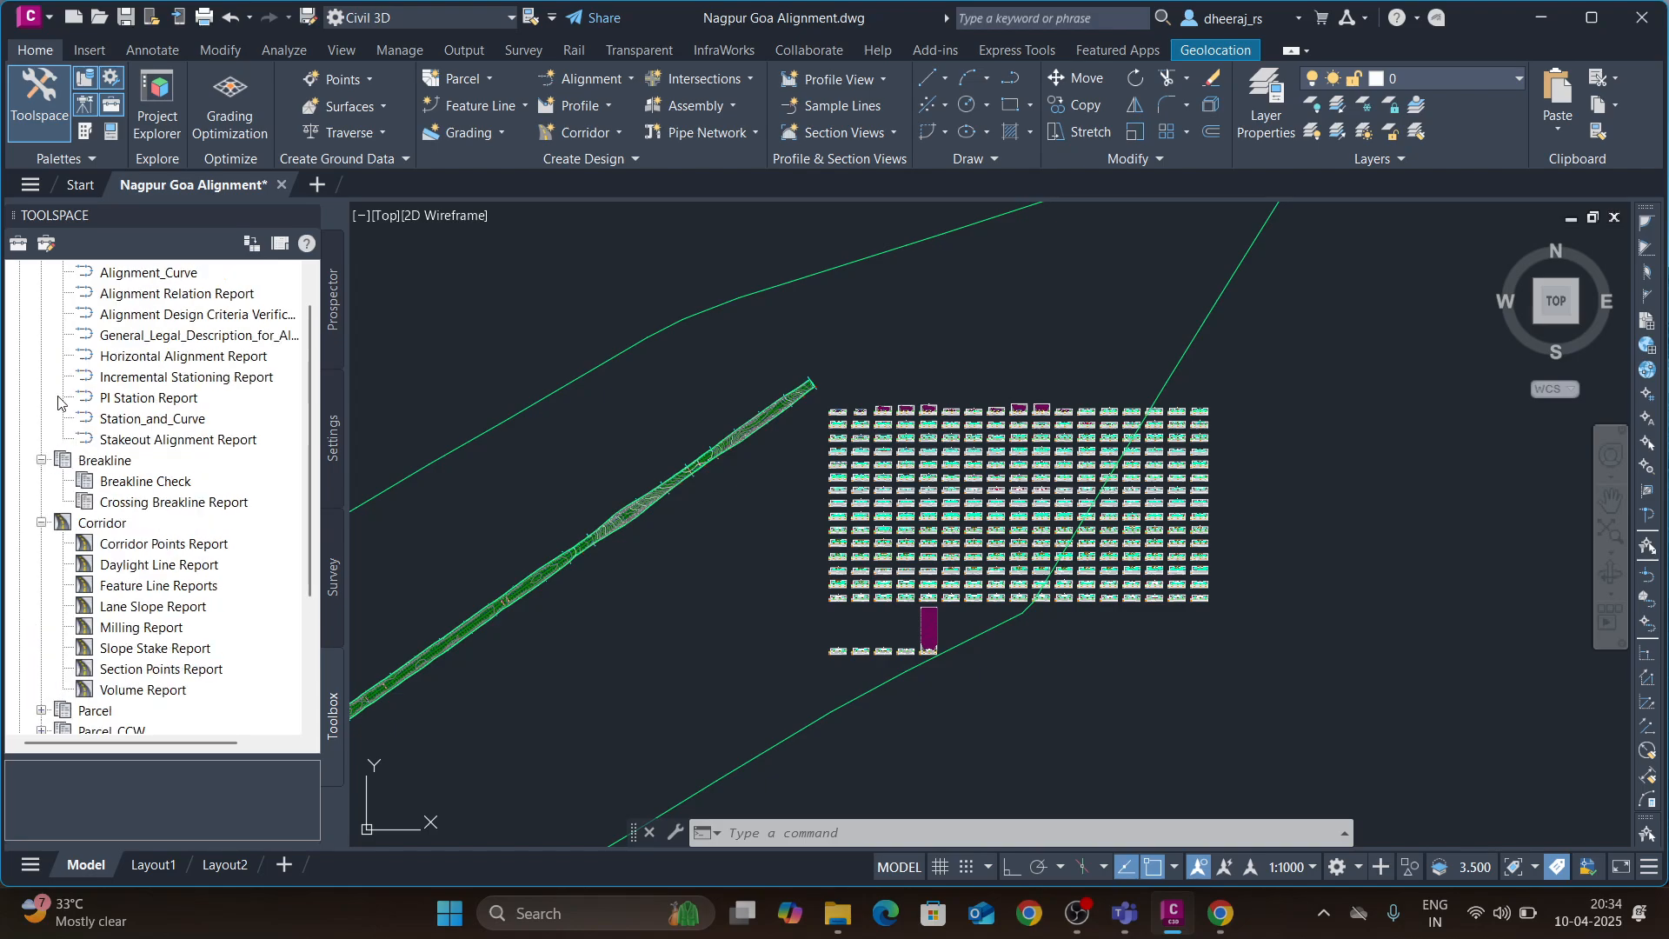
left_click(41, 460)
scroll(95, 530, "up", 1)
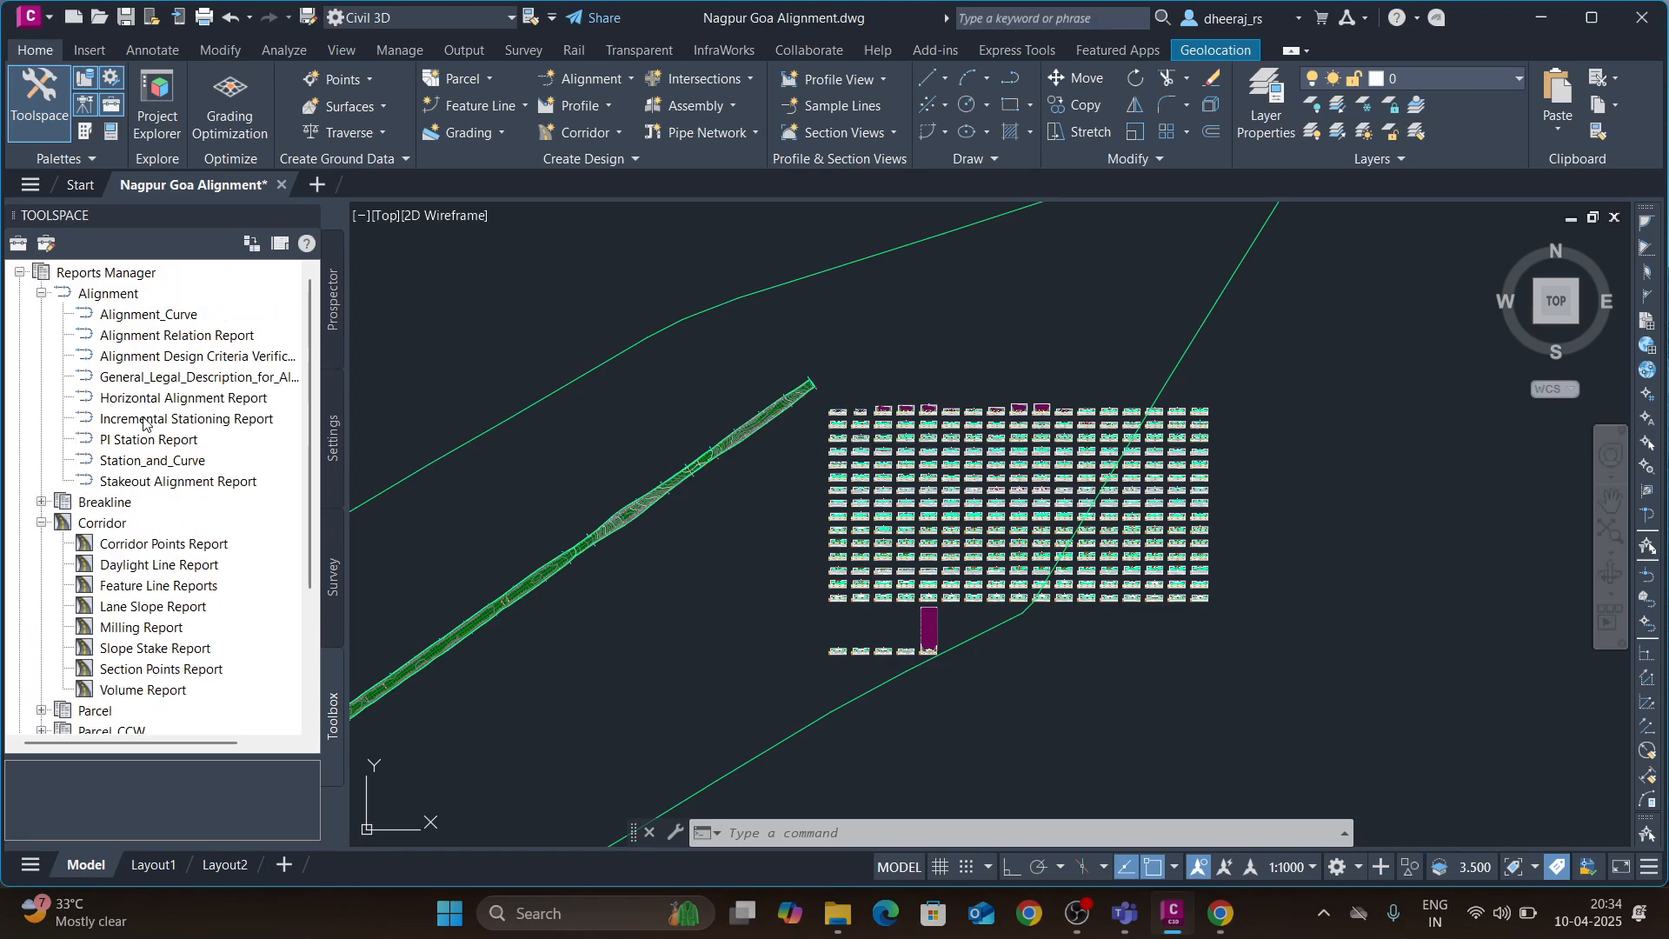
- Look through the report types available for profiles, points and surfaces, and return to the Alignment reports
scroll(143, 426, "down", 2)
scroll(128, 412, "up", 2)
scroll(129, 412, "down", 3)
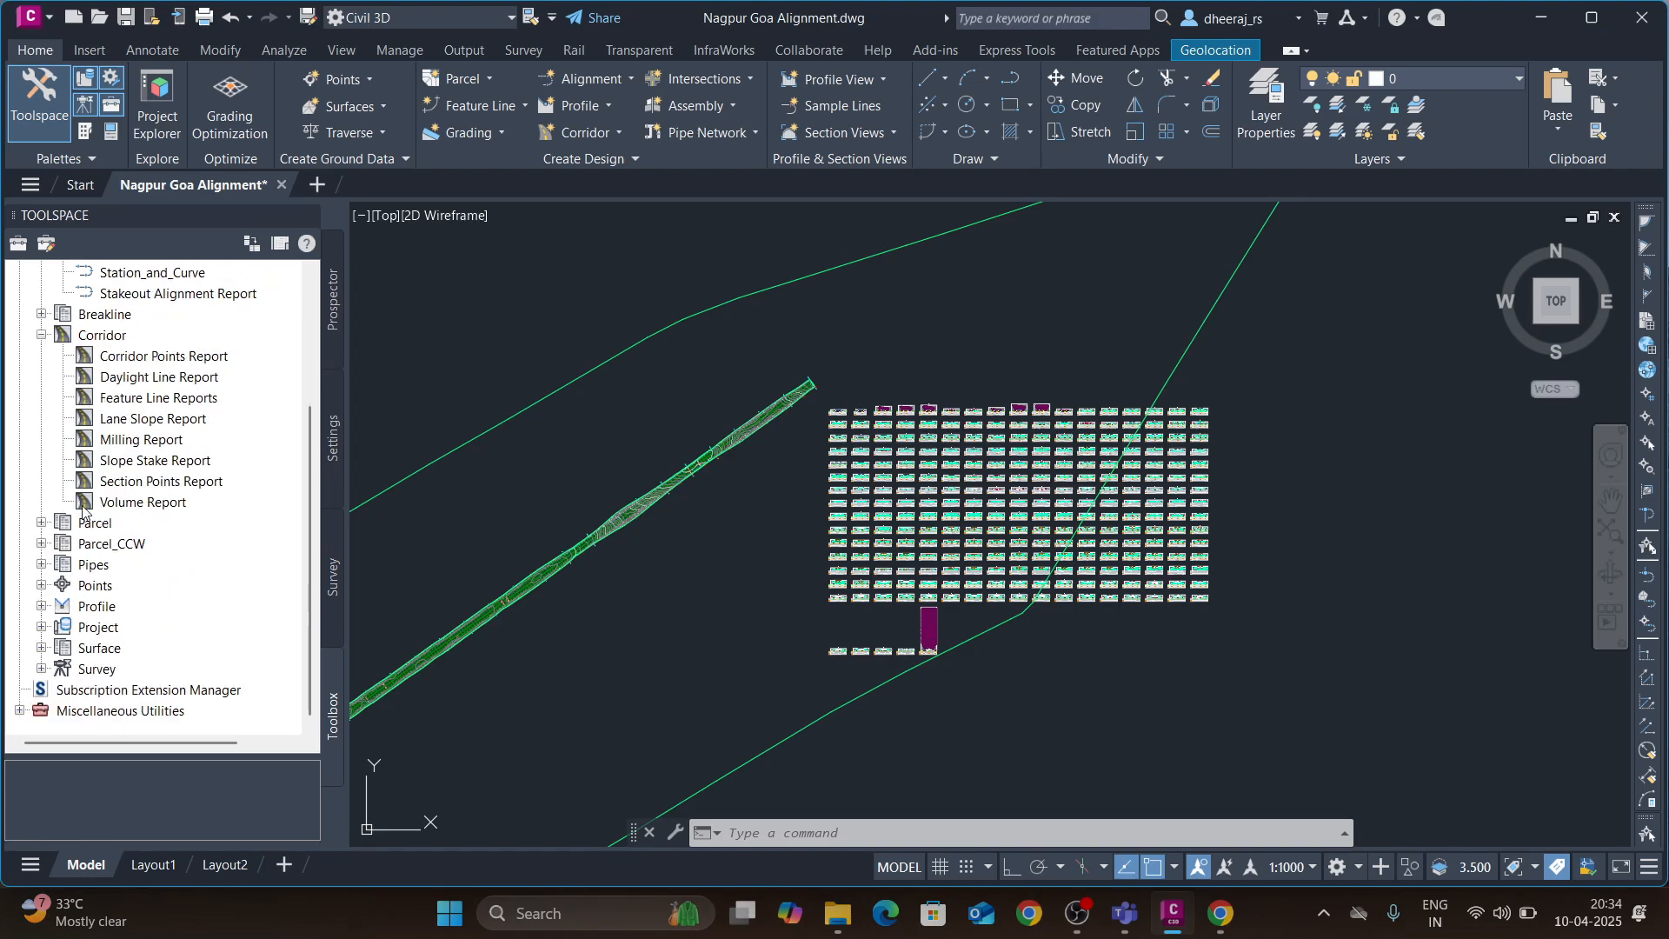
left_click(41, 606)
scroll(102, 522, "down", 3)
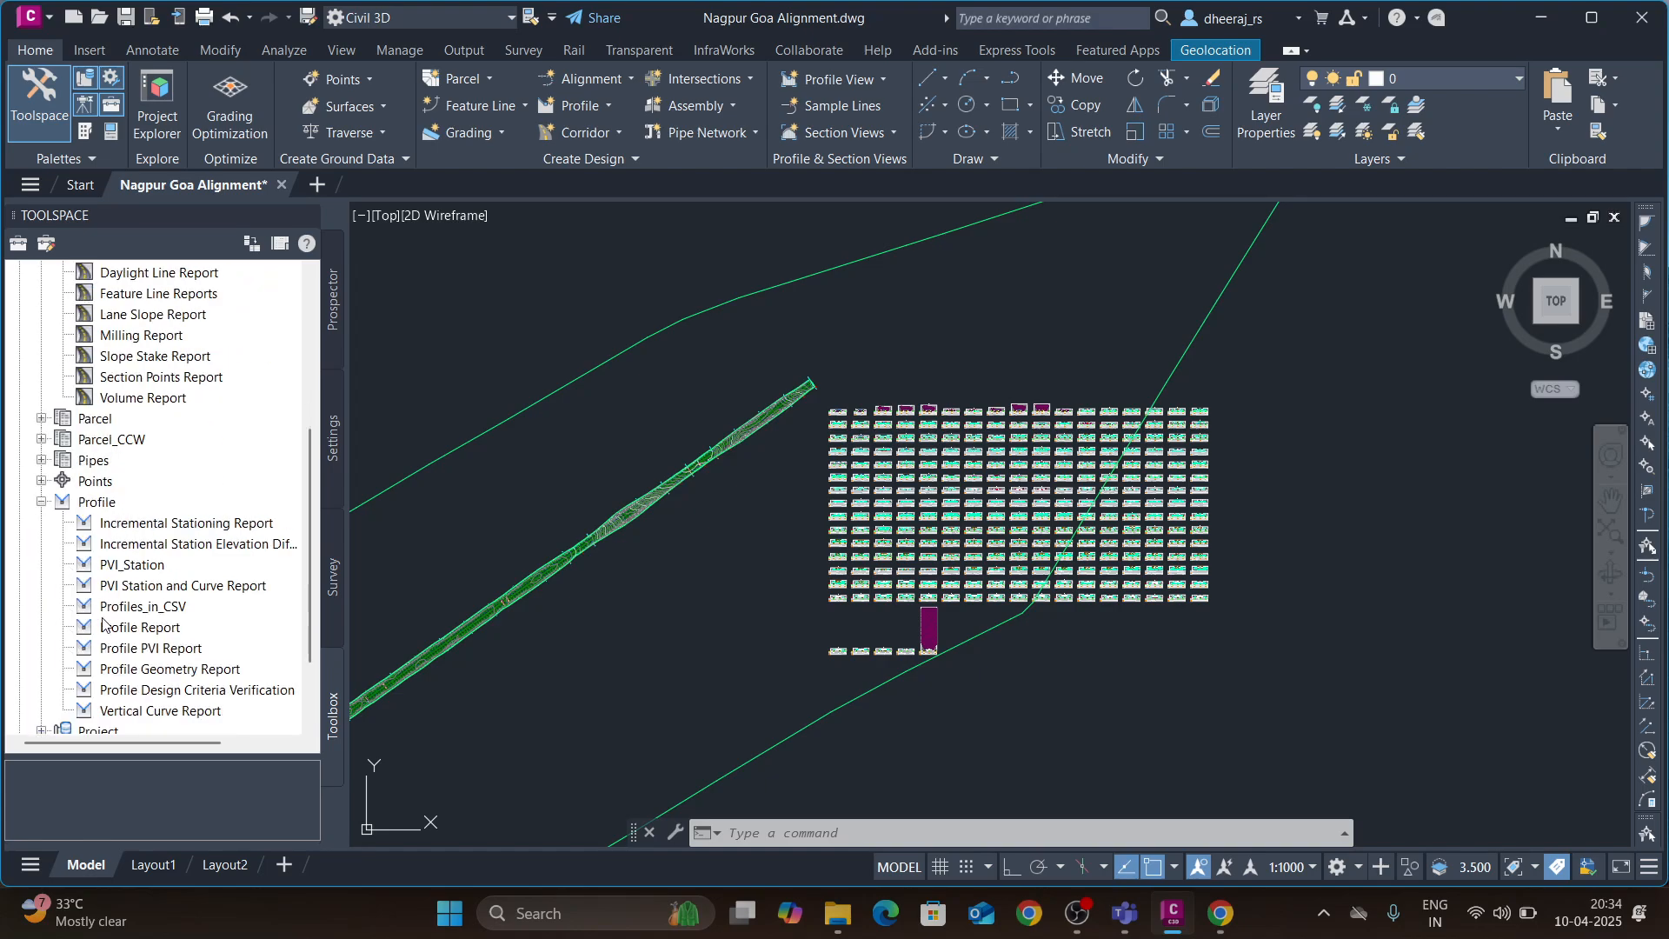
left_click(41, 376)
scroll(106, 522, "down", 3)
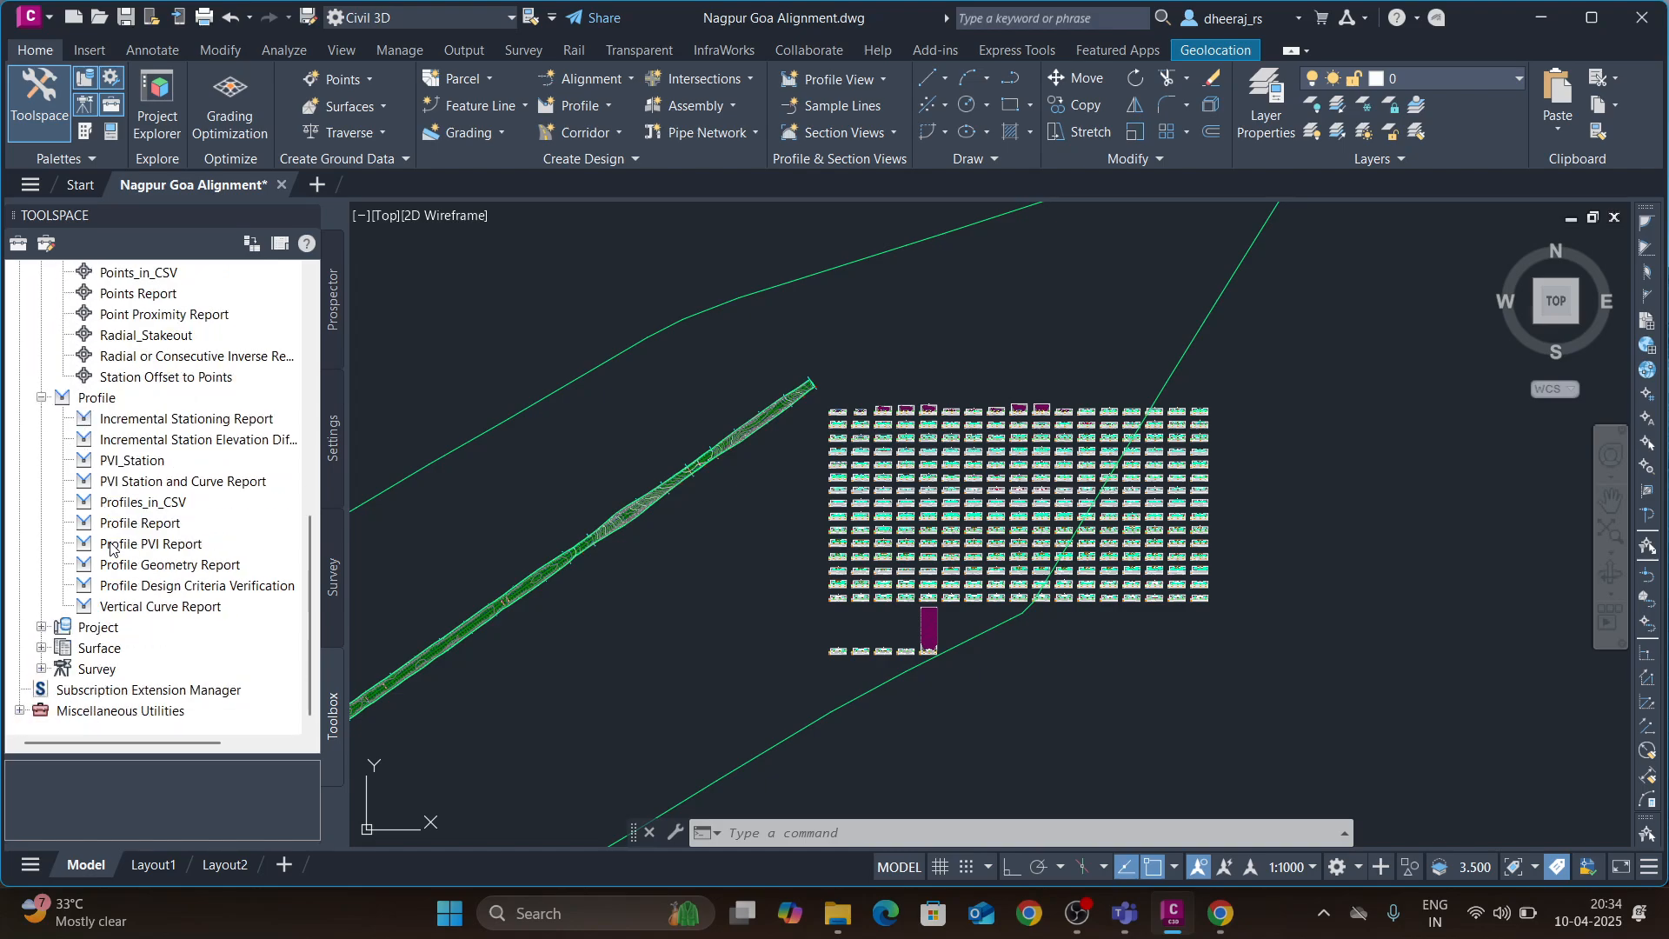
left_click(41, 648)
scroll(150, 653, "down", 2)
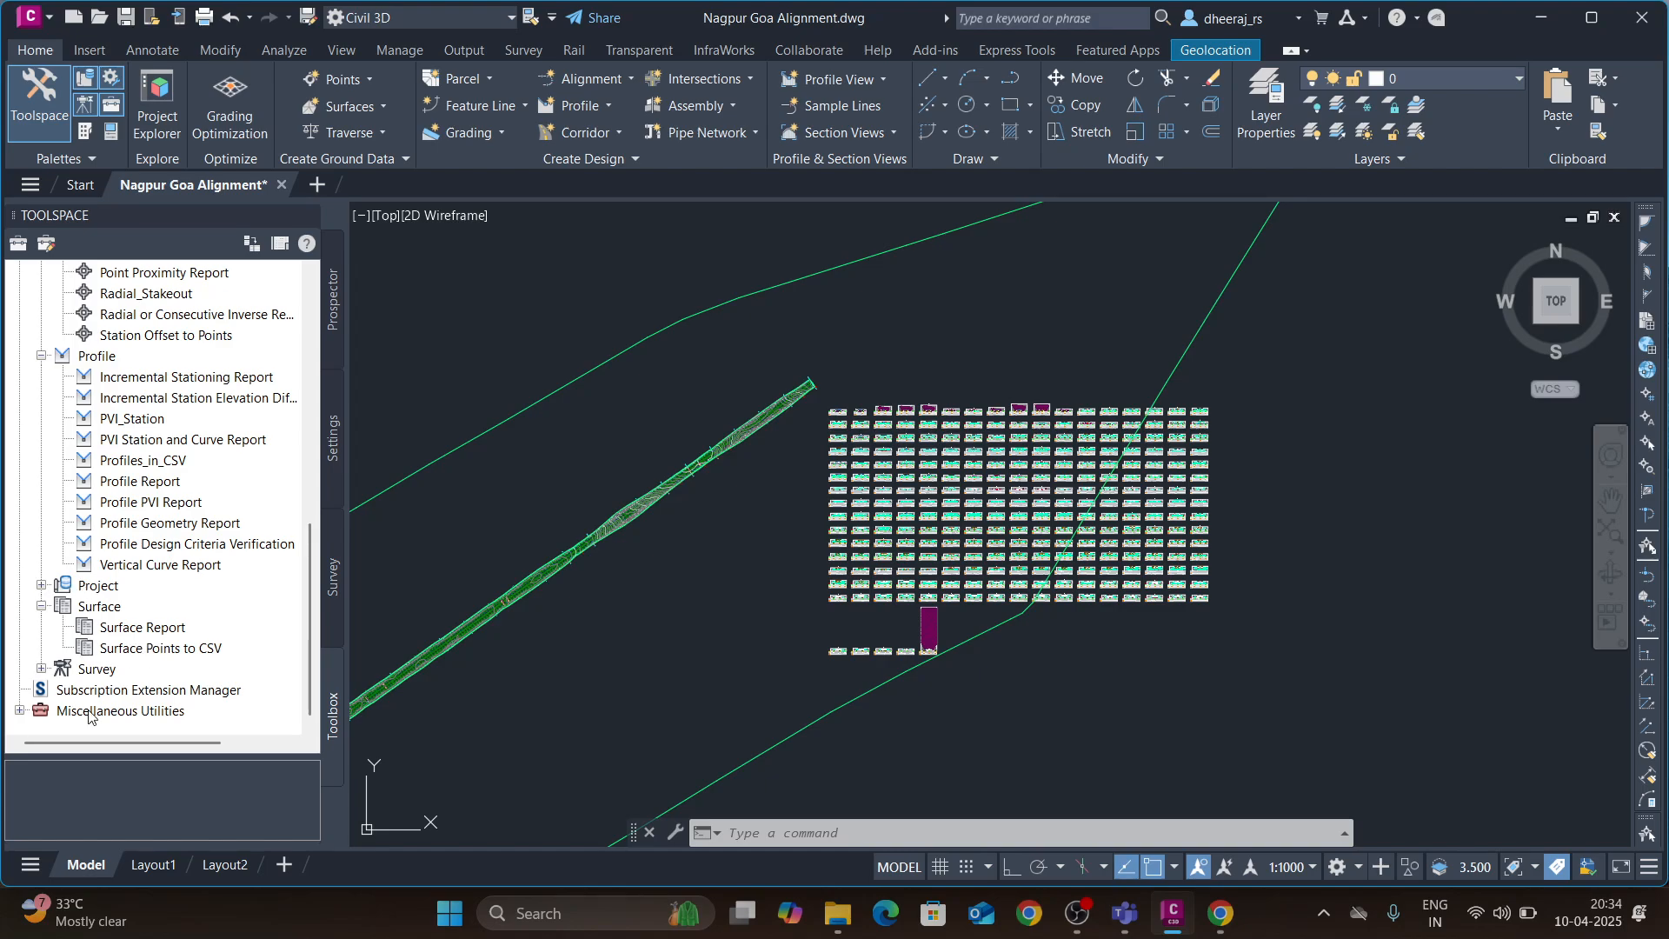
scroll(217, 521, "up", 15)
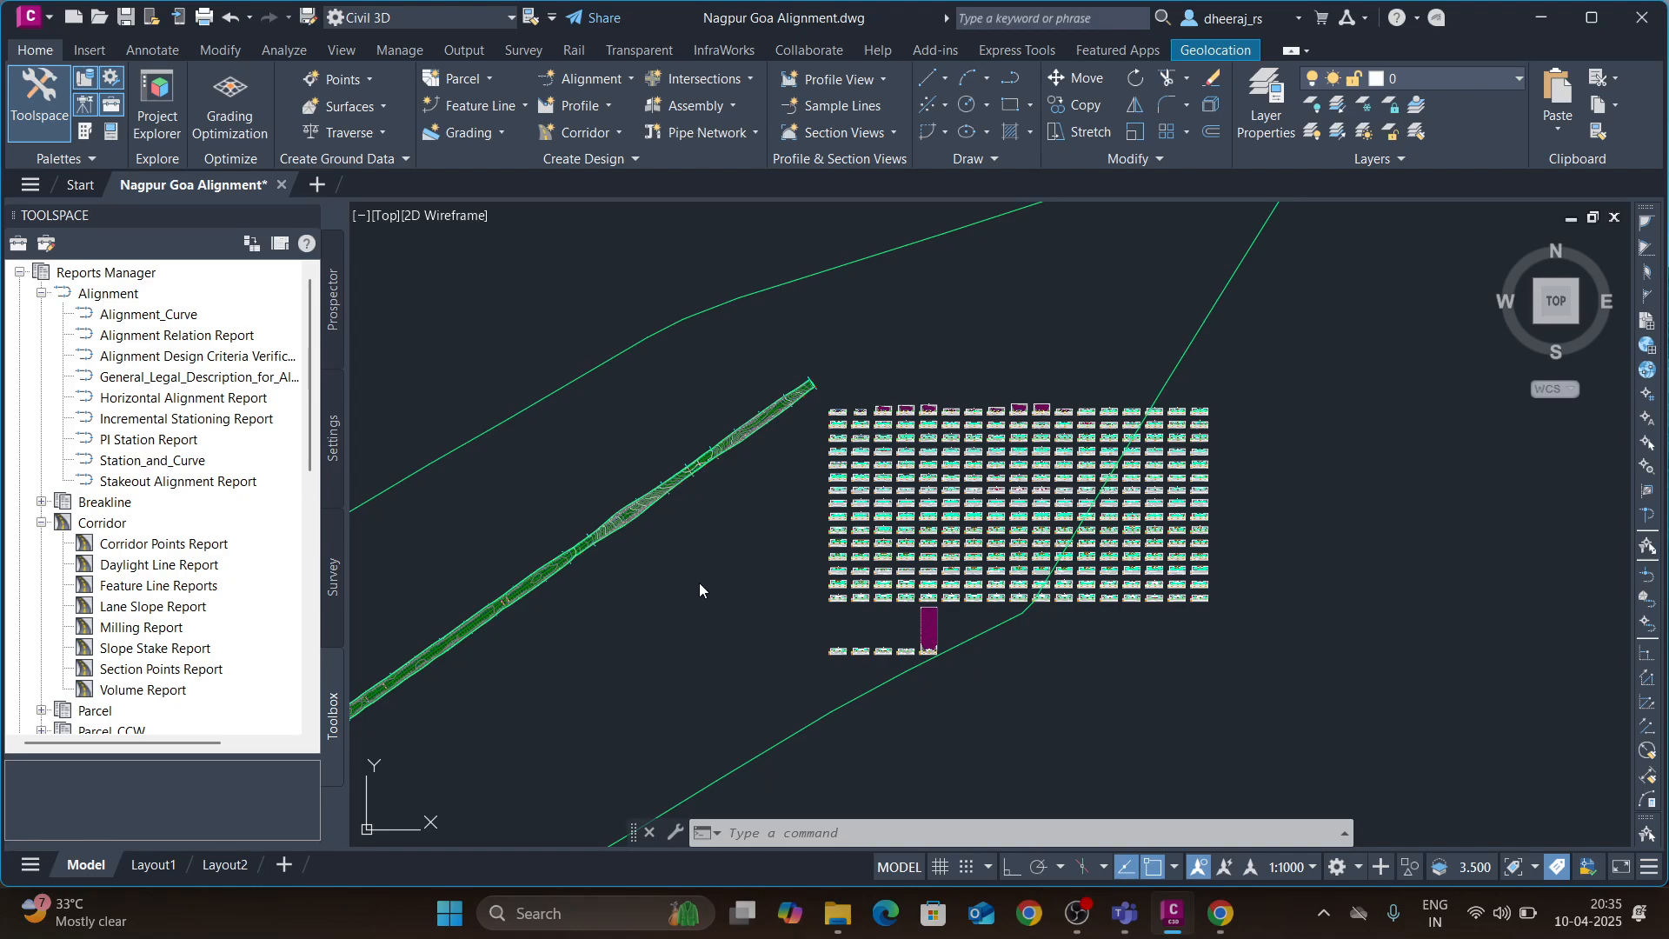
- Execute the Station_and_Curve alignment report with all listed objects exported in LandXML version 1.2
left_click(147, 440)
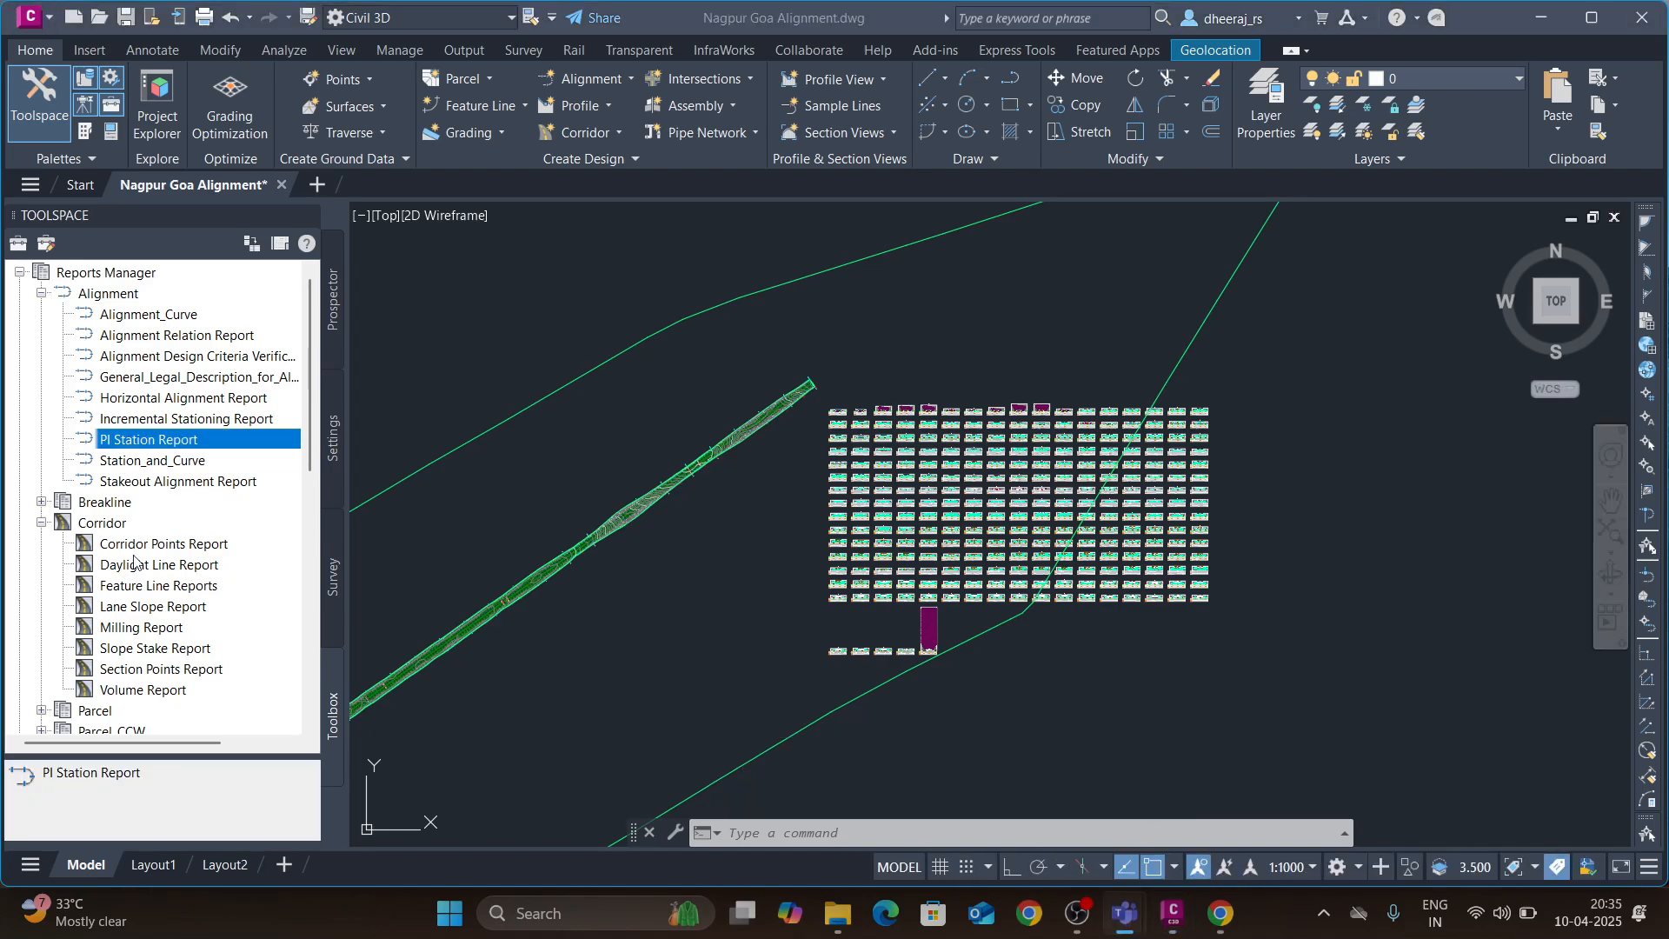
left_click(159, 471)
right_click(159, 471)
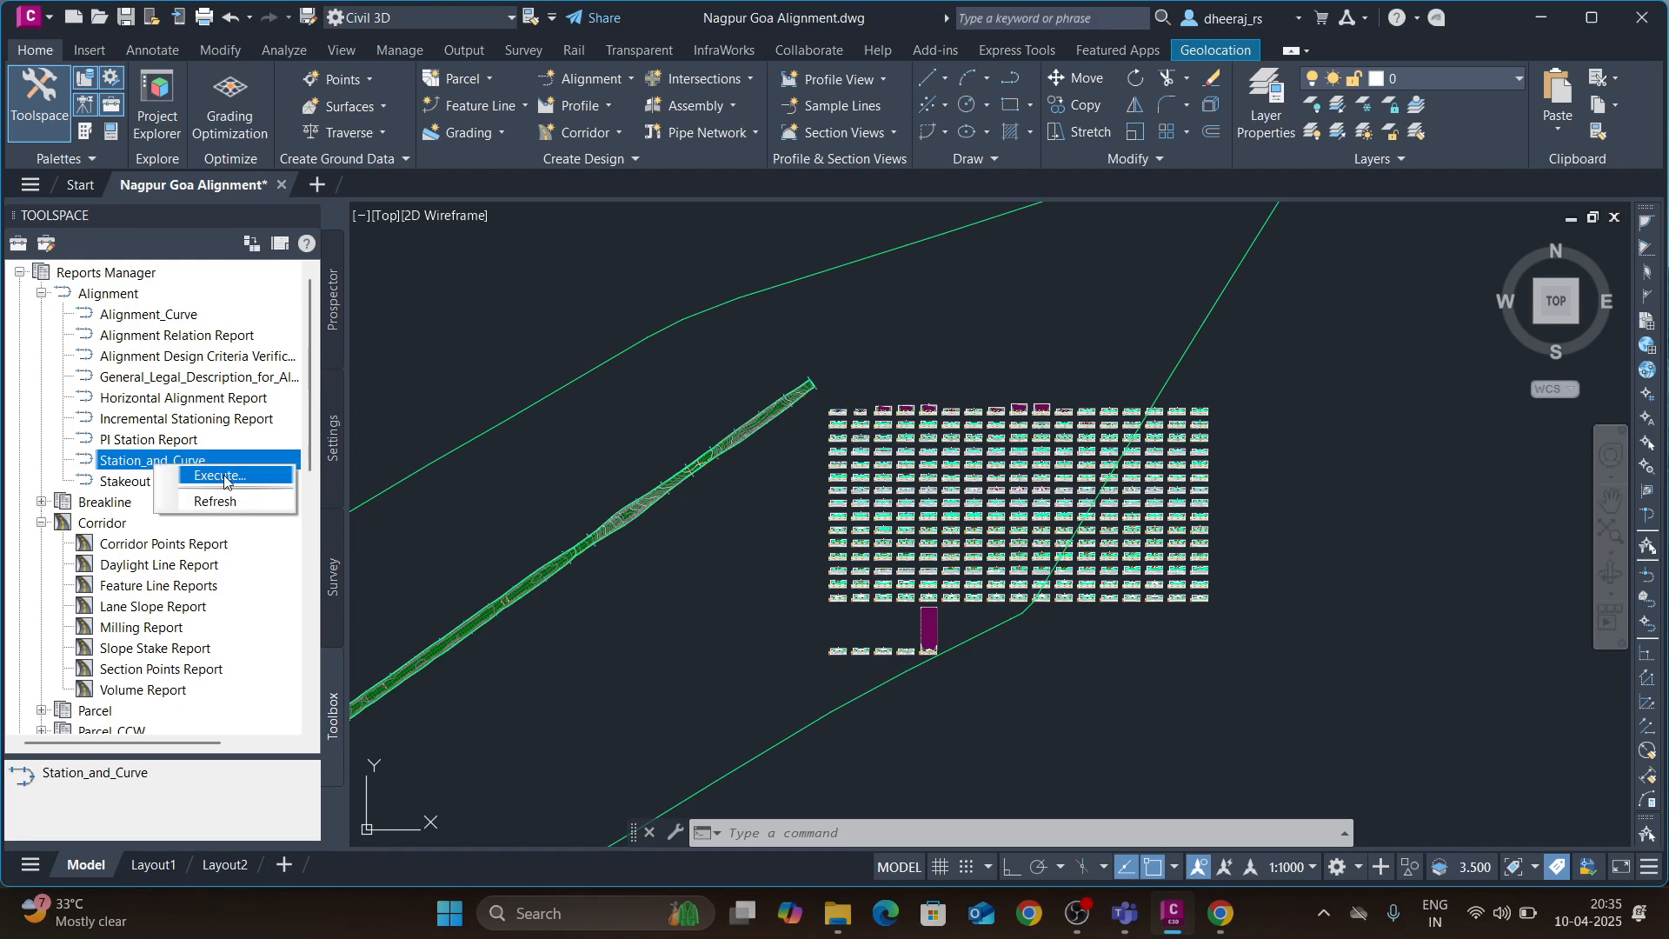
left_click(224, 483)
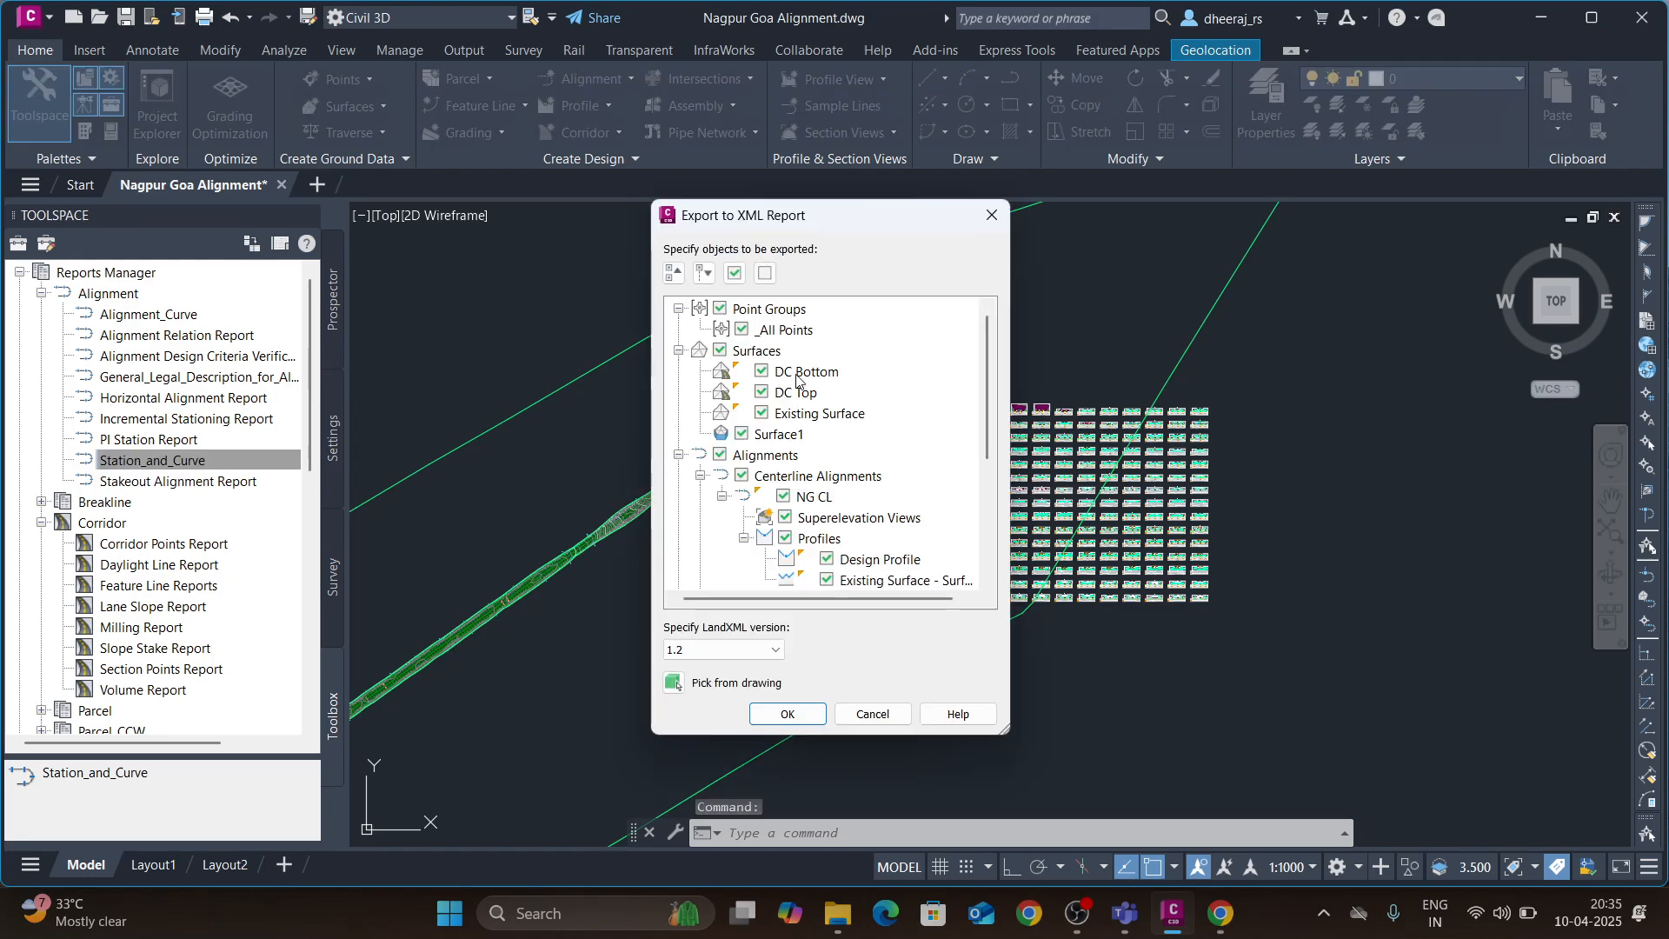
left_click(789, 714)
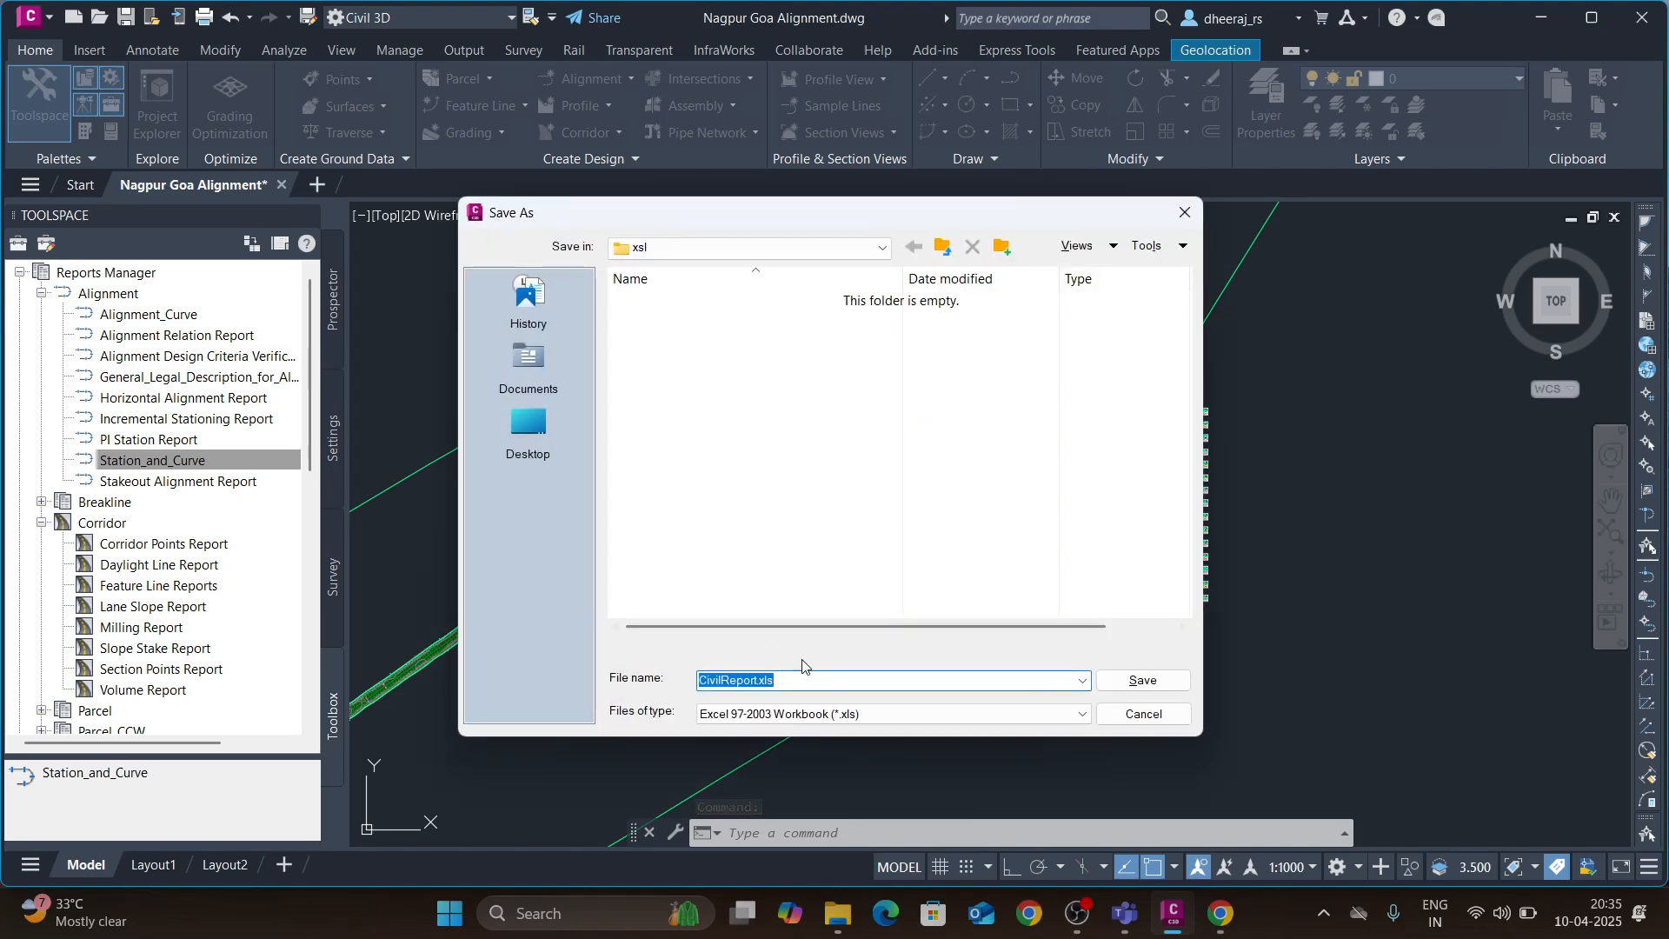
- Create a folder named Reports inside the Nagpur Goa folder on the Desktop and open it as the save location
left_click(528, 428)
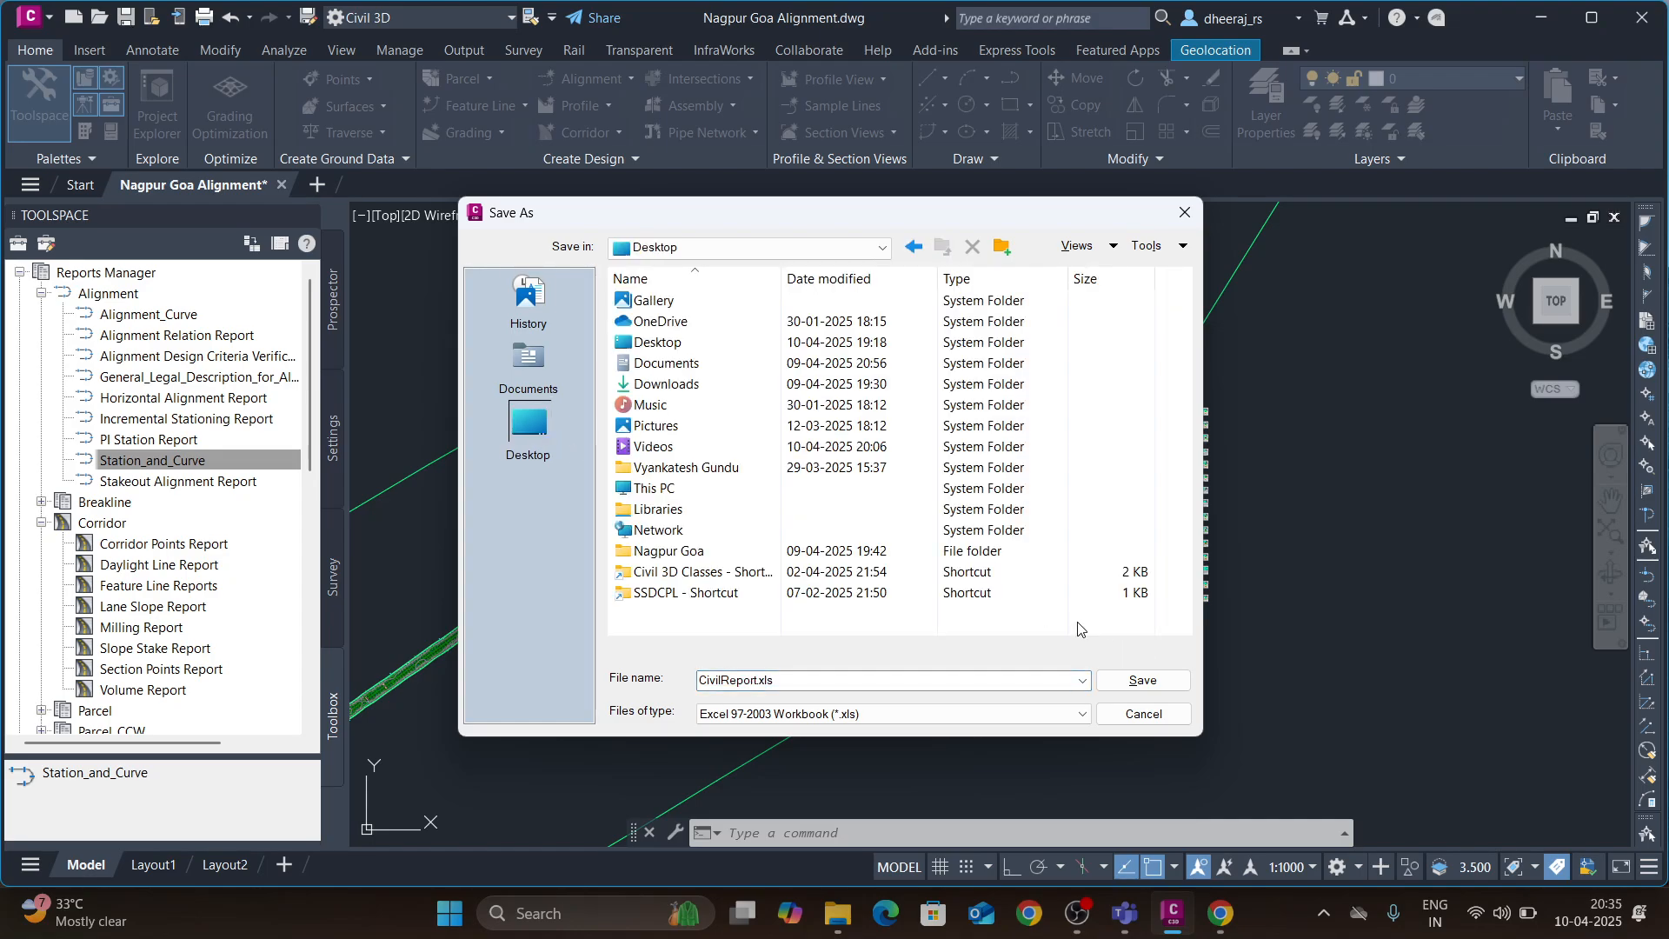
double_click(676, 553)
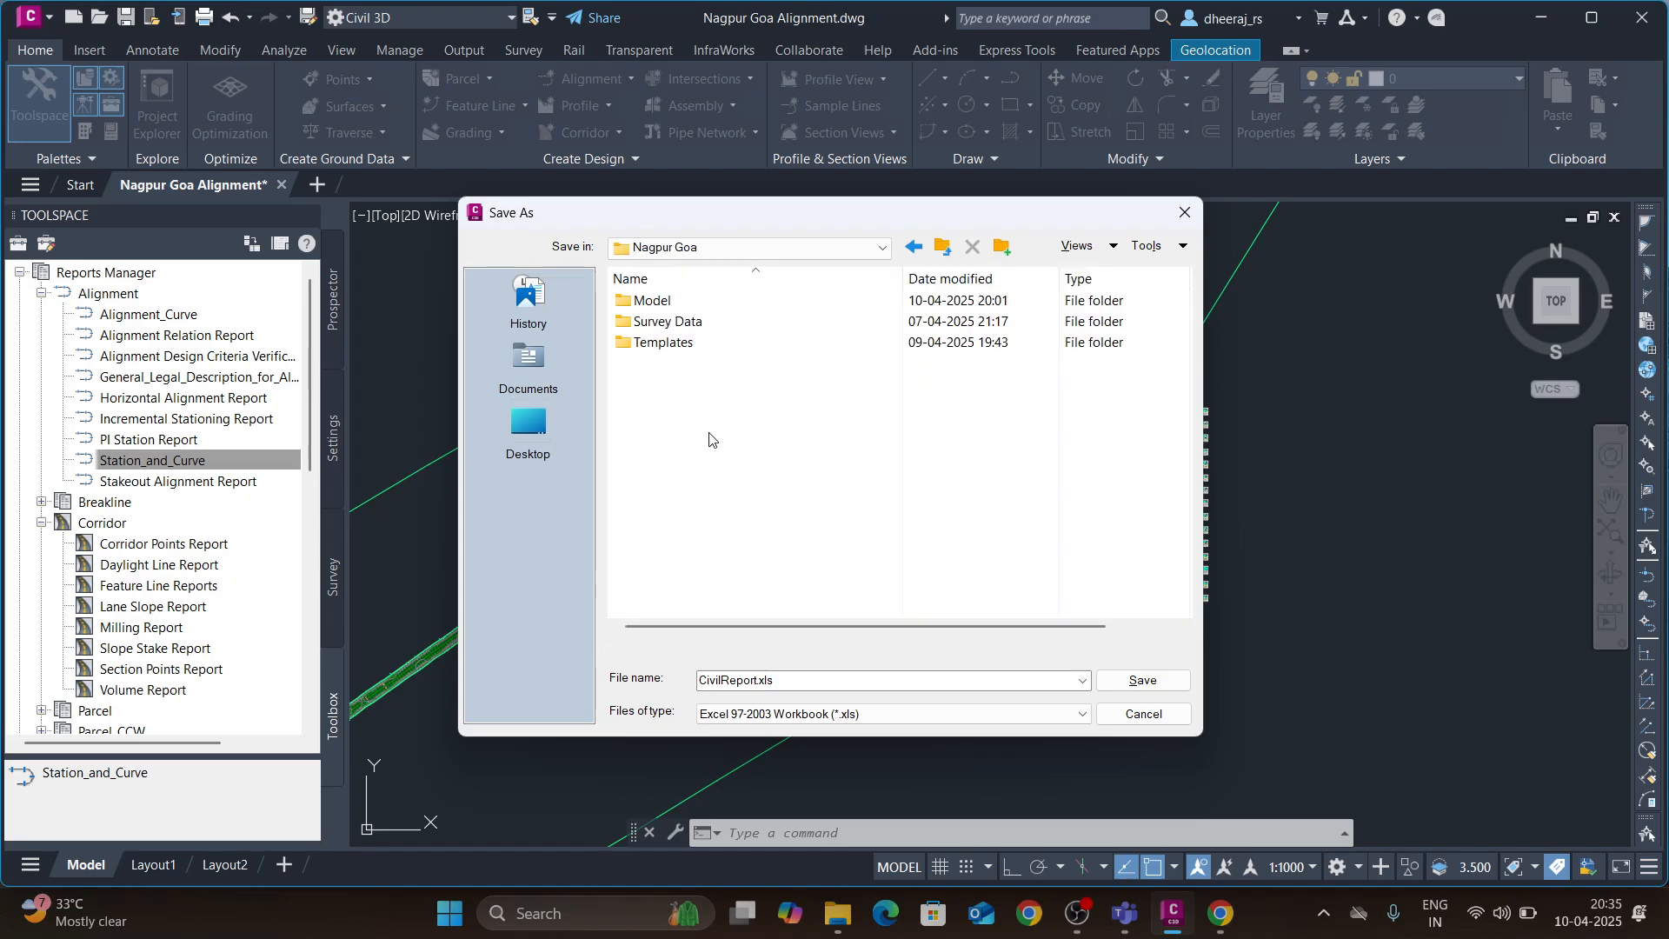
right_click(698, 396)
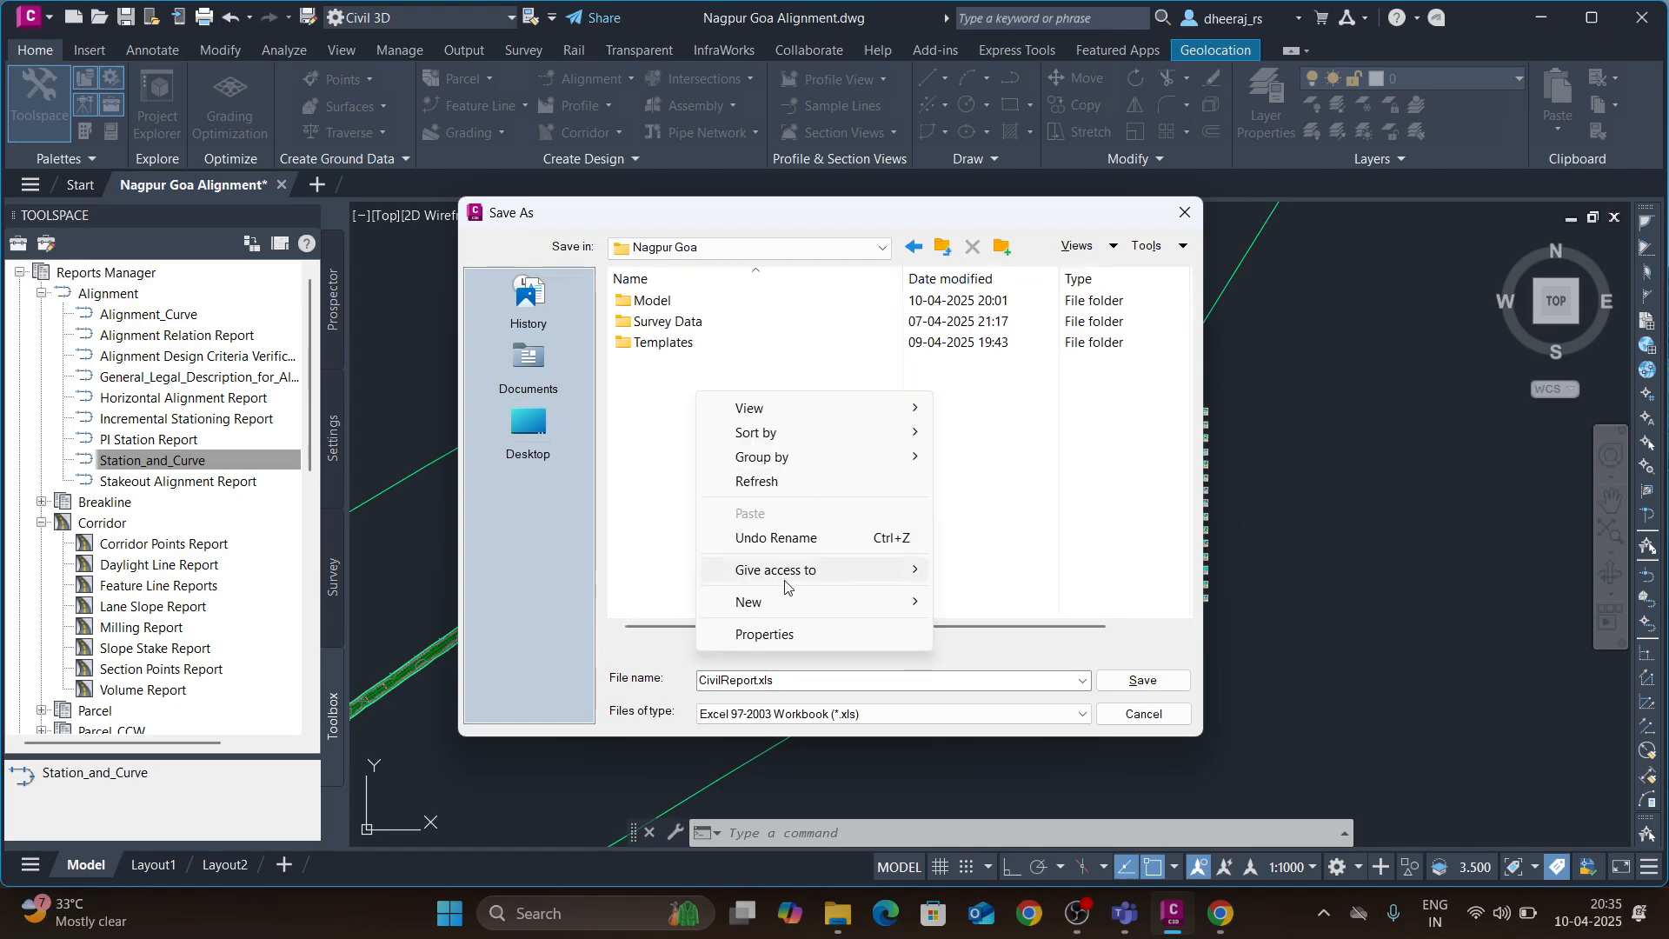
mouse_move(783, 602)
left_click(988, 604)
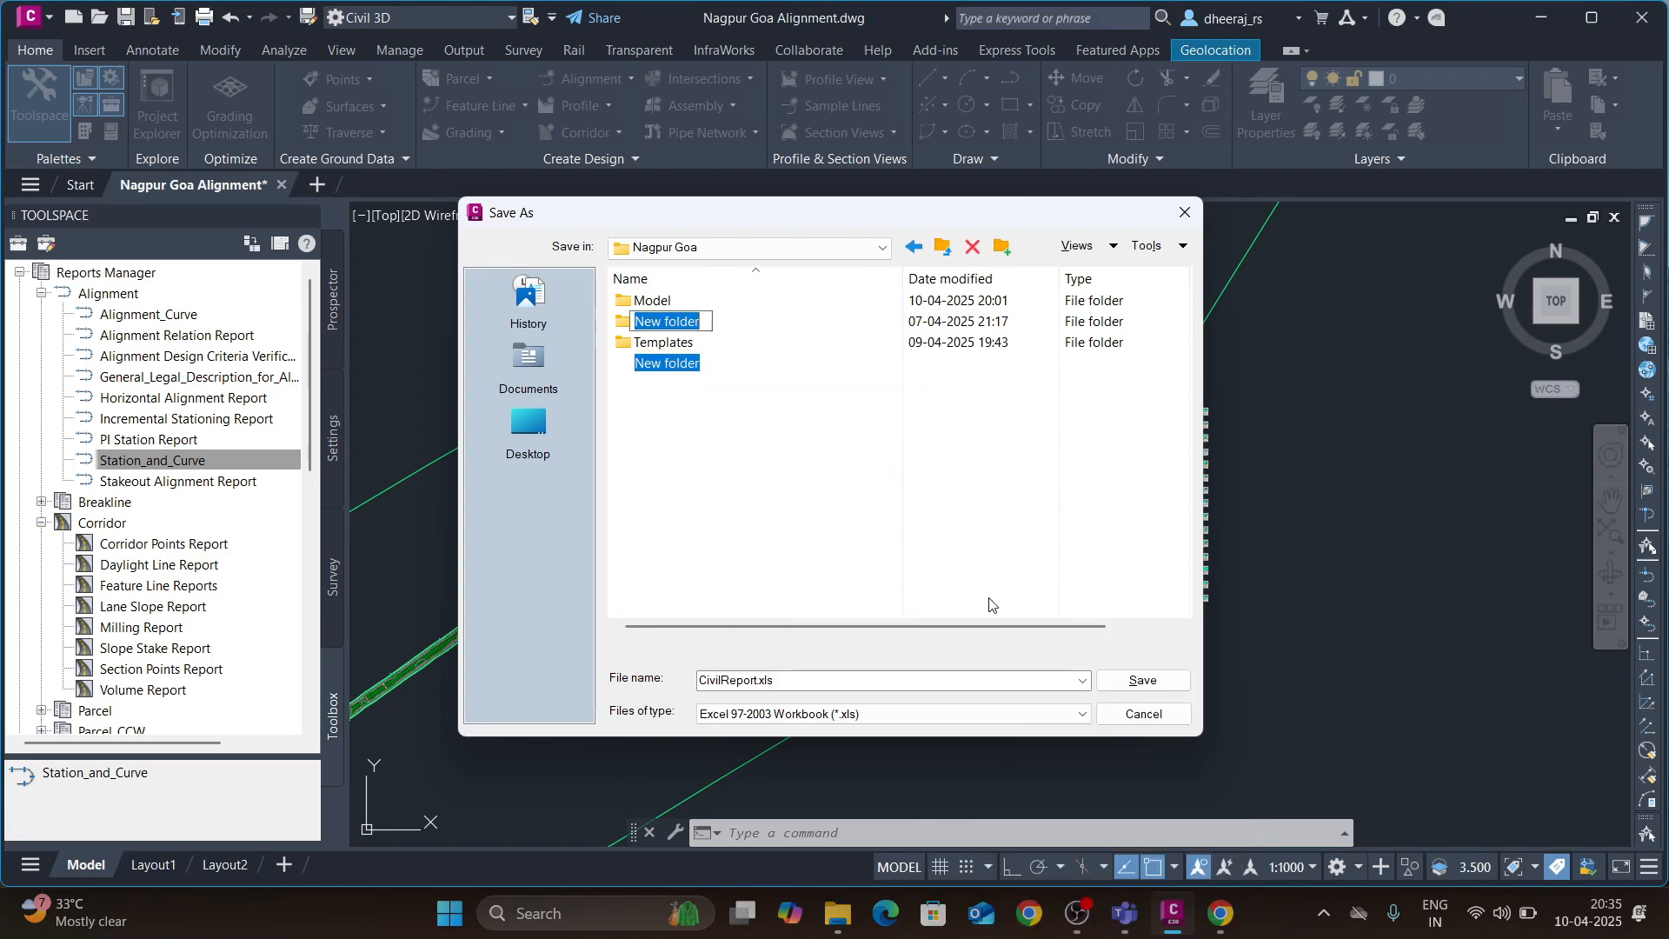
type("REports")
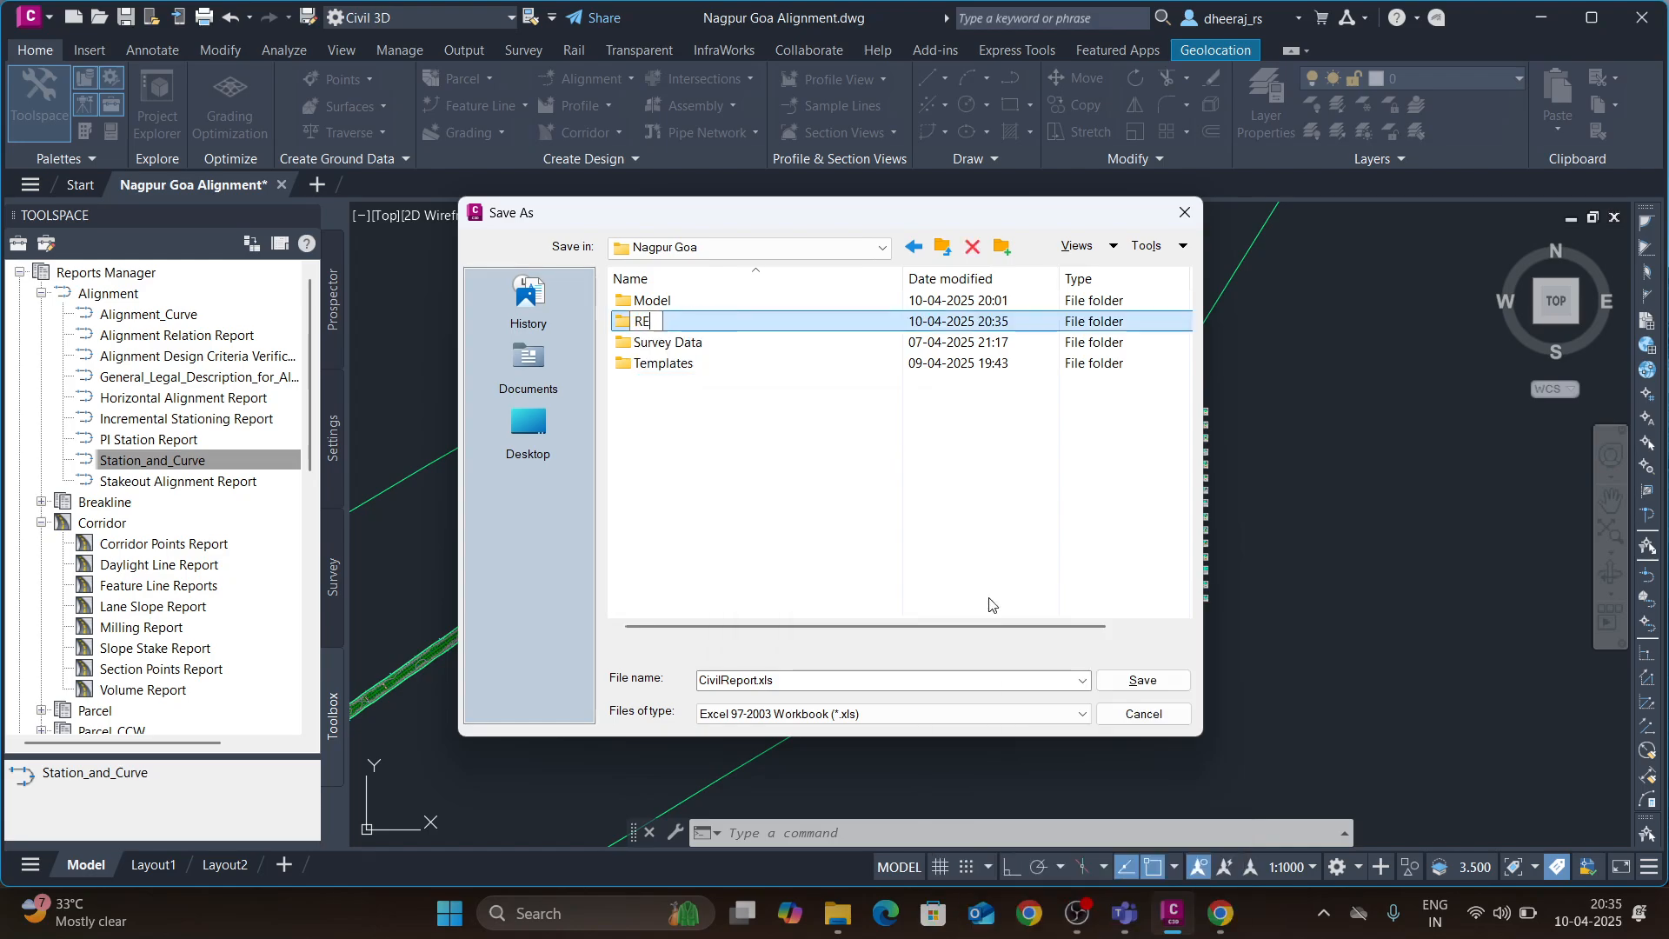
key("BackSpace")
key("BackSpace")
key("BackSpace")
key("BackSpace")
key("BackSpace")
key("BackSpace")
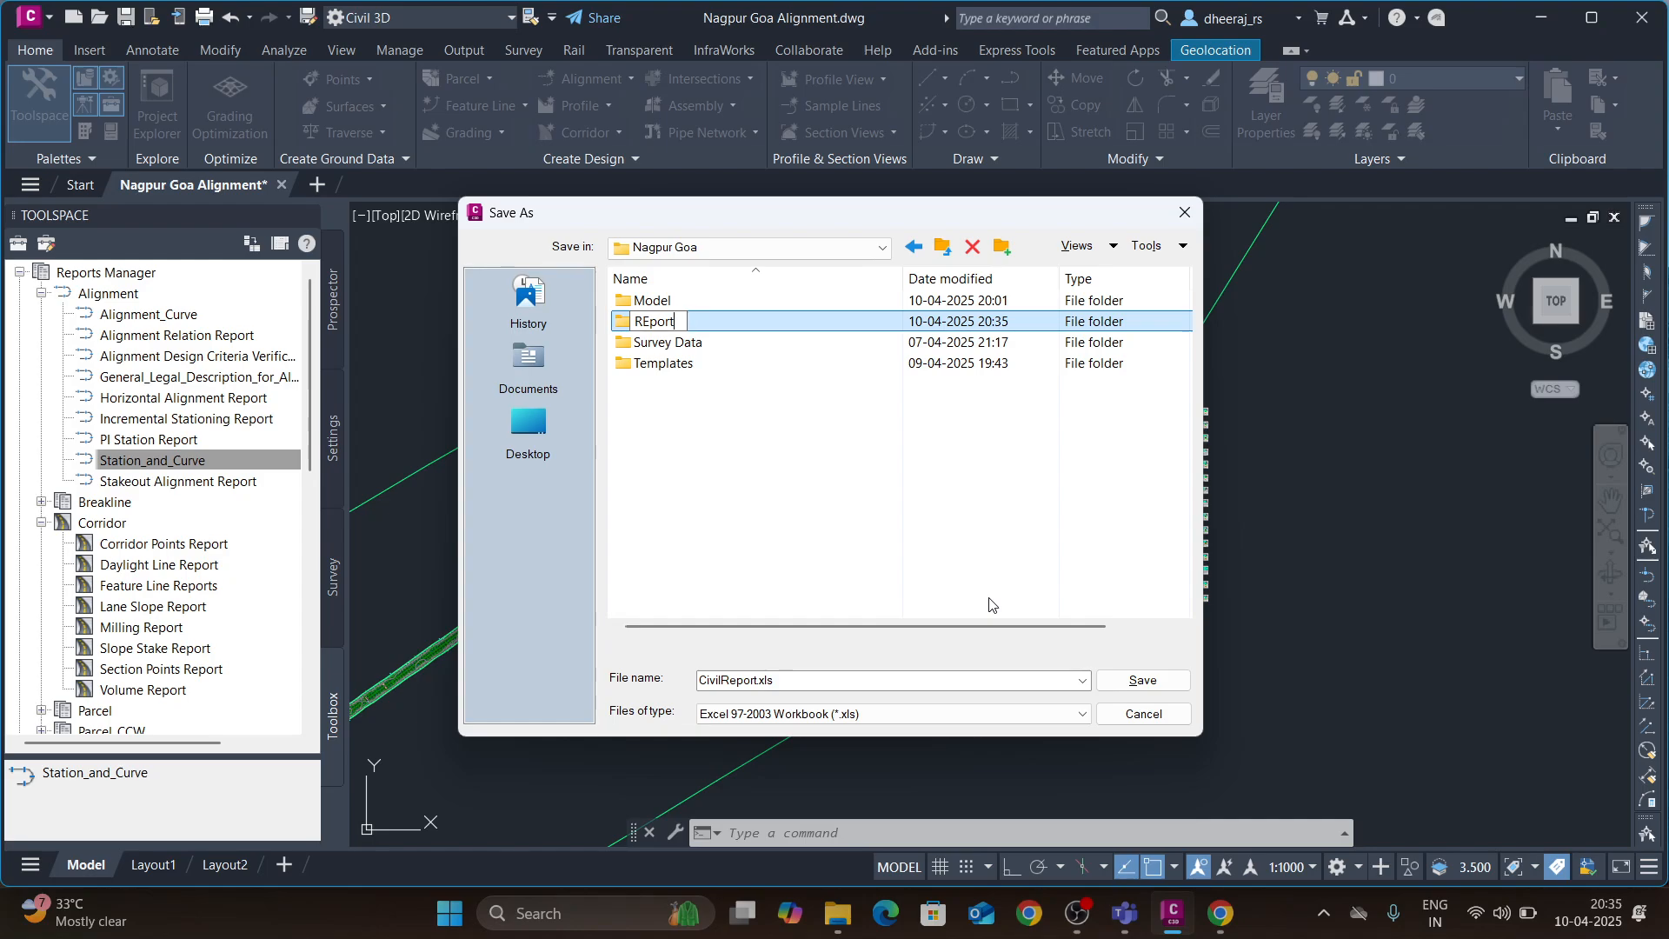
type("eports")
key("Return")
double_click(685, 323)
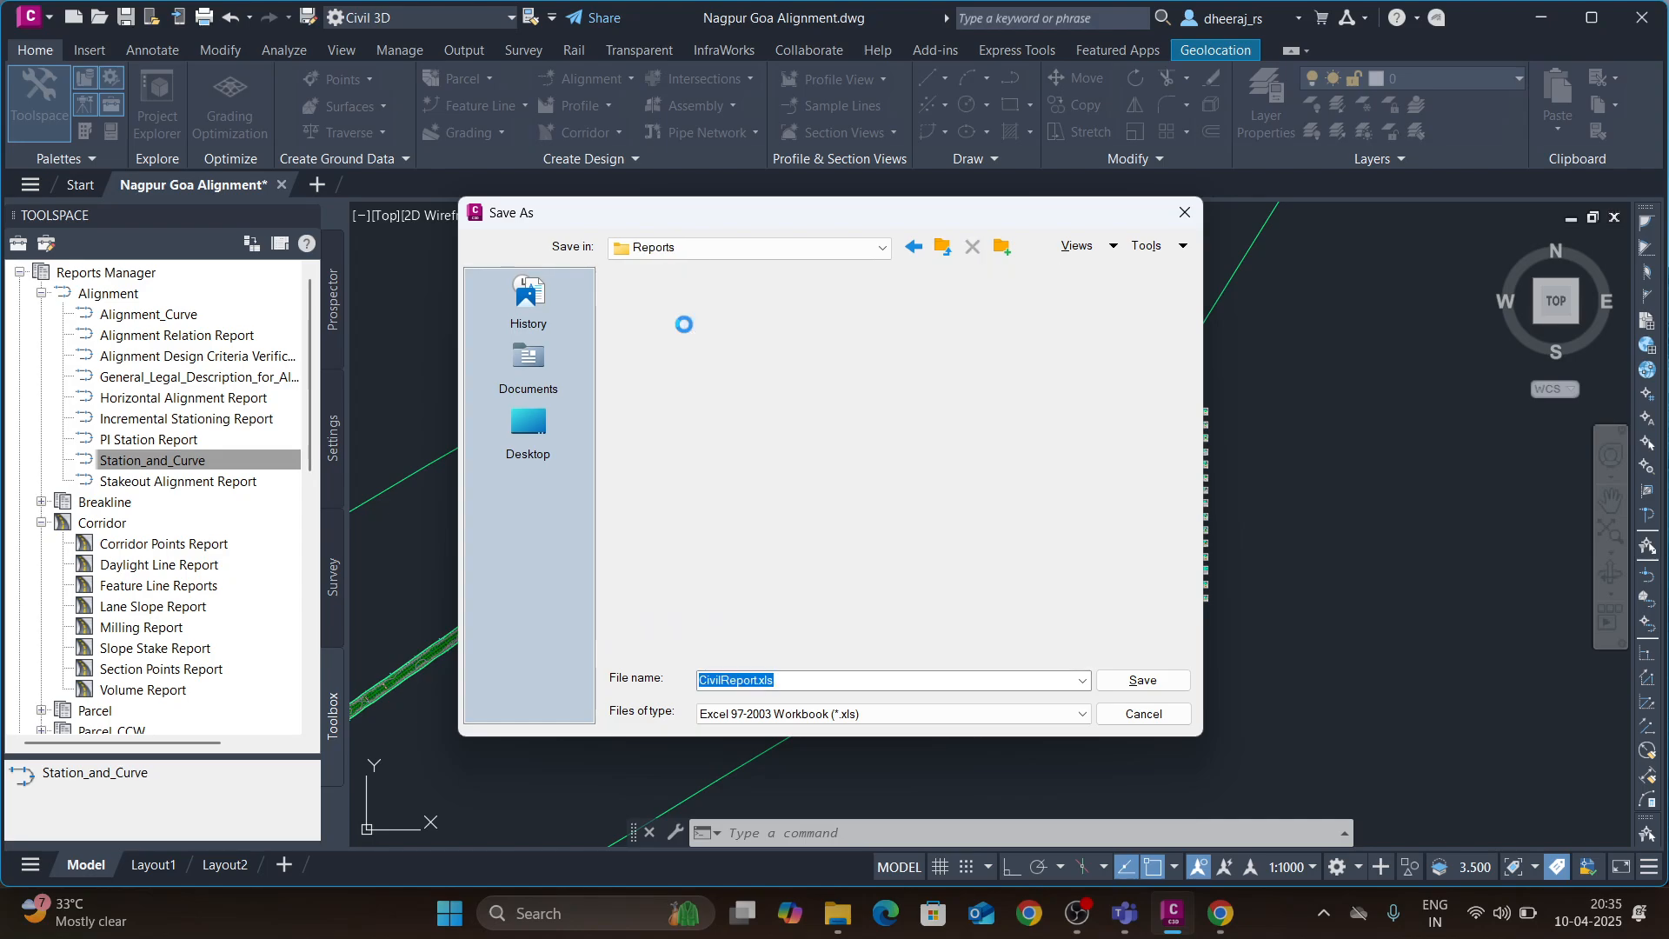
- Save the report as "Station adn Curve Report" in Excel 97-2003 Workbook (*.xls) format
double_click(791, 681)
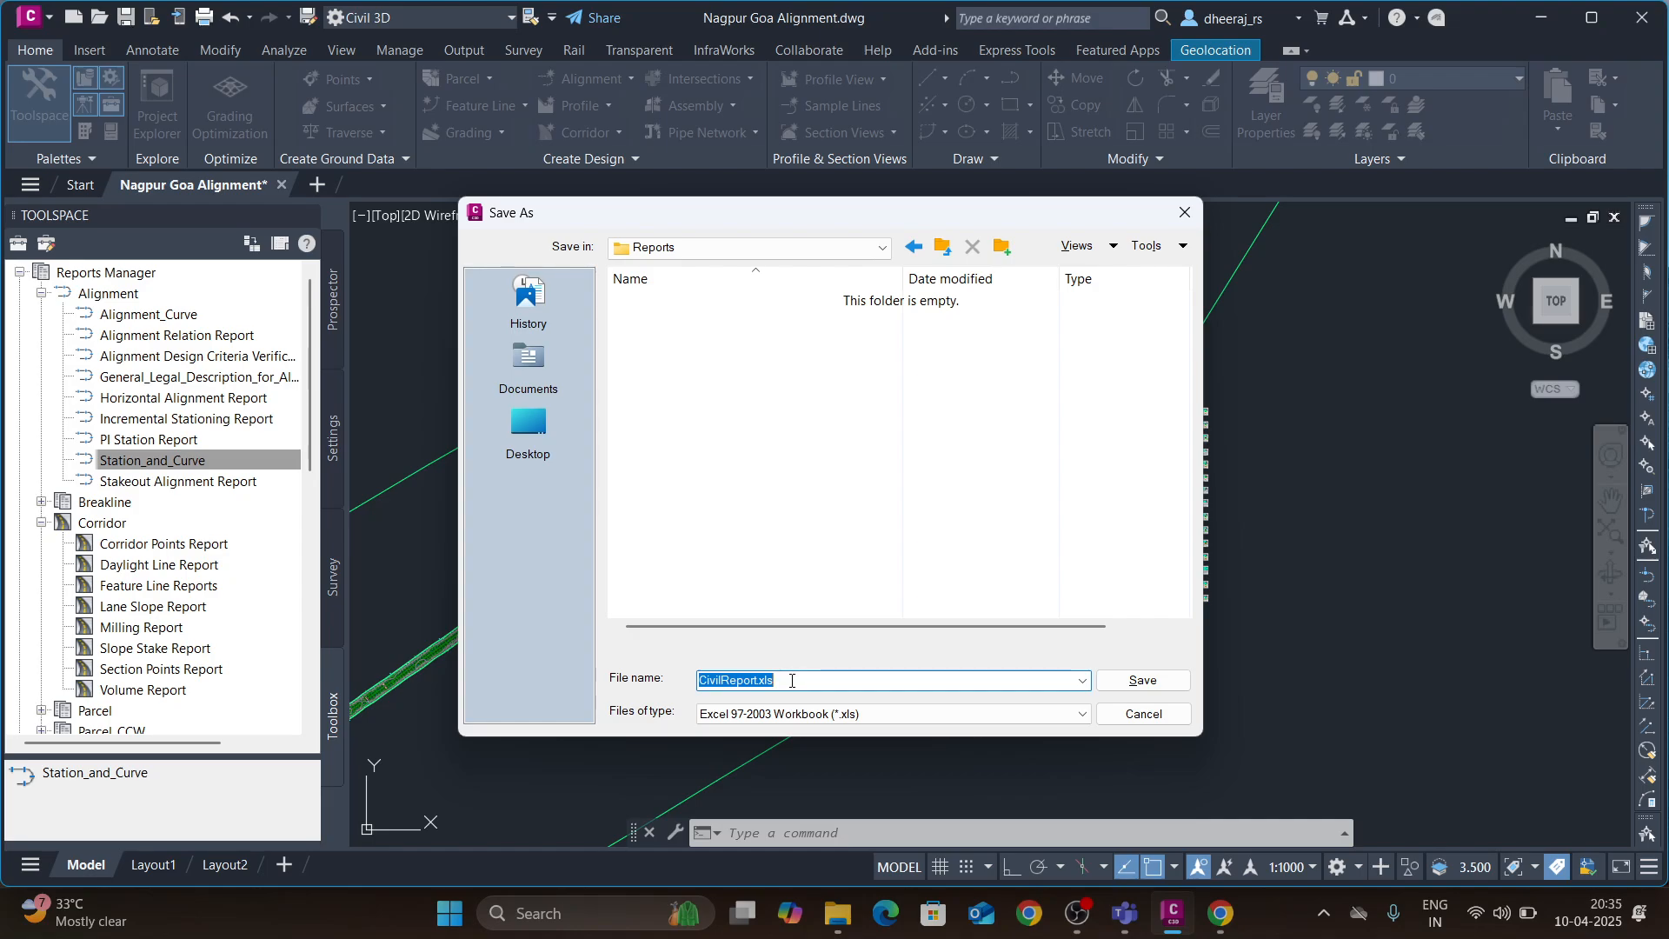
type("Station adn Curve")
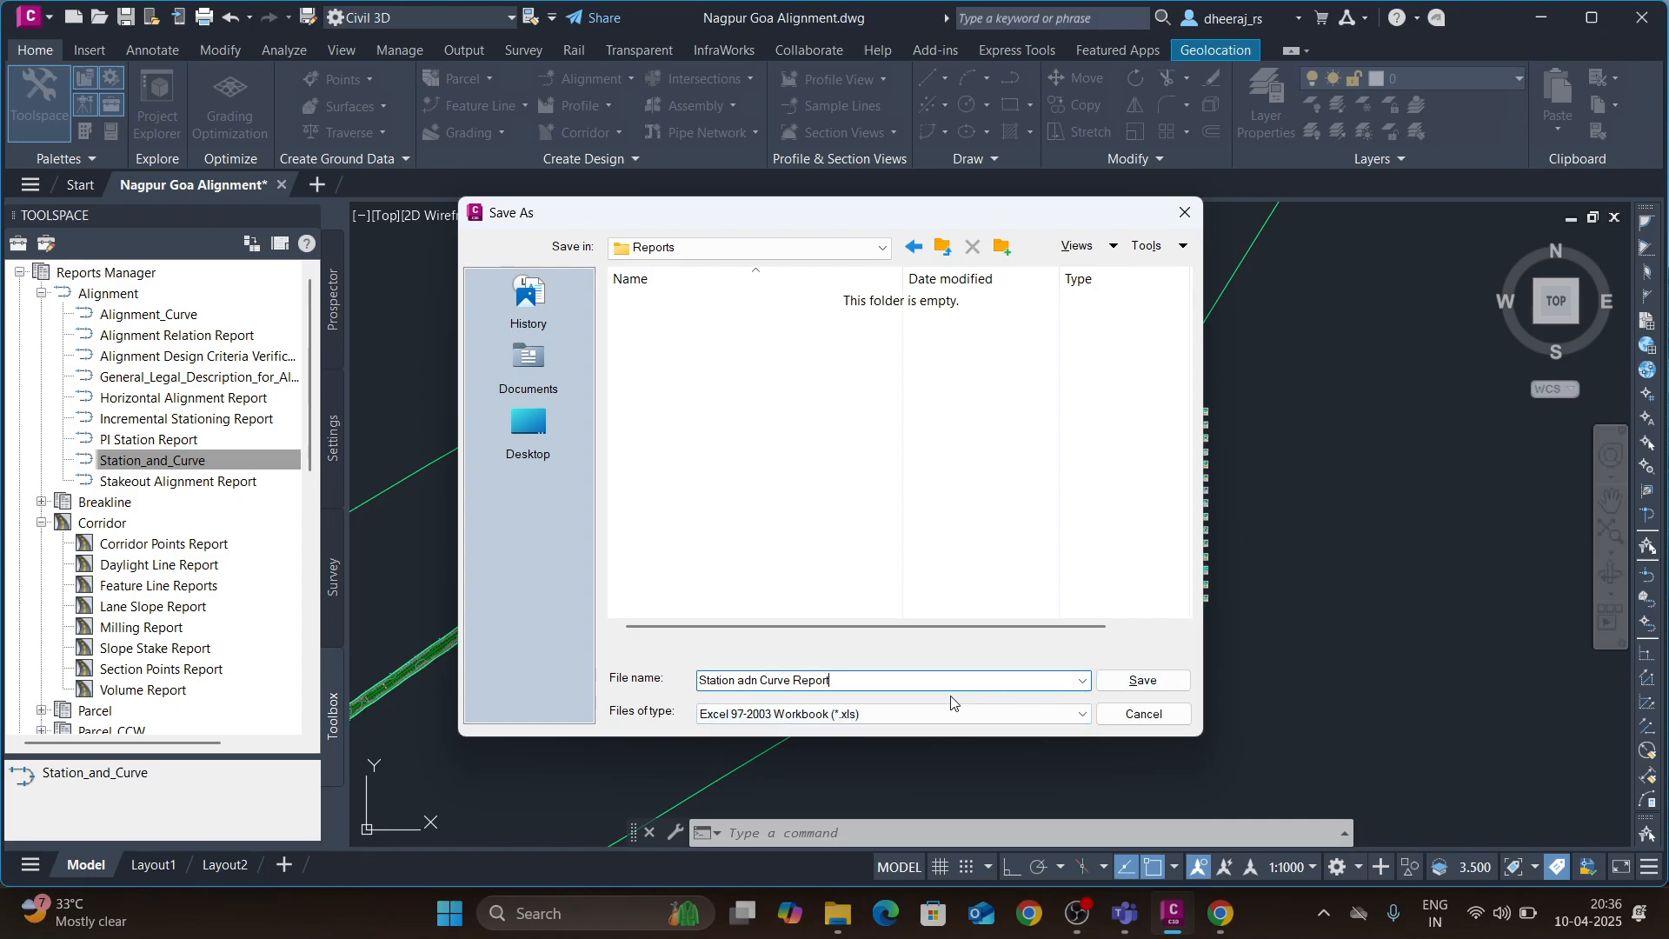
left_click(1140, 682)
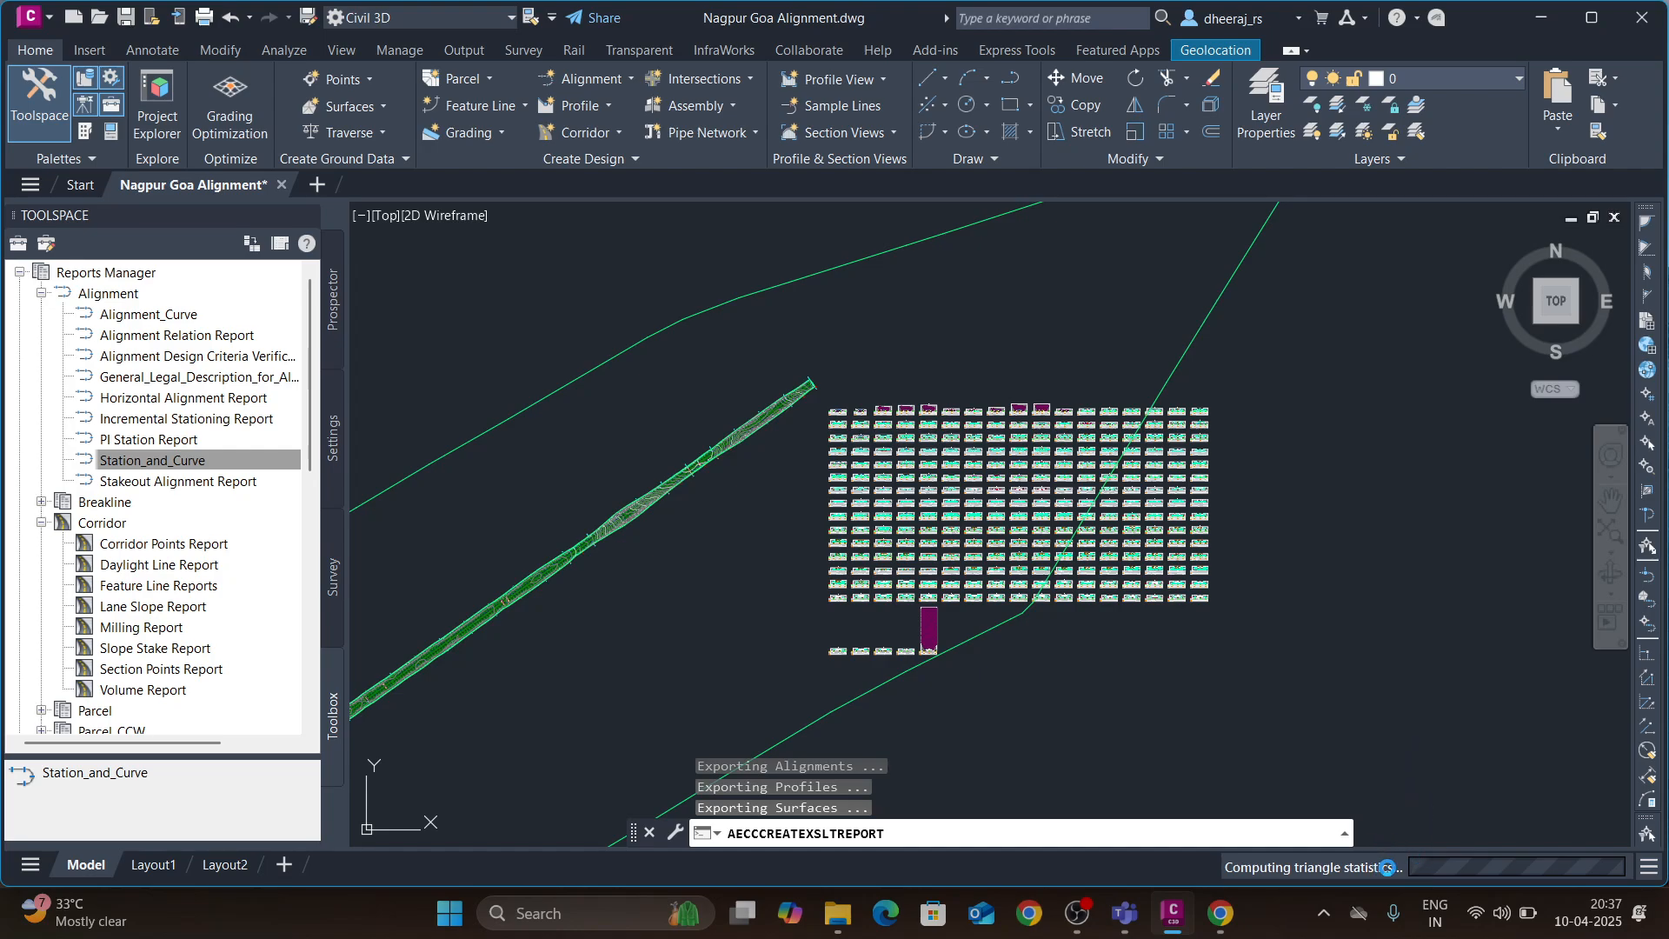
- Glance at WhatsApp Web in Chrome and switch to the Microsoft Teams meeting to check its participants
left_click(1232, 920)
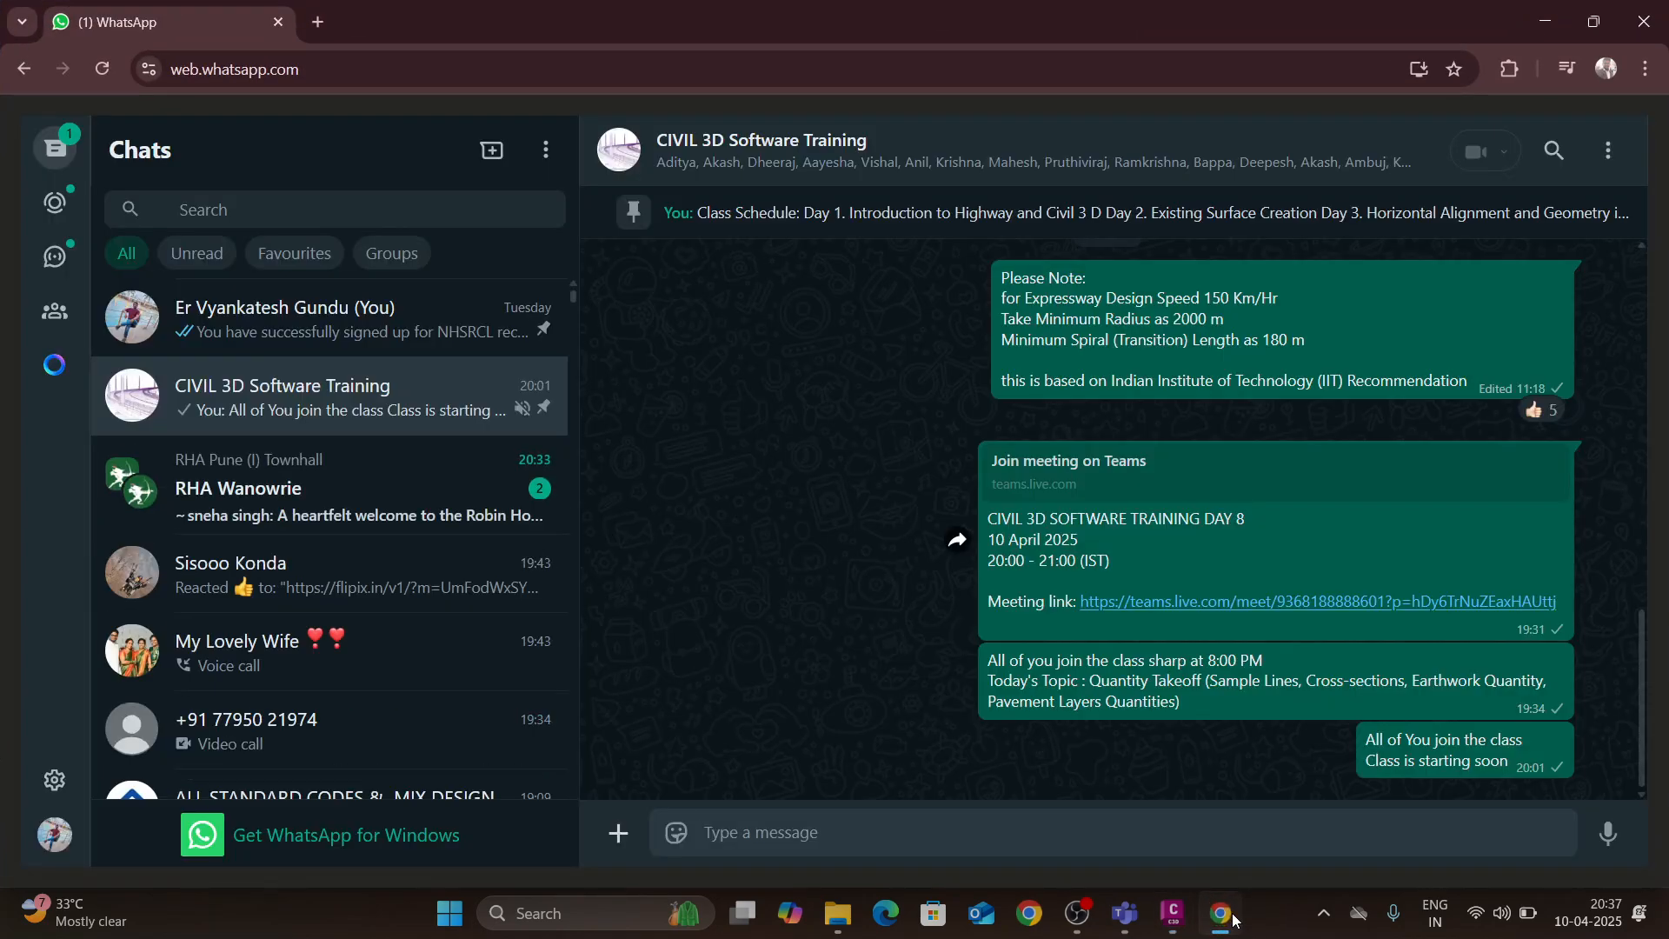
left_click(1222, 914)
mouse_move(1125, 912)
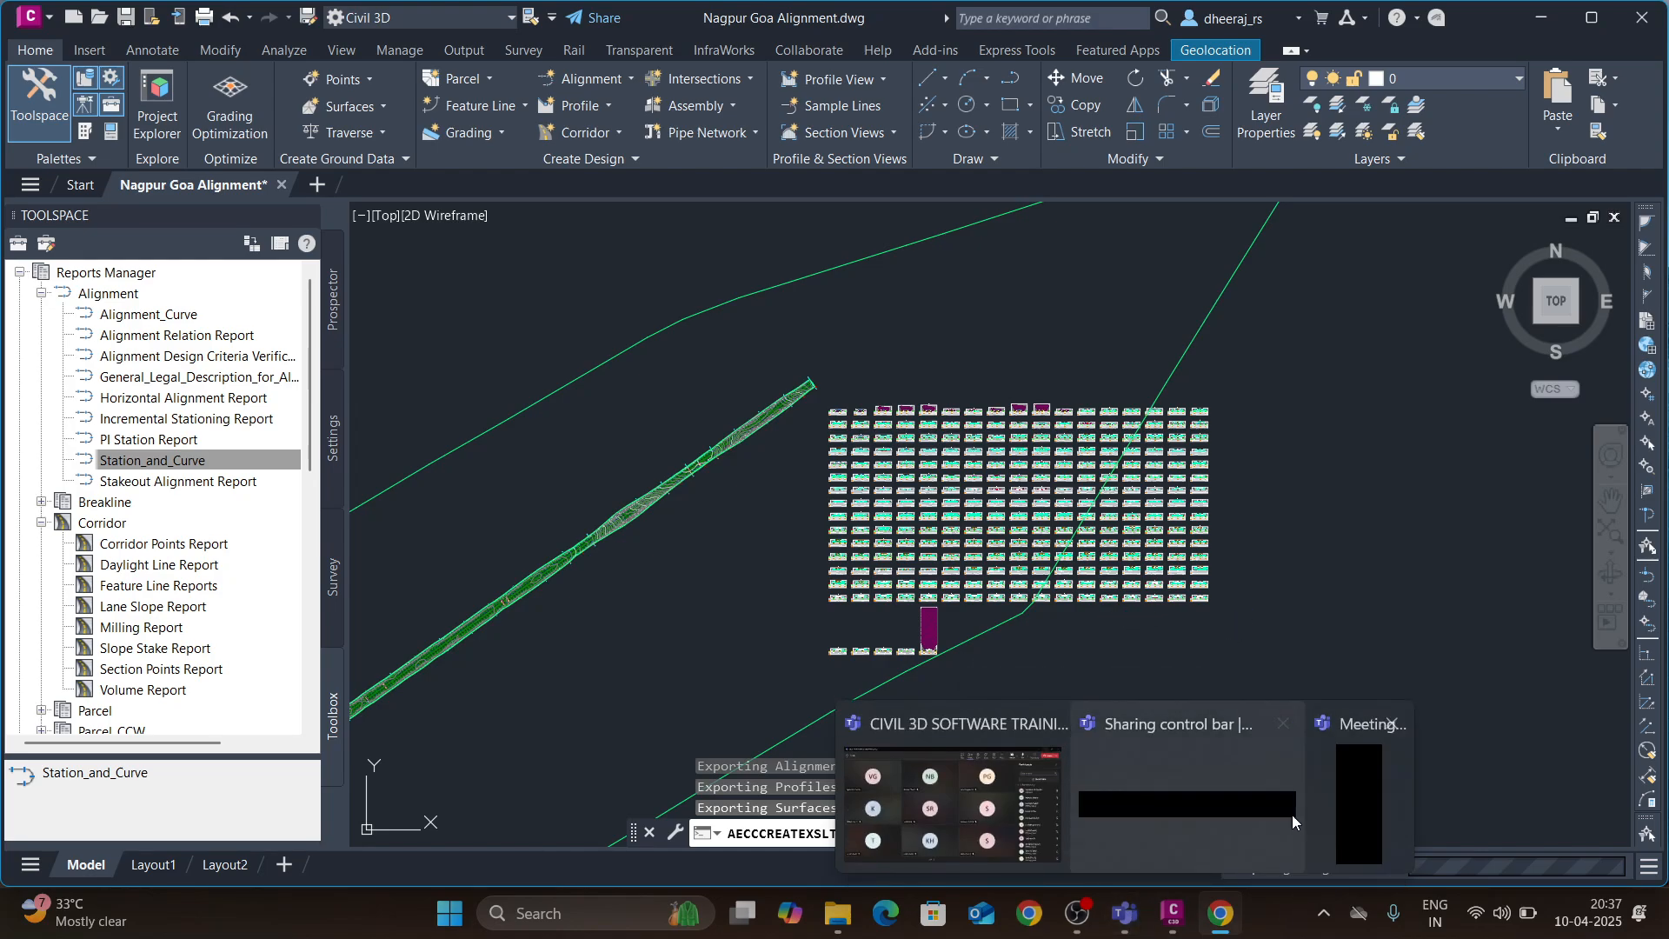
left_click(961, 832)
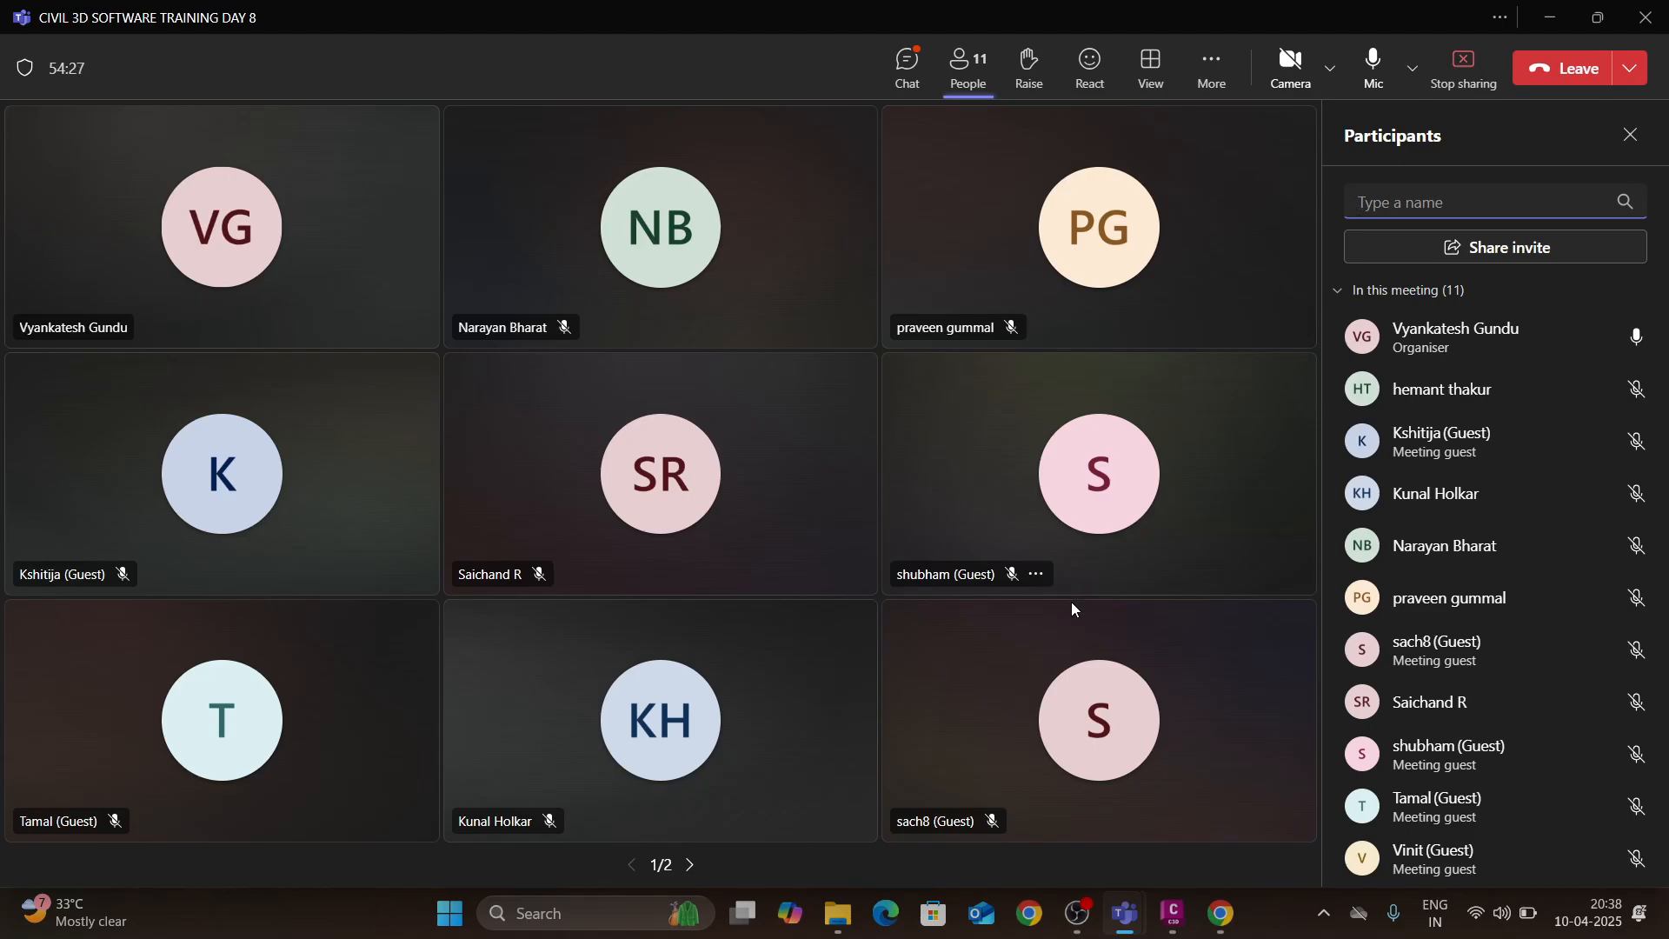
mouse_move(1172, 930)
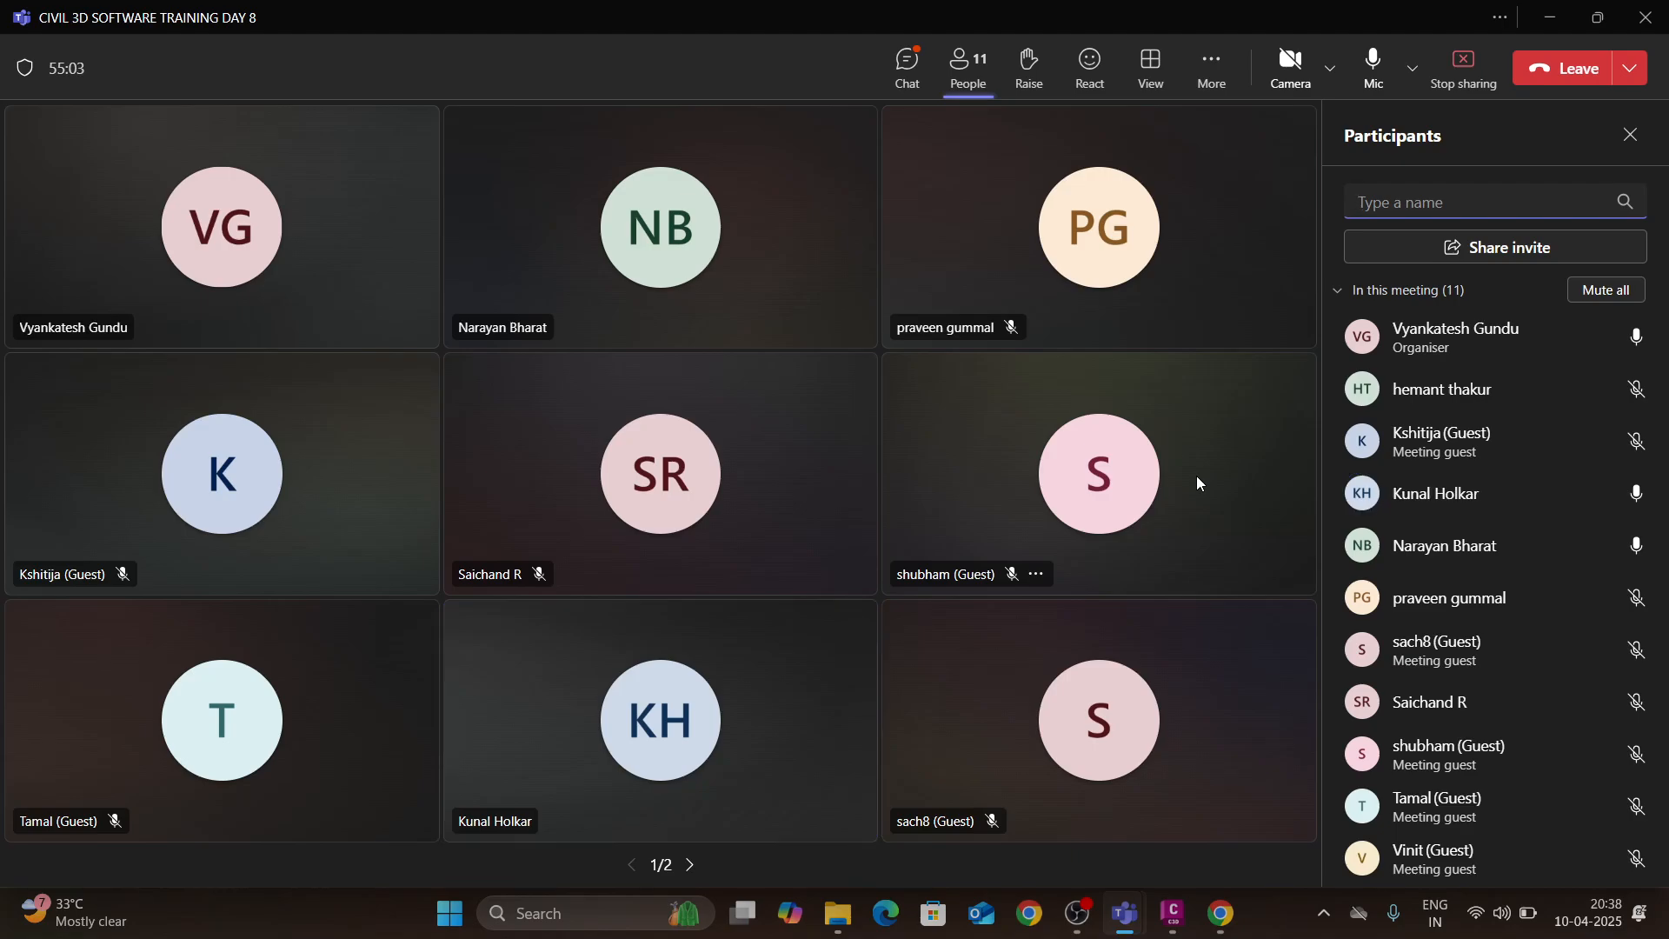
left_click(1174, 914)
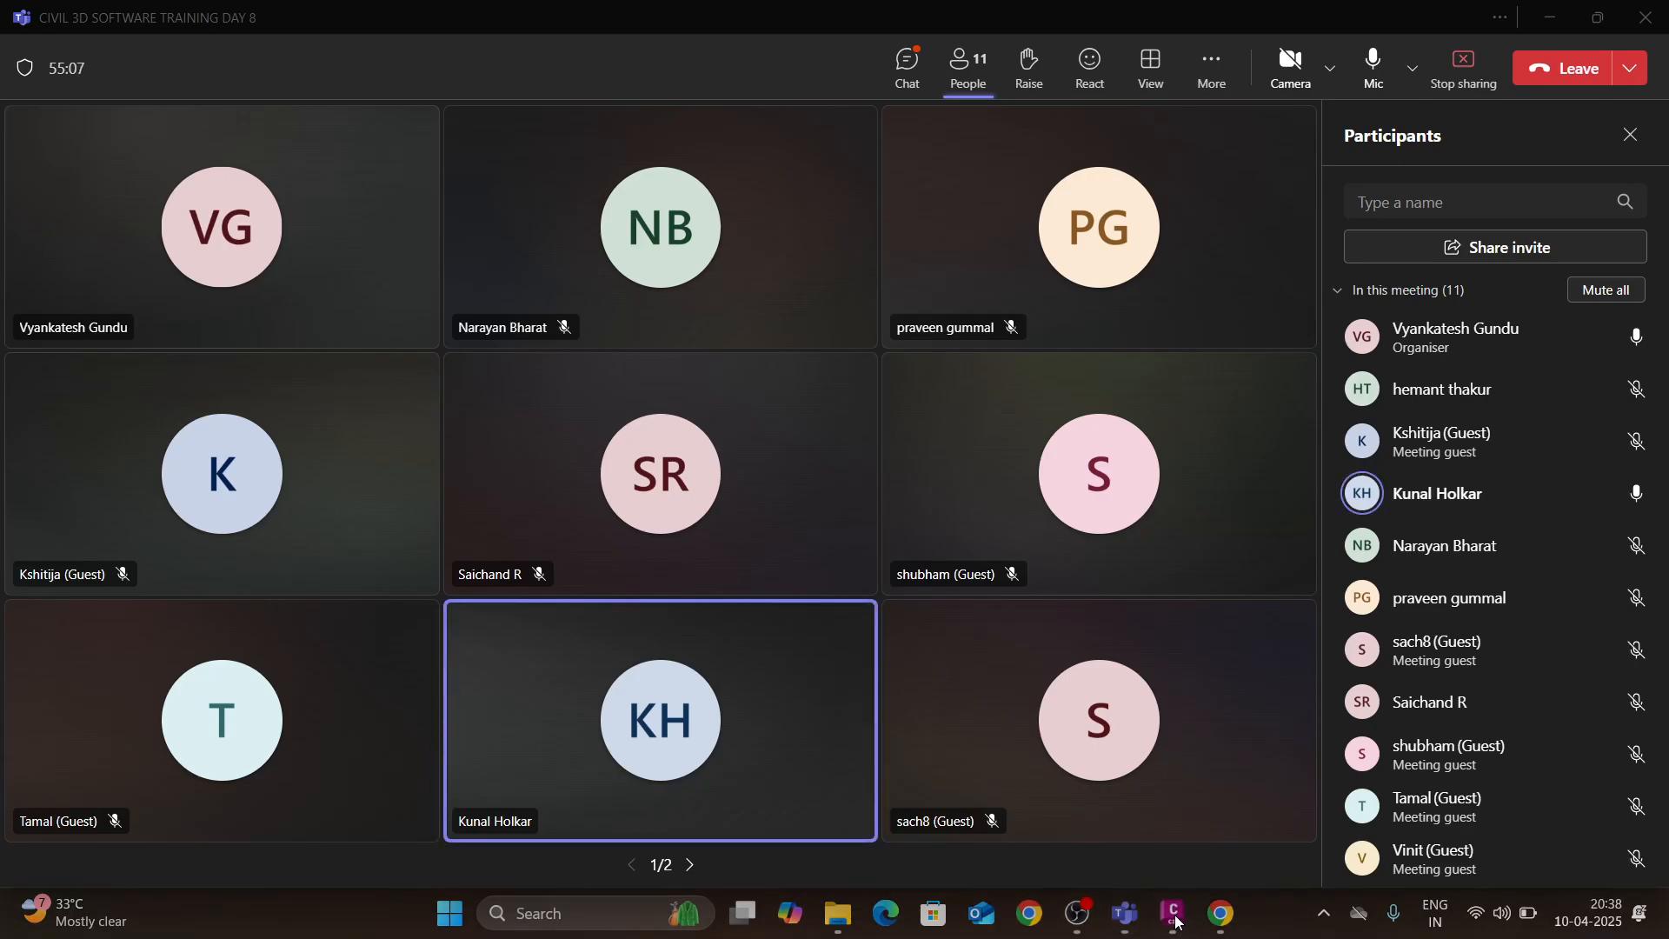
mouse_move(1149, 518)
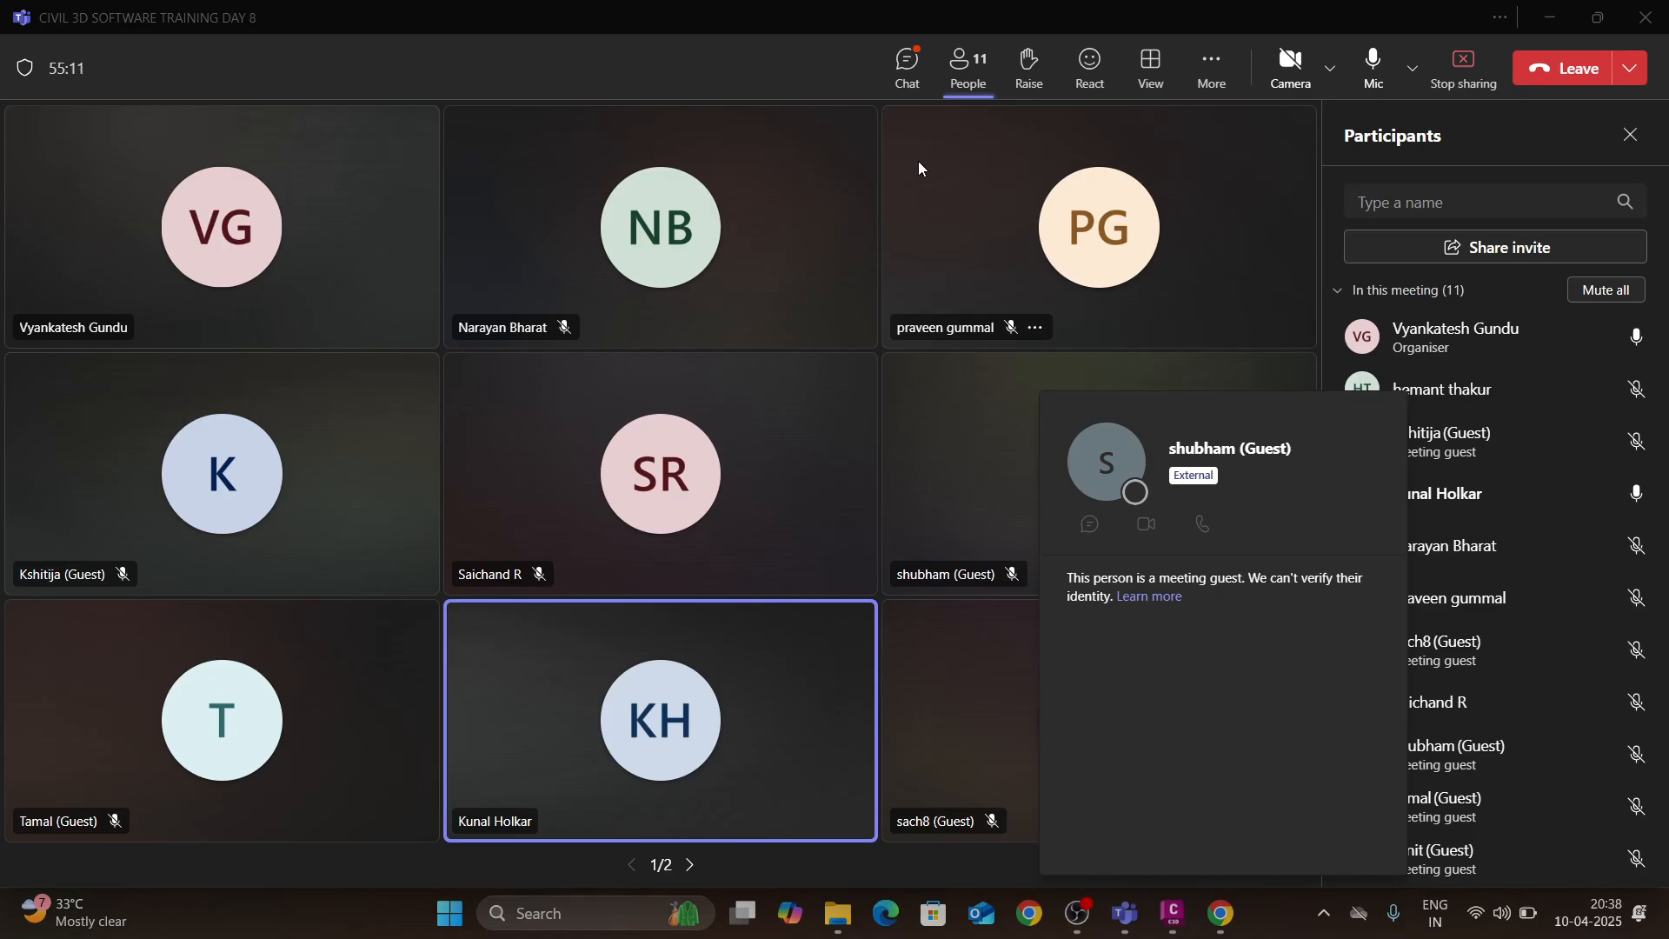
mouse_move(1096, 487)
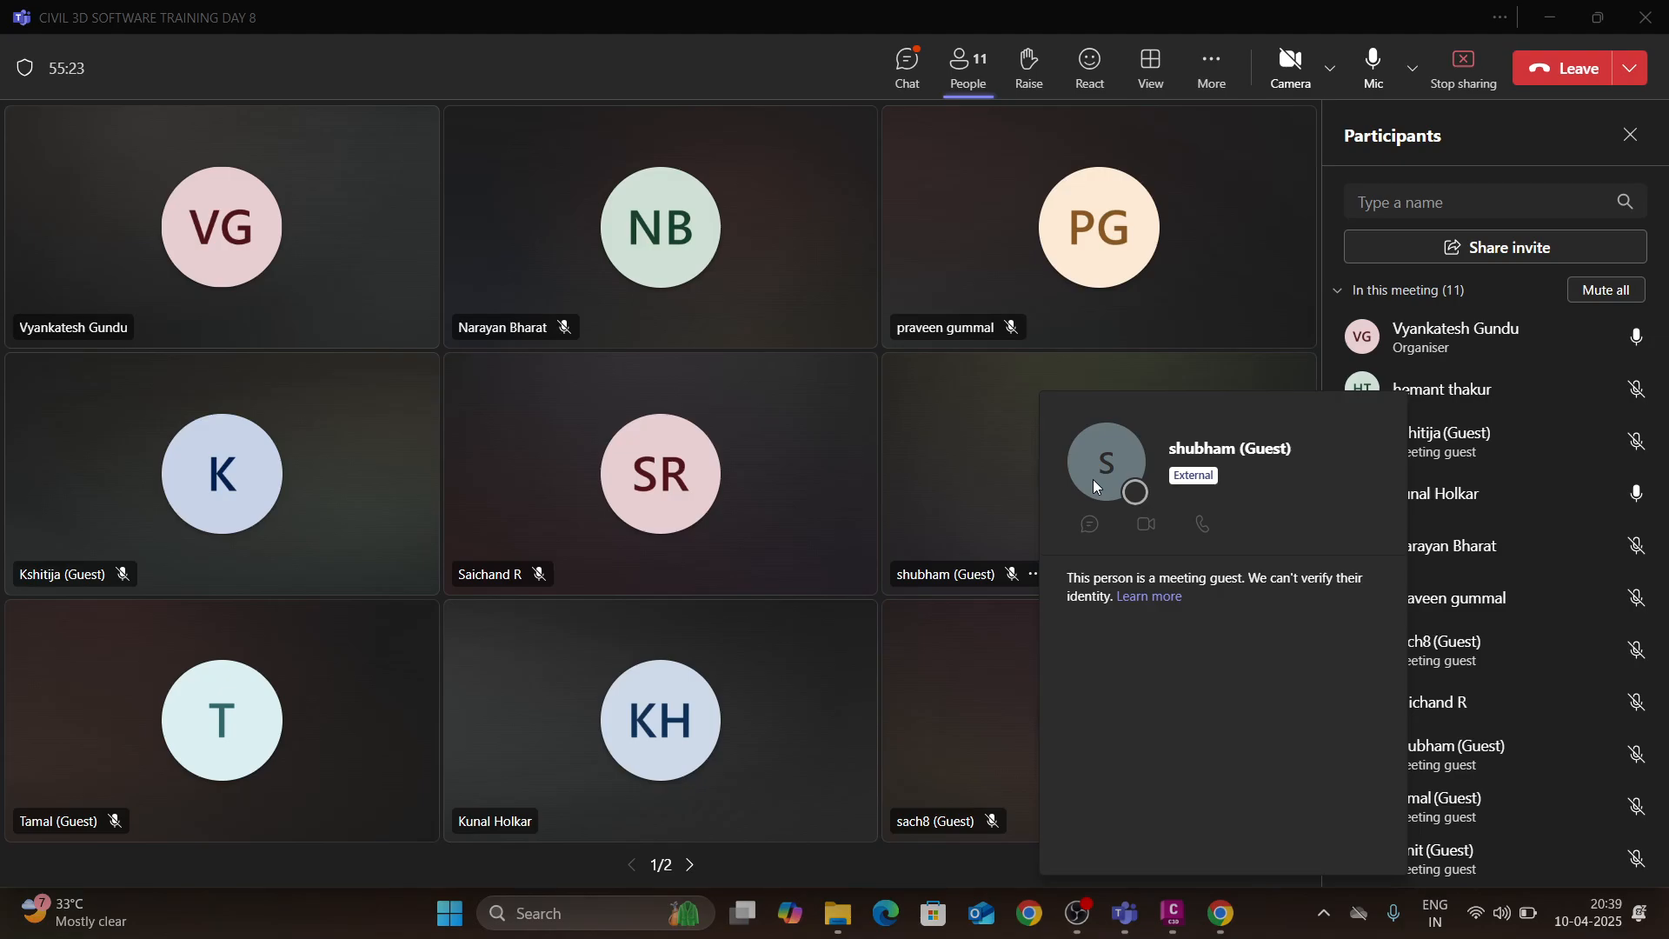
- Switch to Chrome and search Google Images for "superelevation in highway" in a new tab
left_click(1220, 912)
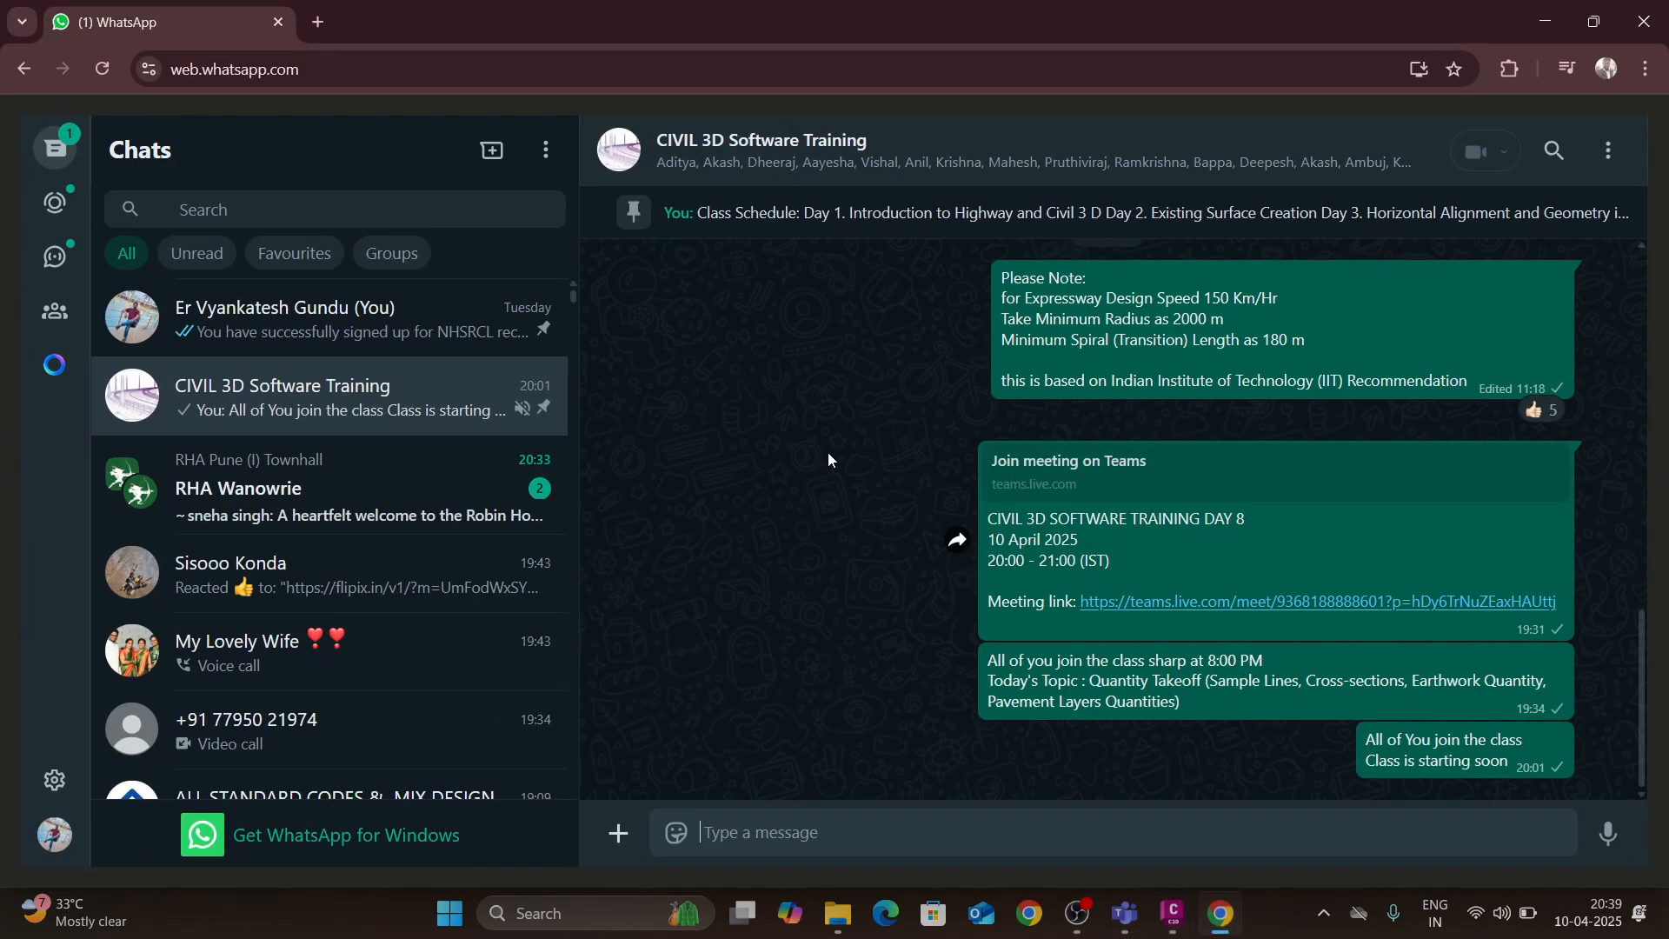
left_click(318, 22)
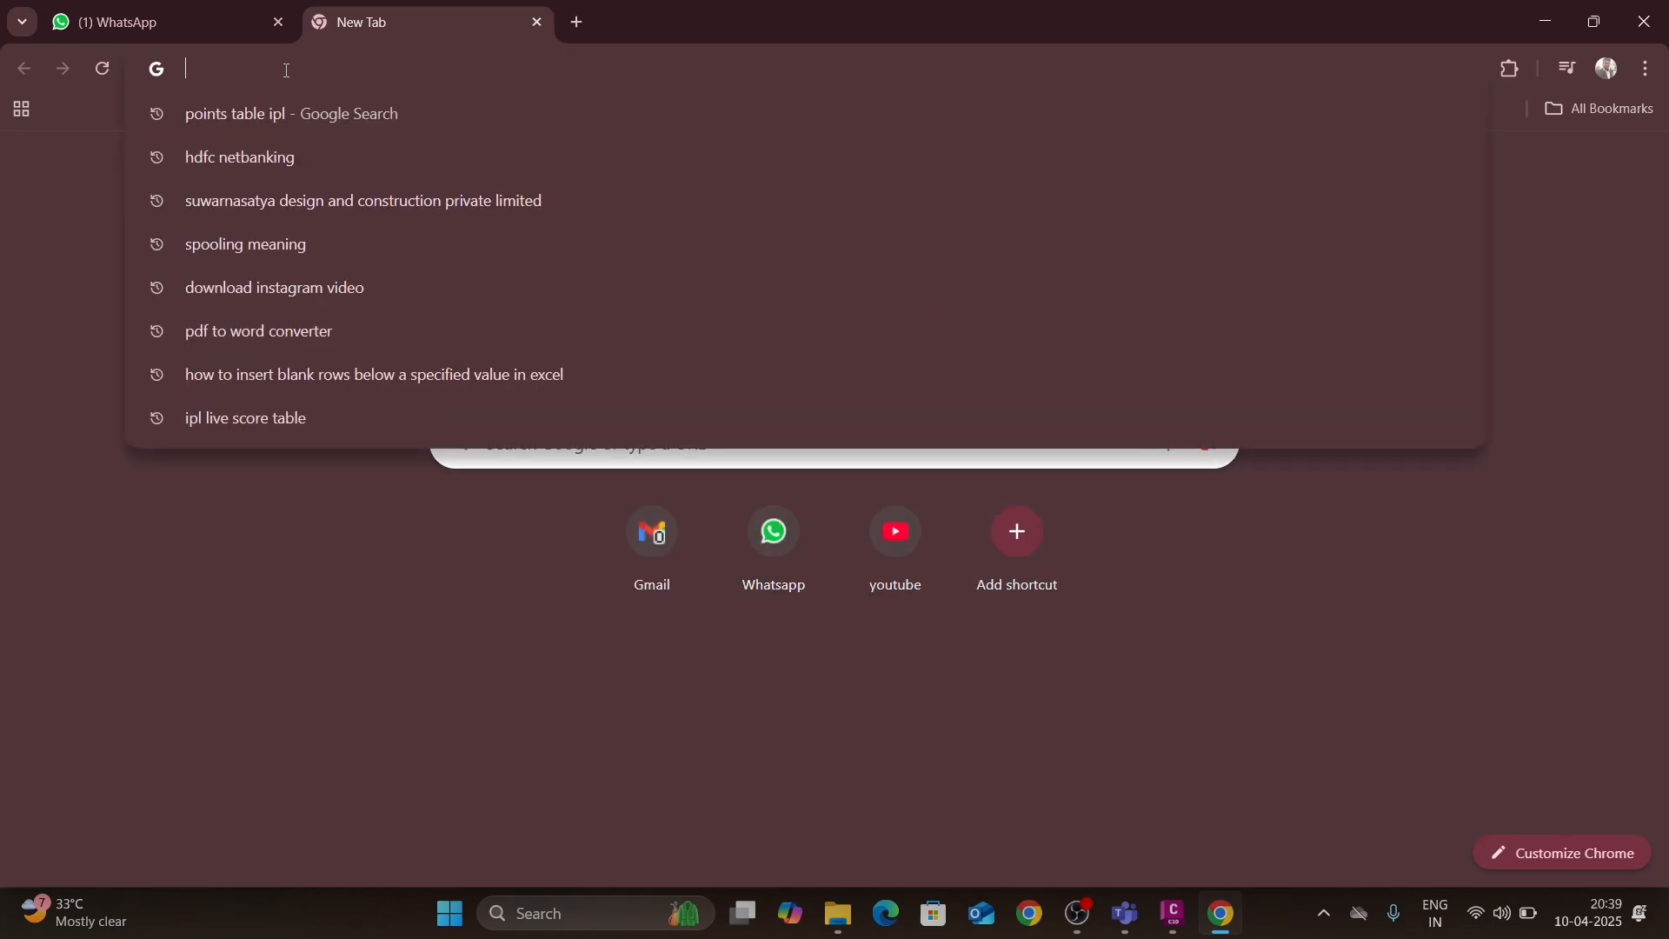
type("superele")
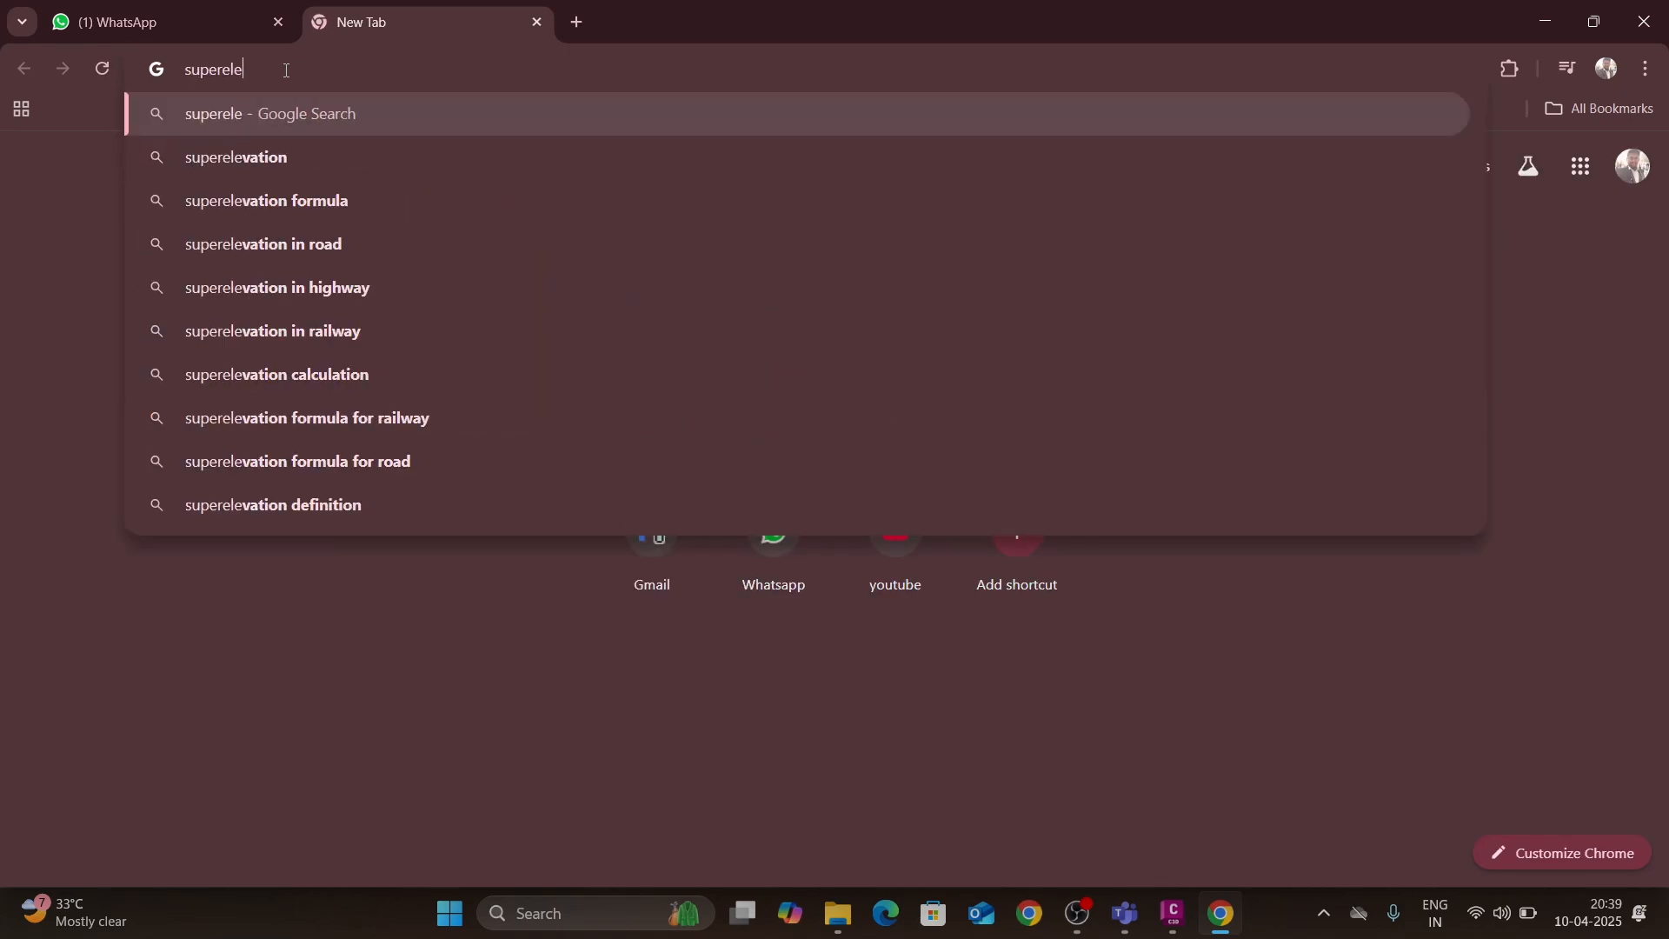
type("vation in highway")
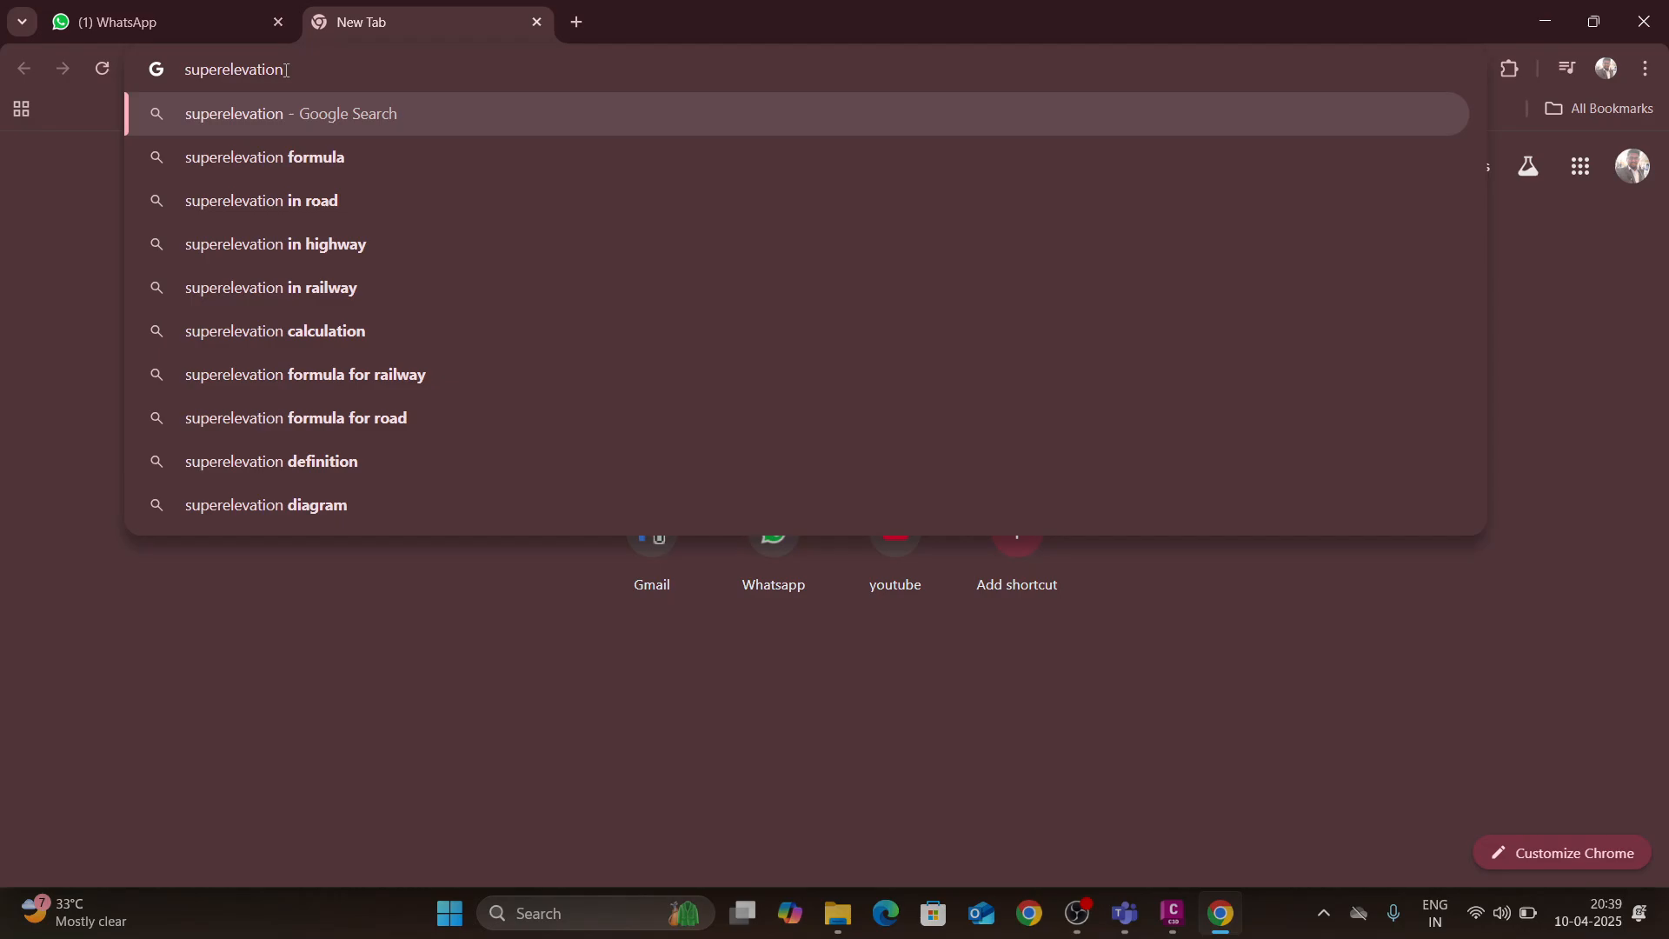
left_click(368, 256)
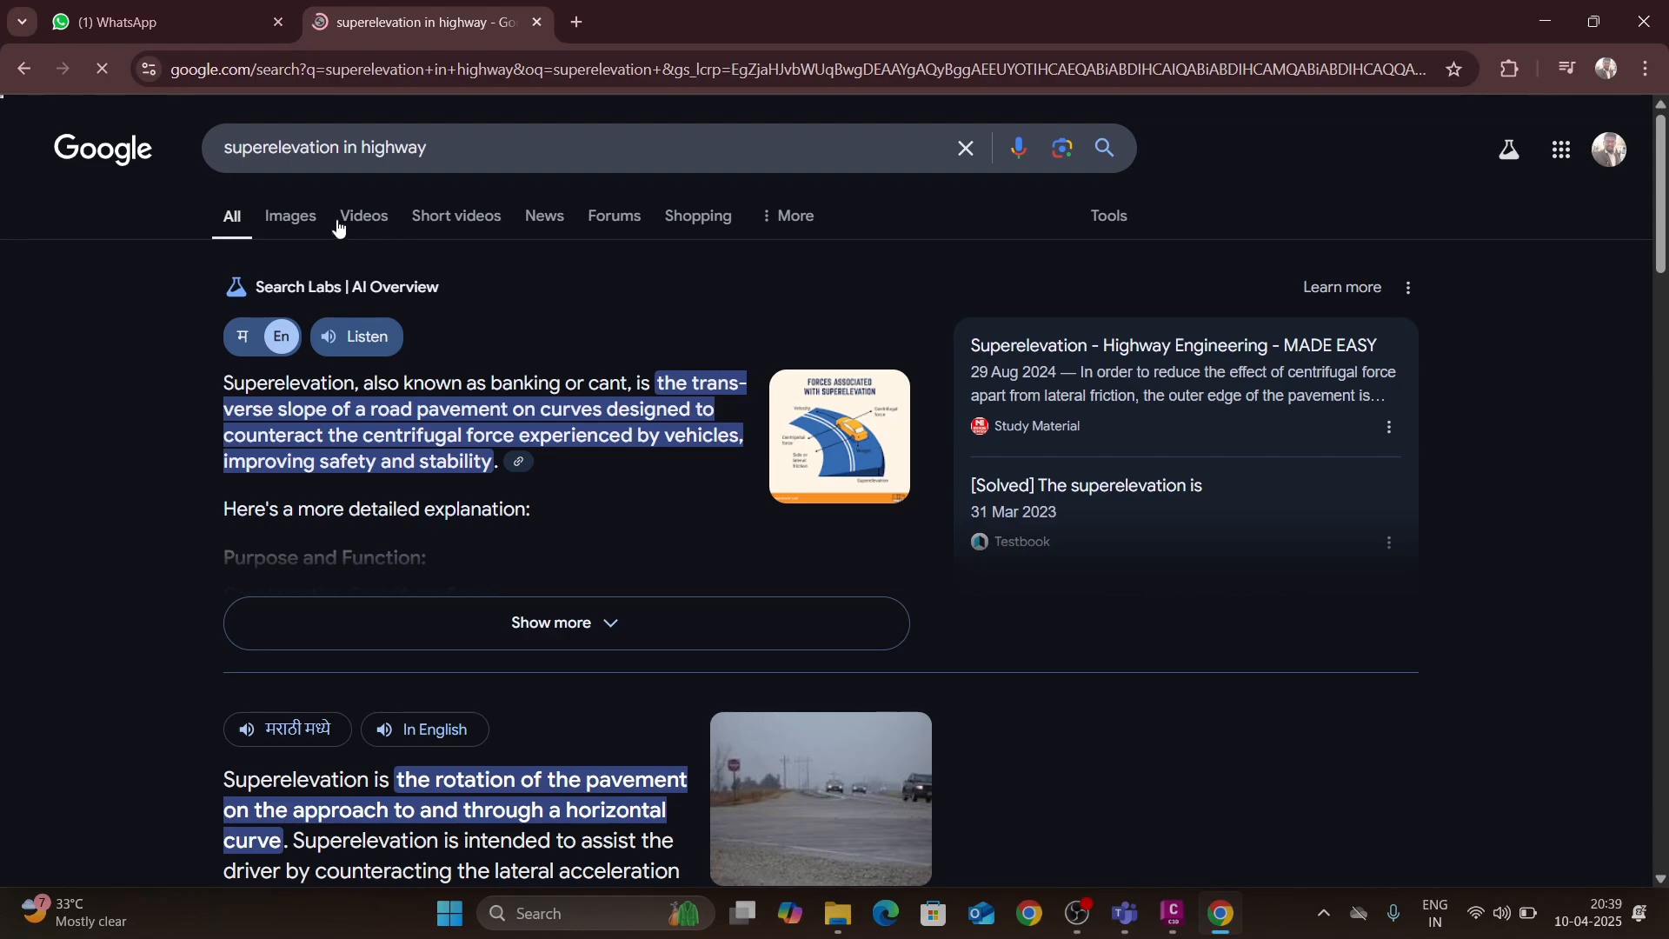
left_click(295, 218)
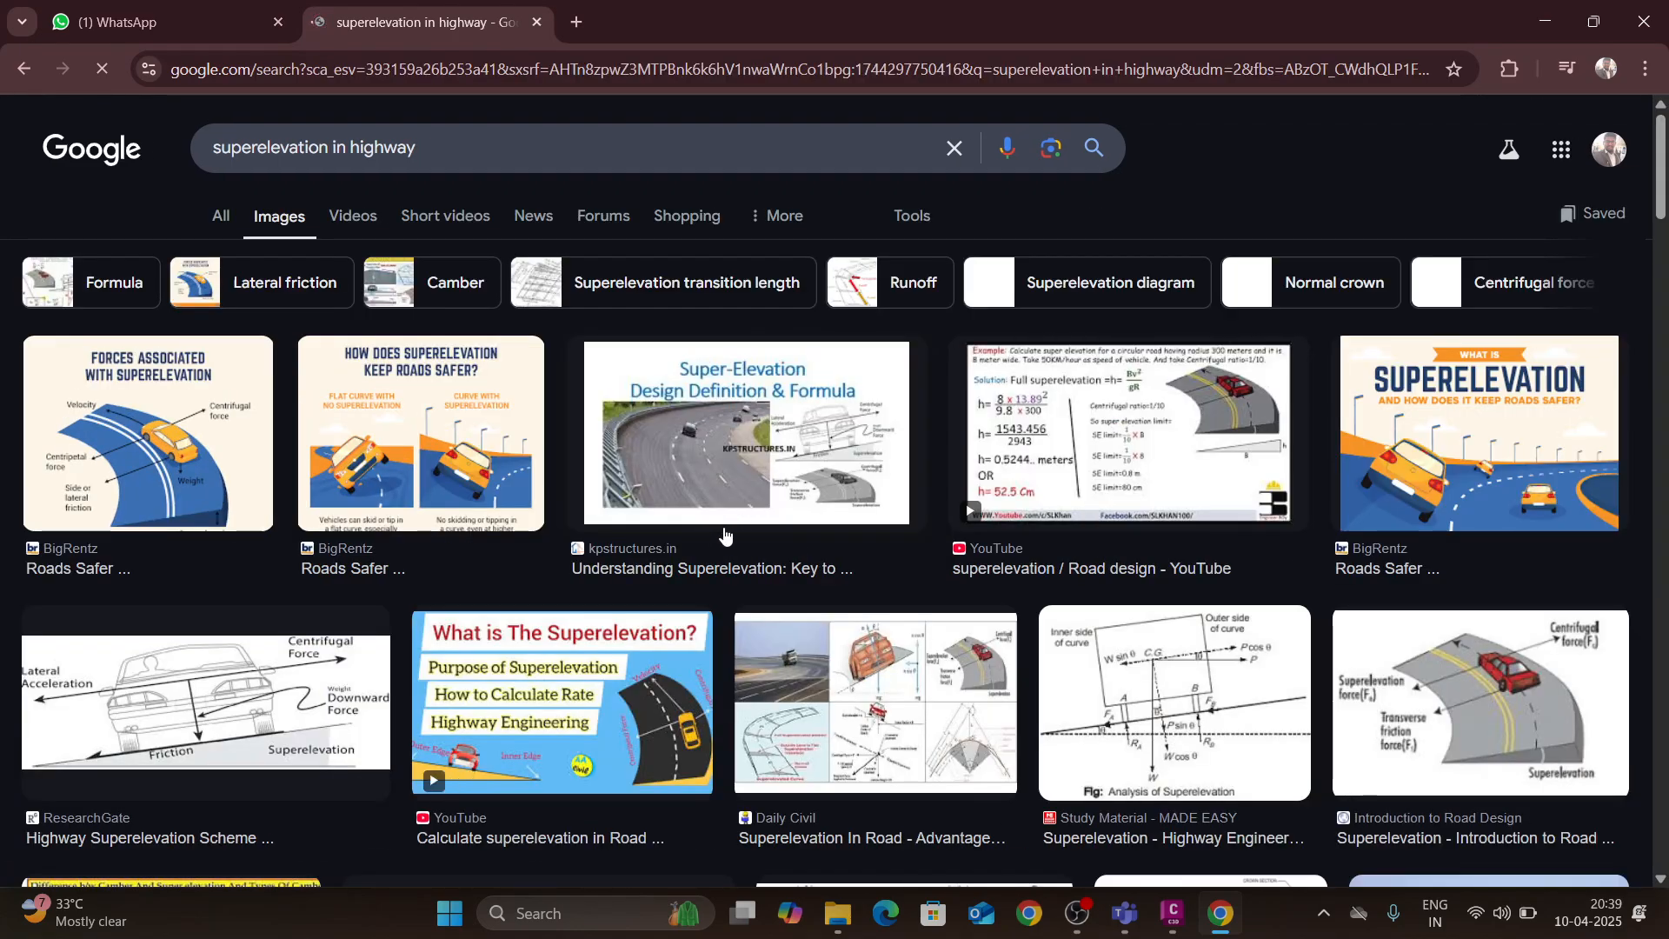
- Save the BigRentz superelevation runoff diagram to the Desktop as BR-Superelevation-asset-03-resized in JPEG format and view it maximized in Photos
scroll(711, 575, "down", 1)
scroll(711, 575, "down", 6)
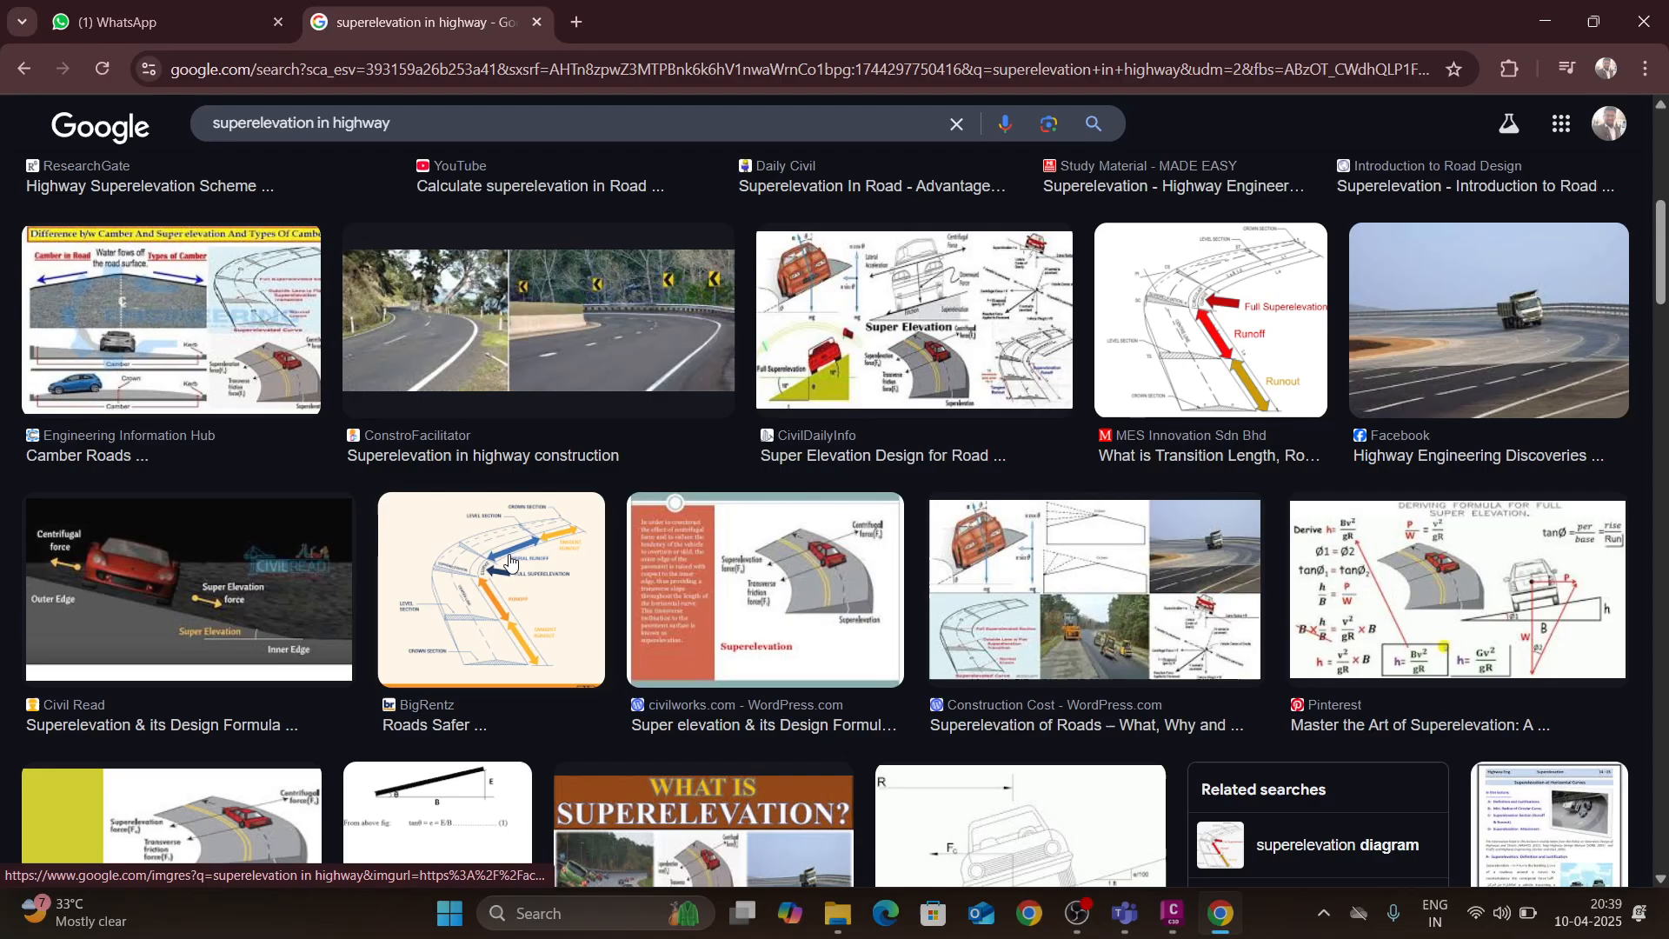
left_click(509, 509)
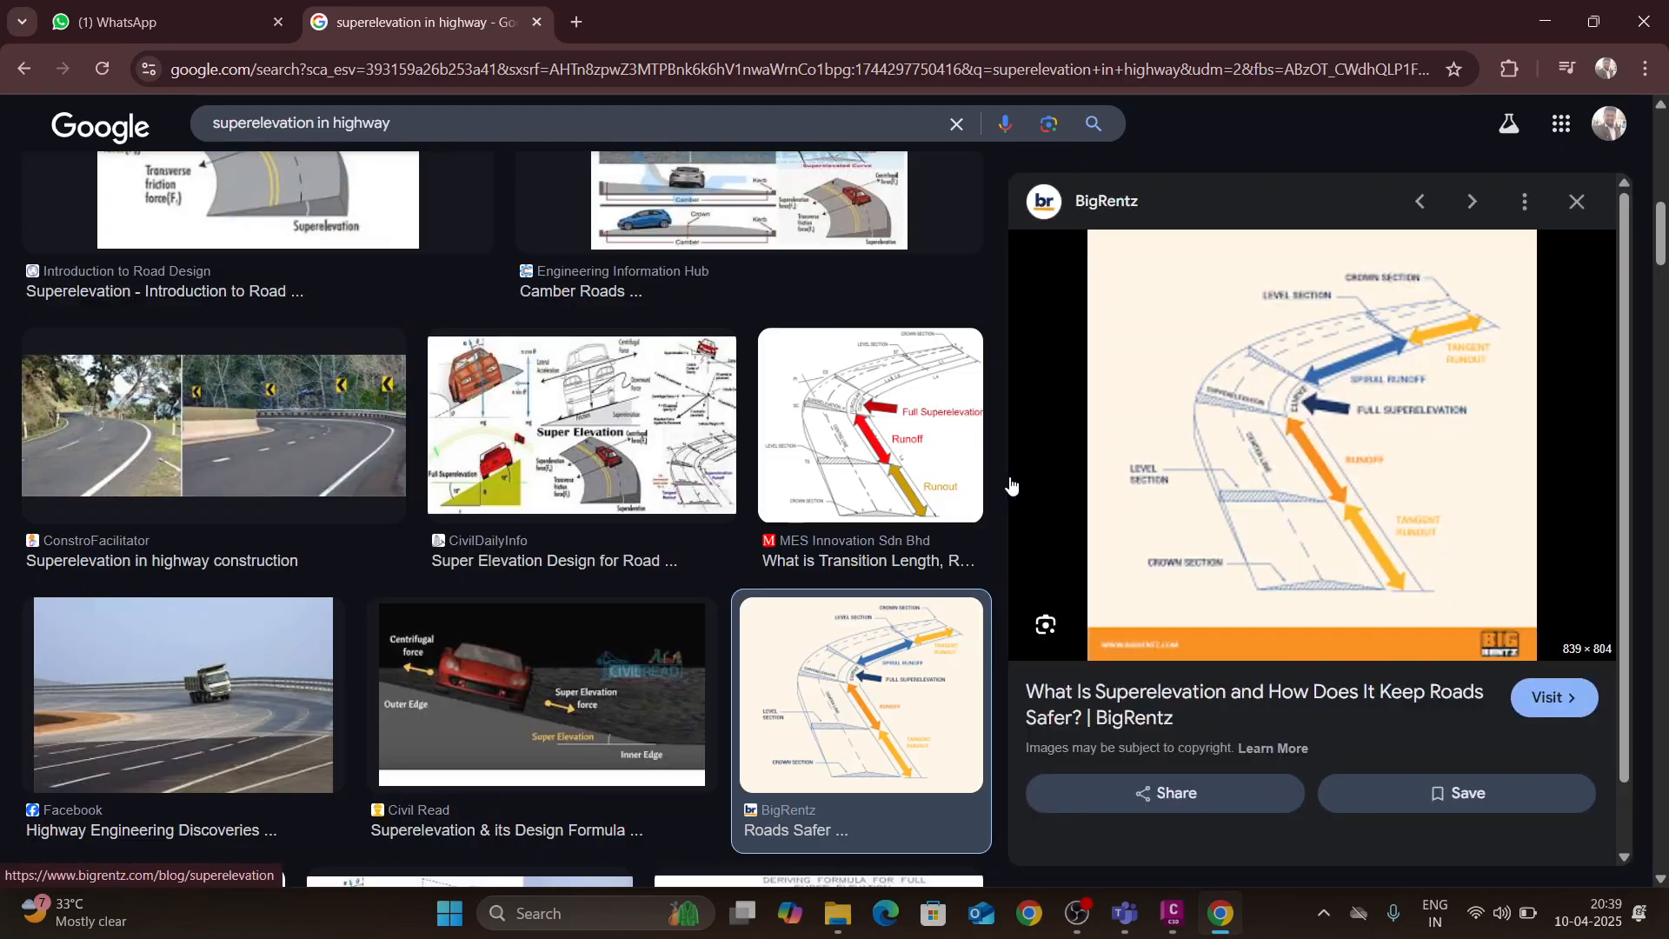
right_click(1284, 346)
left_click(1381, 644)
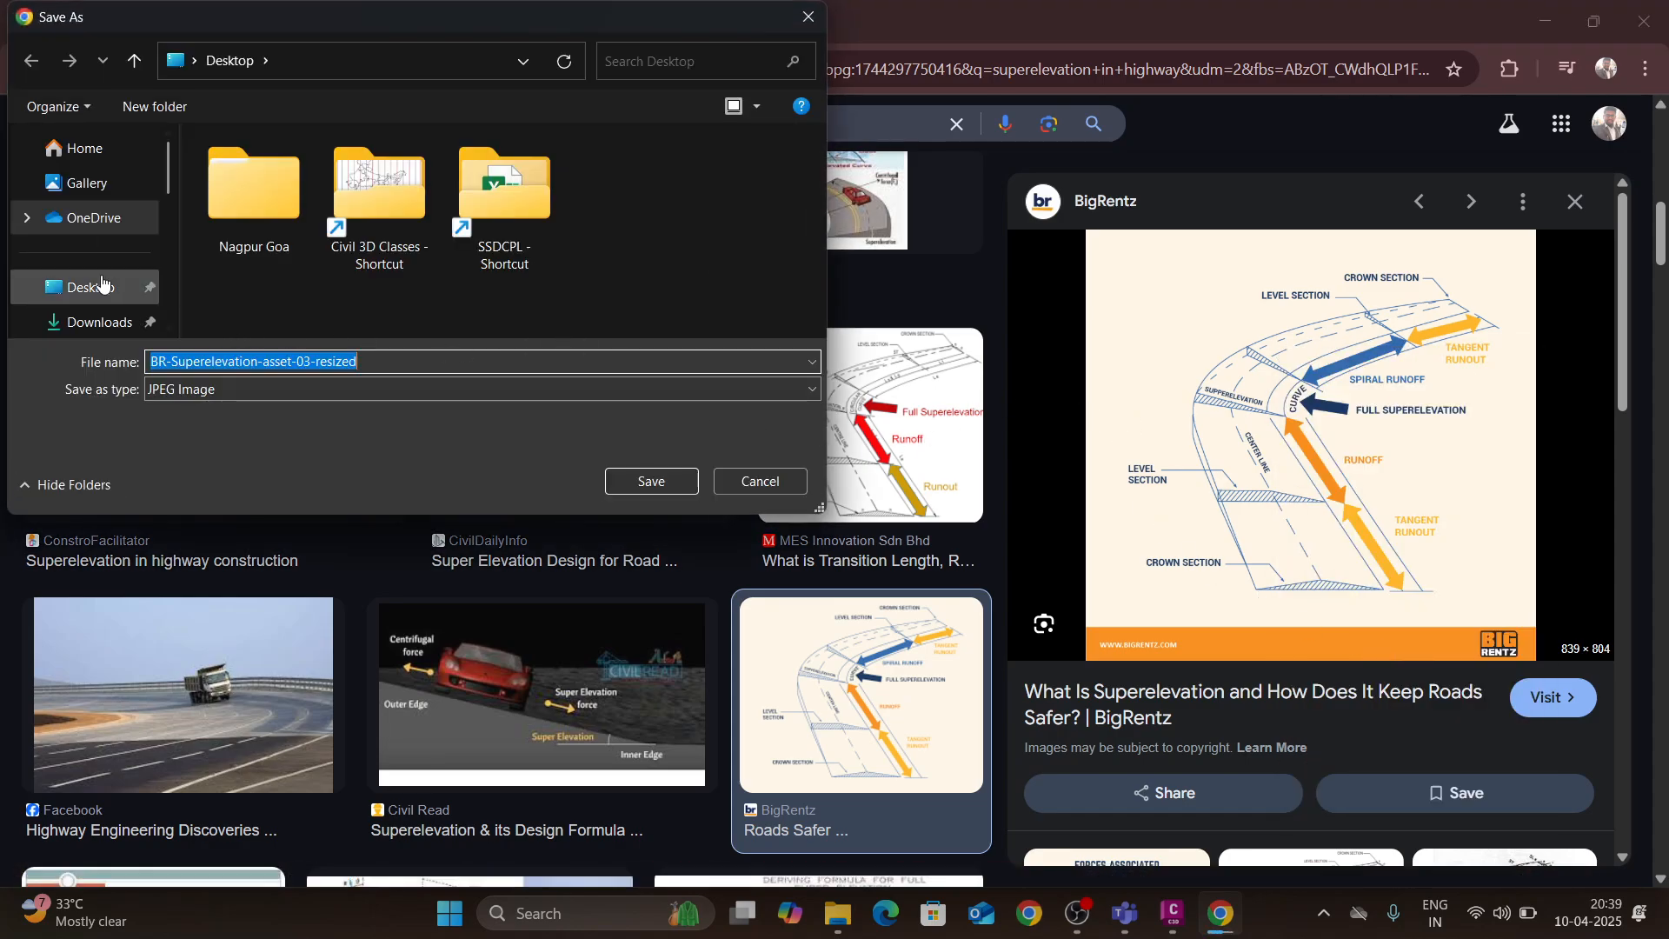
left_click(651, 486)
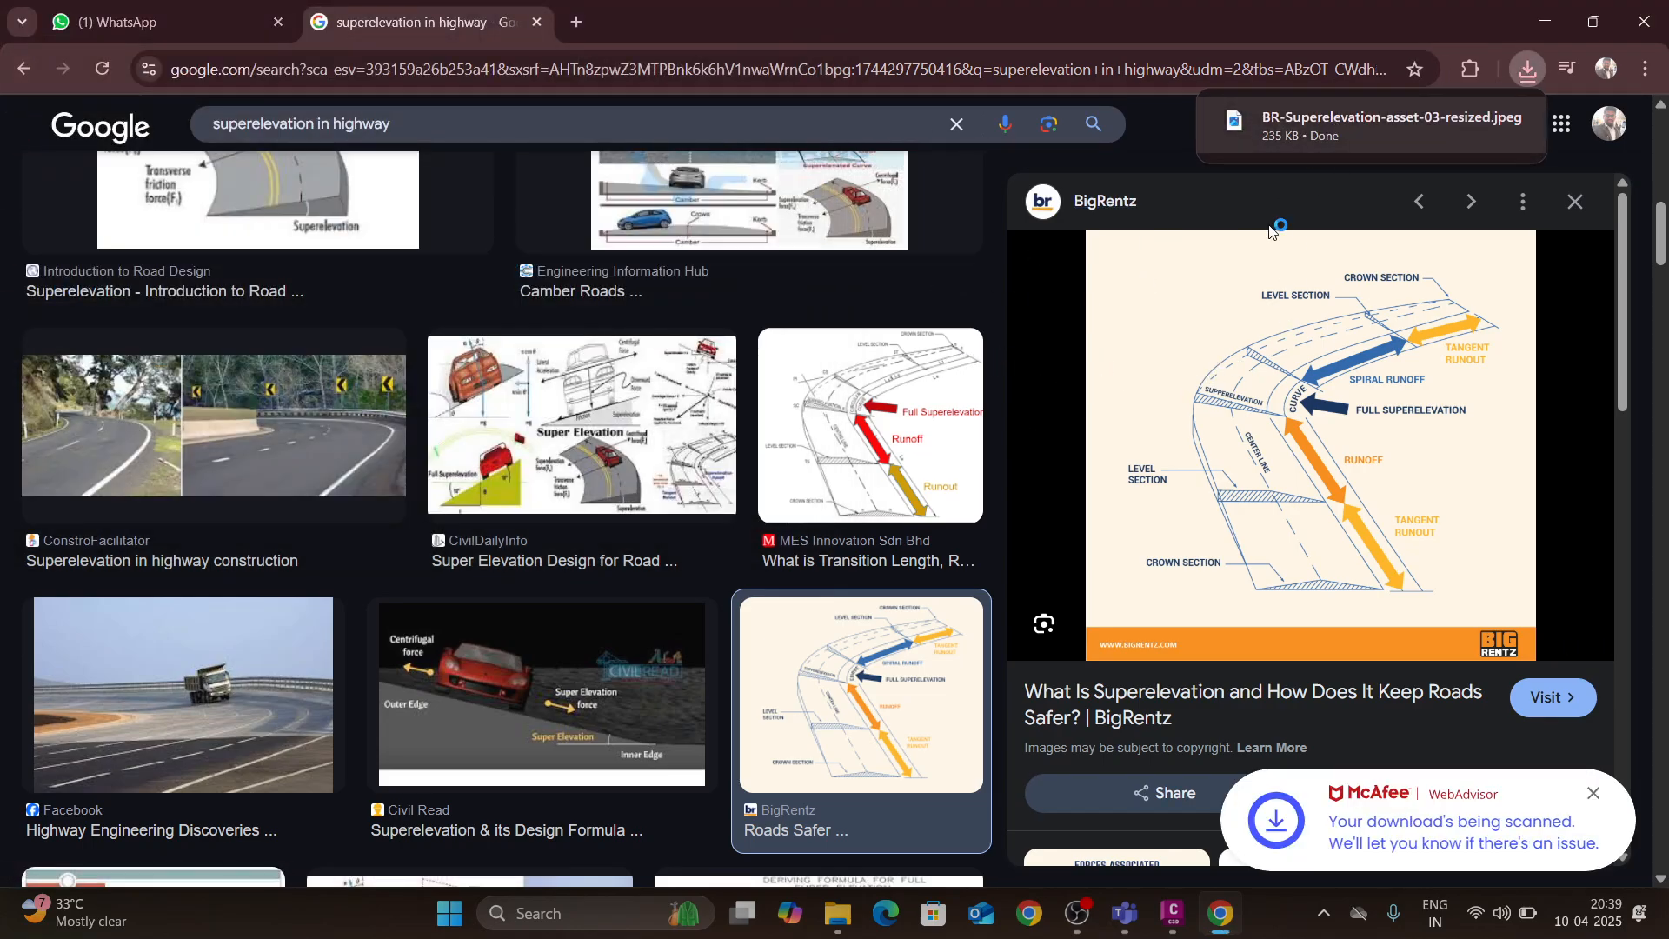
left_click(1329, 128)
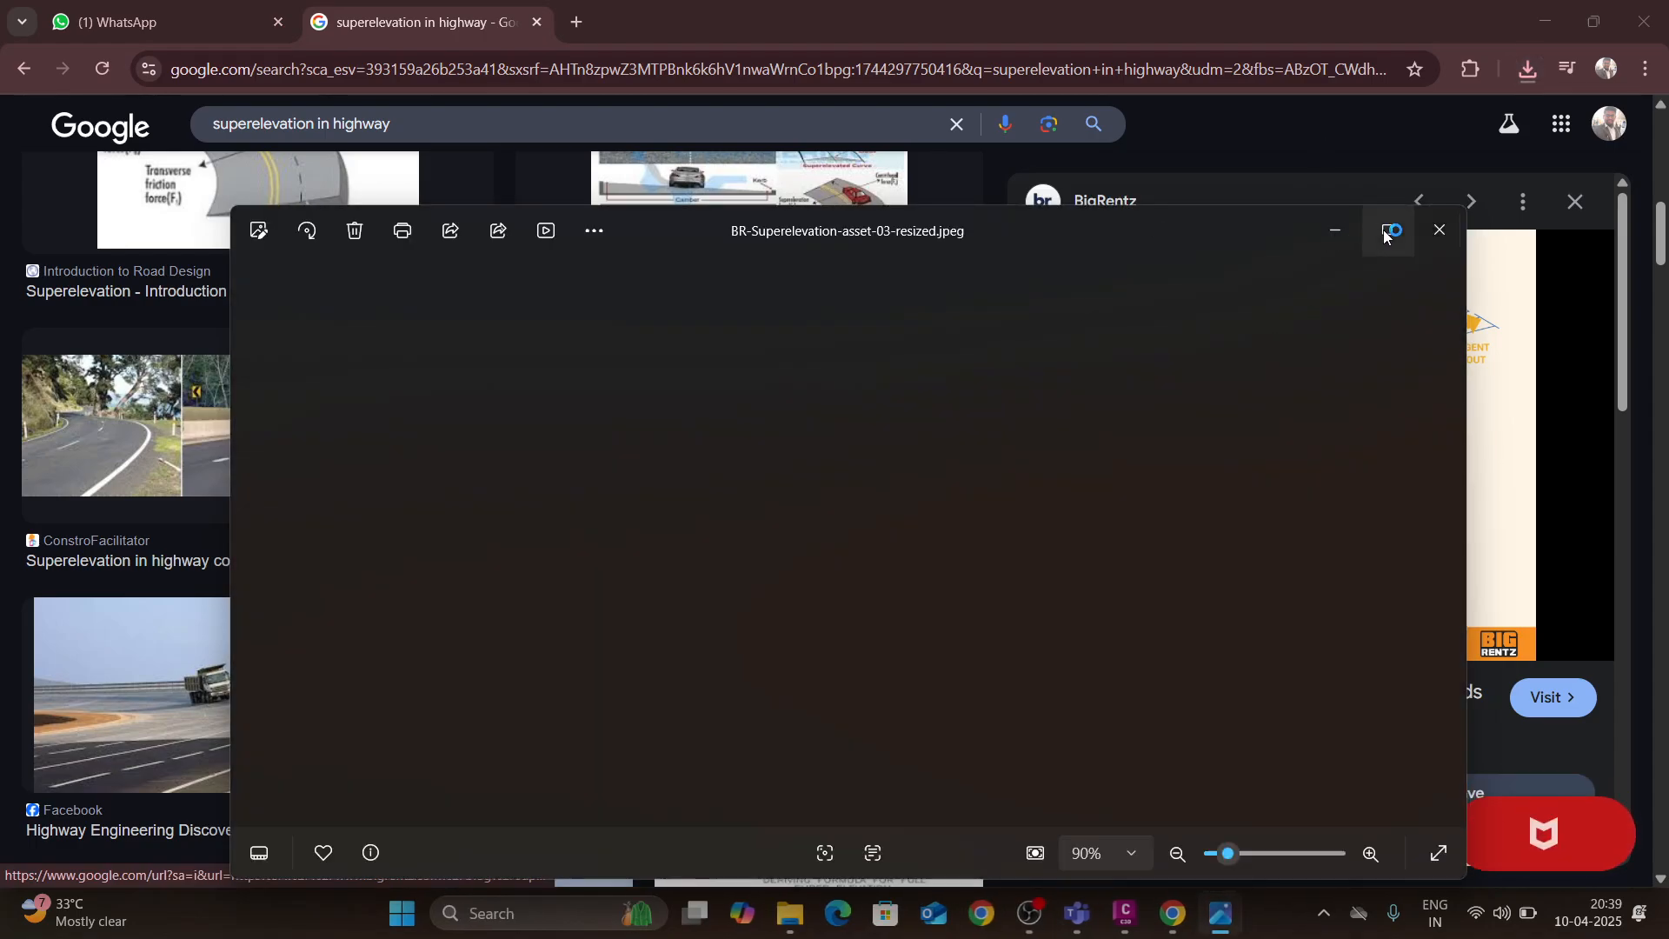
left_click(1388, 229)
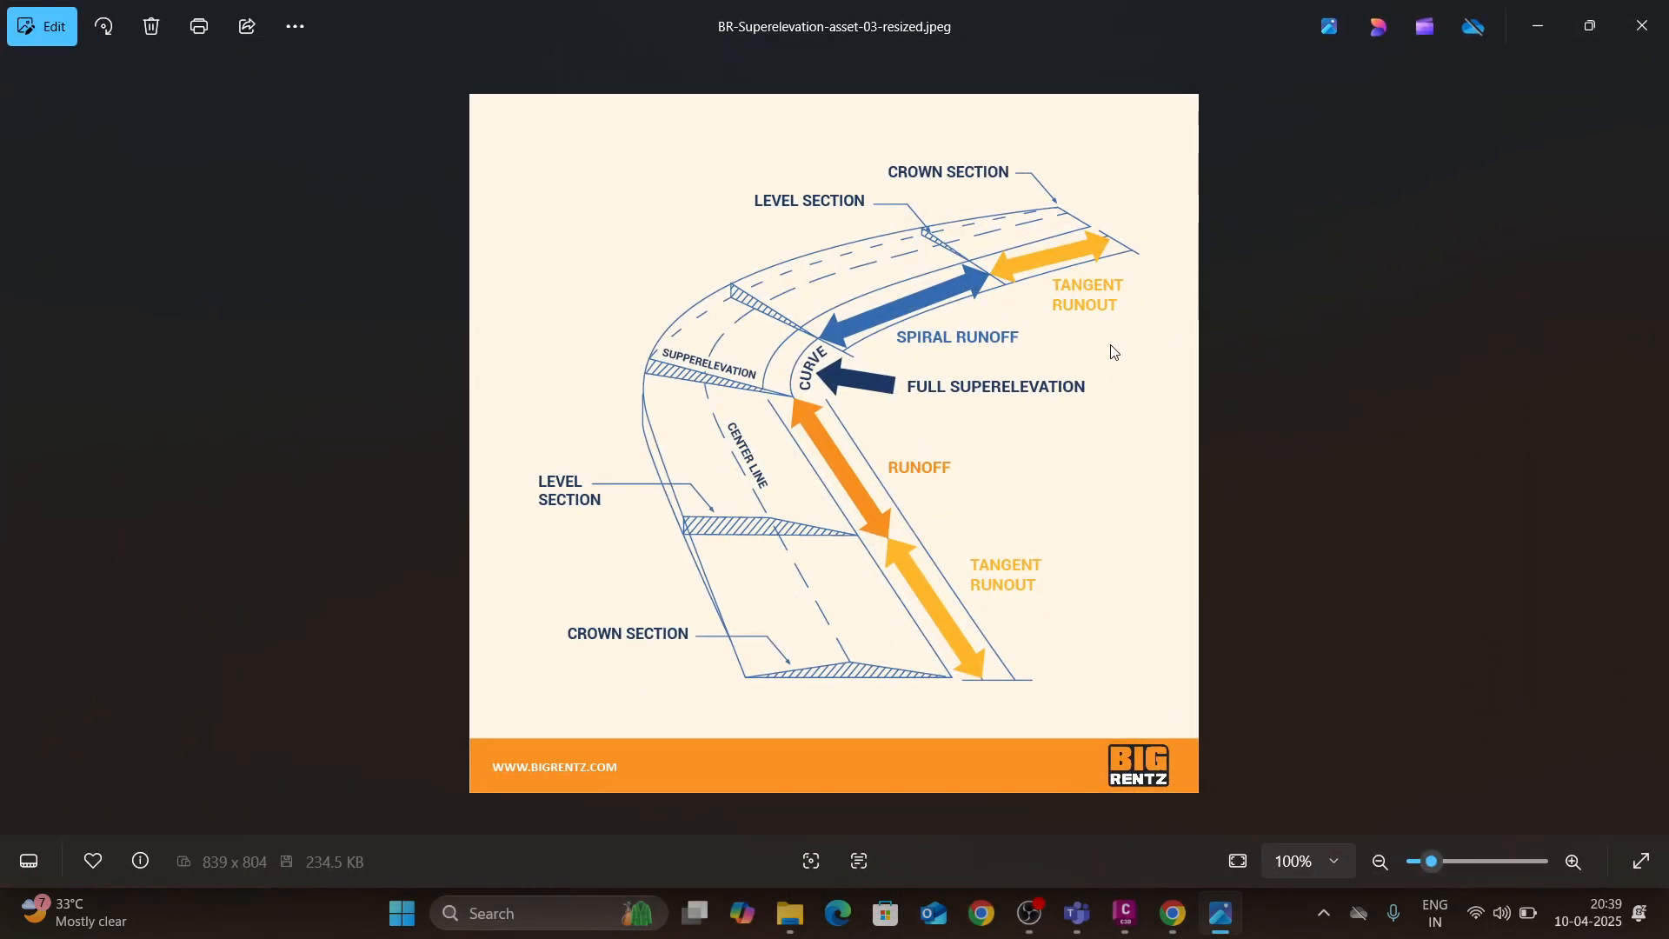
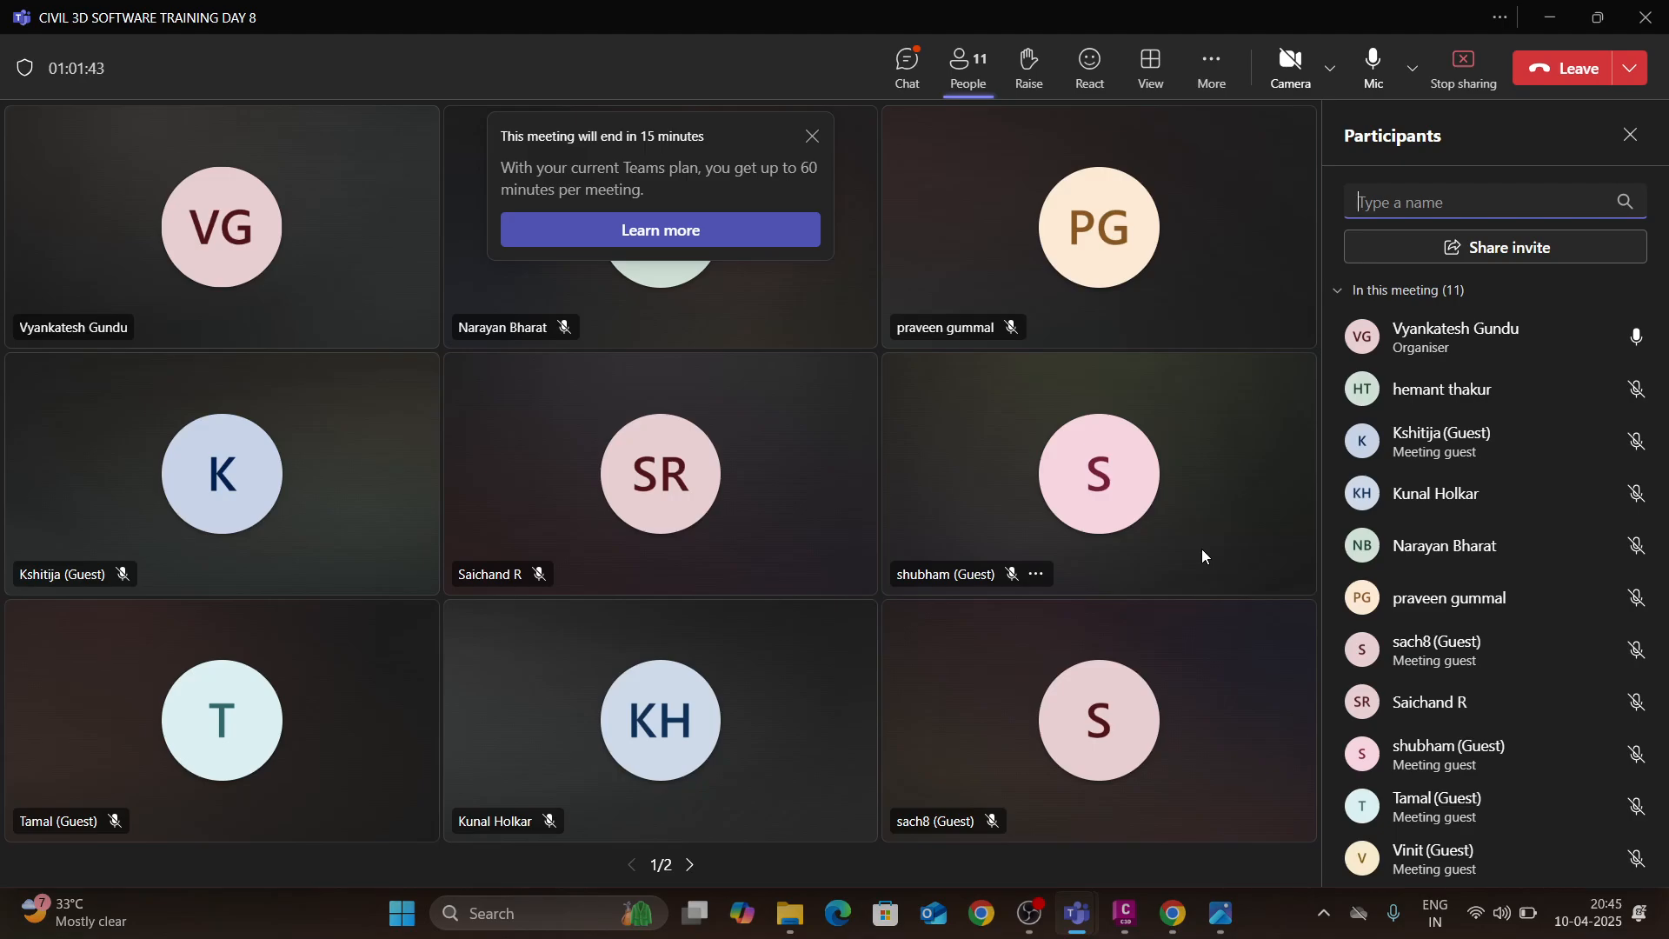
- Dismiss the time-limit notice in the Microsoft Teams meeting and glance at the superelevation diagram in Photos before minimizing it
left_click(812, 137)
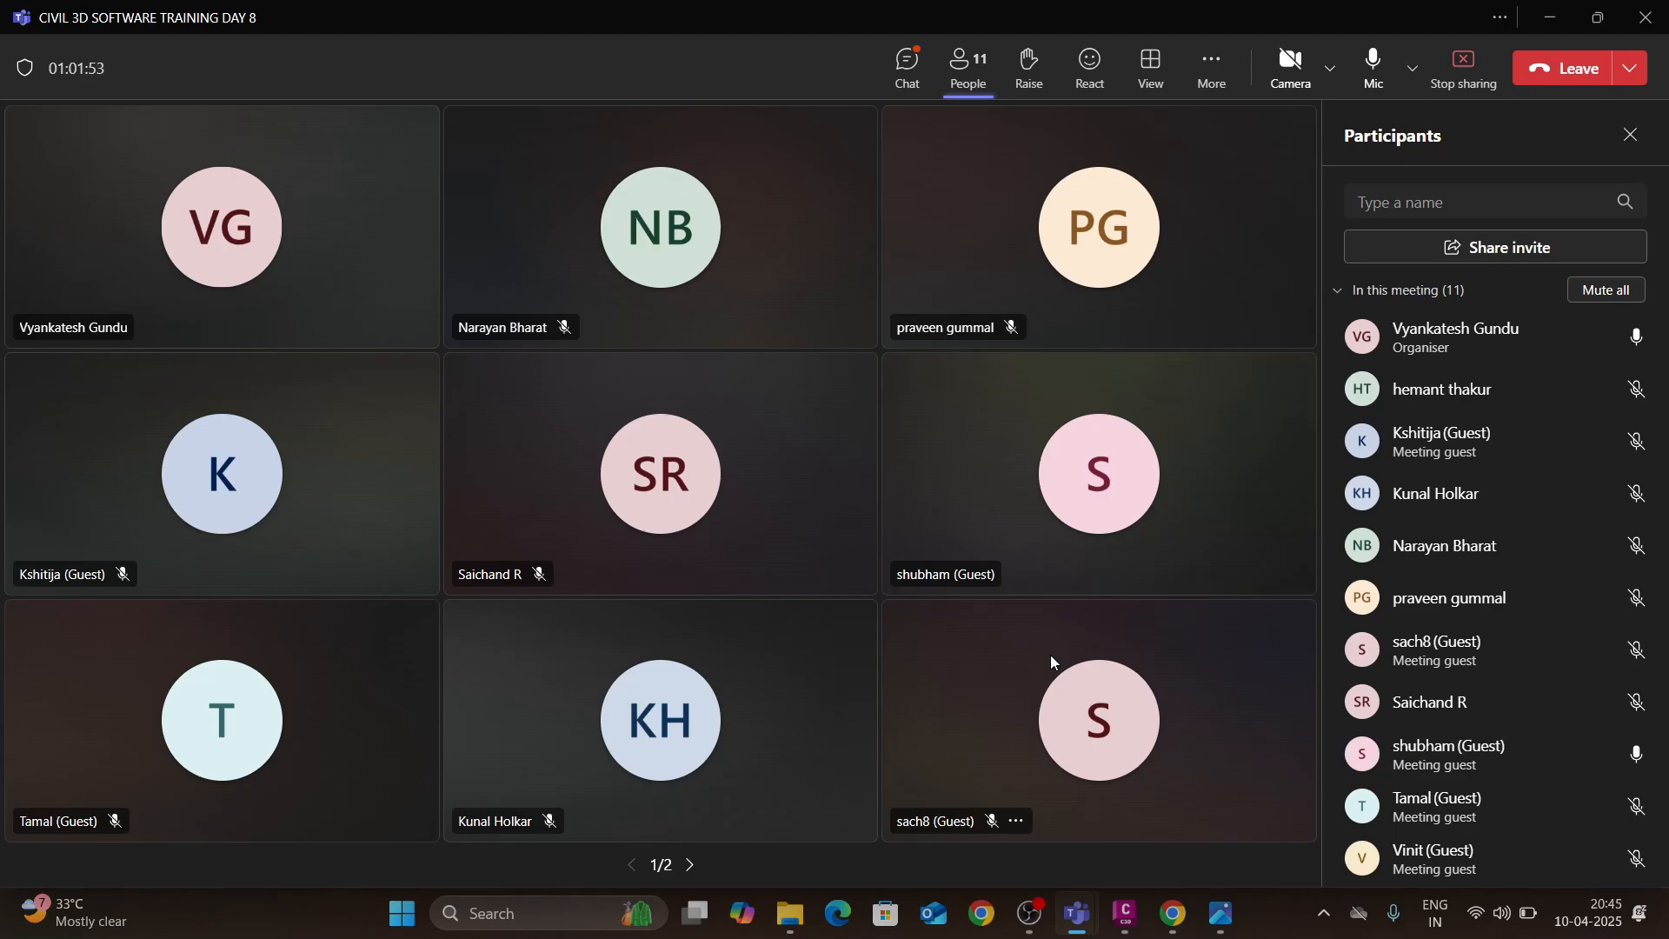
left_click(1218, 915)
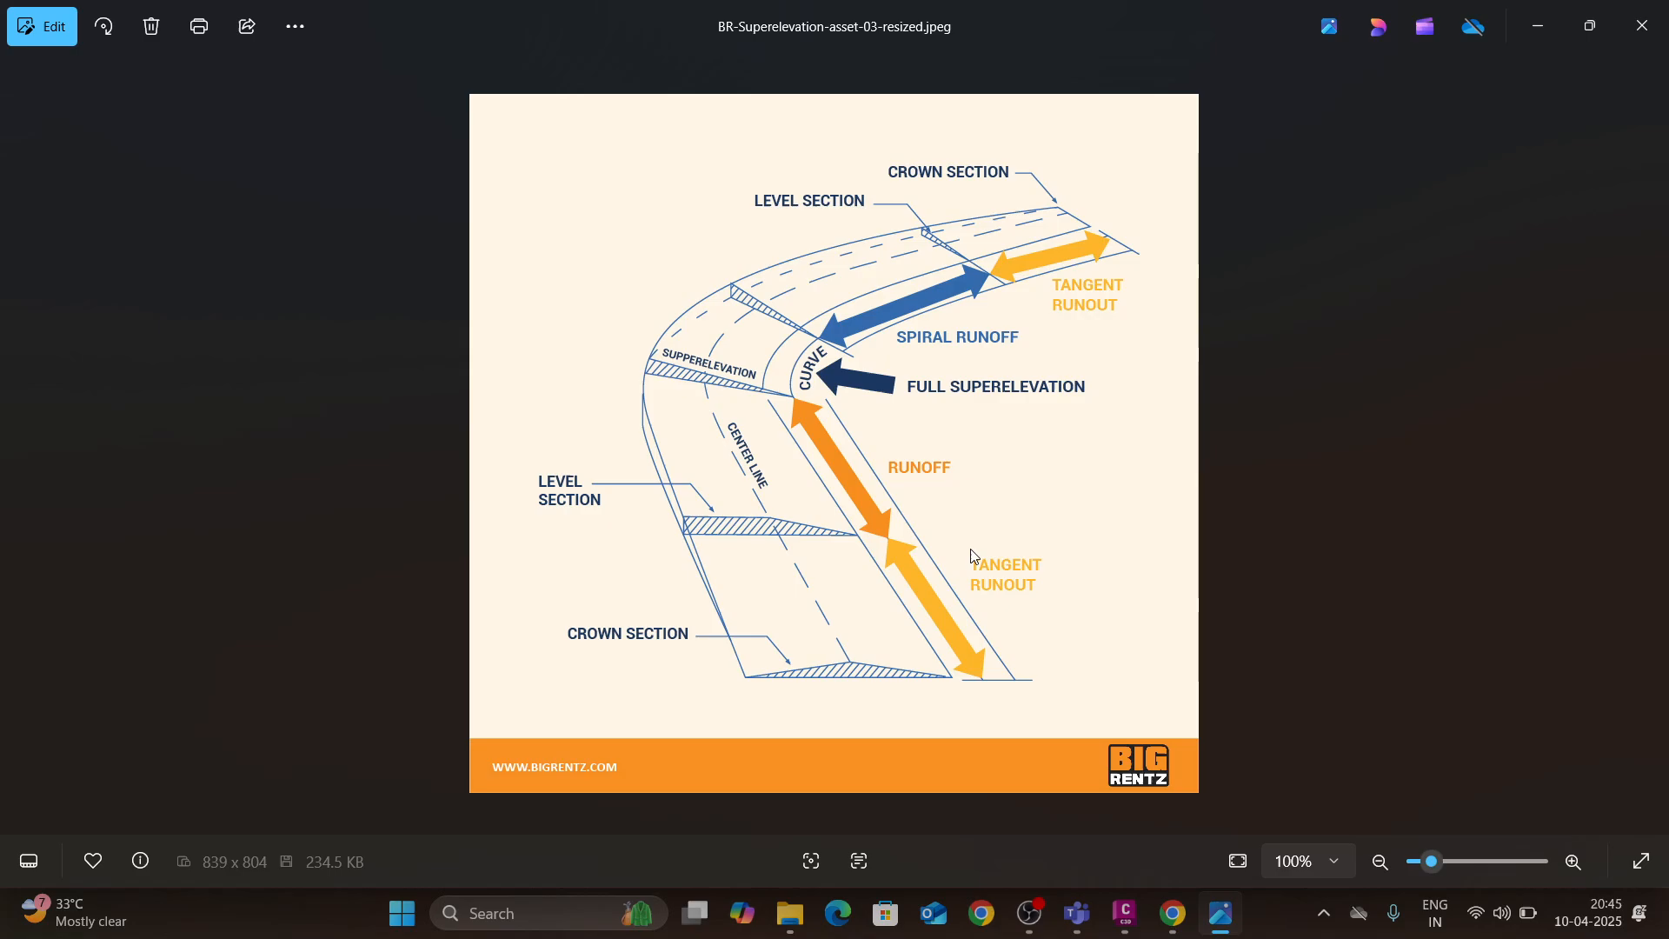
left_click(1540, 30)
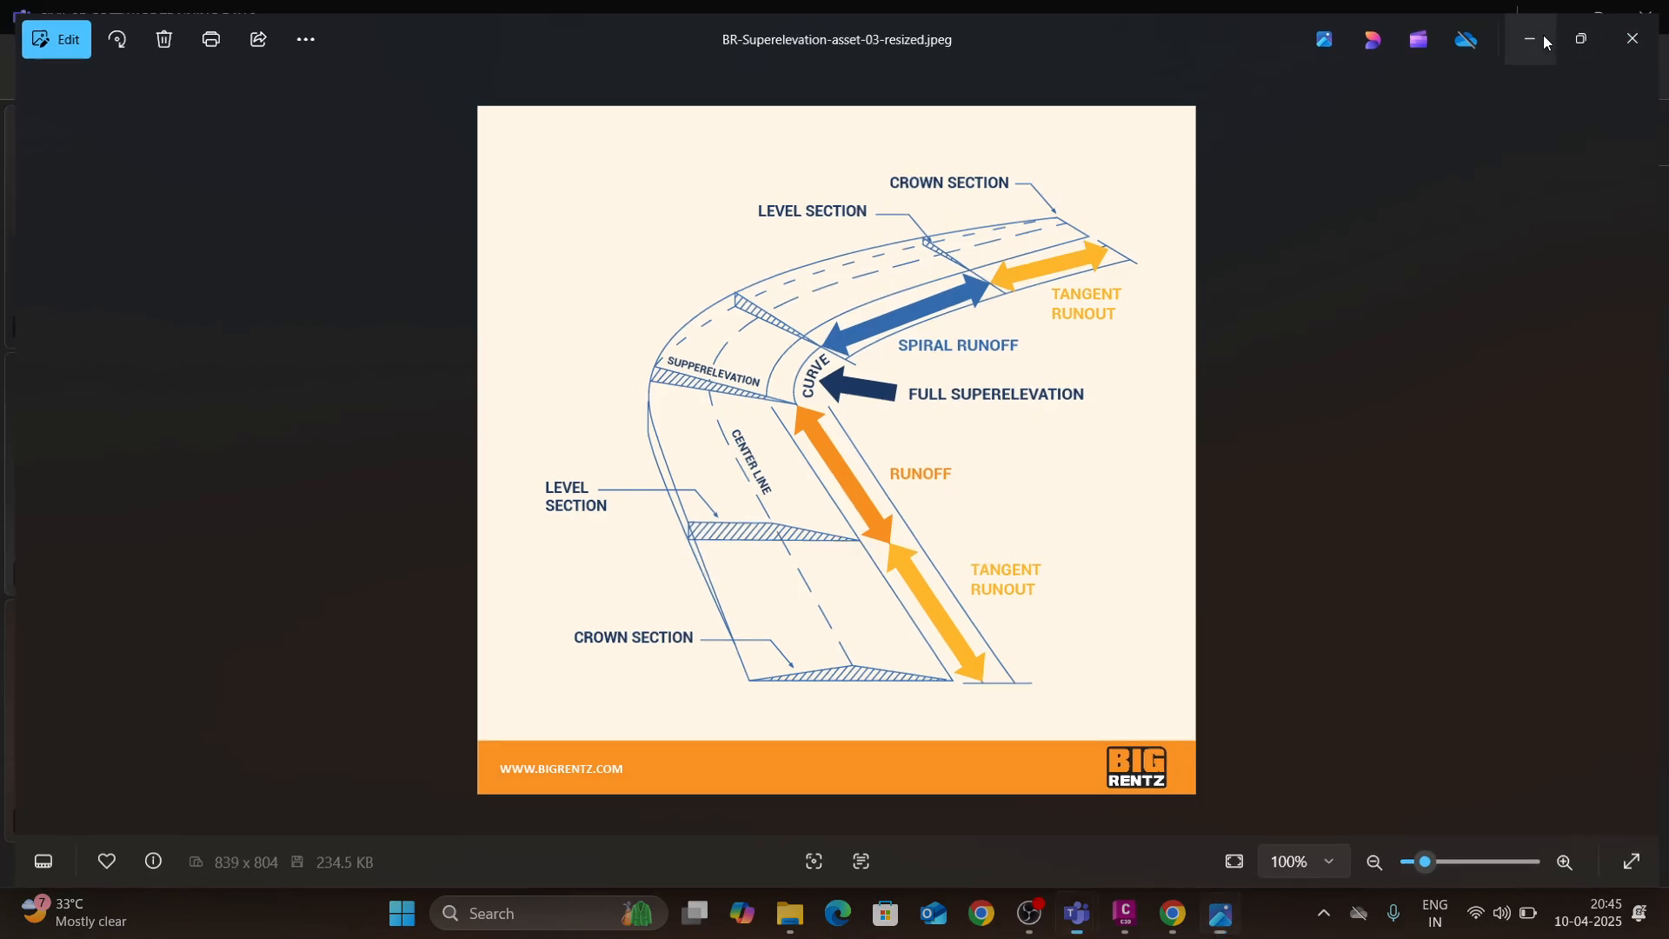
mouse_move(1180, 917)
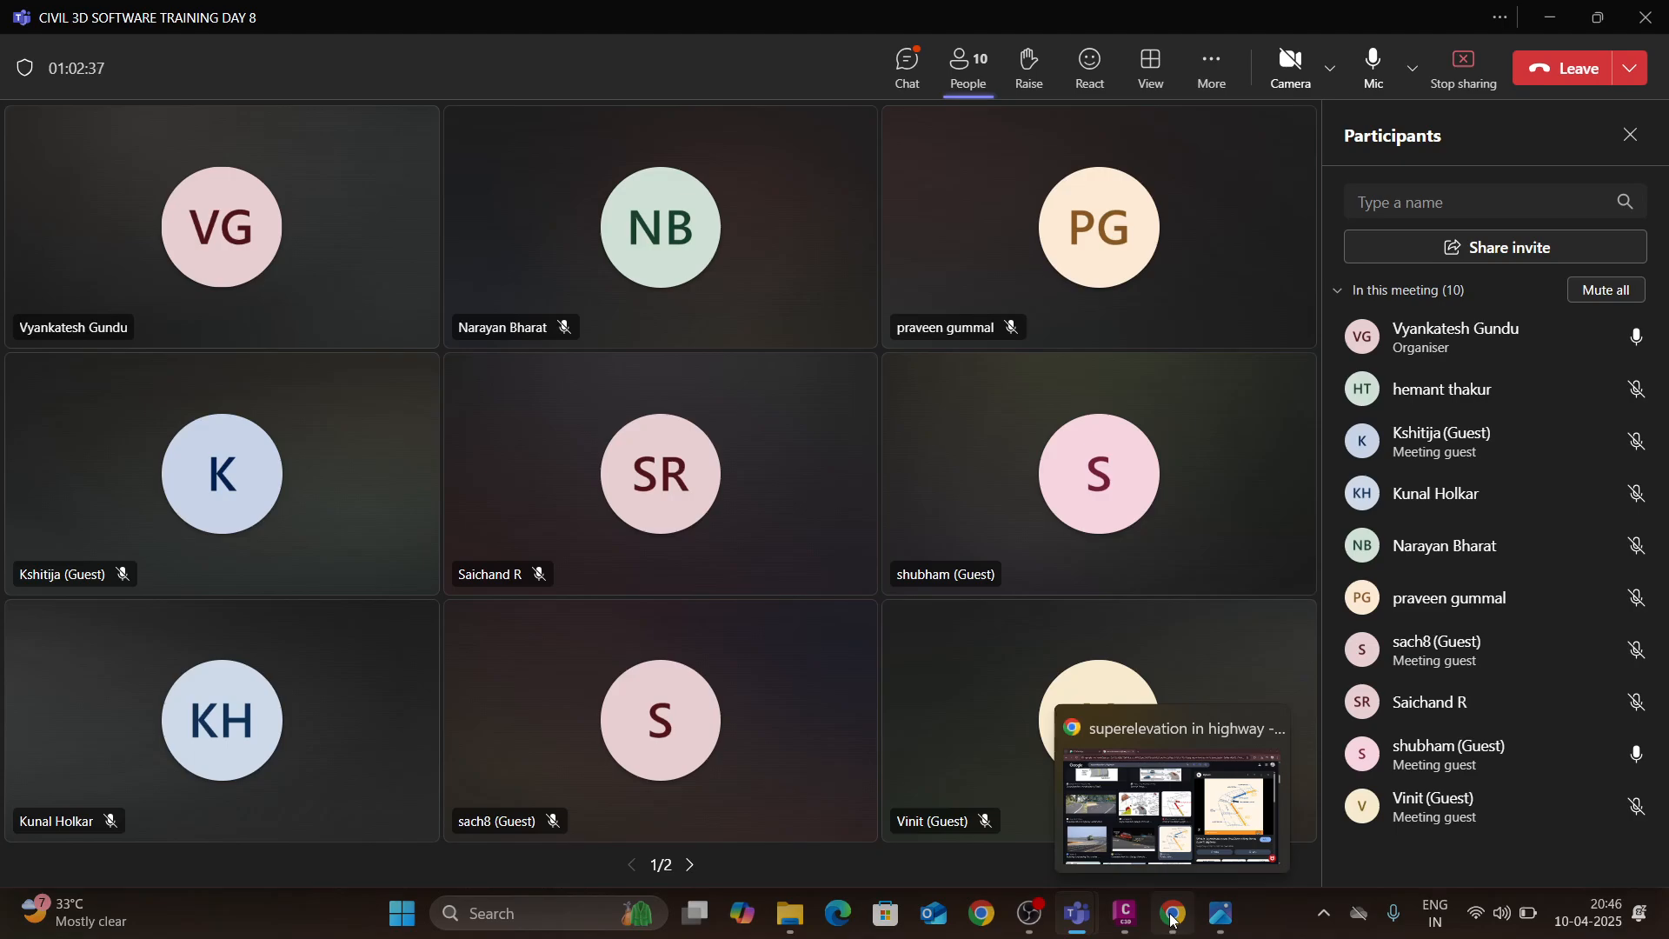
- Switch to Civil 3D, glance at the Station adn Curve Report workbook in Excel, and minimize both windows
left_click(1128, 917)
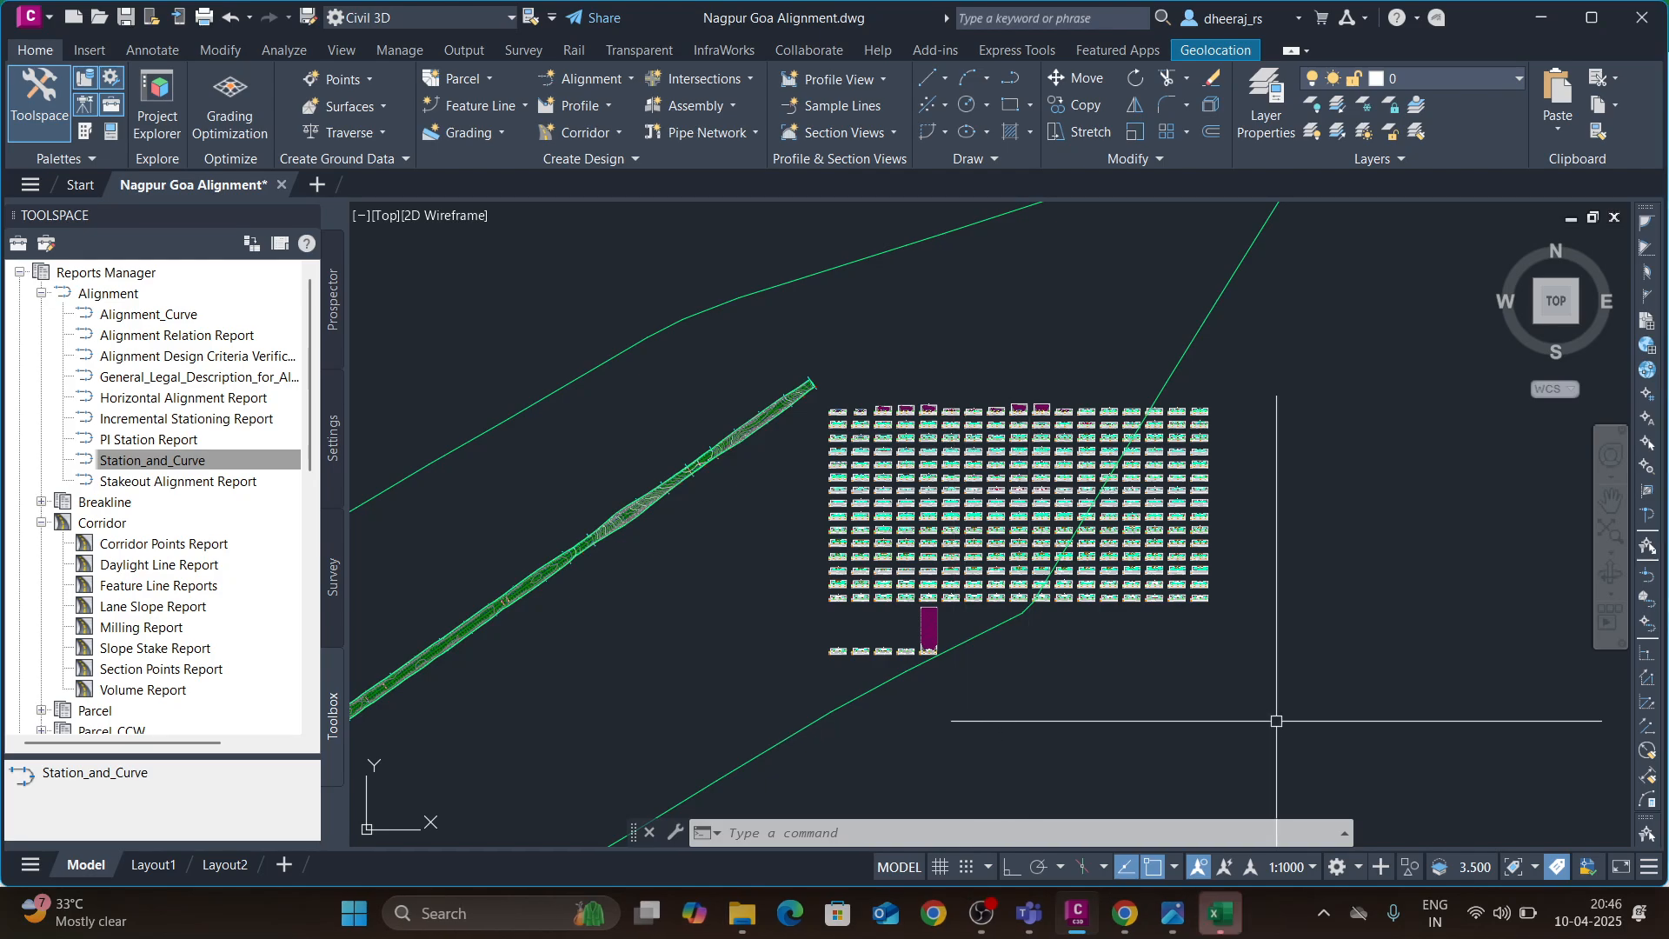
left_click(1217, 912)
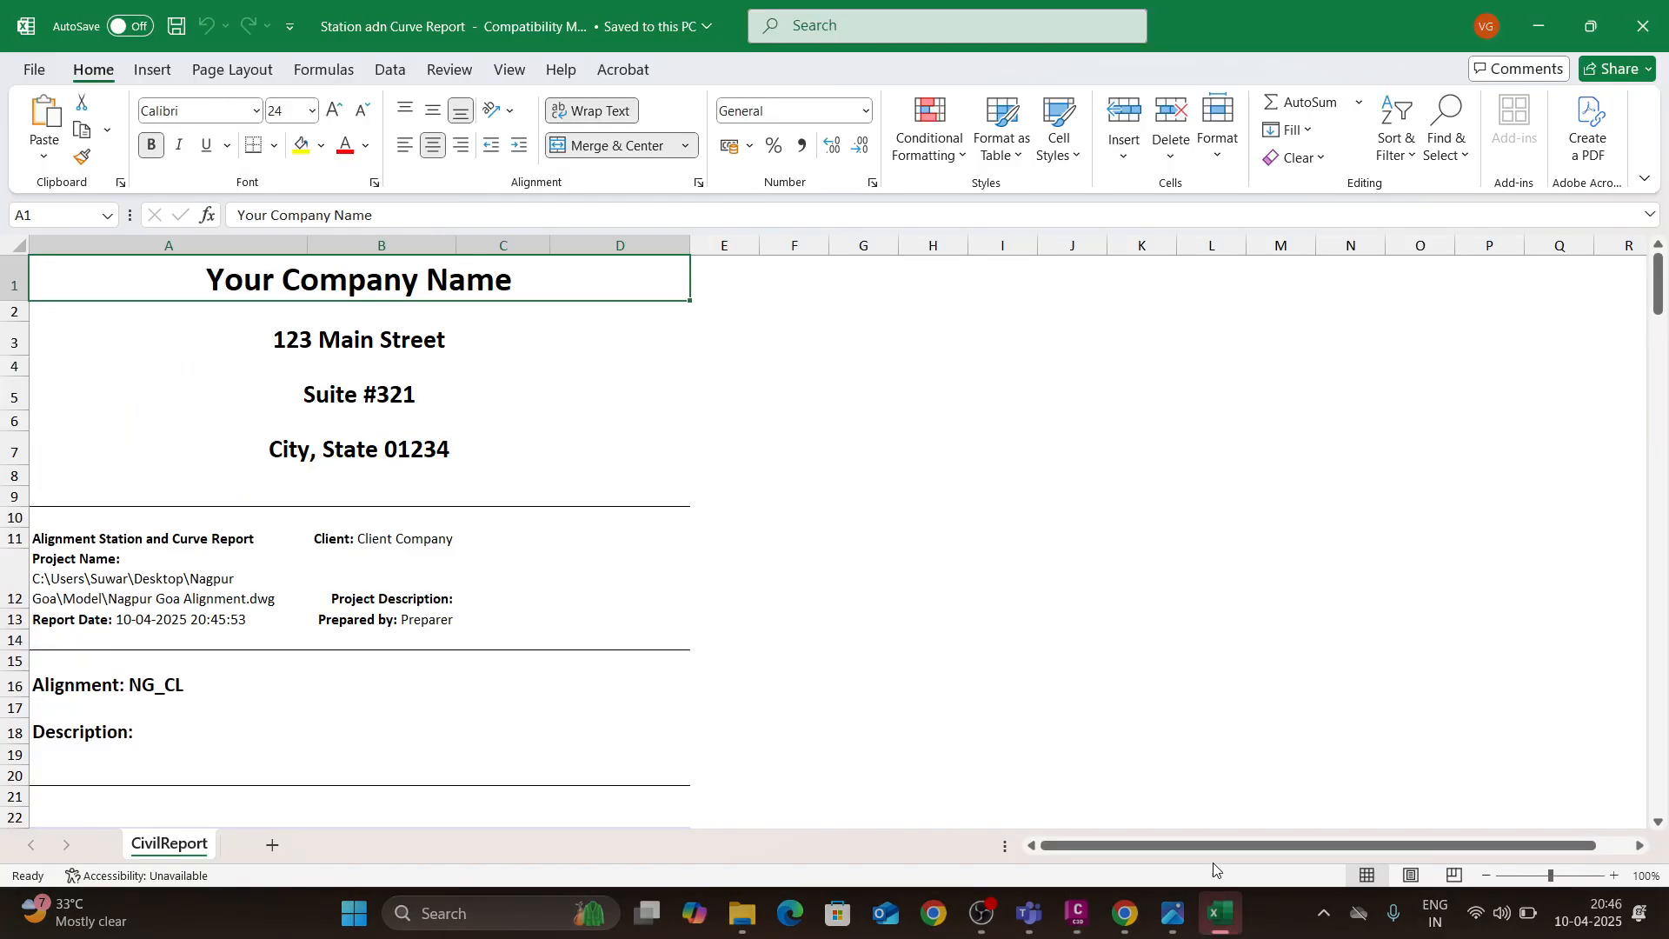
left_click(1532, 17)
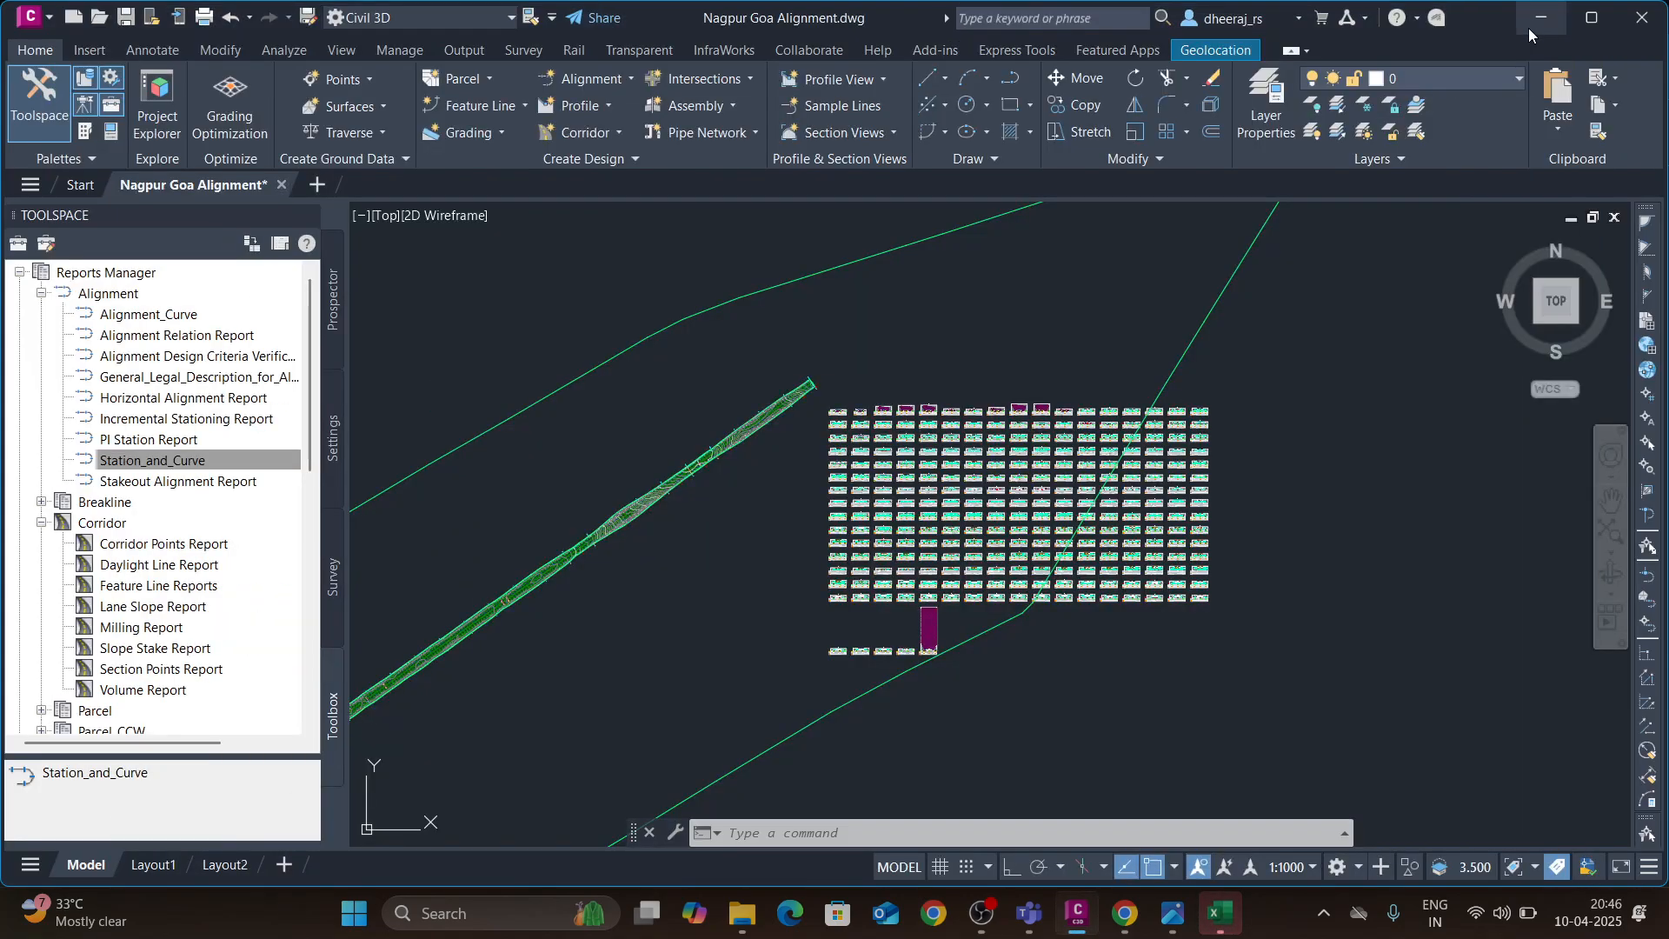
left_click(1536, 19)
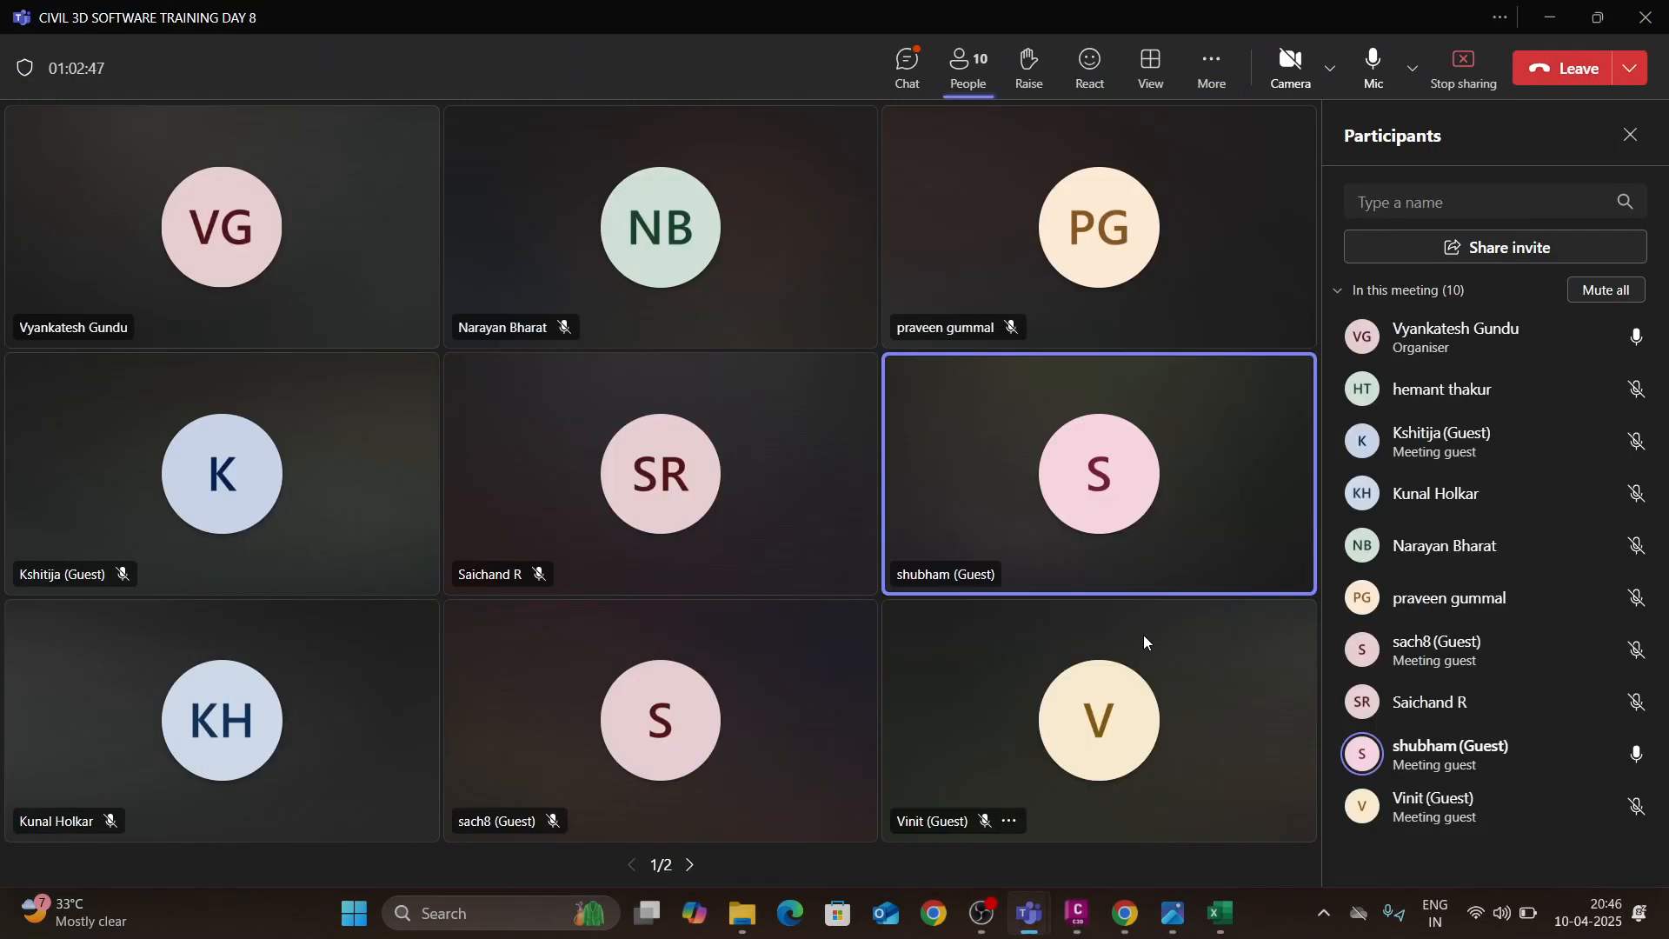
- Switch to Civil 3D and examine the road assembly in the drawing, including its median, pavement layers and daylight slopes
left_click(1076, 919)
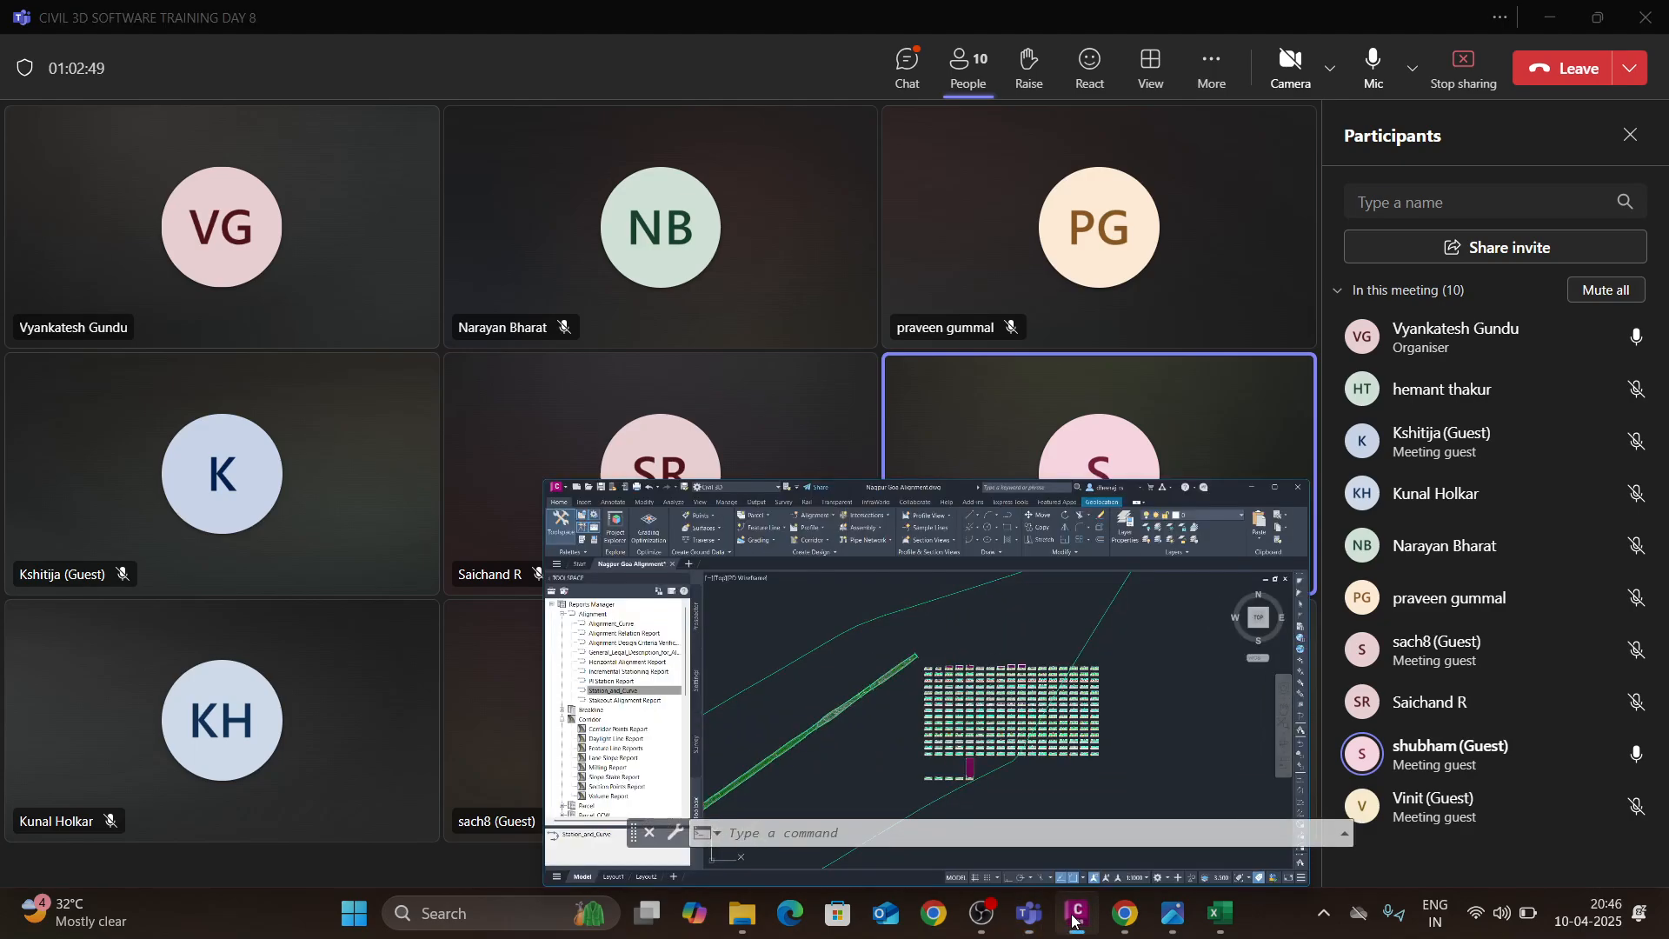
left_click(1079, 915)
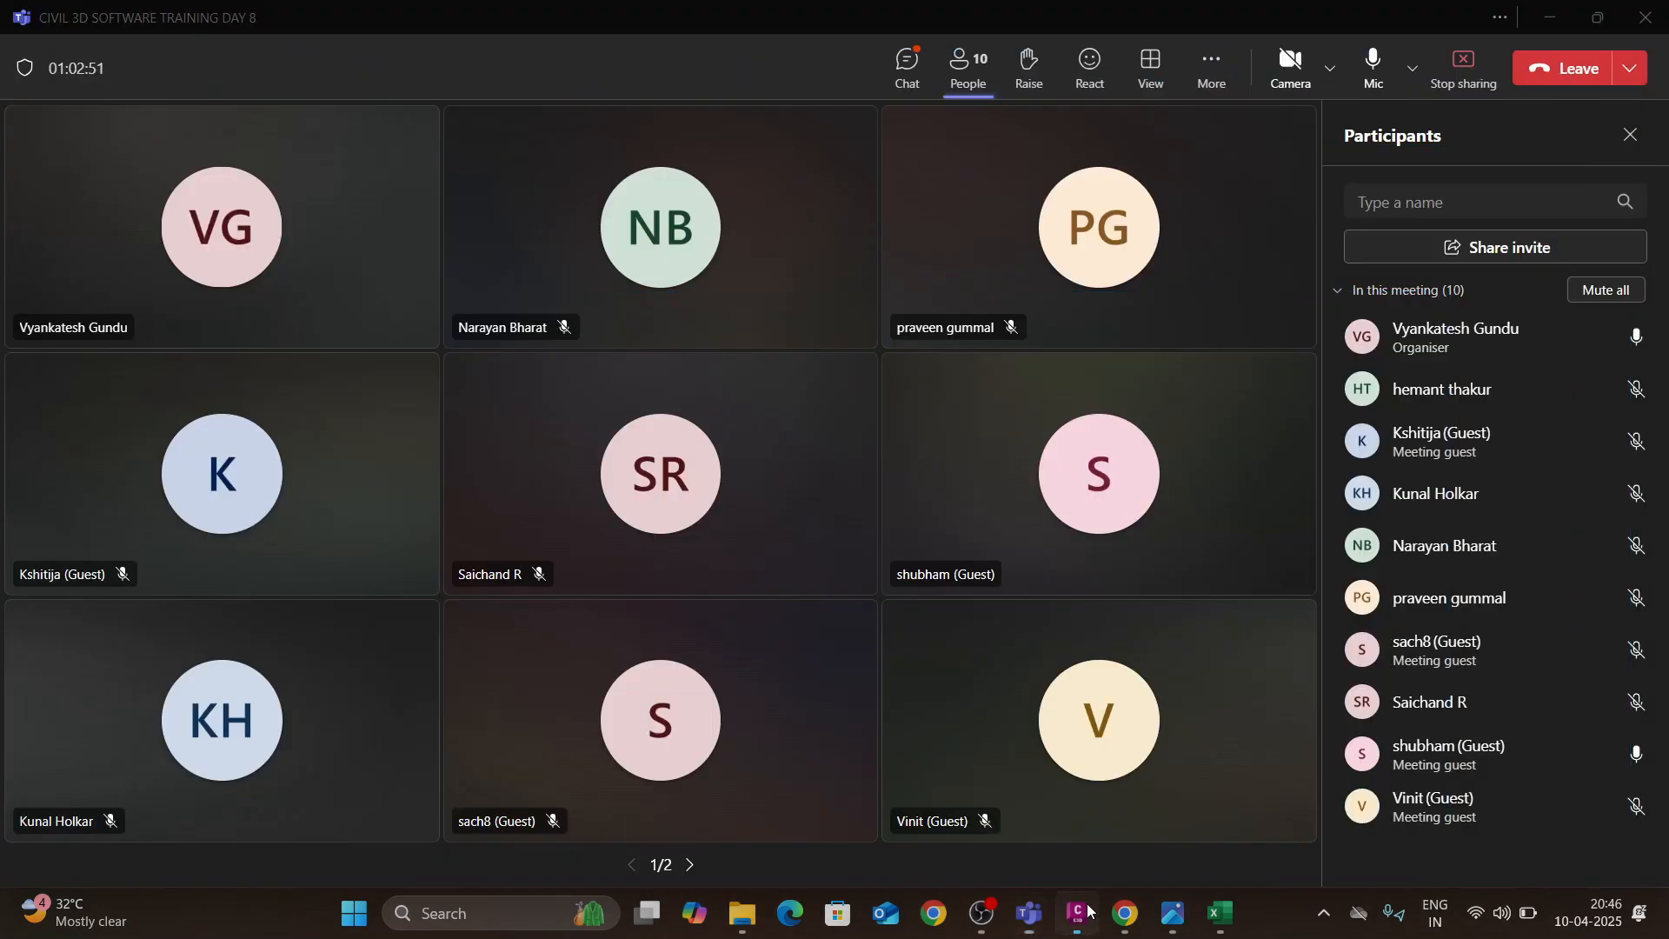
left_click(1077, 913)
scroll(1041, 611, "down", 4)
scroll(936, 522, "down", 4)
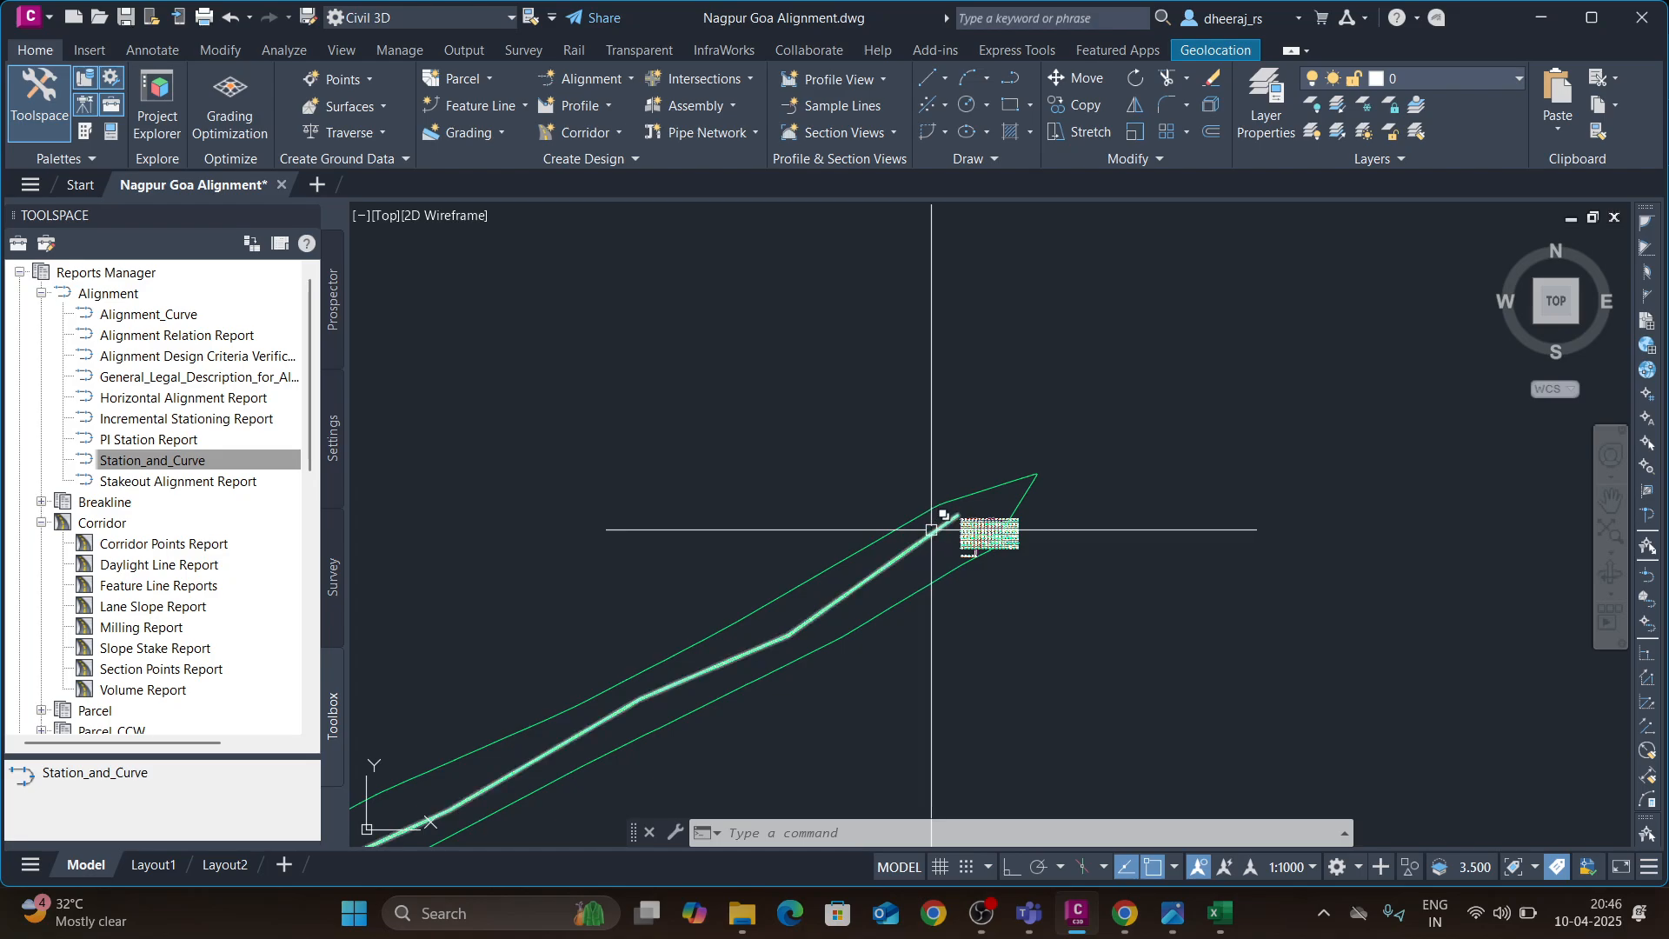
middle_click_drag(902, 537, 1368, 455)
middle_click_drag(874, 571, 1117, 485)
middle_click_drag(723, 631, 1083, 430)
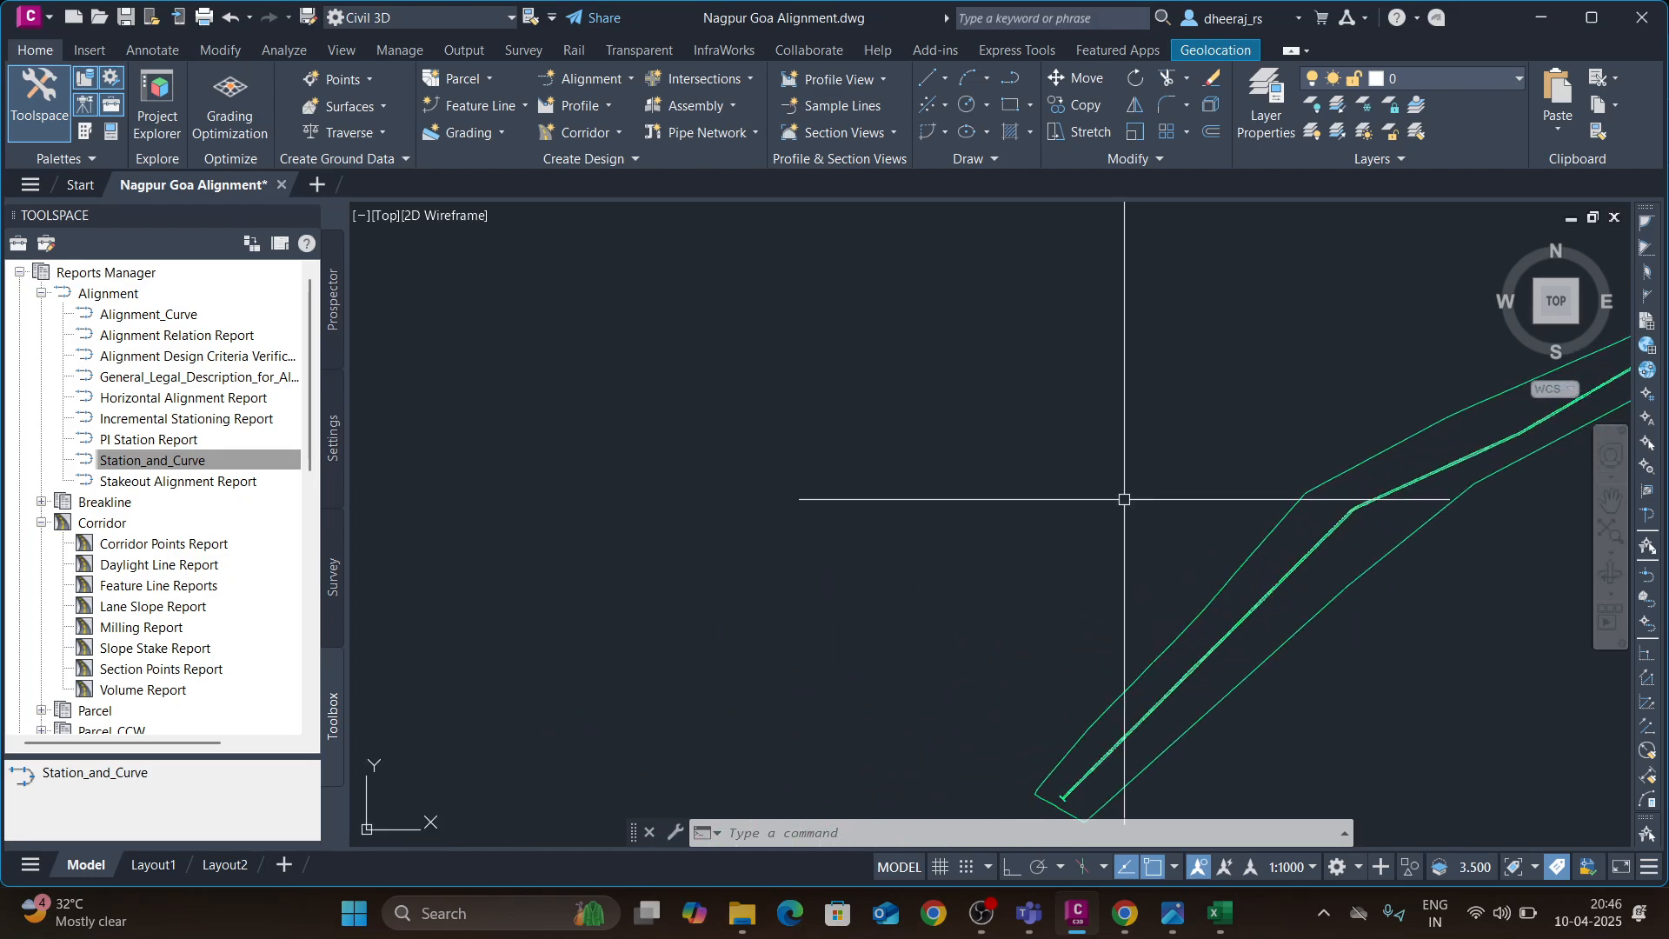
scroll(877, 620, "down", 5)
middle_click_drag(1203, 418, 1047, 516)
scroll(1048, 486, "up", 10)
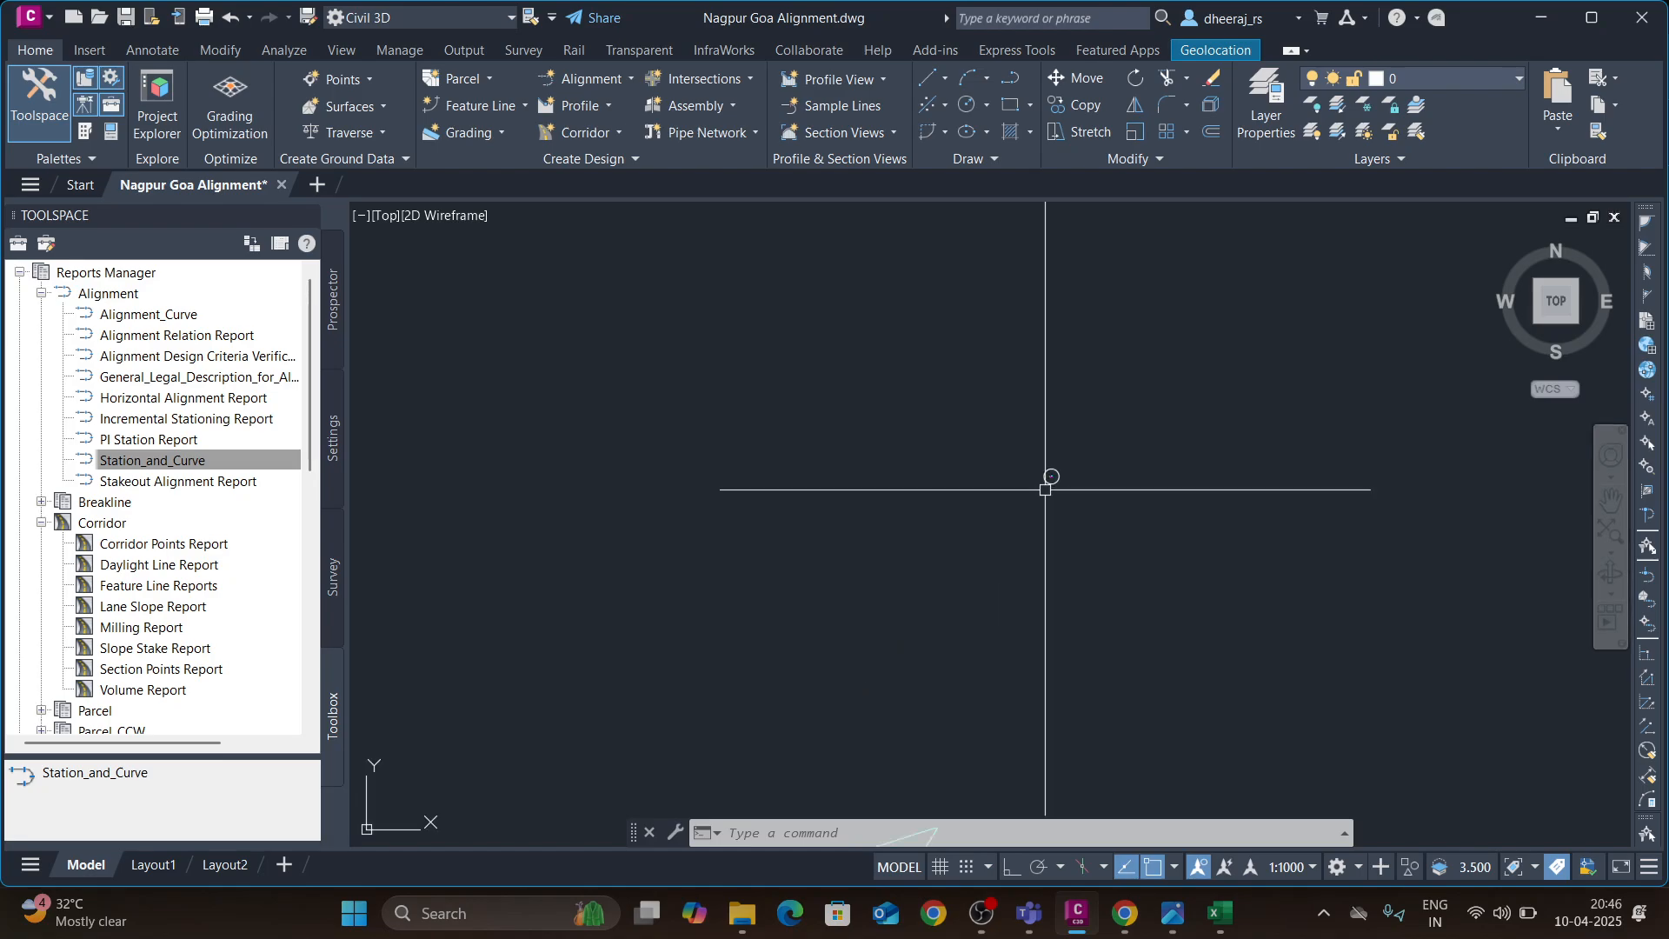
scroll(999, 454, "up", 6)
scroll(1082, 447, "up", 2)
middle_click_drag(1081, 447, 924, 595)
scroll(869, 612, "up", 8)
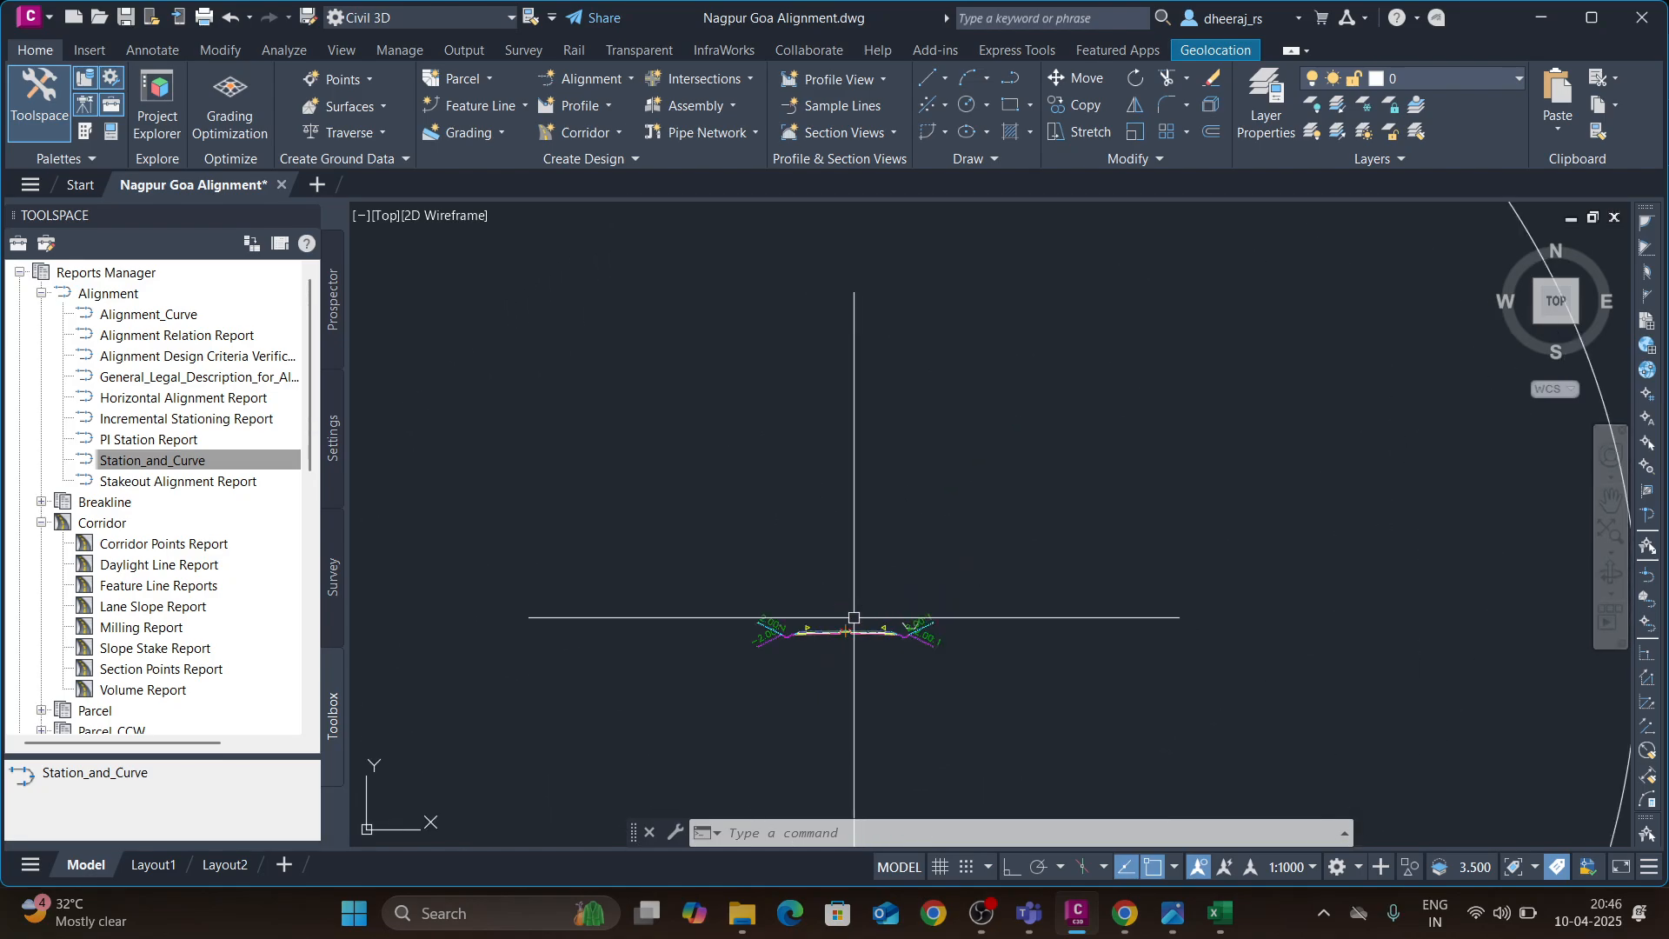
scroll(837, 625, "down", 2)
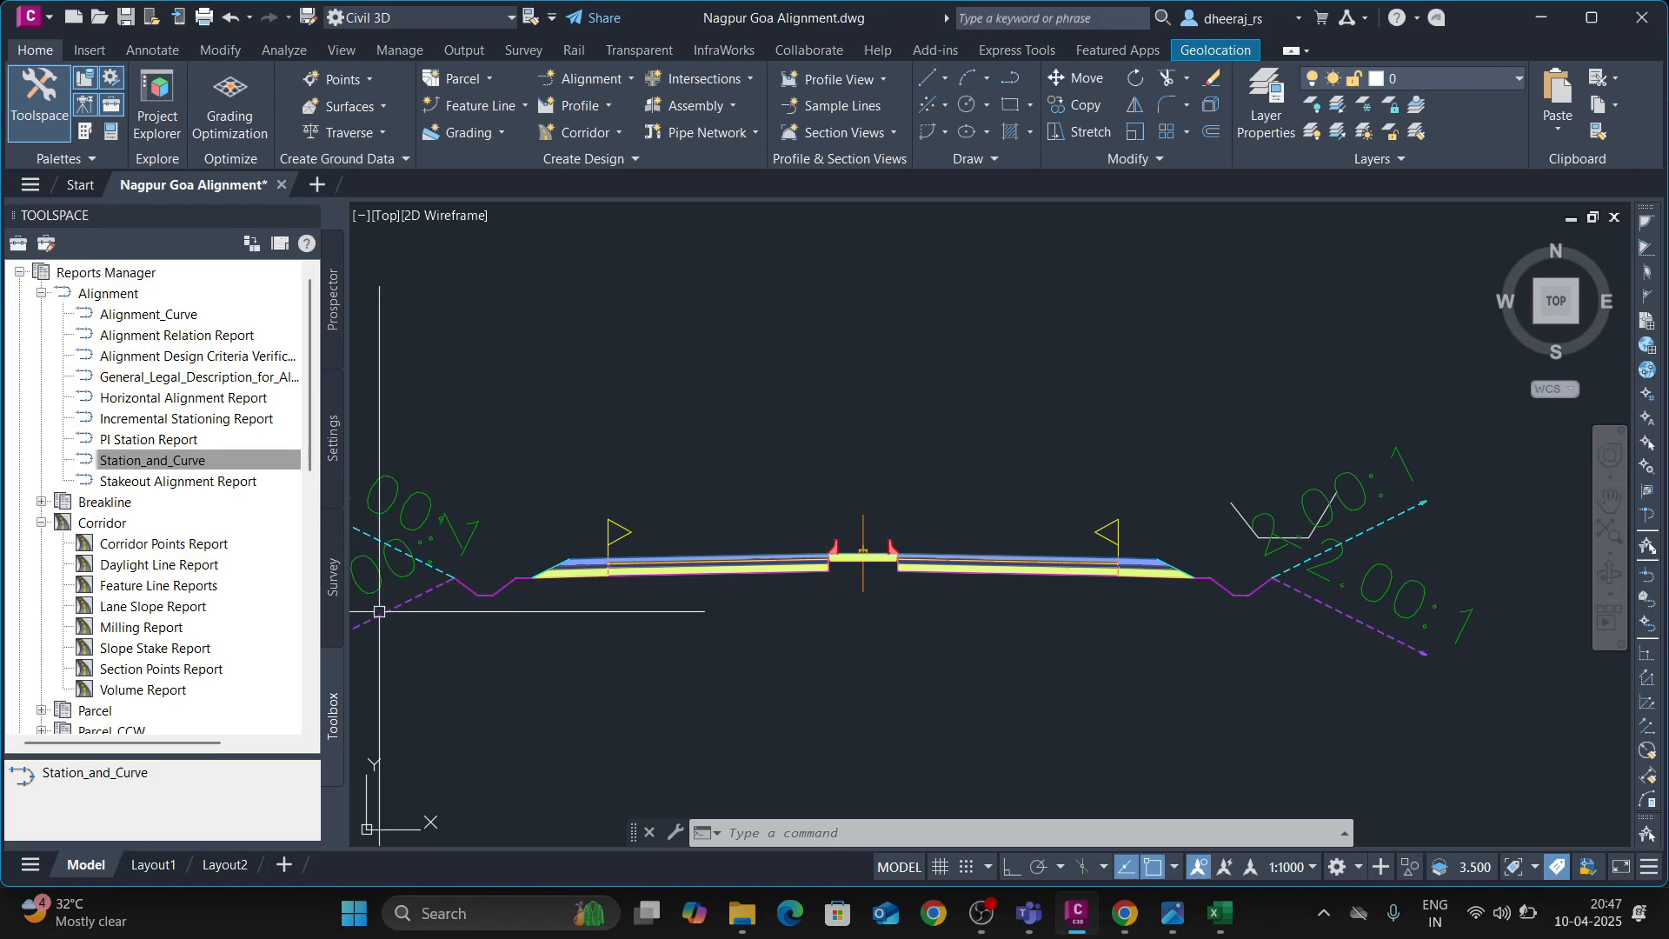
- View the metric Medians subassemblies in the Tool Palettes, close the palettes and switch to the Microsoft Teams meeting
left_click(86, 133)
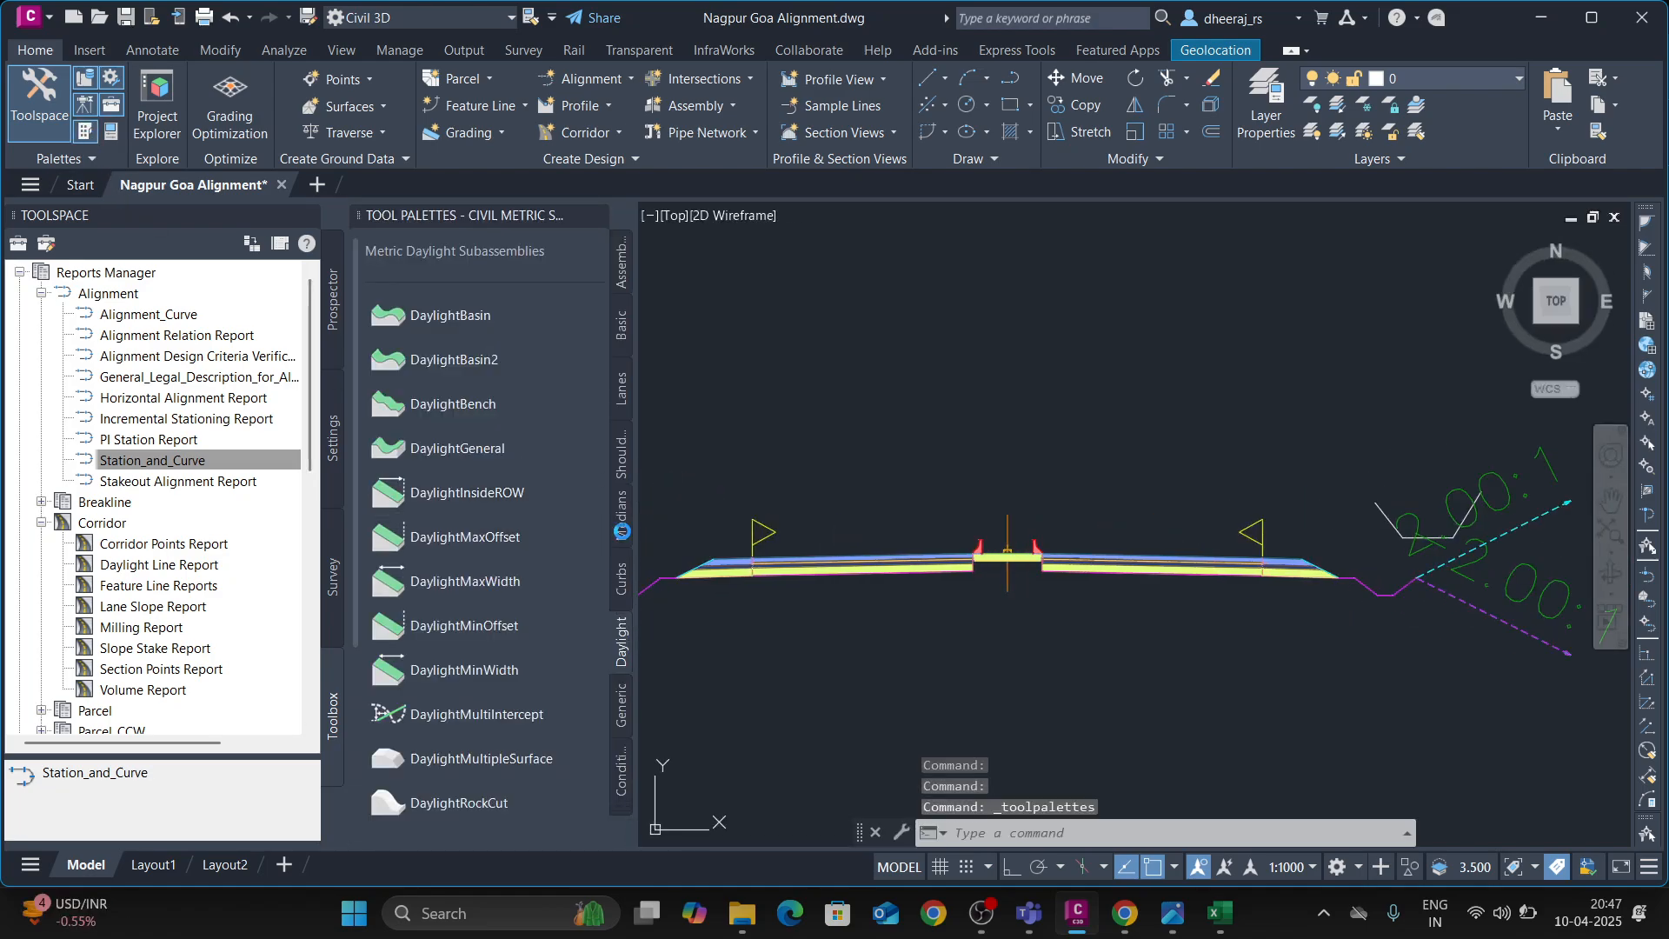
left_click(621, 526)
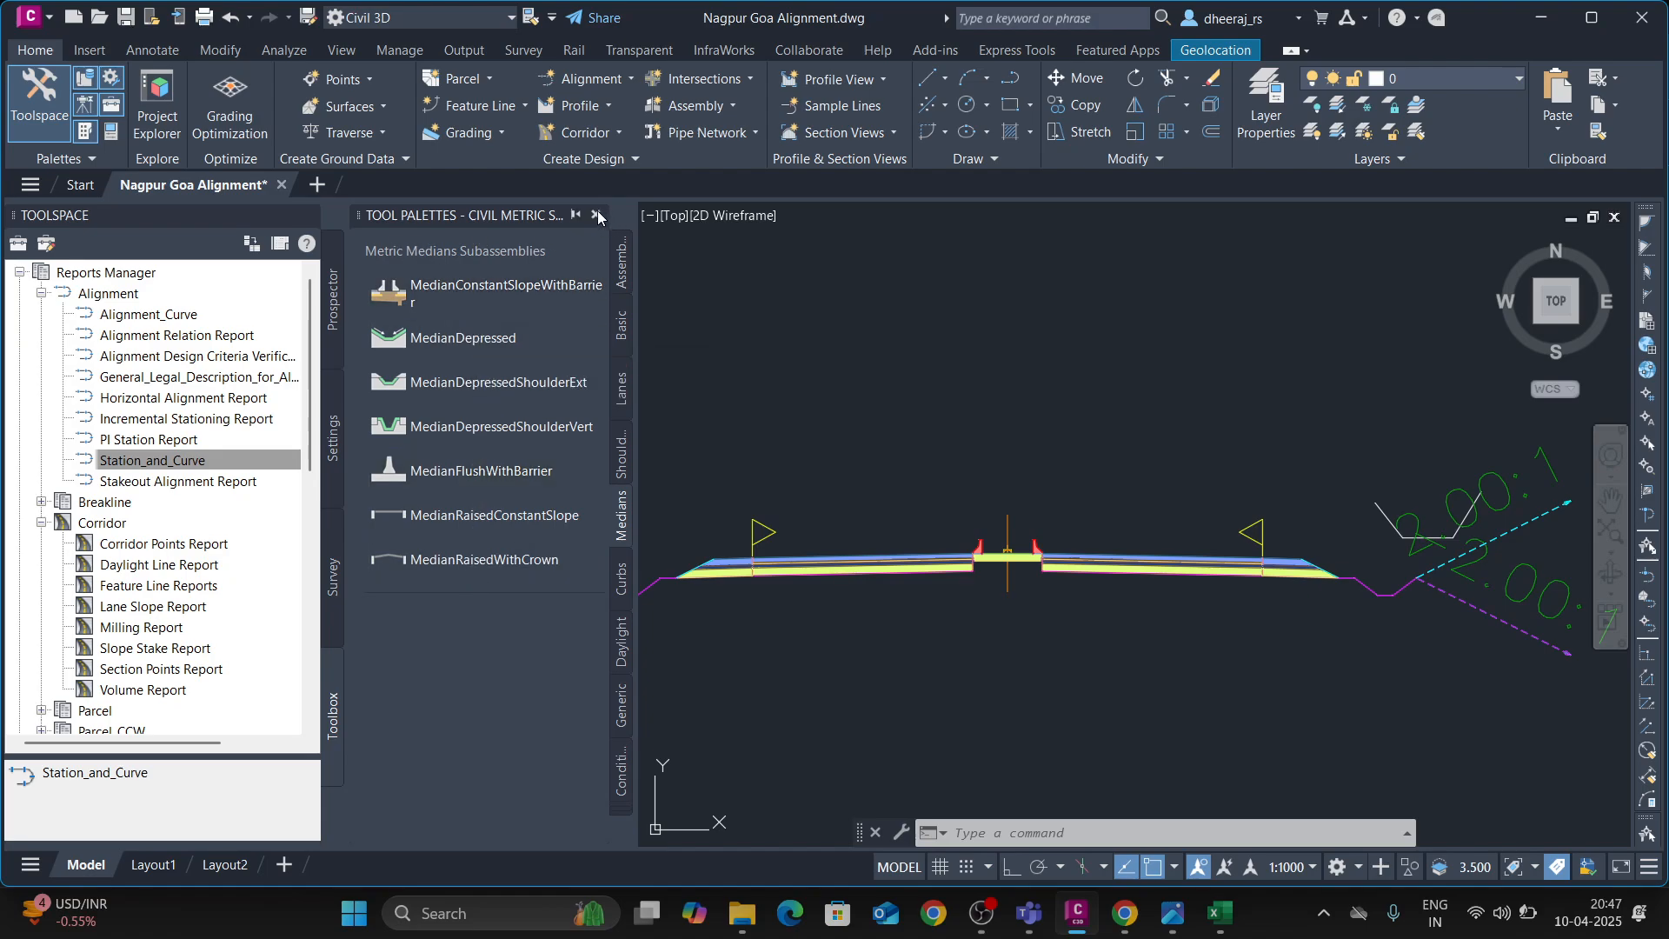
left_click(596, 215)
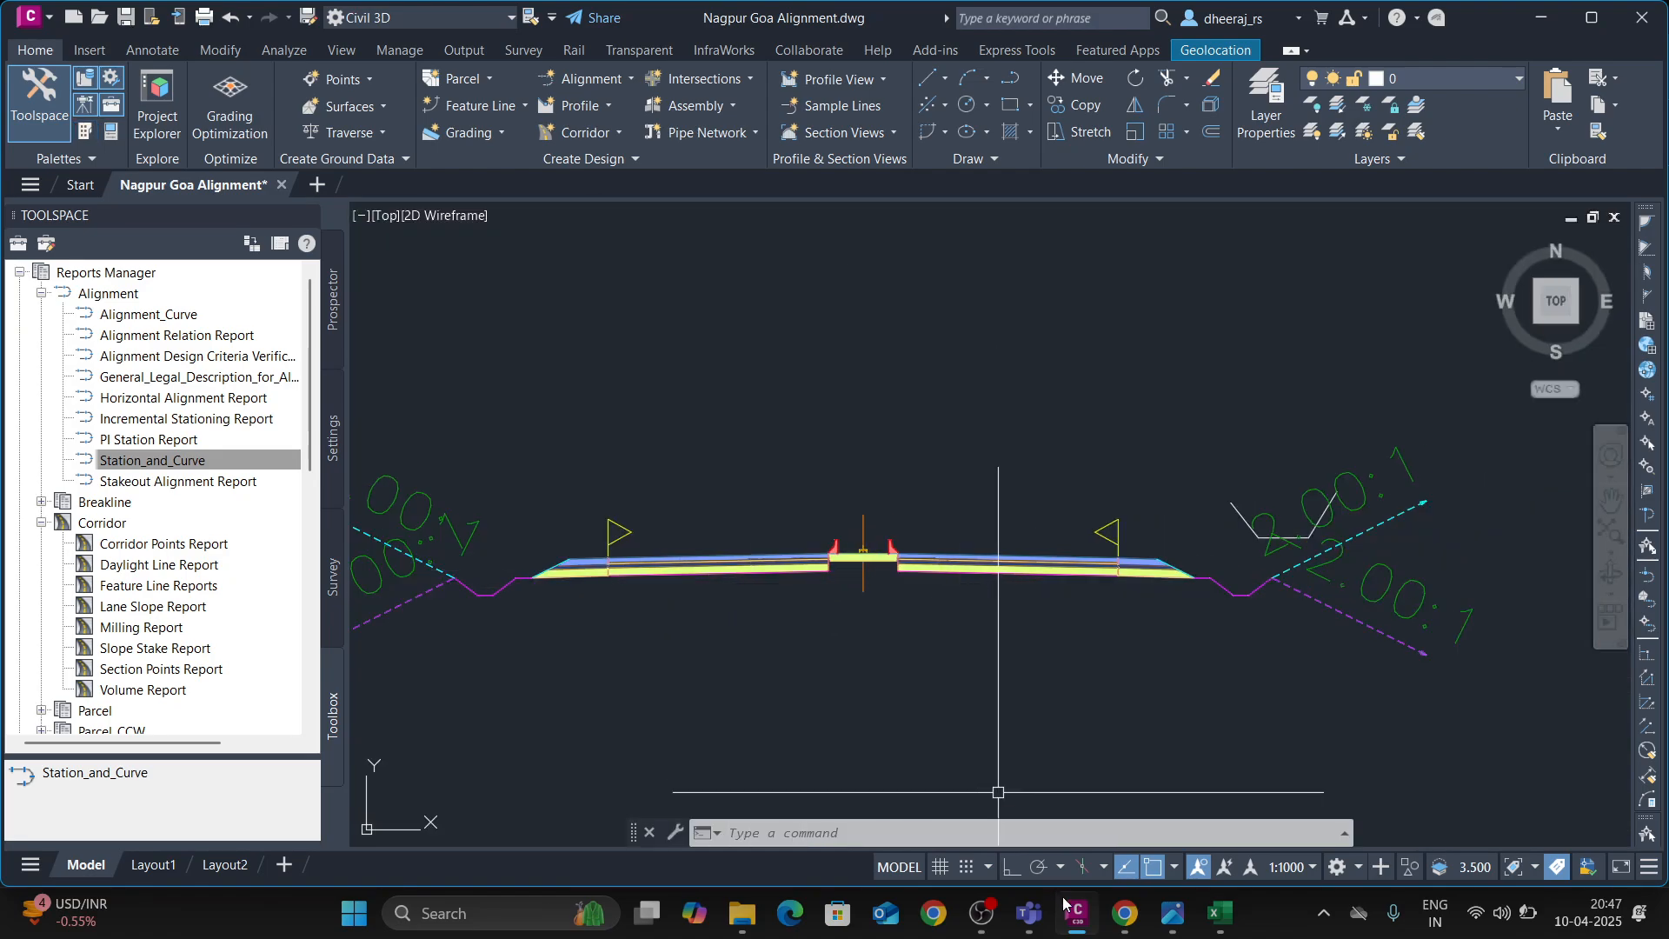
mouse_move(1030, 923)
left_click(916, 822)
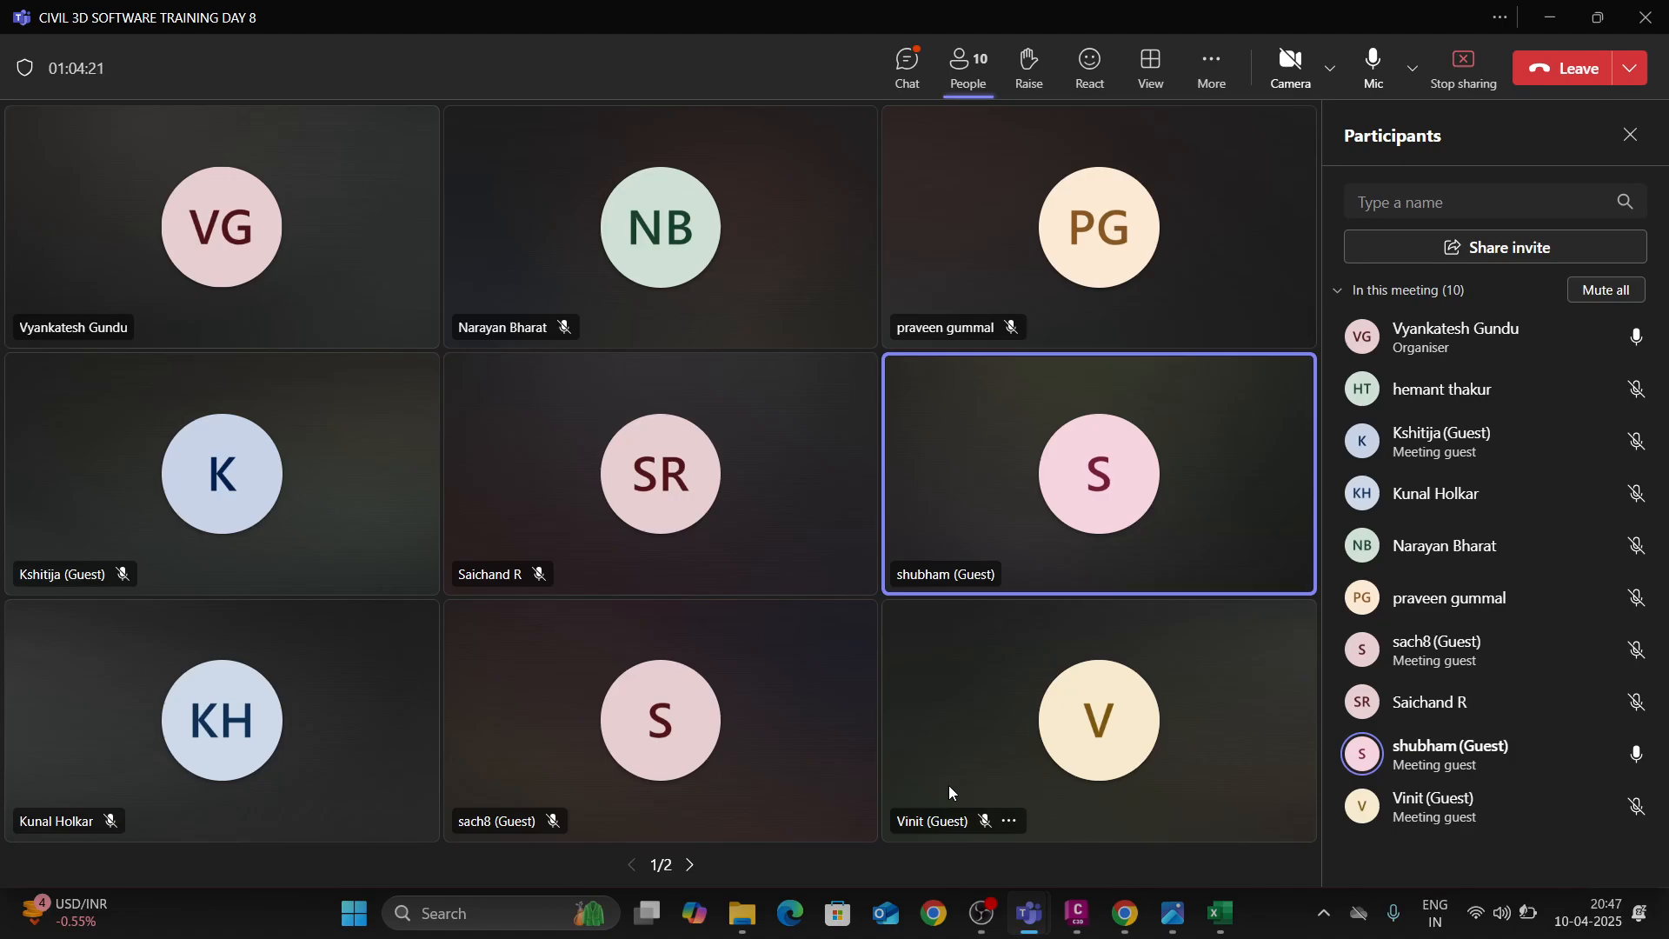
- Switch to Civil 3D and browse the metric Generic subassemblies in the Tool Palettes beside the road assembly
left_click(1075, 911)
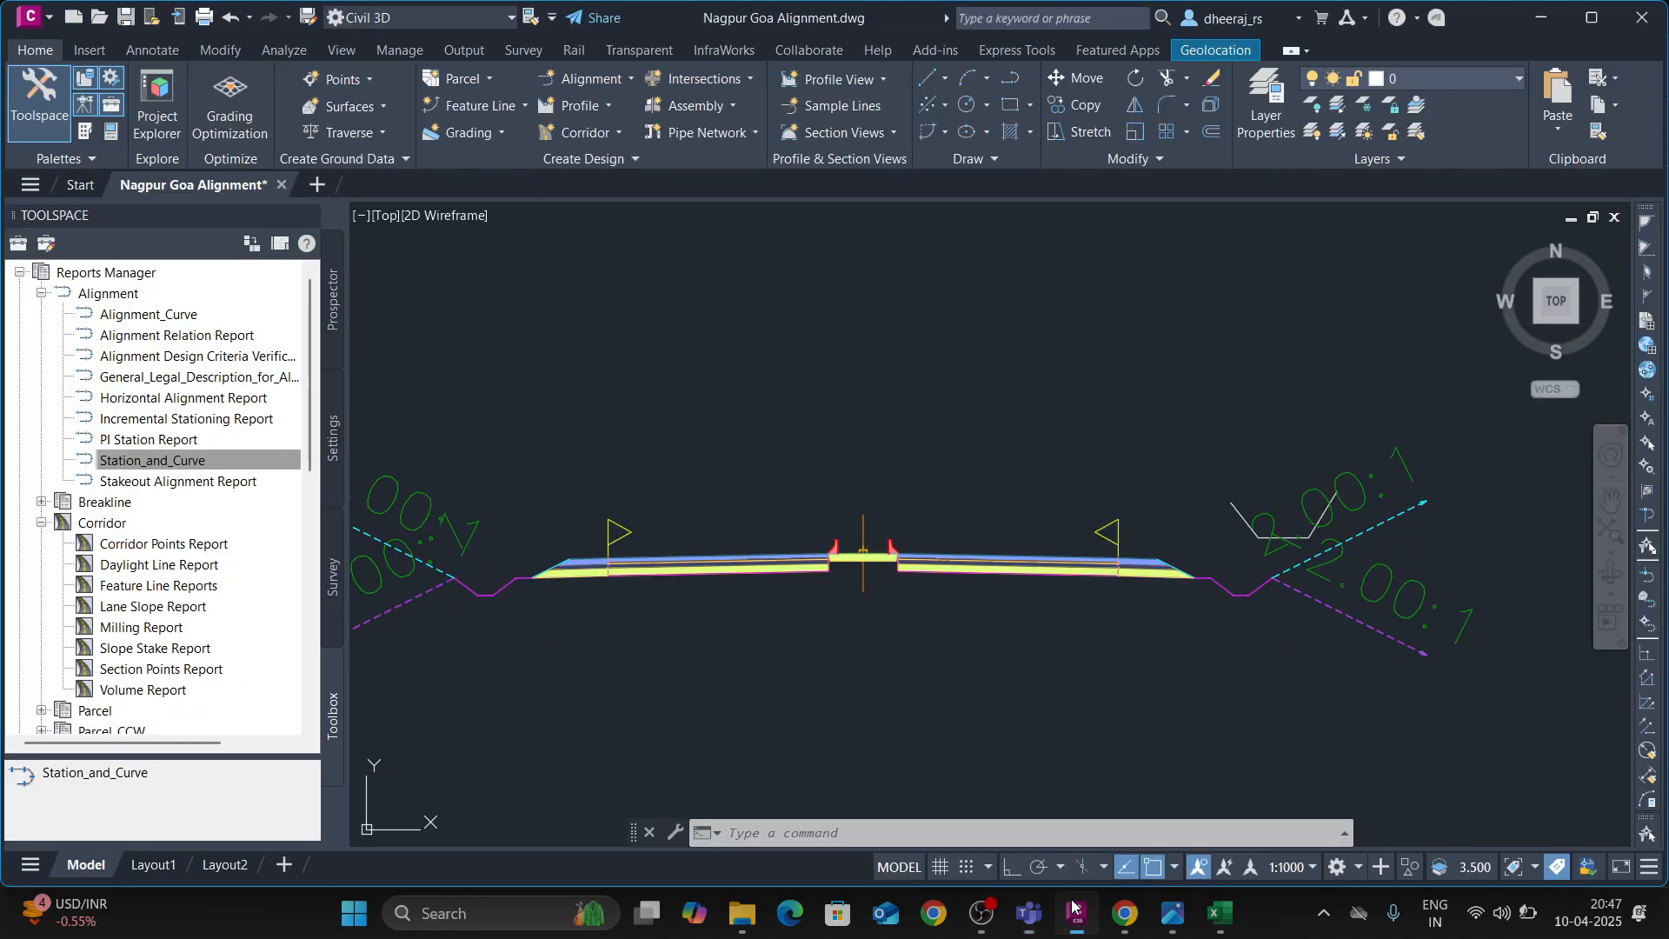
middle_click_drag(668, 490, 852, 448)
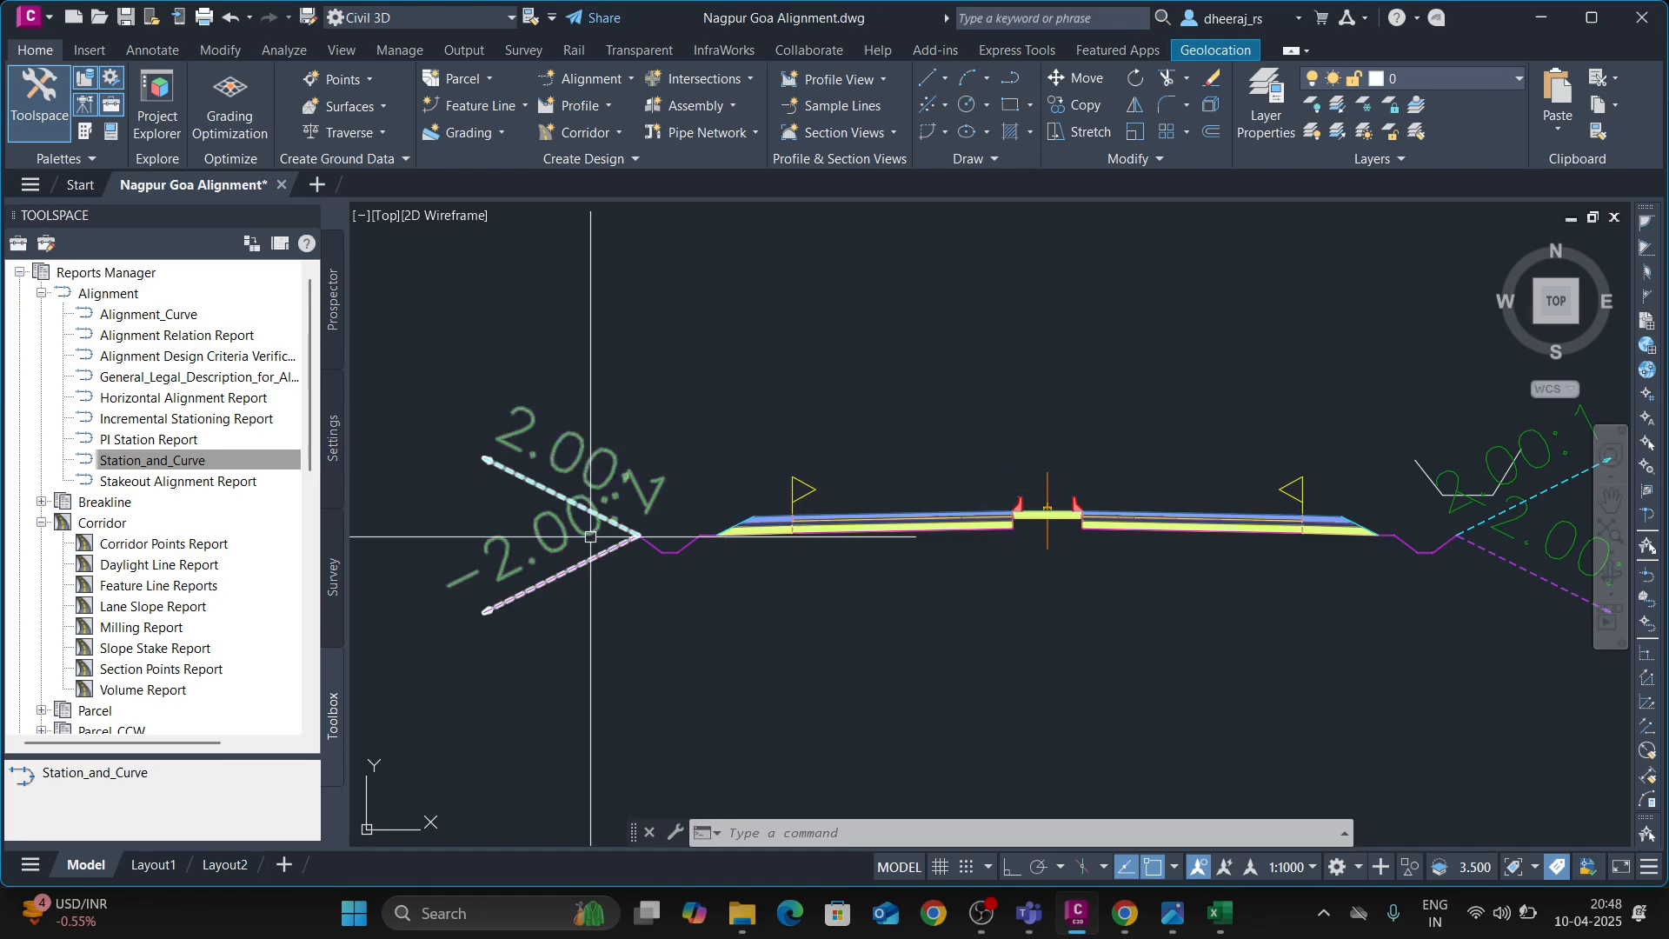
left_click(84, 132)
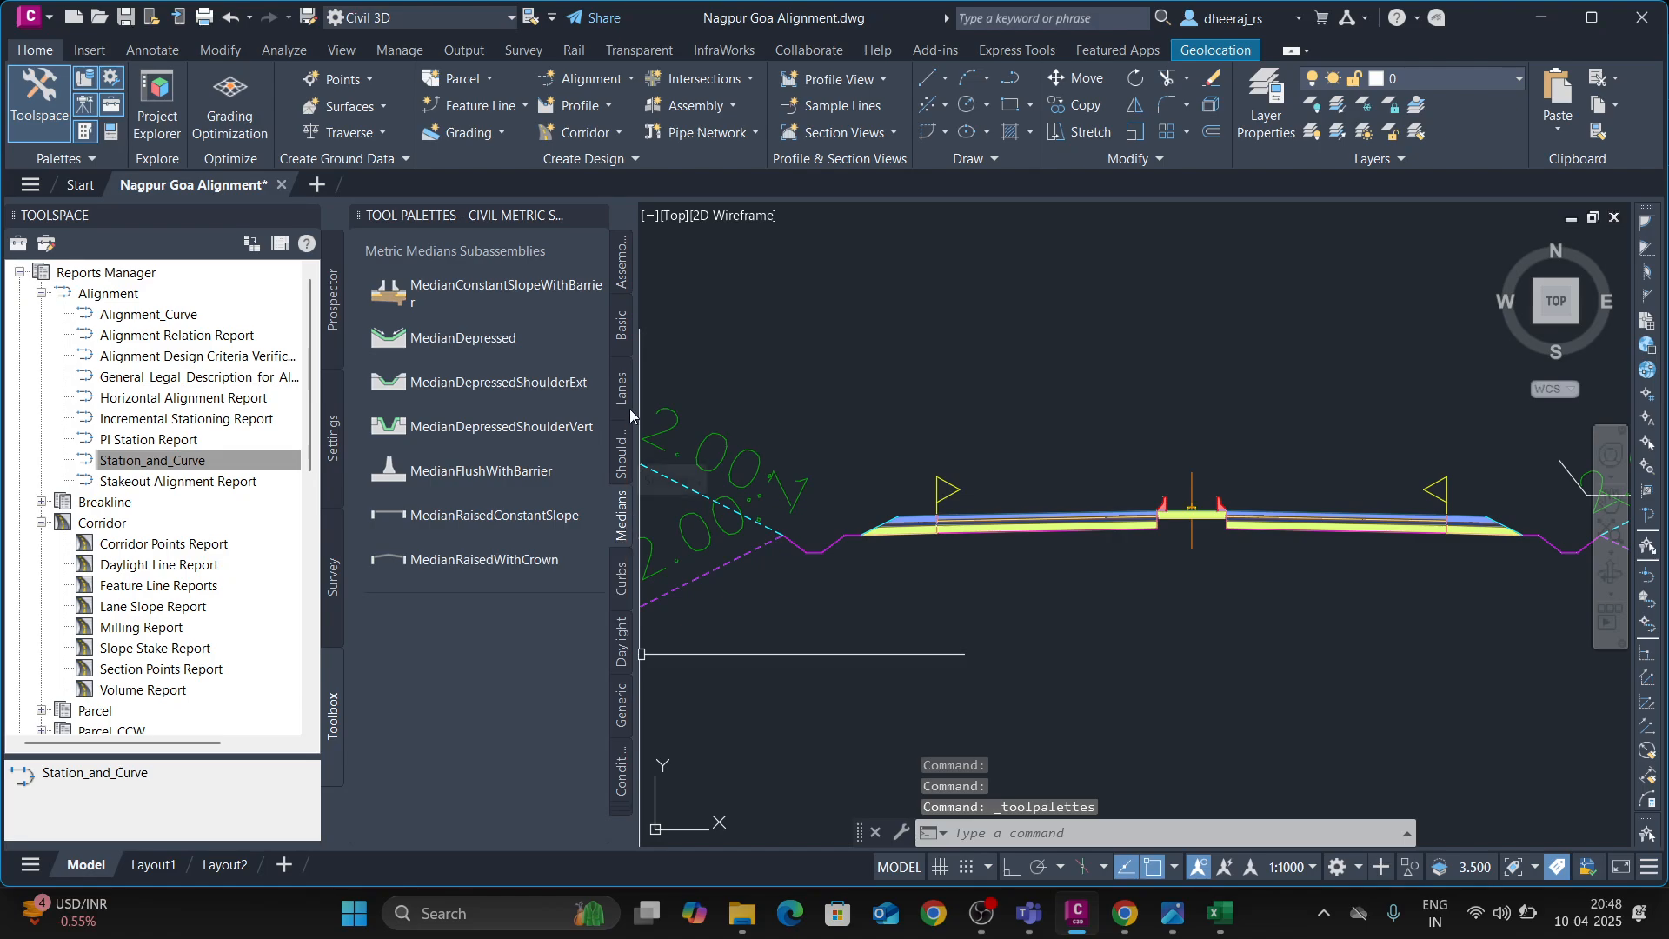
left_click(622, 706)
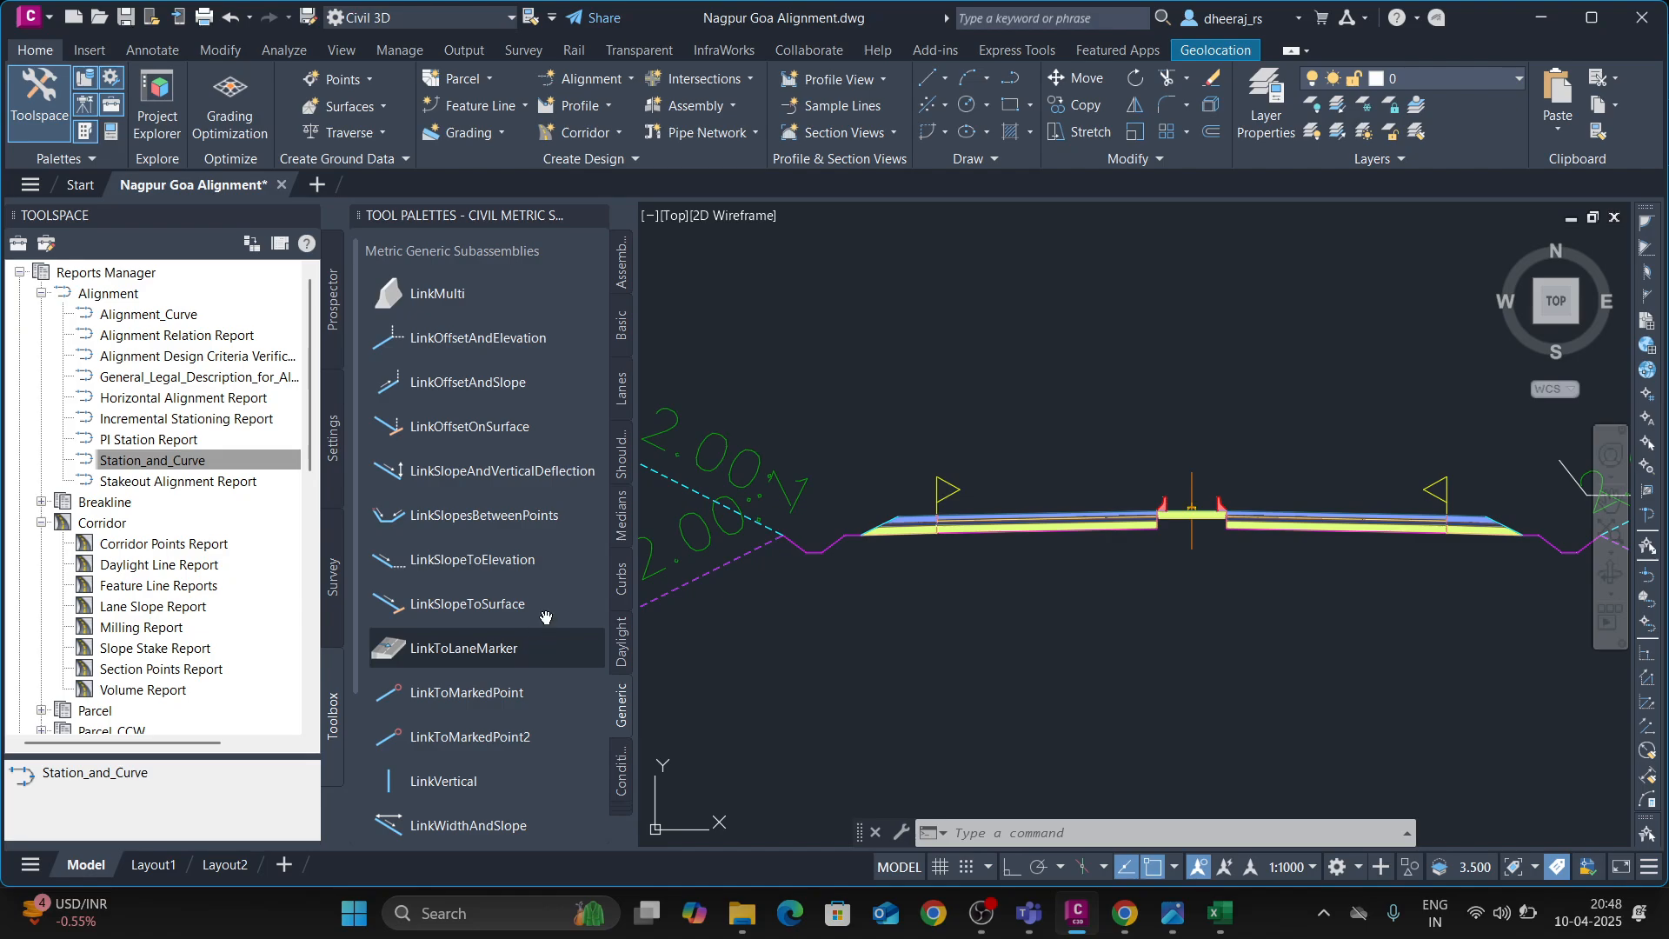
left_click(487, 558)
scroll(793, 538, "up", 5)
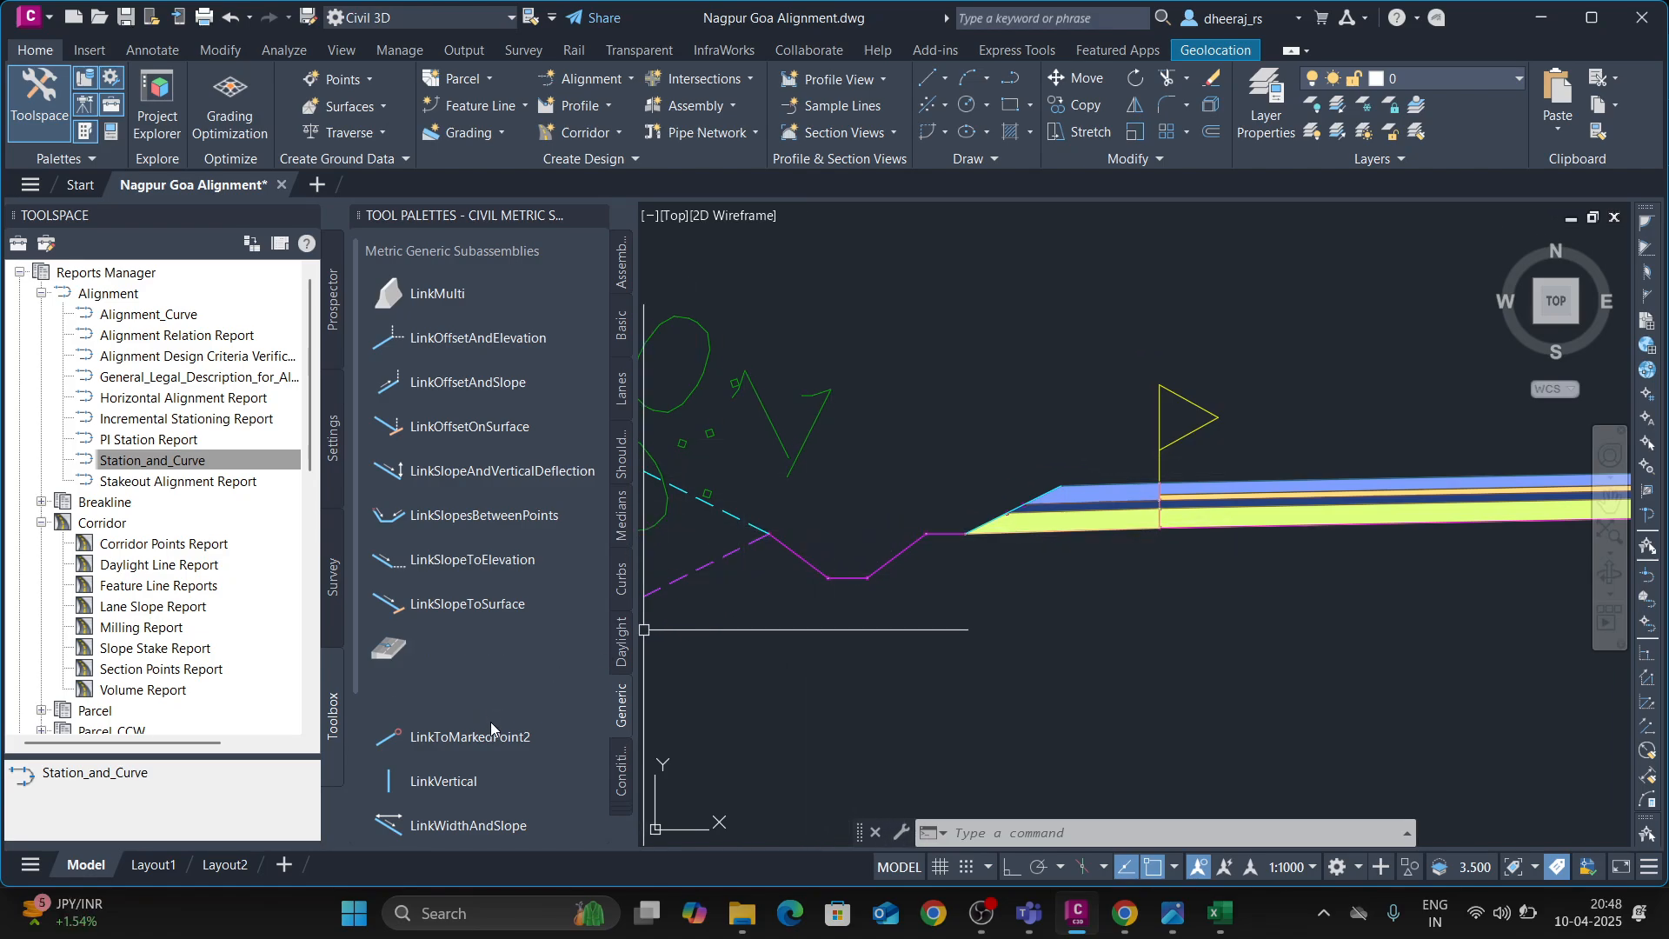
scroll(504, 721, "down", 3)
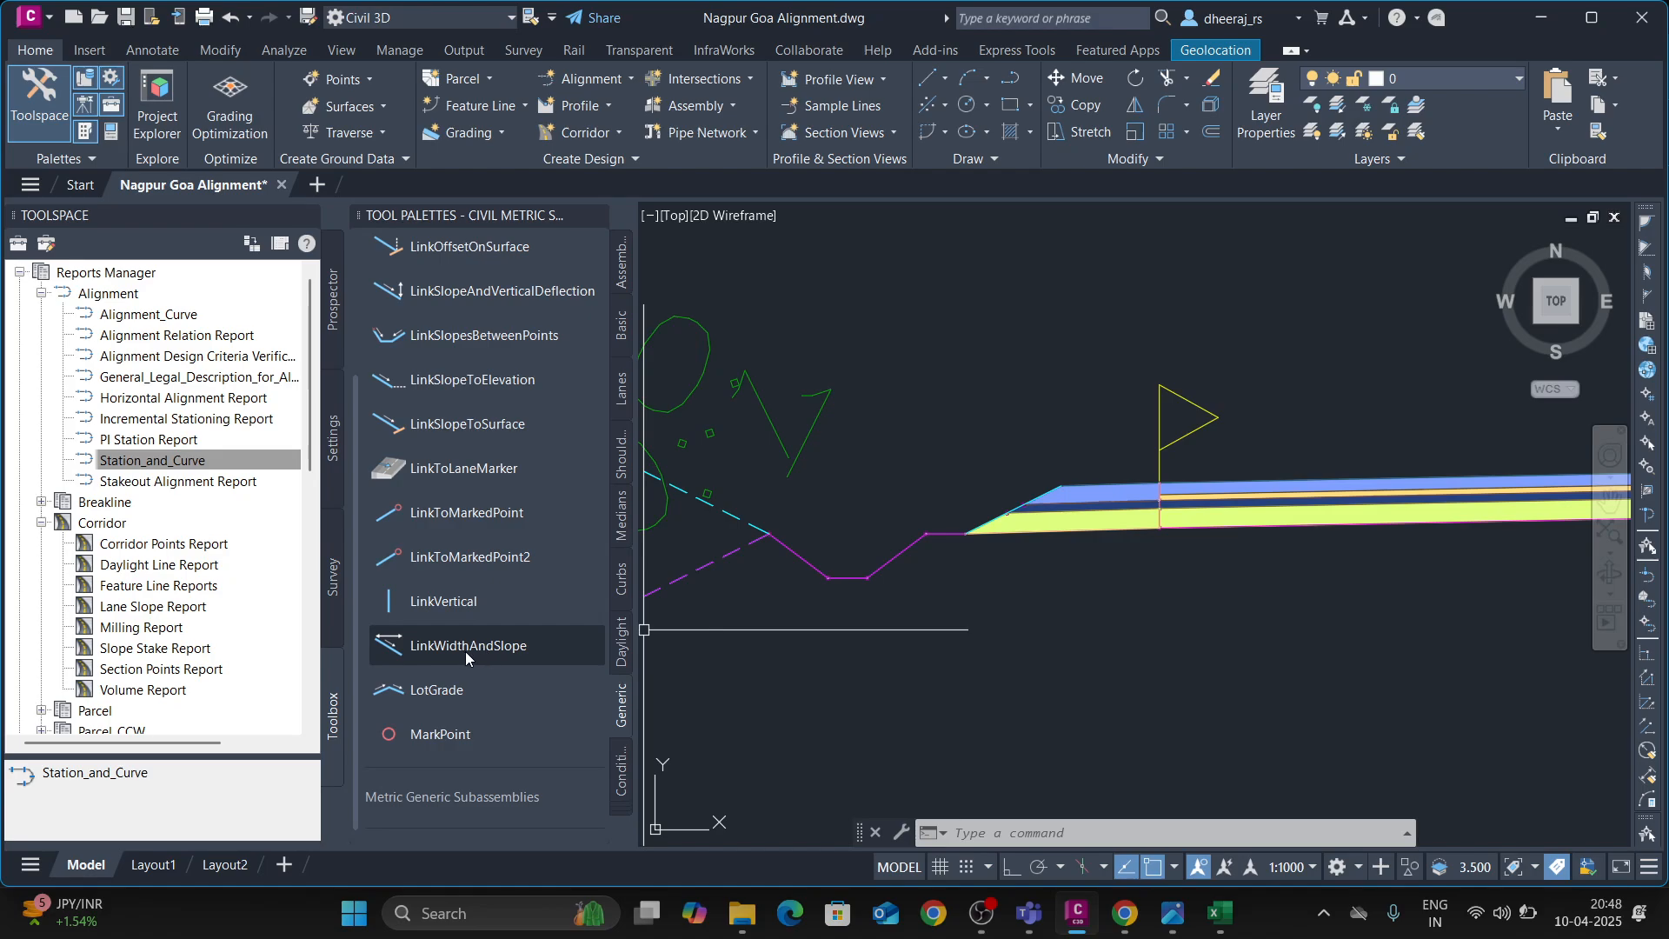
left_click(504, 652)
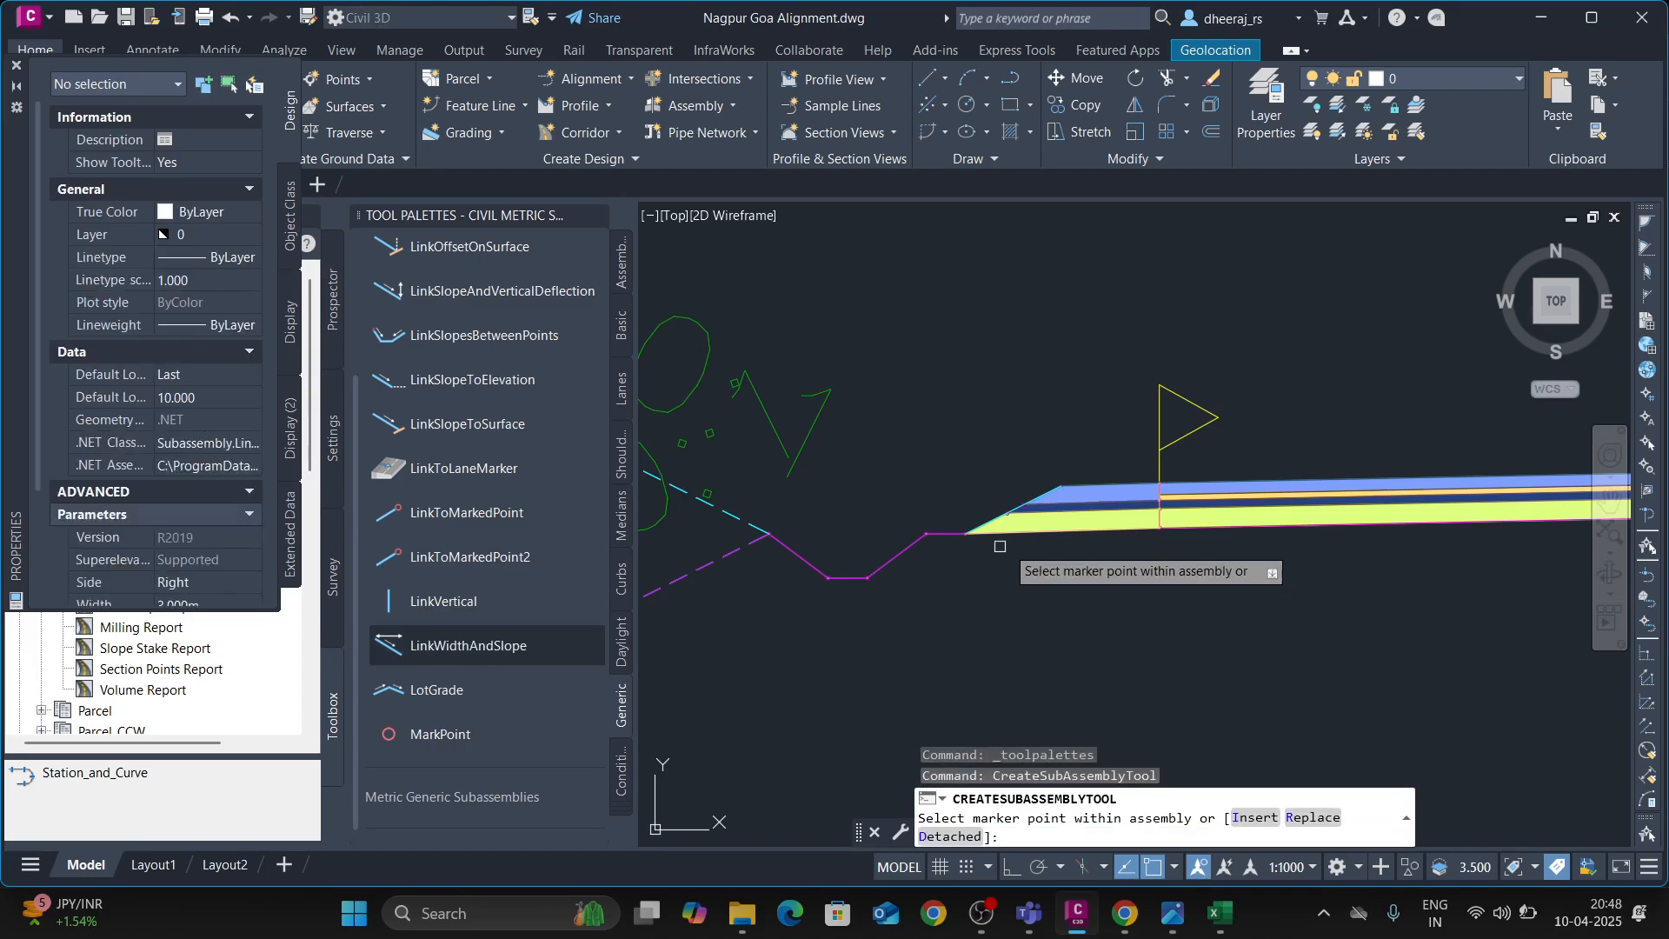
scroll(947, 543, "up", 5)
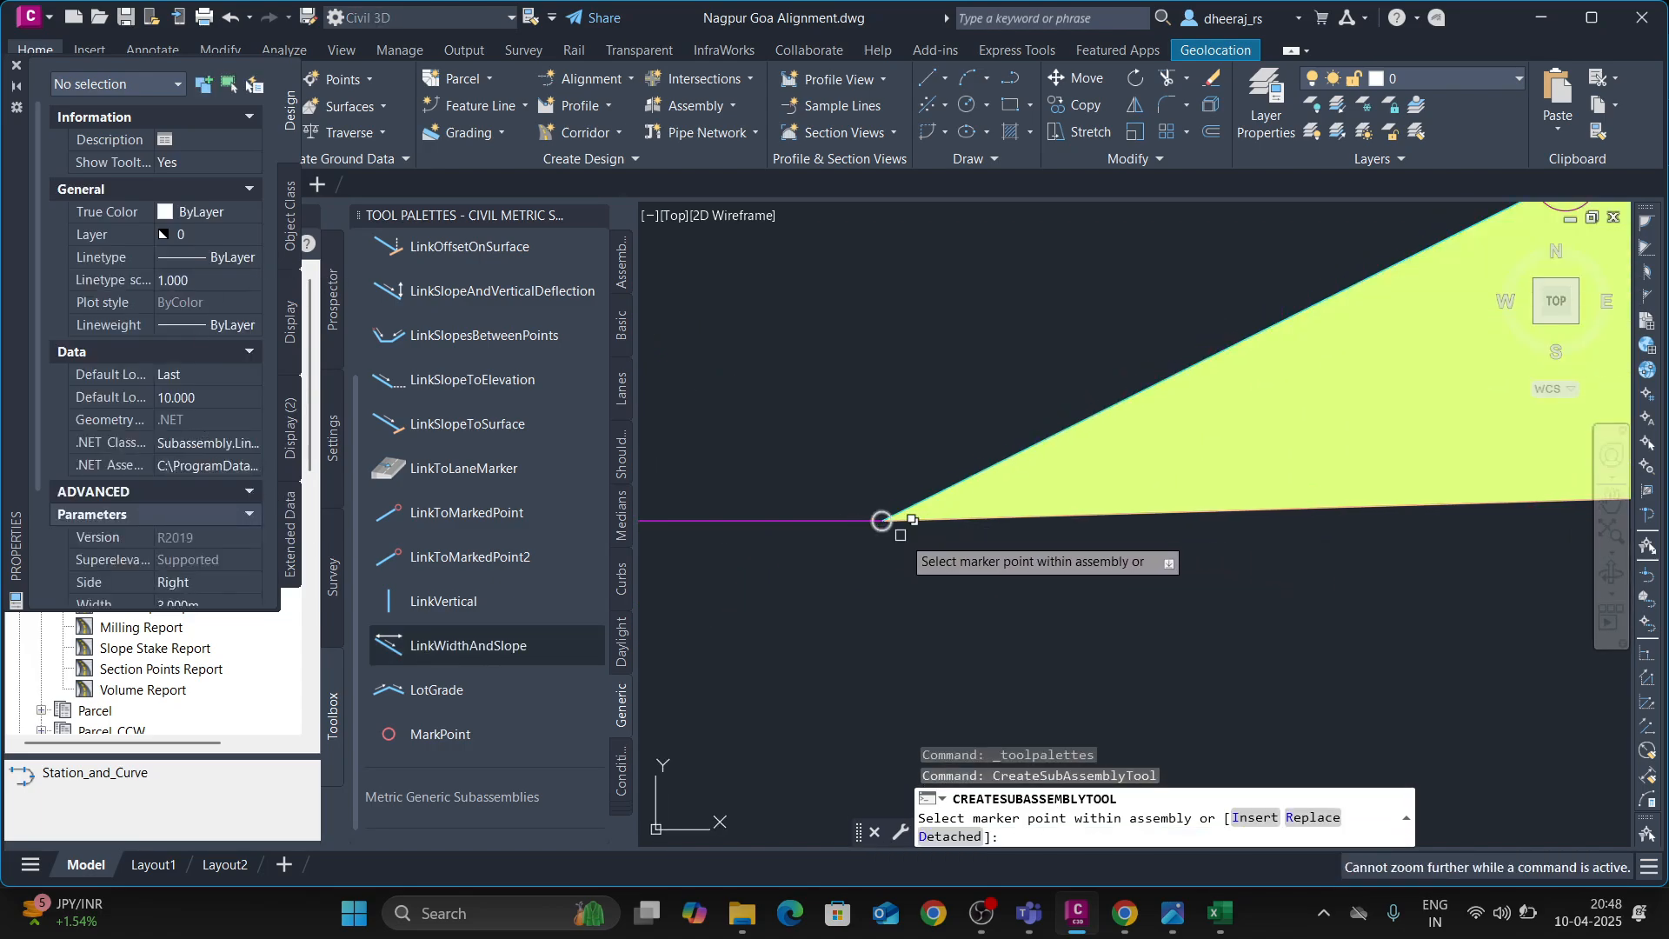
scroll(900, 535, "down", 5)
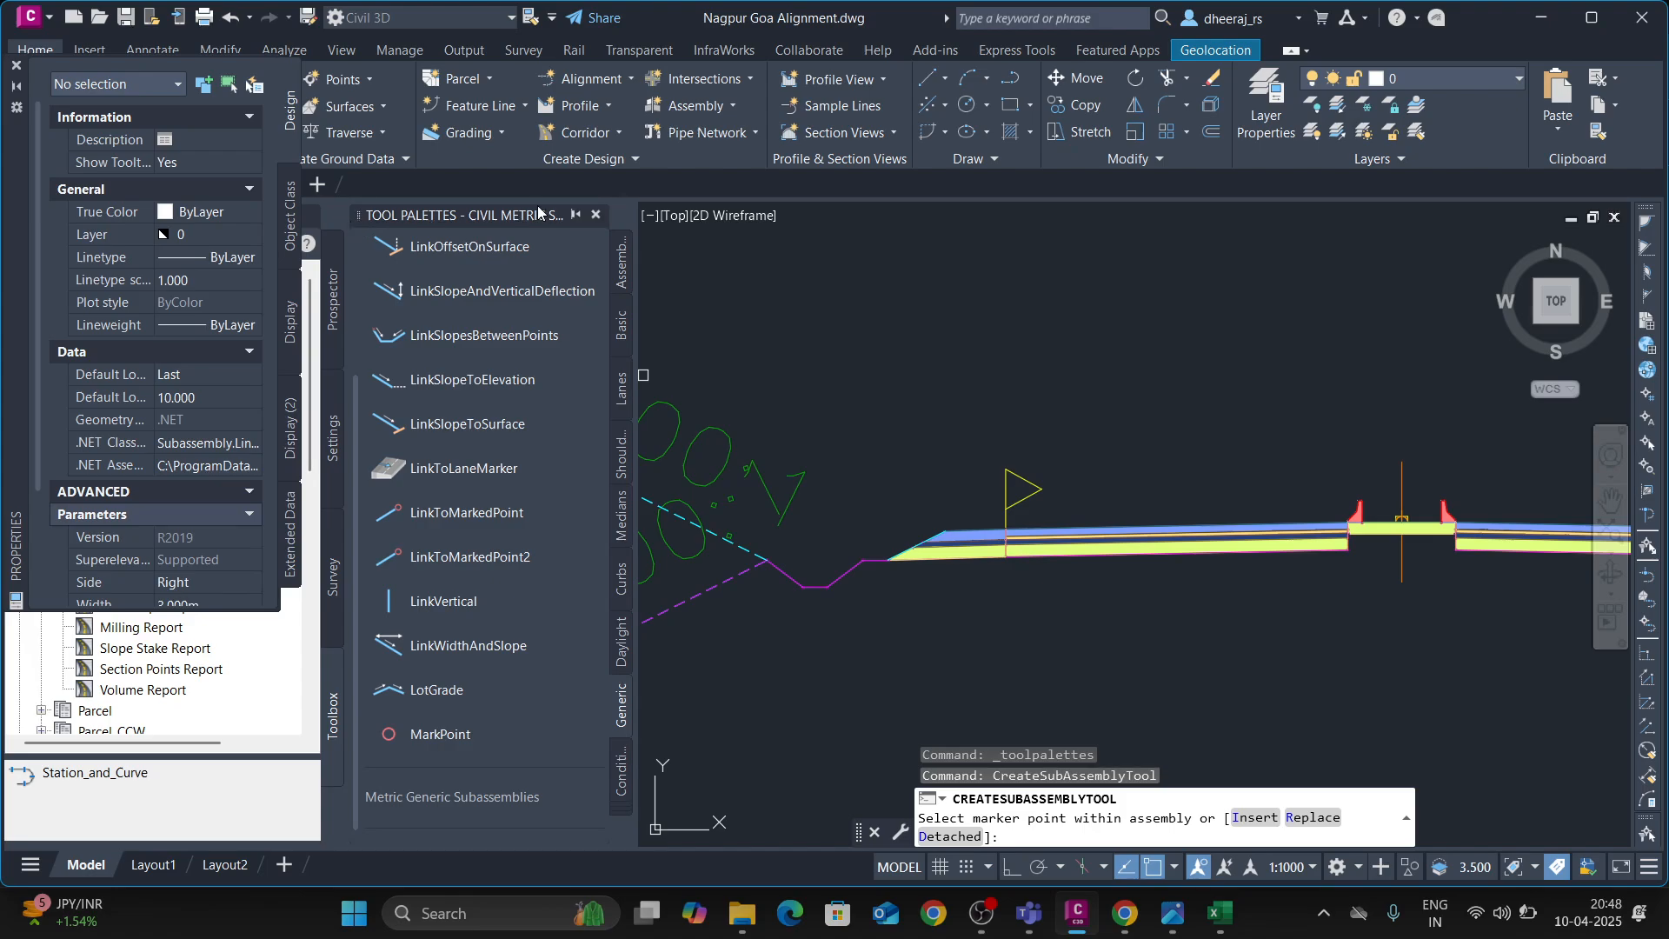
left_click(596, 219)
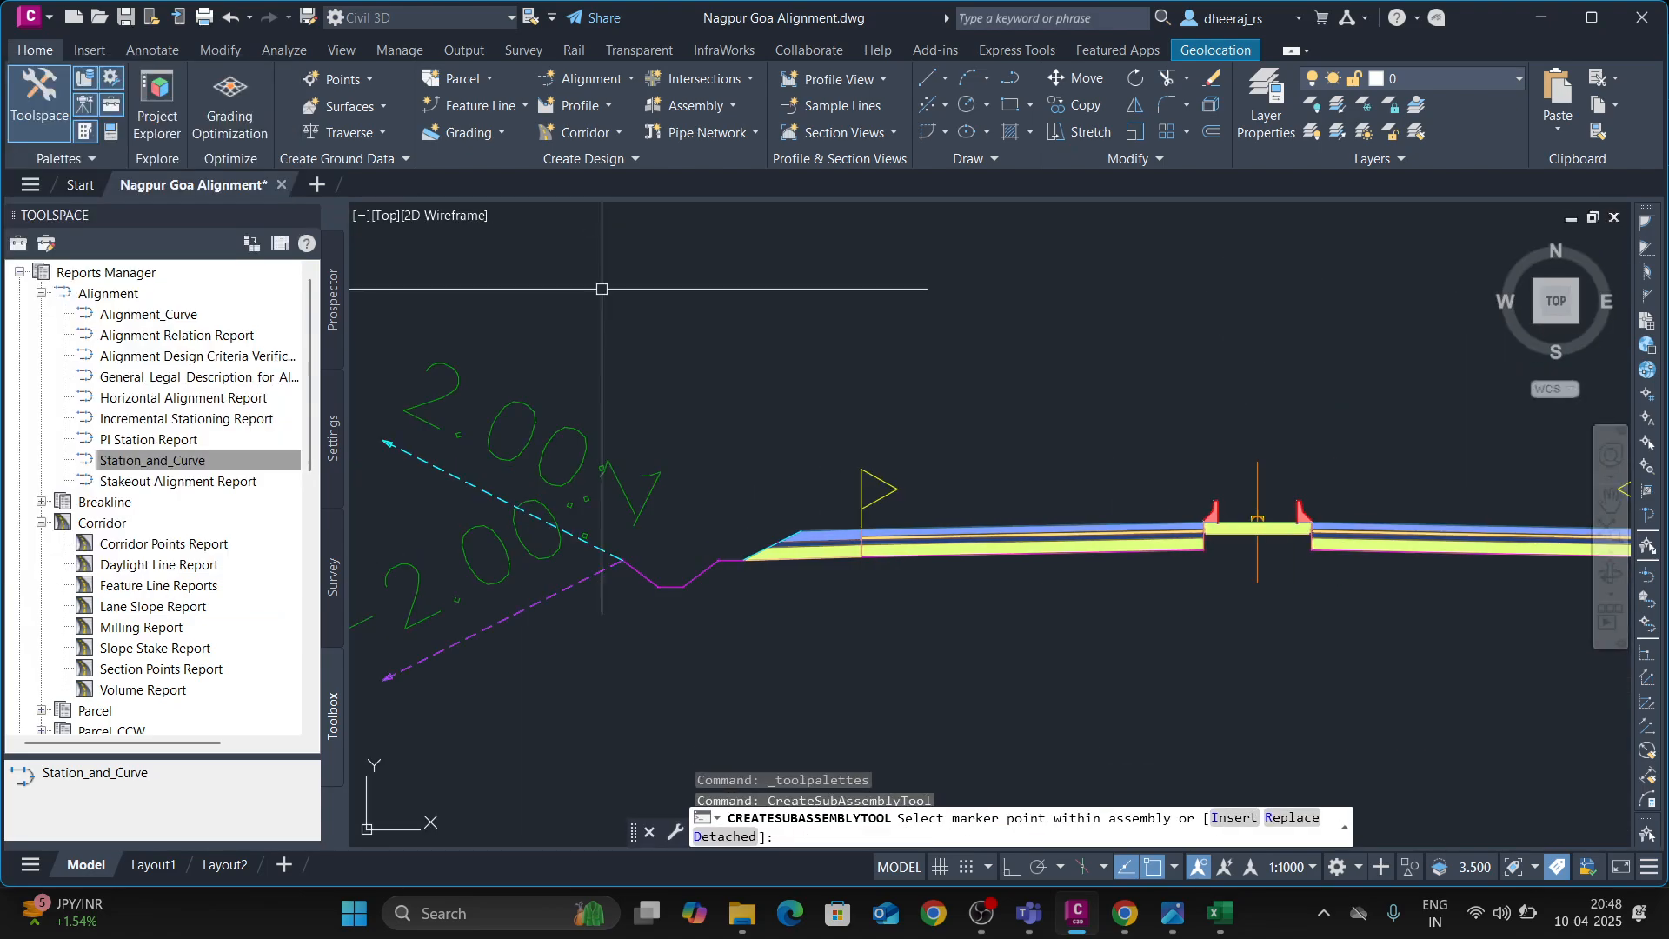
- Switch to the Station adn Curve Report workbook in Excel and skim its header, tangent, spiral and curve sections
left_click(1220, 912)
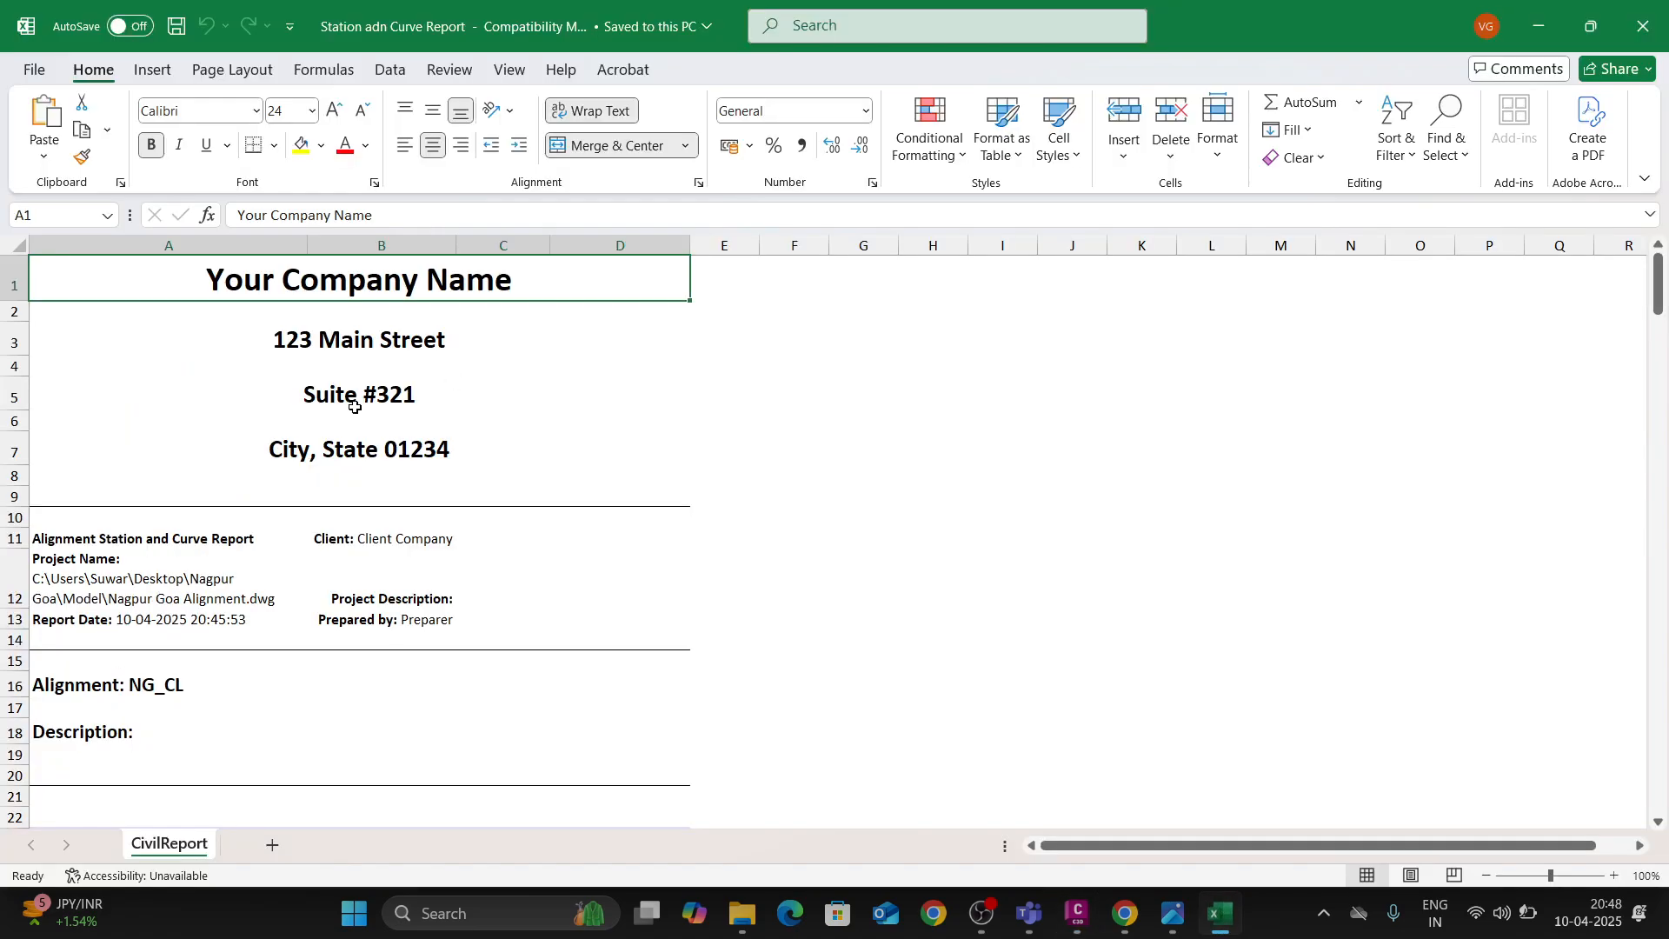
scroll(365, 473, "down", 12)
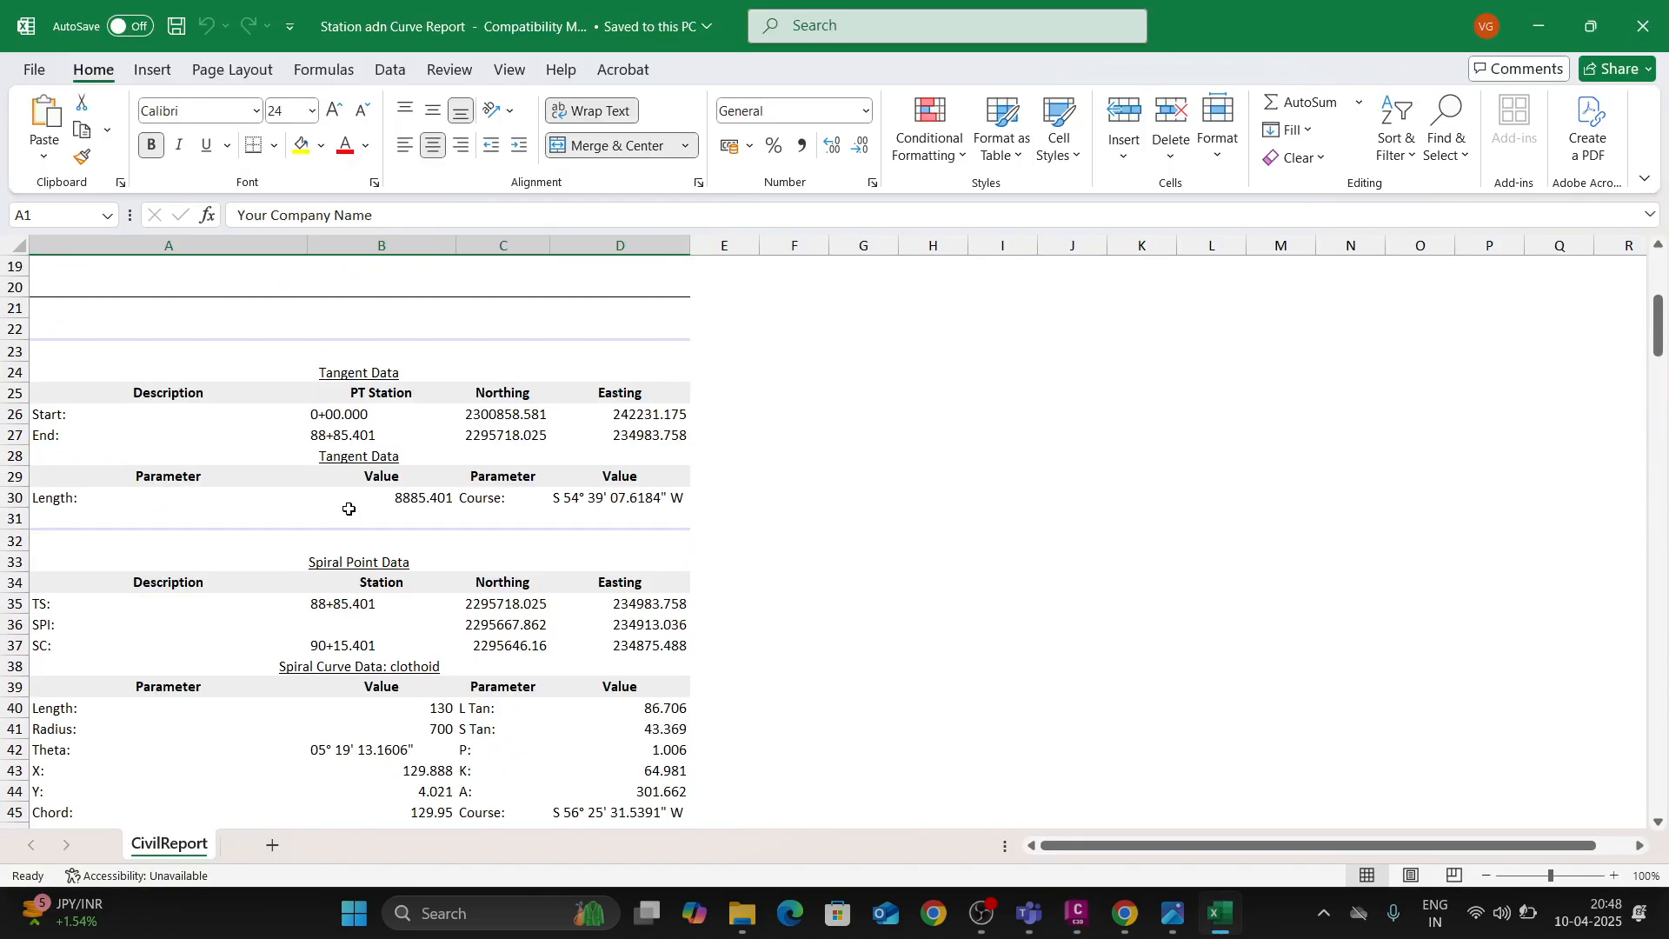
scroll(348, 509, "up", 2)
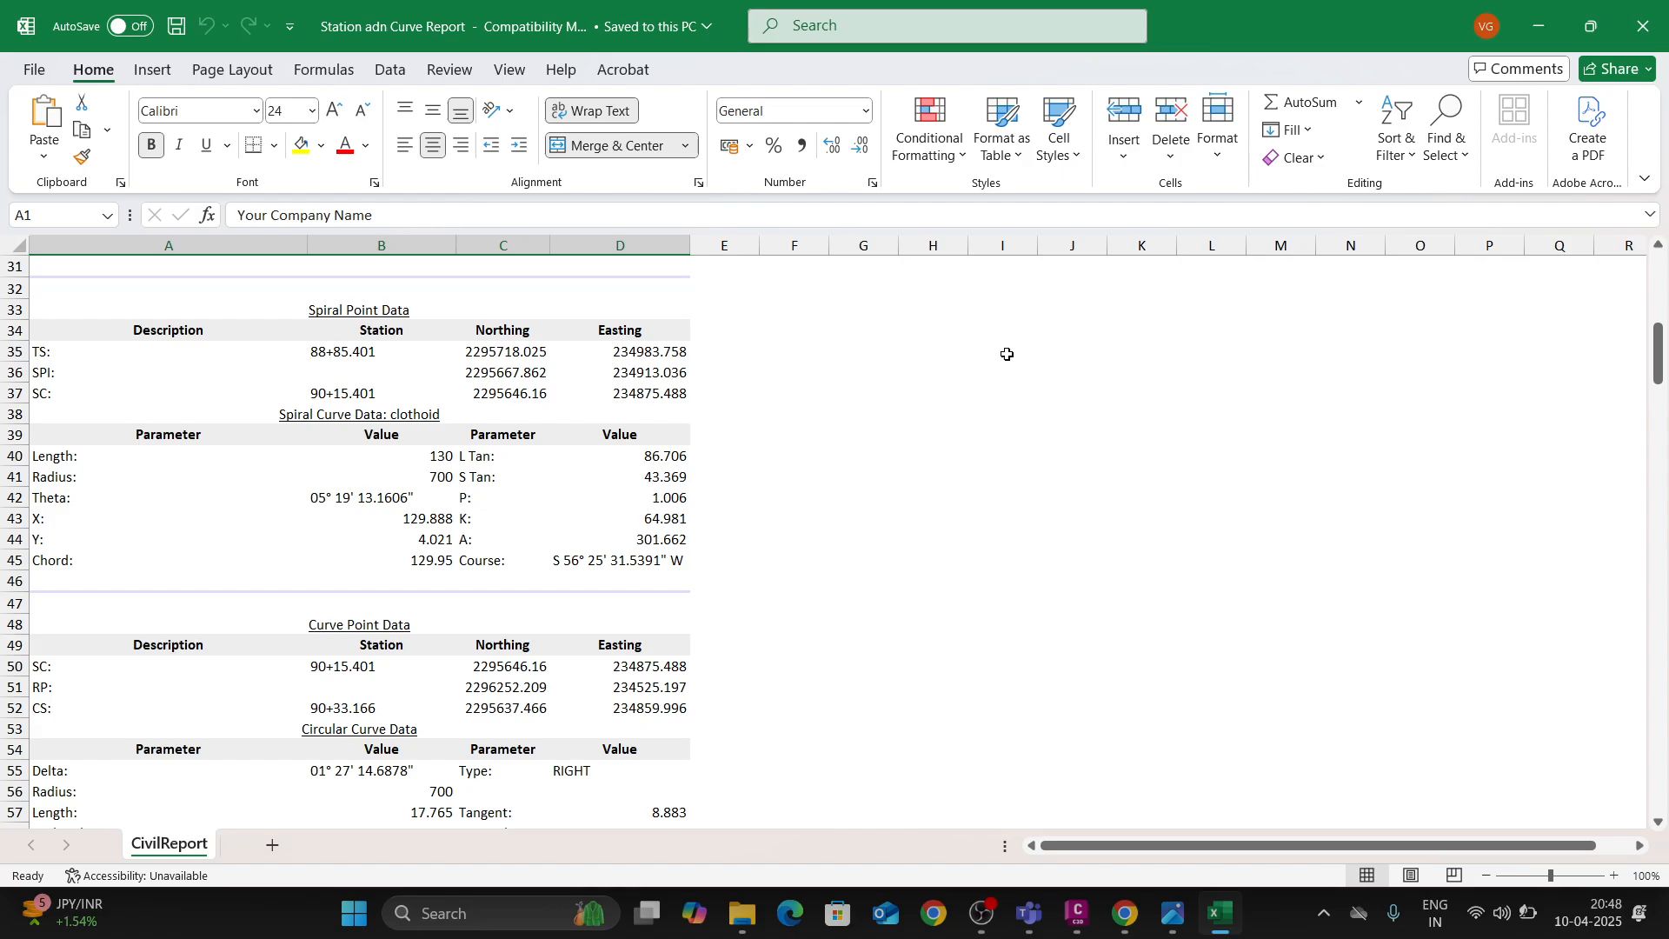
scroll(372, 496, "up", 3)
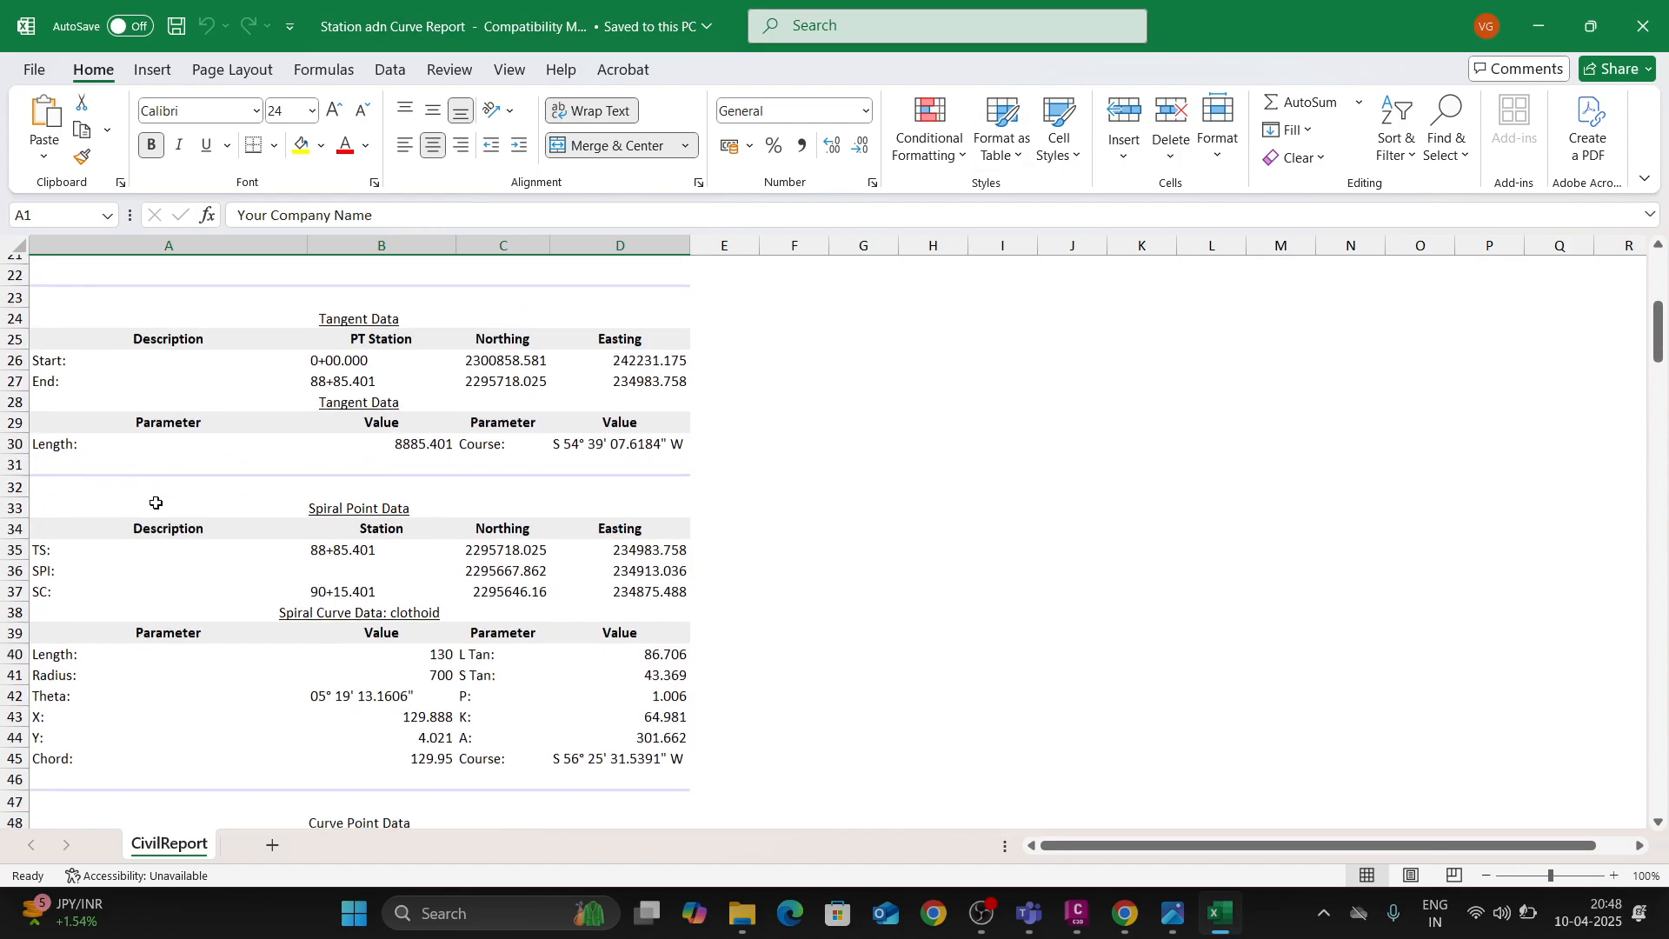
scroll(370, 496, "up", 4)
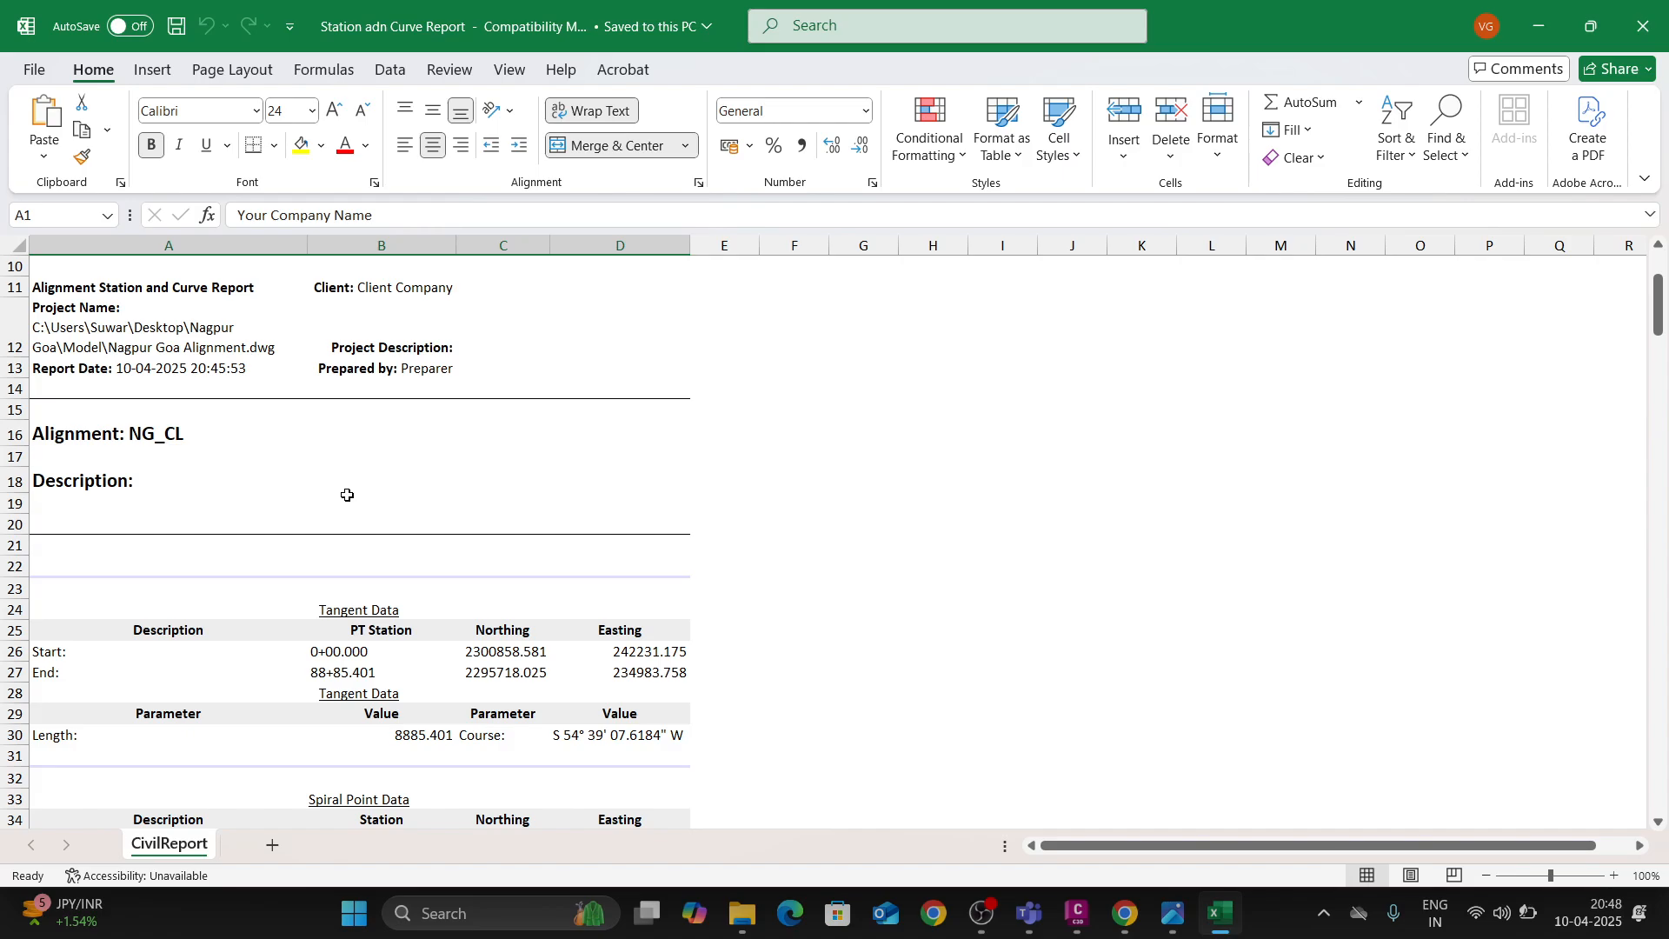
scroll(347, 495, "down", 3)
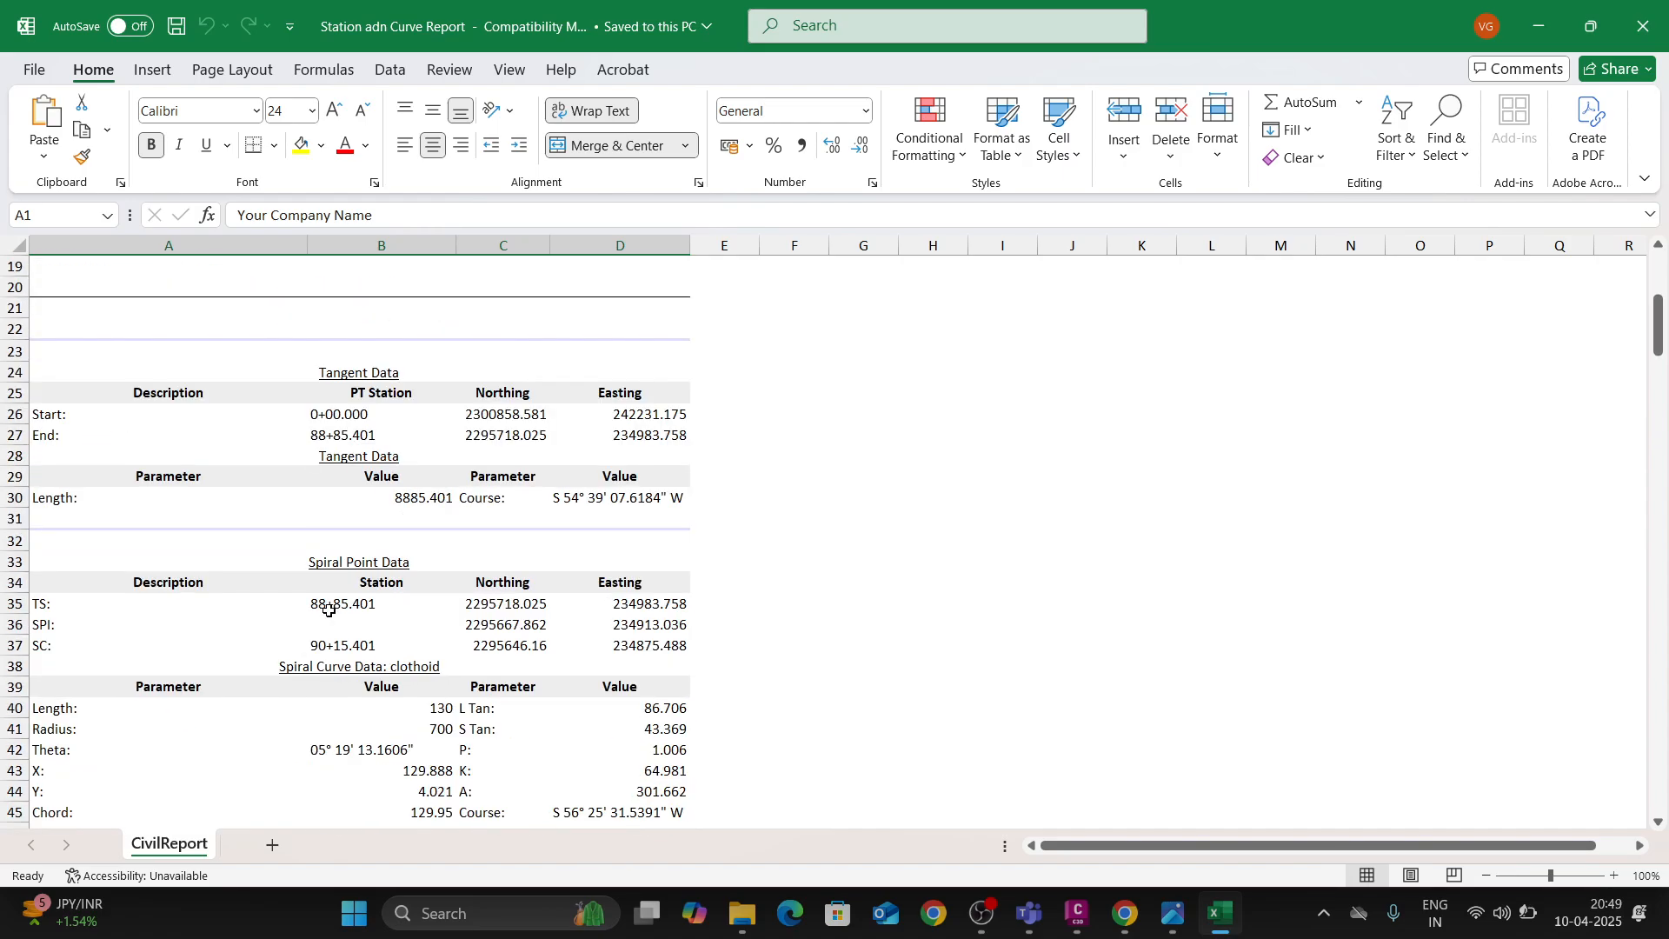
- Examine the start and end stations, northings and eastings in the report's first Tangent Data table
left_click(90, 414)
left_click(79, 433)
left_click(362, 437)
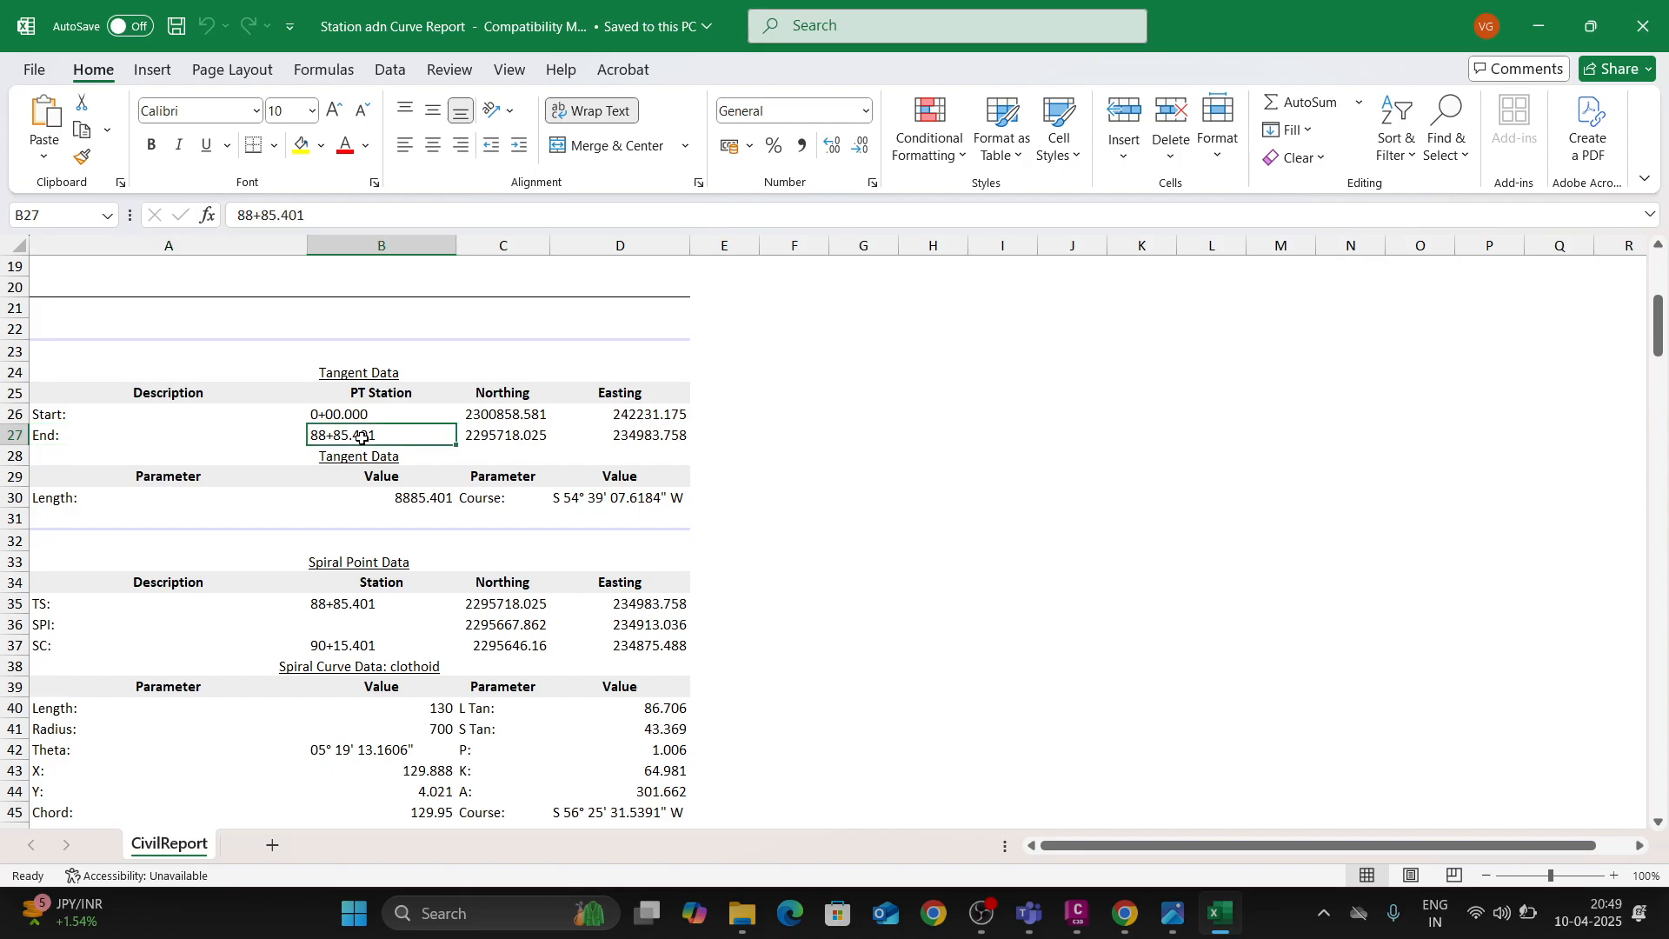
left_click(371, 415)
left_click(497, 417)
left_click(613, 417)
left_click(567, 436)
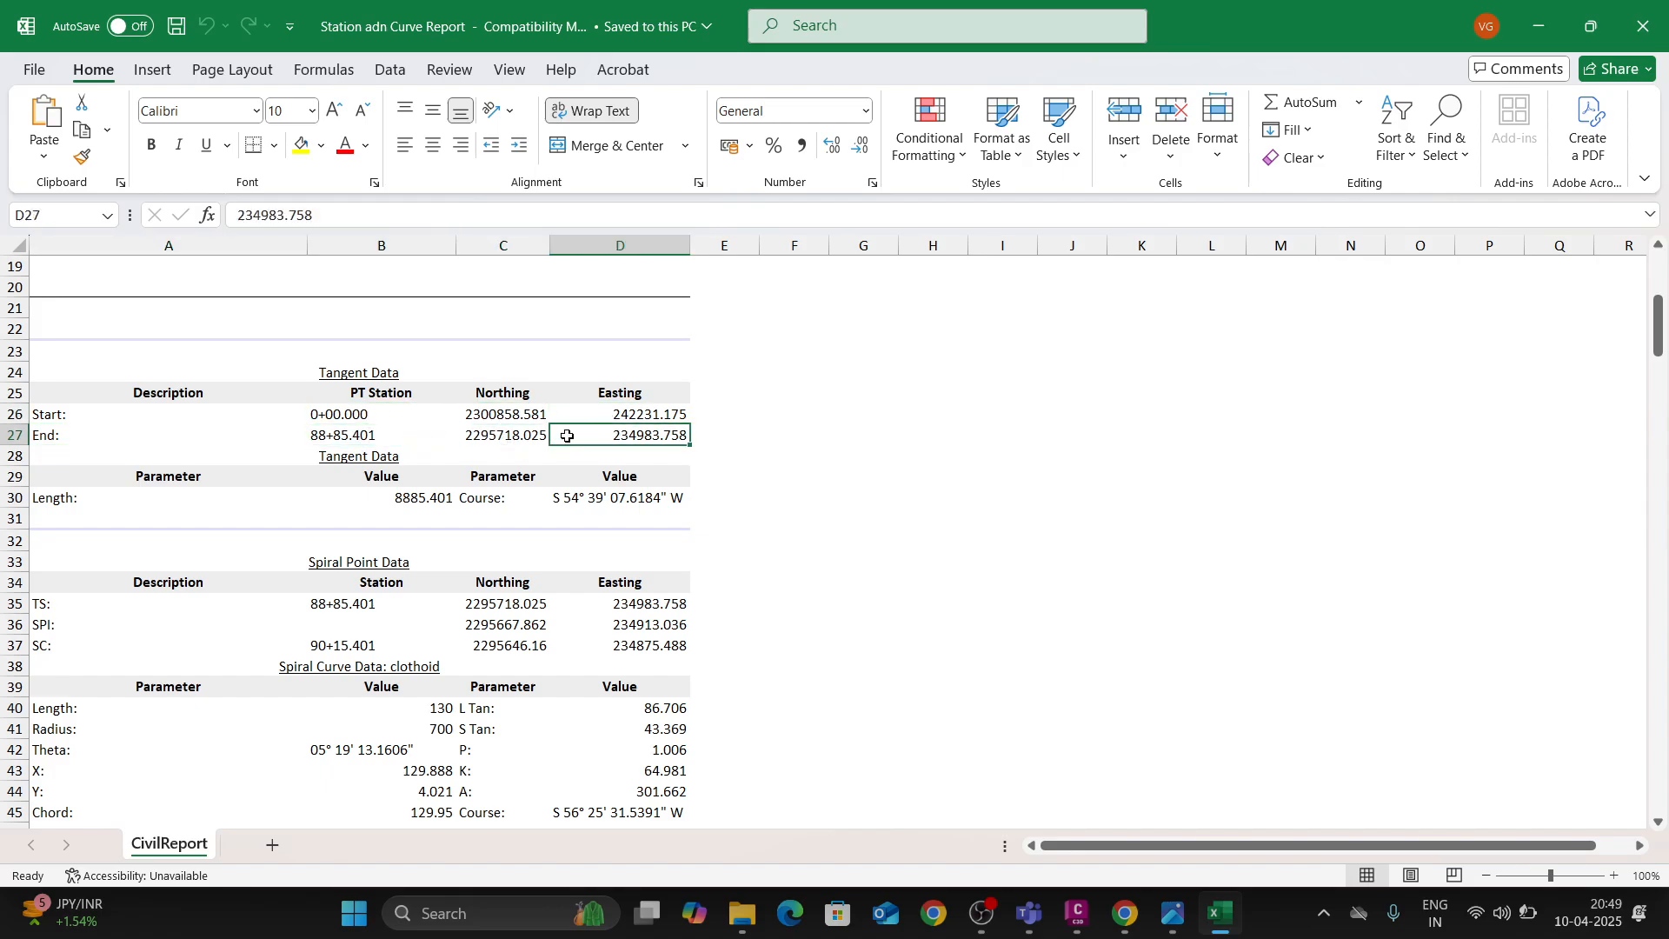
left_click(530, 435)
left_click(670, 433)
left_click(527, 416)
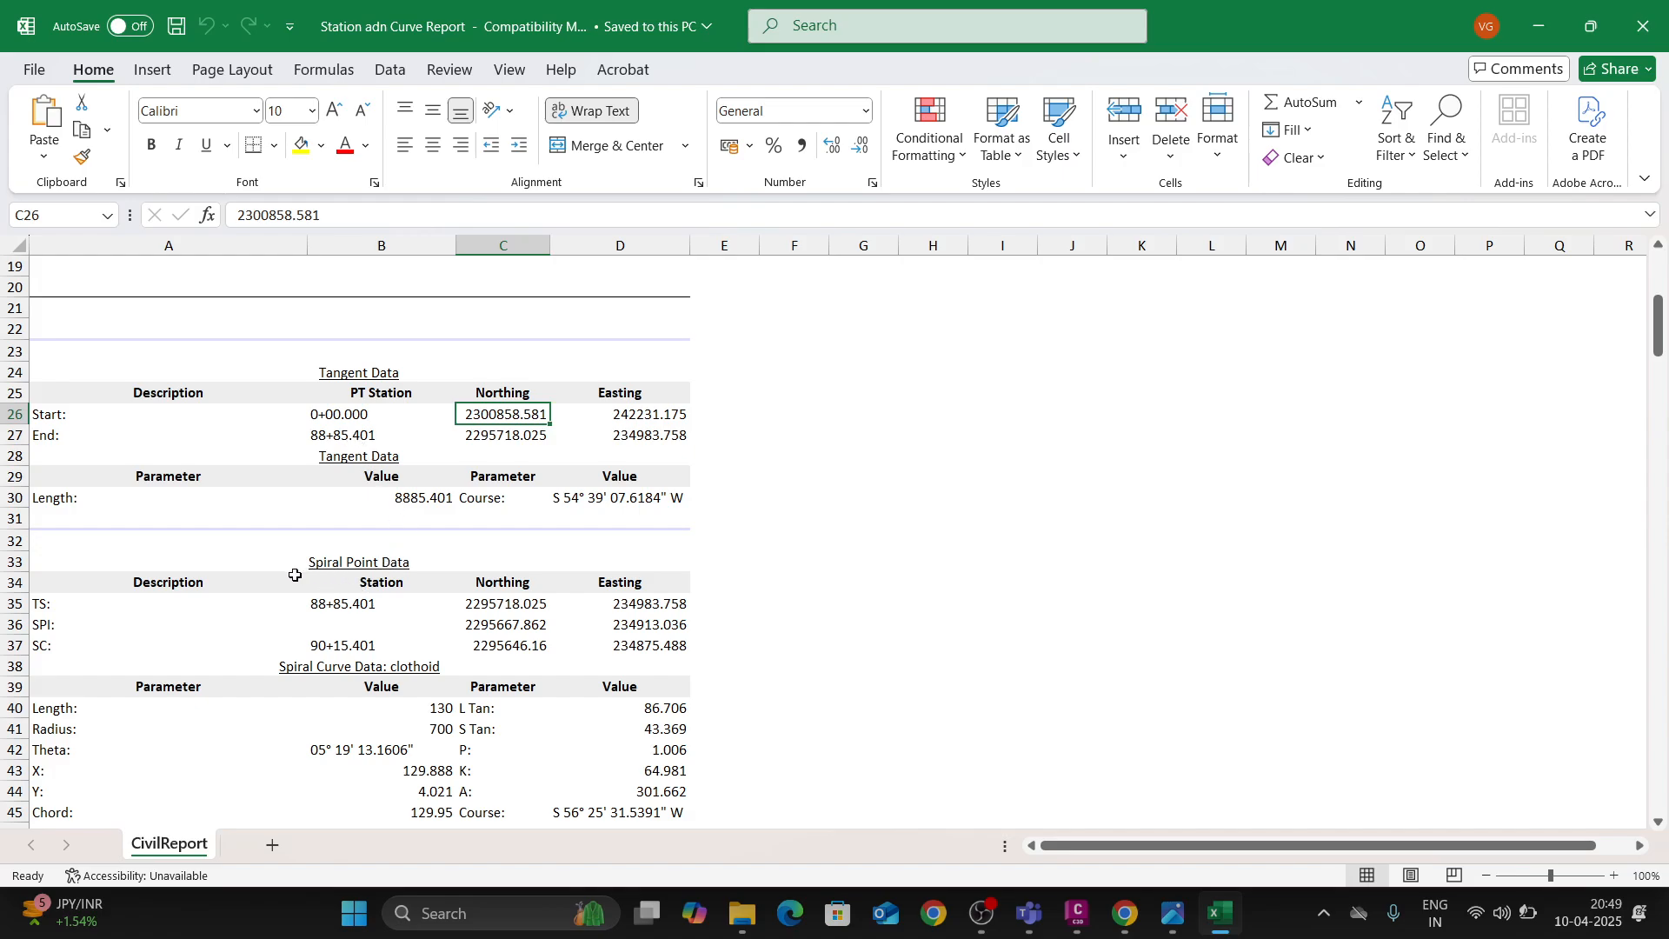
- Review the remaining spiral, curve and tangent data down to the report's end, and close the workbook
scroll(236, 599, "down", 2)
scroll(237, 600, "down", 20)
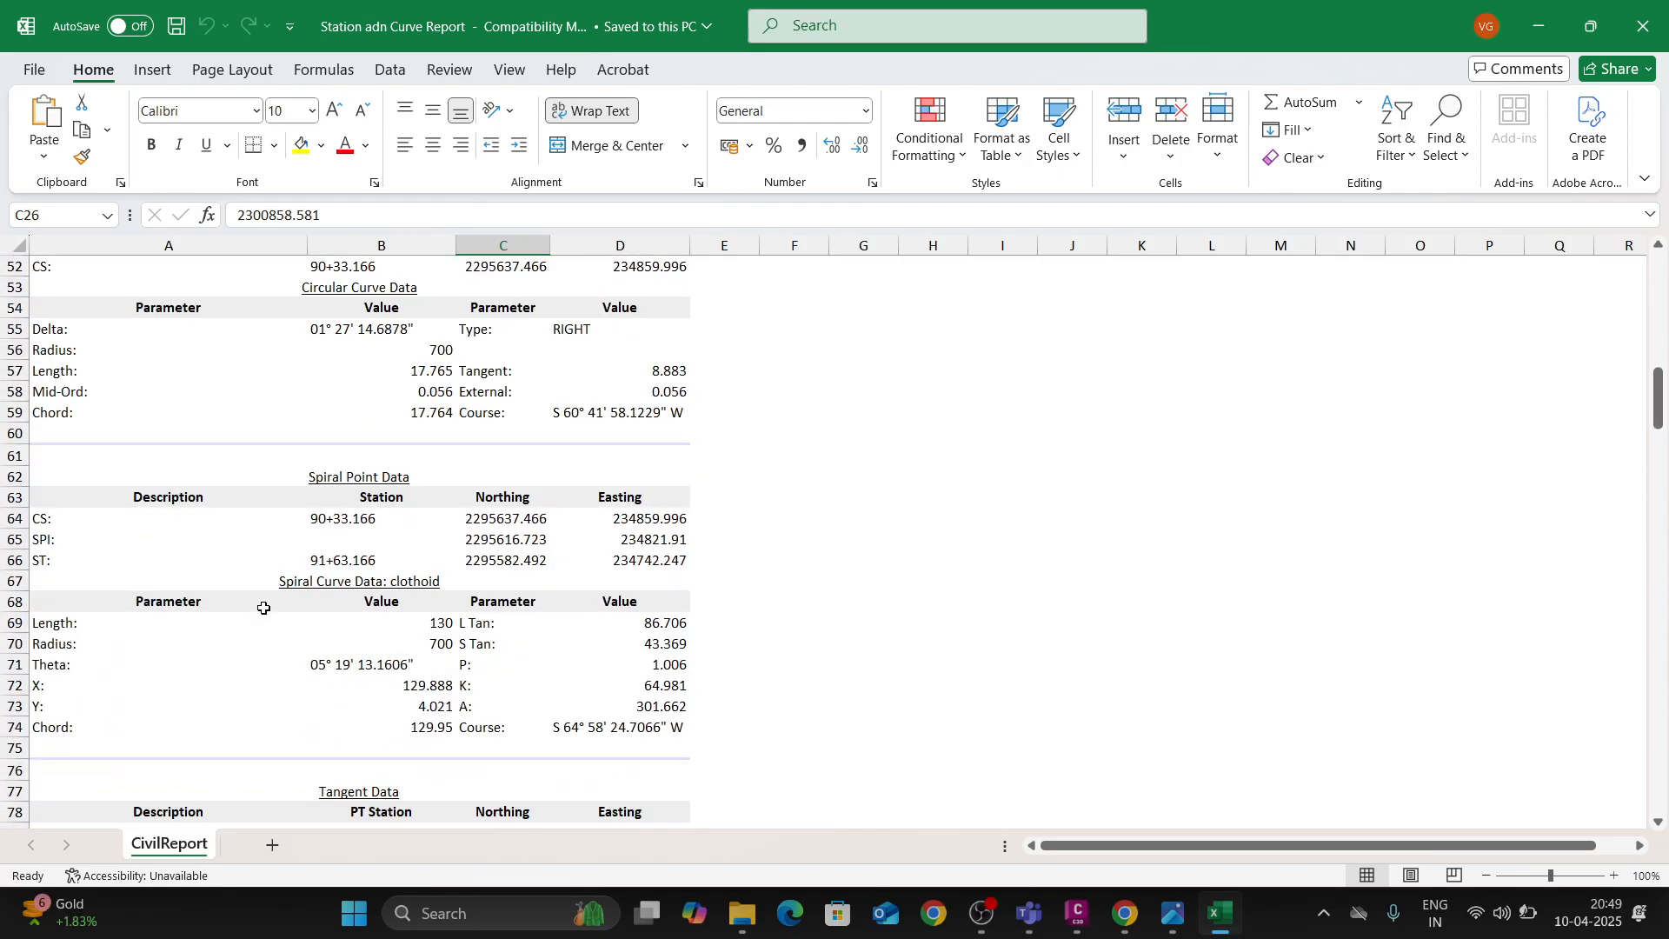
scroll(265, 611, "down", 20)
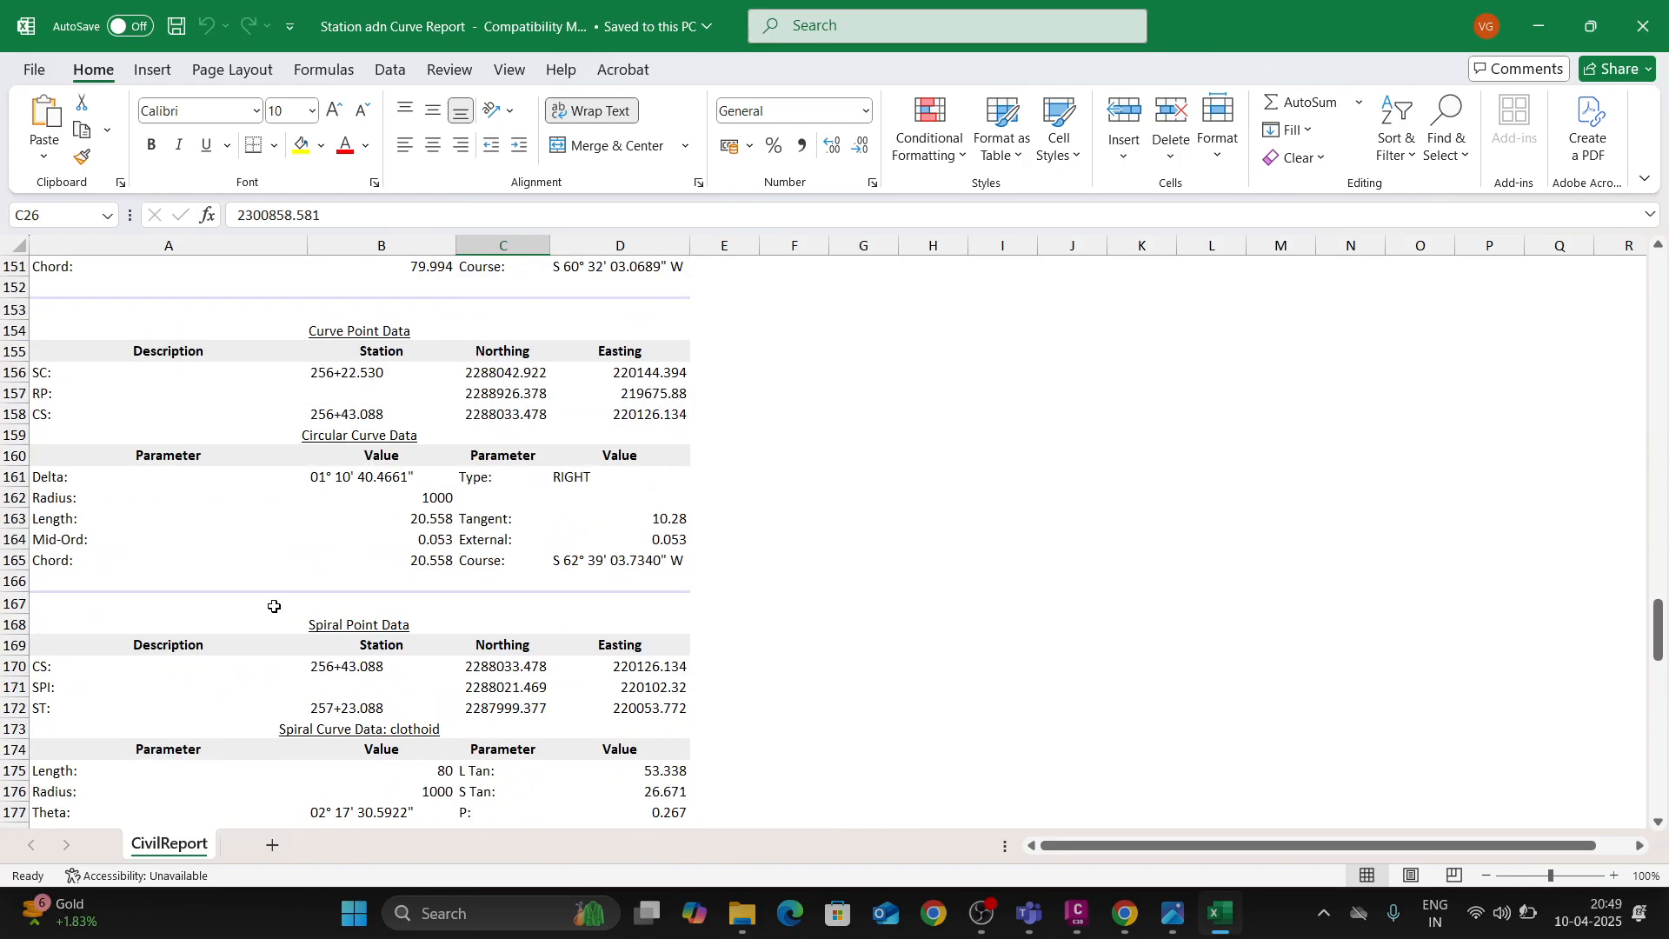
scroll(269, 614, "down", 8)
scroll(272, 608, "up", 20)
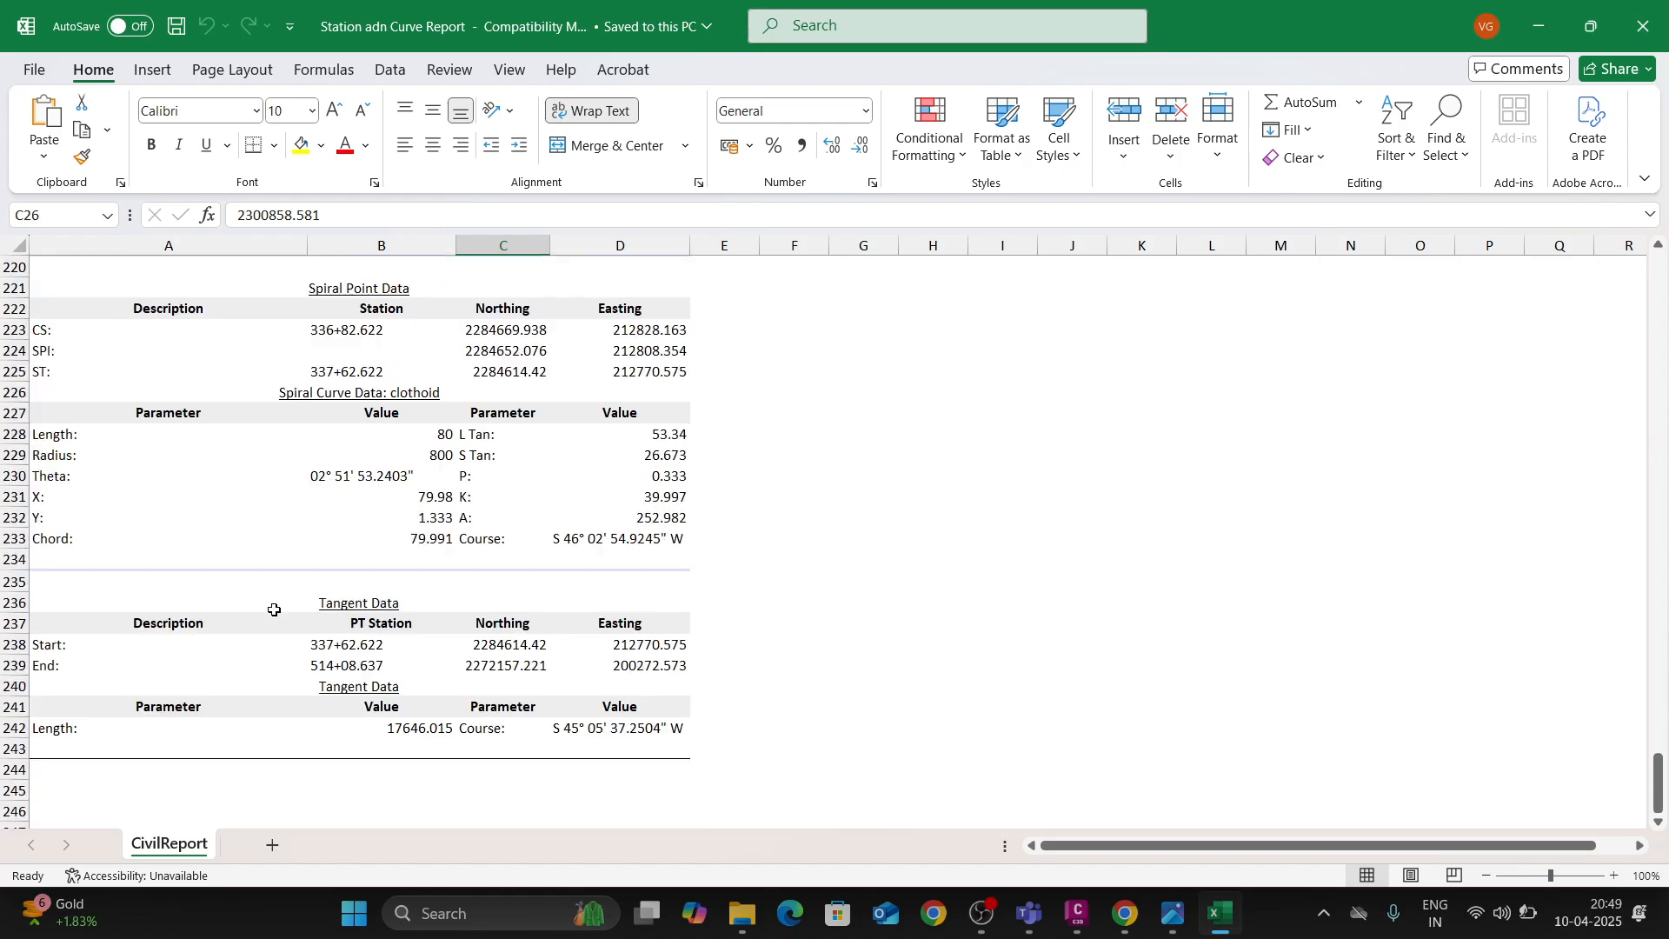
left_click(1645, 24)
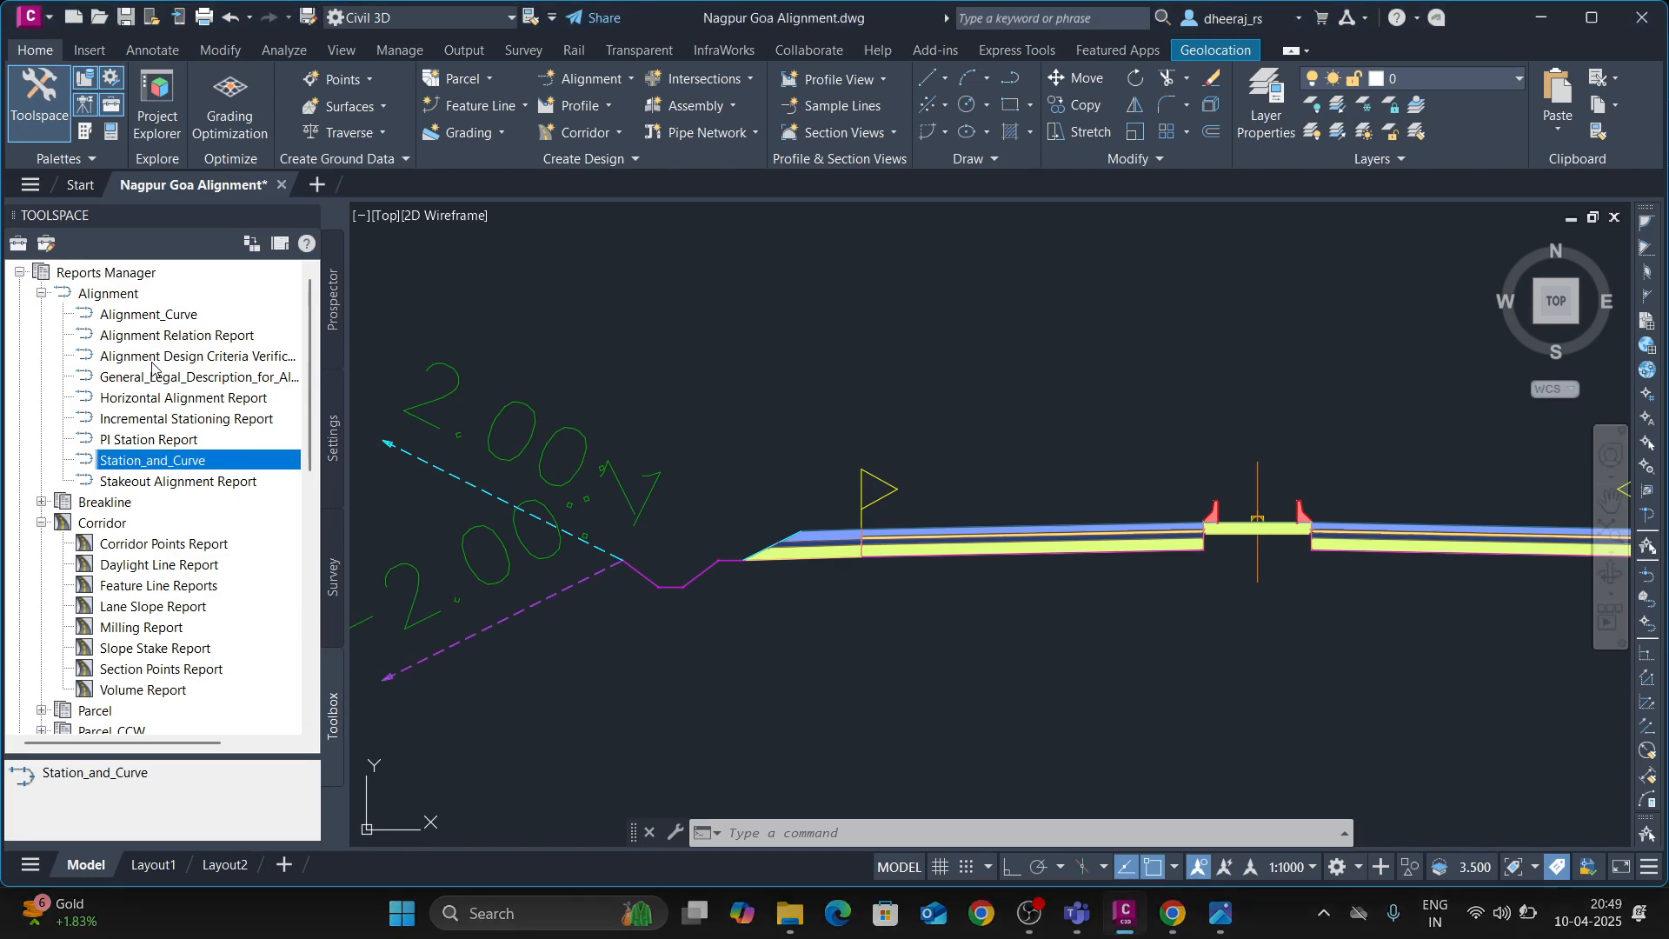
- Start the PI Station Report for the NG CL alignment and choose Desktop > Nagpur Goa > Reports as its save folder
left_click(152, 441)
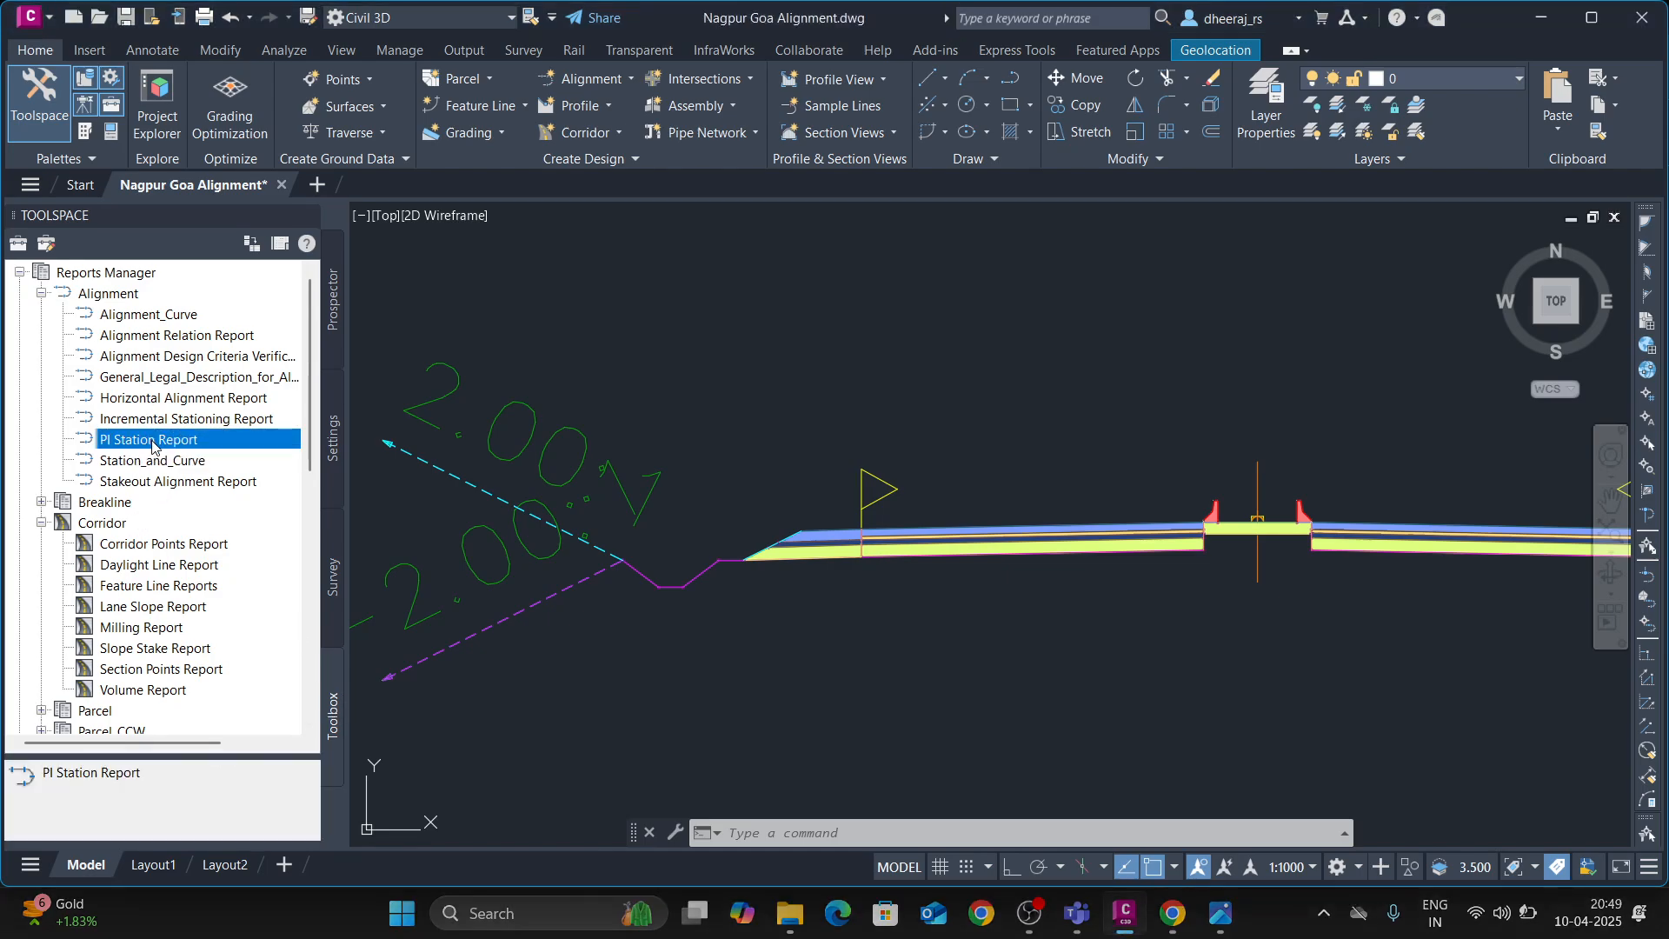
right_click(152, 445)
left_click(196, 453)
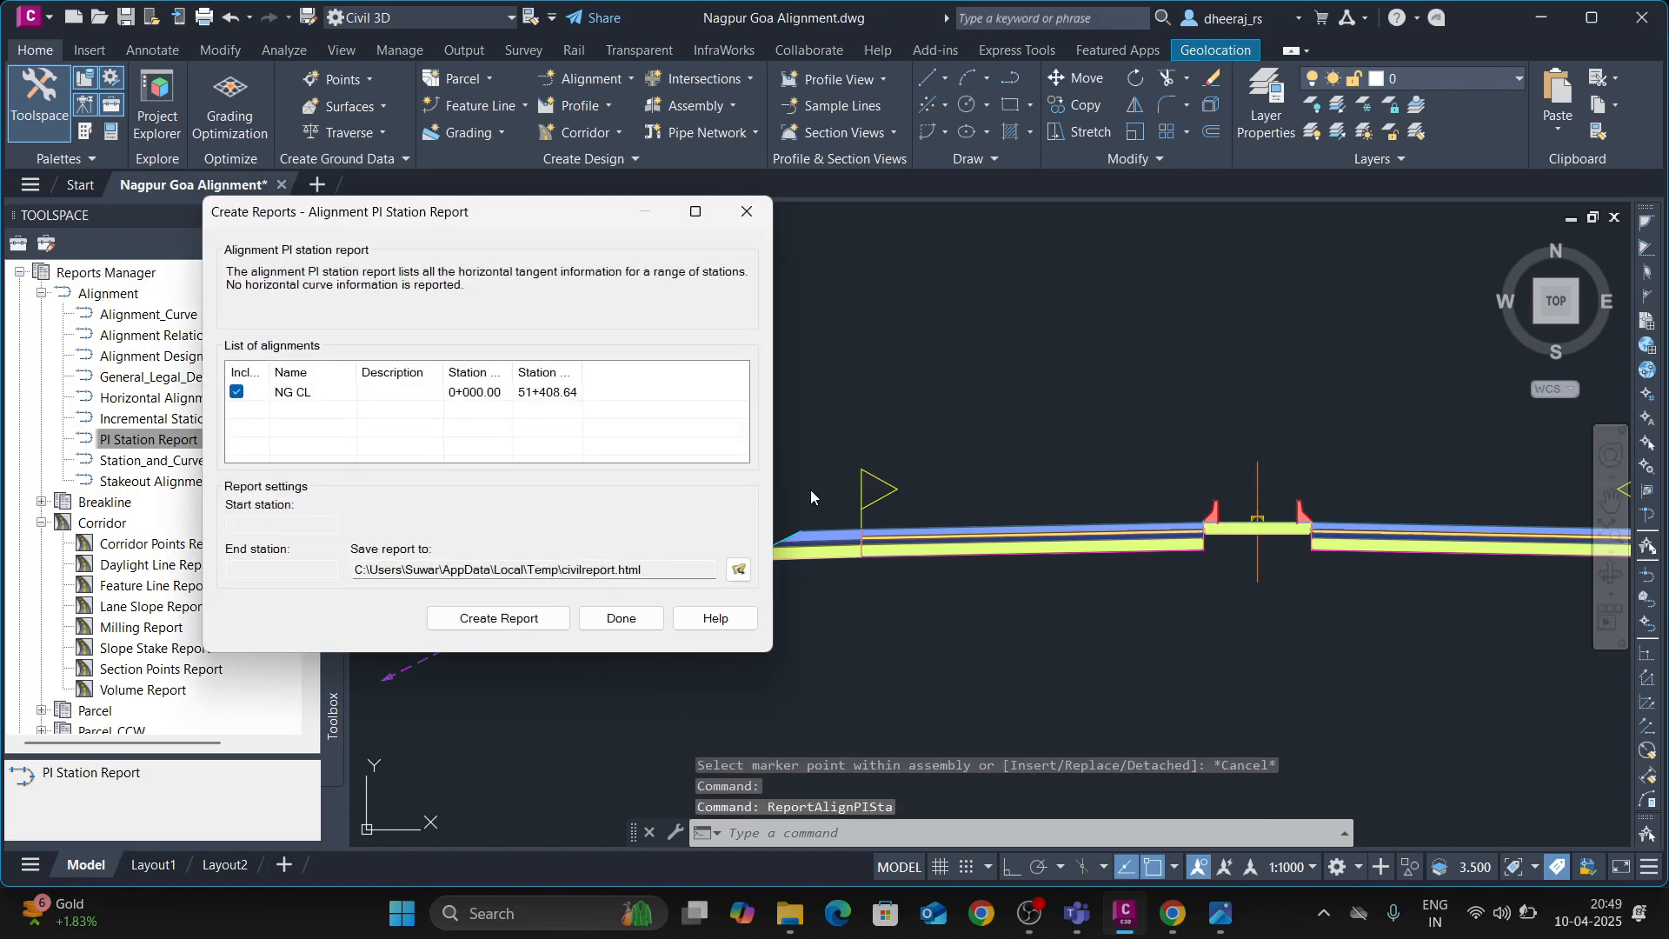
left_click(477, 623)
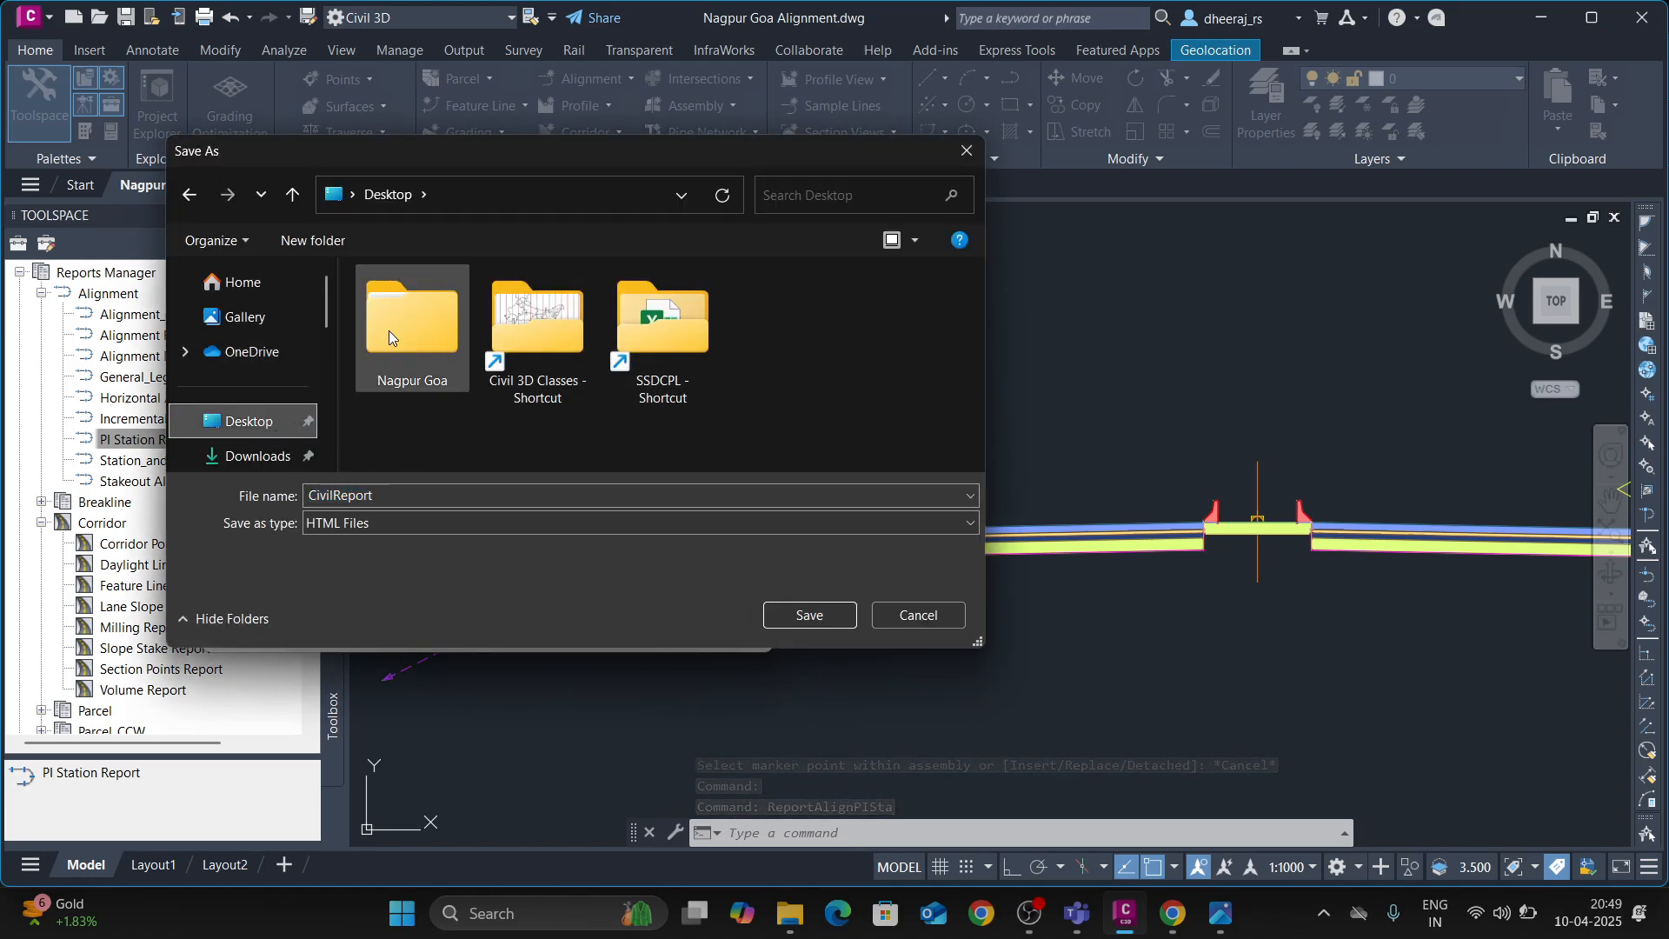
double_click(425, 325)
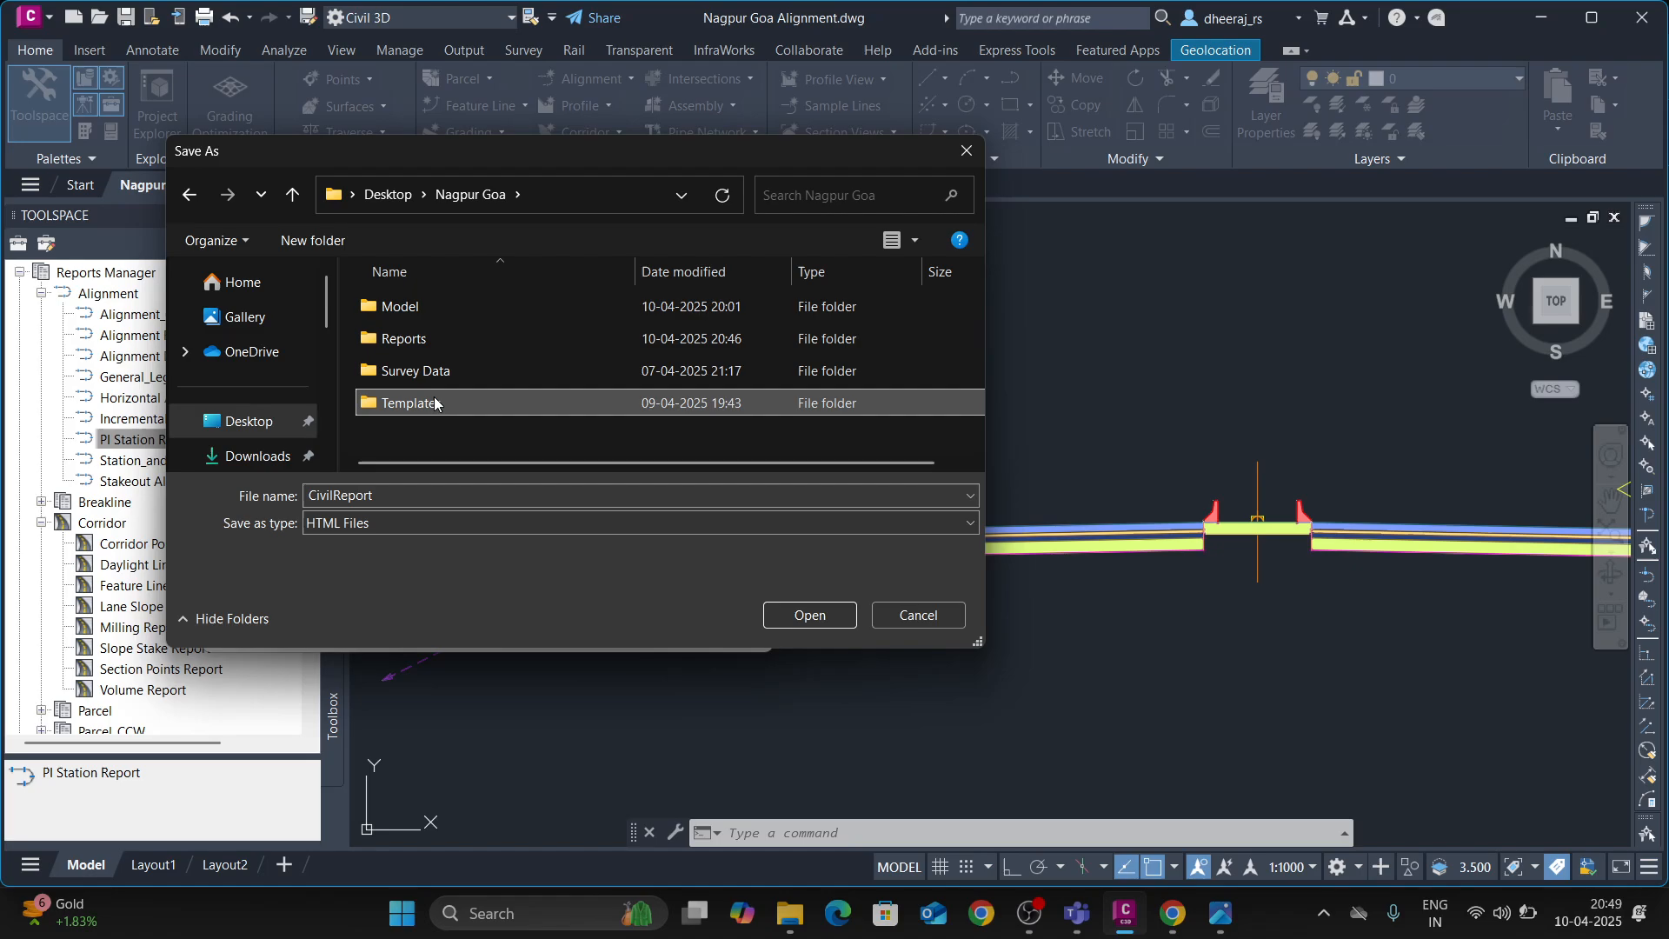
double_click(422, 339)
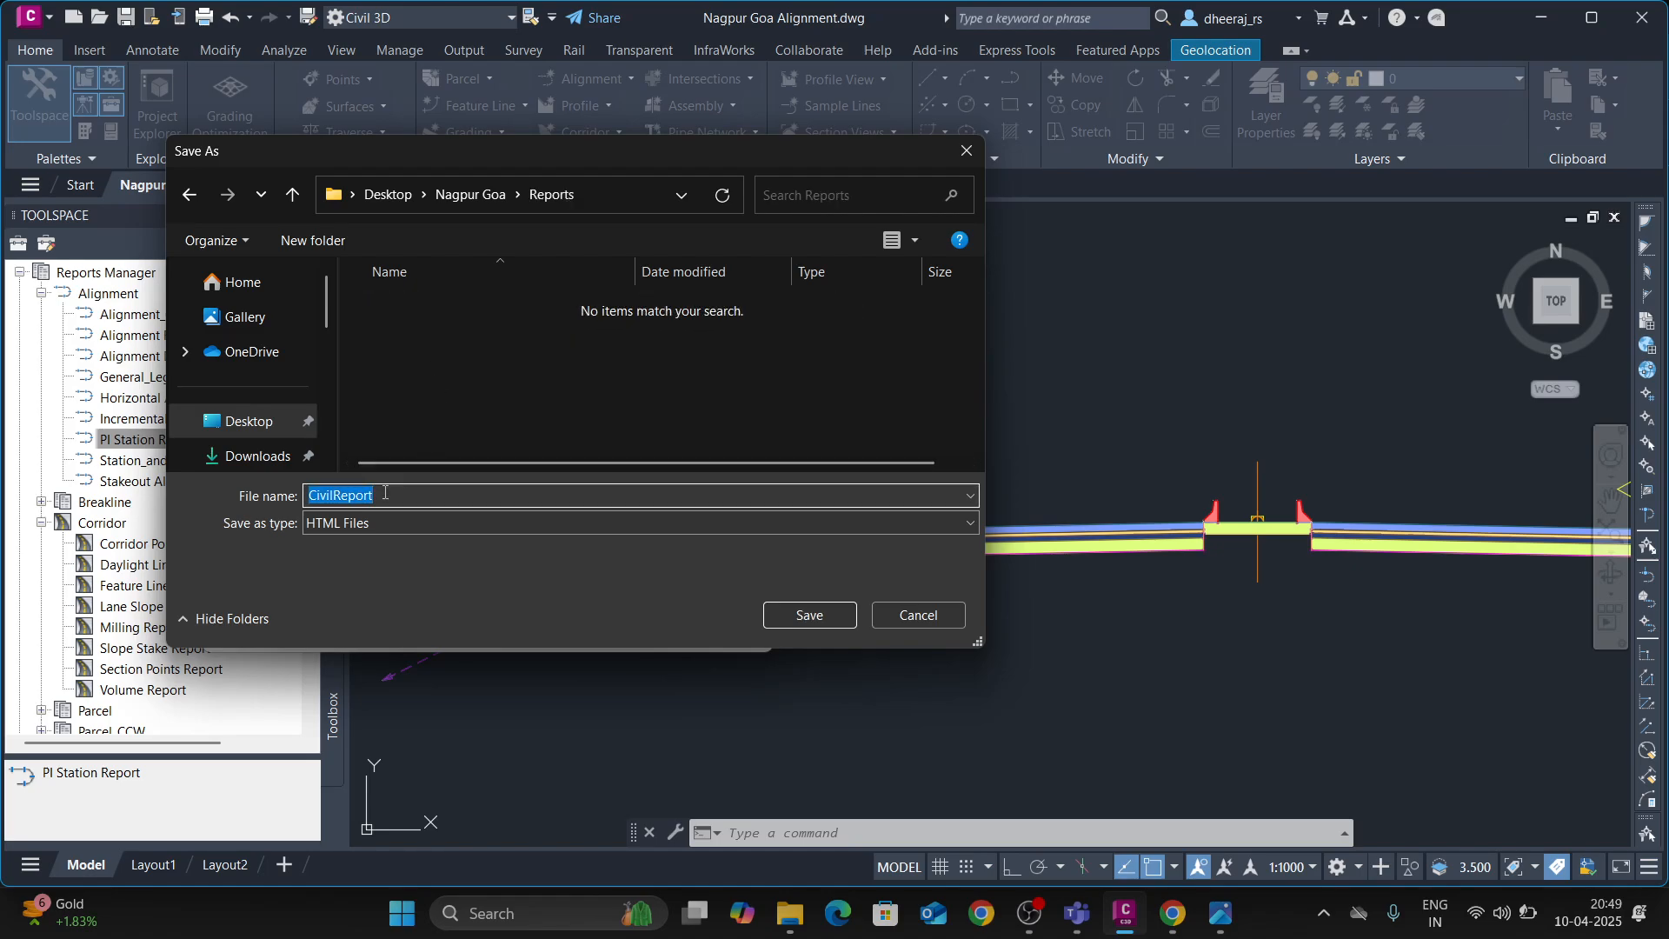
- Name the report output PI Station Report as an HTML file
type("P")
key("BackSpace")
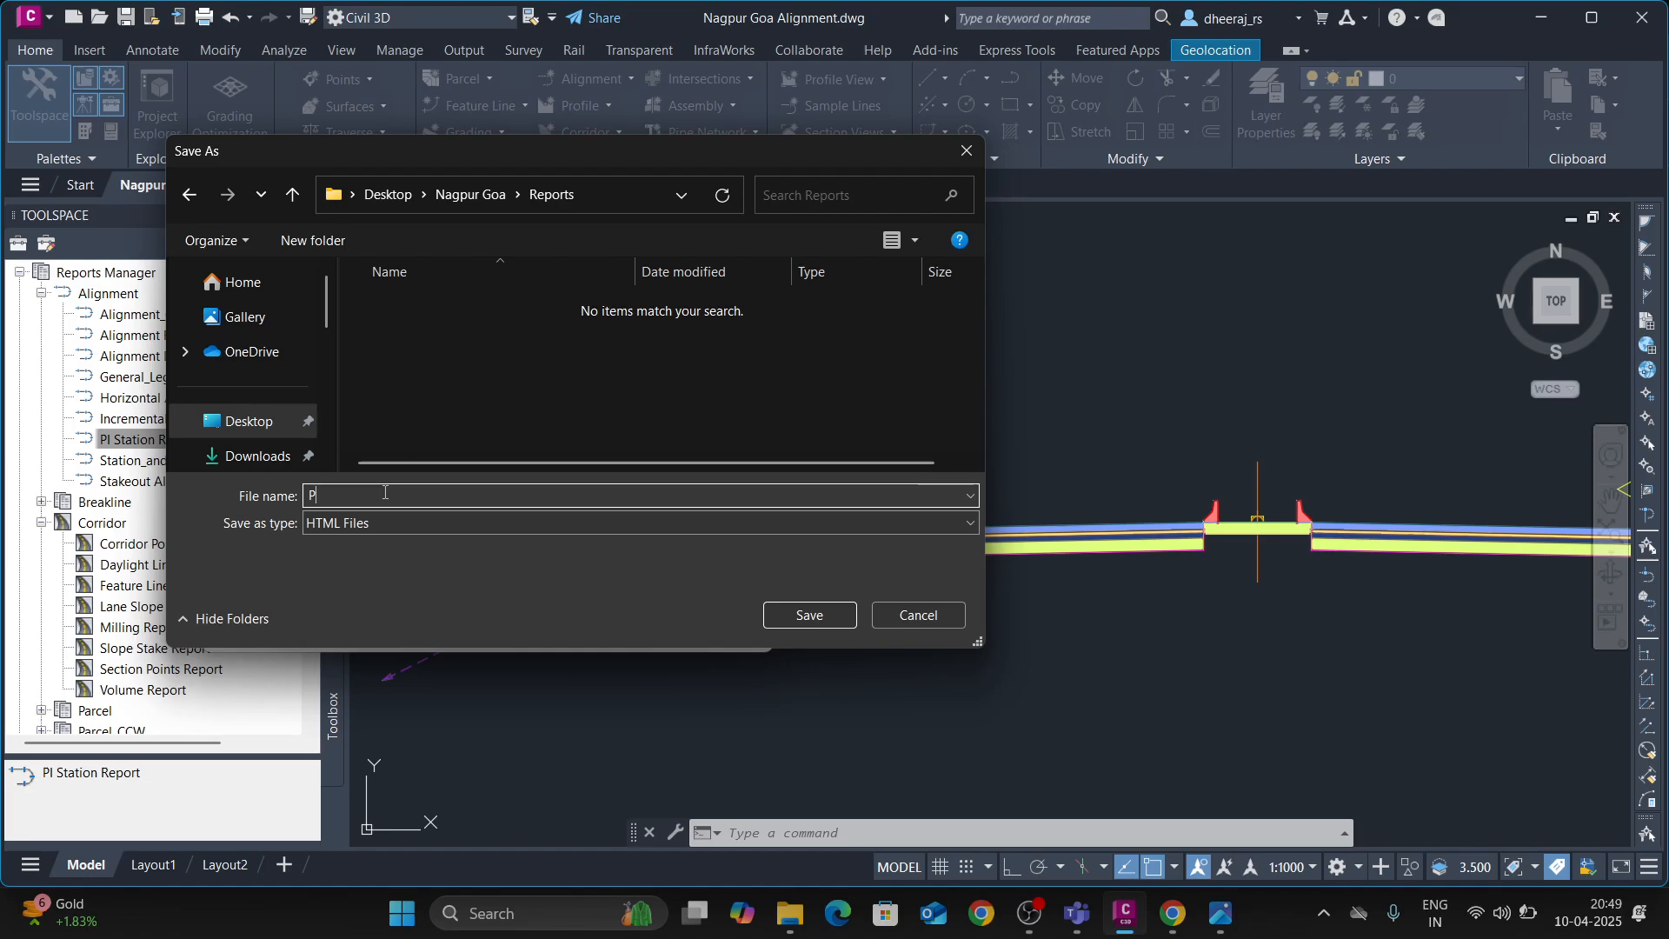
type("I Station Report")
key("Return")
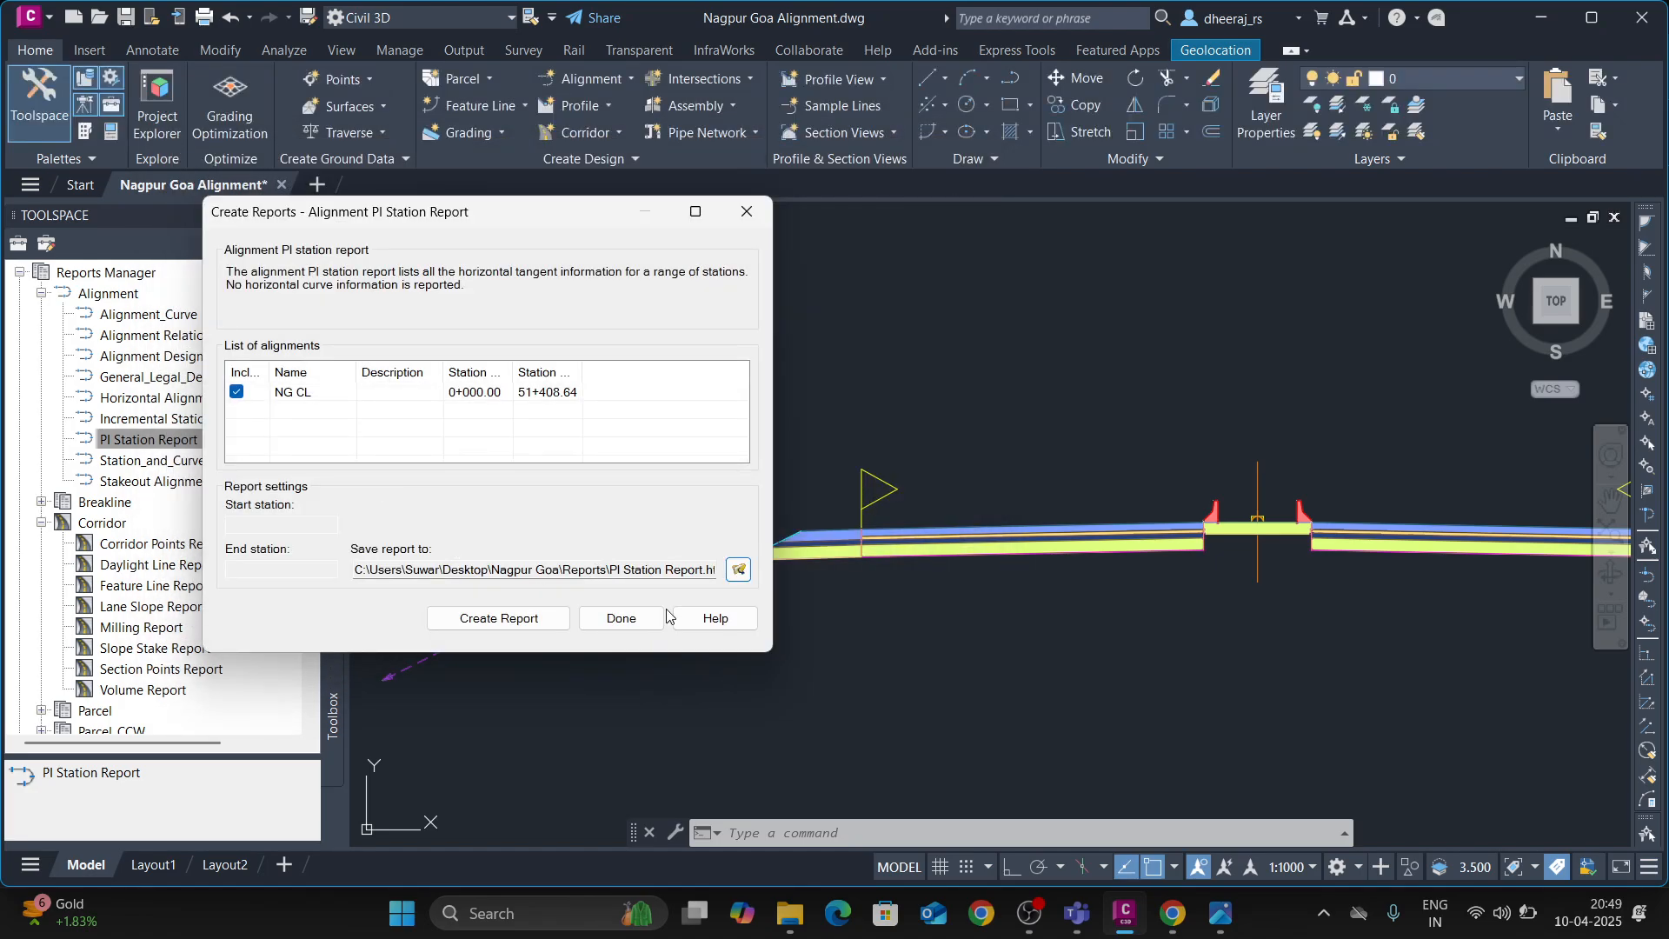
- Set the report output to an Excel 97-2003 Workbook named PI Station Report in the Reports folder
left_click(739, 569)
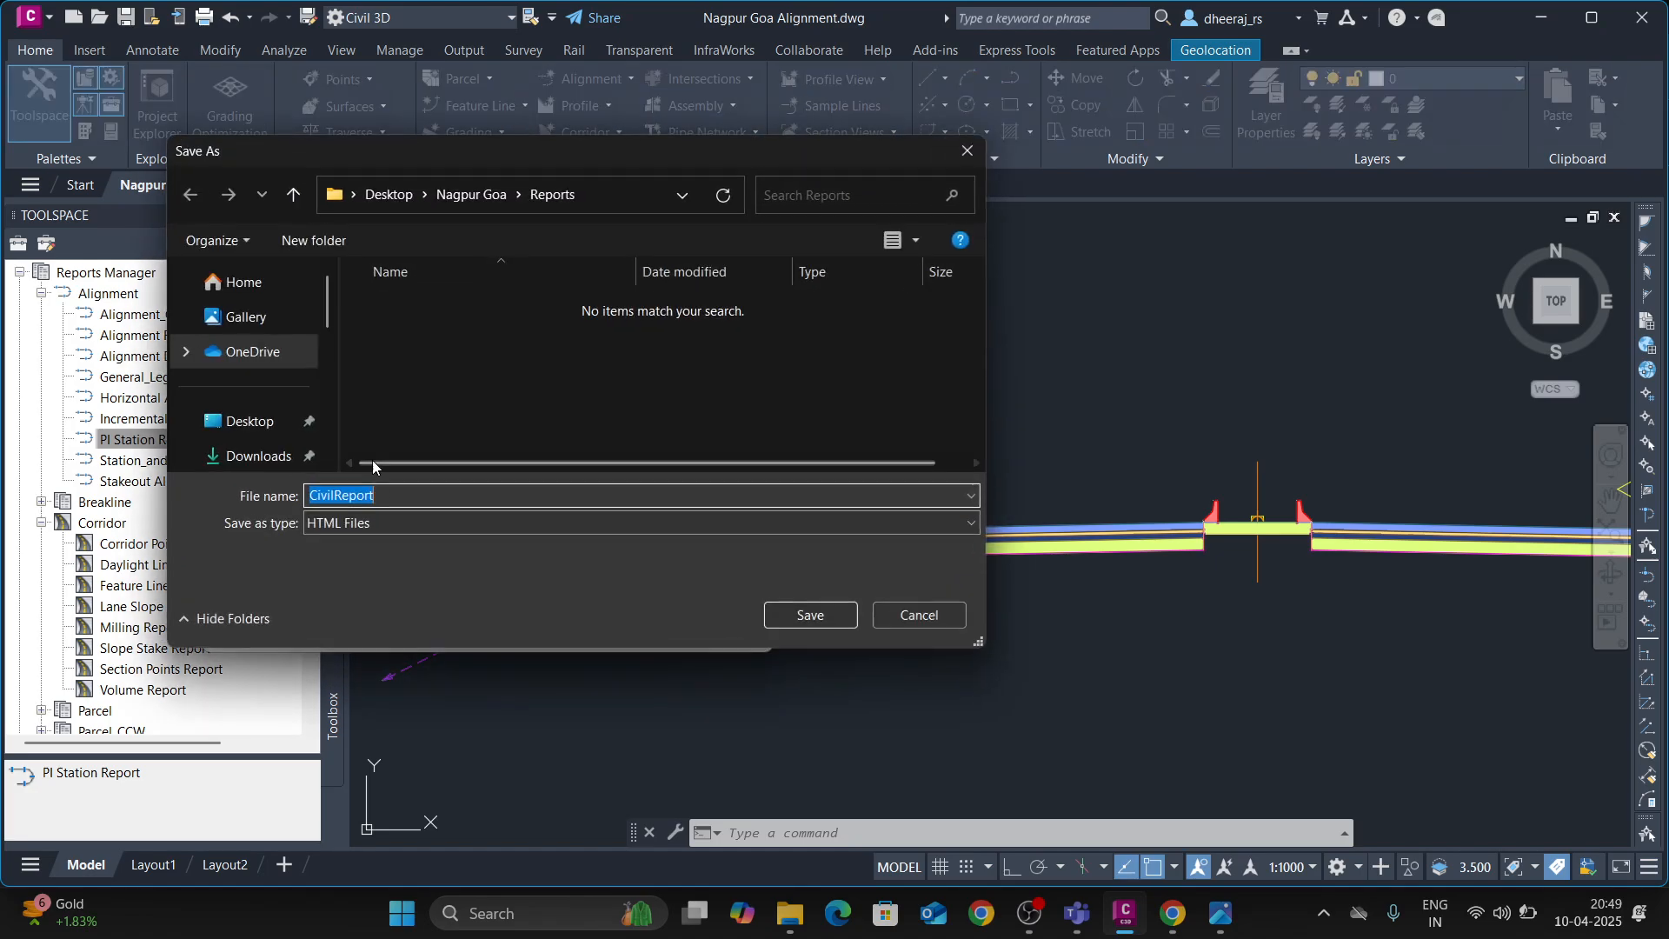
left_click(368, 525)
left_click(380, 585)
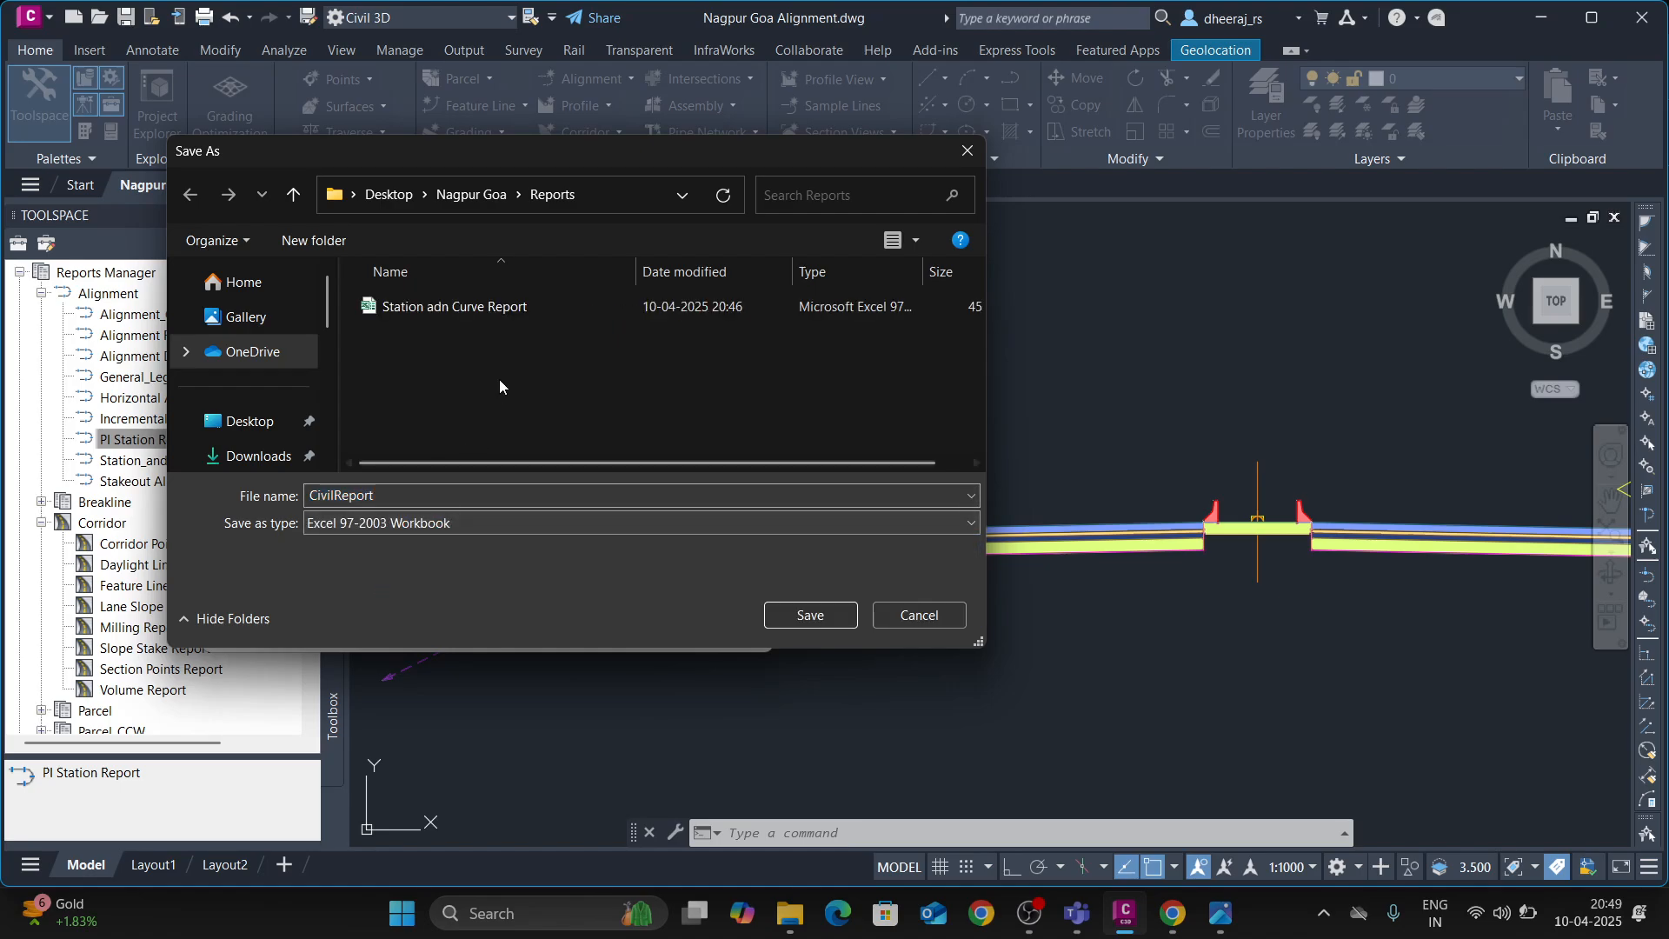
double_click(401, 494)
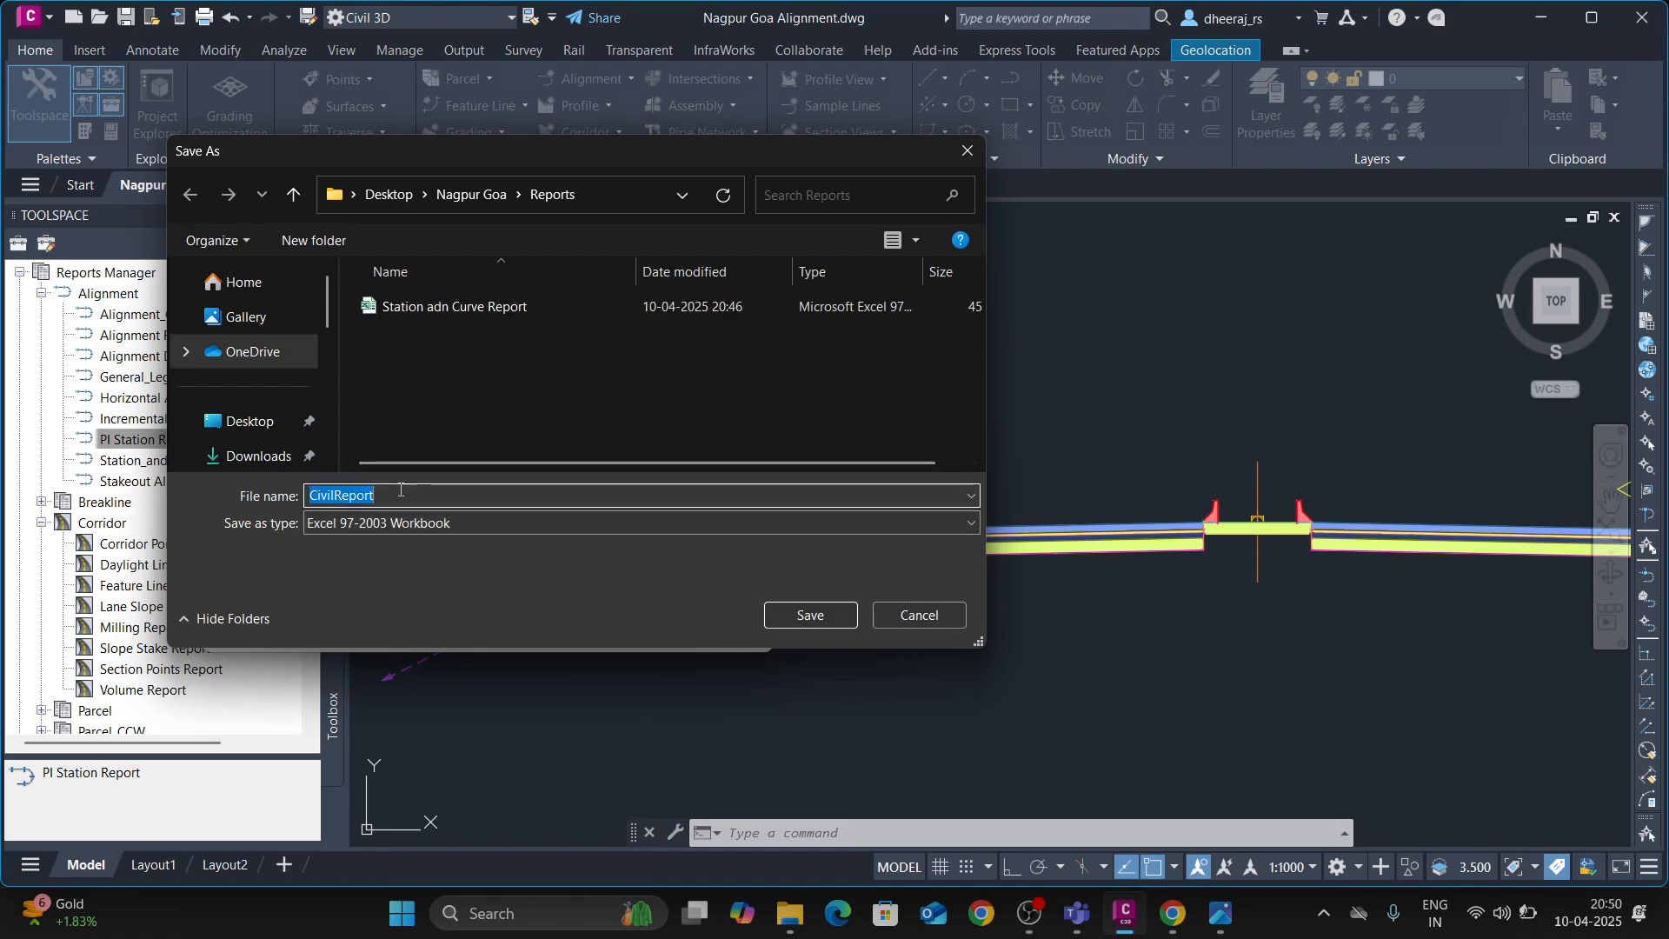
type("PI Statio")
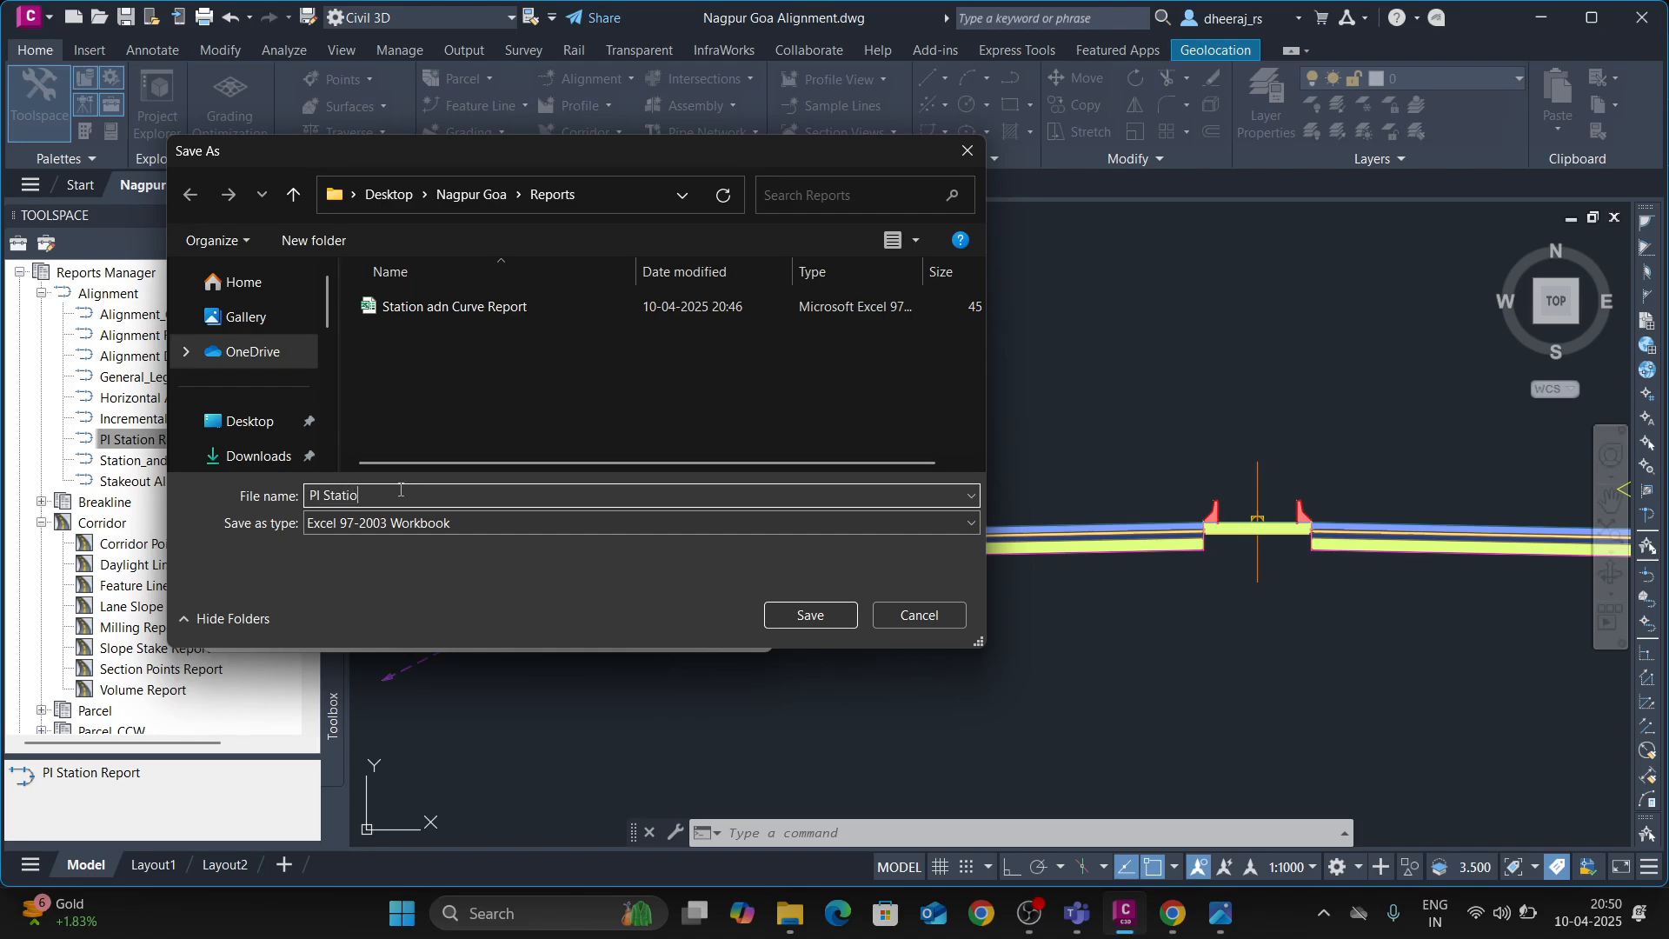
type("n Report")
key("Return")
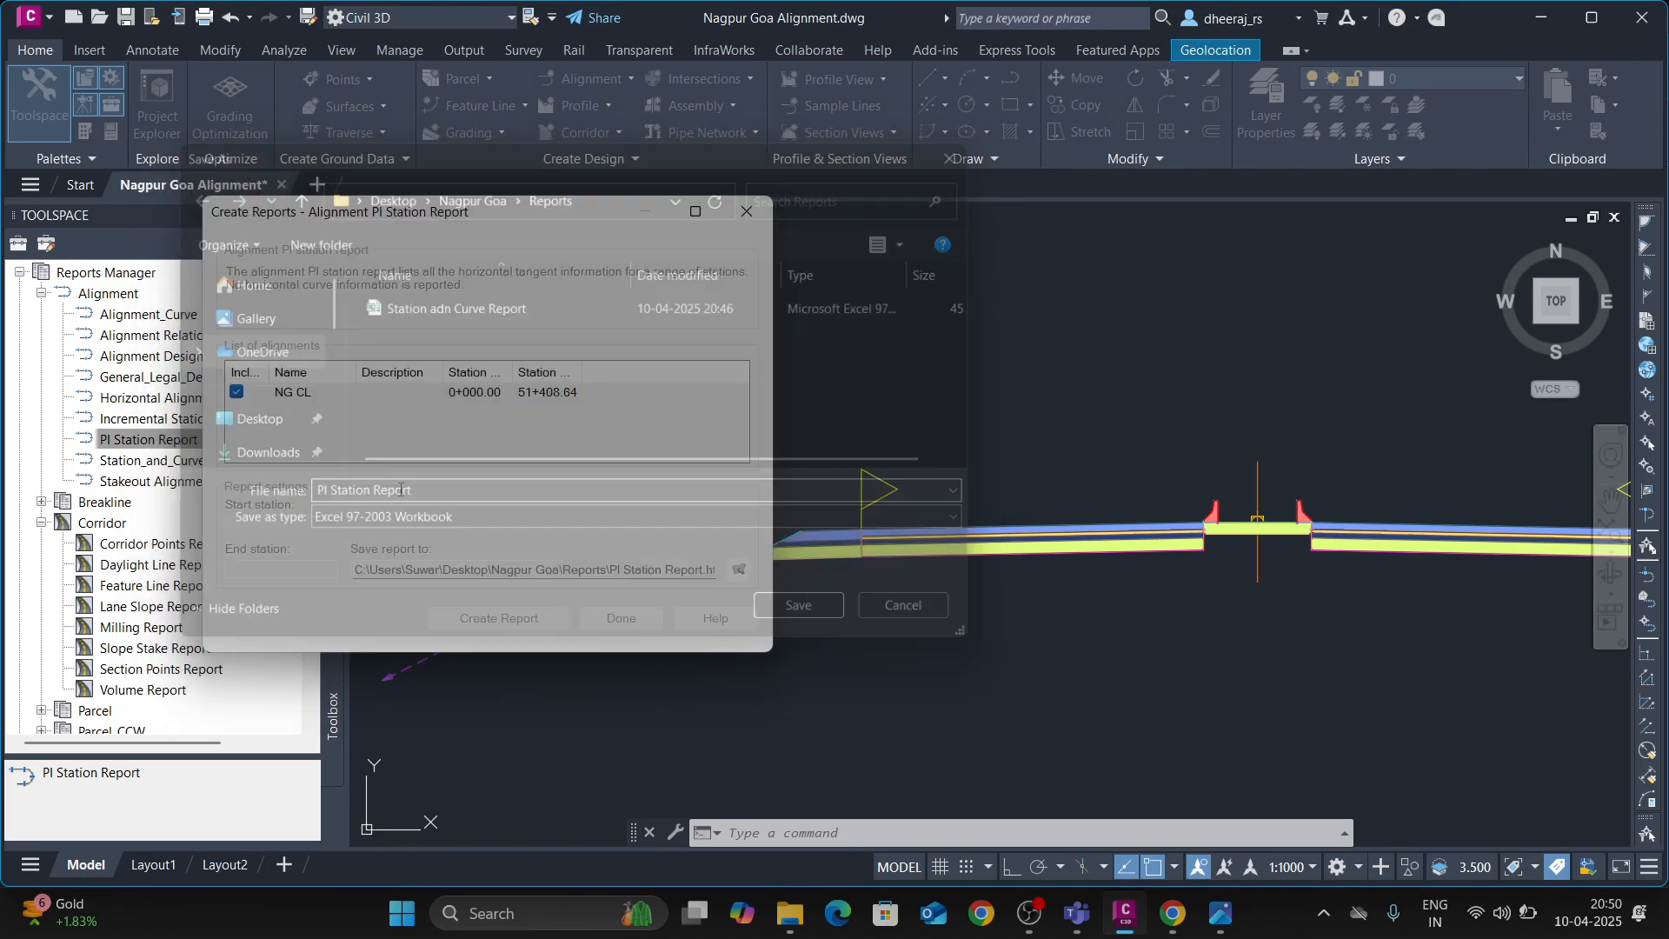
- Create the PI Station Report for NG CL and skim its rows in the Excel workbook
left_click(498, 618)
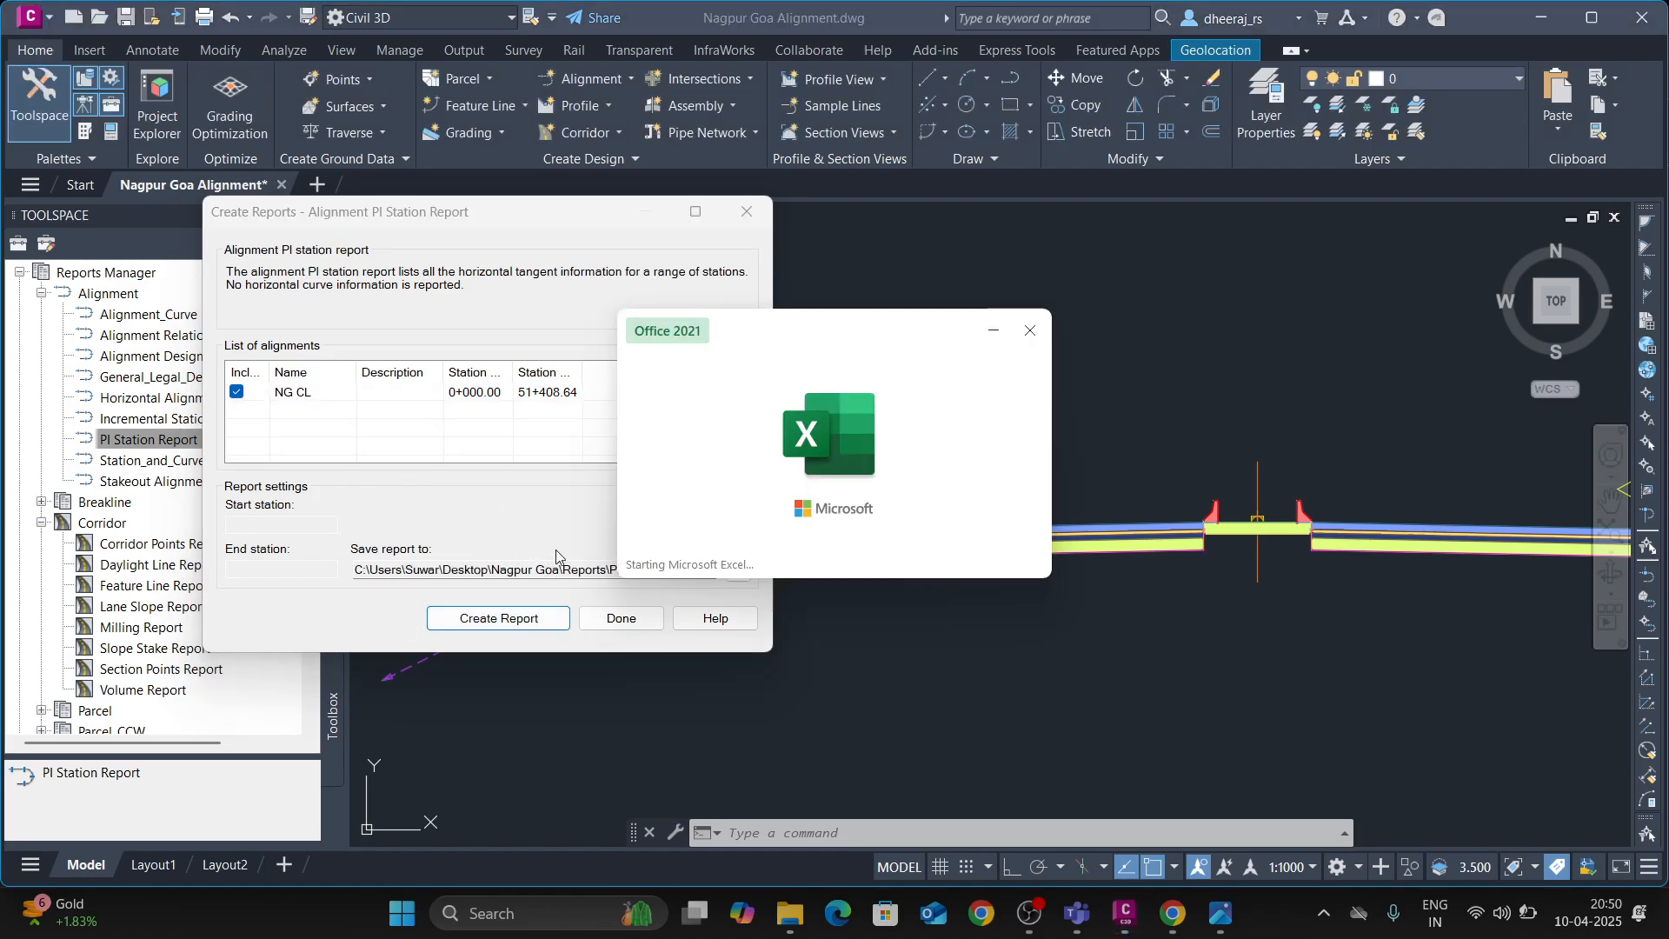
scroll(128, 648, "down", 1)
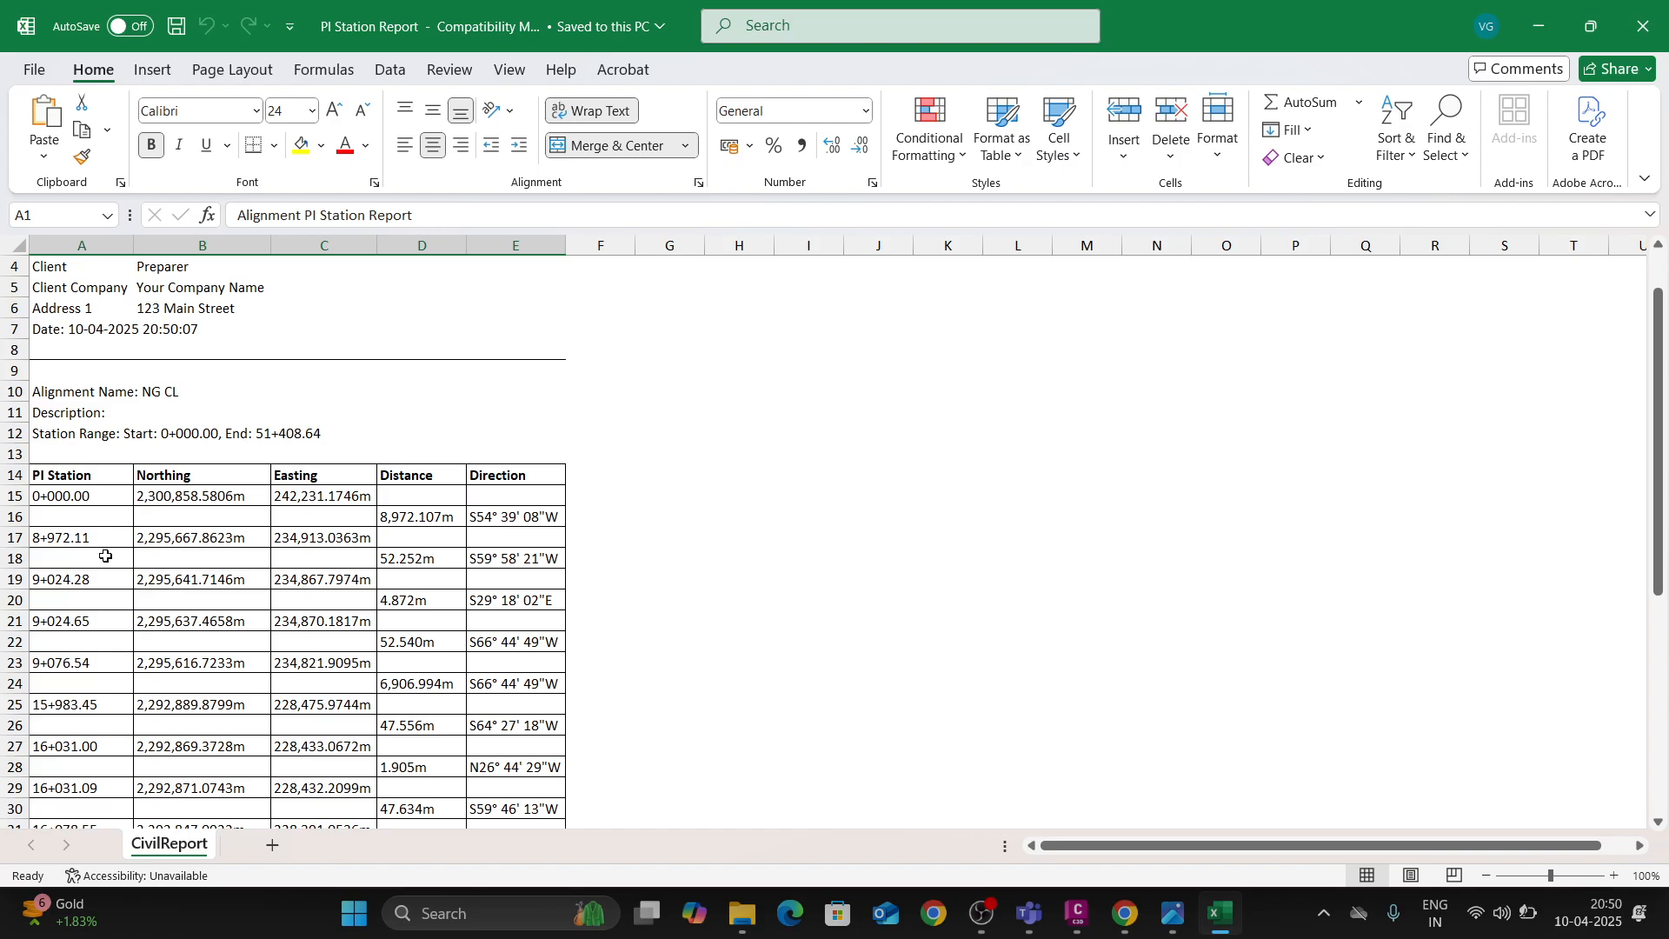
scroll(105, 556, "down", 12)
scroll(104, 566, "up", 6)
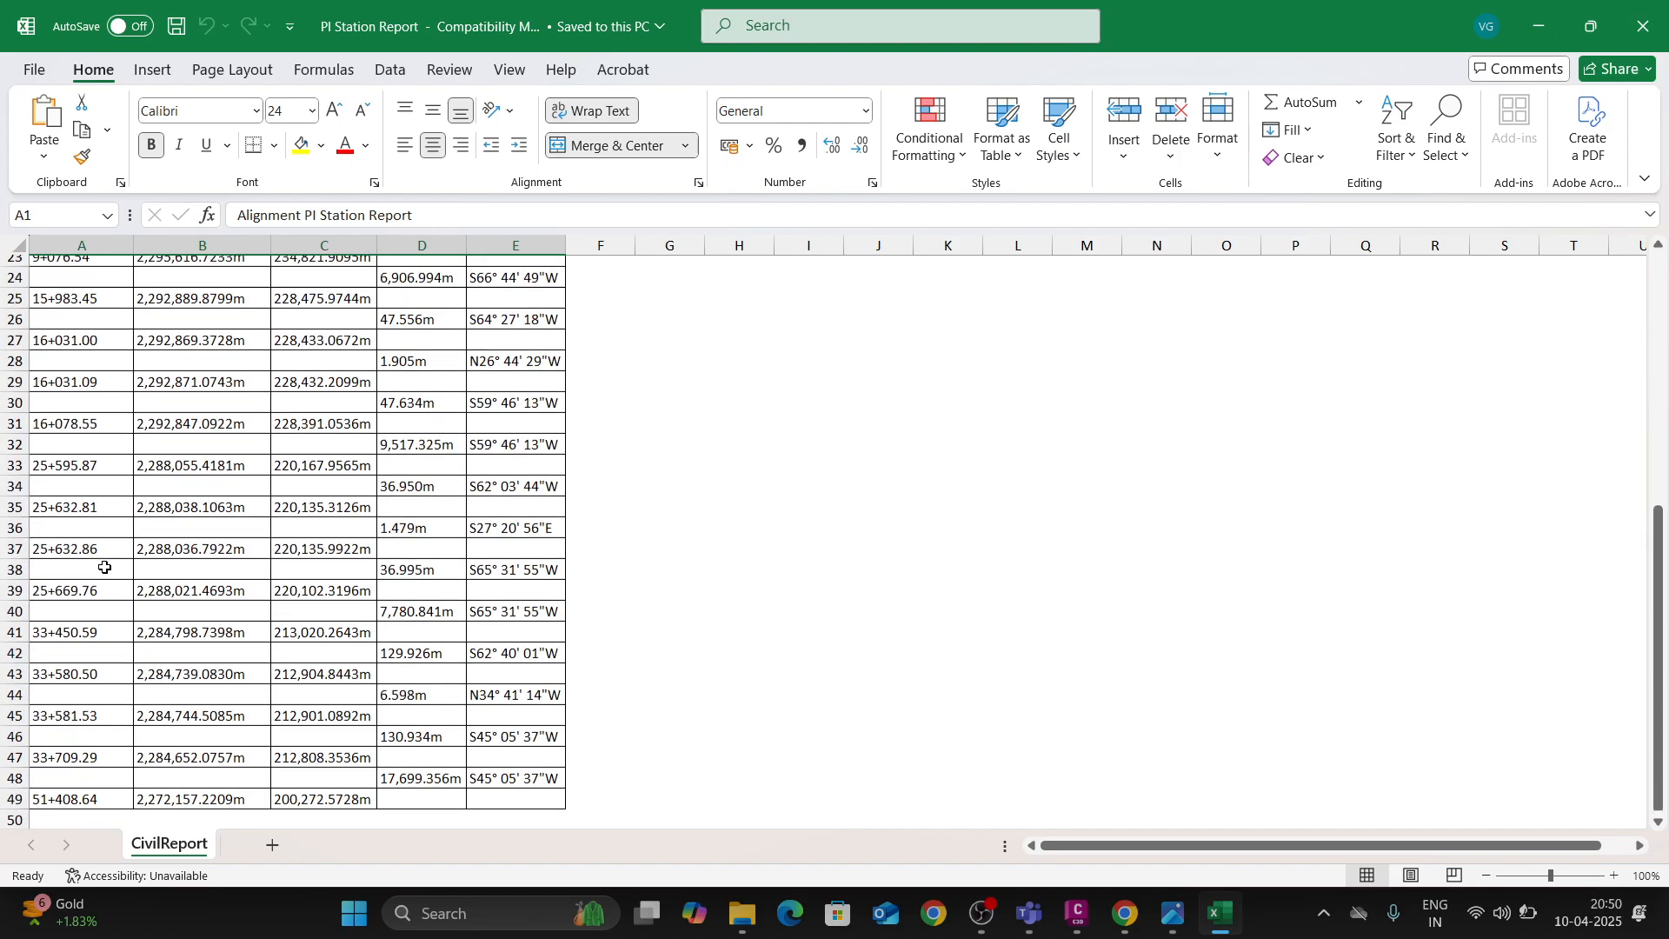
scroll(104, 567, "up", 8)
- Examine the PI northing, easting, distance and direction data down to the report's end, and close the workbook and the report setup
left_click(243, 584)
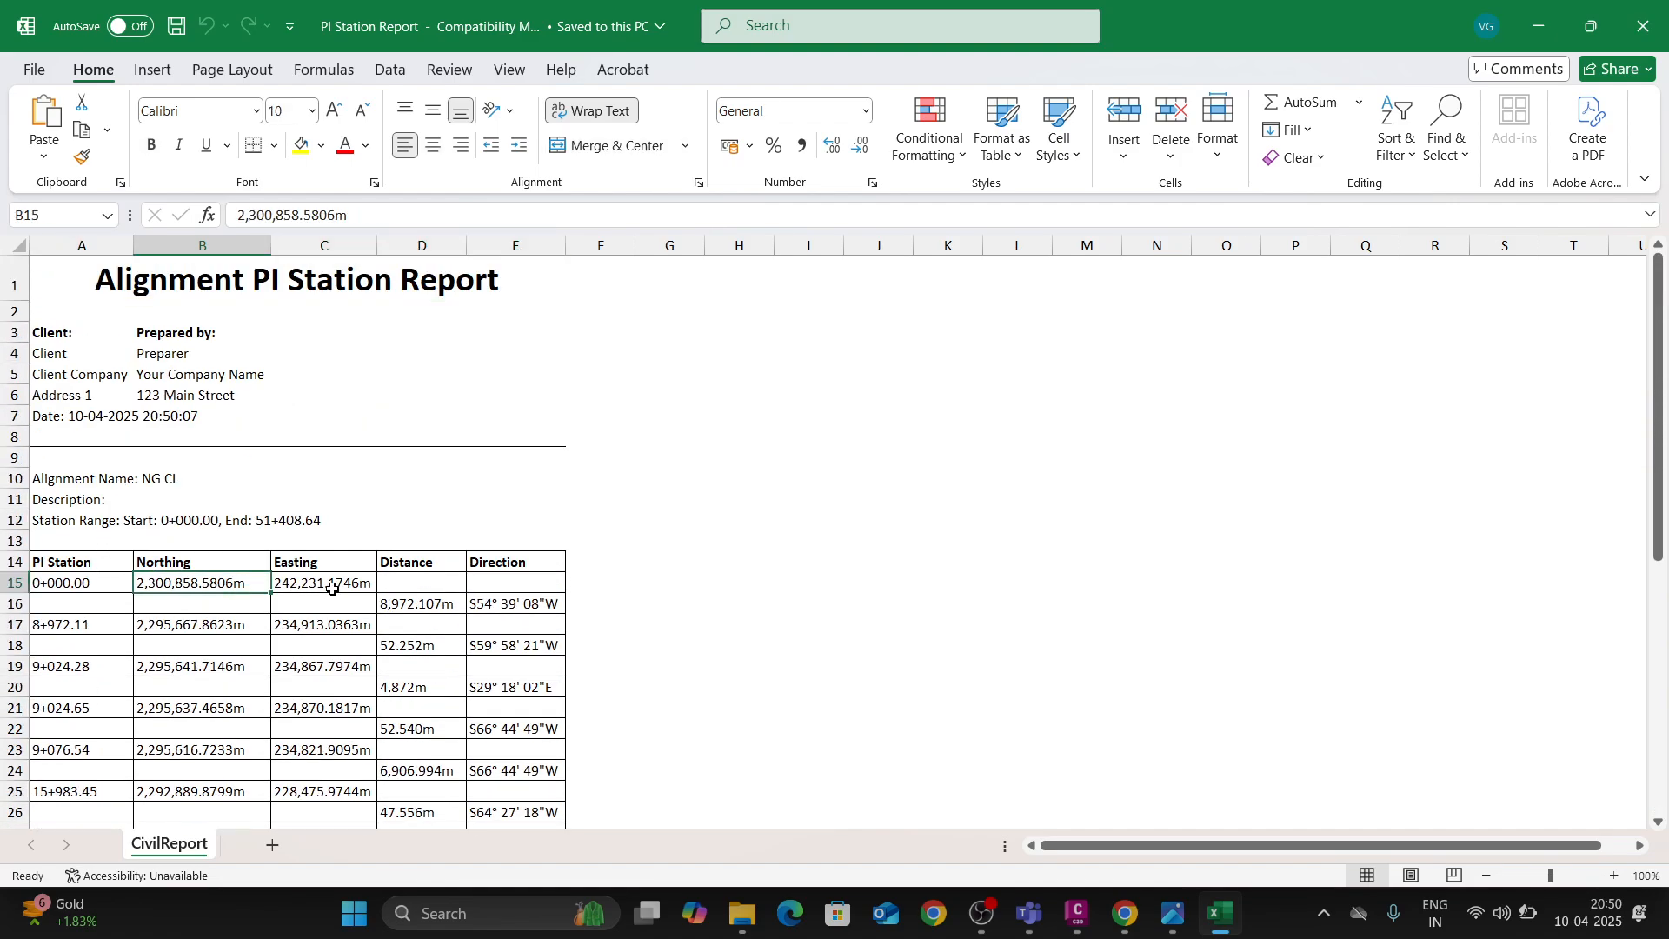
left_click(332, 588)
left_click(442, 605)
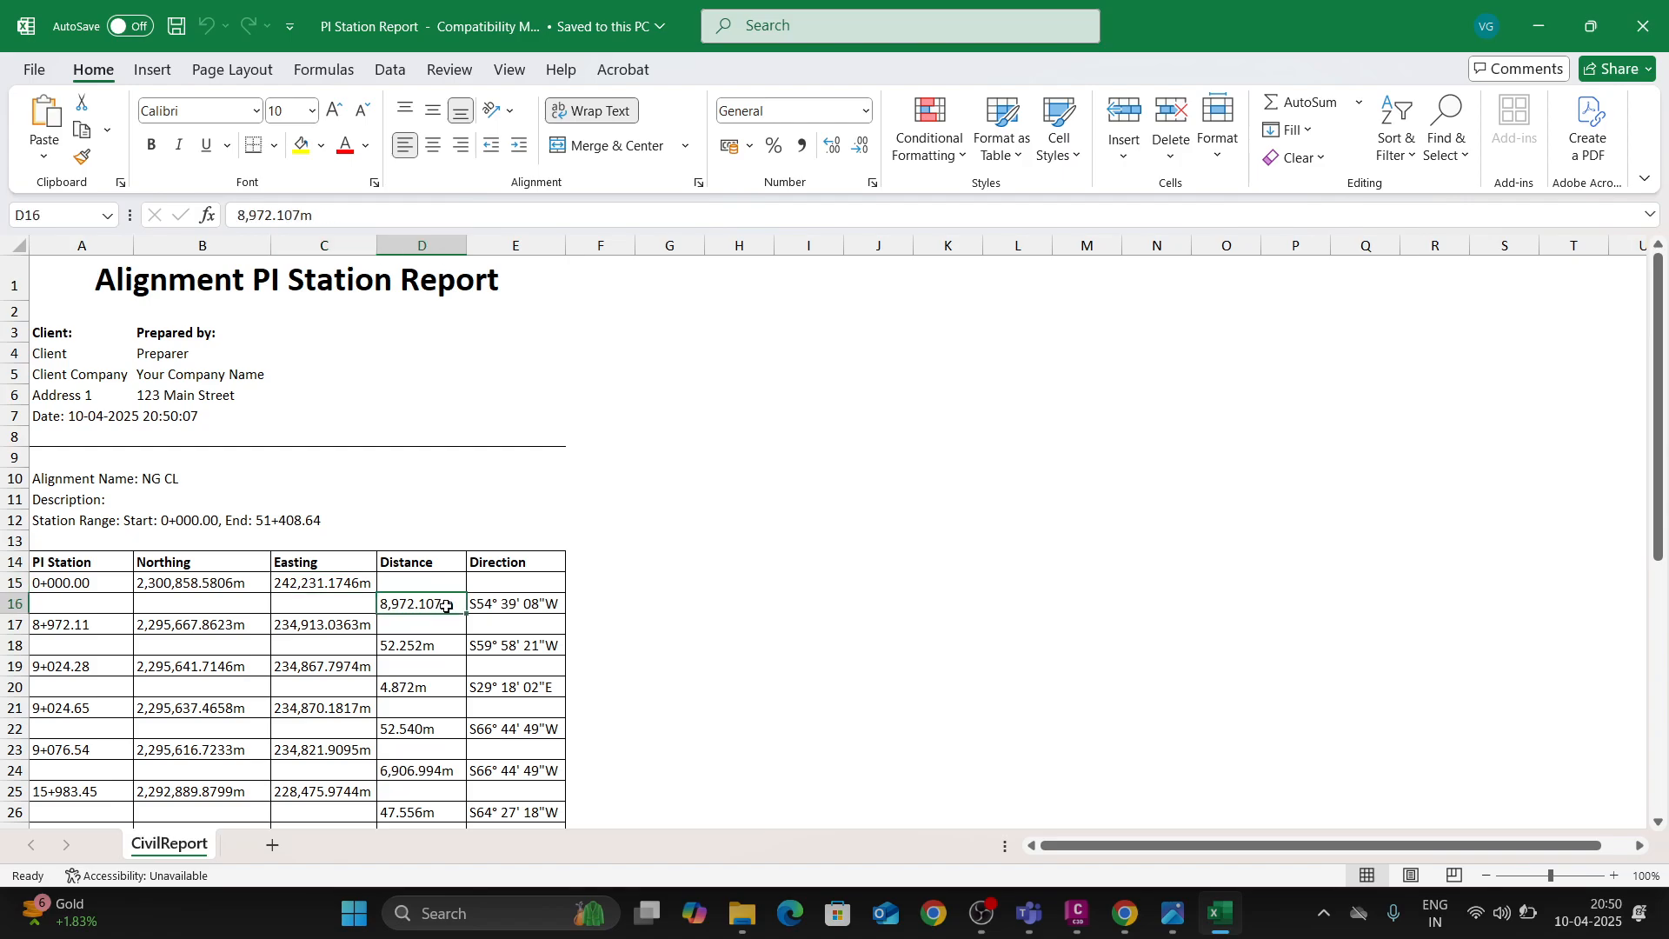
left_click(535, 605)
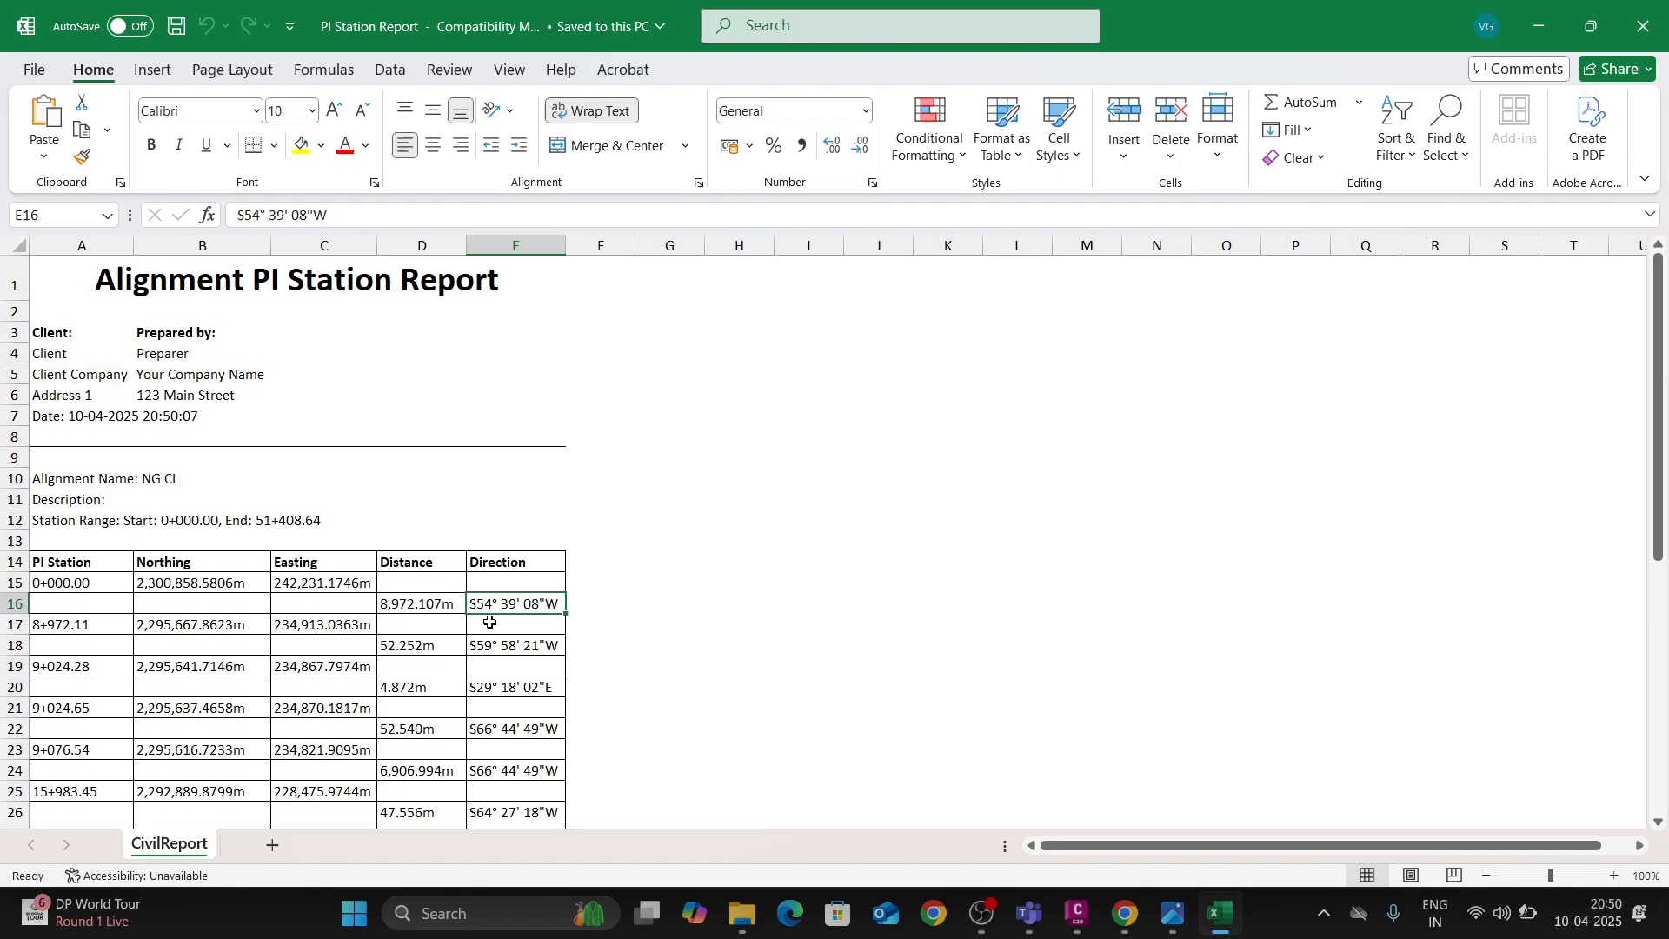
scroll(444, 675, "down", 9)
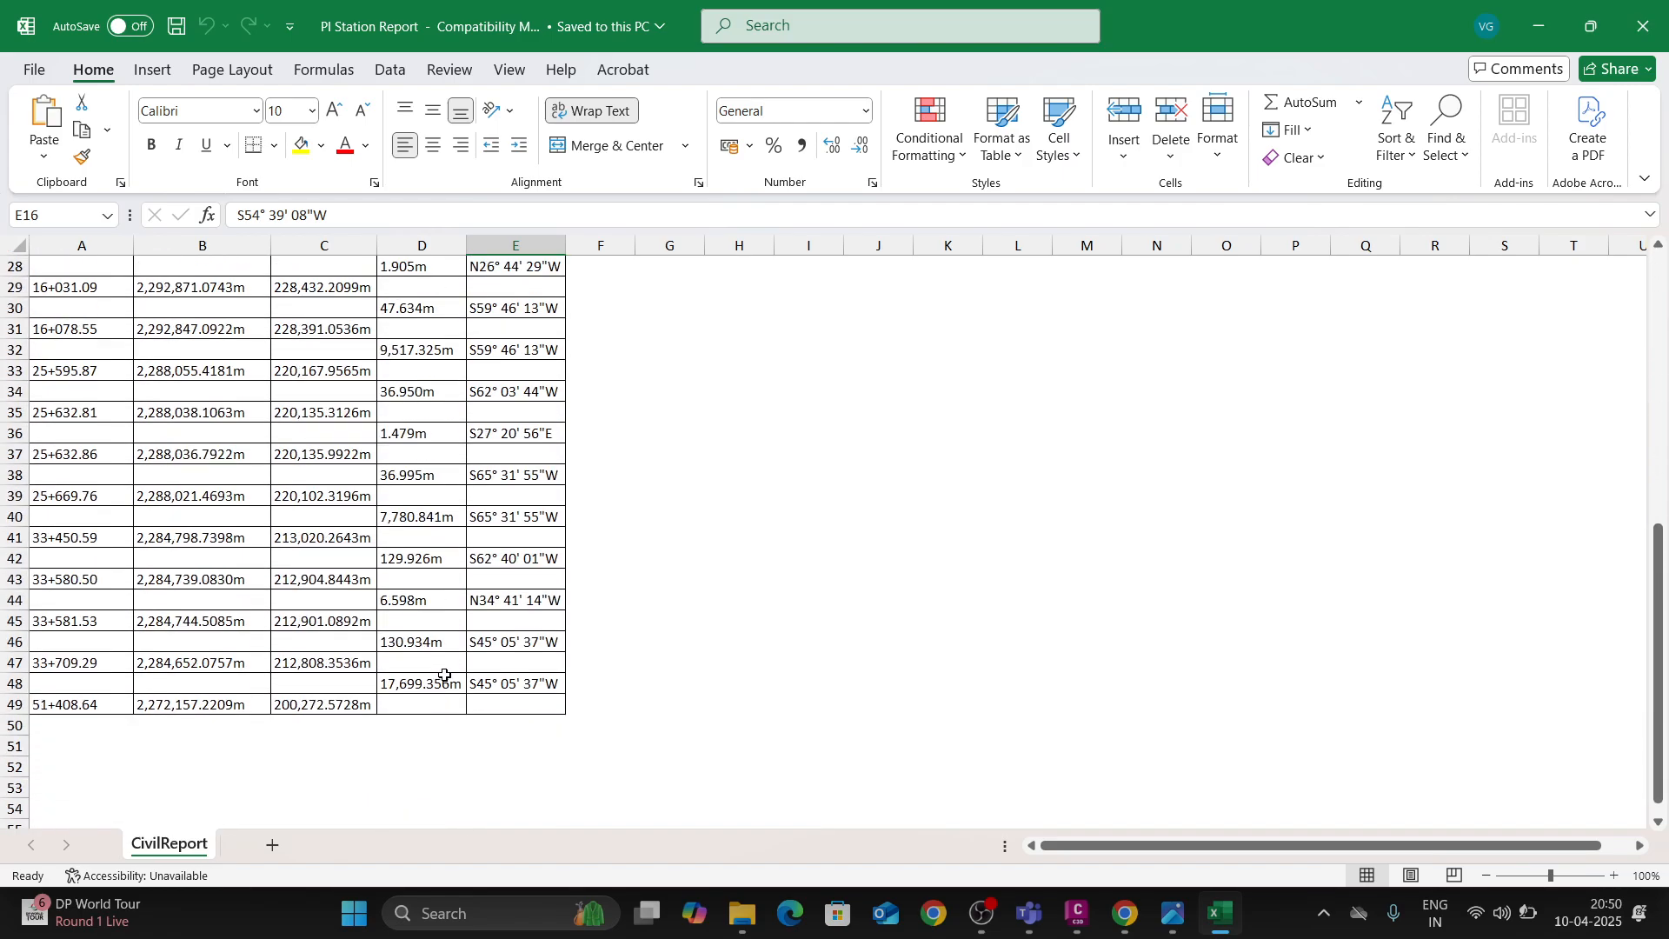
scroll(444, 676, "down", 2)
scroll(439, 510, "up", 11)
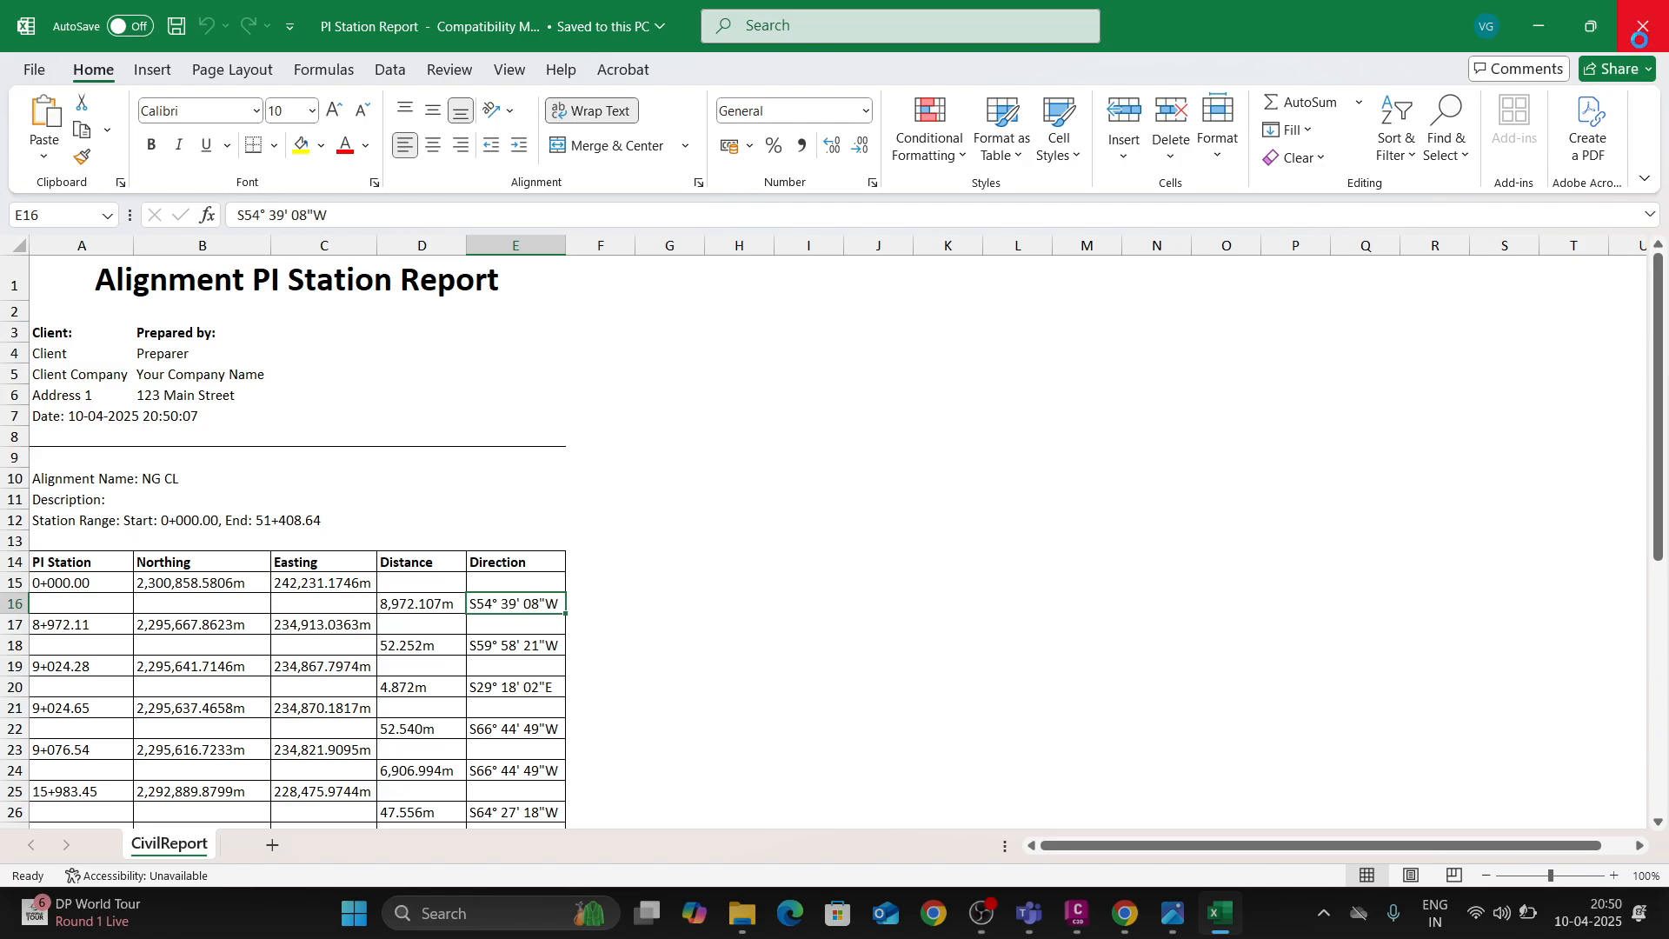
left_click(1643, 26)
left_click(615, 614)
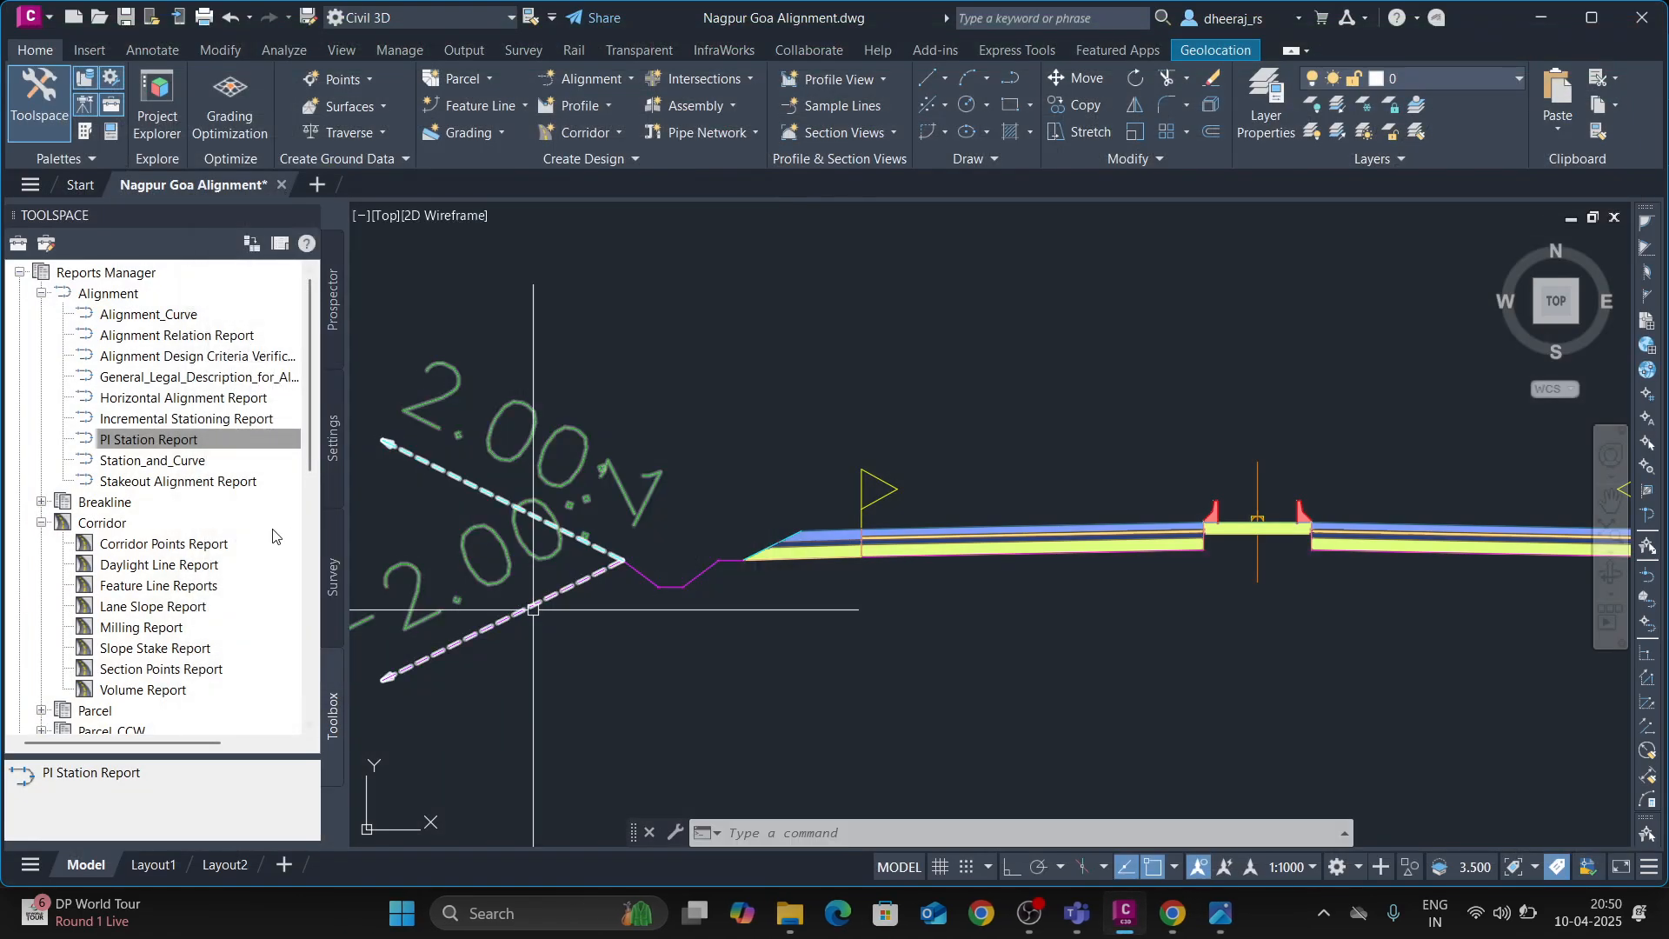
- Start the Incremental Station Elevation Difference Report from the profile reports
scroll(145, 590, "down", 2)
scroll(145, 590, "down", 3)
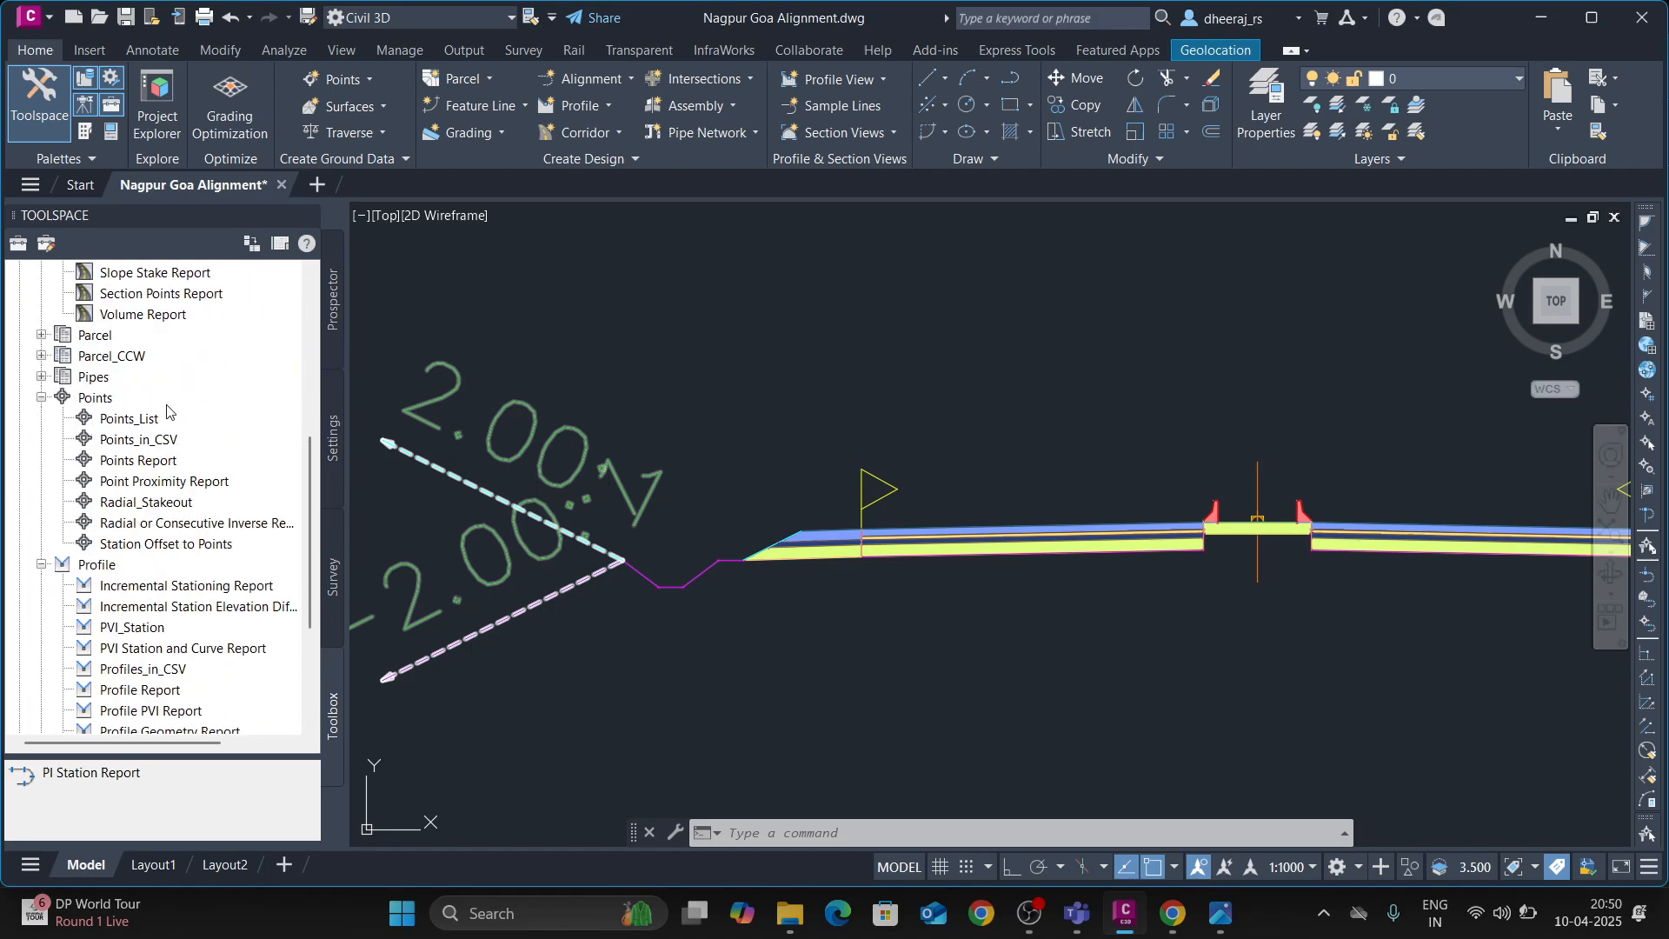
scroll(178, 598, "down", 1)
scroll(178, 598, "down", 1)
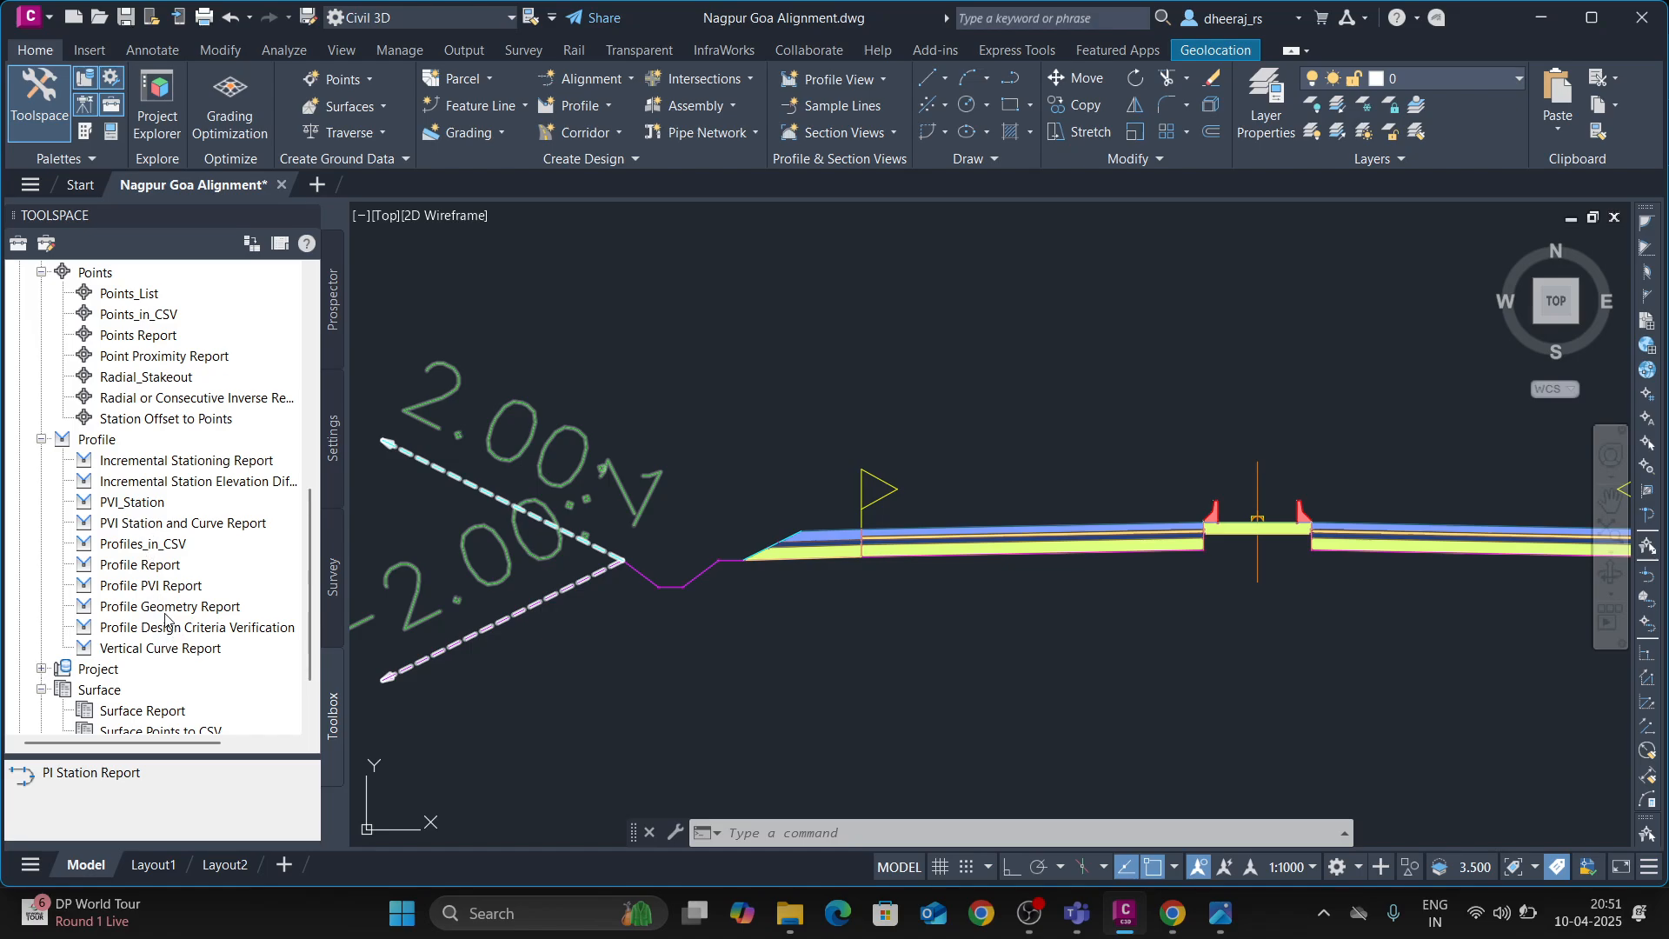
left_click(185, 491)
left_click(188, 489)
right_click(203, 489)
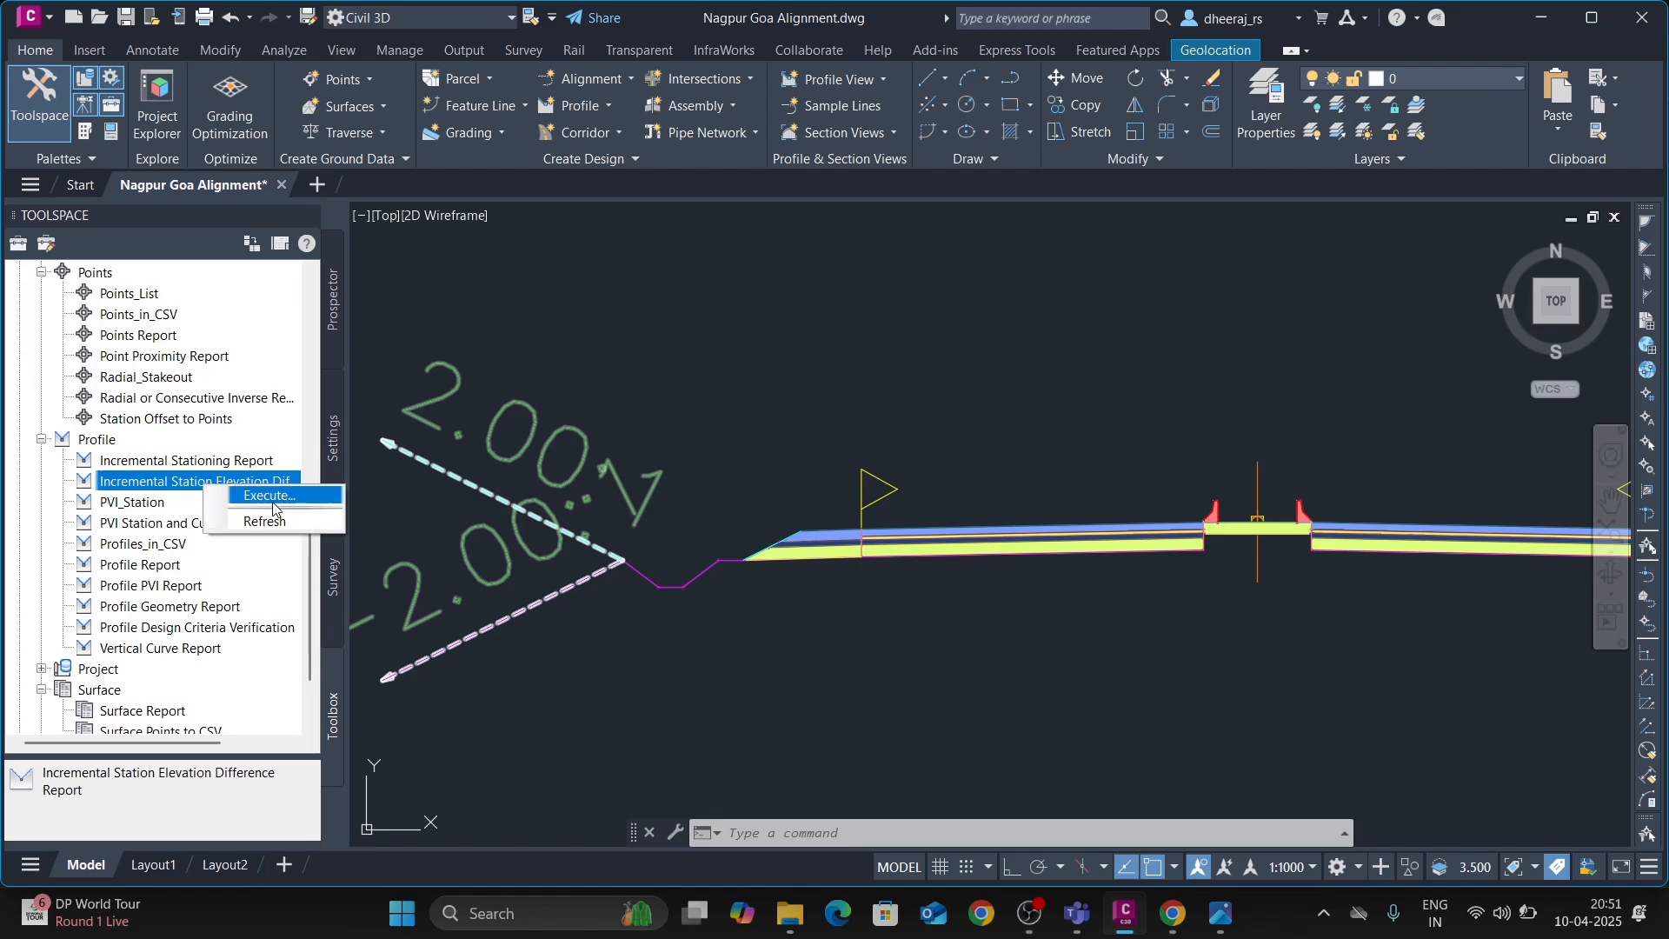
left_click(247, 503)
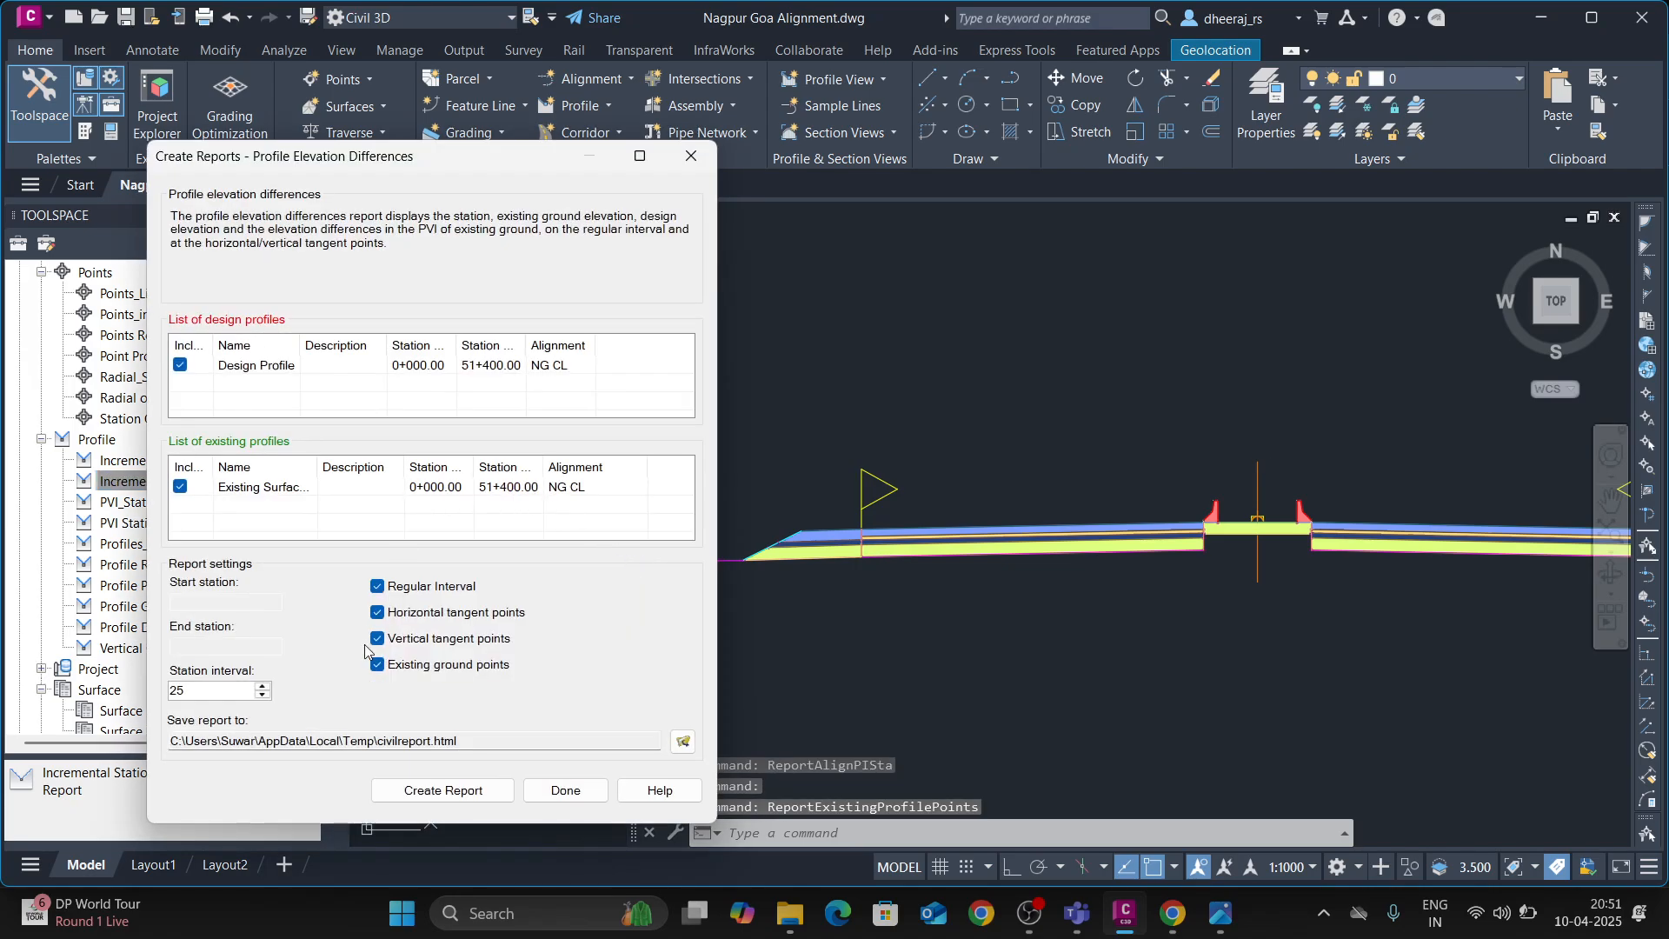
- Exclude horizontal tangent, vertical tangent and existing ground points, and set the report's station interval to 200
left_click(377, 612)
left_click(377, 638)
left_click(377, 664)
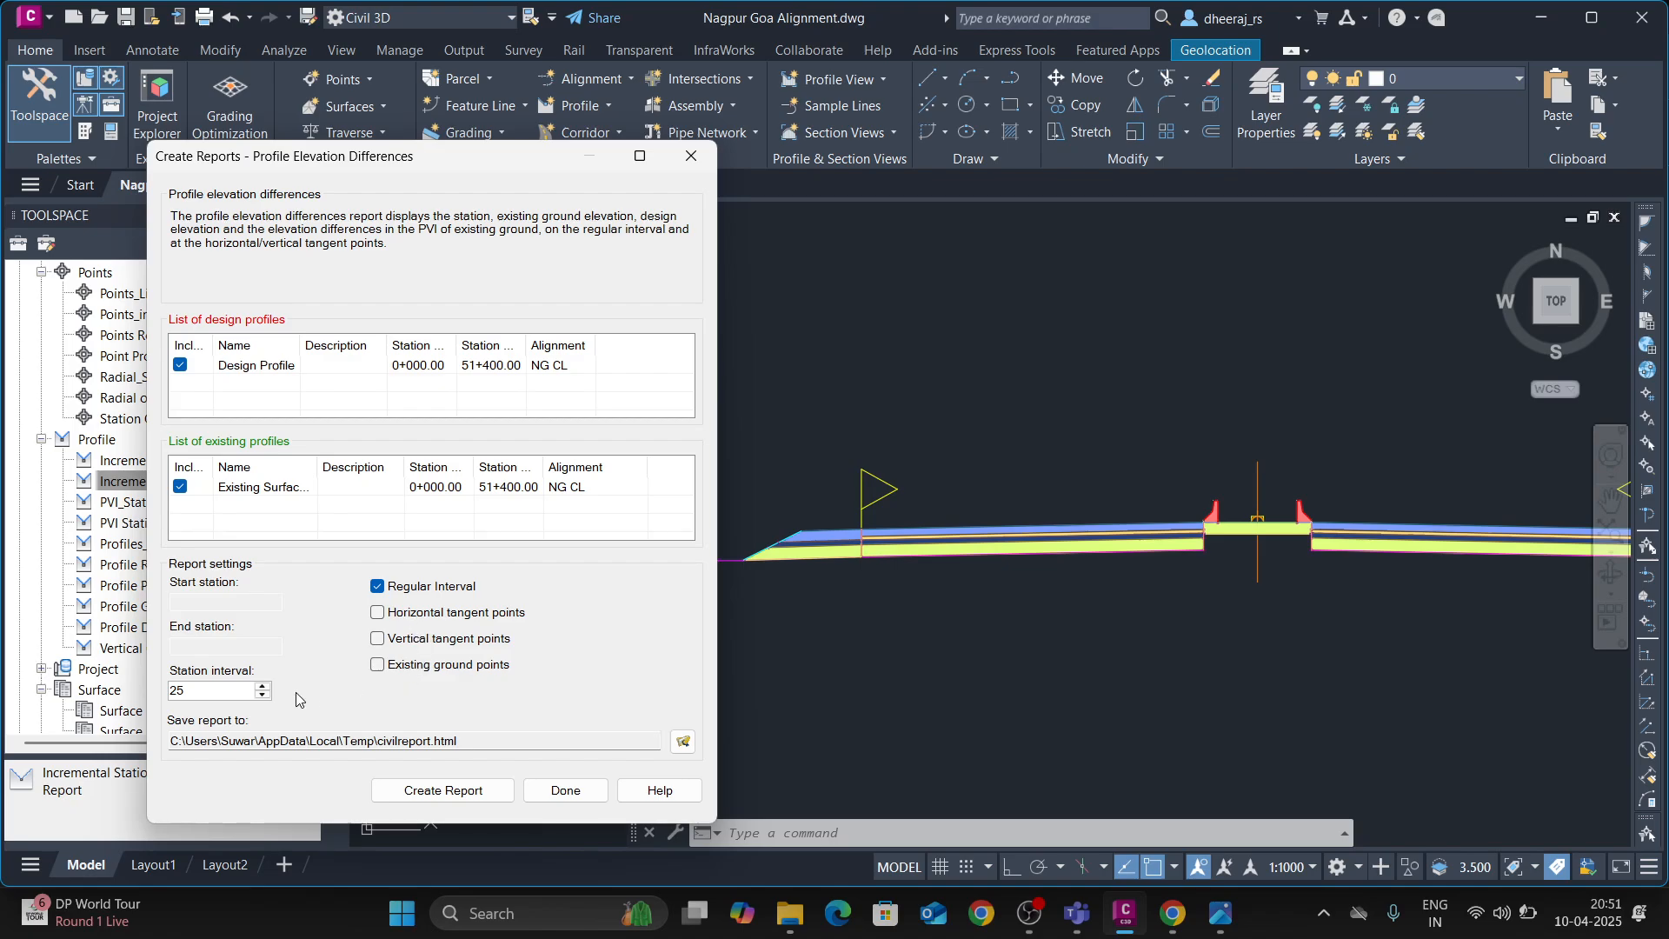
double_click(209, 691)
type("1")
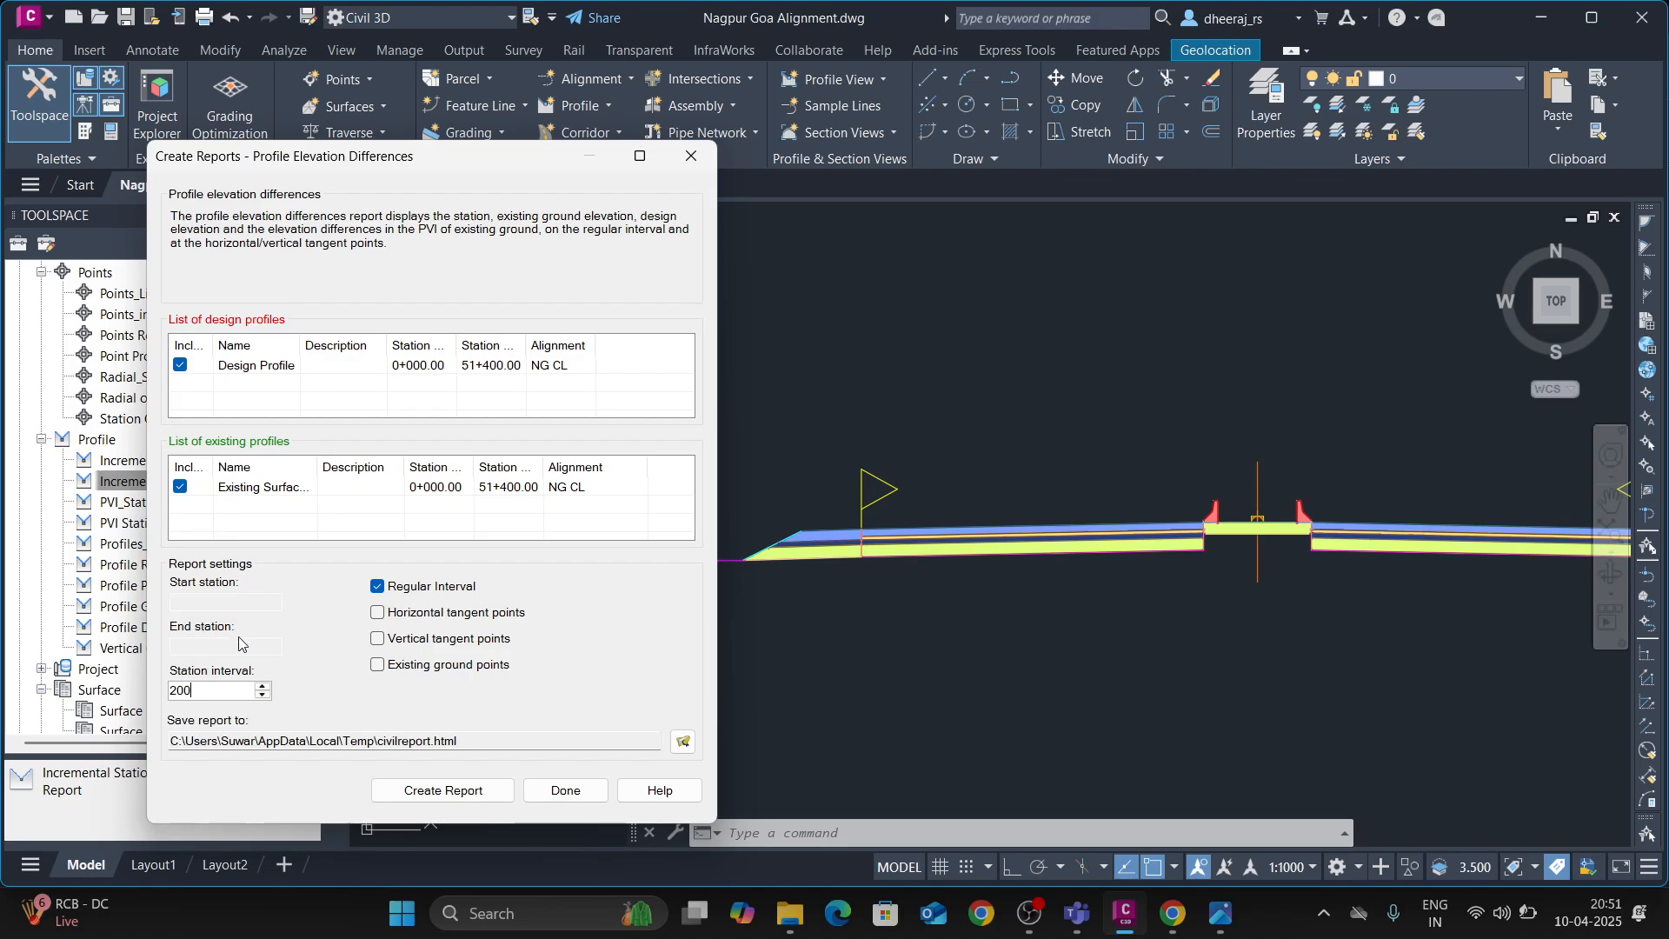
- Set the report output to an Excel 97-2003 Workbook named FRL OGL diff. Report in Desktop > Nagpur Goa > Reports
left_click(683, 741)
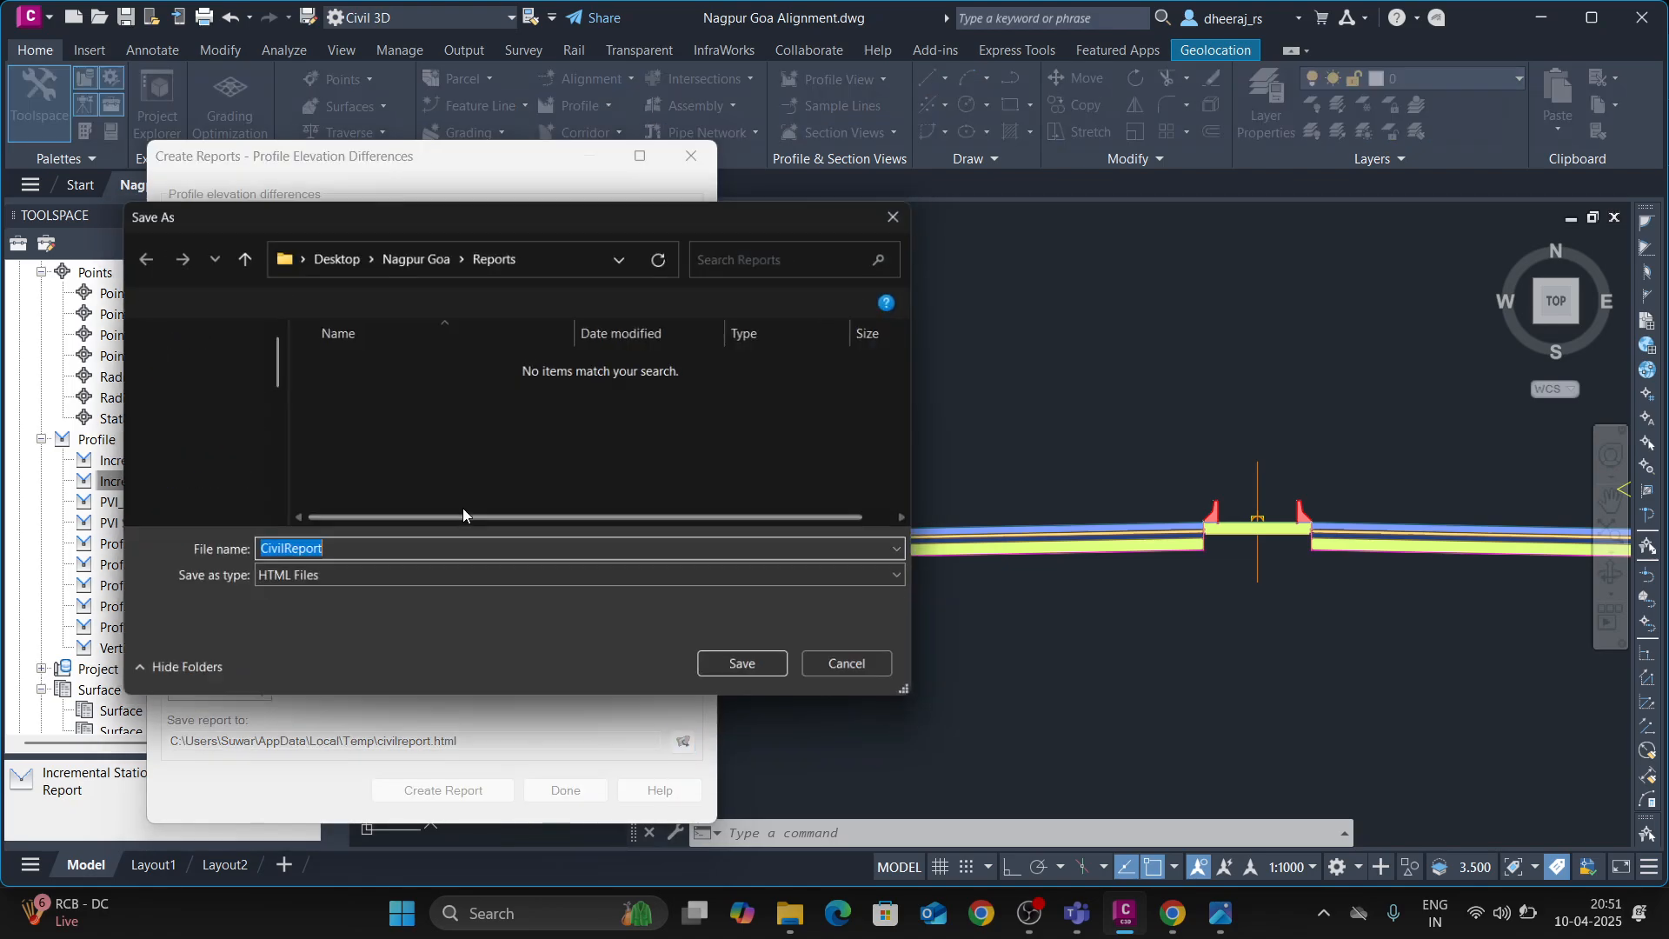
left_click(432, 254)
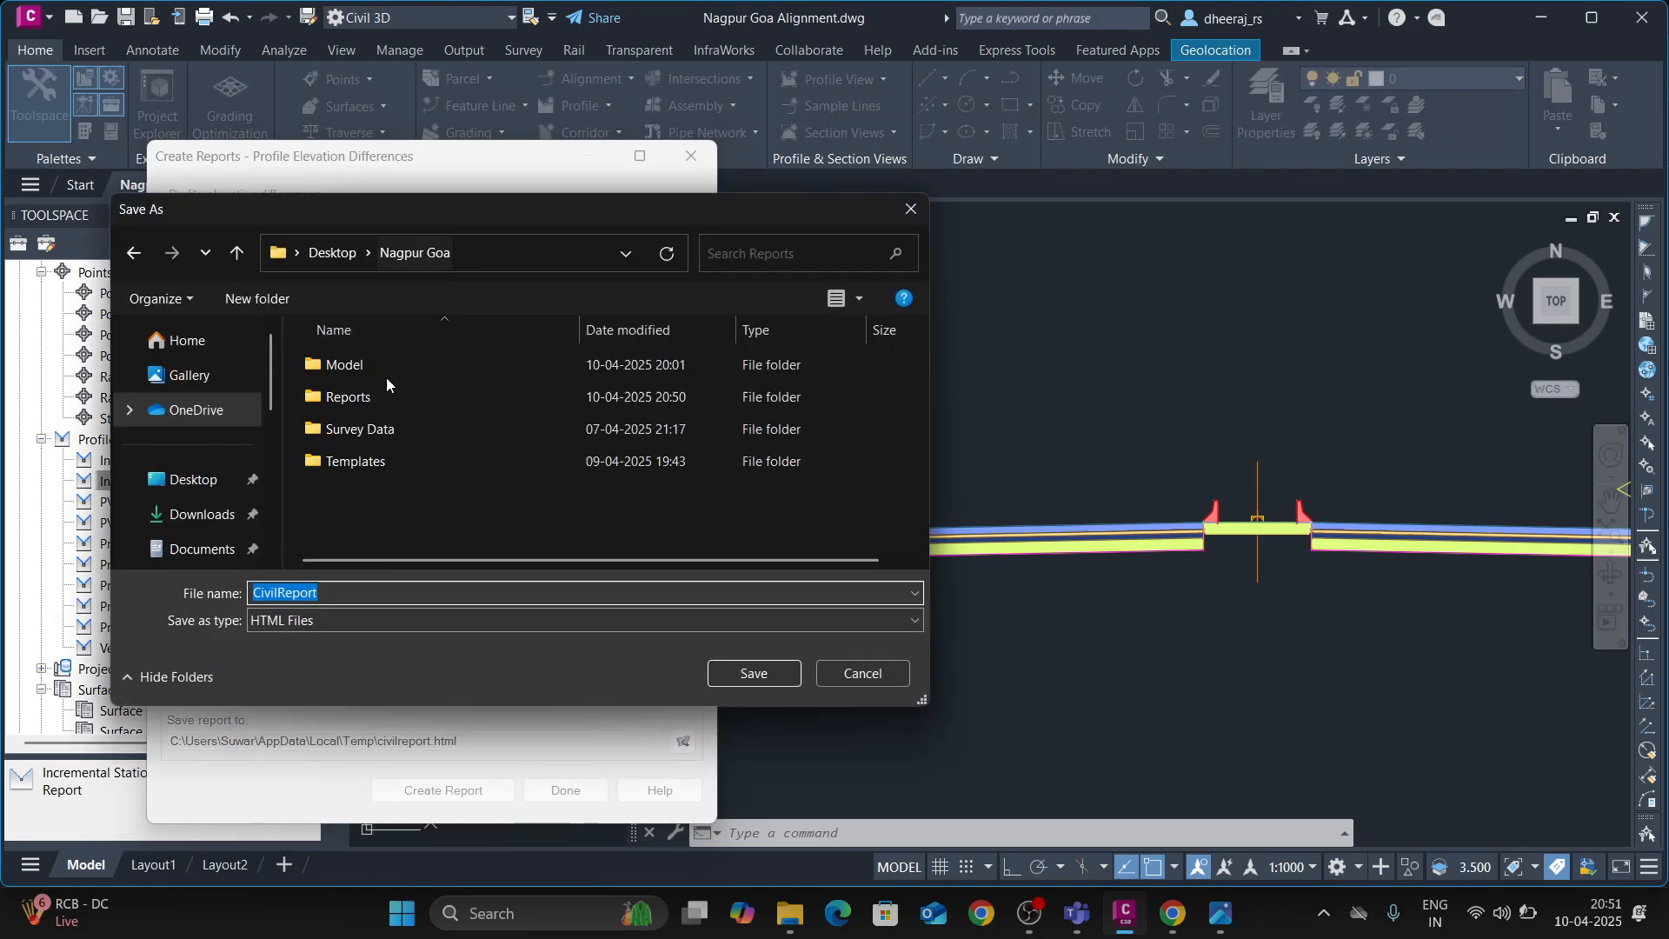
double_click(353, 389)
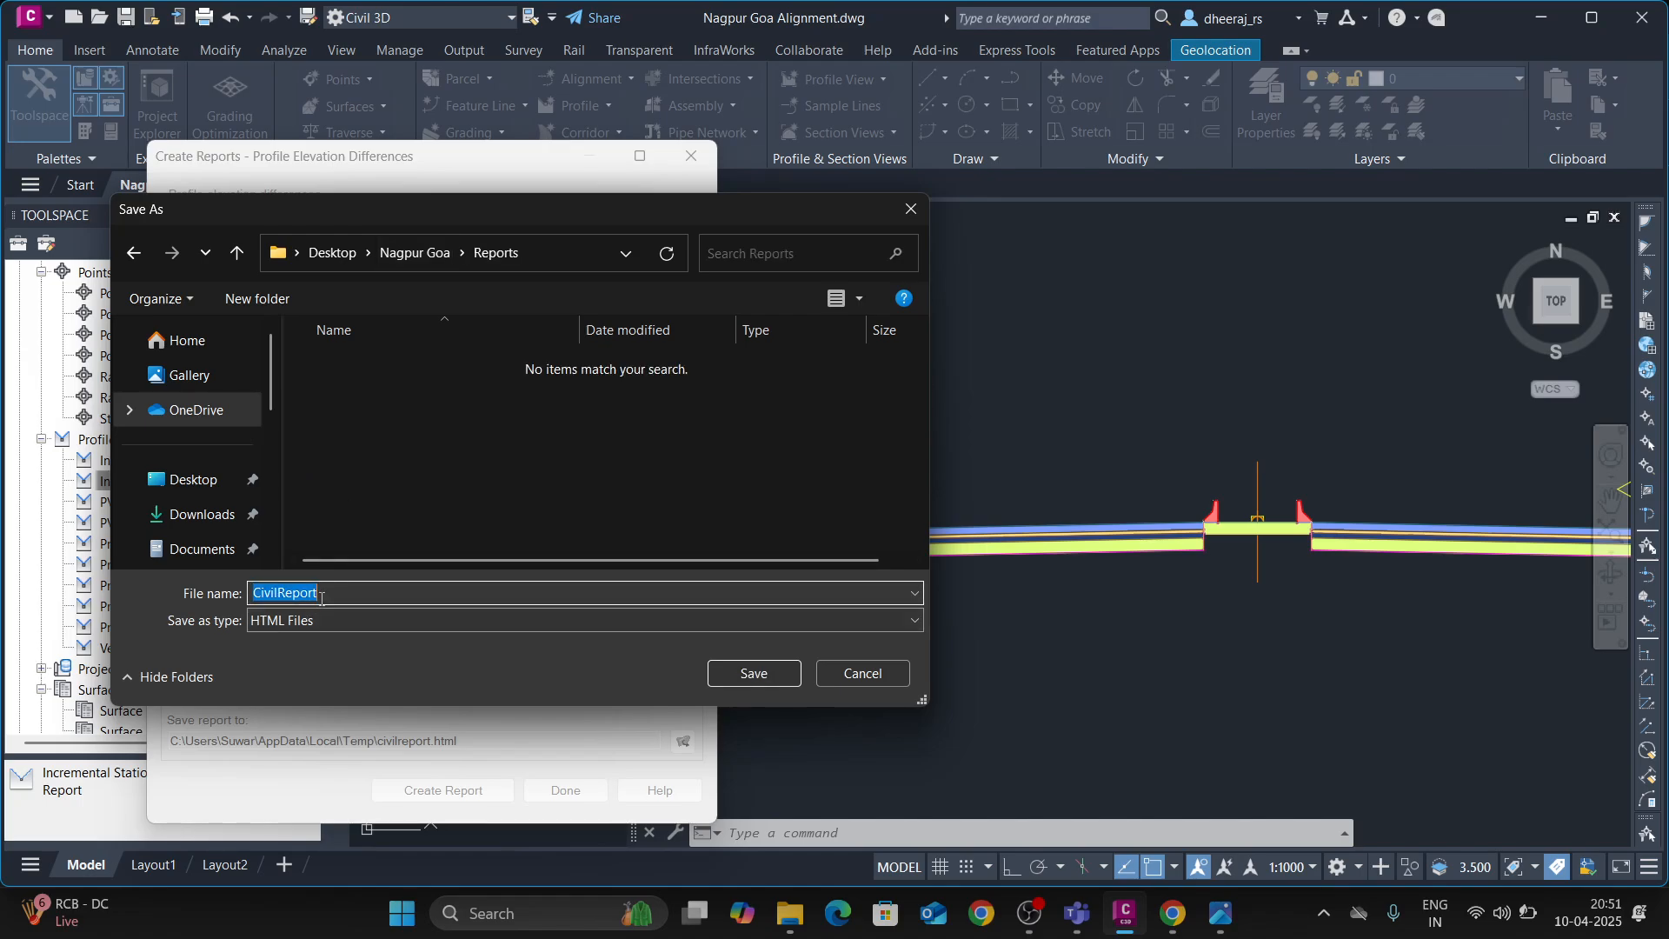
type("FRL OGL diff.")
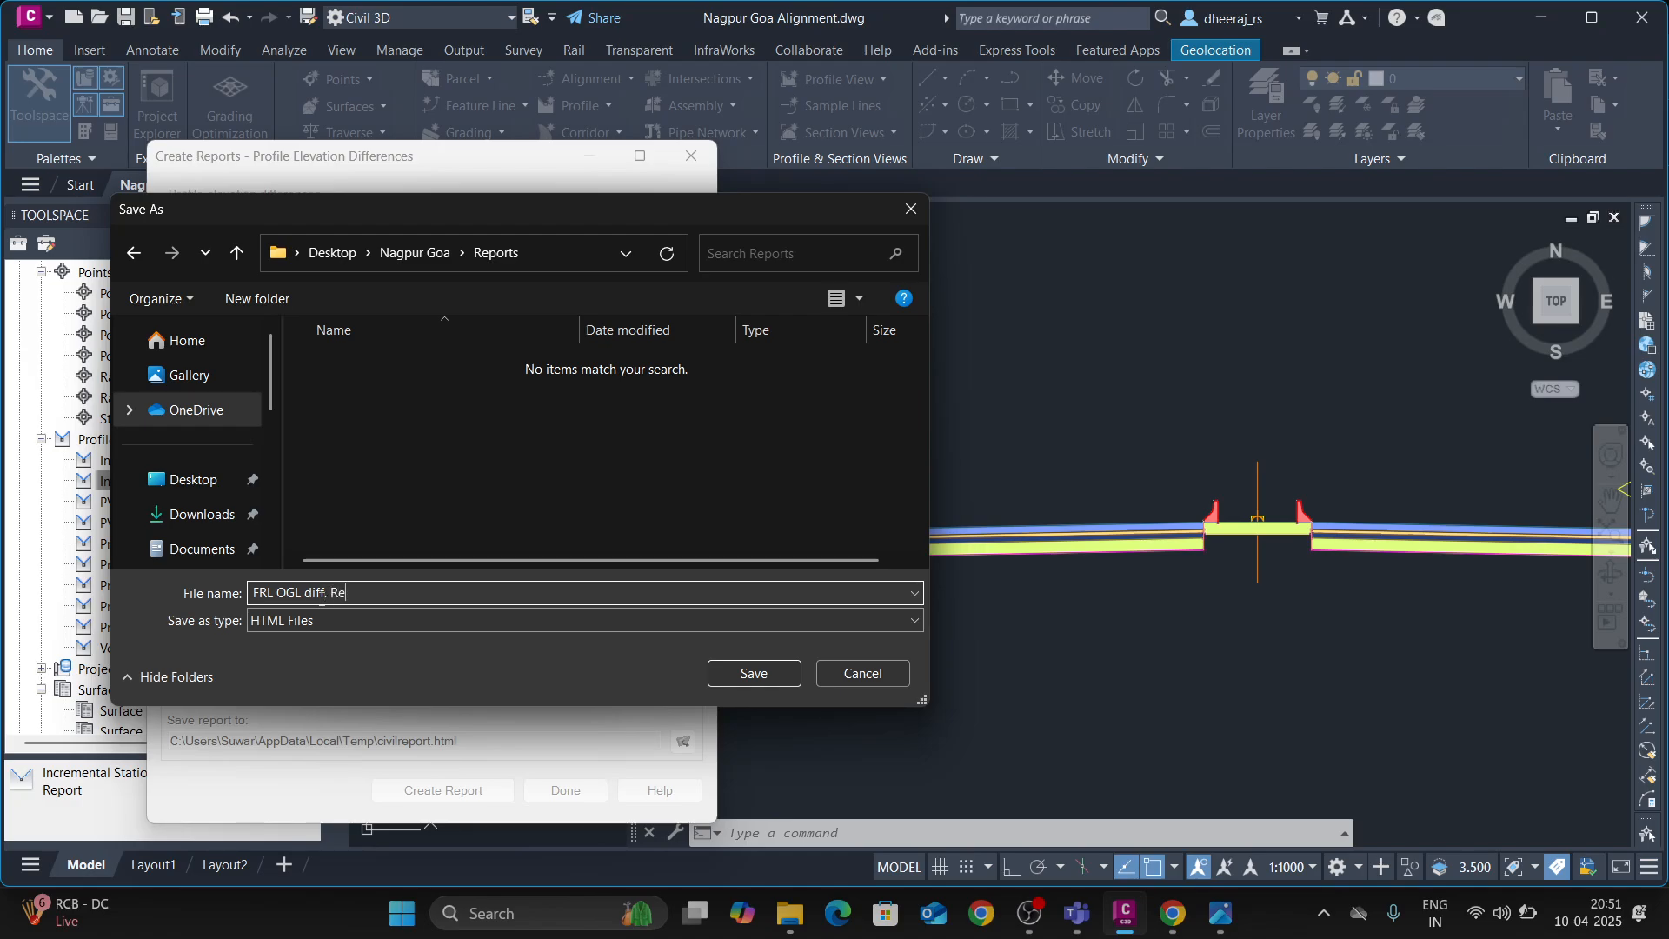
left_click(648, 624)
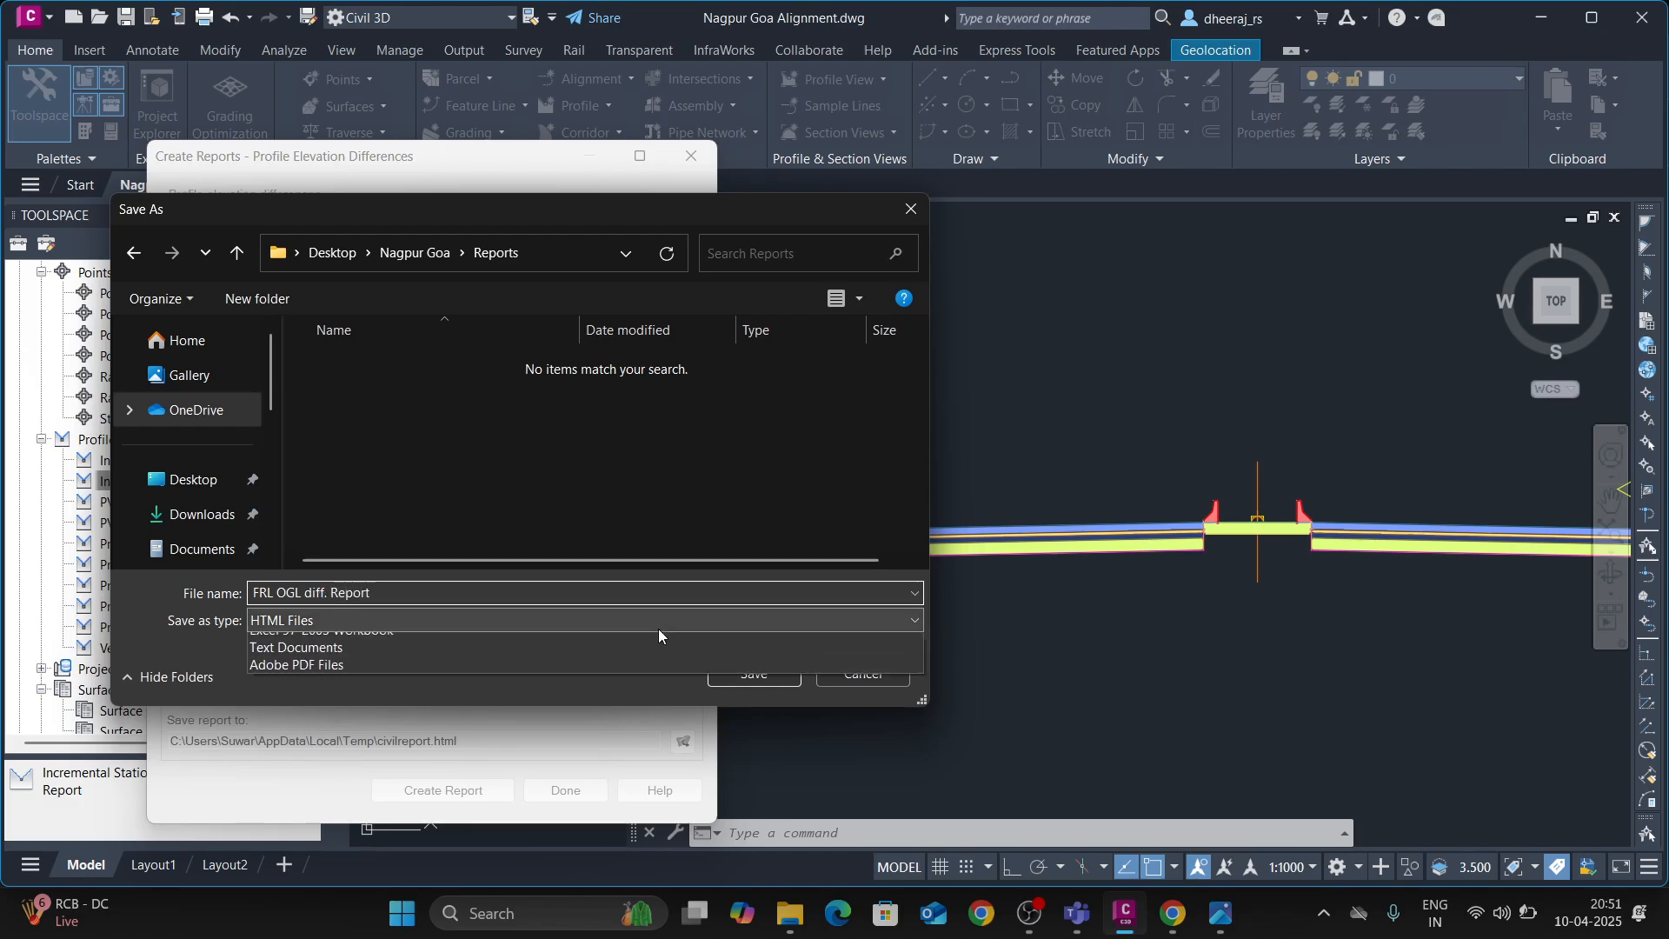
left_click(579, 671)
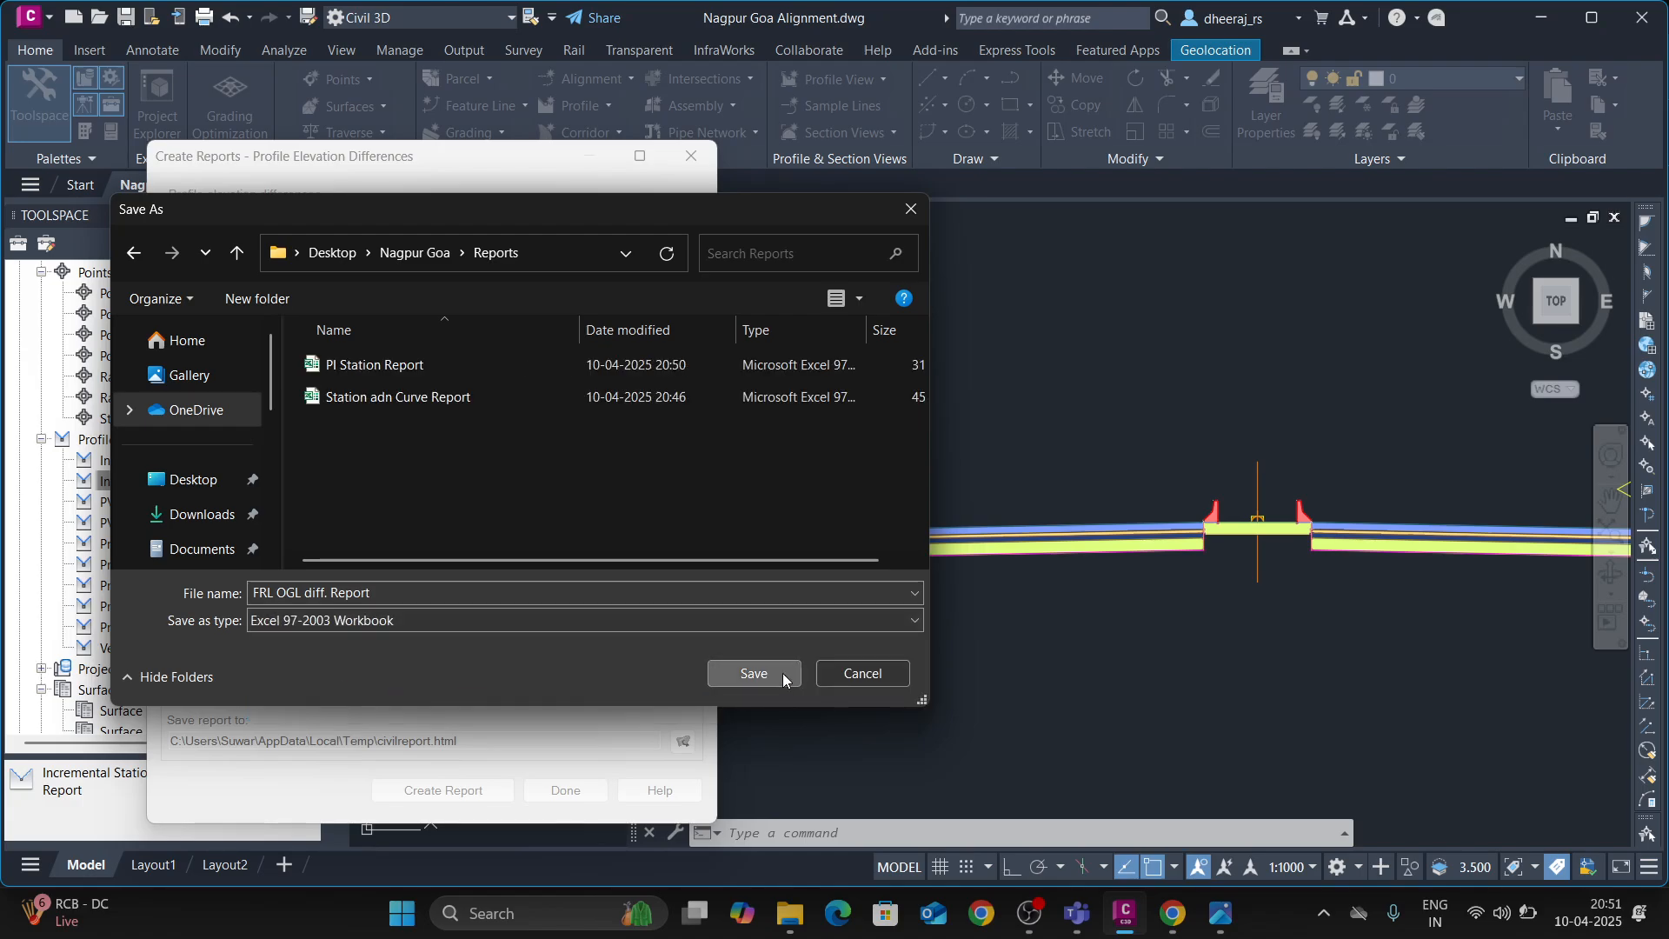
left_click(753, 673)
- Create the profile elevation differences report, continuing without static profile data, and skim its opening rows
left_click(441, 791)
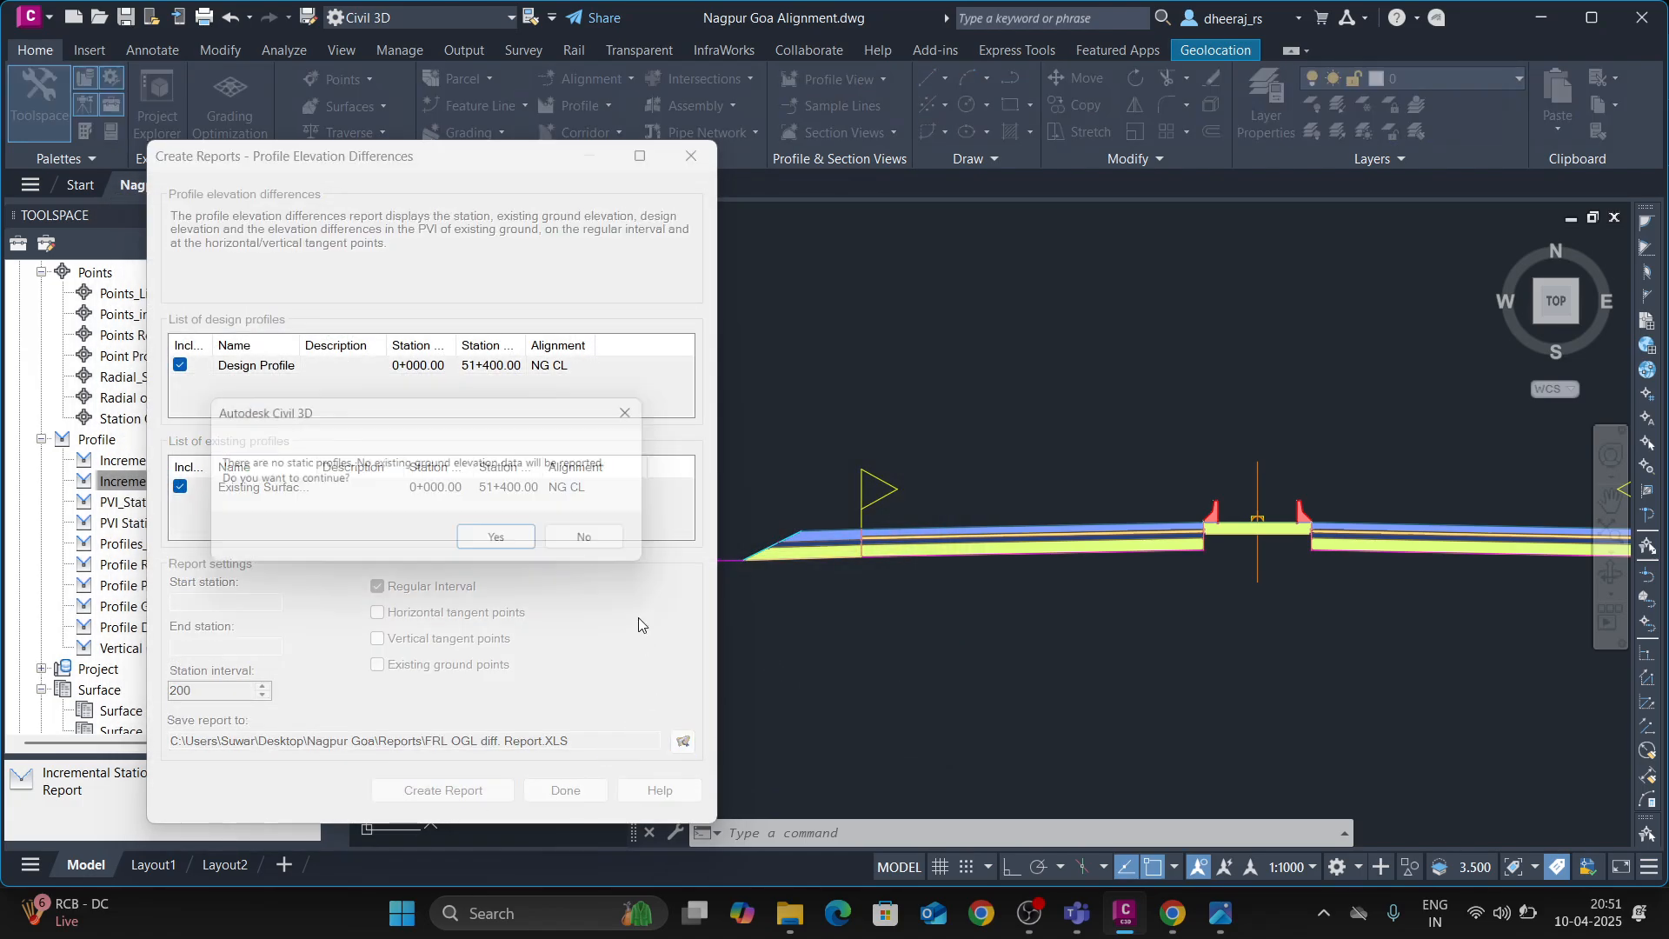
left_click(515, 544)
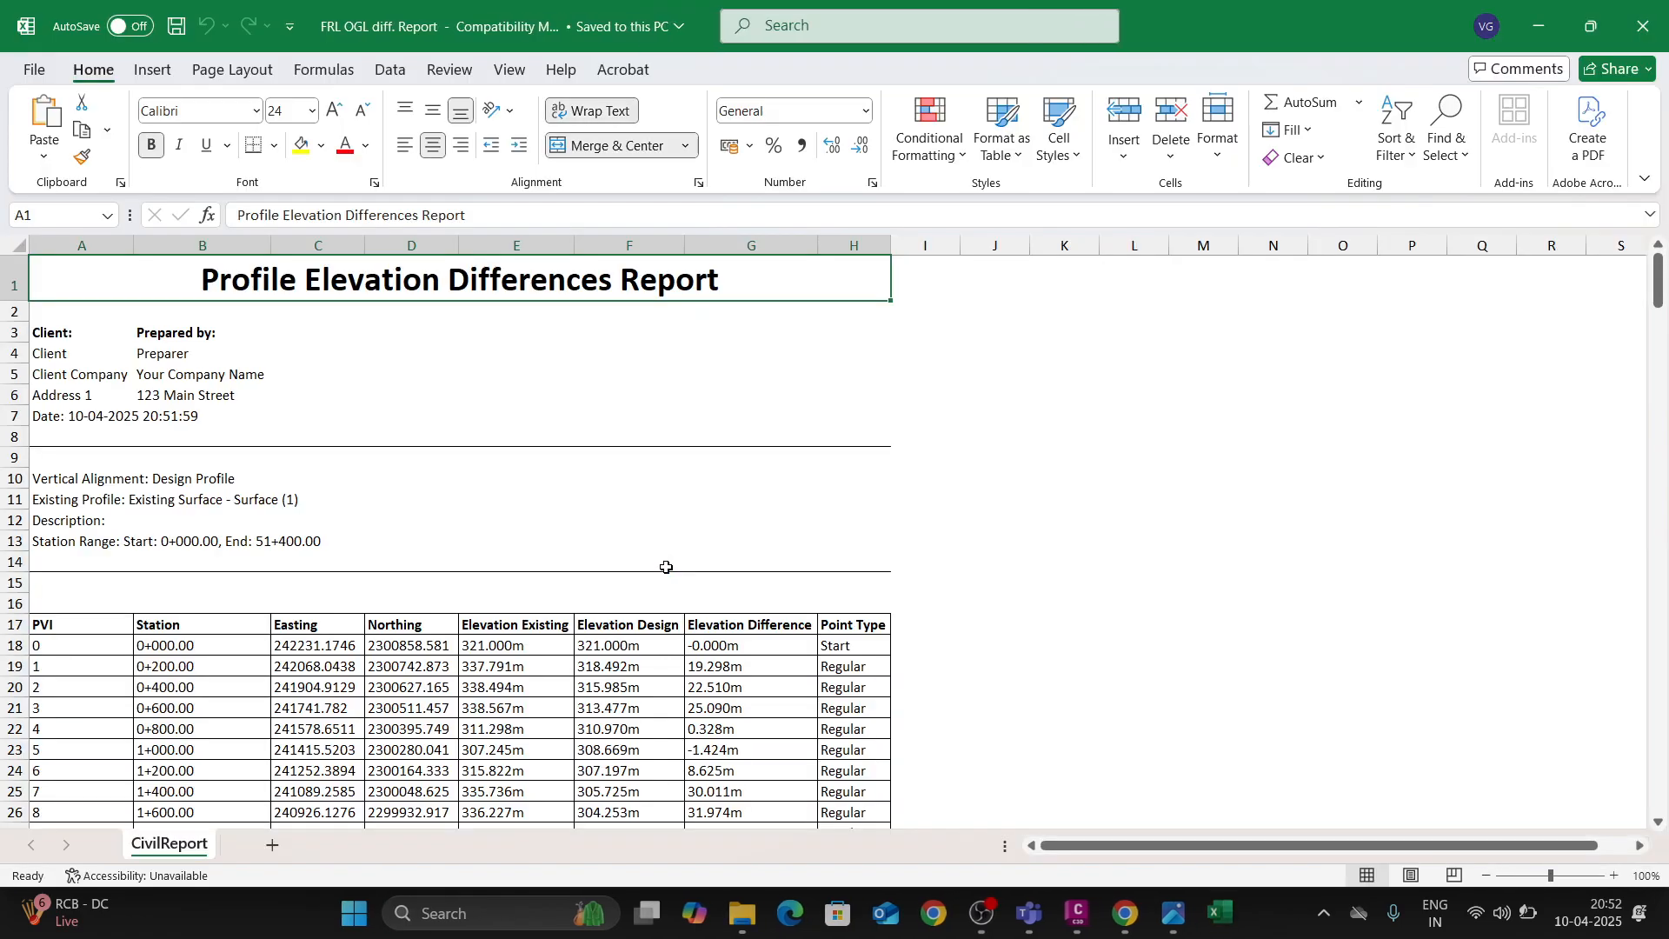
scroll(389, 643, "down", 5)
scroll(310, 581, "up", 4)
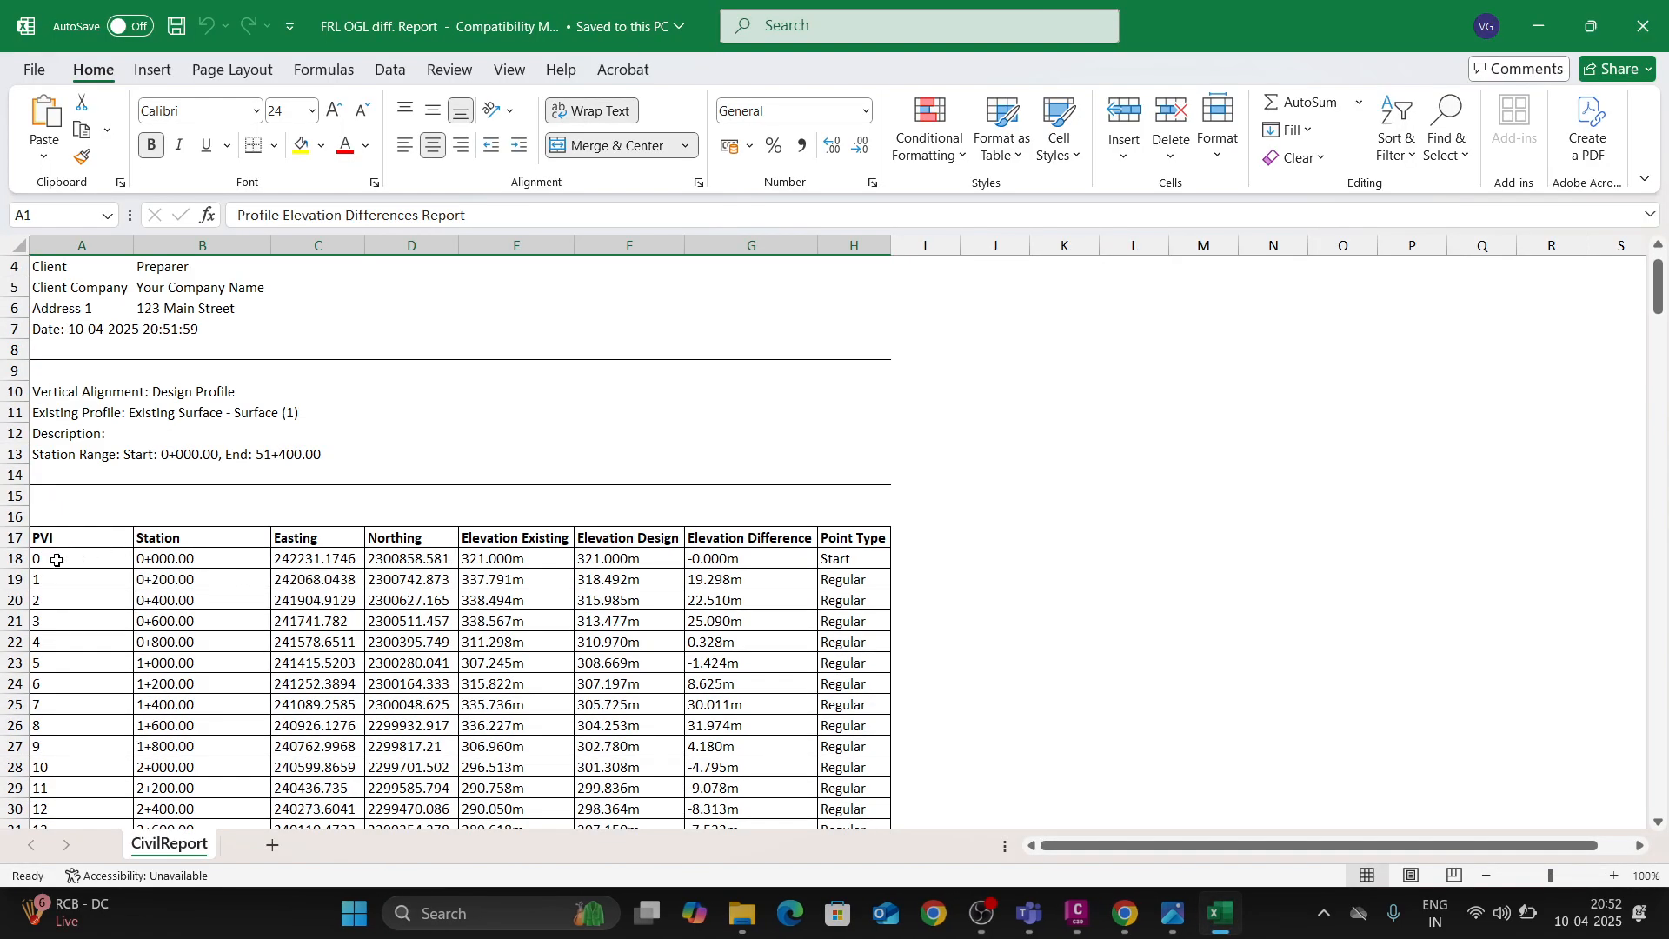
- Examine the station, easting, northing, existing elevation, design elevation and elevation difference columns in the report's first rows
left_click_drag(168, 558, 179, 787)
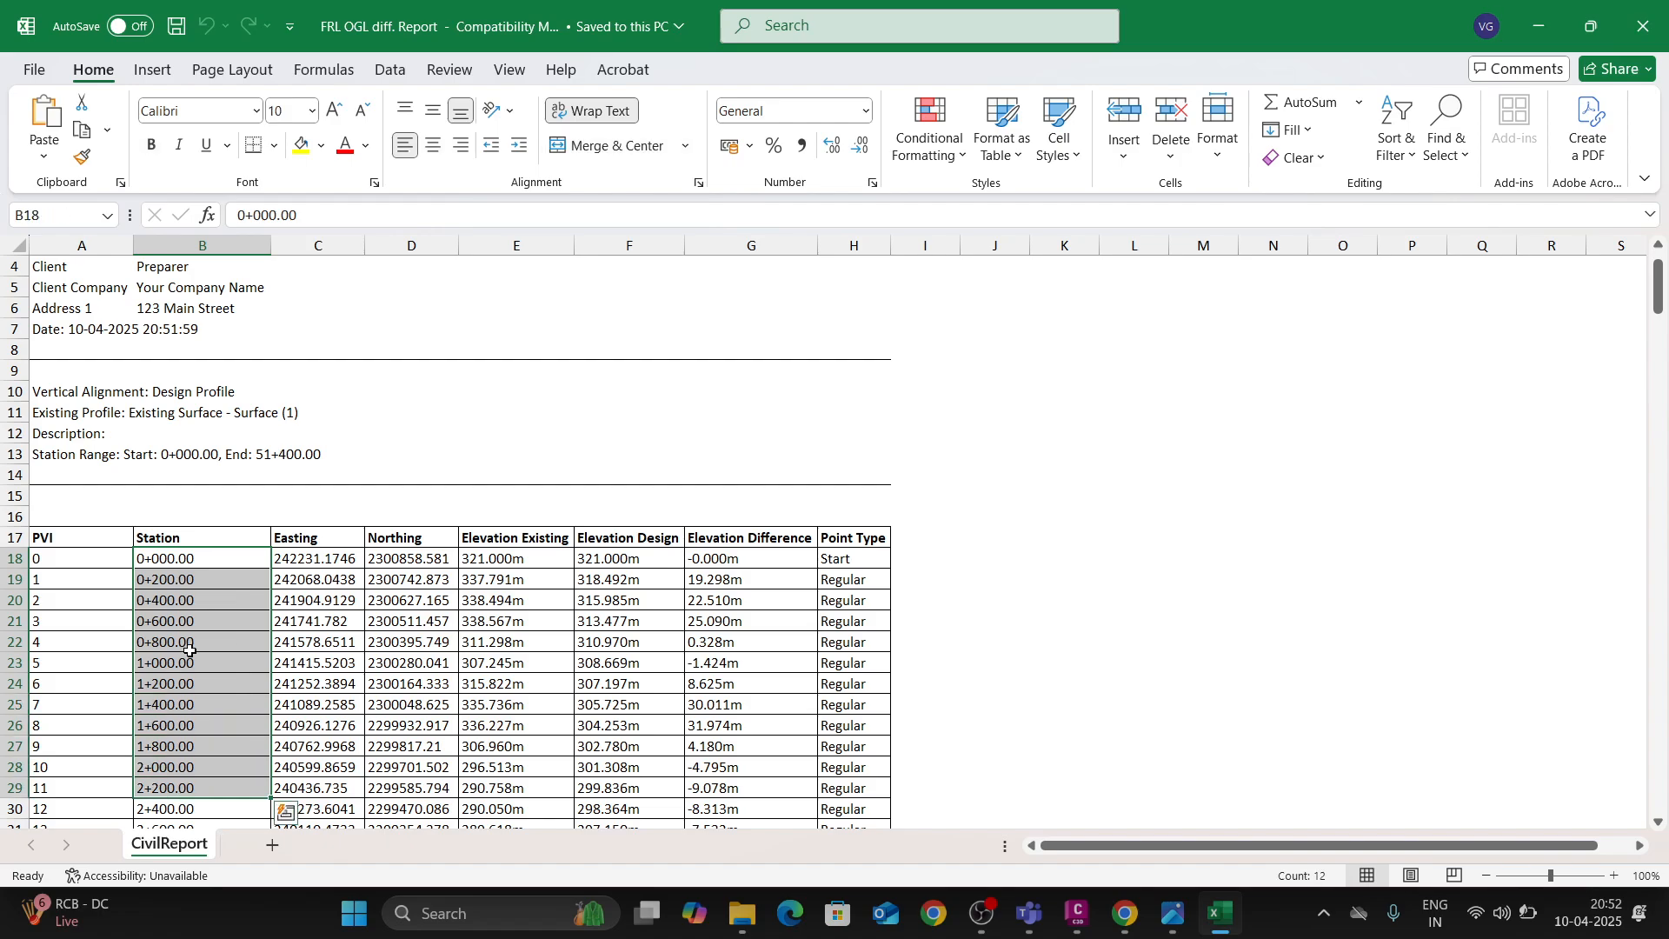
left_click_drag(320, 567, 320, 704)
left_click_drag(412, 572, 413, 704)
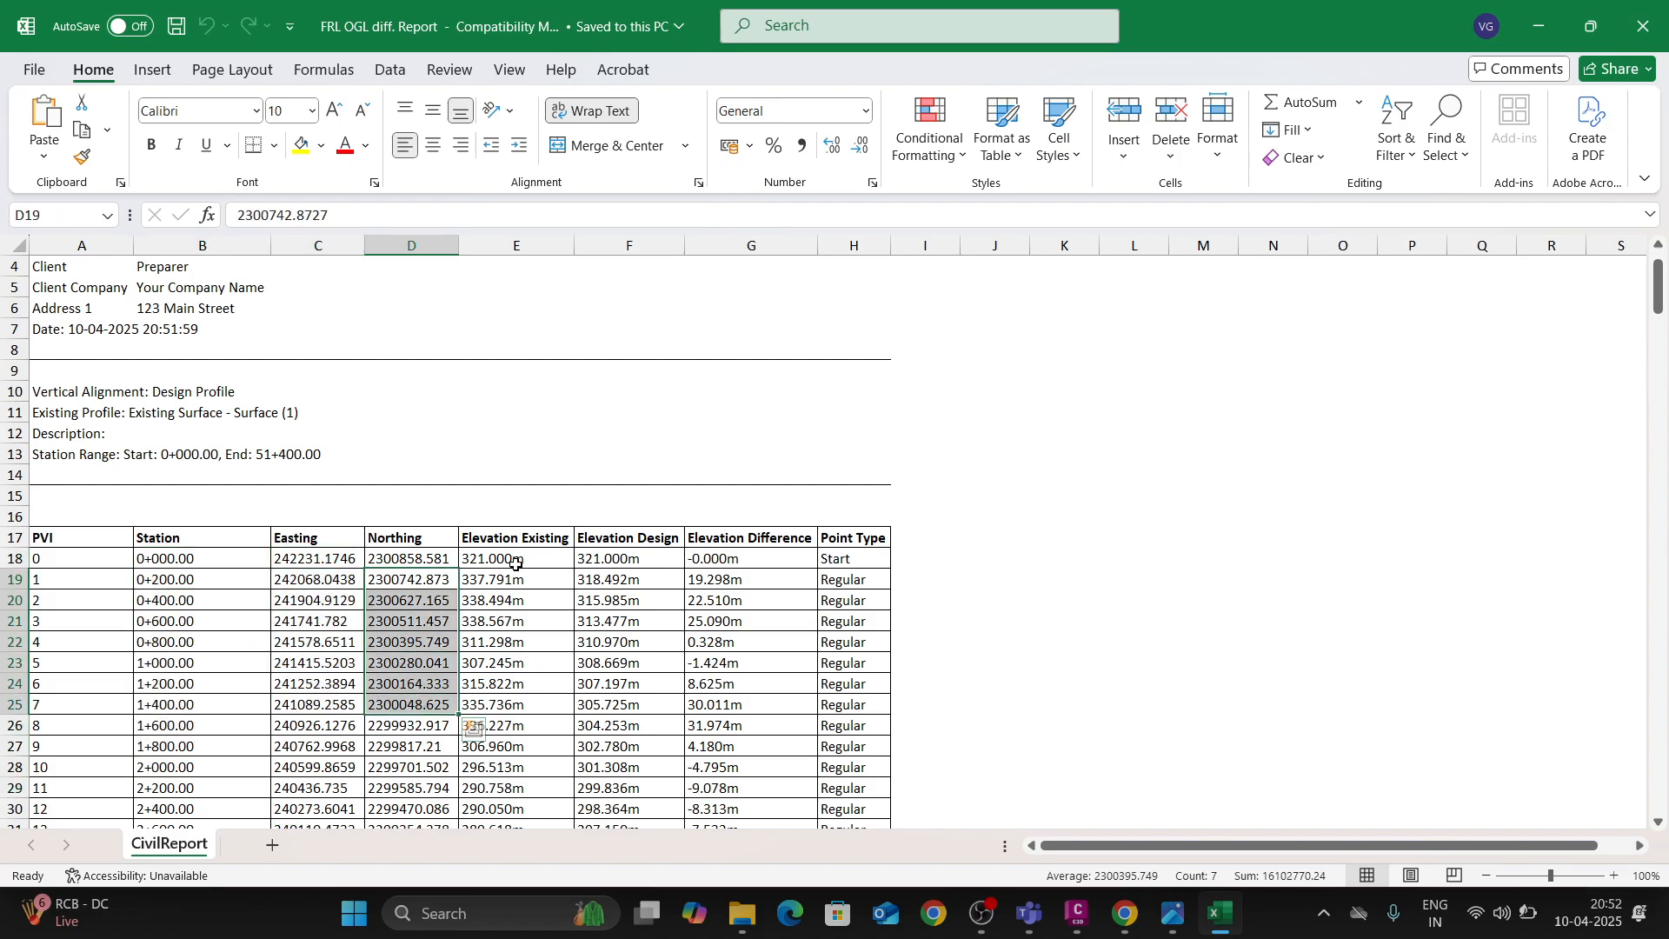
left_click_drag(515, 559, 534, 723)
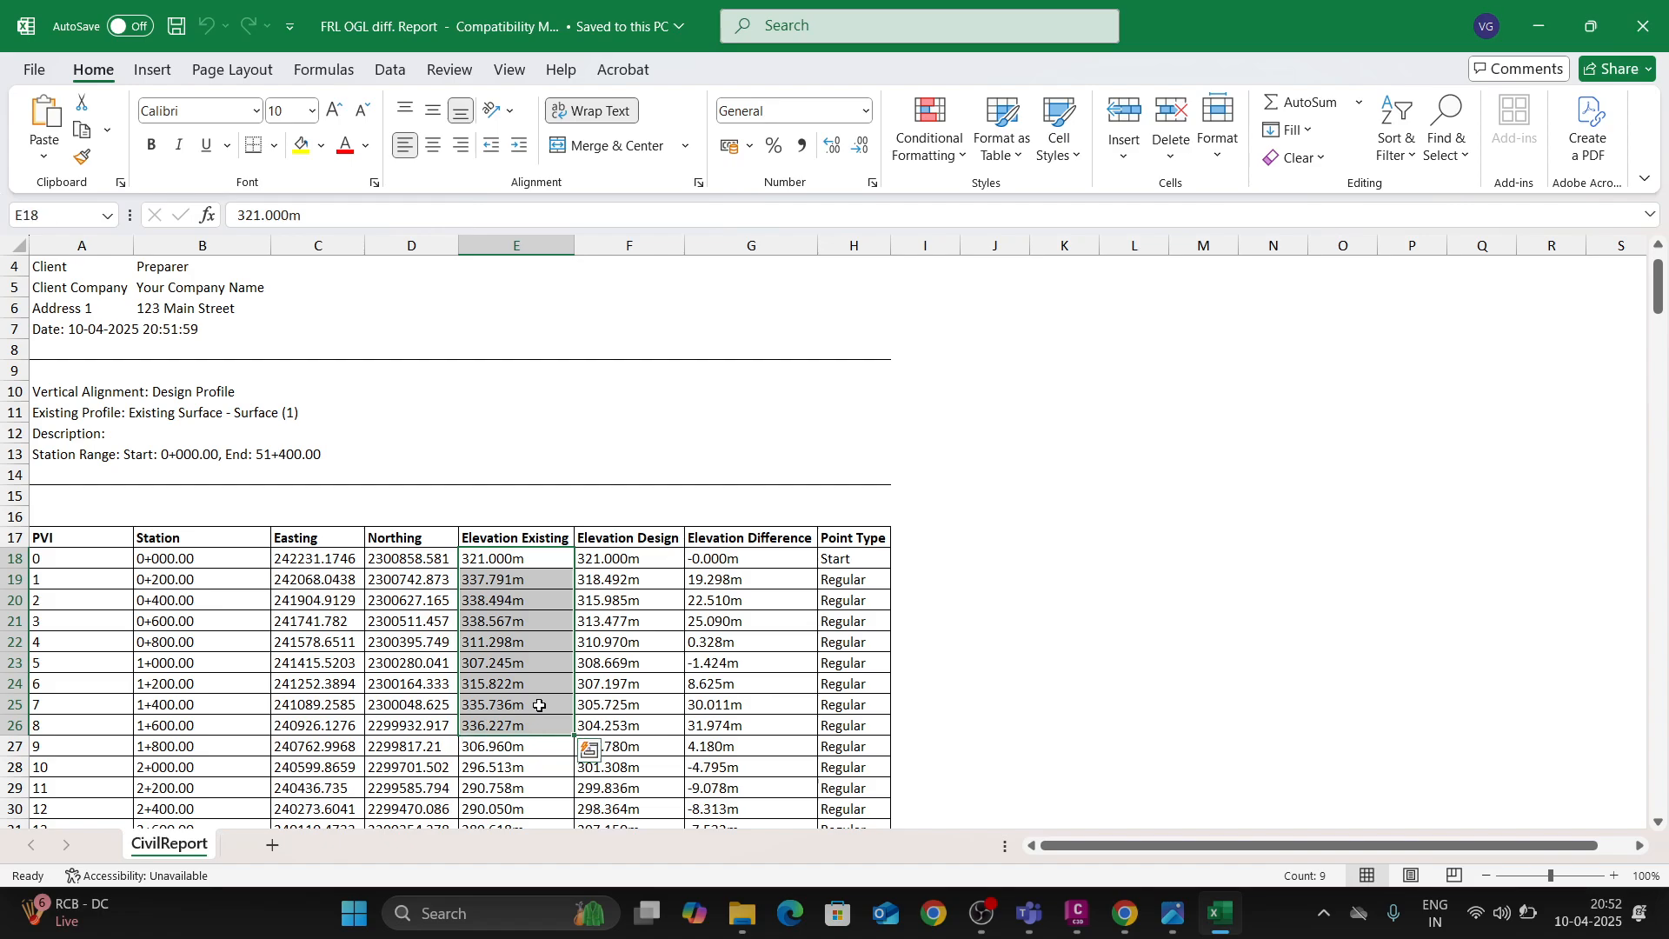
left_click_drag(632, 561, 647, 767)
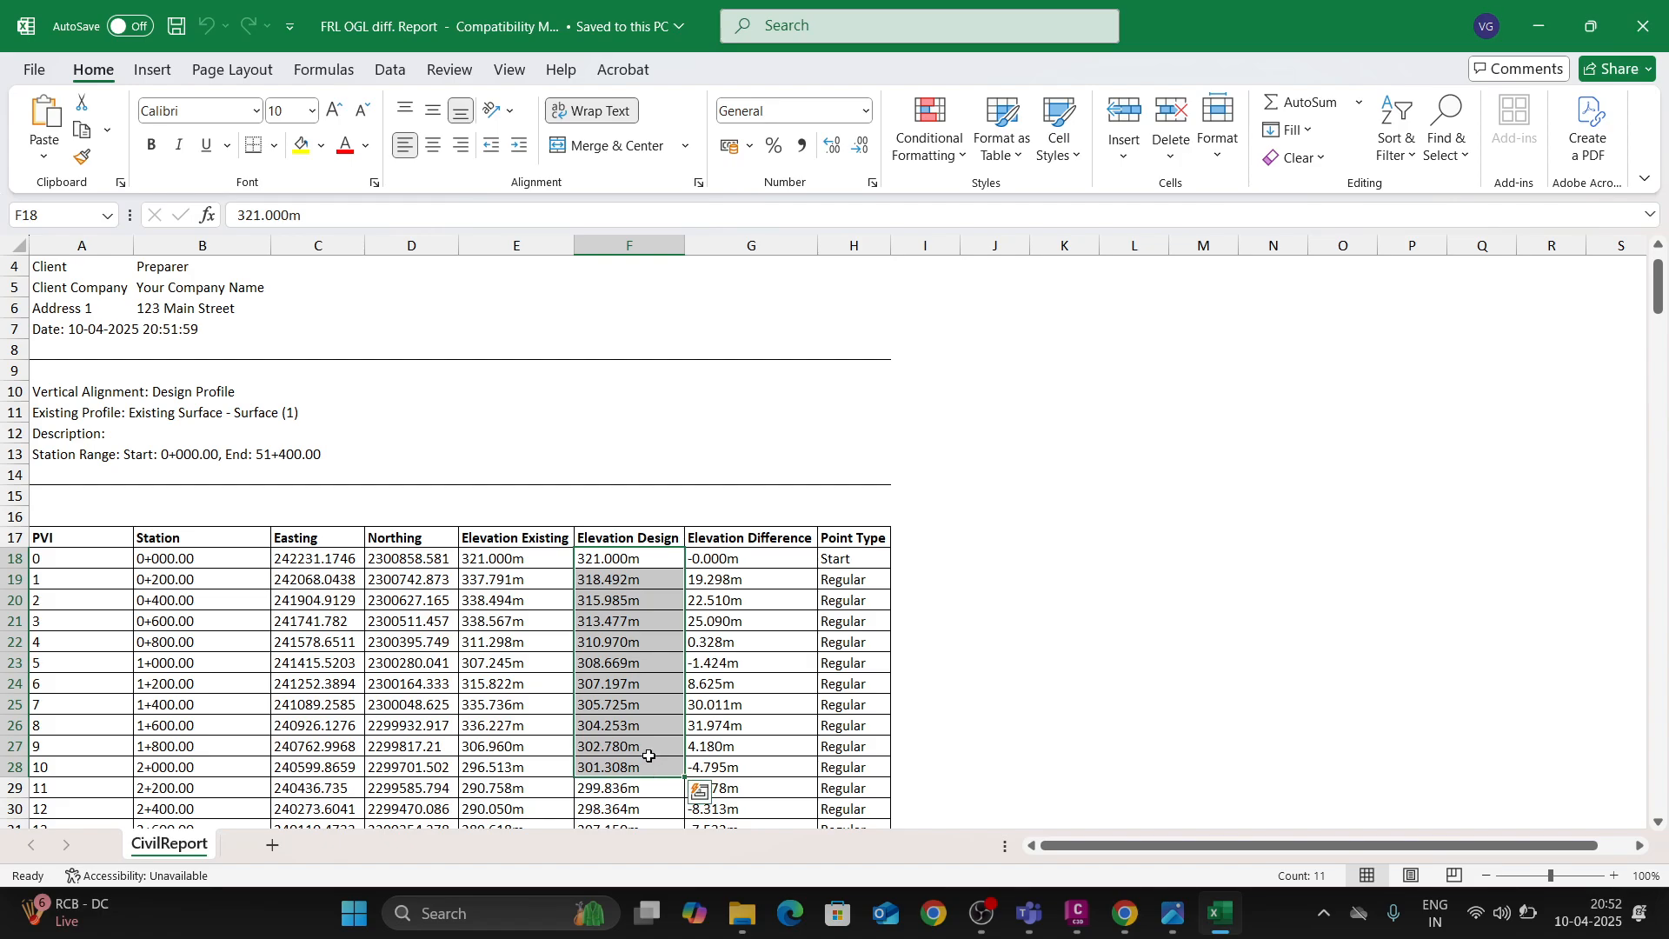
left_click_drag(641, 581, 643, 703)
left_click_drag(750, 559, 752, 789)
- Review the remaining elevation difference rows down to the report's end, and close the workbook and the report setup
scroll(383, 650, "down", 15)
scroll(383, 650, "down", 20)
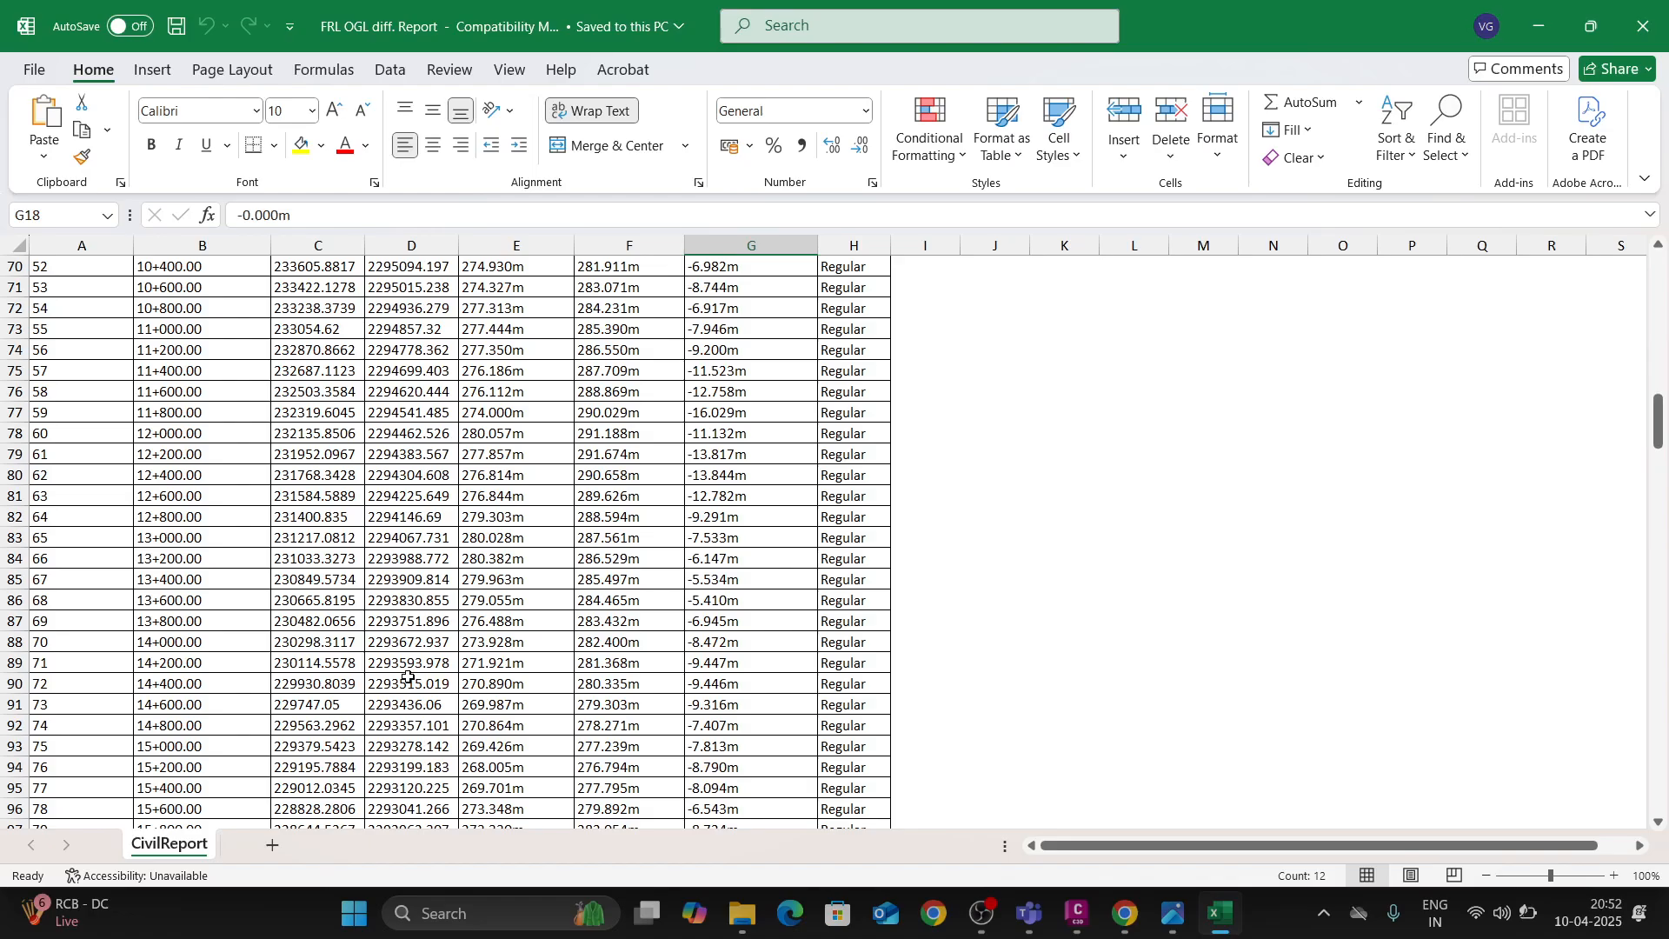
left_click_drag(1661, 511, 1667, 813)
scroll(295, 765, "down", 5)
scroll(274, 600, "up", 2)
scroll(271, 583, "up", 4)
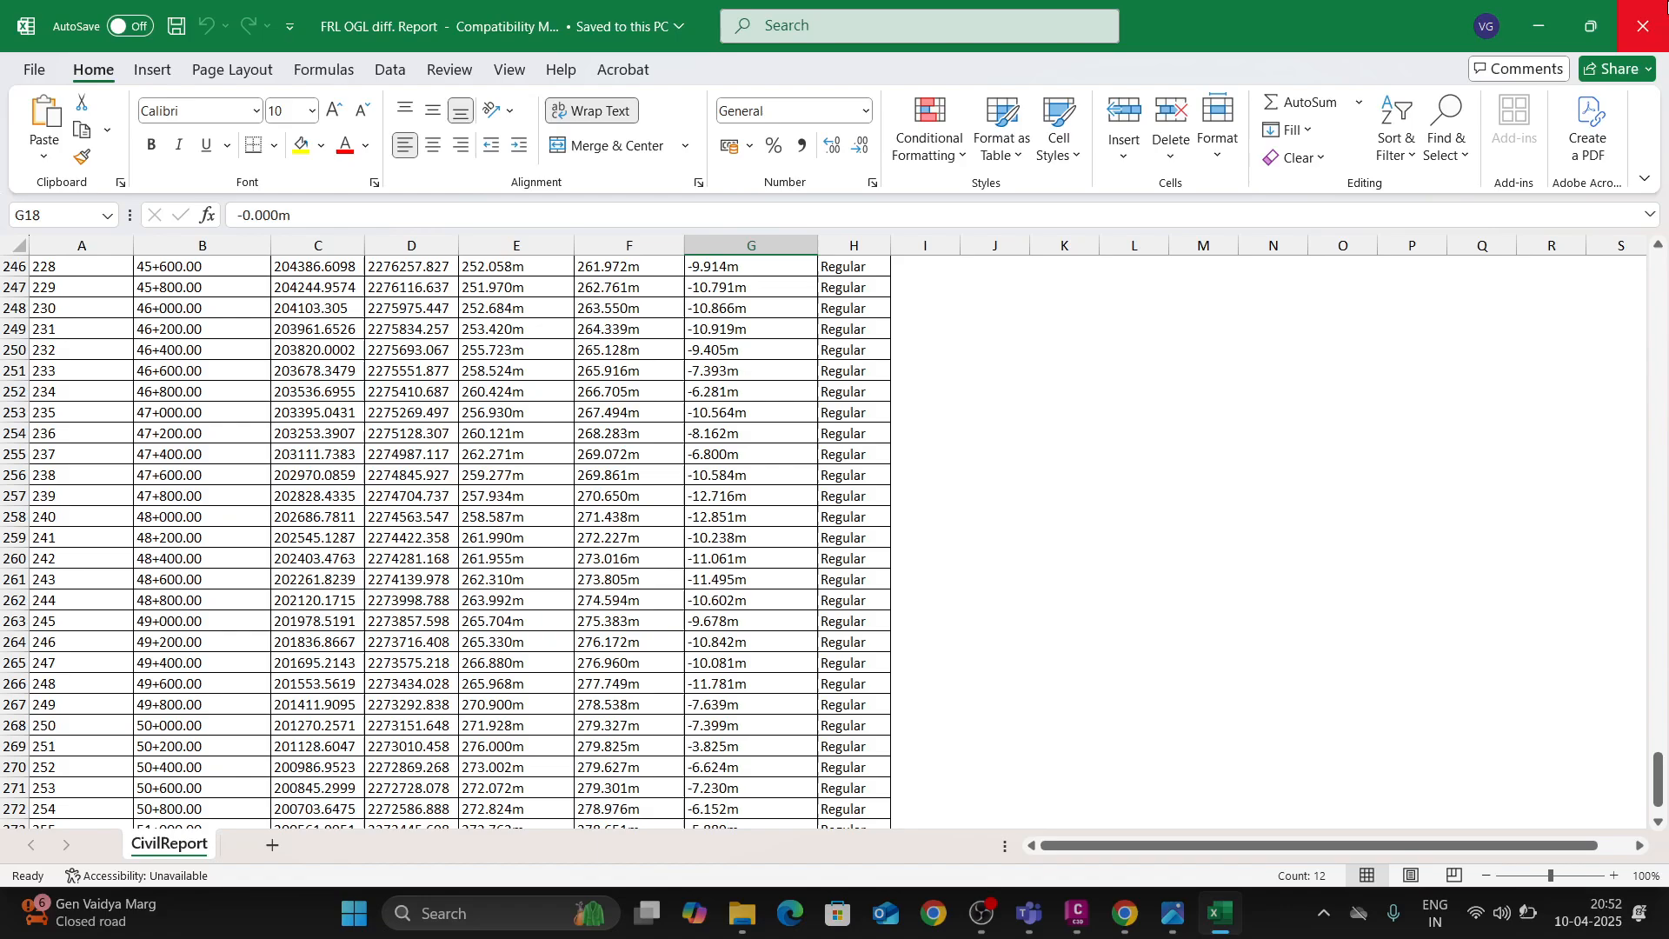
left_click(1634, 30)
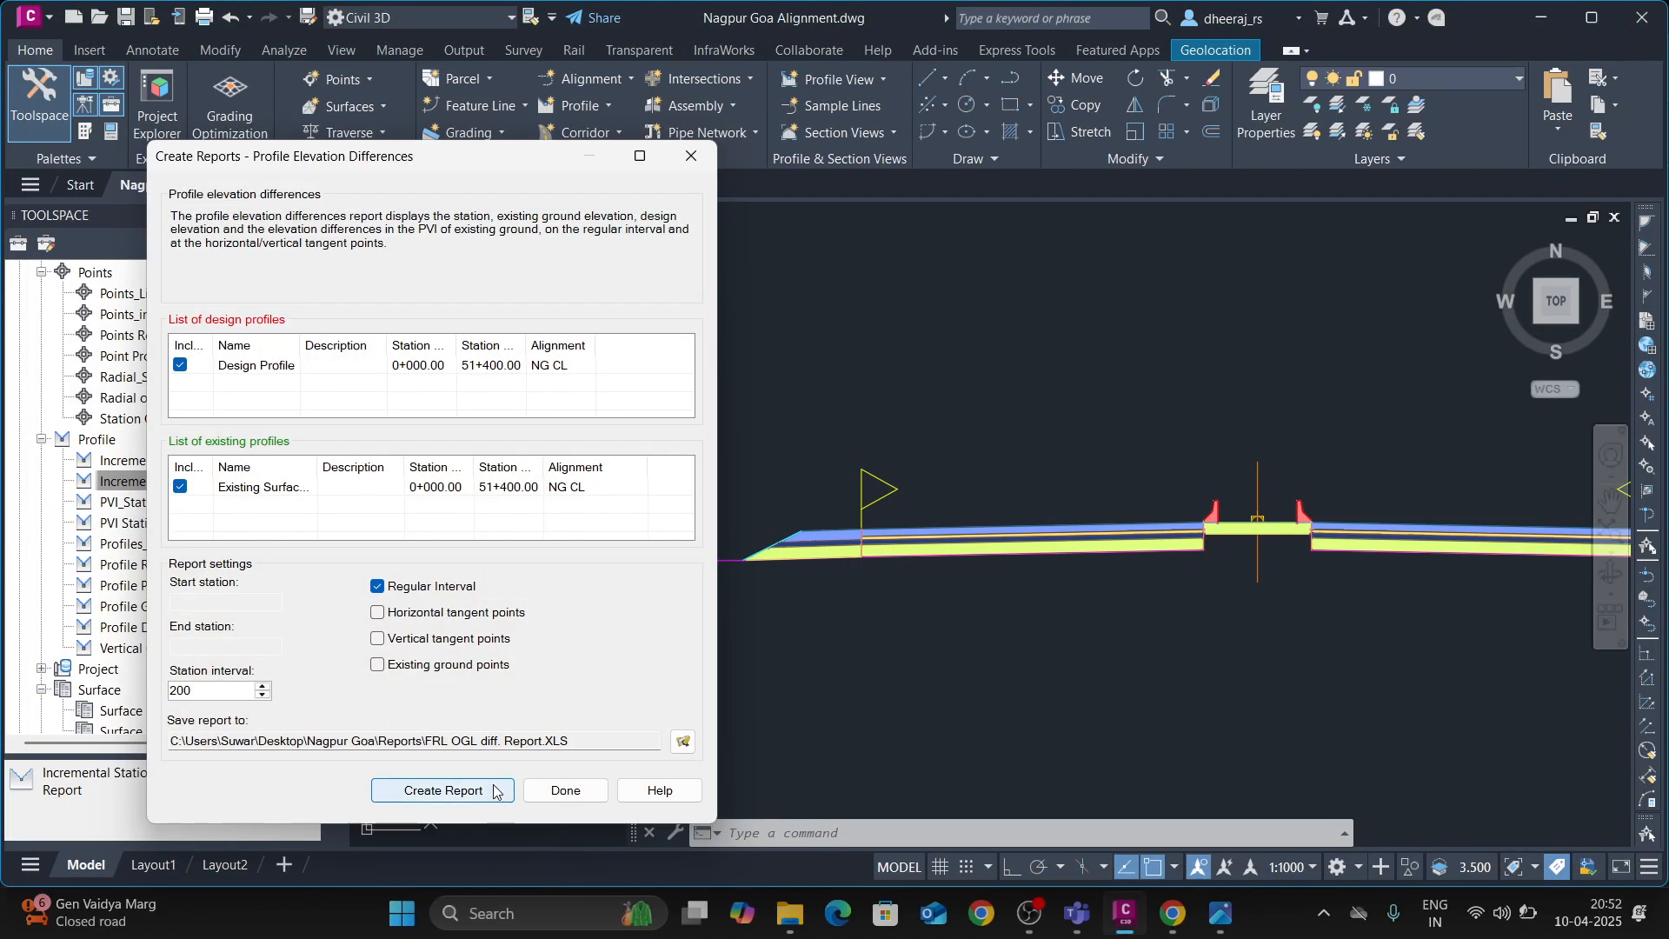
left_click(566, 789)
scroll(179, 632, "down", 2)
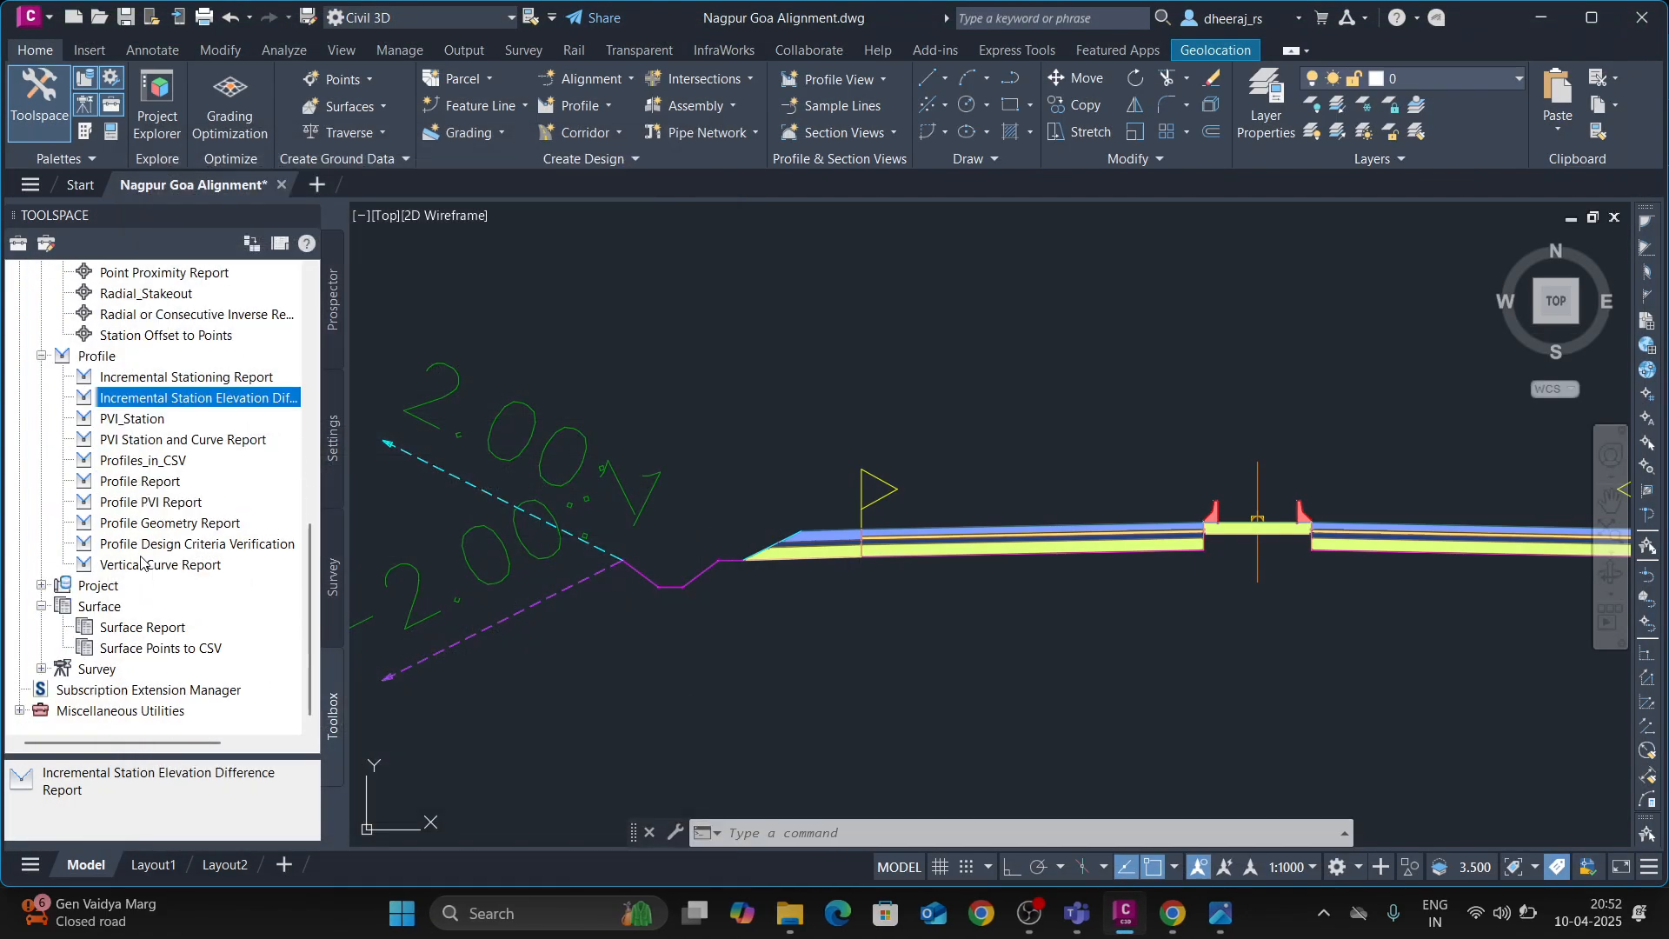
scroll(135, 539, "up", 10)
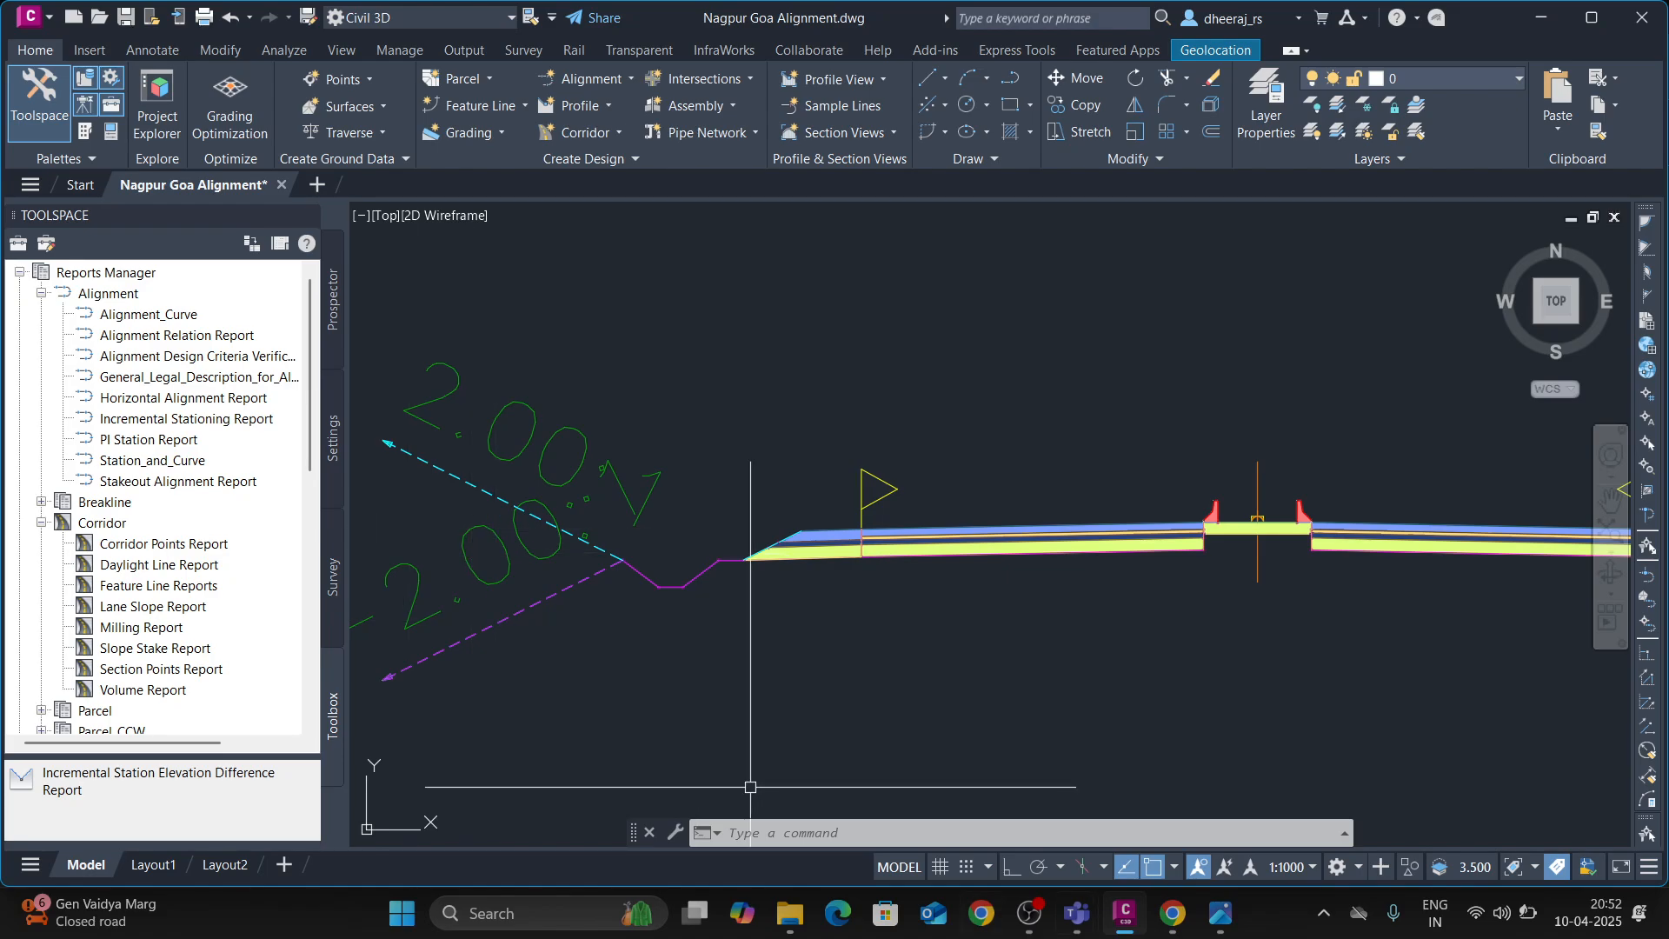
- Switch to the Teams meeting window and check the participants
mouse_move(1077, 912)
left_click(1007, 861)
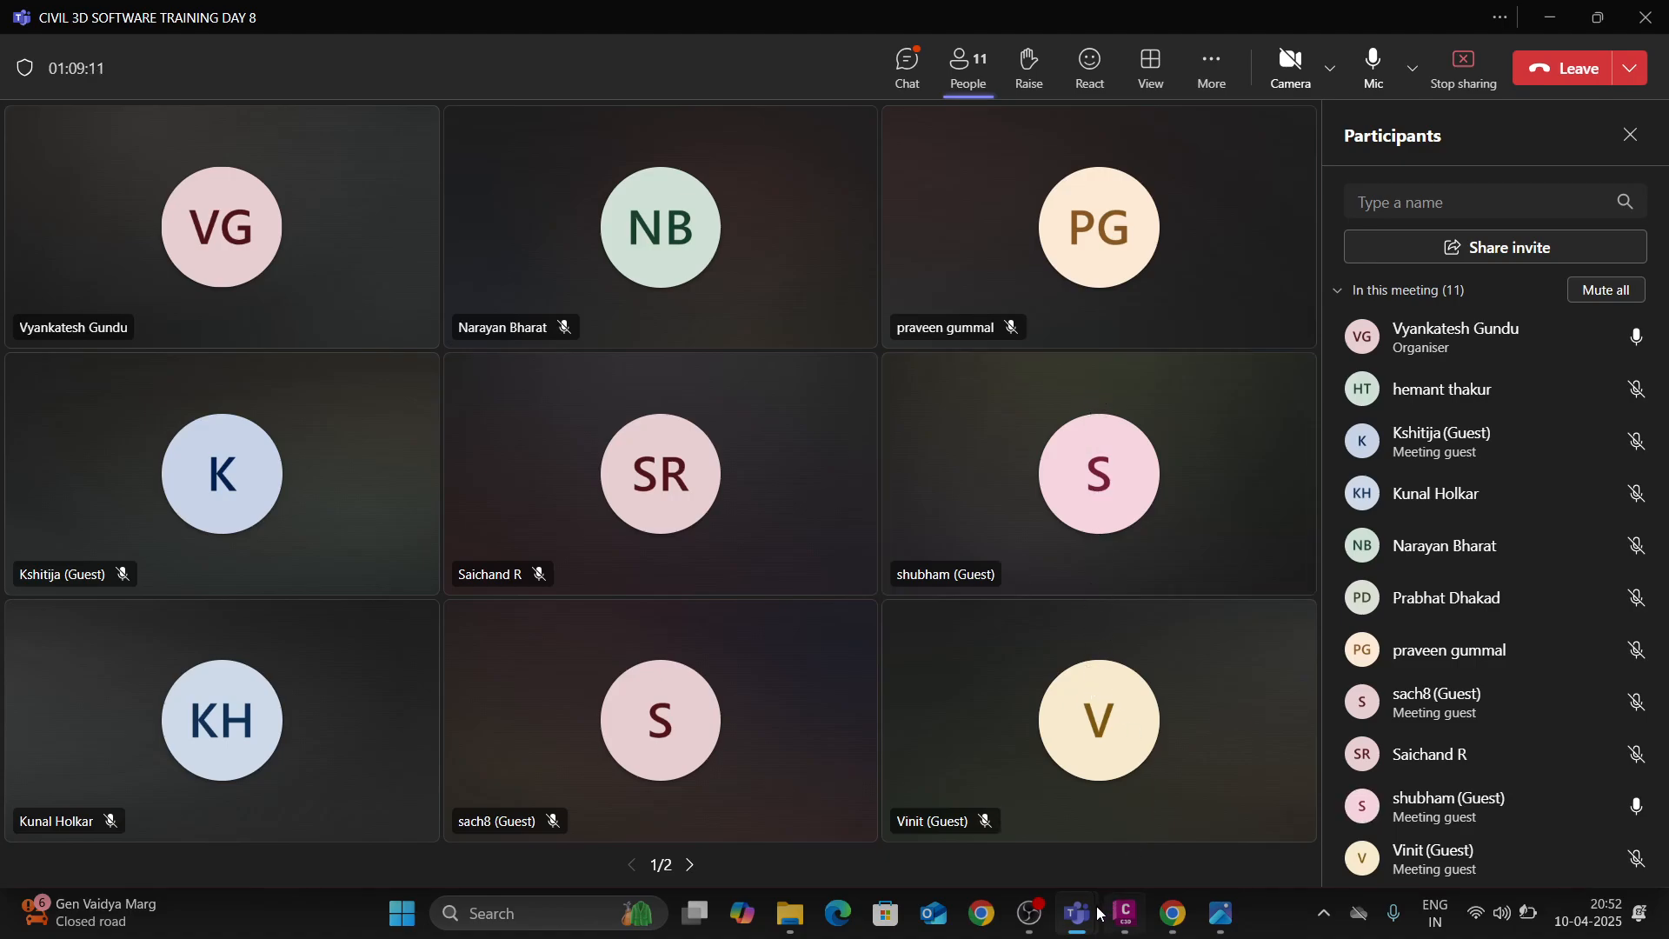
mouse_move(1128, 919)
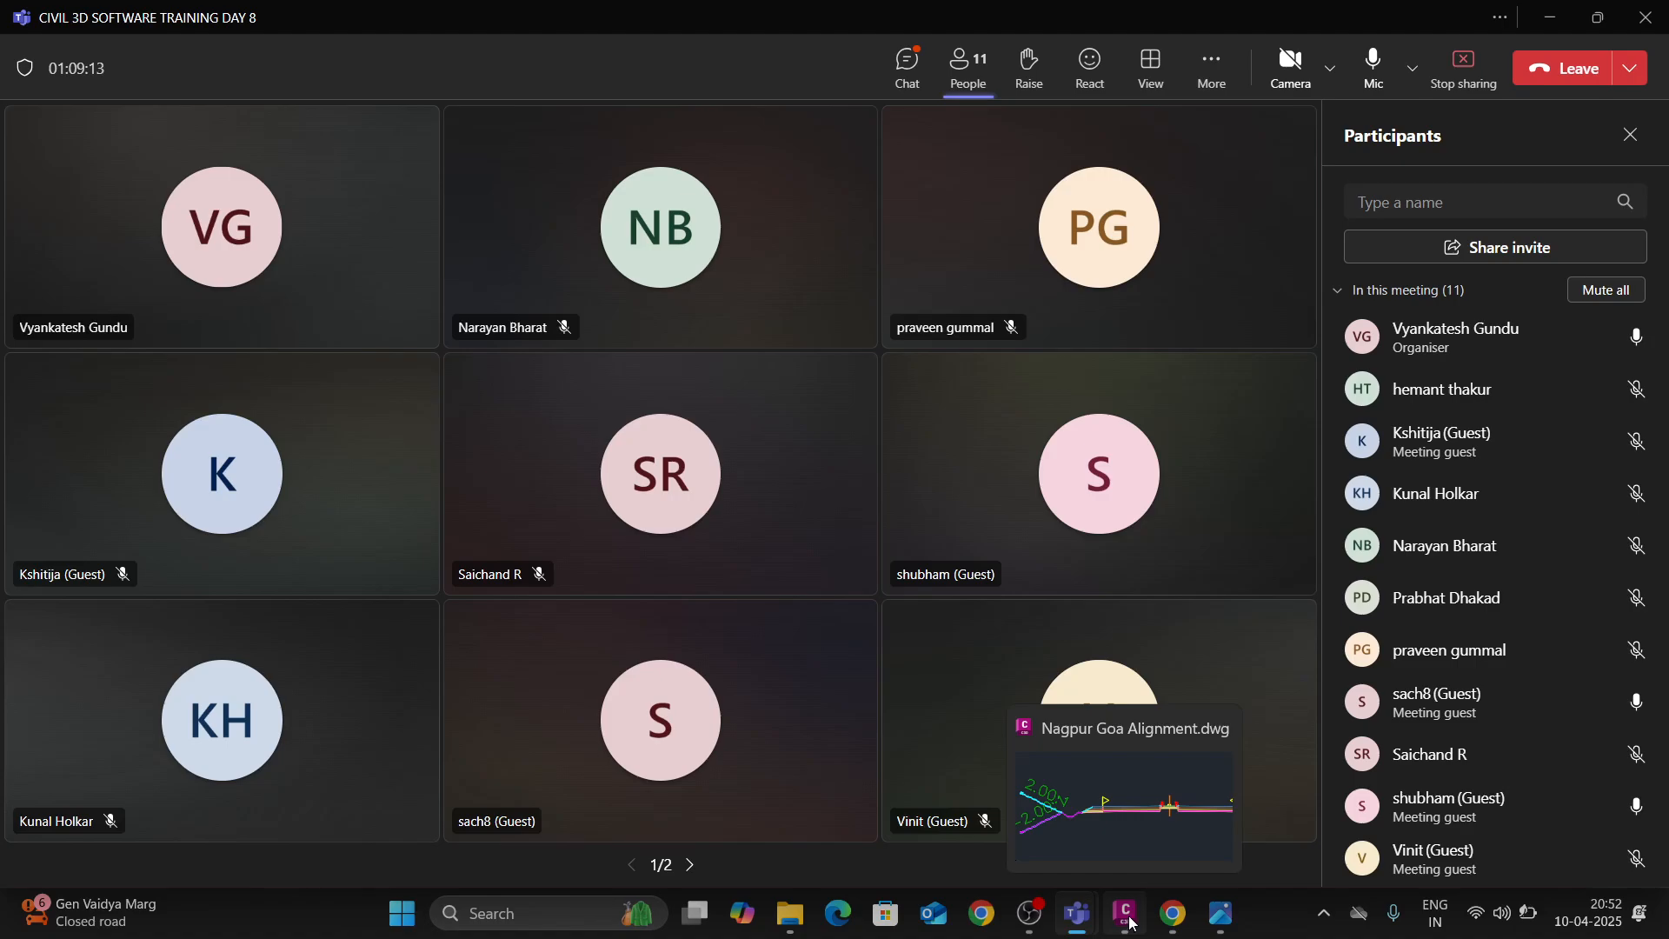
- Switch to the Nagpur Goa Alignment drawing in Civil 3D and bring up the metric generic subassemblies
left_click(1130, 921)
left_click(1125, 918)
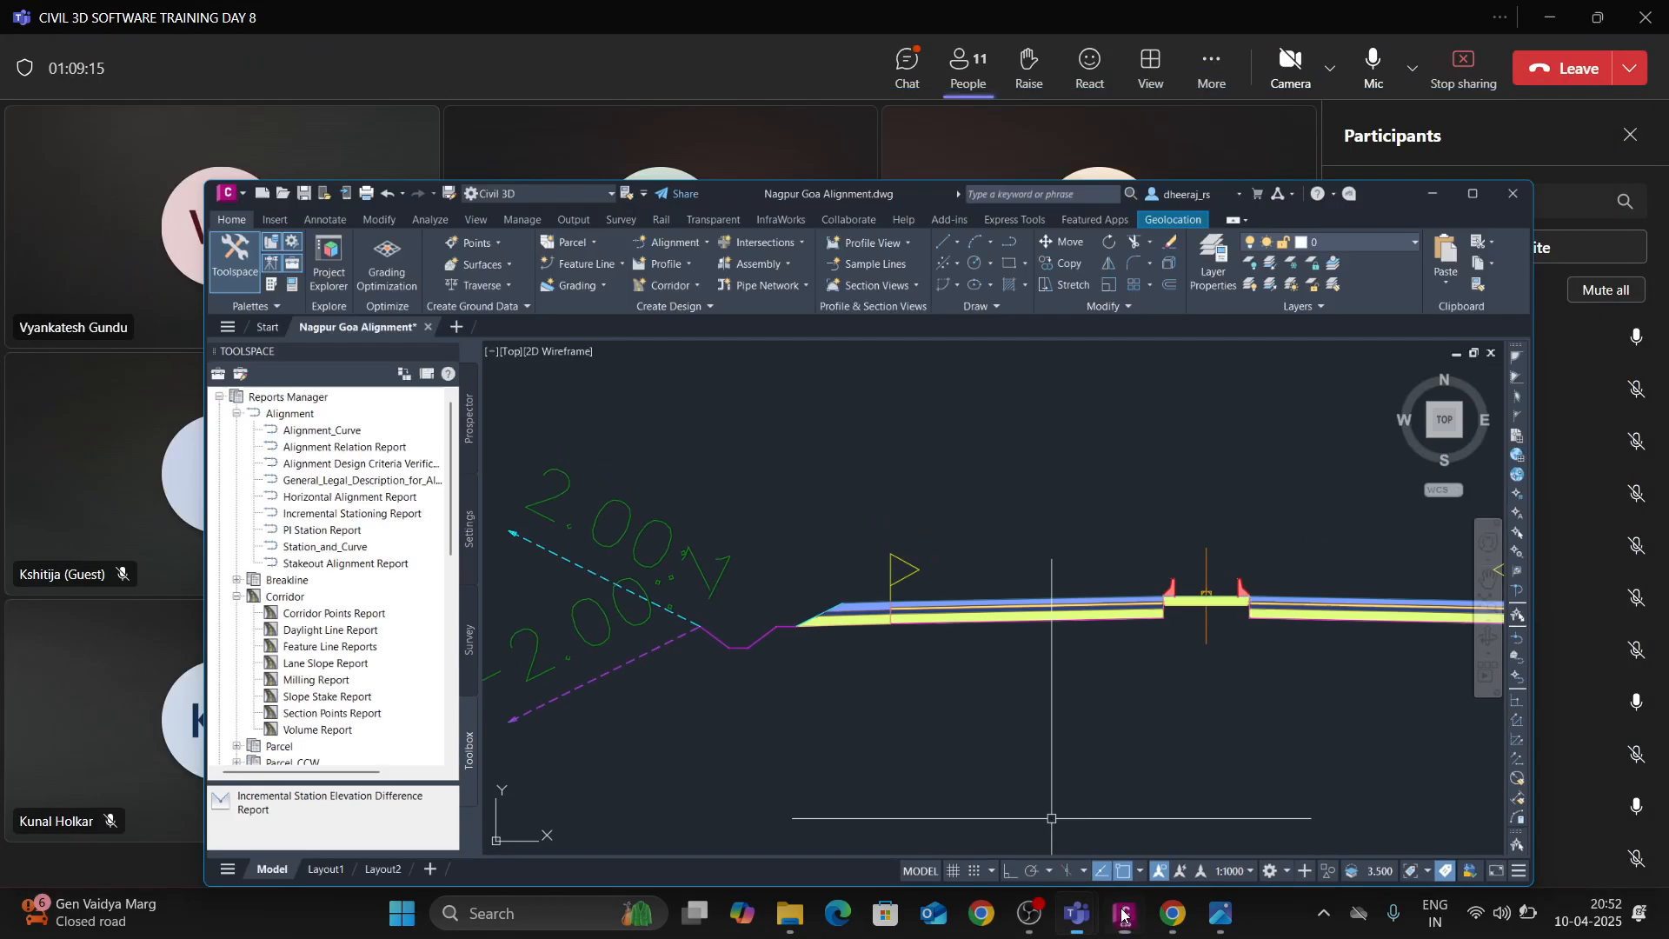
left_click(1125, 915)
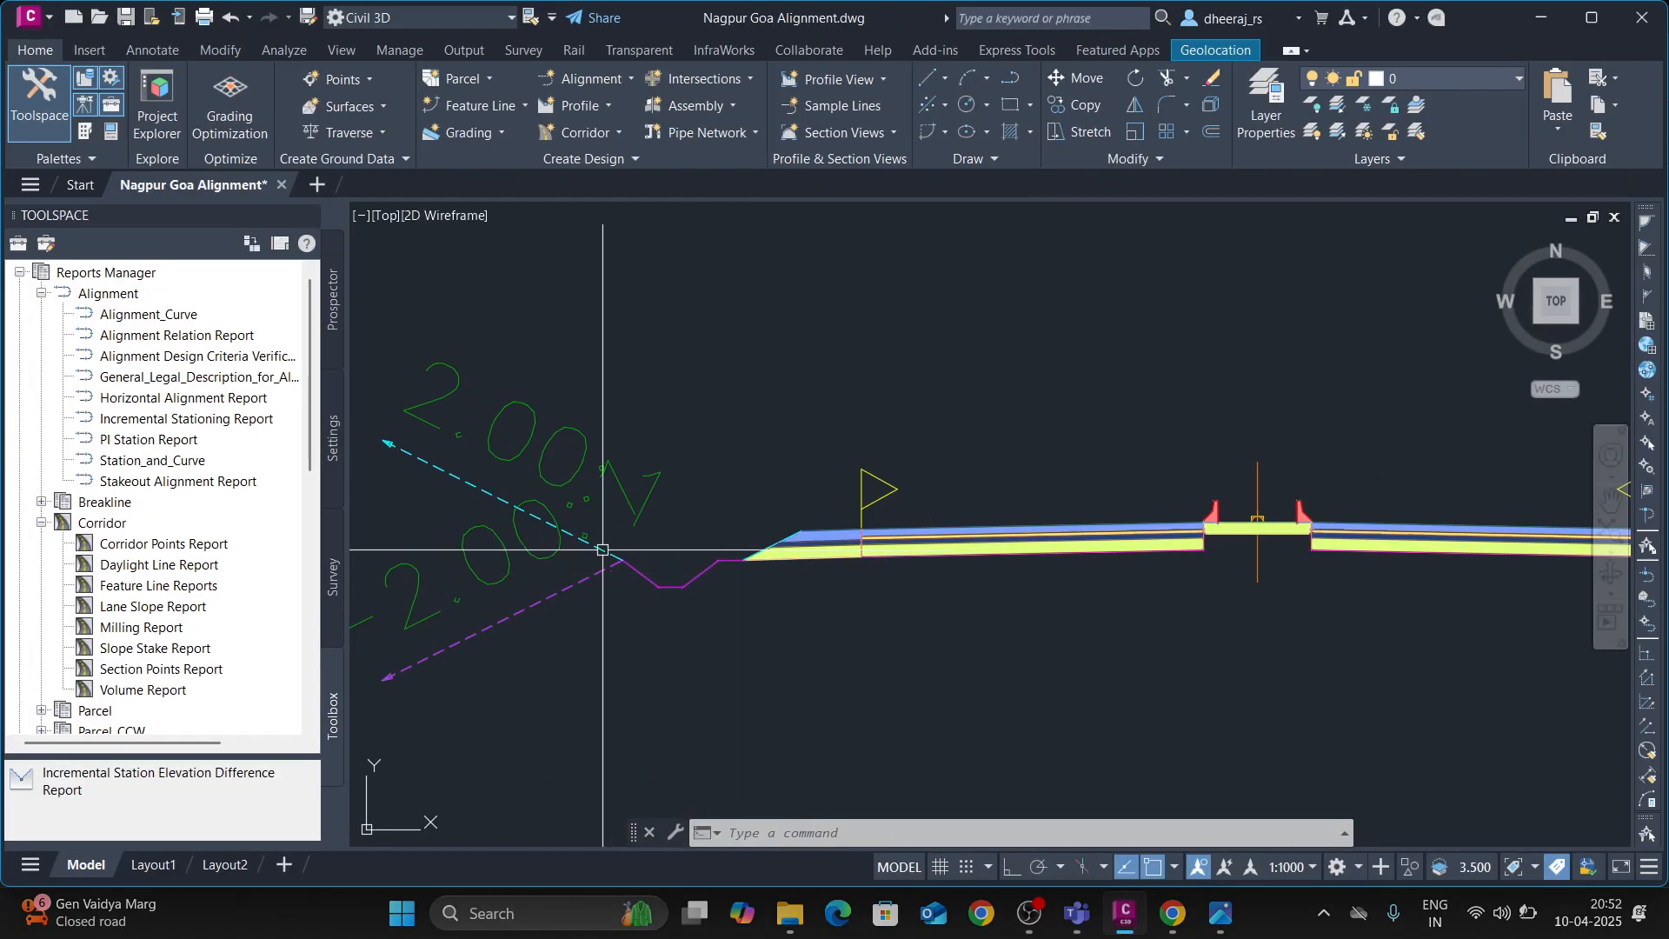
left_click(84, 131)
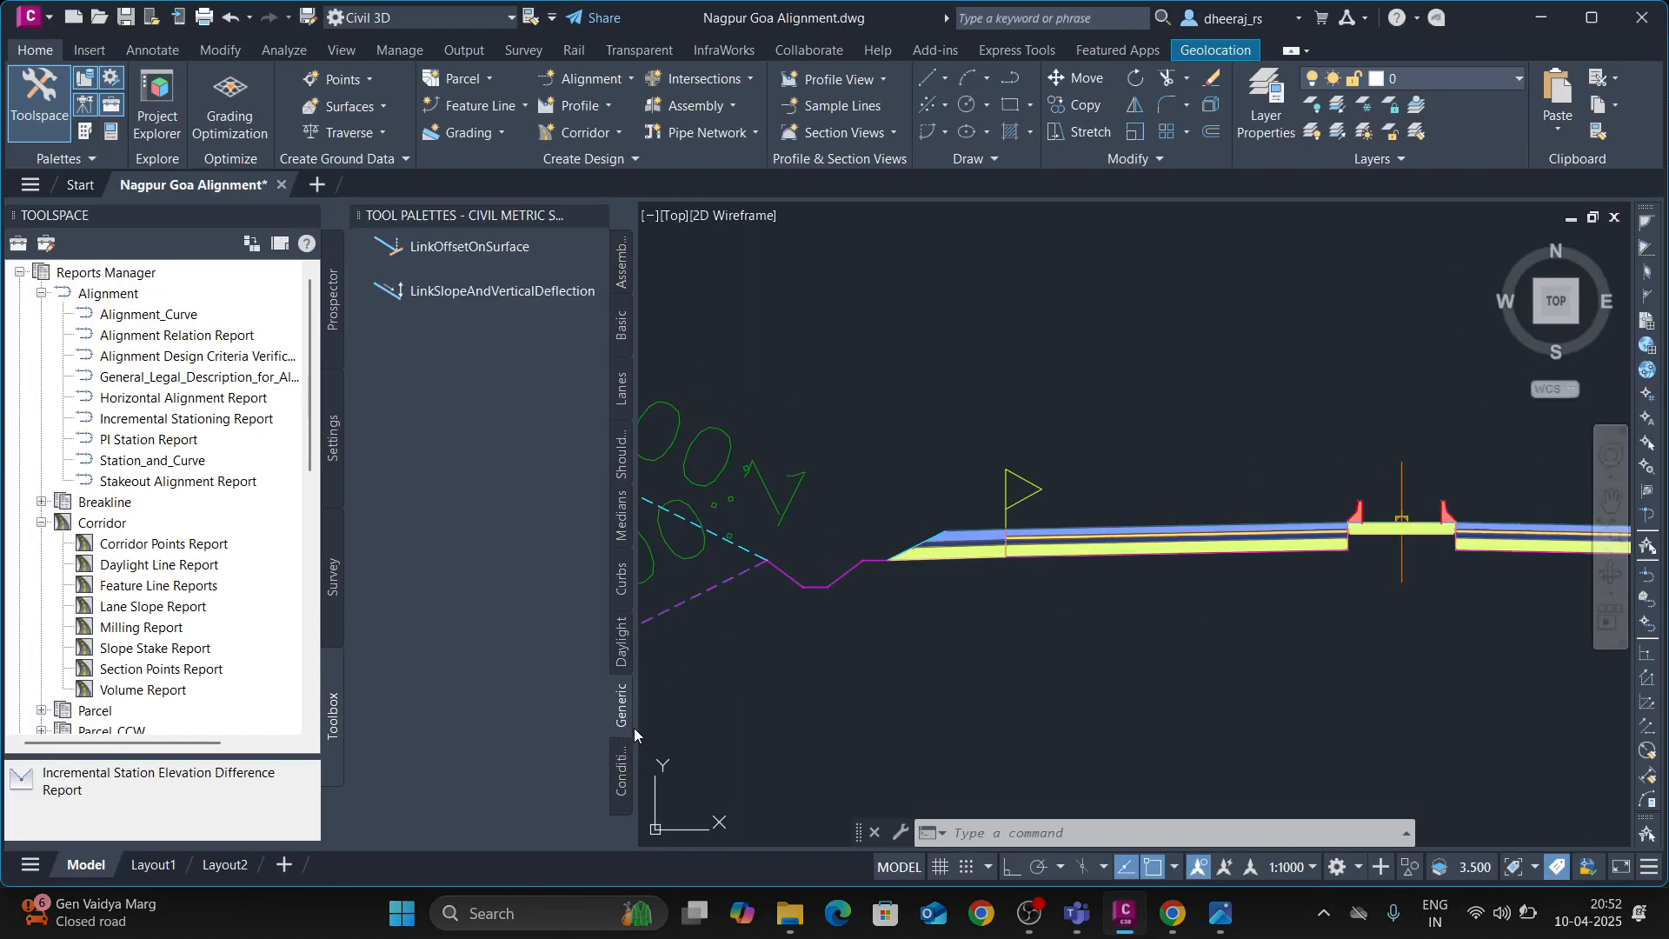
scroll(956, 573, "down", 3)
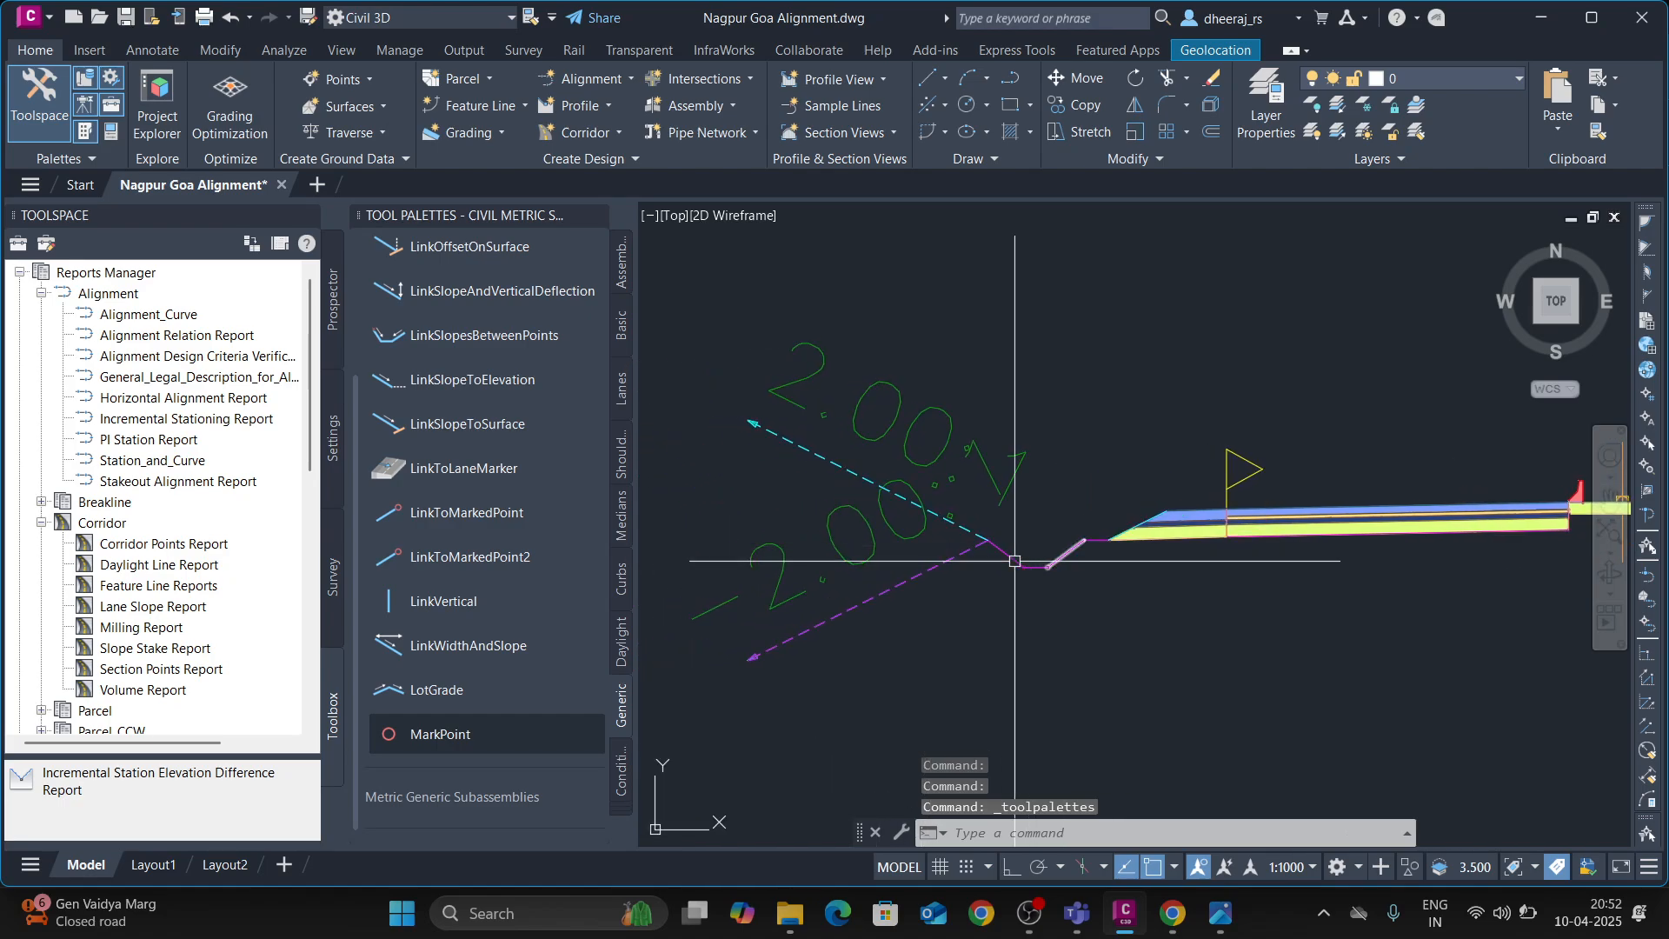
- Delete the ditch and daylight slope subassemblies beyond the assembly's left shoulder
key("Escape")
left_click(1037, 587)
left_click(1013, 521)
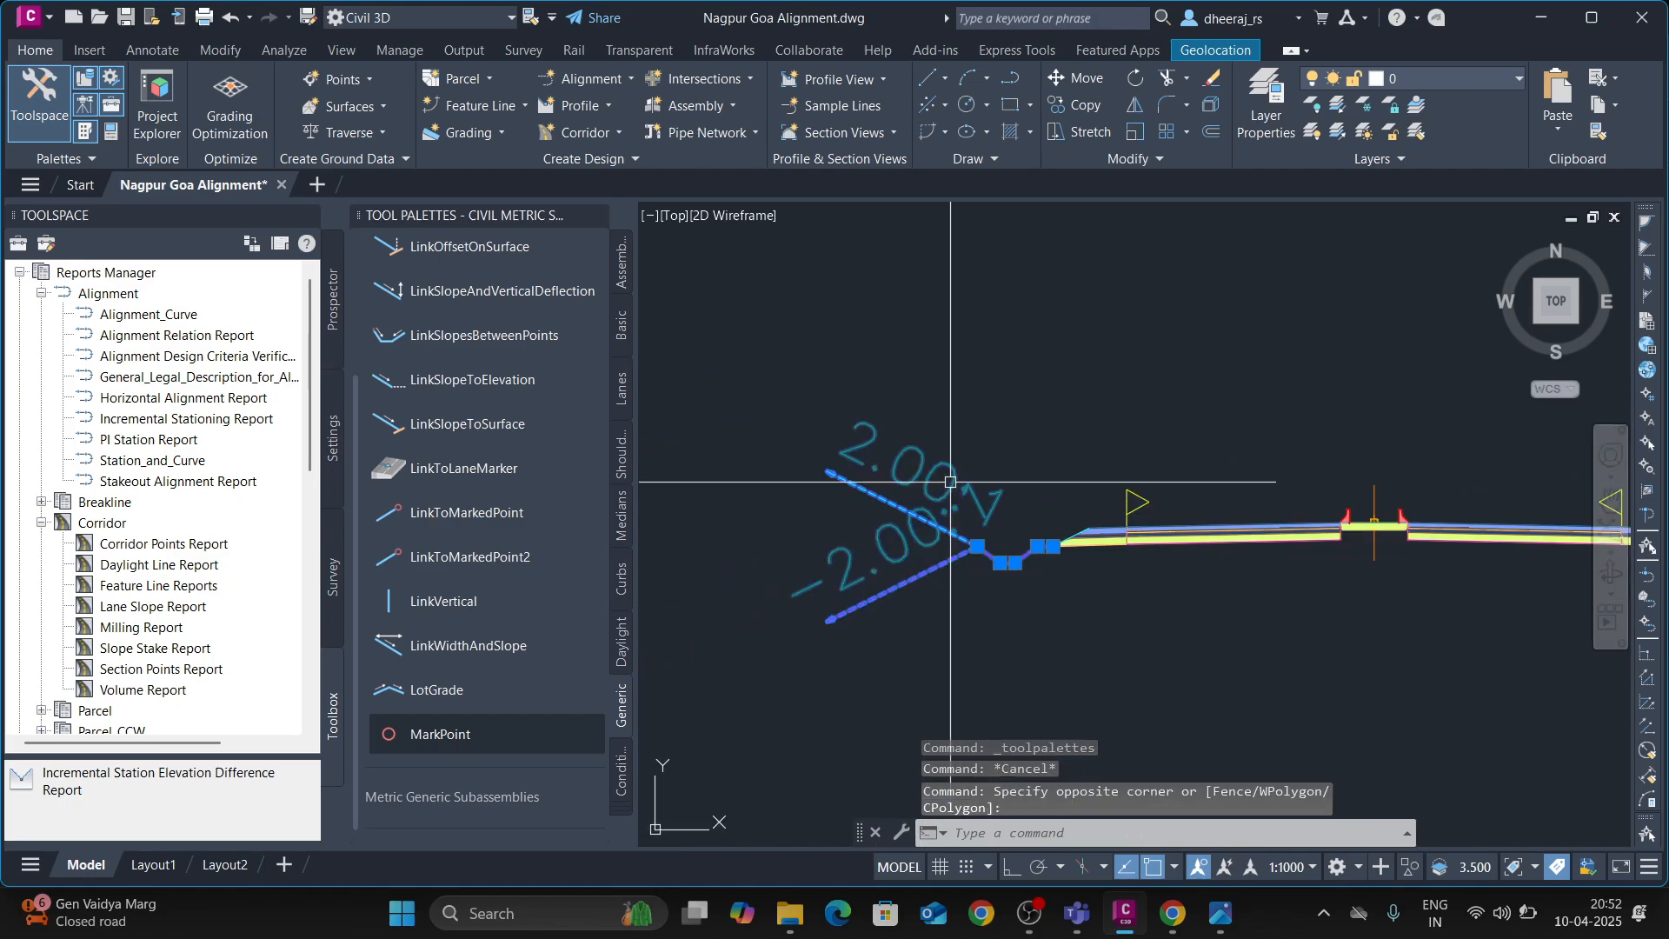
key("Delete")
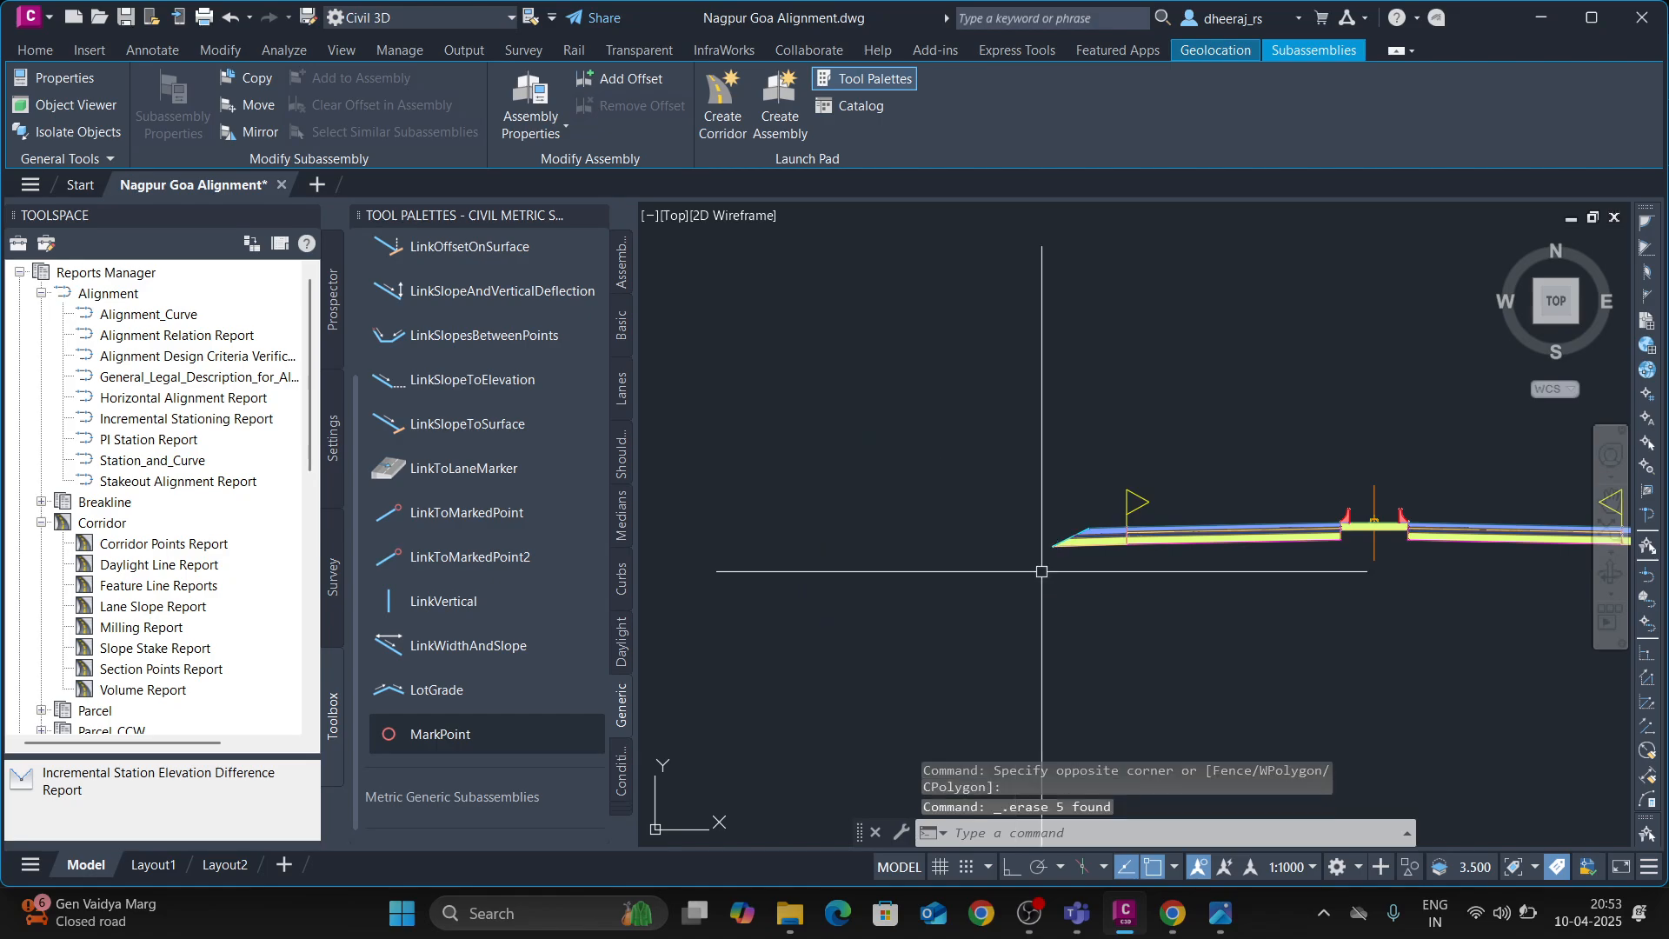
- Attach a LinkWidthAndSlope subassembly to the outer bottom point of the assembly's left shoulder
scroll(945, 589, "up", 5)
scroll(945, 589, "down", 4)
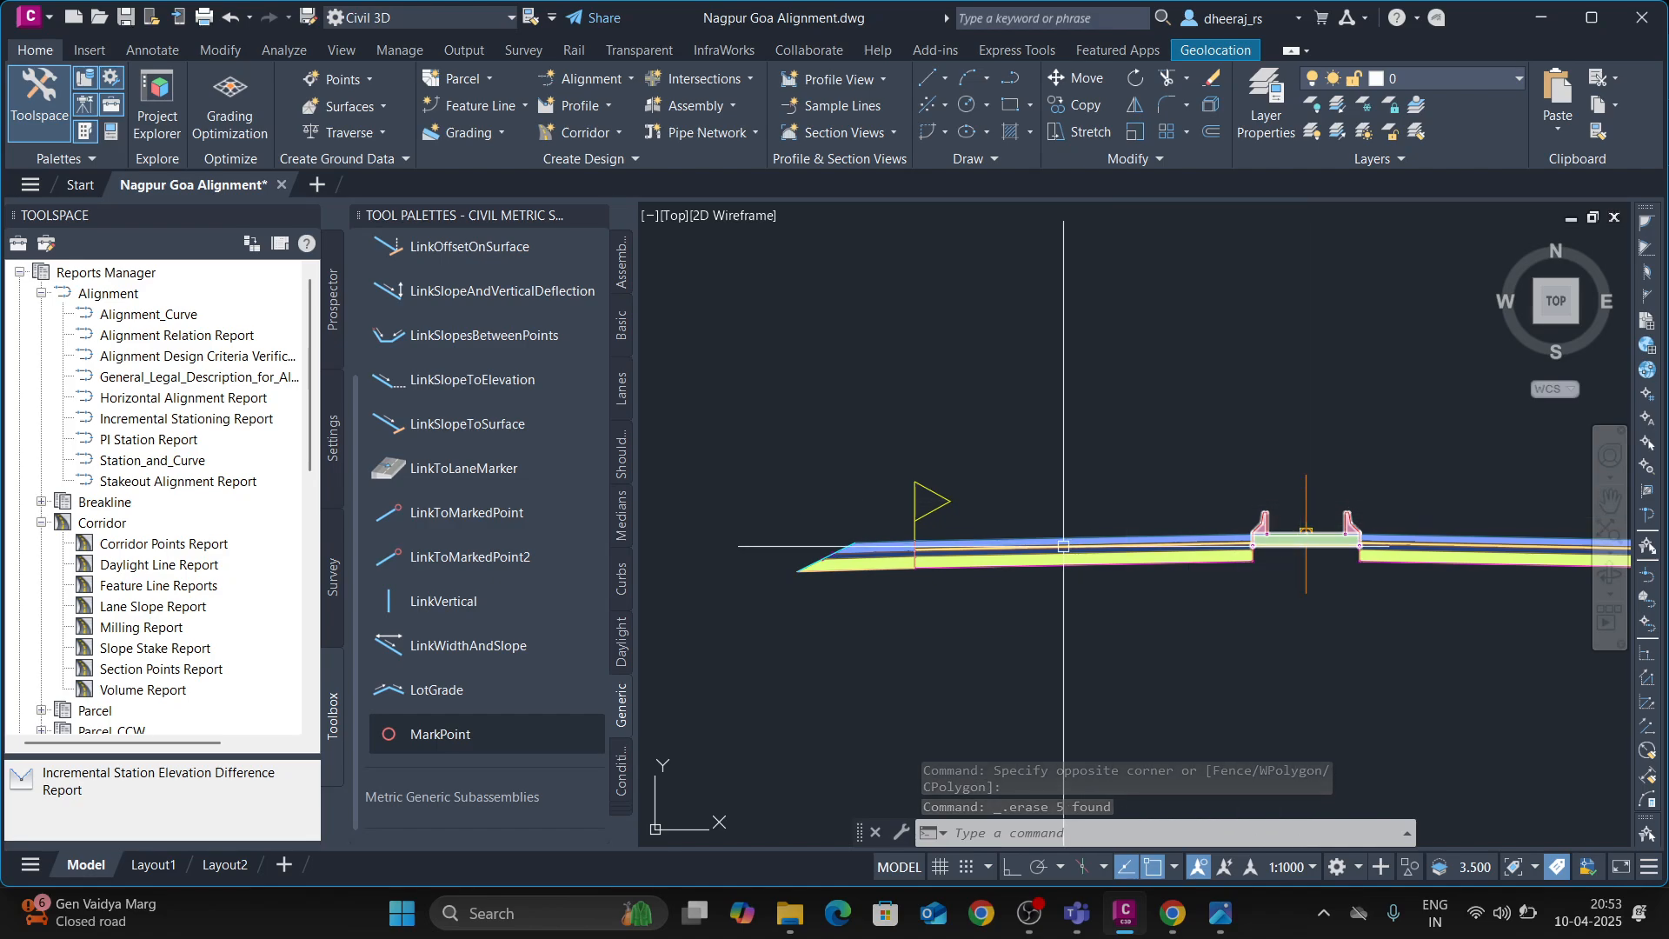
scroll(857, 555, "up", 4)
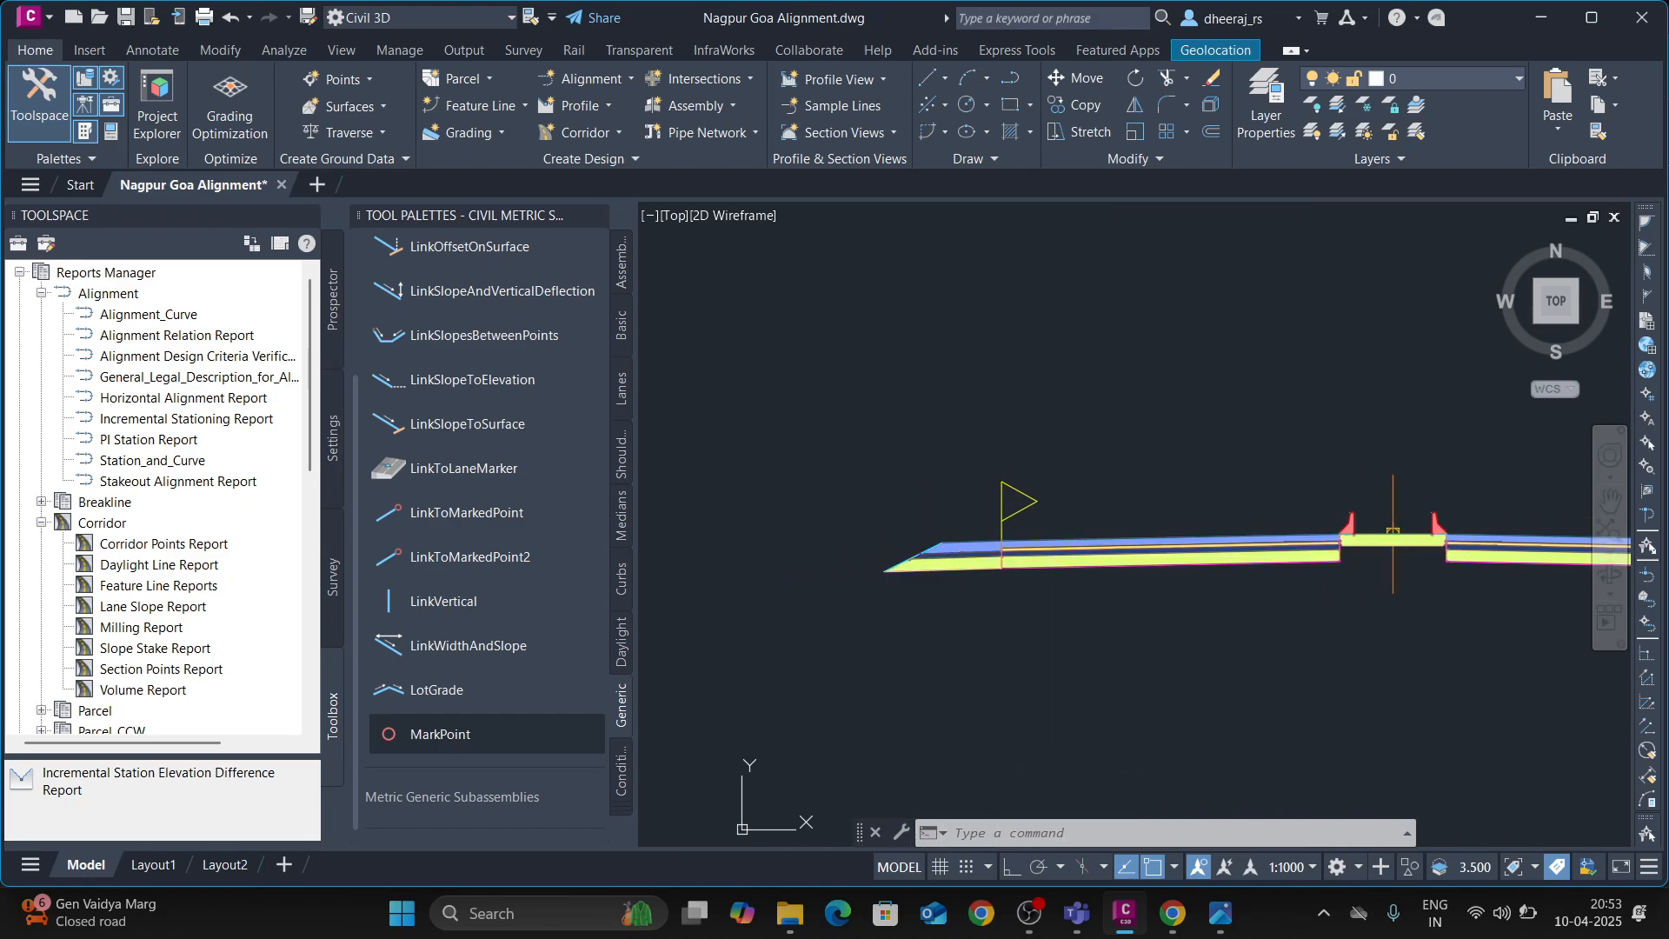
scroll(904, 598, "up", 6)
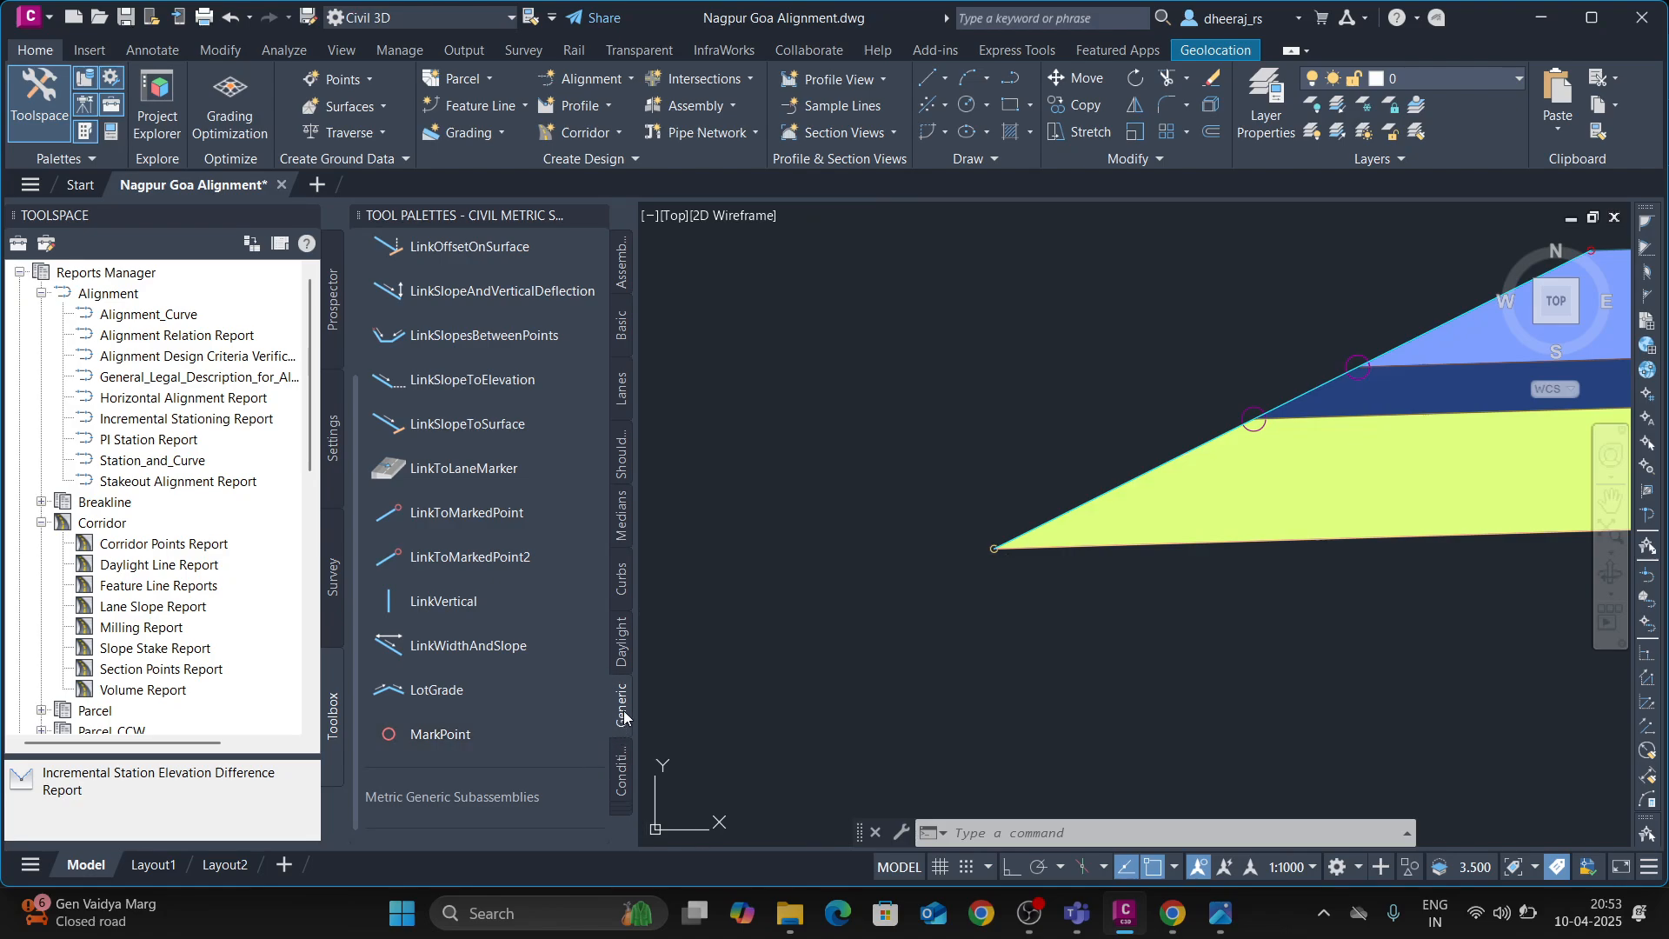
left_click(448, 653)
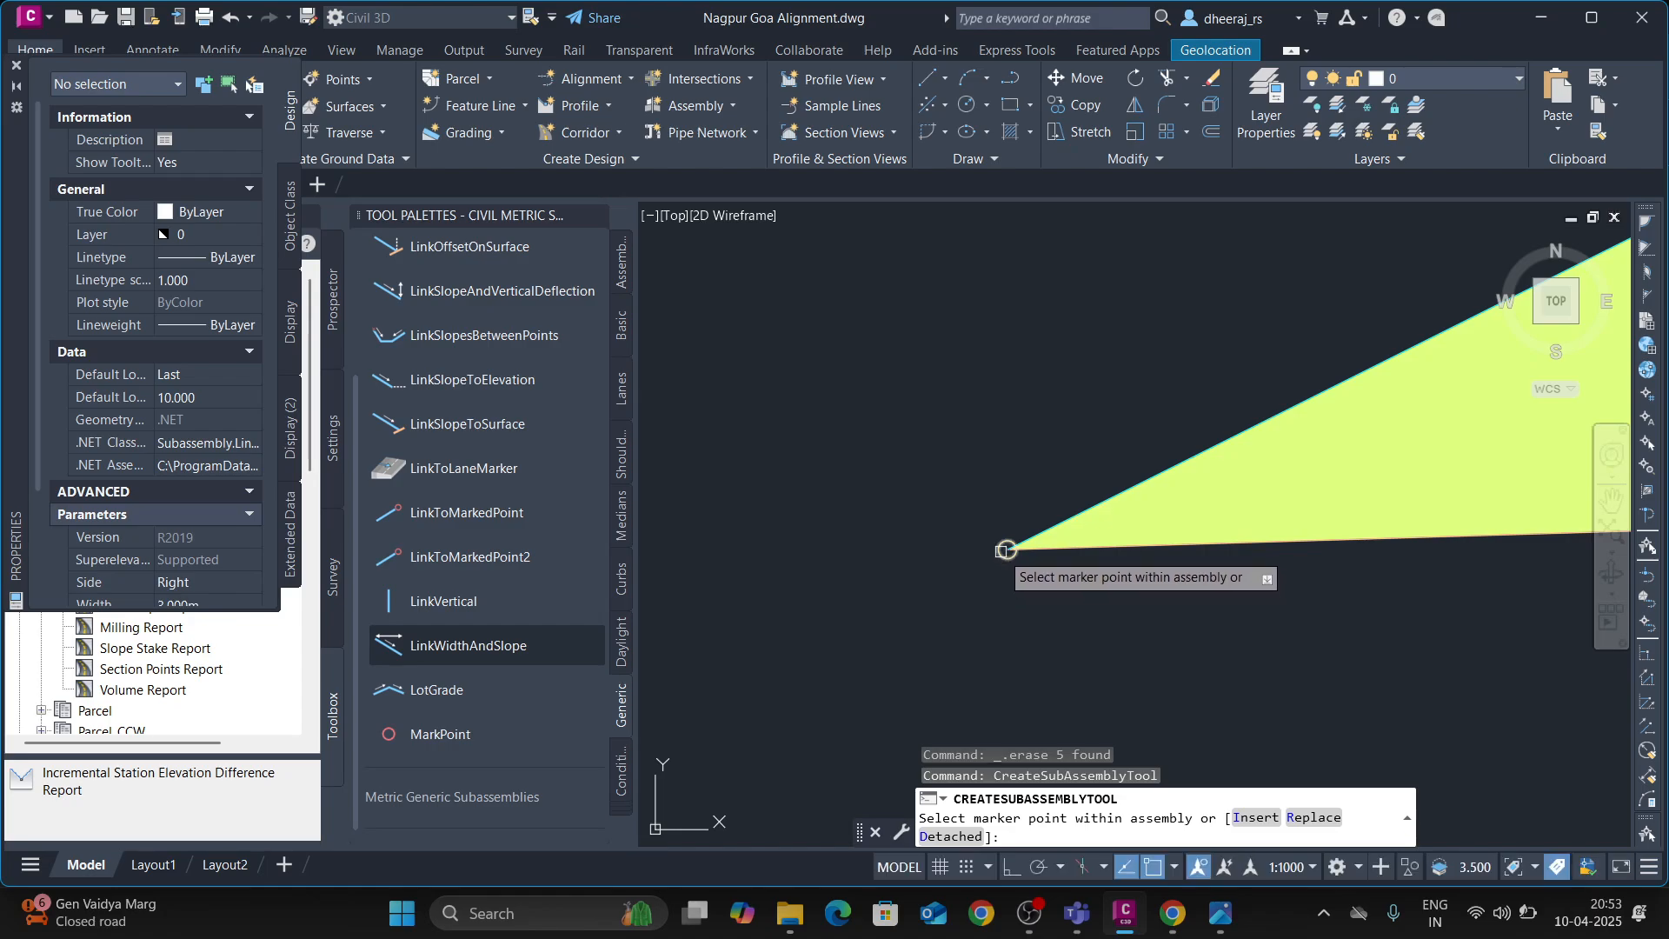
left_click(1005, 549)
scroll(931, 639, "down", 3)
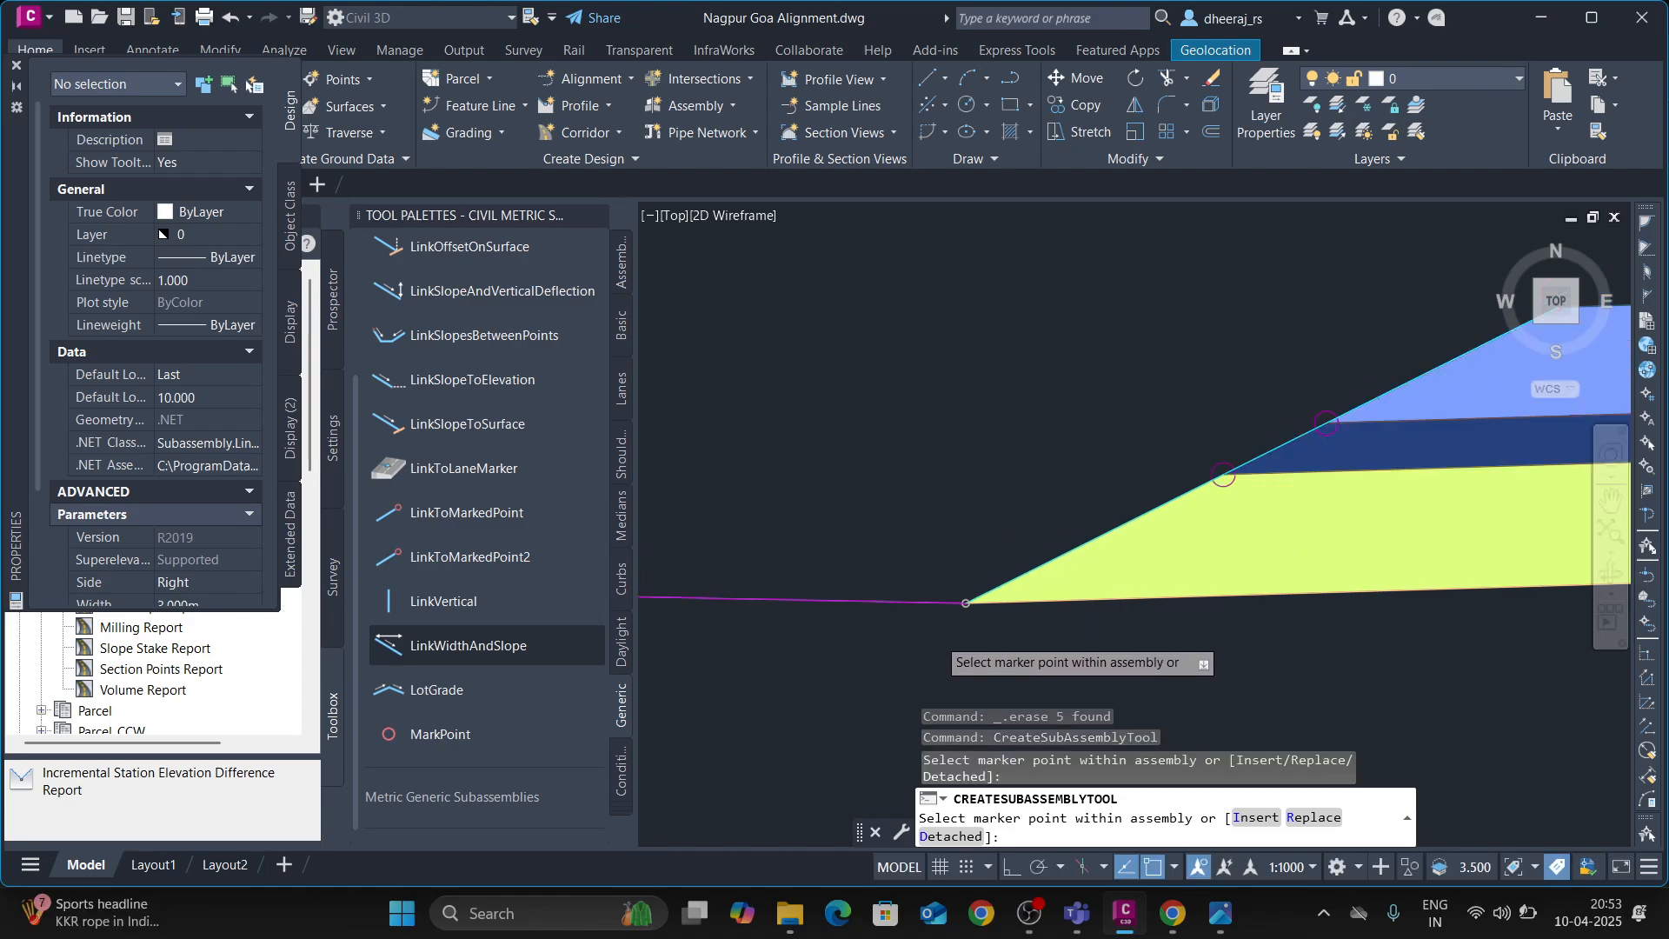
key("Escape")
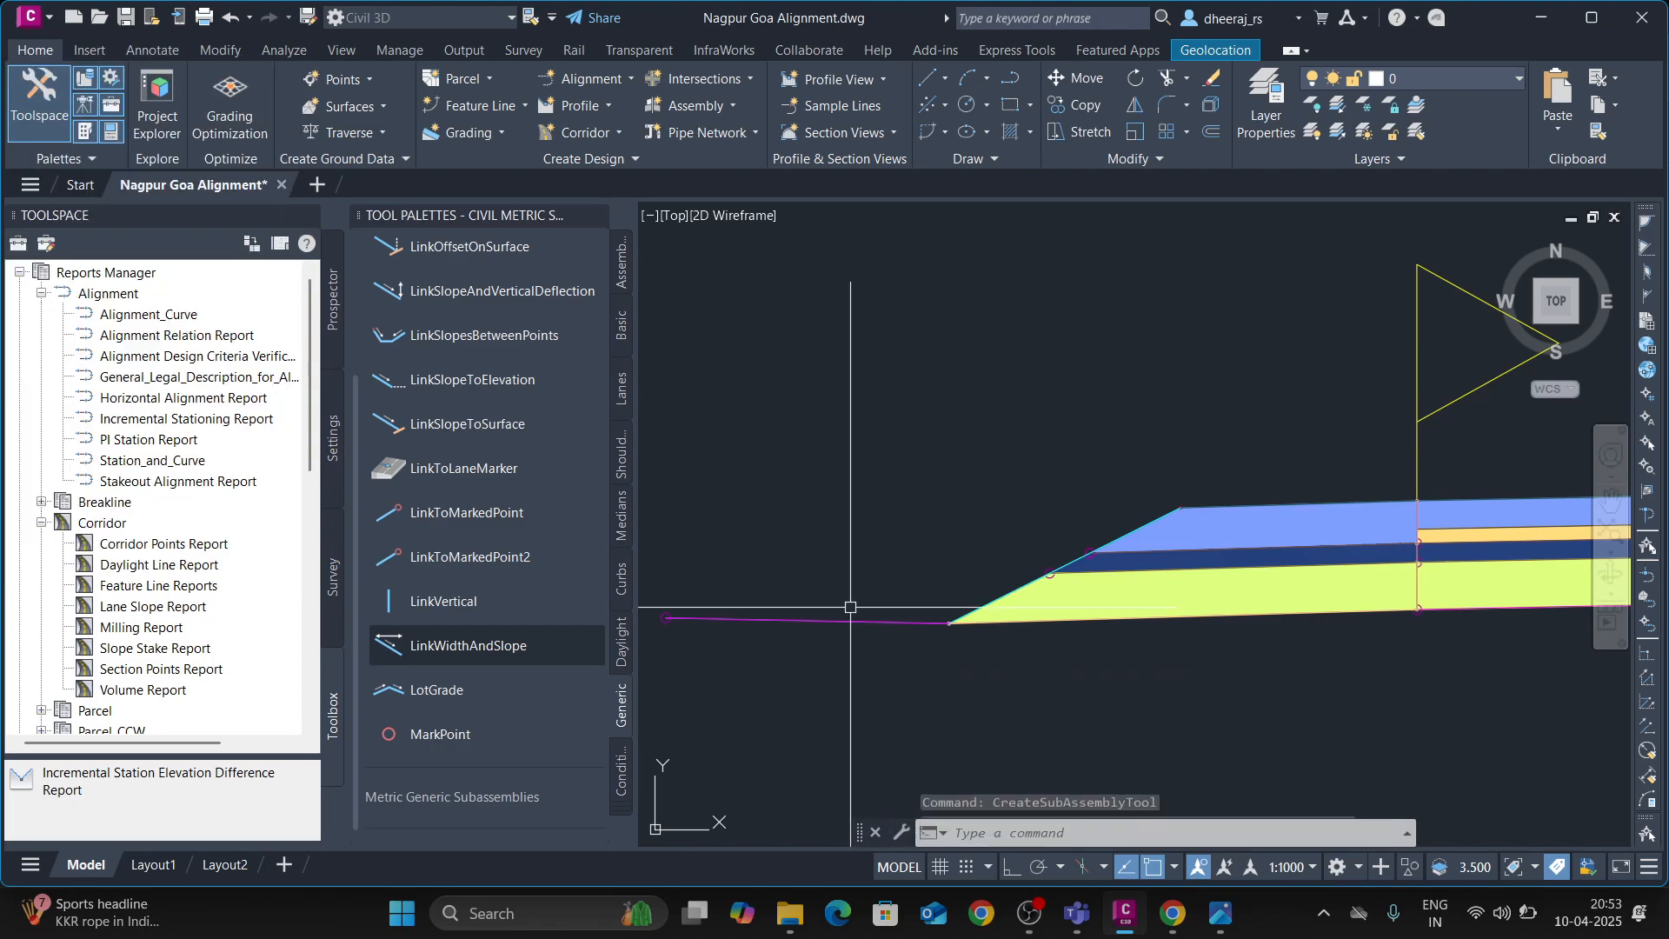
- Set the new LinkWidthAndSlope subassembly's width to 1 m and its slope to 0%
left_click(797, 623)
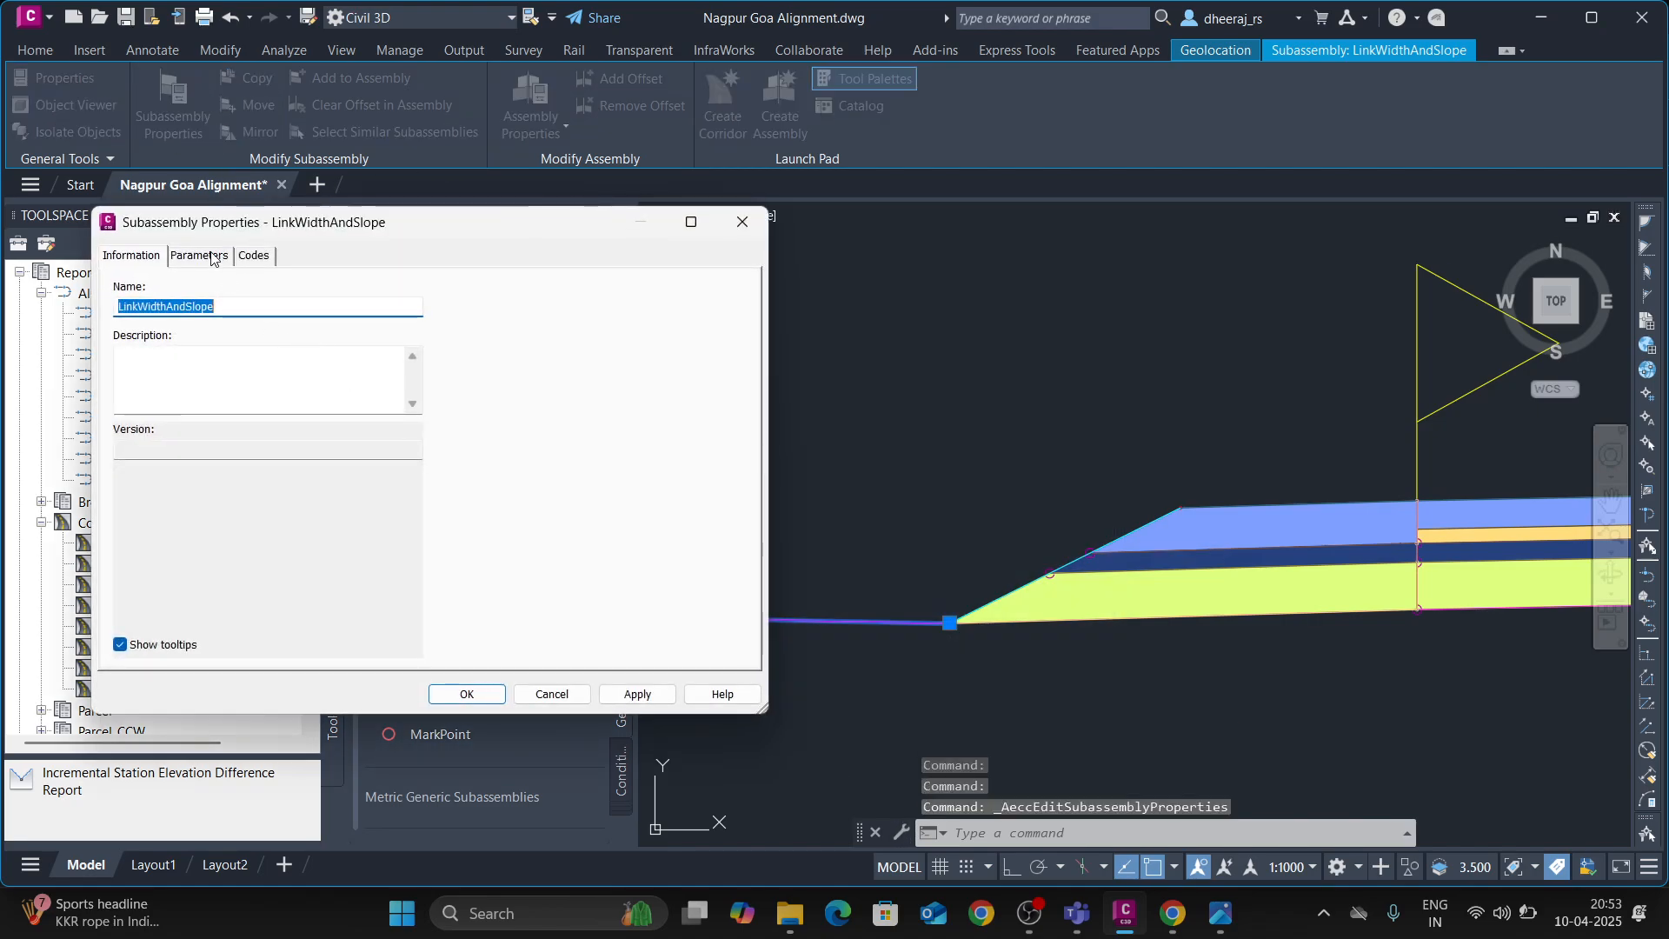
left_click(207, 258)
double_click(333, 341)
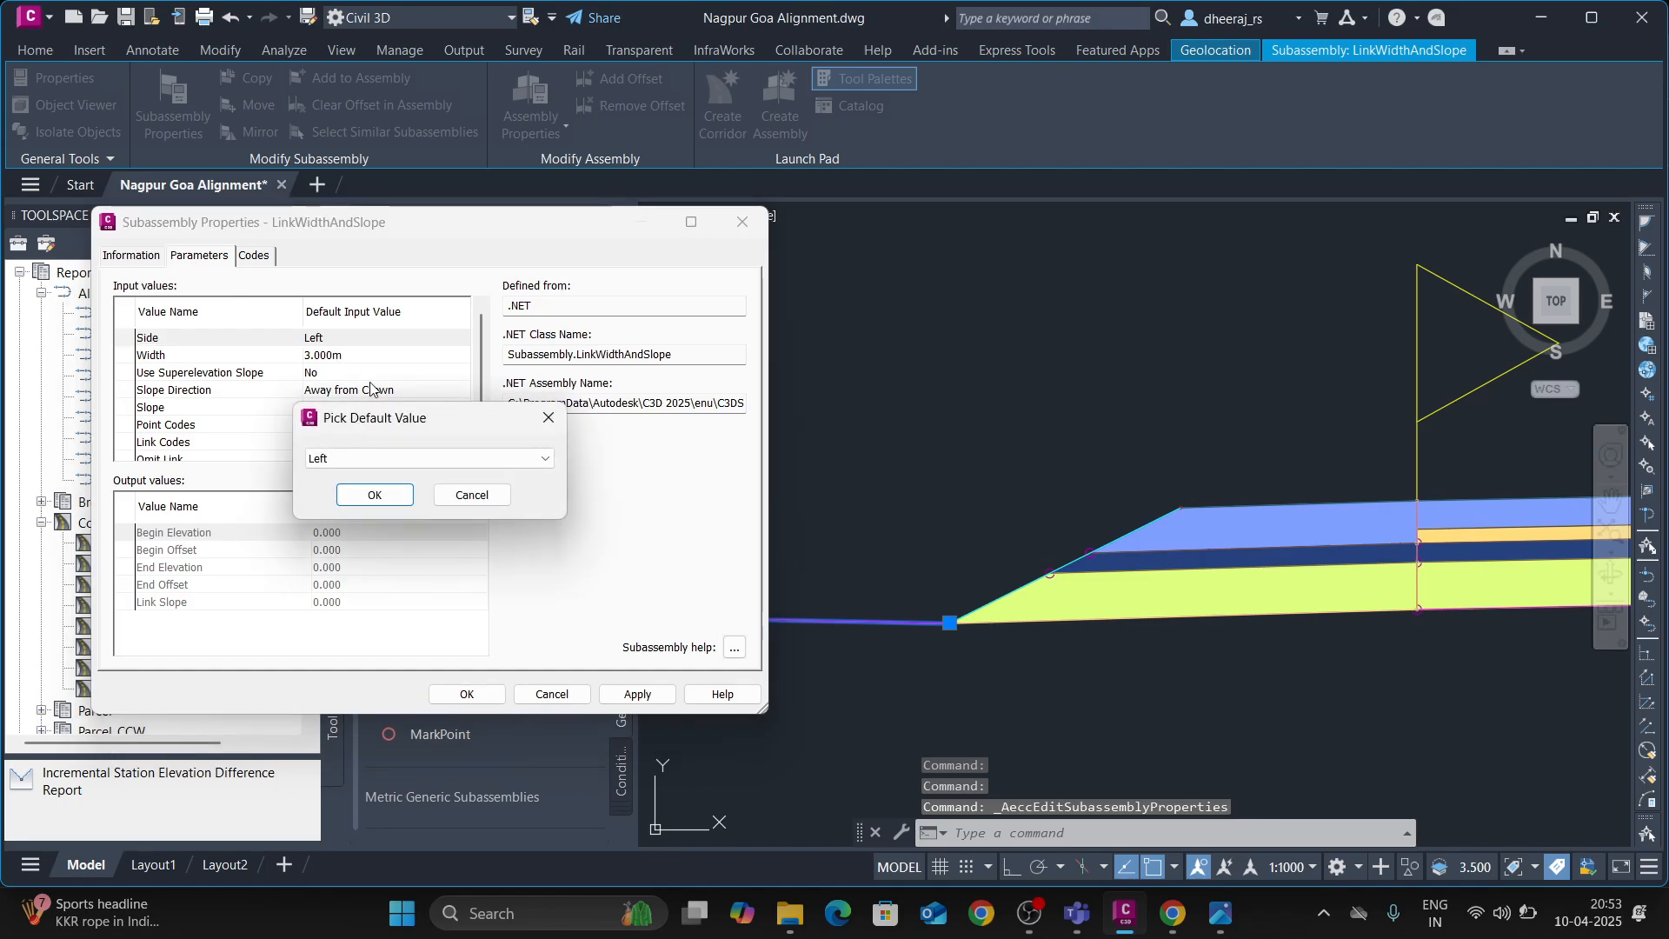
left_click(544, 417)
left_click(380, 351)
left_click(374, 352)
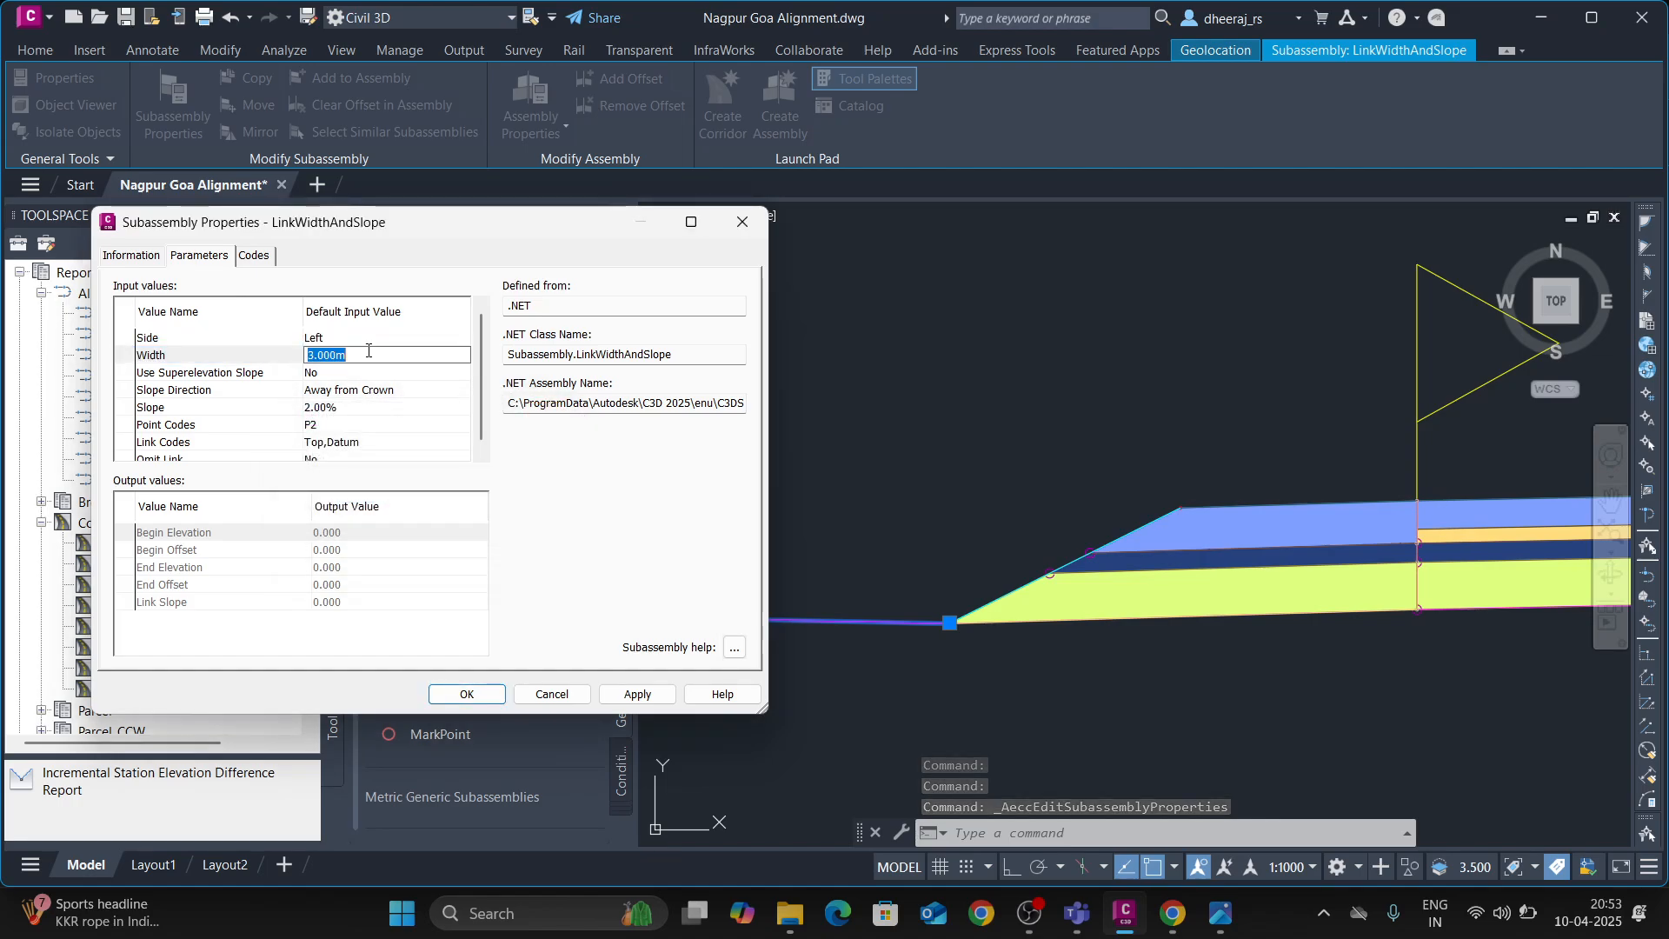
type("1")
left_click(354, 406)
left_click(355, 404)
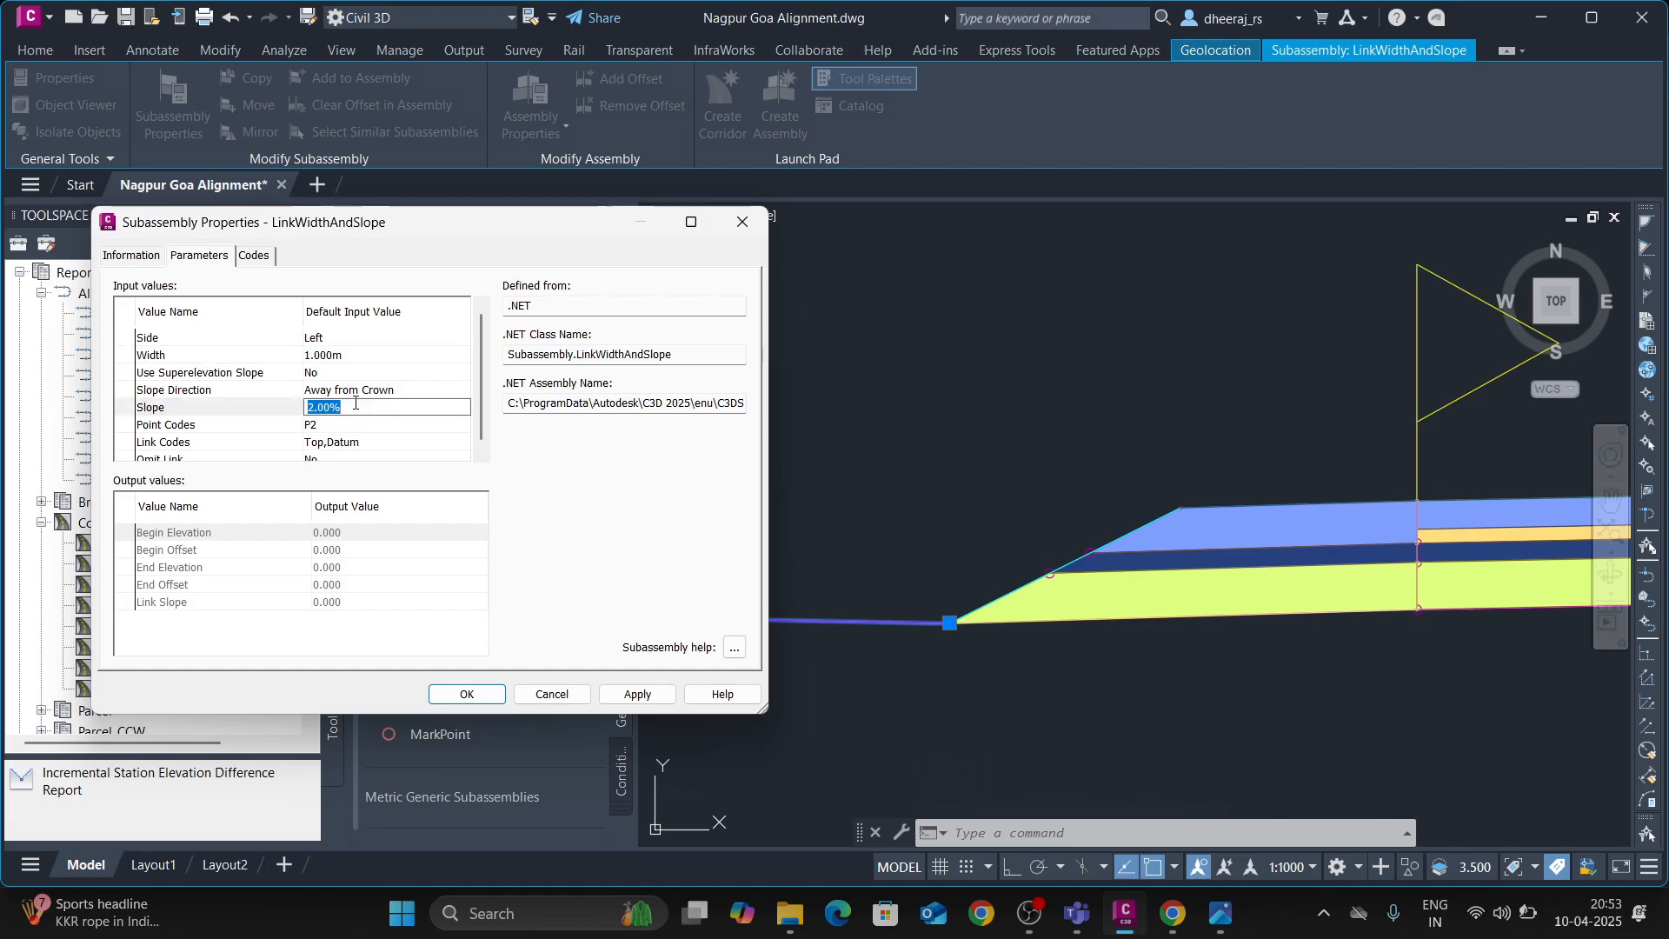
type("0")
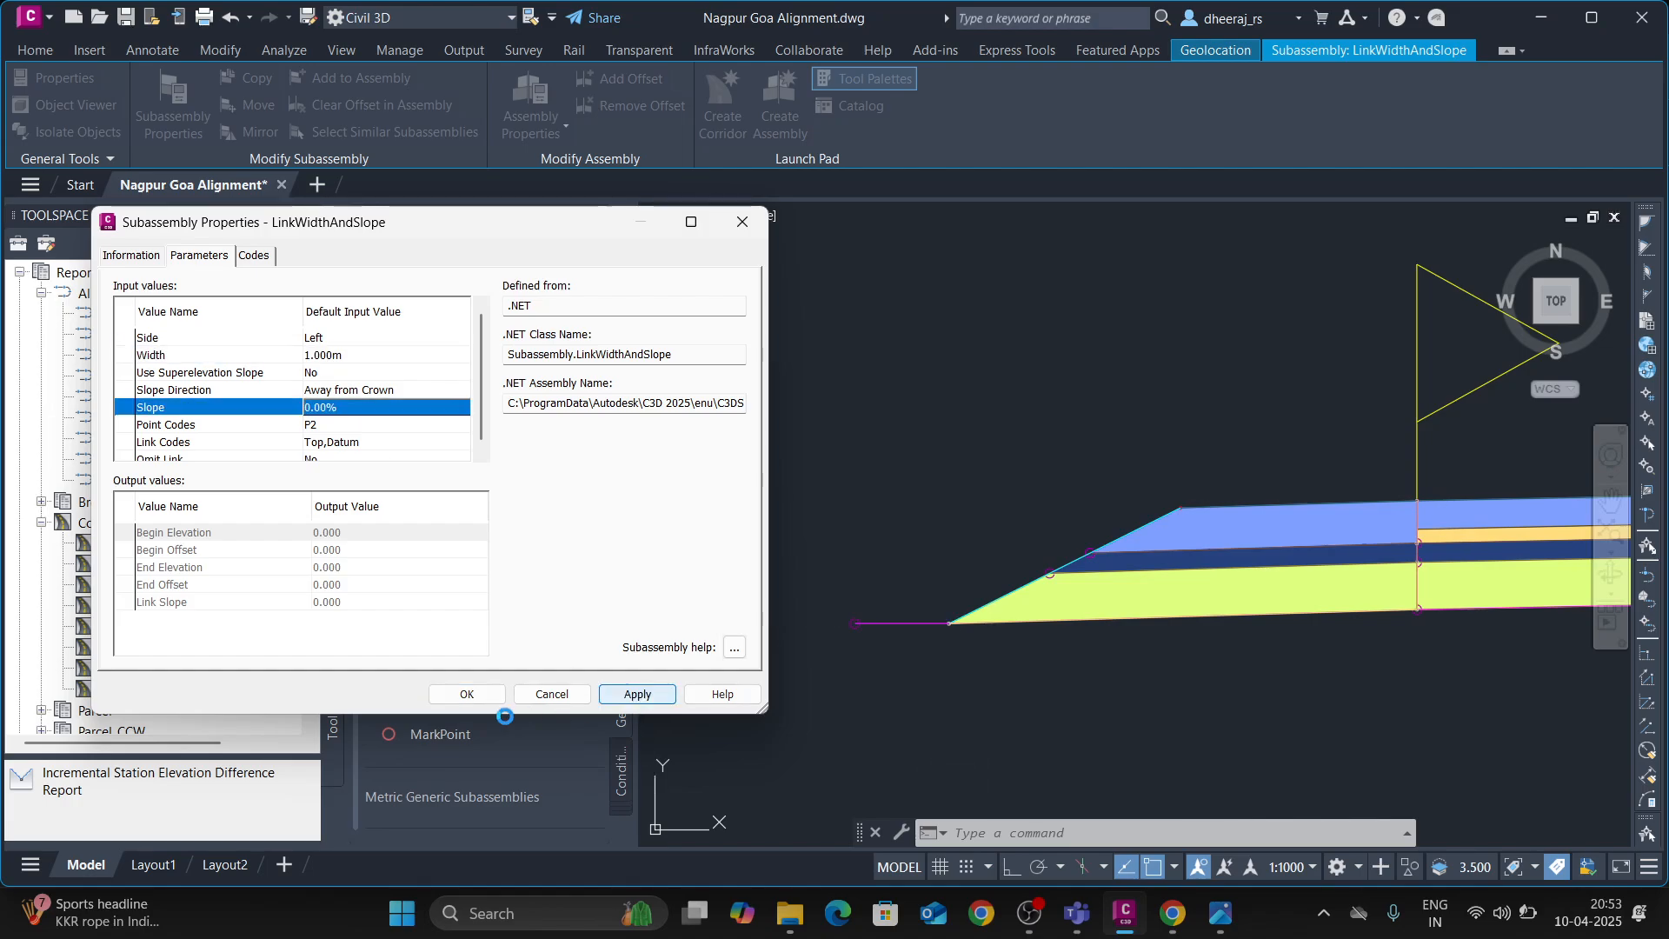
left_click(466, 693)
key("Escape")
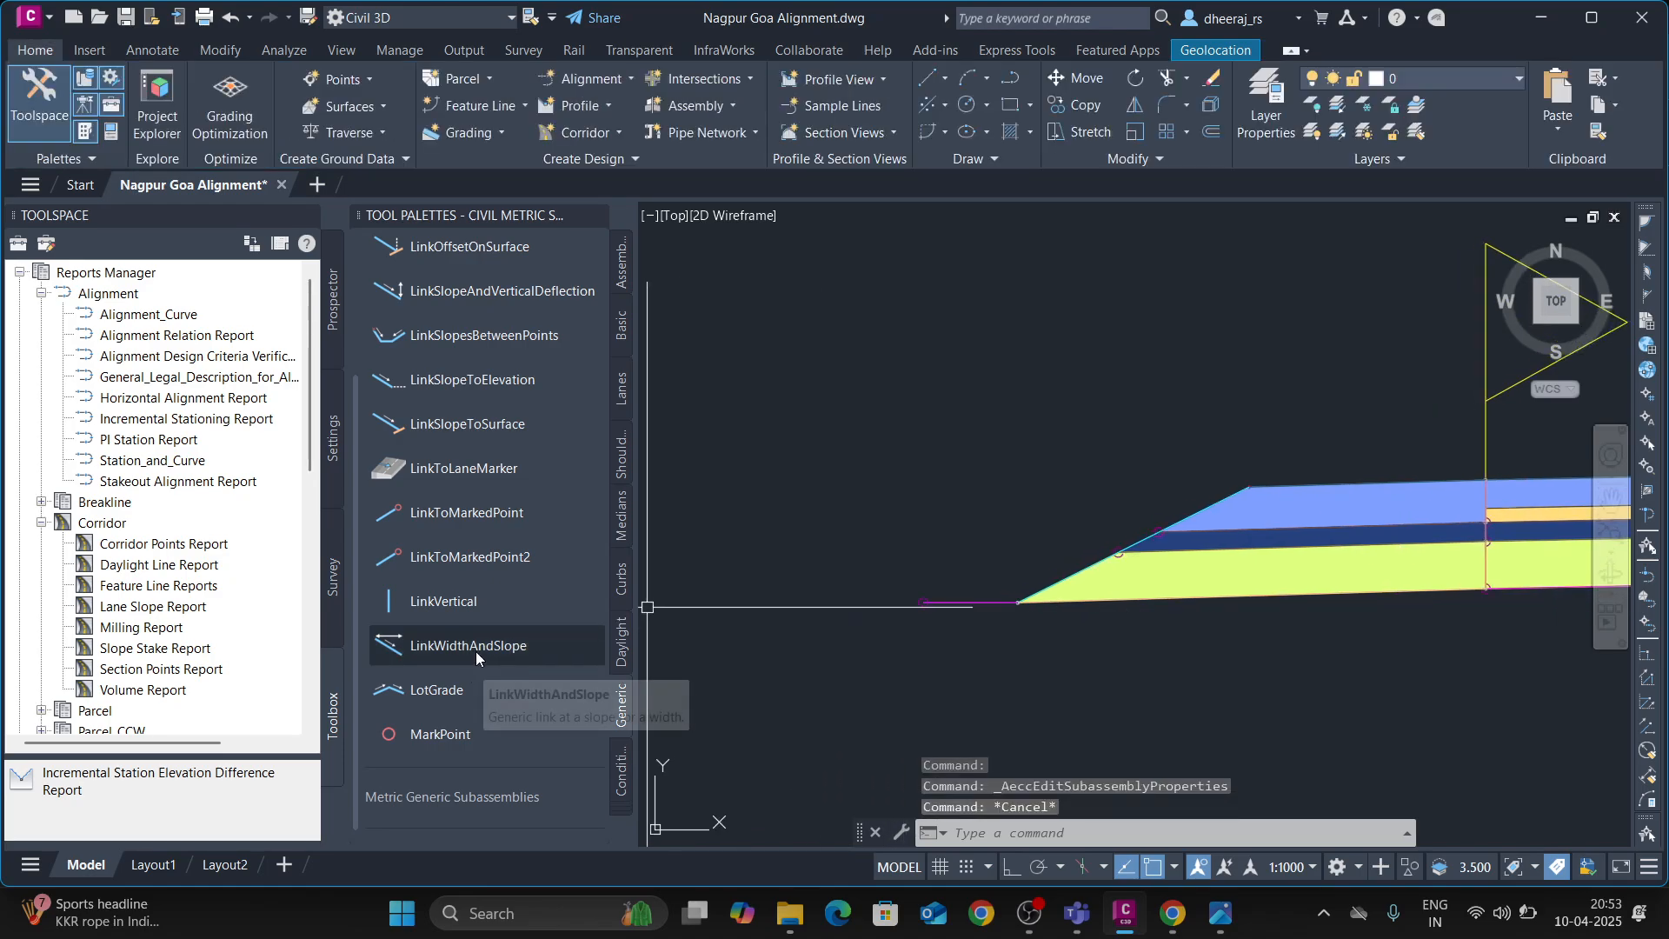
- Attach a LinkVertical subassembly to the outer end of the 1 m horizontal link
left_click(445, 603)
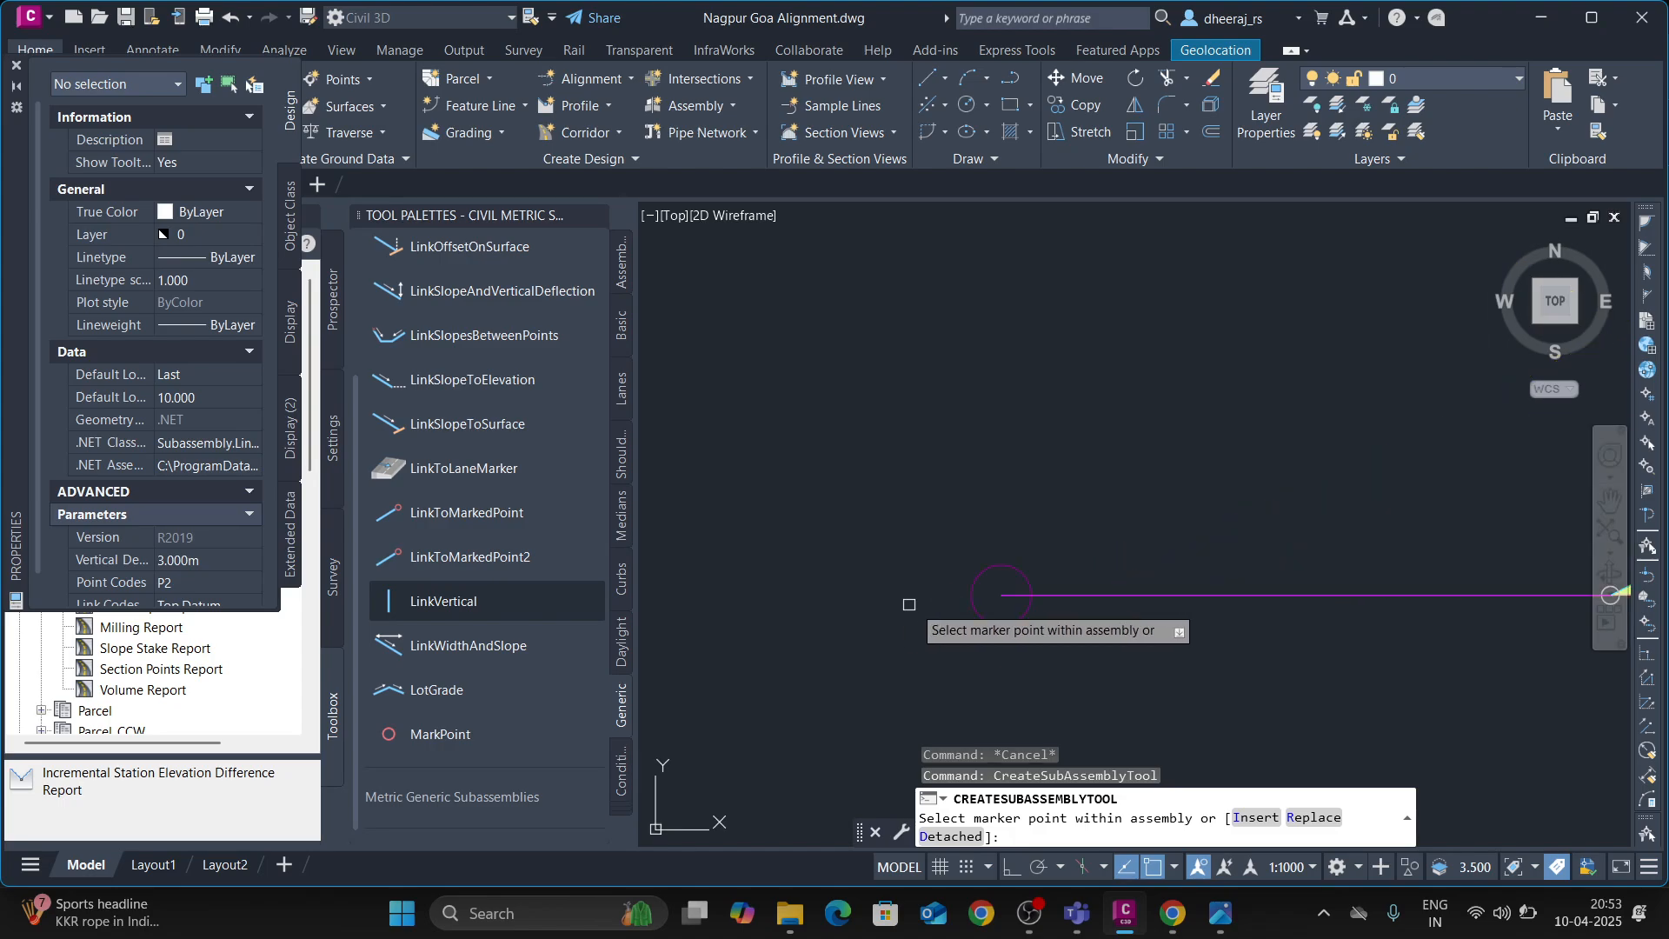
scroll(956, 600, "down", 4)
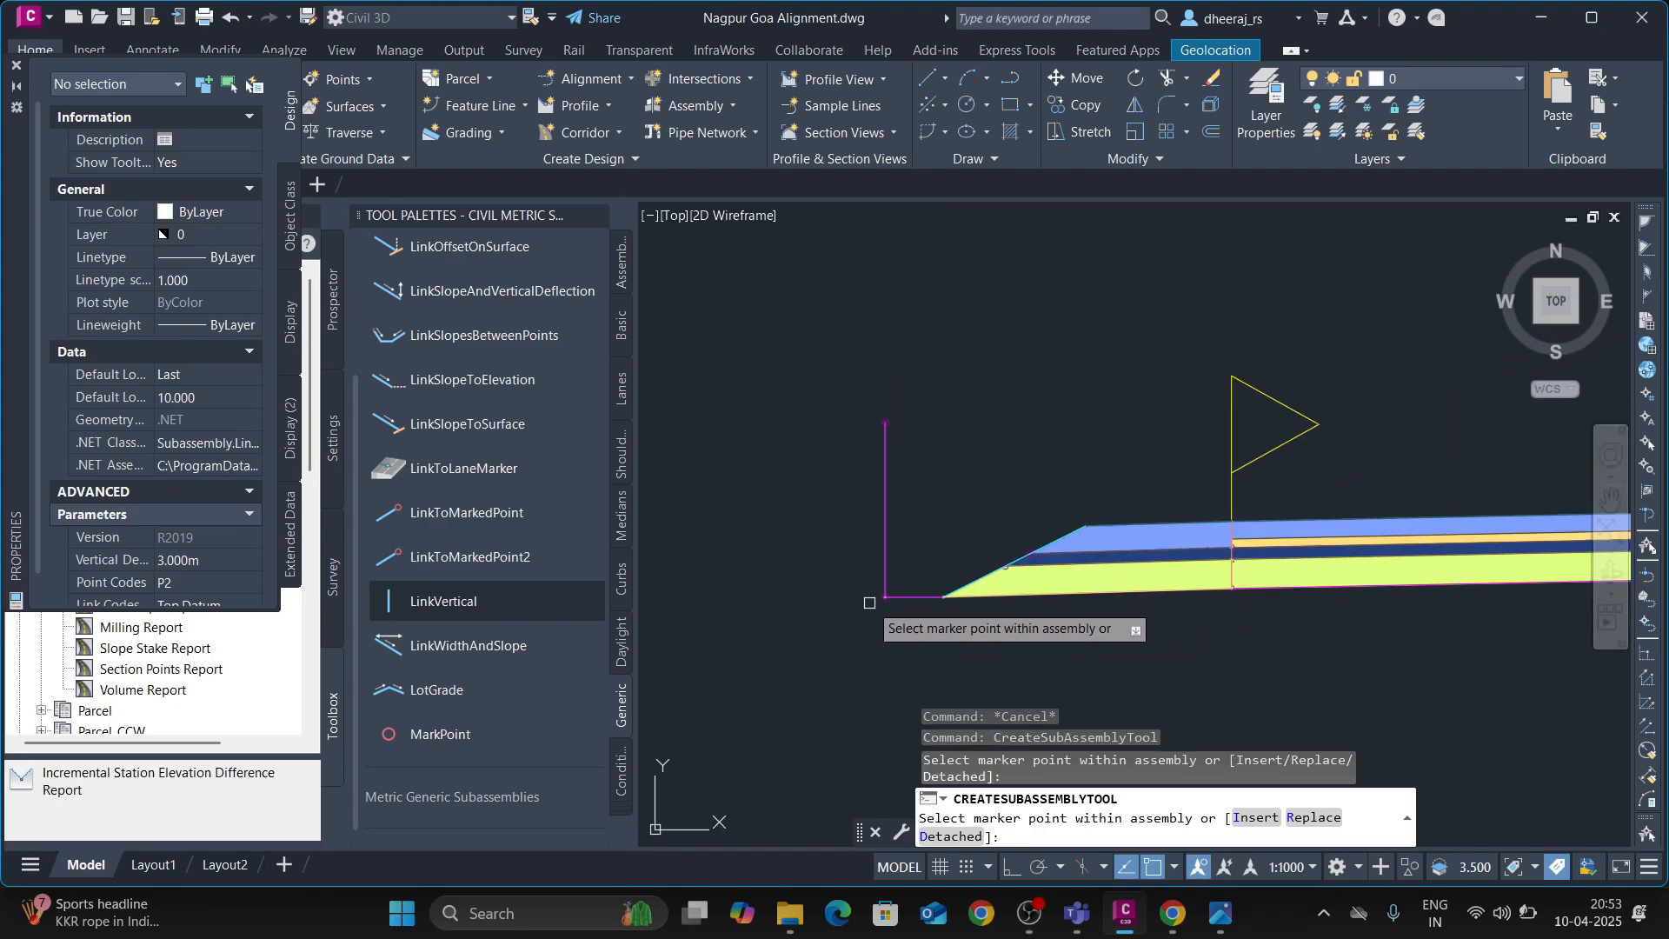
key("Escape")
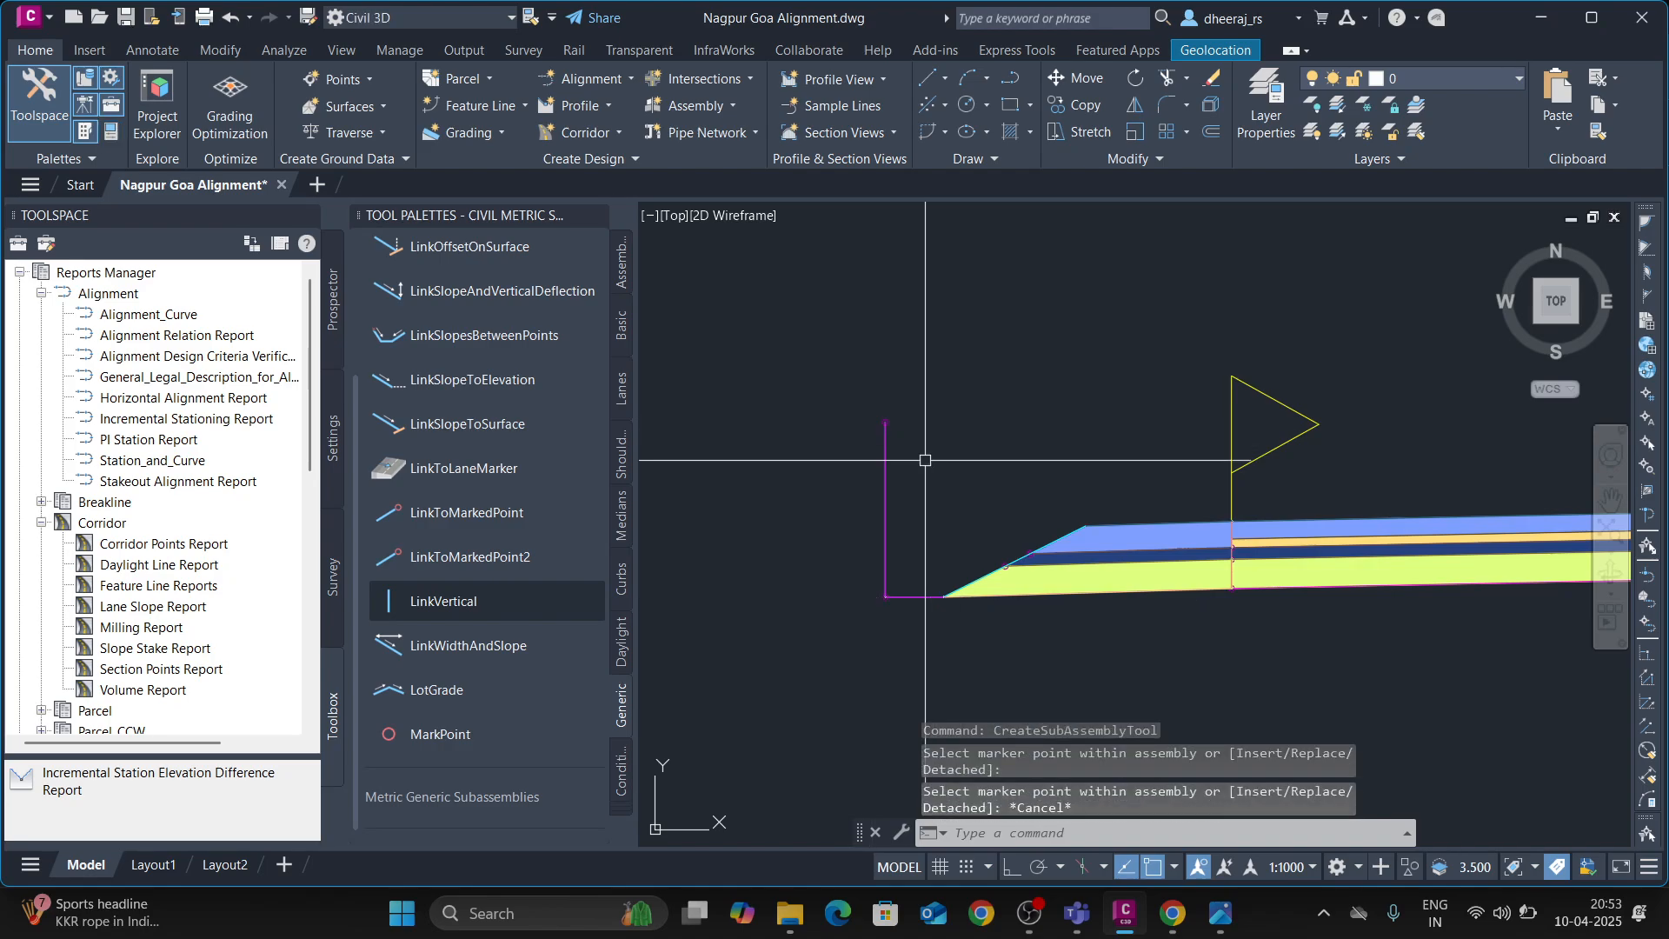
- Set the LinkVertical subassembly's vertical deflection to -2 m
left_click(885, 486)
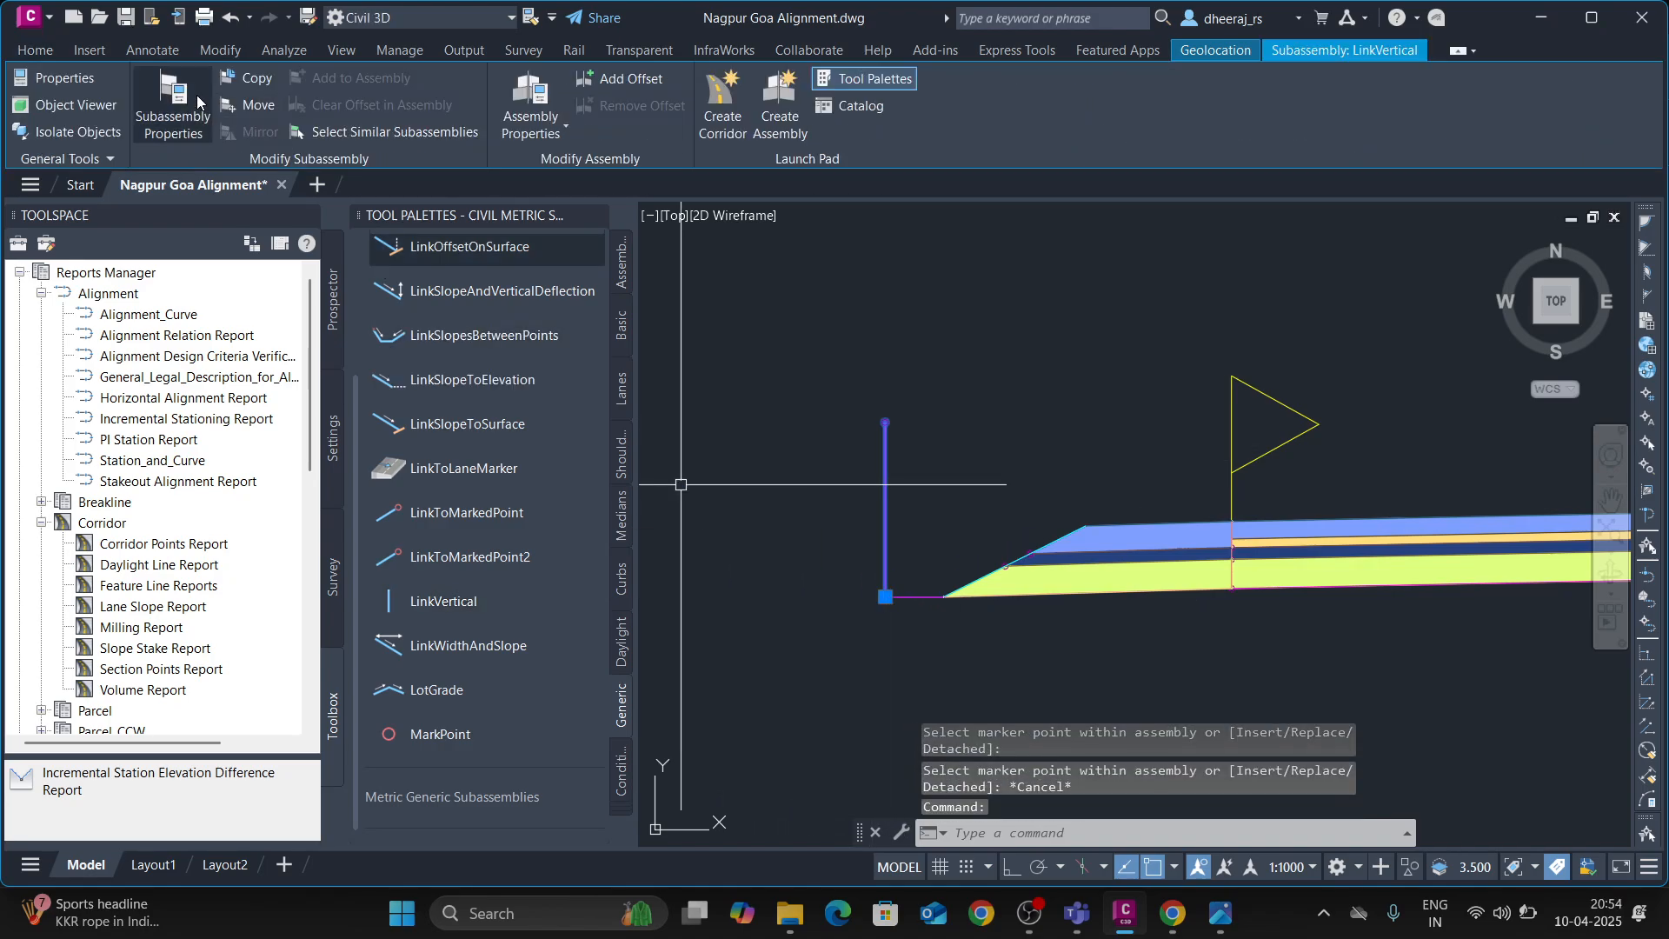
left_click(195, 131)
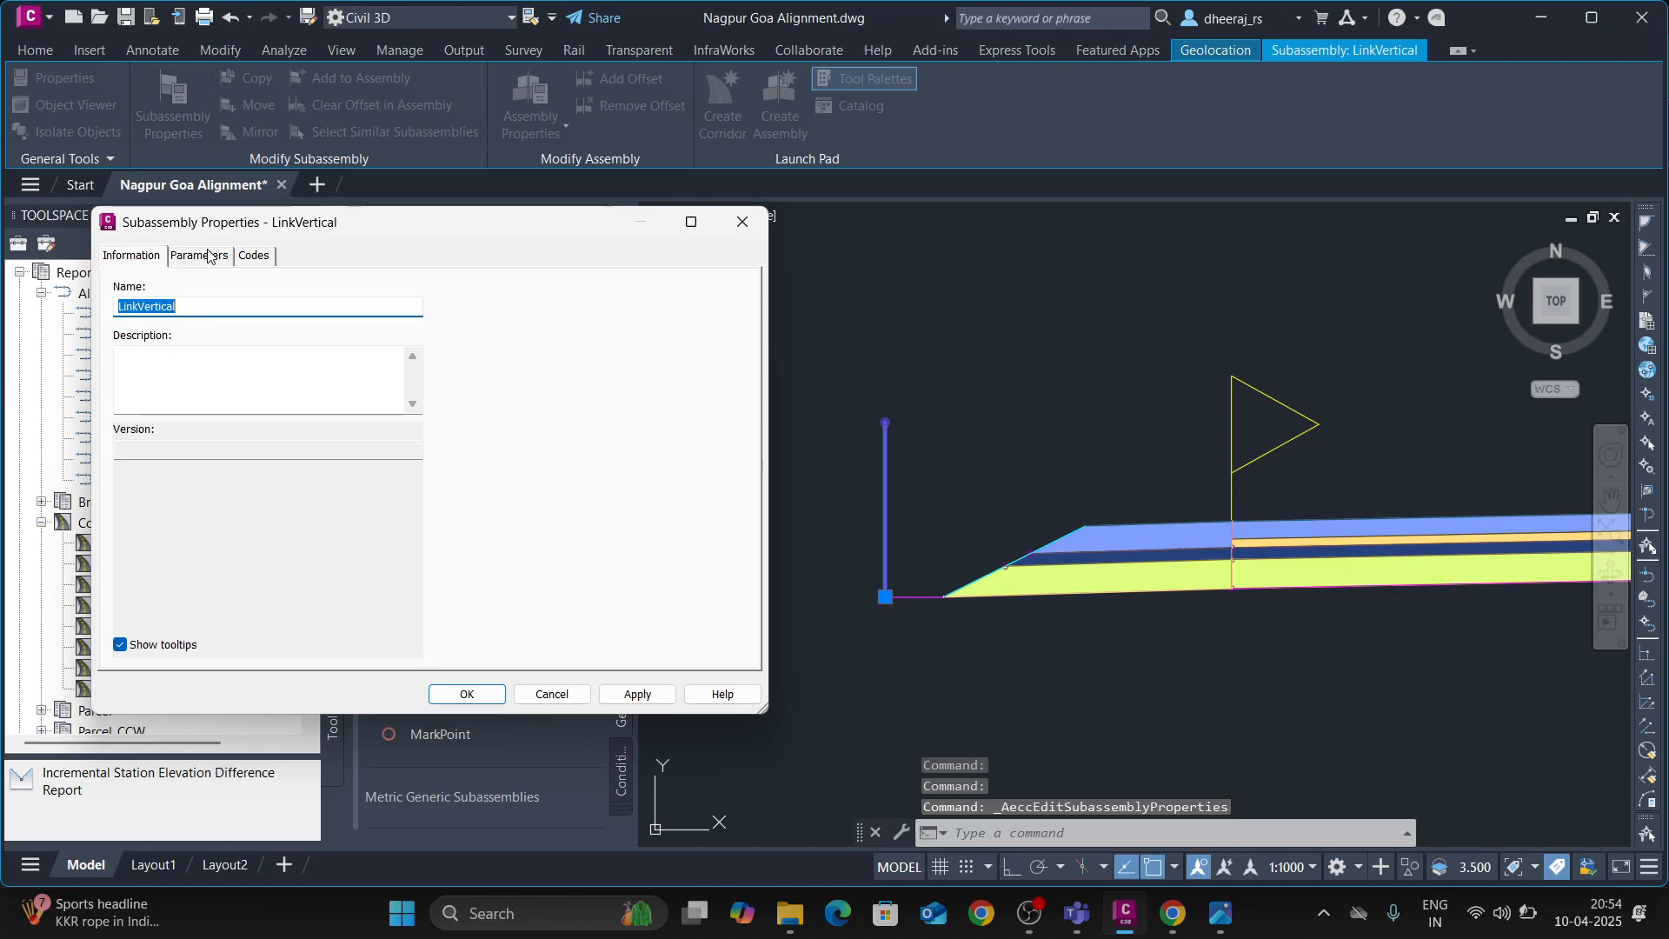
left_click(348, 337)
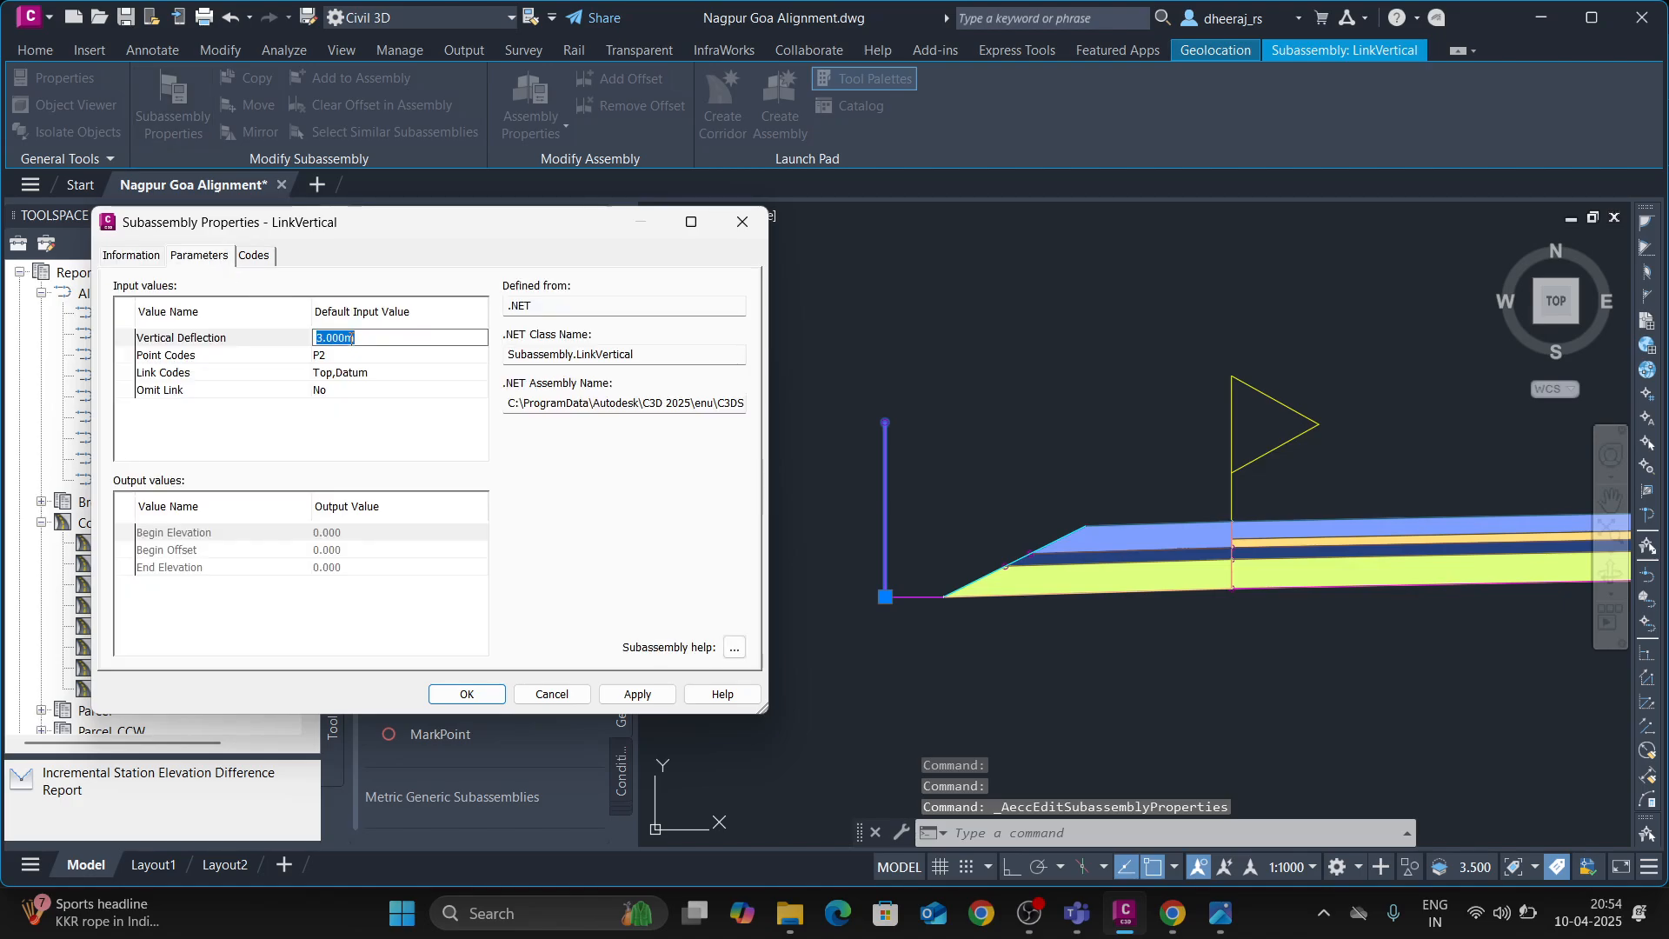
type("2")
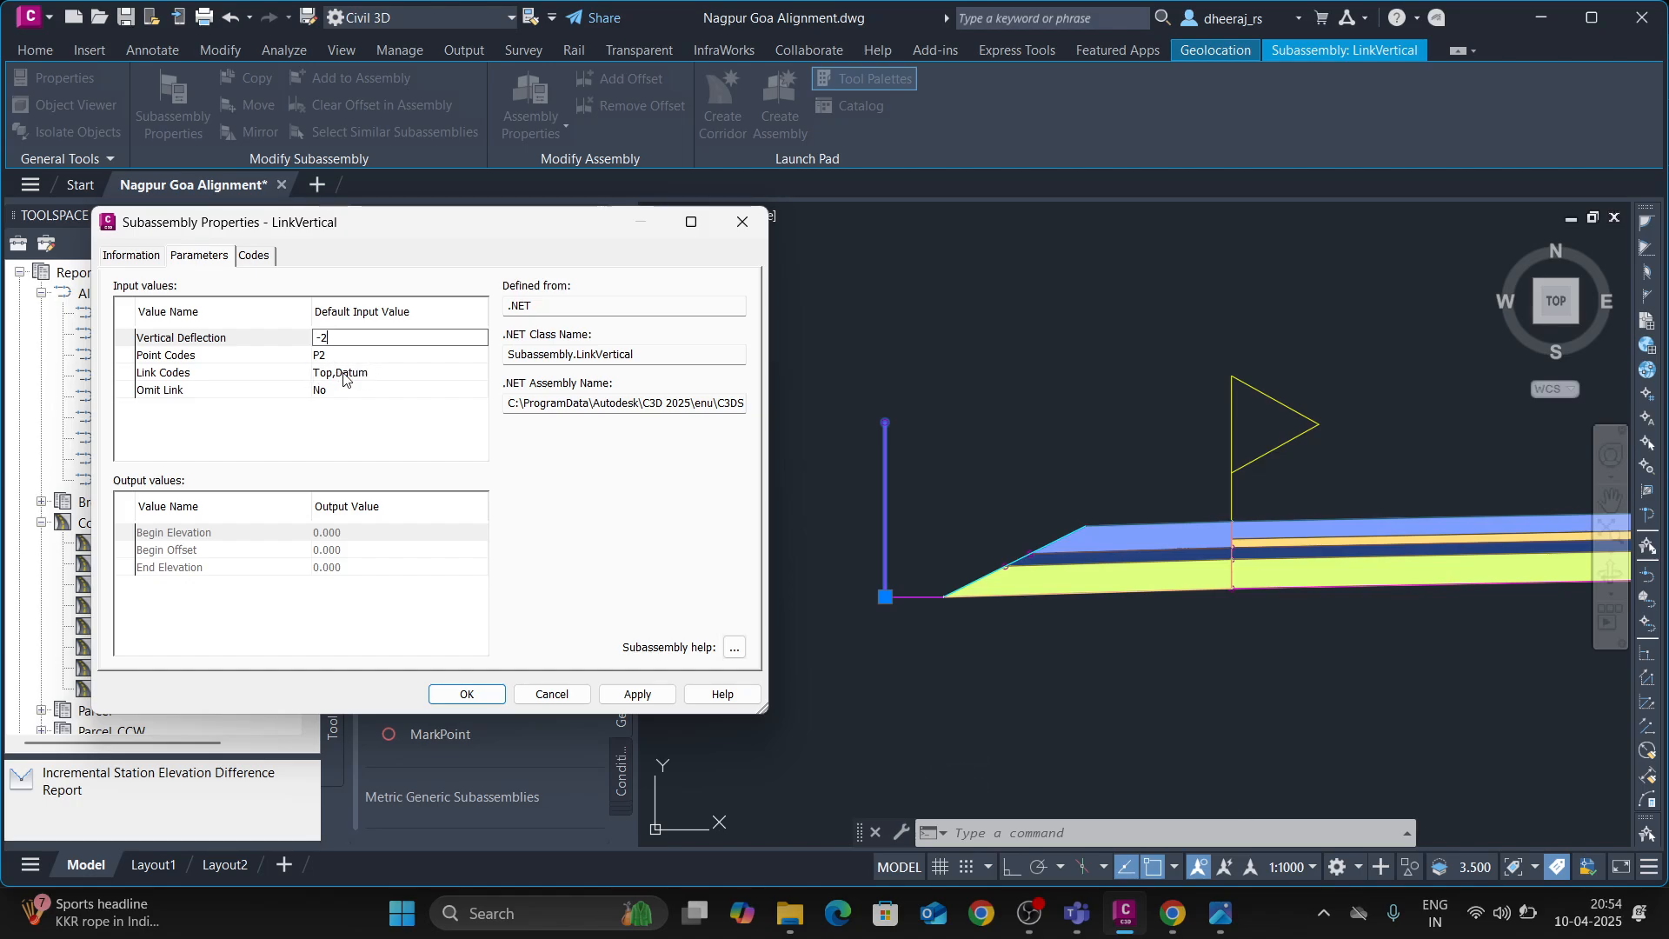
left_click(637, 694)
left_click(551, 693)
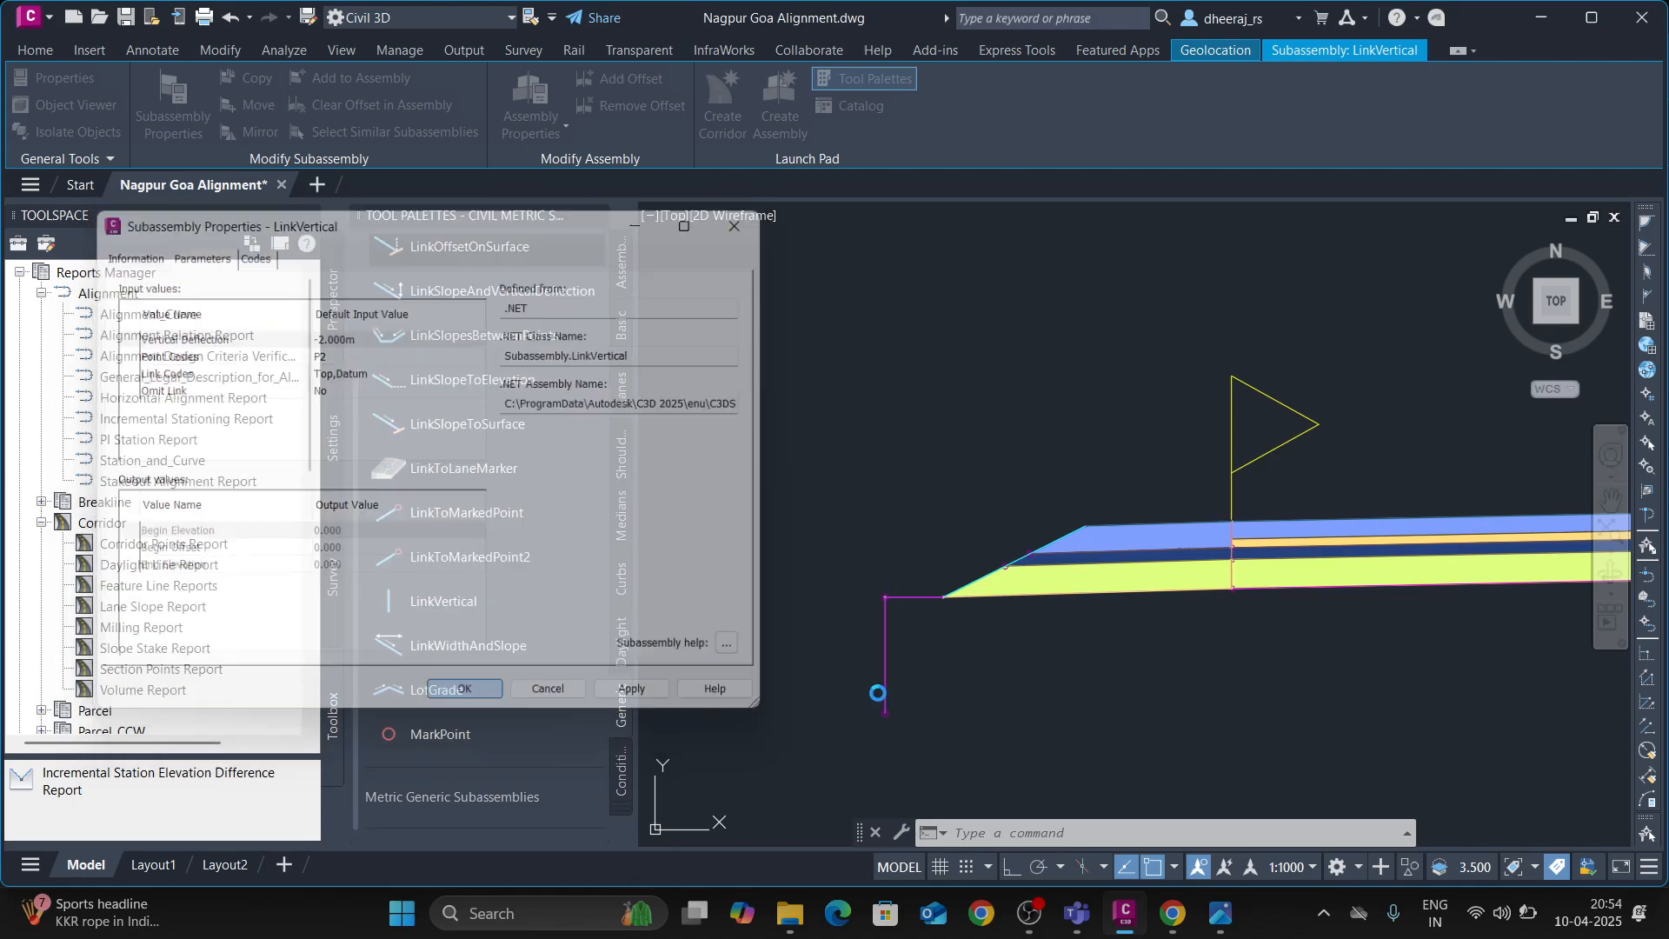
key("Escape")
- Copy the horizontal LinkWidthAndSlope subassembly to the lower end of the vertical link
middle_click_drag(927, 649, 930, 608)
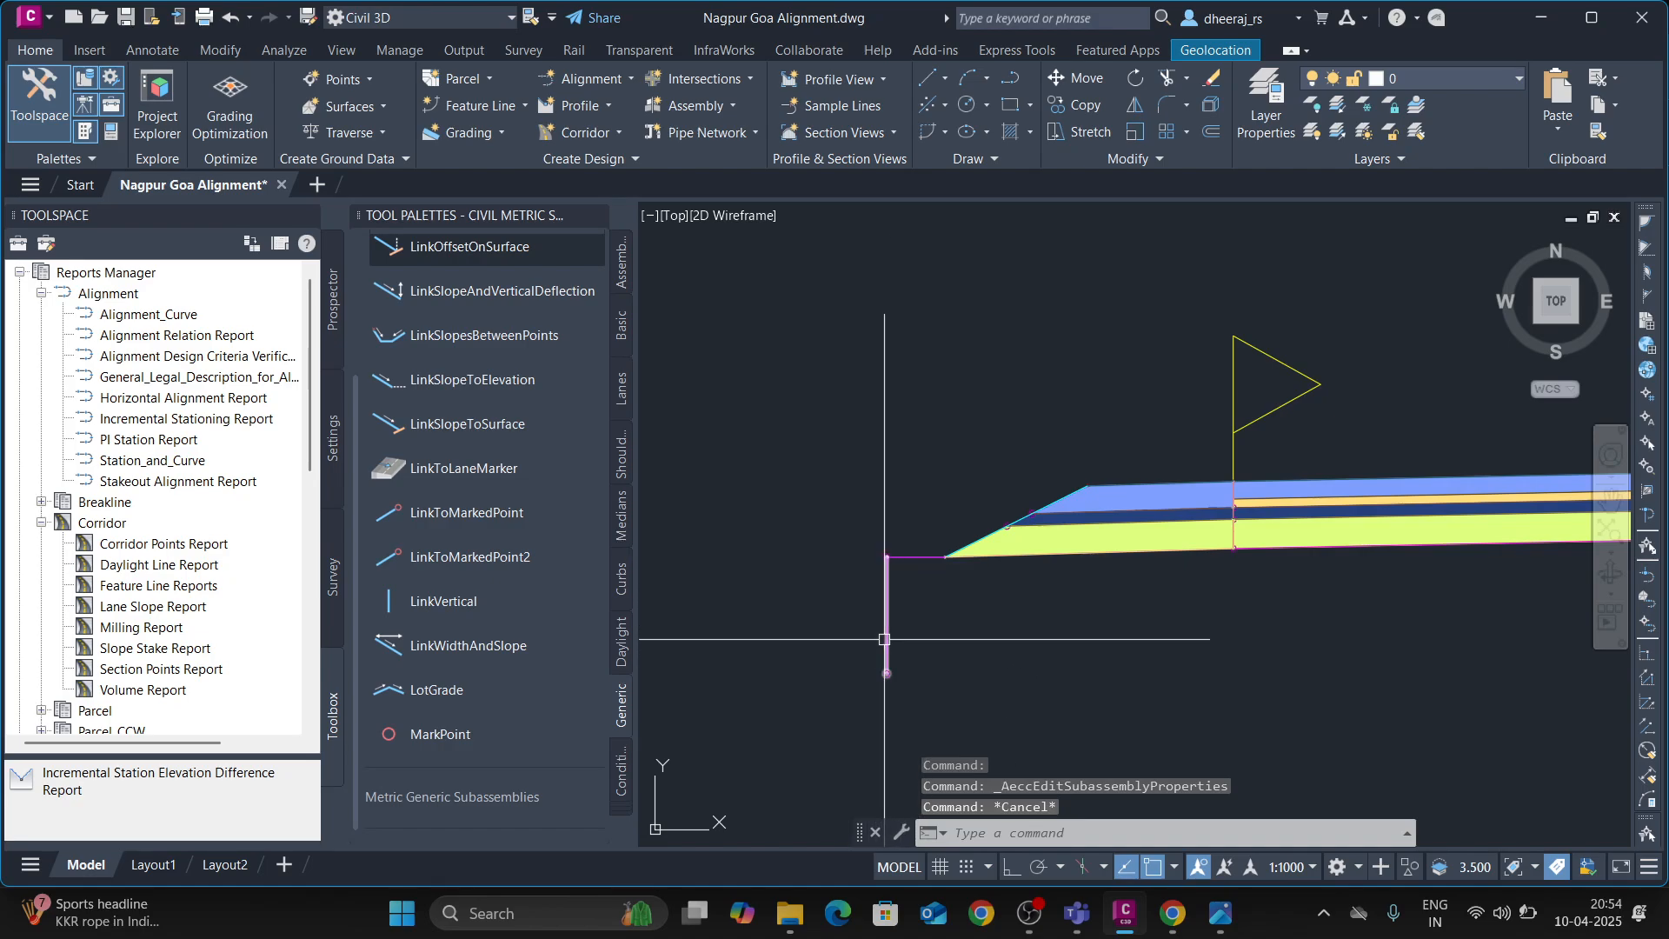
middle_click_drag(908, 588, 919, 547)
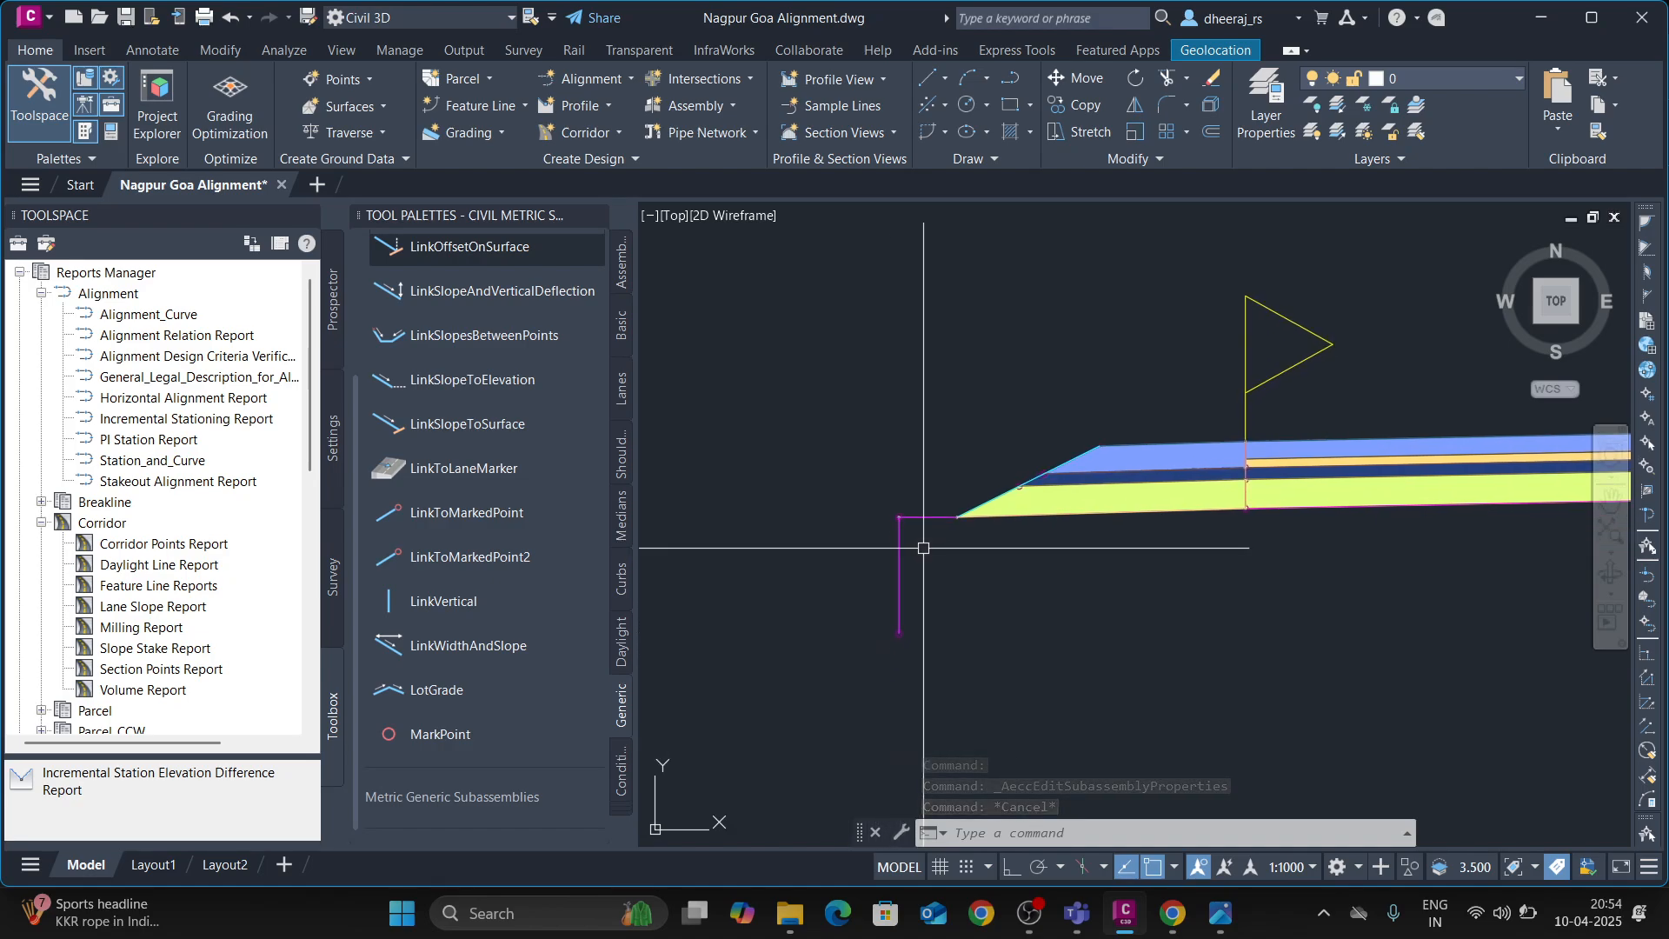
left_click(927, 516)
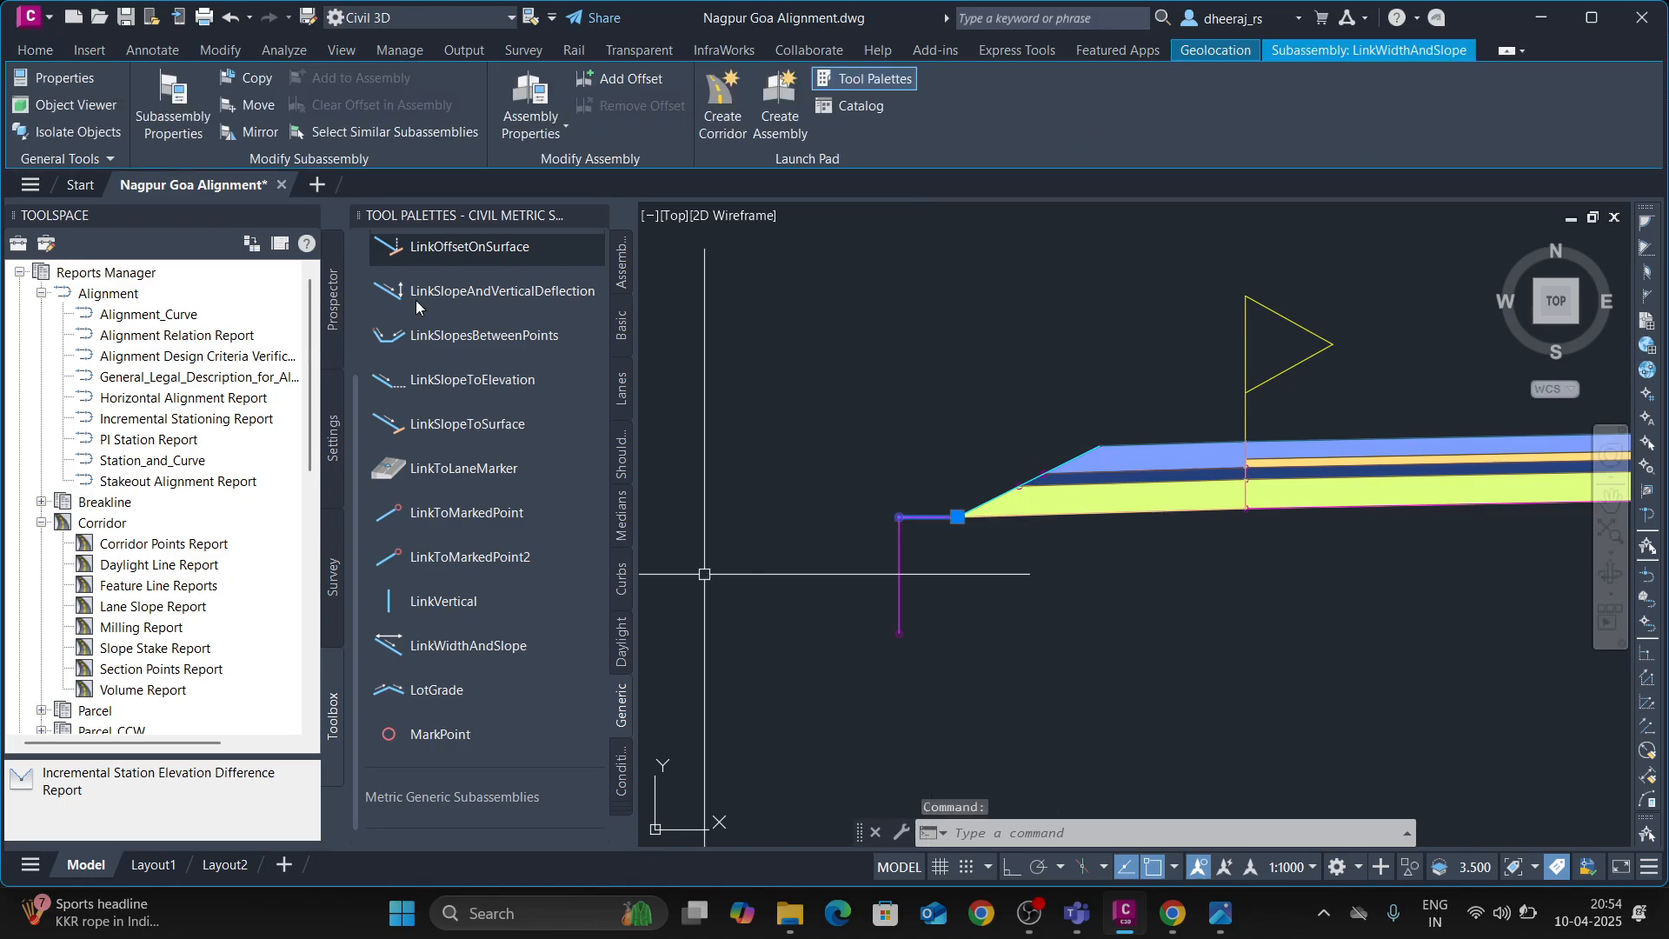
left_click(254, 86)
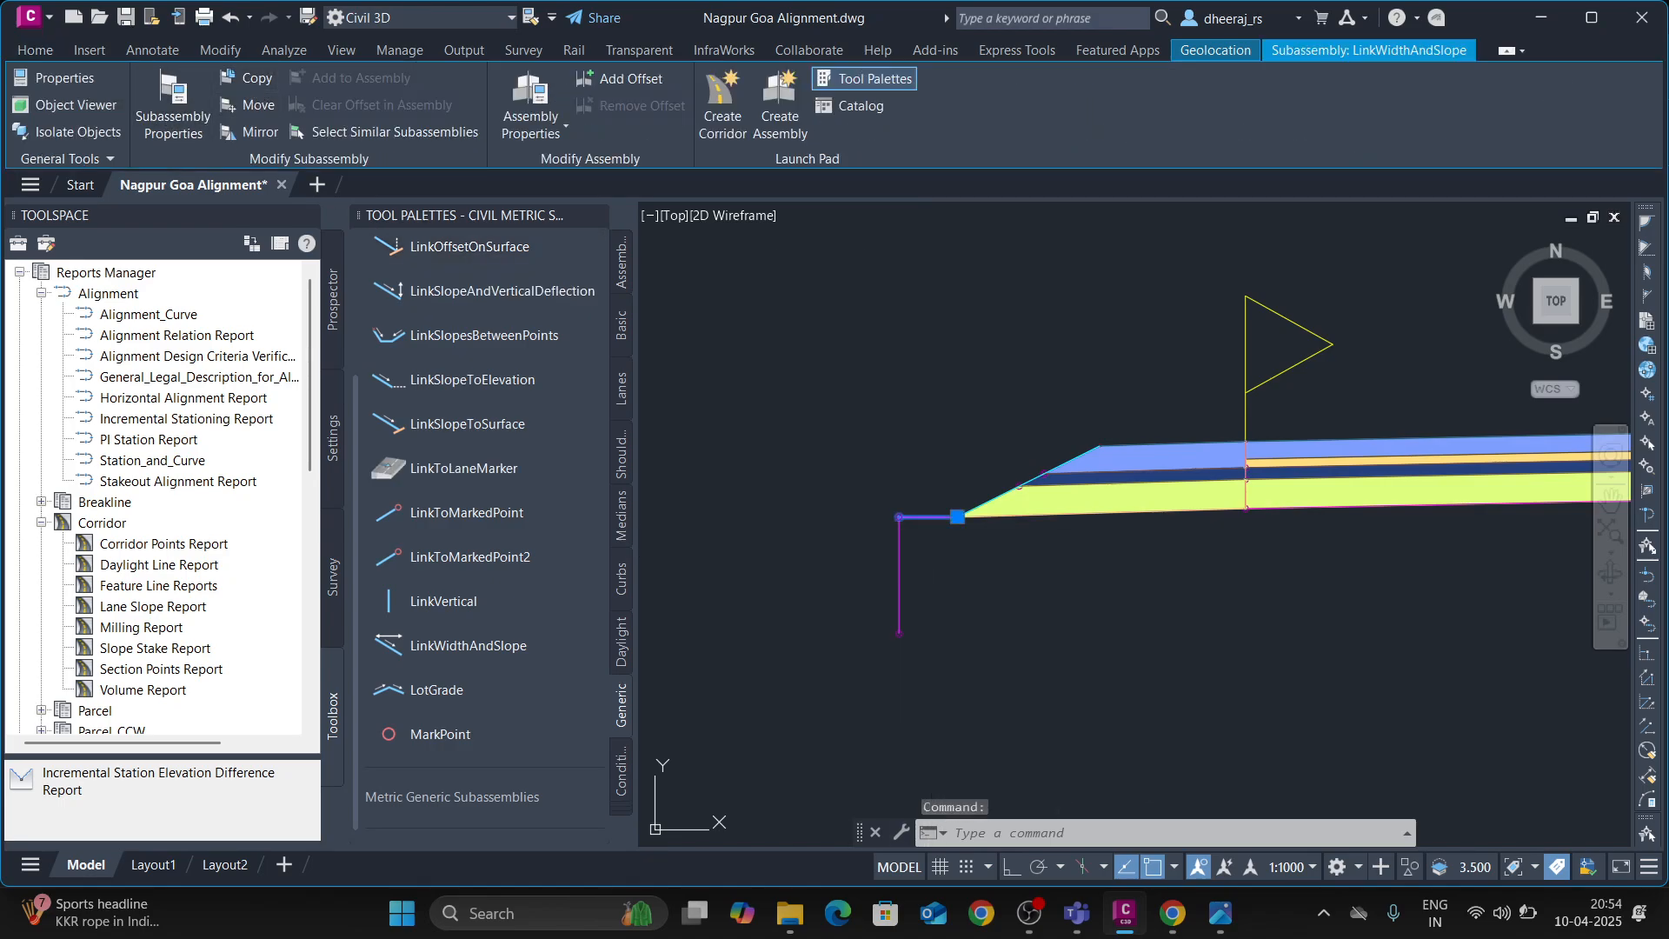
scroll(884, 673, "up", 5)
scroll(947, 534, "down", 5)
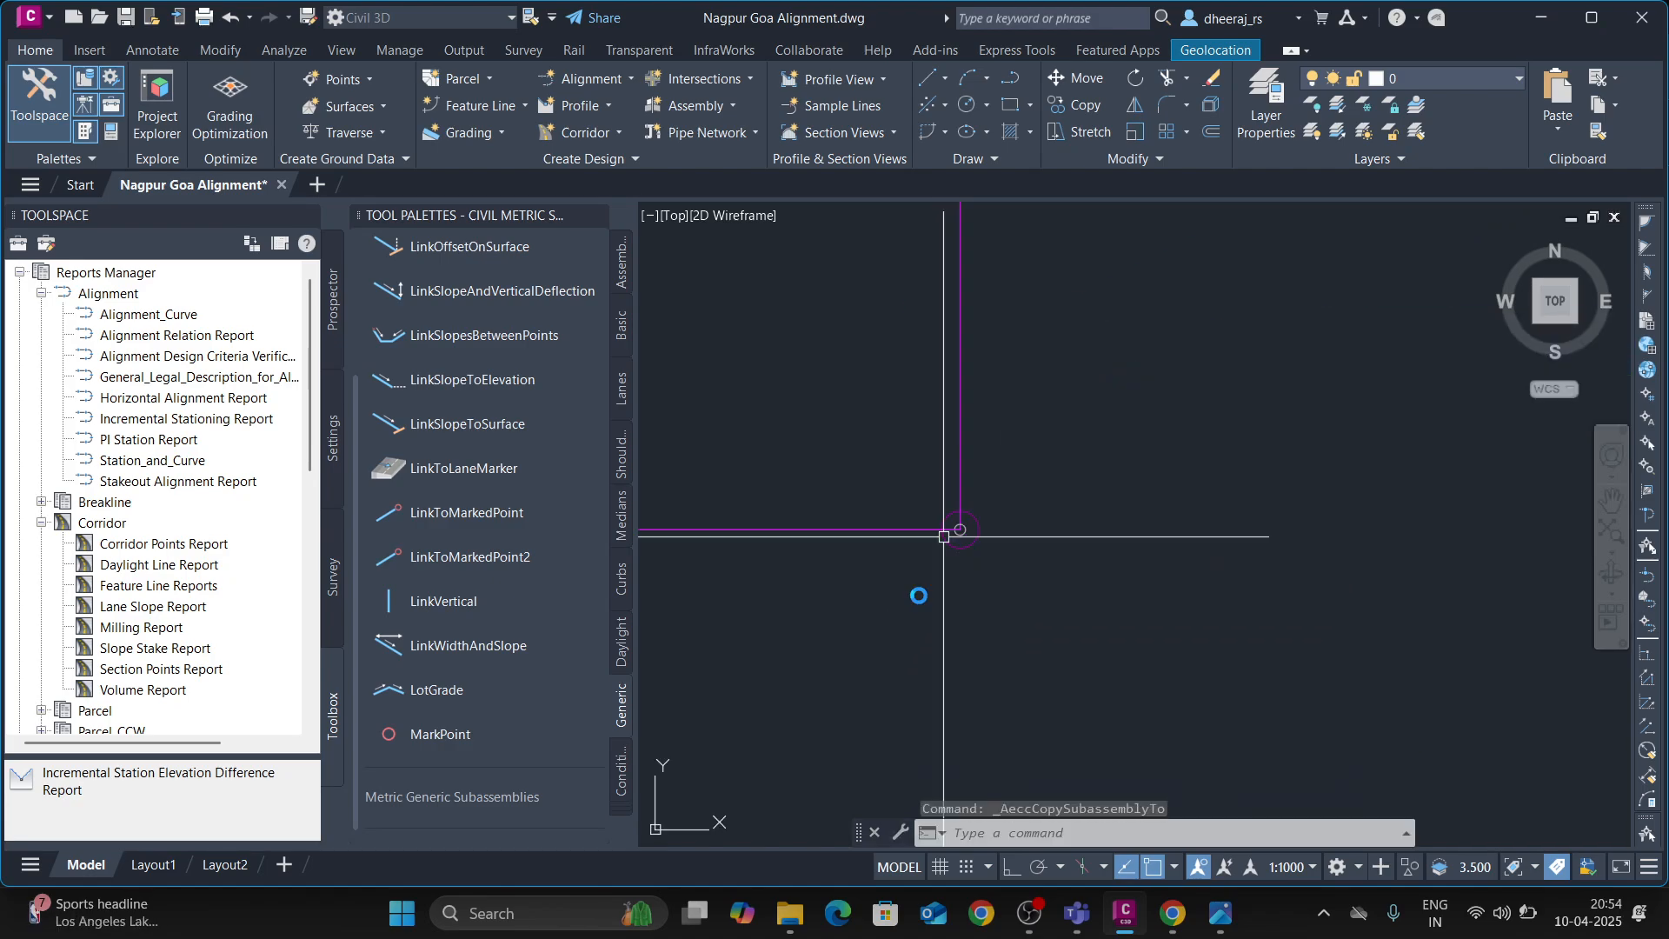
key("Escape")
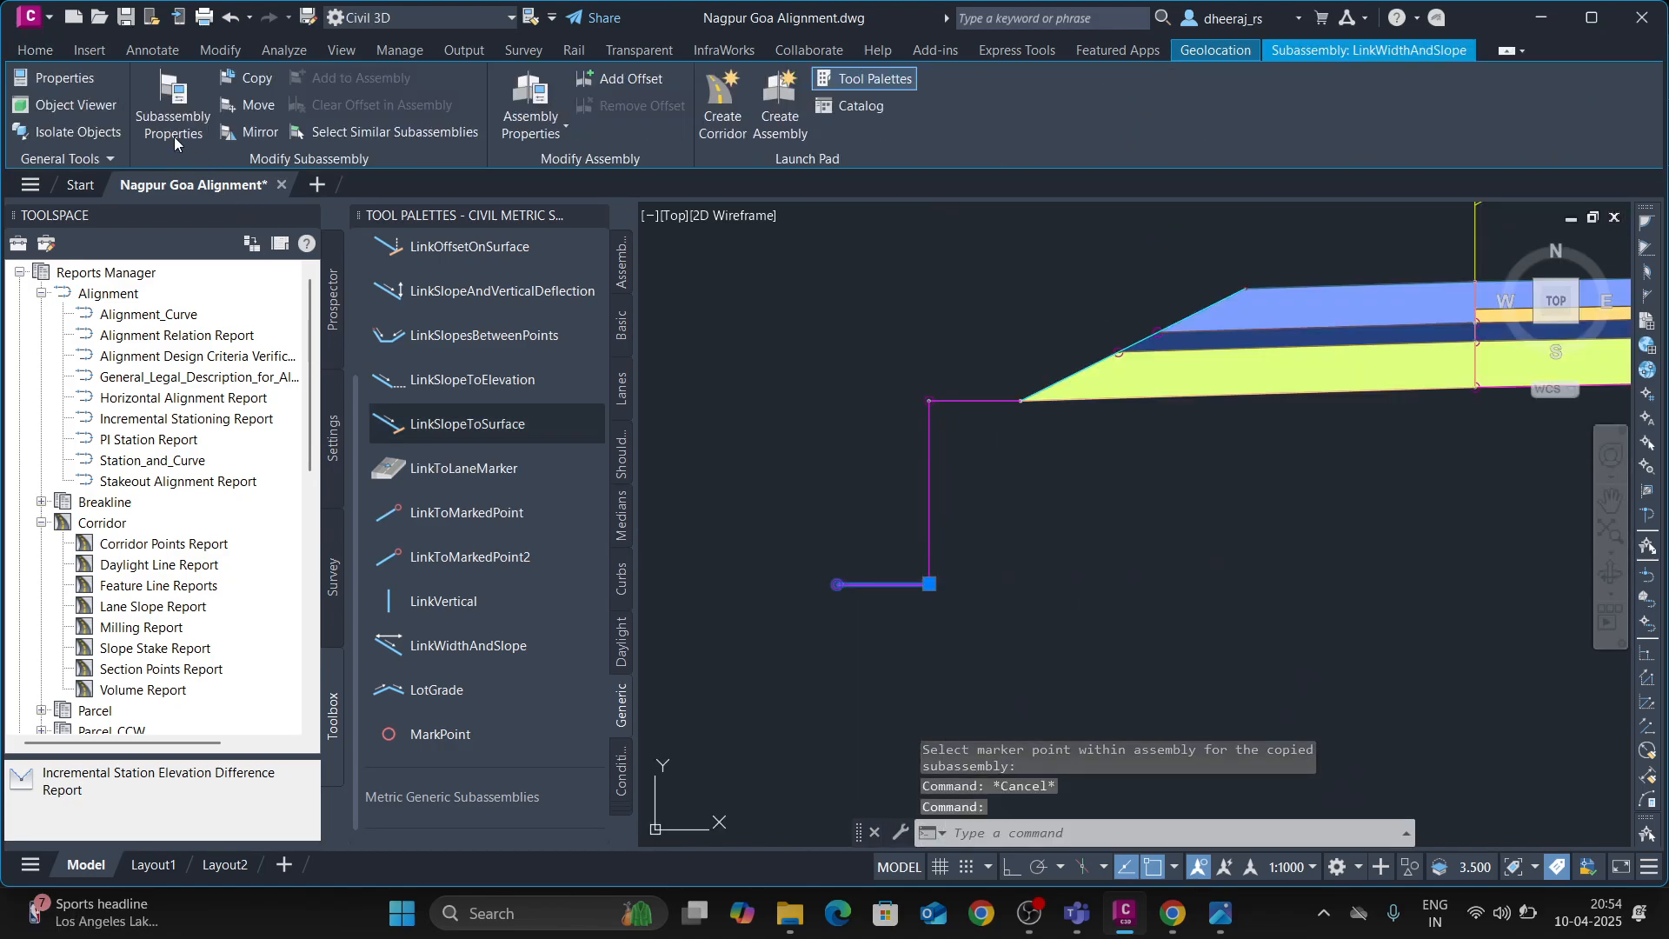
- Set the width of the copied lower horizontal LinkWidthAndSlope subassembly to 1.5 m
left_click(173, 116)
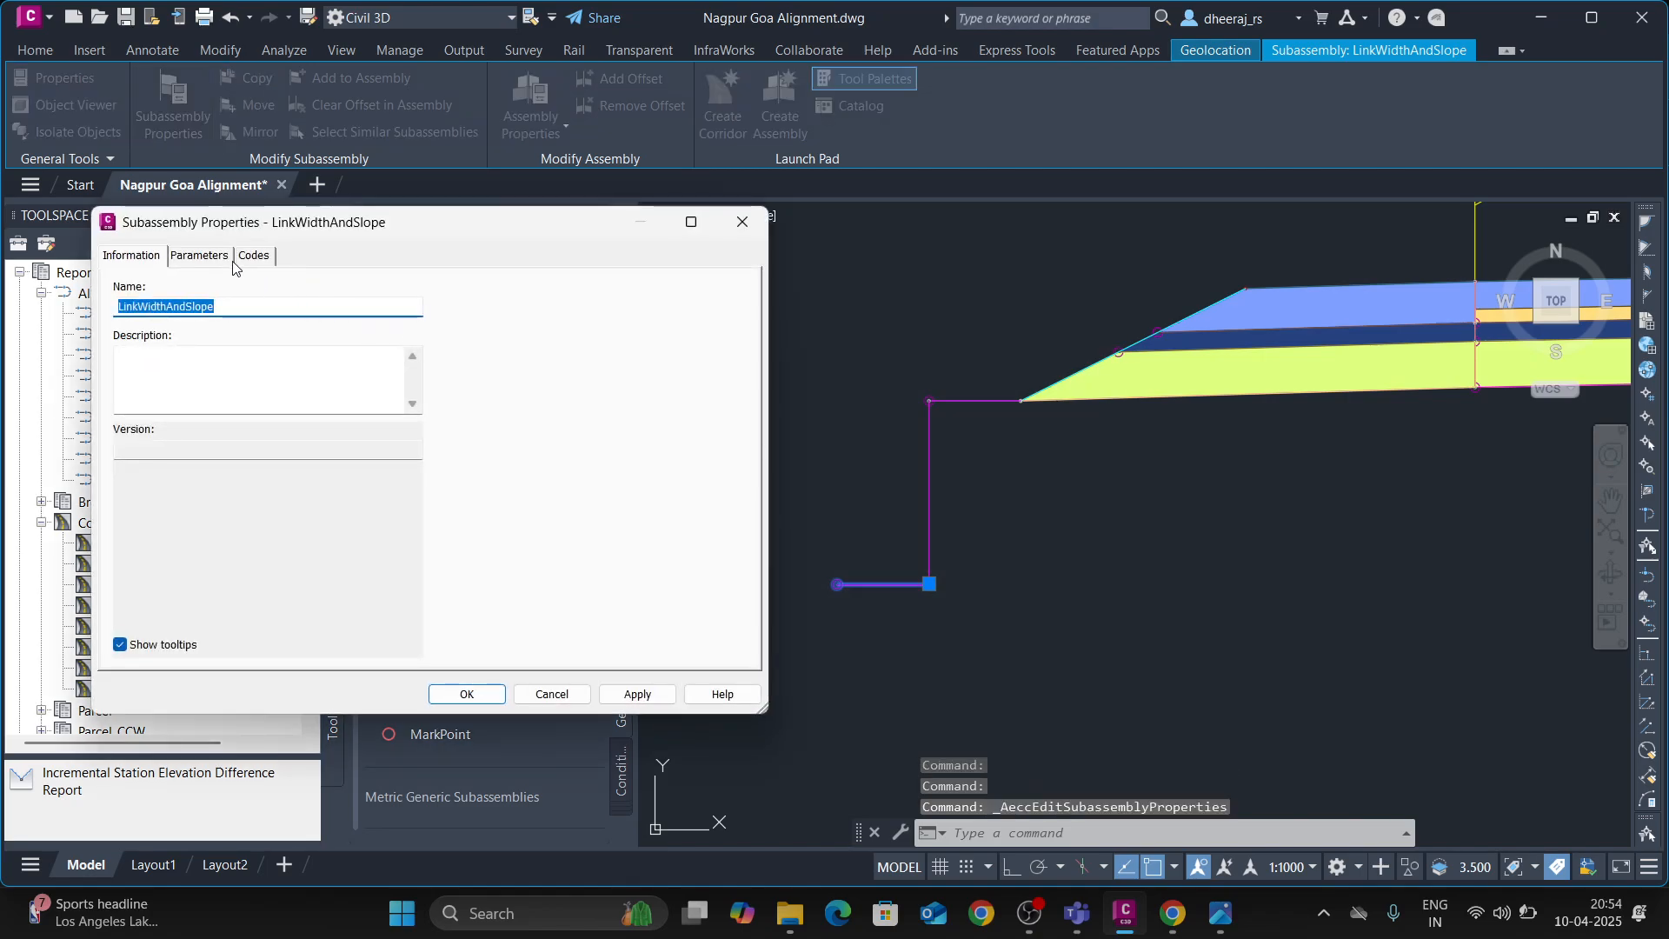
left_click(198, 255)
left_click(344, 357)
left_click(344, 356)
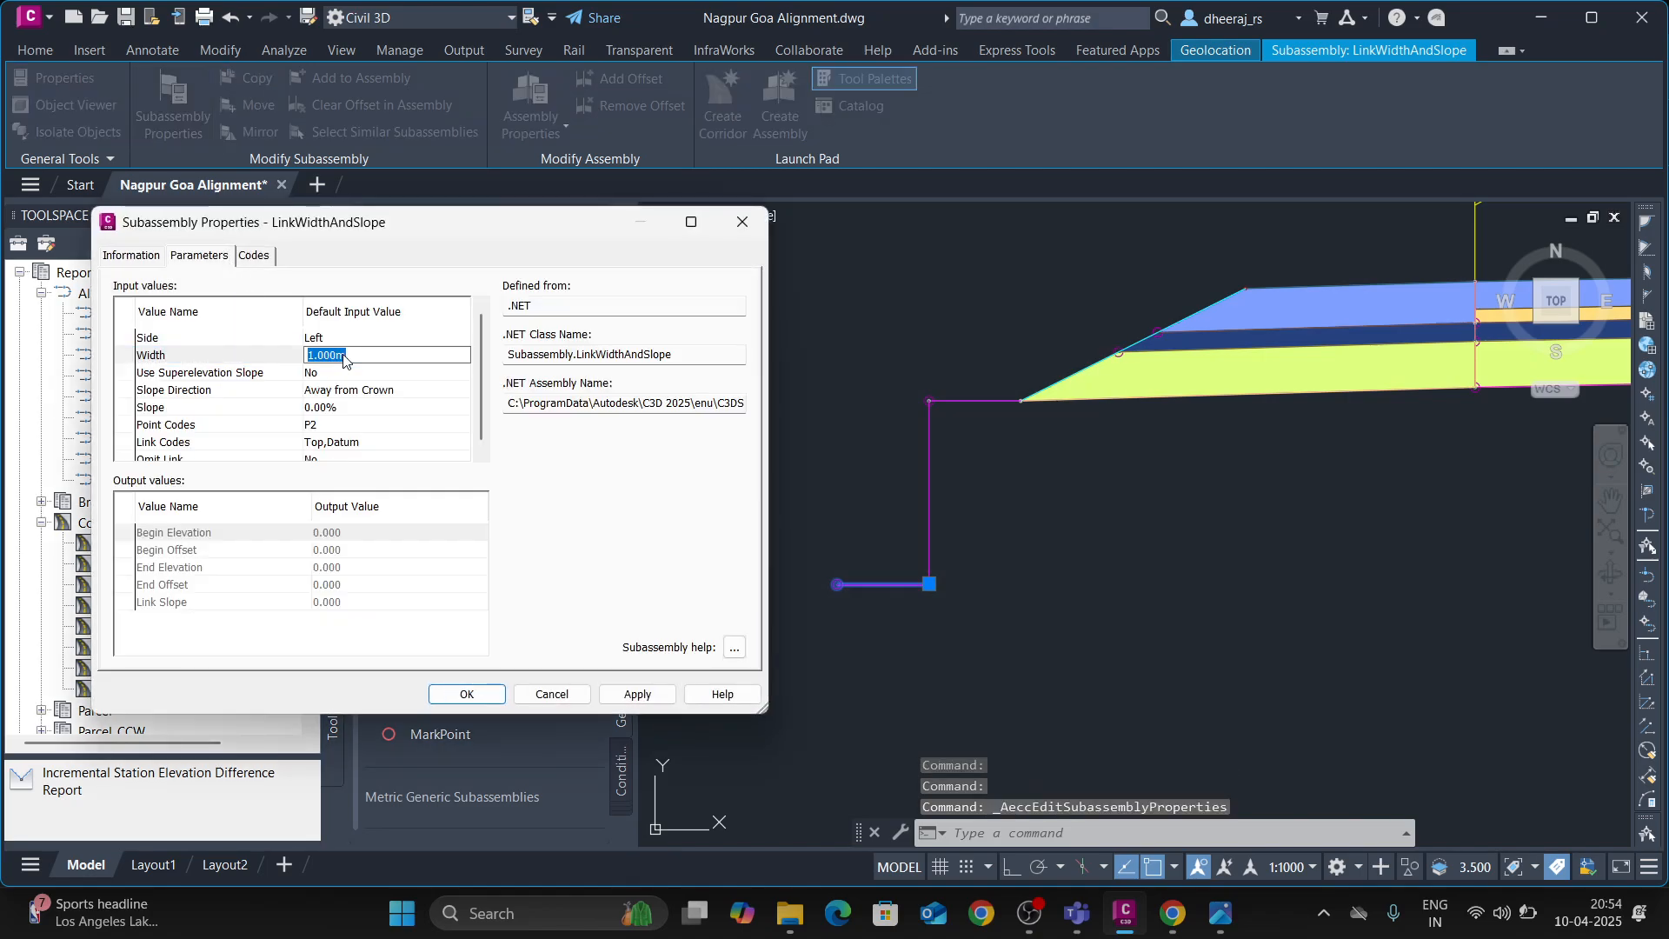
type("1.5")
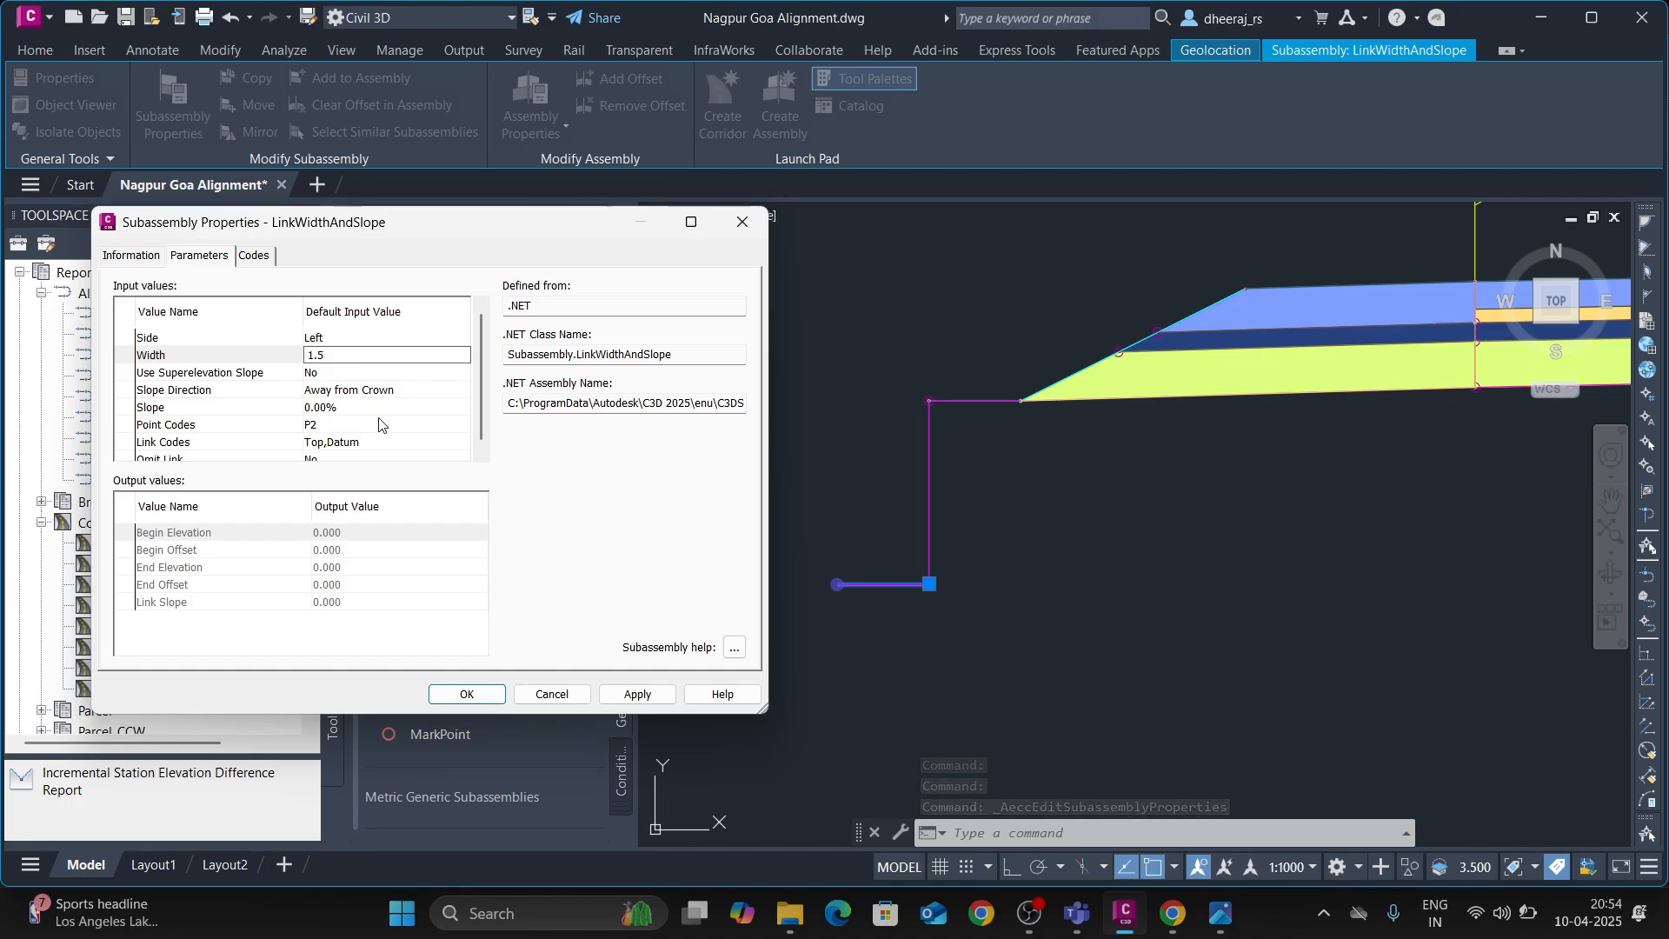
left_click(638, 694)
left_click(467, 694)
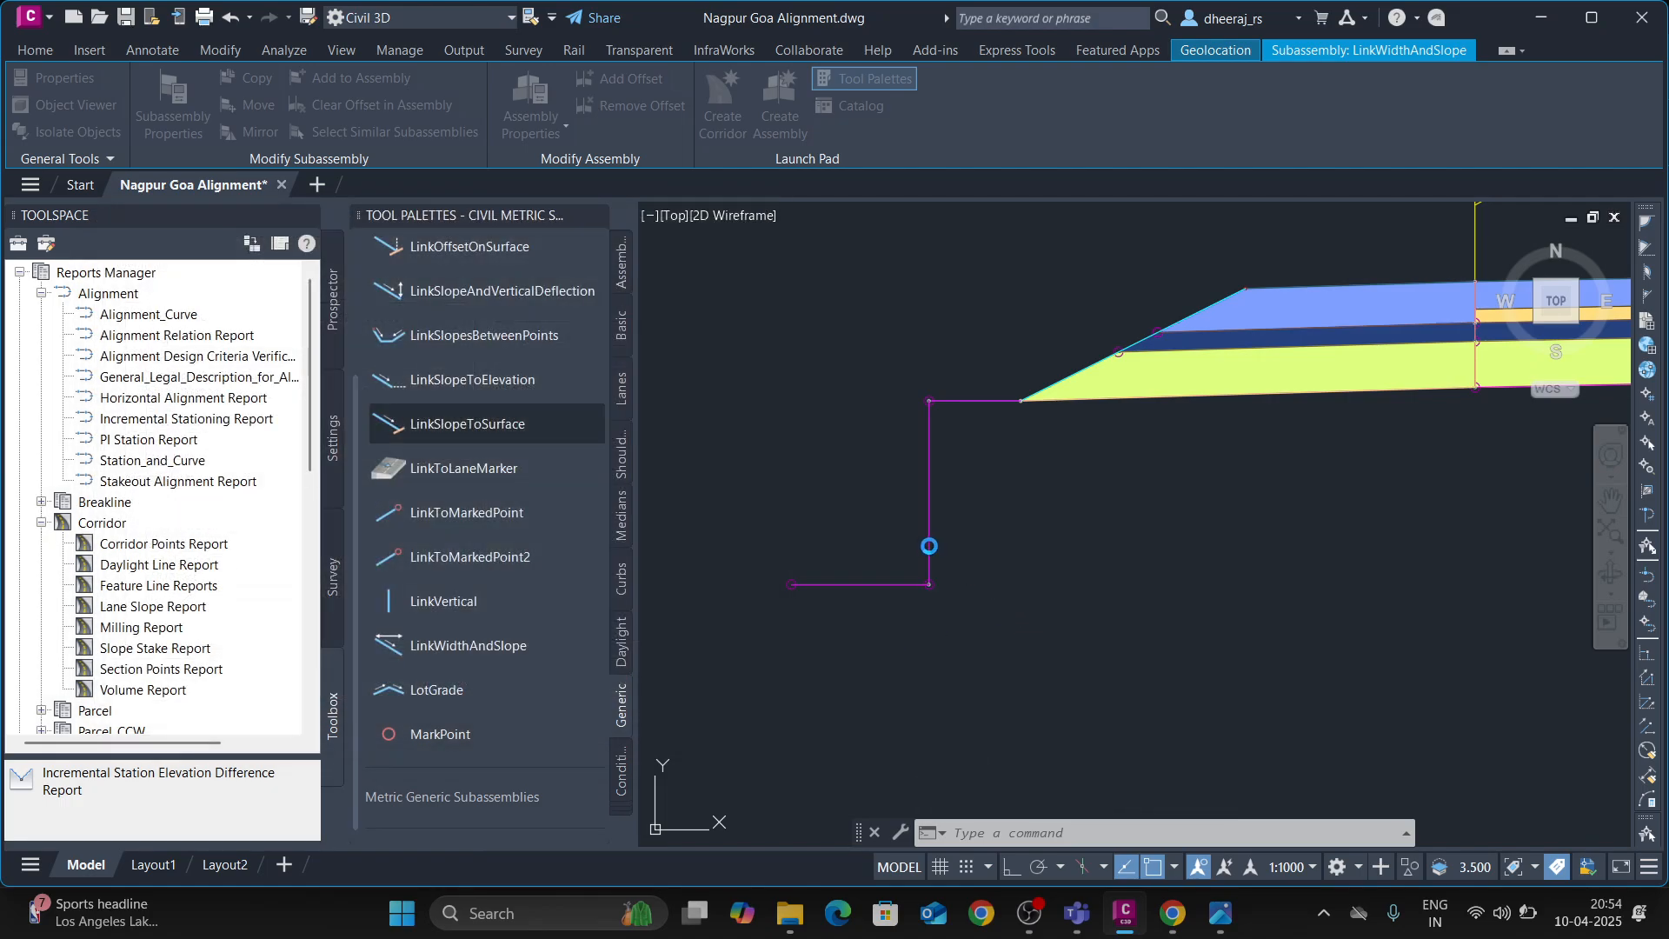
key("Escape")
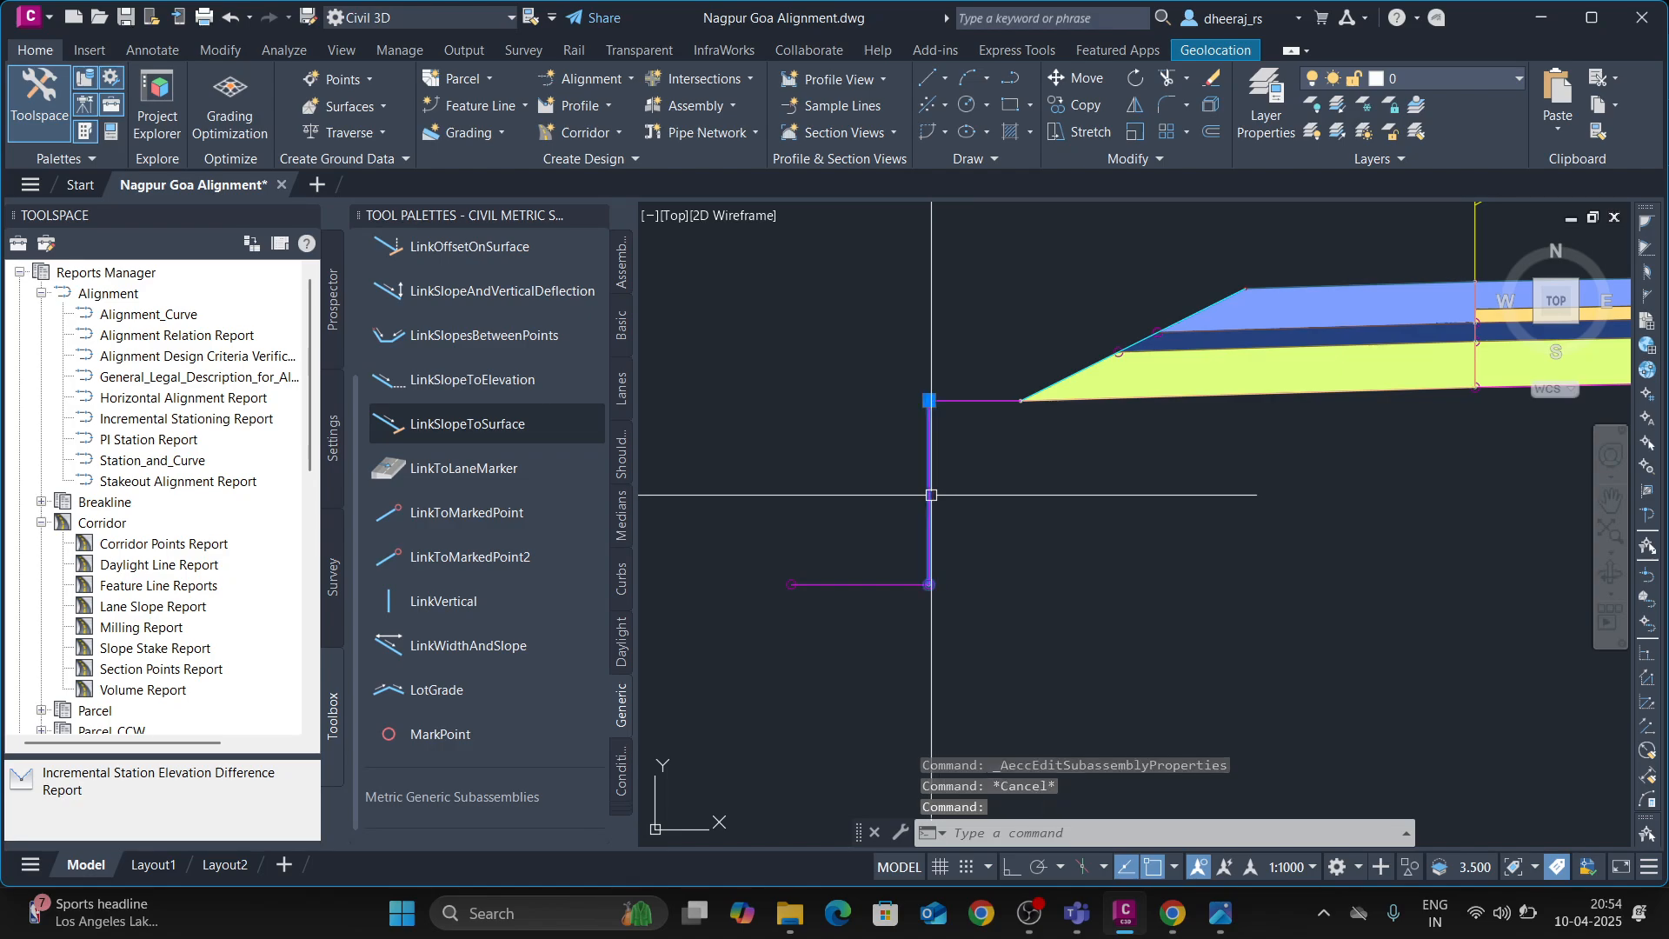
- Copy the LinkVertical subassembly to the outer end of the 1.5 m horizontal link
left_click(930, 492)
left_click(248, 79)
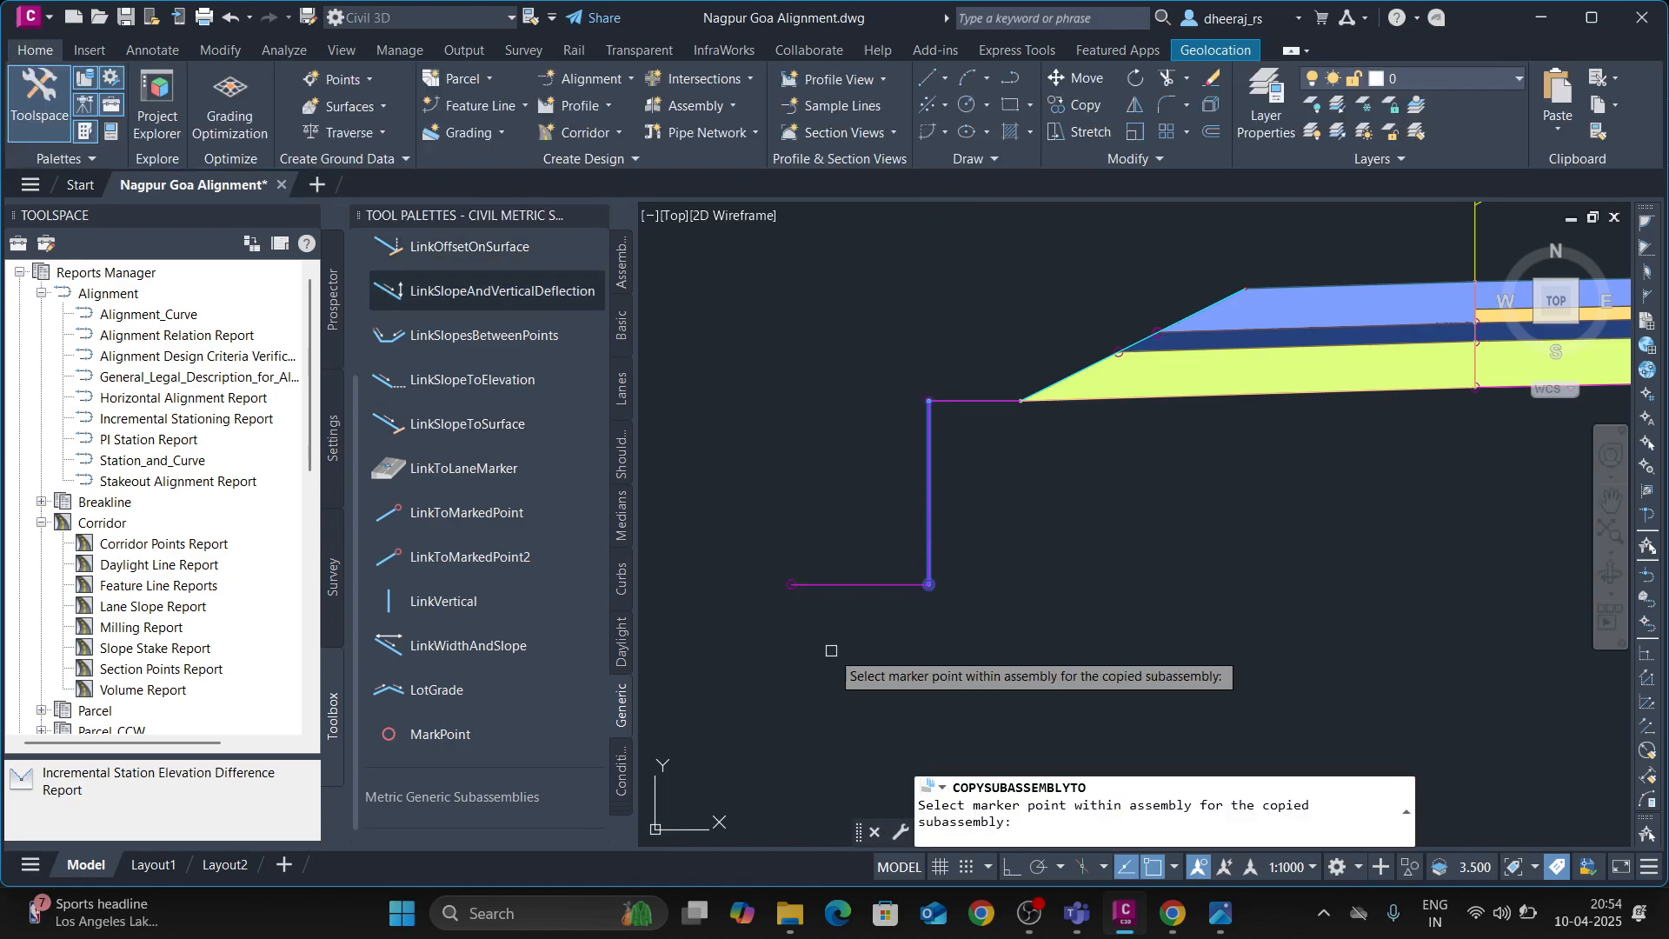
left_click(791, 584)
key("Escape")
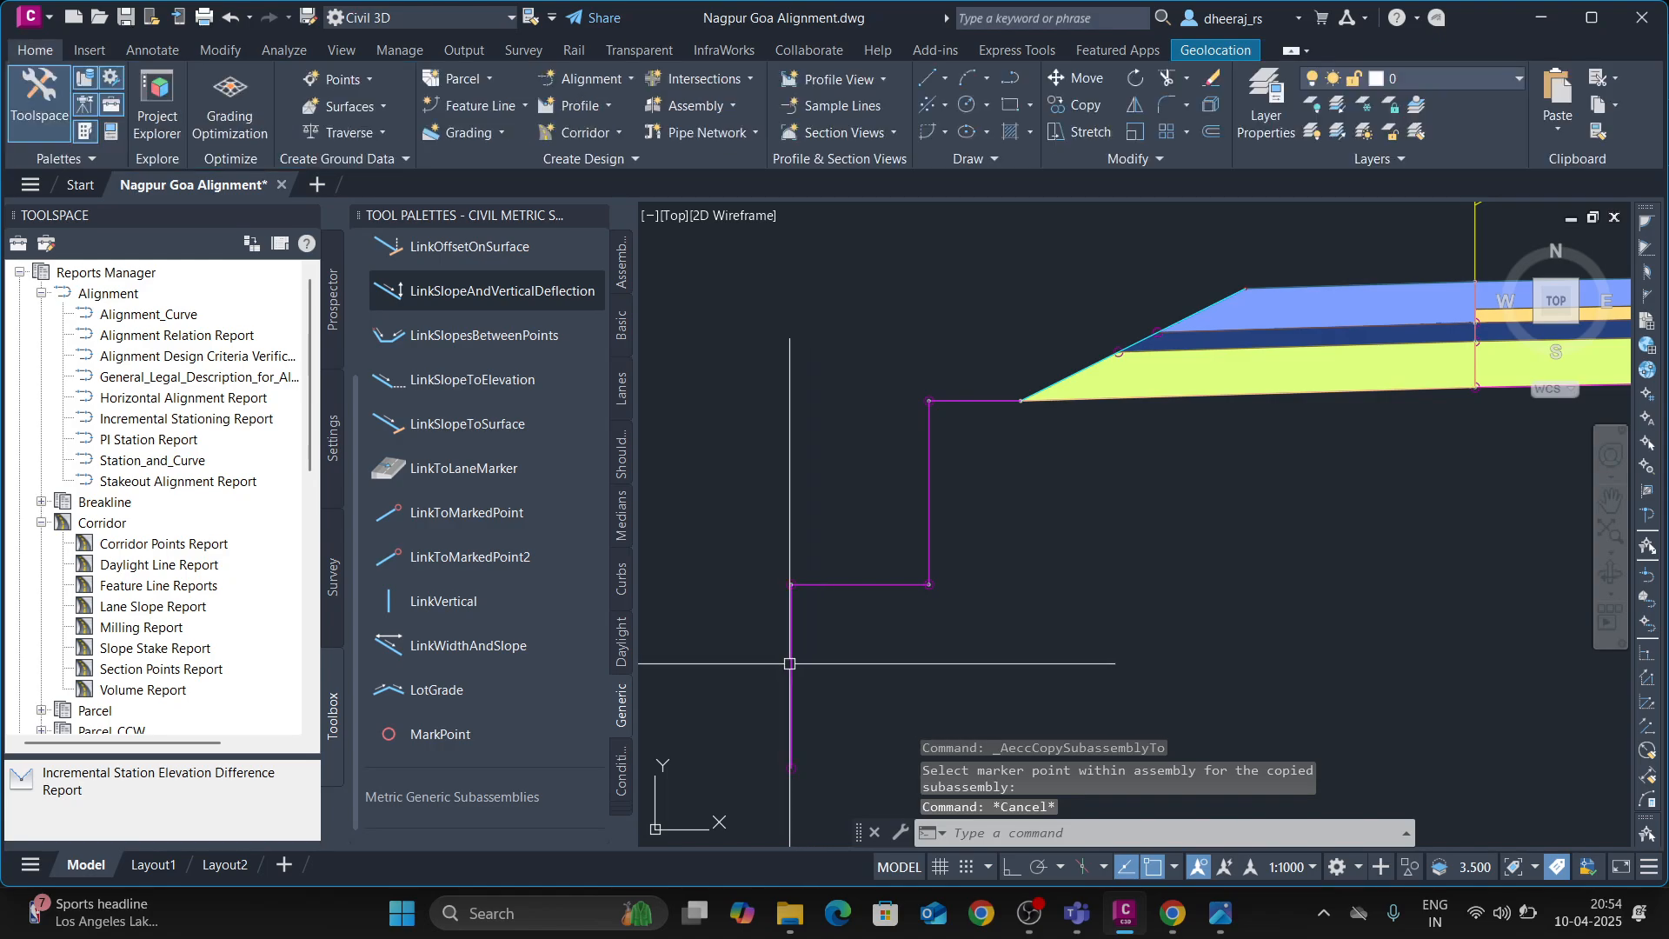
- Set the copied outer LinkVertical subassembly's vertical deflection to 2 m so it rises from the ditch bottom
left_click(791, 671)
left_click(173, 116)
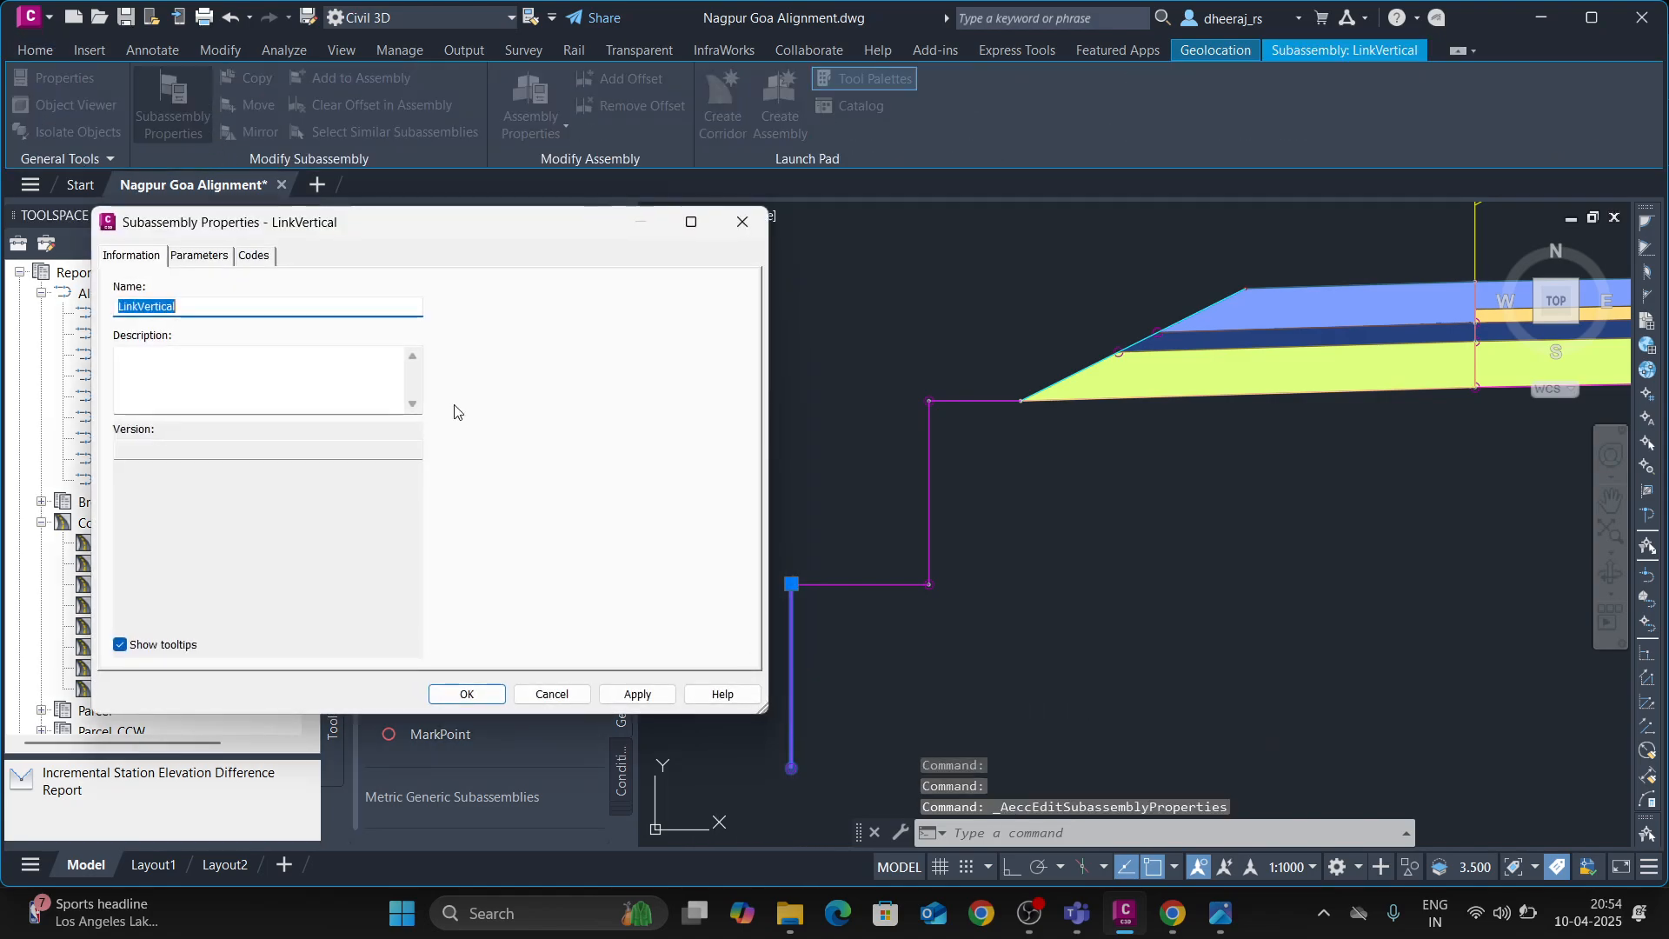
left_click(216, 255)
left_click(326, 338)
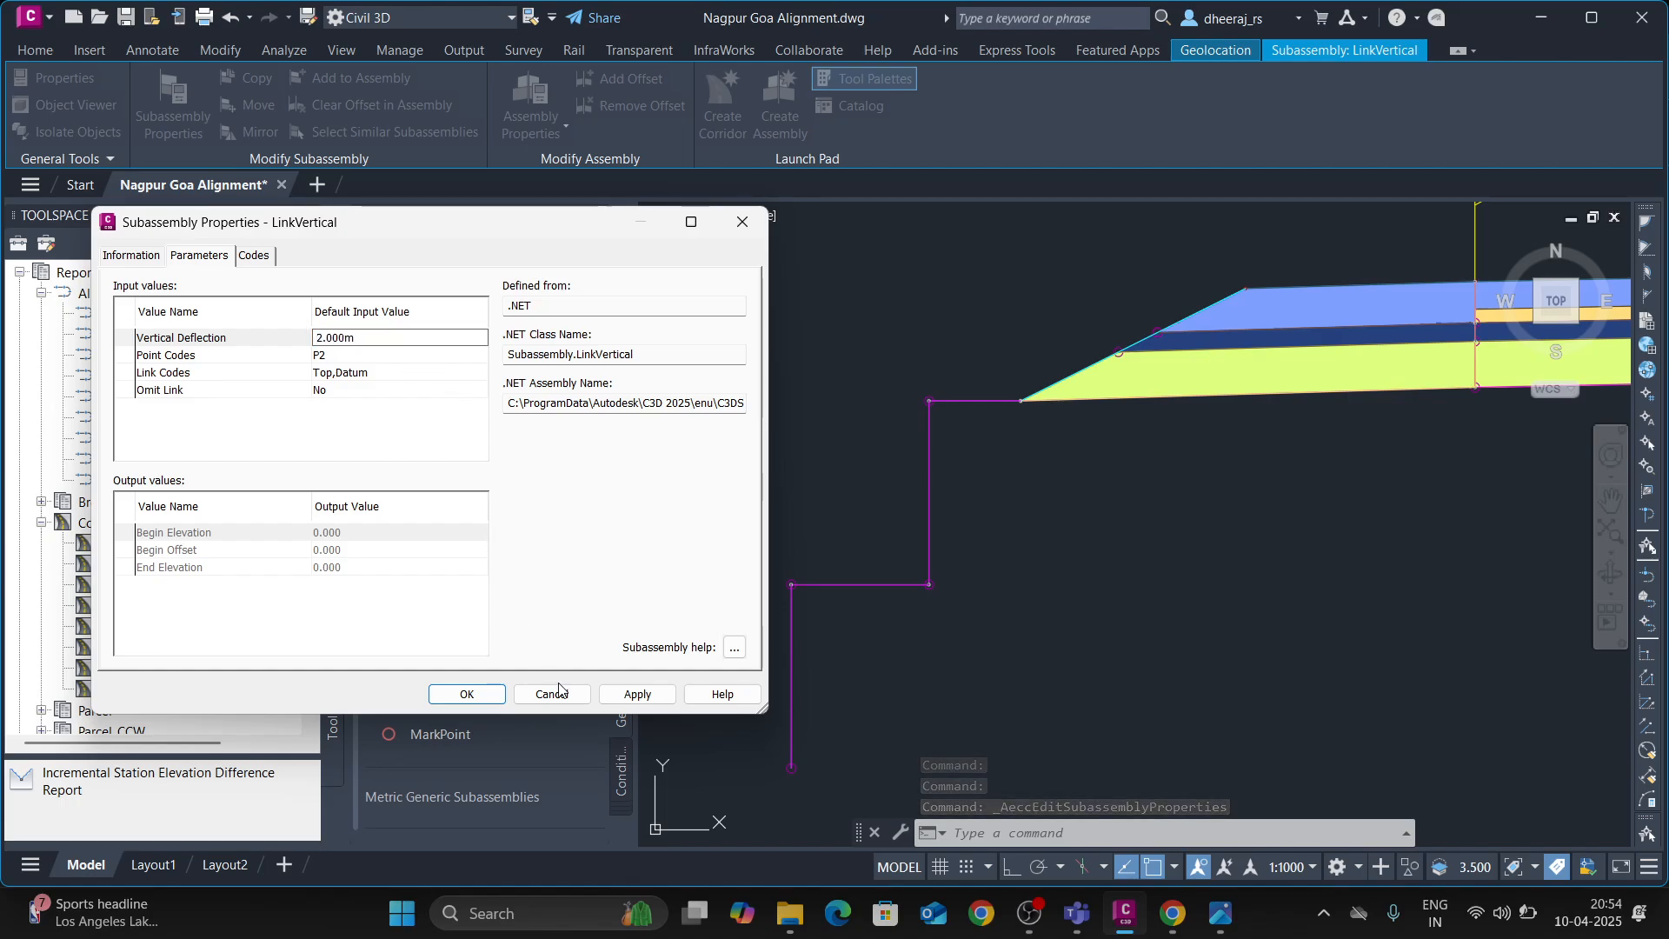
left_click(635, 693)
left_click(463, 693)
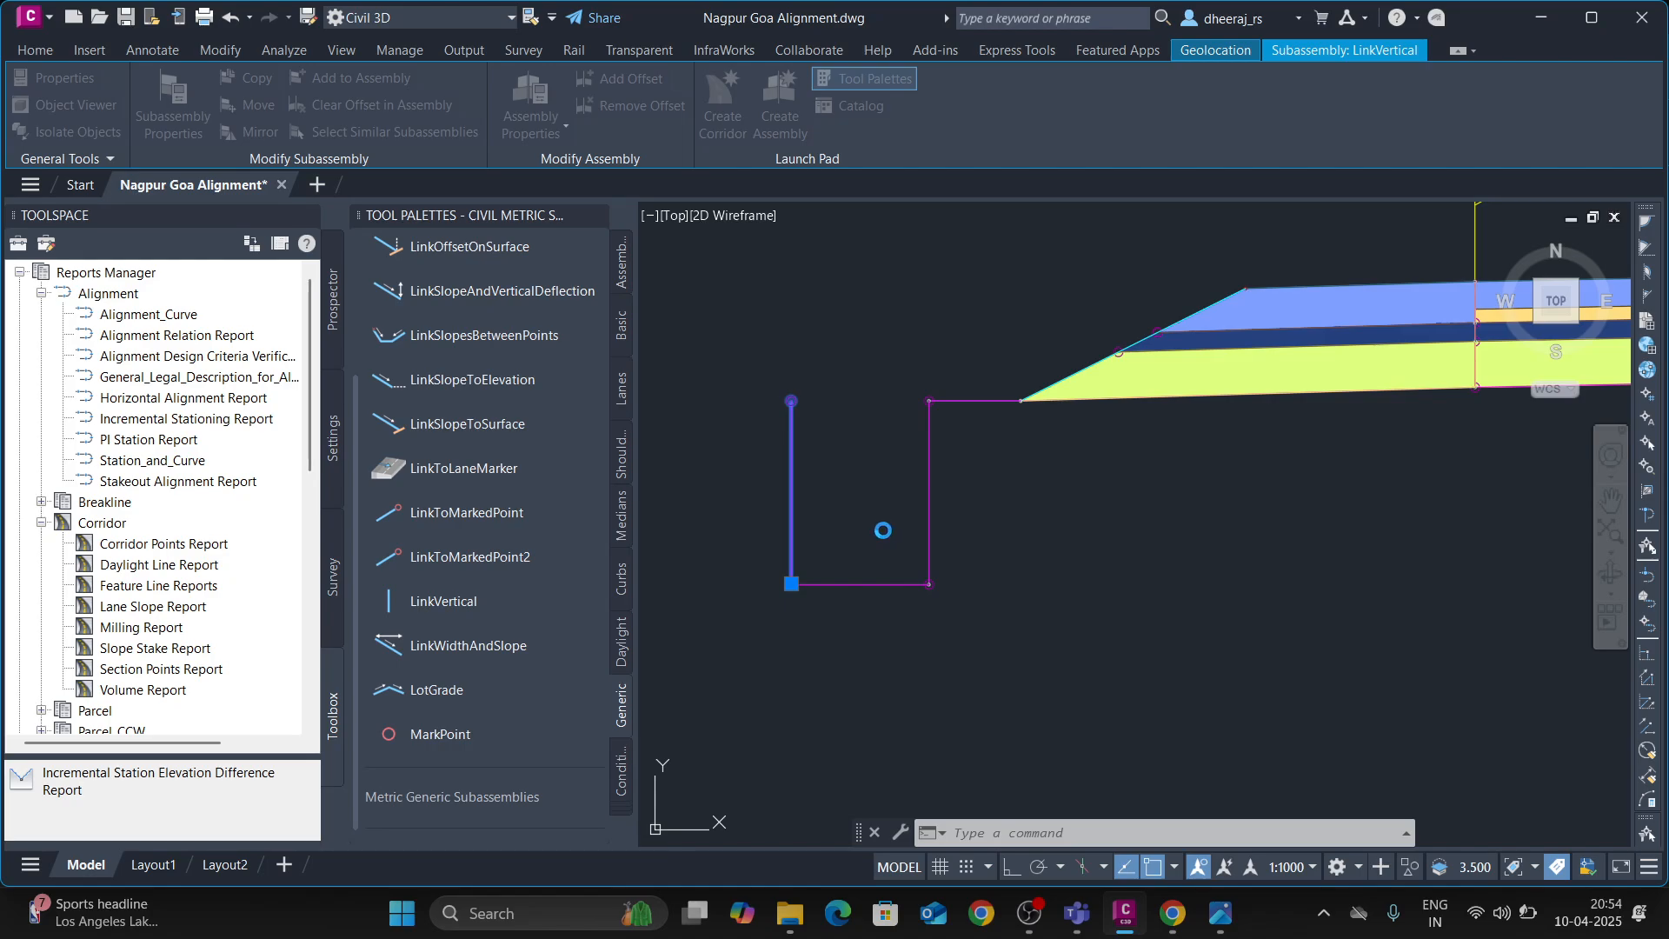
key("Escape")
- Attach a DaylightGeneral subassembly to the upper end of the outer vertical link
middle_click_drag(776, 436, 823, 486)
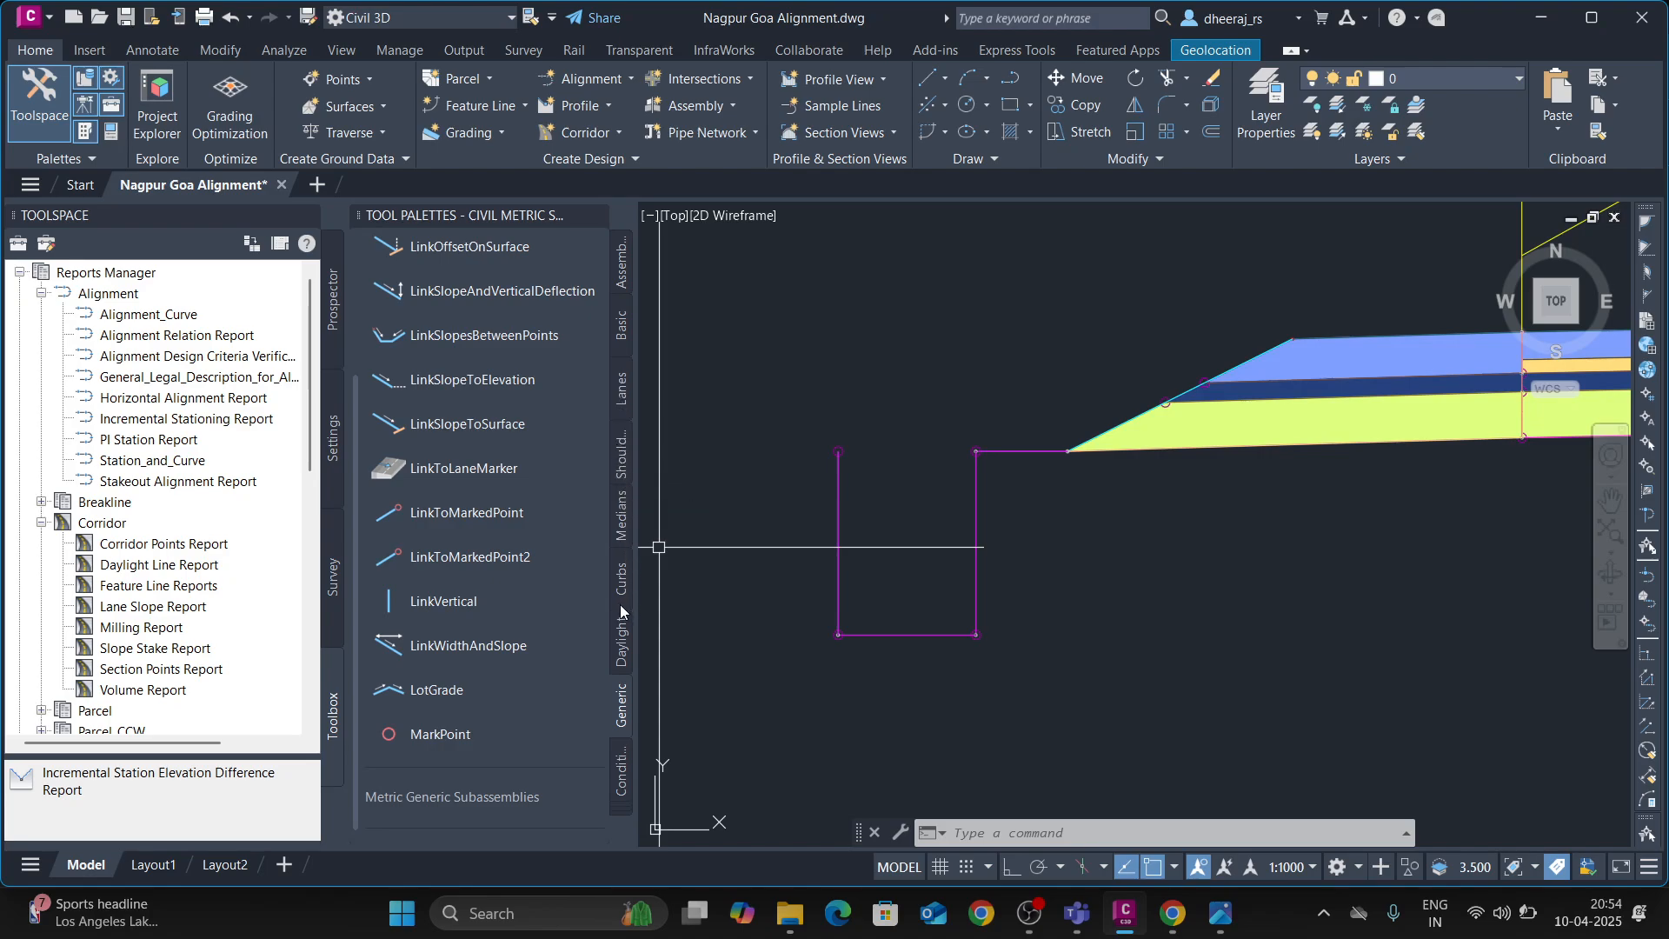
left_click(620, 660)
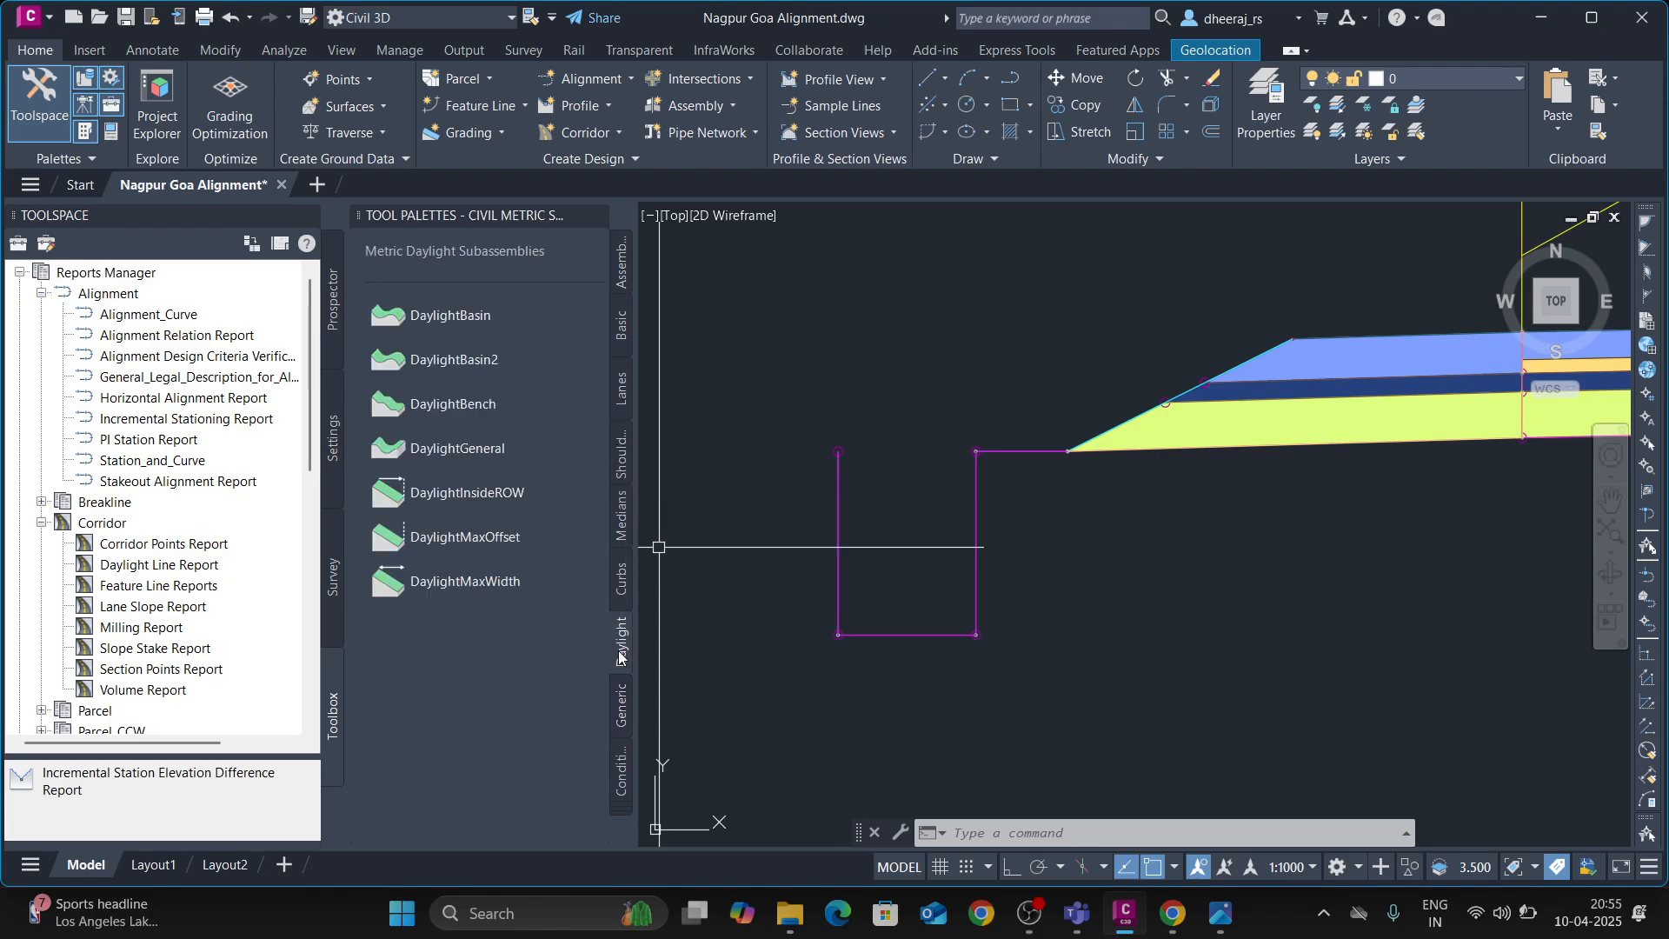
left_click(452, 452)
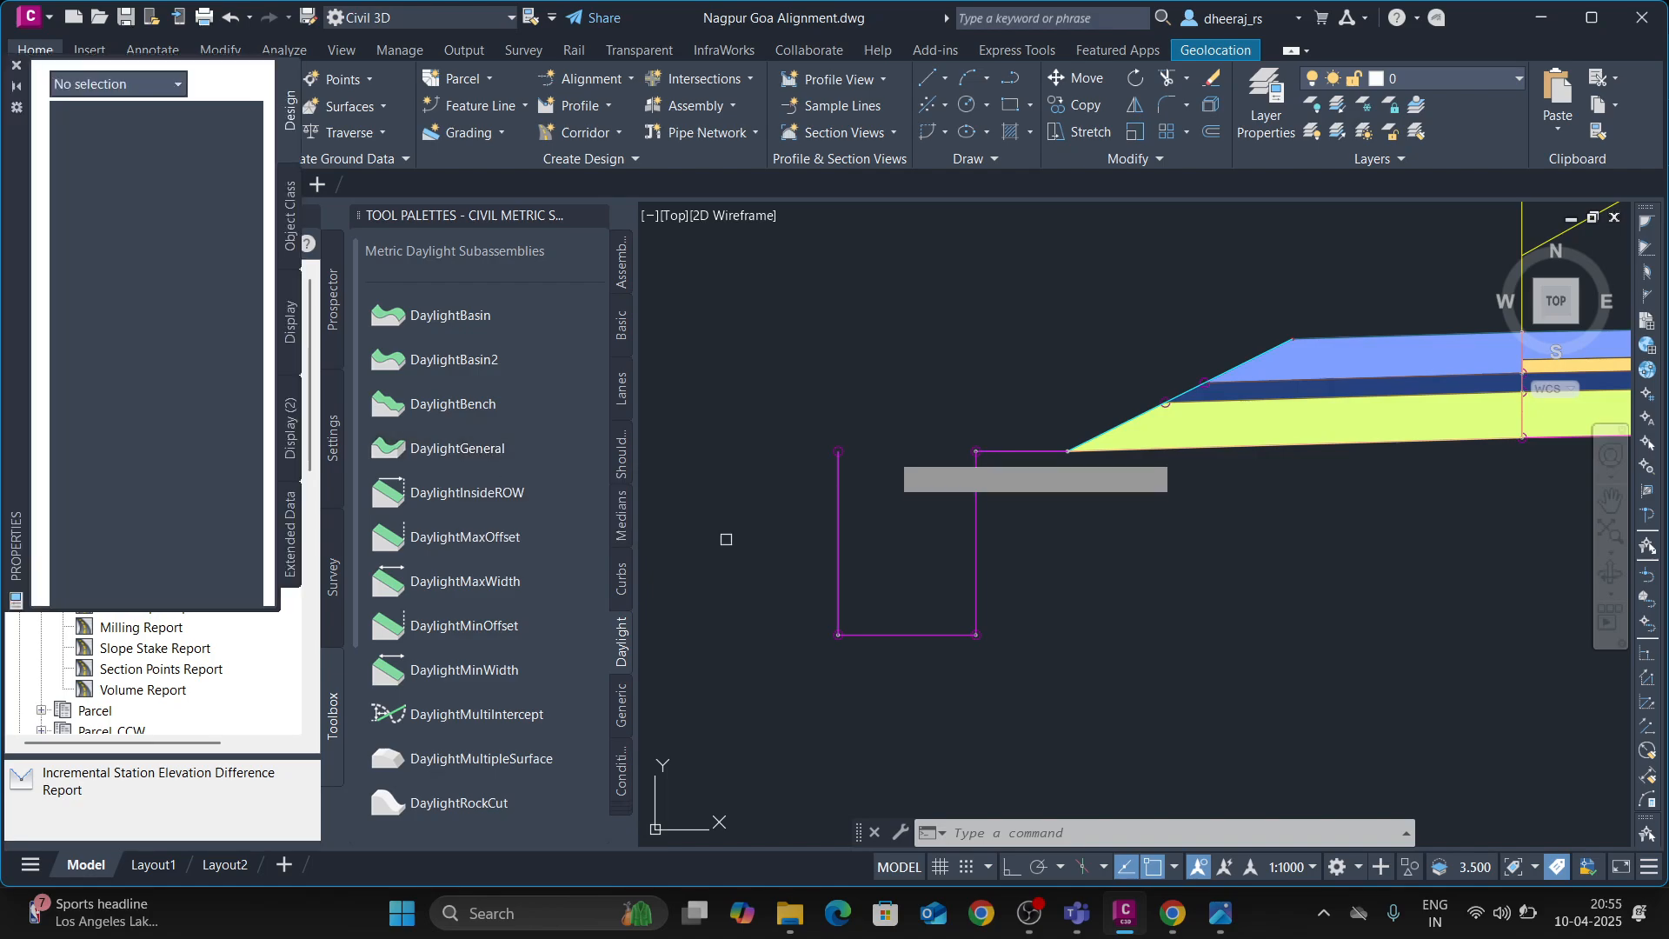
scroll(828, 464, "up", 7)
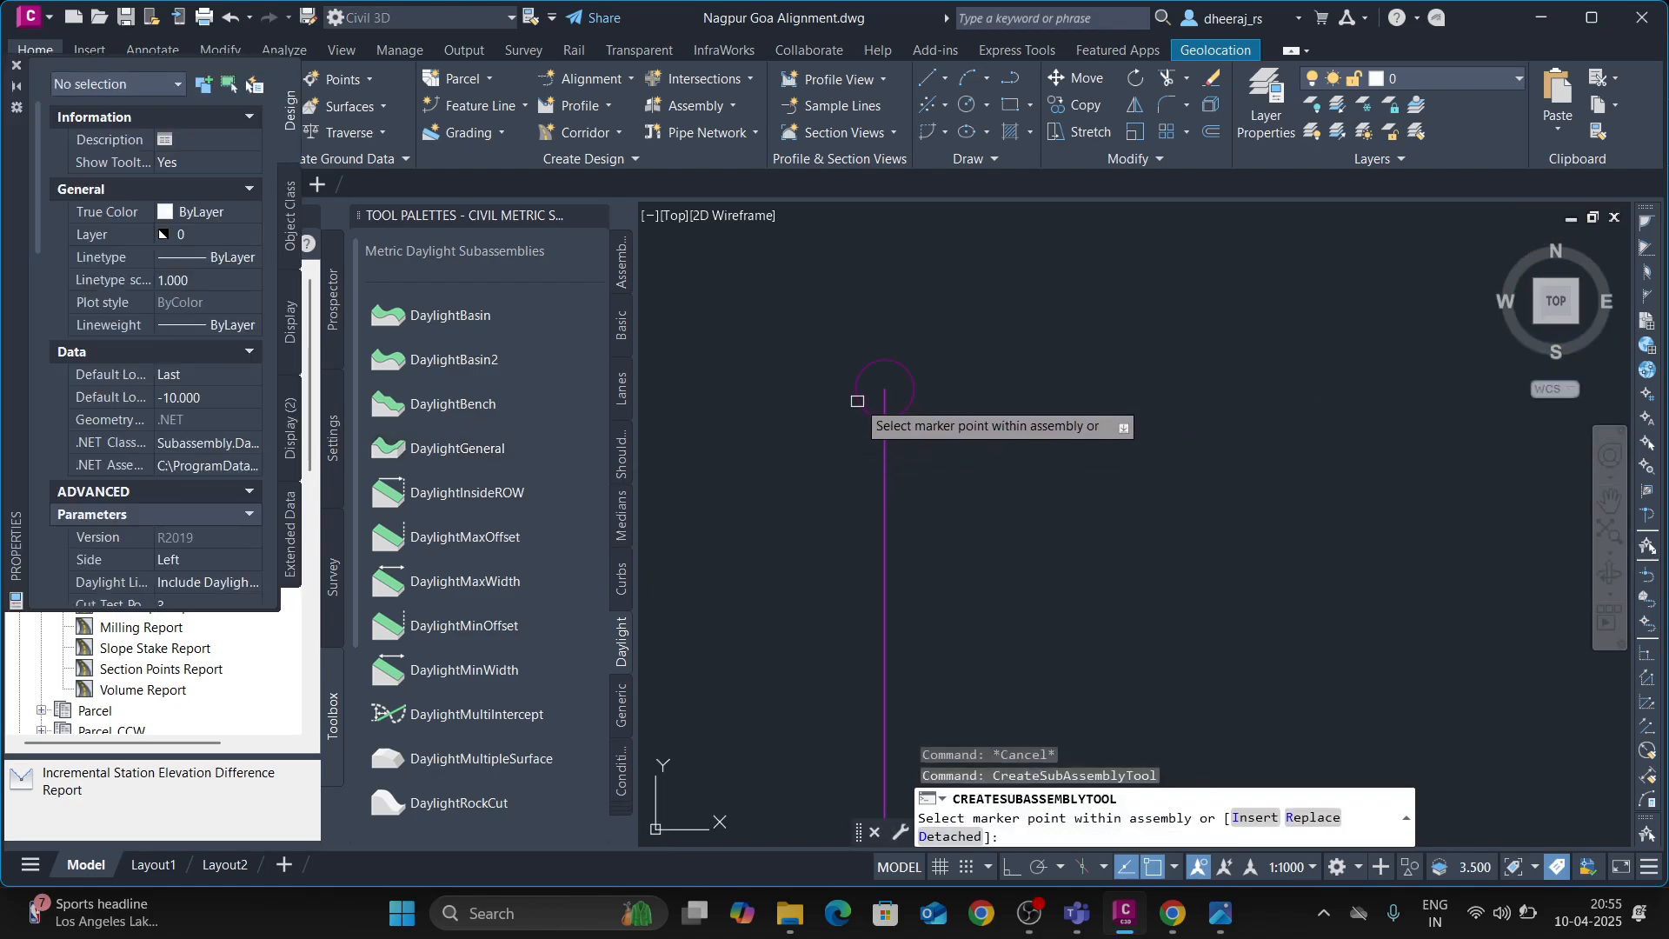
left_click(858, 399)
scroll(1004, 549, "down", 5)
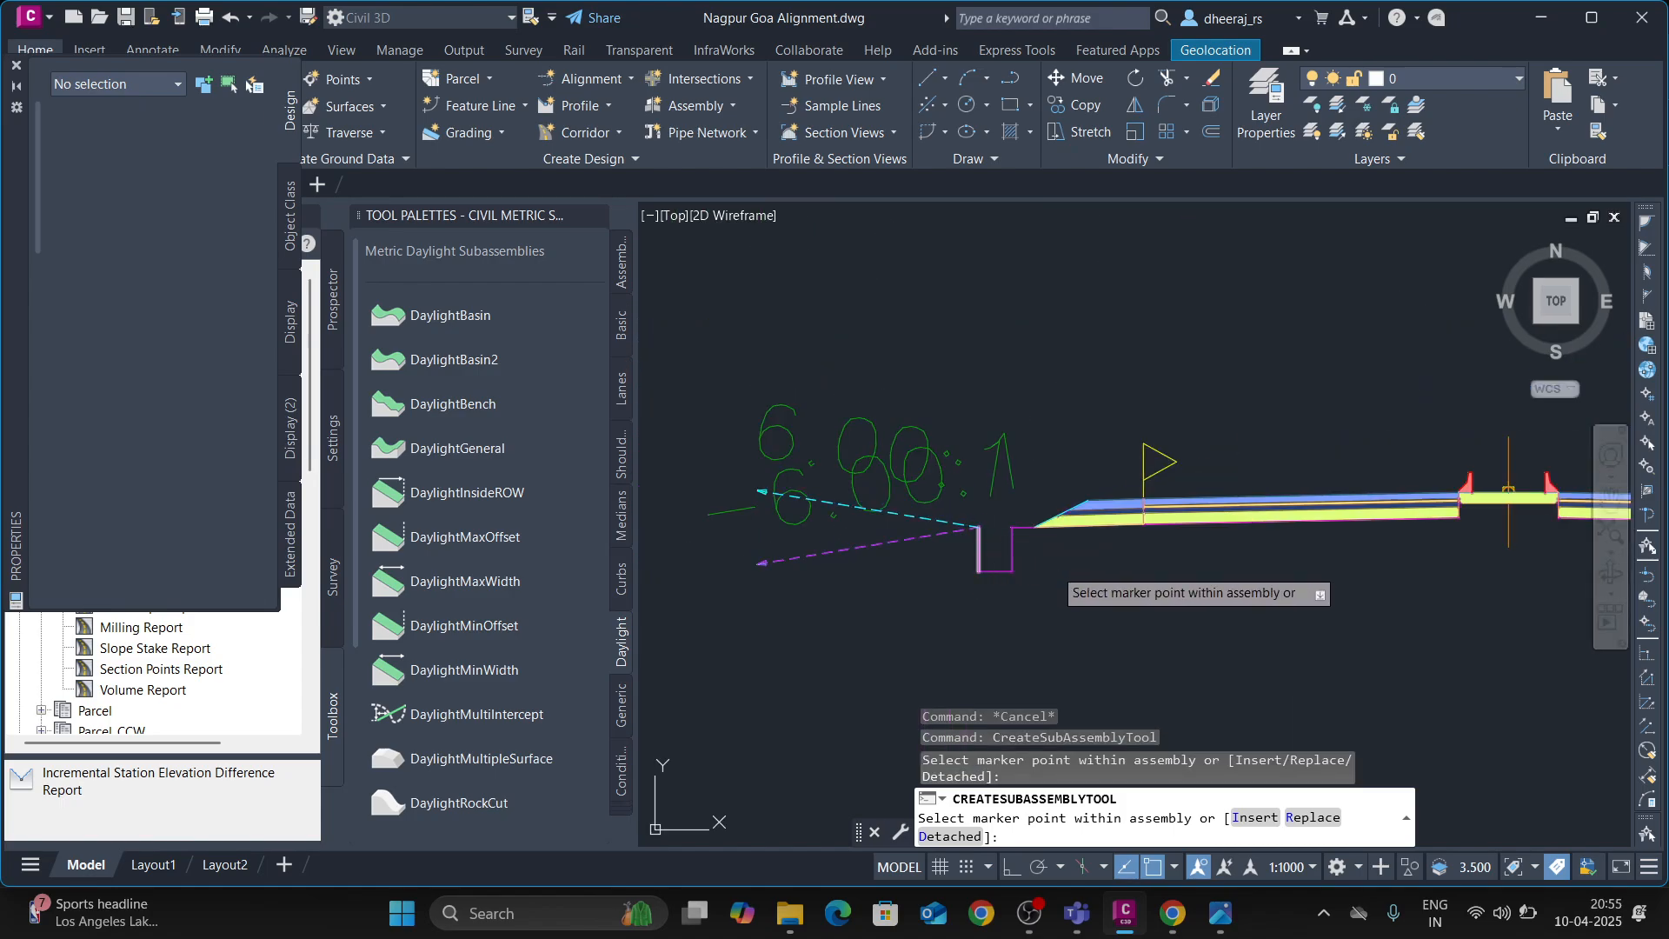
key("Escape")
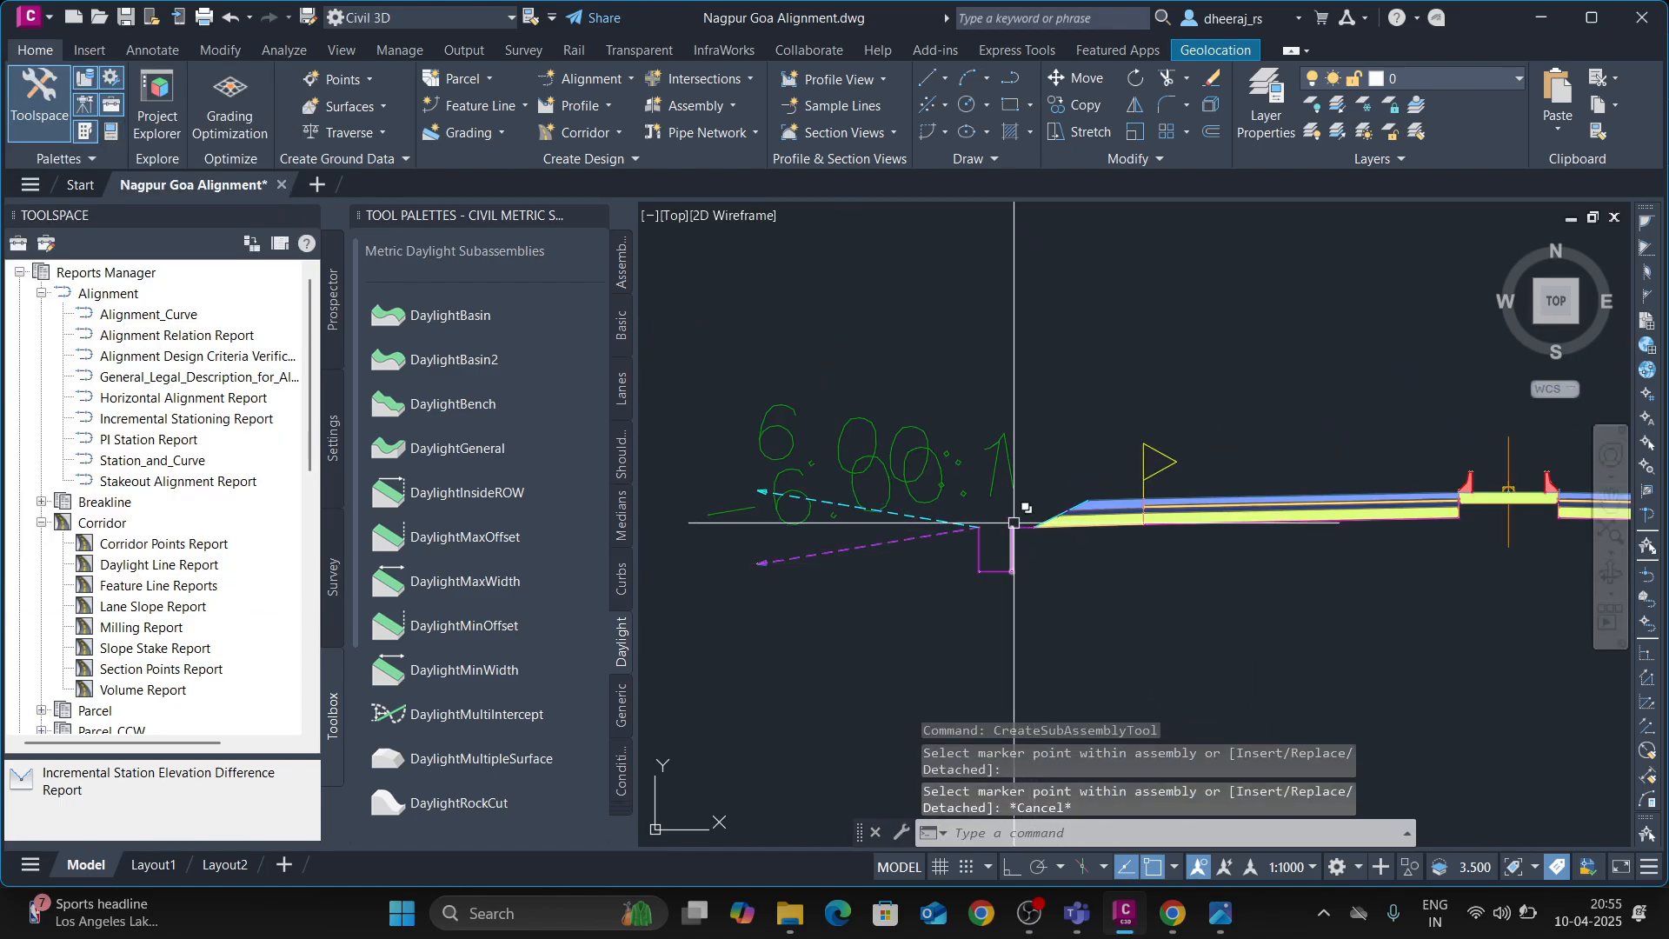
scroll(997, 545, "down", 2)
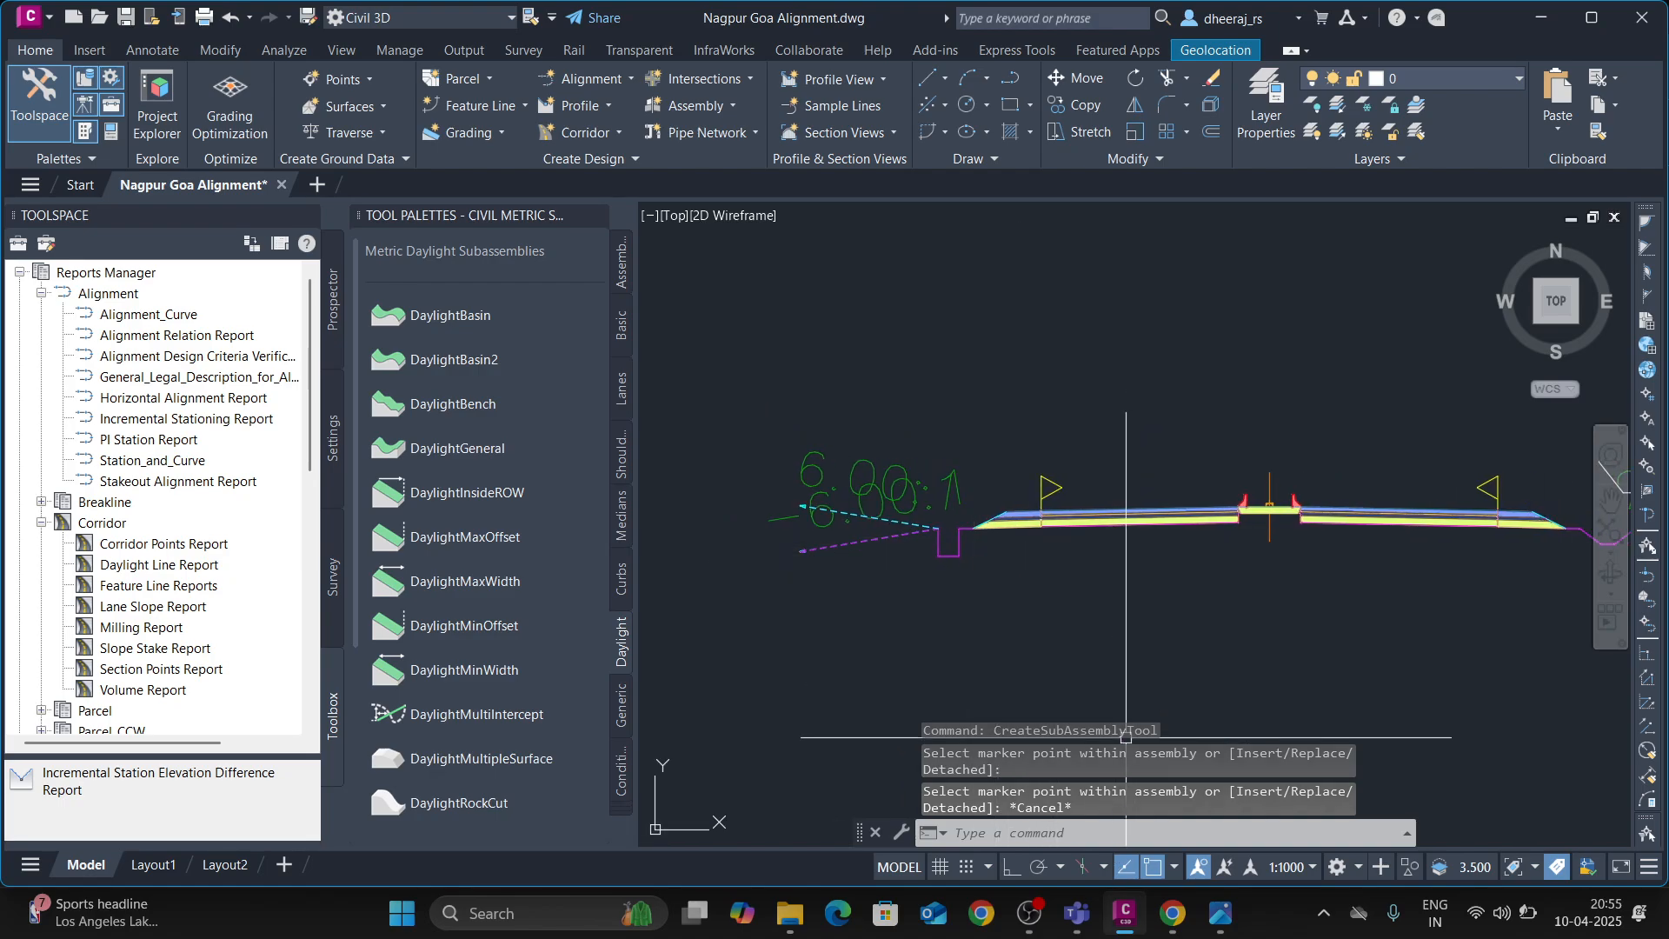
- Switch to the Teams meeting, leave it, and close its window
mouse_move(1093, 922)
left_click(1052, 887)
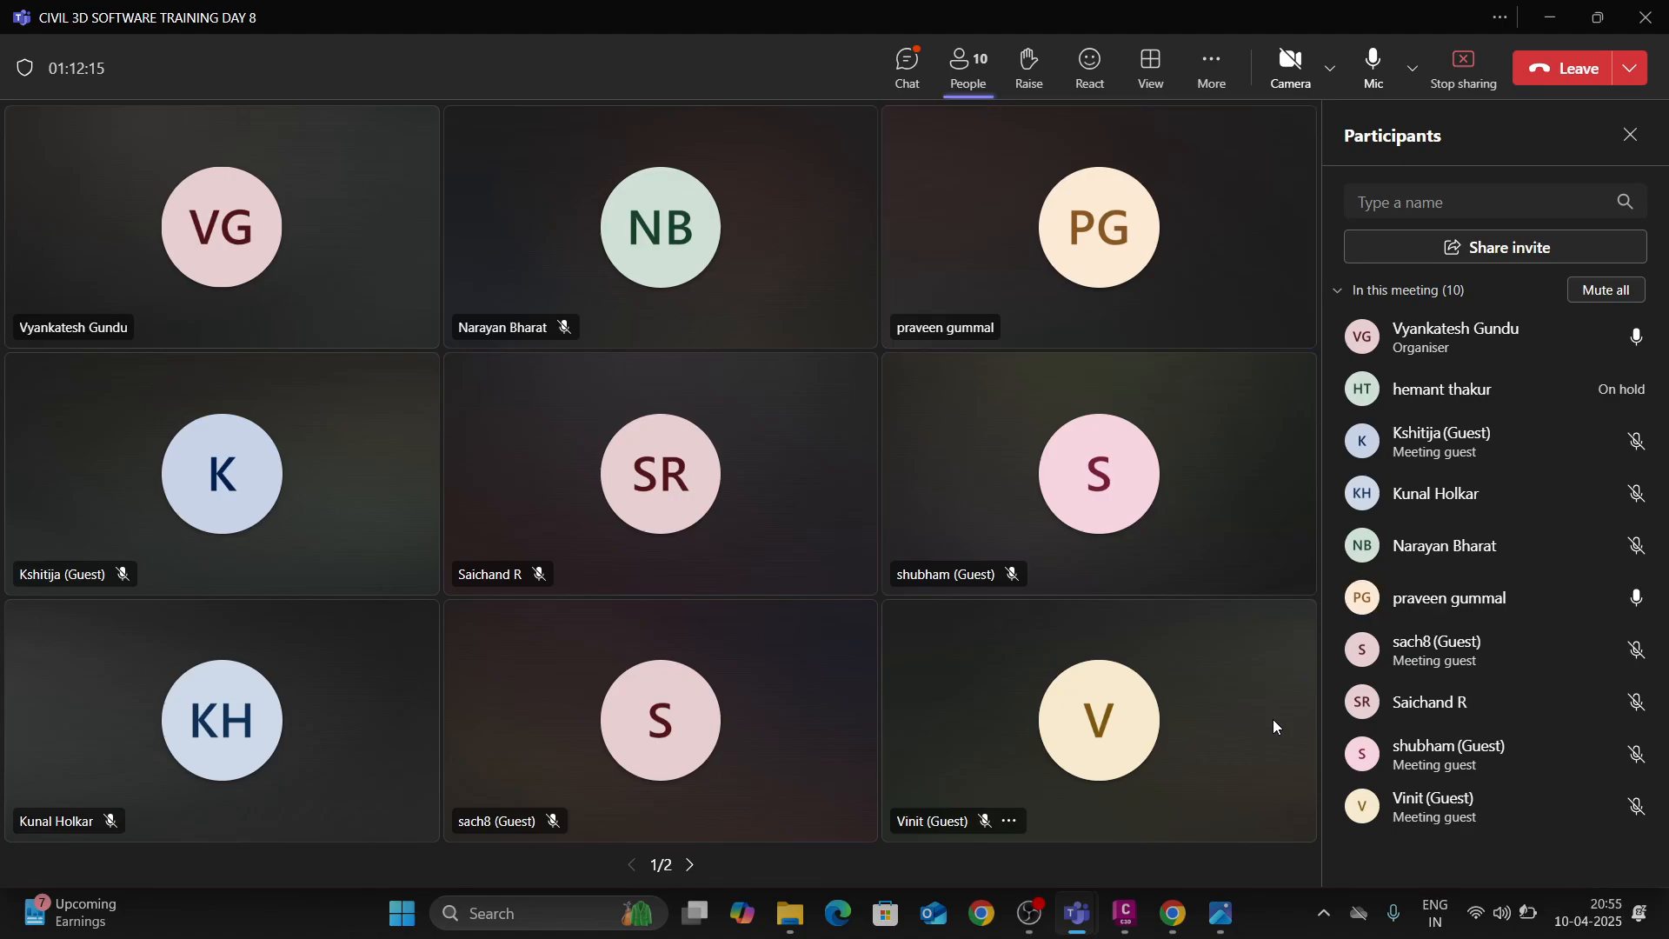
mouse_move(1078, 913)
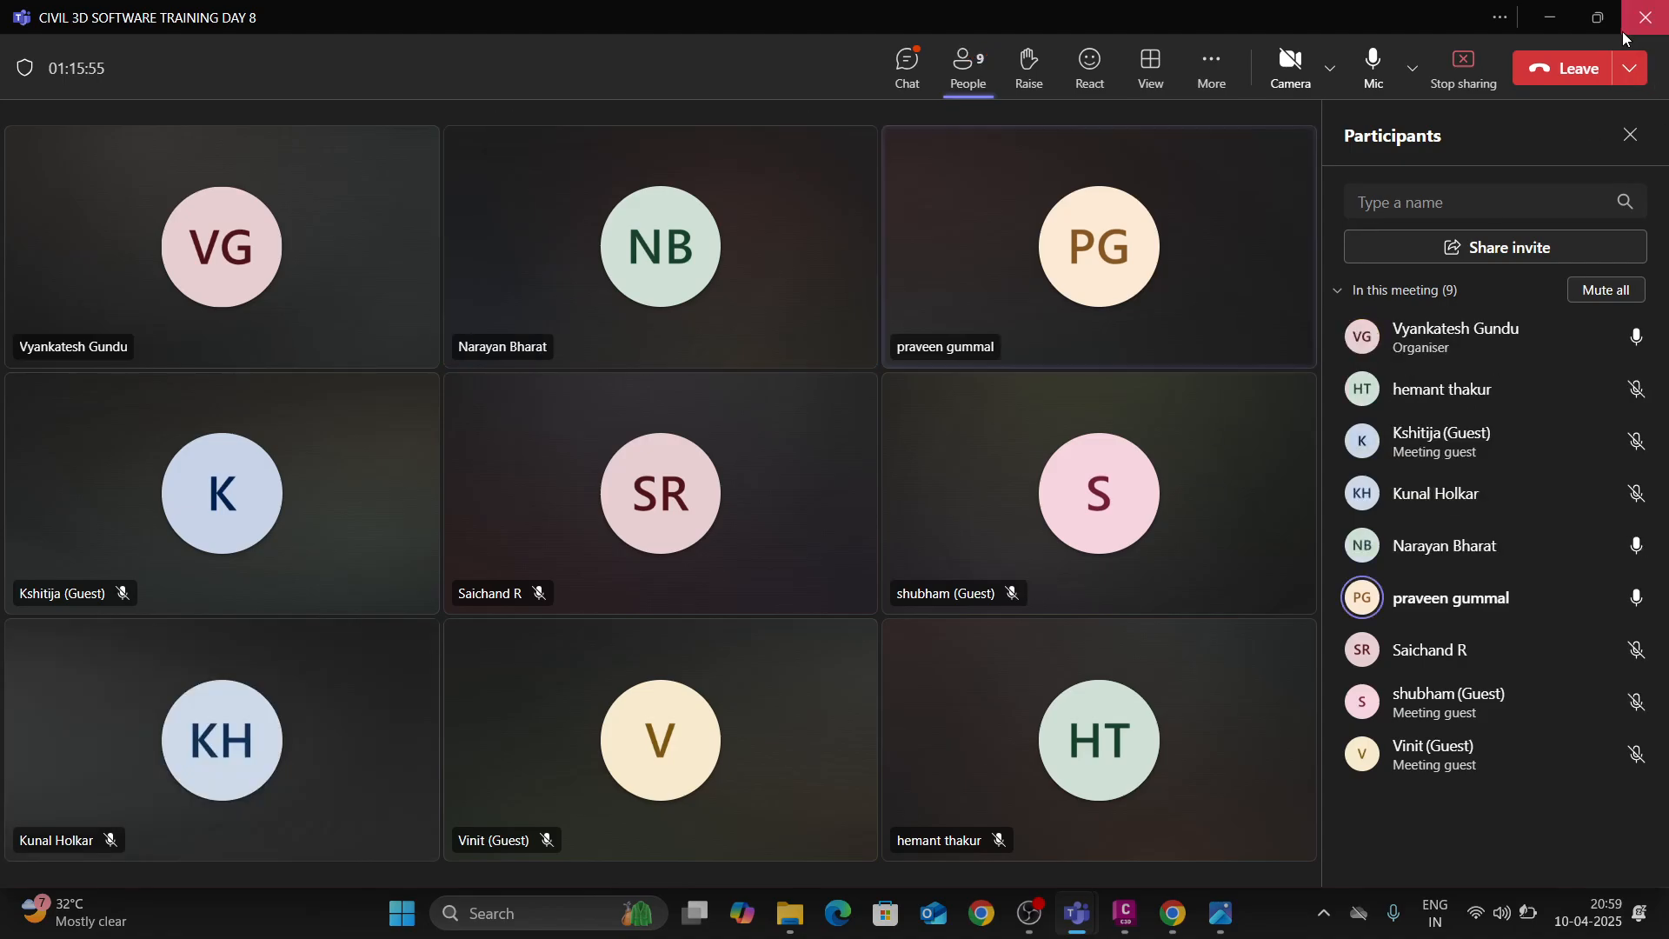
left_click(1560, 76)
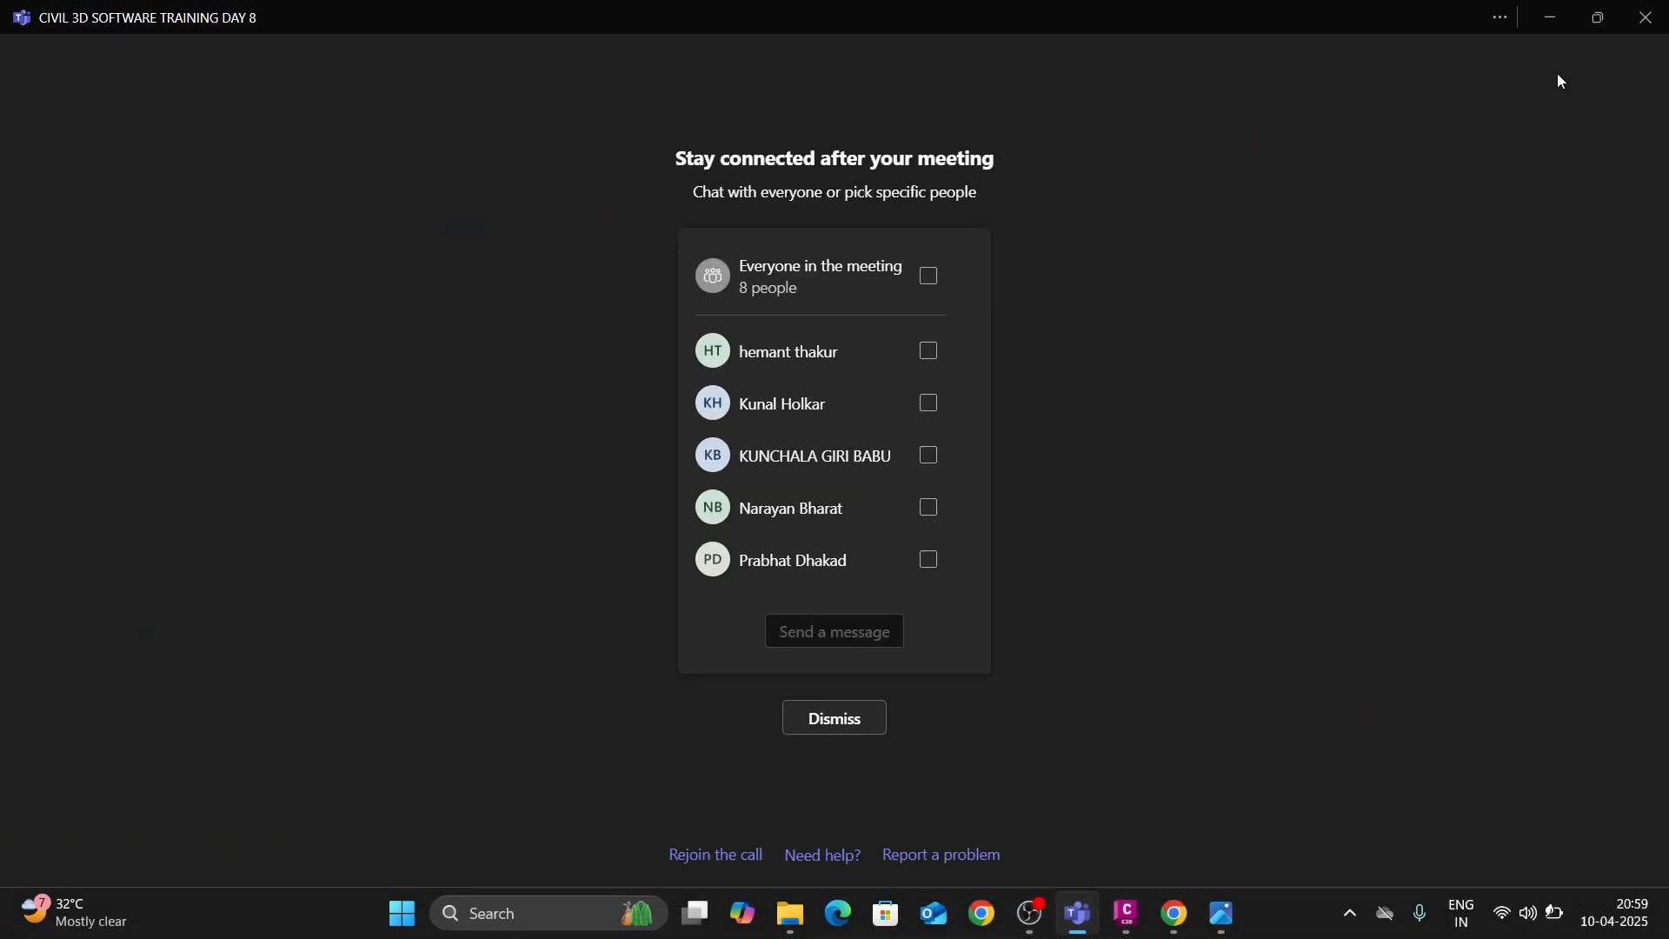
left_click(1647, 17)
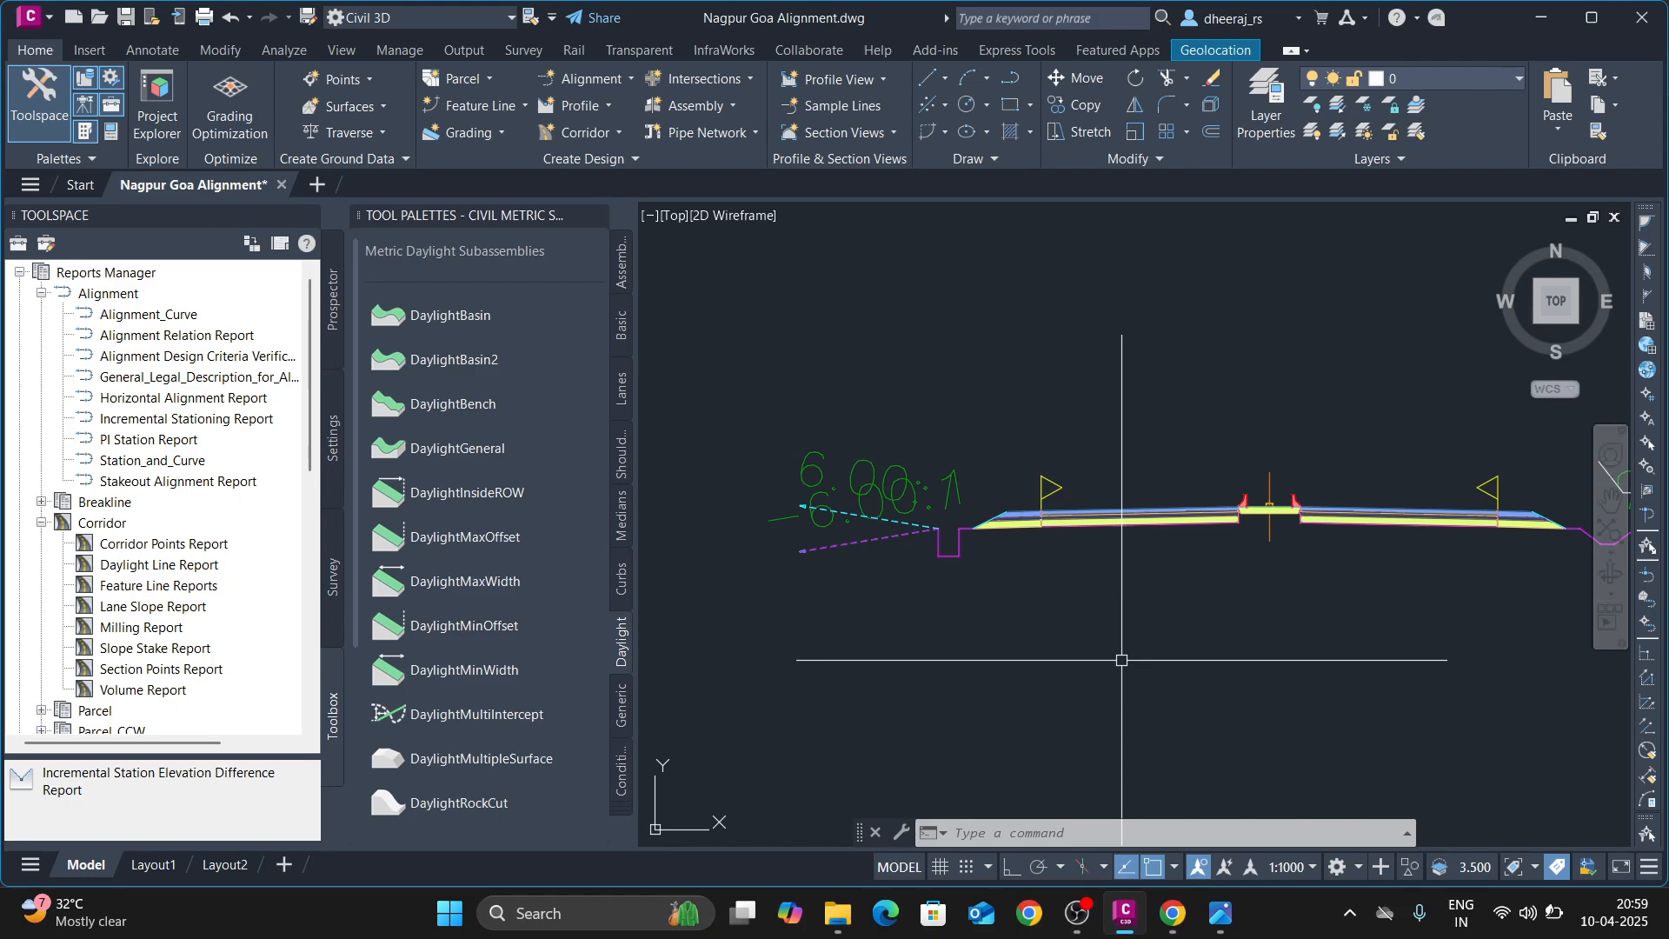
- Quit Civil 3D and save the changes to Nagpur Goa Alignment.dwg
left_click(1641, 17)
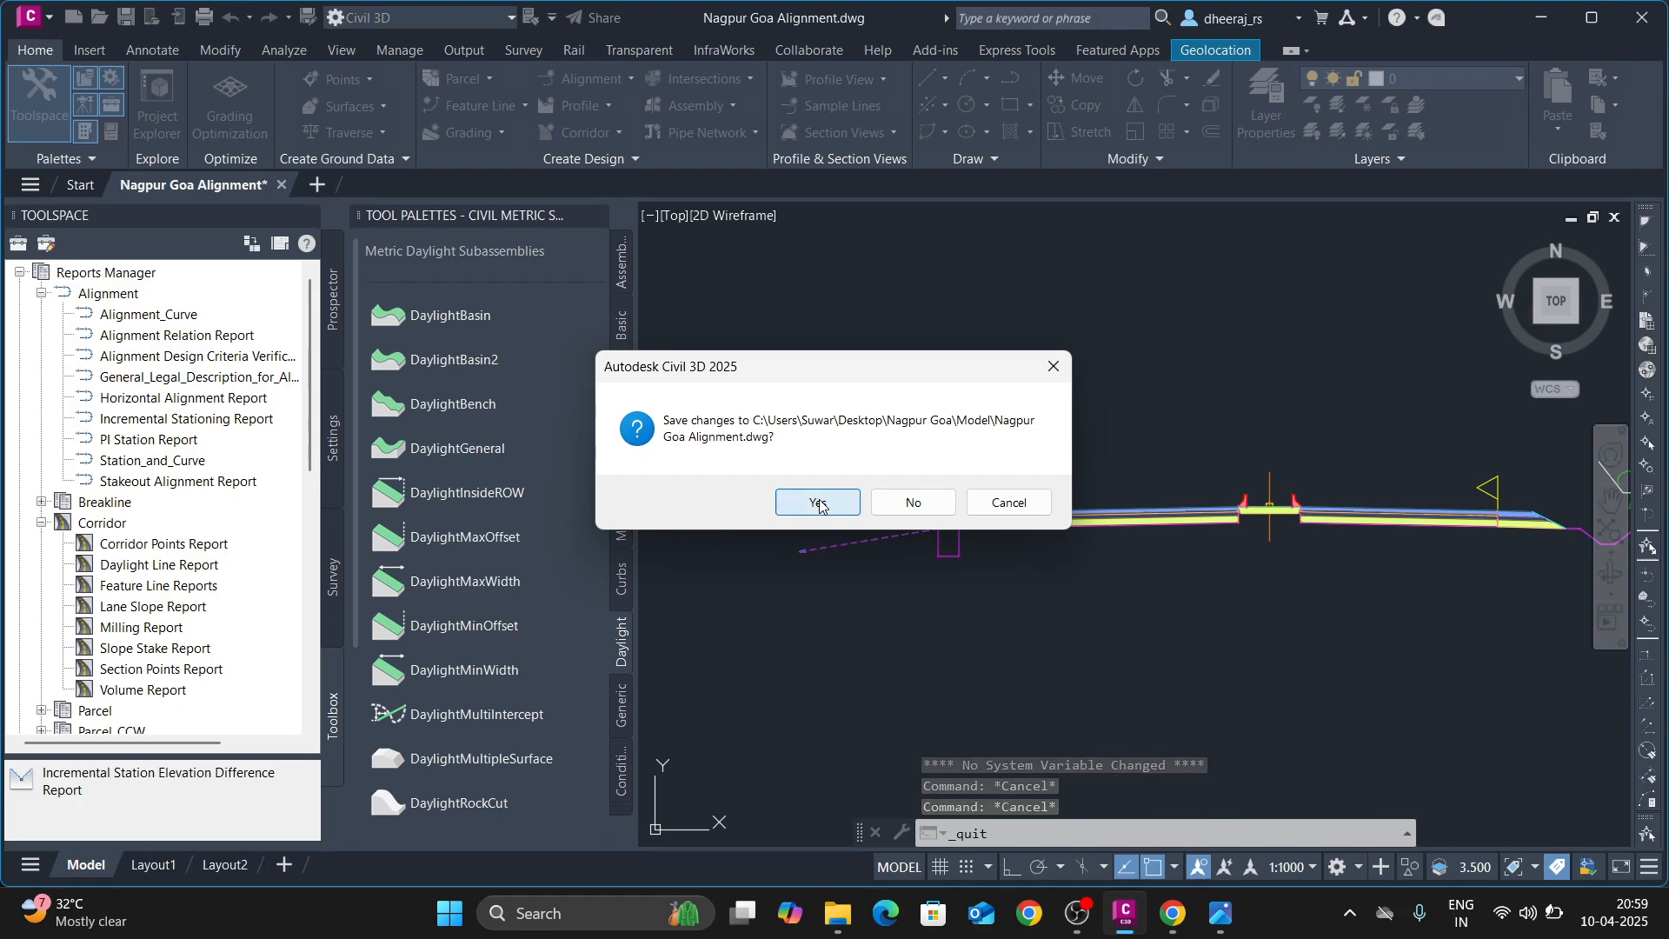
left_click(820, 502)
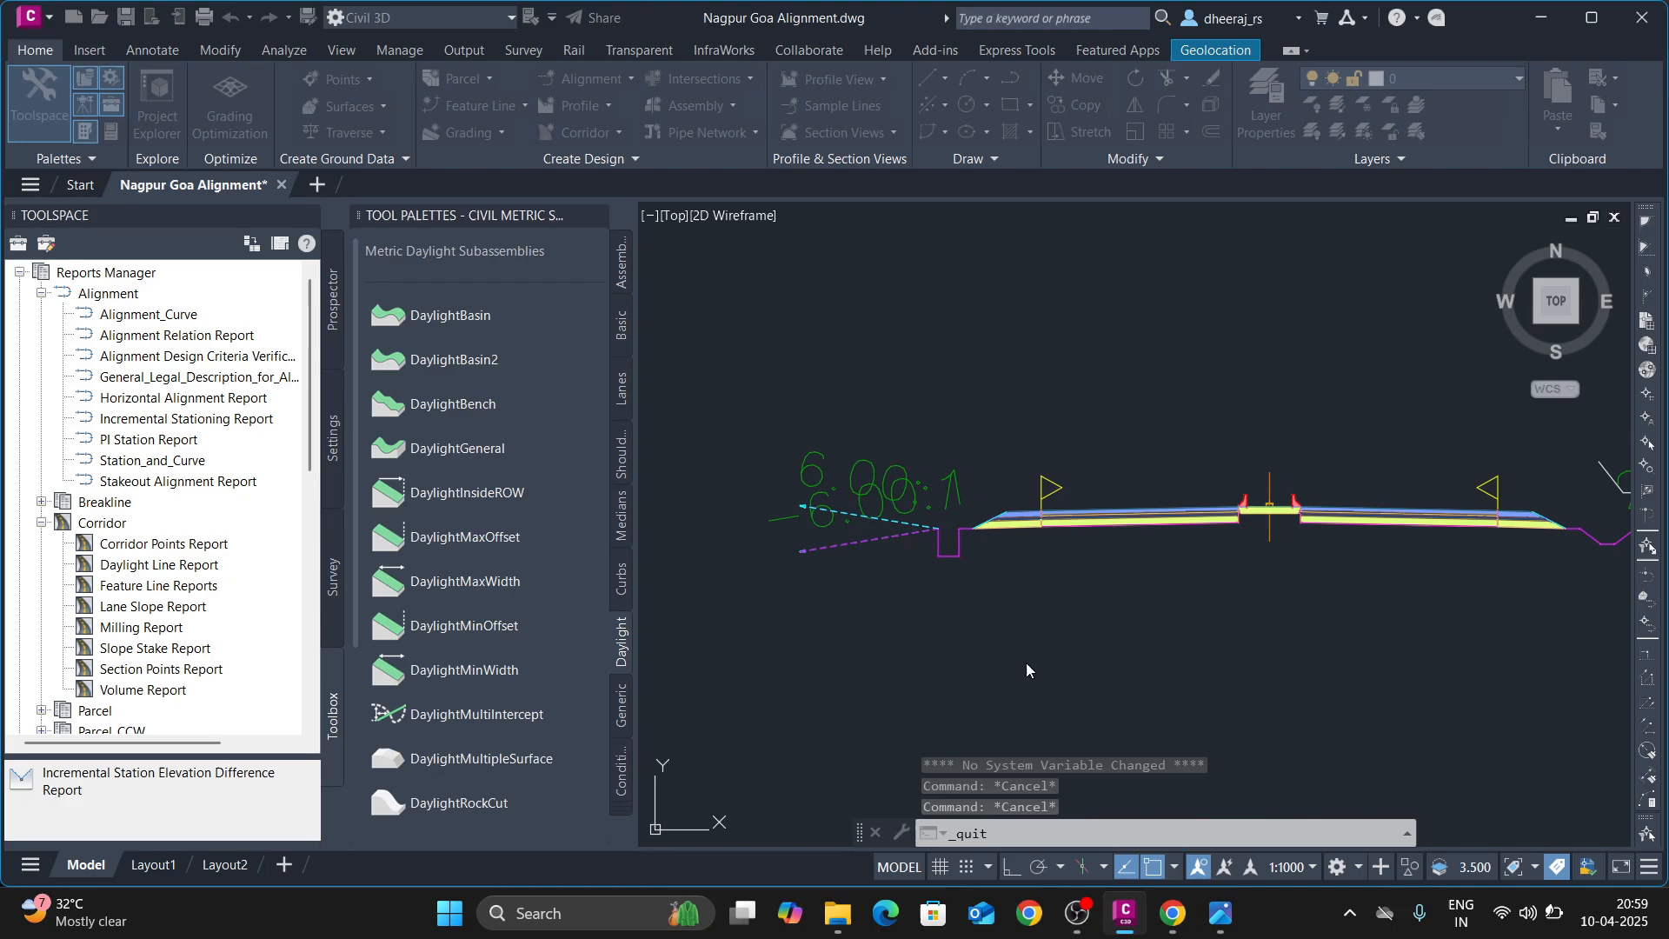
- Switch to WhatsApp Web in Chrome and open the Meta AI chat
left_click(1173, 912)
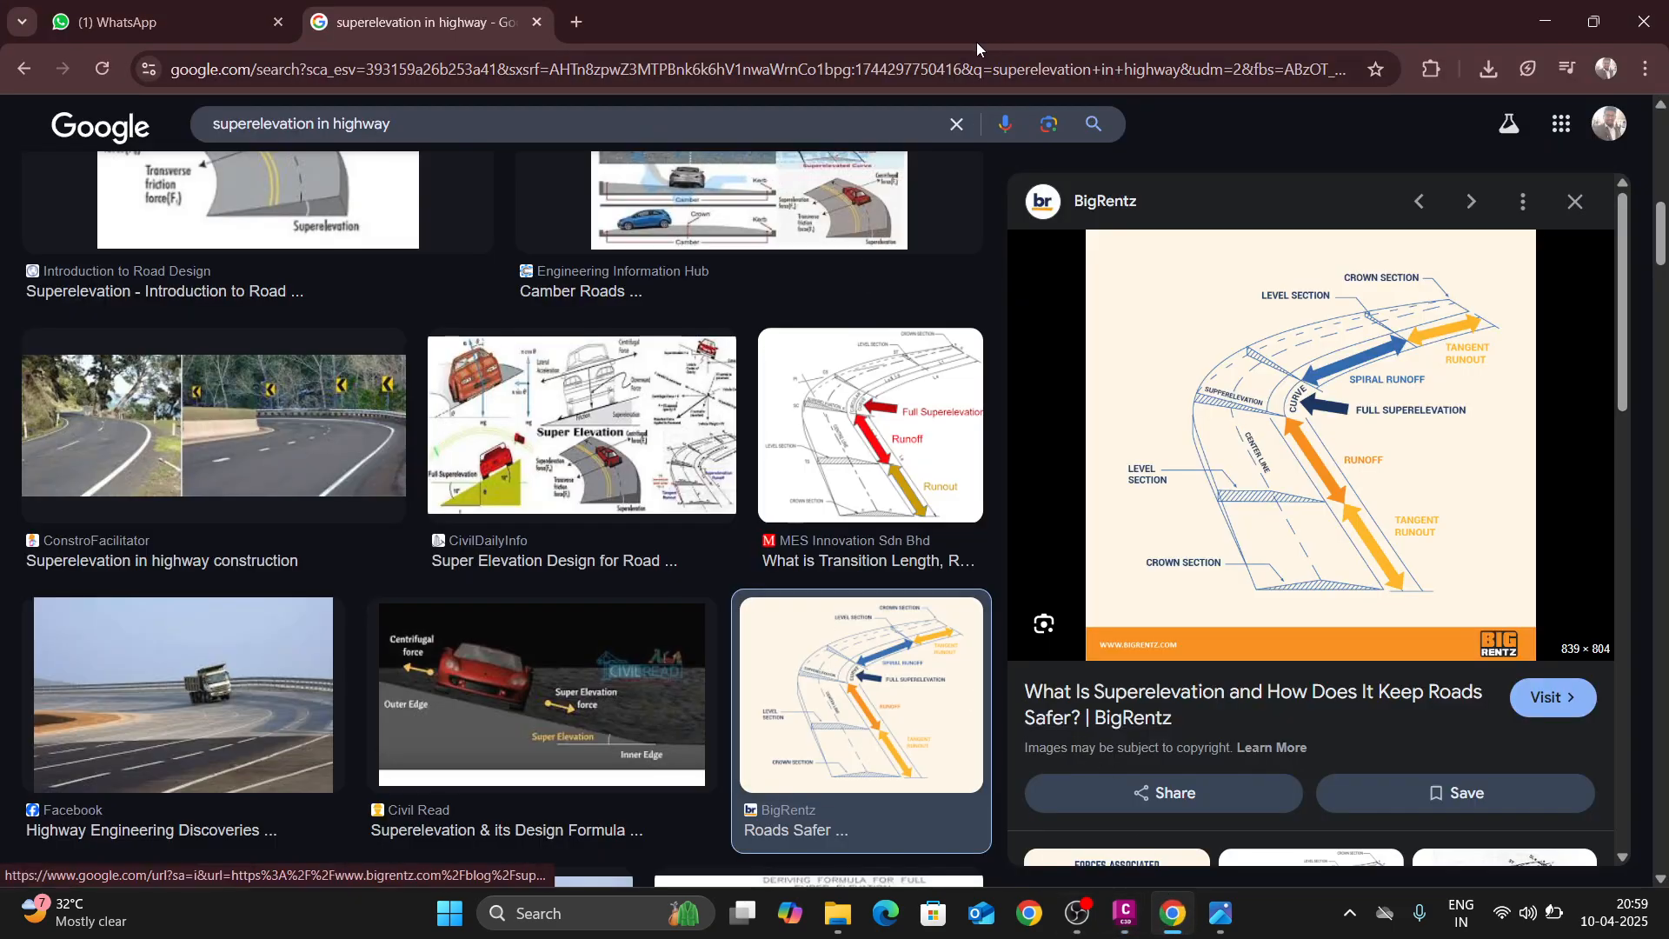
left_click(155, 21)
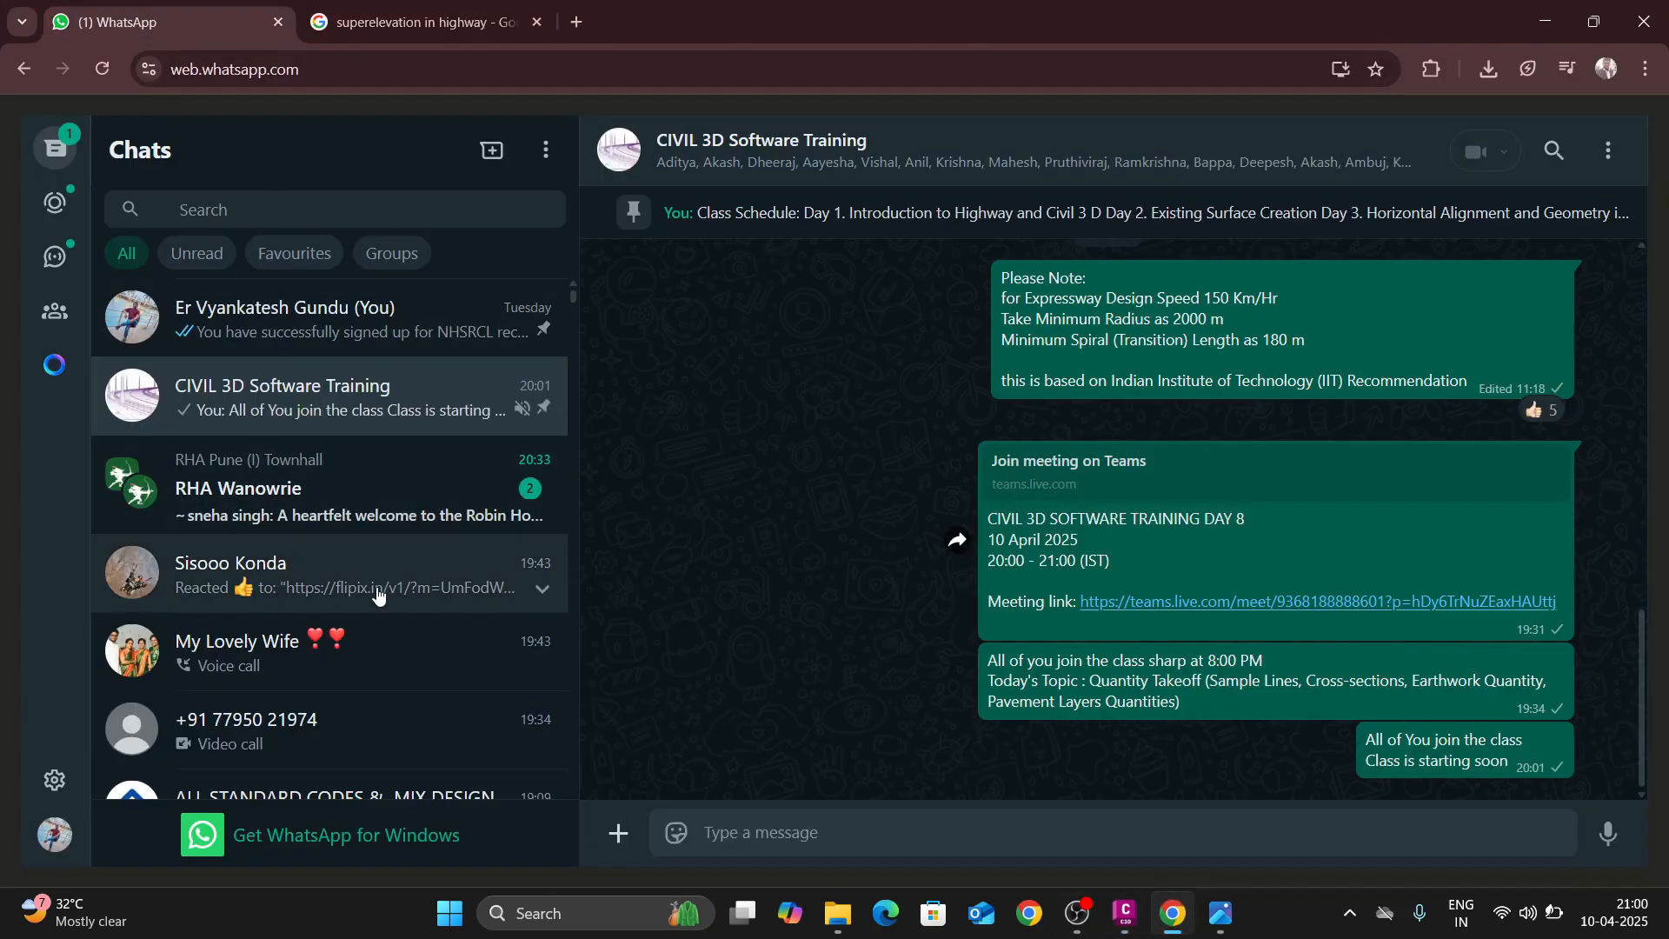
left_click(376, 336)
left_click(379, 419)
left_click(424, 338)
left_click(404, 402)
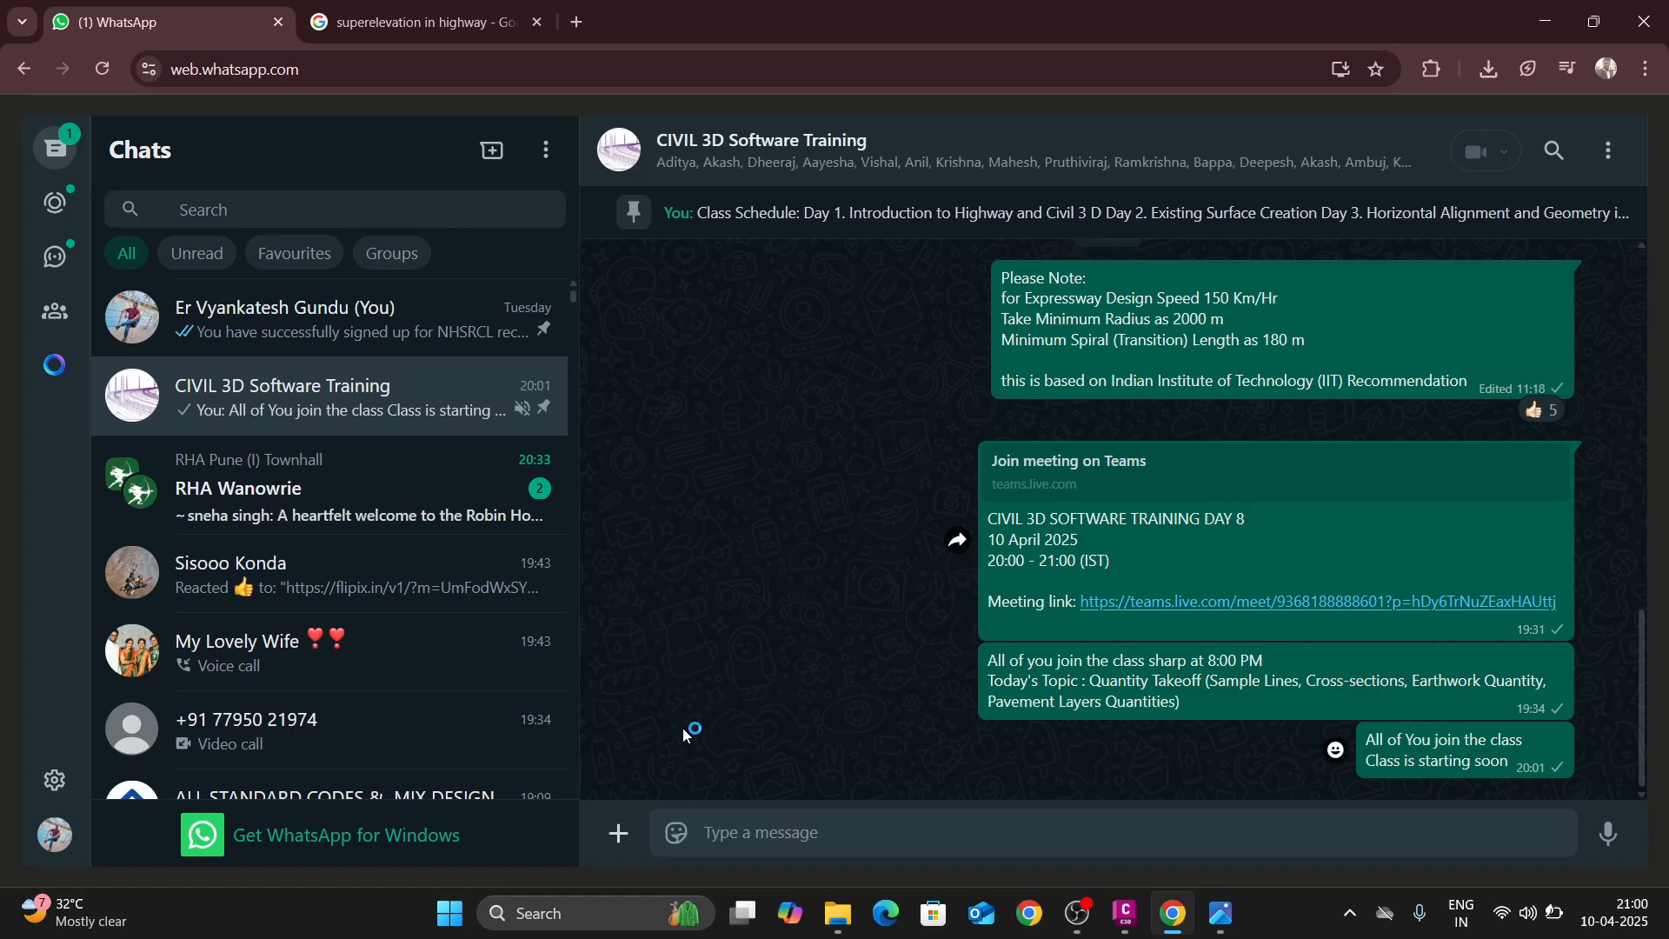
left_click(200, 254)
left_click(127, 254)
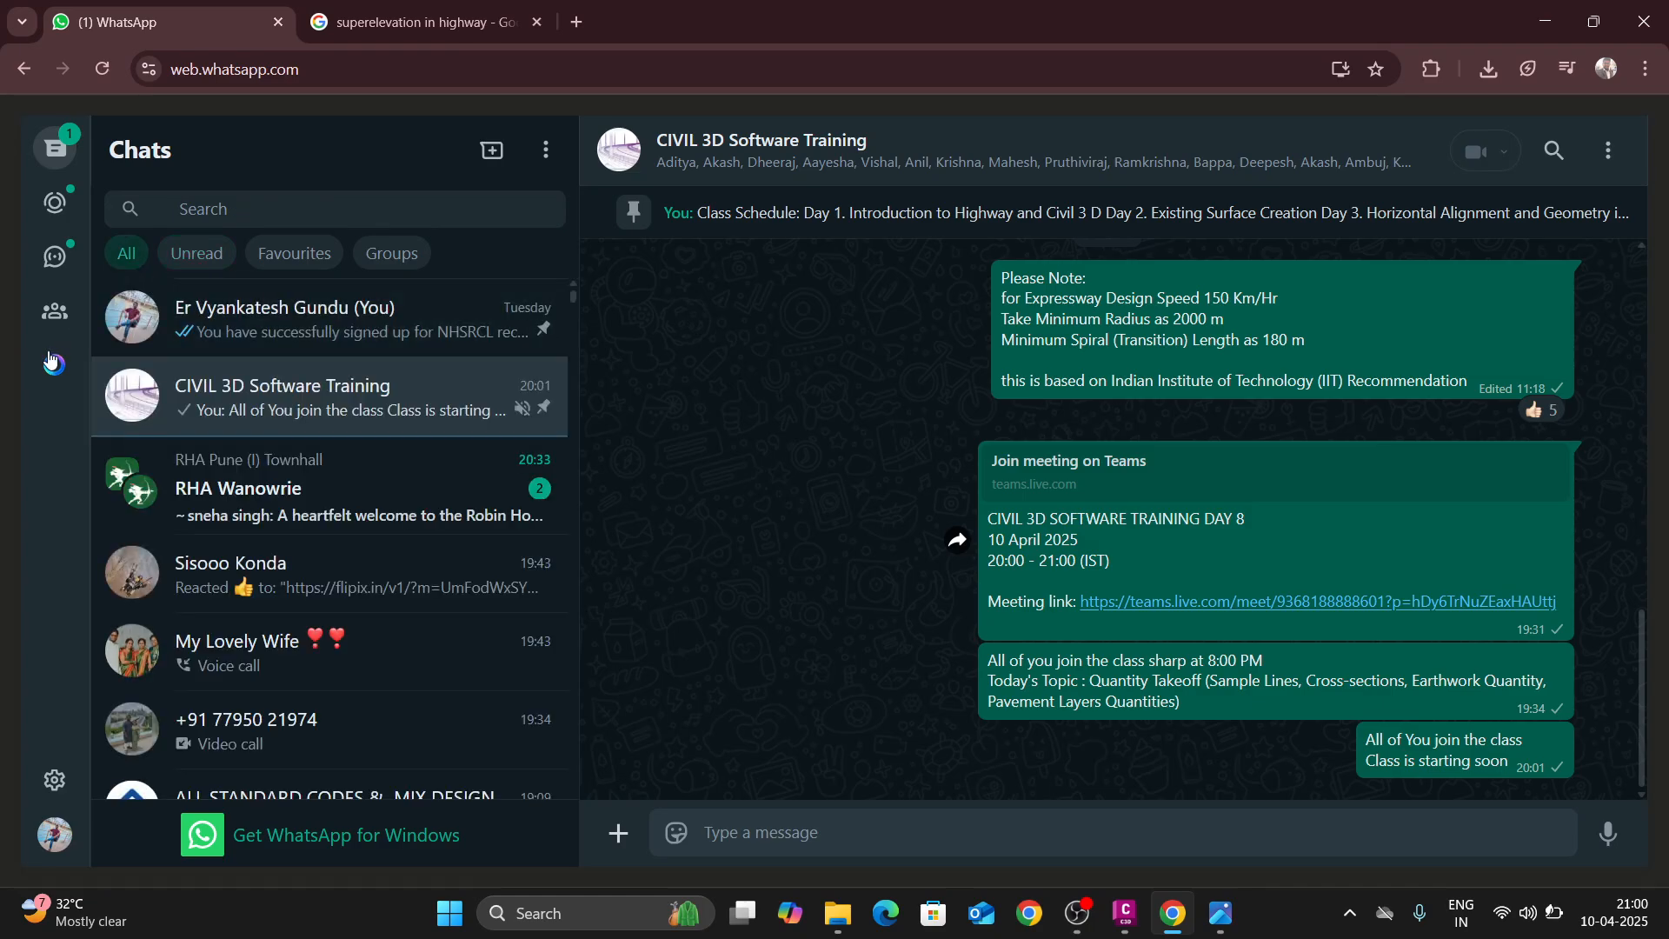
left_click(54, 364)
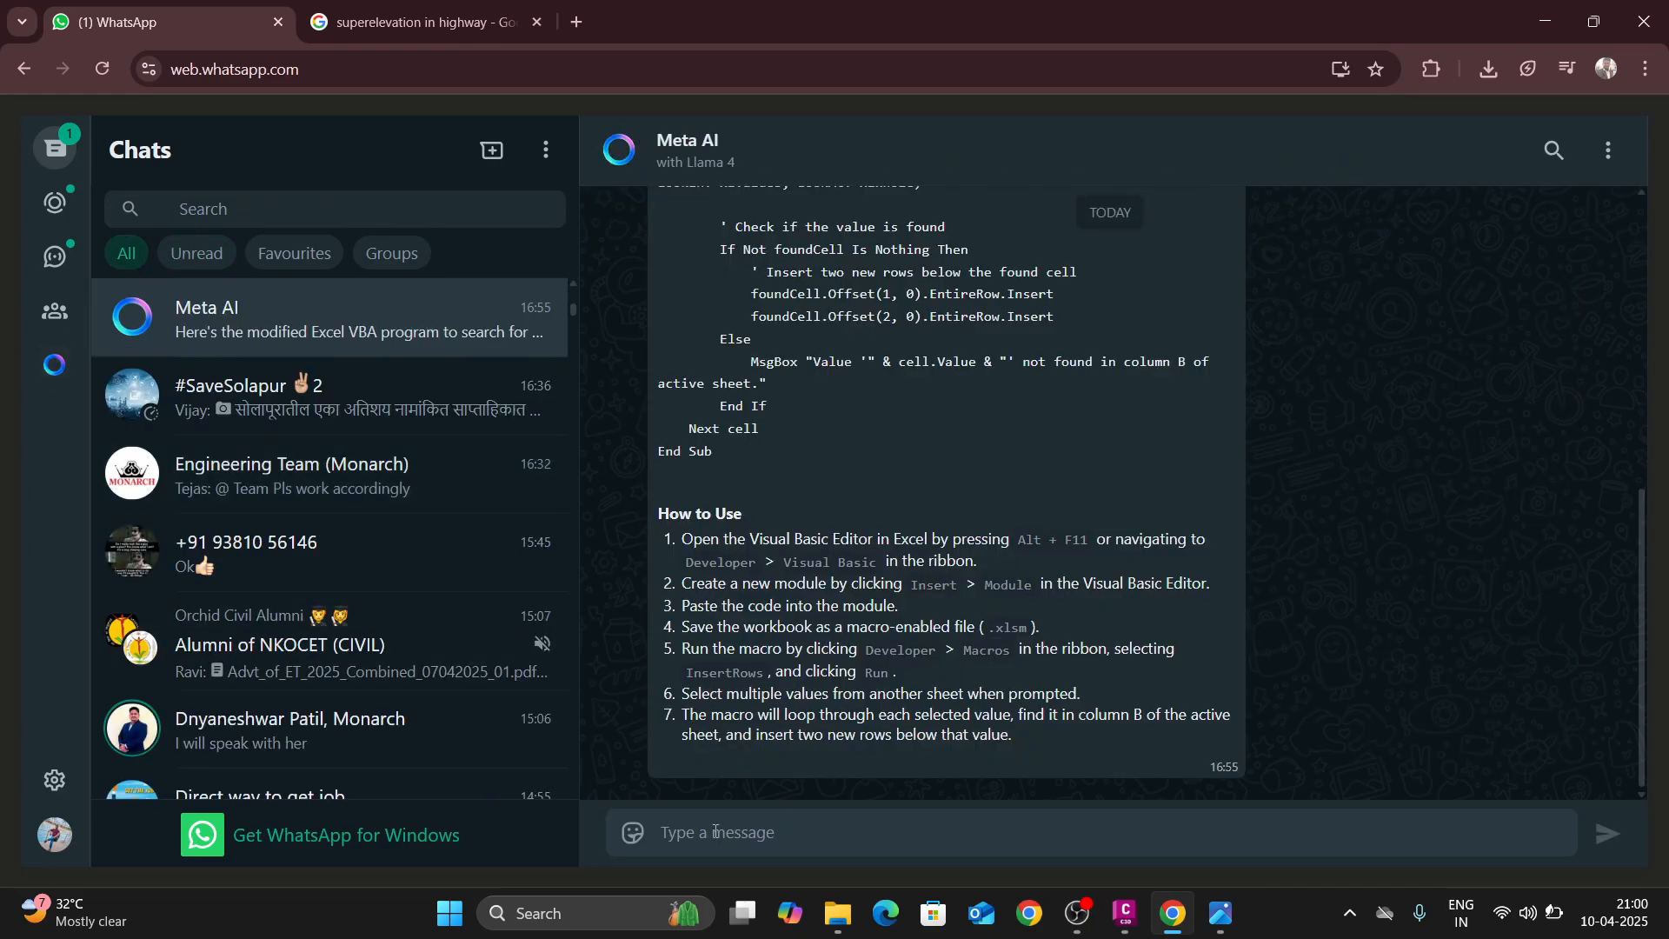
- Send Meta AI the request "Thasnk message to everyone for attending the civil 3d class"
type("Thasnk mes")
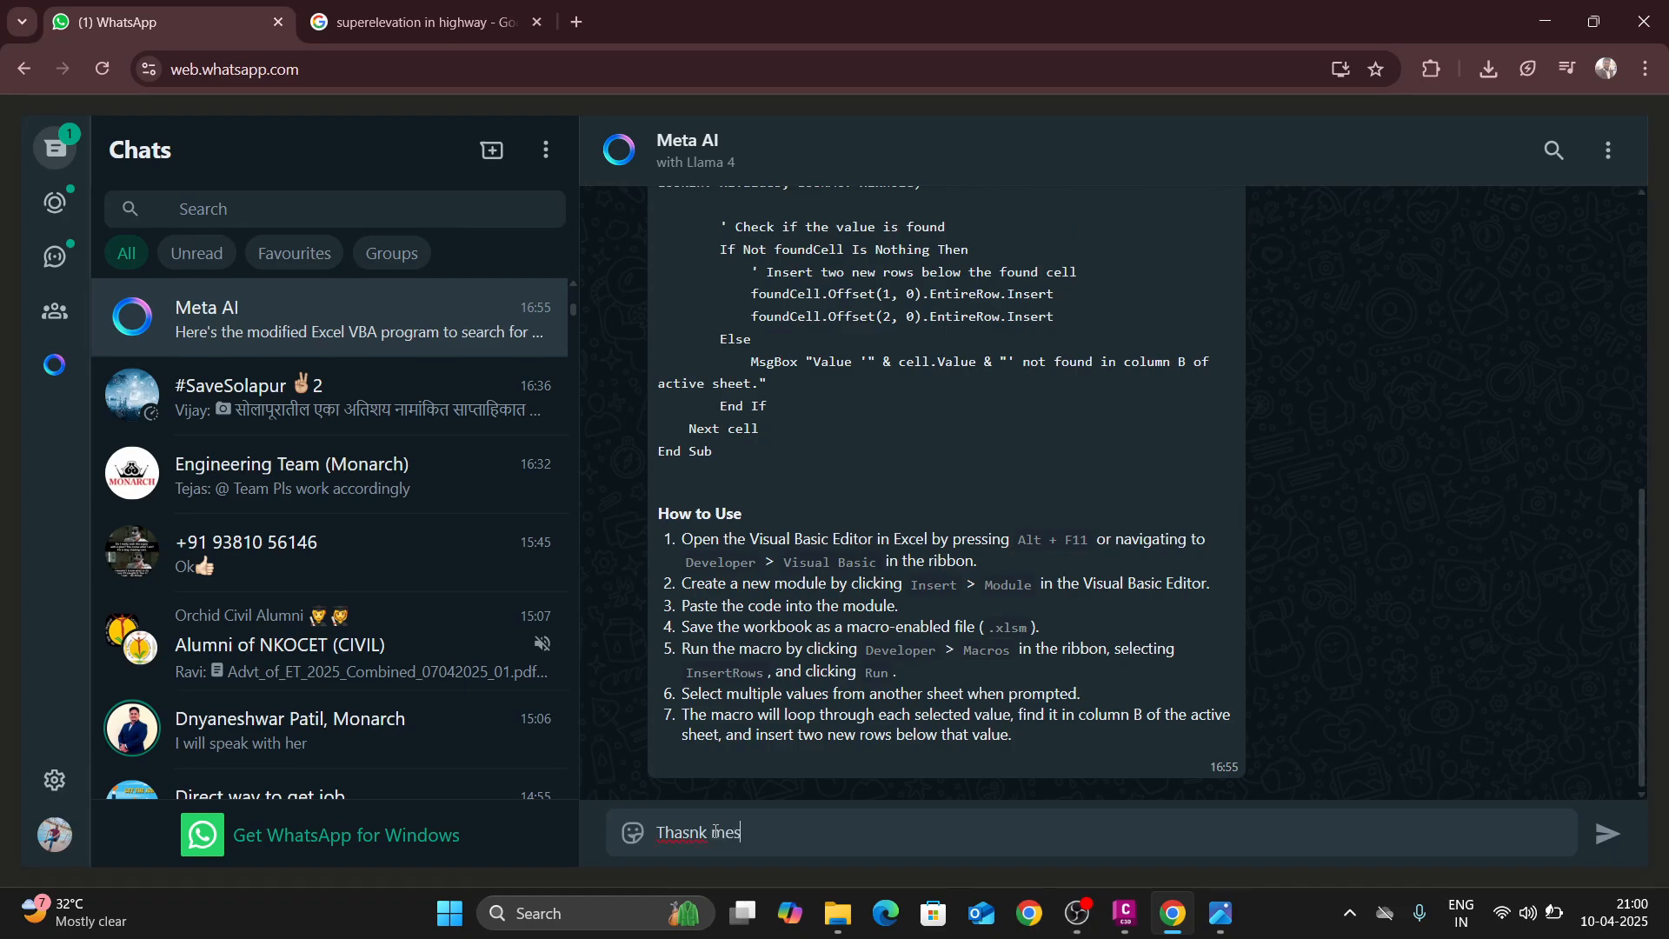
type("sage to everyone ")
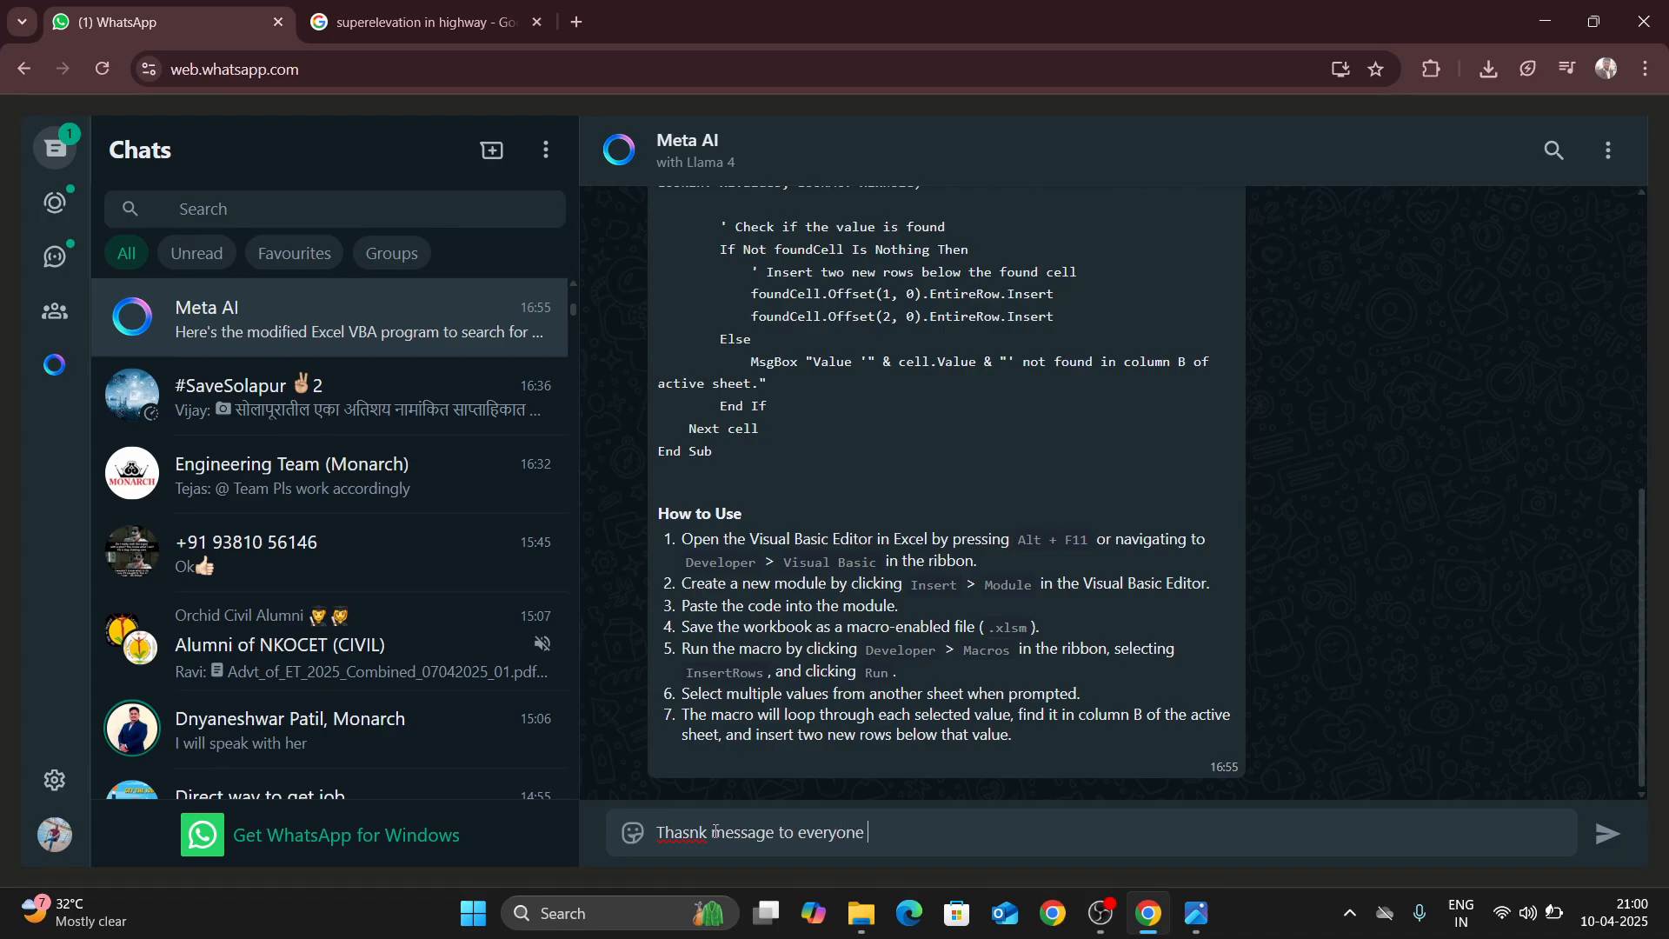
type("for attending the civil 3d ")
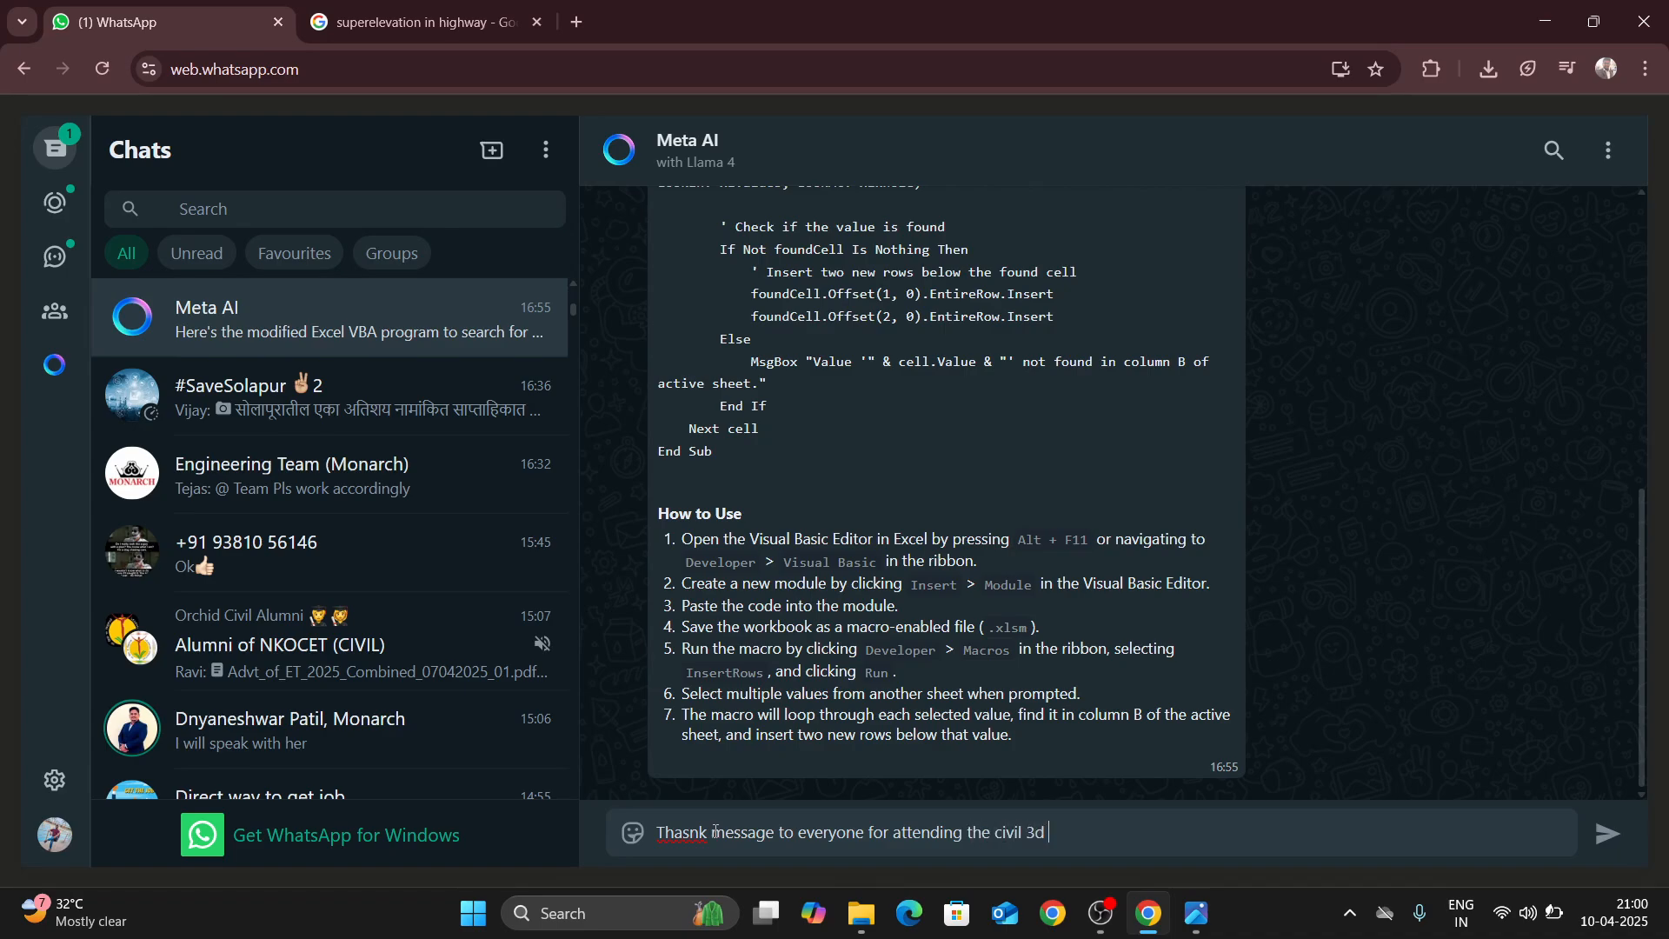
type("class")
key("Return")
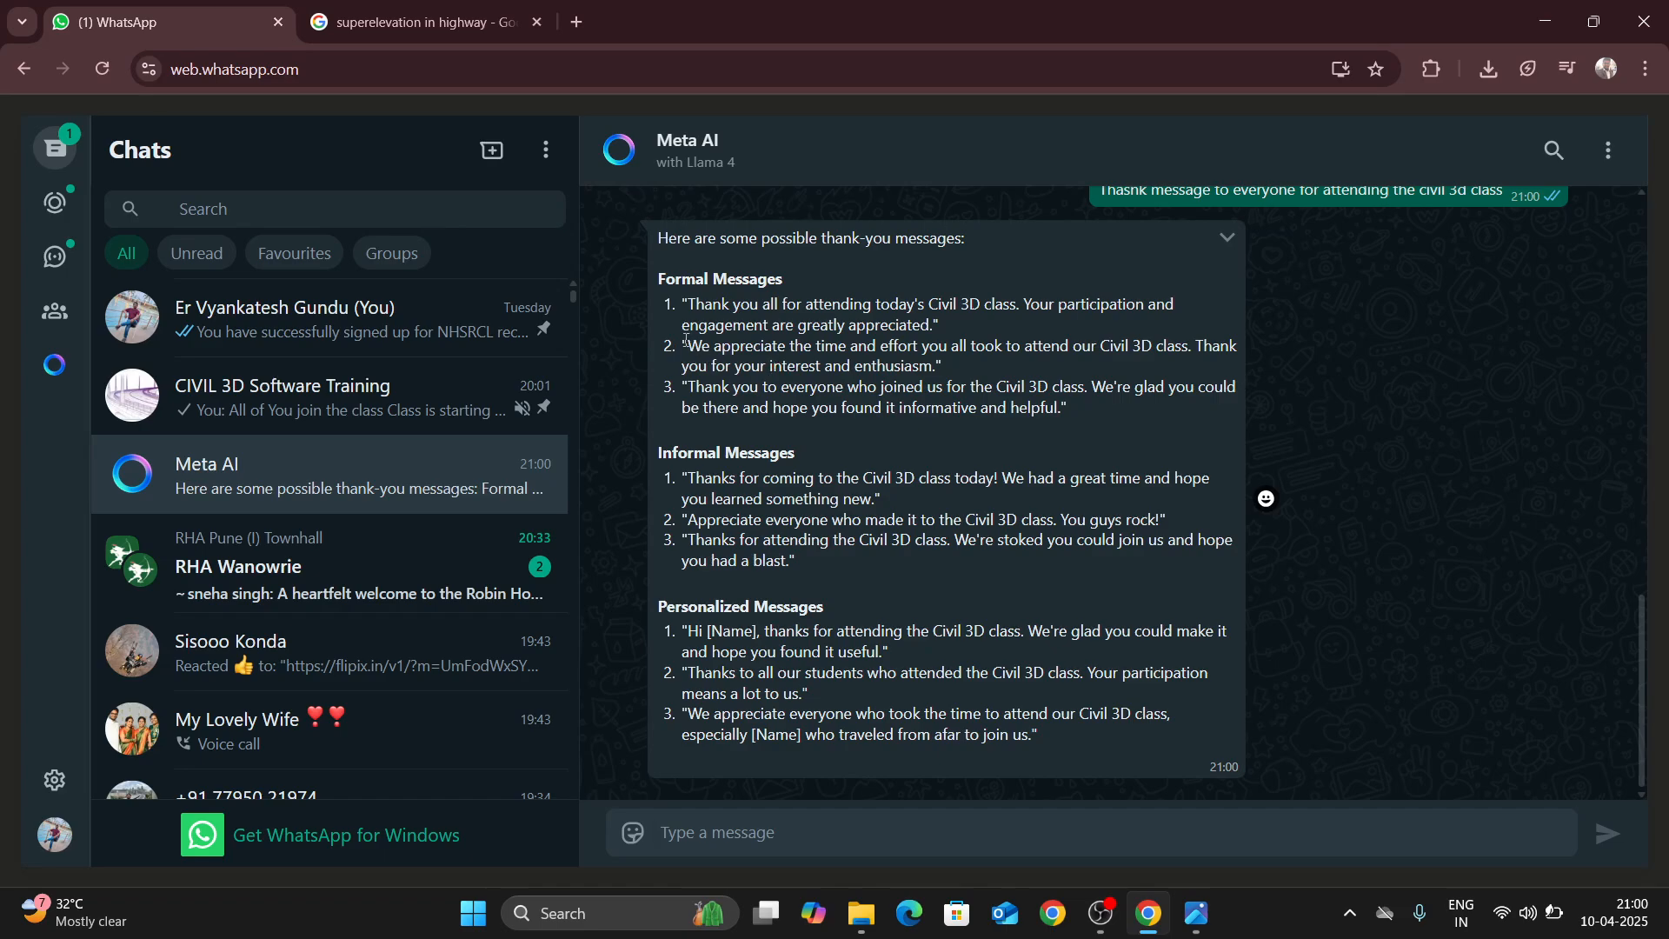
- Copy Meta AI's second formal thank-you message and open the CIVIL 3D Software Training group chat
left_click_drag(684, 346, 945, 372)
key("ctrl+c")
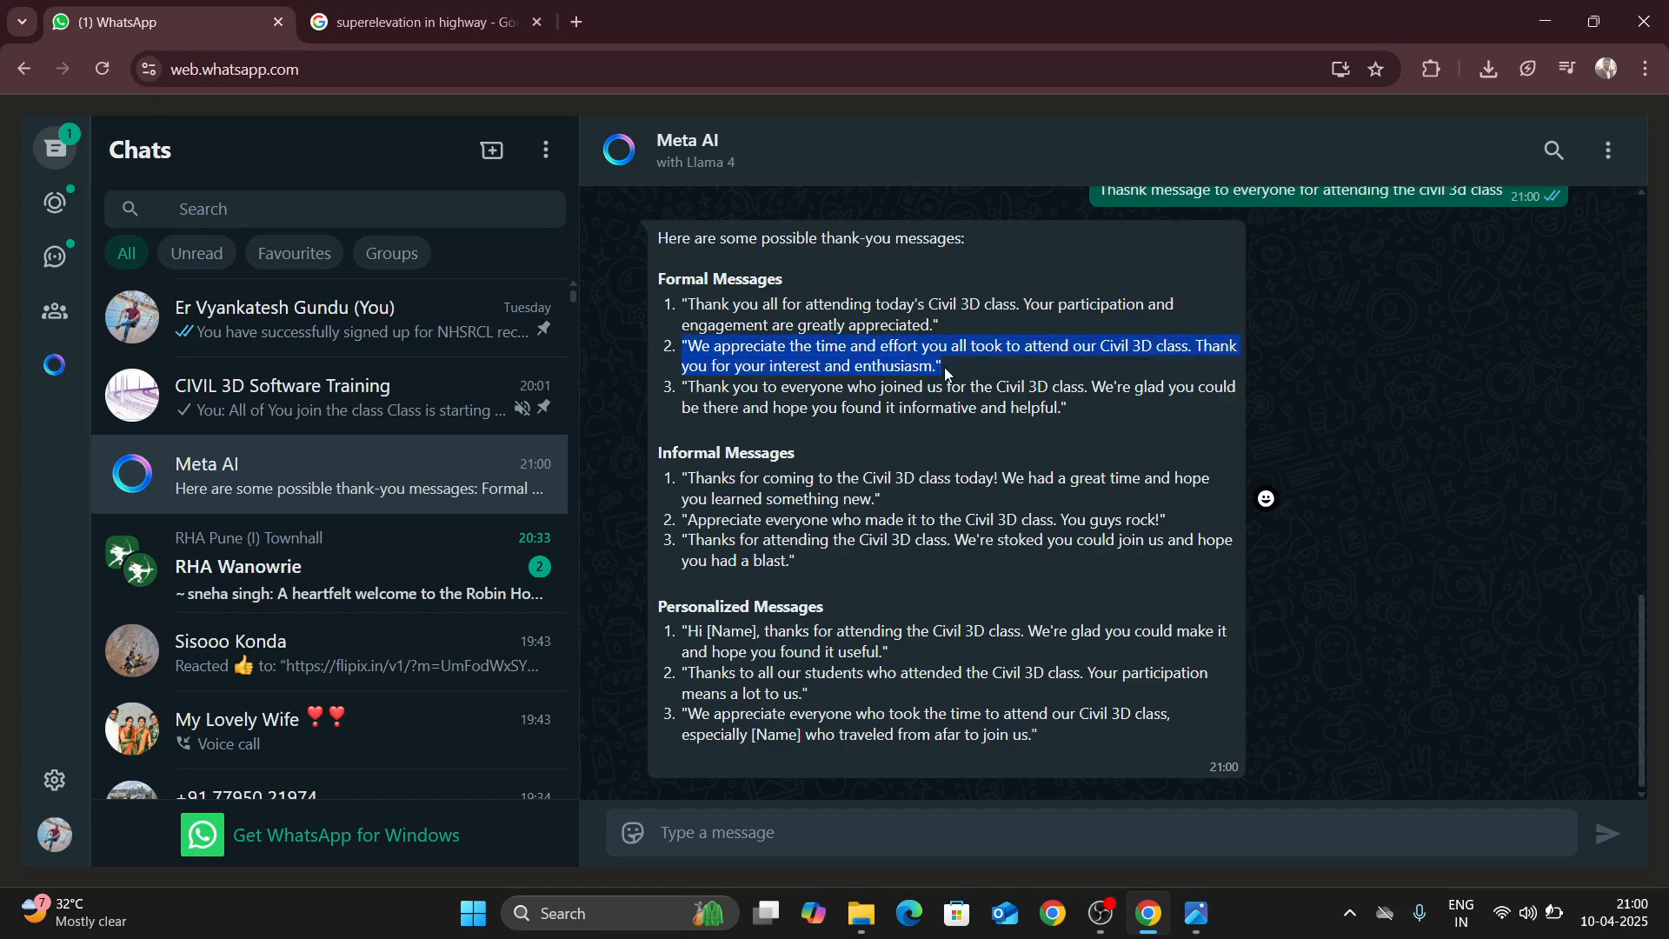
left_click(299, 416)
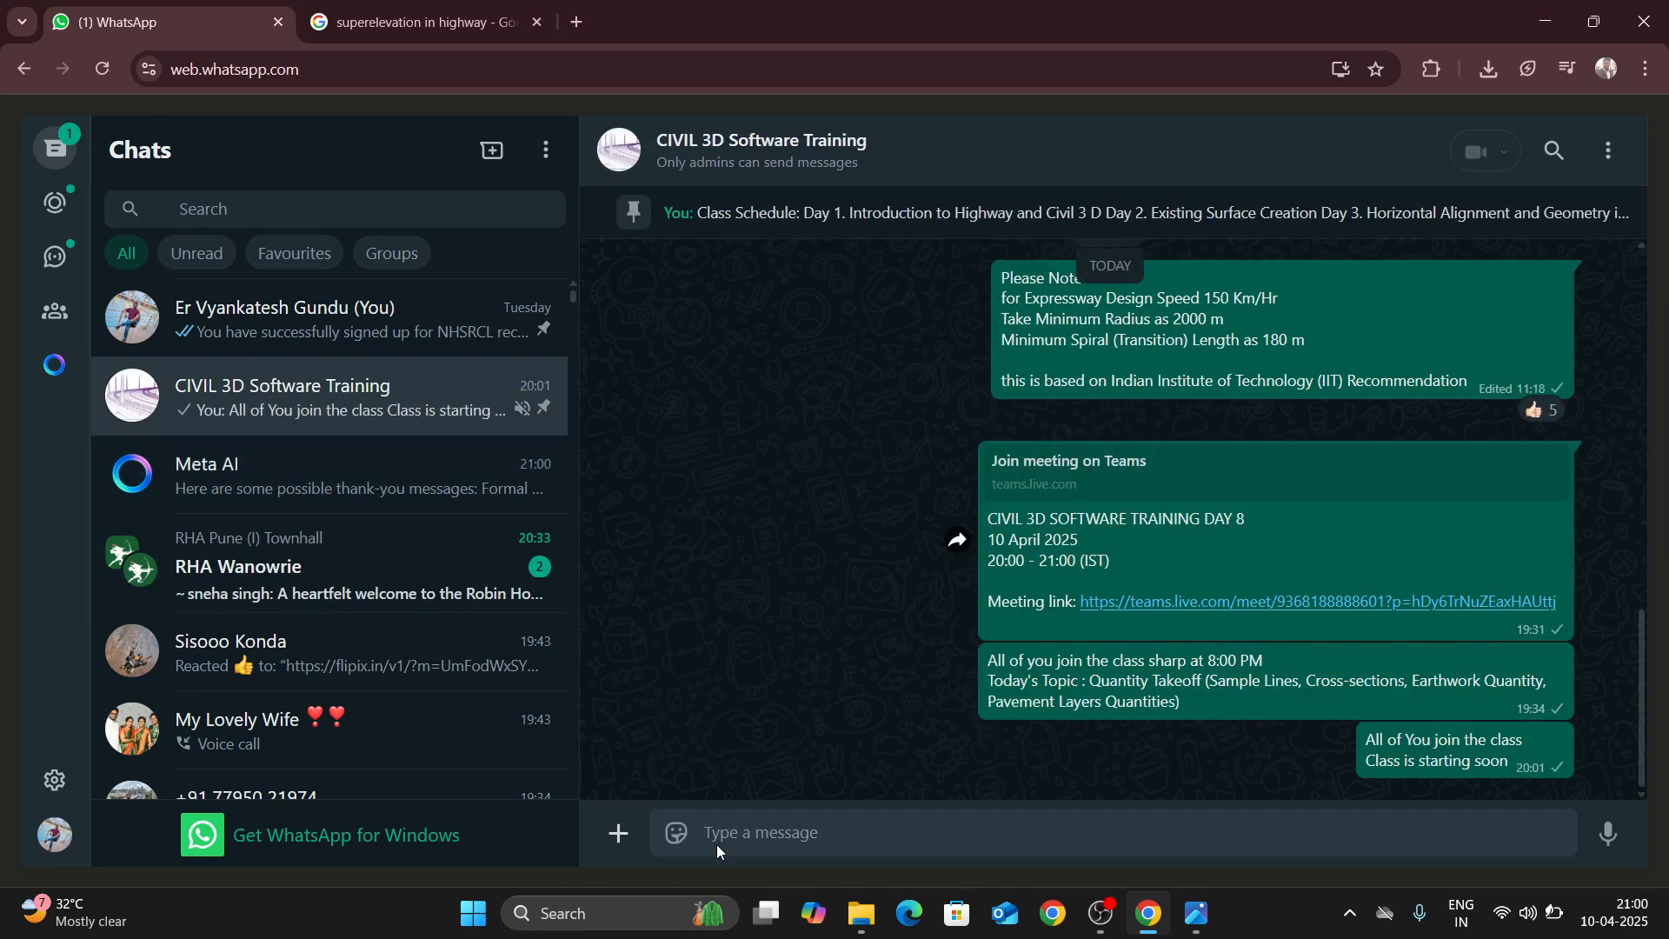
- Draft a message starting with "Today's the last class were done" and paste the copied thank-you text on the line below
type("Today")
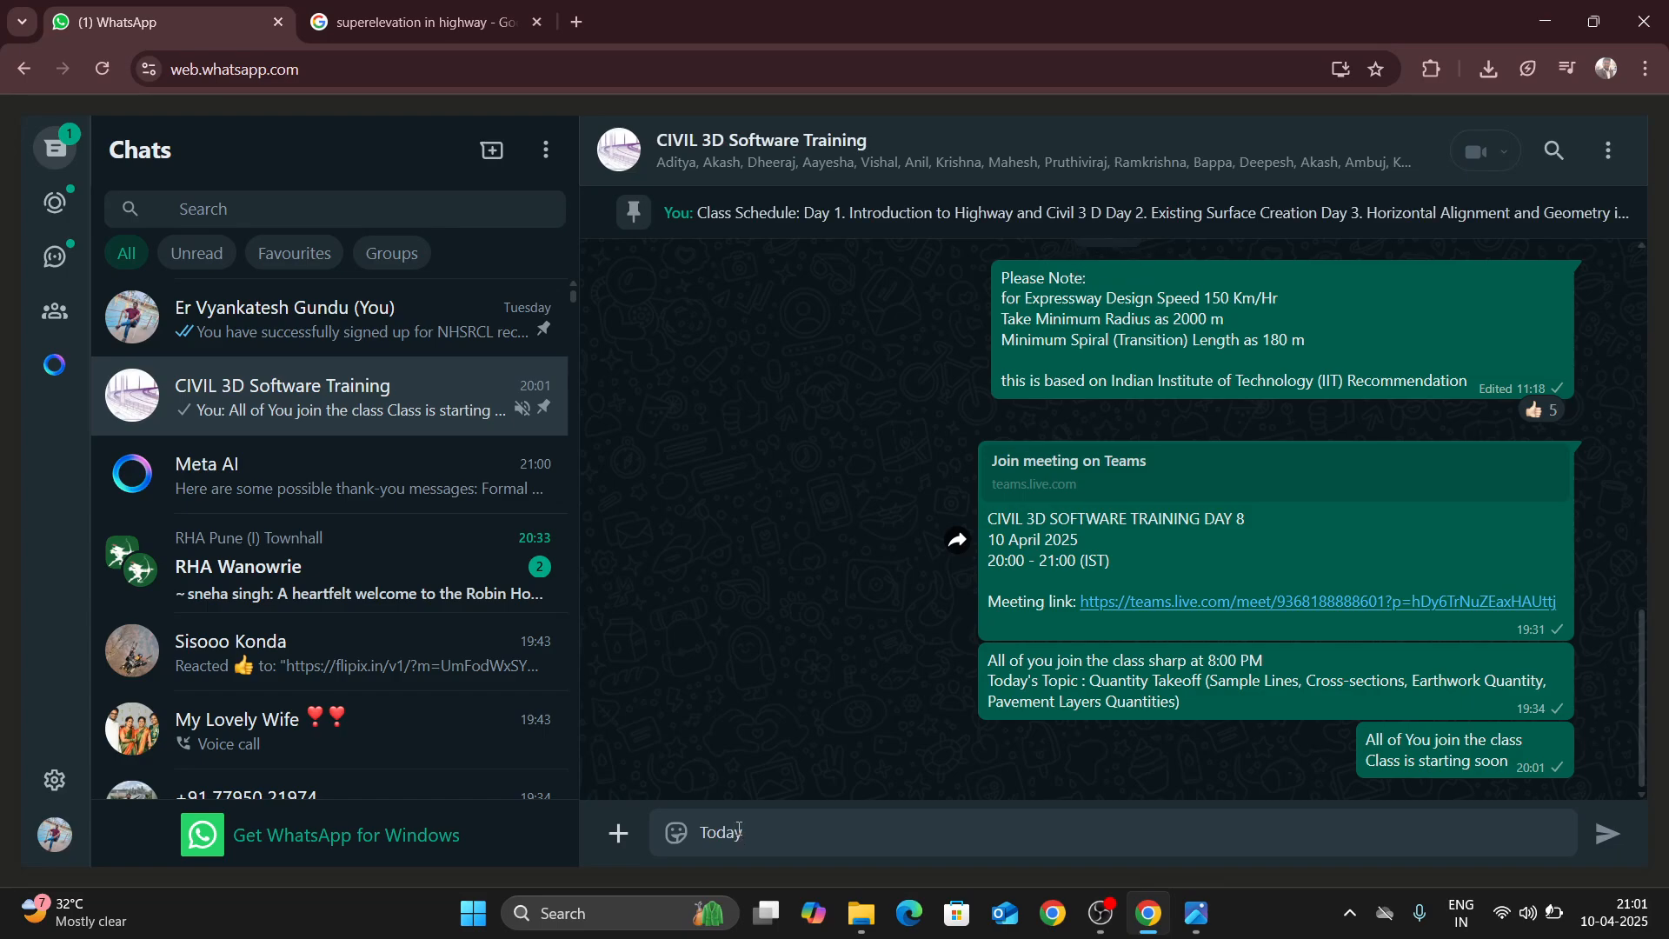
type("'s the last class were done")
key("shift+Return")
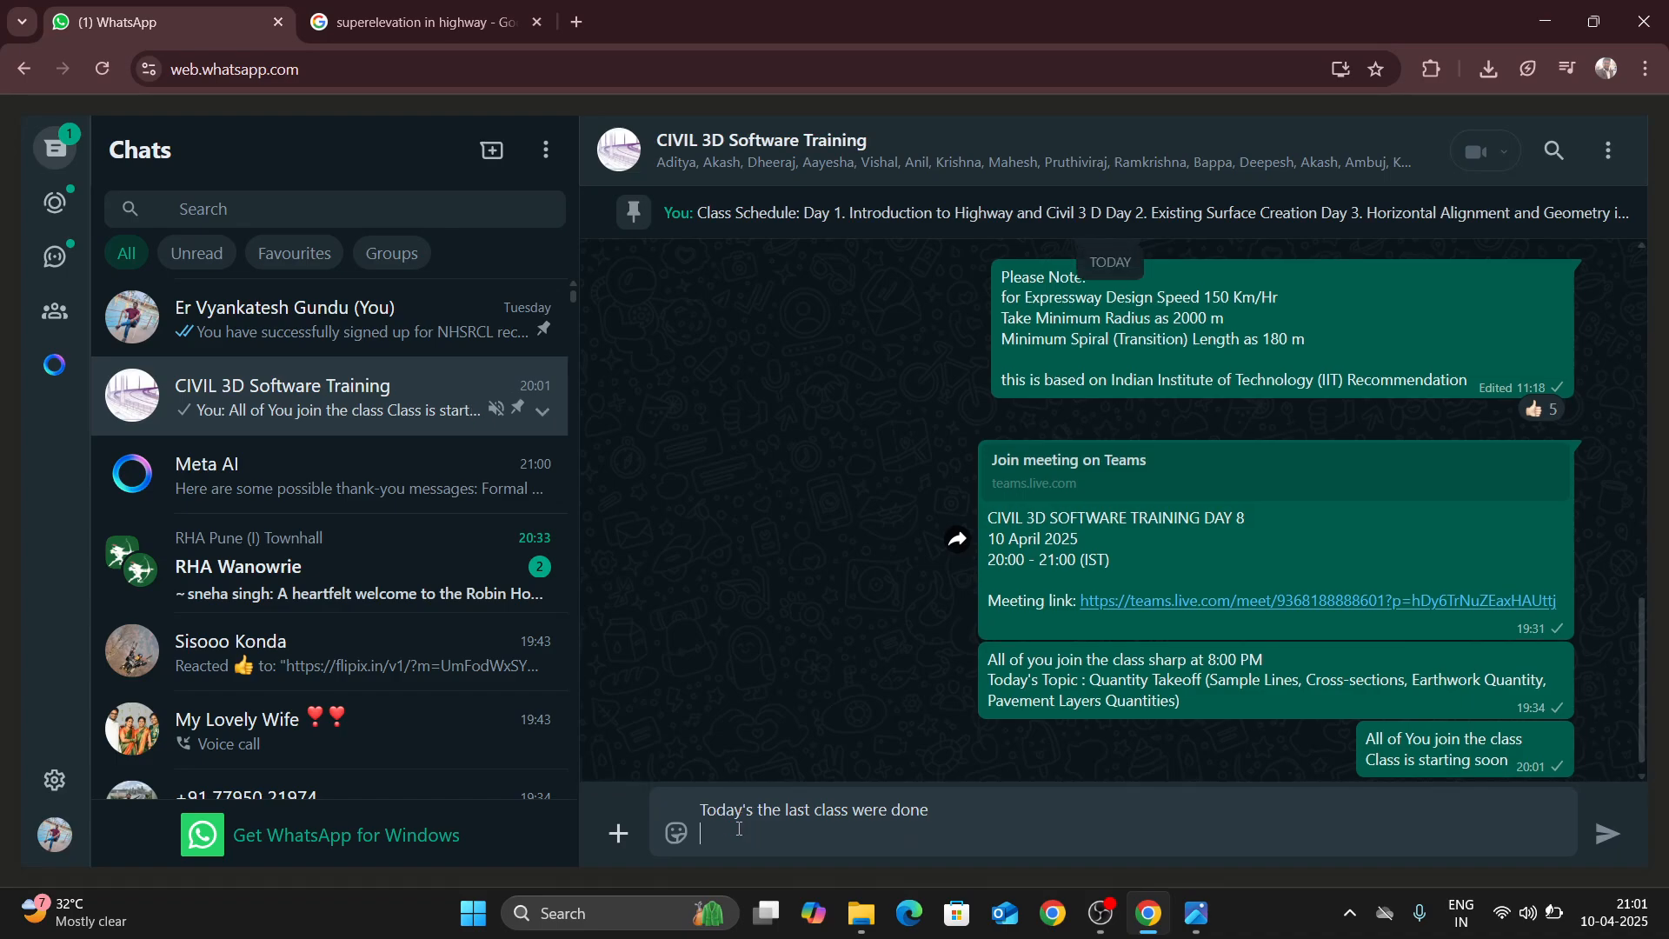
key("ctrl+v")
left_click(709, 817)
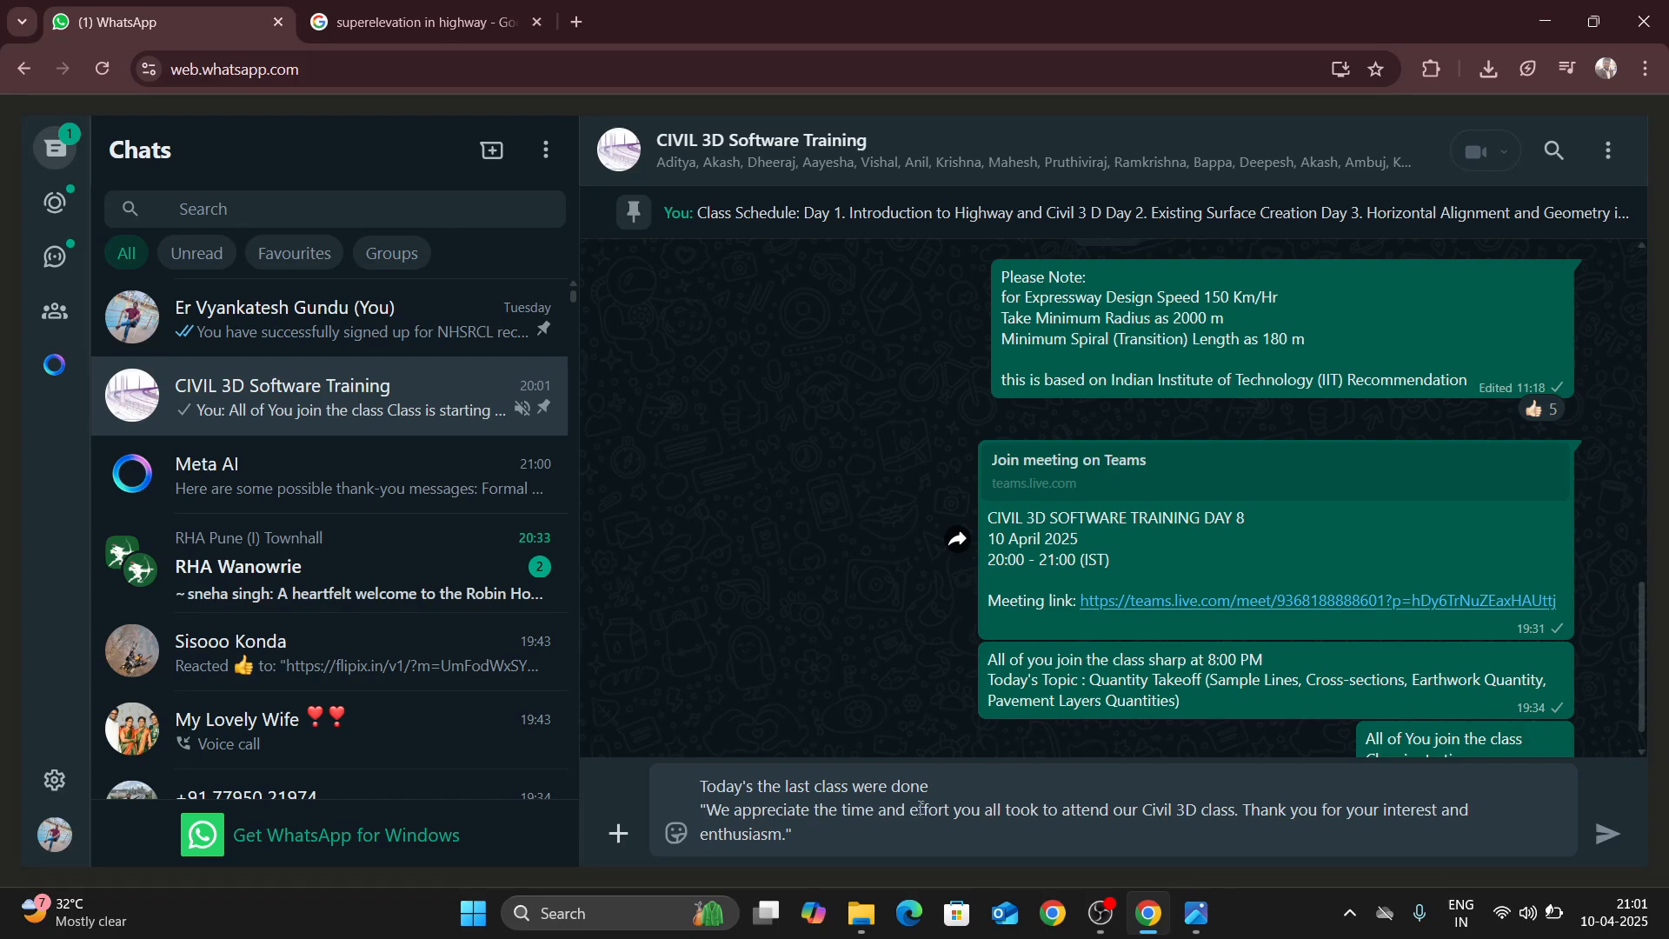
- Delete the opening line "Today's the last class were done" so the draft starts with the thank-you text
left_click_drag(957, 793, 700, 788)
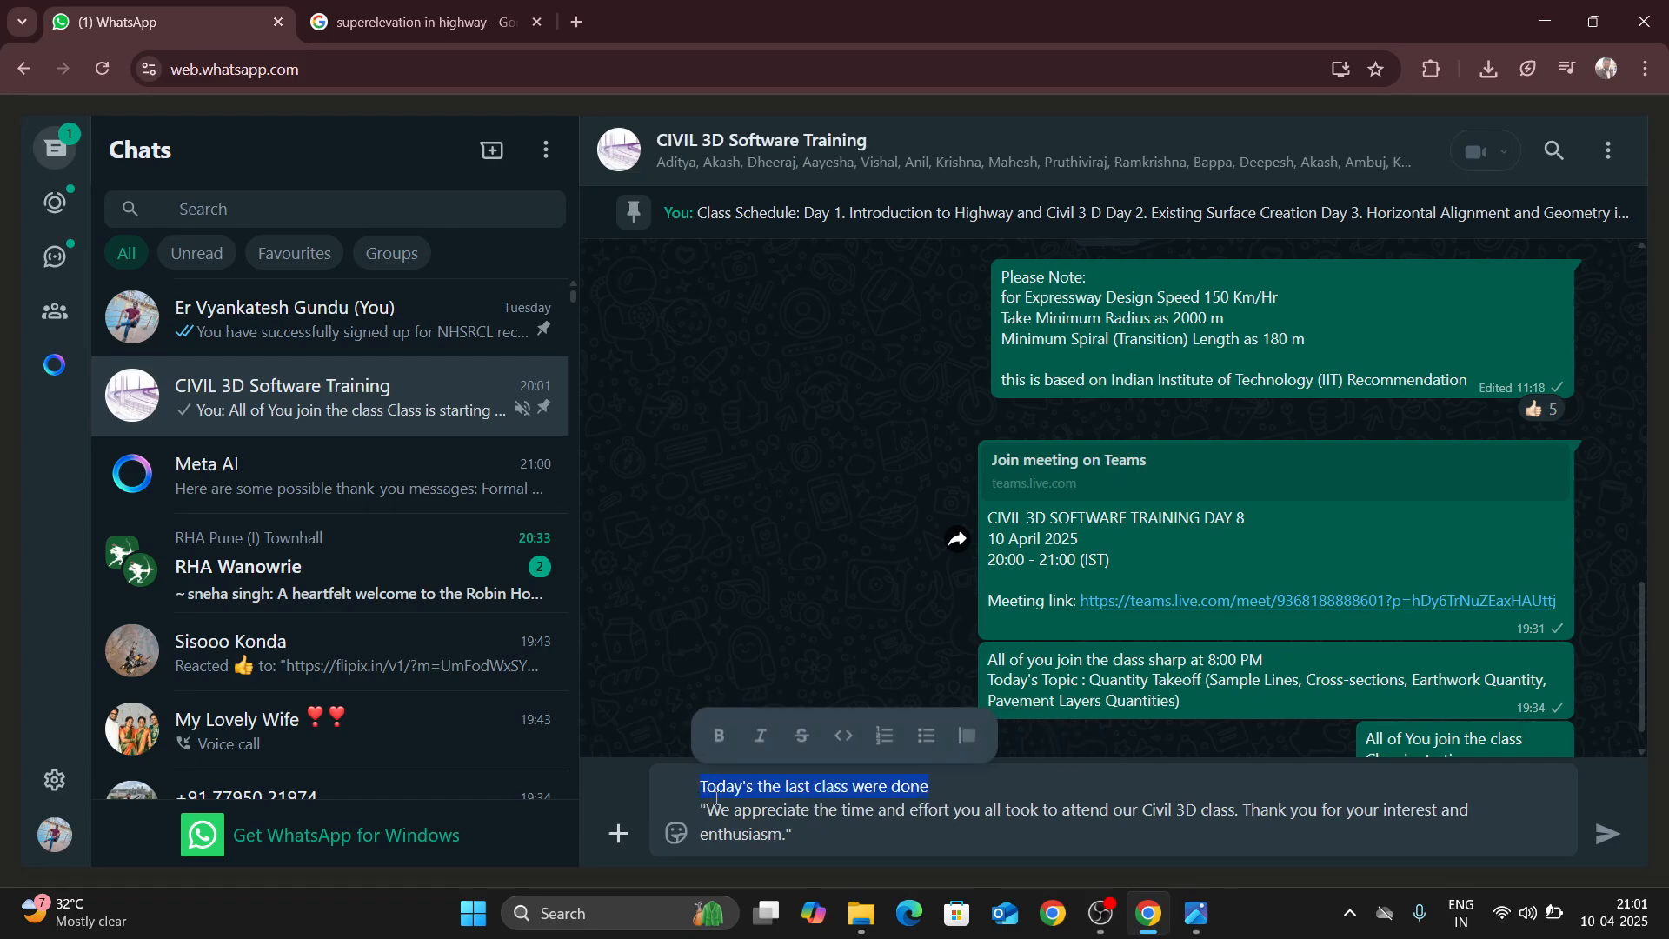
key("BackSpace")
key("Delete")
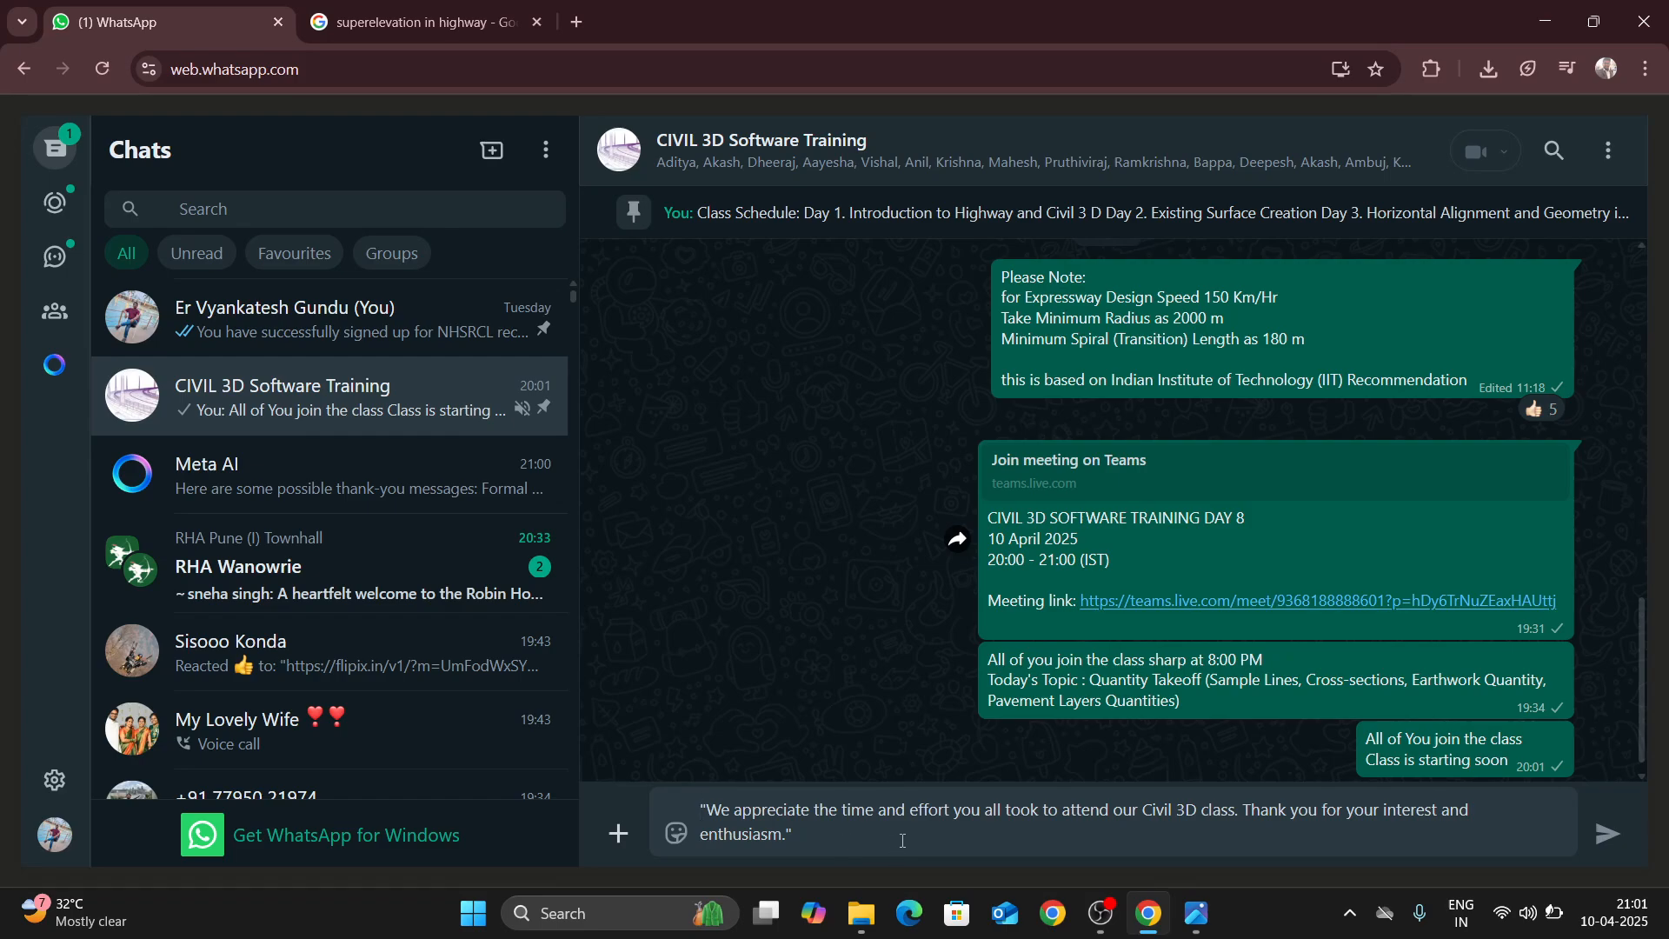
left_click(1244, 812)
key("shift+Return")
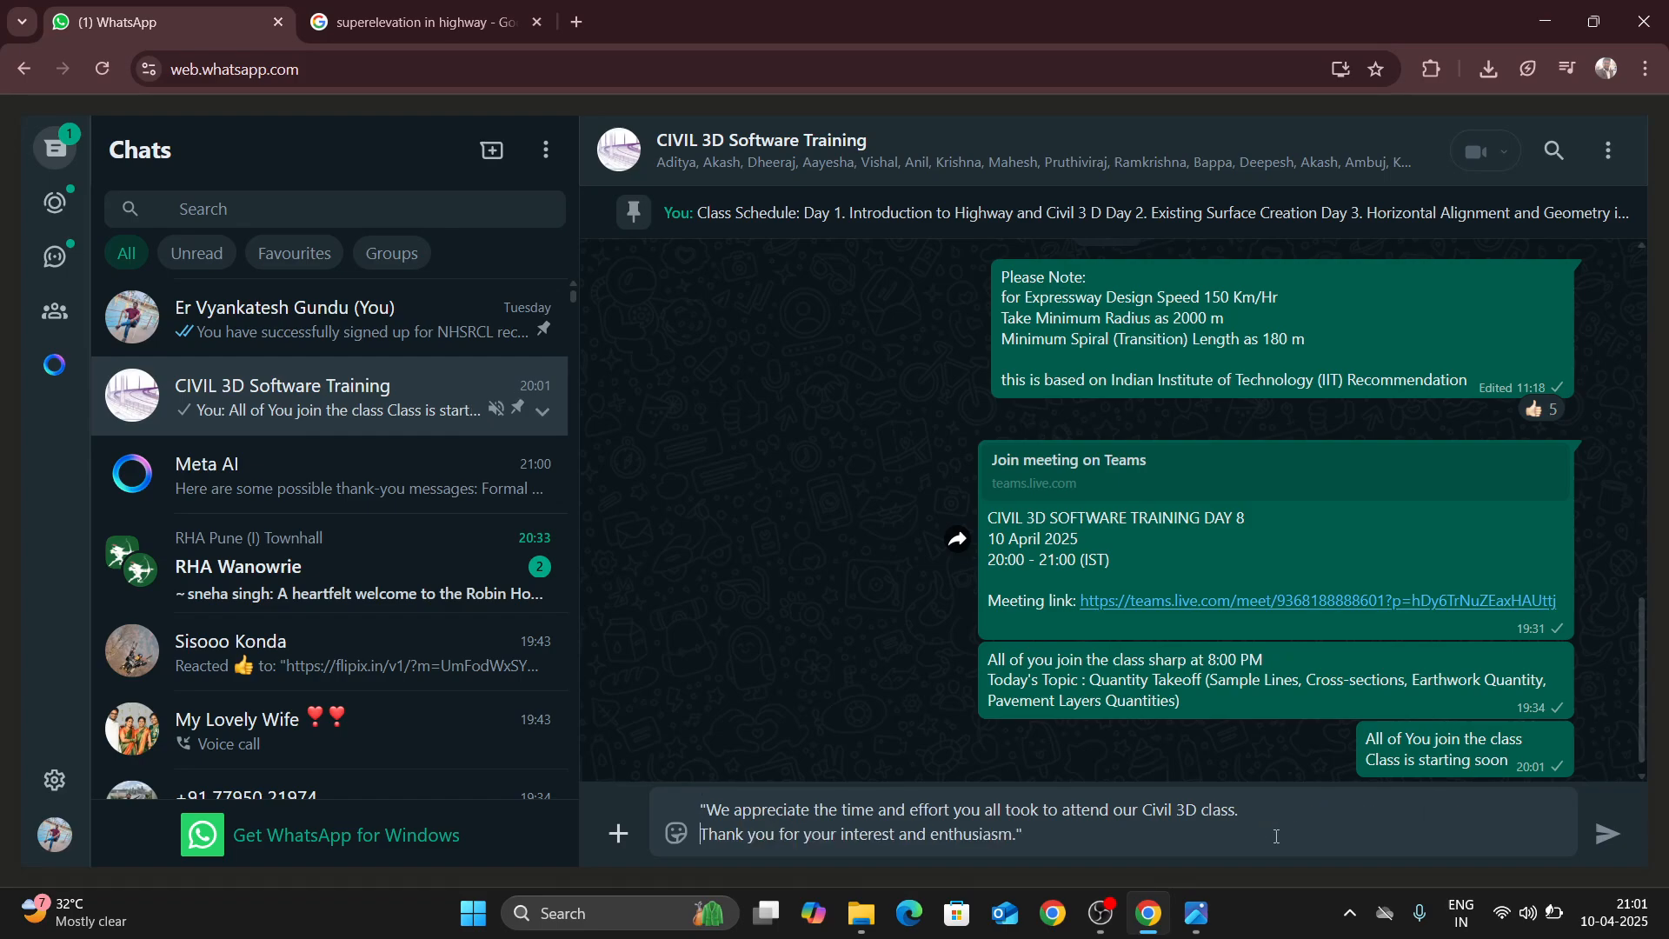
key("BackSpace")
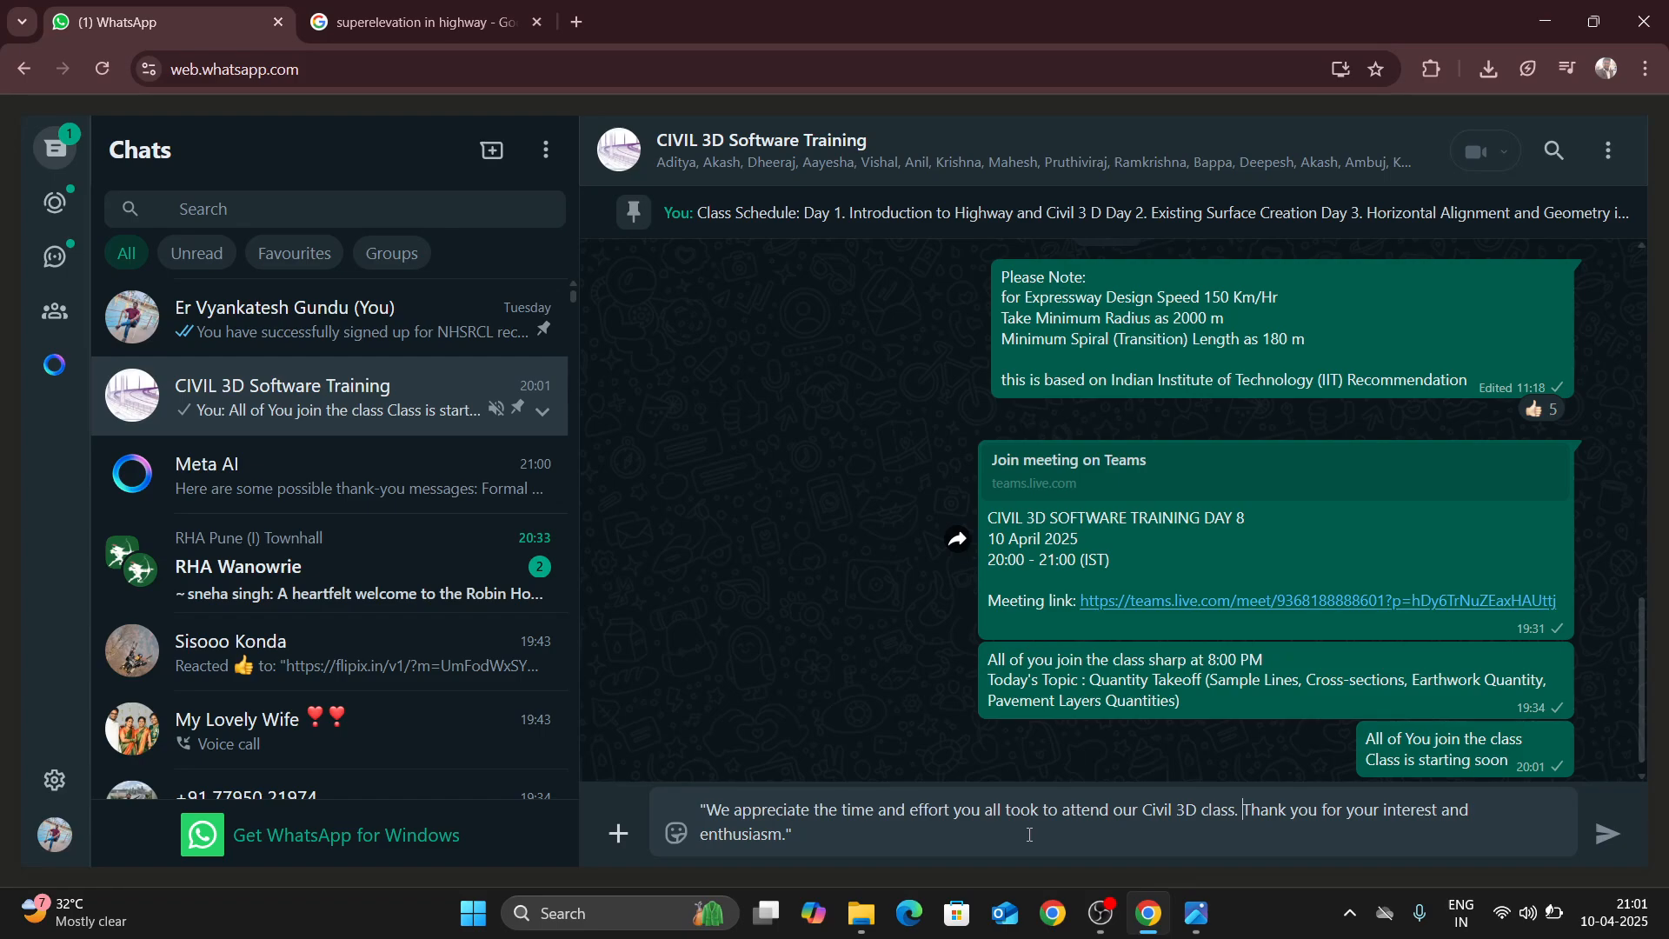
- Add the line "now i declare that the CIVIL 3 D Classes are over" below the thank-you text
left_click(1029, 834)
key("shift+Return")
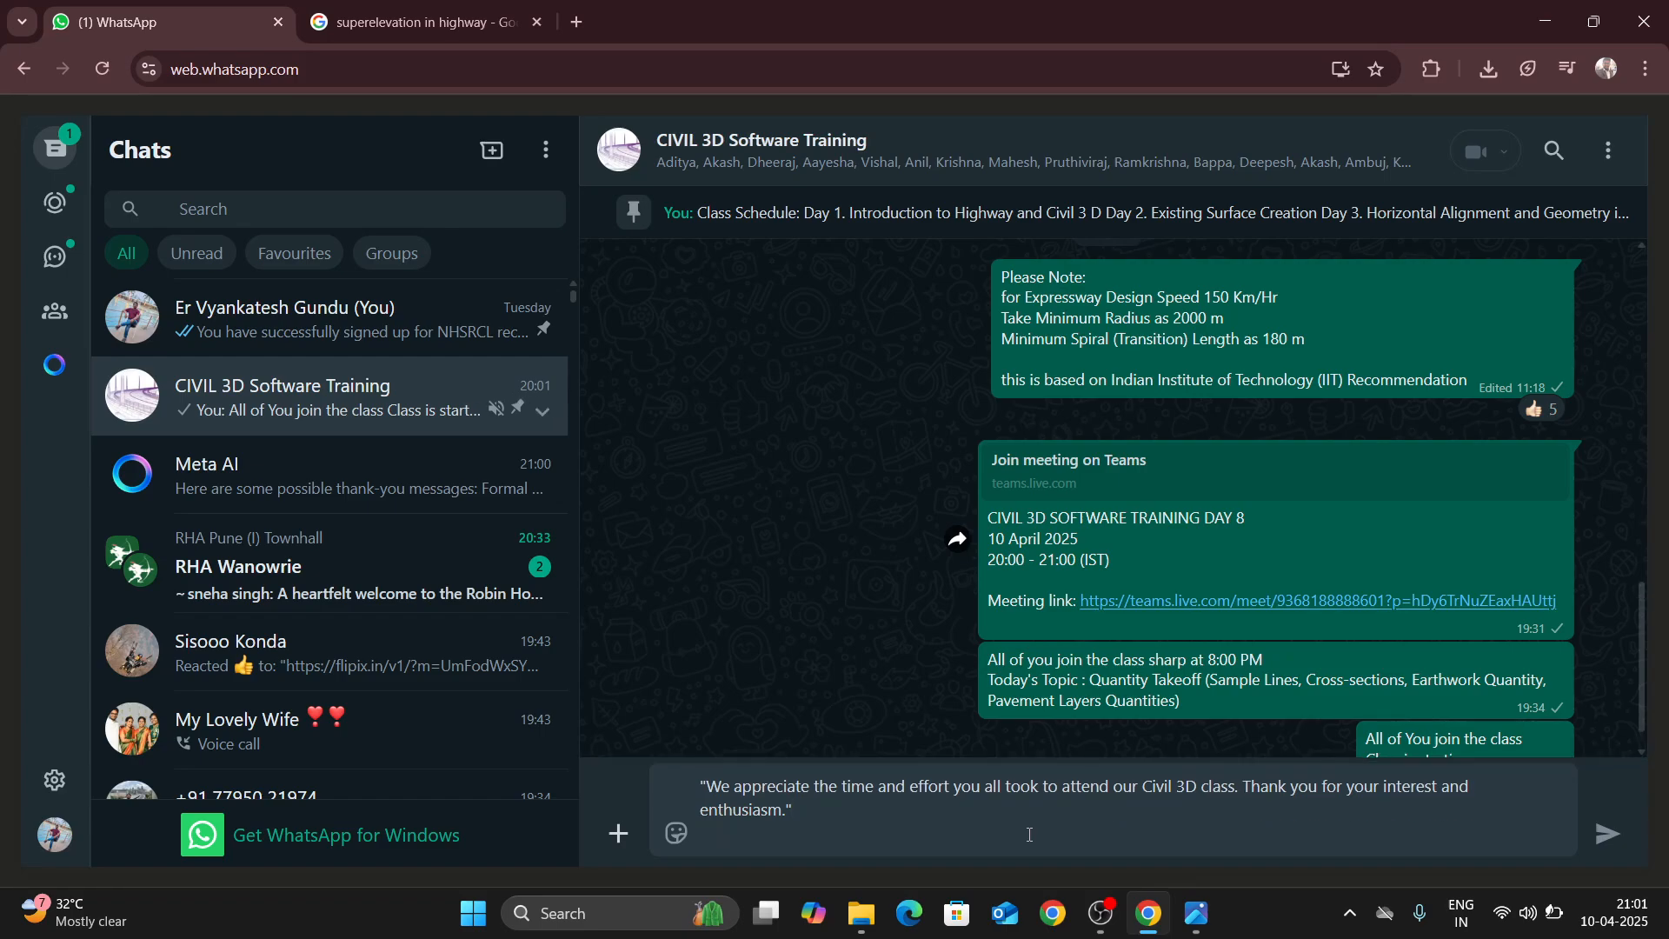
type("now i declare")
type(" the")
key("BackSpace")
key("BackSpace")
type("at the civi")
key("BackSpace")
key("BackSpace")
key("BackSpace")
key("BackSpace")
type("CIVI")
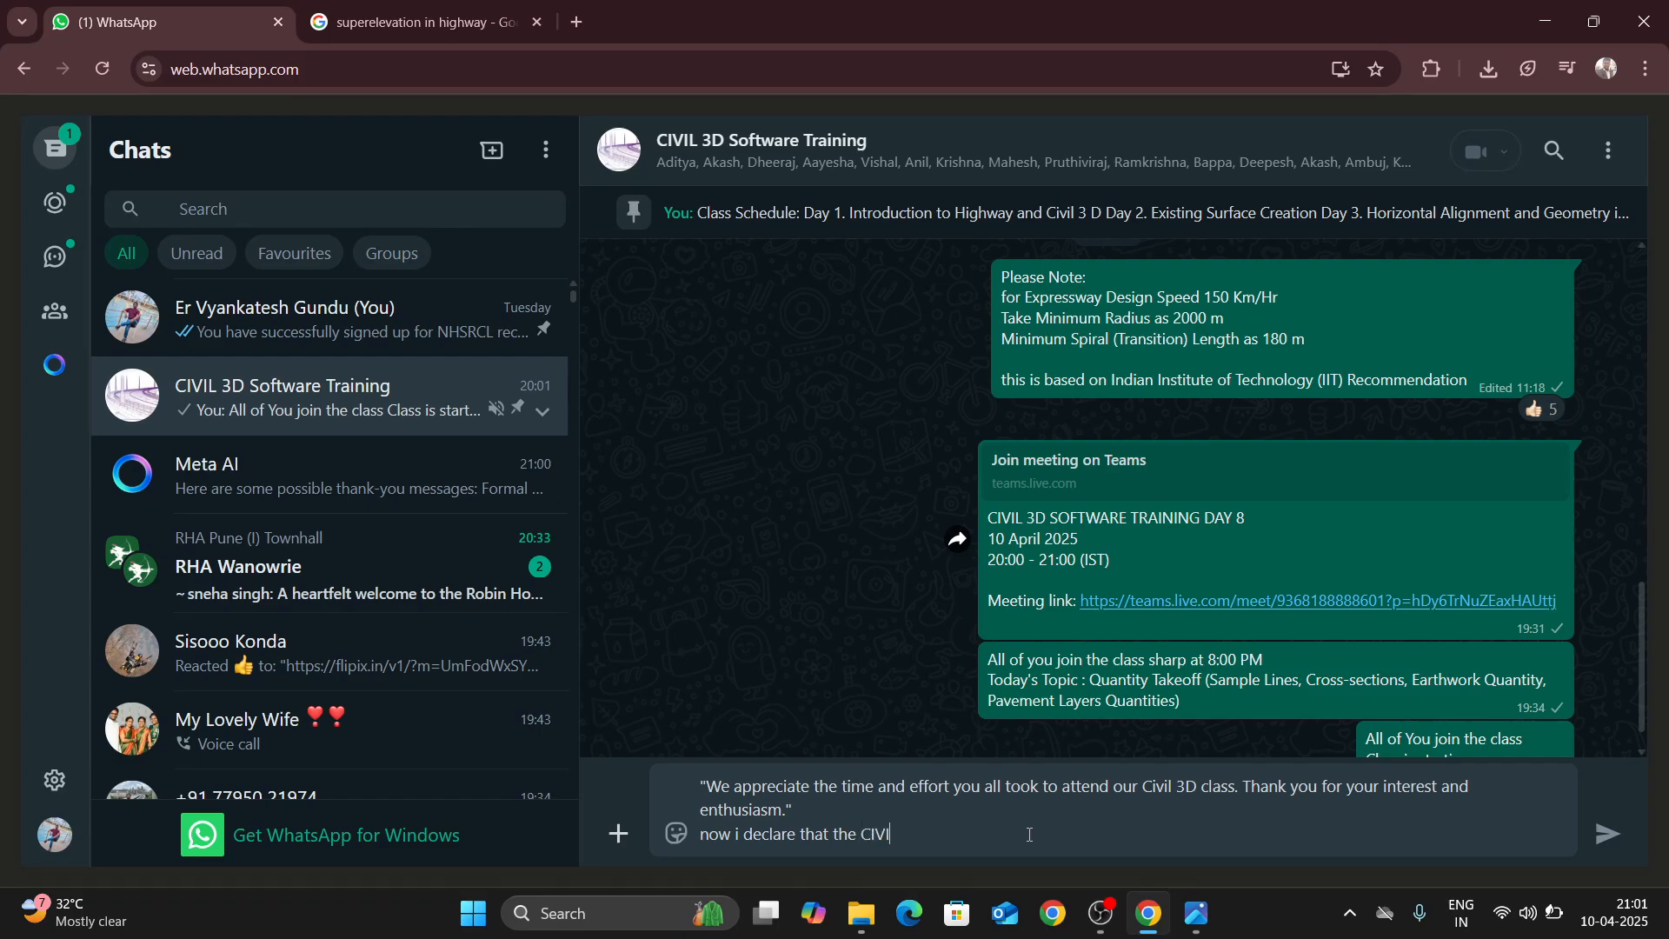
type("L 3 D Classes are over")
key("shift+Return")
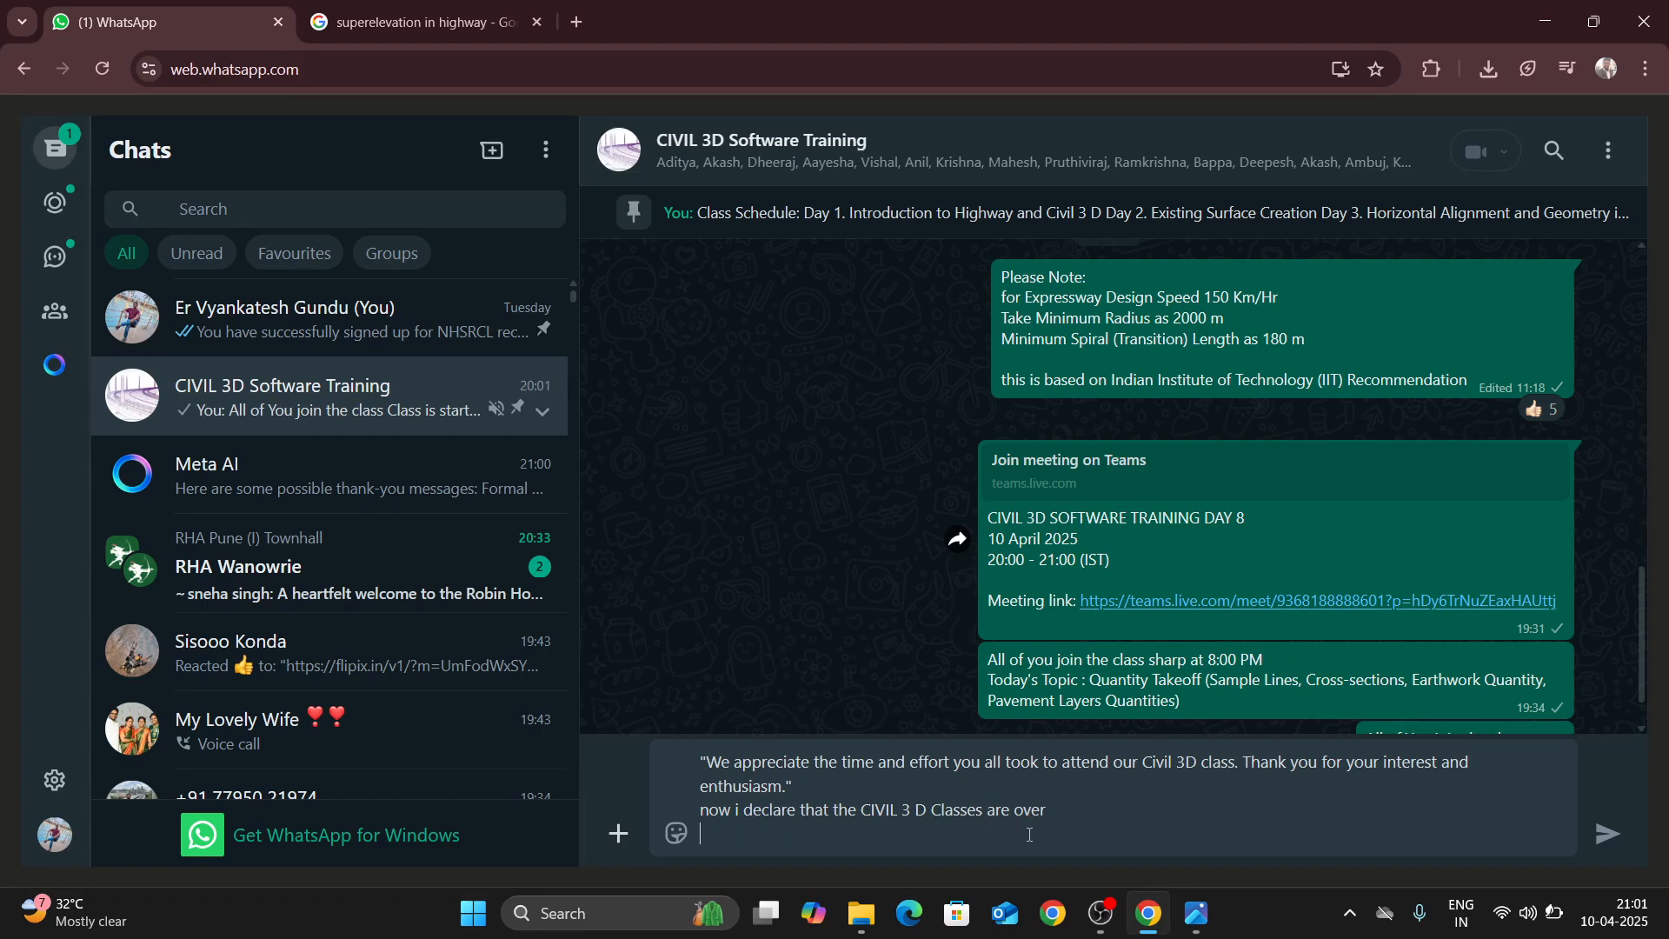
- Add the line "i'll share FEEDBACK Form , Please give your genuine feedback" to the end of the draft
type("i'll share FEEDBACK Form ")
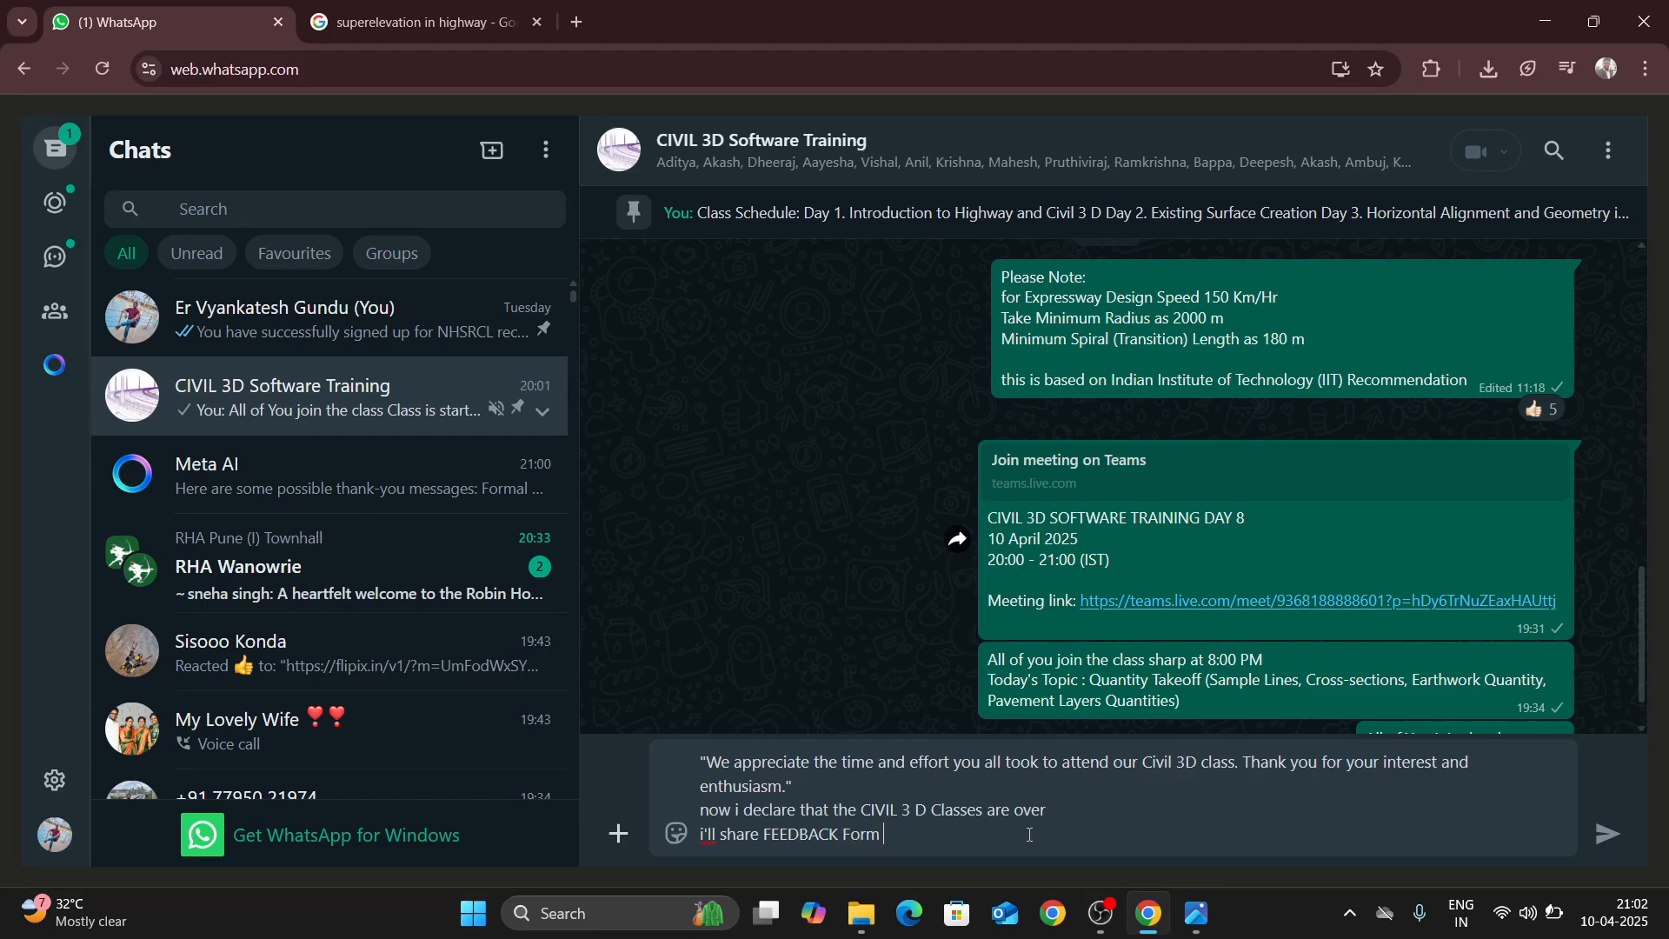
type(", Please giv")
type("e ")
type("yout")
type("genuine")
type(" feed")
type("back")
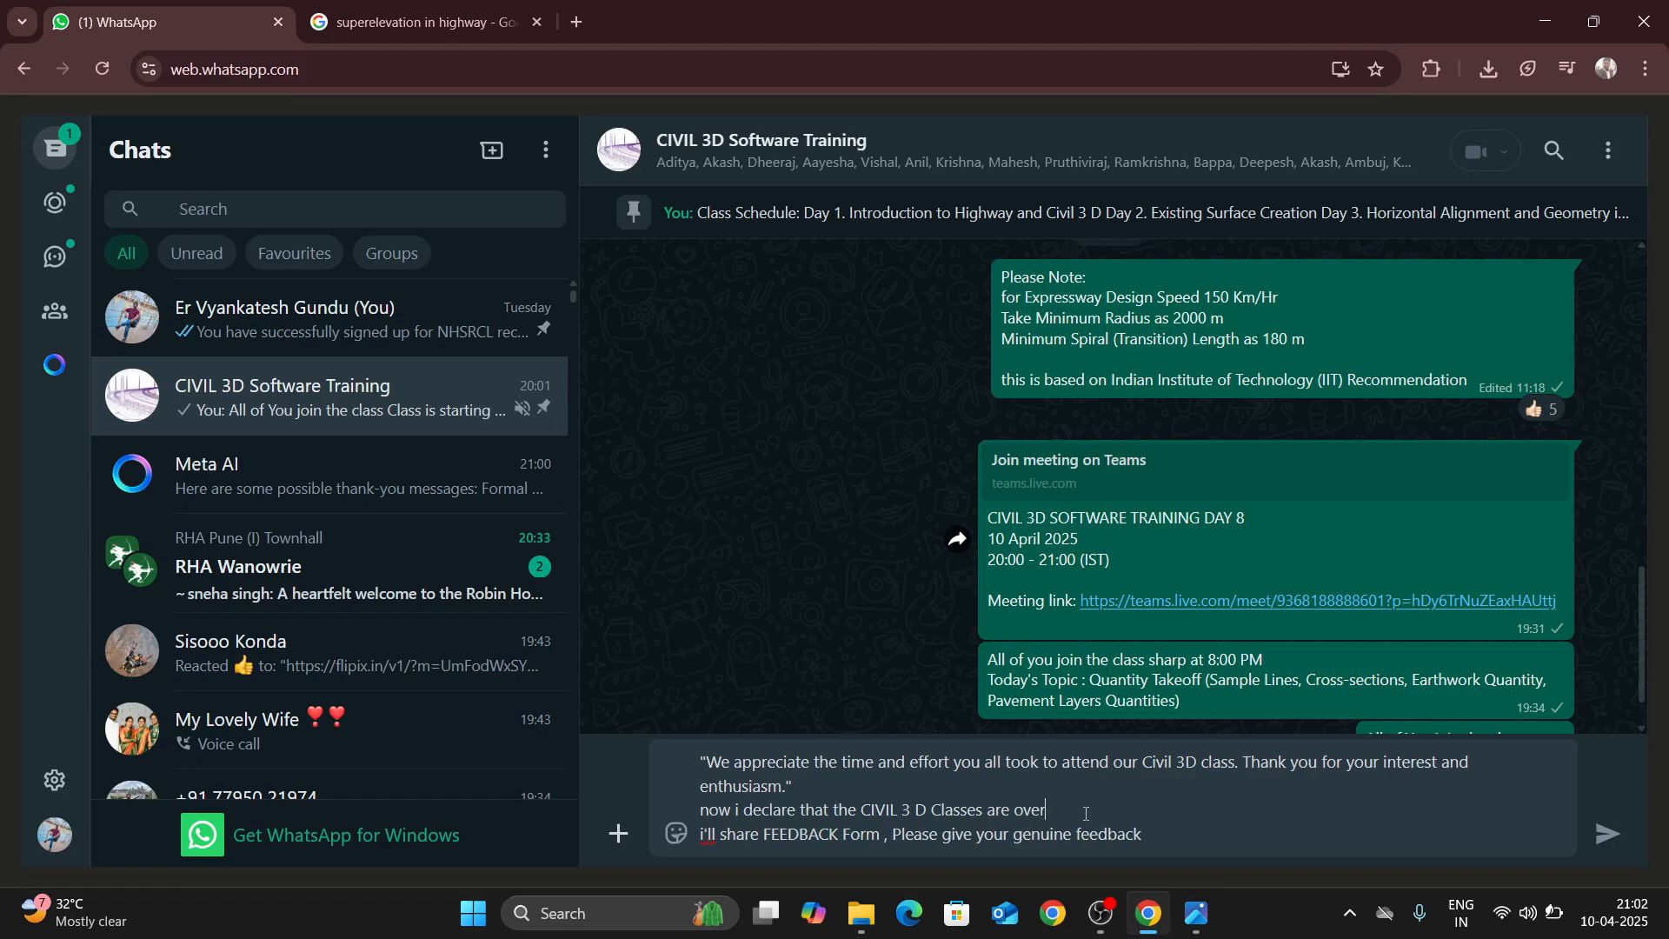
- Insert above the feedback line: "In future if you have any doubts while practicing or while actual execution in CIVIL you can connect me on whatsapp"
key("shift+Return")
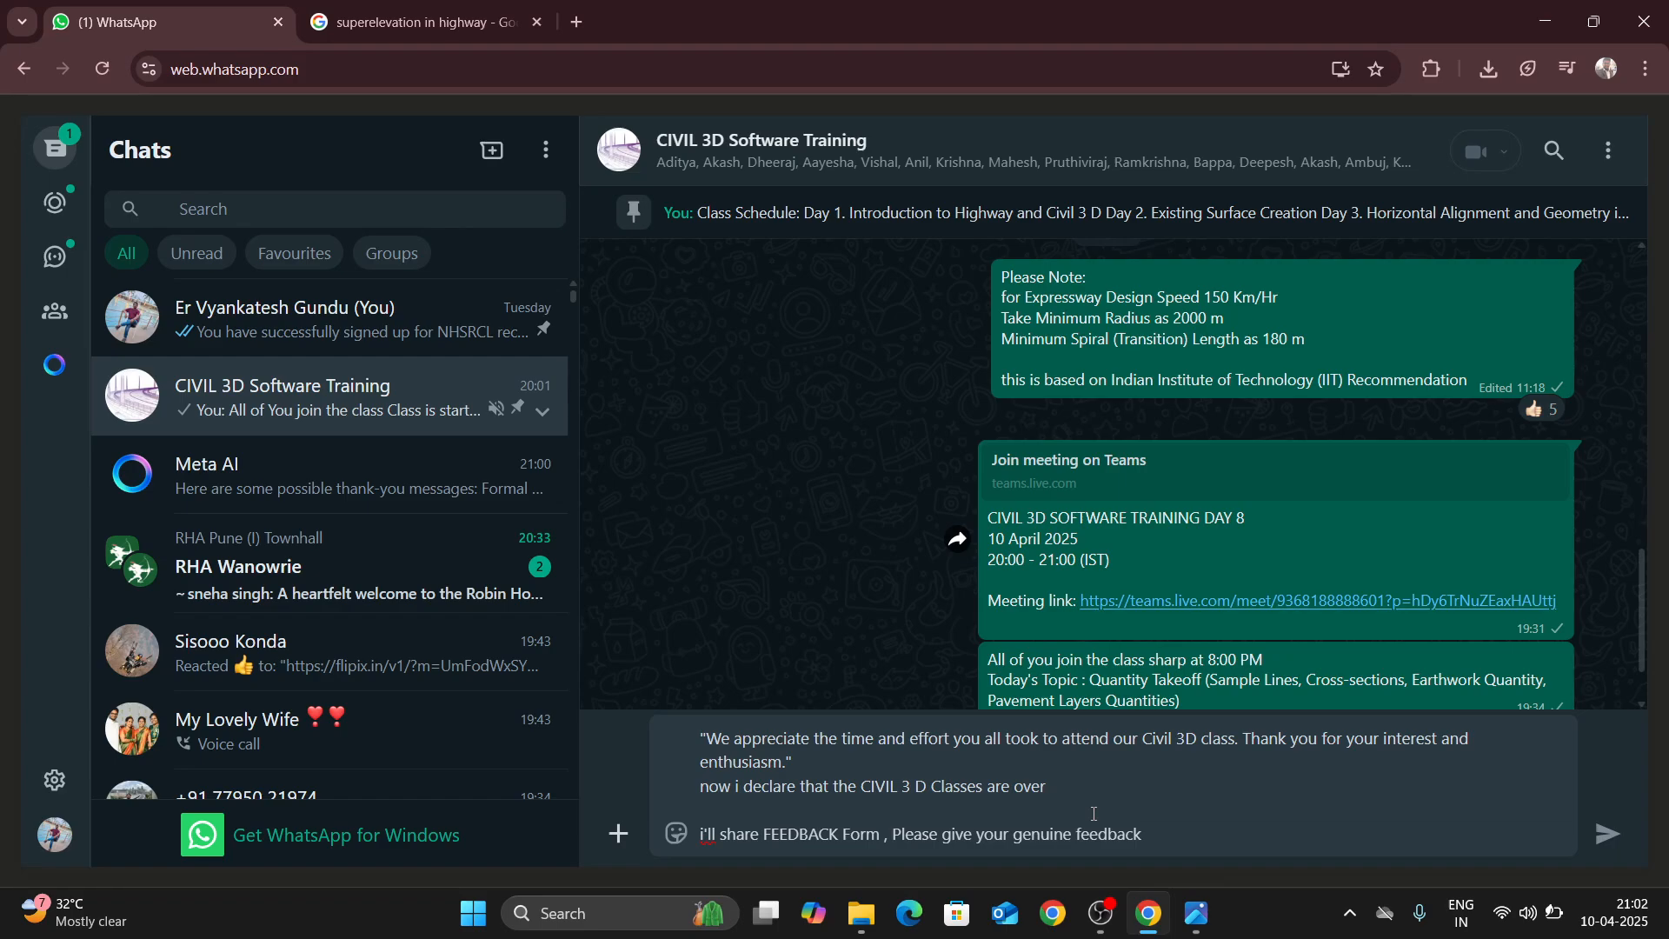
type("in future if you have any do")
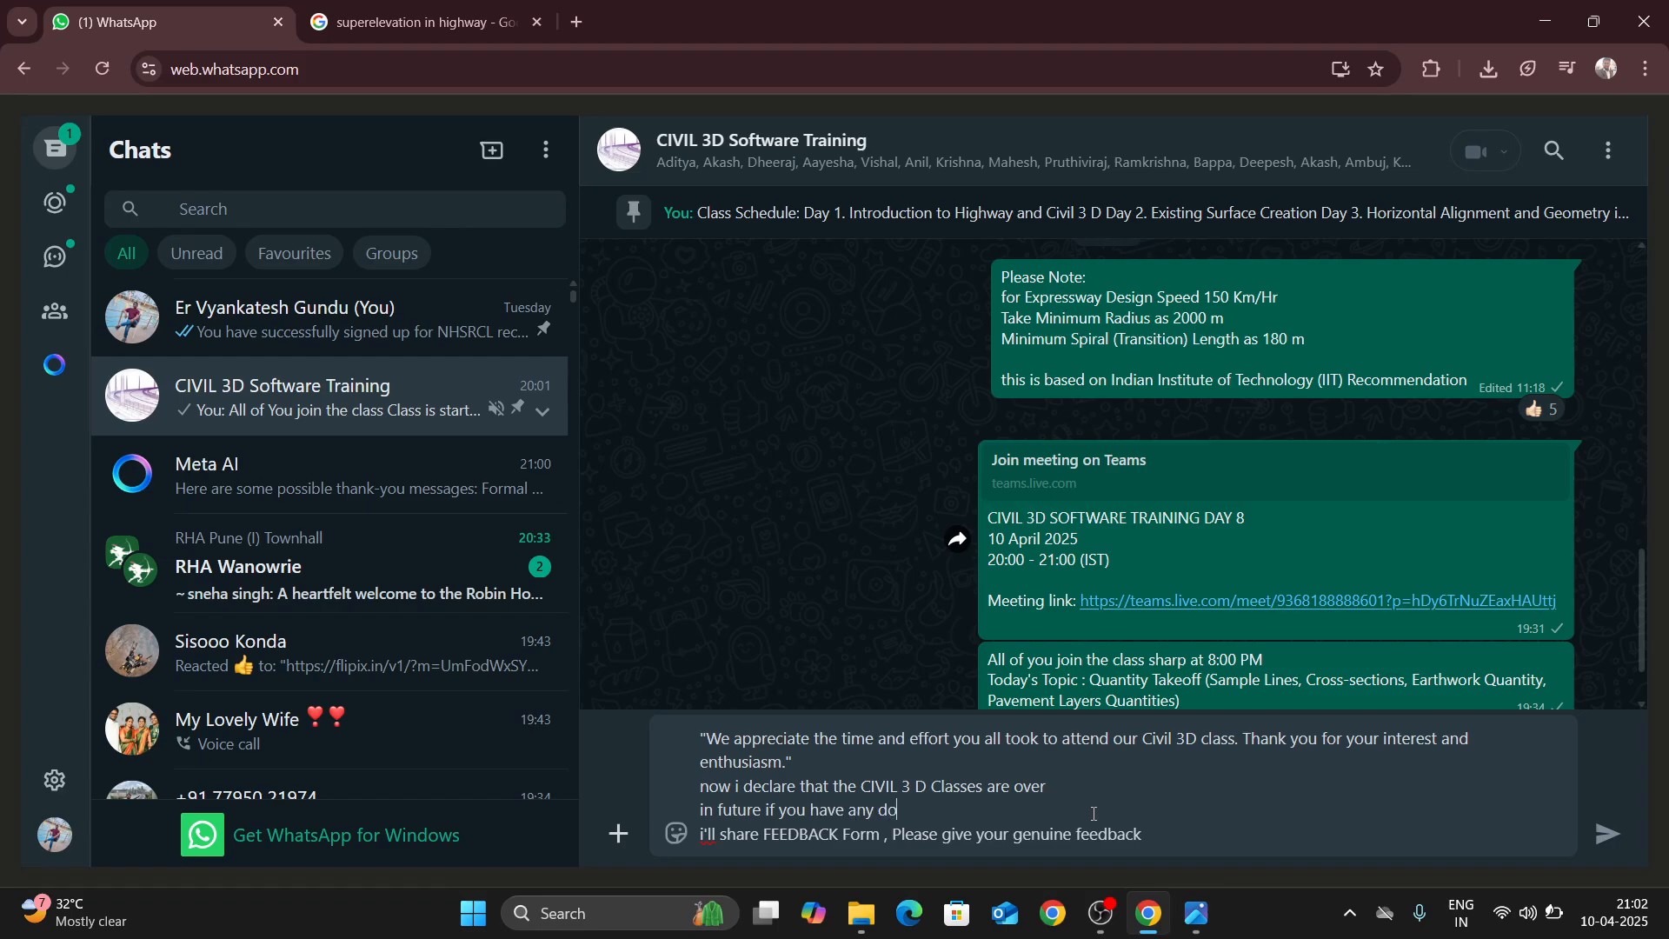
type("ubts while practicing or while ac")
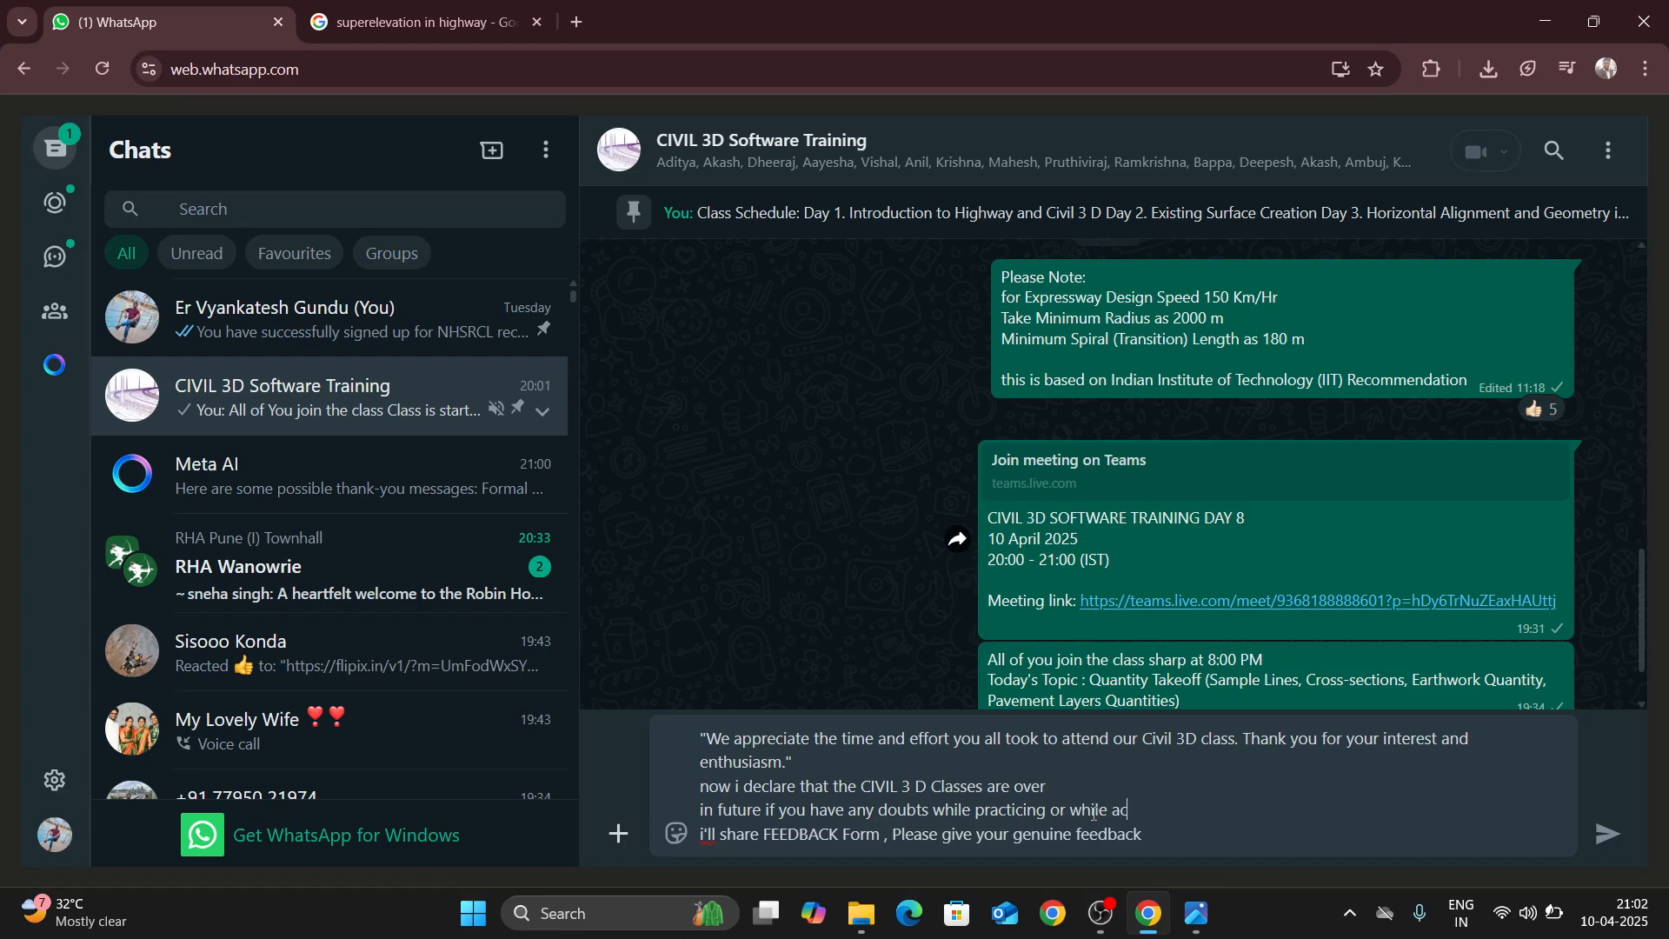
type("tual execution in CIVIL you can ")
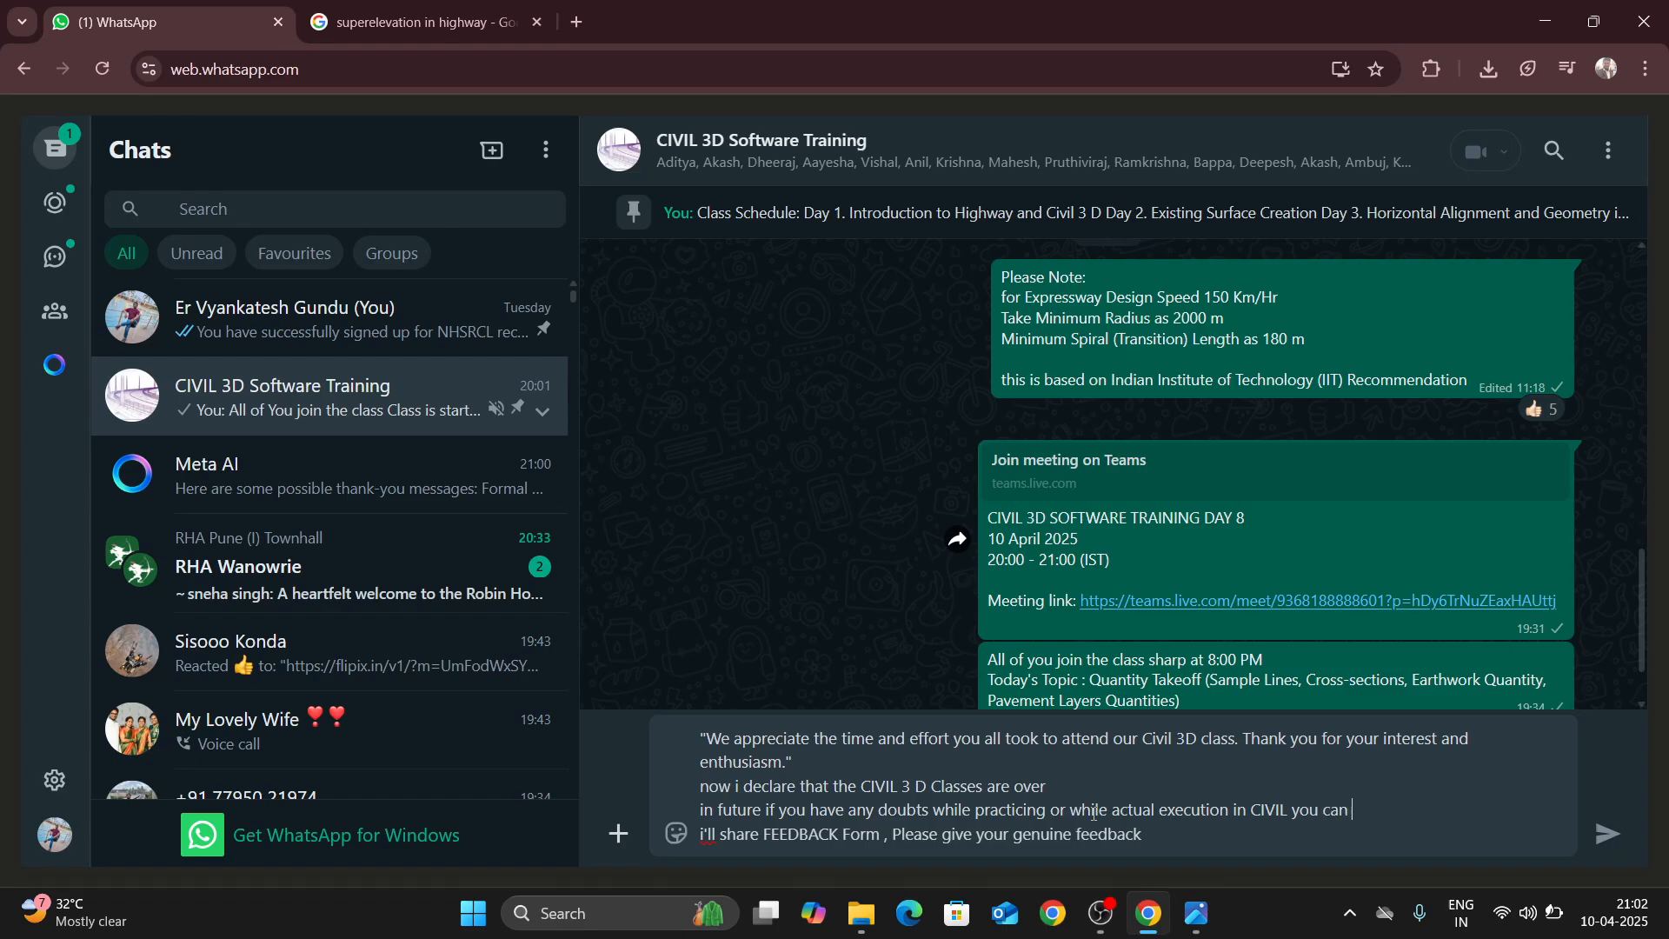
type("connect me on whatsapp +898")
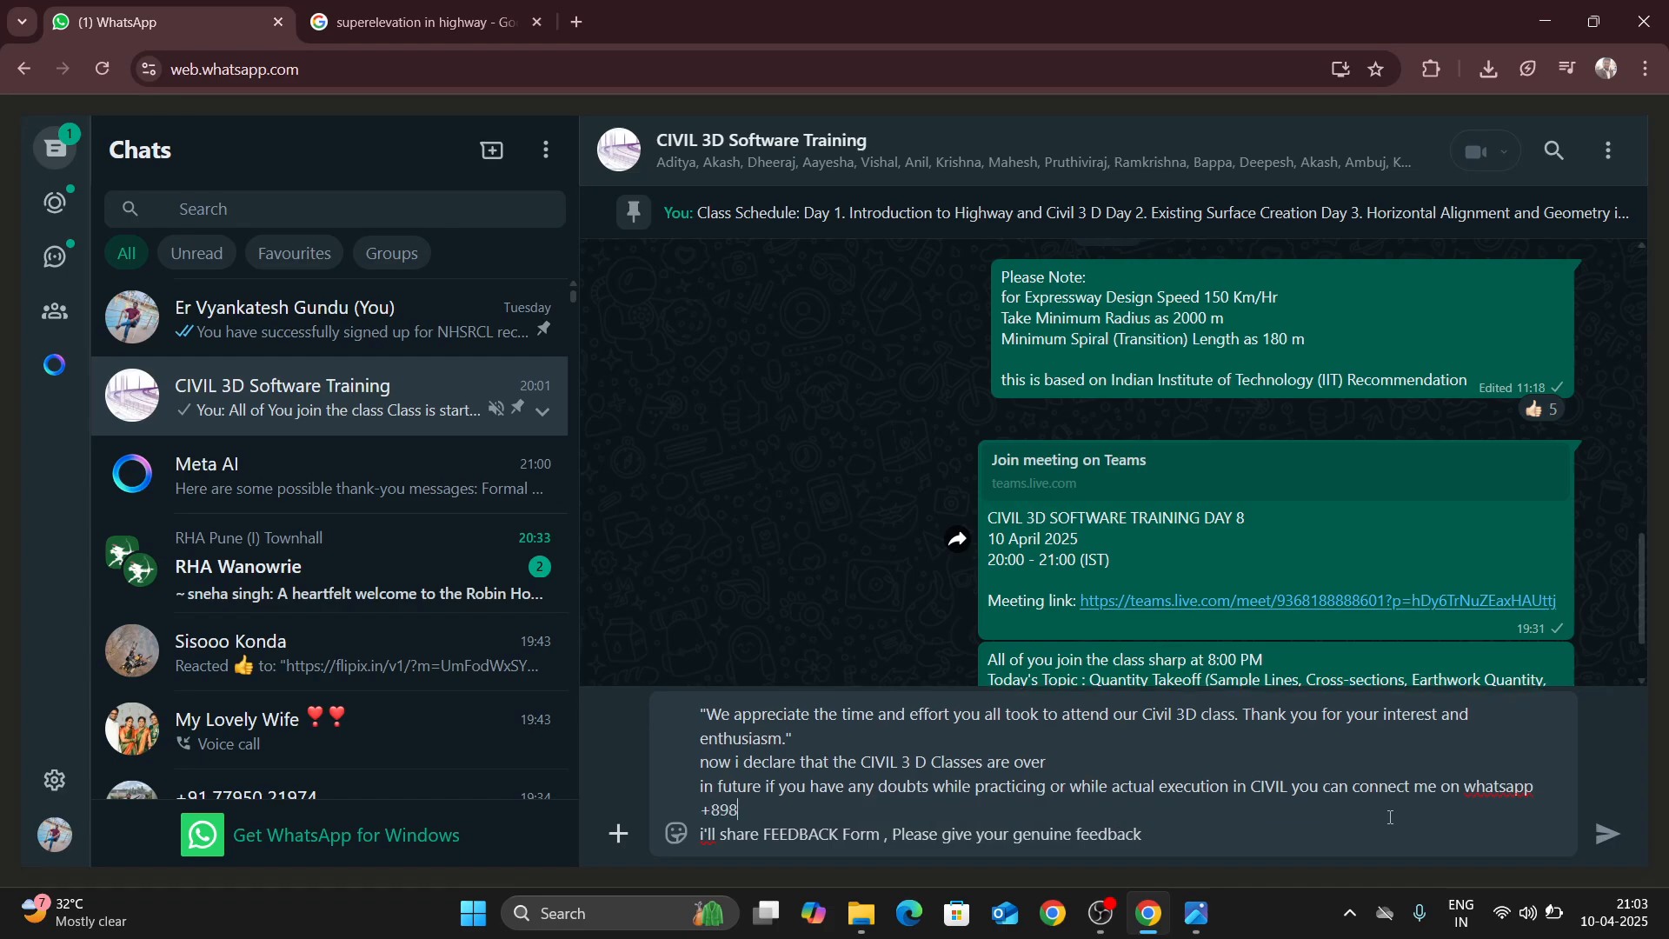
key("BackSpace")
key("BackSpace")
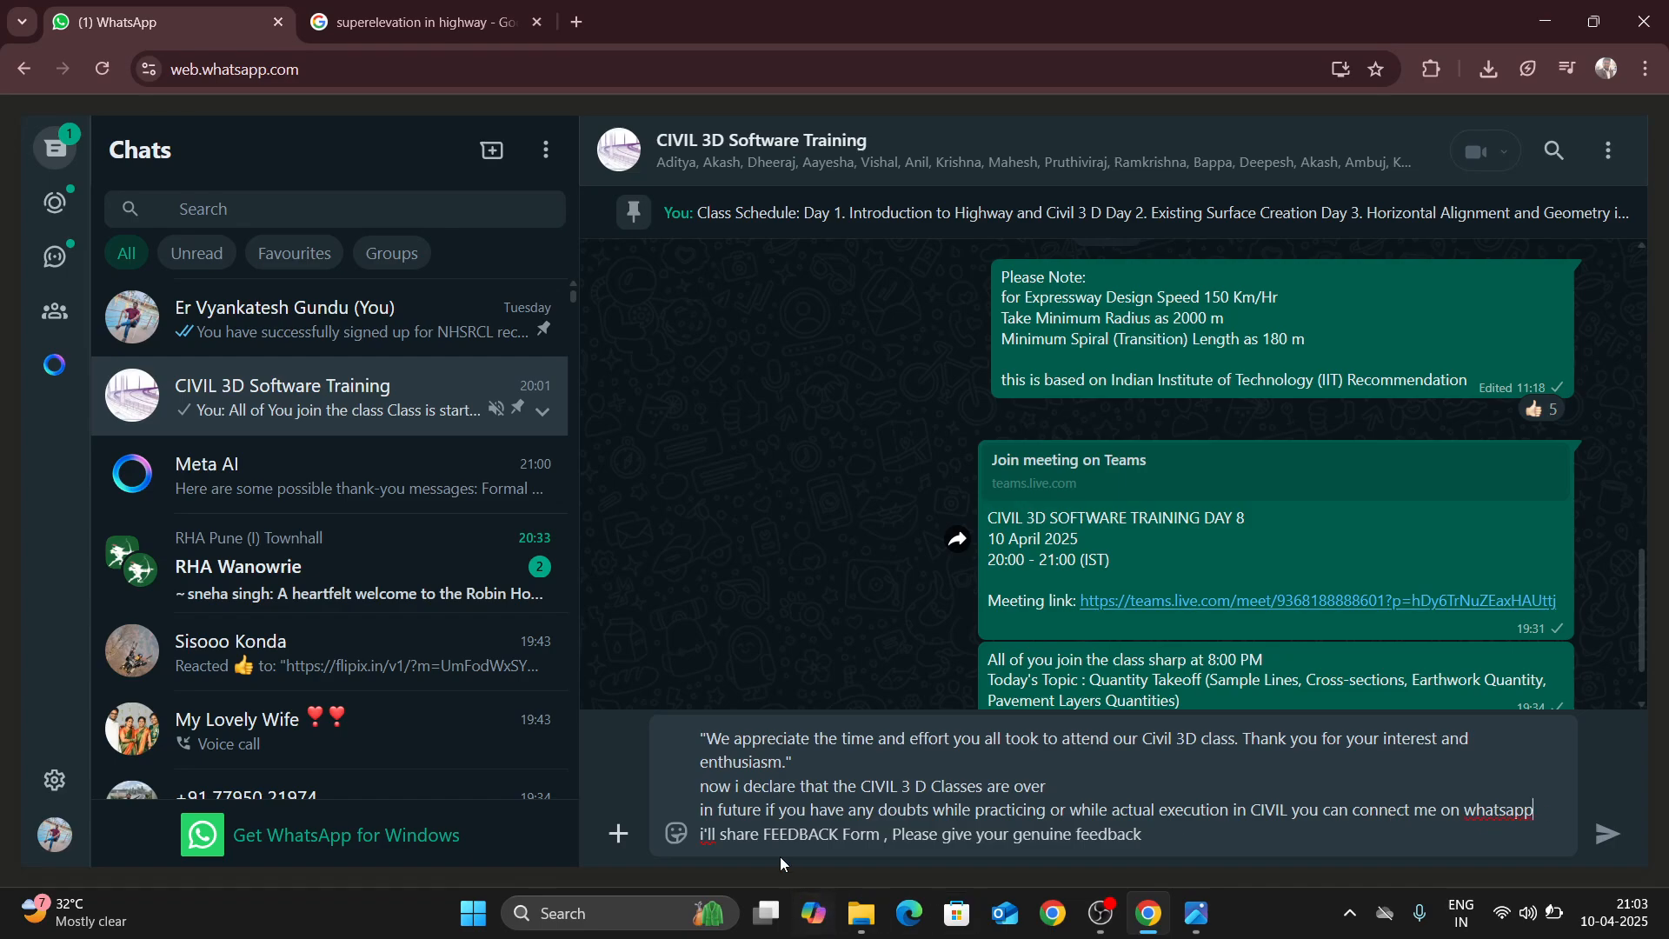
key("Home")
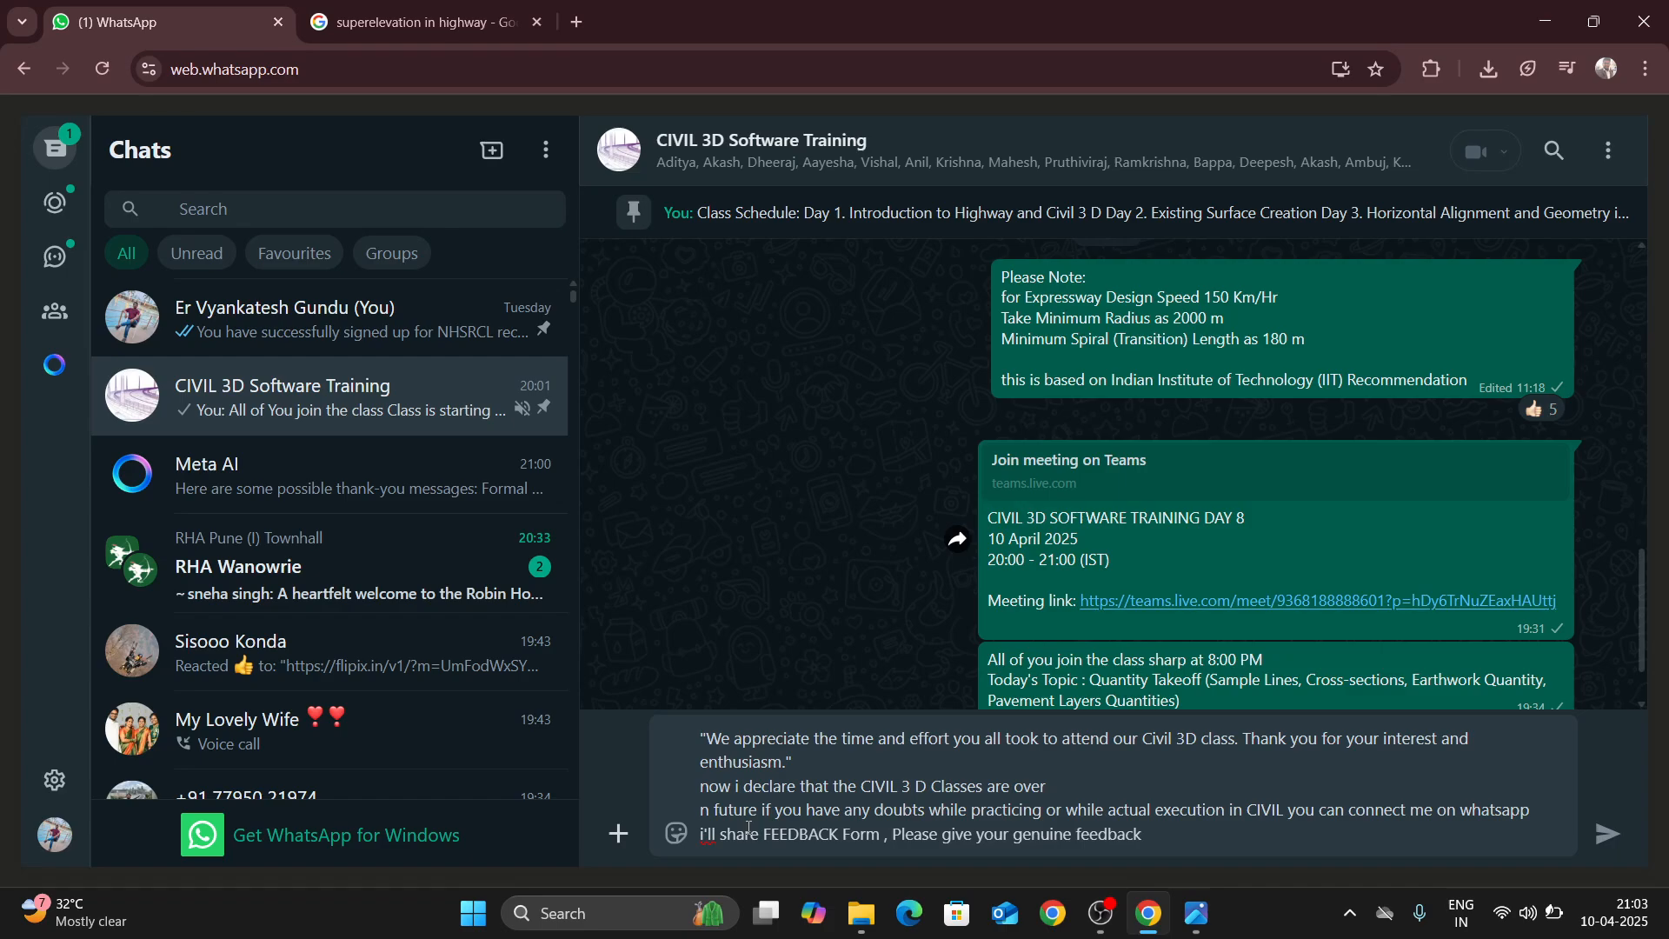
type("I")
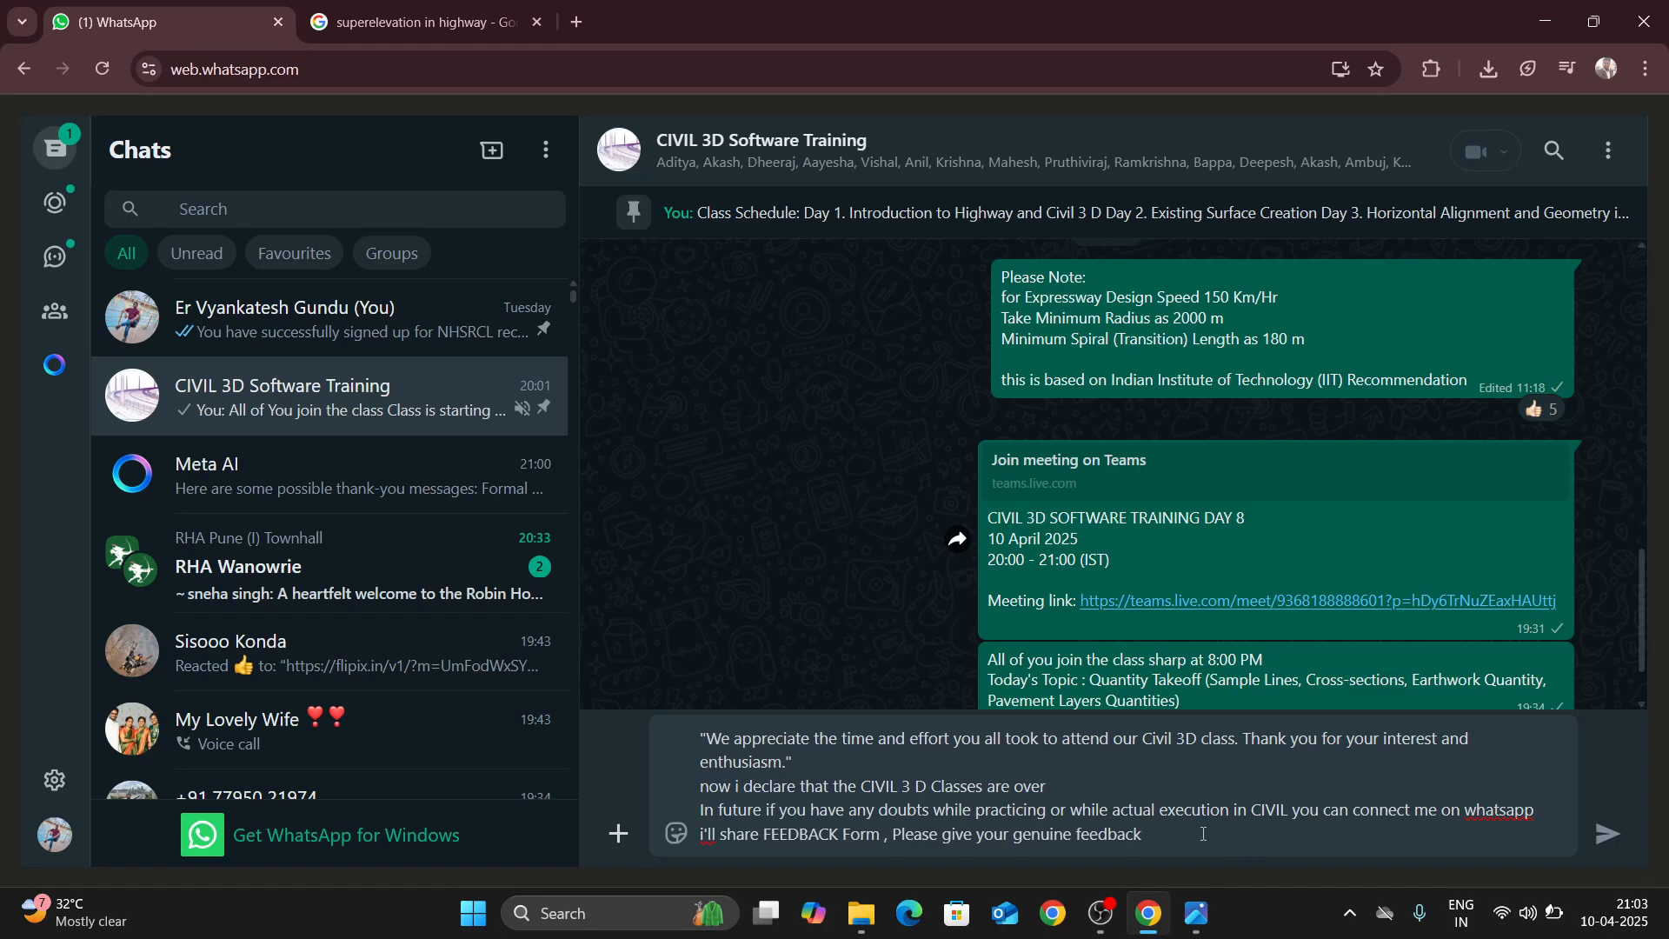
- End the draft with the lines "Thanks Everyone" and "All the Best for future in design field"
key("shift+Return")
type("Thanks")
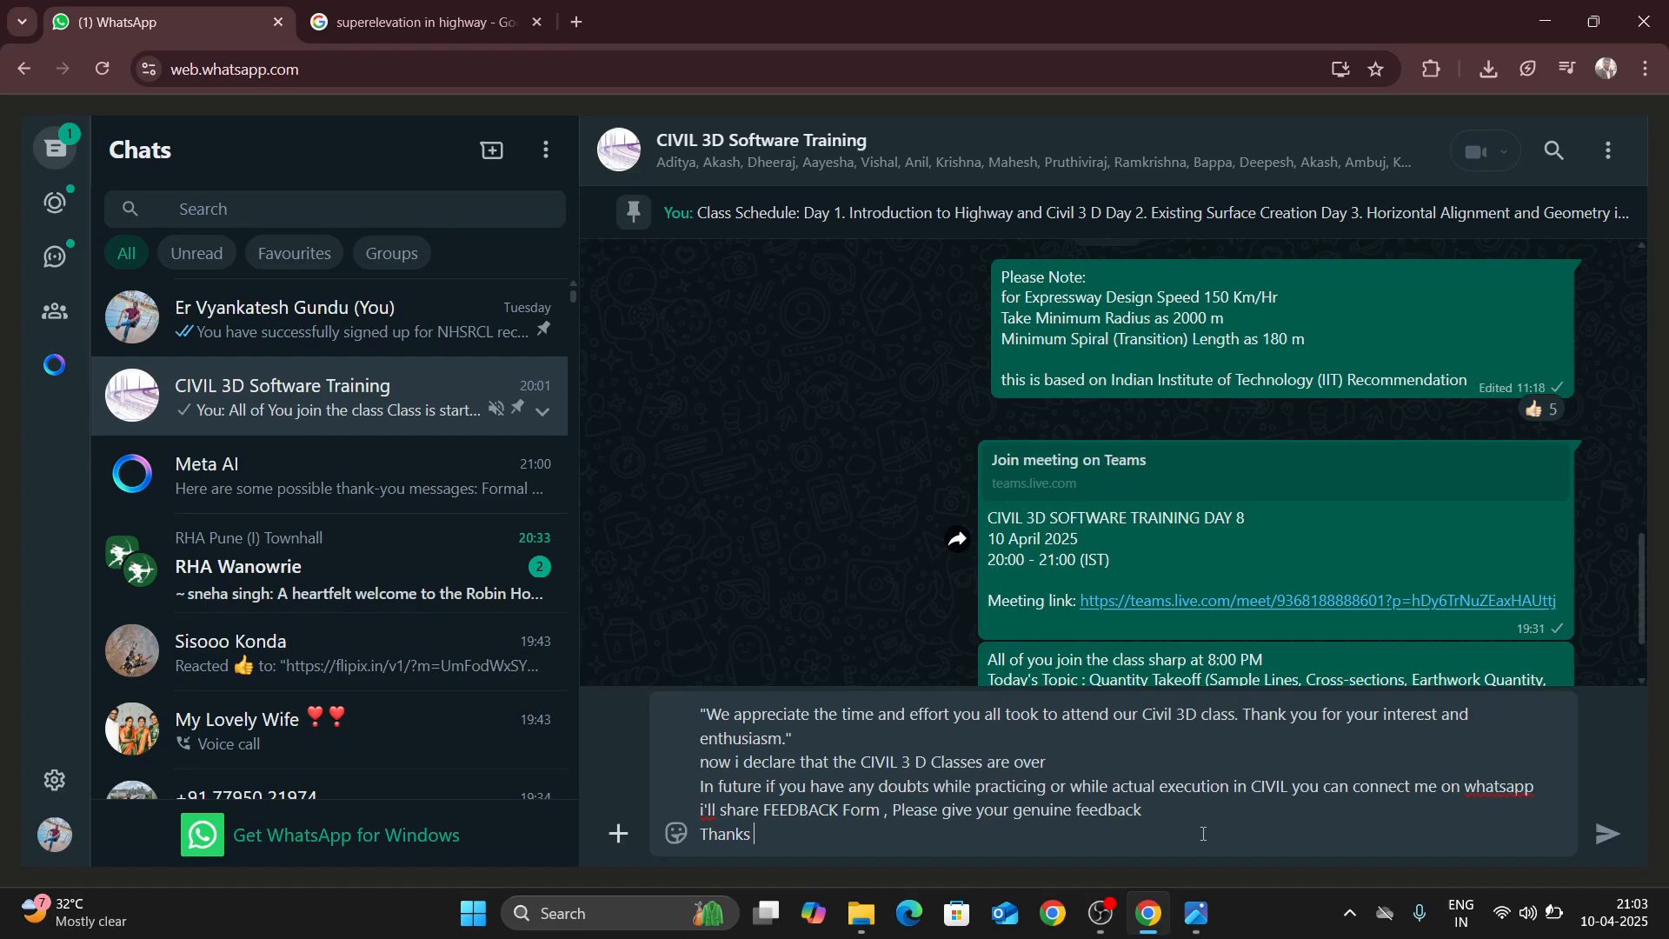
type(" Everyone")
key("shift+Return")
type("Al")
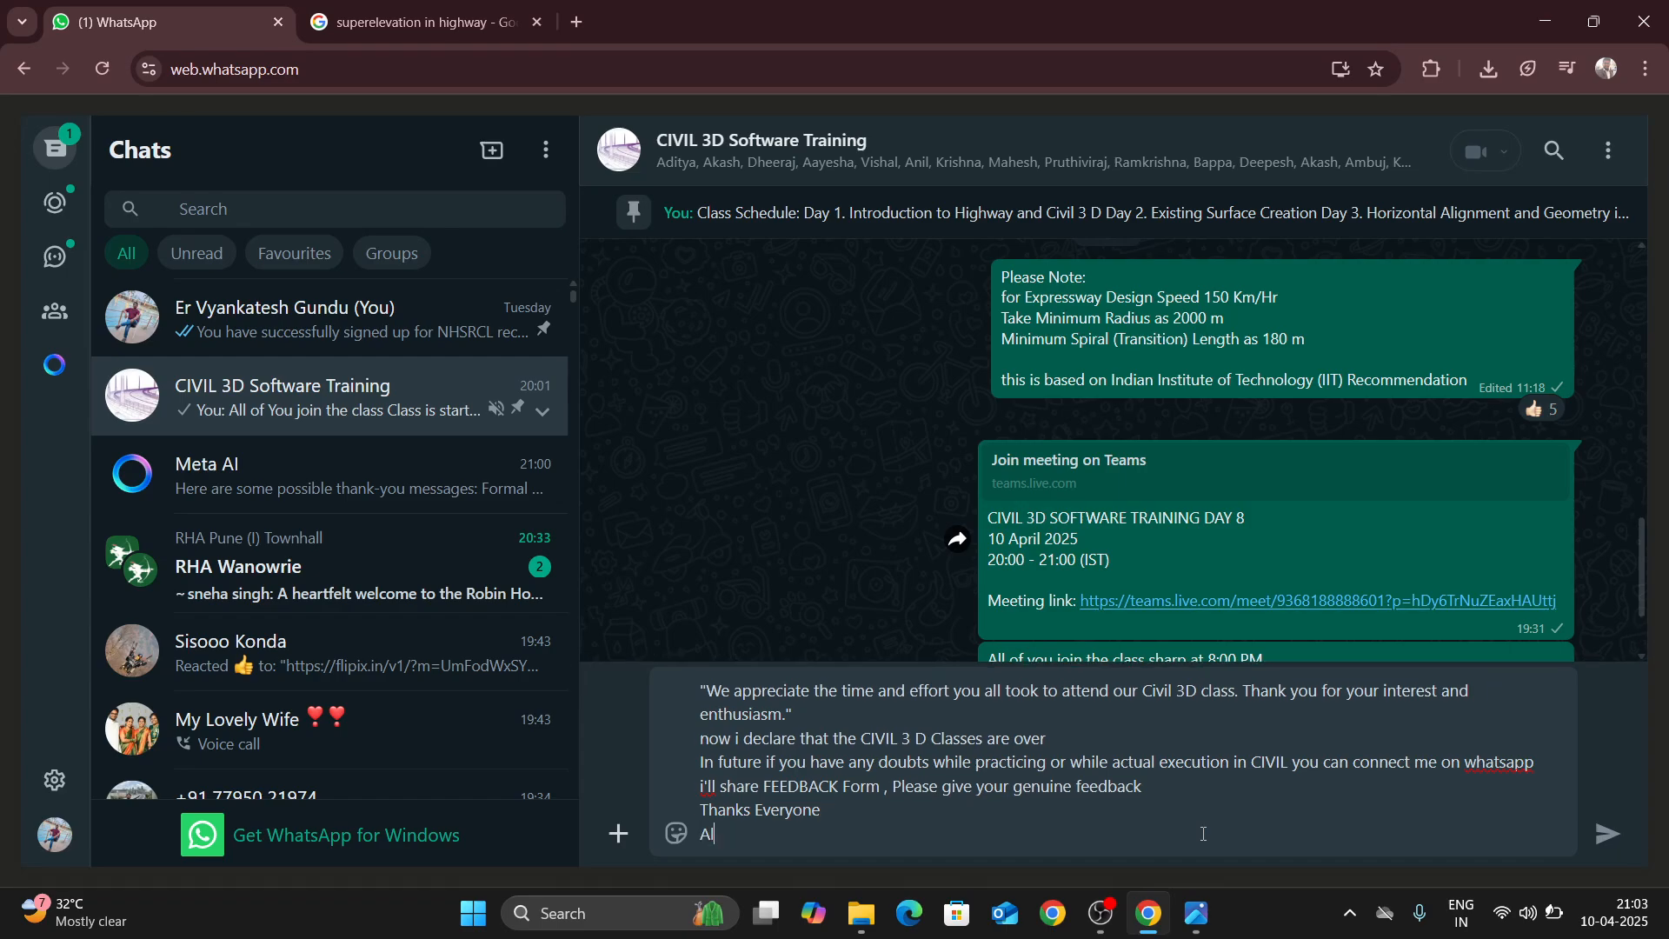
type("l the Best for future in d")
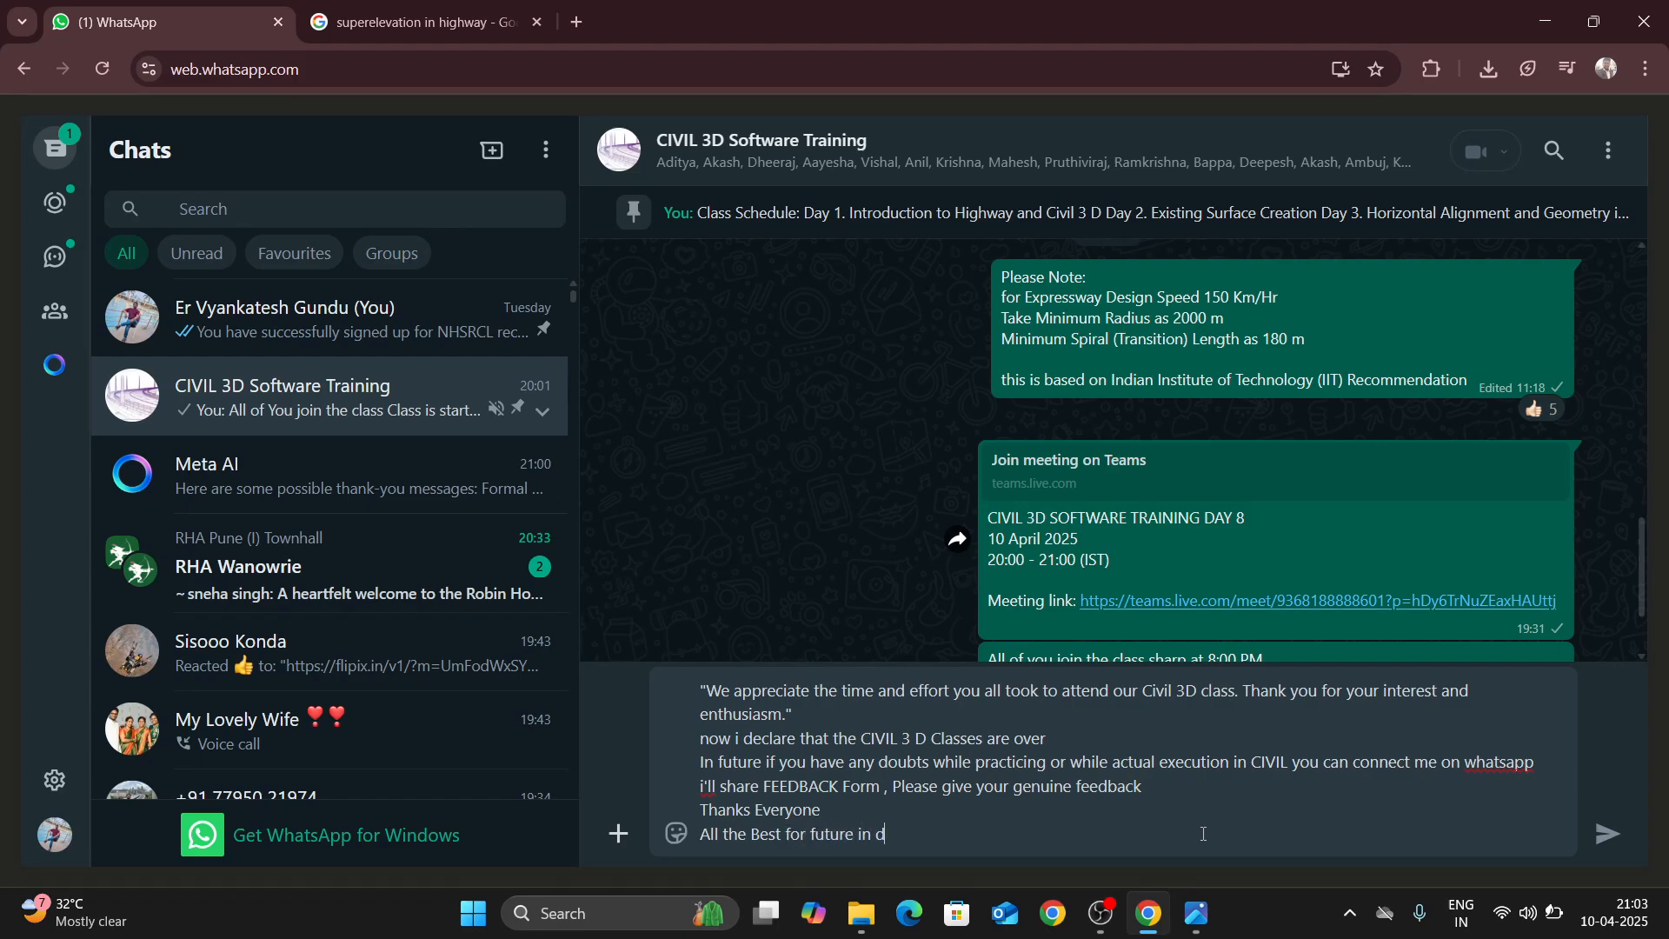
type("esign field")
- Insert the smiling face emoji with blushing cheeks after "Thanks Everyone"
left_click(618, 833)
left_click(677, 833)
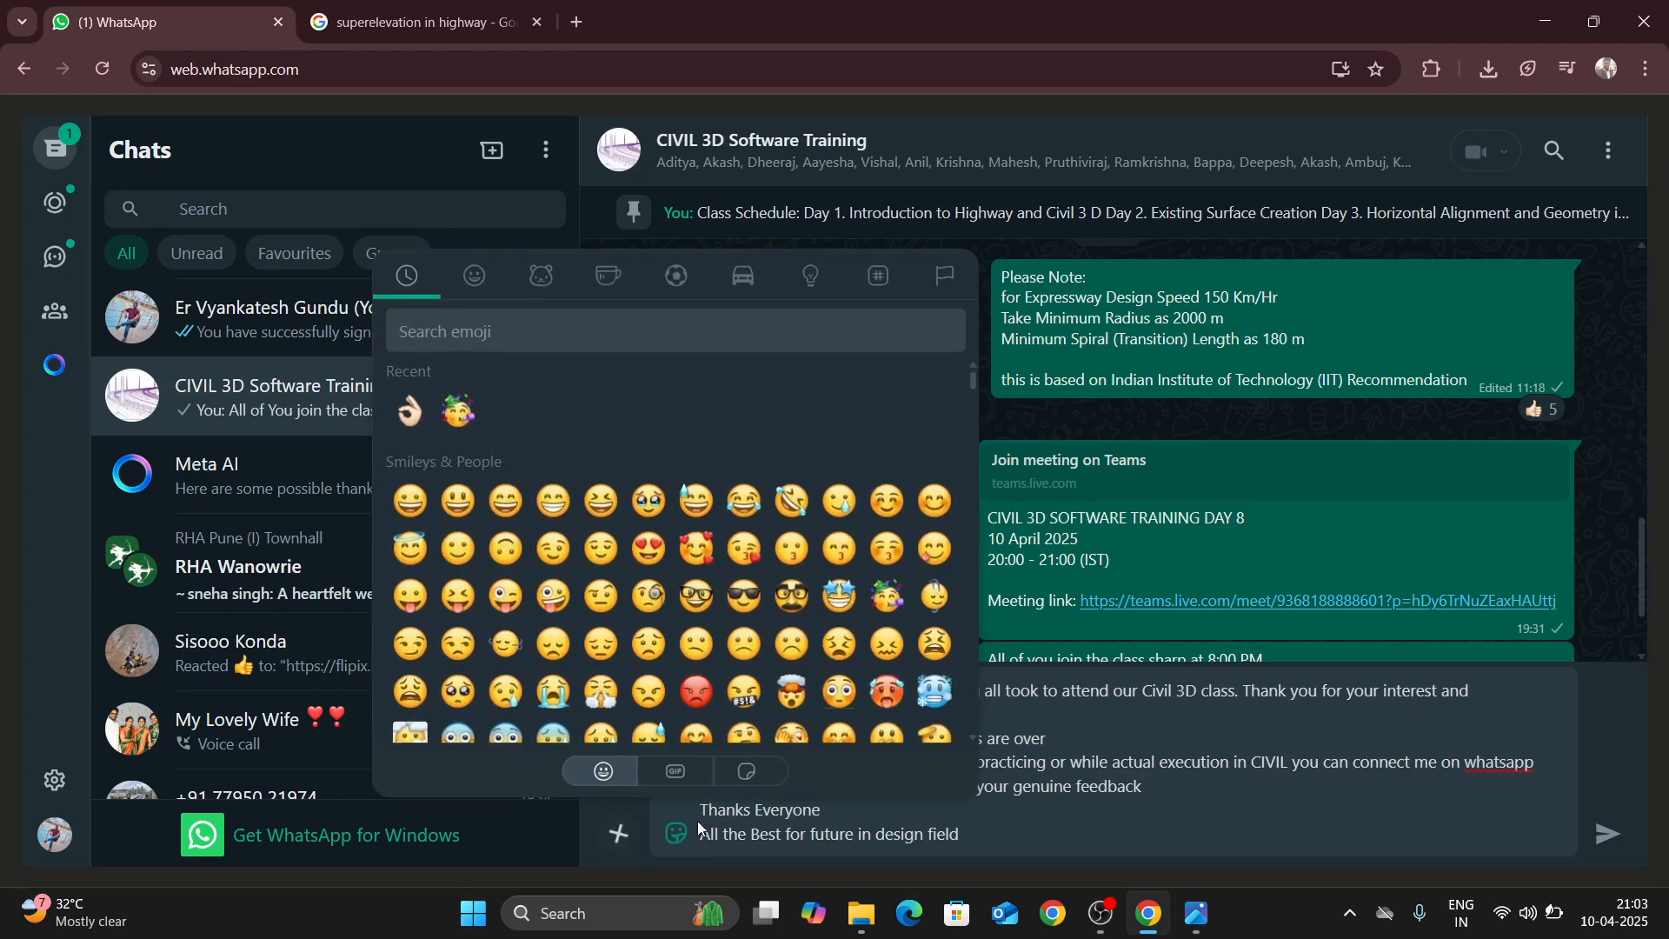
left_click(935, 501)
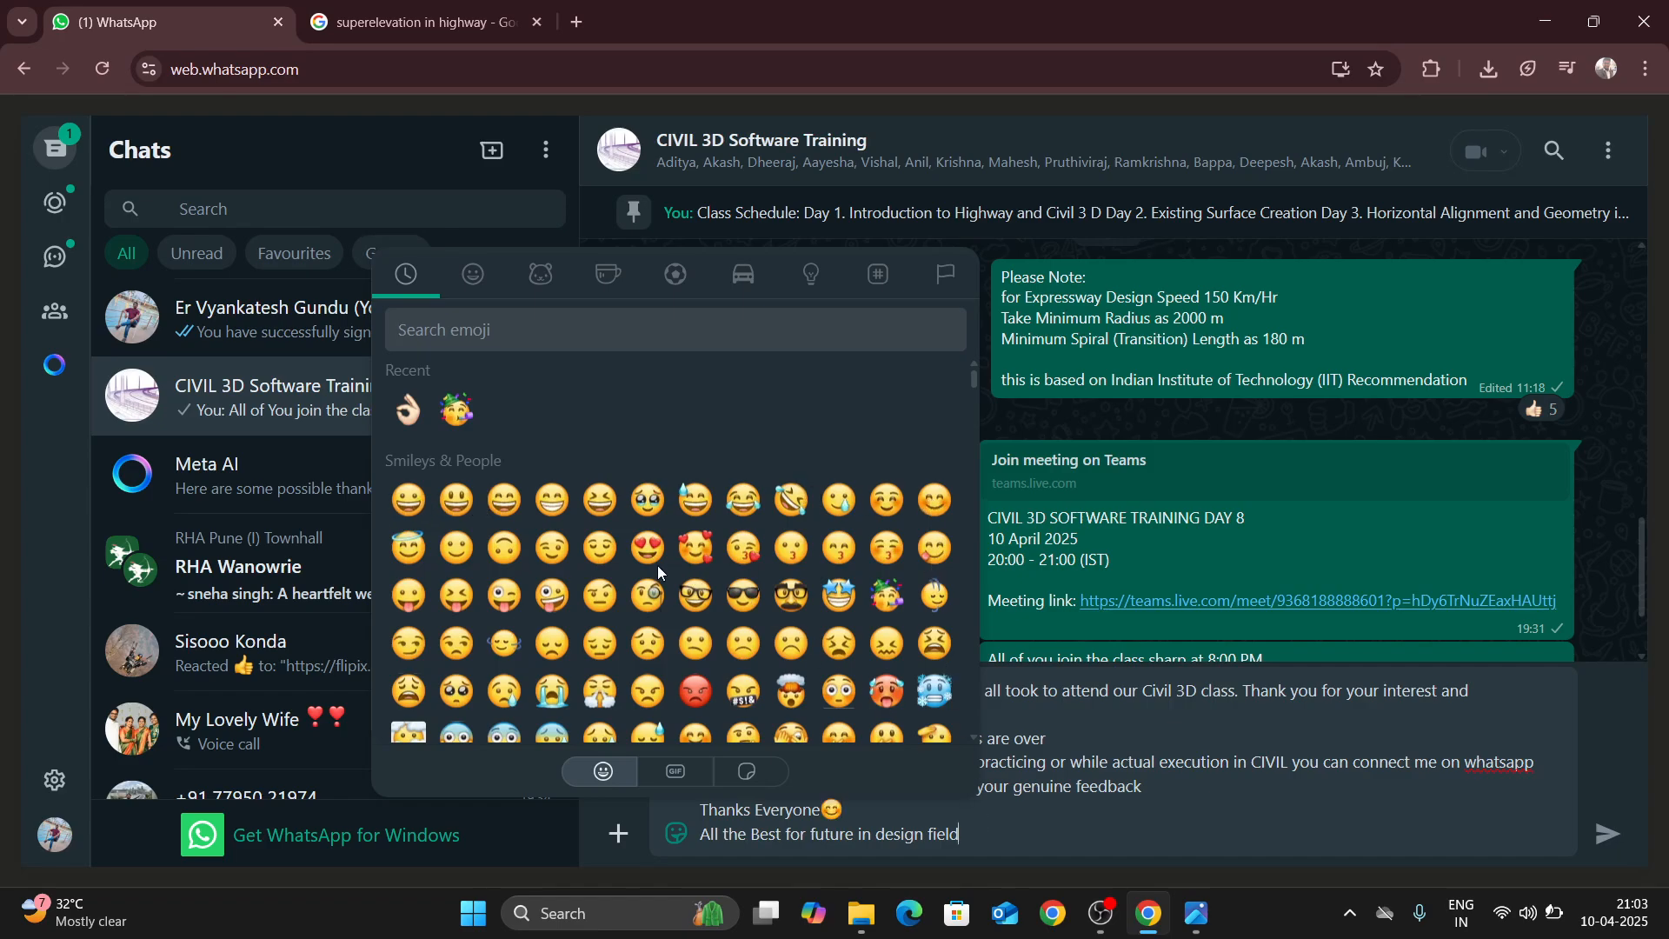
- Add a light-skinned victory hand and three light-skinned thumbs-up emojis after "All the Best for future in design field"
scroll(600, 565, "down", 5)
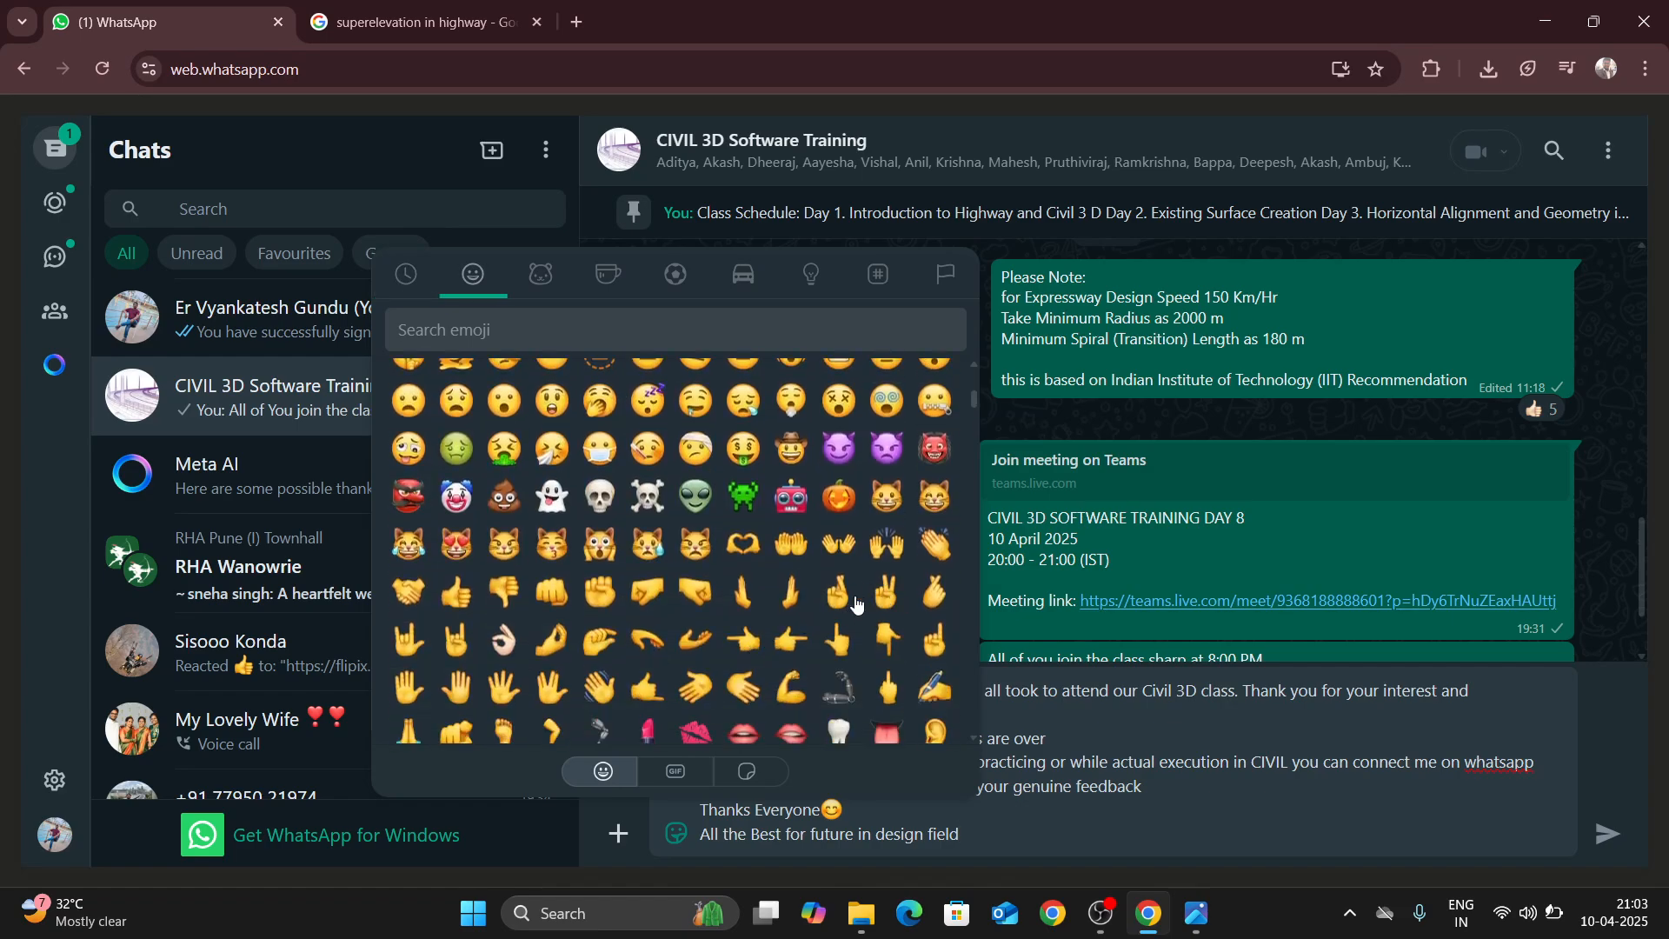
left_click(886, 594)
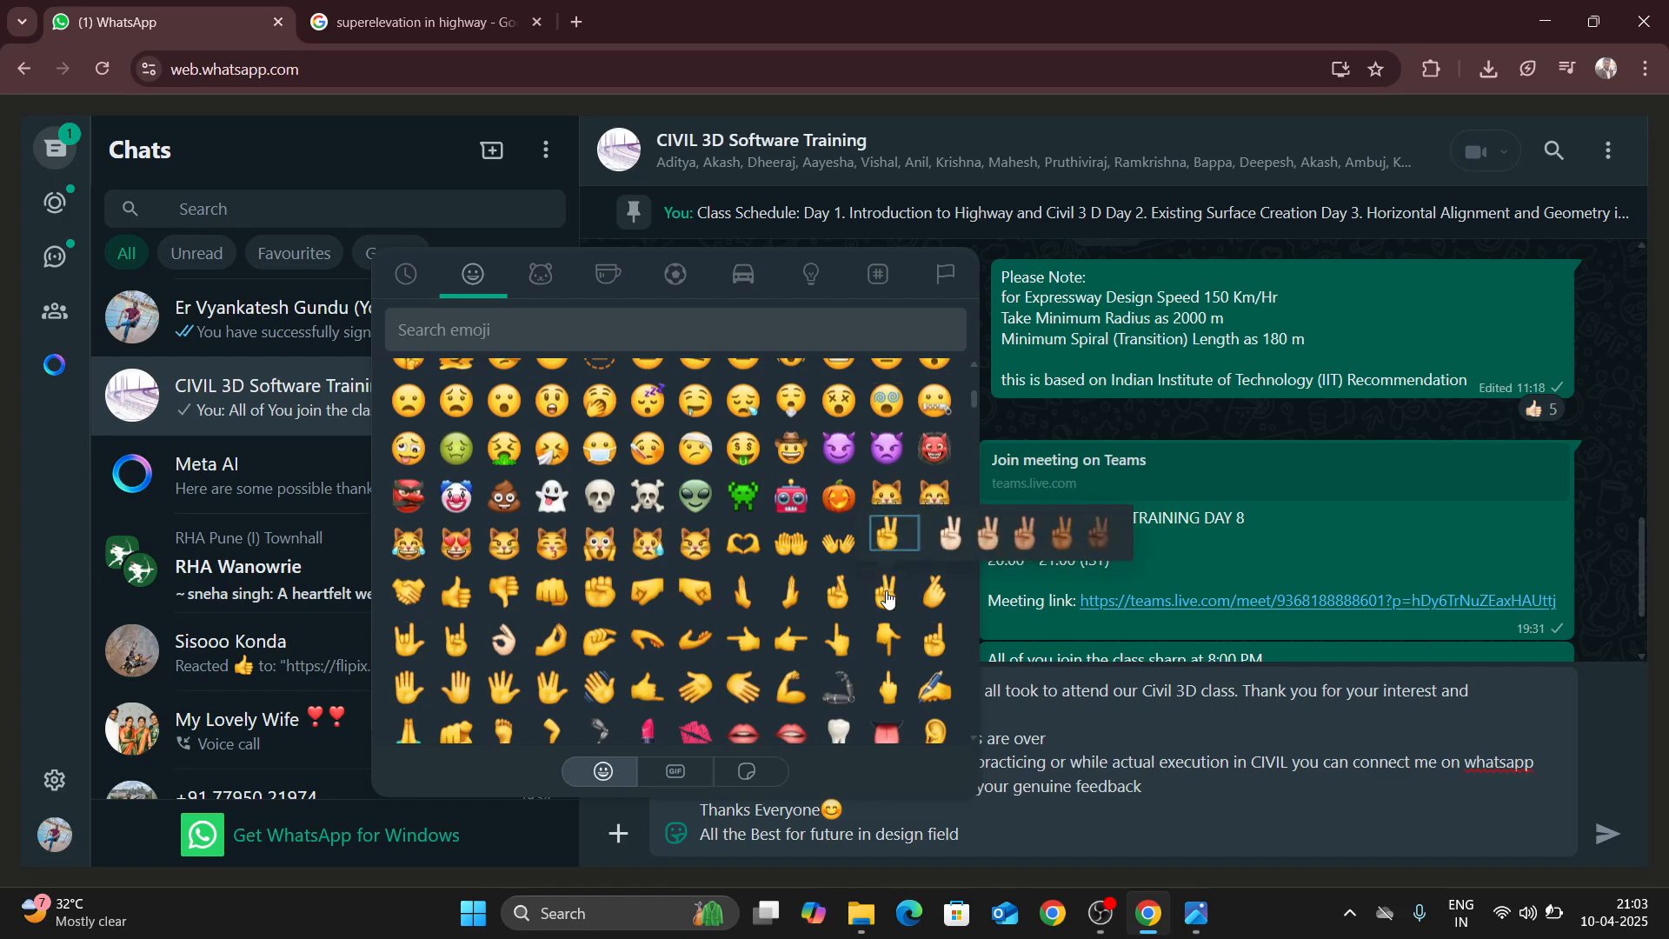
left_click(953, 534)
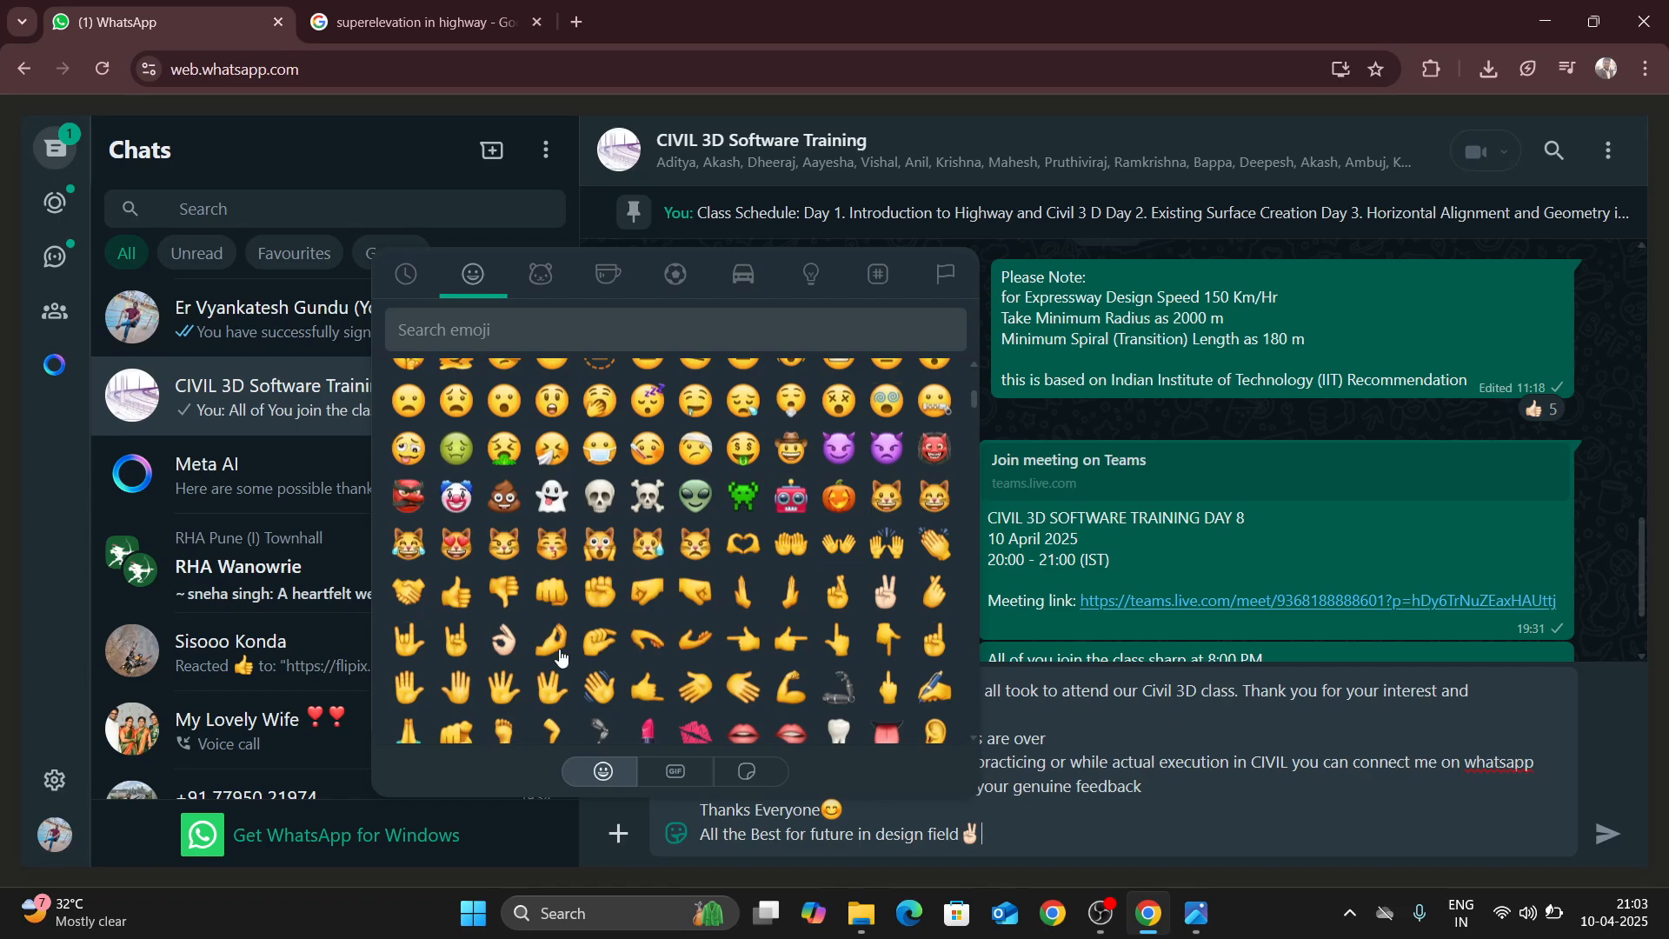
left_click(461, 603)
left_click(519, 540)
left_click(469, 592)
left_click(469, 592)
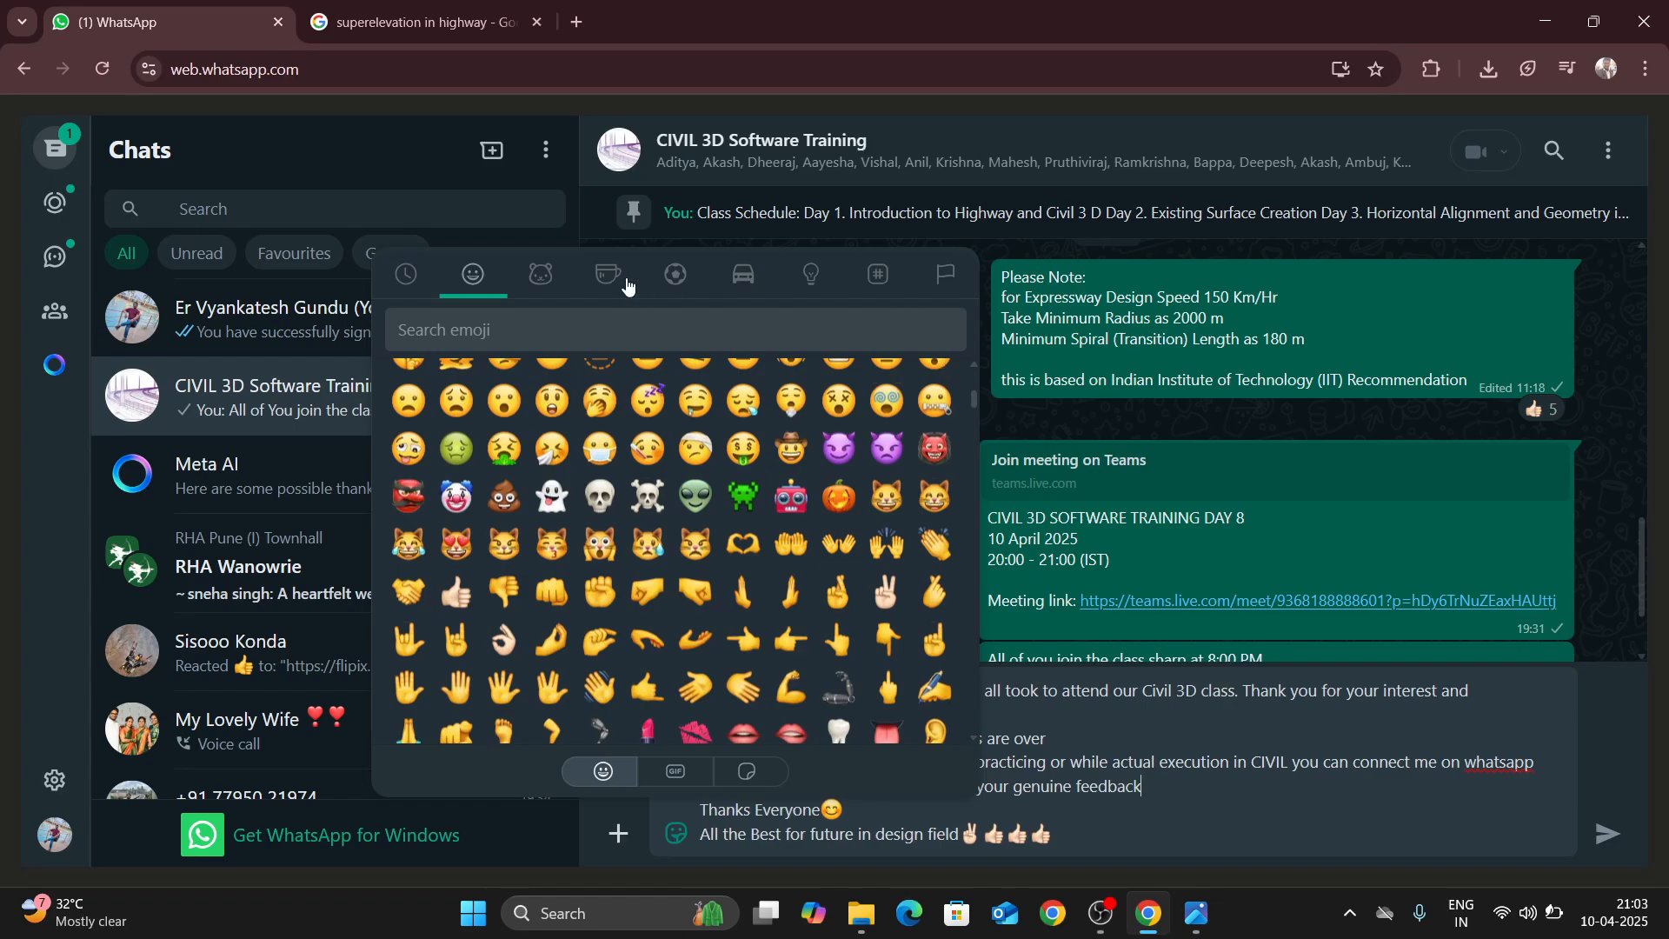
left_click(408, 277)
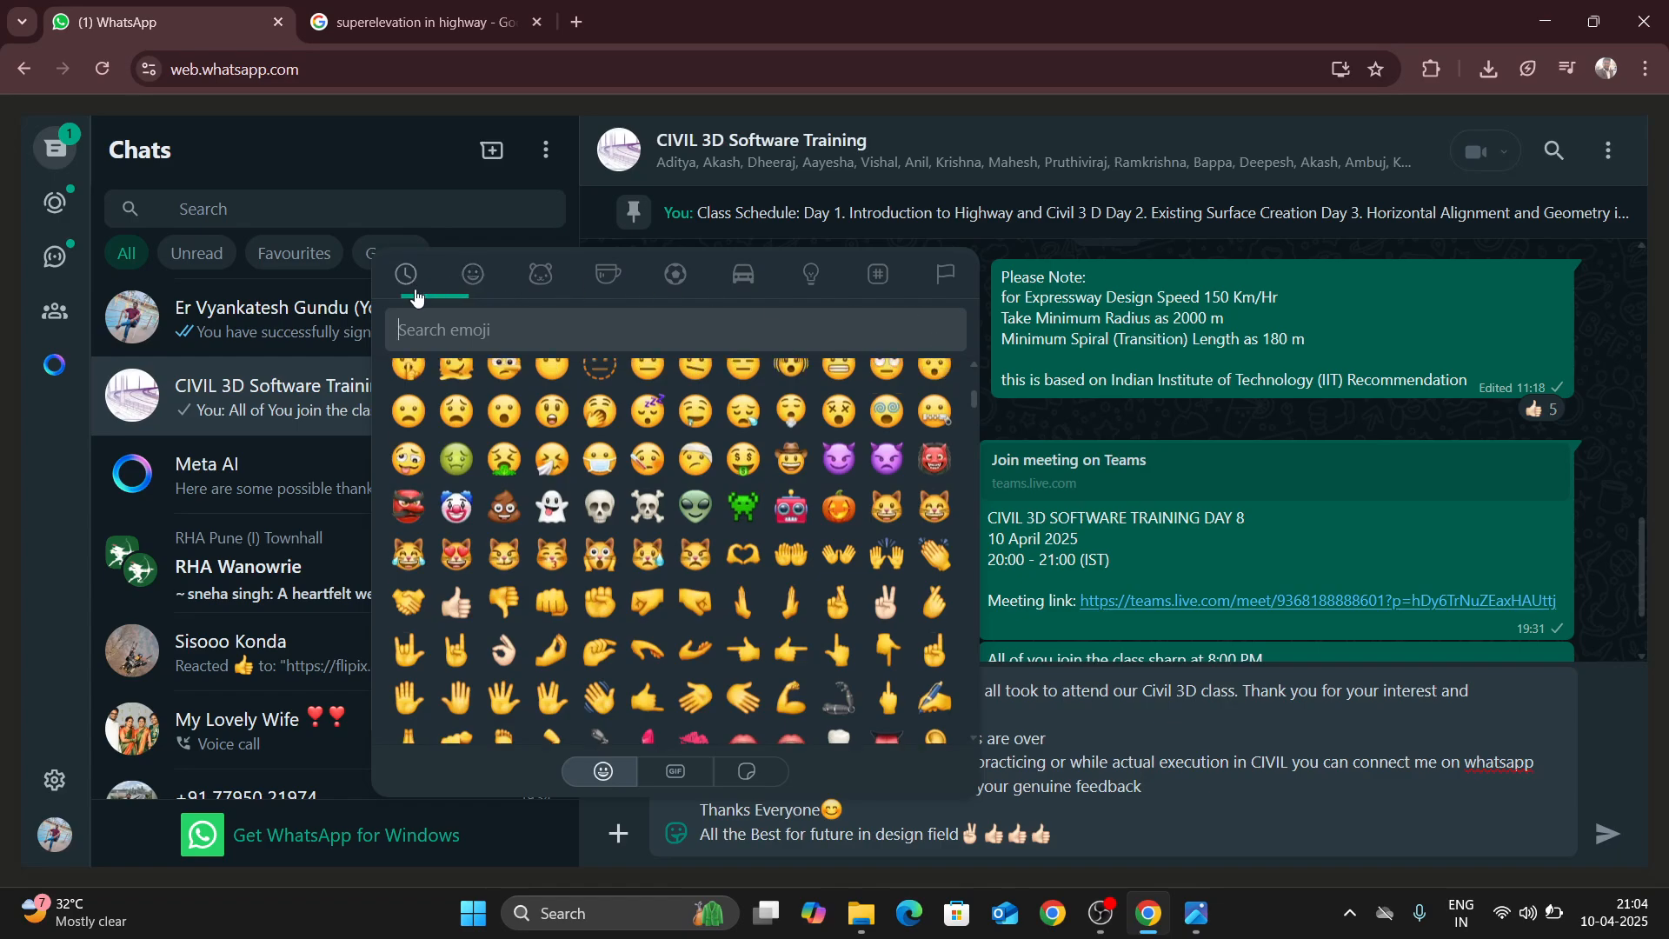
left_click(1180, 778)
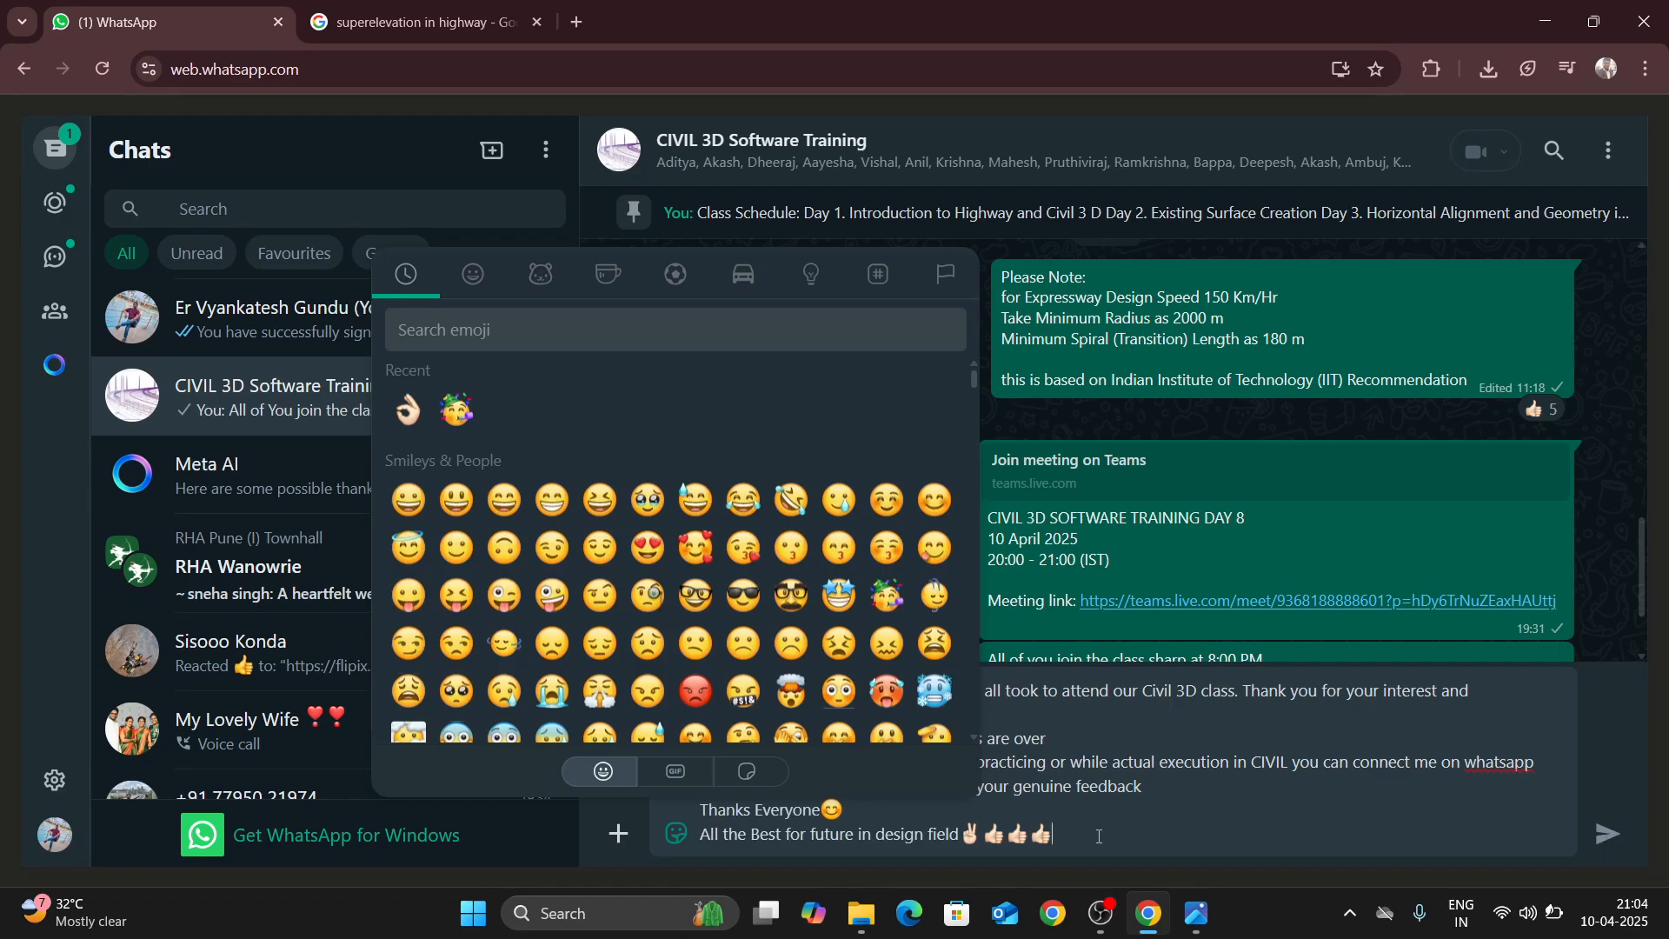
key("ctrl+a")
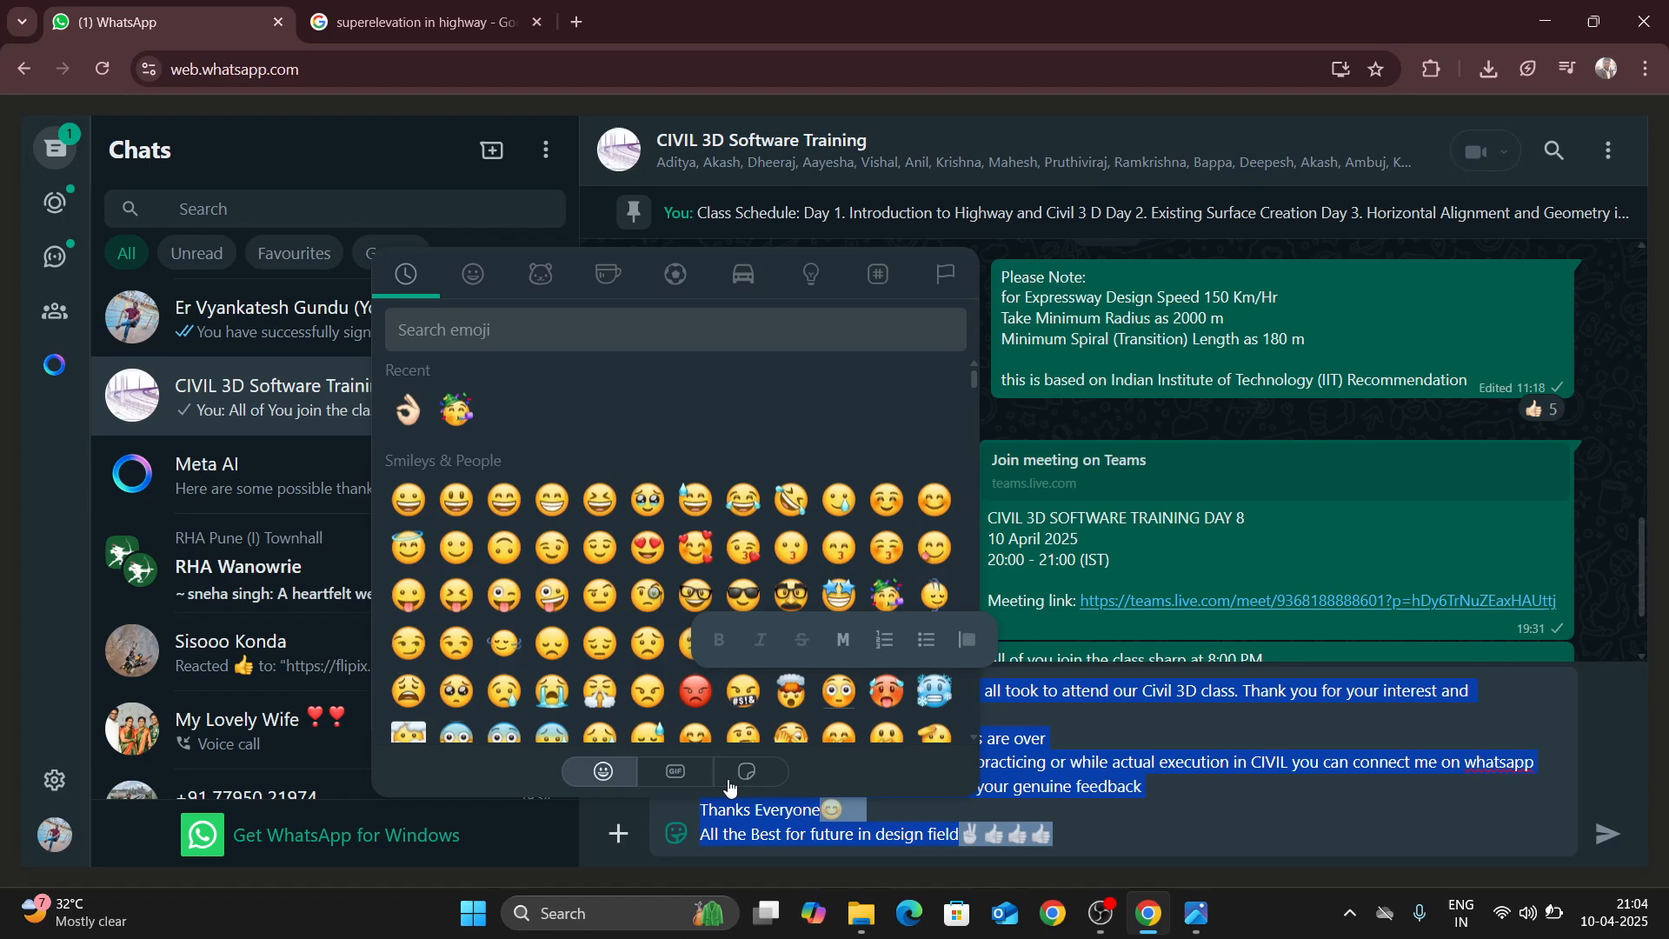
left_click(767, 834)
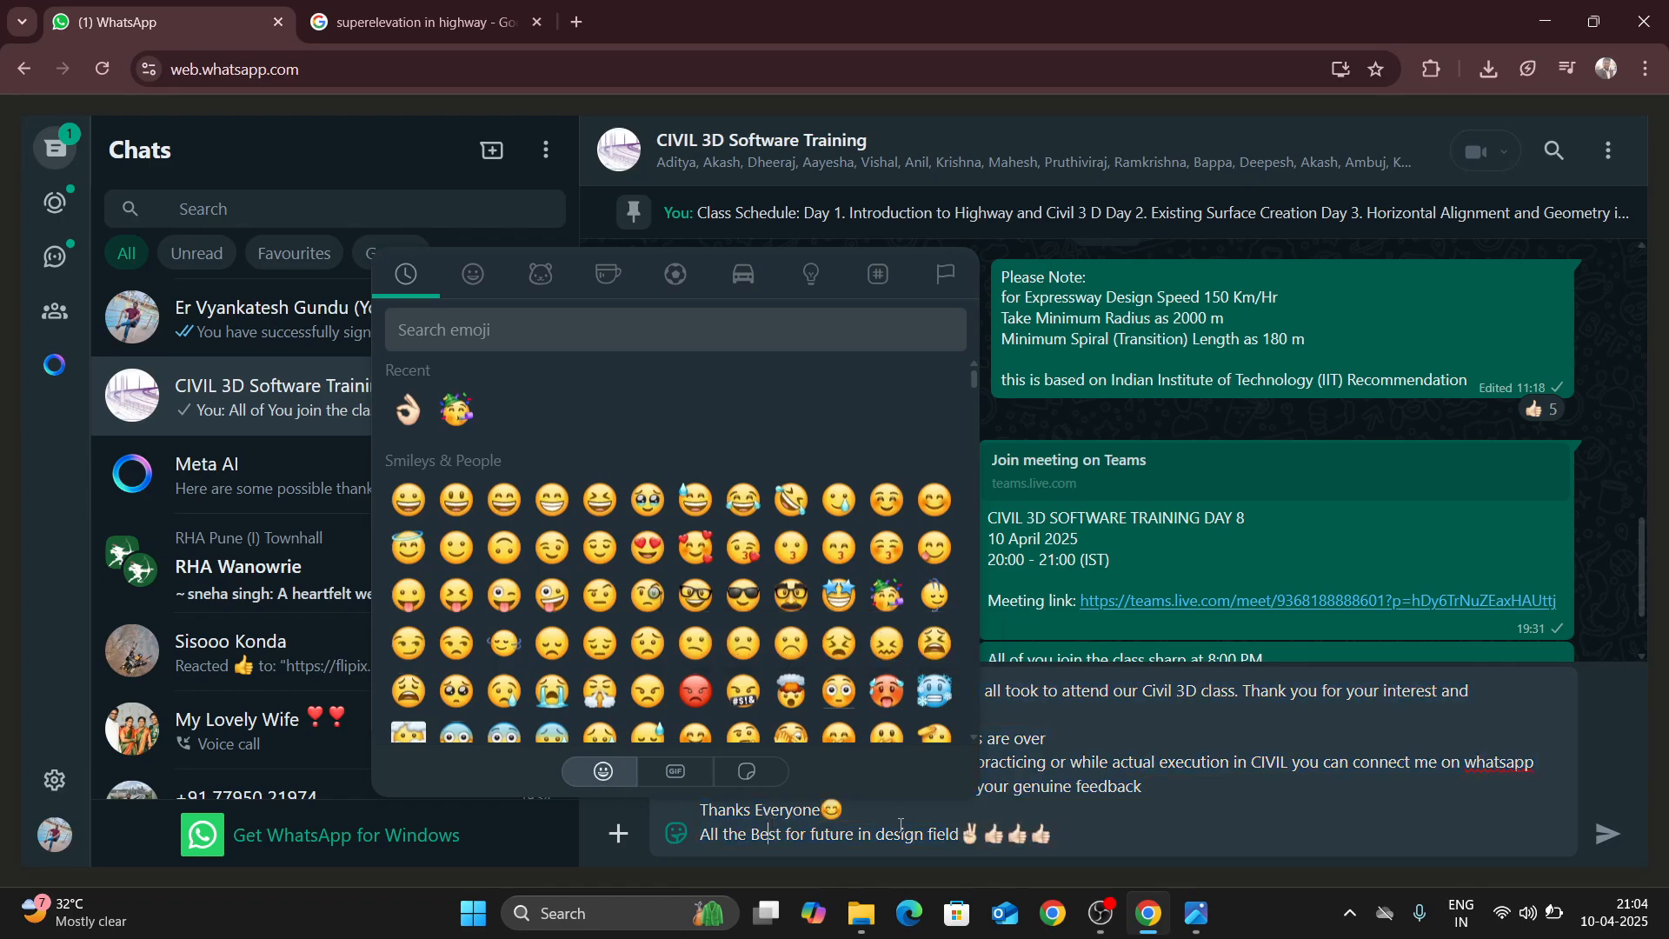
left_click(902, 835)
left_click(675, 771)
left_click(740, 768)
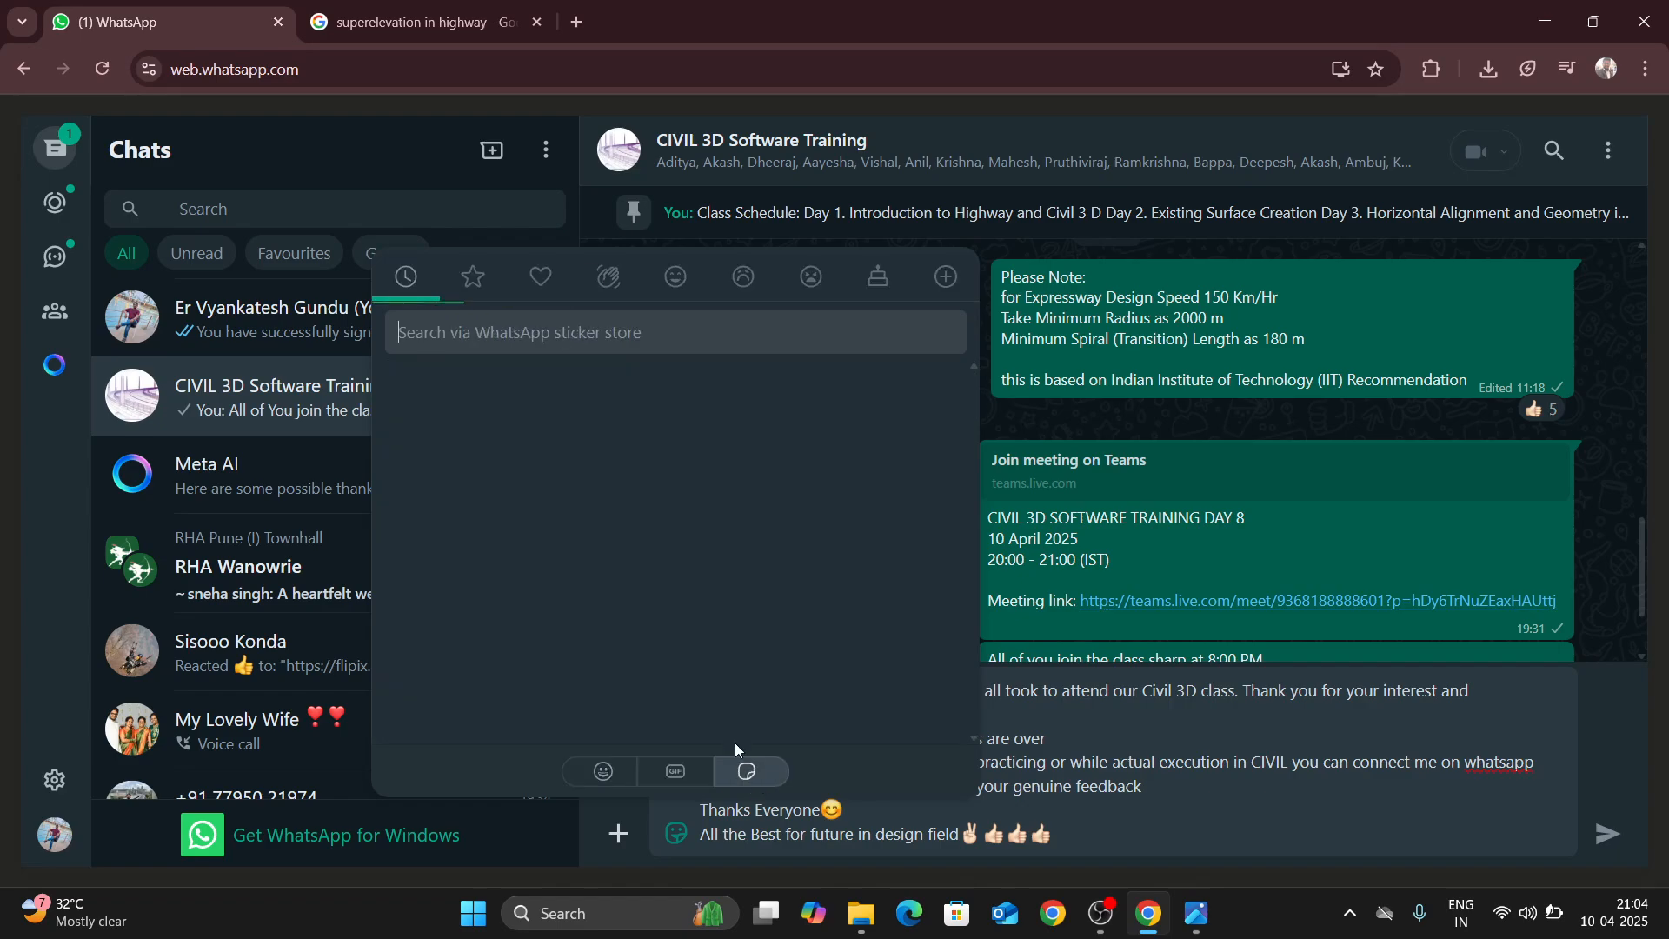
left_click(947, 278)
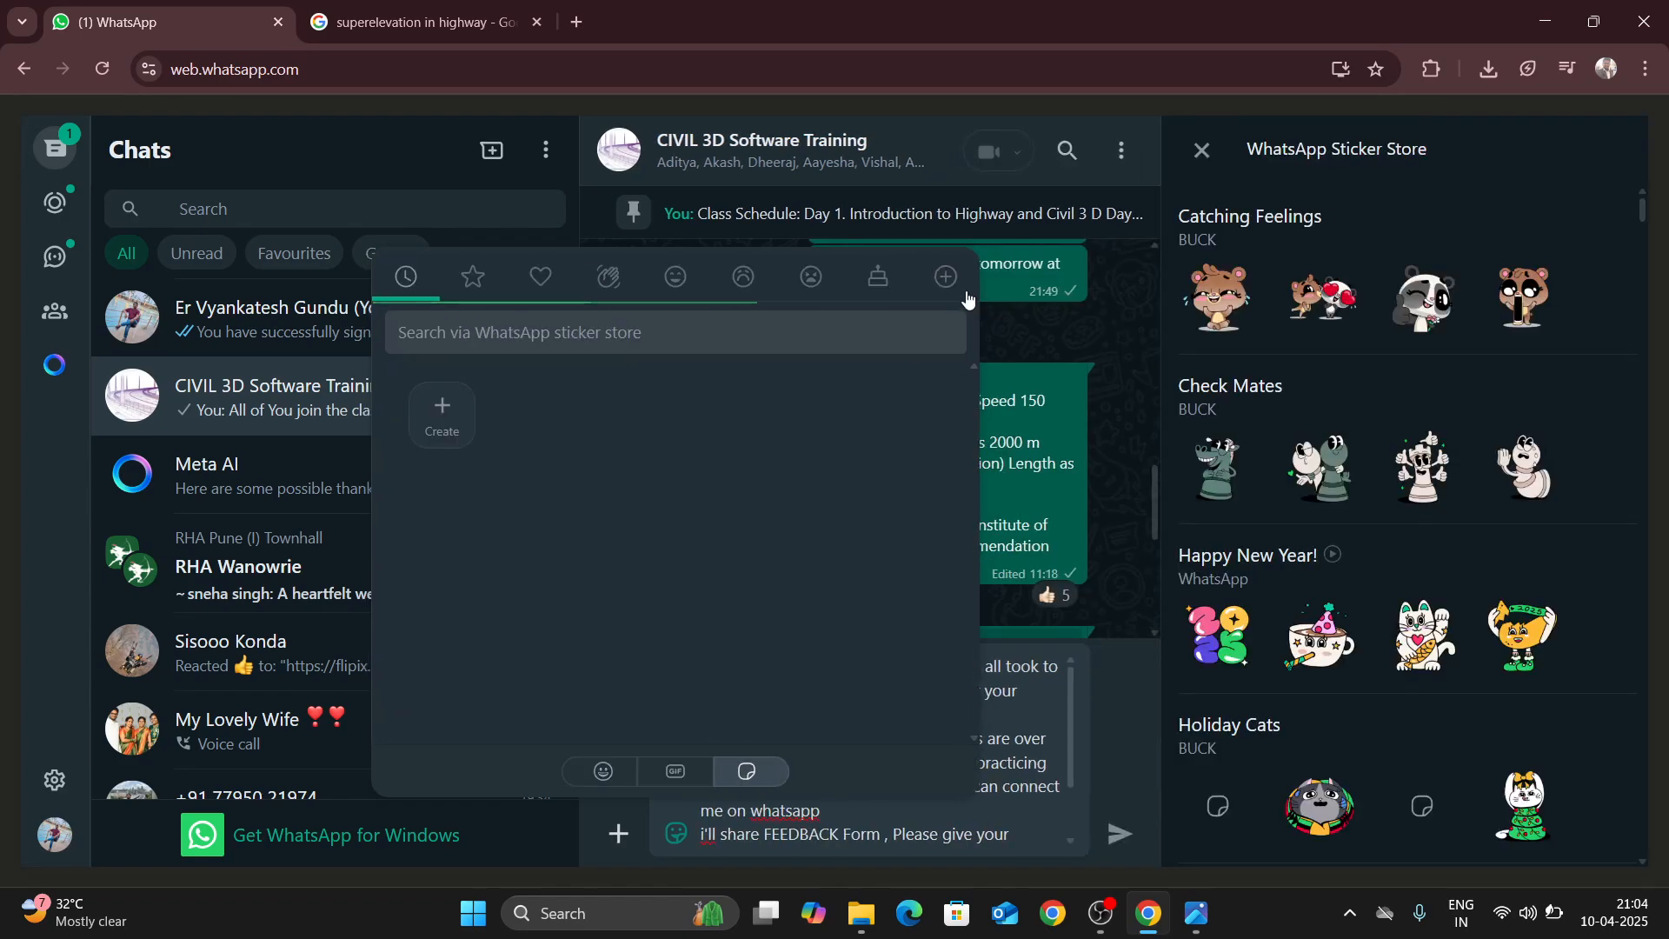
left_click(1201, 149)
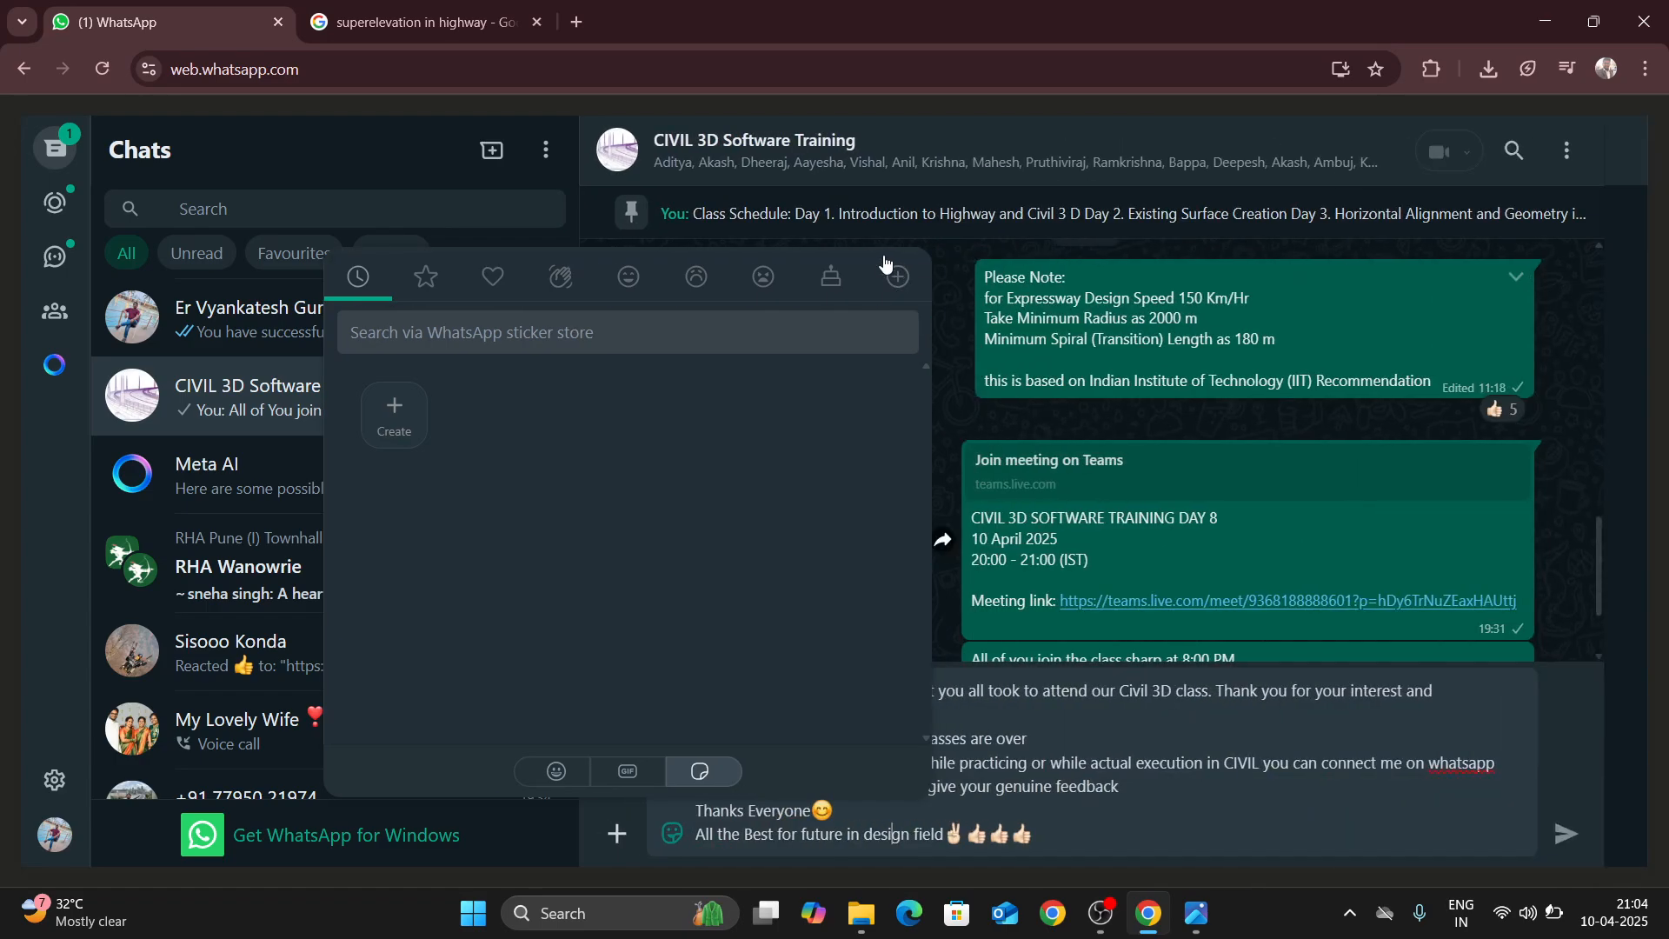
left_click(570, 780)
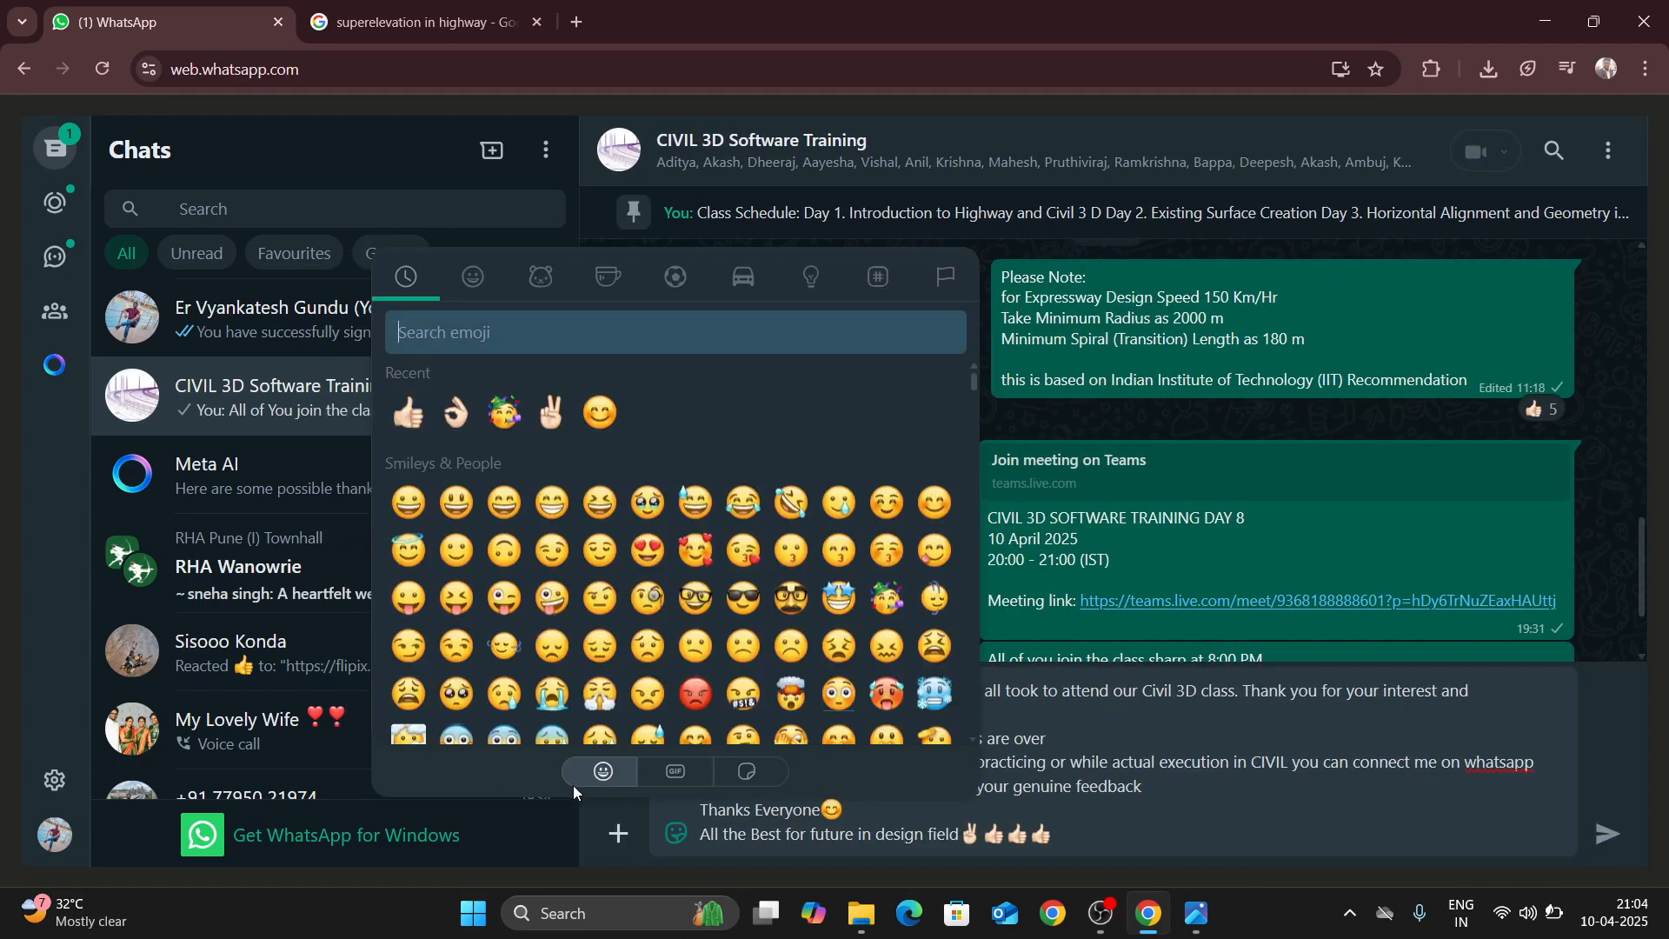
left_click(676, 834)
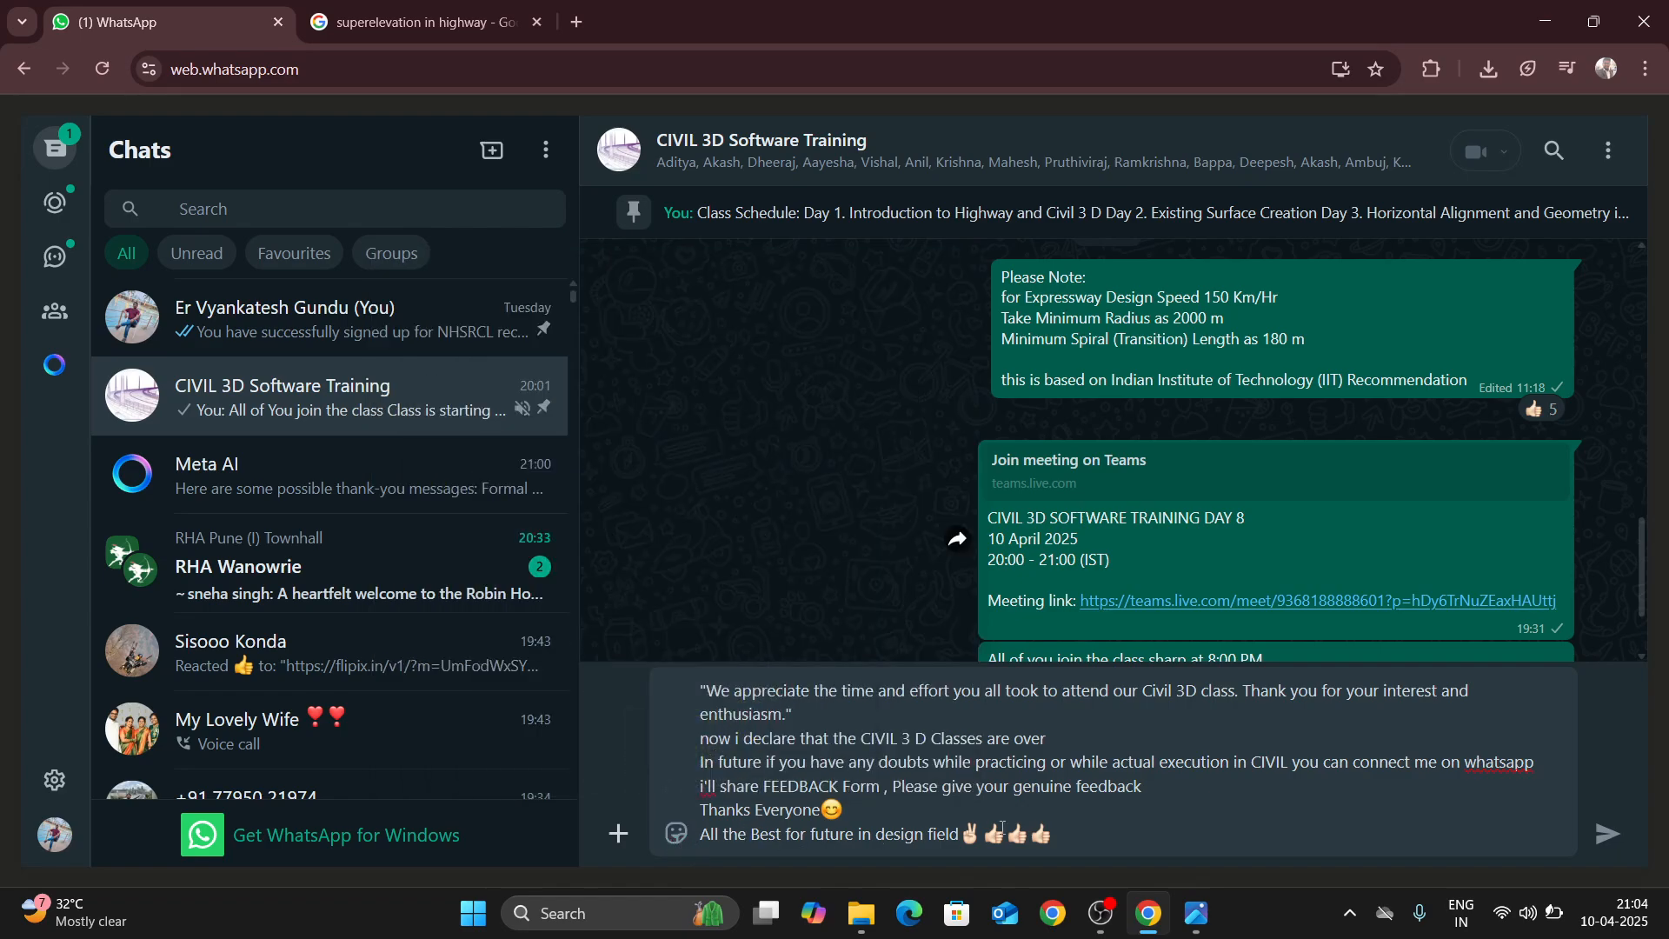
- Copy the whole closing draft and send it to Meta AI with the added line "write professionally"
key("ctrl+a")
key("ctrl+c")
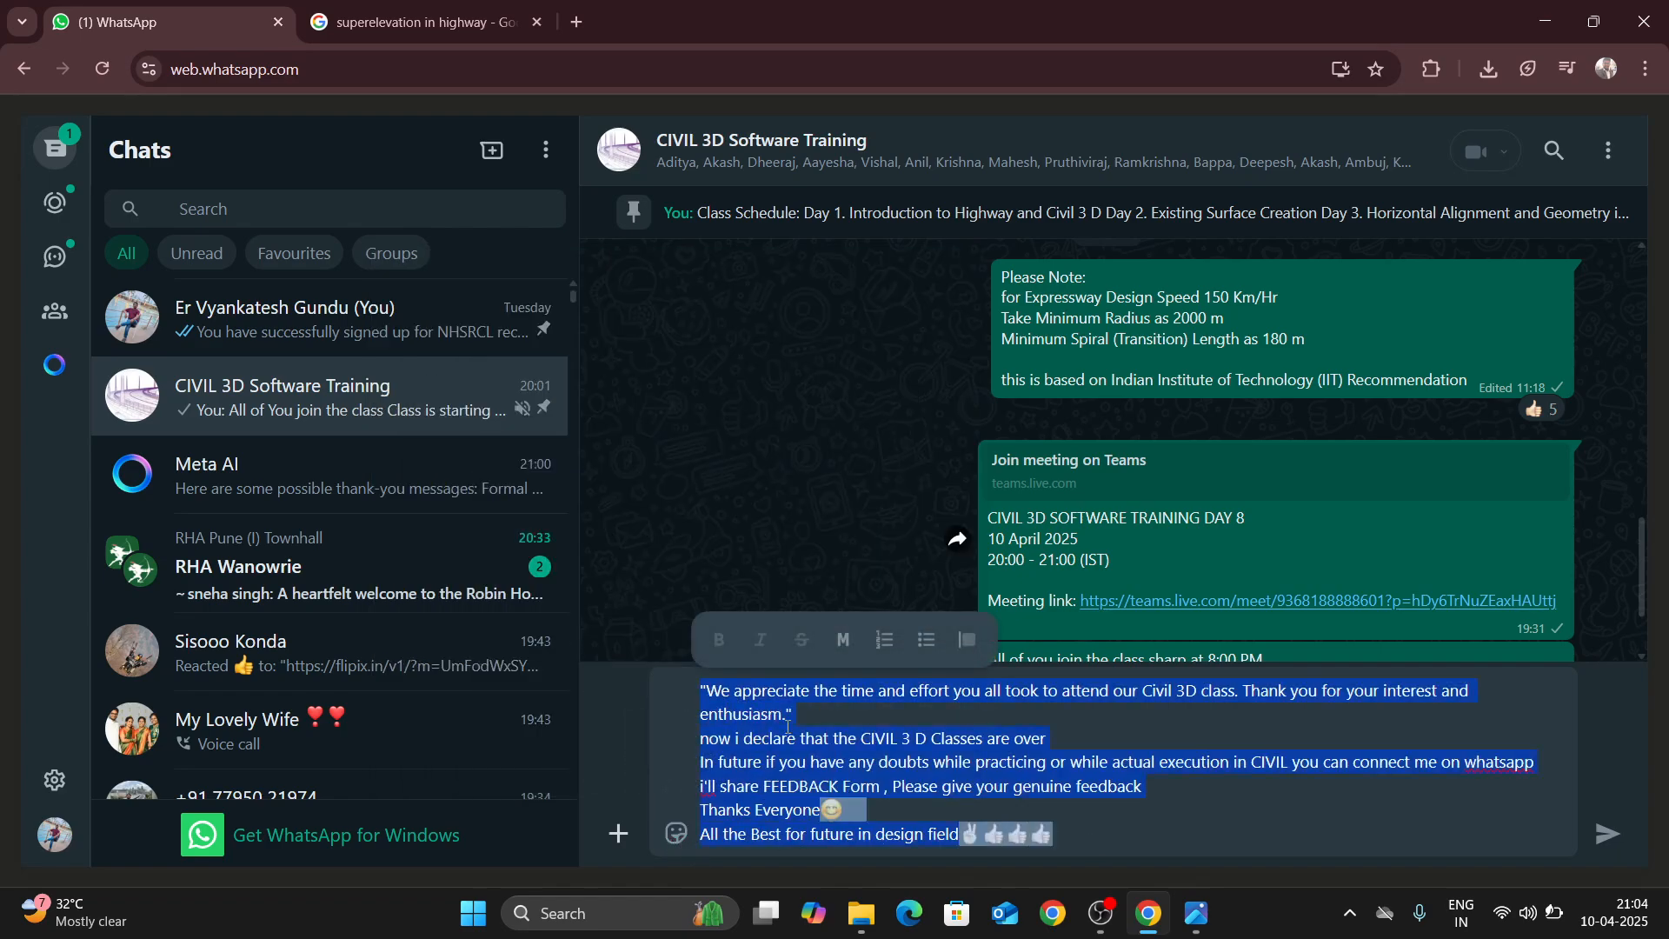
left_click(289, 476)
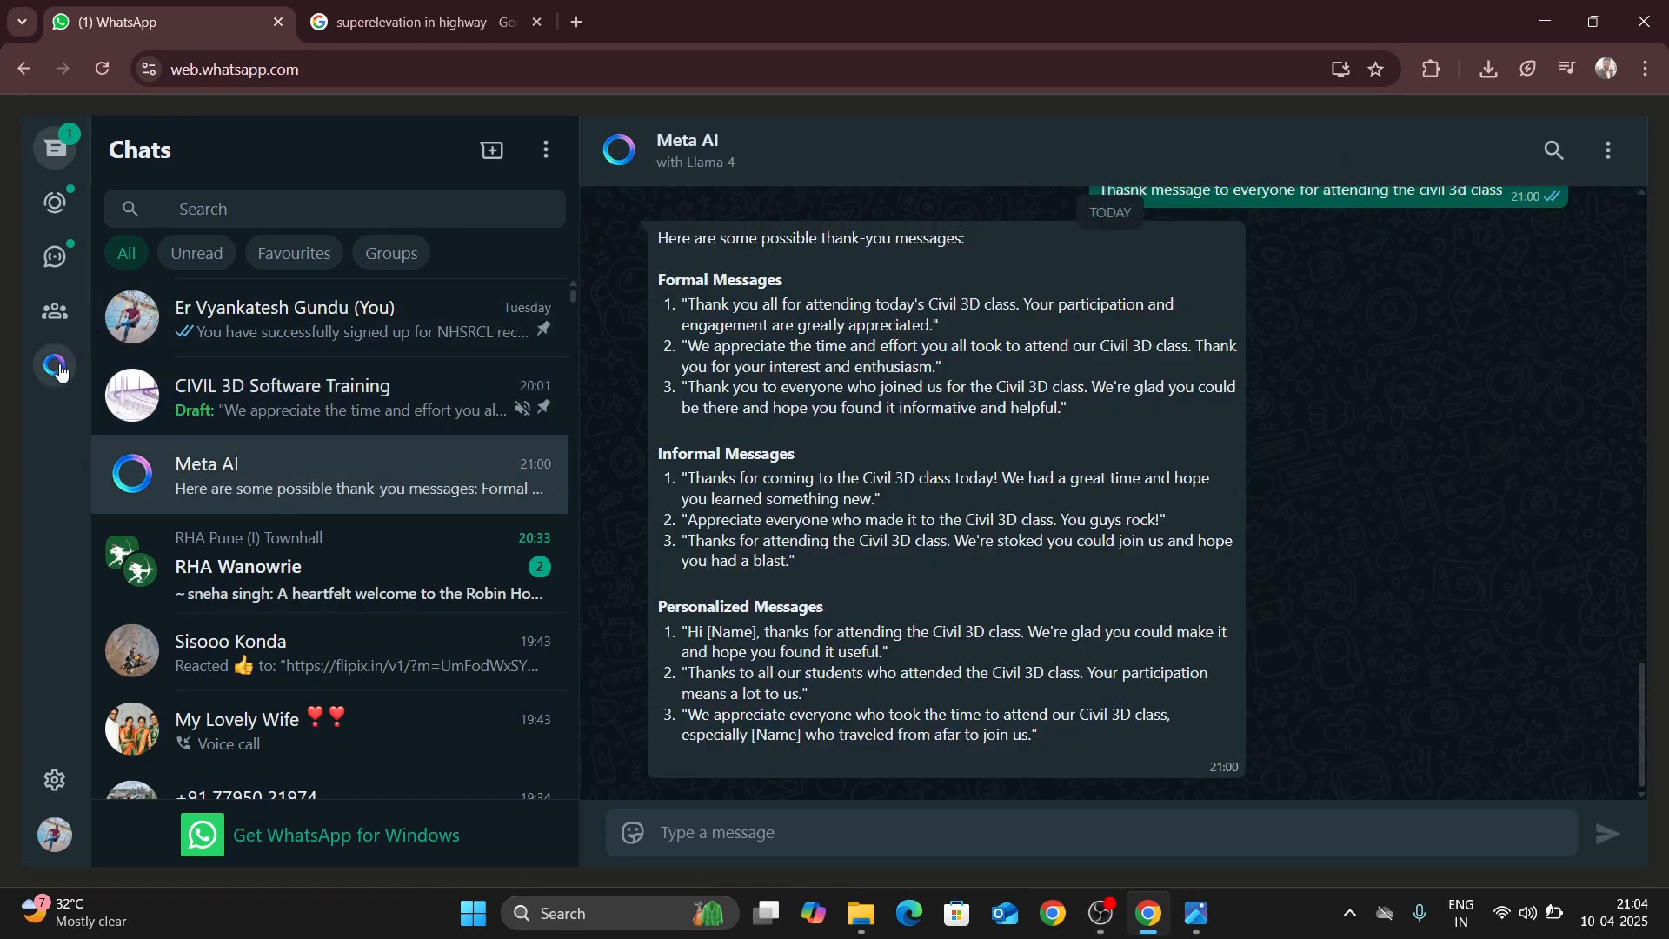
type("write [p")
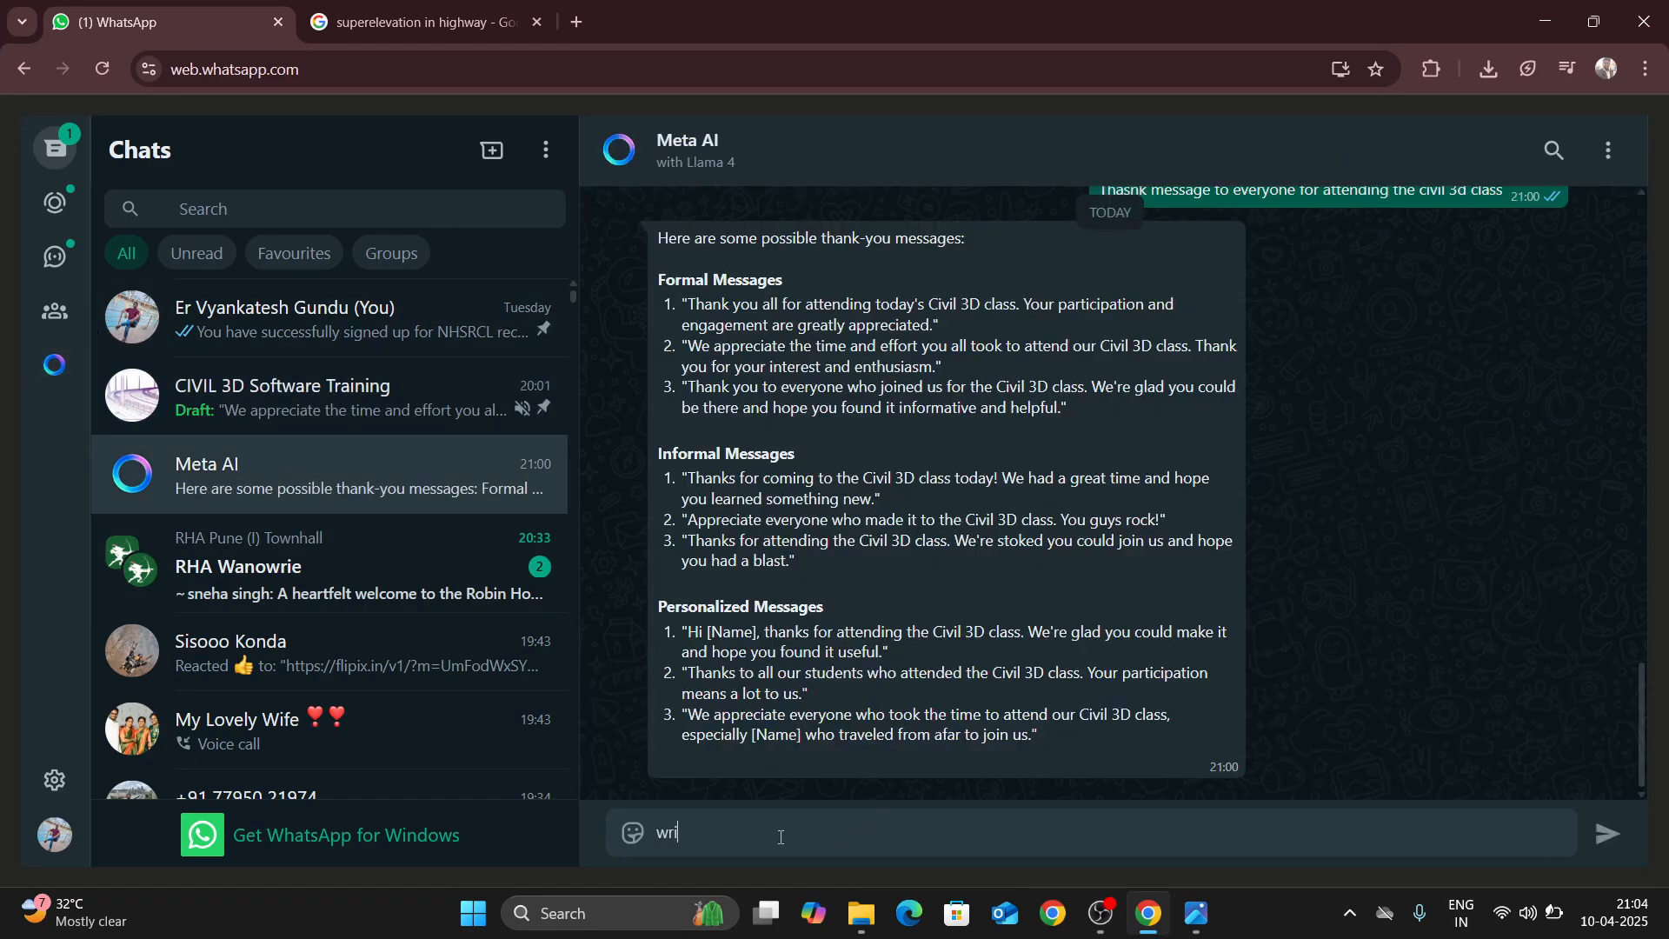
key("BackSpace")
key("BackSpace")
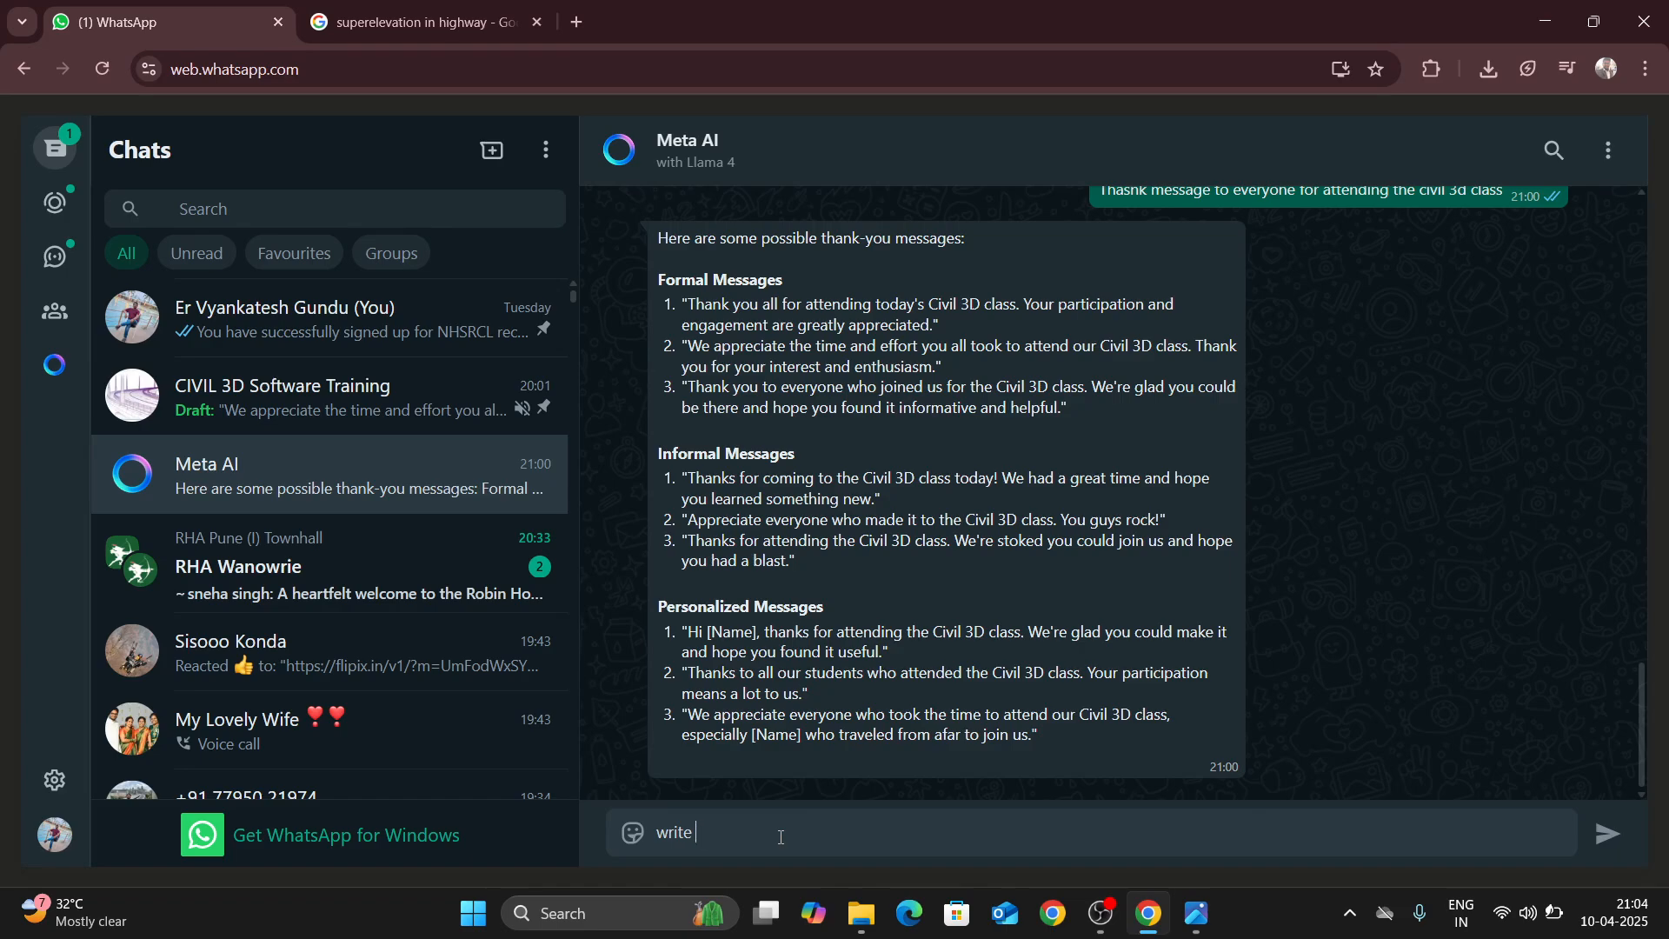
type("professionaly")
left_click(658, 833)
key("ctrl+v")
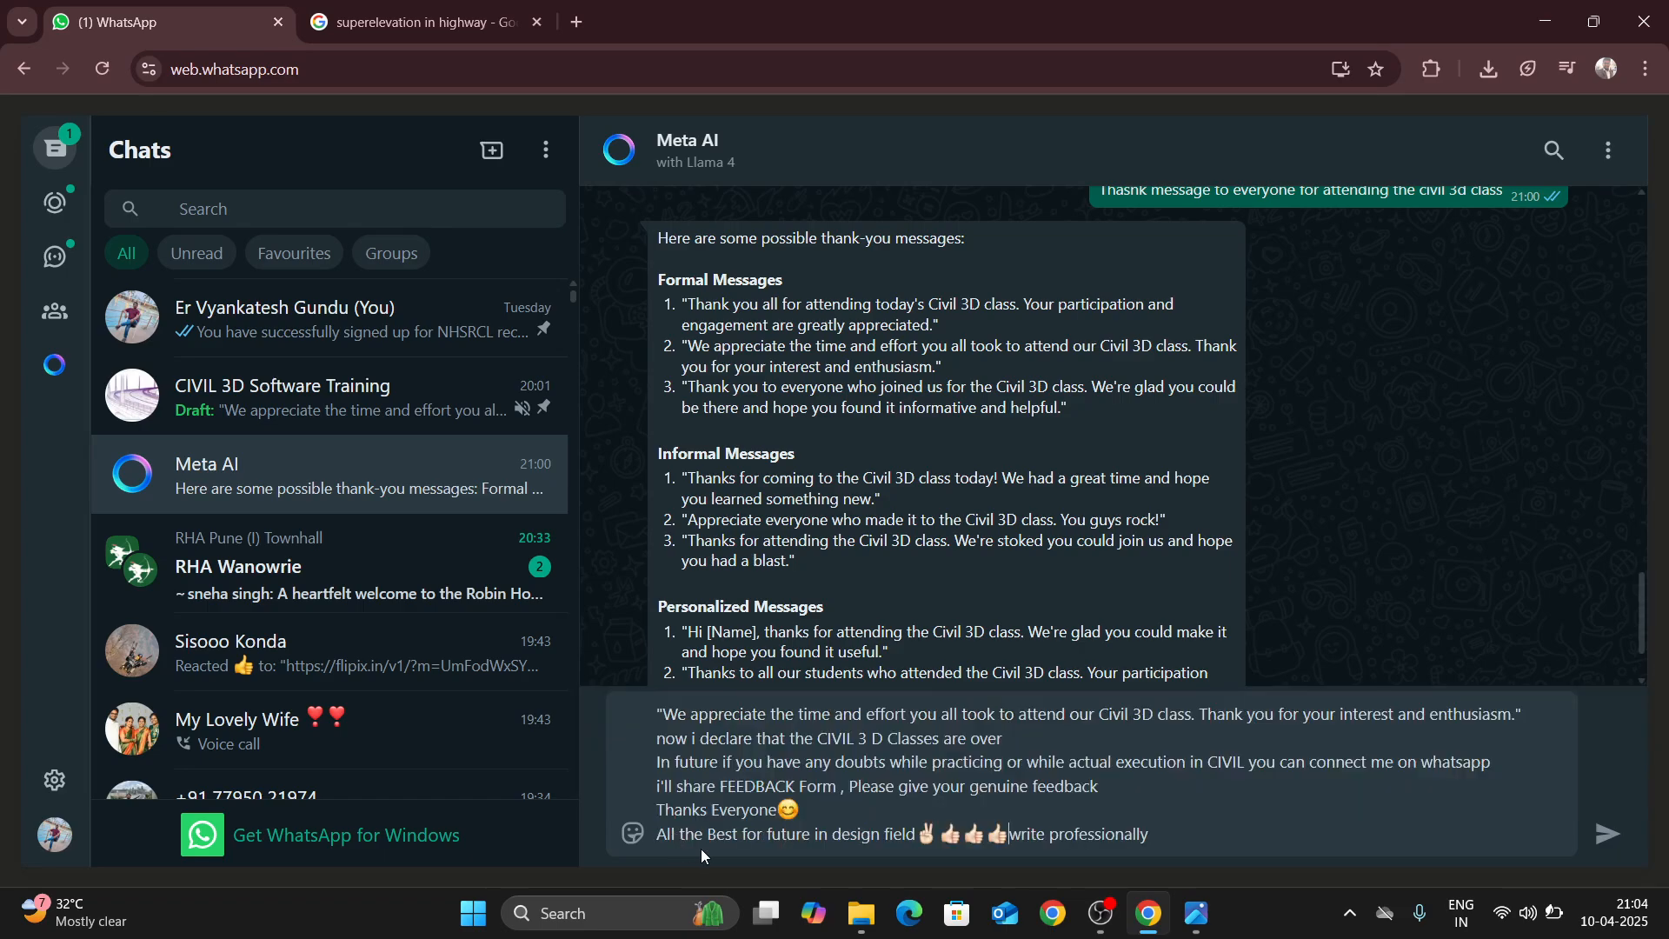
key("shift+Return")
key("Return")
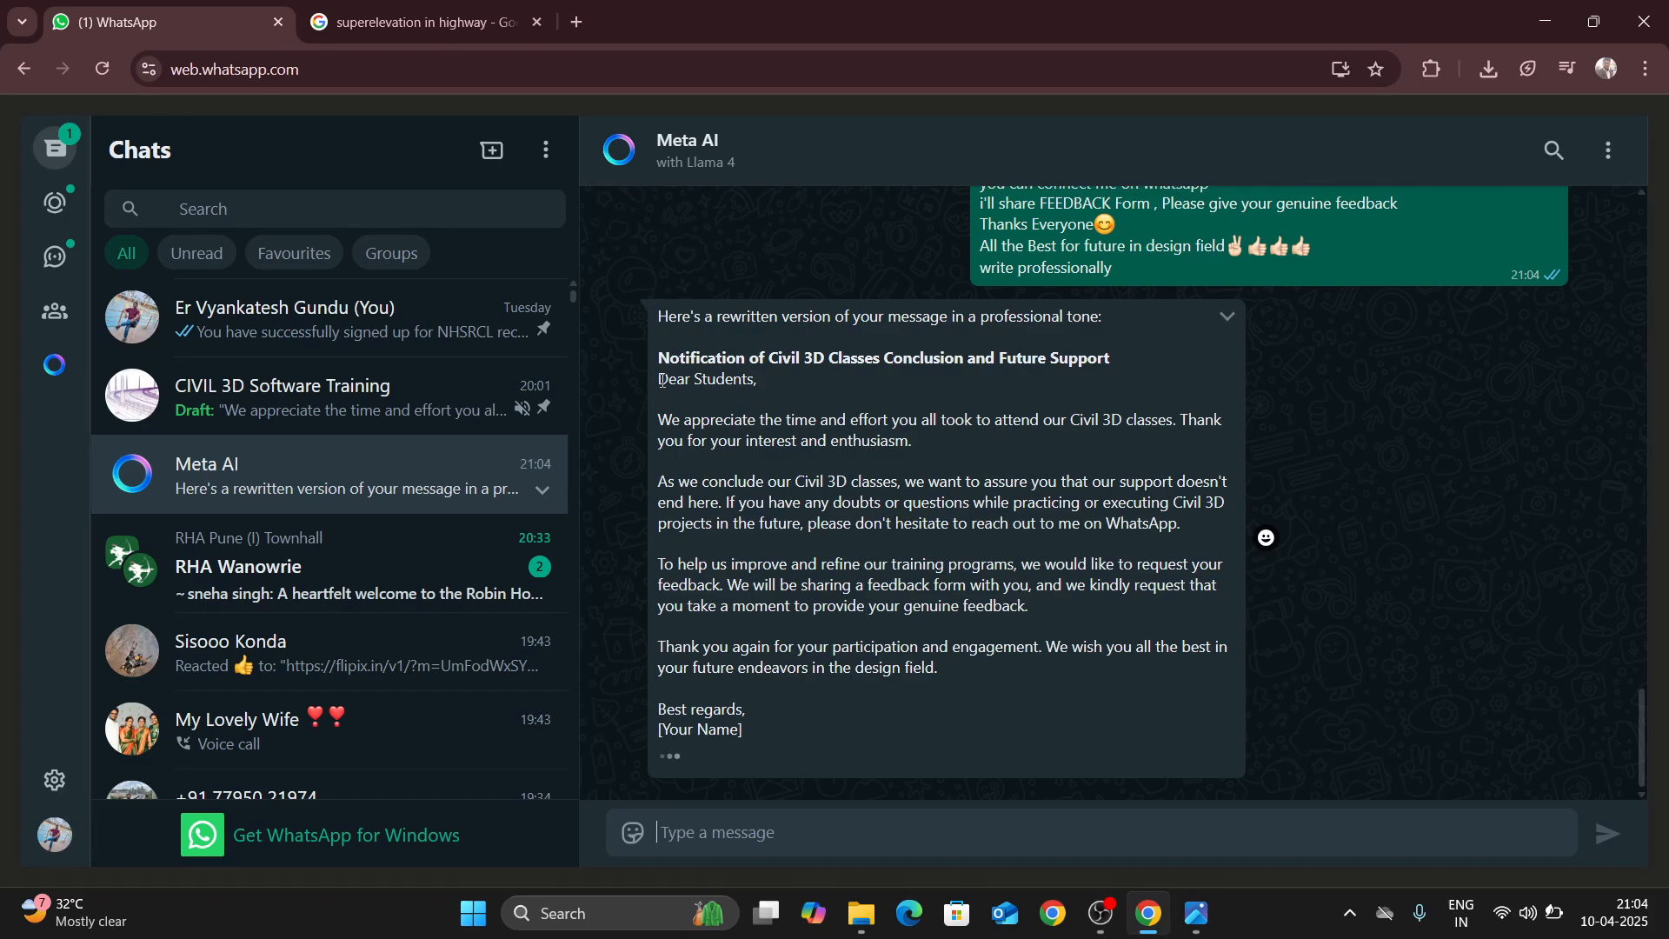
- Replace the CIVIL 3D Software Training group draft with Meta AI's rewritten text, from "Dear Students," through "in the design field."
left_click_drag(658, 419, 758, 544)
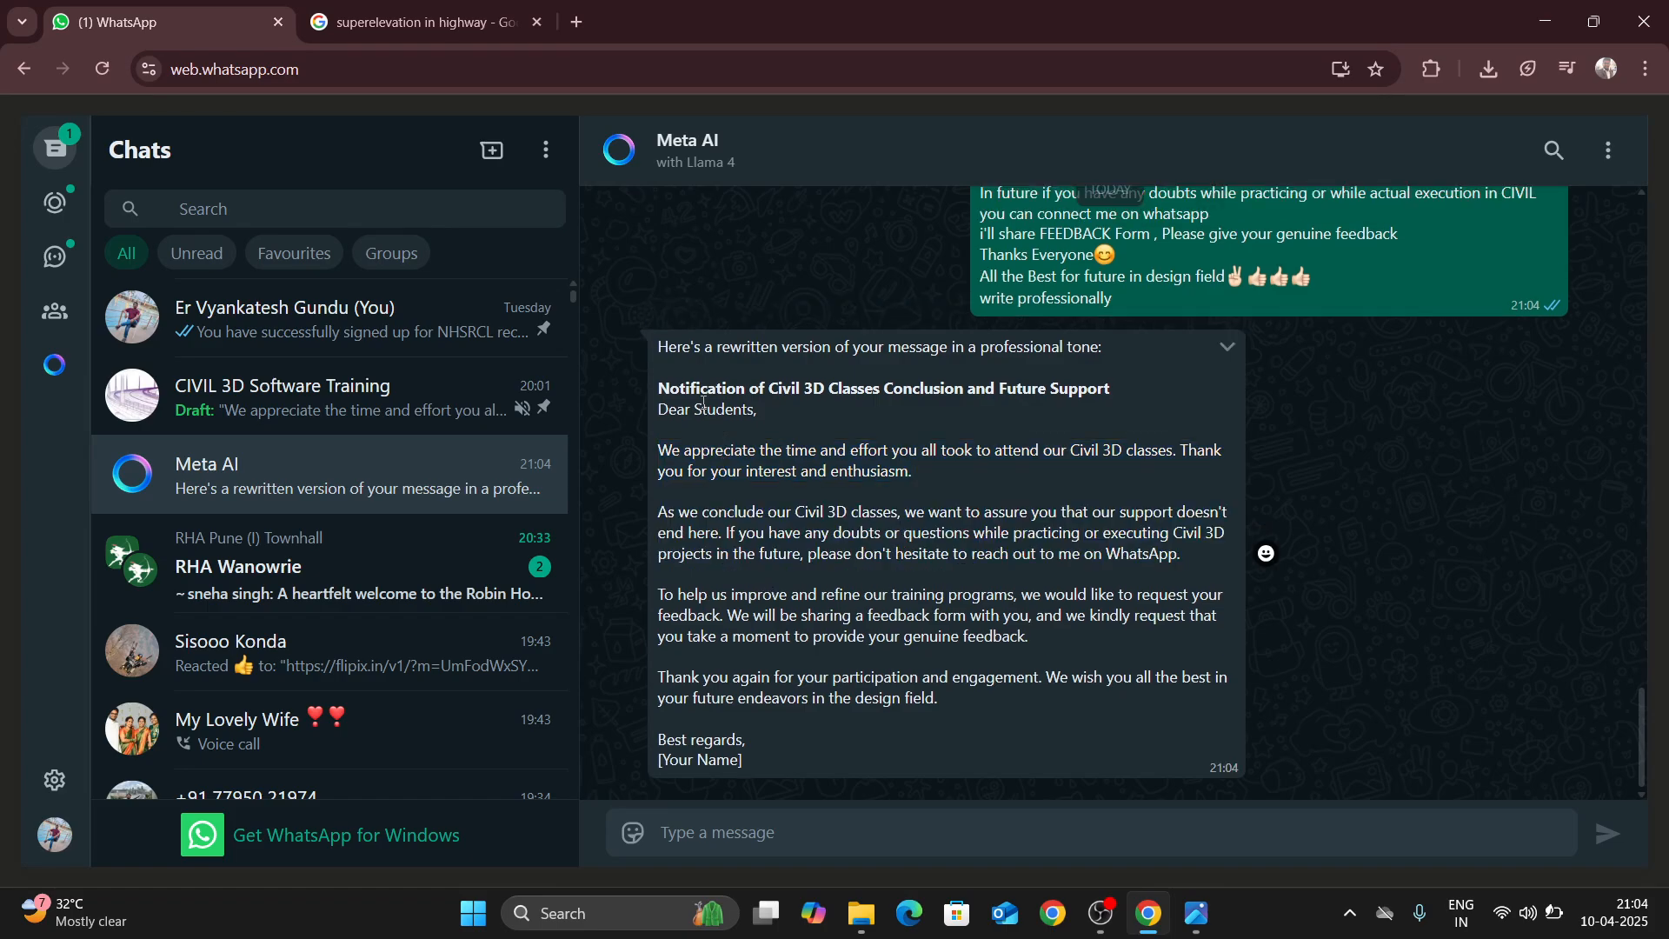
left_click_drag(658, 409, 993, 720)
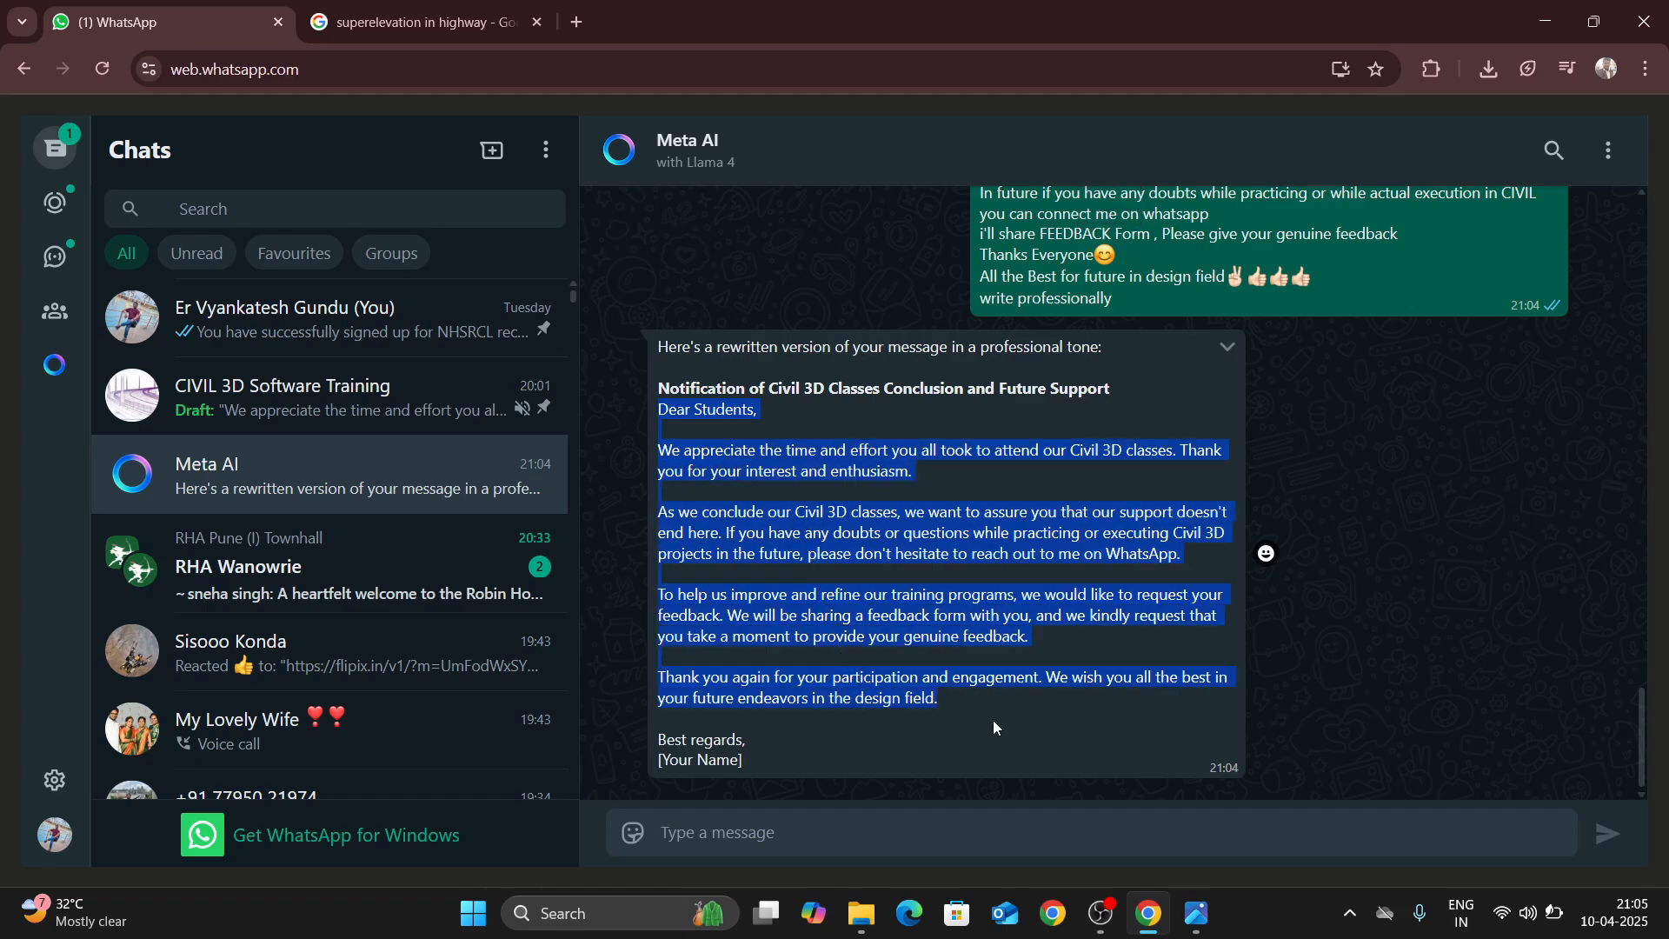
left_click(276, 416)
key("ctrl+a")
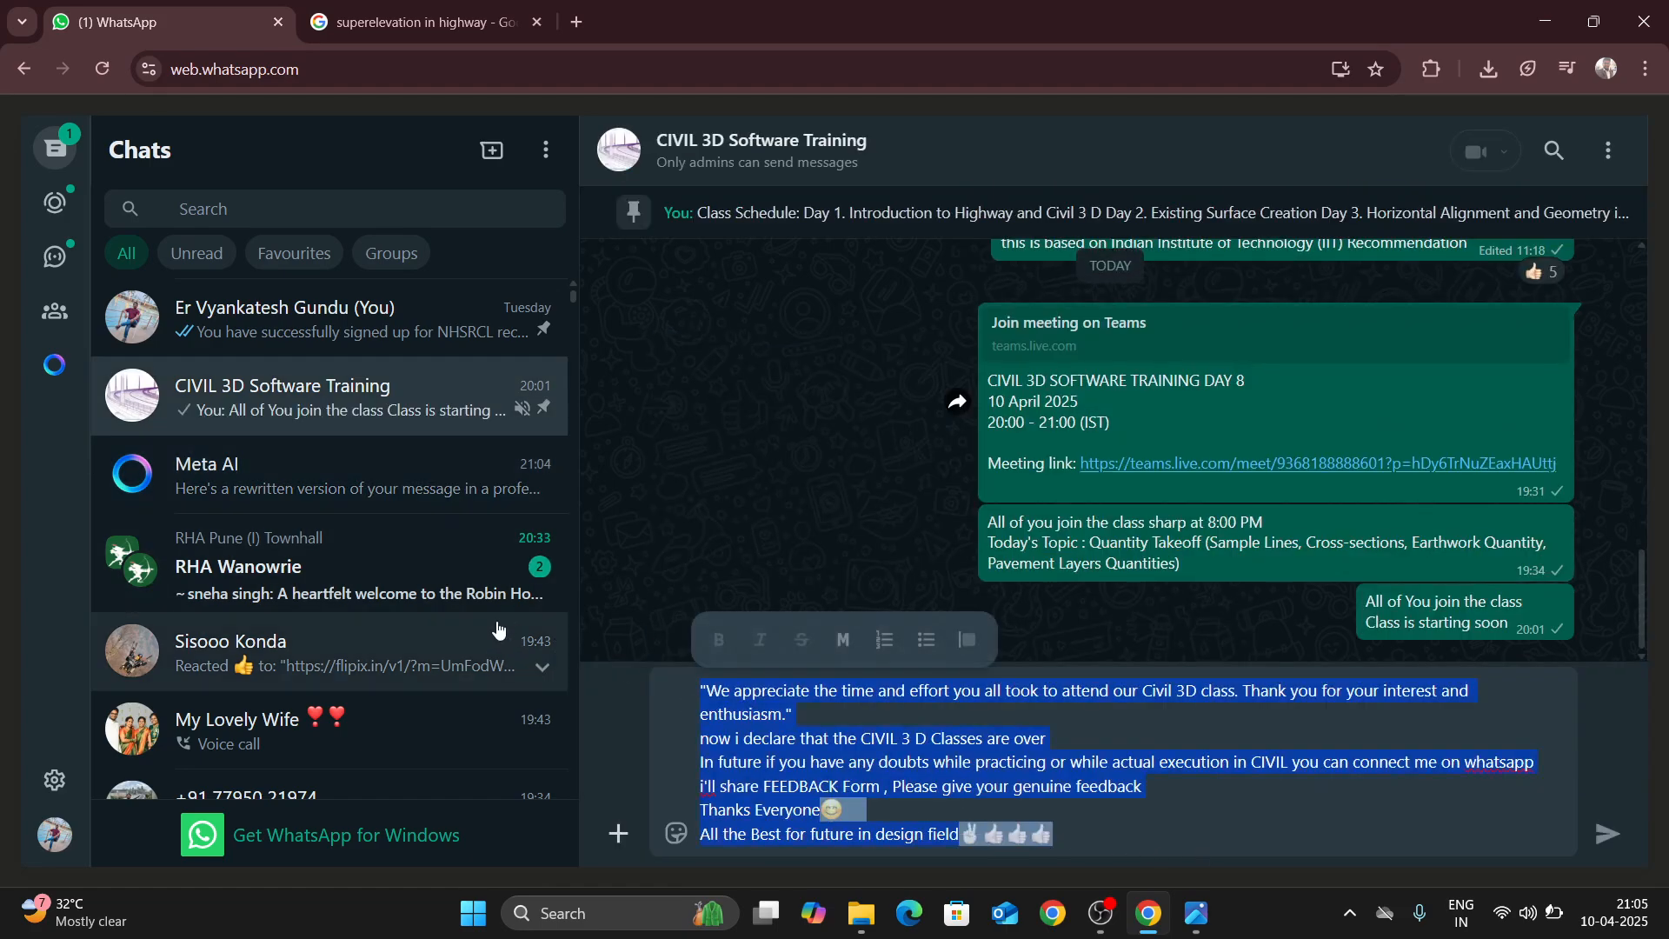
key("BackSpace")
key("ctrl+v")
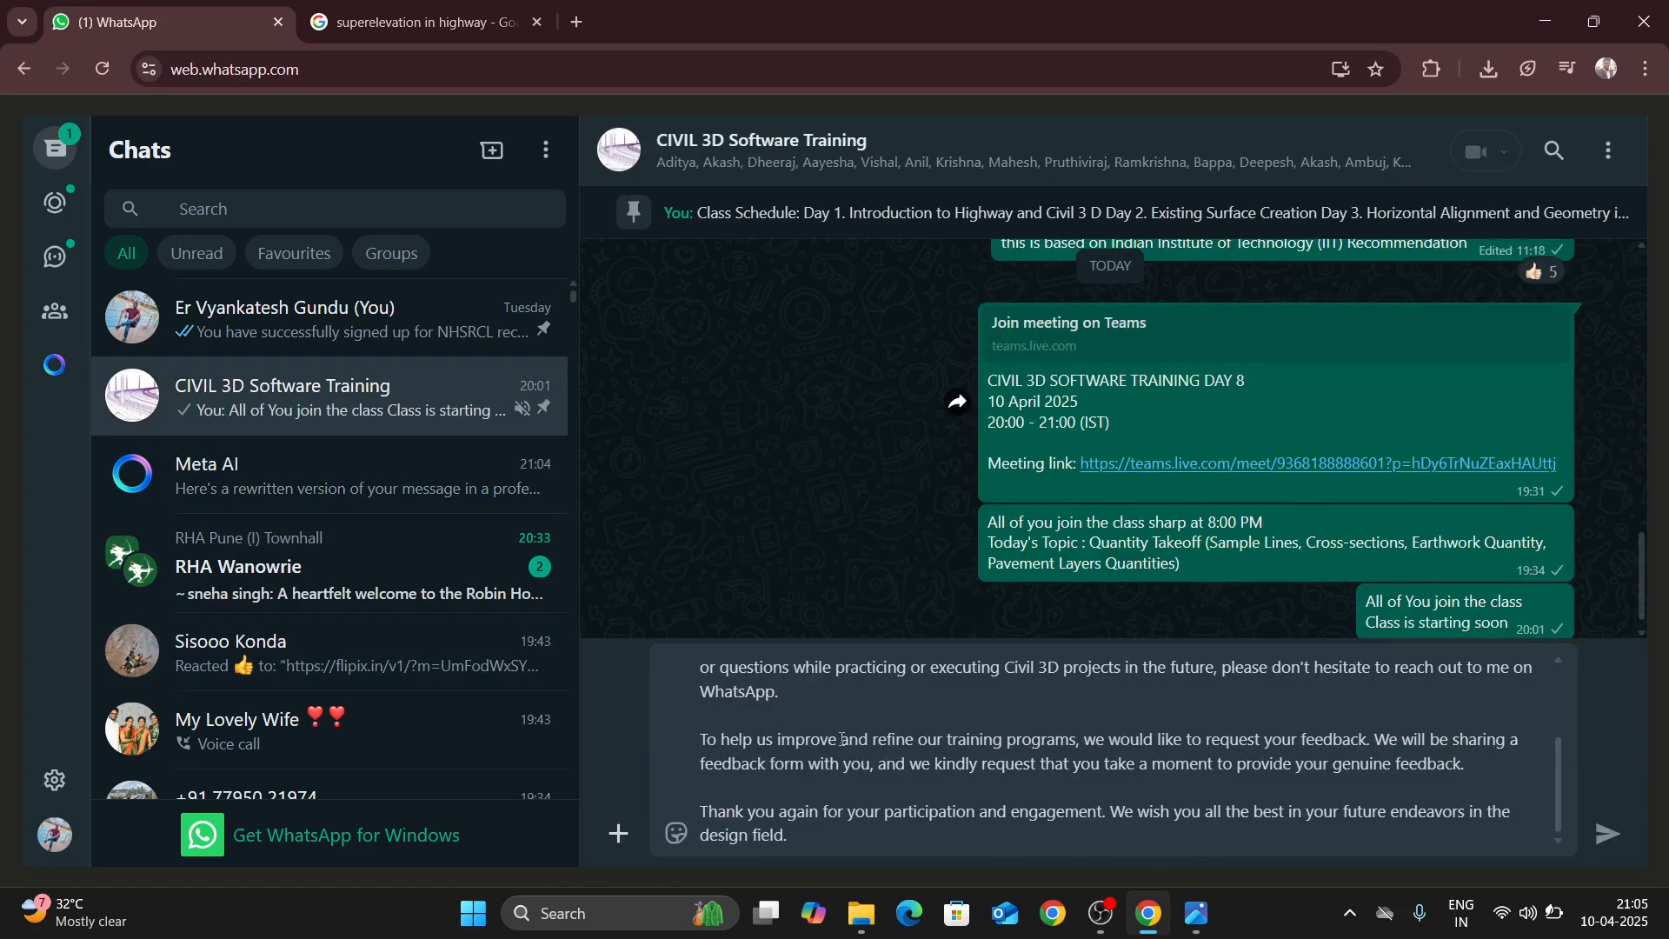
- Change the draft's greeting from "Dear Students," to "Dear All,"
scroll(841, 739, "up", 3)
left_click(808, 667)
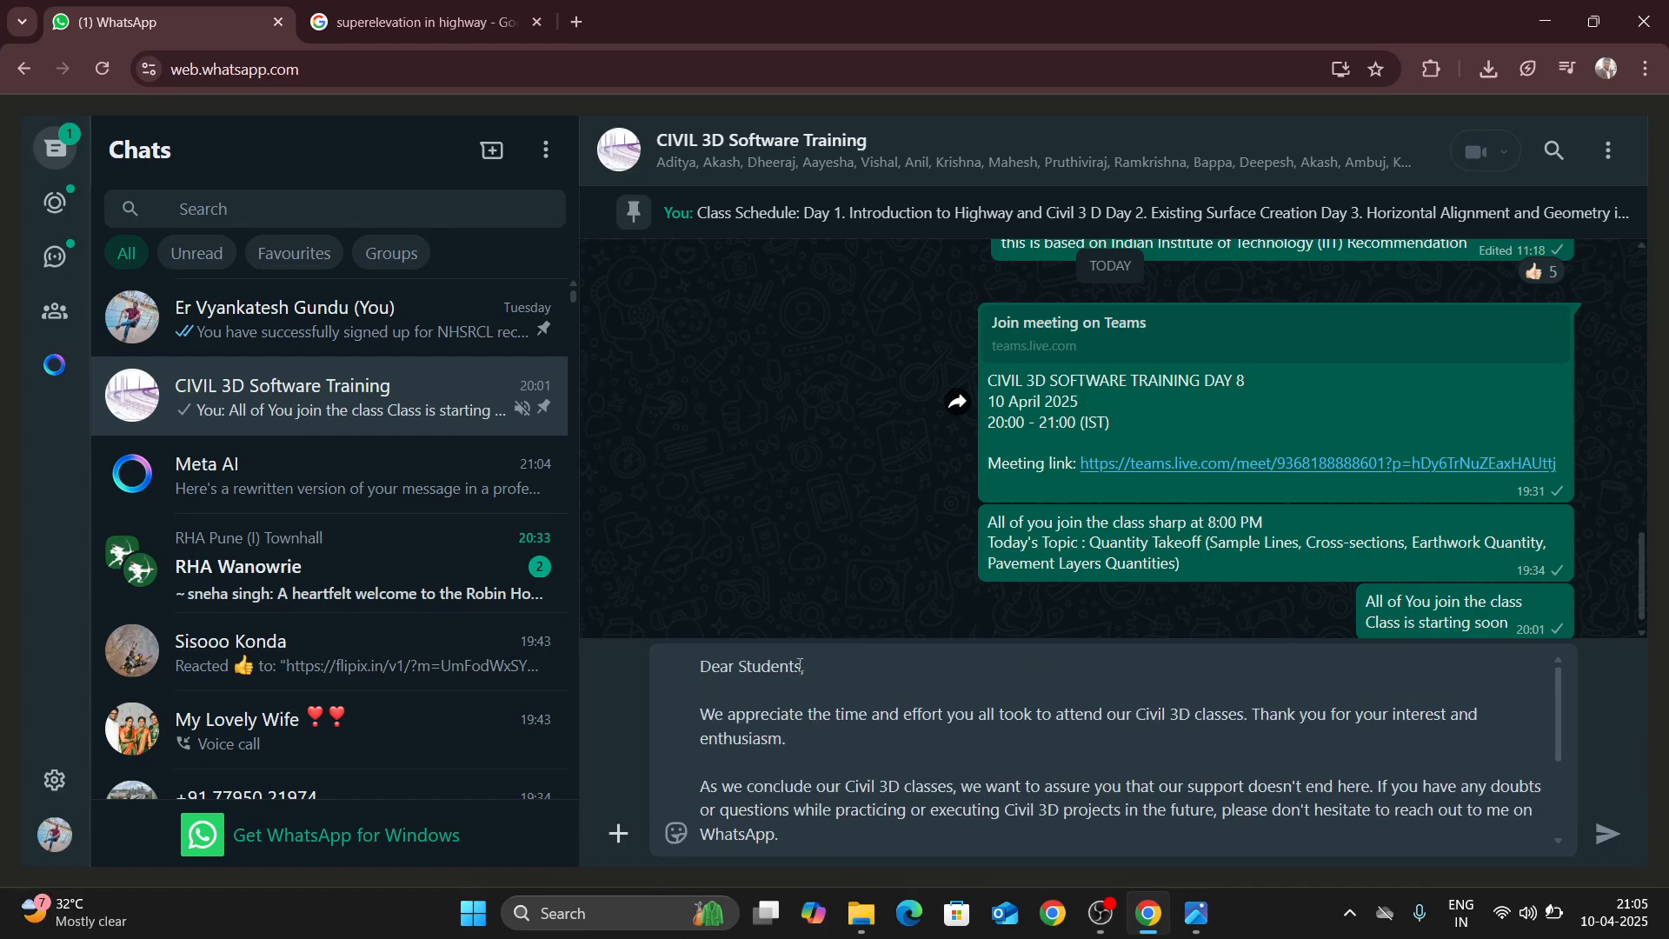
key("BackSpace")
key("BackSpace")
key("BackSpace")
key("BackSpace")
key("BackSpace")
key("BackSpace")
key("BackSpace")
key("BackSpace")
key("BackSpace")
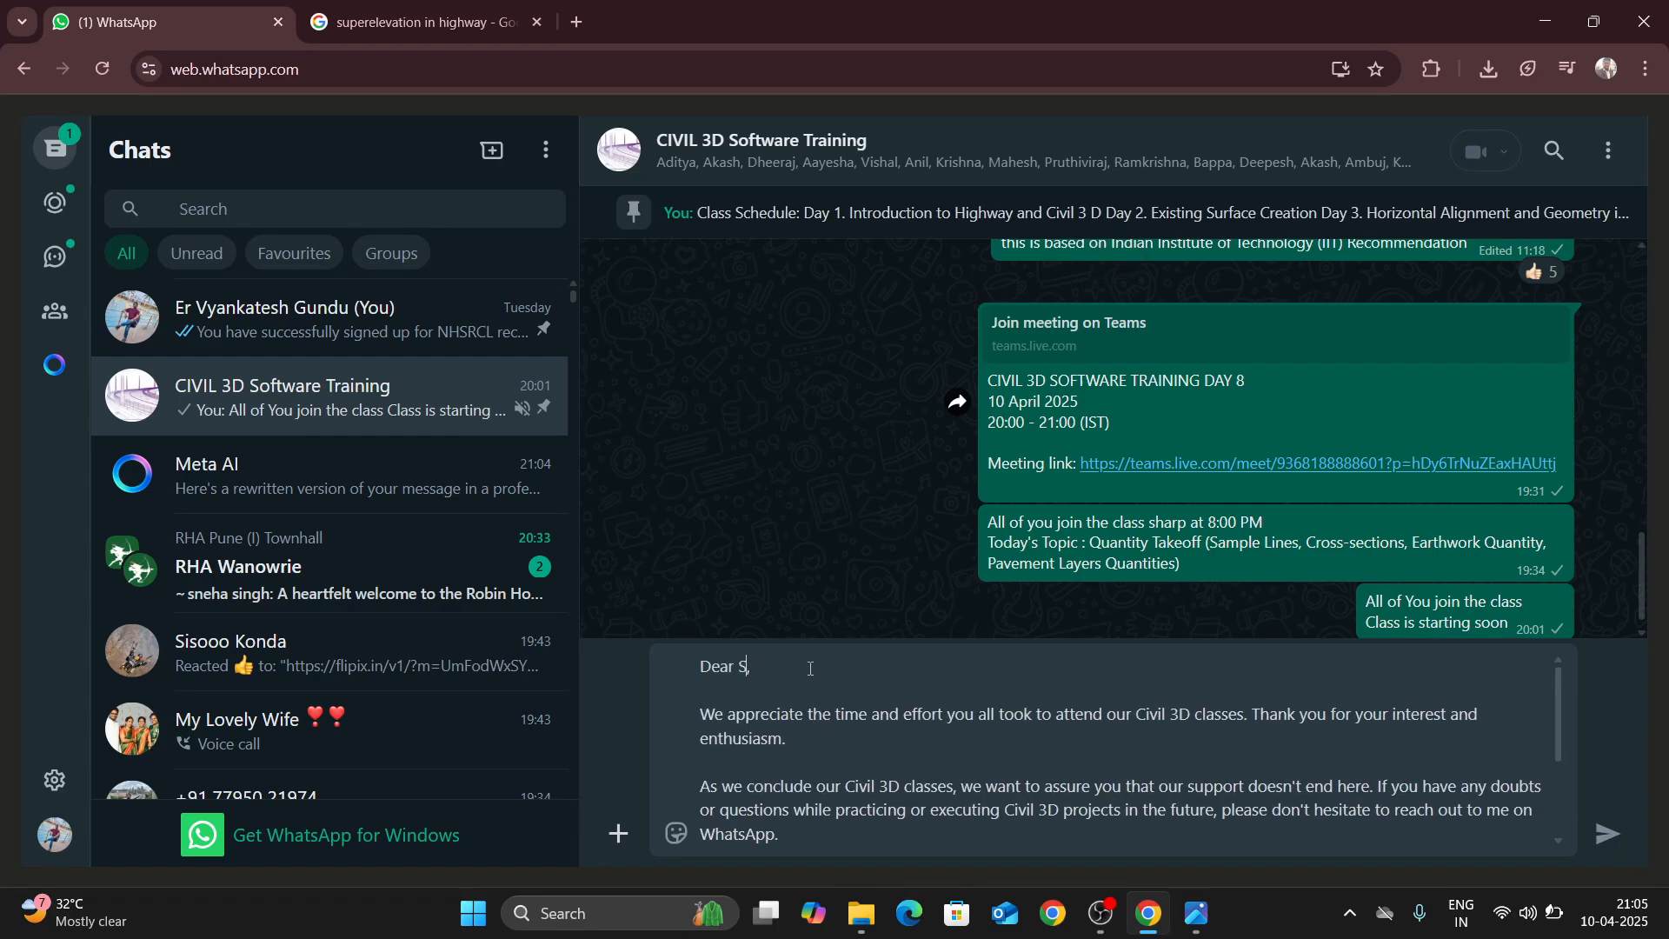
type("All")
- Remove the blank lines above the paragraphs starting "As we conclude our Civil 3D classes" and "To help us improve"
key("BackSpace")
key("BackSpace")
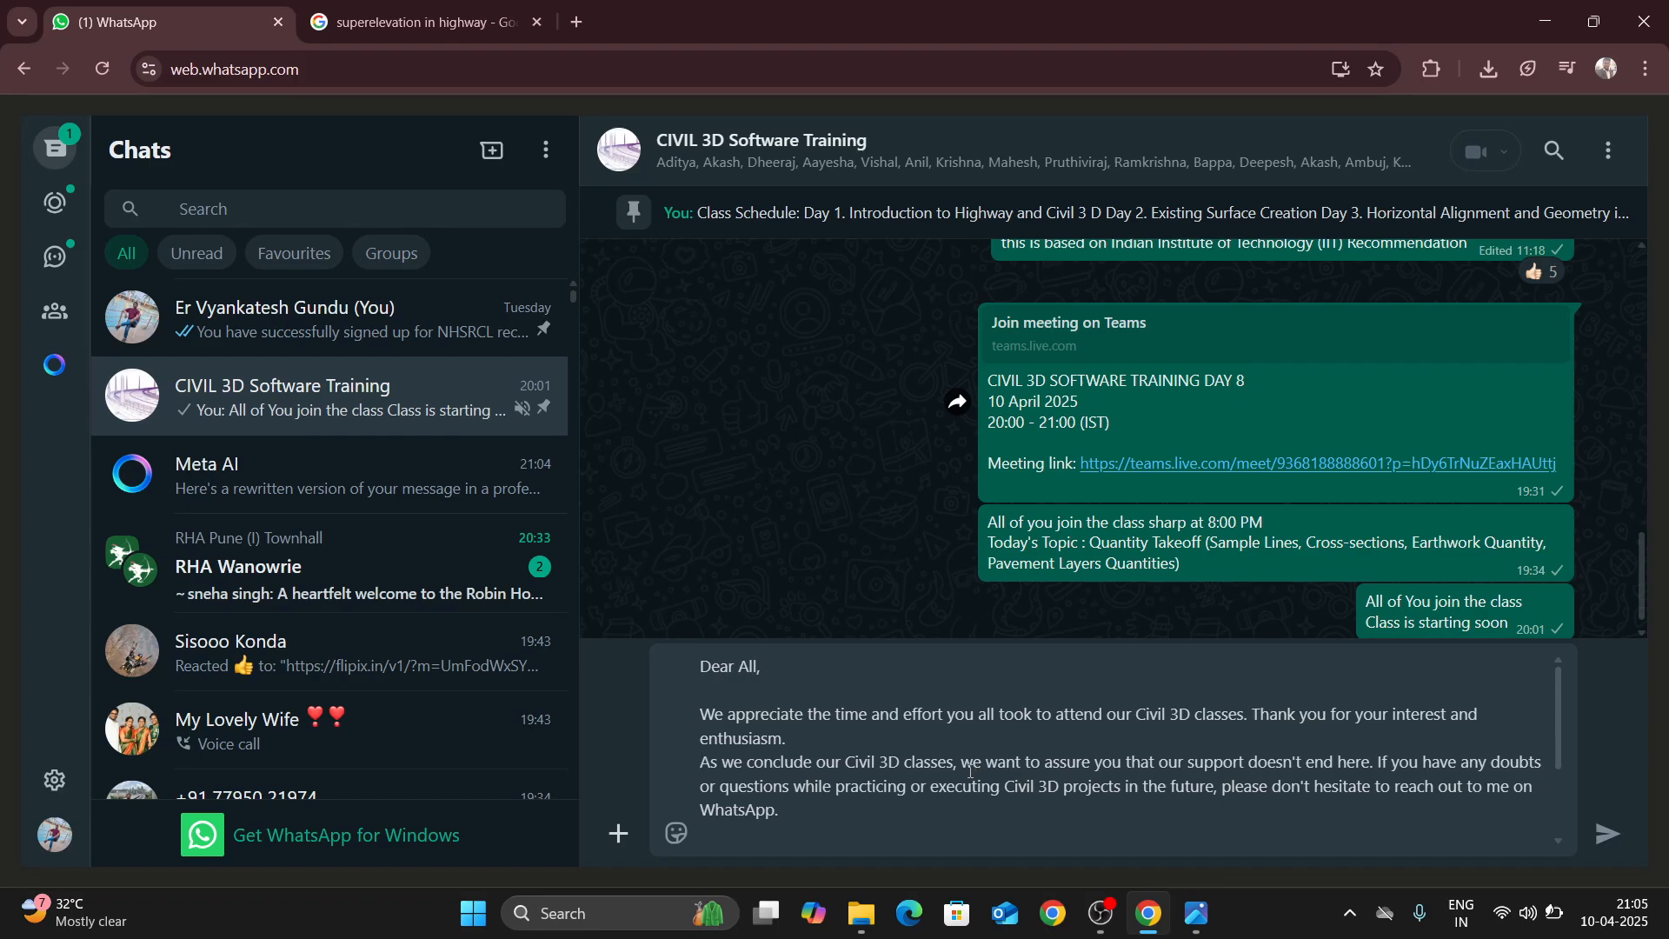
scroll(930, 769, "down", 1)
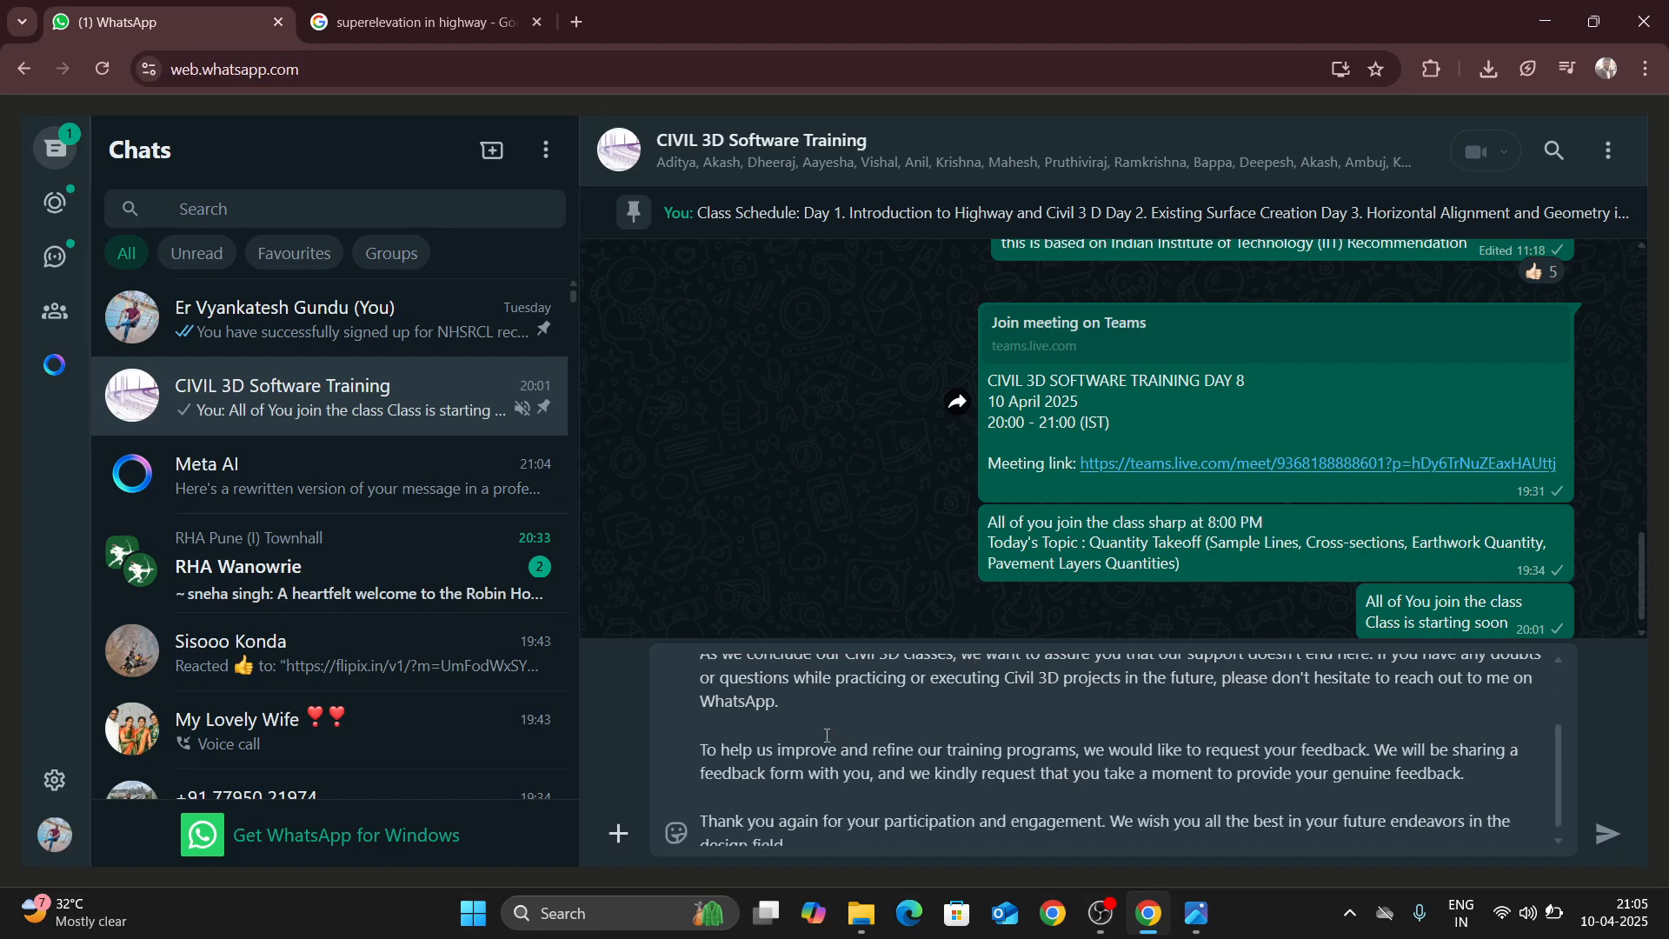
left_click(773, 722)
key("BackSpace")
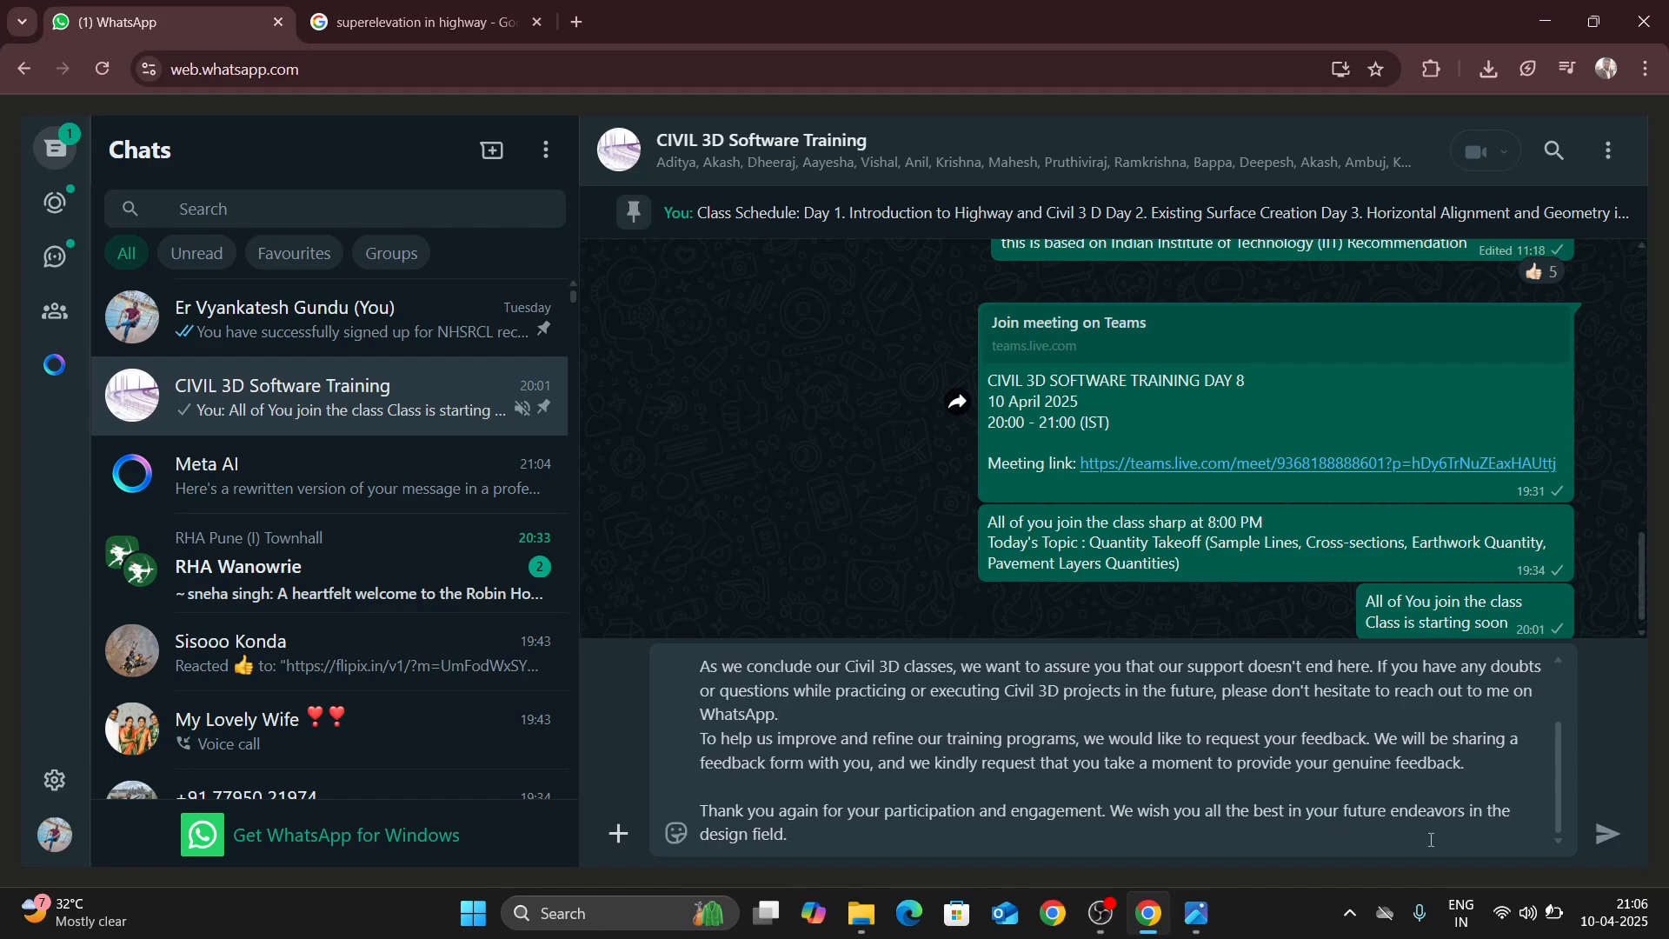
- Add two light-skinned thumbs-up emojis at the end of the draft and send the message to the group
left_click(678, 836)
left_click(410, 410)
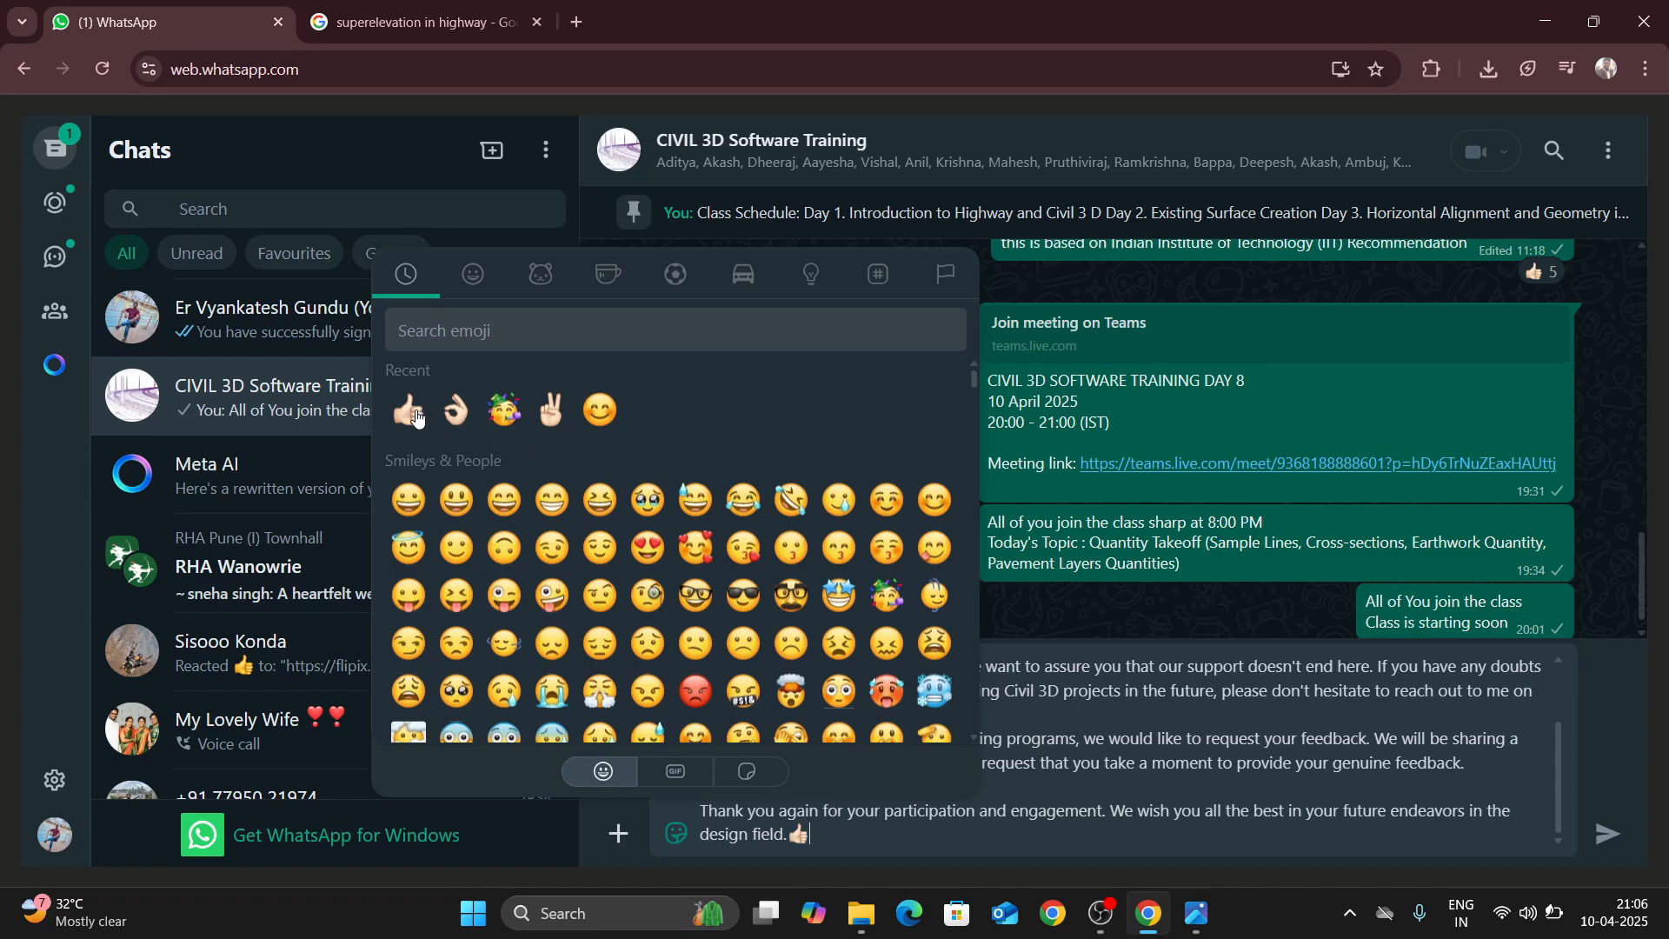
left_click(409, 410)
left_click(1608, 835)
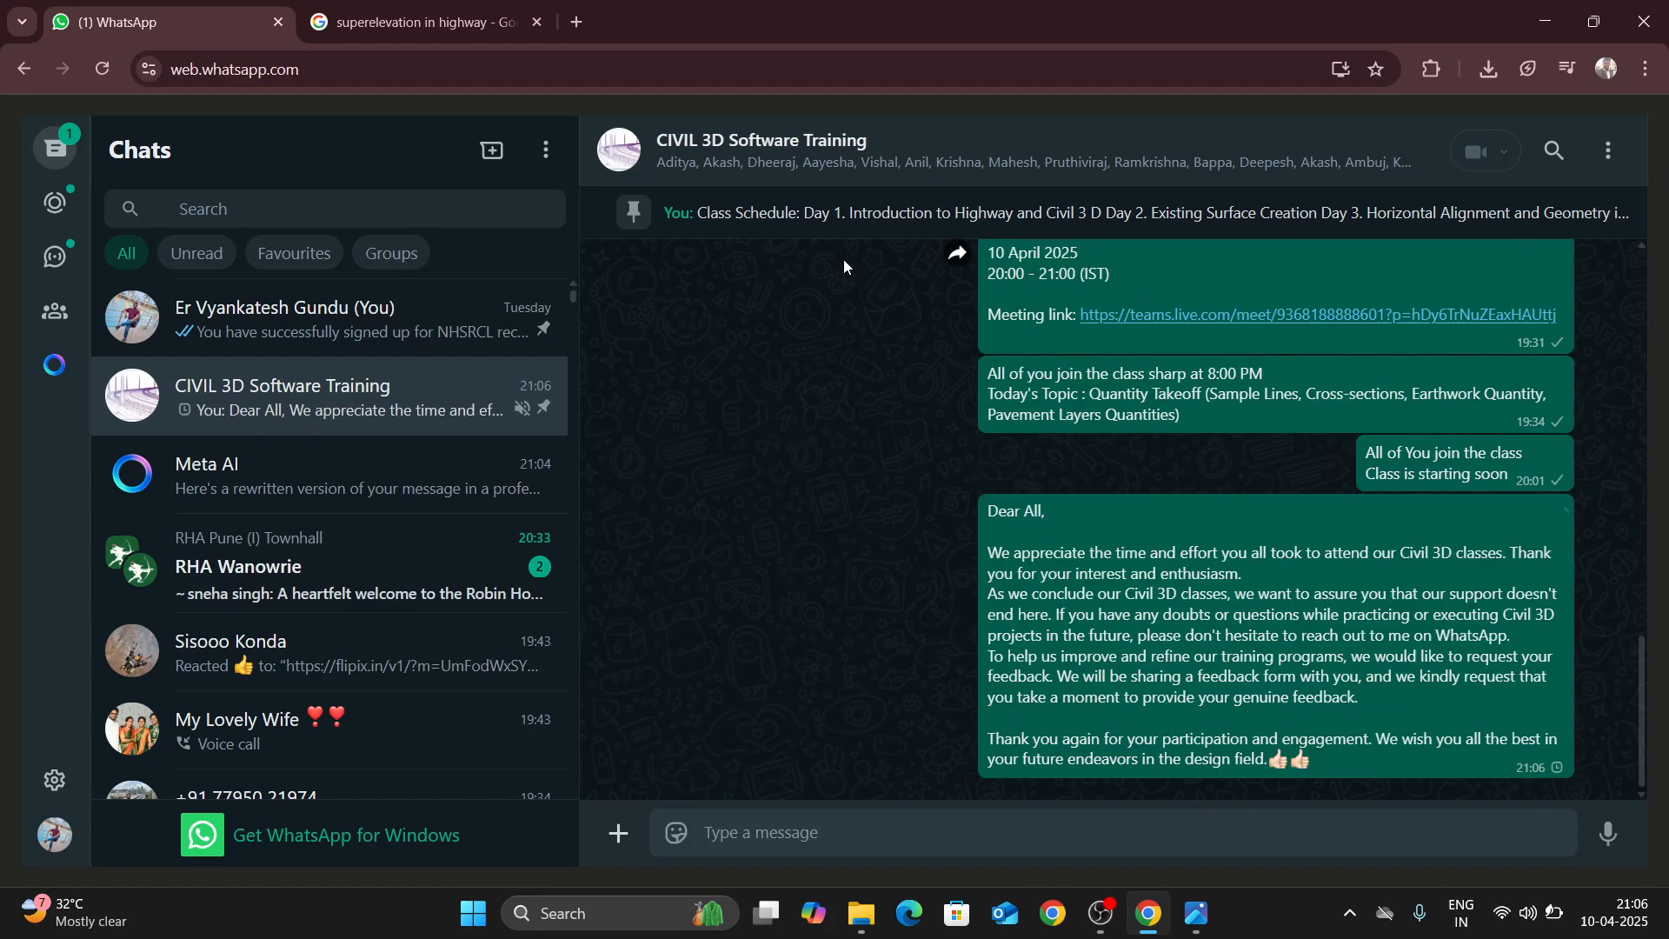
- Review the CIVIL 3D Software Training group's member permissions, including who can send messages
left_click(756, 150)
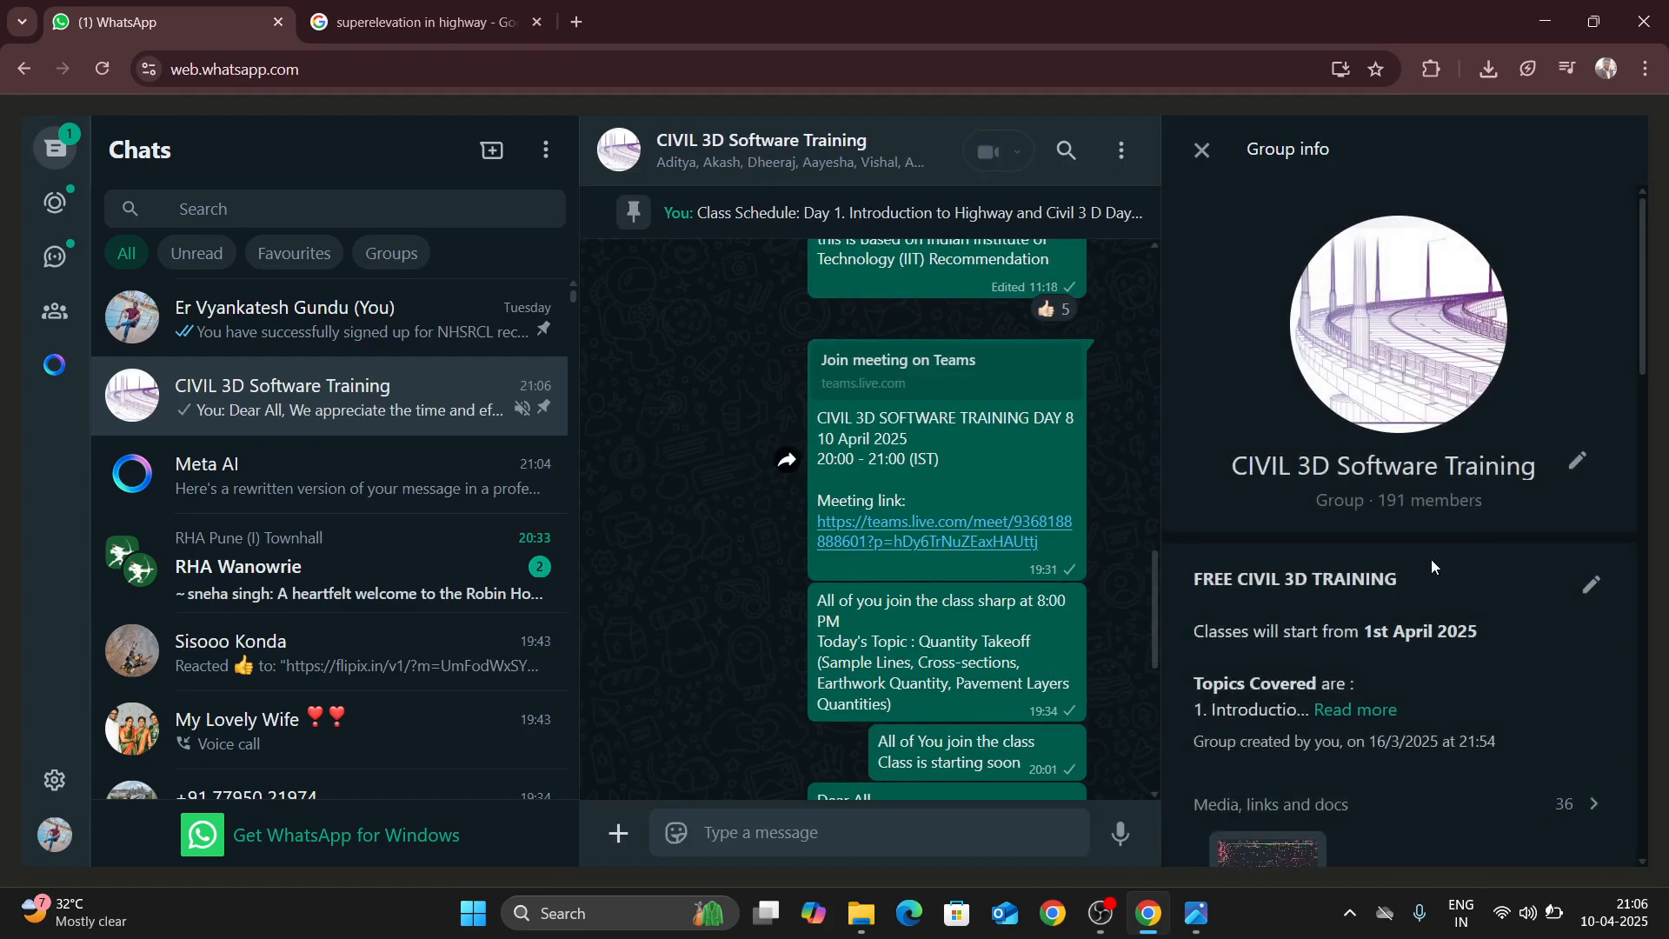
scroll(1407, 597, "down", 10)
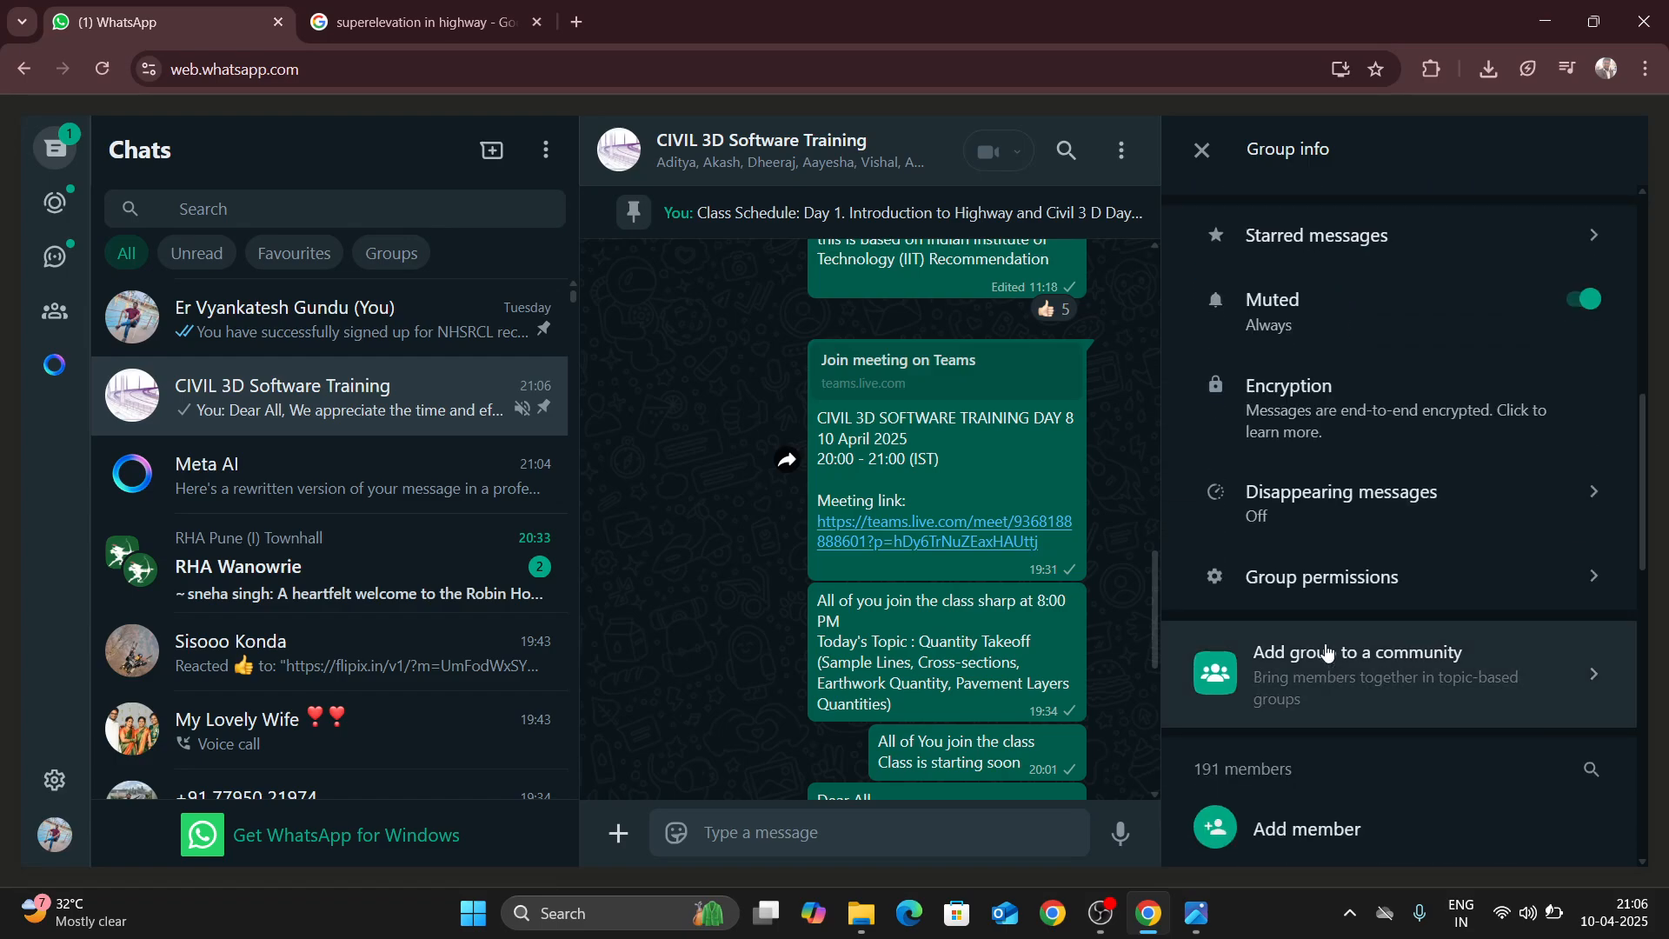
left_click(1319, 599)
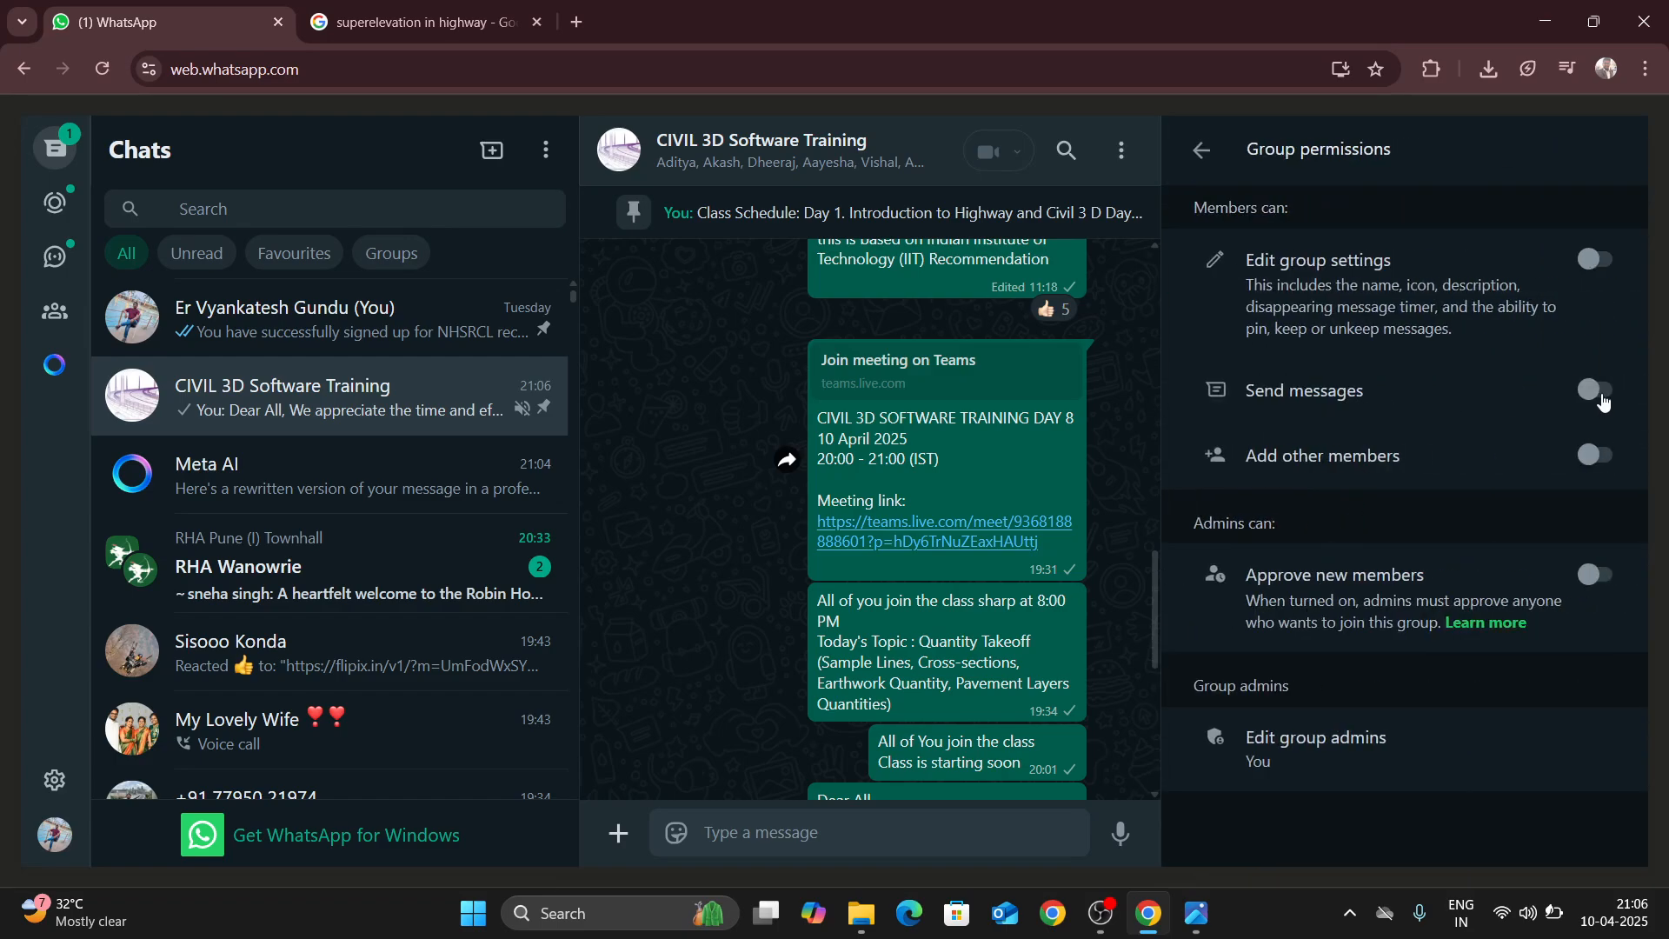
left_click(1202, 149)
left_click(1200, 151)
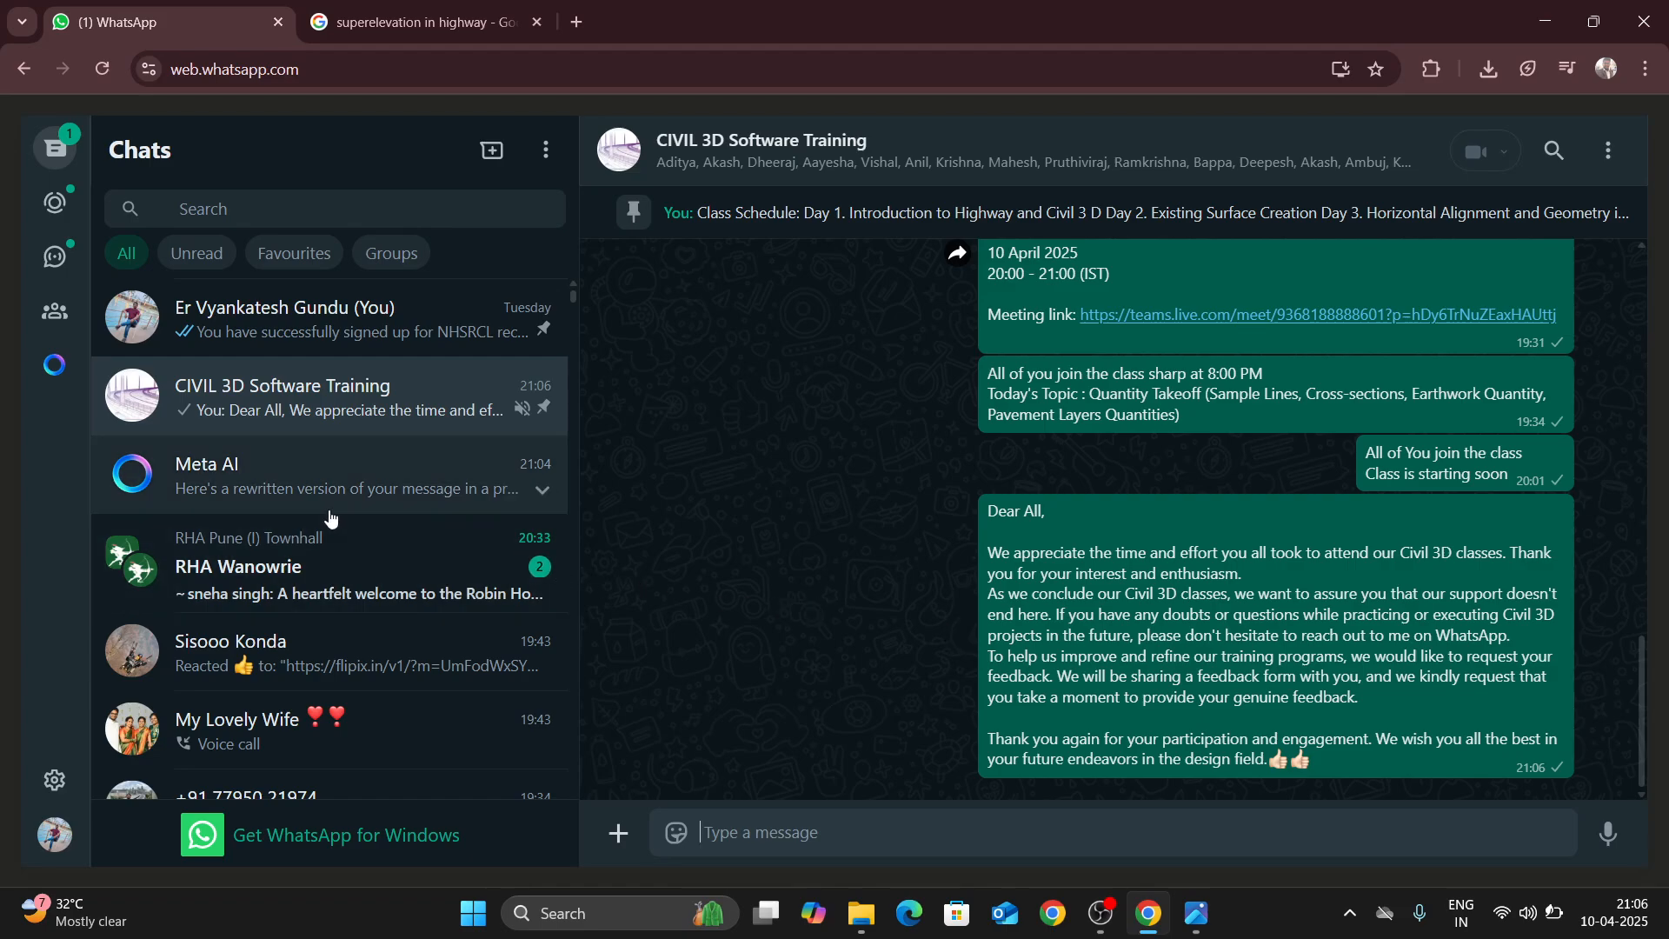
- Copy the forms.gle feedback form link from yesterday's message in the private chat listed just below RHA Wanowrie
scroll(308, 660, "down", 1)
left_click(304, 543)
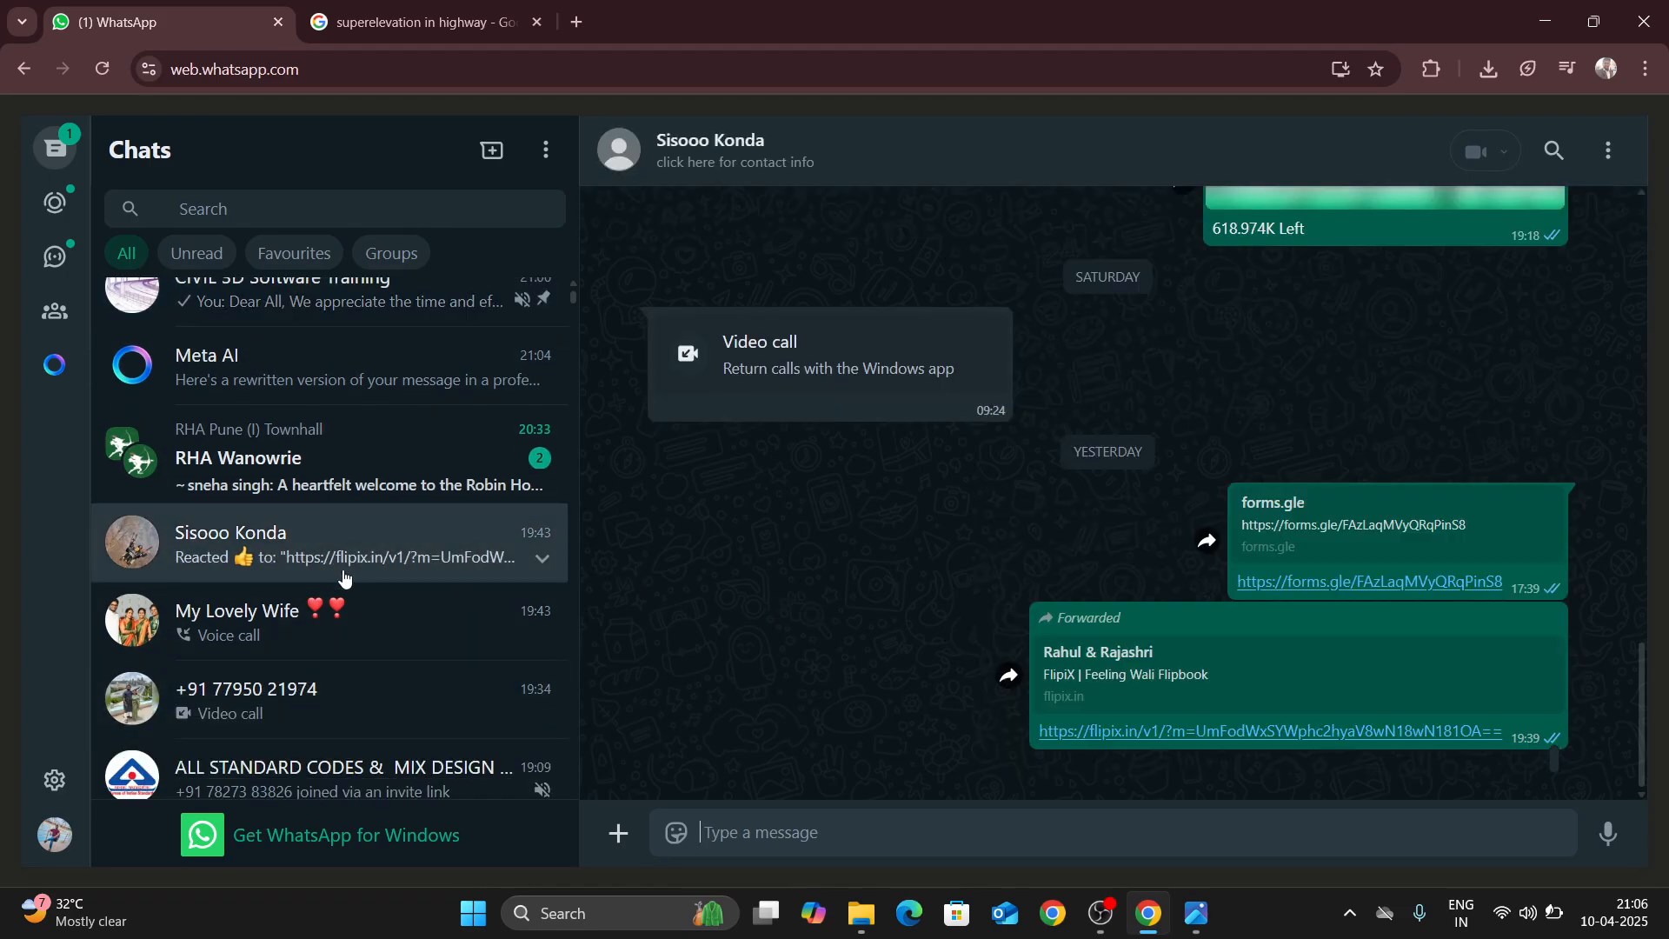
left_click_drag(1516, 590, 1409, 586)
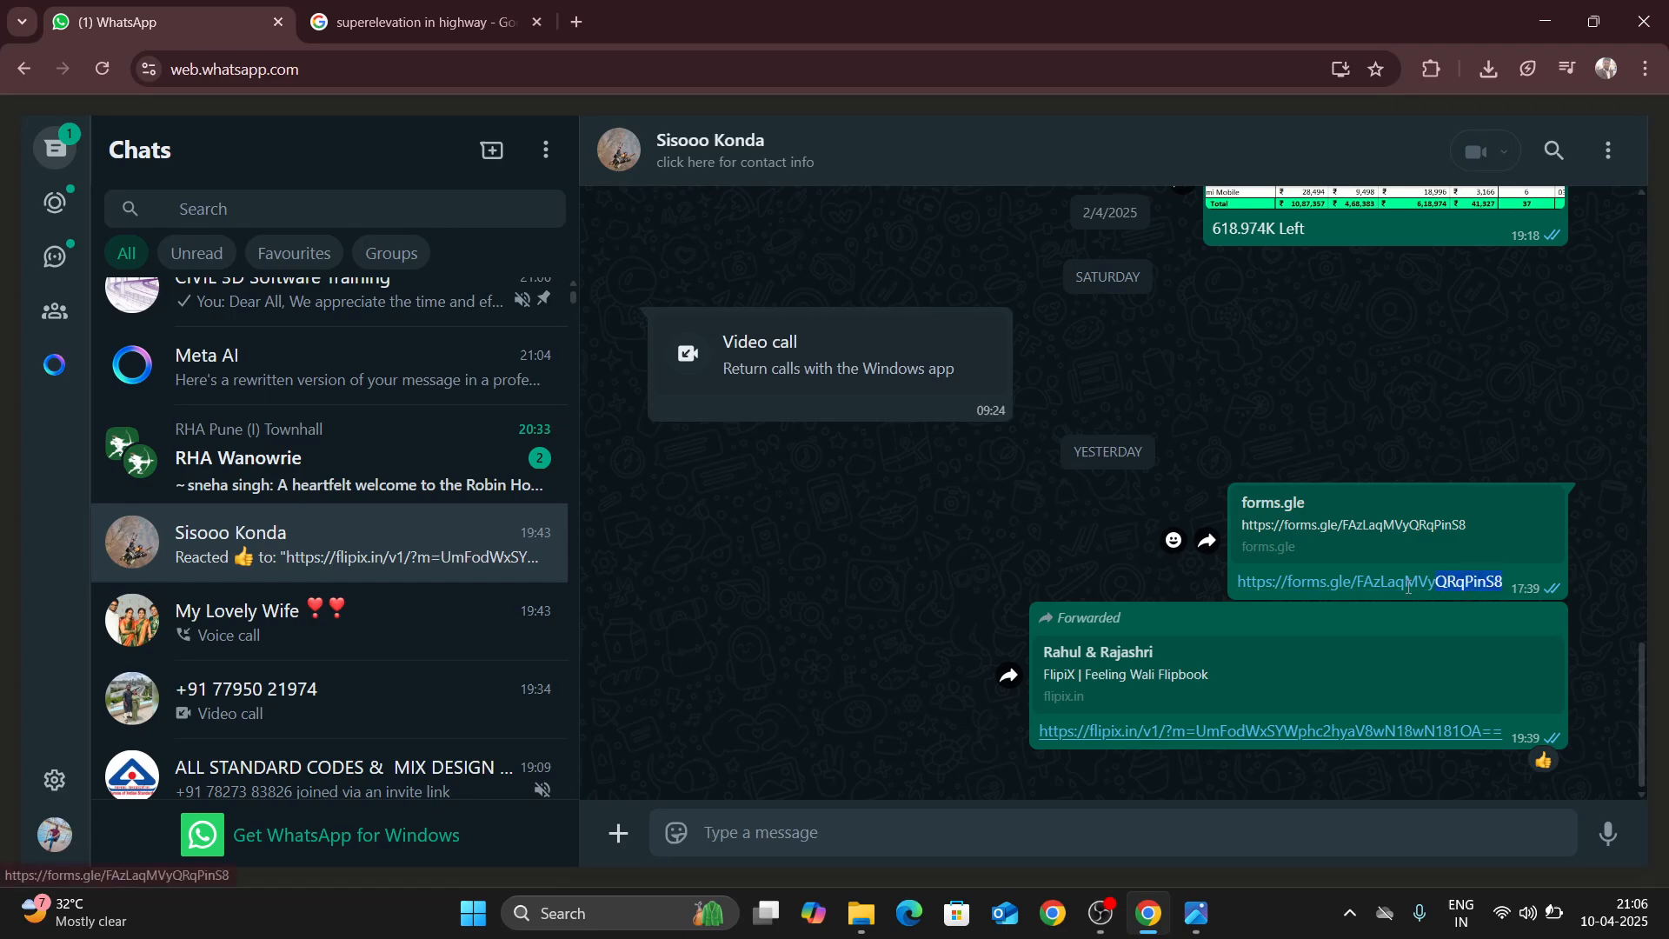
left_click_drag(1239, 591, 1234, 590)
key("ctrl+c")
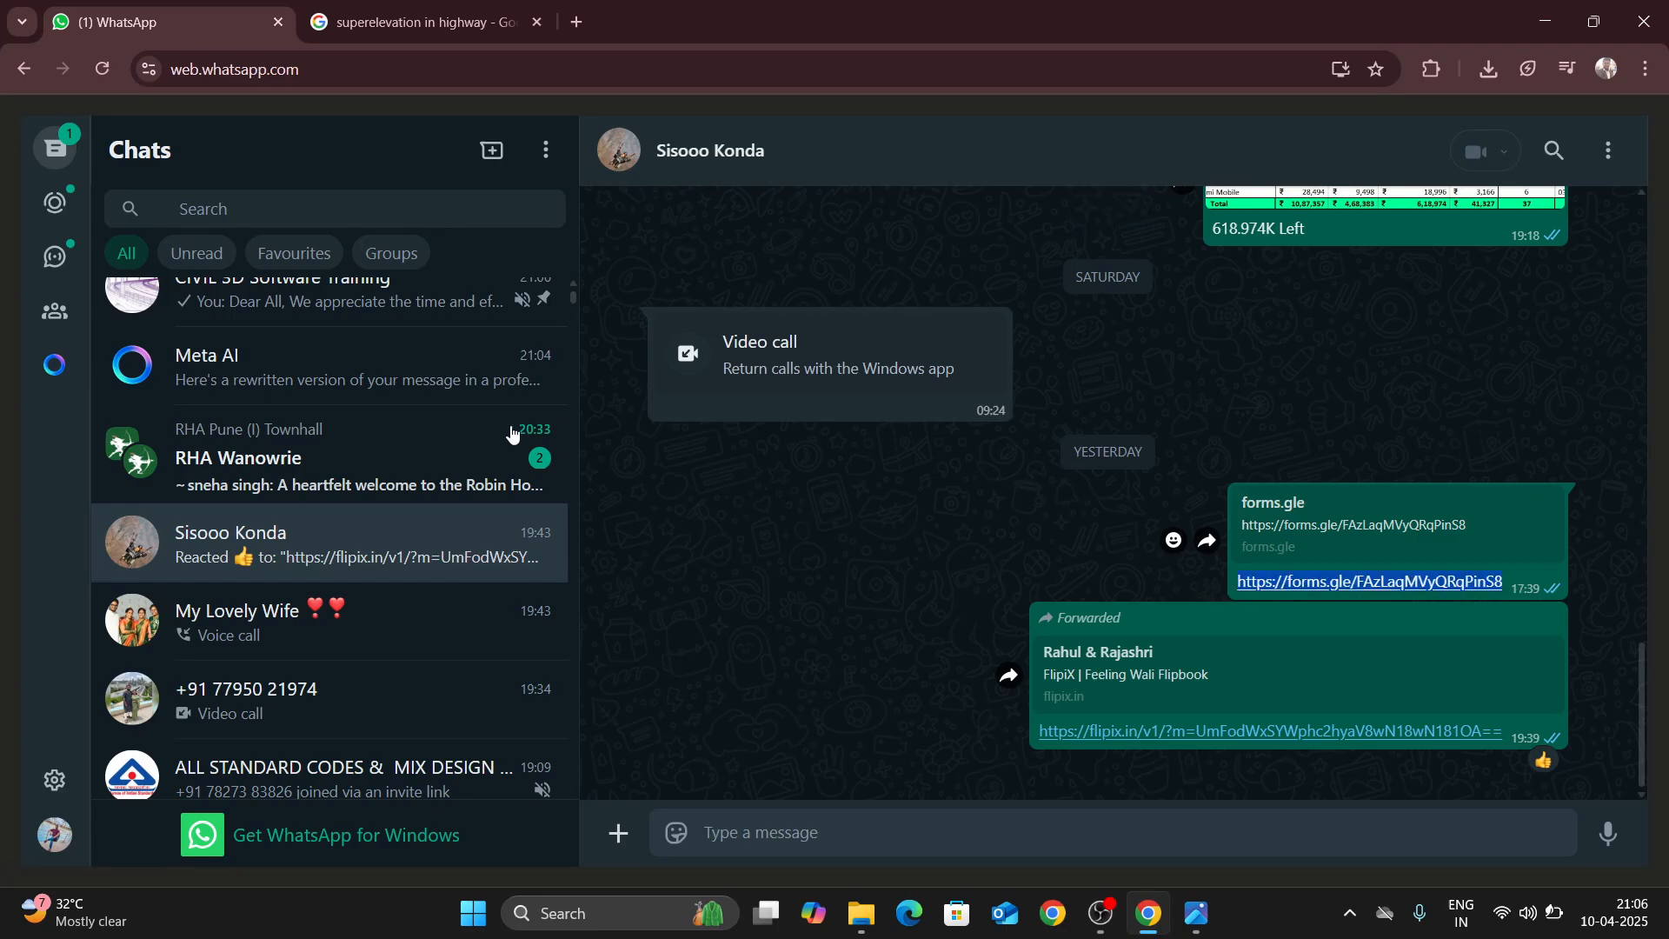
- Send the copied feedback form link to the CIVIL 3D Software Training group with its link preview
scroll(334, 383, "up", 1)
left_click(361, 408)
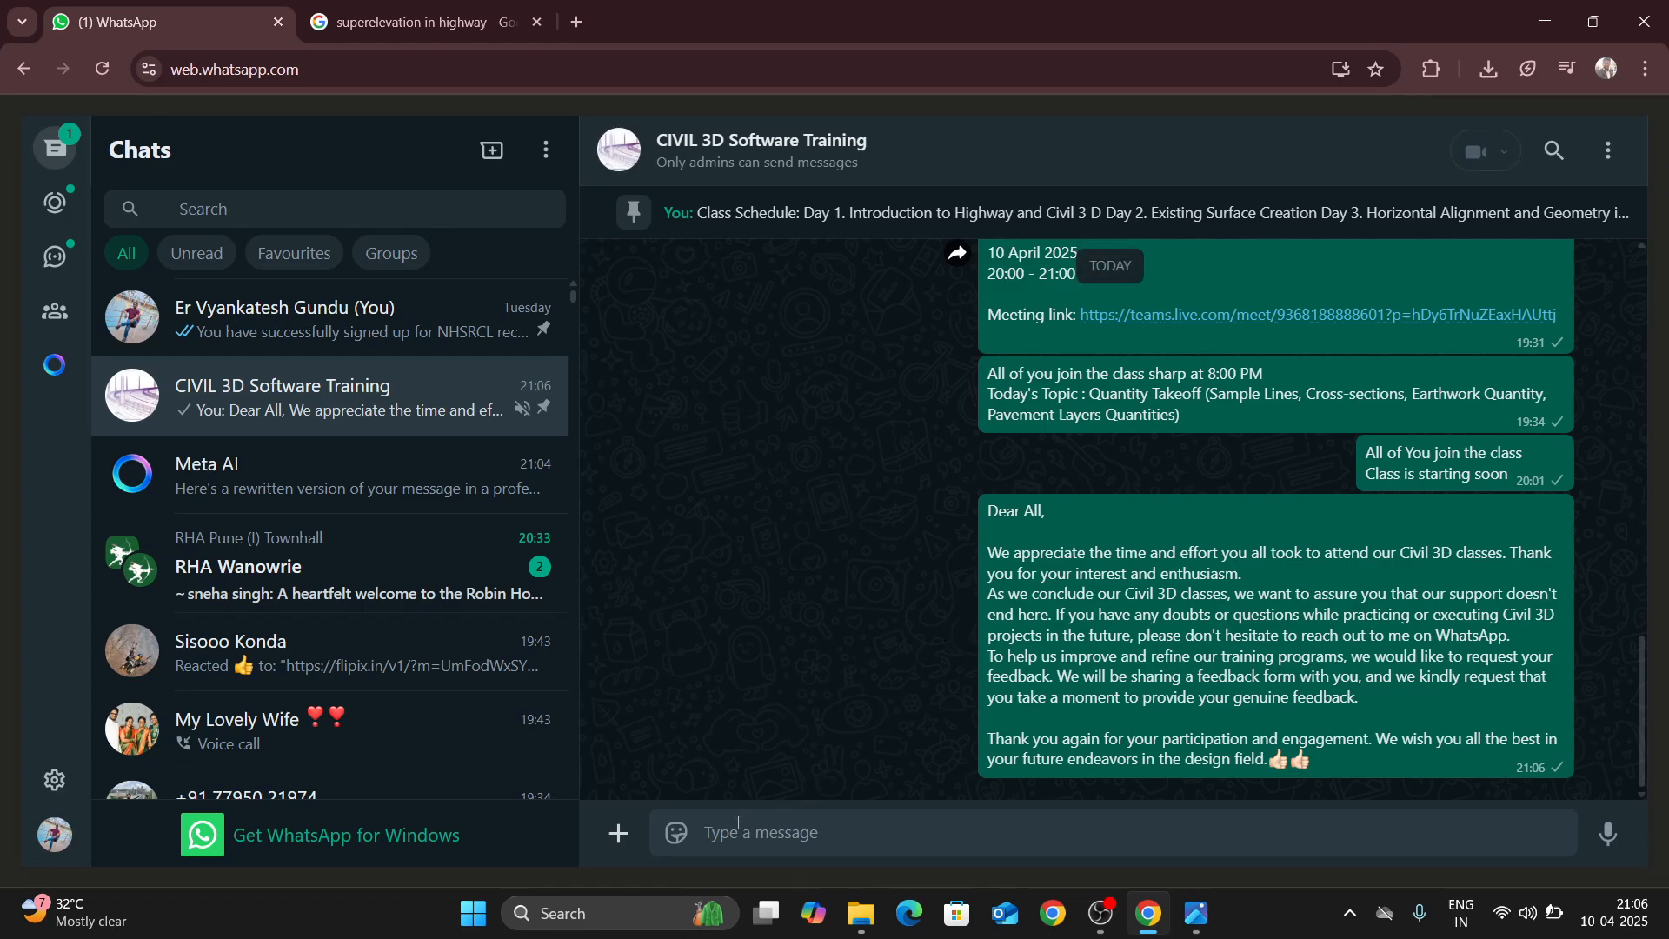
key("ctrl+v")
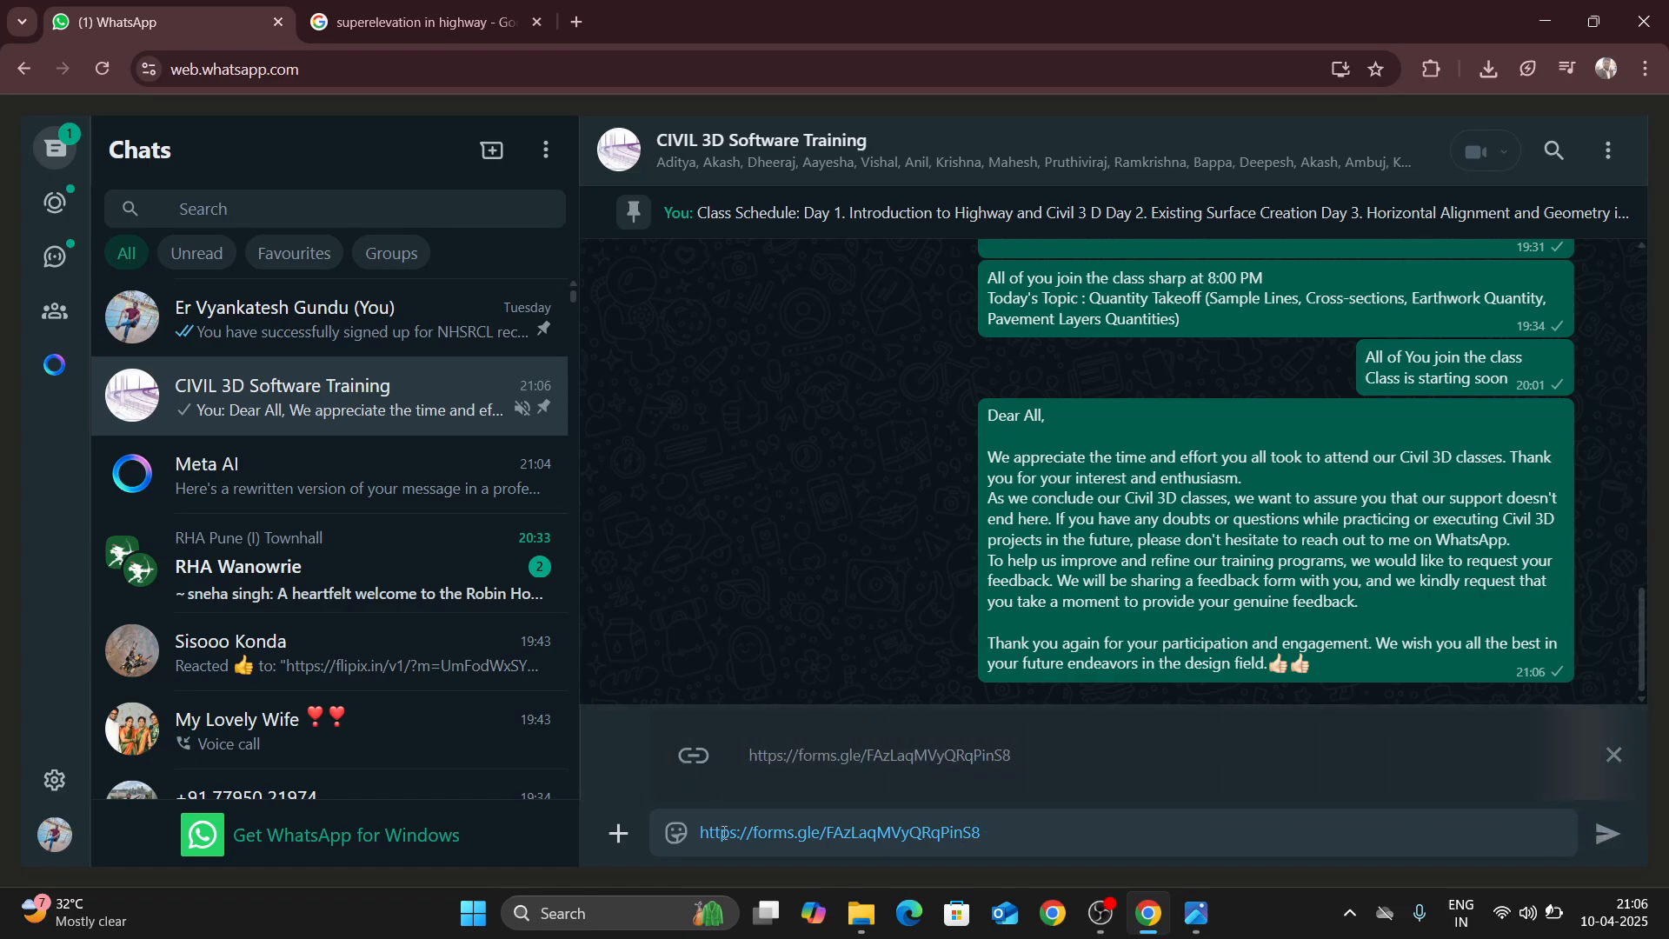
type("F")
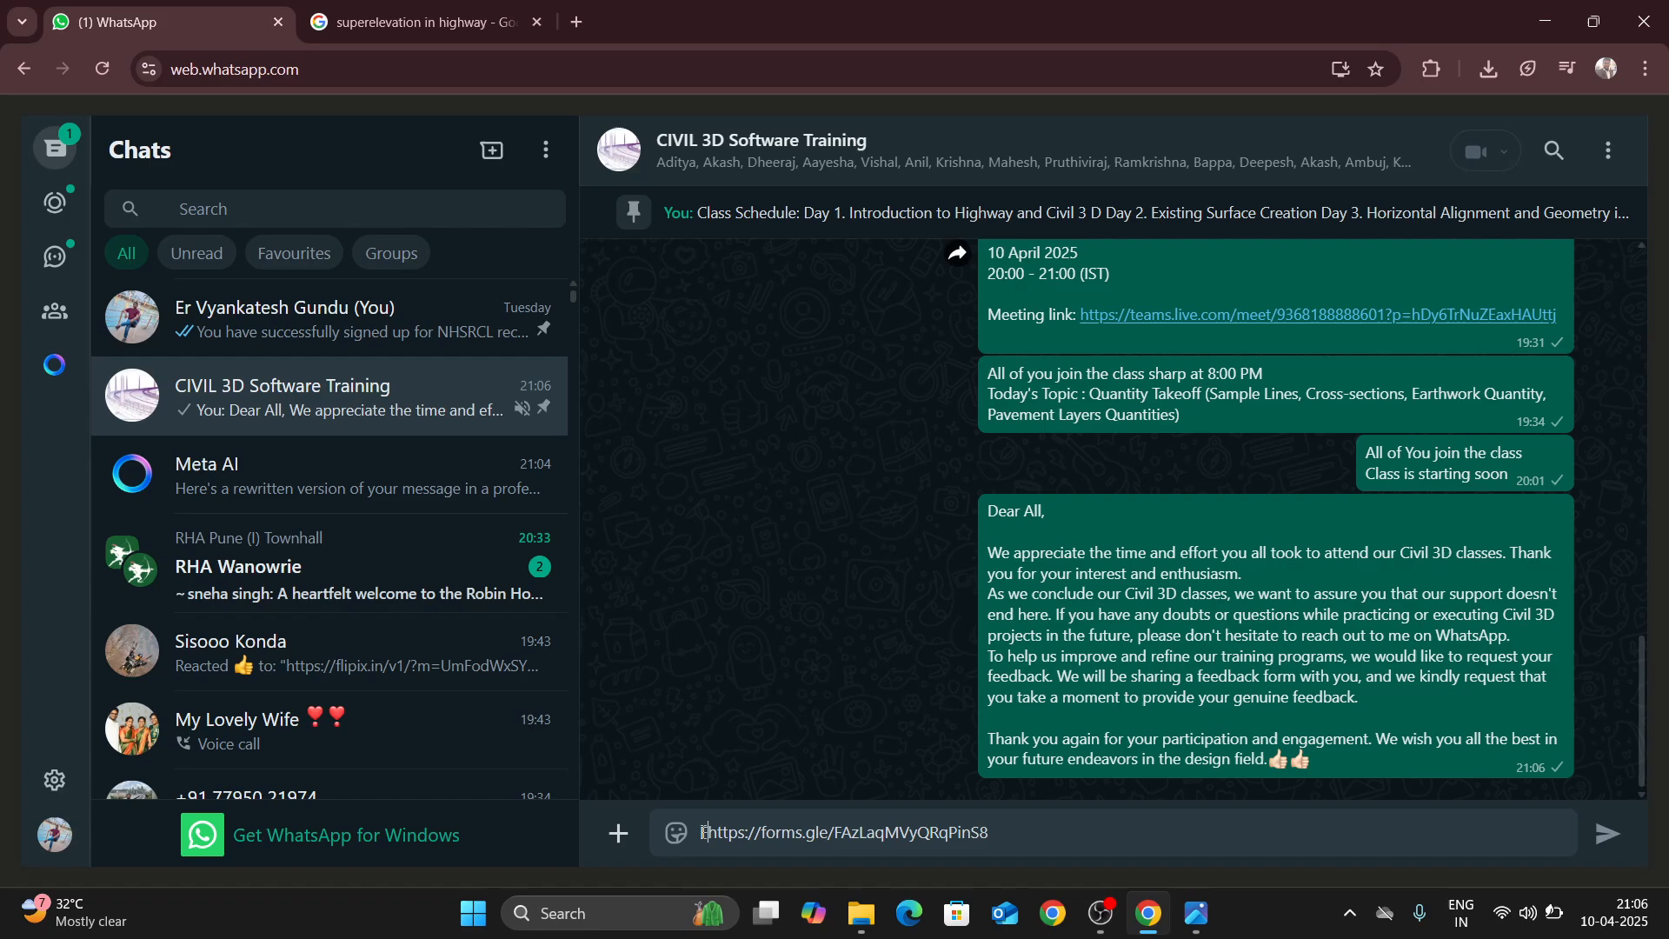
key("BackSpace")
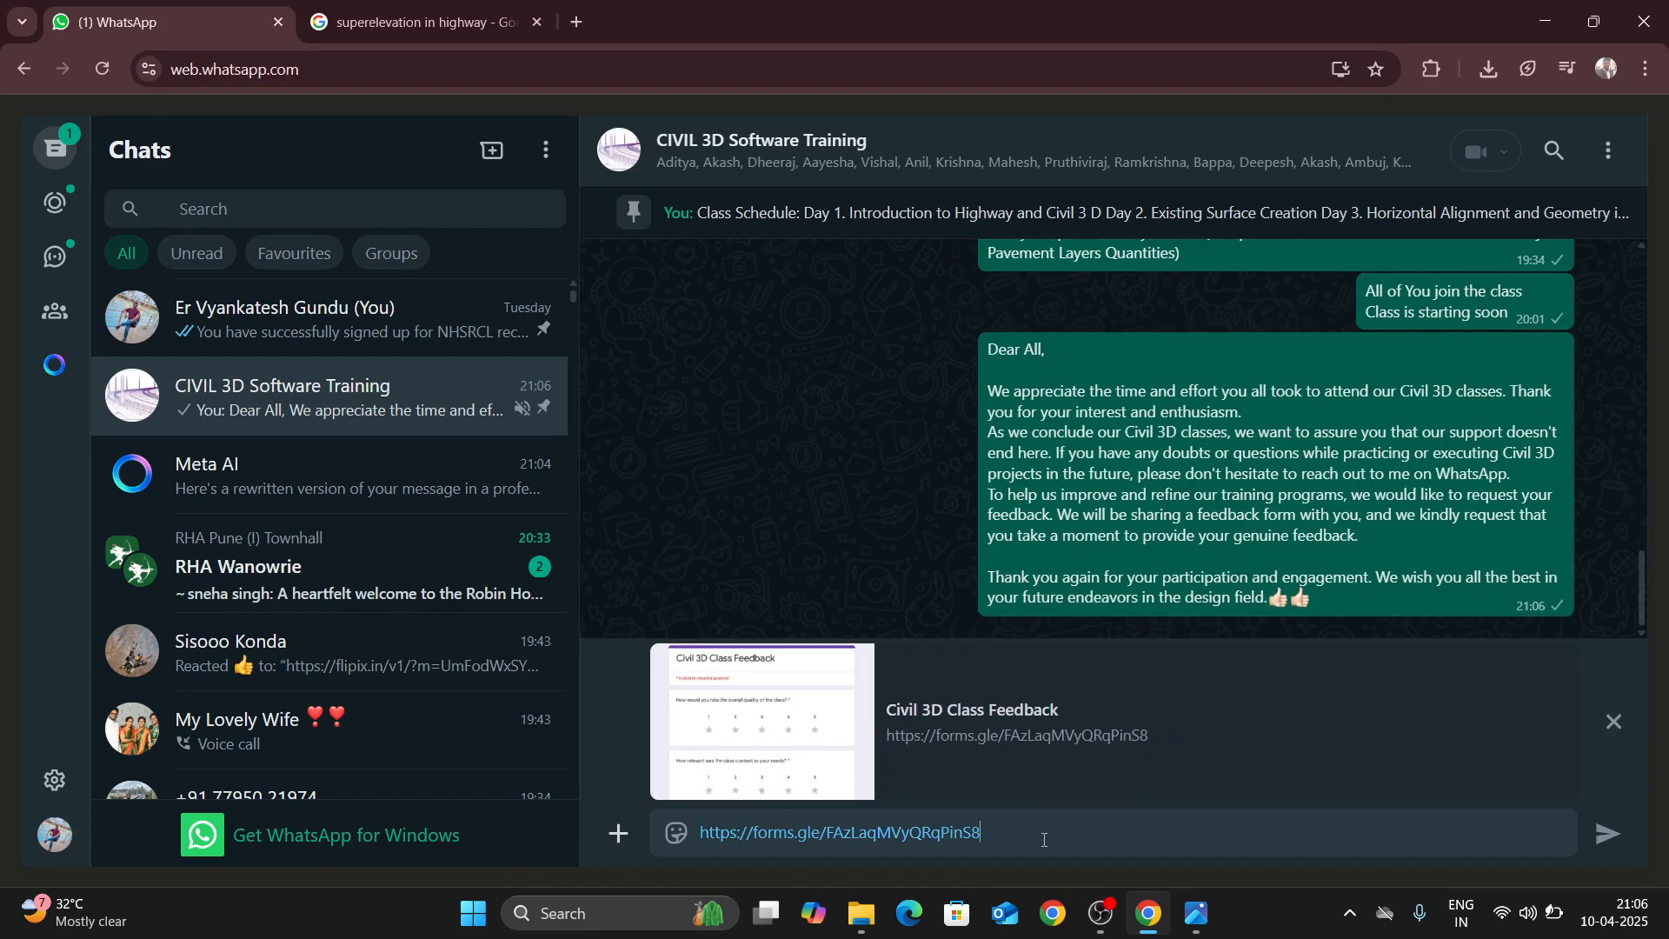
left_click(1606, 835)
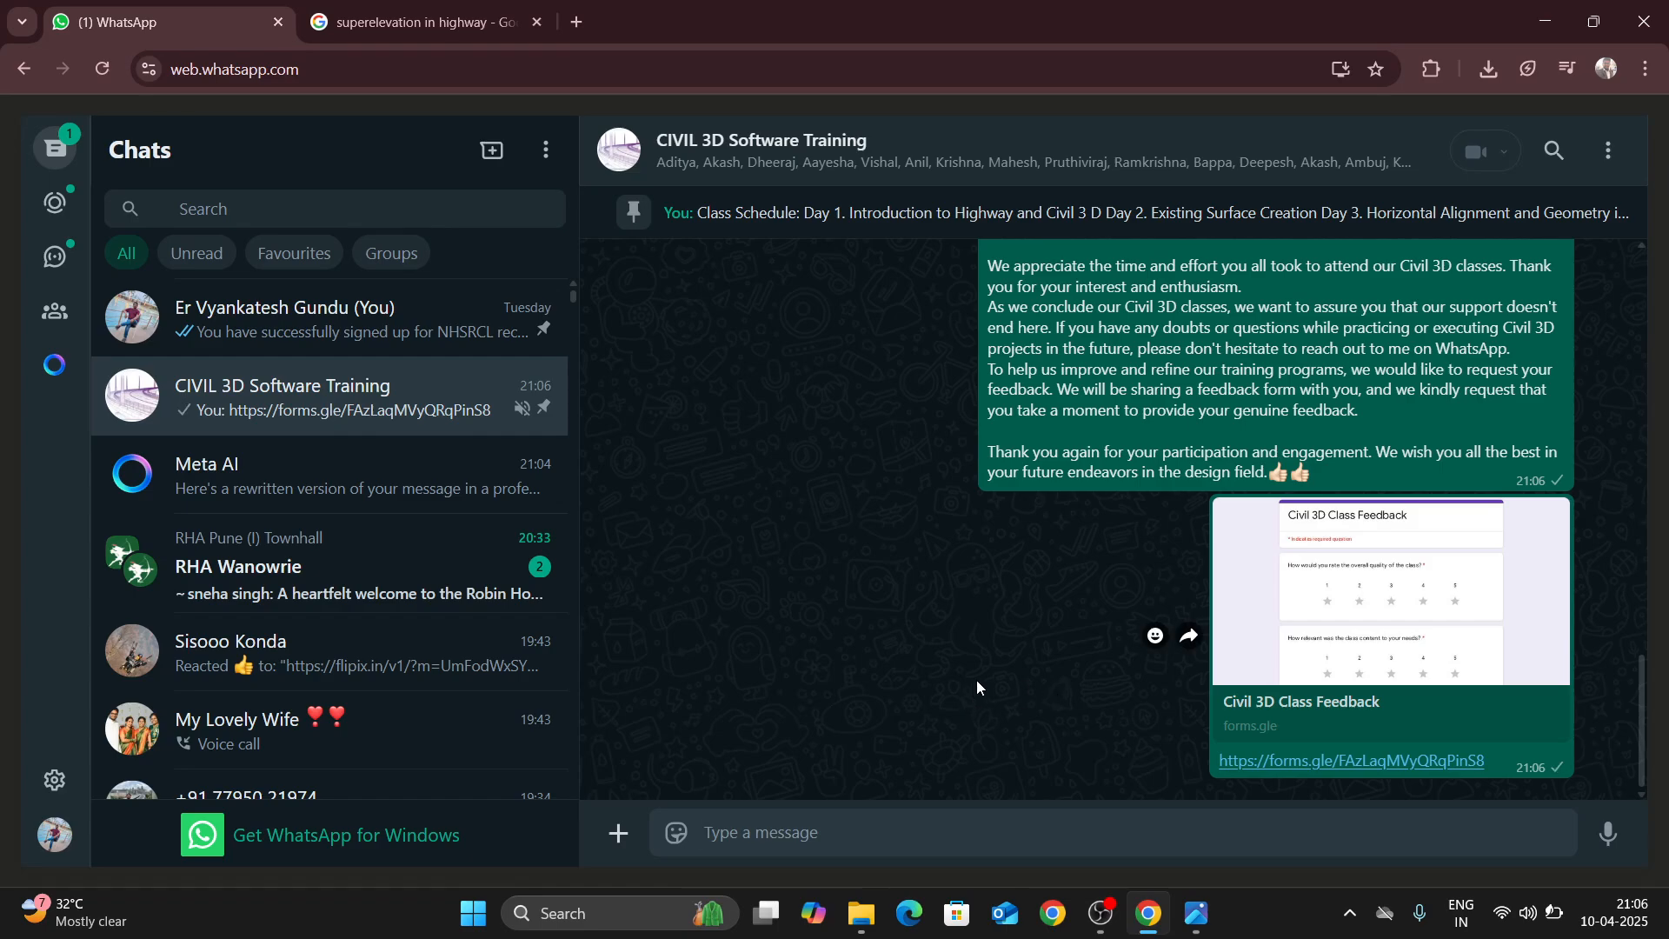
- Check the message info of the sent "Dear All," closing message to see which members received or read it
scroll(1001, 624, "up", 3)
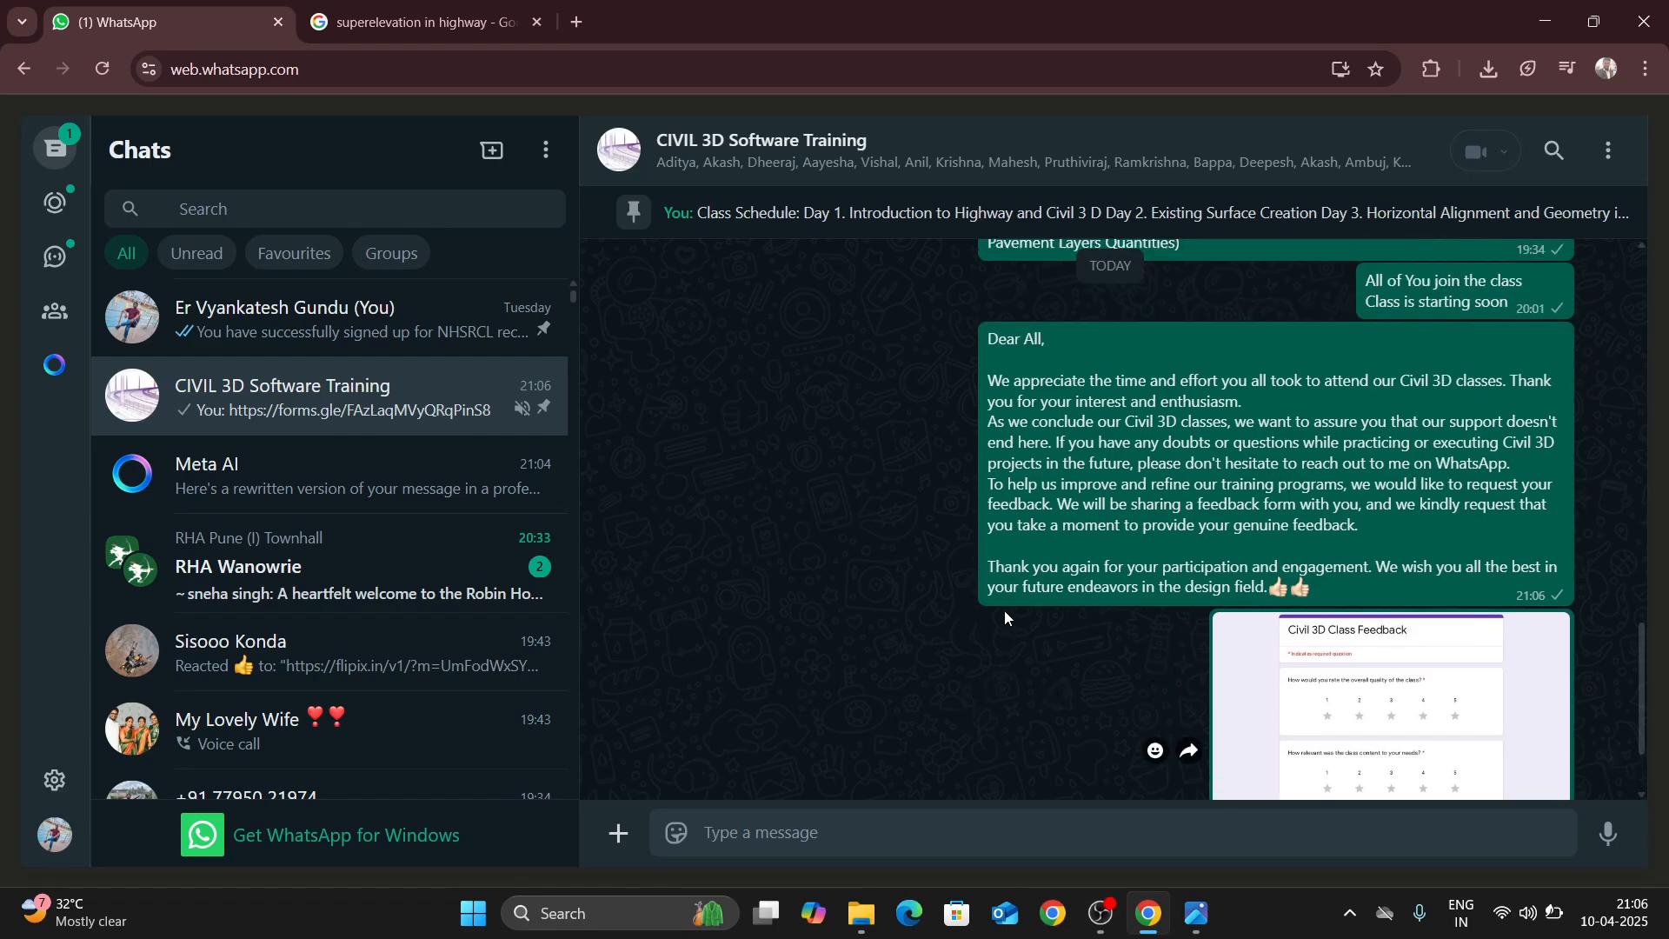
left_click(1556, 443)
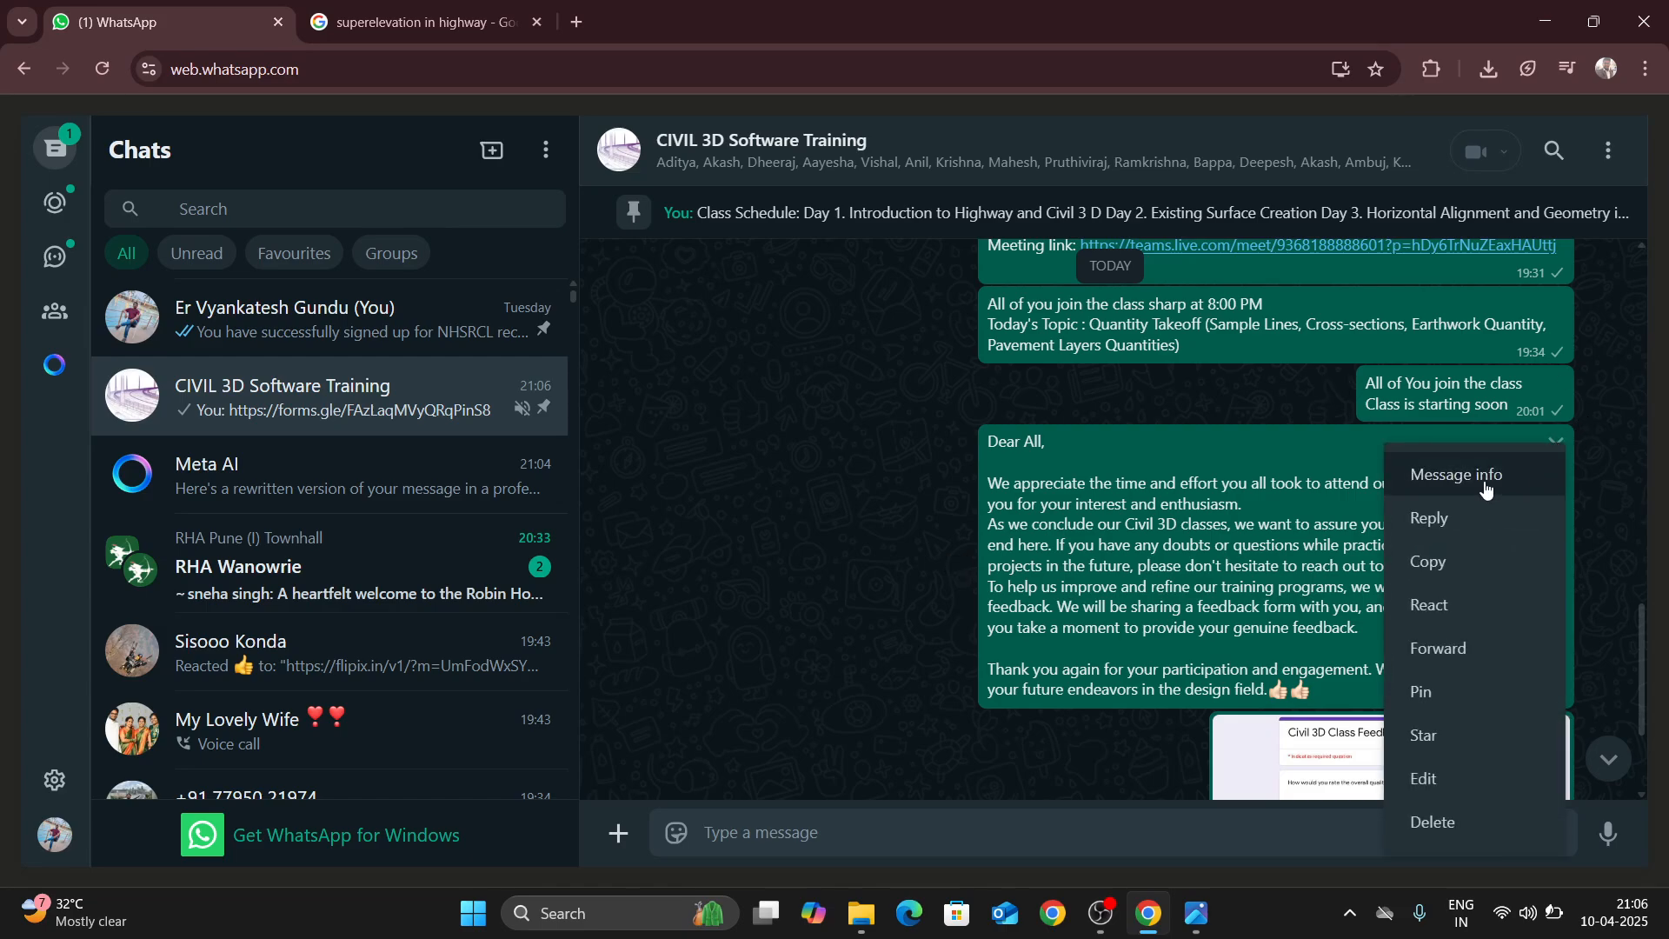
left_click(1486, 488)
scroll(1396, 539, "down", 10)
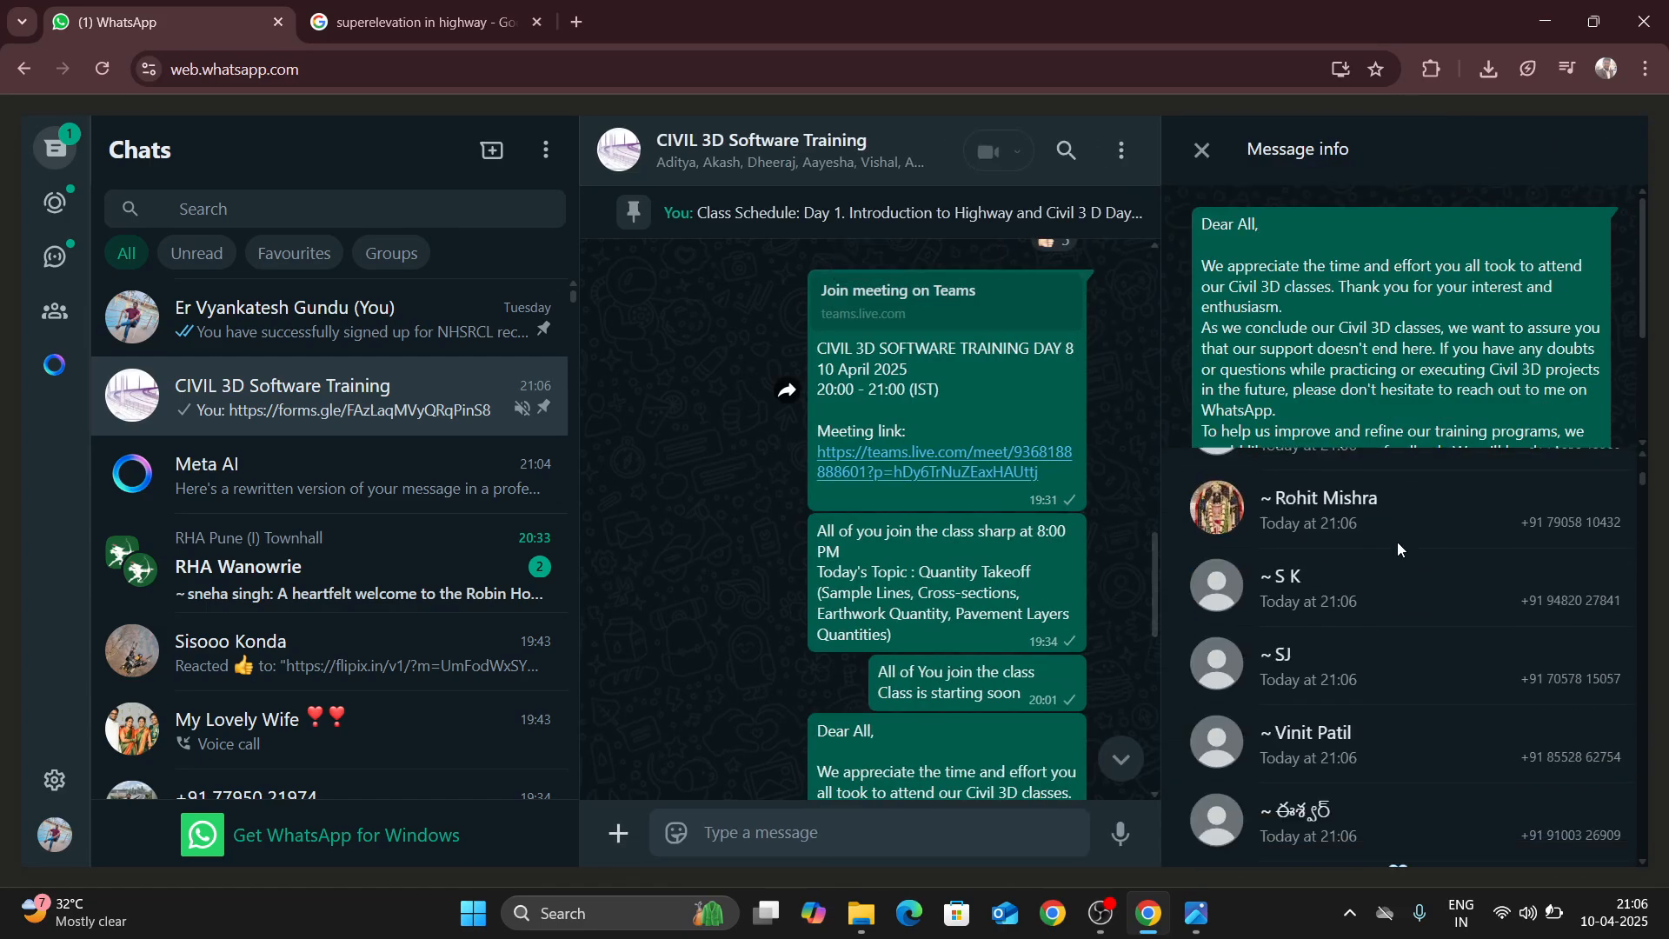
scroll(1396, 553, "down", 5)
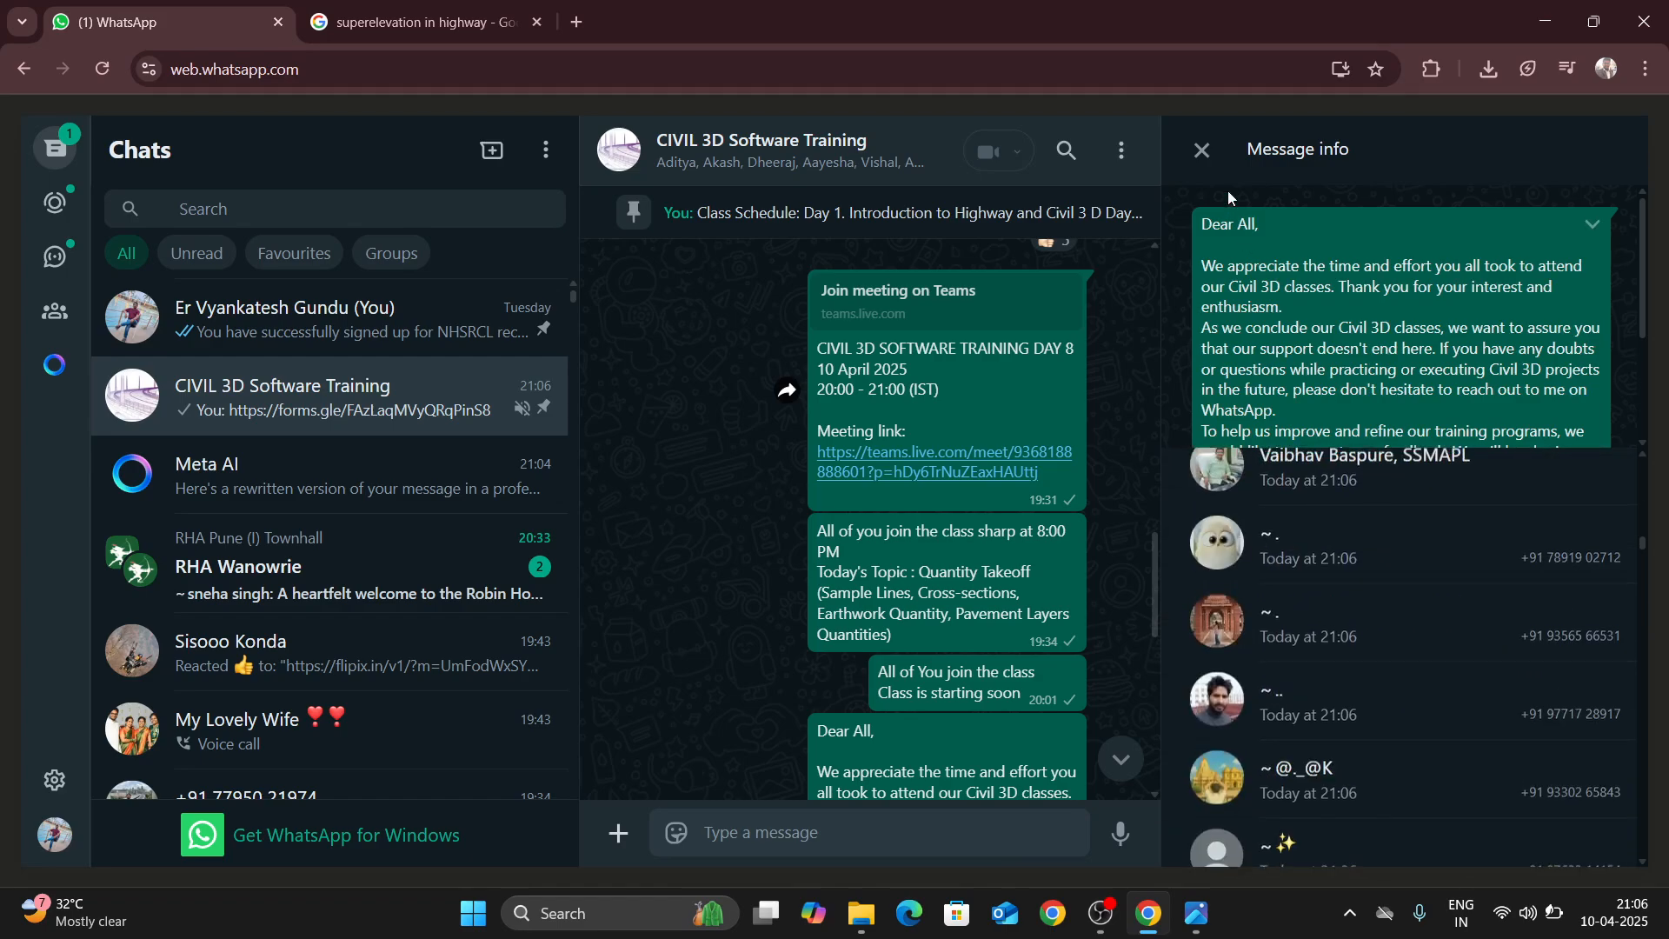
left_click(1202, 150)
left_click(1101, 913)
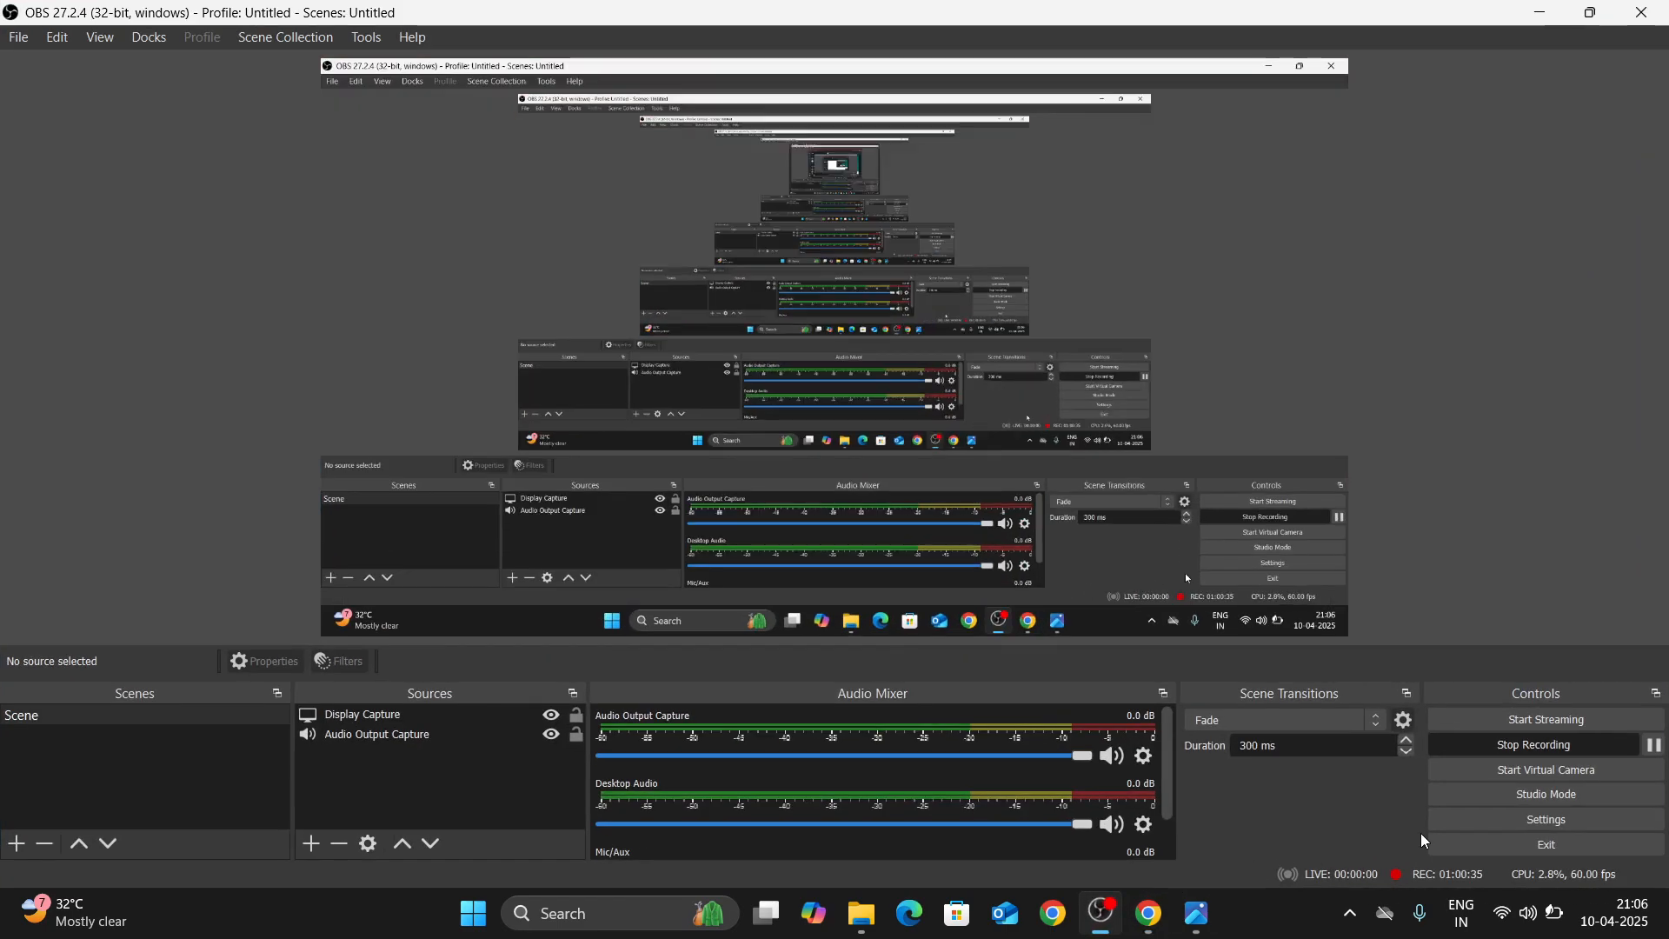